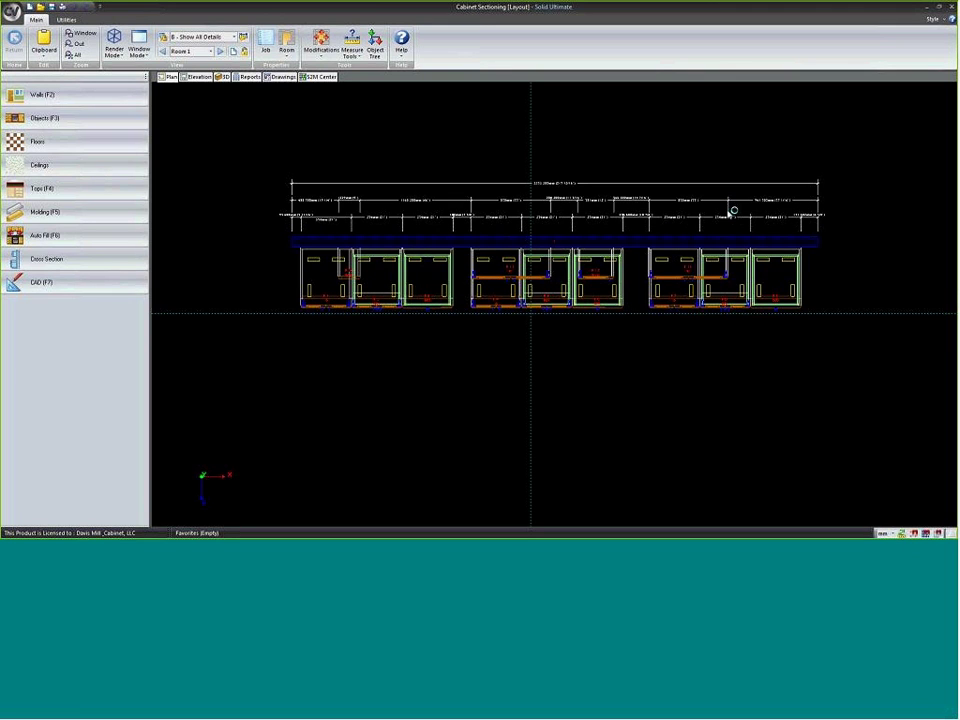
- Show the Wall 1 - Front elevation as a Wire Mode drawing
click(203, 77)
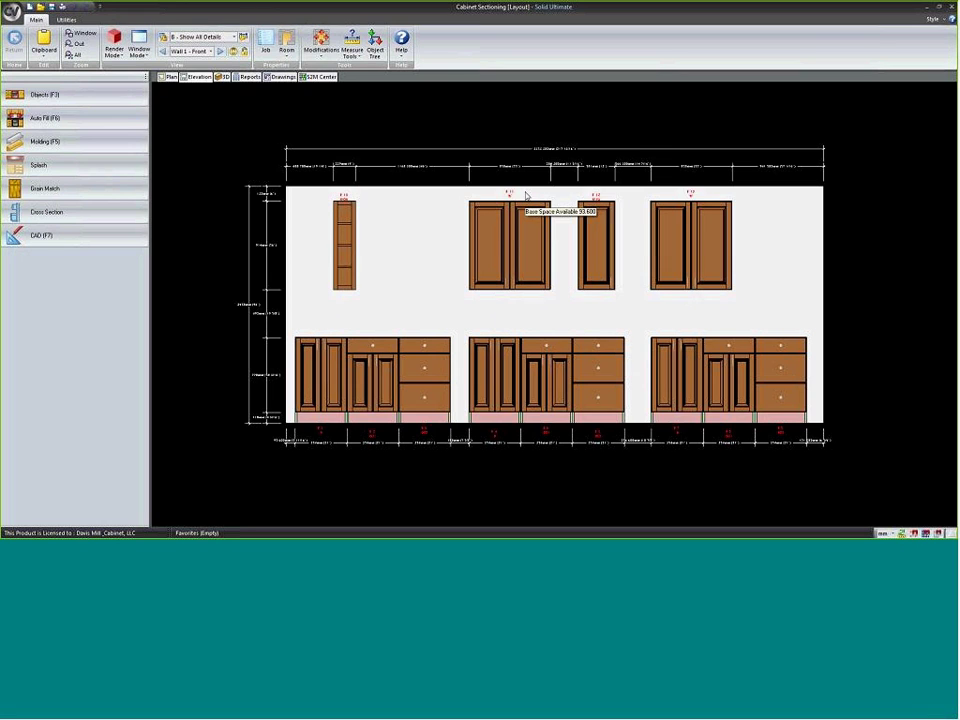
scroll(526, 196, up, 1)
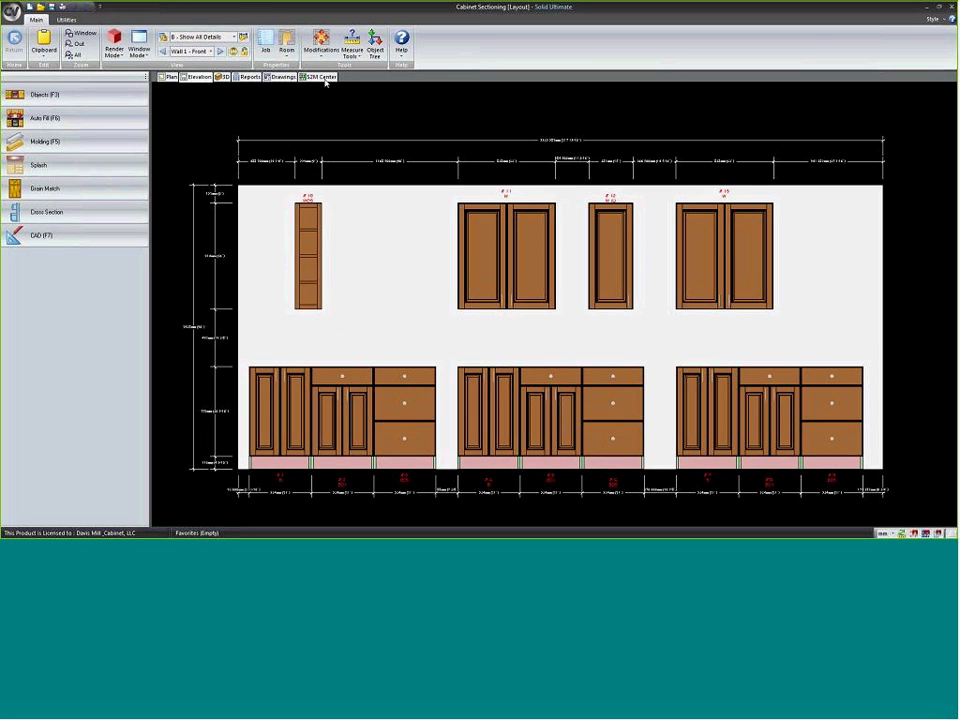
click(116, 55)
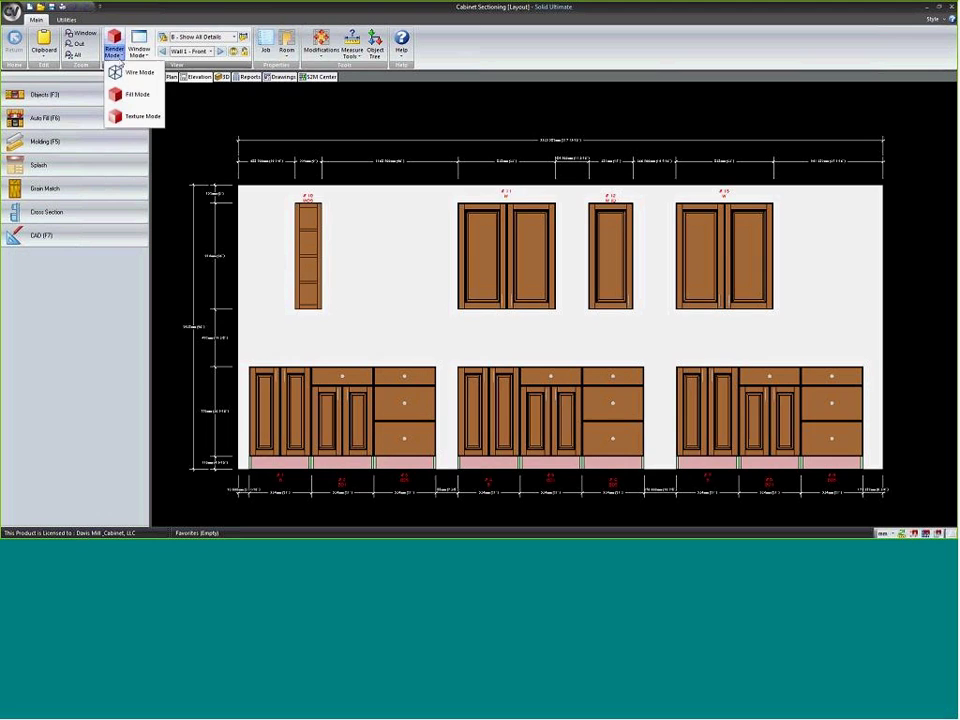
click(130, 72)
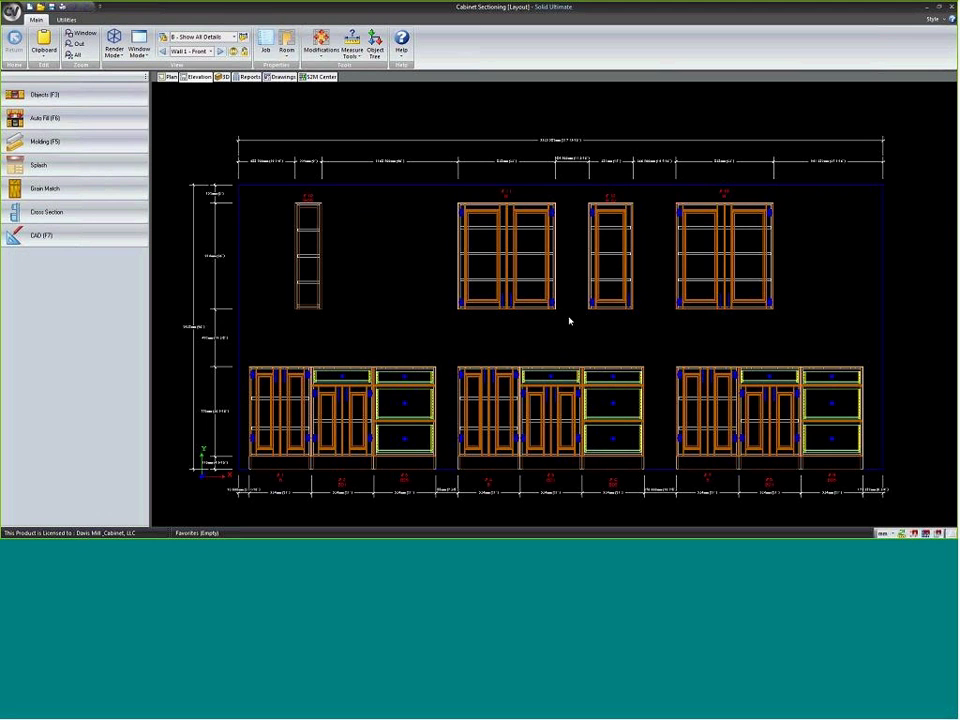
- Set the right end of wall cabinet #11 to finished
scroll(580, 305, up, 1)
scroll(570, 305, up, 1)
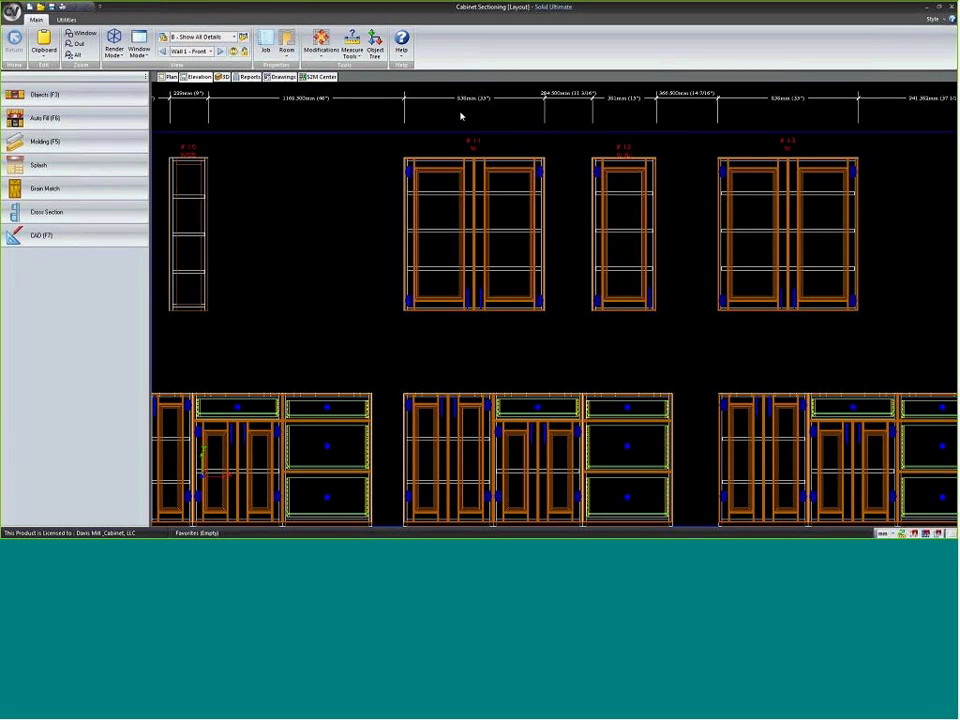
mouse_move(489, 276)
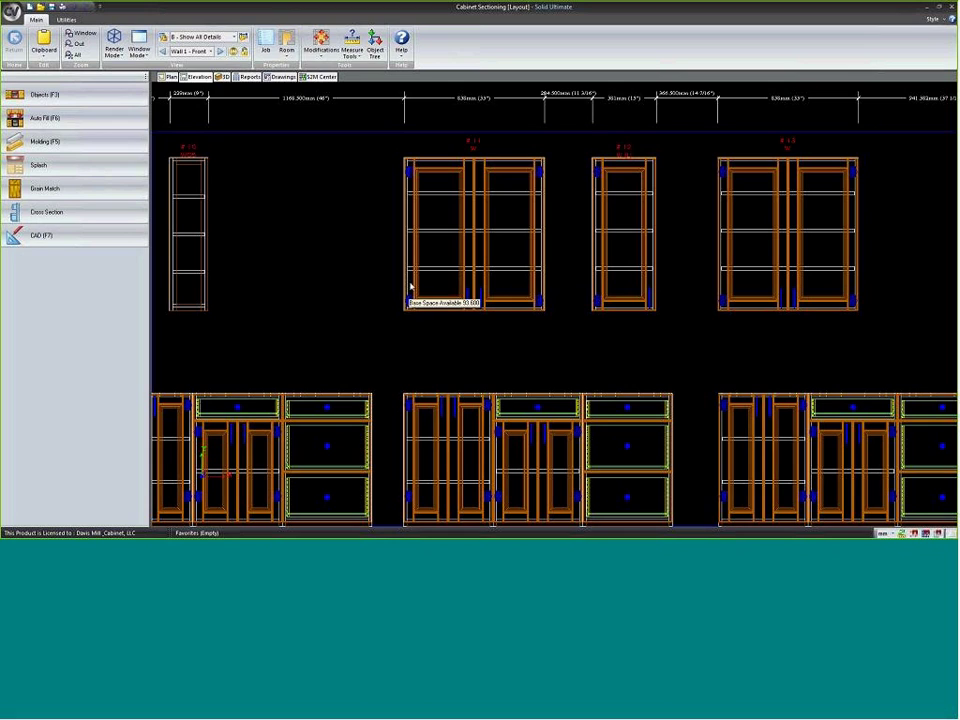
right_click(469, 243)
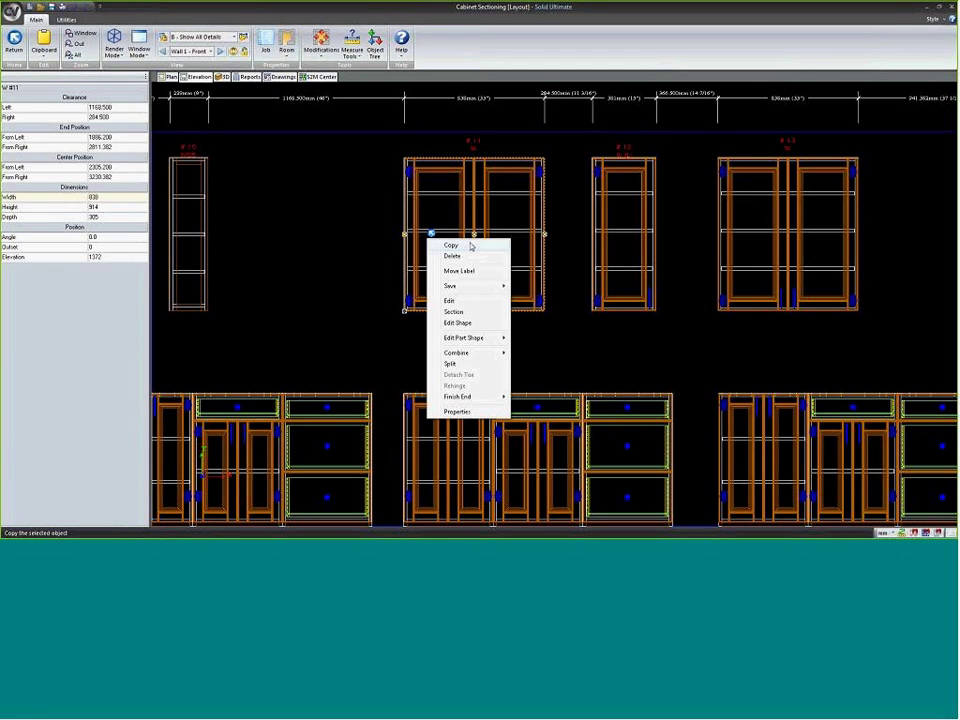
mouse_move(452, 402)
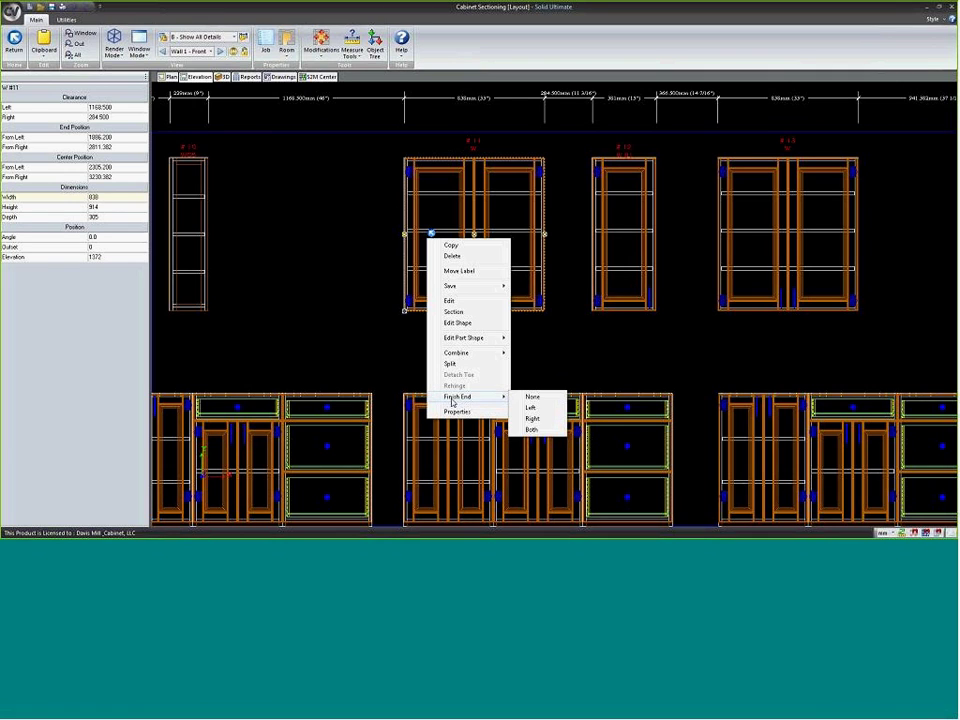
click(532, 419)
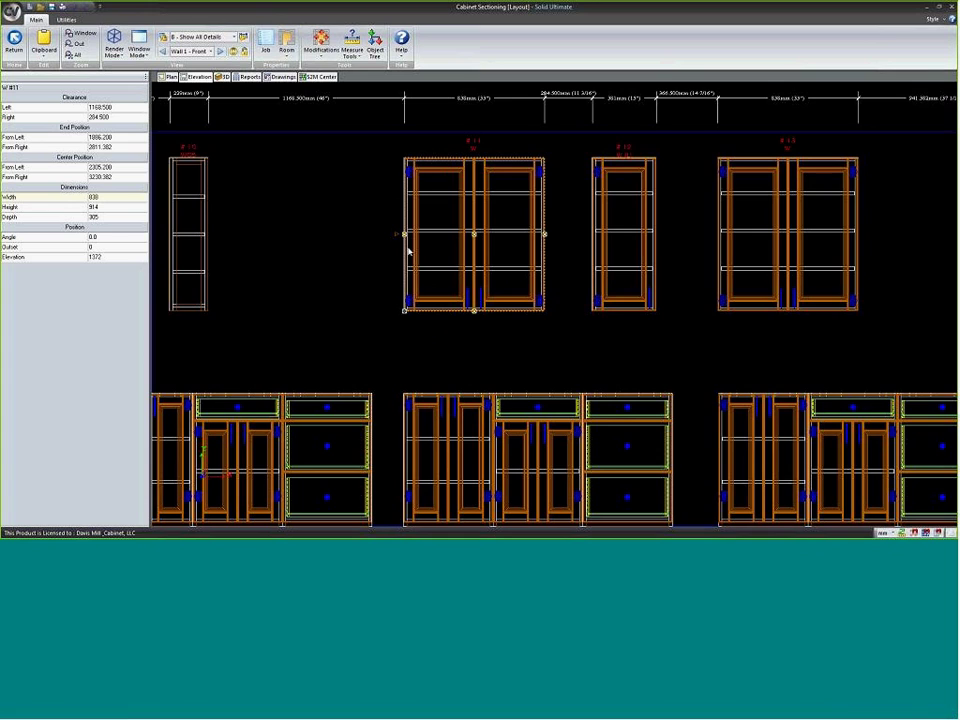
scroll(408, 251, up, 1)
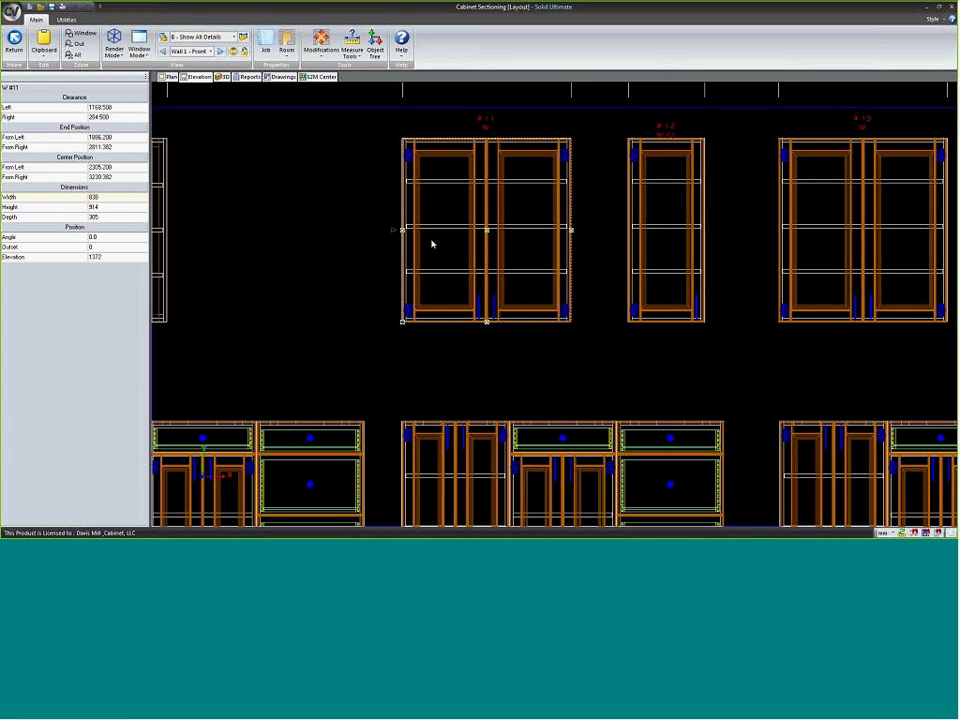
right_click(401, 233)
mouse_move(437, 400)
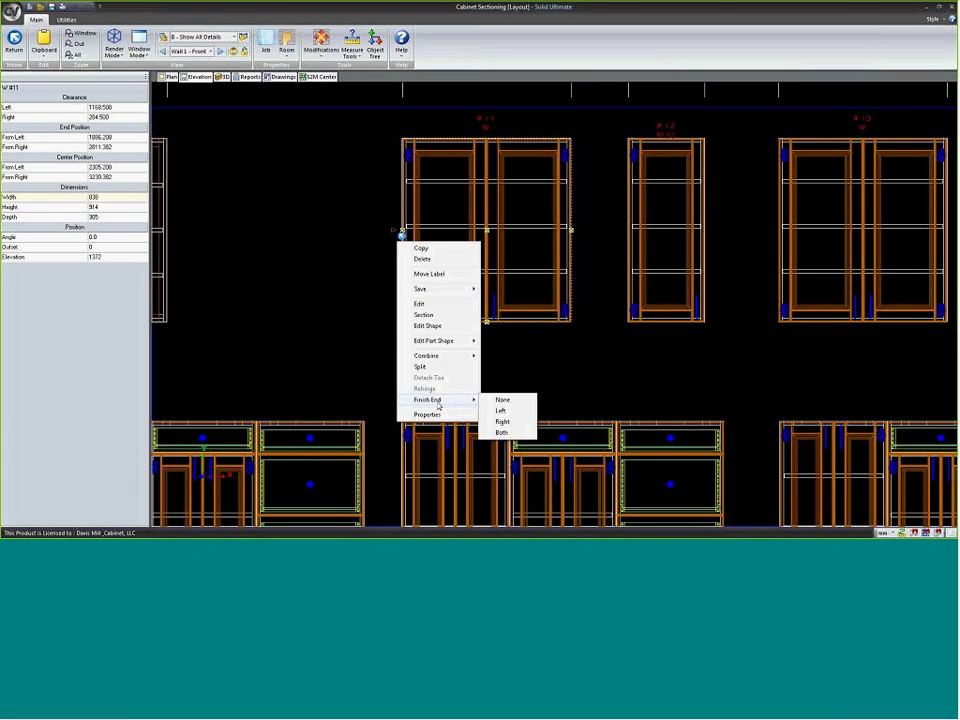
click(502, 422)
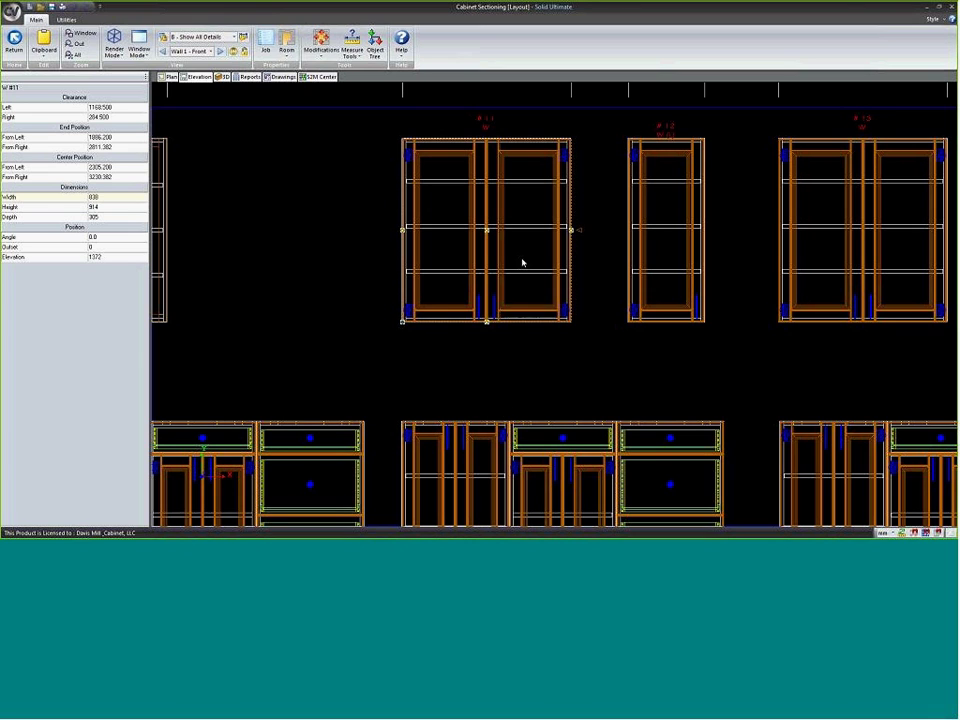
- Change cabinet #11's finished end to Both and deselect it
right_click(483, 257)
mouse_move(549, 418)
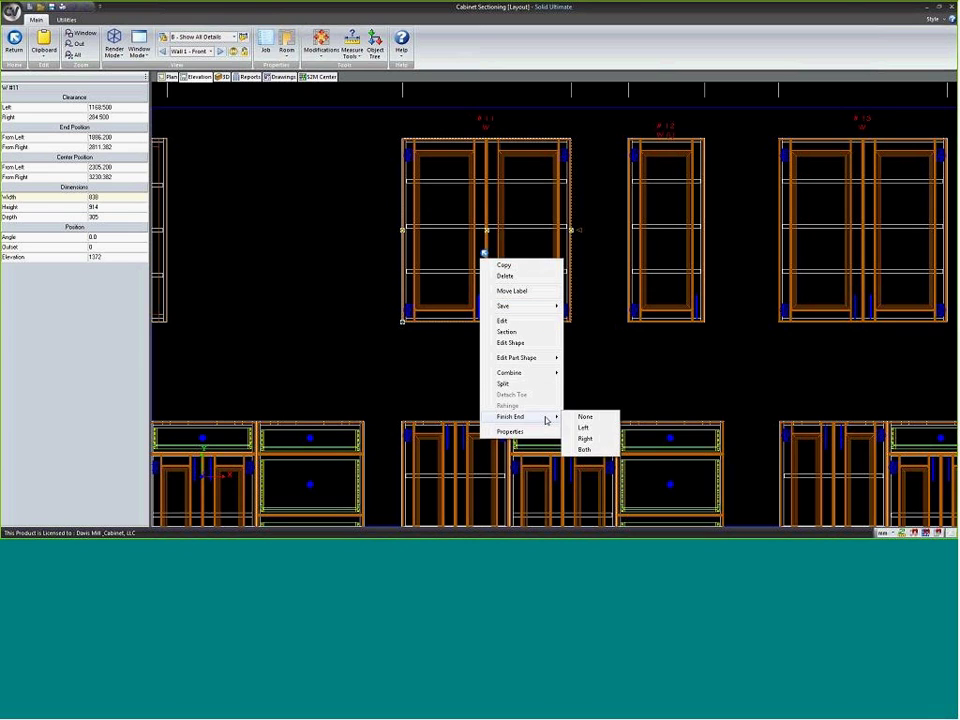
click(584, 451)
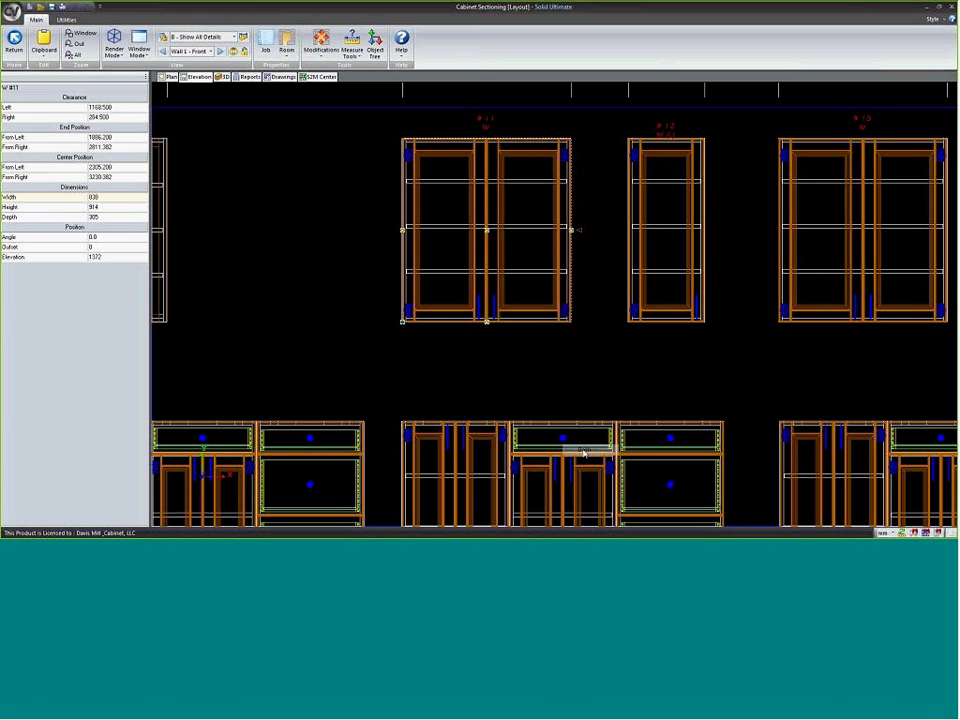
click(531, 101)
scroll(527, 258, down, 1)
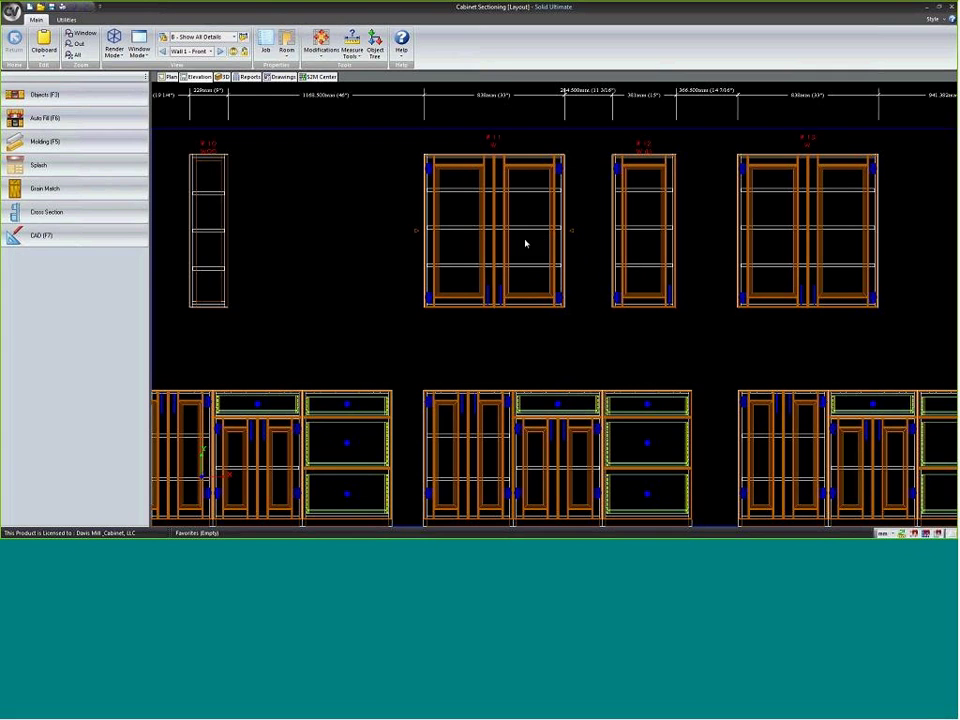
- Section narrow wall cabinet #12, then exit Section Face mode to its viewing tools
middle_drag(525, 243, 495, 249)
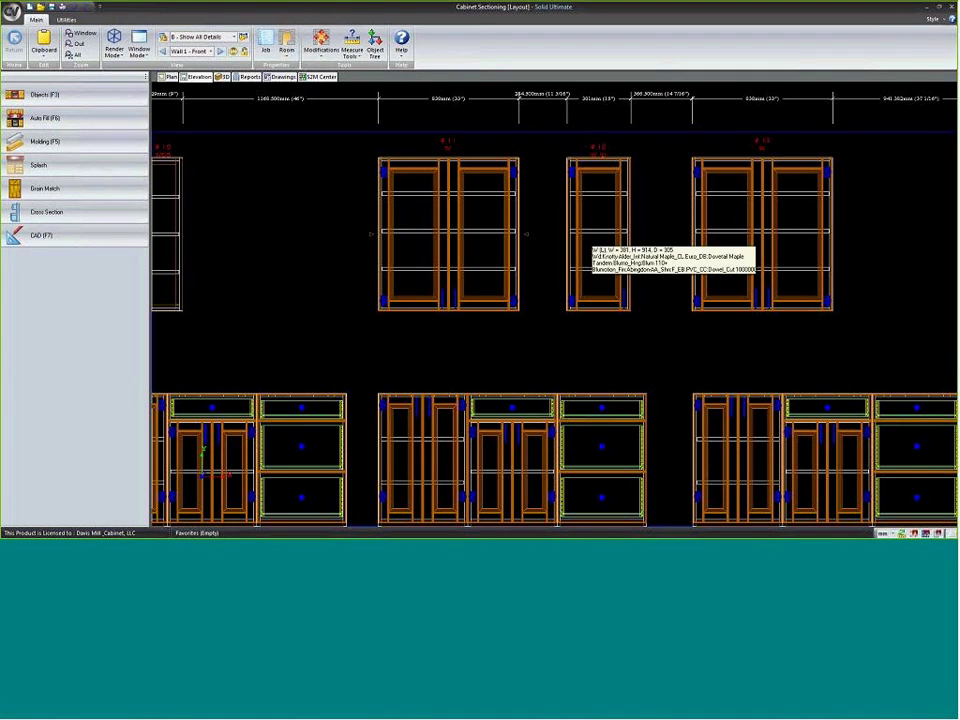
right_click(589, 224)
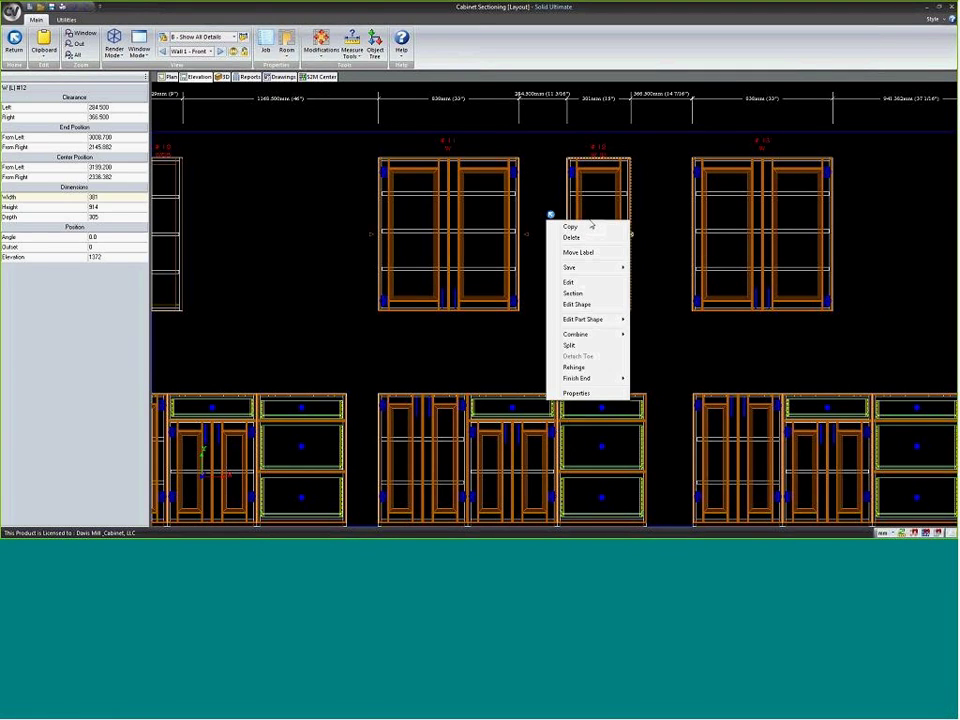
click(572, 293)
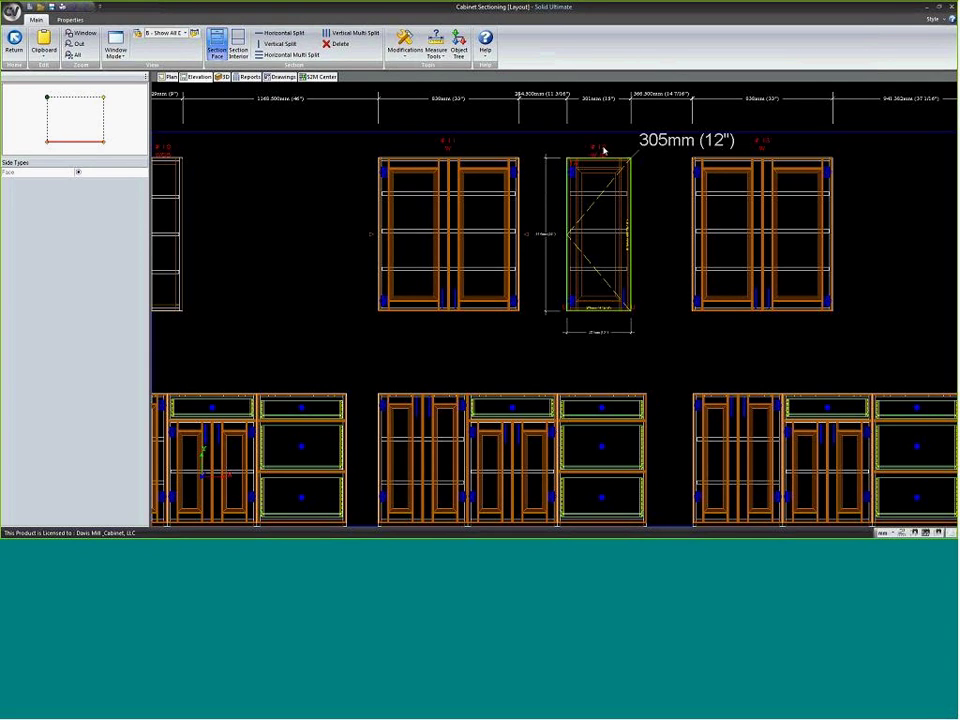
key(Escape)
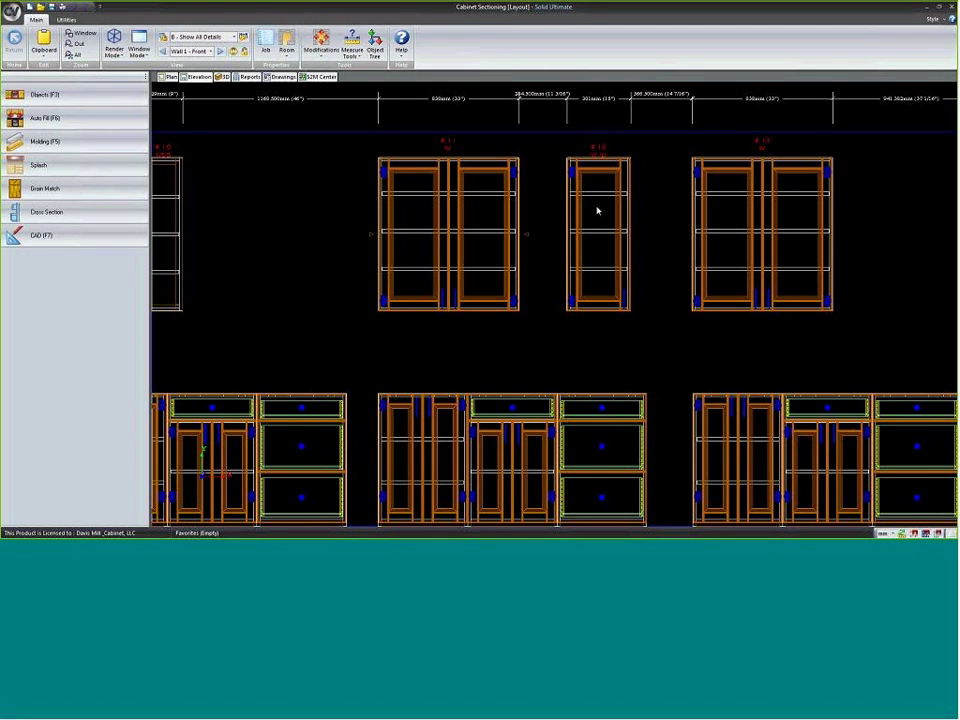
key(Escape)
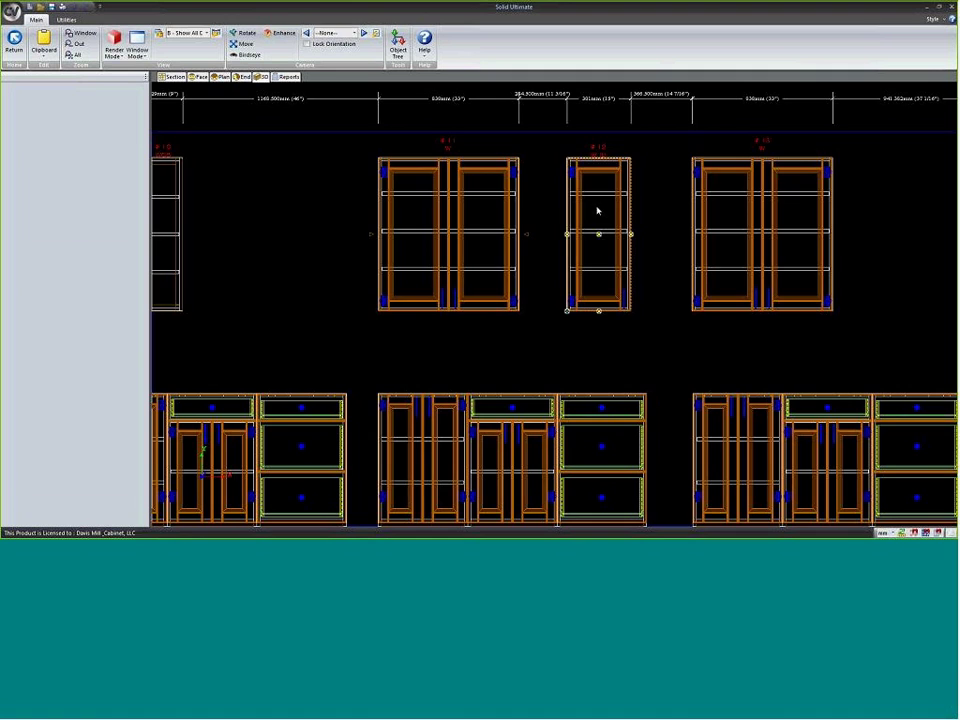
- Inspect cabinet #12 alone in 3D at an angle, then show its dimensioned face section
double_click(597, 210)
drag(557, 193, 507, 157)
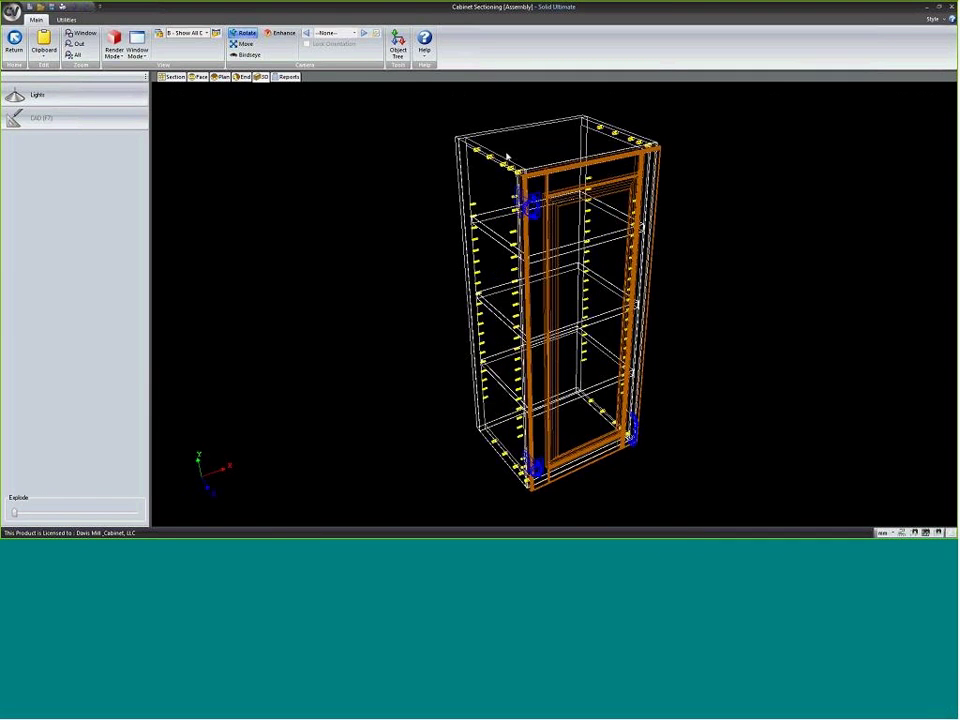
click(113, 52)
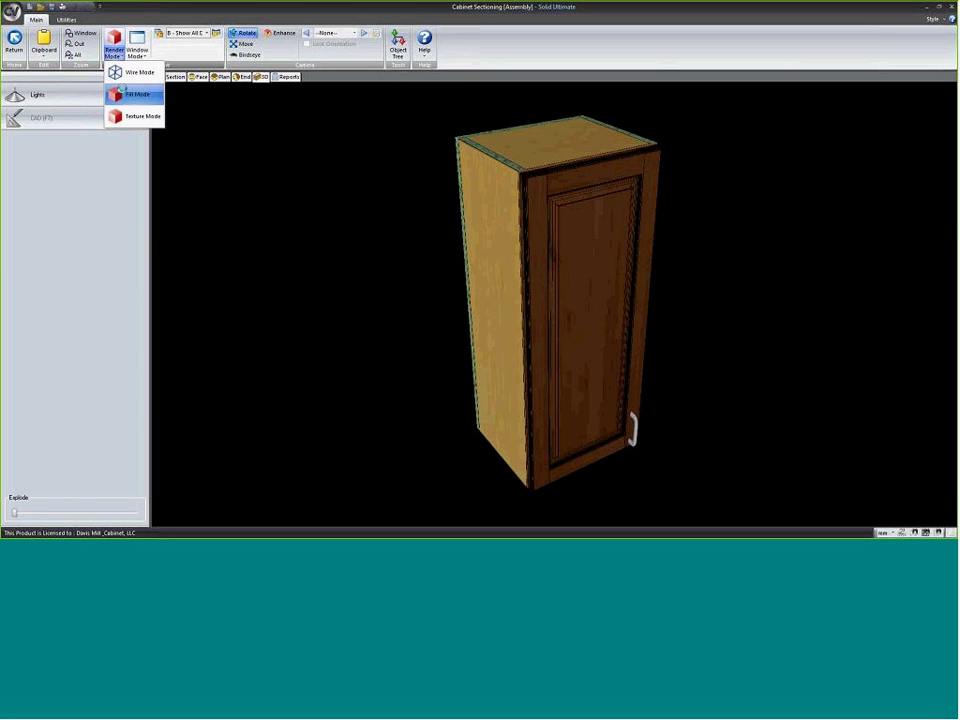
click(174, 76)
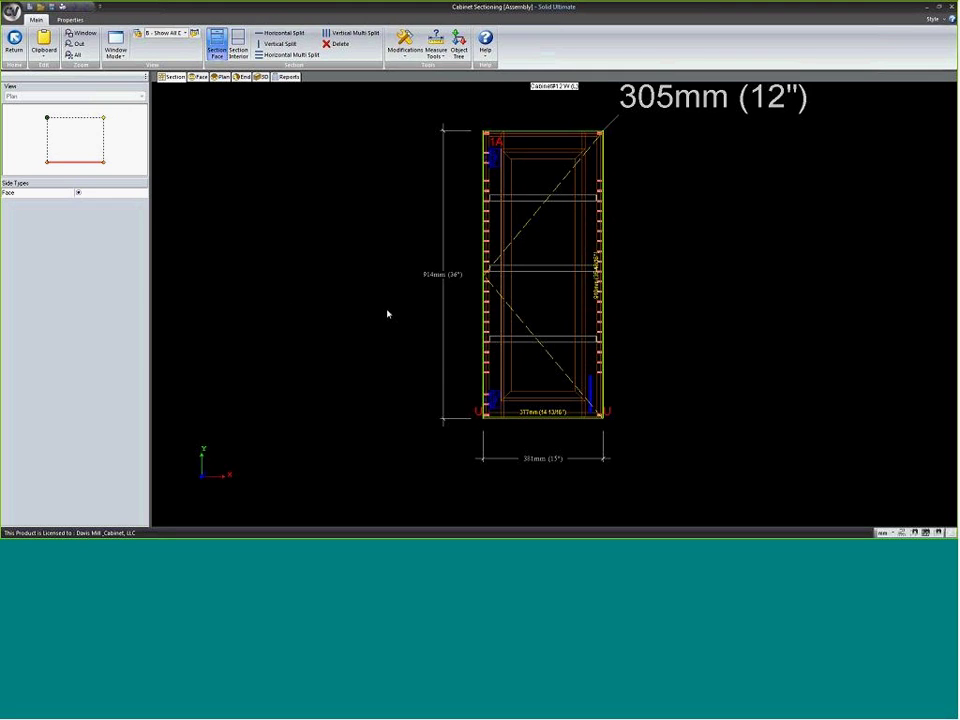
- Set cabinet #12's left end type to Finished and show its 381 x 305 plan section
click(104, 148)
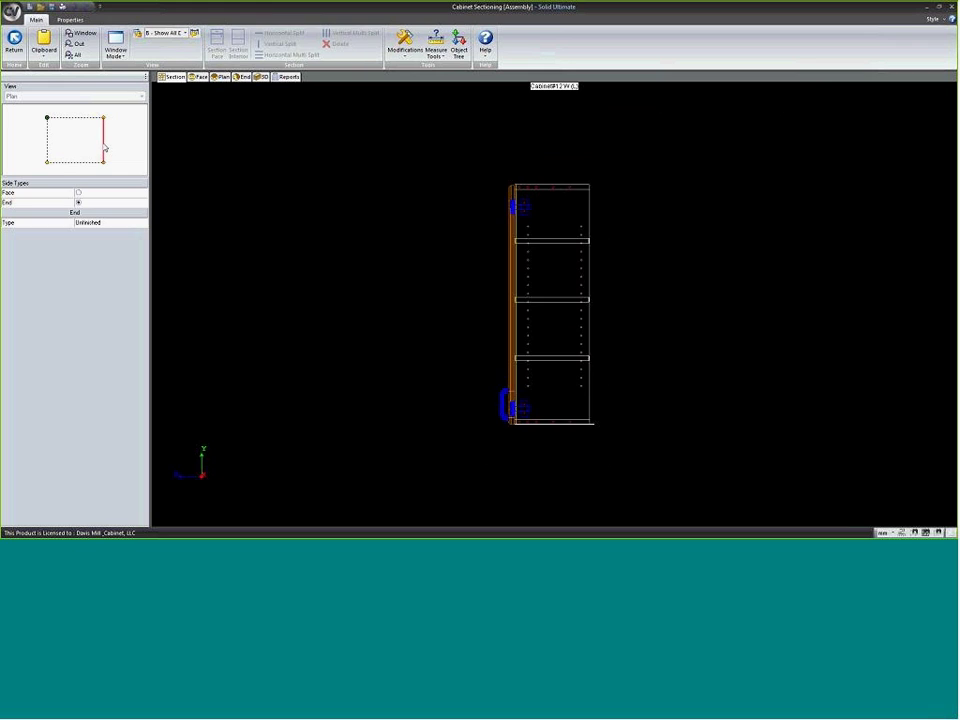
click(46, 145)
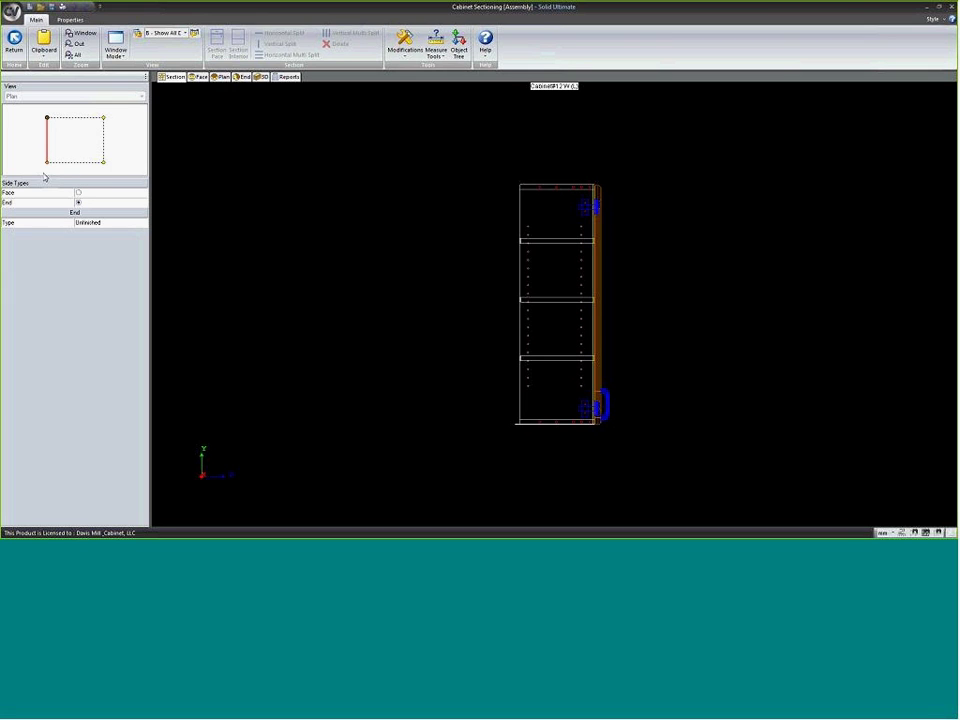
click(90, 222)
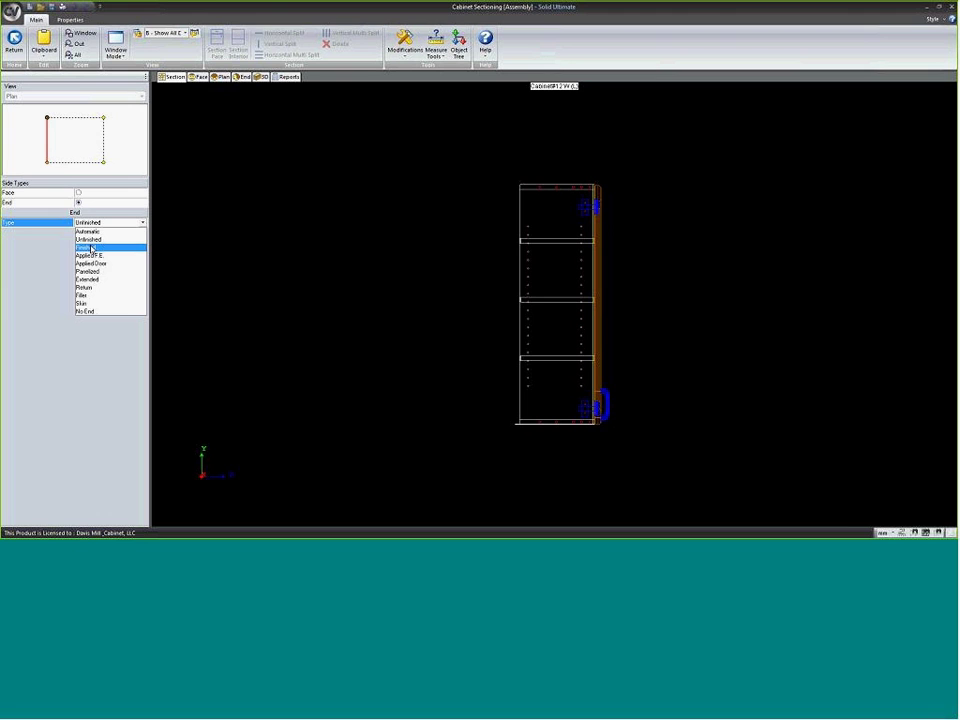
click(91, 248)
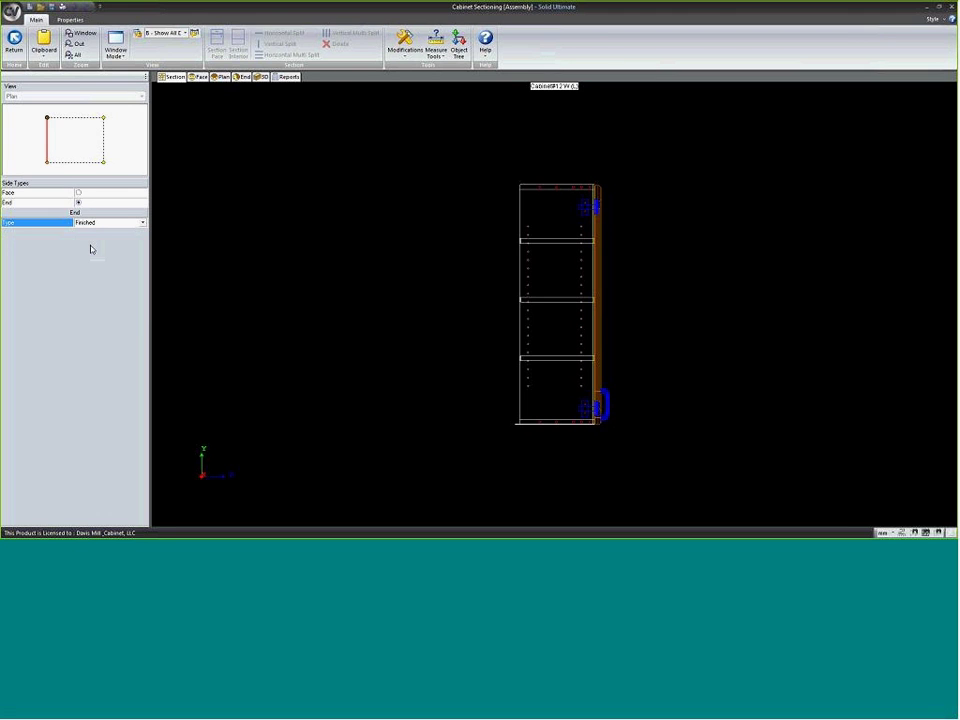
click(228, 79)
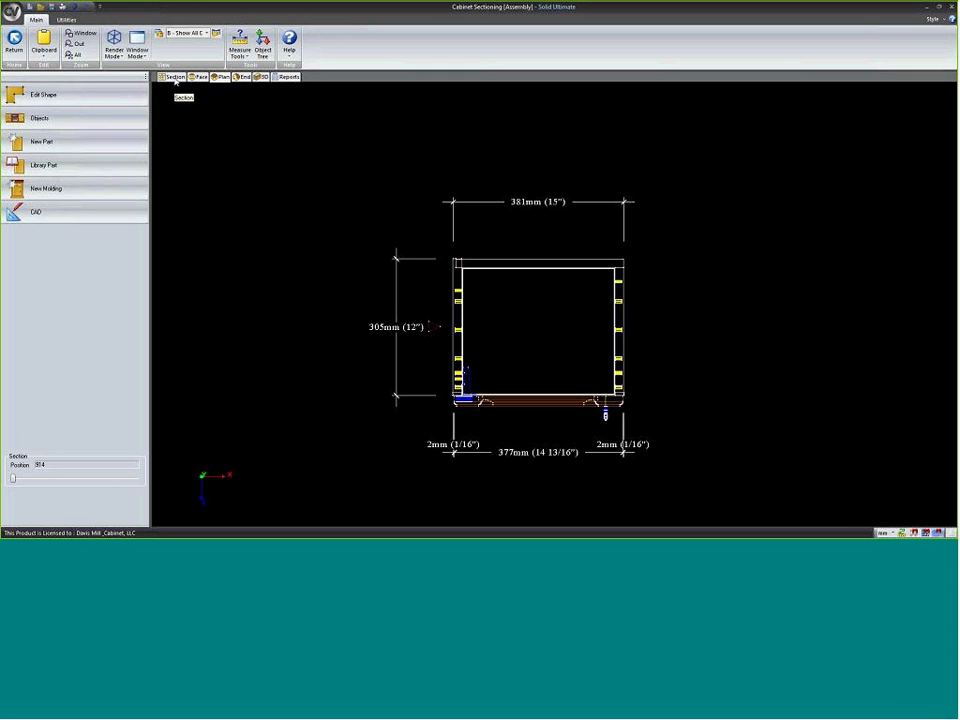
click(119, 55)
click(135, 110)
scroll(458, 370, up, 1)
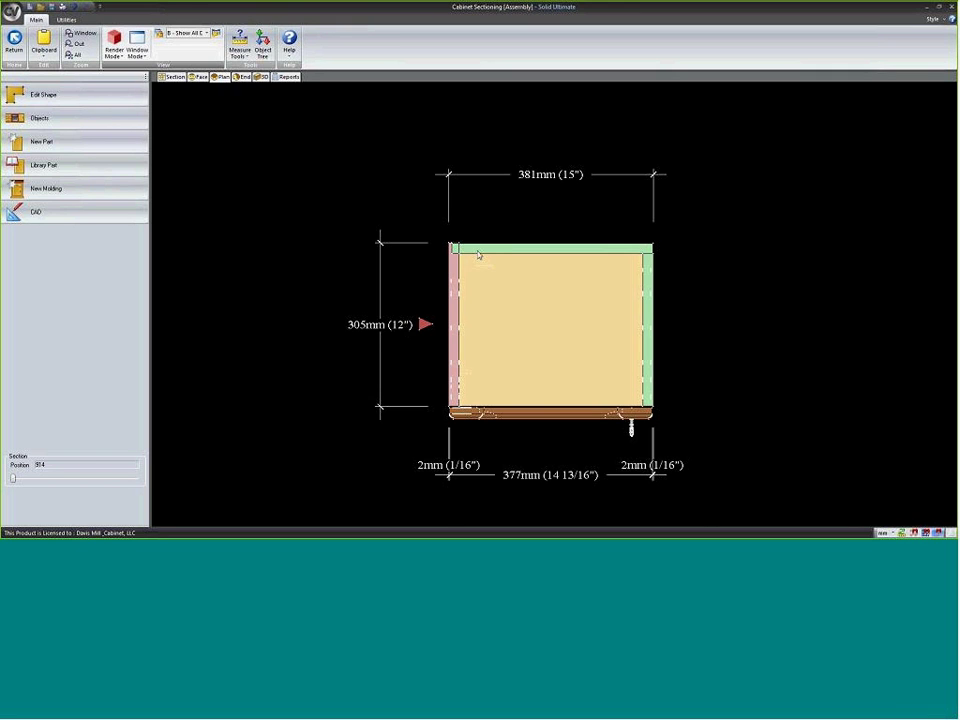
scroll(470, 257, up, 3)
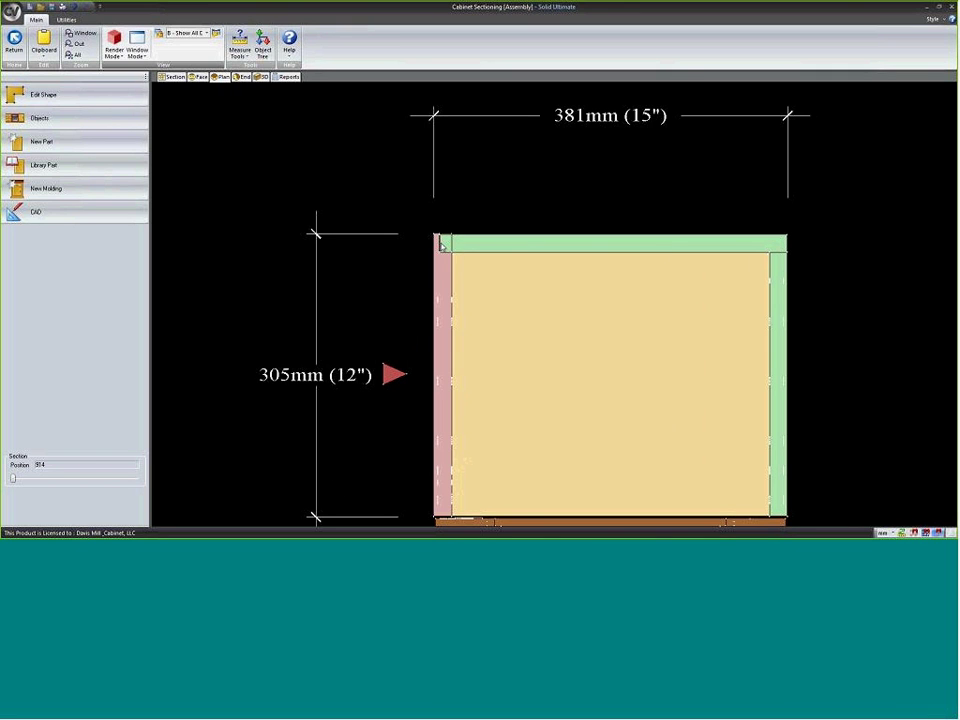
scroll(403, 180, down, 2)
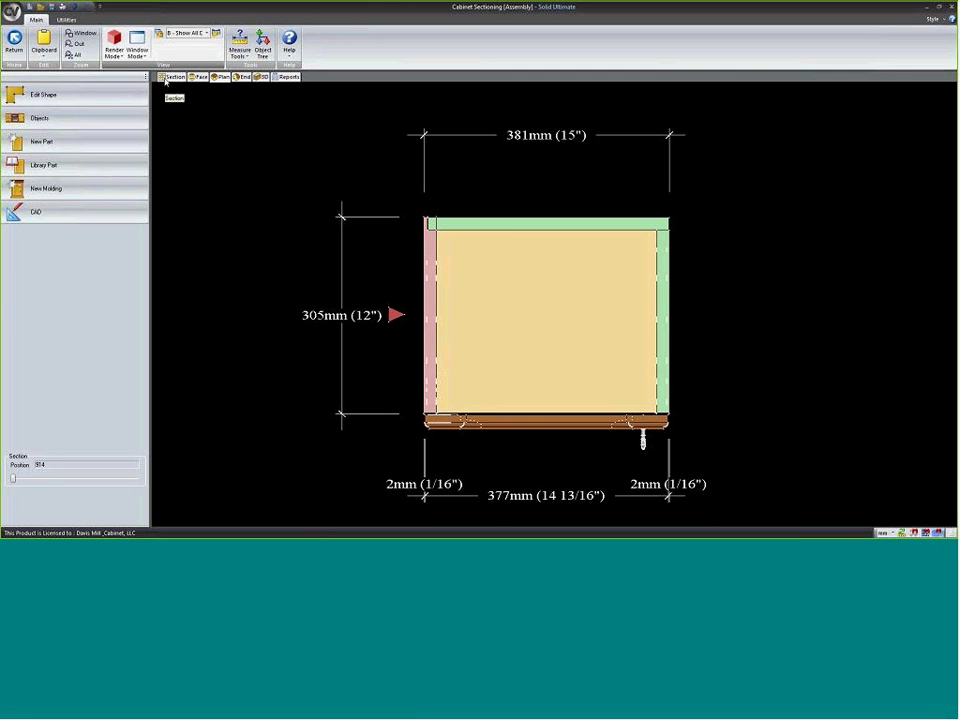
click(168, 78)
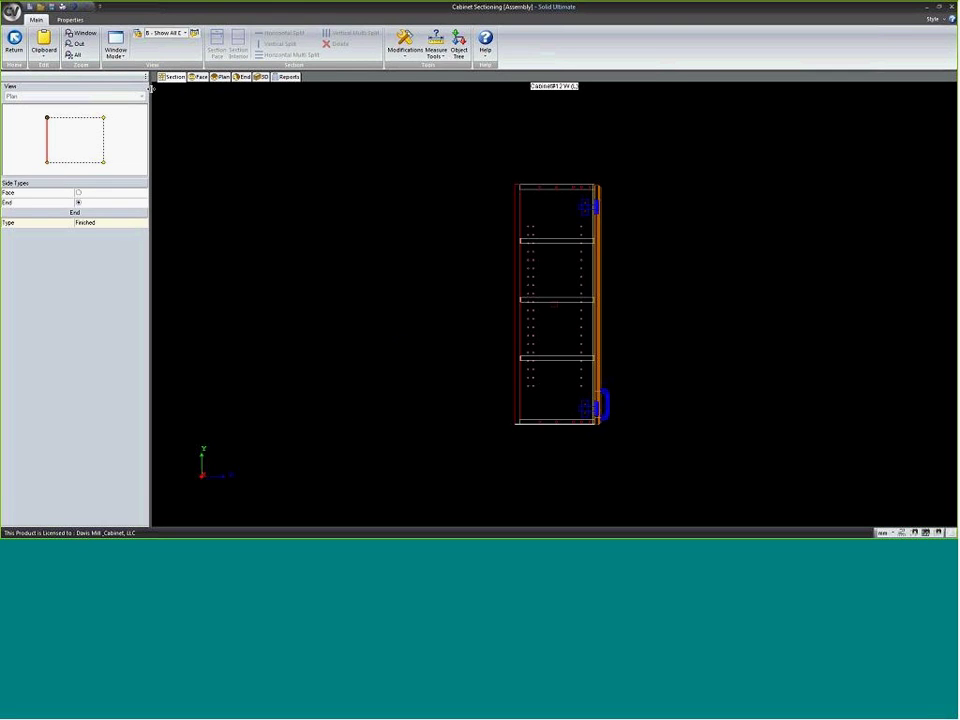
- Change the cabinet's end side type to Automatic, then return to the face view
click(83, 160)
scroll(546, 456, up, 2)
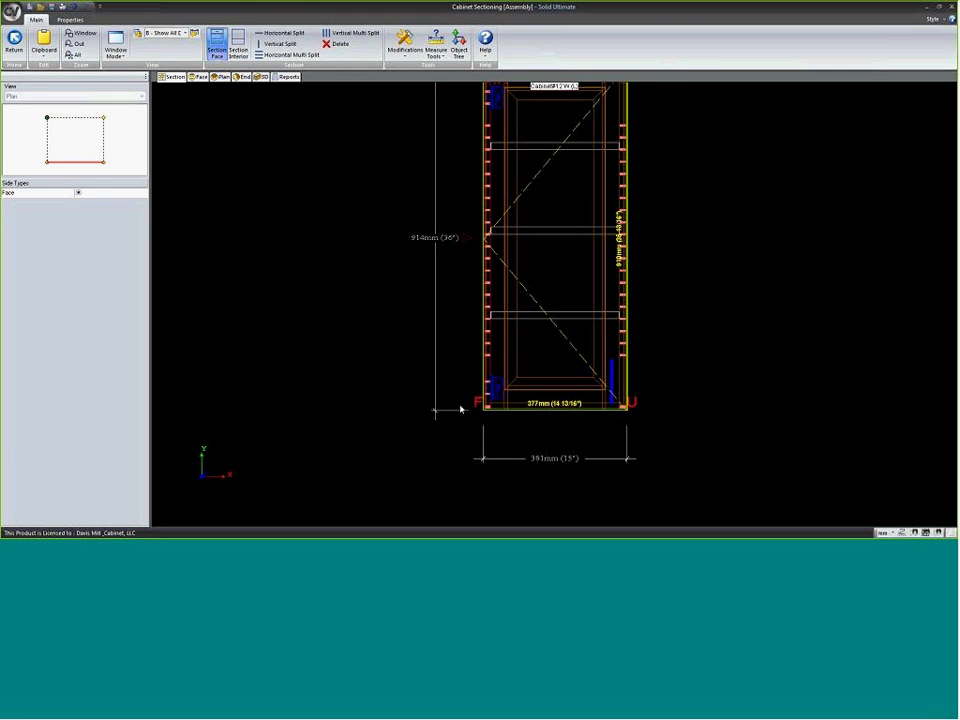
scroll(477, 443, down, 1)
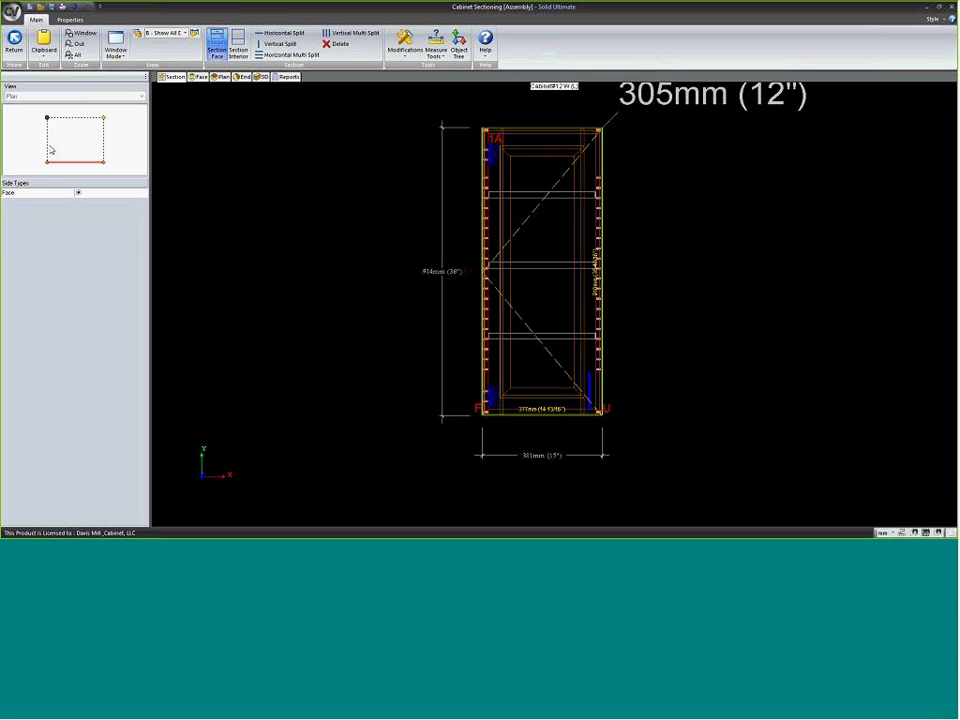
click(48, 150)
click(90, 223)
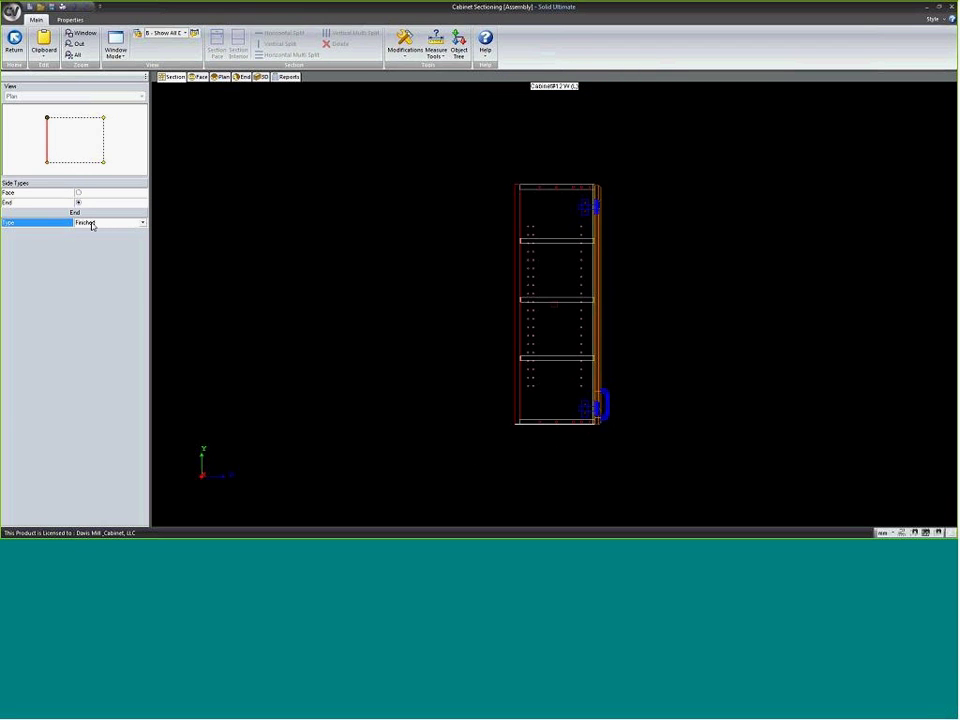
click(90, 223)
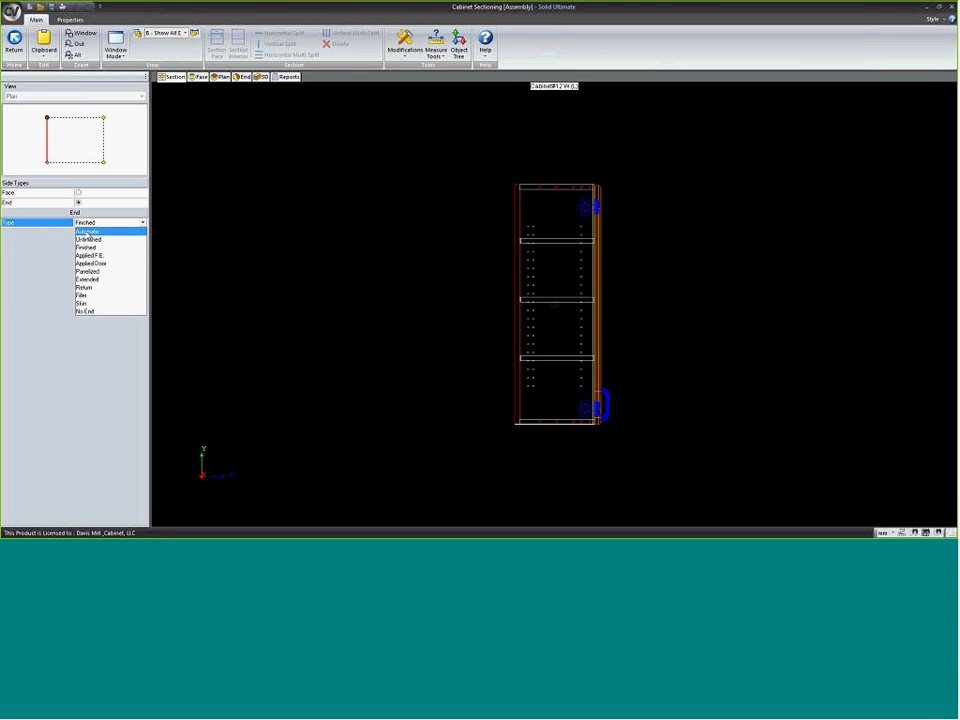
click(88, 232)
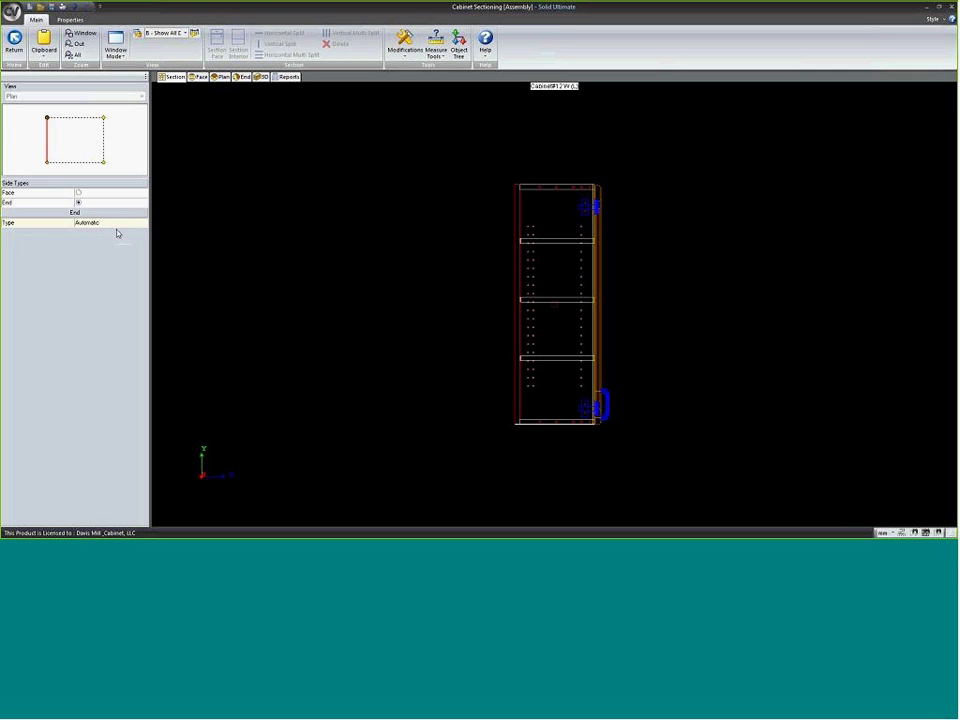
click(168, 77)
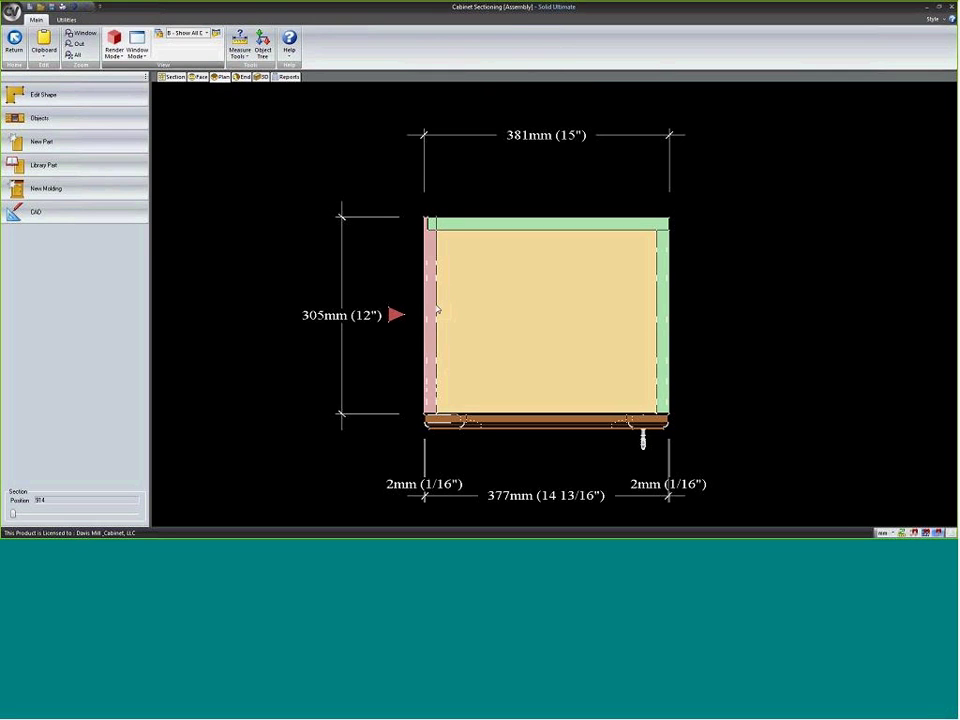
click(196, 78)
- Back on the wall elevation, set cabinet #12's left clearance to 0 against #11
key(Escape)
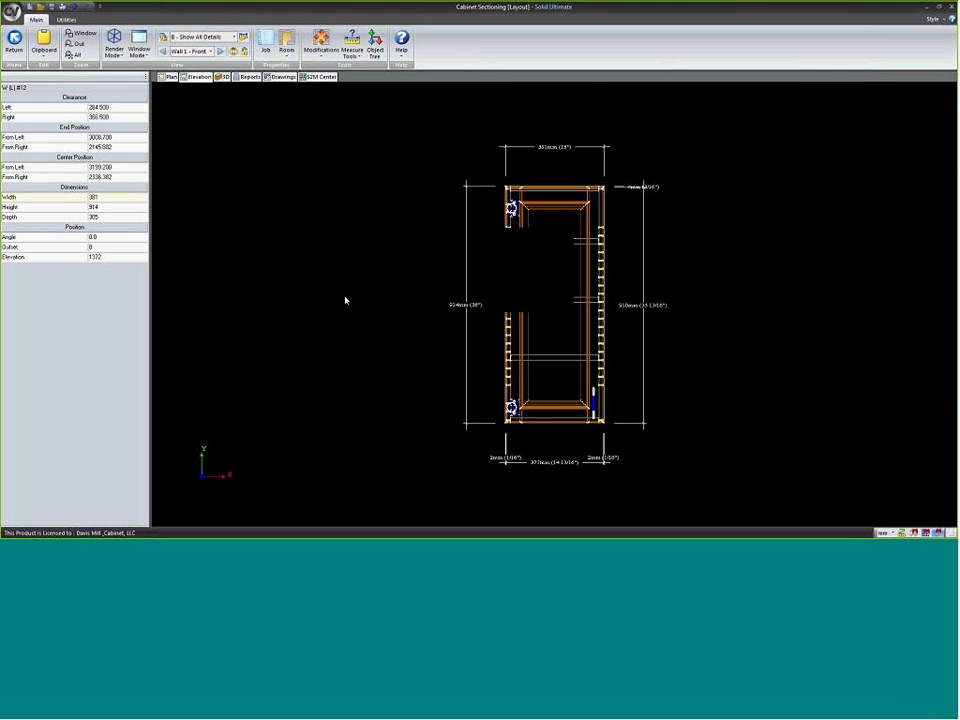
scroll(603, 262, up, 1)
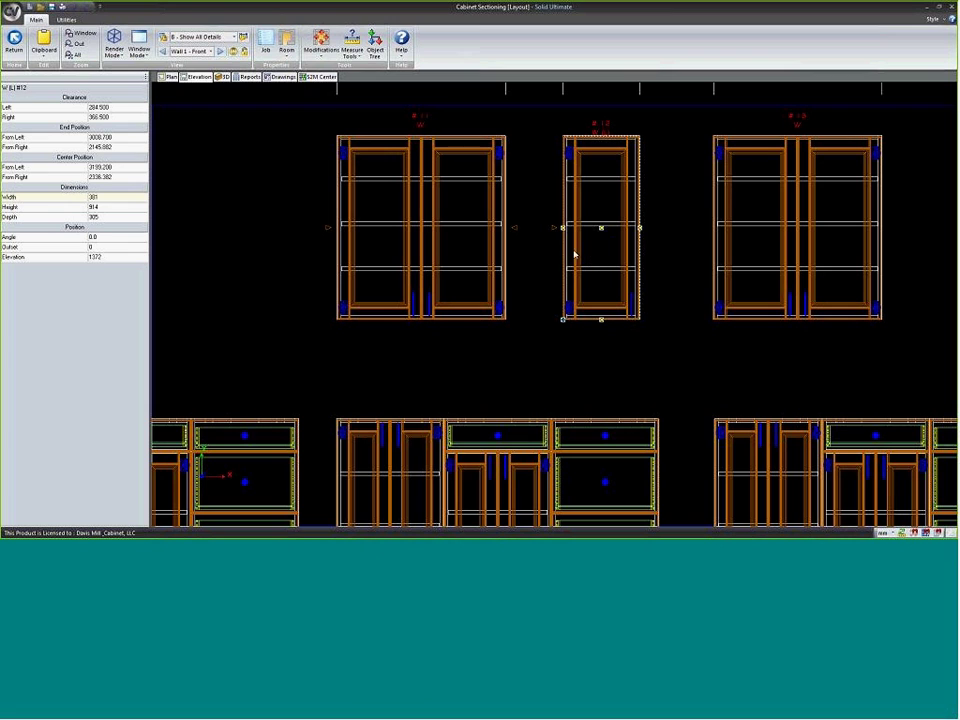
click(465, 255)
right_click(425, 250)
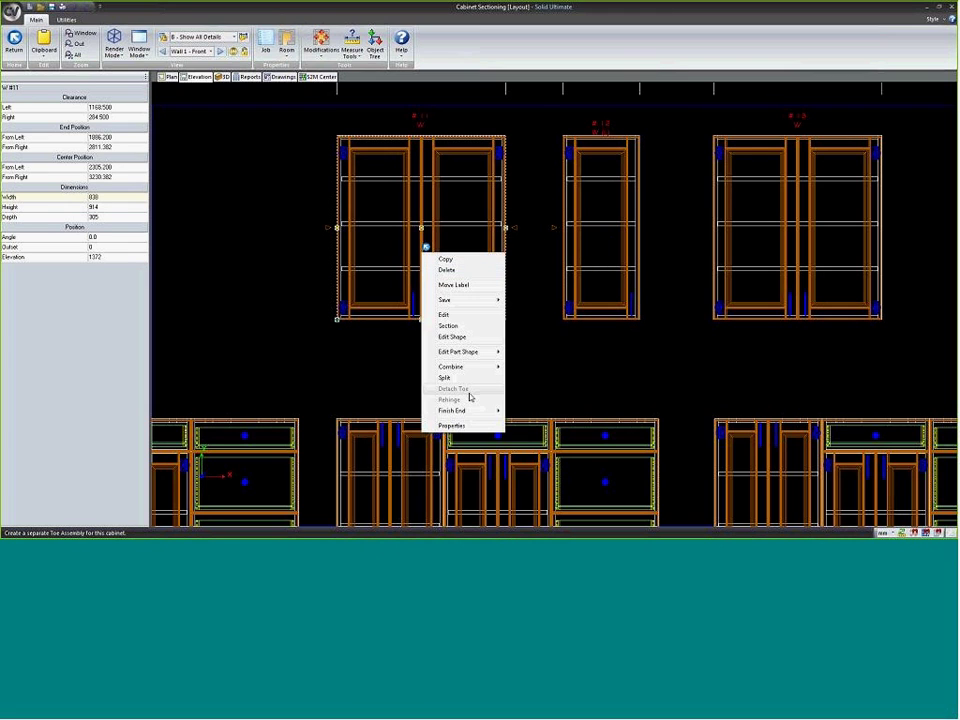
mouse_move(467, 418)
click(527, 410)
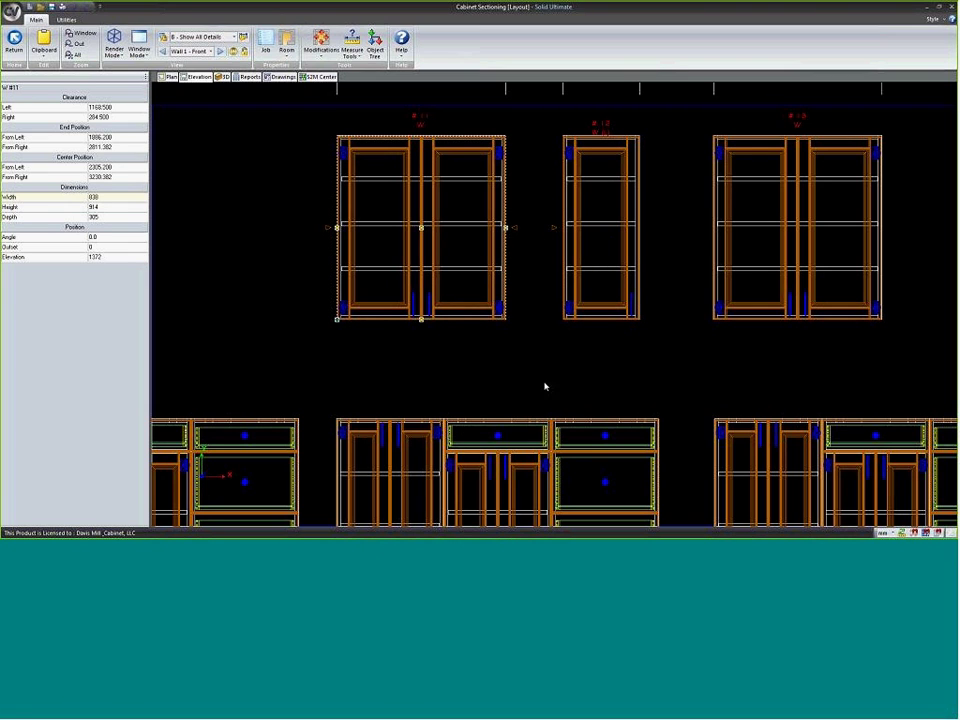
click(607, 262)
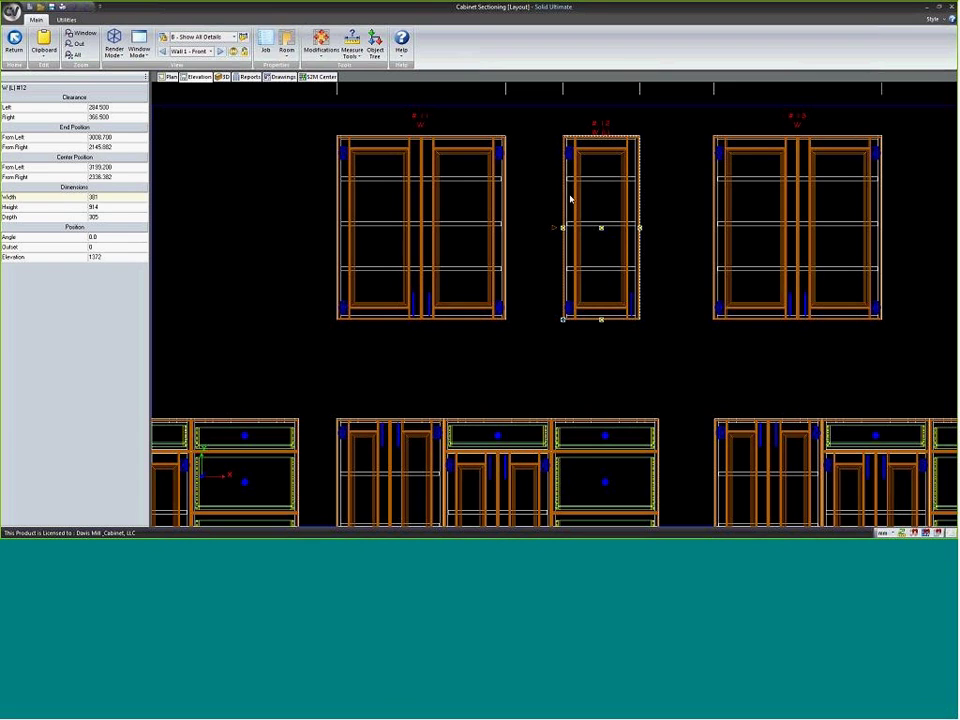
click(118, 107)
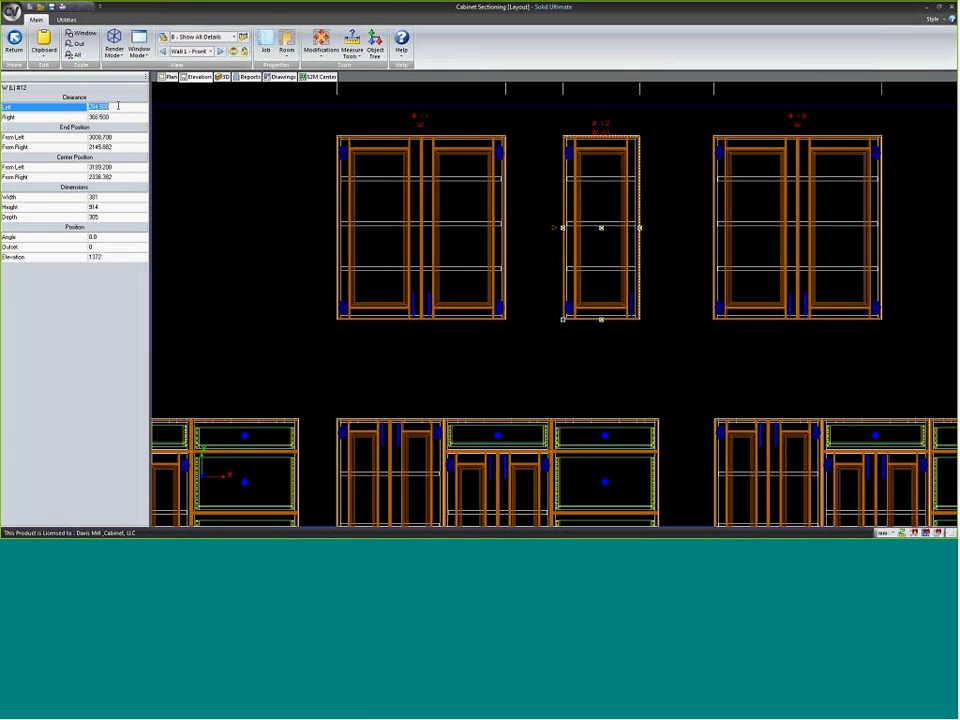
text(0)
key(Return)
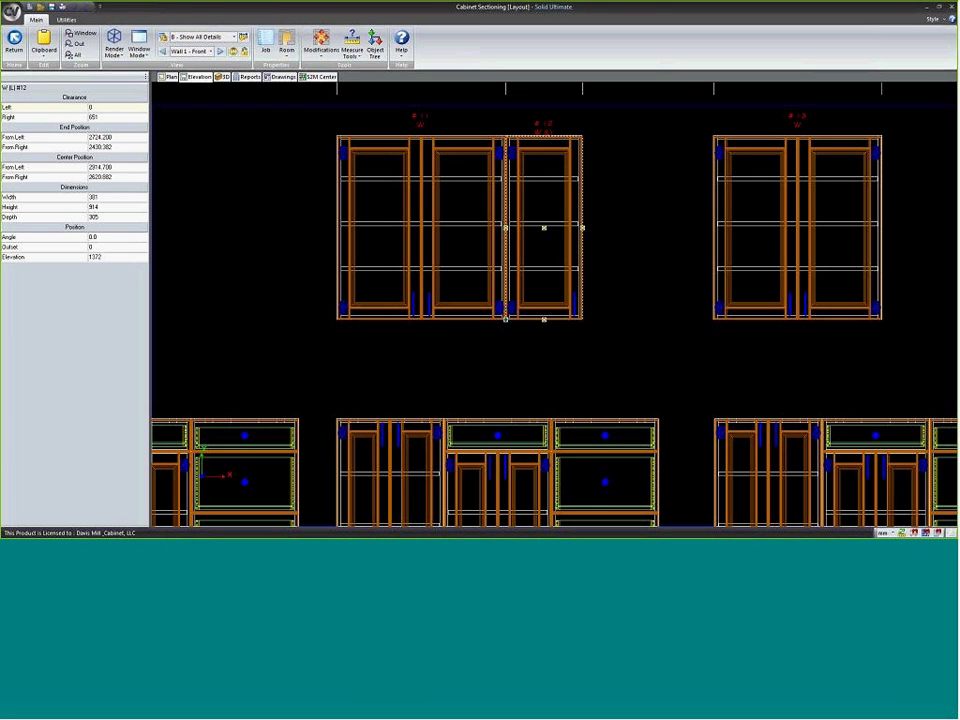
click(476, 96)
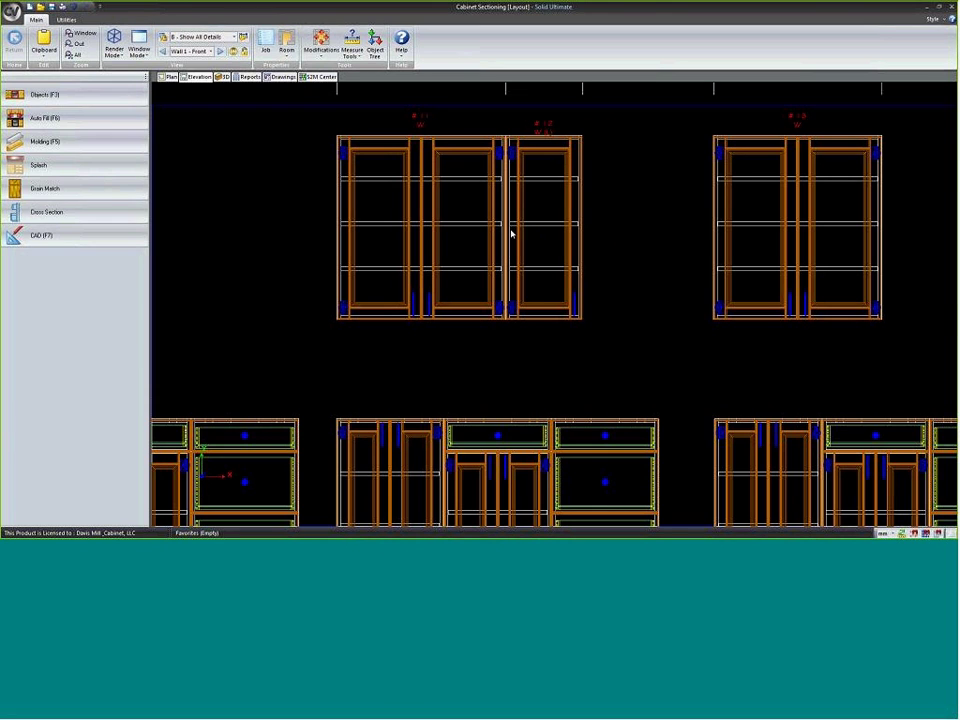
- Try cabinet #12 at elevation 1200, then set it back to 1372
scroll(511, 233, up, 1)
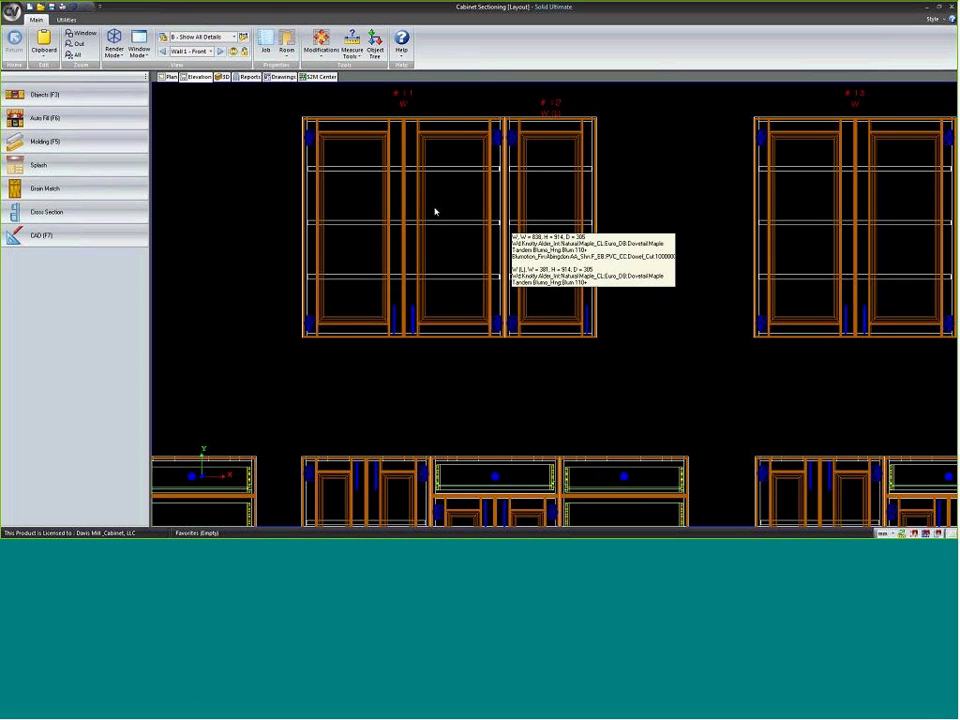
click(543, 220)
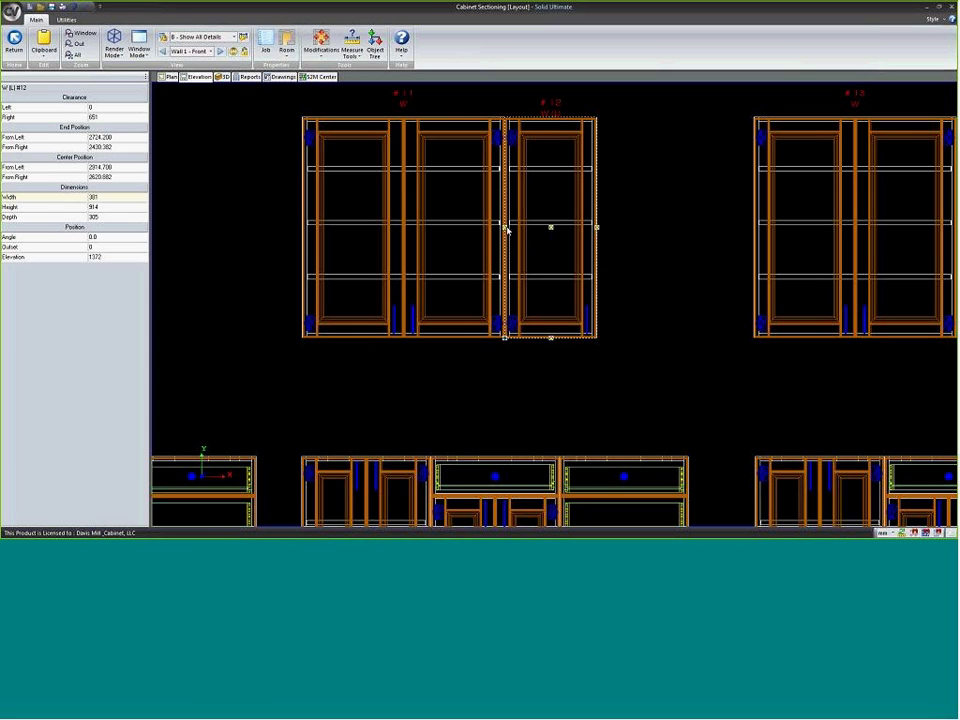
click(108, 258)
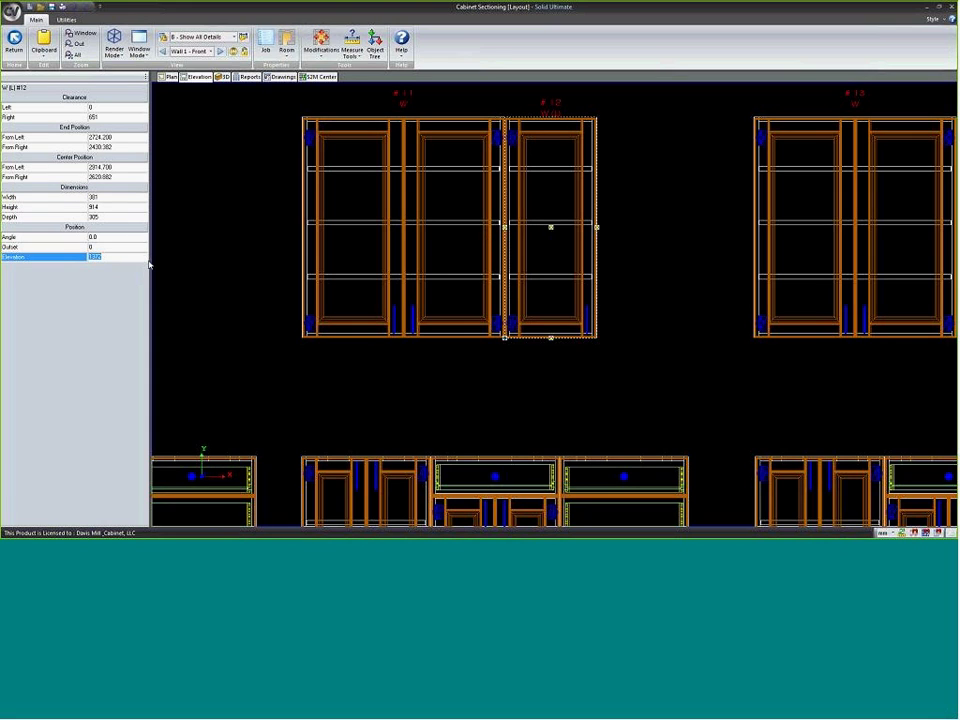
text(120)
key(Return)
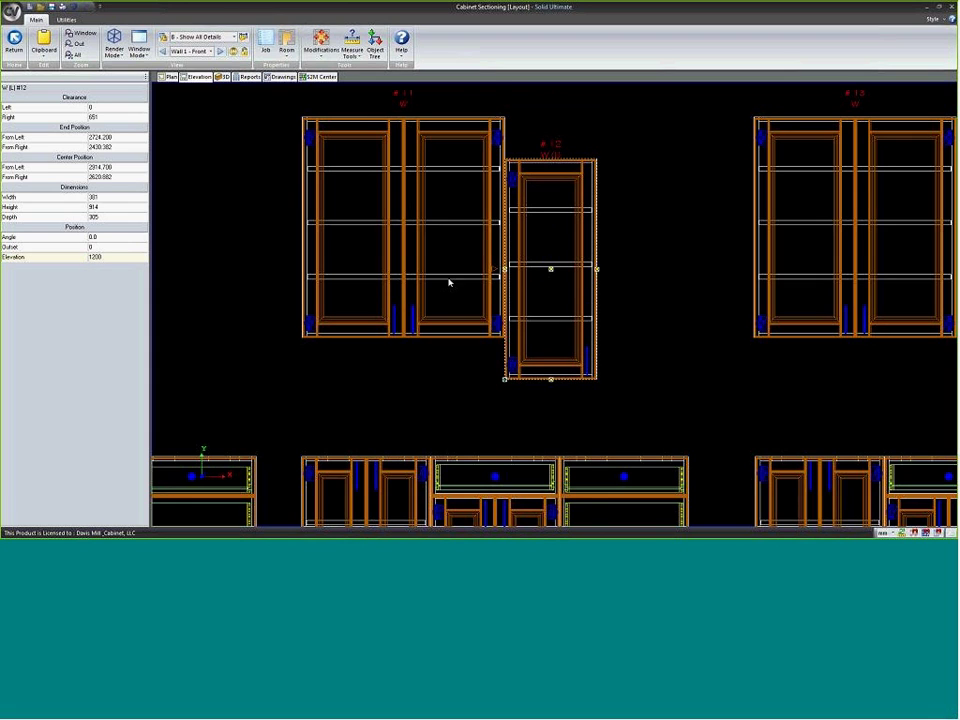
scroll(503, 272, up, 1)
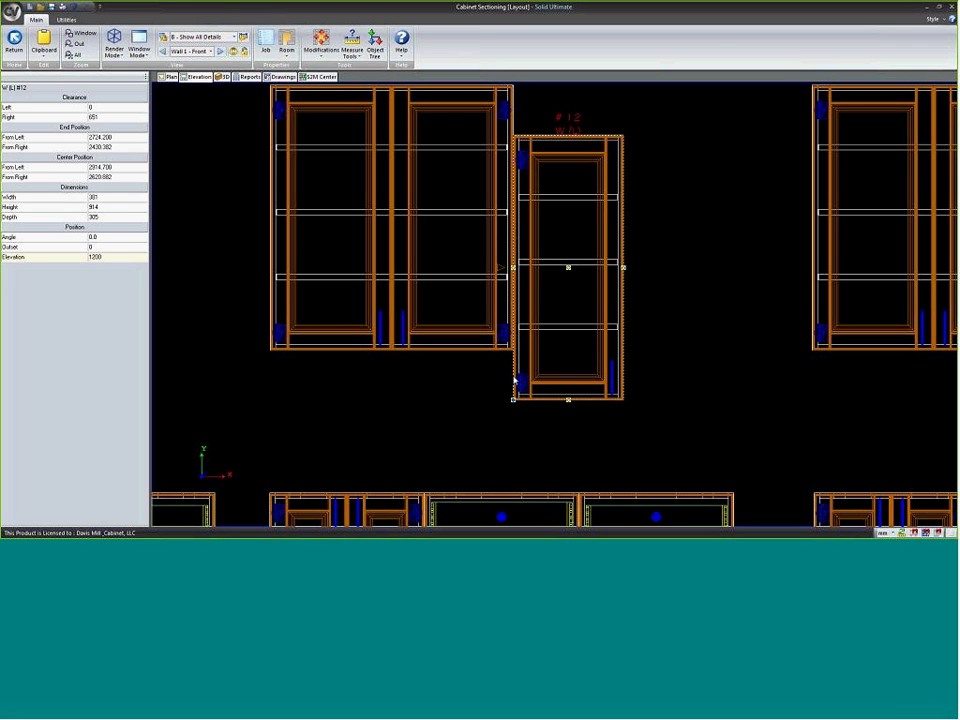
scroll(503, 396, down, 2)
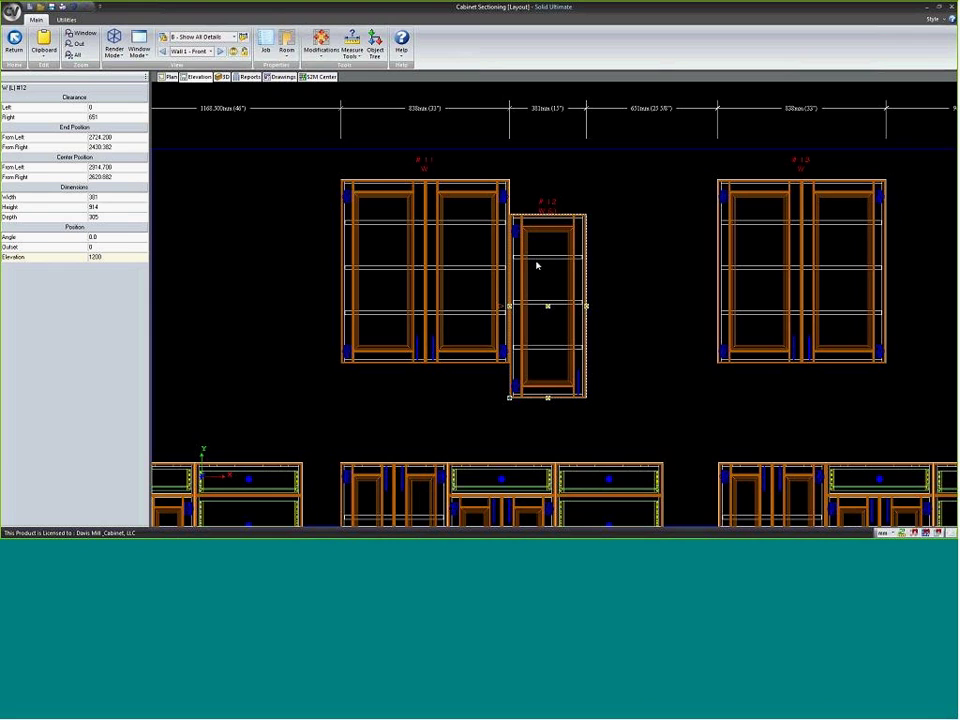
click(108, 257)
text(1372)
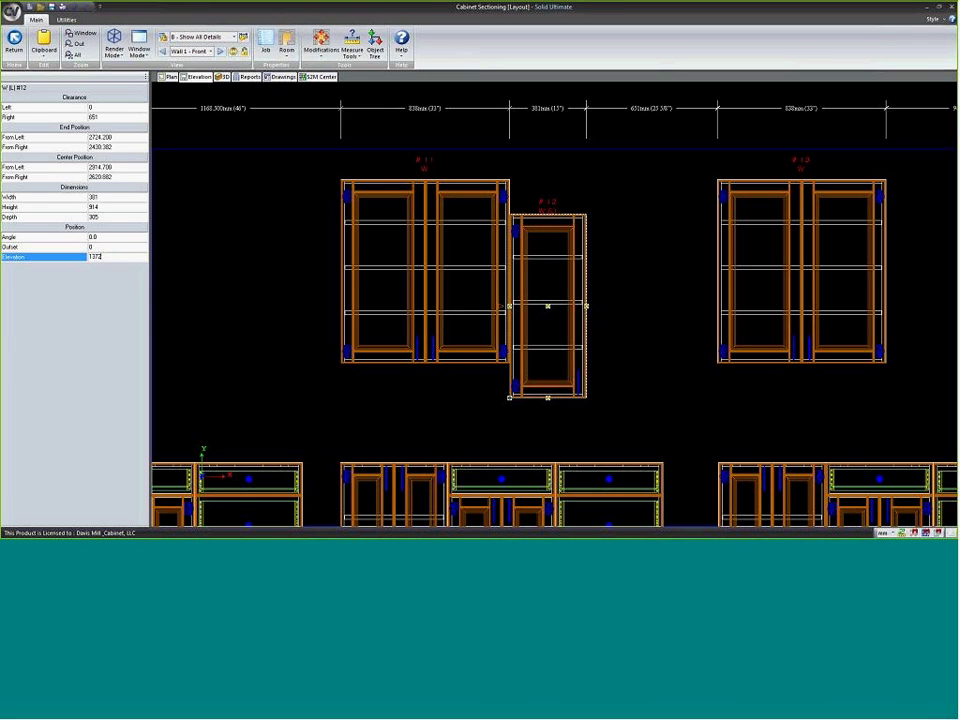
key(Return)
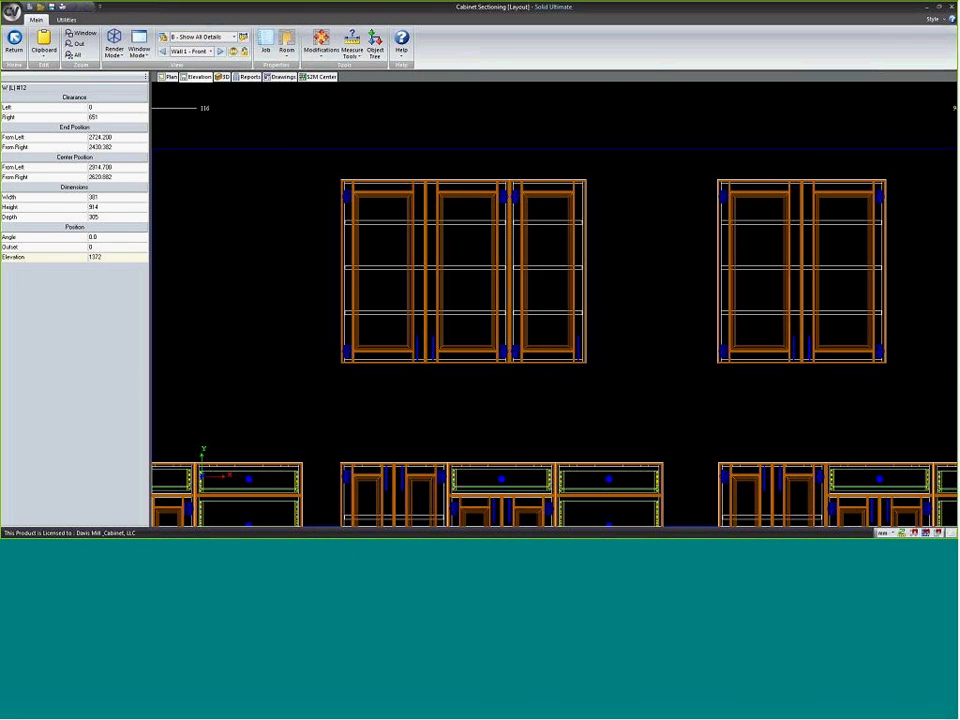
scroll(600, 255, up, 3)
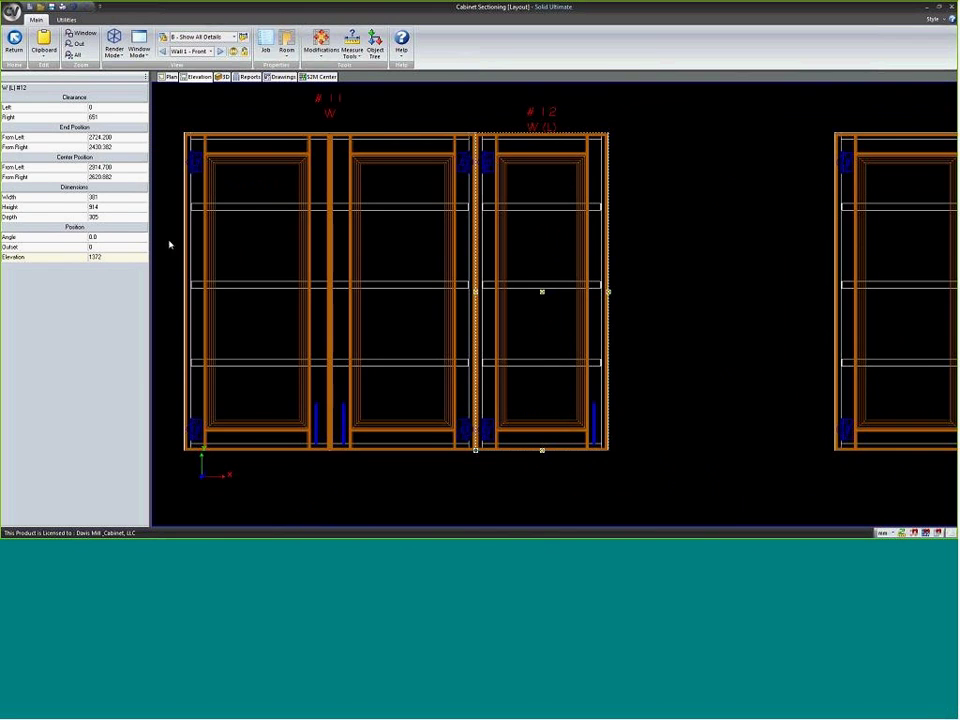
click(125, 217)
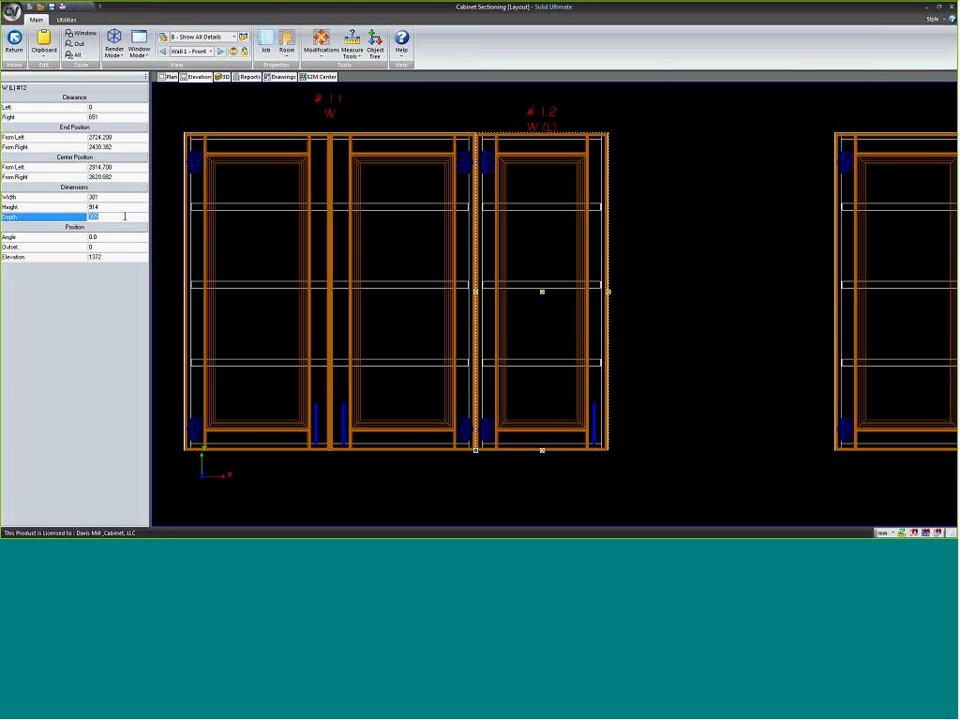
text(381)
key(Return)
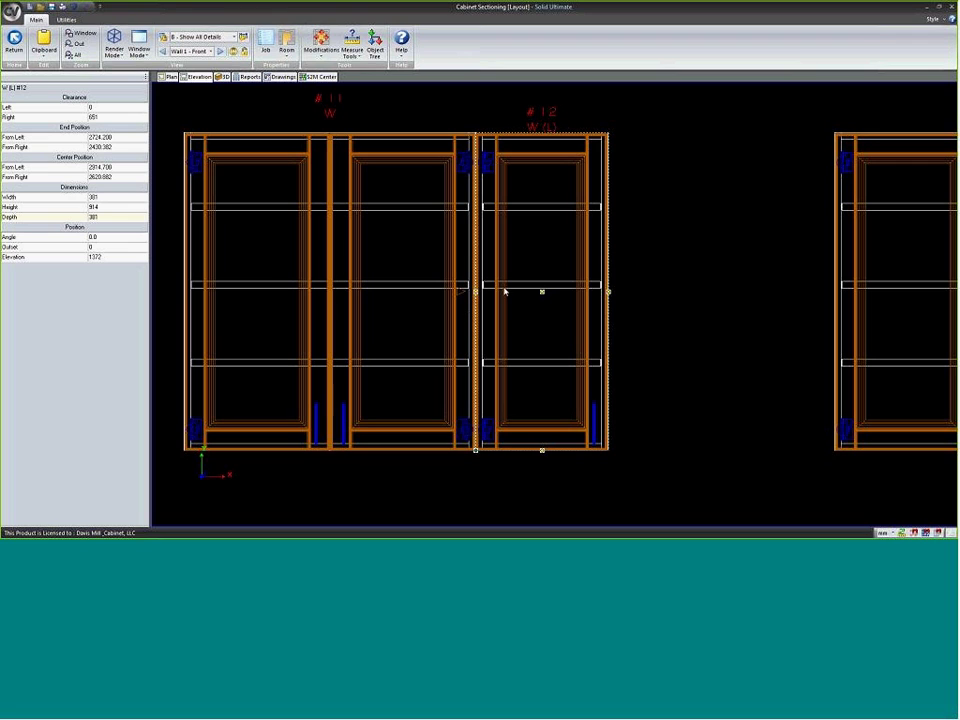
scroll(487, 298, down, 1)
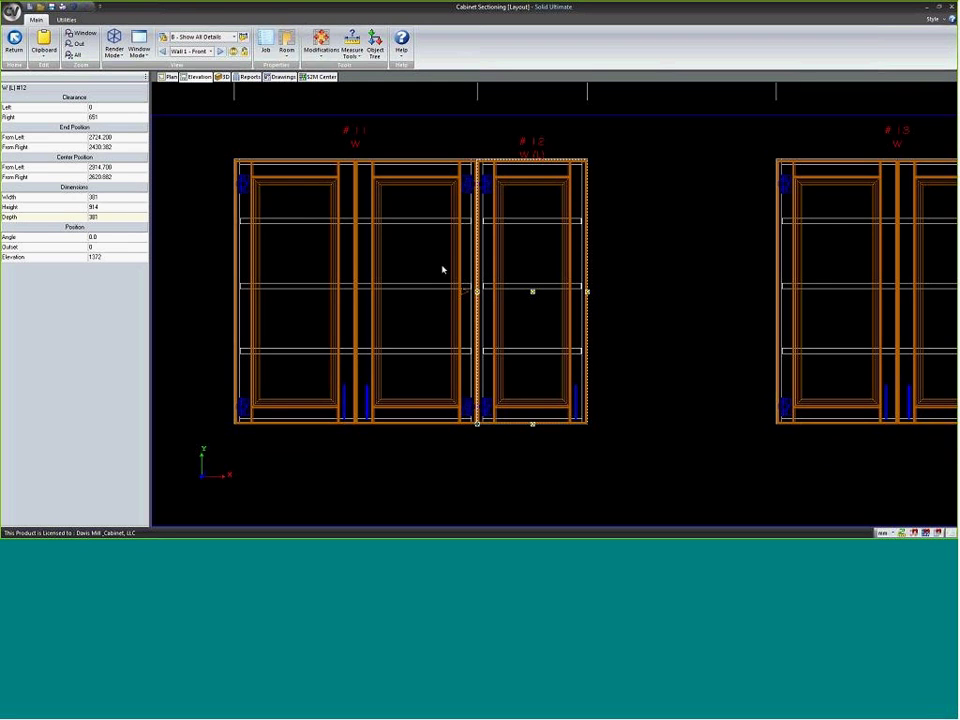
scroll(443, 270, down, 2)
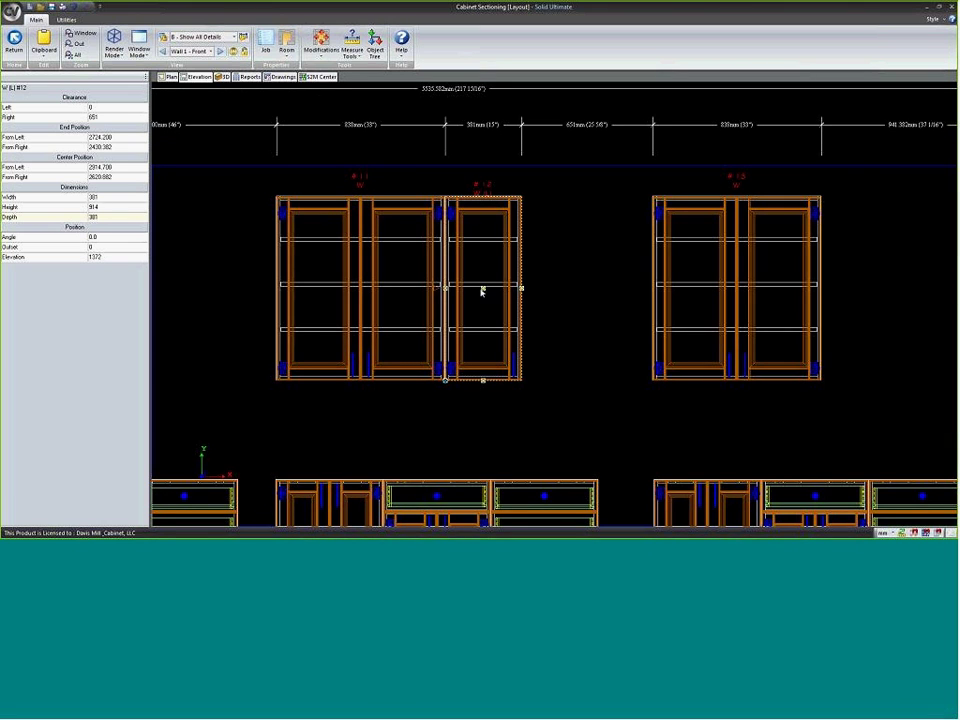
drag(521, 288, 522, 287)
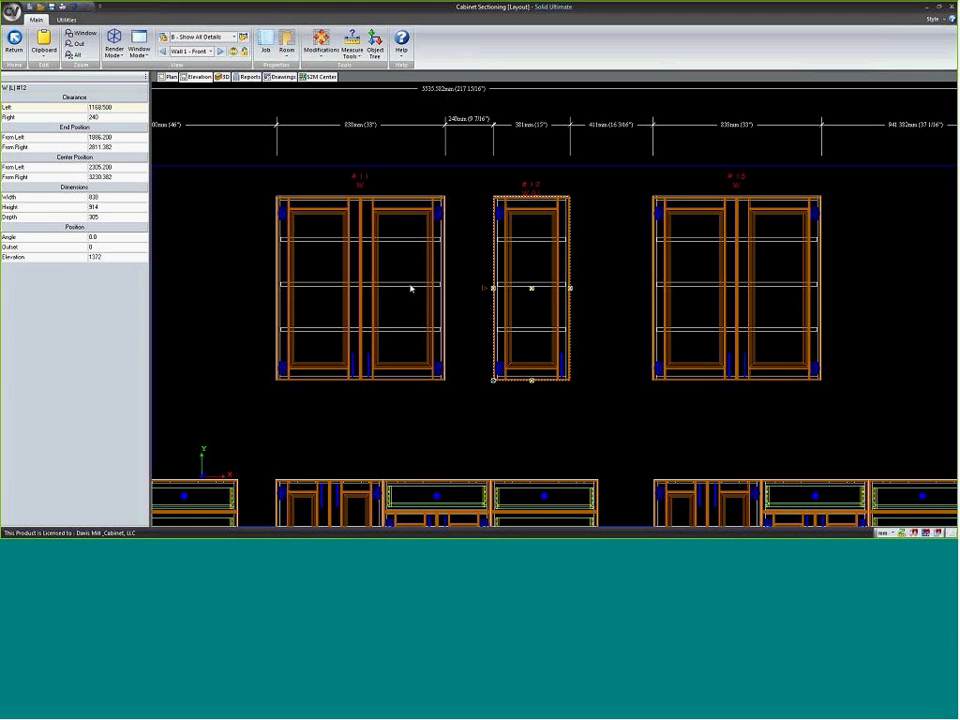
- Check cabinet #11's actions without changes and open the Wall Cabinets catalog
right_click(369, 283)
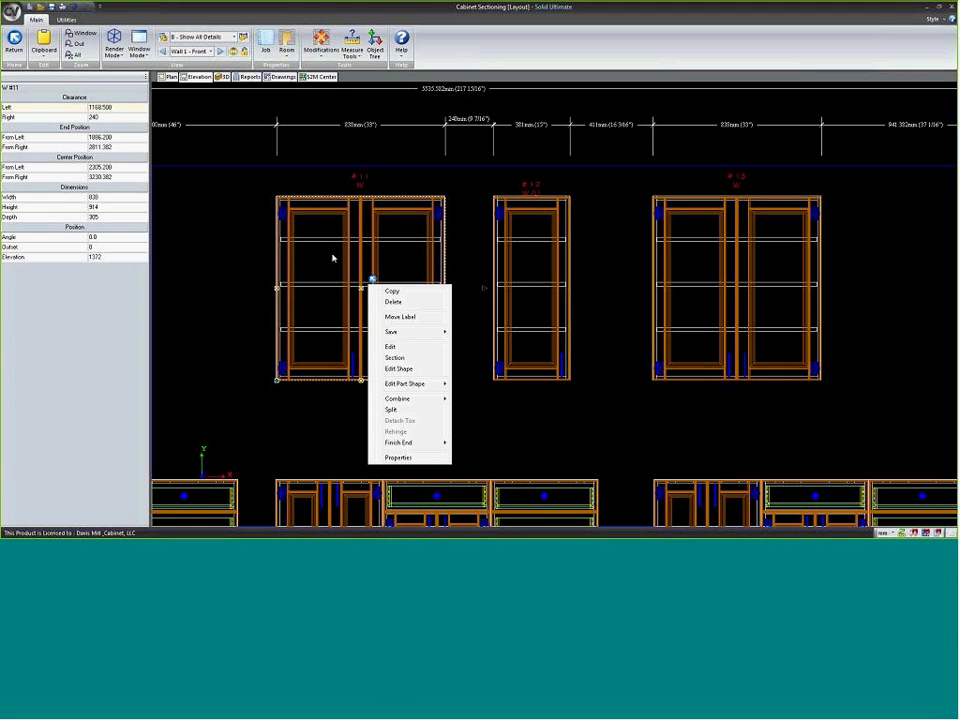
mouse_move(411, 450)
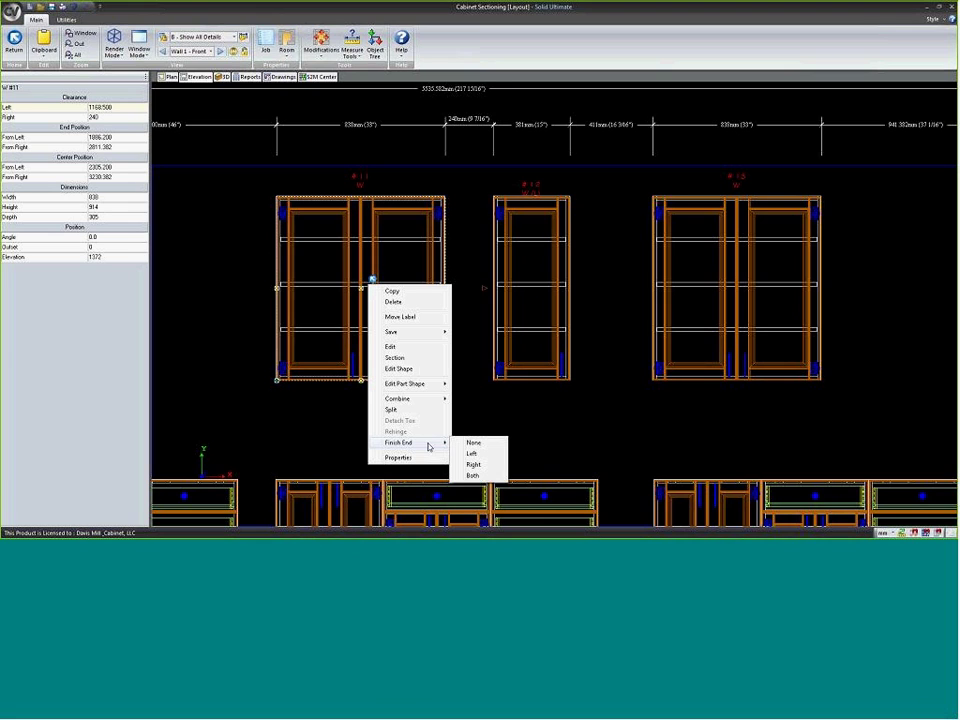
click(586, 148)
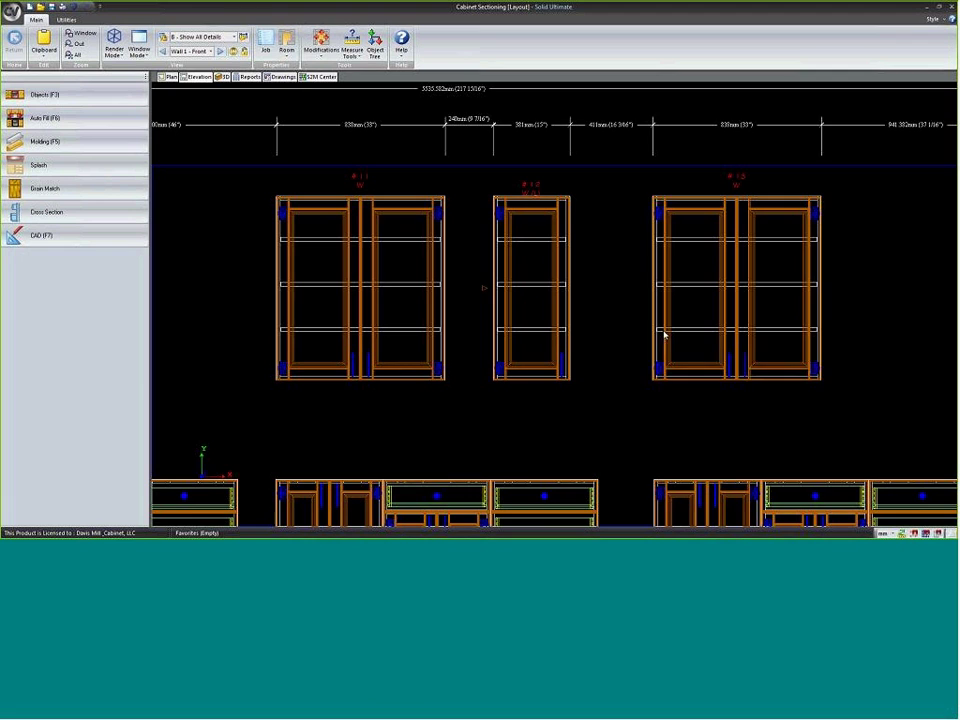
scroll(664, 350, up, 1)
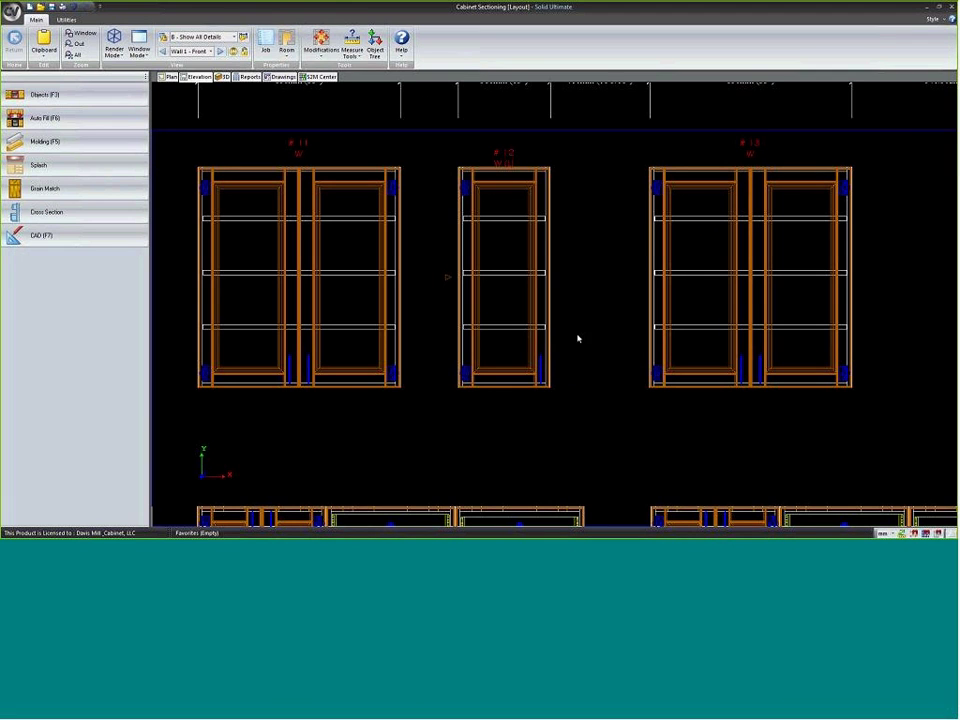
mouse_move(505, 337)
click(86, 99)
click(45, 84)
click(33, 101)
click(43, 147)
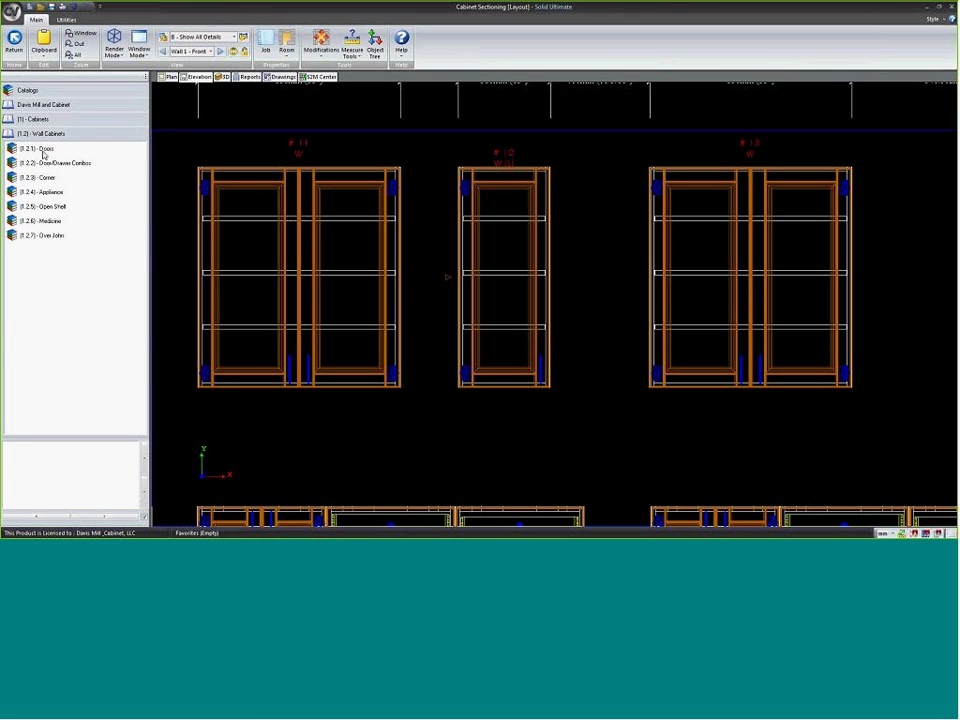
click(43, 148)
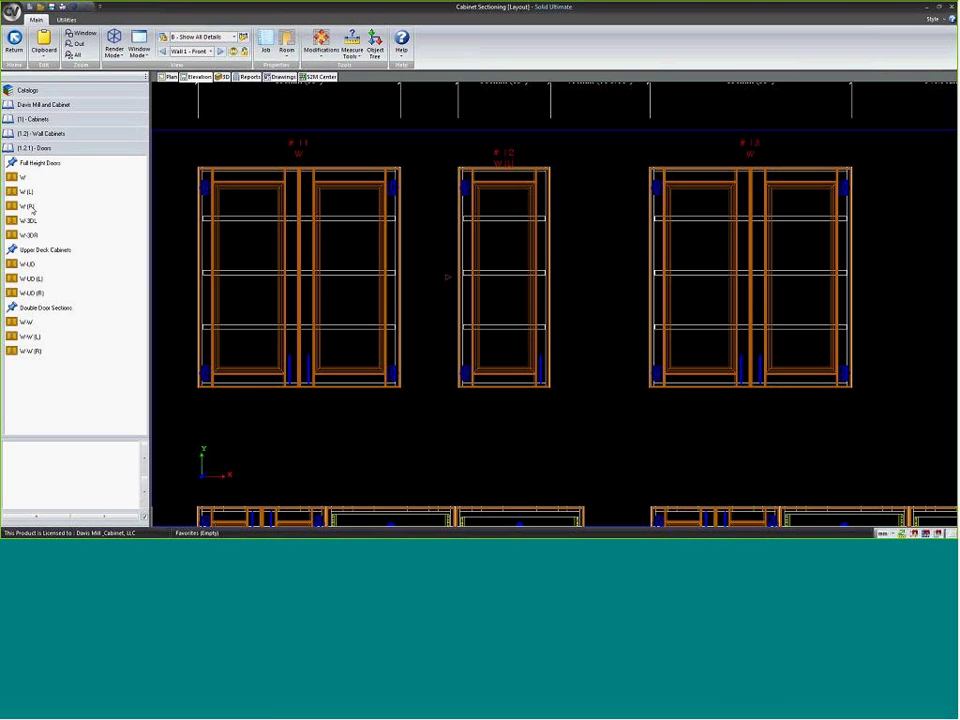
click(31, 207)
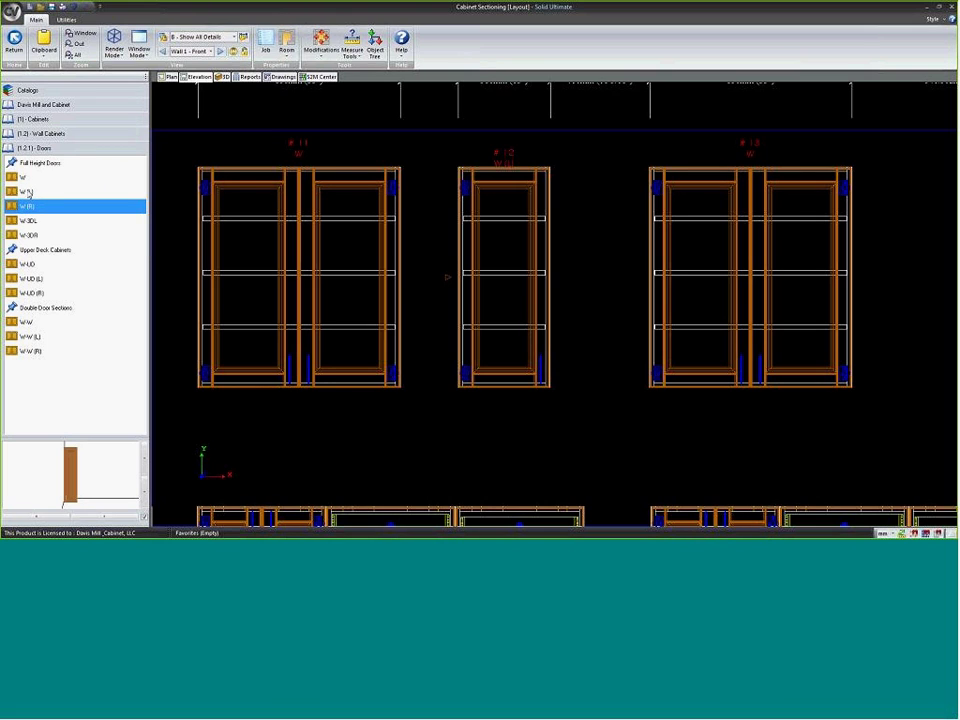
click(28, 191)
click(23, 178)
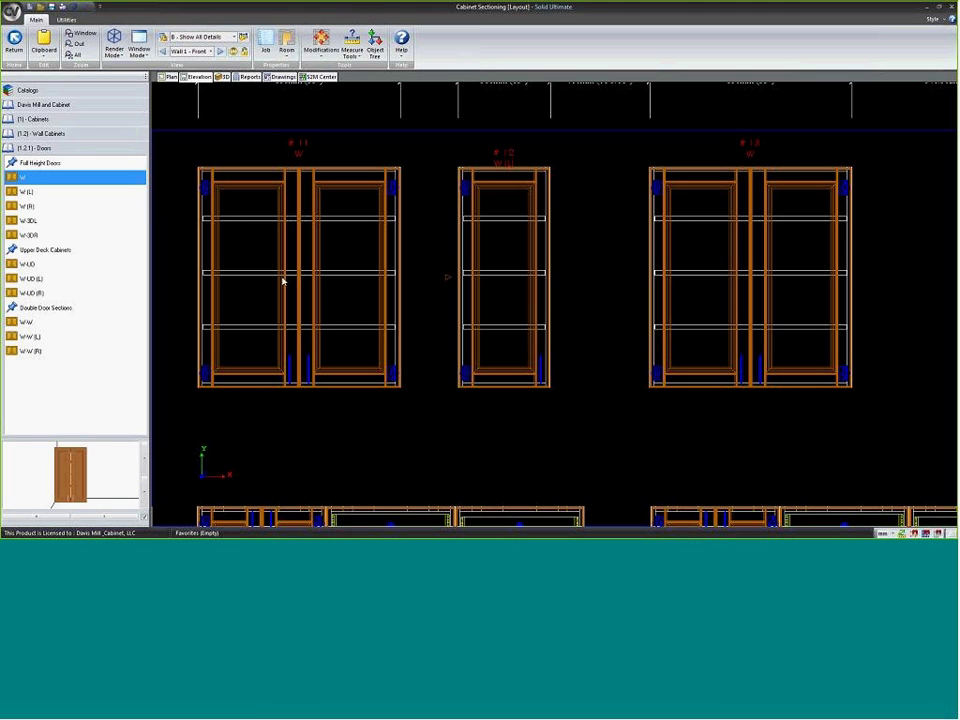
key(Escape)
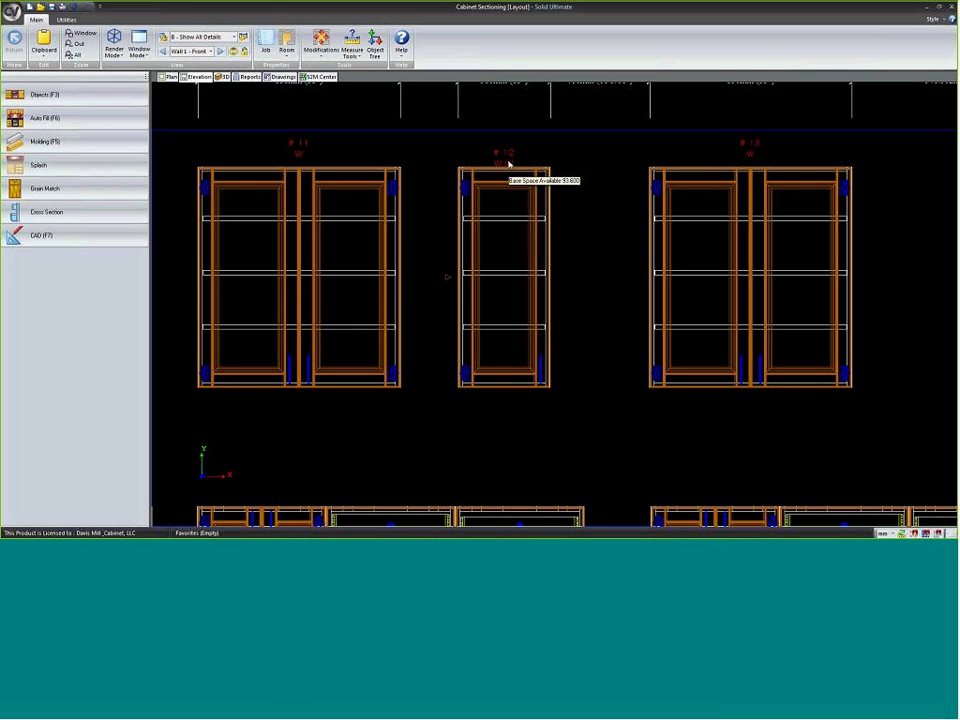
- Rehinge cabinet #12 to W (R) and open it in the sectioning screen
scroll(519, 195, up, 3)
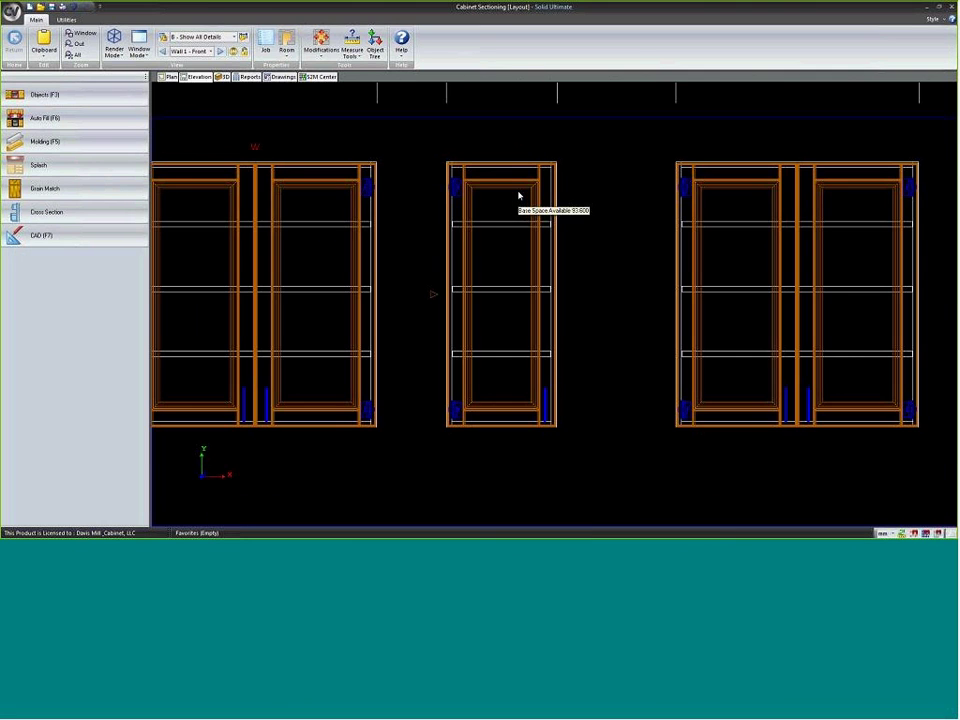
click(471, 236)
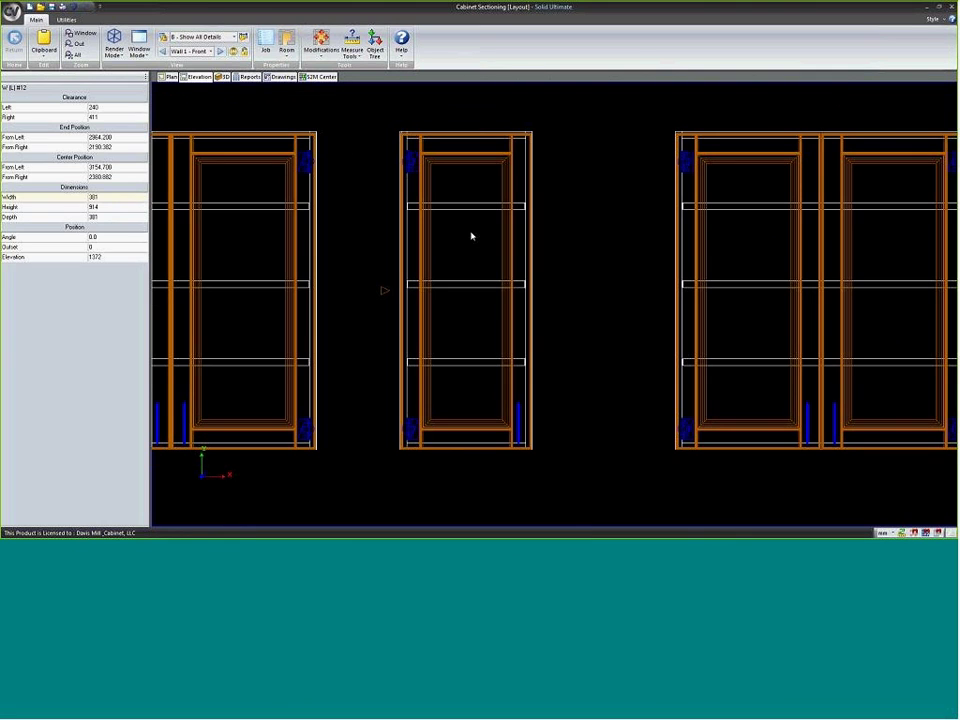
right_click(471, 236)
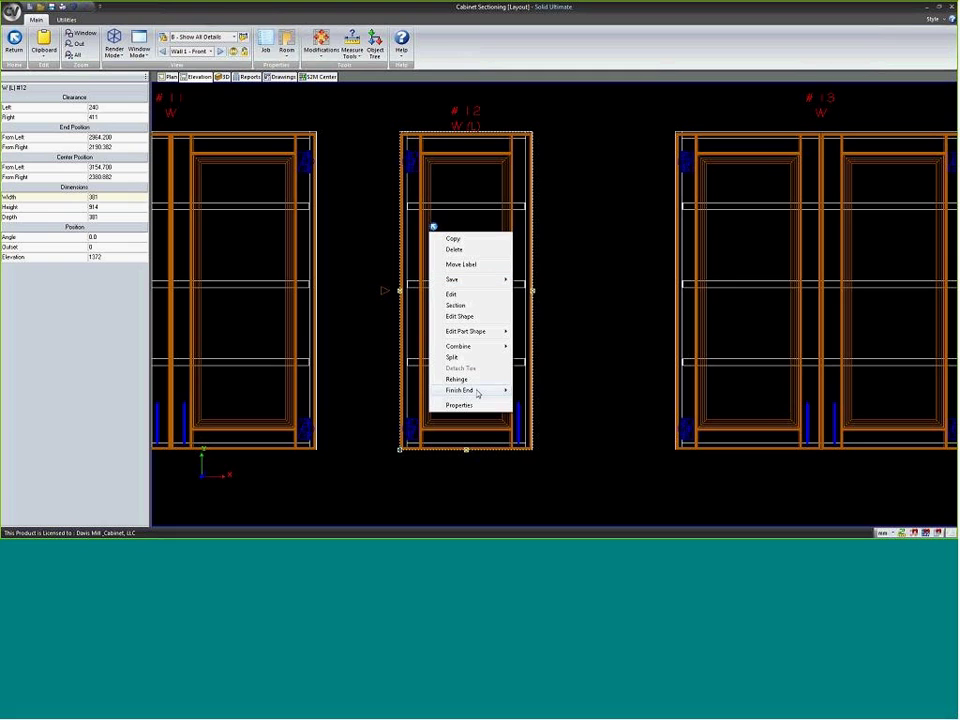
mouse_move(474, 390)
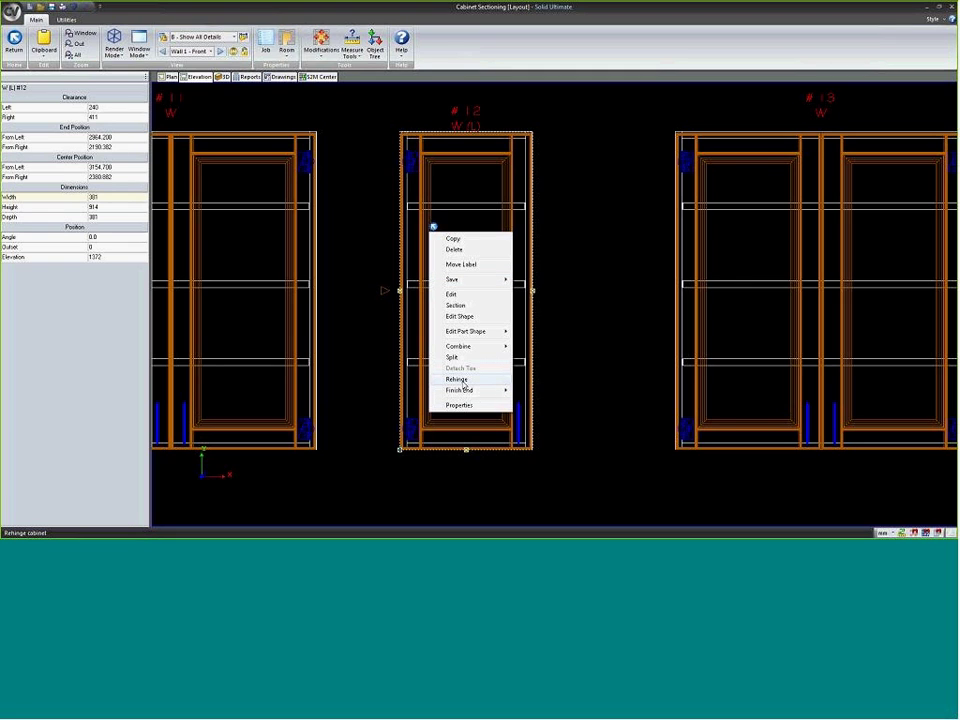
click(463, 381)
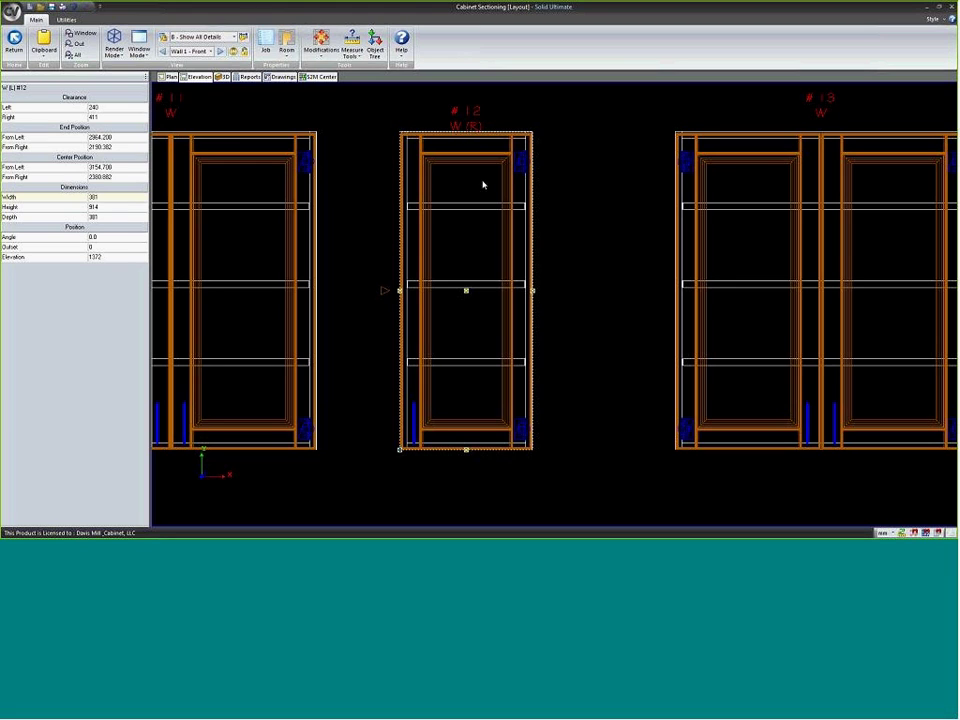
right_click(462, 345)
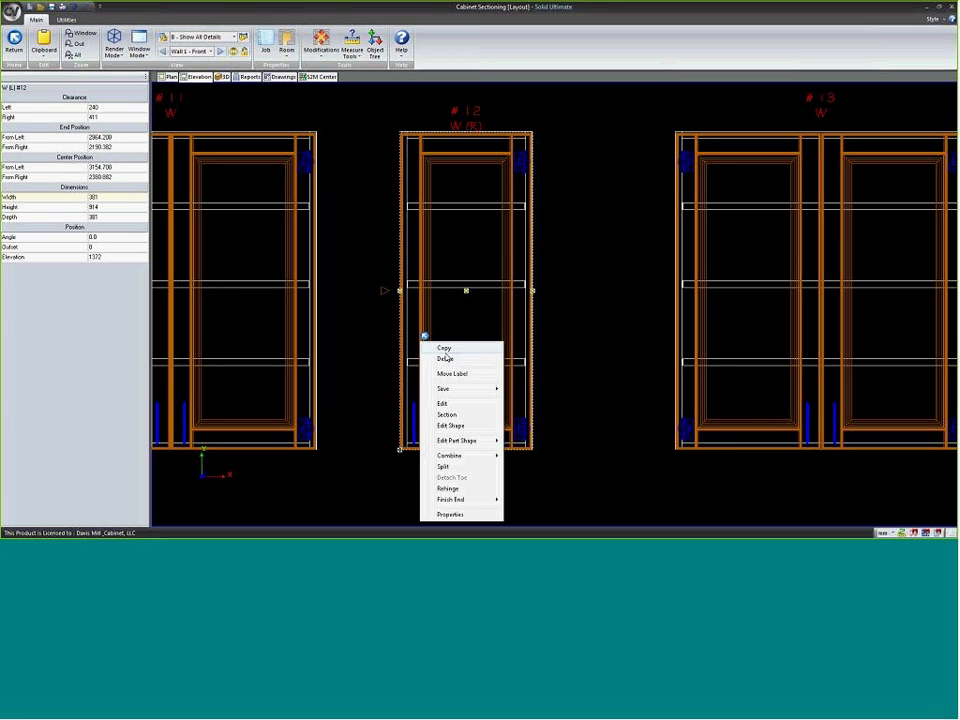
click(447, 415)
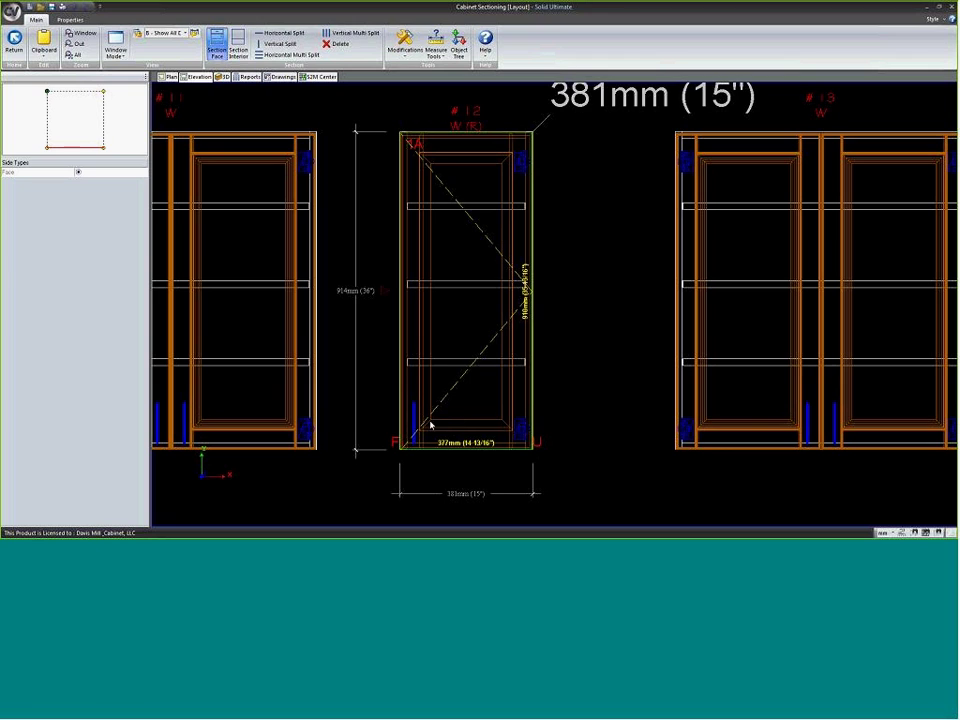
- Settle cabinet #12's door hinge on Left, W (L), and return to the elevation
click(414, 414)
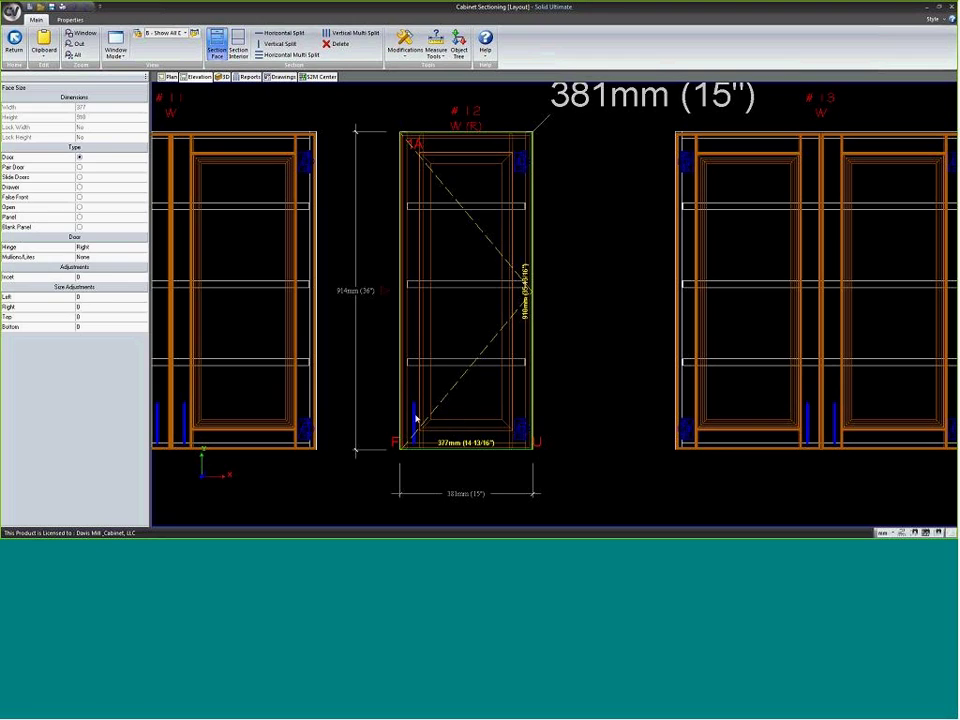
click(416, 421)
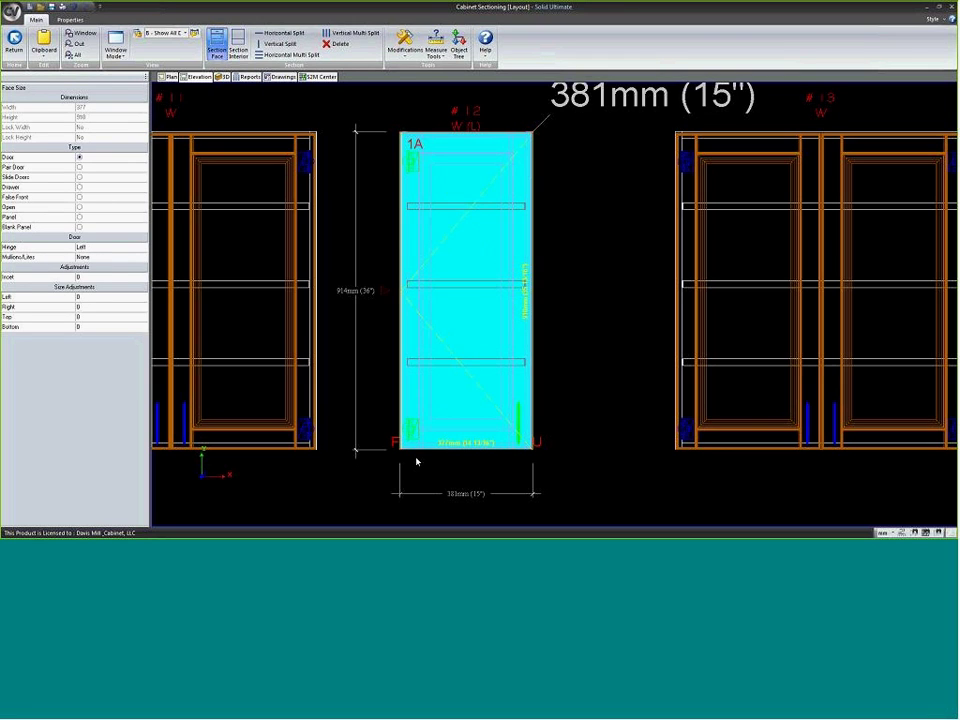
click(519, 426)
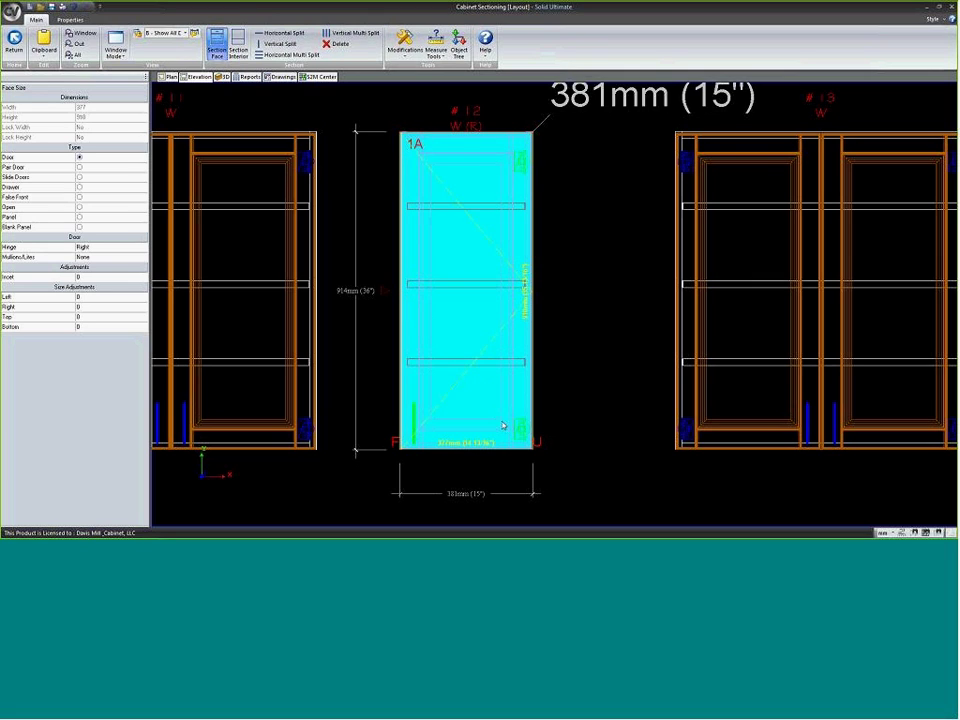
click(415, 424)
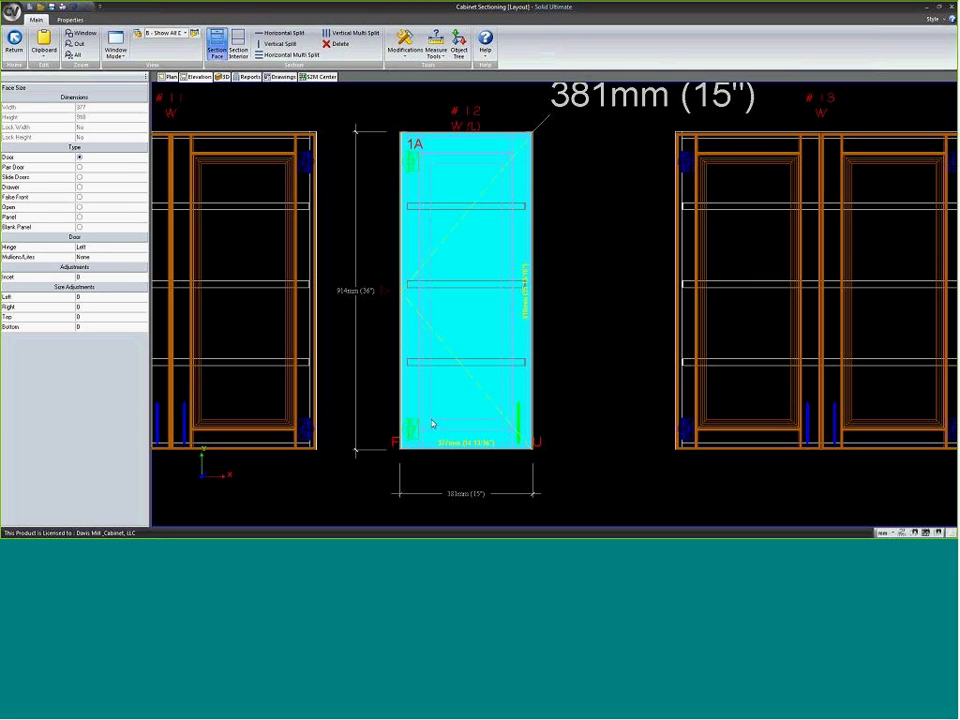
click(519, 418)
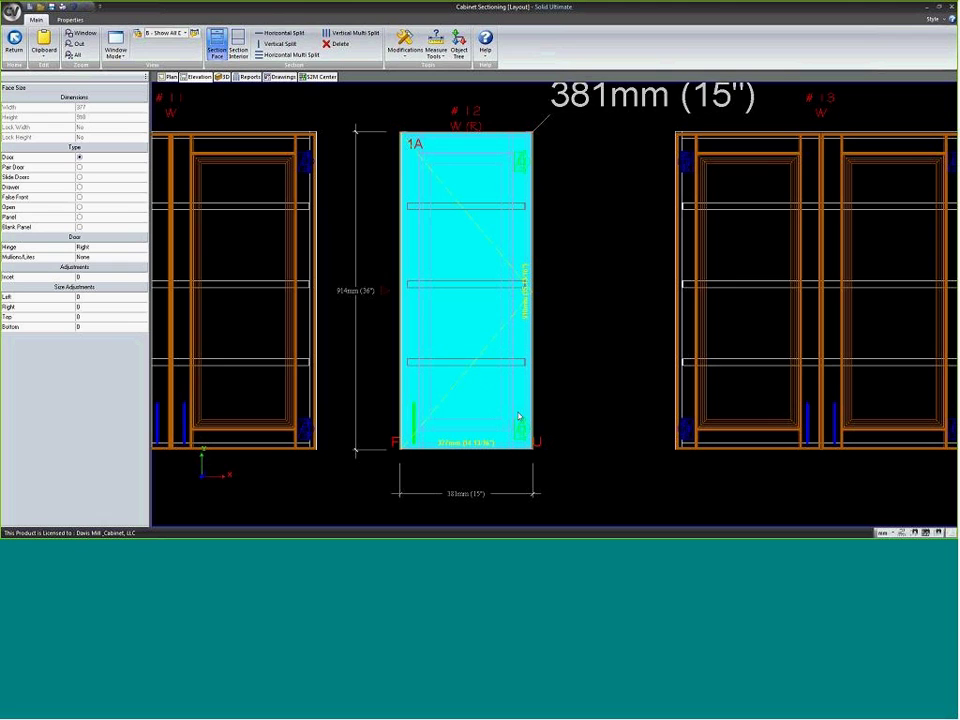
click(418, 421)
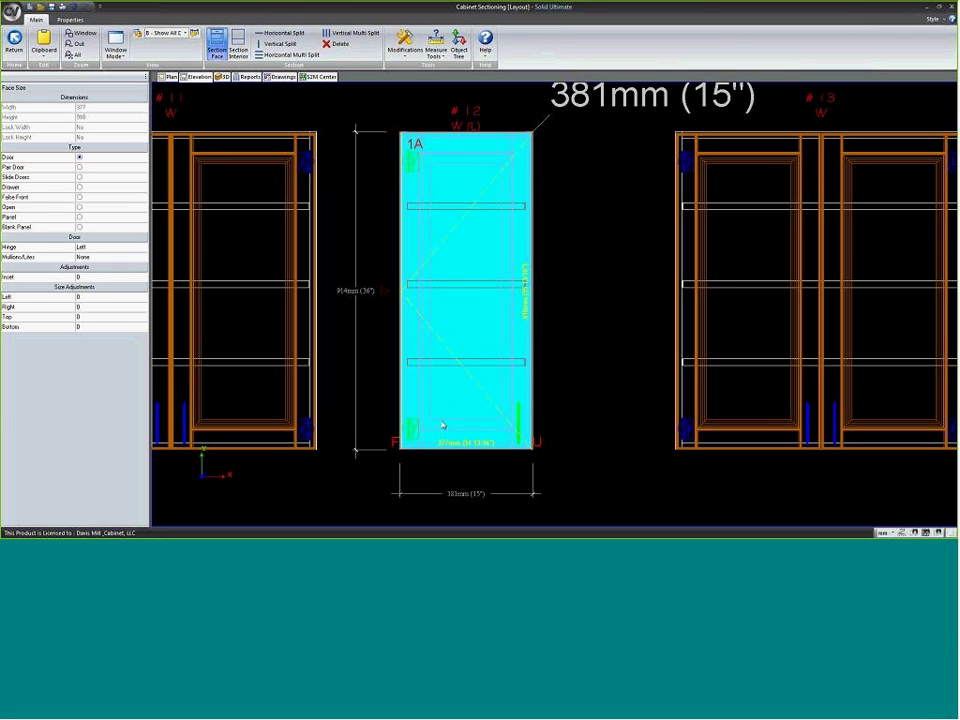
scroll(466, 424, down, 2)
key(Escape)
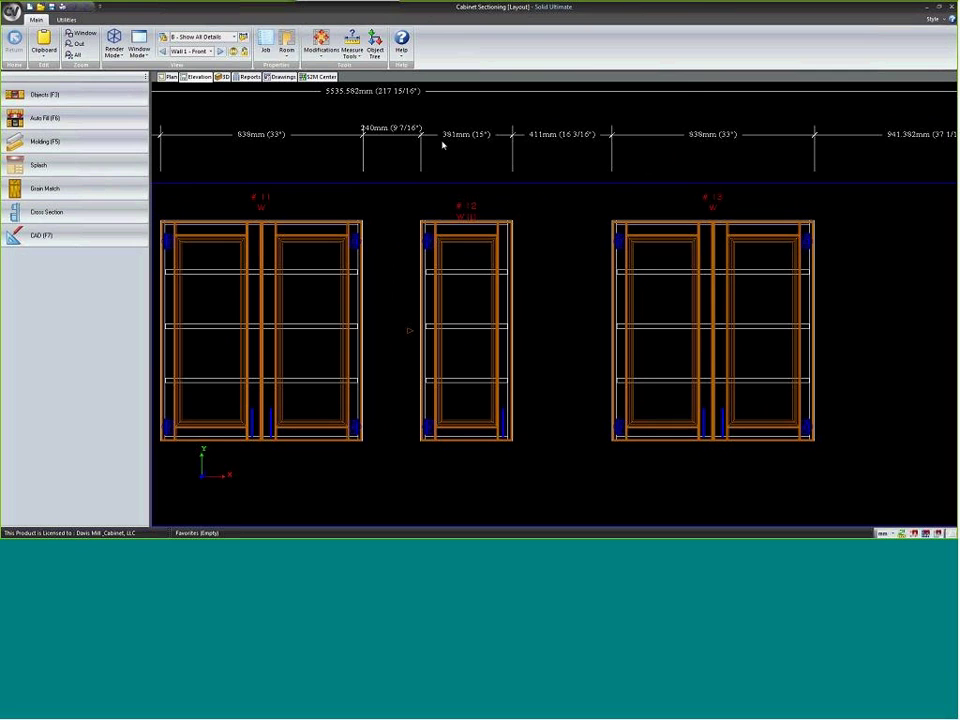
- Bring the base cabinets into view and open cabinet #11's pair-door face in sectioning
middle_drag(265, 314, 347, 252)
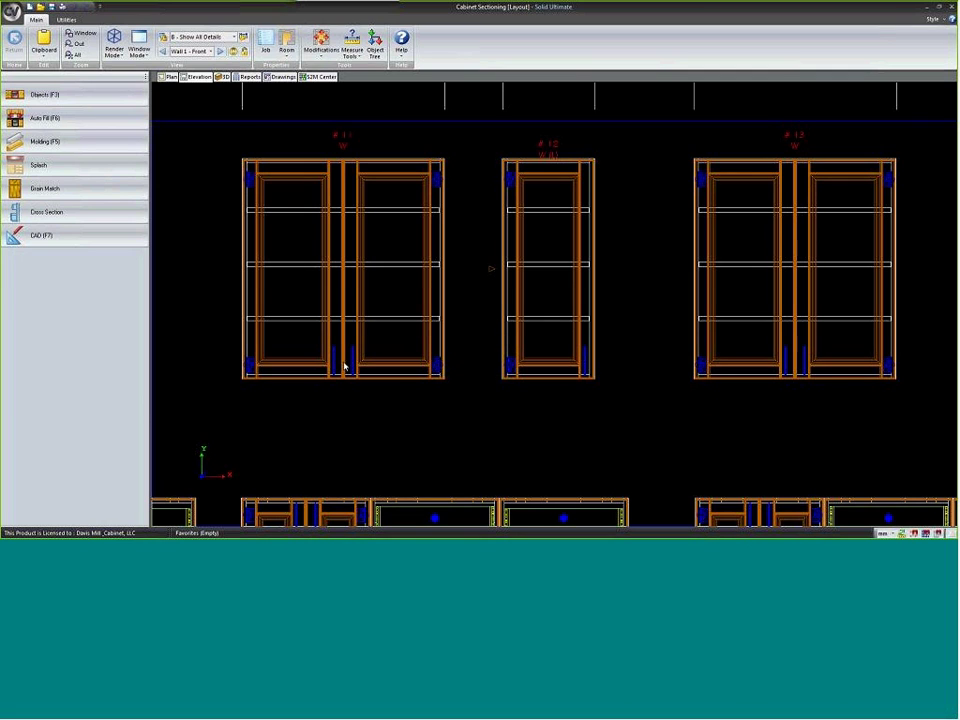
right_click(320, 292)
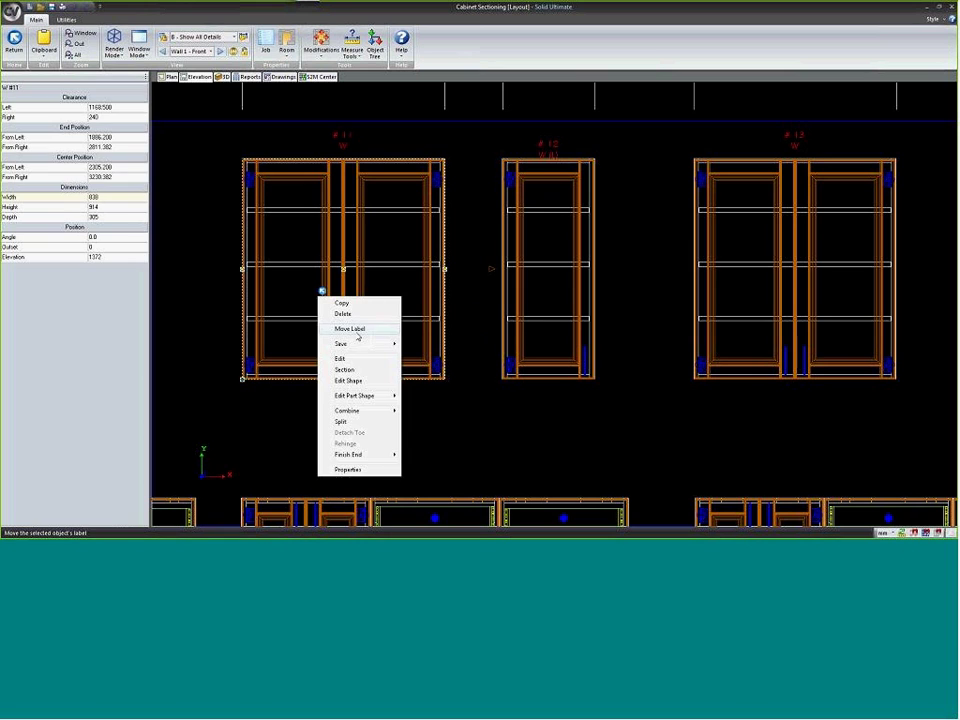
click(345, 375)
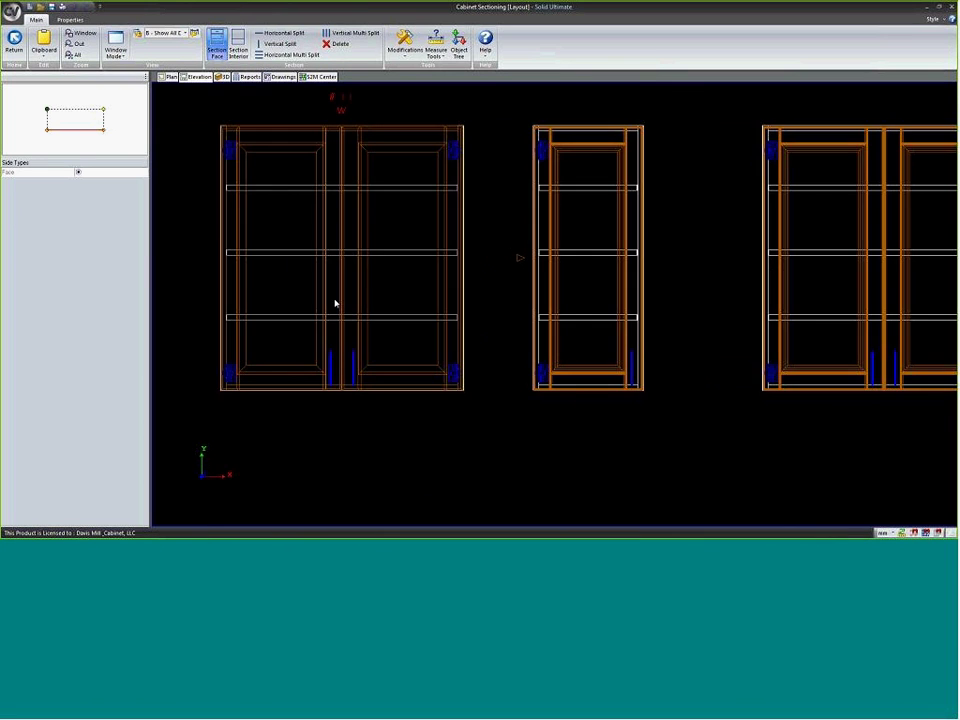
click(332, 285)
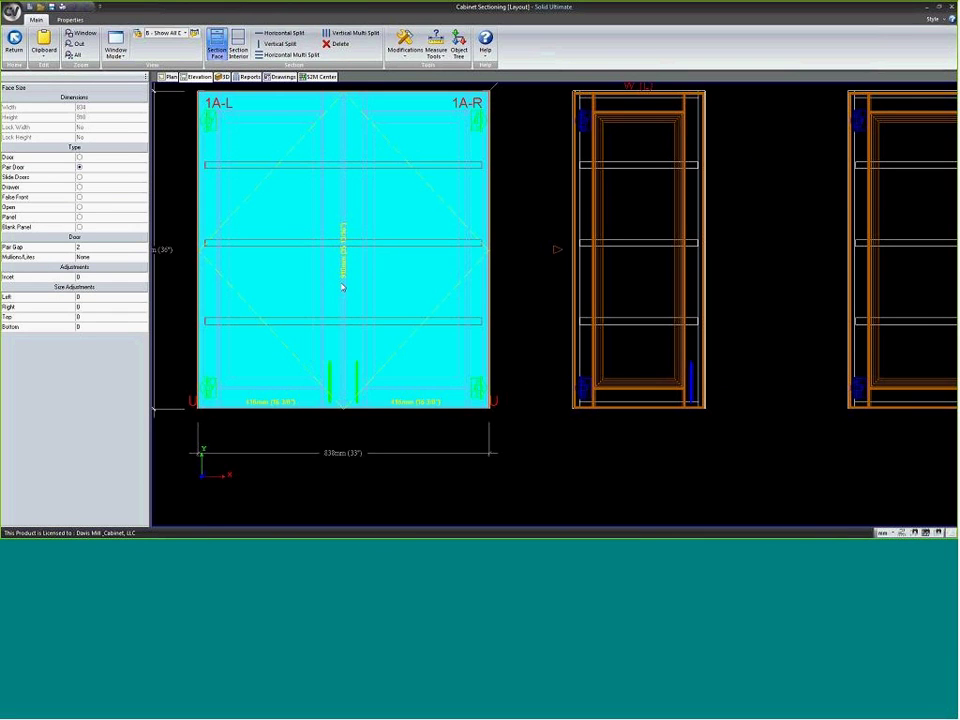
- Return to the wall elevation and open cabinet #12 for sectioning
key(Escape)
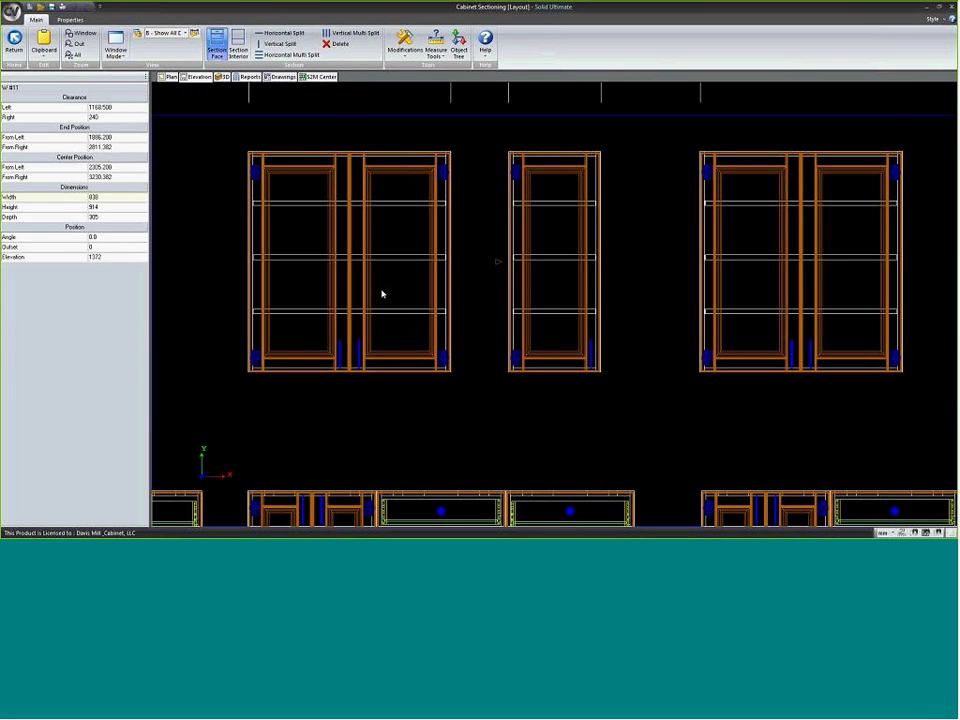
click(551, 279)
right_click(509, 274)
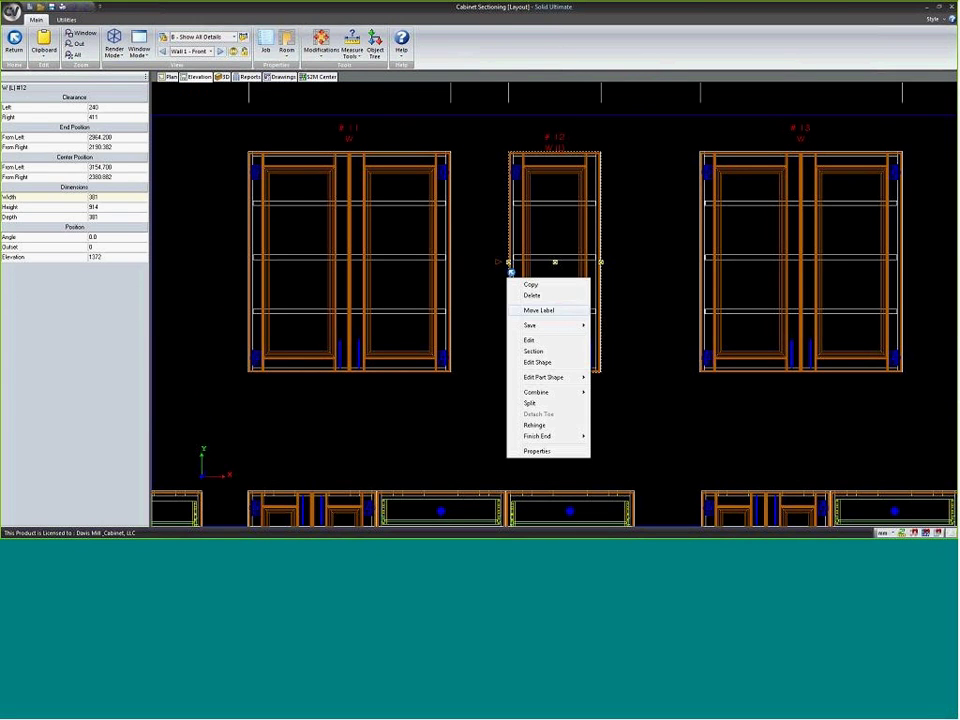
click(541, 352)
- Select cabinet #12's door 1A and try its Hinge as Right, then Top
scroll(551, 261, up, 1)
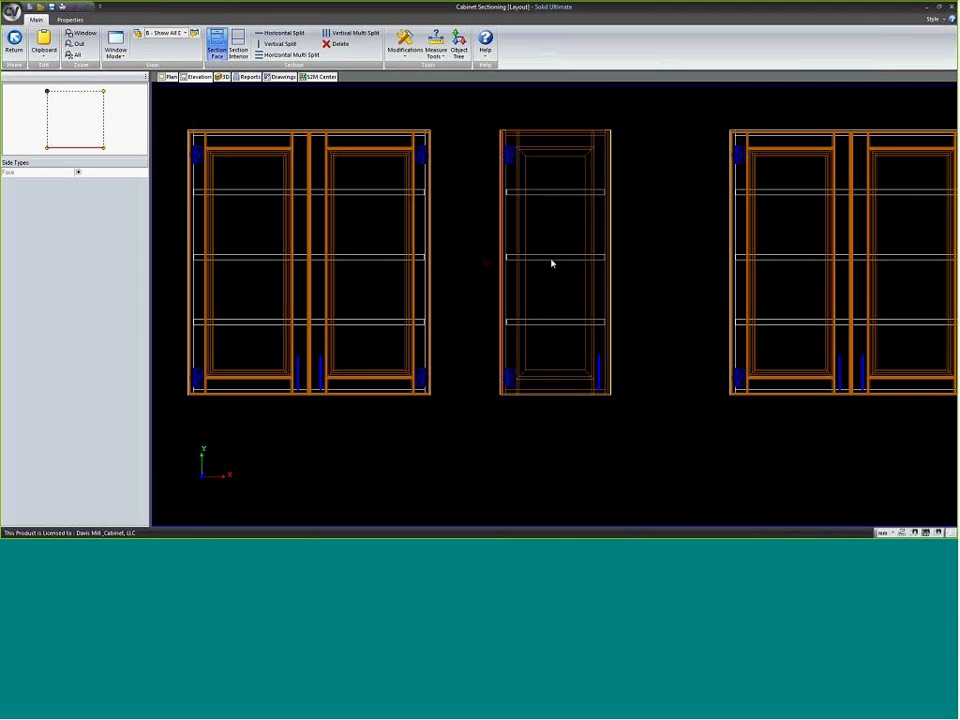
click(598, 373)
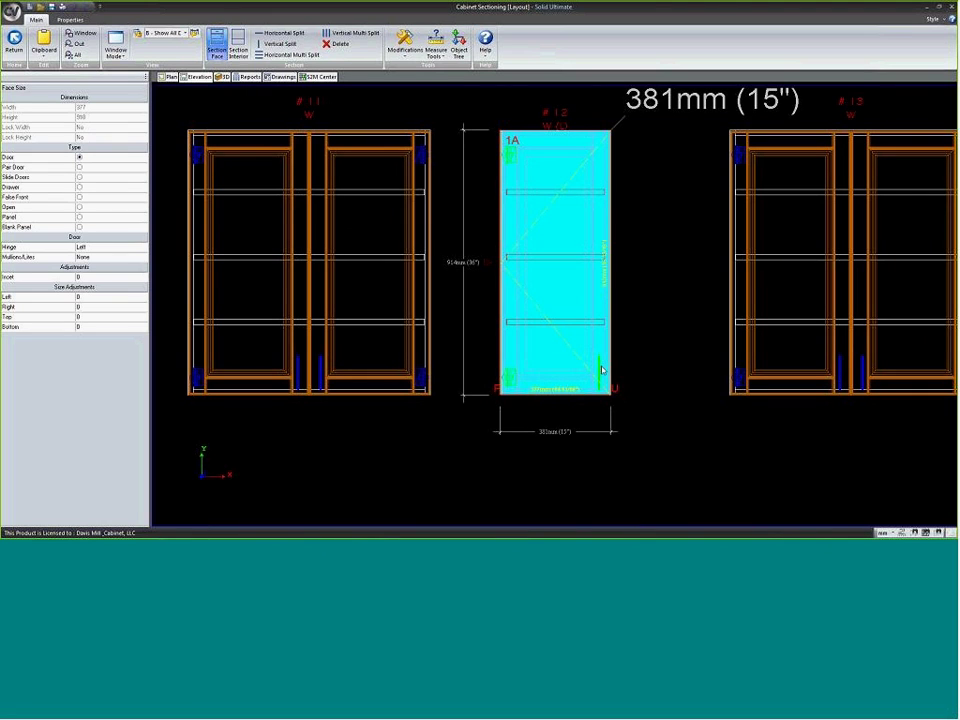
click(515, 373)
click(590, 315)
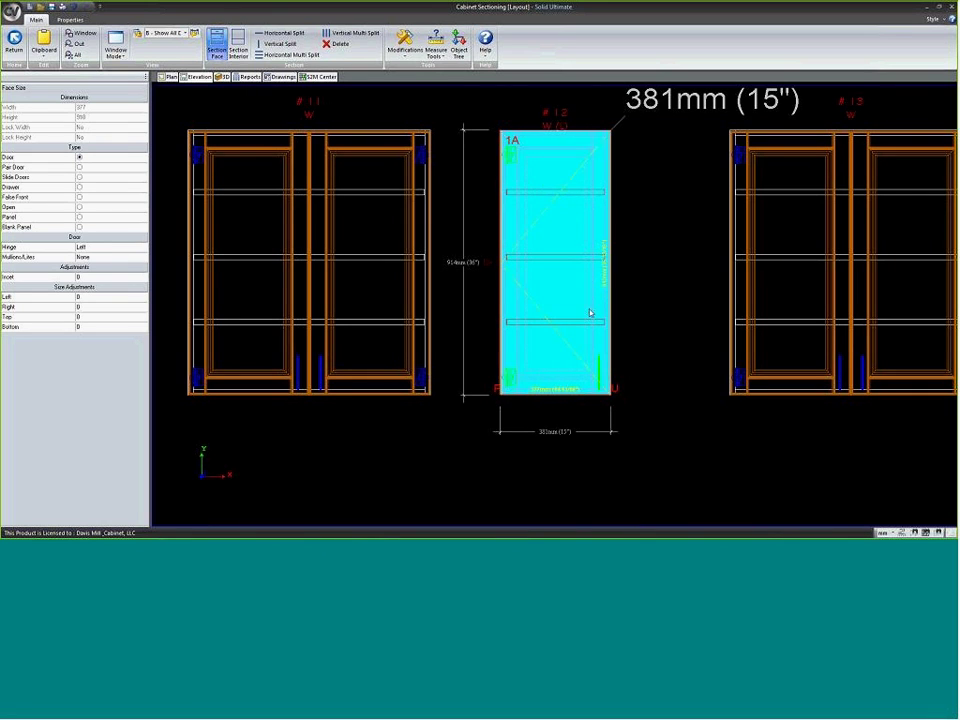
click(94, 251)
click(92, 250)
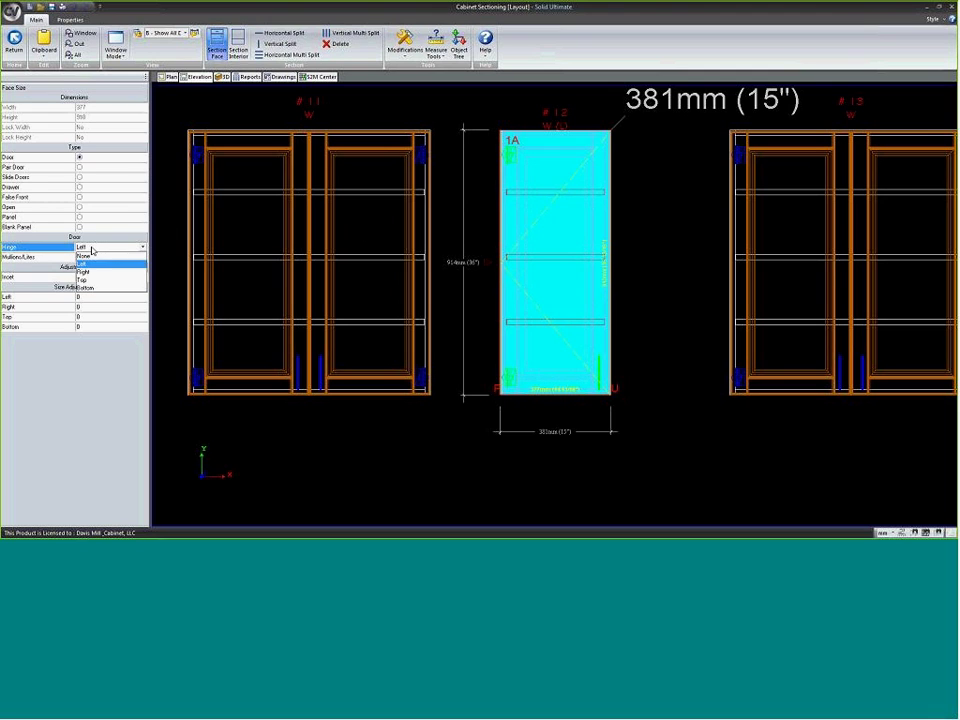
click(85, 271)
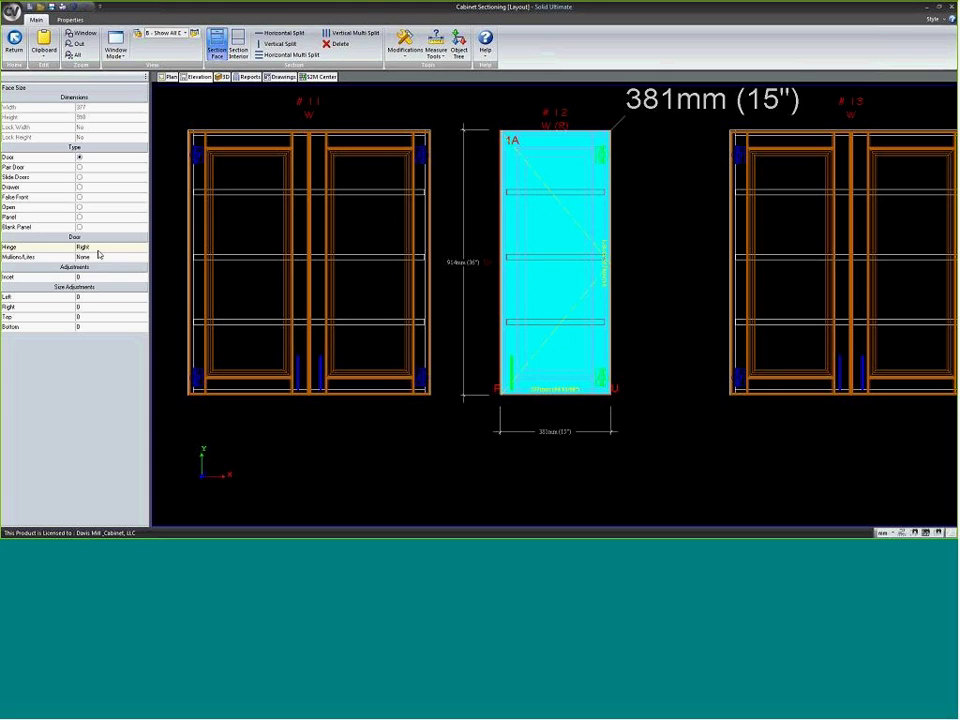
click(97, 253)
click(96, 253)
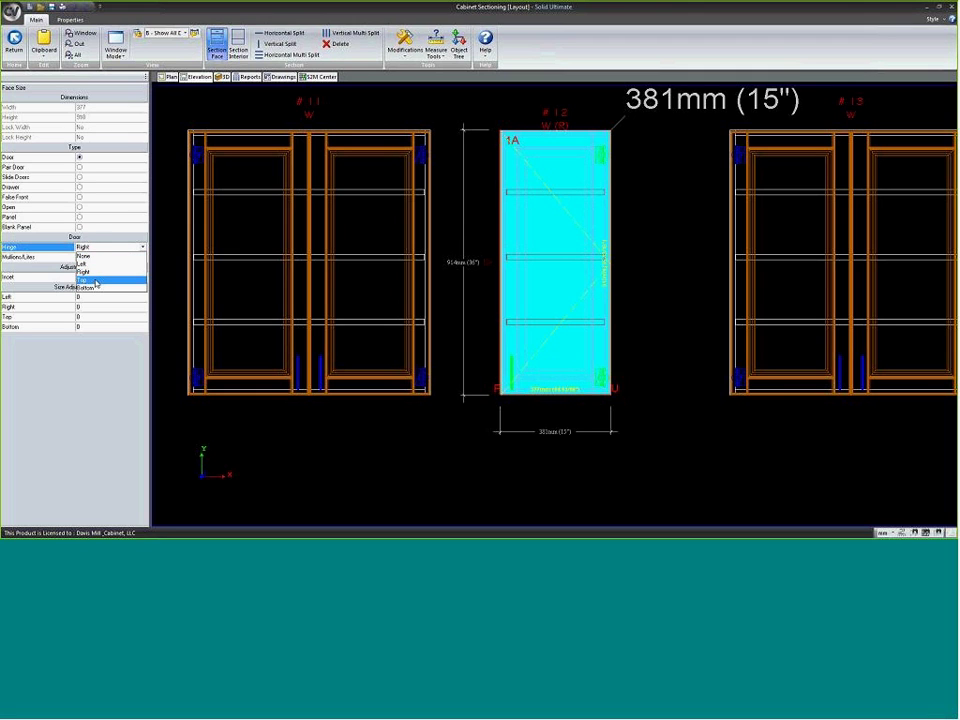
click(95, 281)
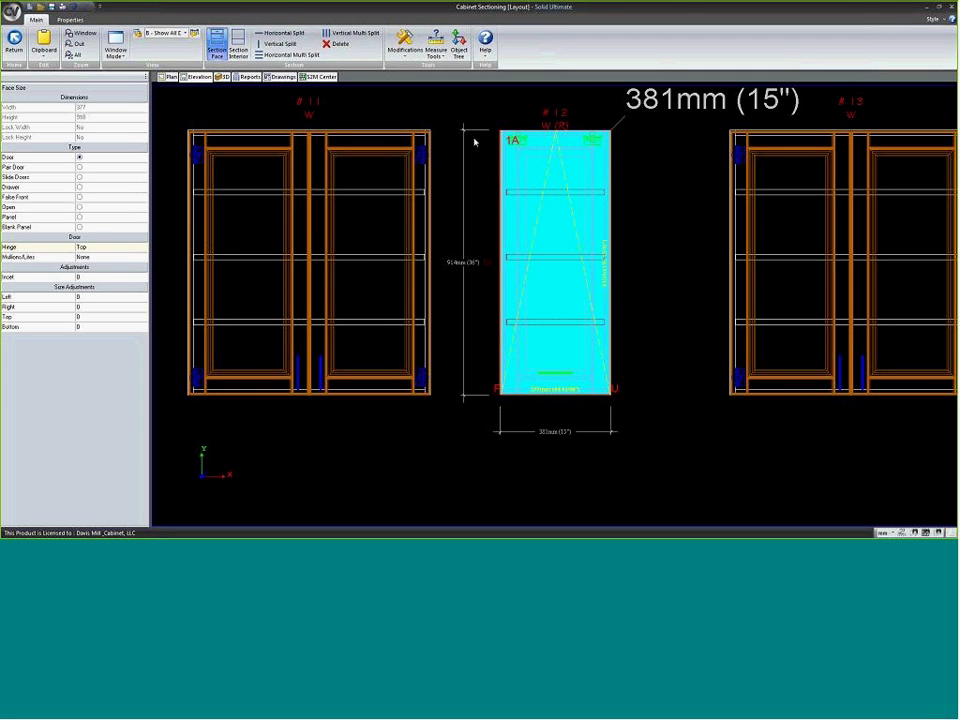
- Reselect cabinet #12's door face and set its Hinge to Left
click(489, 240)
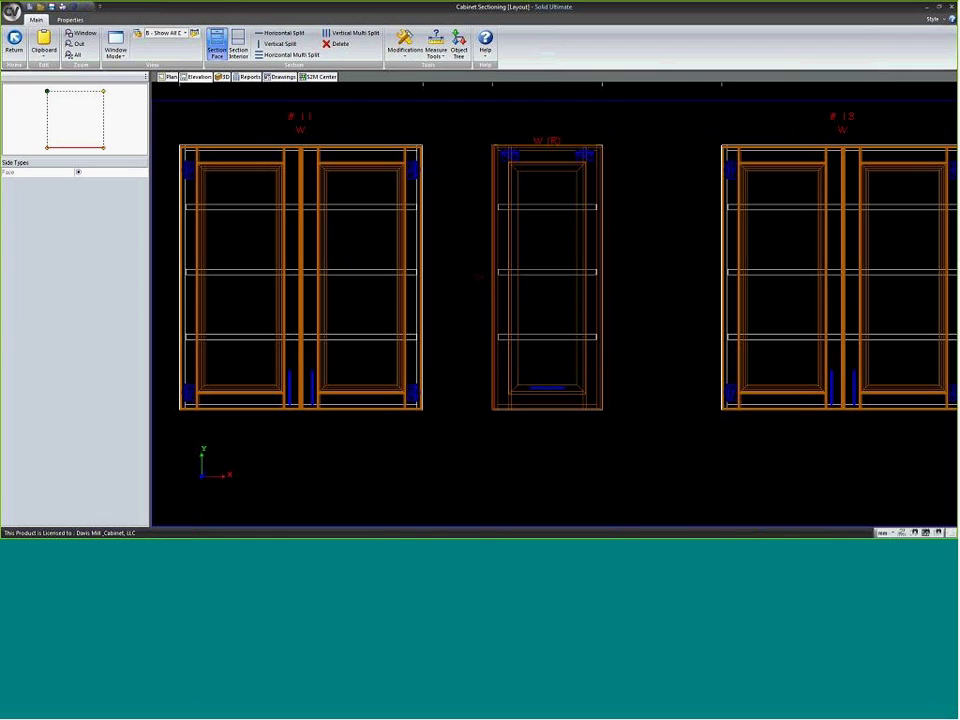
click(515, 155)
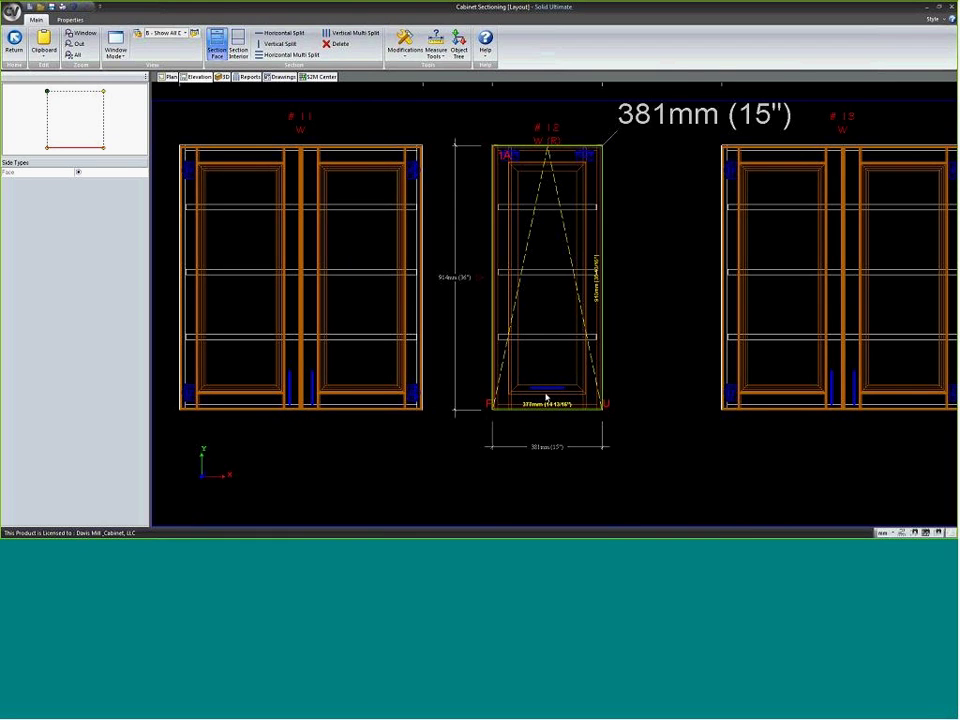
click(581, 216)
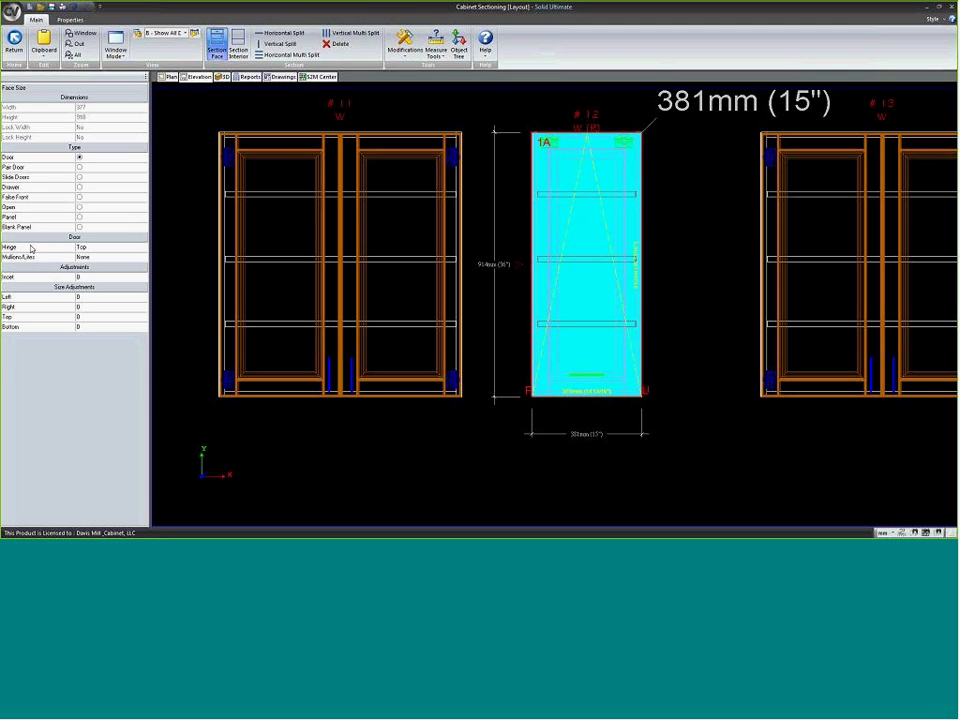
click(96, 249)
click(97, 250)
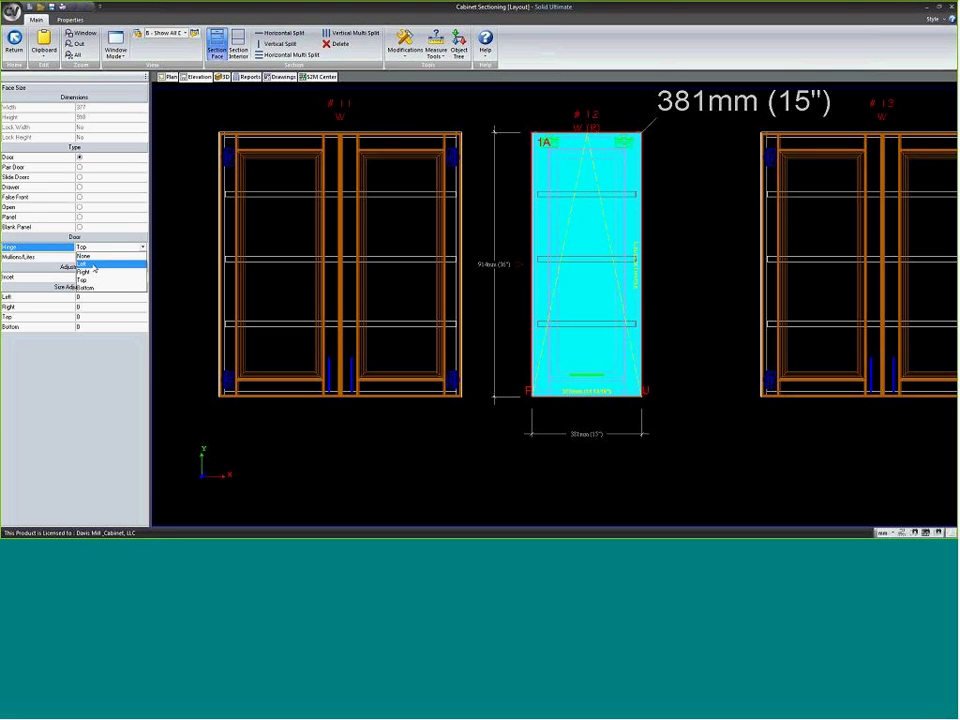
click(92, 266)
click(350, 252)
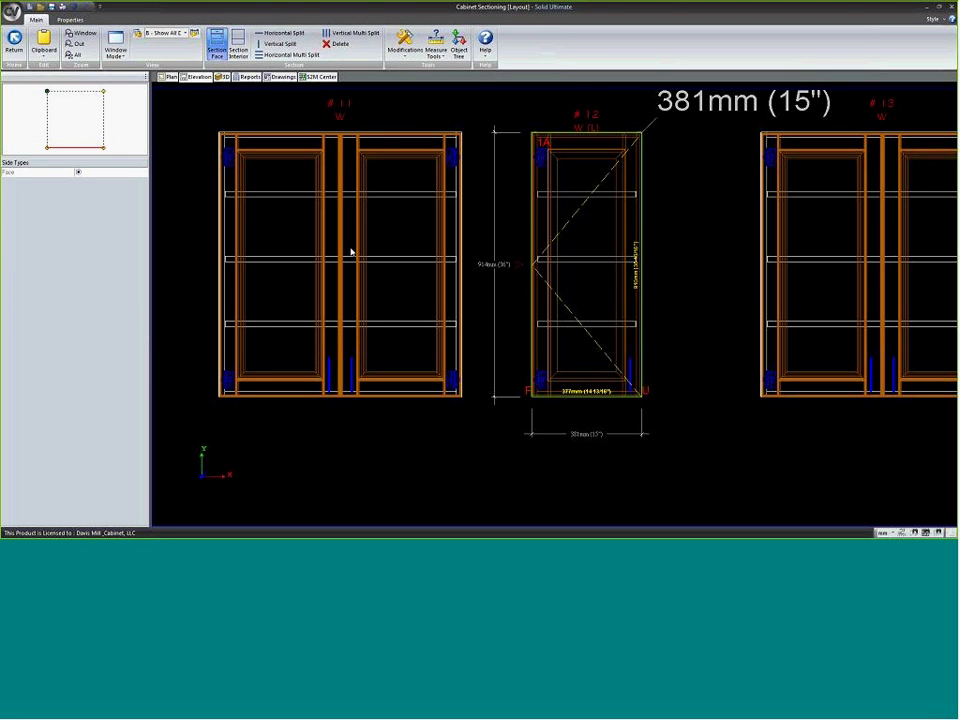
click(350, 252)
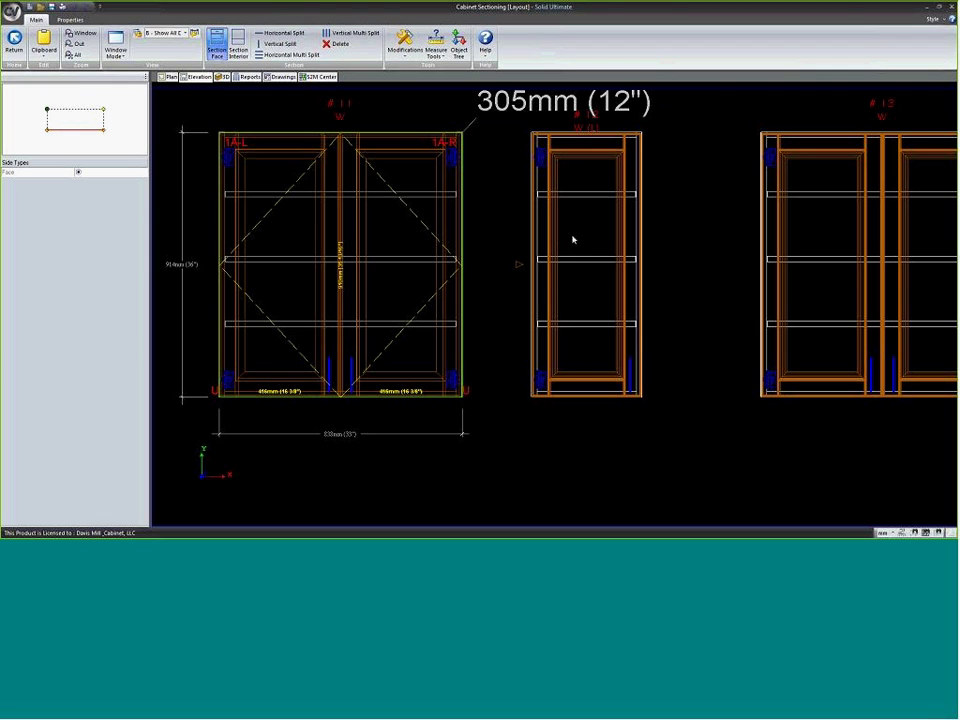
click(292, 278)
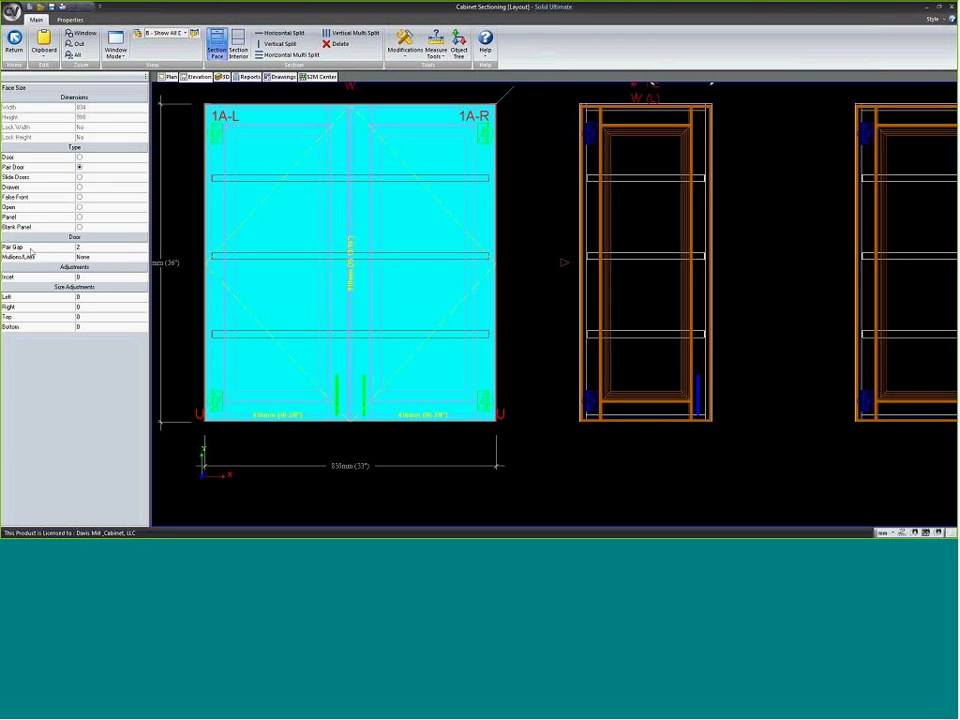
click(88, 249)
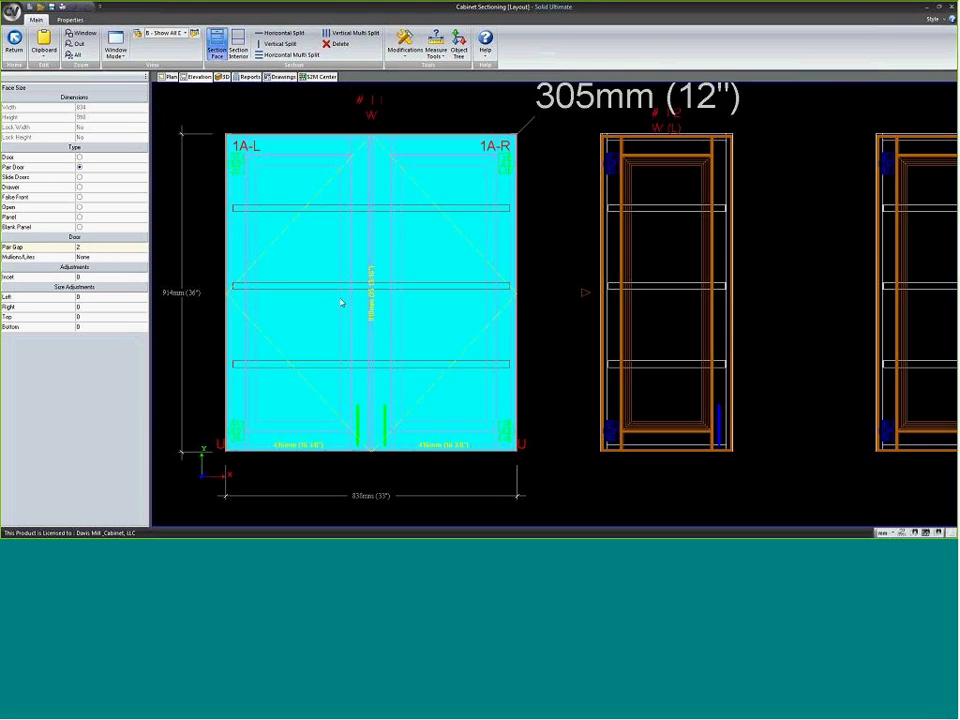
scroll(340, 302, down, 1)
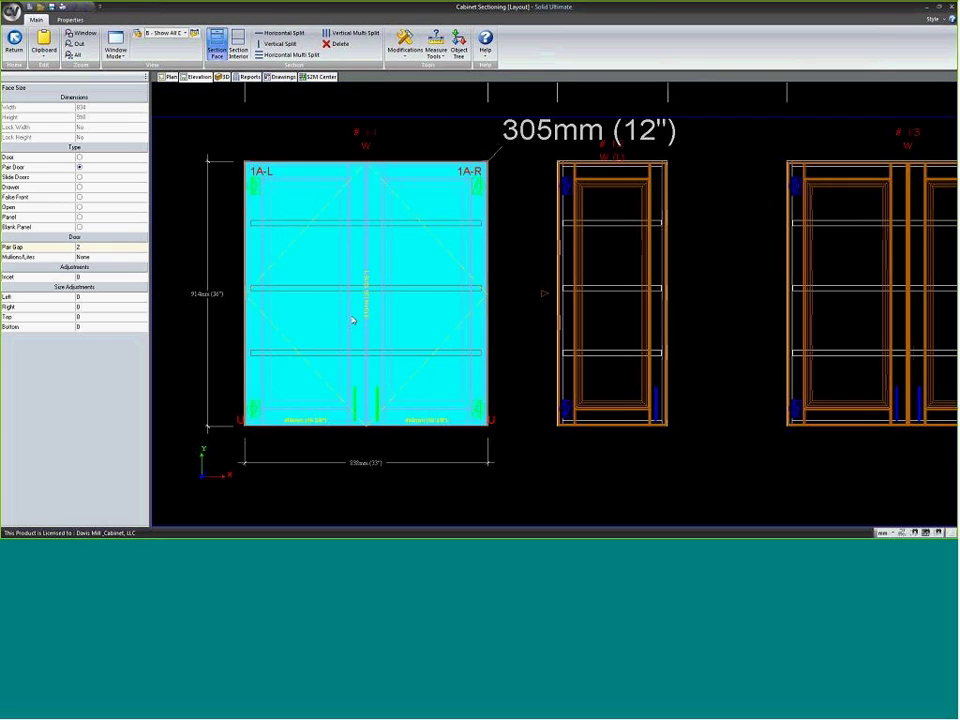
click(79, 167)
double_click(609, 246)
click(560, 348)
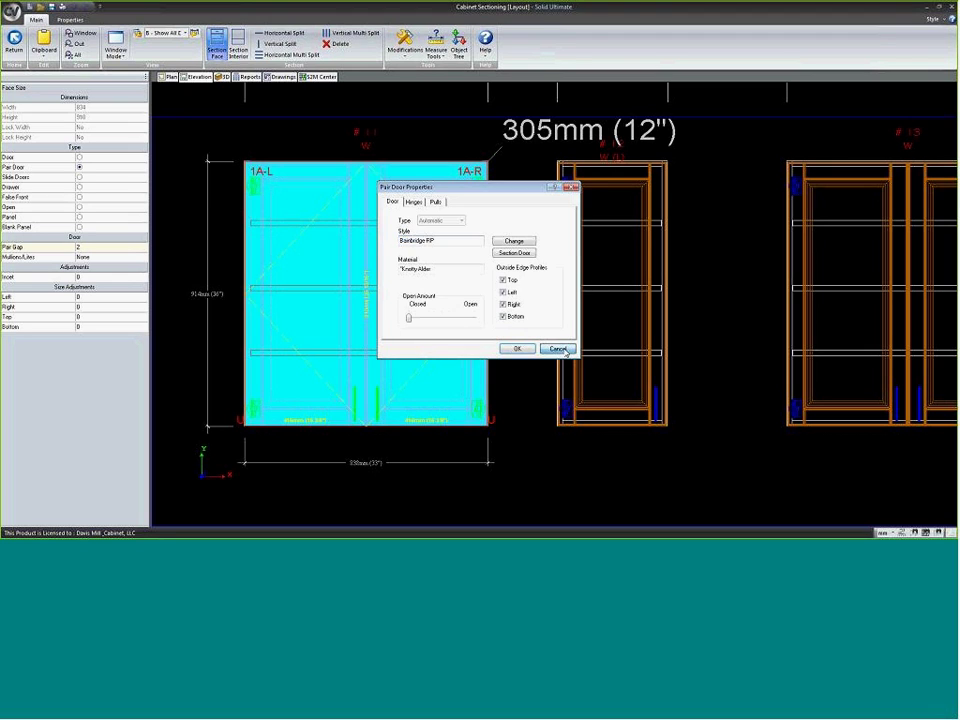
click(601, 296)
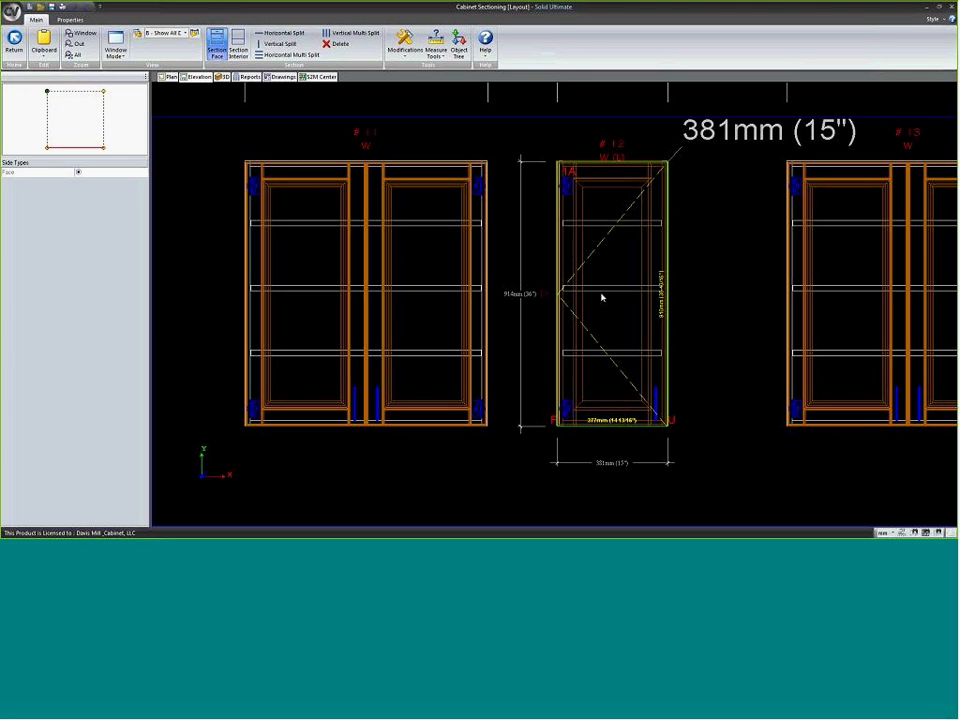
click(598, 244)
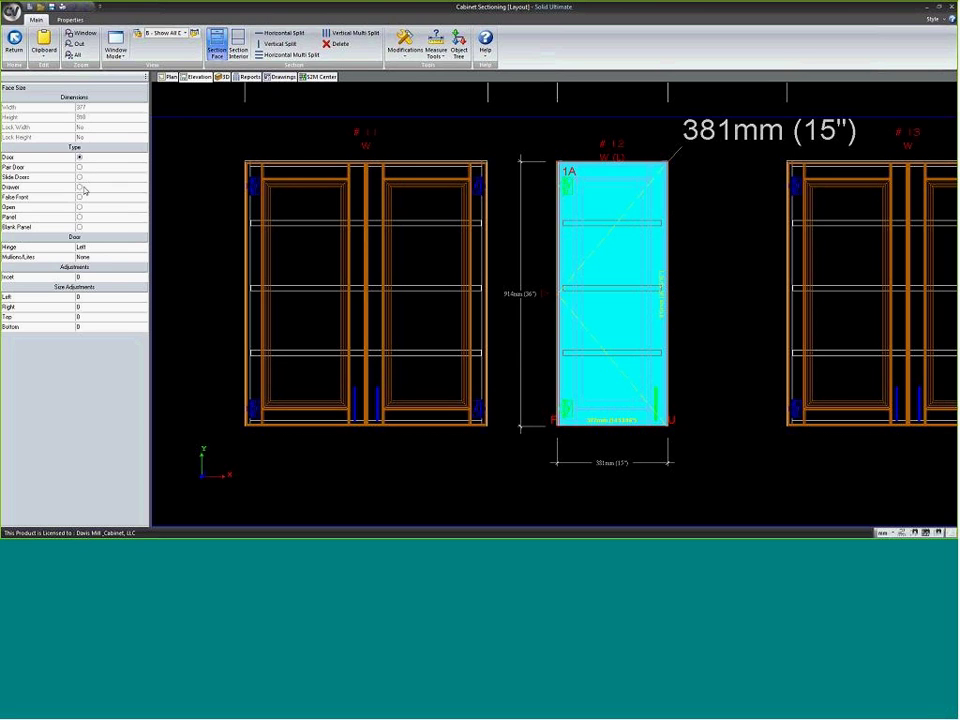
click(396, 280)
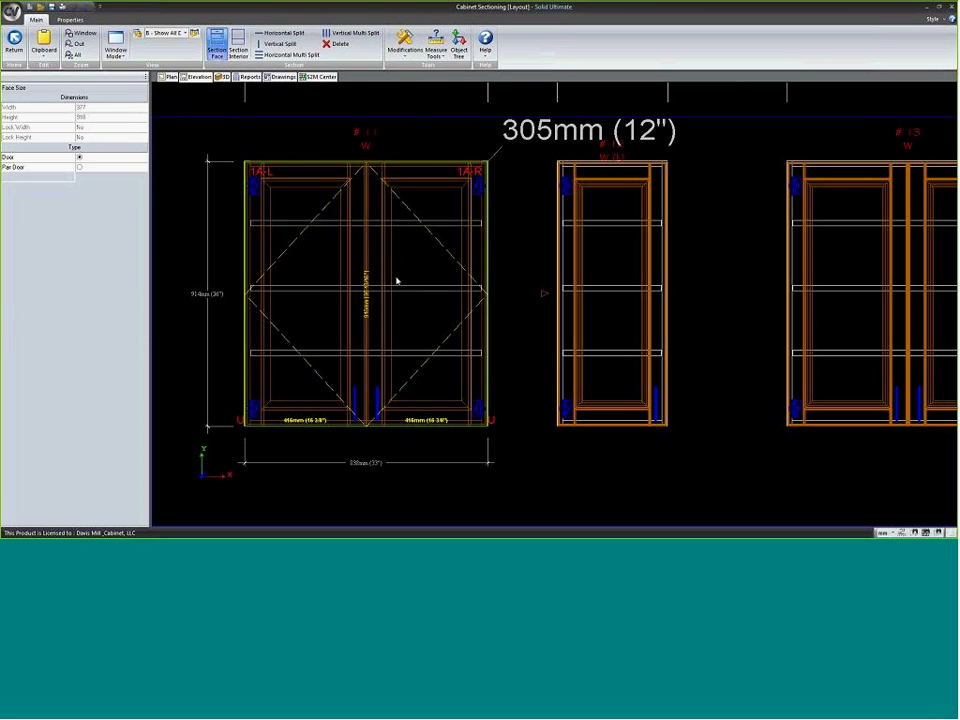
click(80, 158)
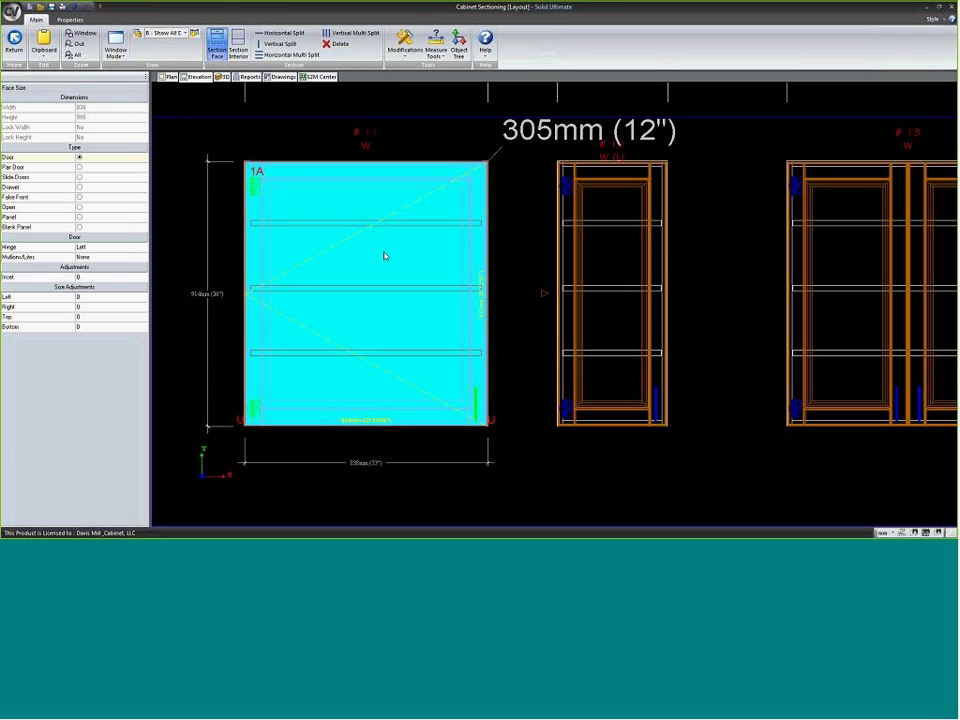
scroll(326, 304, up, 1)
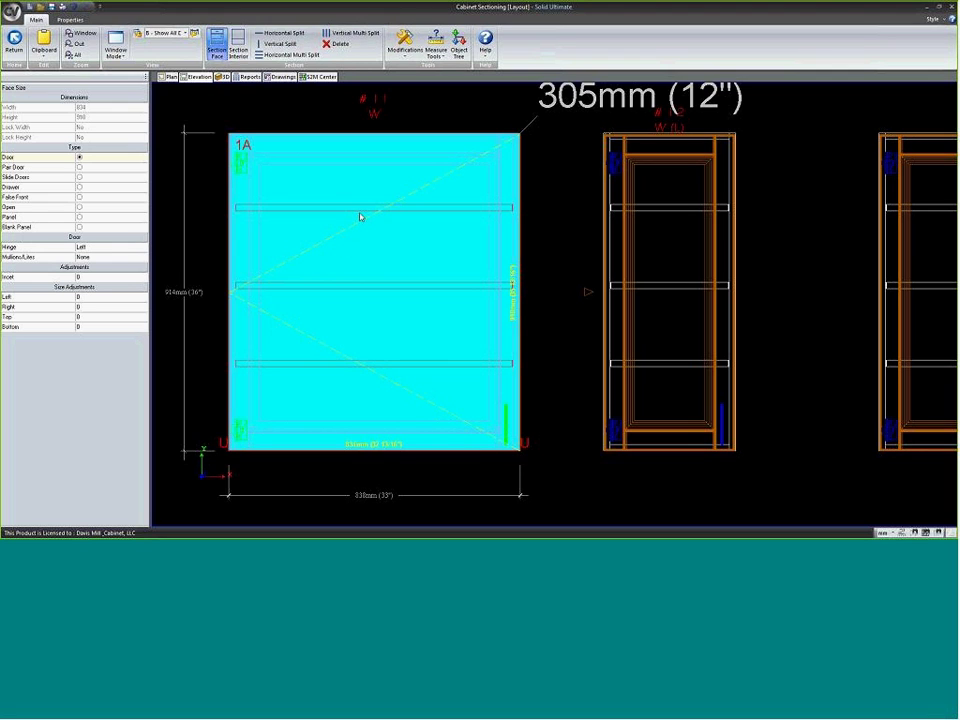
scroll(358, 270, down, 1)
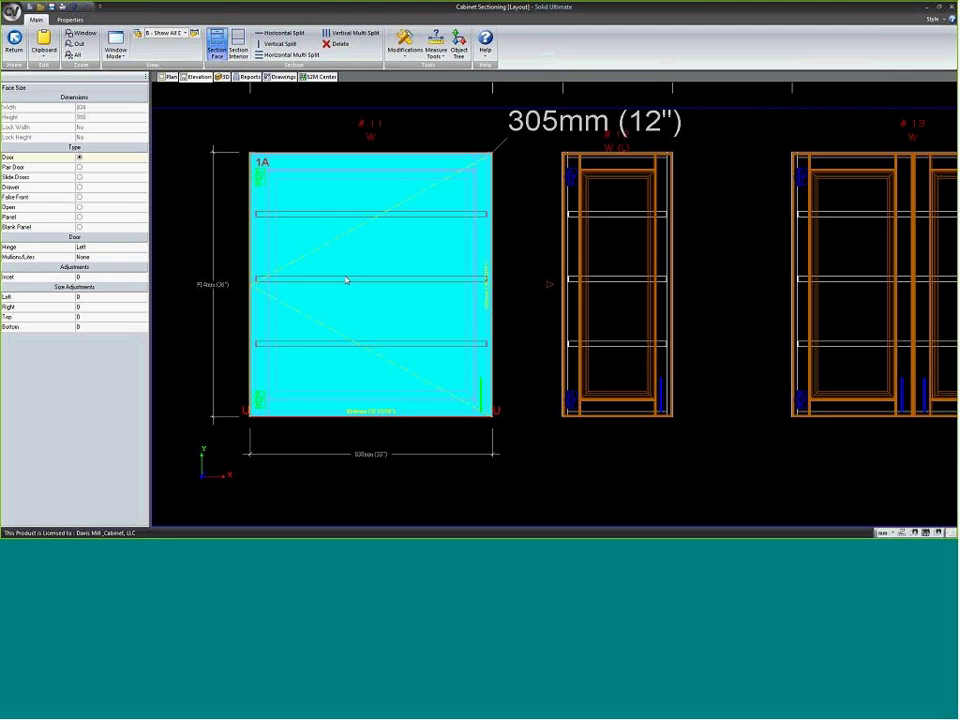
scroll(340, 275, up, 1)
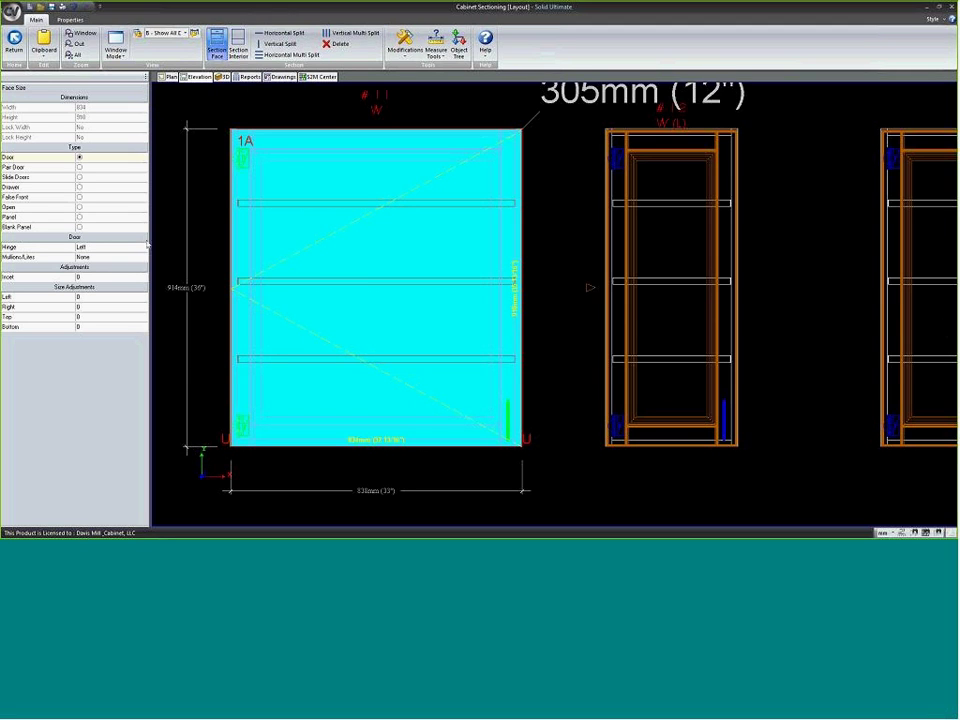
click(79, 167)
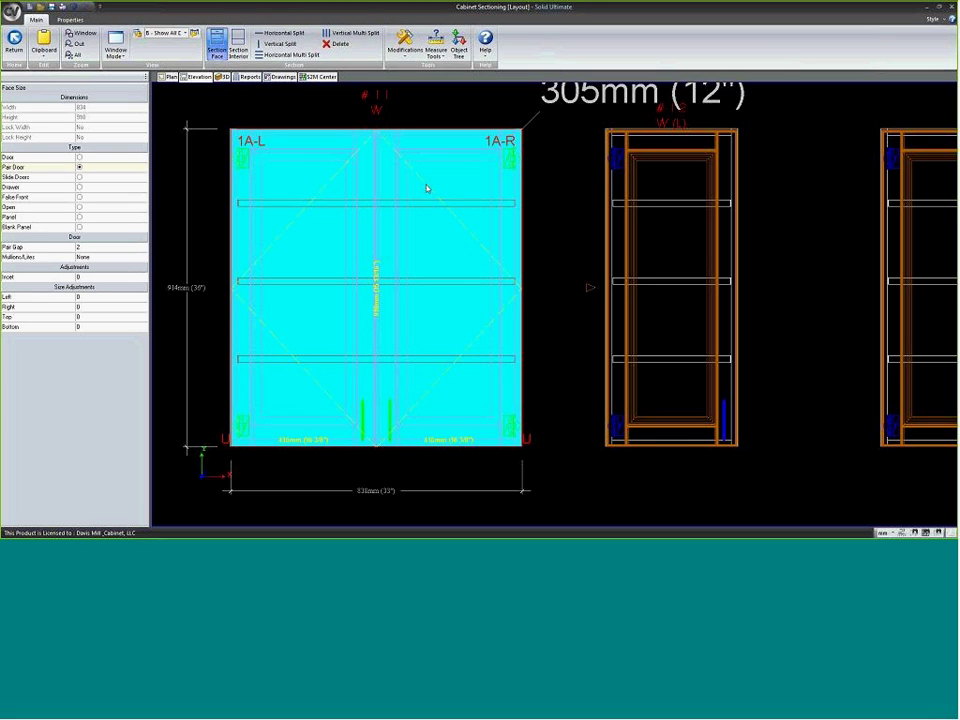
click(85, 326)
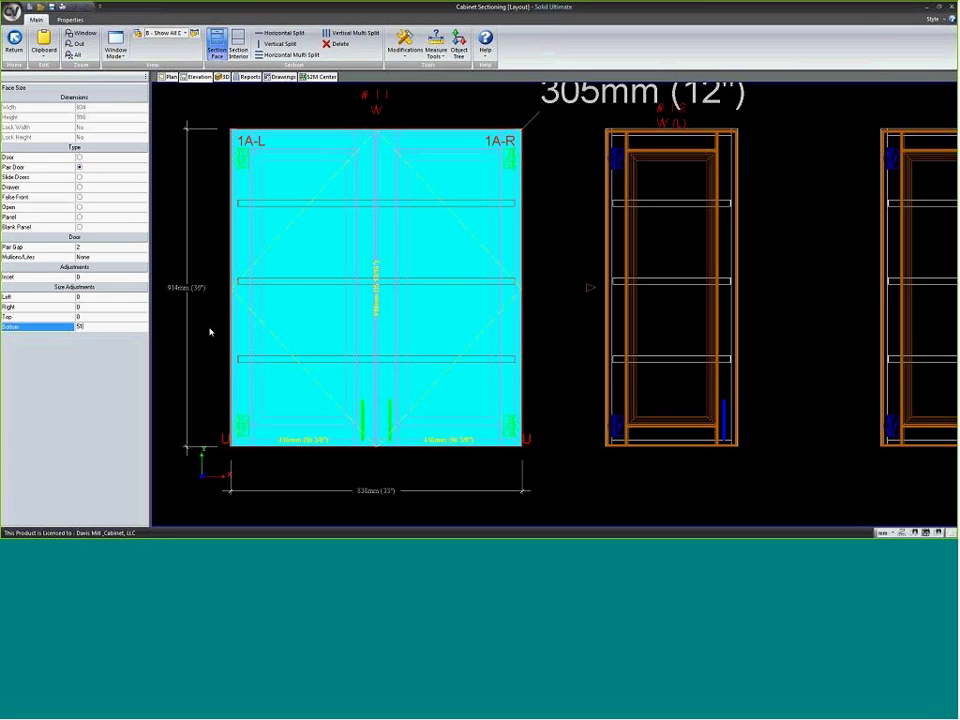
- Set cabinet #11's bottom adjustment to 0 and split its face into two openings
key(Return)
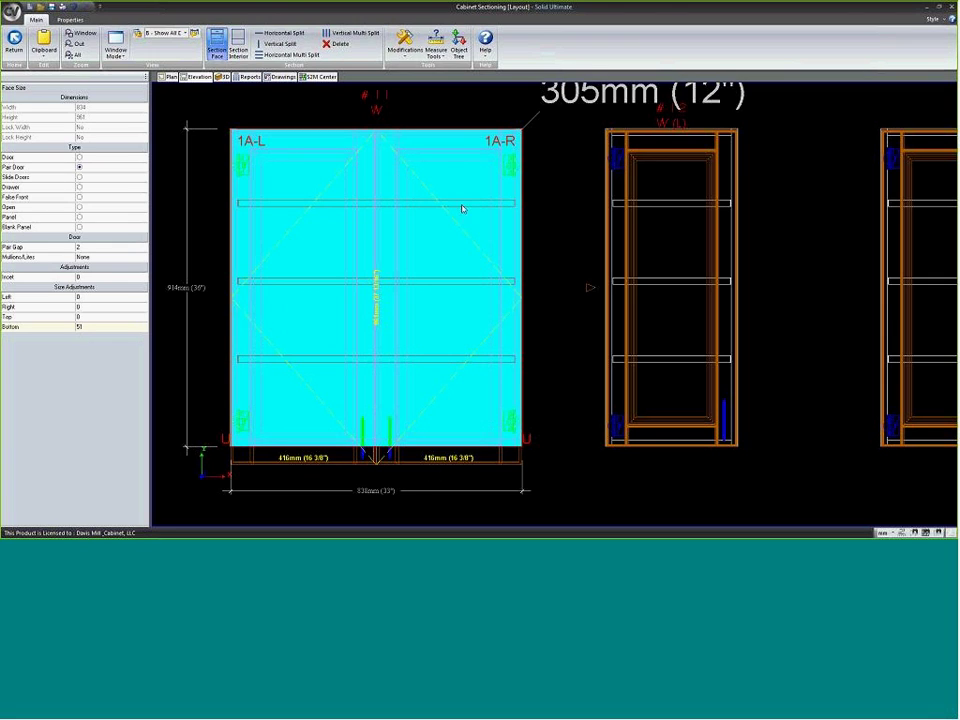
double_click(90, 326)
text(0)
key(Return)
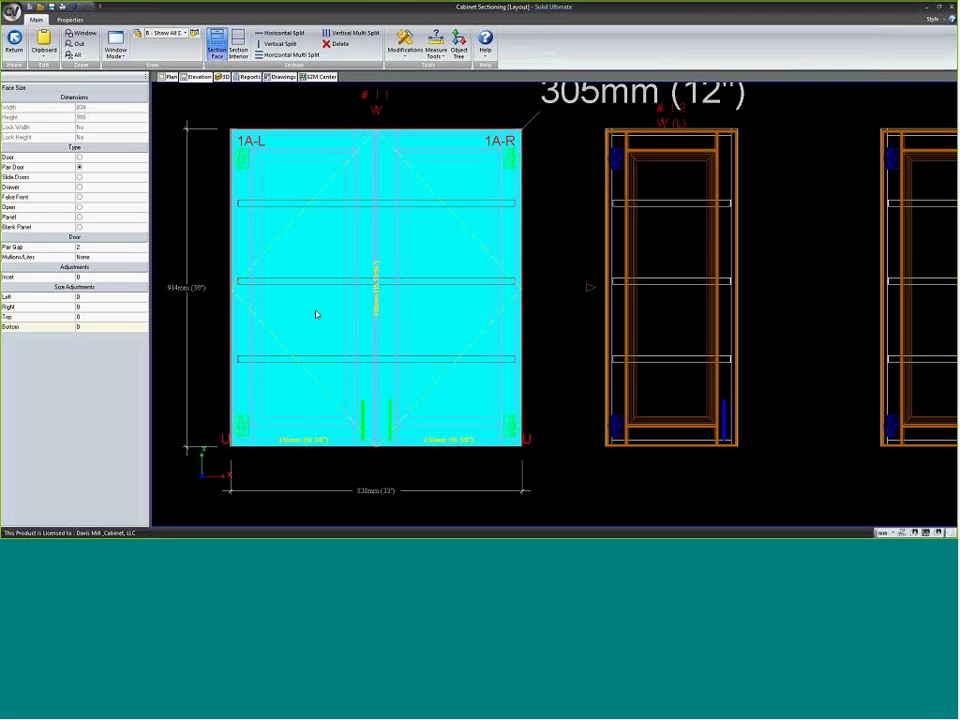
click(280, 44)
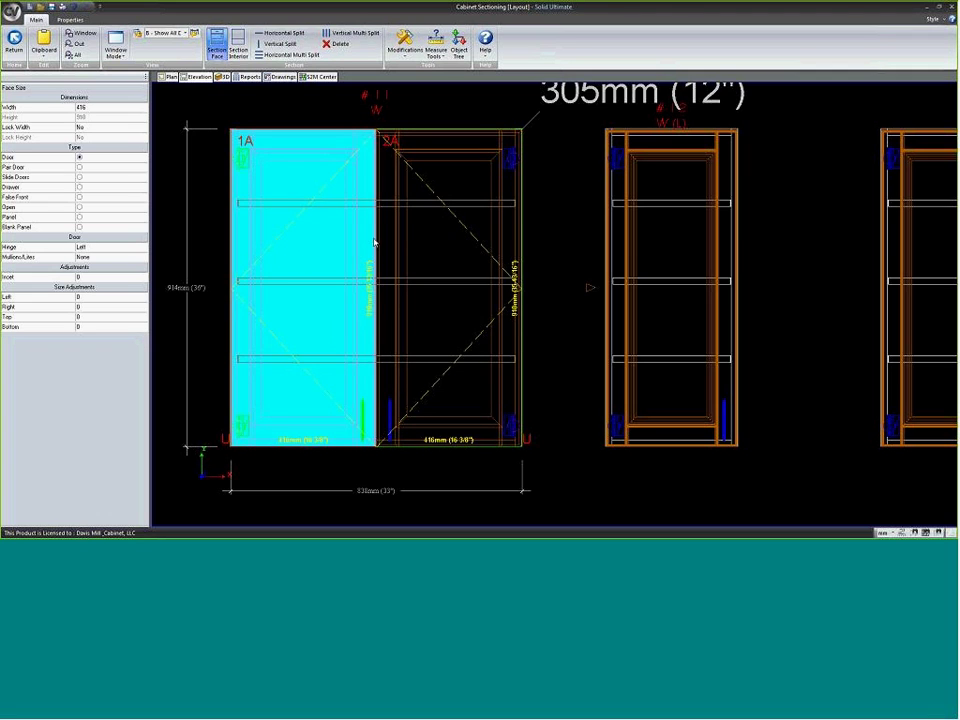
- Make openings 1A and 2A equal width with Equalize Width
drag(377, 240, 398, 242)
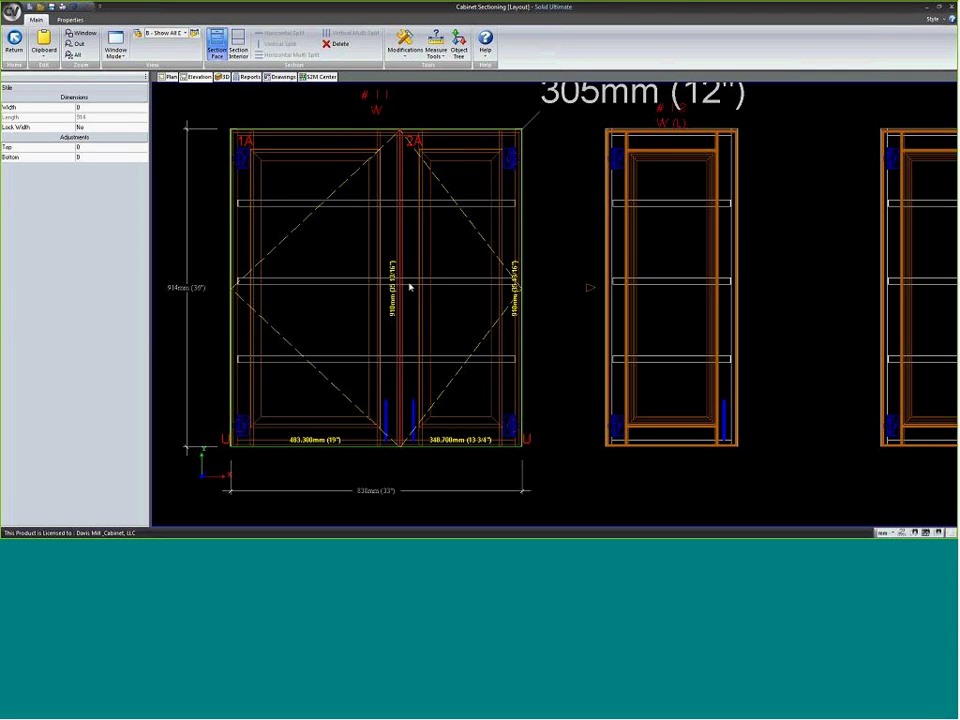
right_click(397, 242)
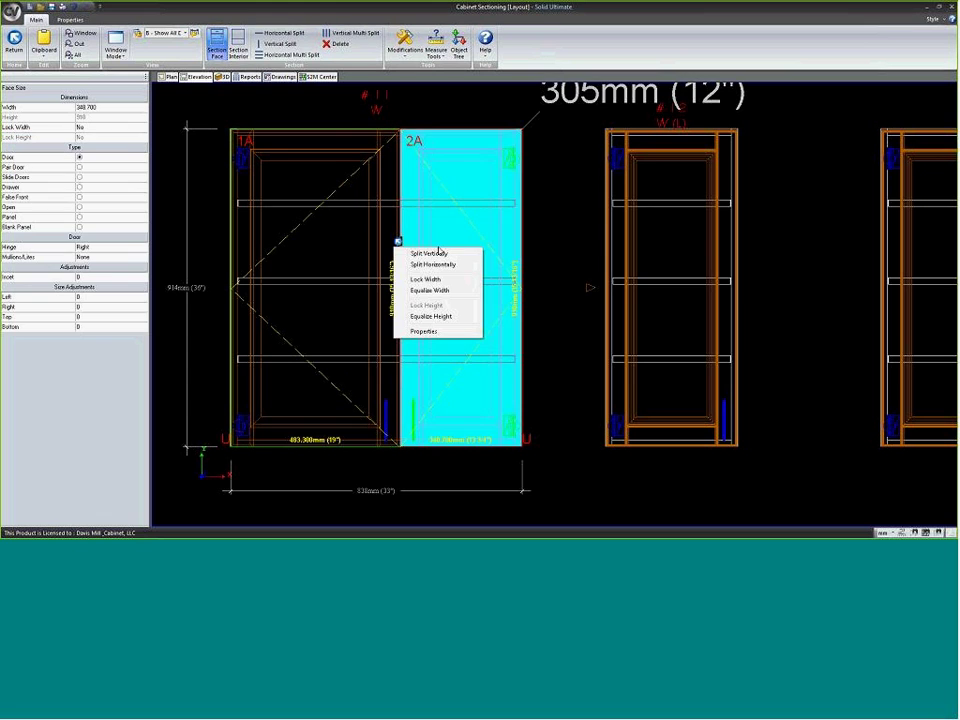
click(435, 281)
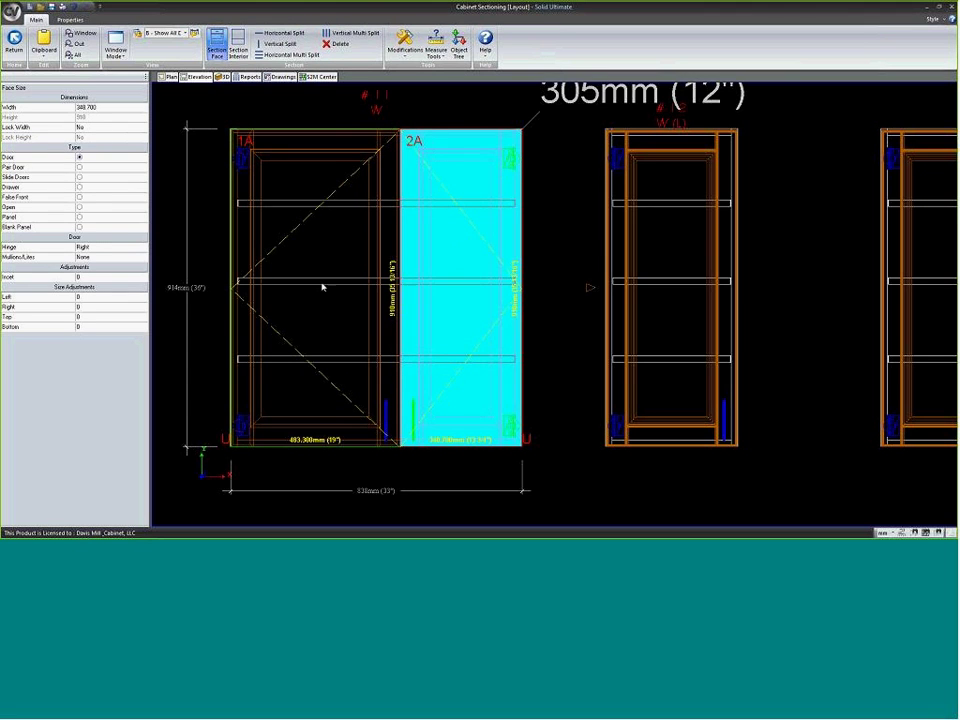
right_click(281, 277)
click(351, 326)
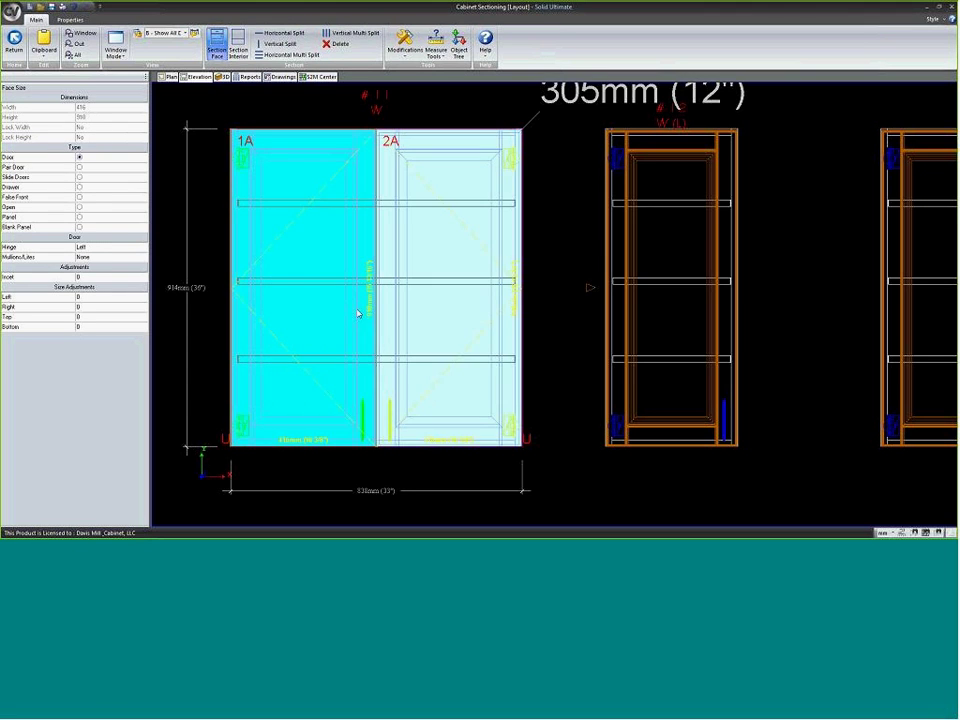
click(435, 260)
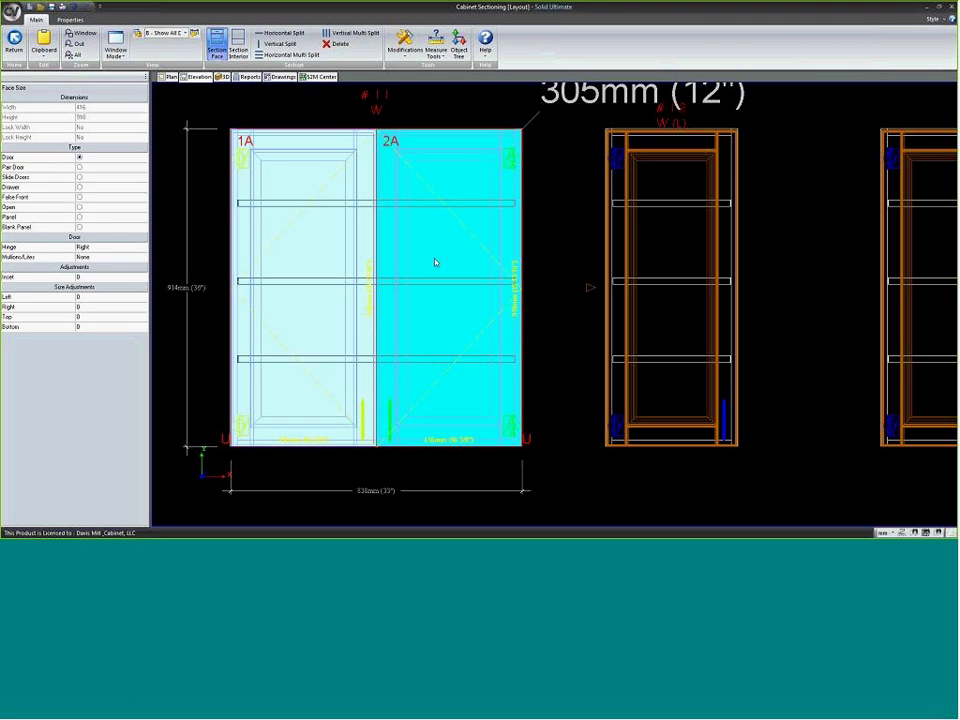
click(327, 252)
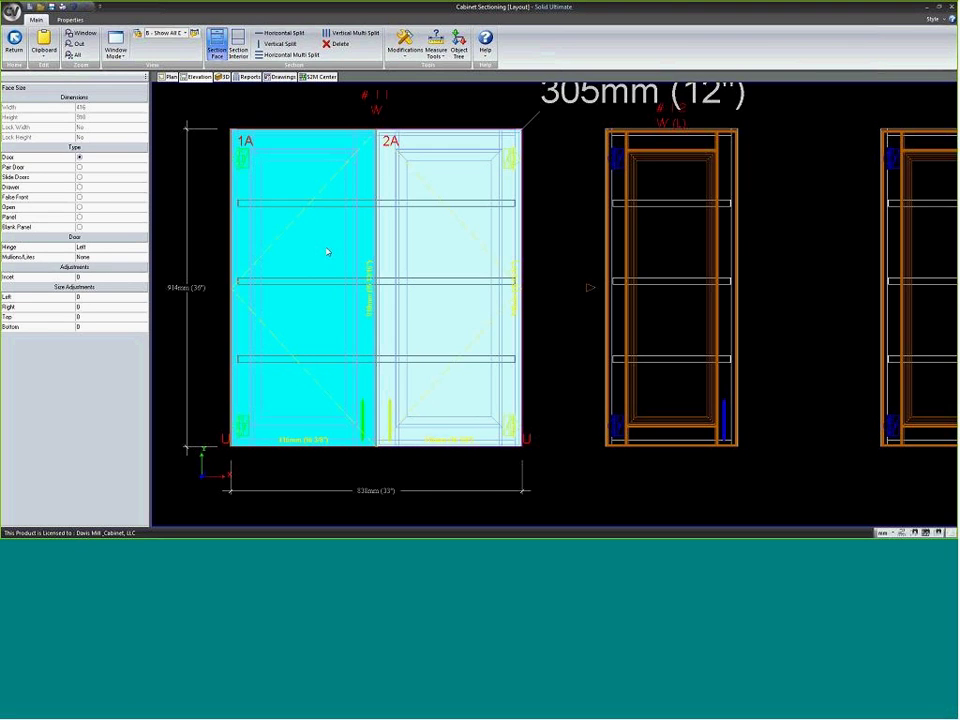
right_click(296, 251)
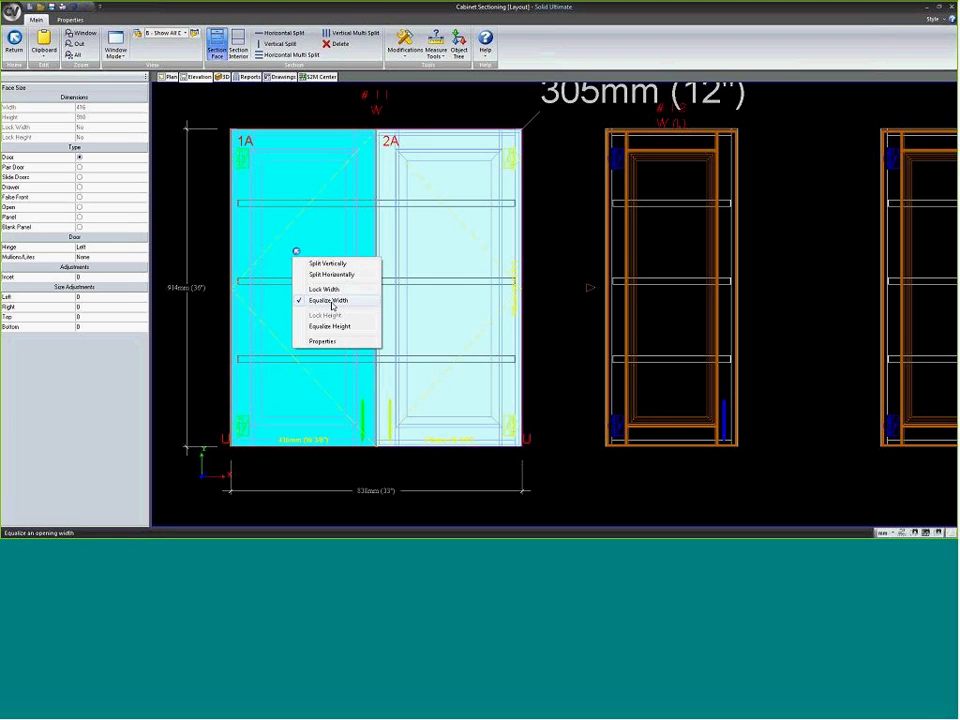
click(331, 302)
right_click(386, 281)
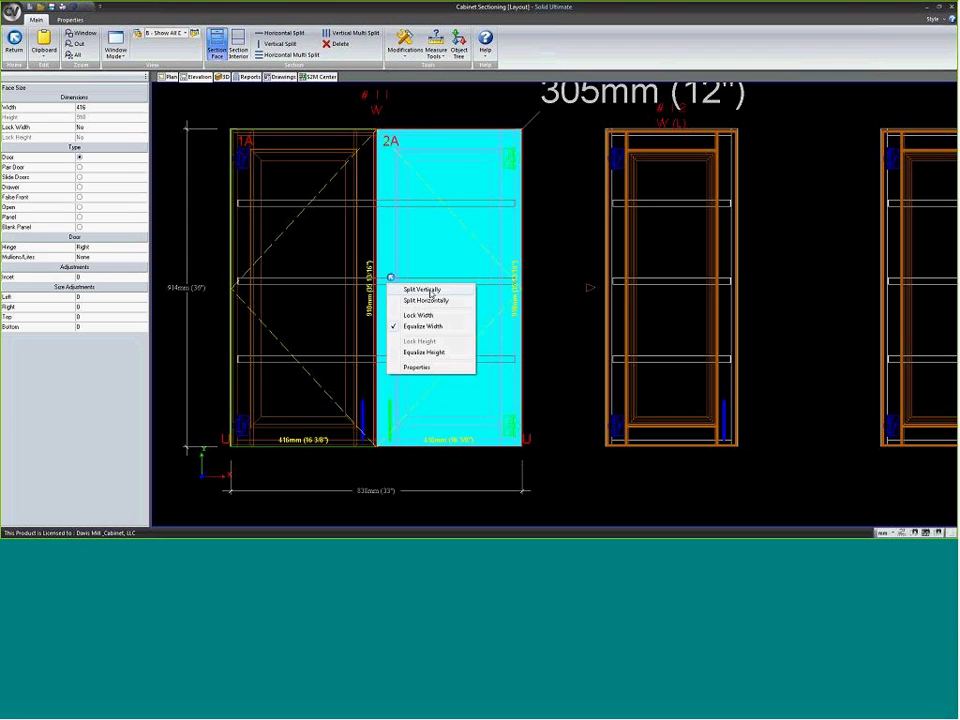
click(411, 328)
click(342, 275)
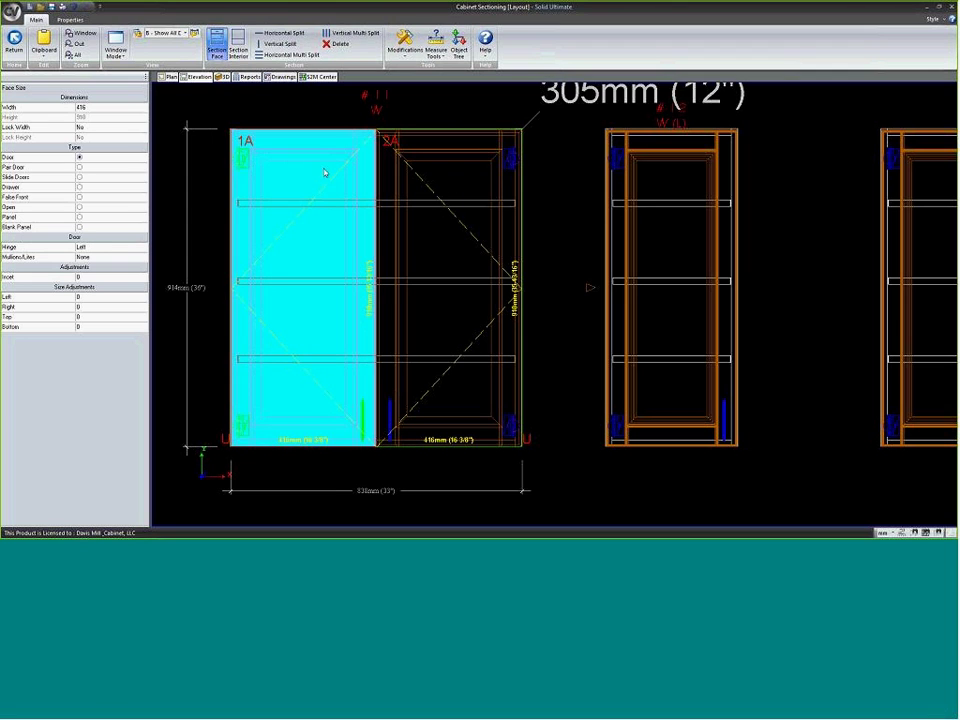
- Set door 2A's Hinge to None
click(108, 249)
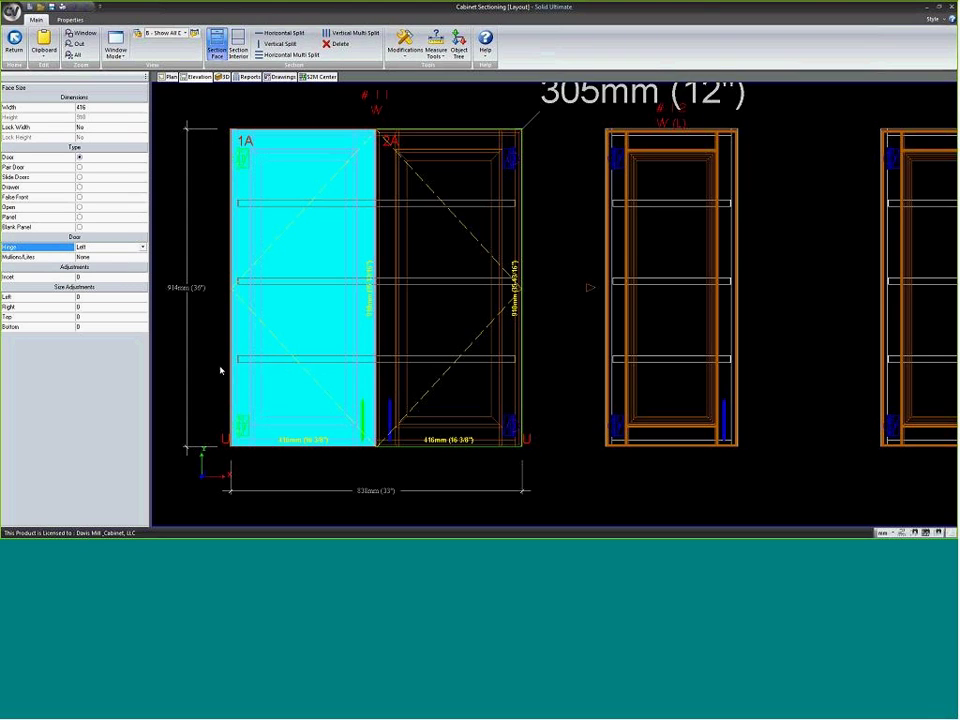
click(445, 232)
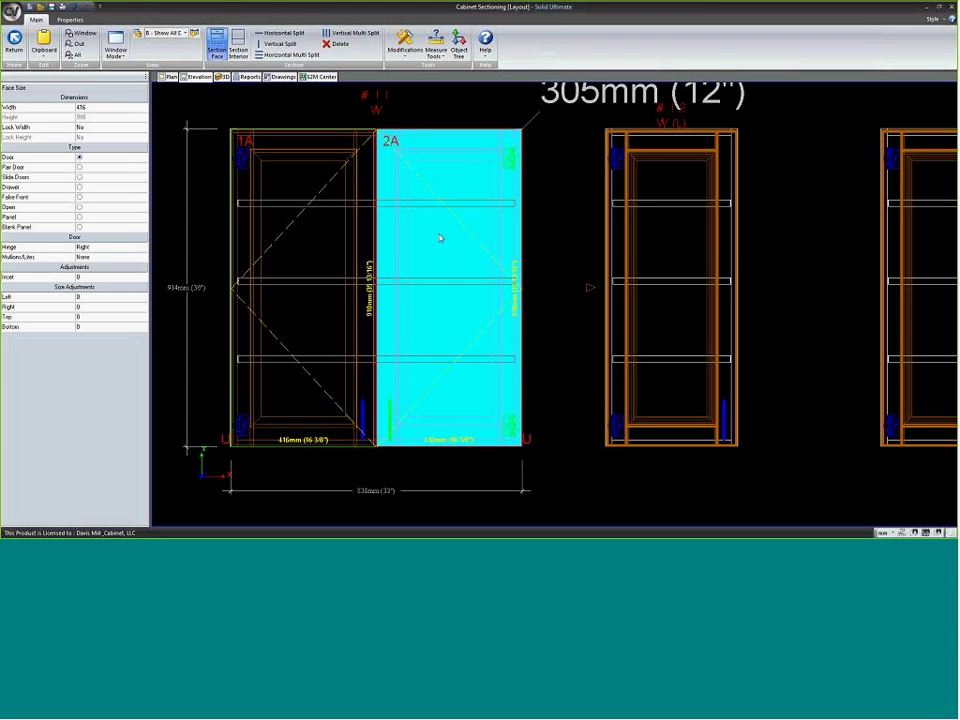
click(125, 248)
click(112, 248)
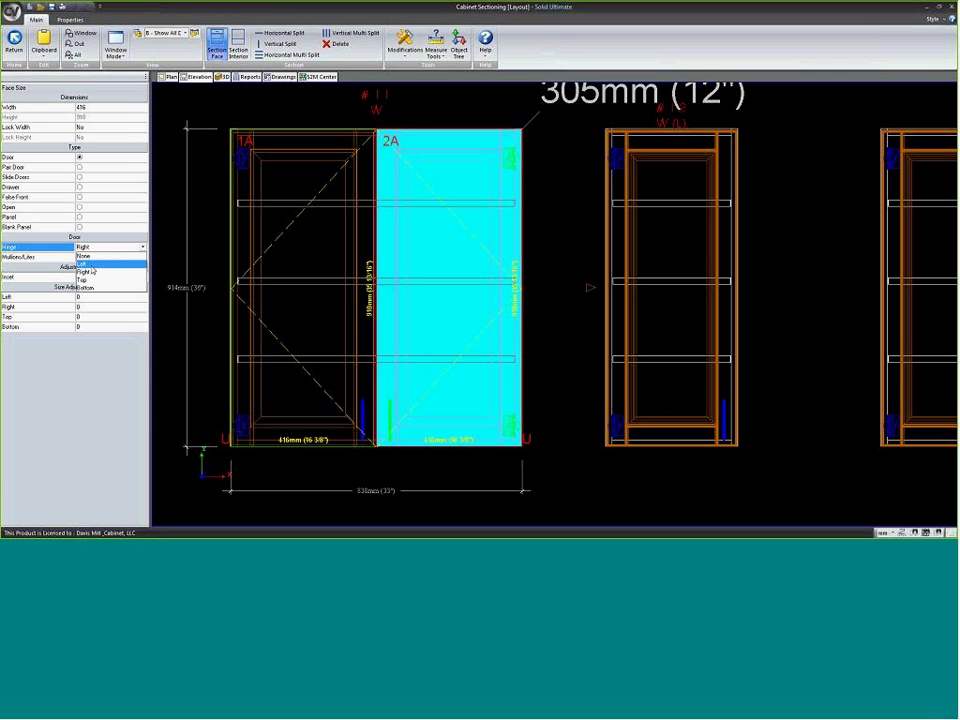
click(92, 265)
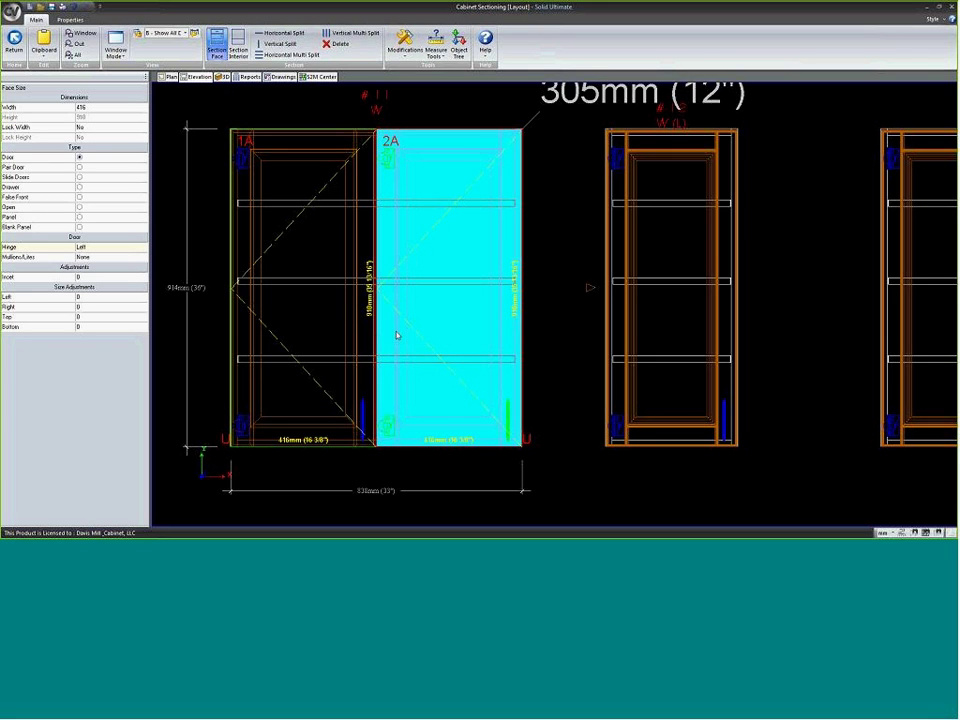
click(88, 248)
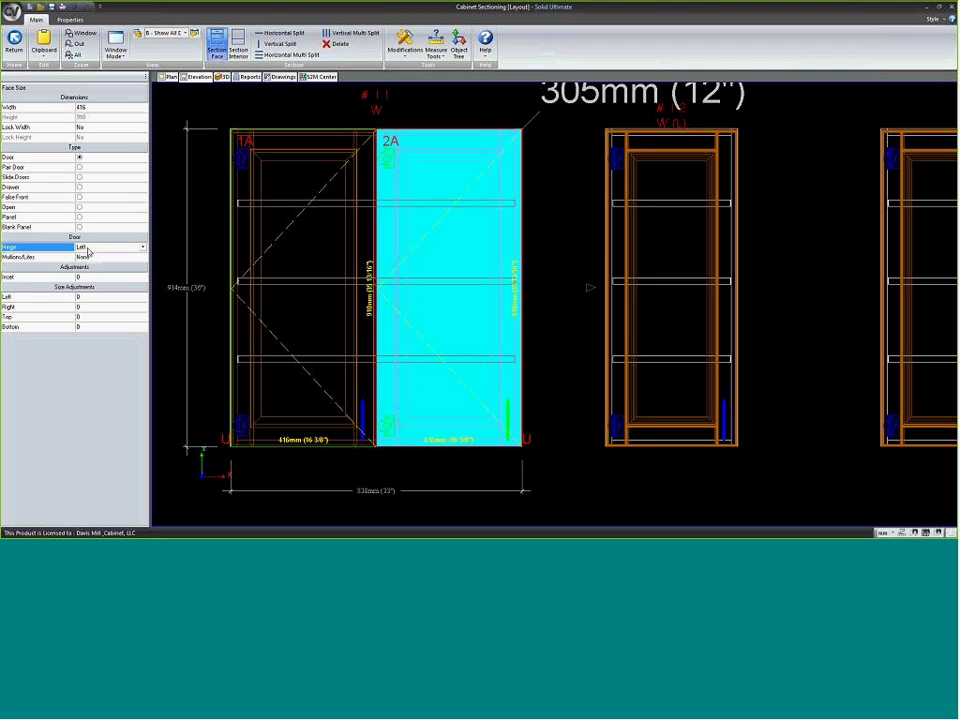
click(90, 248)
click(95, 258)
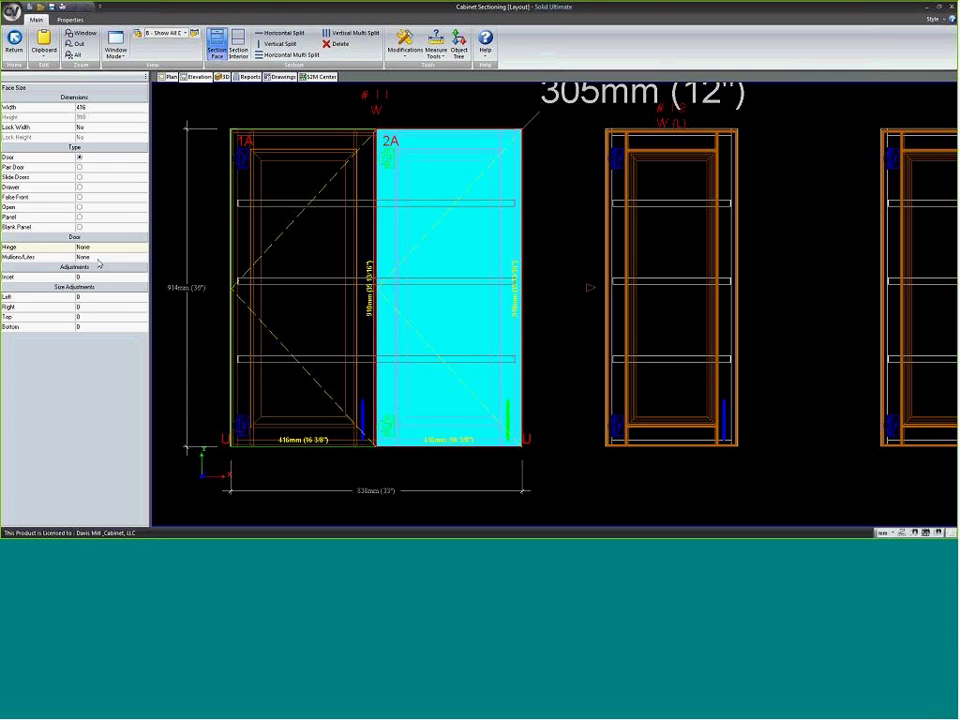
click(287, 386)
- Open door 1A's Door Properties
scroll(339, 375, down, 2)
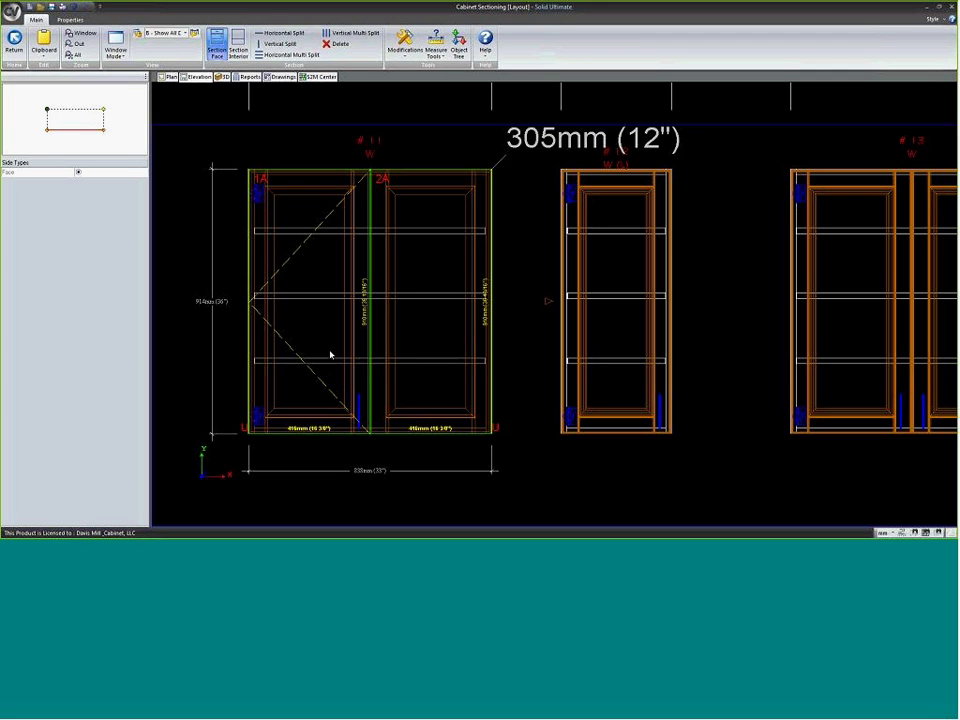
click(330, 354)
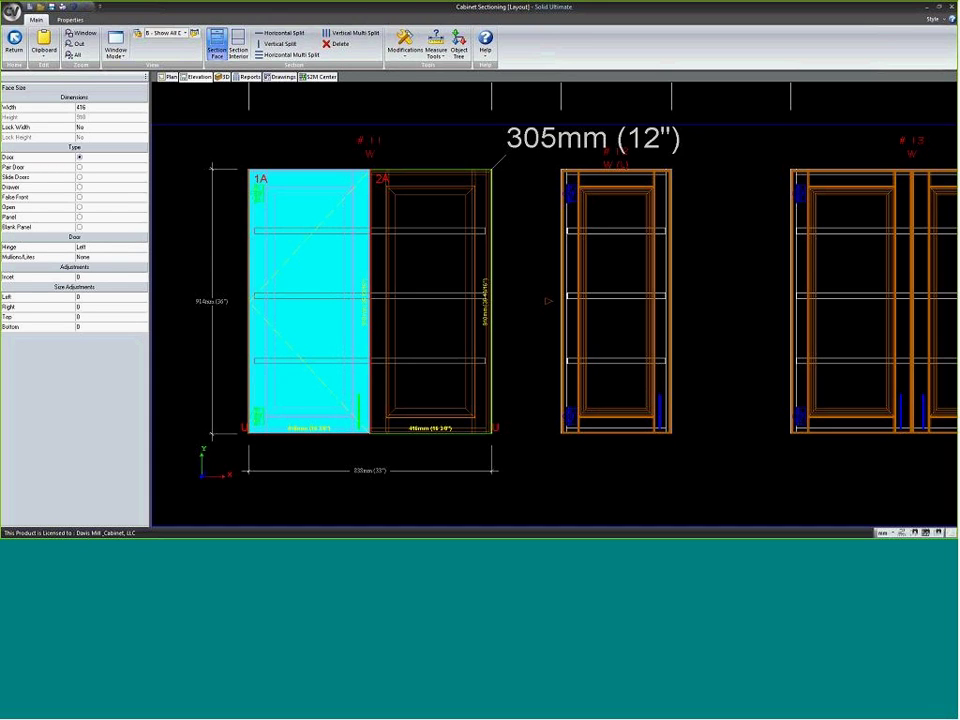
double_click(318, 320)
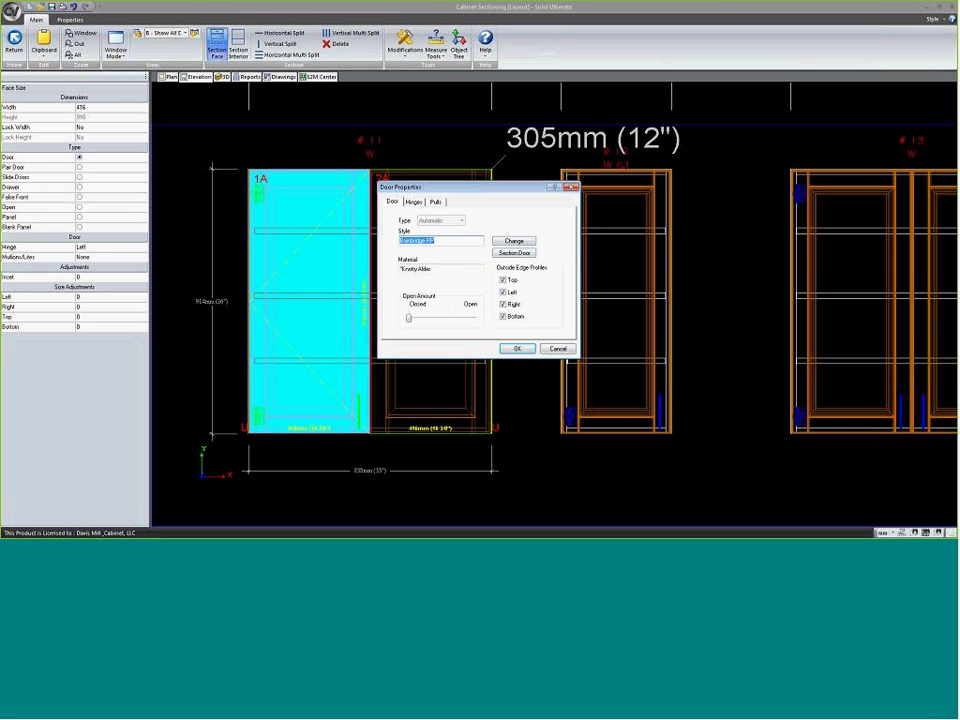
- Edit door 1A's pull Quantity on the Pulls tab and apply
click(424, 203)
click(435, 202)
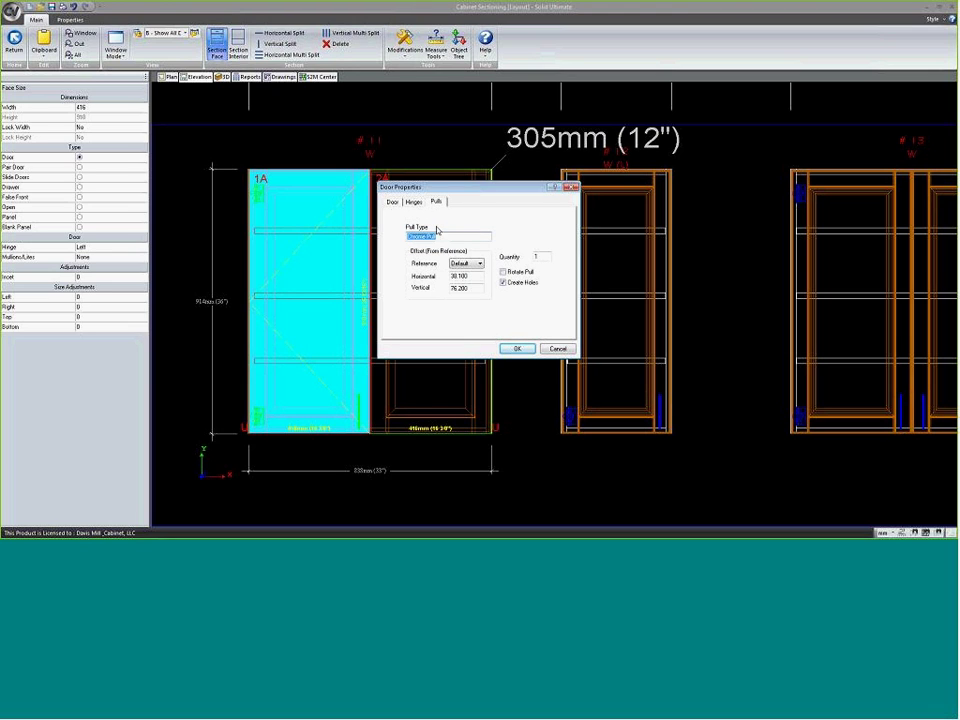
double_click(540, 257)
click(519, 348)
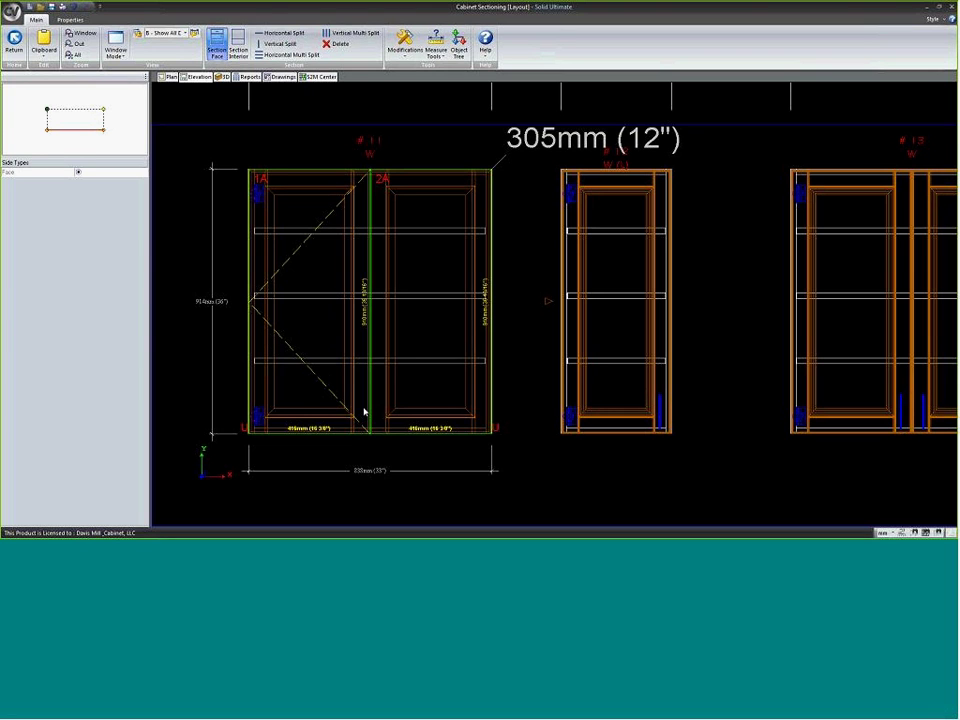
- Edit door 2A's pull settings, giving it one Chrome Pull
click(433, 381)
double_click(433, 381)
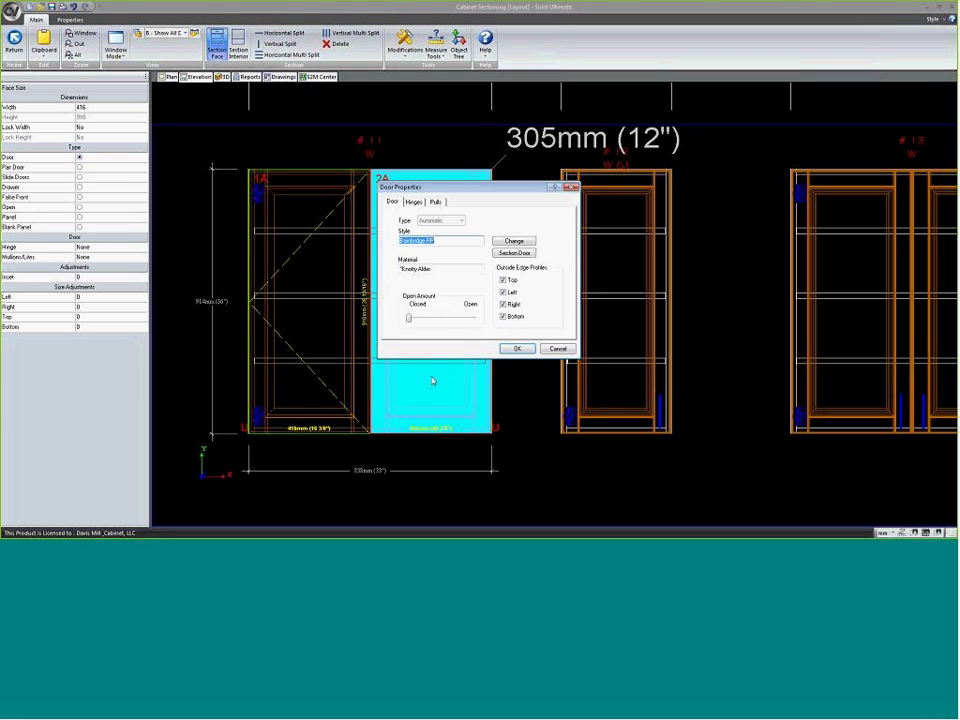
click(436, 202)
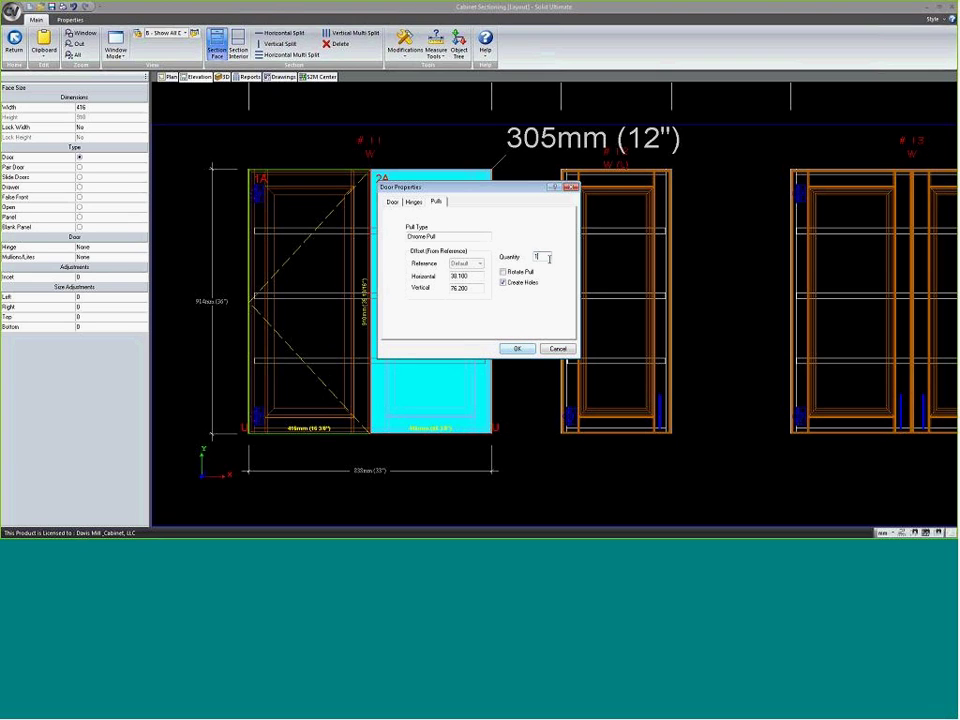
click(517, 349)
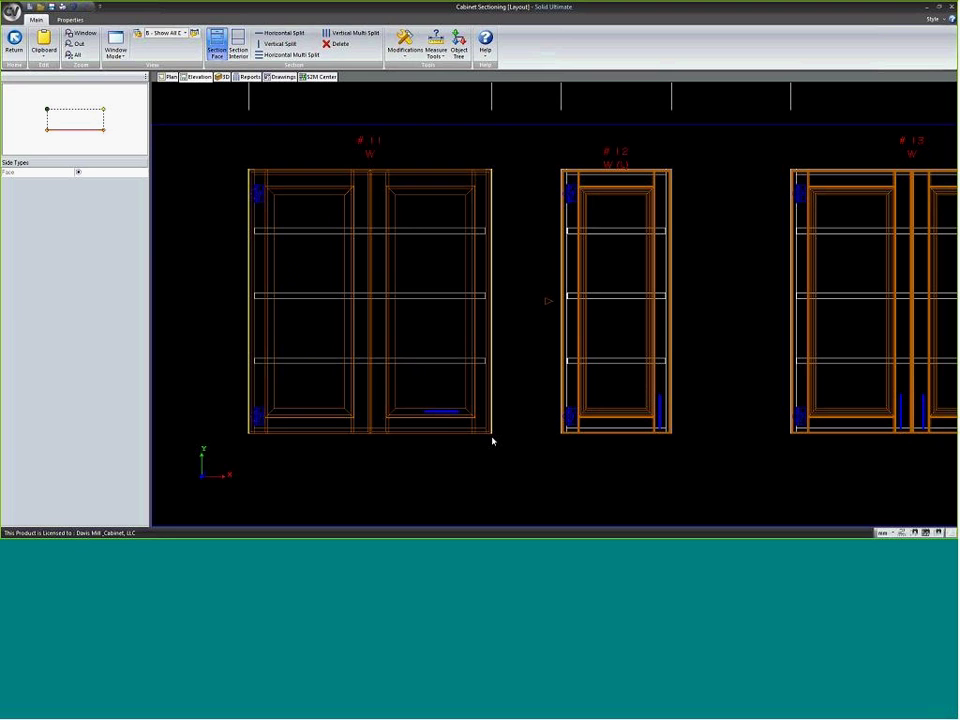
scroll(455, 438, up, 2)
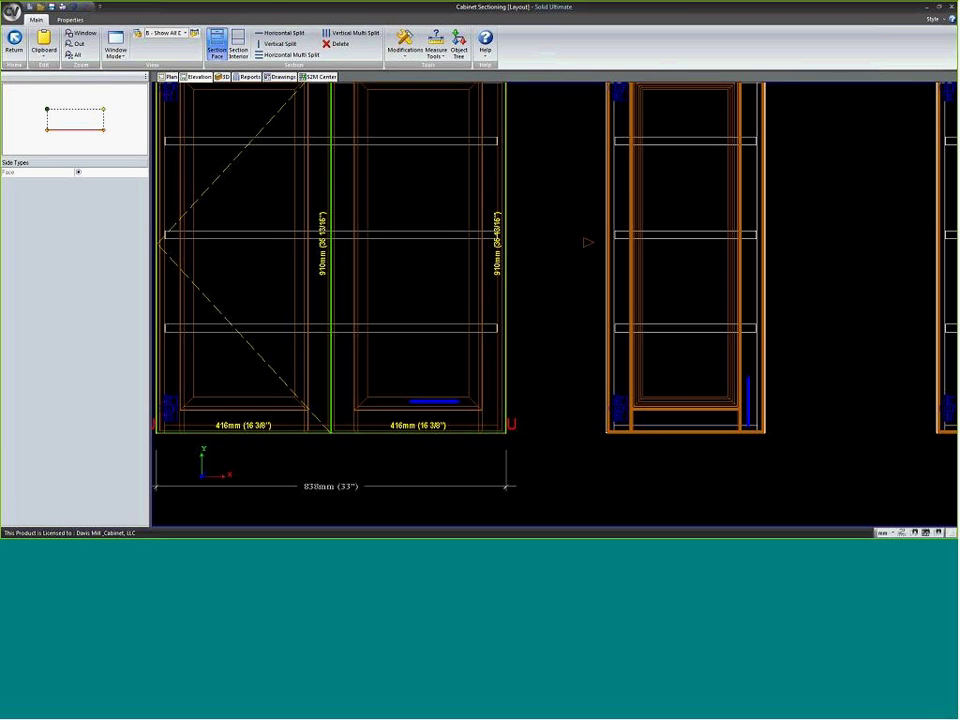
- Position door 2A's pull relative to the door bottom
scroll(463, 430, down, 1)
click(459, 405)
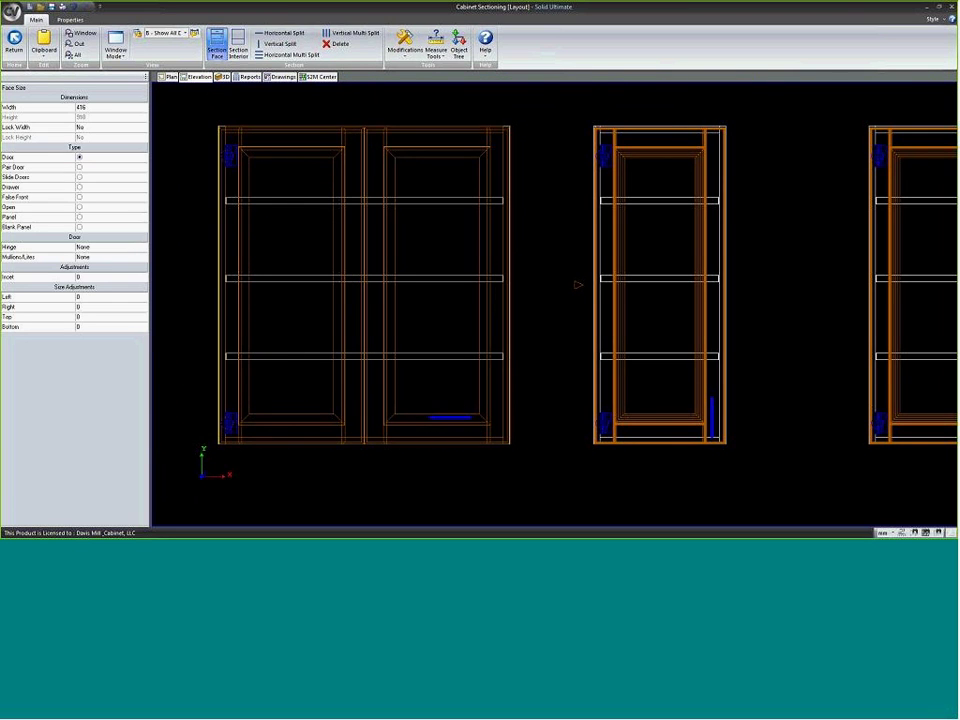
double_click(459, 405)
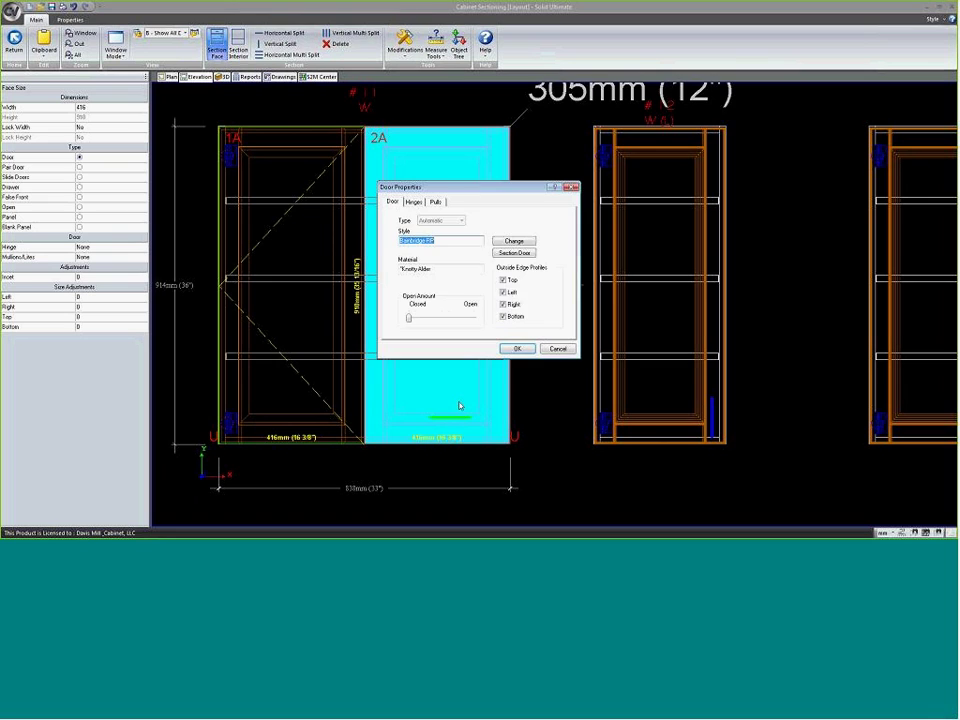
click(436, 201)
click(467, 263)
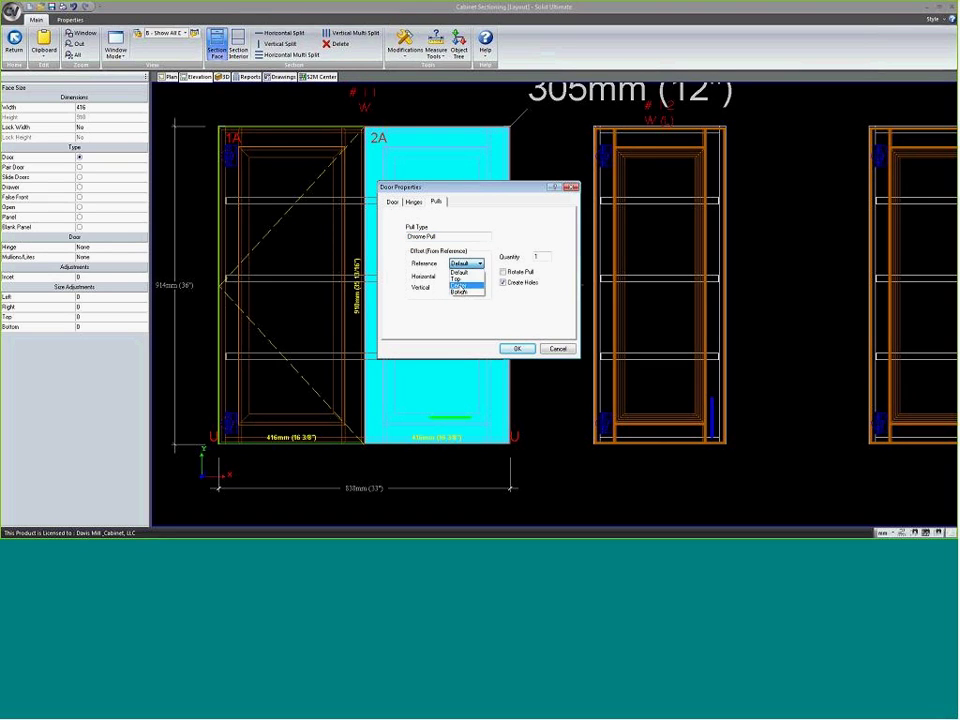
click(461, 292)
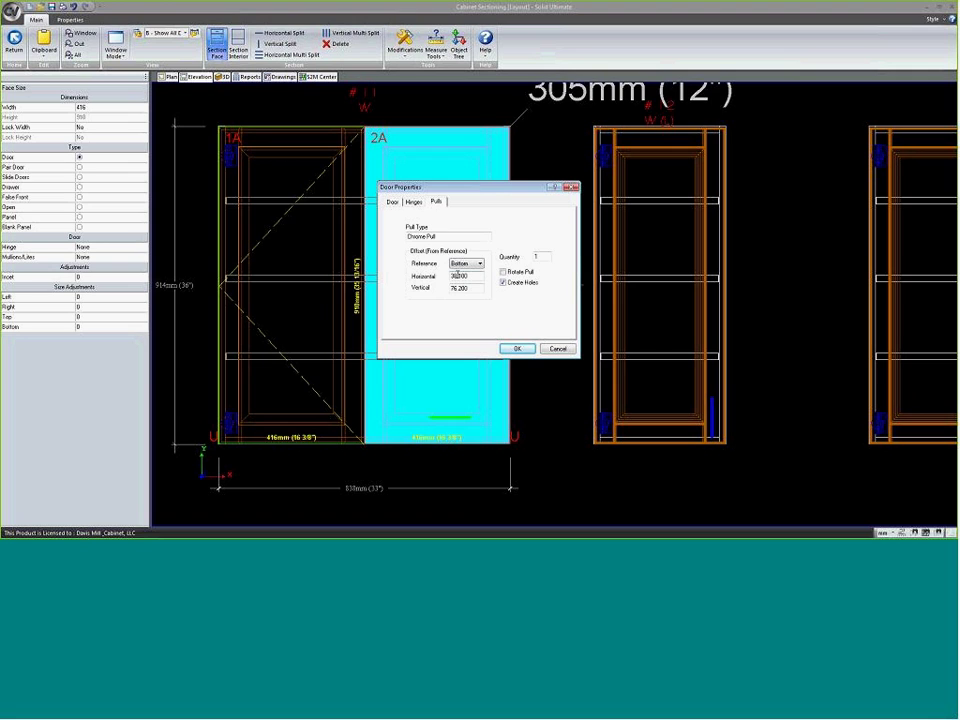
click(519, 349)
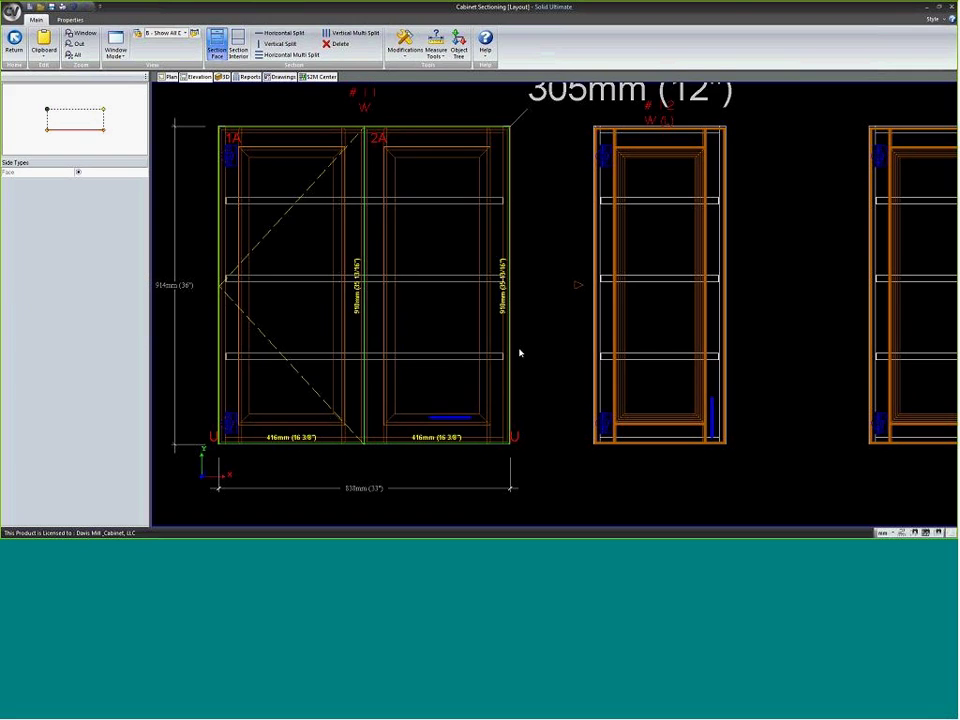
- Check Rotate Pull for door 2A so its pull stands upright
scroll(458, 440, up, 1)
double_click(465, 420)
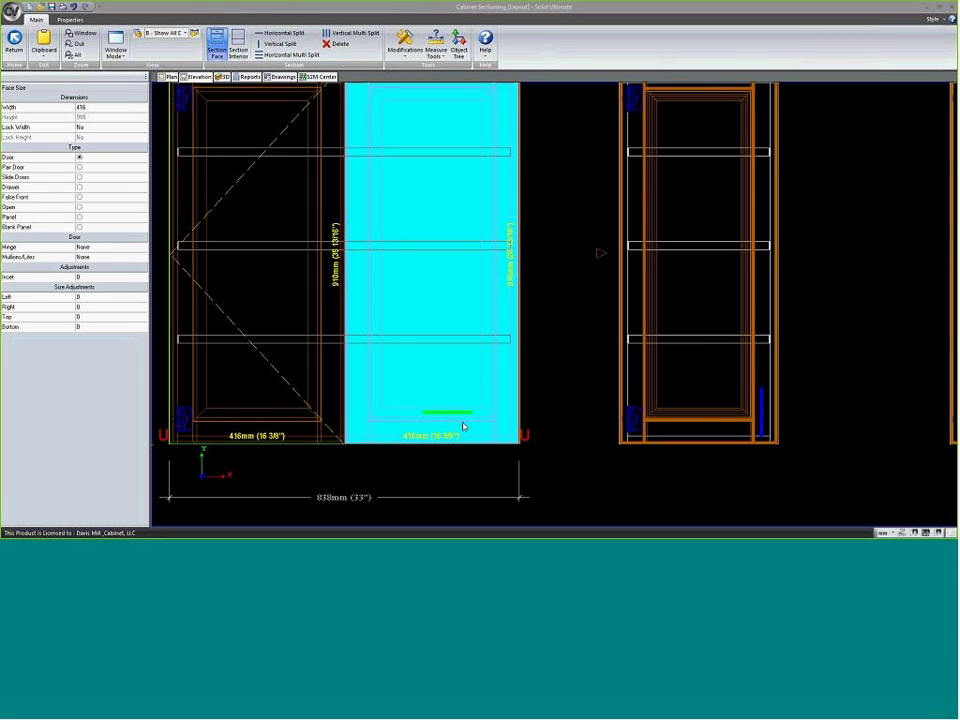
click(437, 203)
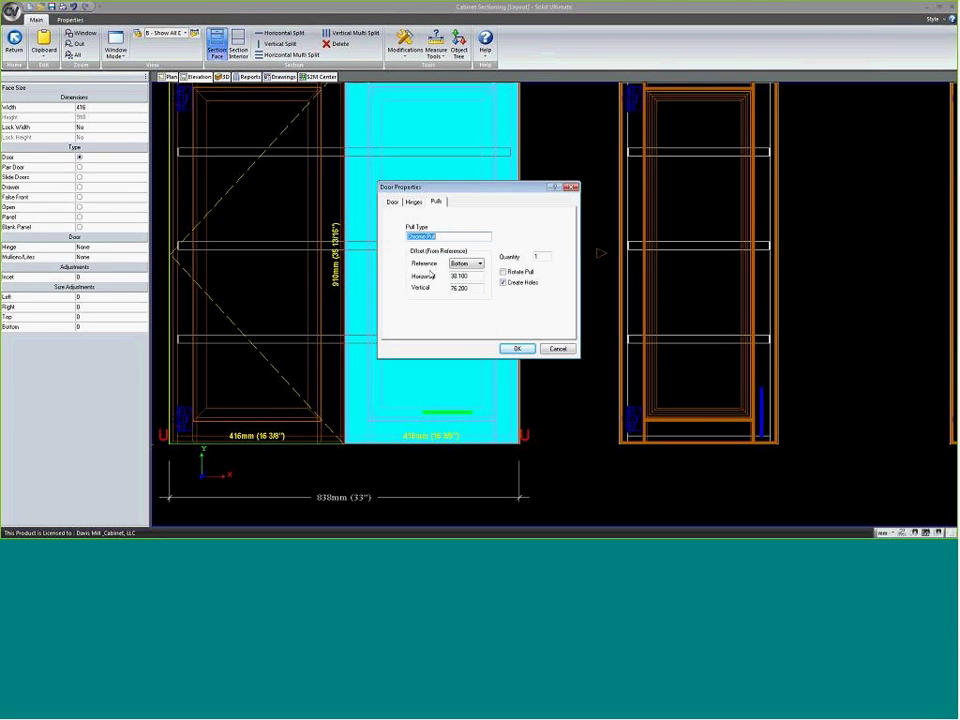
click(519, 274)
click(517, 348)
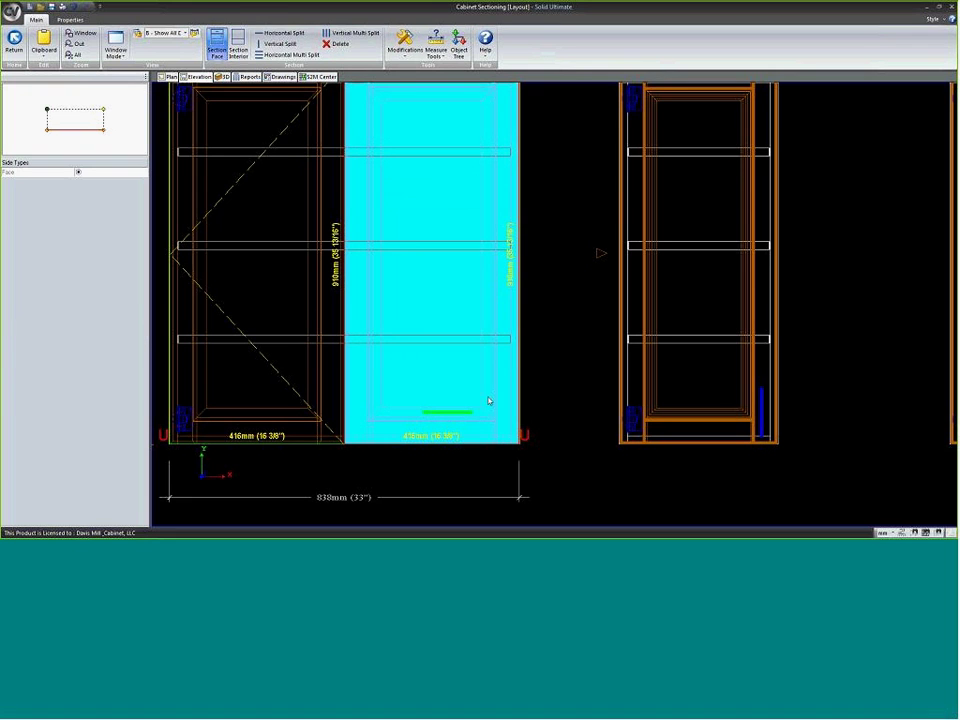
scroll(482, 448, up, 3)
scroll(471, 435, down, 5)
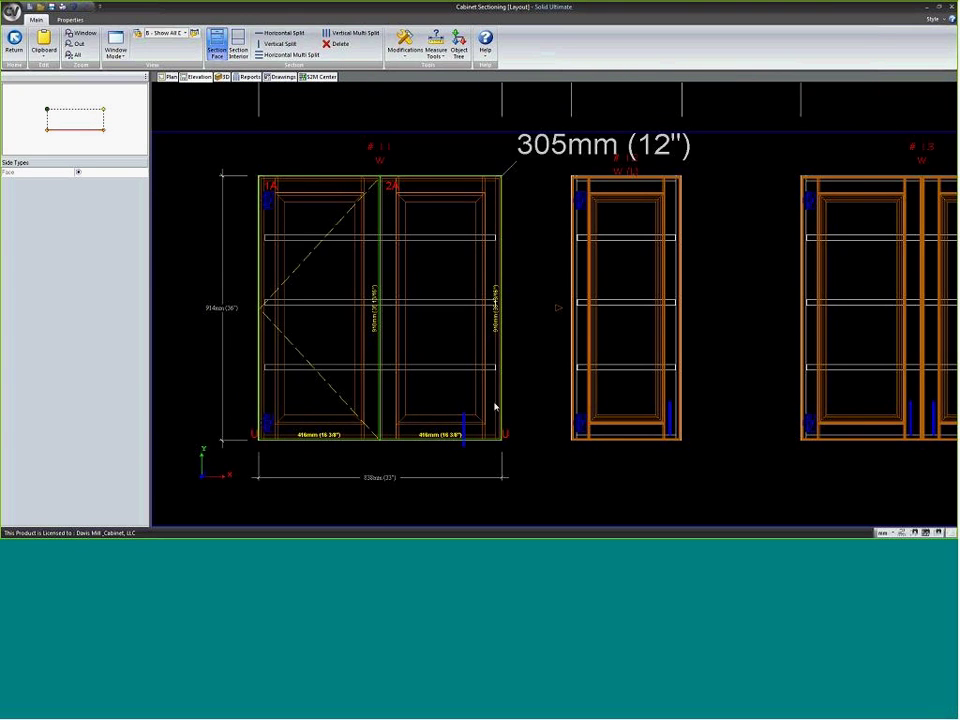
scroll(439, 379, down, 2)
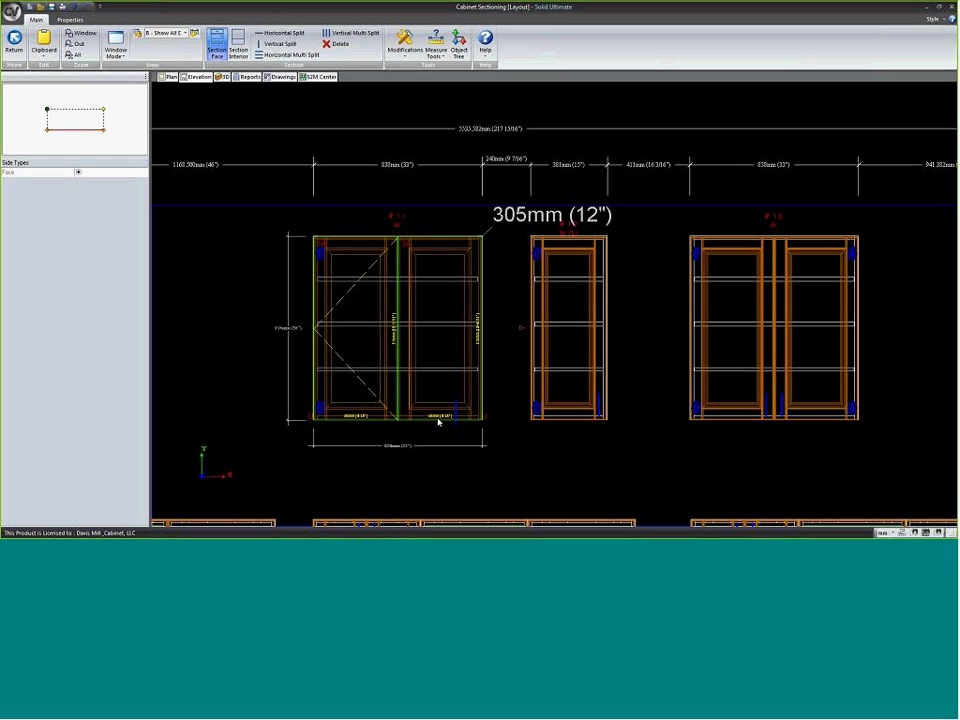
scroll(446, 366, down, 1)
click(466, 364)
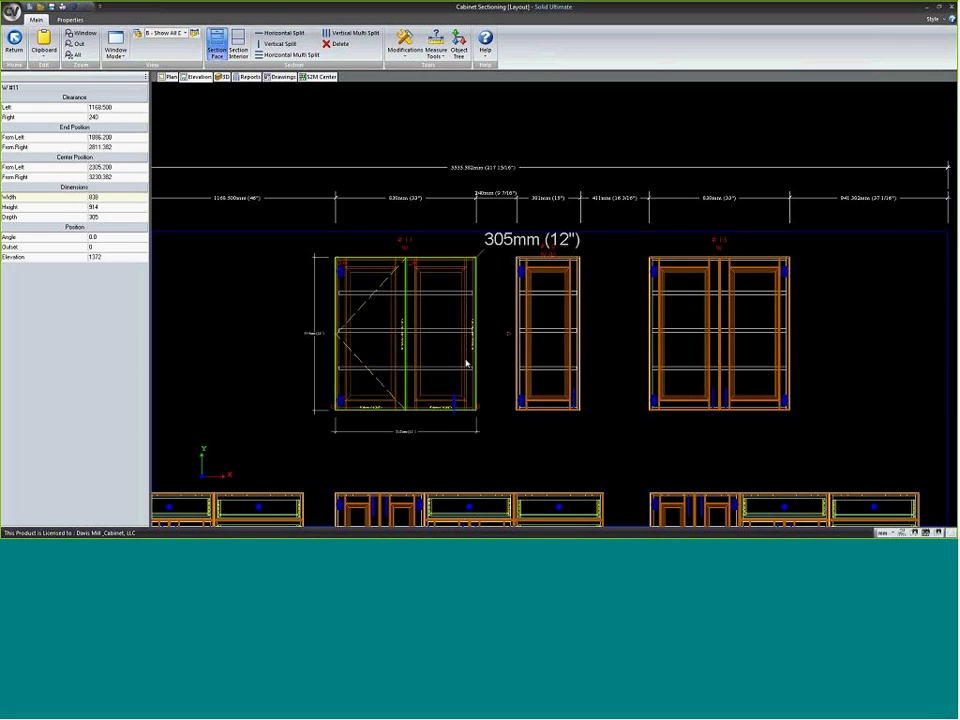
- Clear the selection, zoom out, and switch the elevation to shaded render mode
key(Escape)
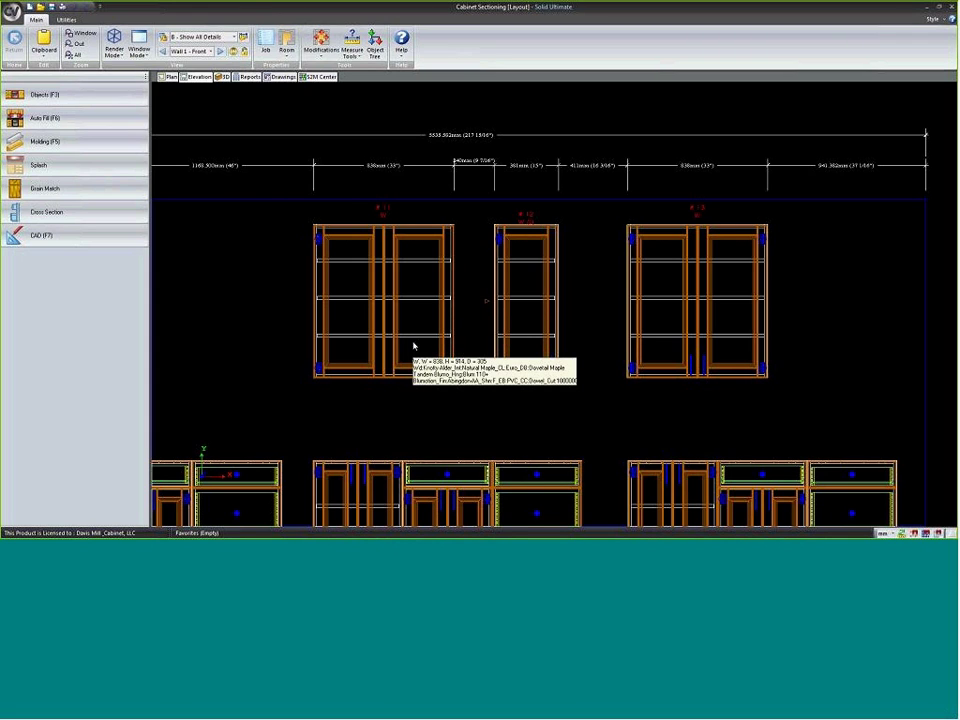
scroll(548, 253, down, 1)
scroll(545, 262, down, 1)
scroll(566, 243, down, 1)
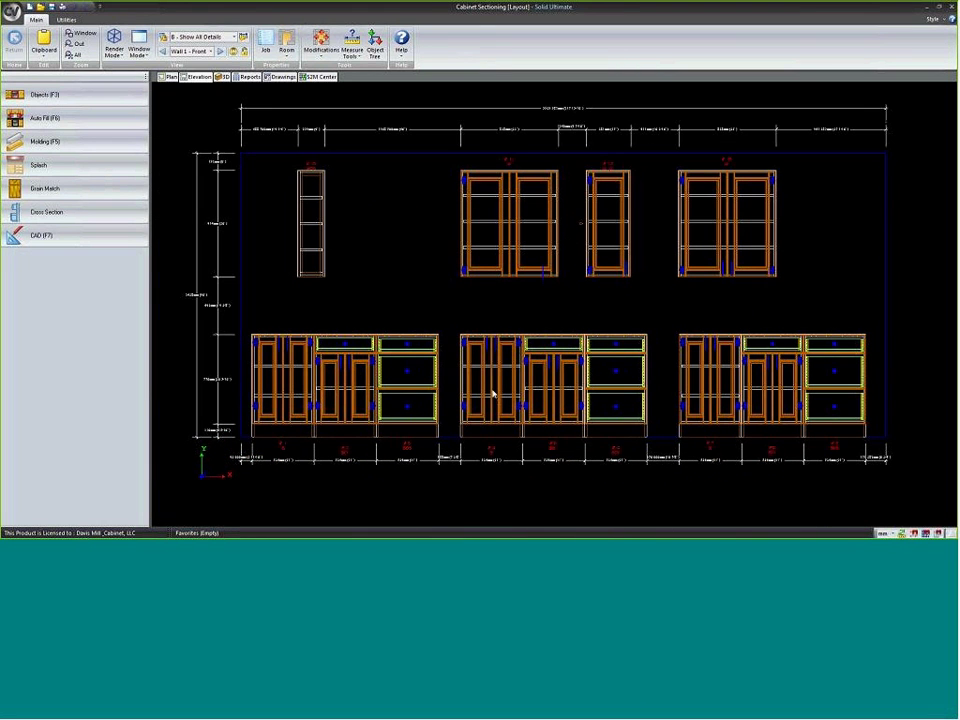
click(116, 57)
click(135, 98)
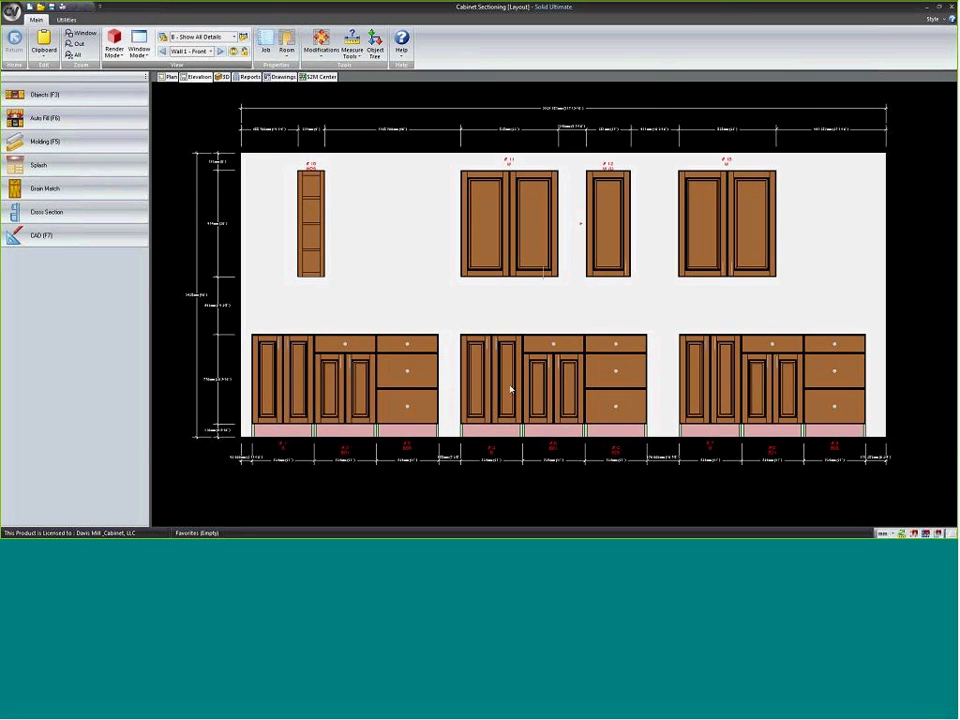
scroll(510, 390, up, 2)
middle_drag(506, 369, 488, 372)
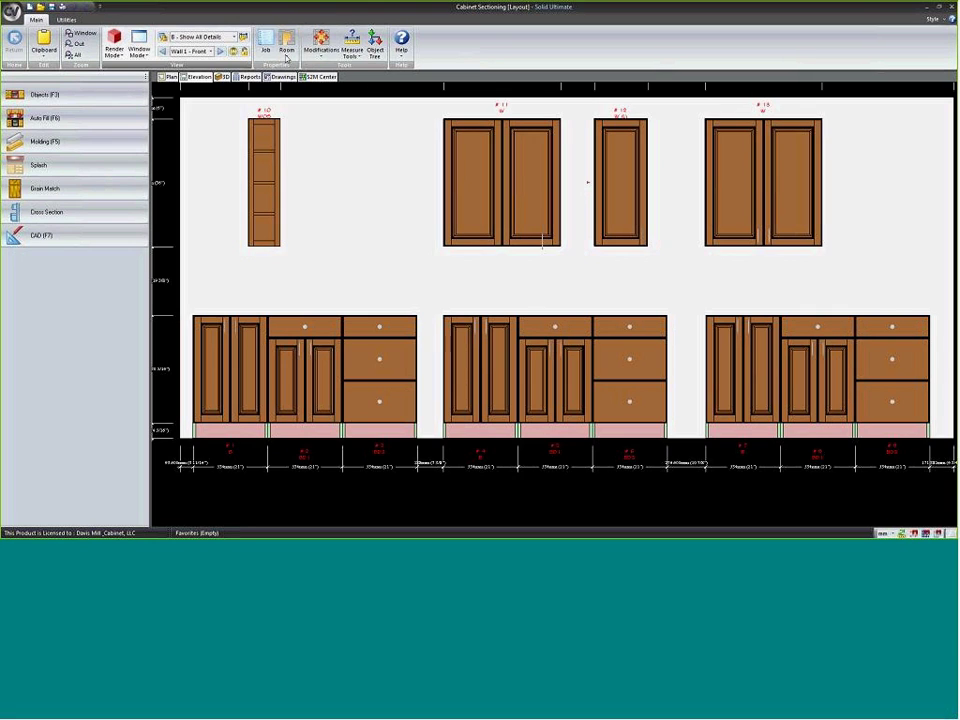
click(286, 52)
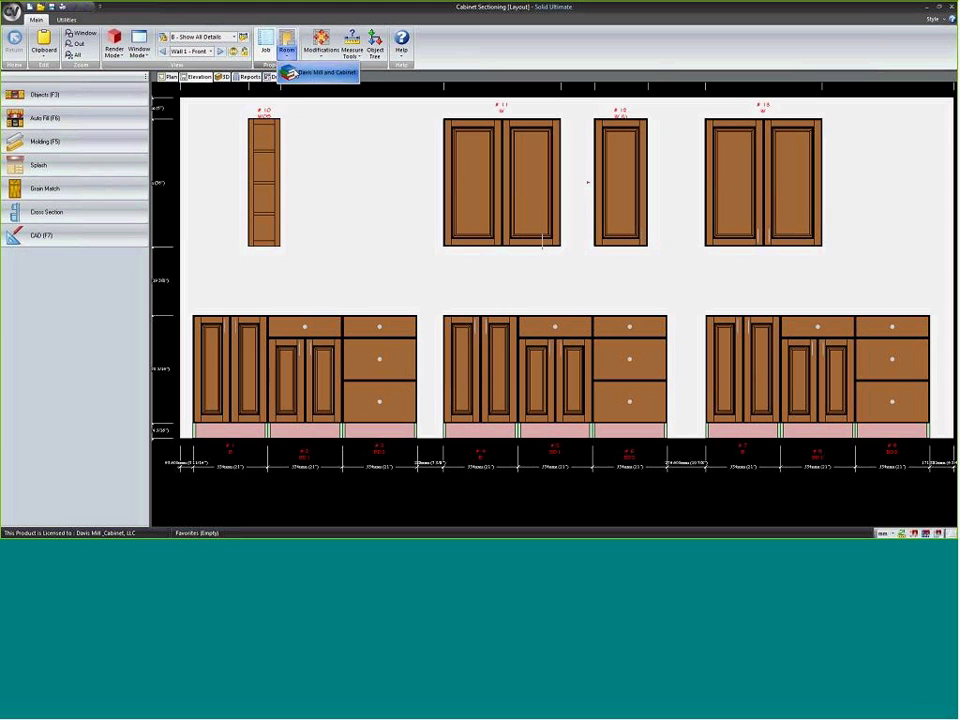
- Set the room's Drawer Front style to Bainbridge-RP DF and finish
click(328, 76)
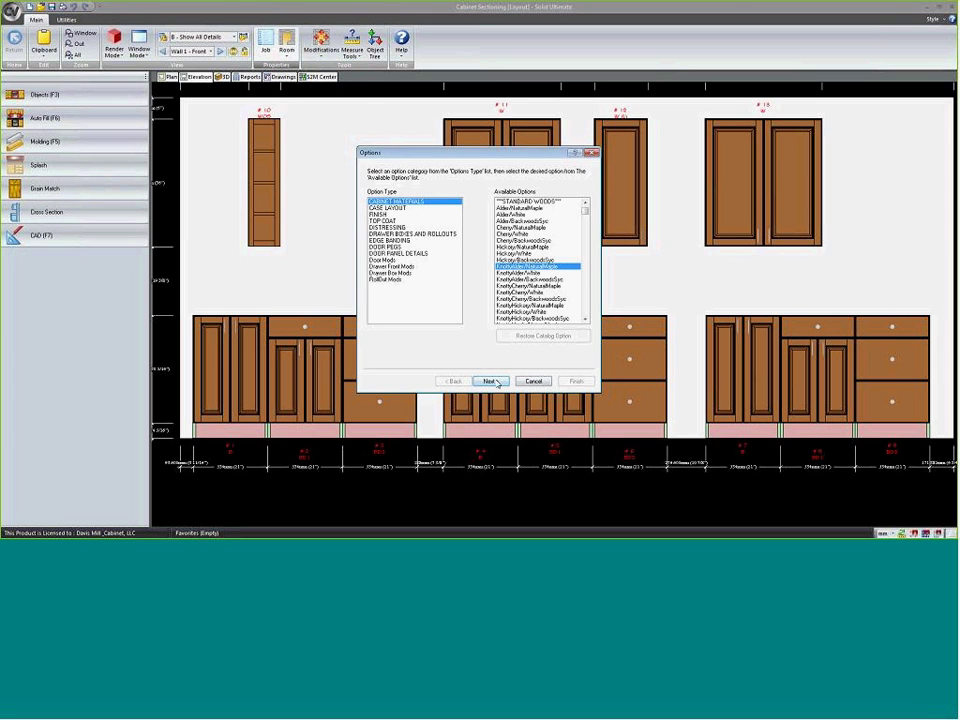
click(490, 381)
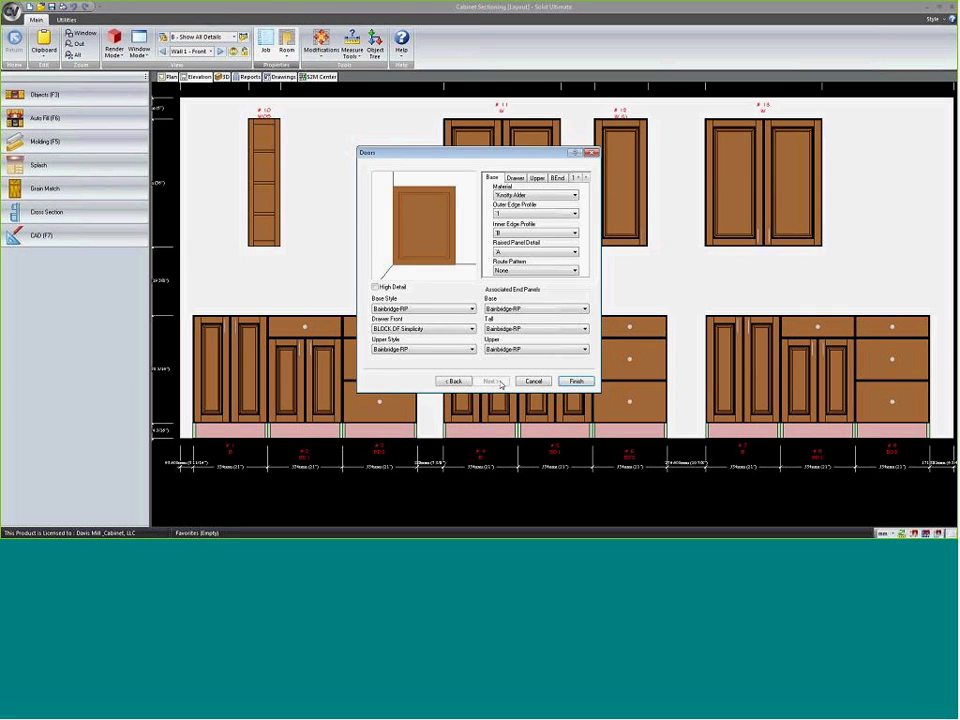
click(410, 330)
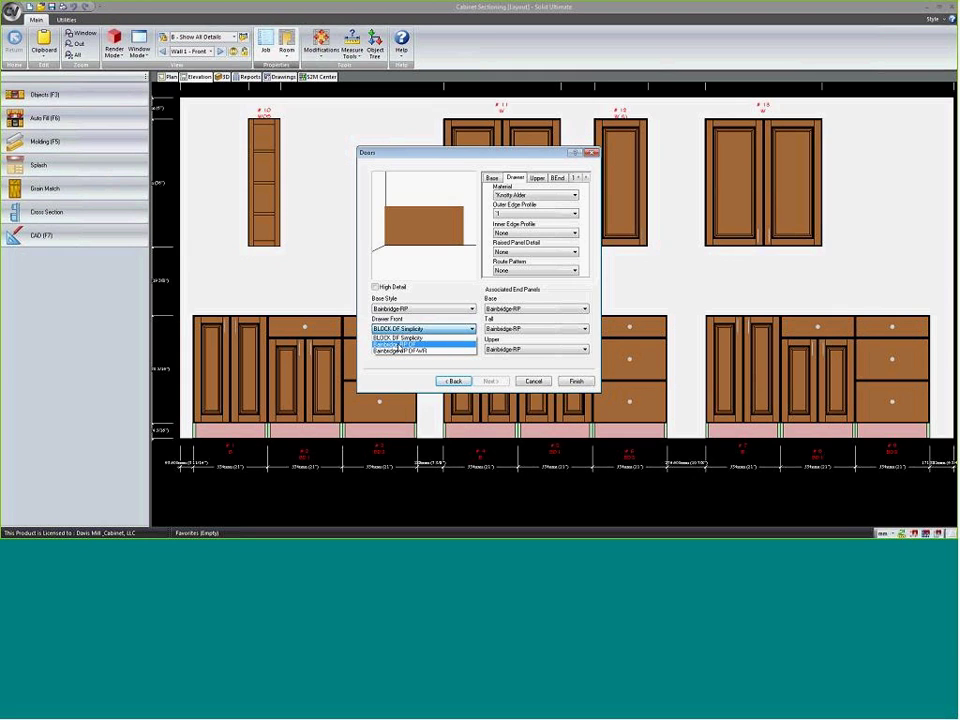
click(405, 344)
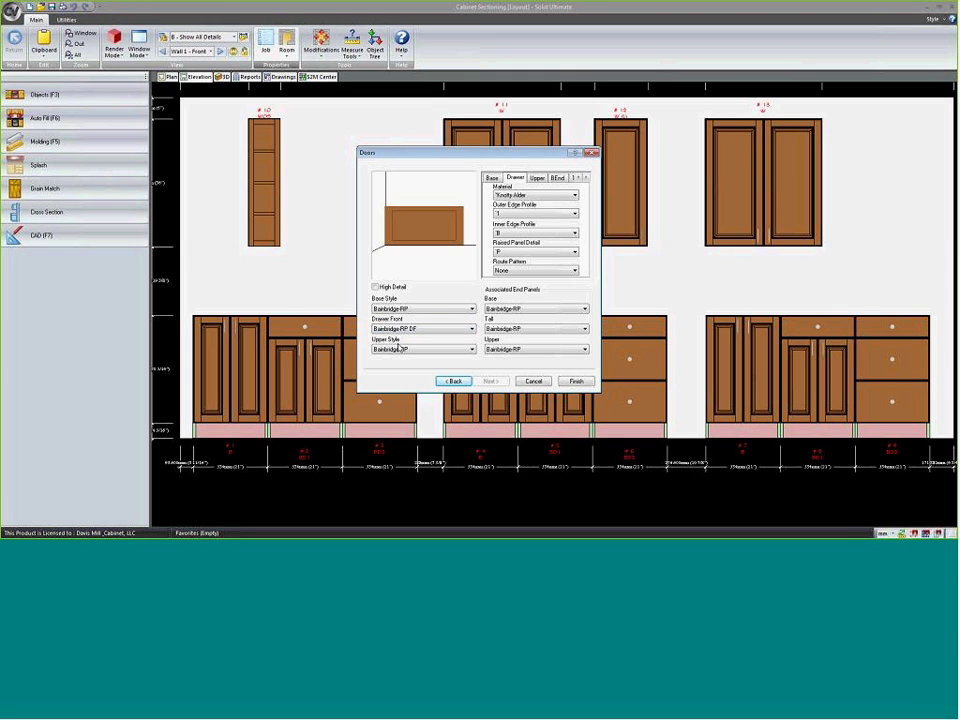
click(575, 381)
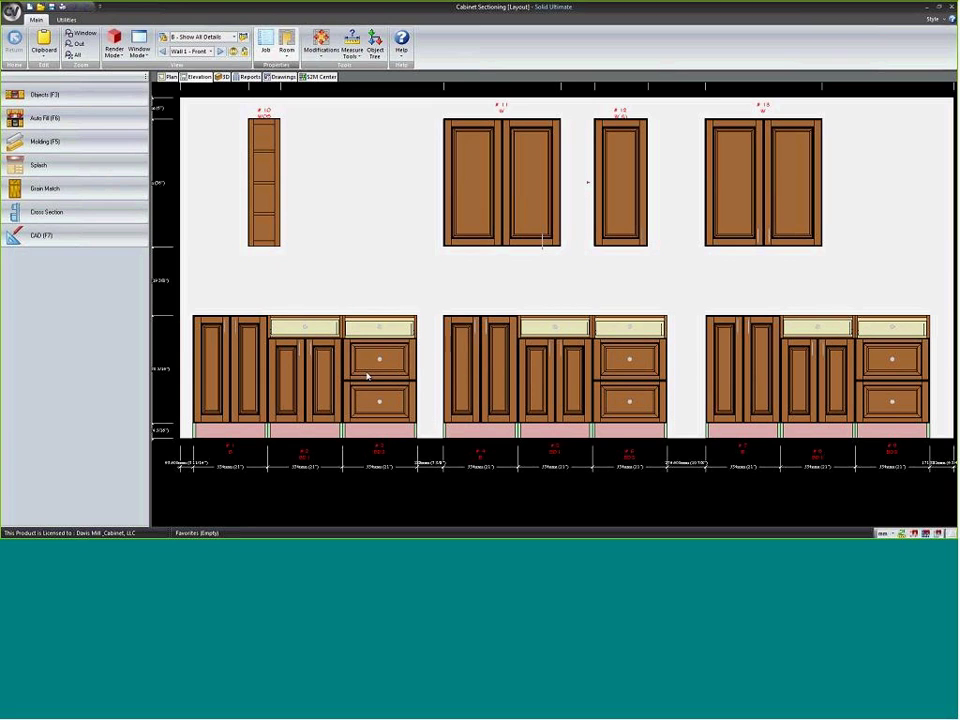
mouse_move(367, 376)
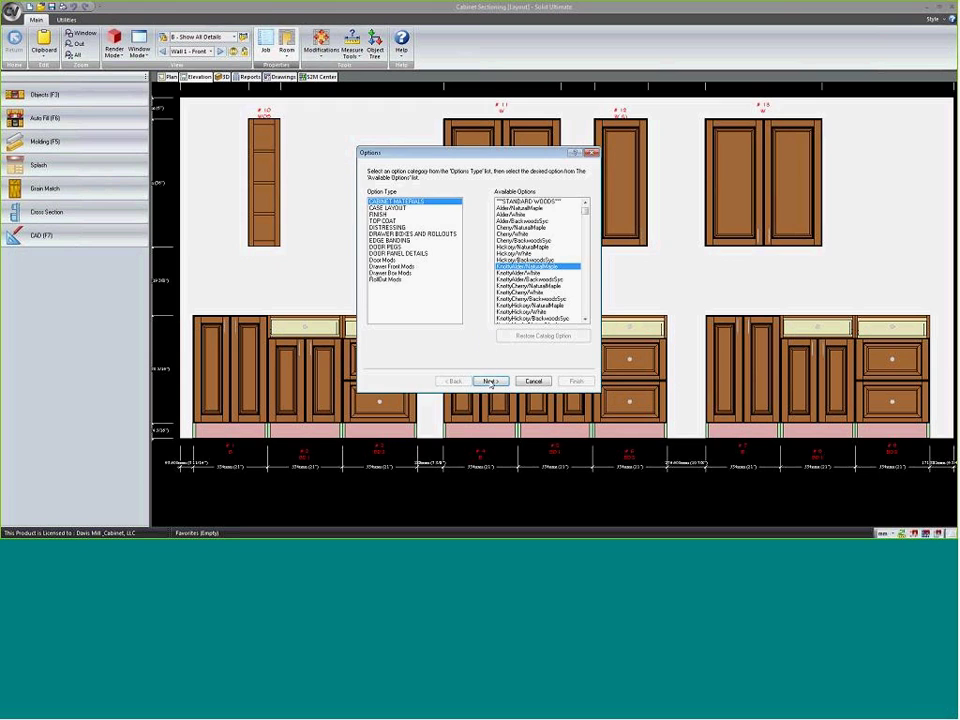
click(489, 380)
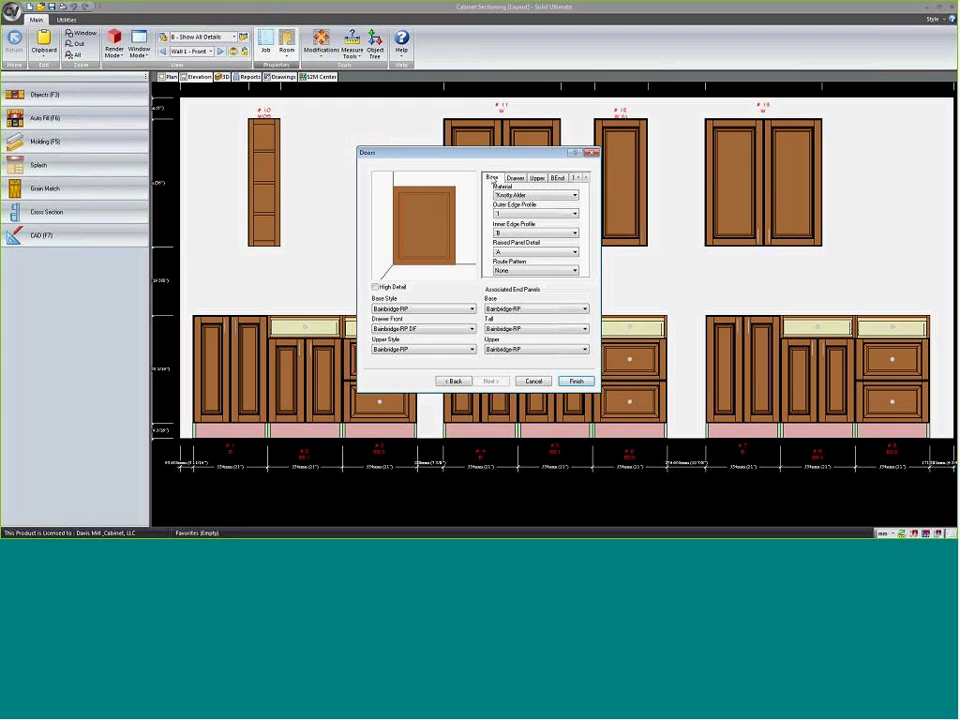
- Set the Drawer tab's Raised Panel Detail to A and finish
click(537, 177)
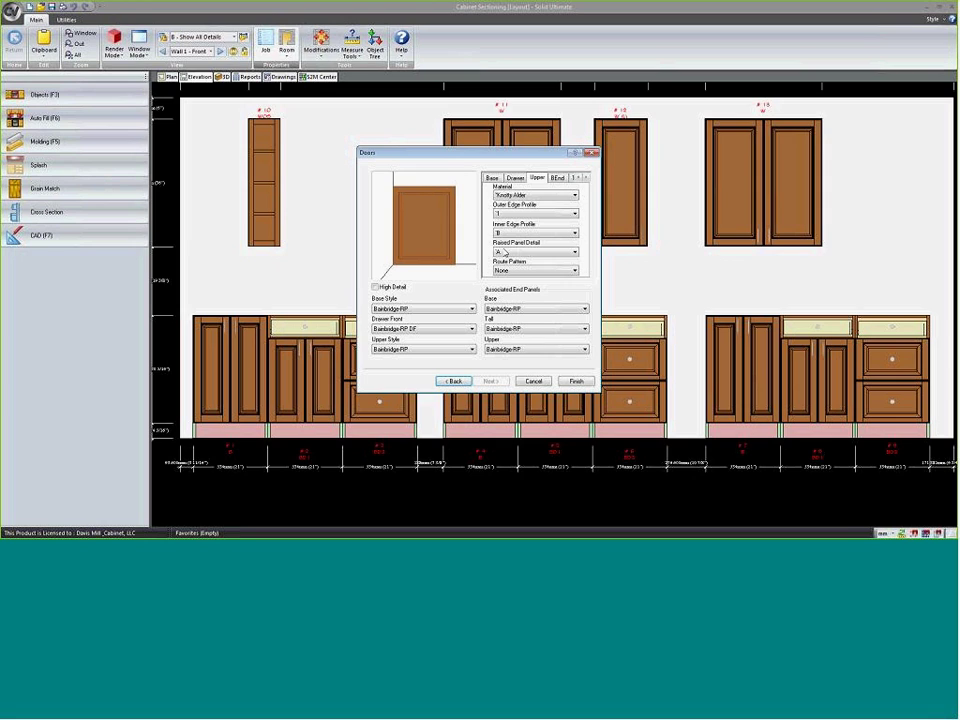
click(516, 178)
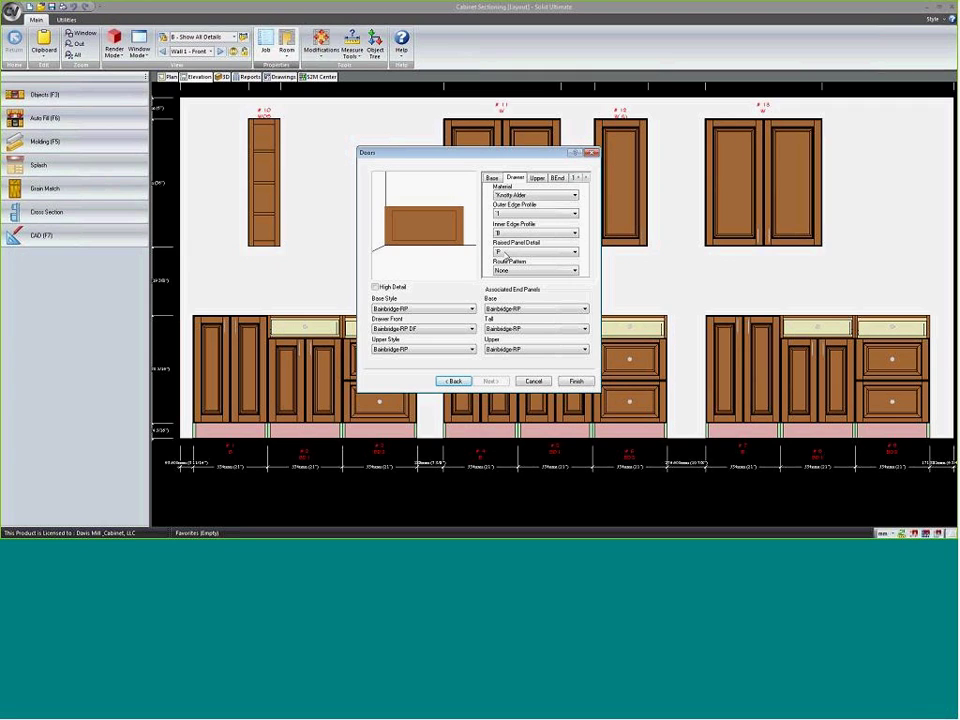
click(505, 254)
click(507, 255)
click(506, 254)
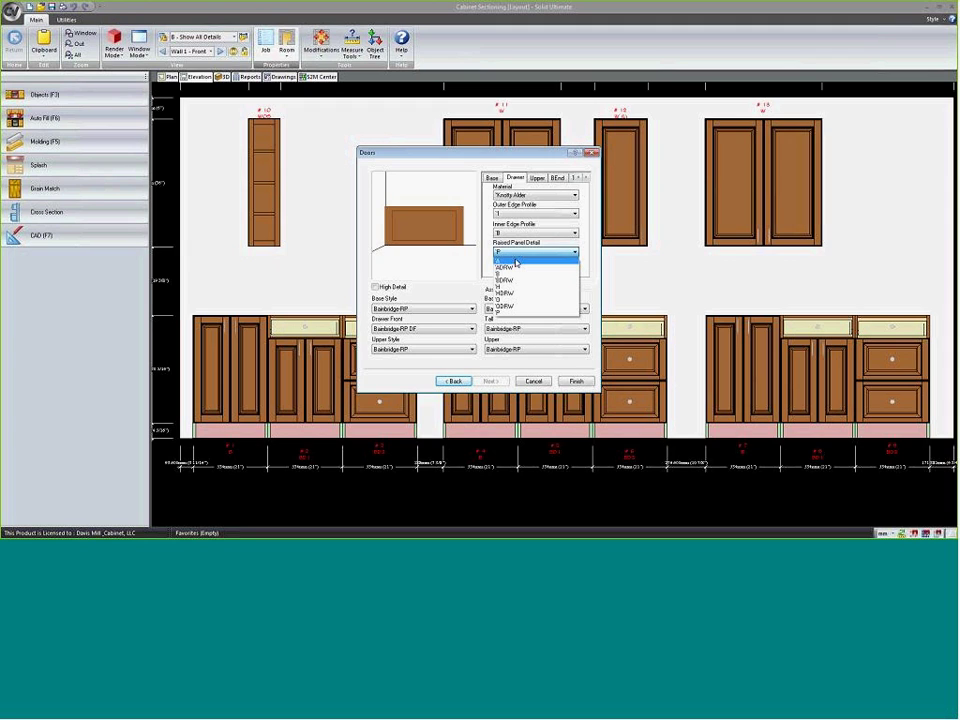
click(516, 262)
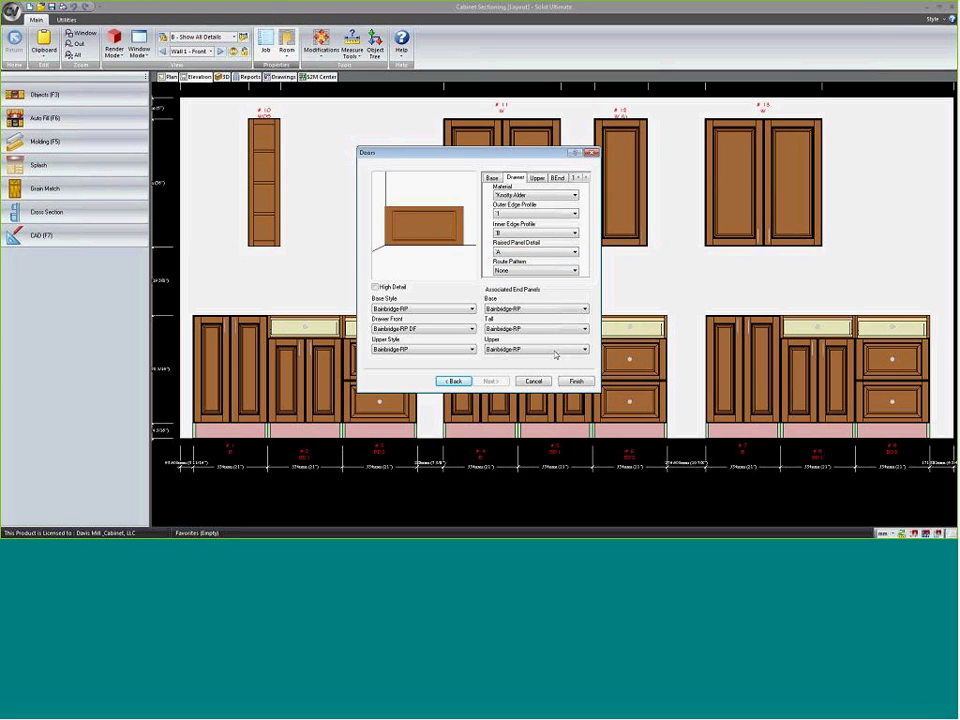
click(577, 381)
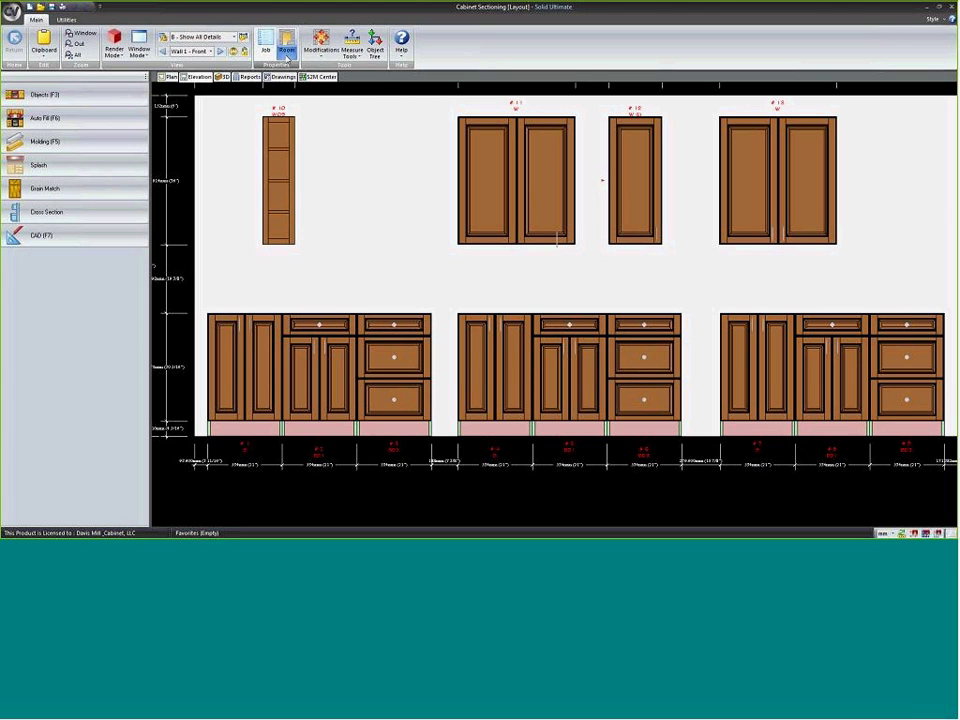
- Reopen the room's Doors options and change the drawer Raised Panel Detail to ADRW
click(287, 55)
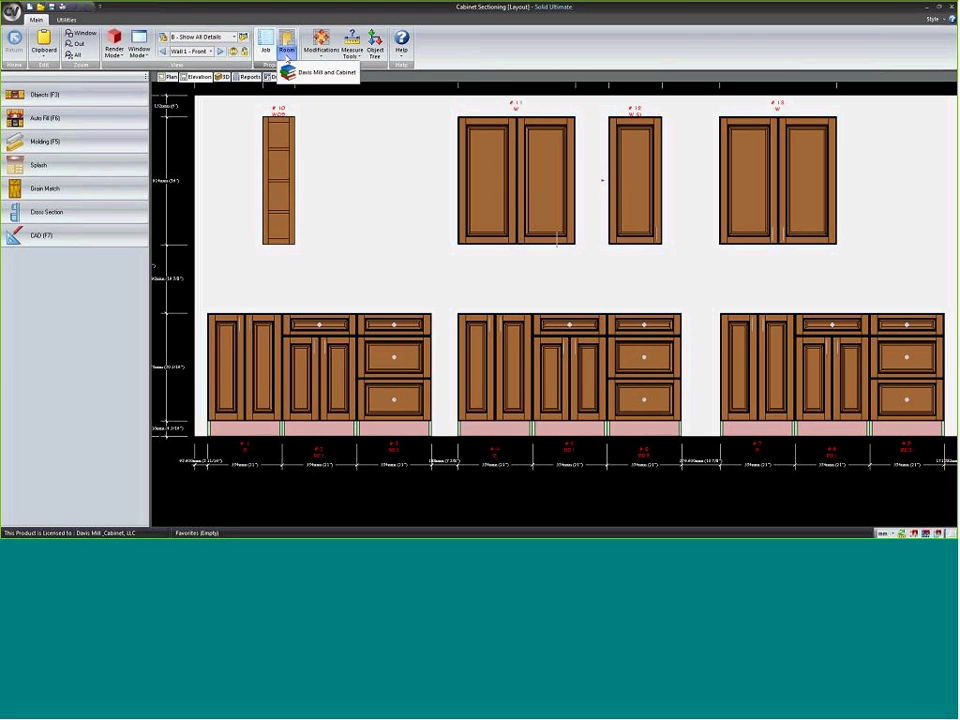
click(305, 72)
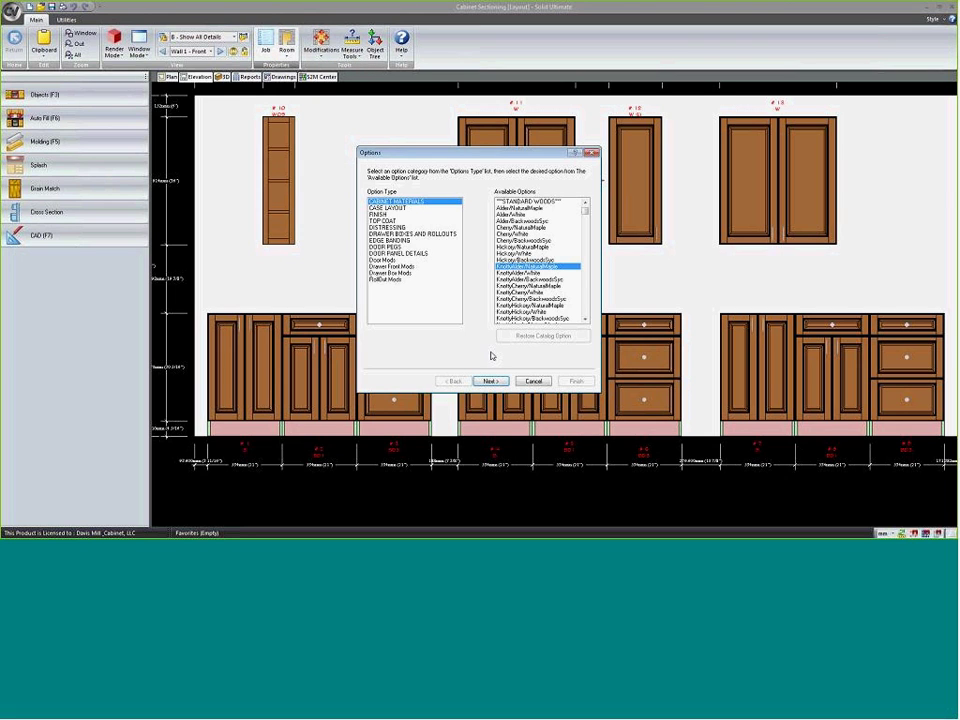
click(496, 383)
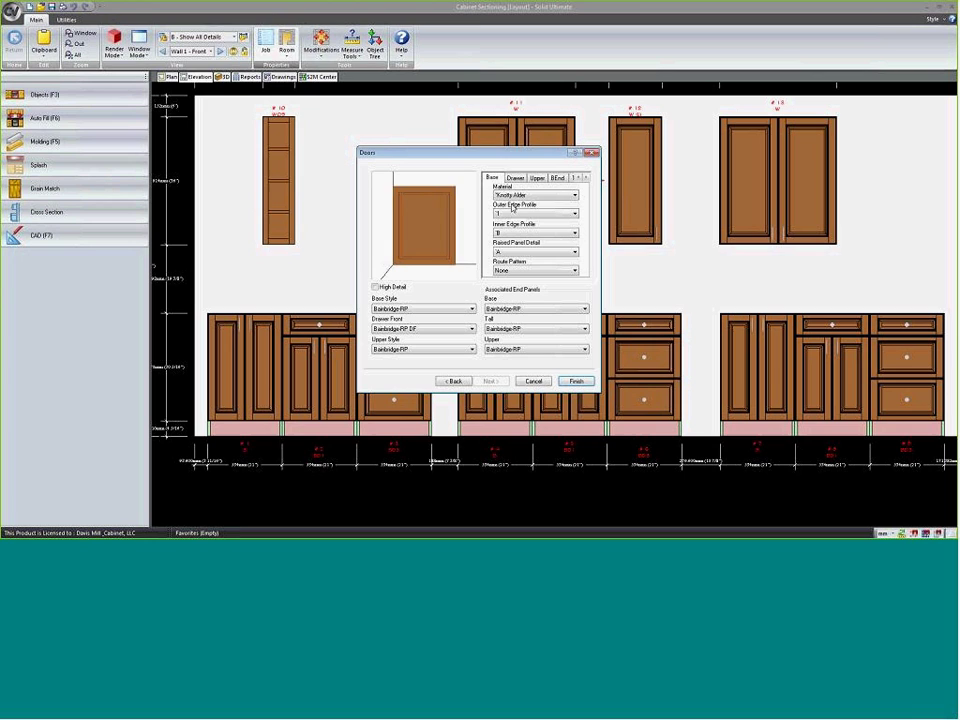
click(514, 177)
click(532, 251)
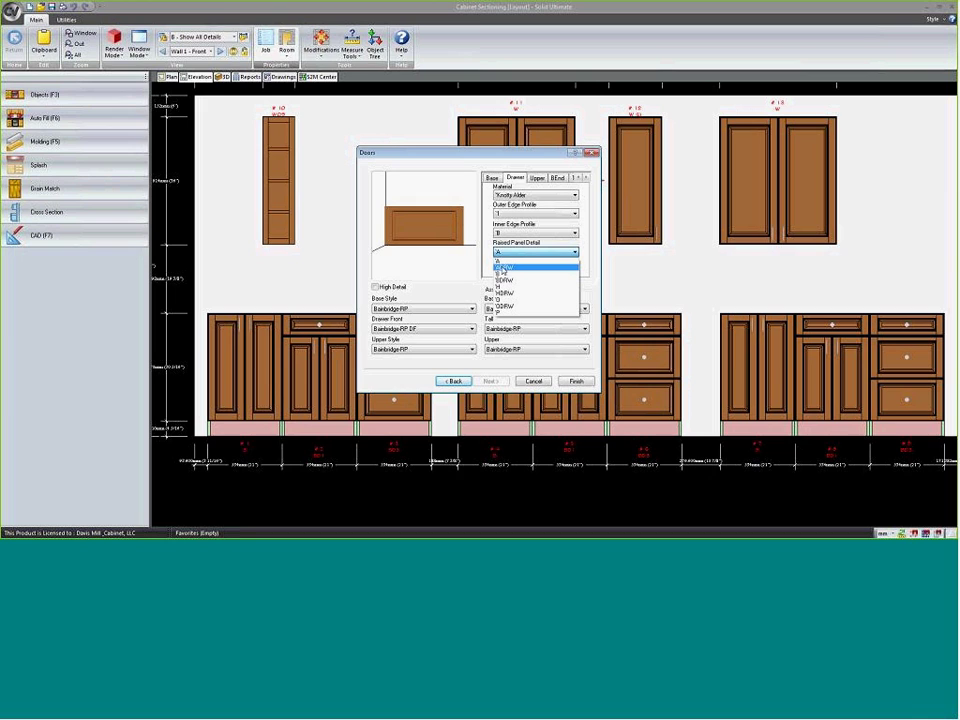
click(503, 267)
click(520, 252)
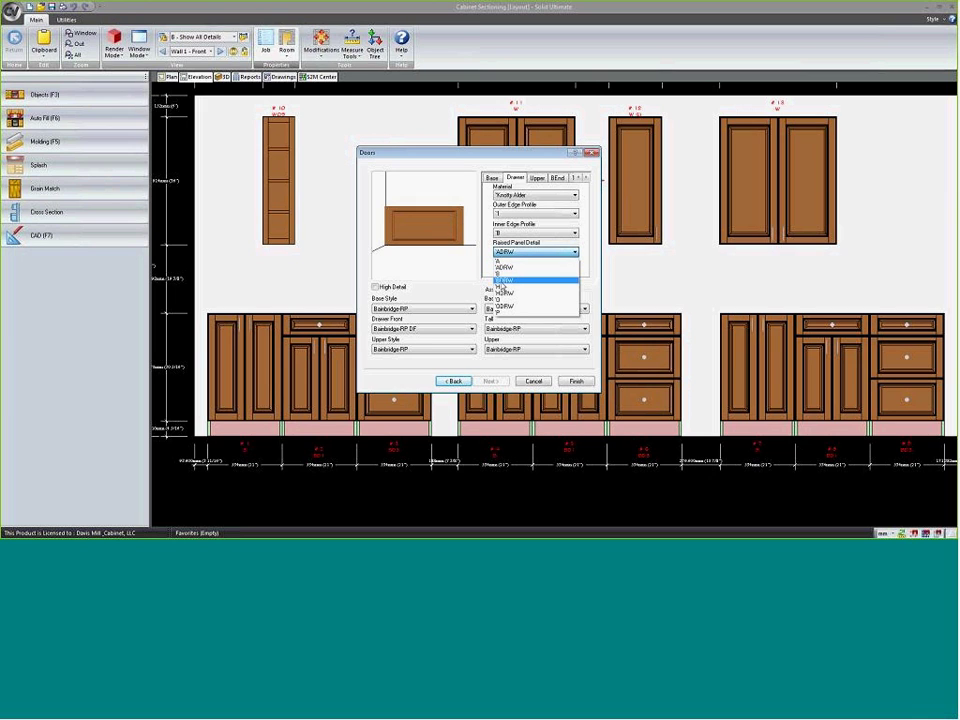
click(506, 268)
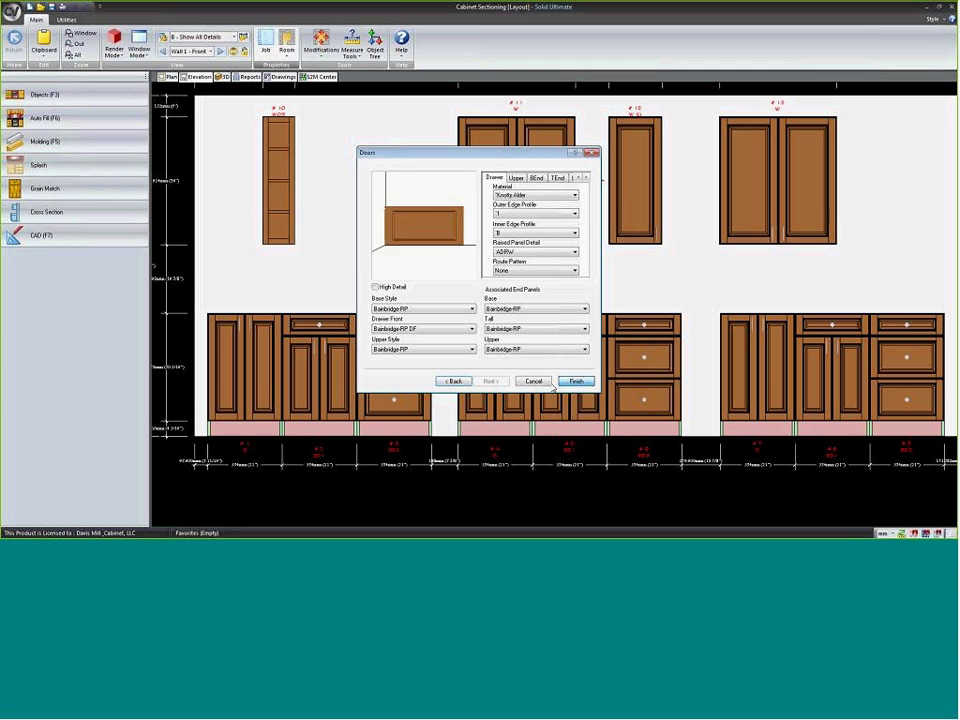
click(560, 383)
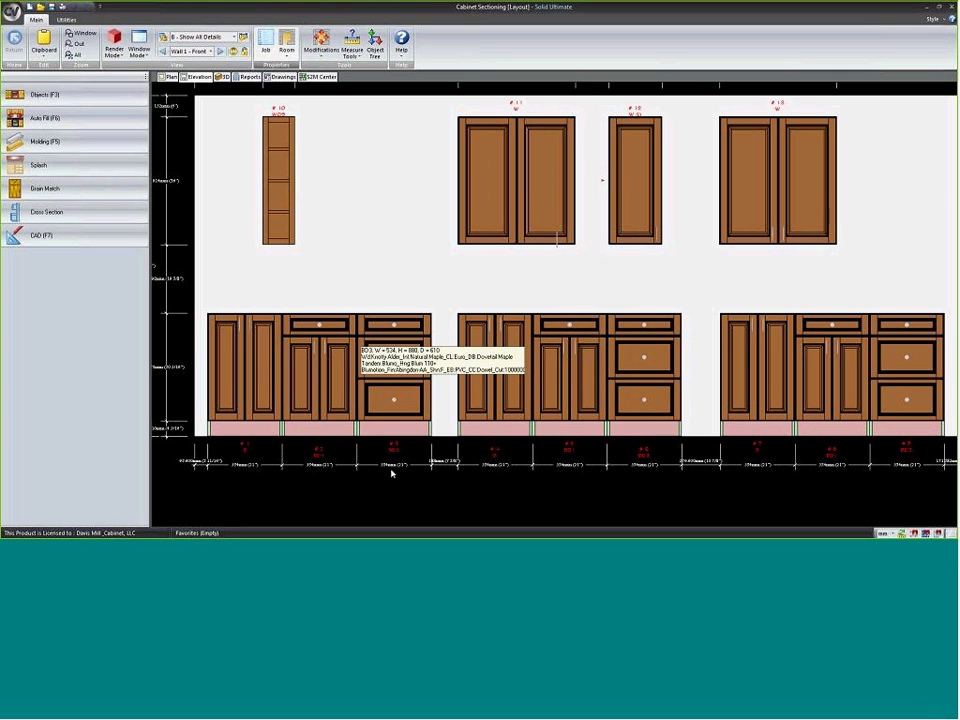
- Open base cabinet #2 in its assembly view and switch to the Plan view
scroll(349, 348, up, 1)
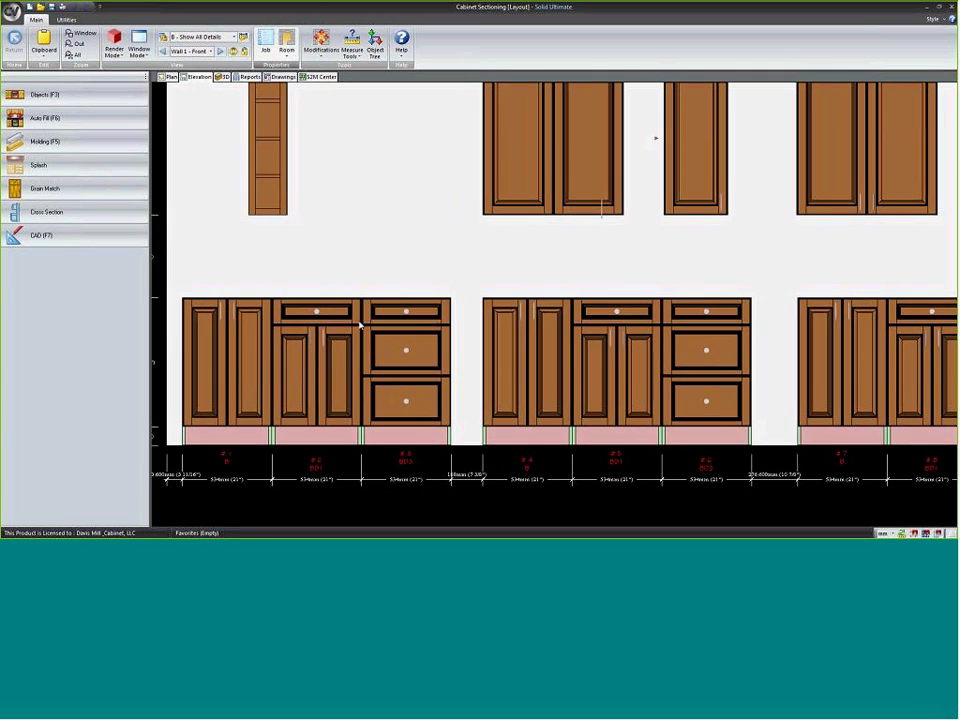
click(299, 328)
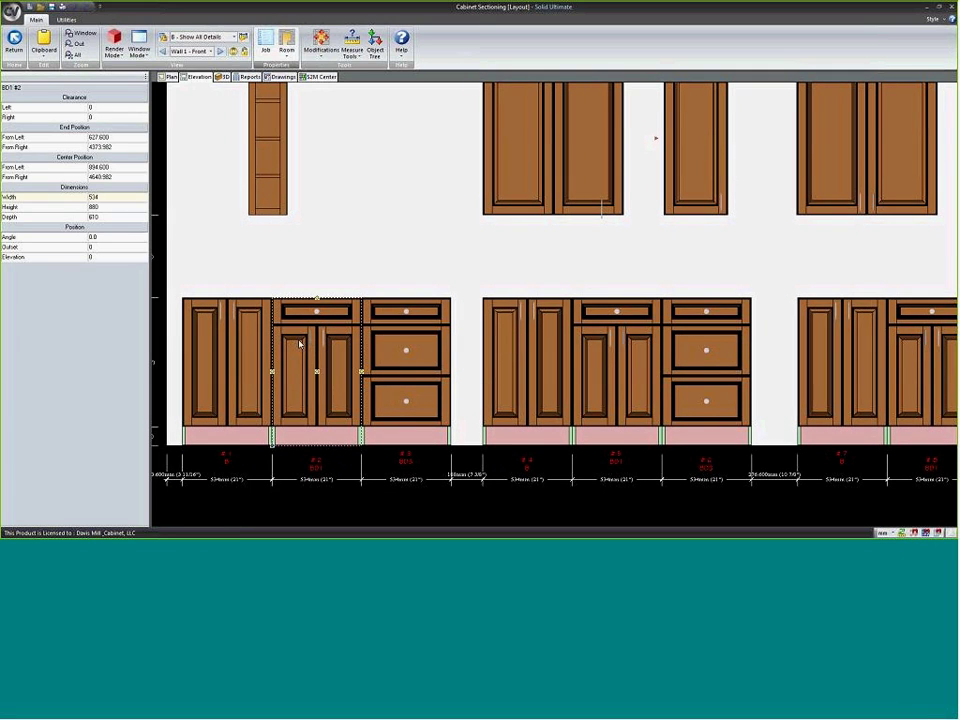
double_click(300, 340)
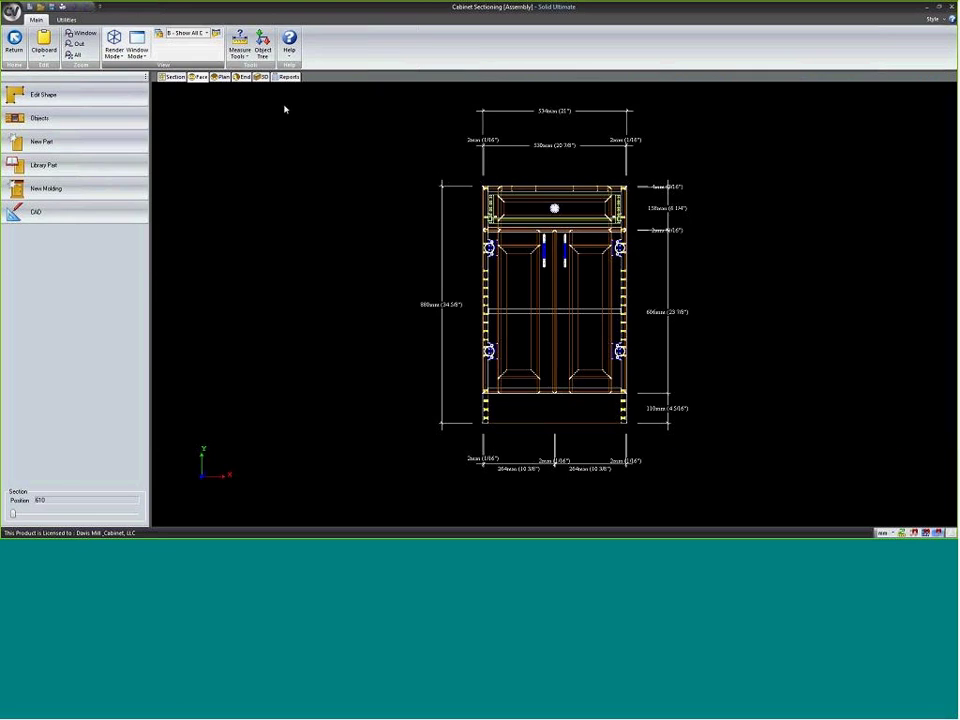
click(221, 78)
- Zoom to the cabinet's front-left corner and show it in Wire Mode
scroll(497, 395, up, 5)
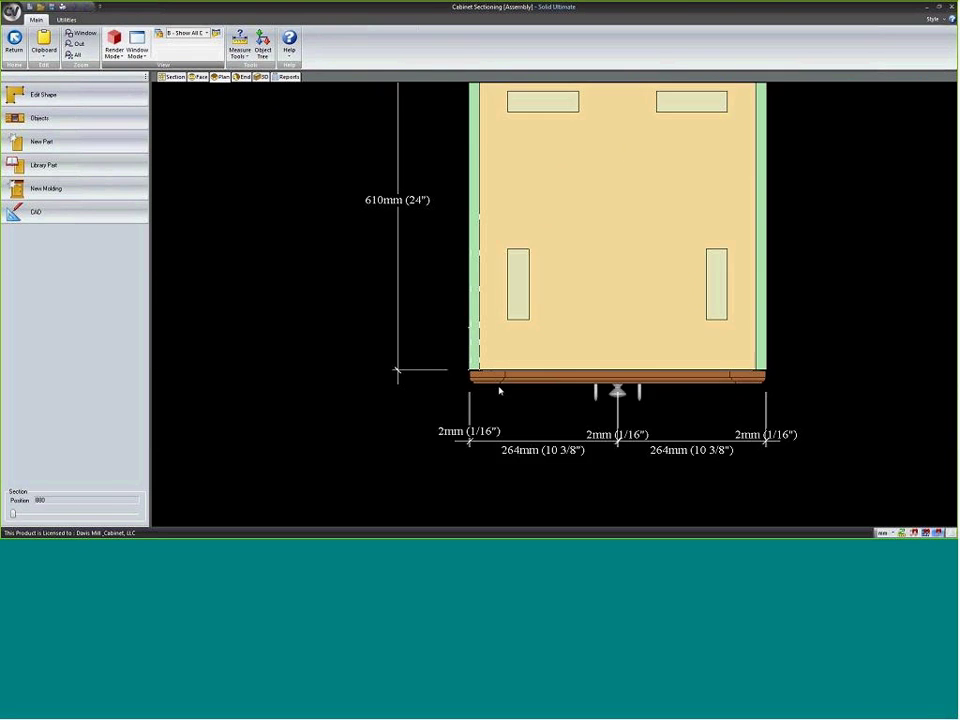
scroll(497, 384, up, 5)
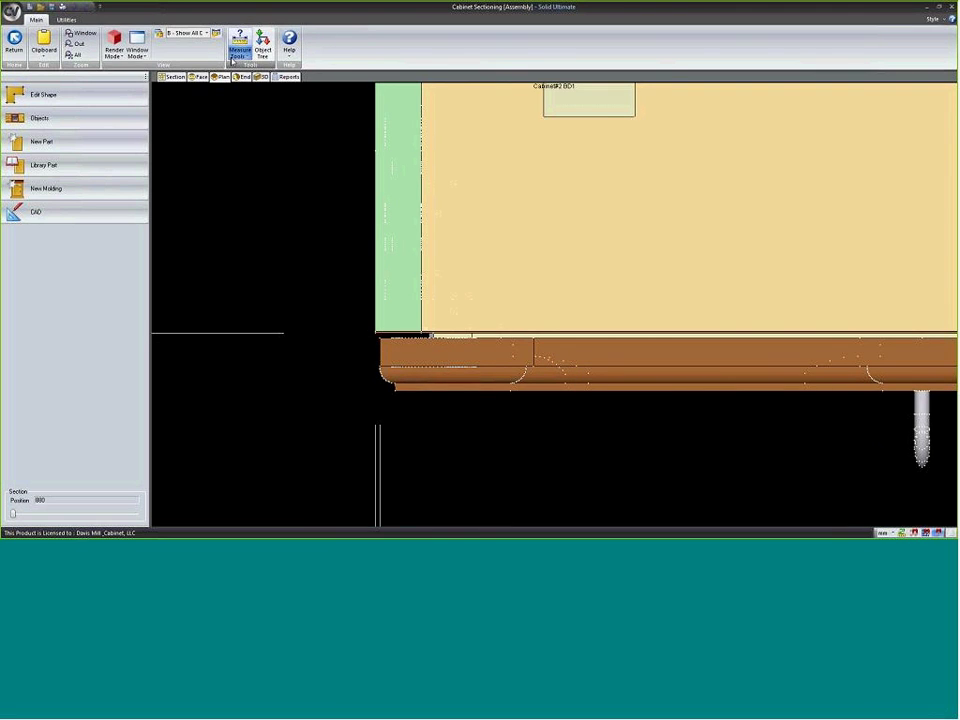
click(115, 50)
click(130, 71)
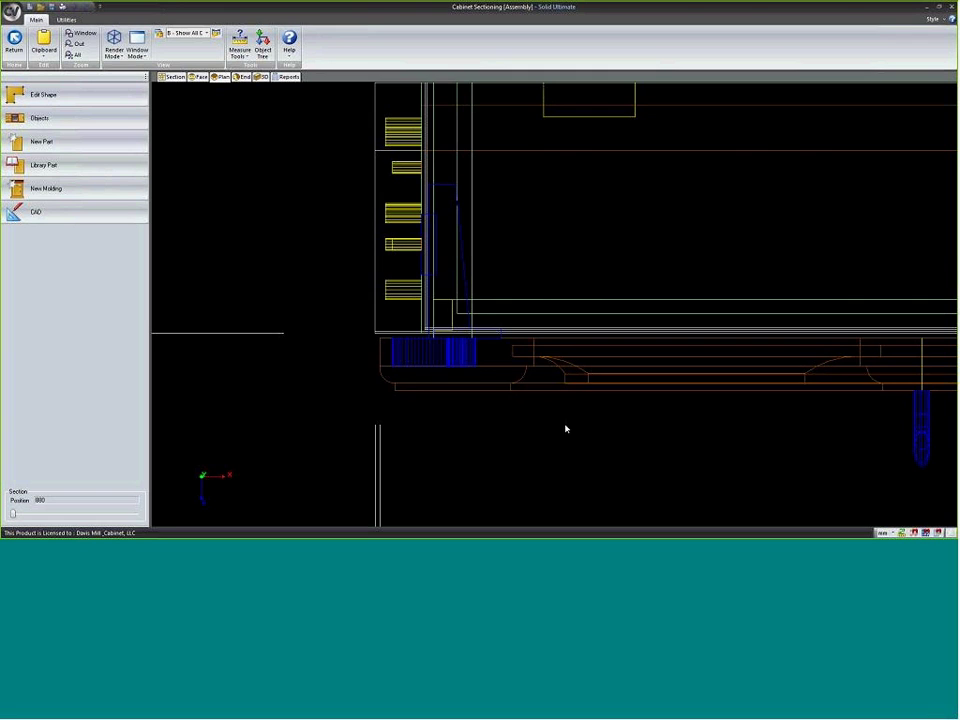
scroll(566, 429, up, 2)
scroll(581, 377, up, 1)
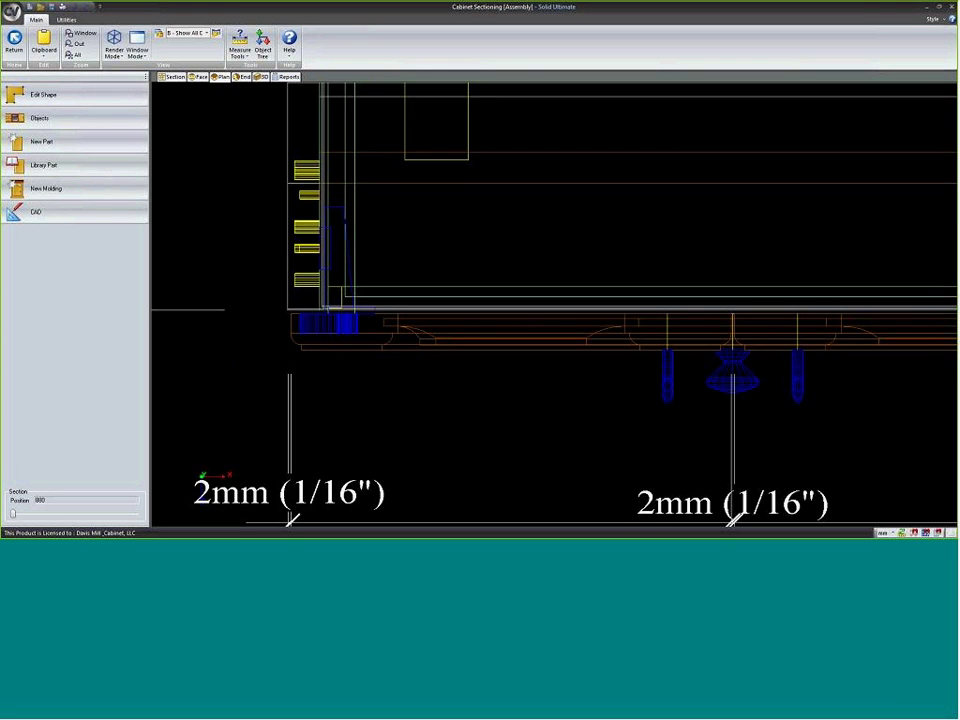
- Show cabinet #2 in 3D Fill Mode, orbit to a three-quarter view, then Return
click(264, 76)
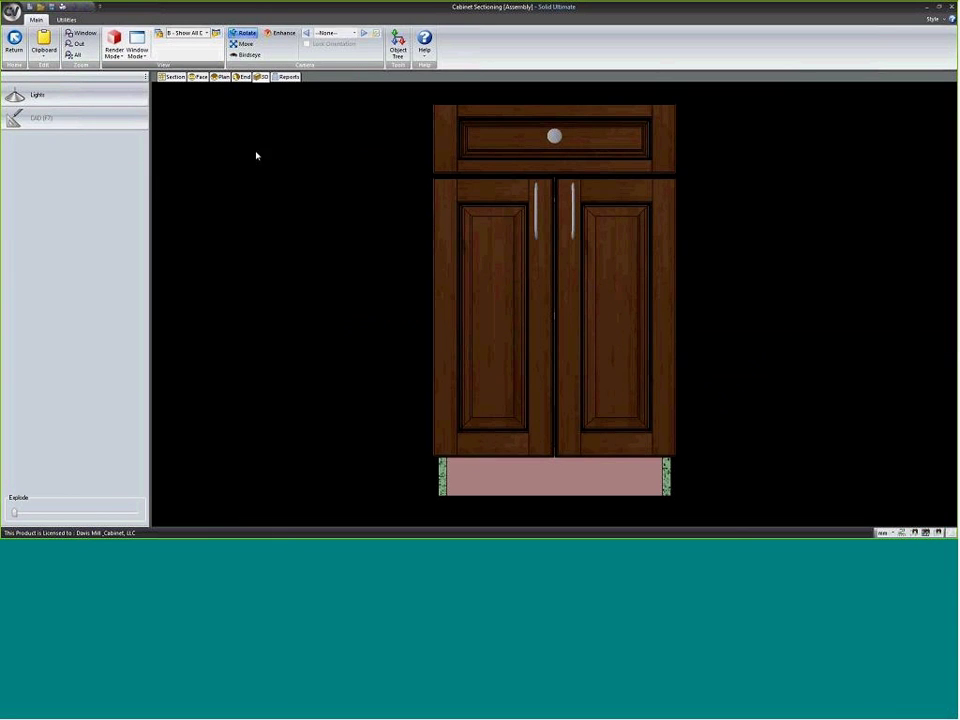
click(116, 52)
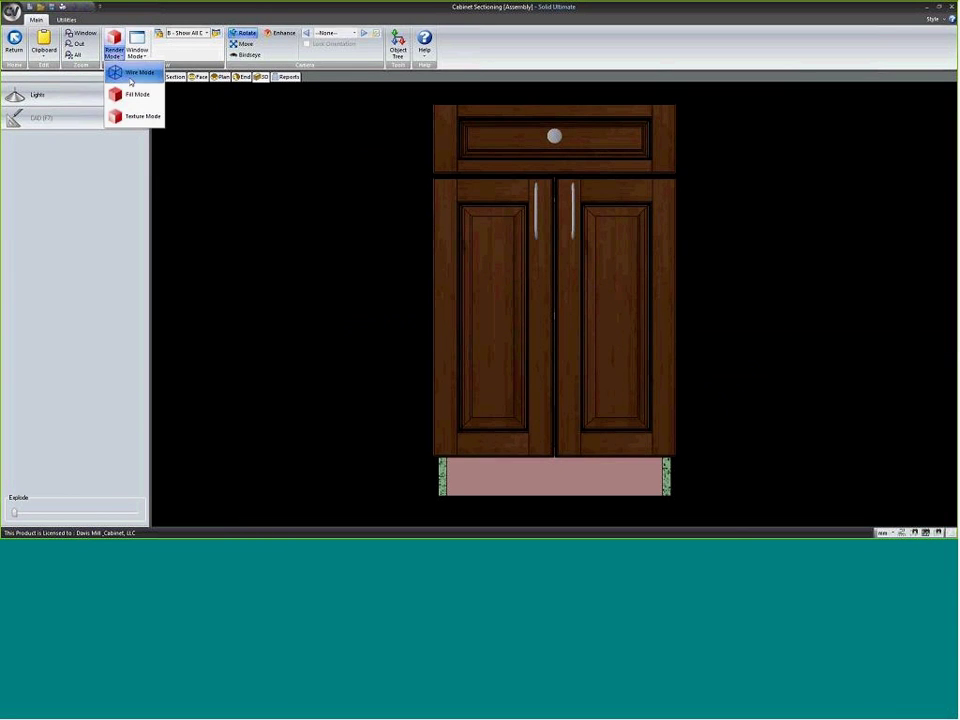
click(135, 94)
drag(270, 165, 274, 195)
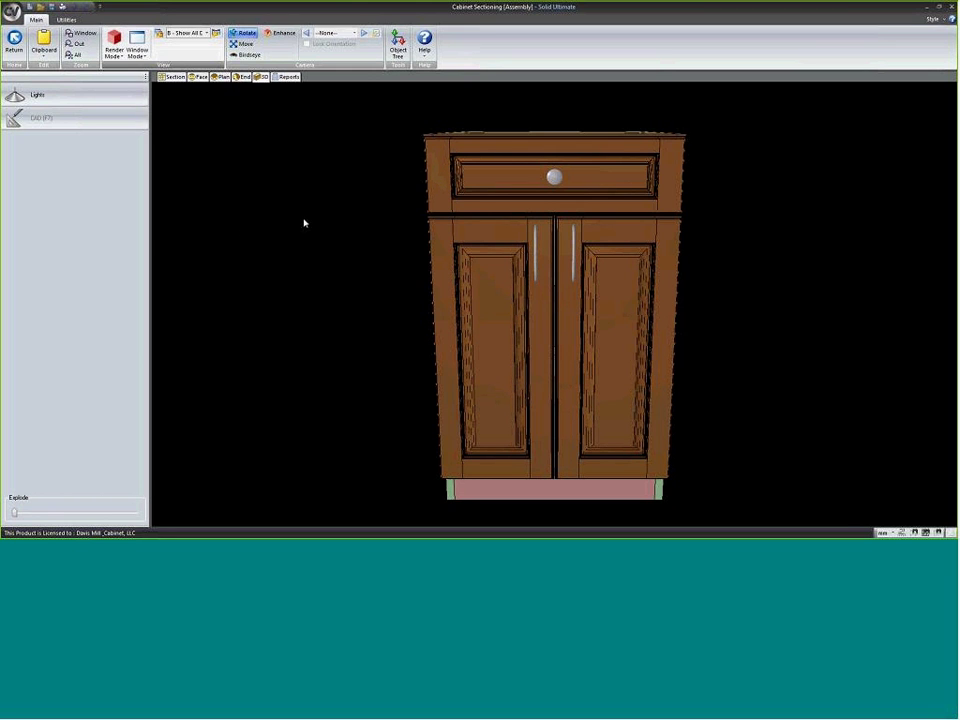
mouse_move(371, 246)
mouse_down()
mouse_move(426, 272)
mouse_move(520, 270)
mouse_up()
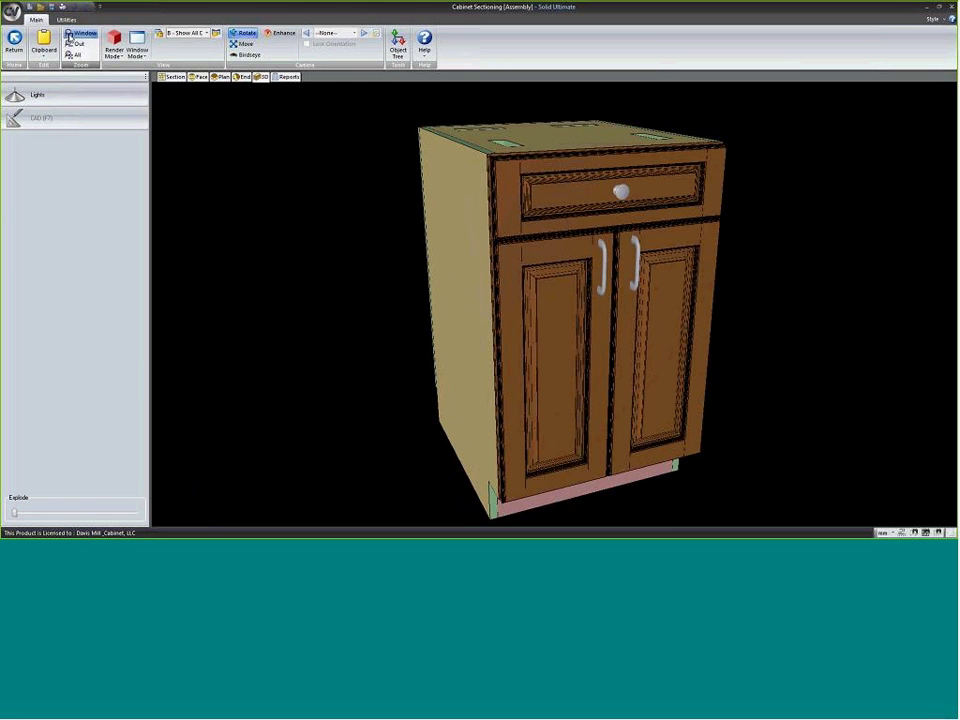
click(15, 40)
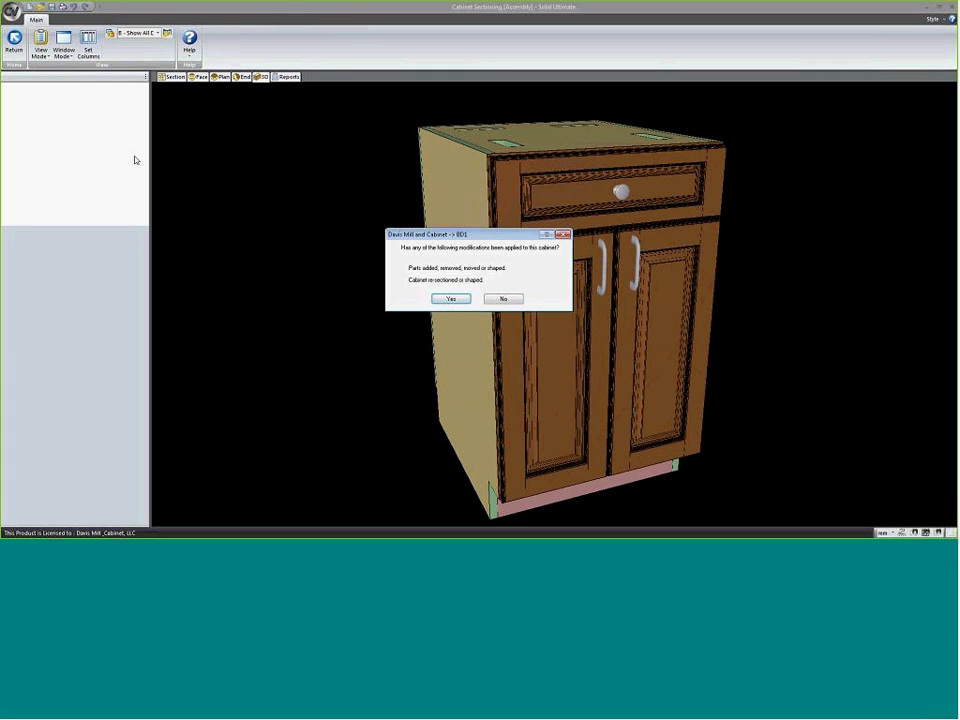
- Dismiss the modifications prompt, then reopen cabinet #2, rotate it and leave the assembly
key(Return)
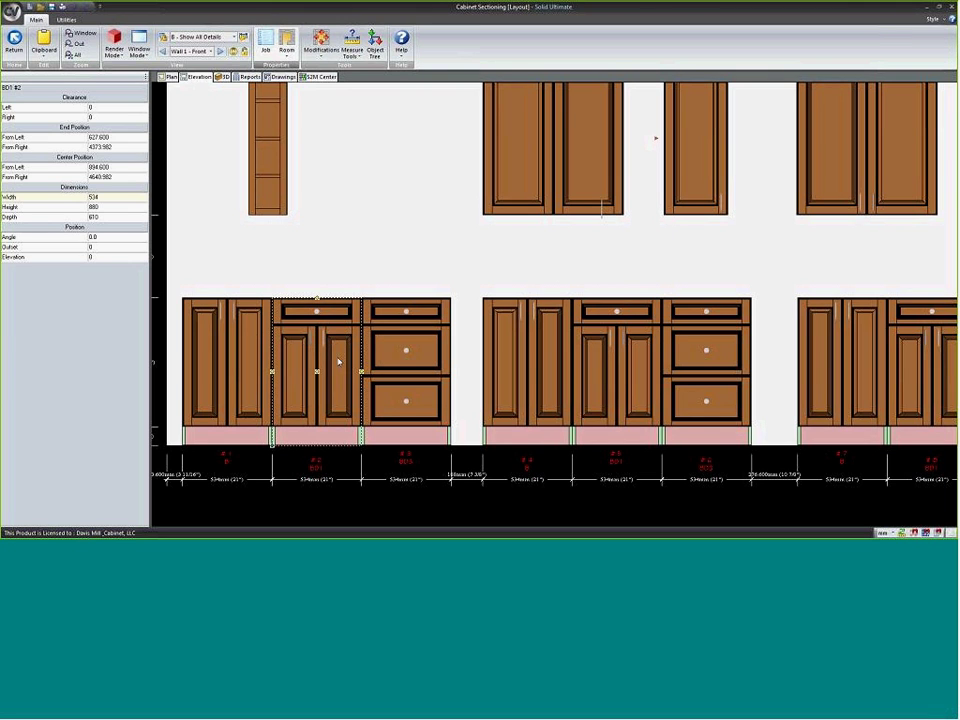
double_click(338, 362)
drag(625, 298, 418, 295)
key(Escape)
- Reopen cabinet #2, Return answering No to modifications, and deselect it
double_click(341, 349)
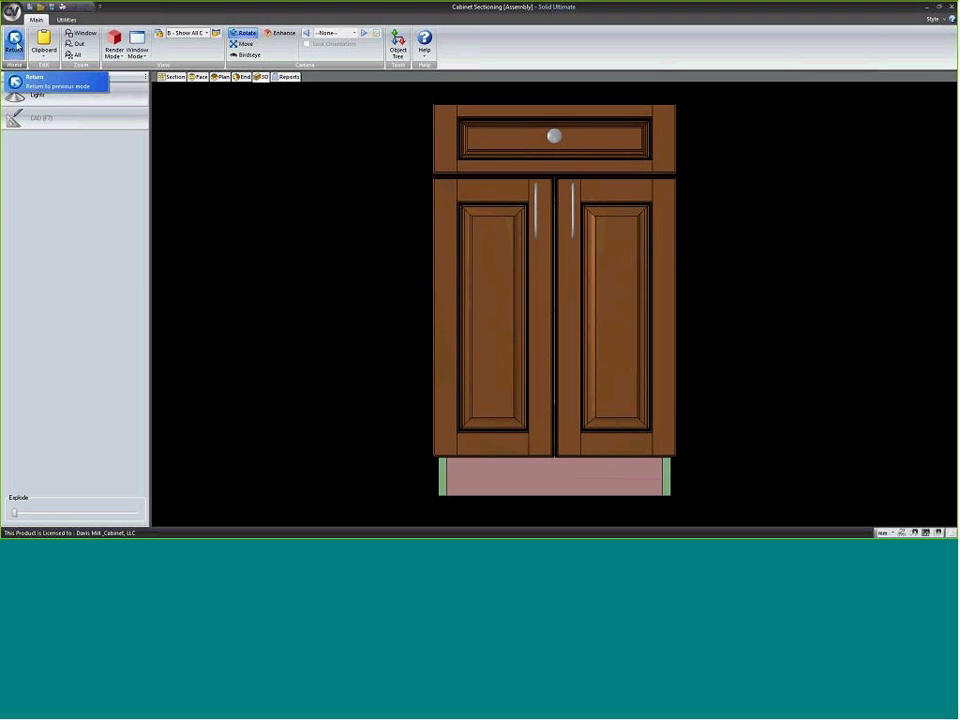
click(15, 42)
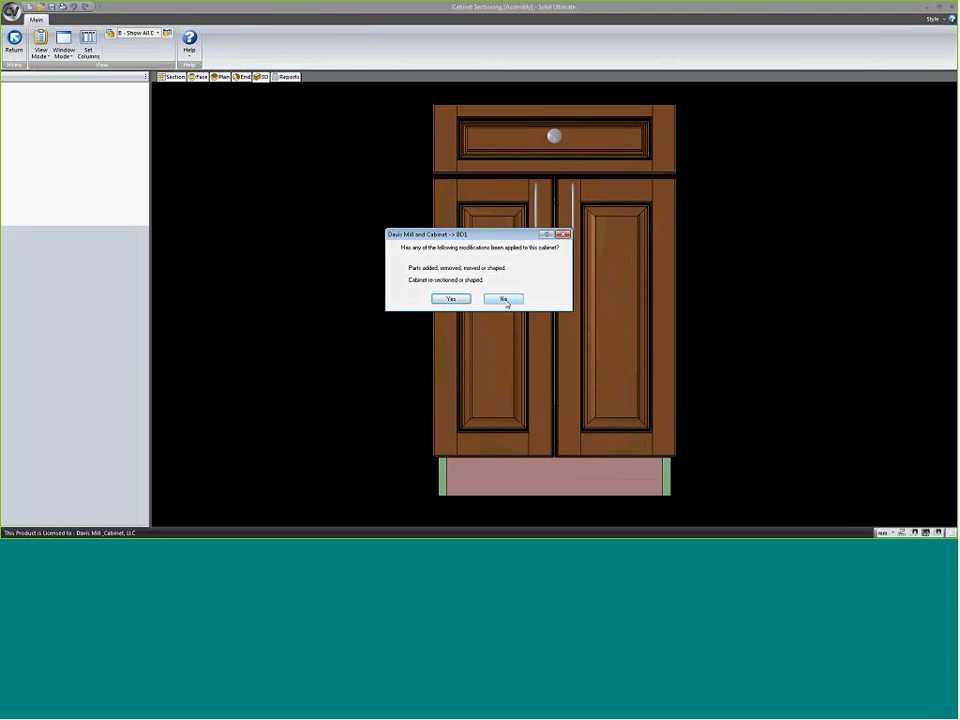
click(505, 300)
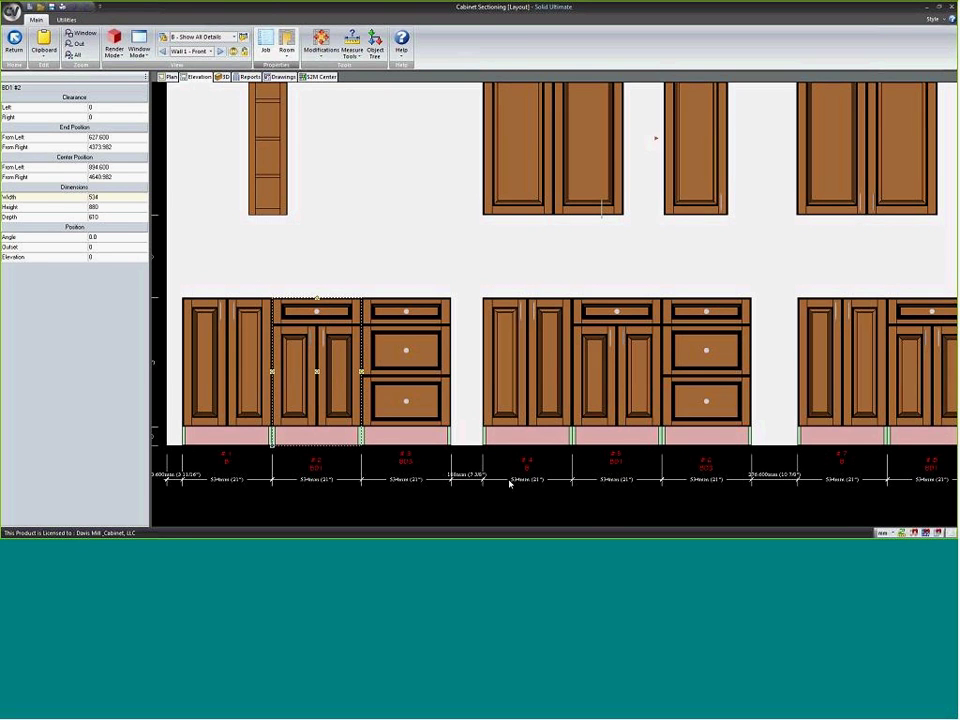
click(366, 200)
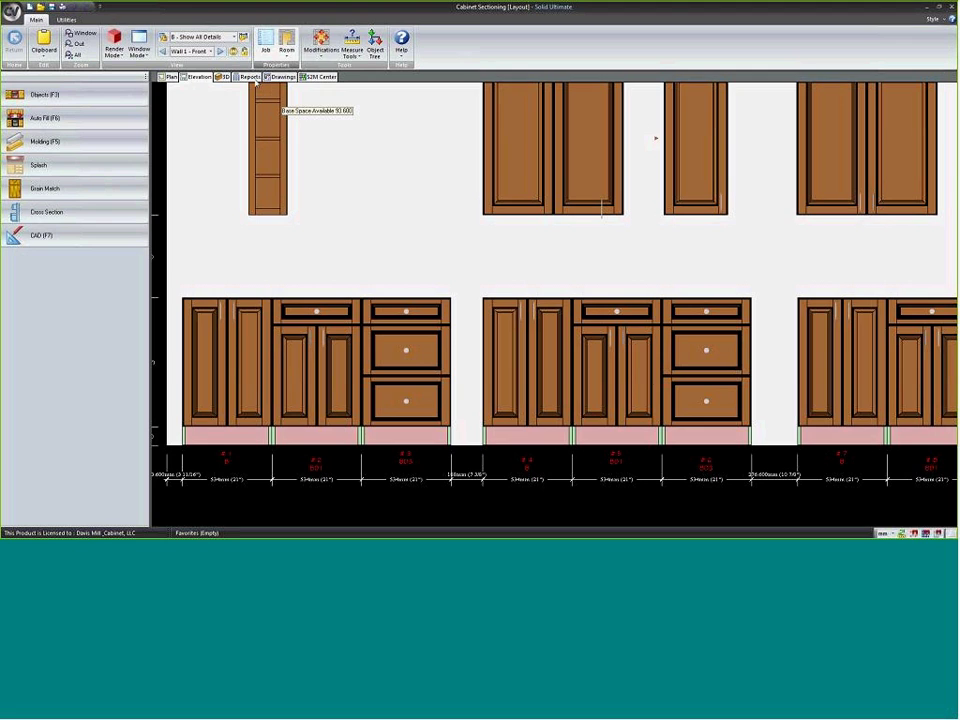
- Show the Reports list of 13 cabinets and select its first row, part B
click(250, 78)
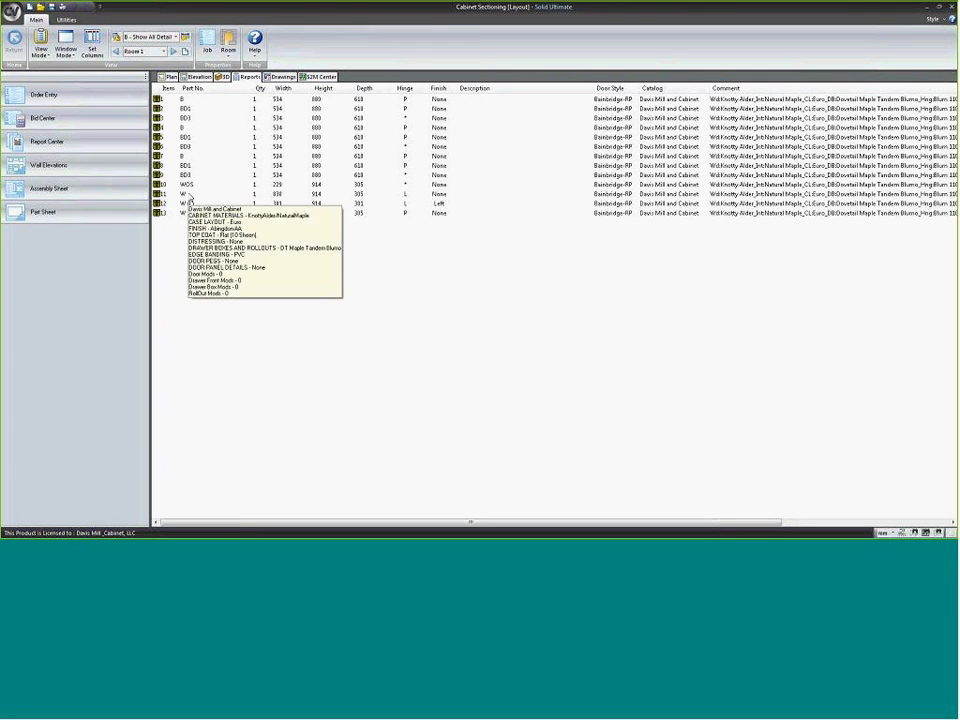
click(182, 101)
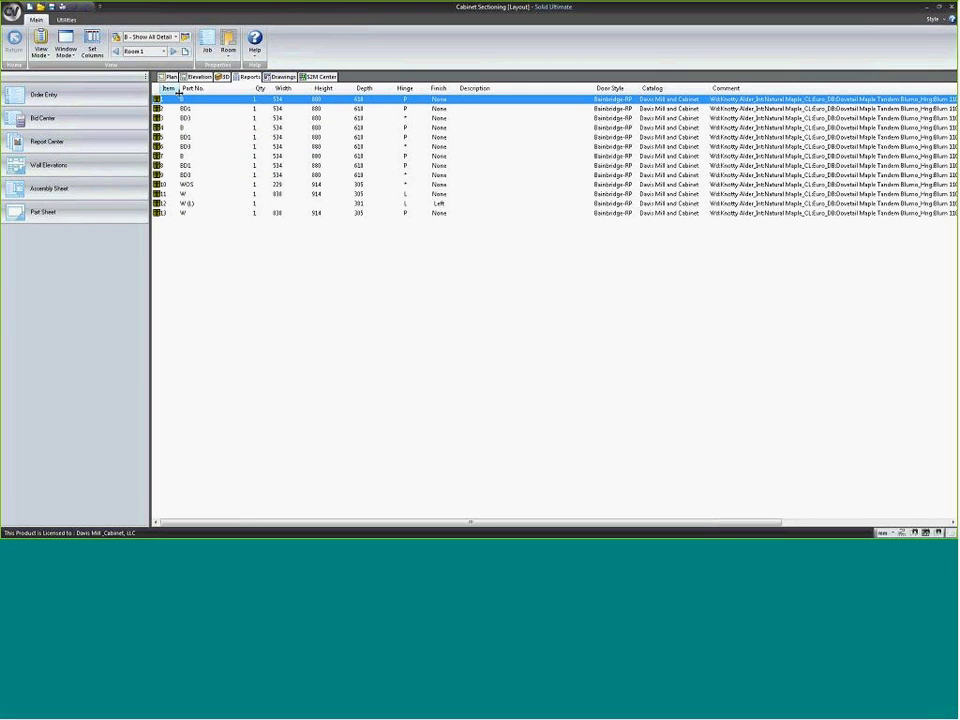
mouse_move(182, 101)
mouse_move(209, 138)
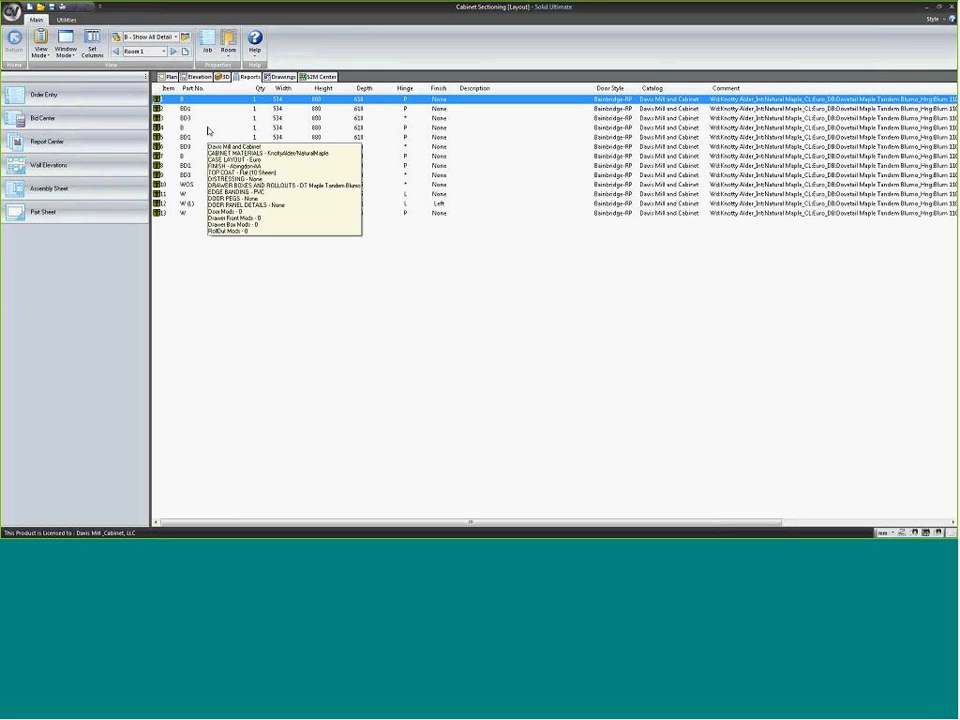
- Return to the Elevation, zoom in on base cabinets #1 to #5, and select cabinet #2
click(199, 77)
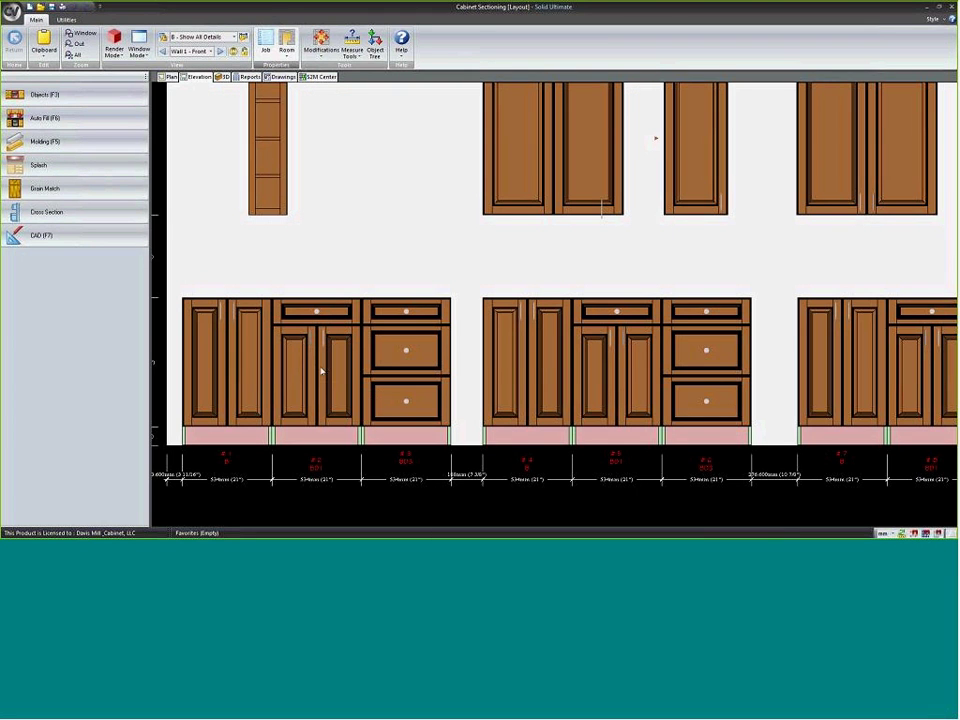
mouse_move(394, 326)
scroll(645, 450, down, 2)
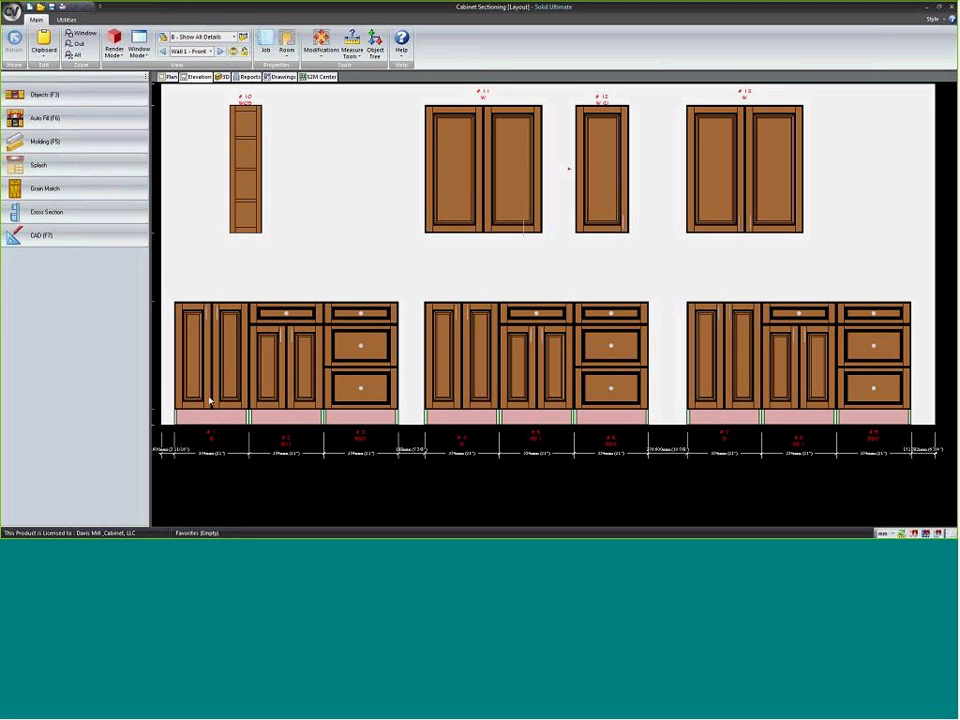
scroll(196, 392, up, 1)
scroll(196, 392, up, 1)
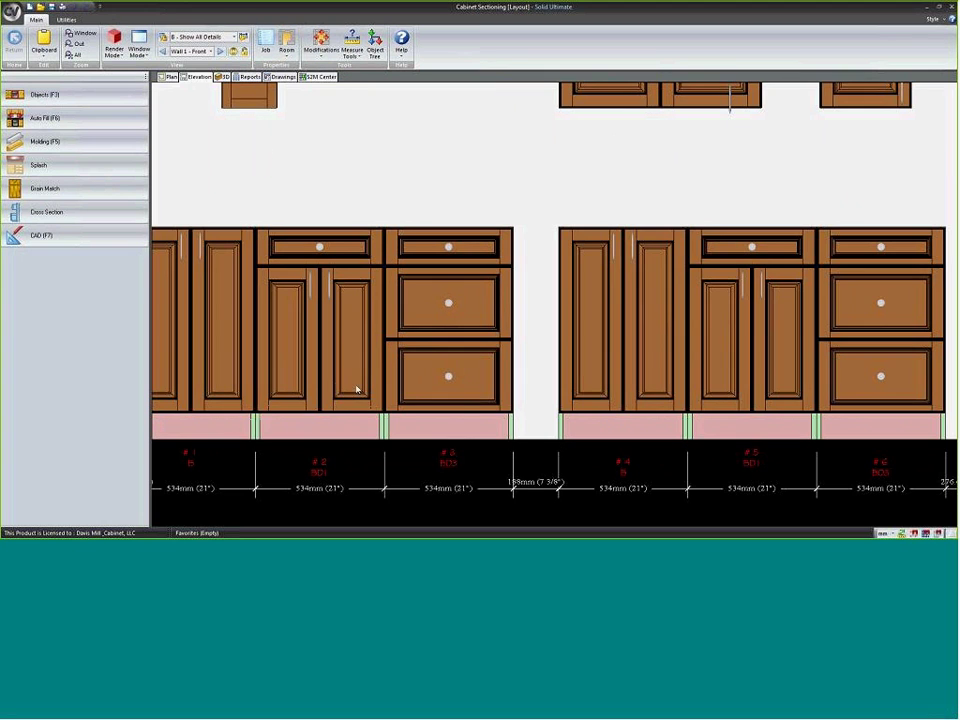
scroll(360, 390, up, 1)
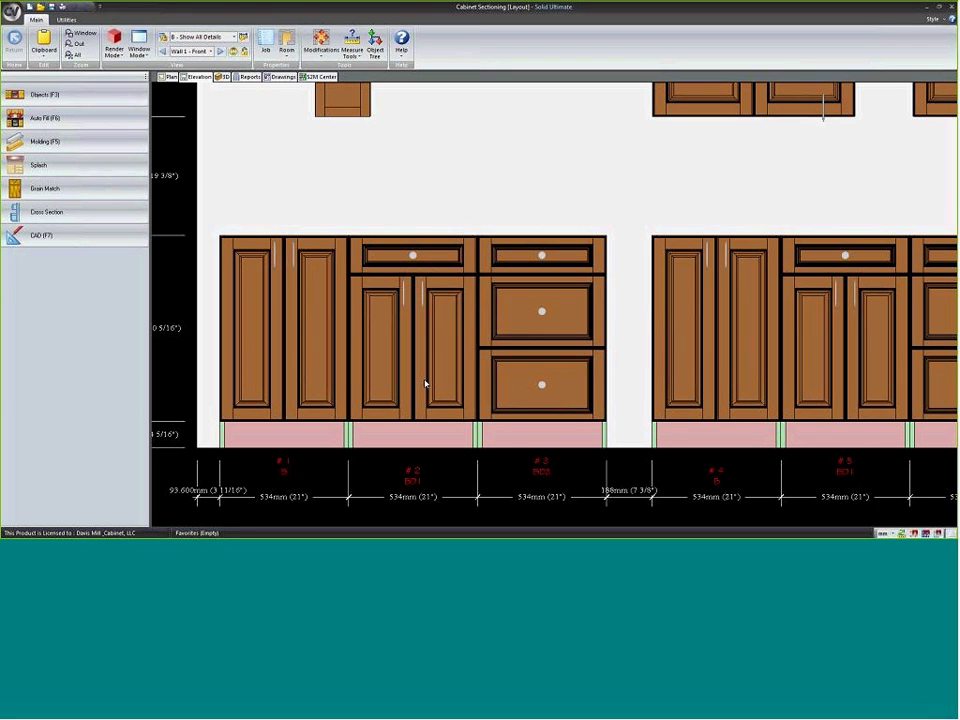
click(435, 267)
- Section cabinet #2 and open the properties of its top drawer
right_click(435, 267)
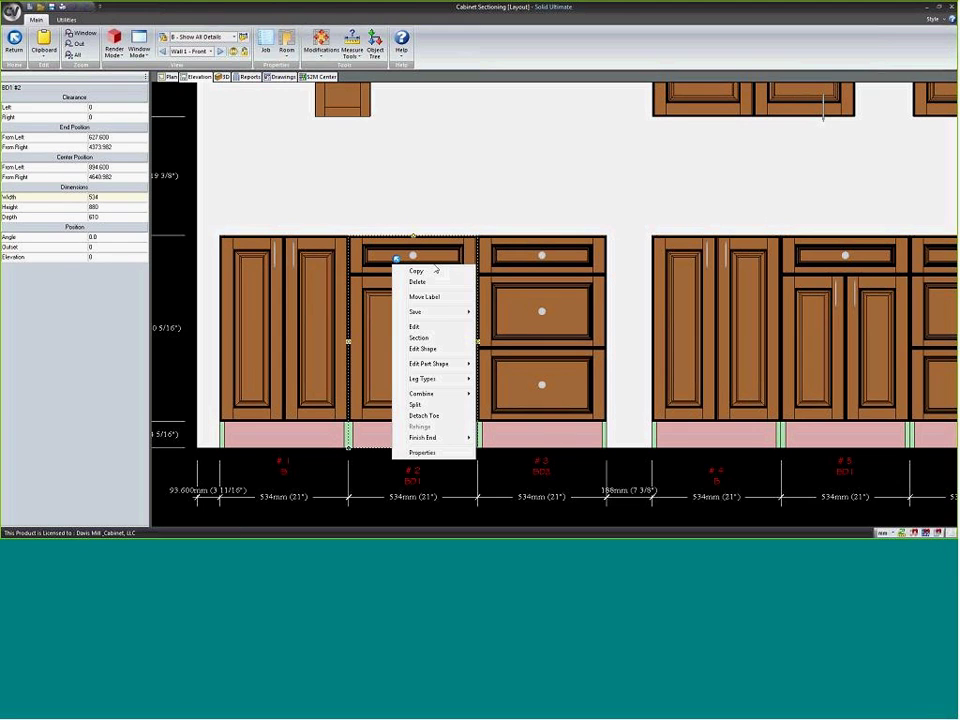
click(419, 338)
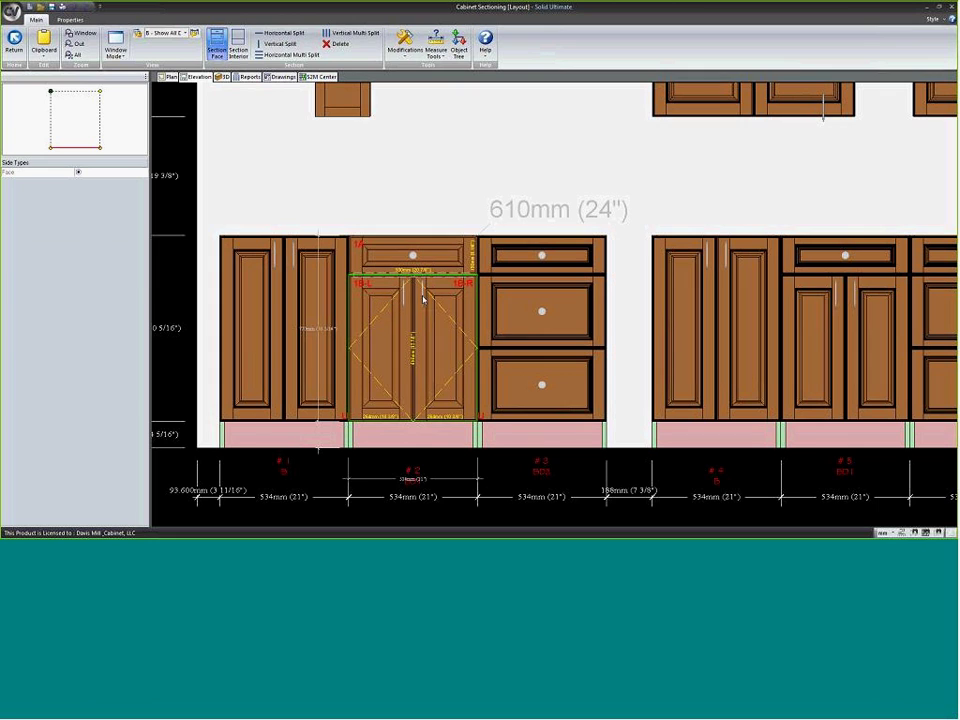
click(435, 263)
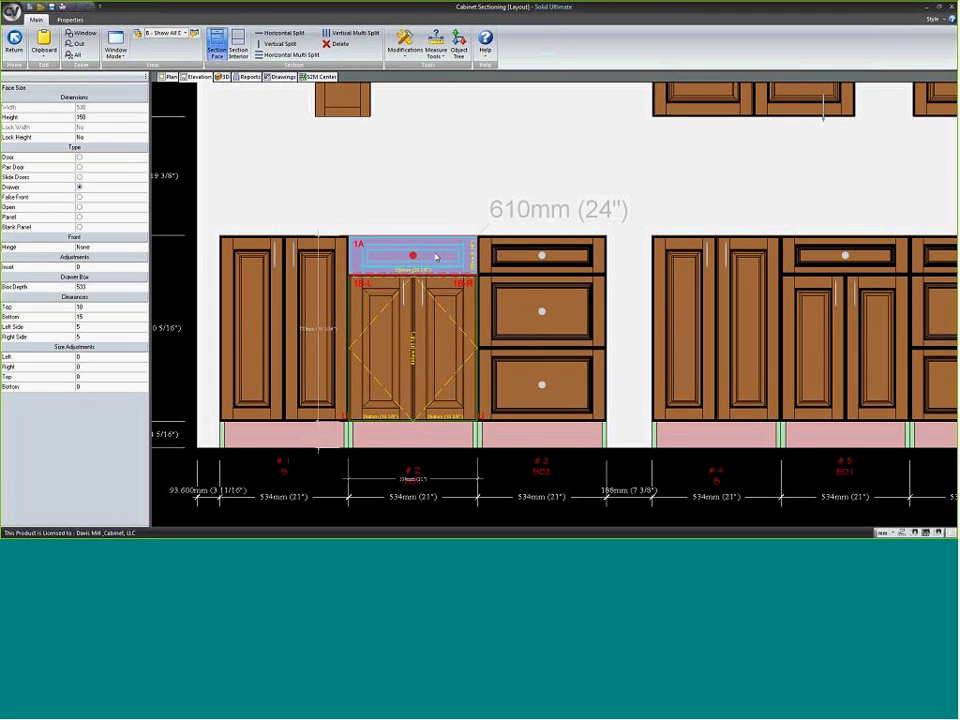
double_click(436, 257)
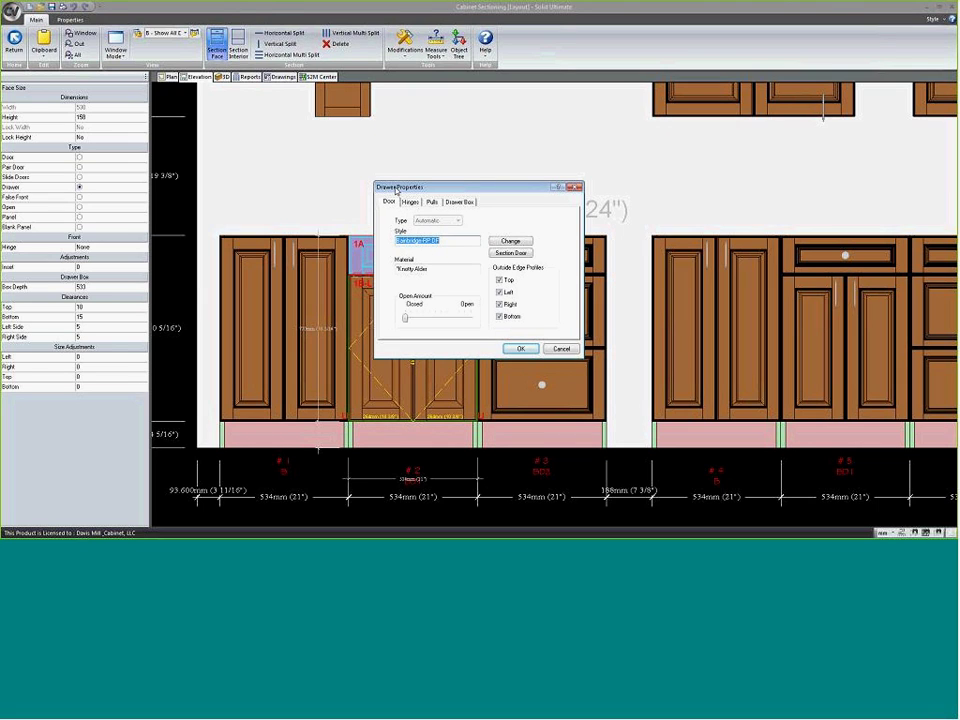
drag(396, 190, 452, 190)
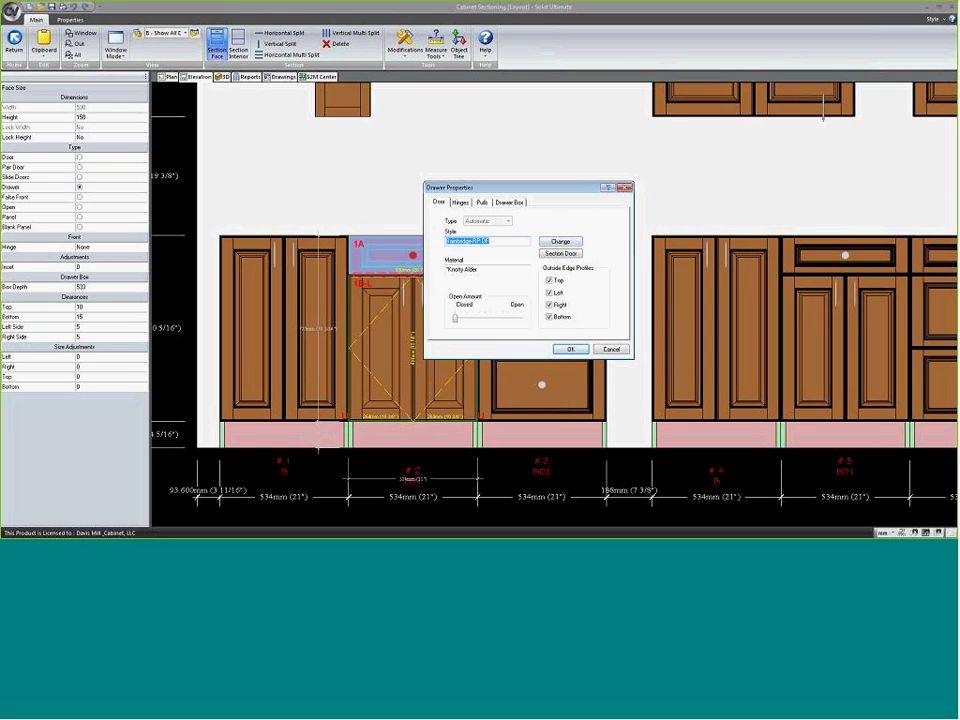
- Search the drawer's door style choices by name for 'block'
click(556, 244)
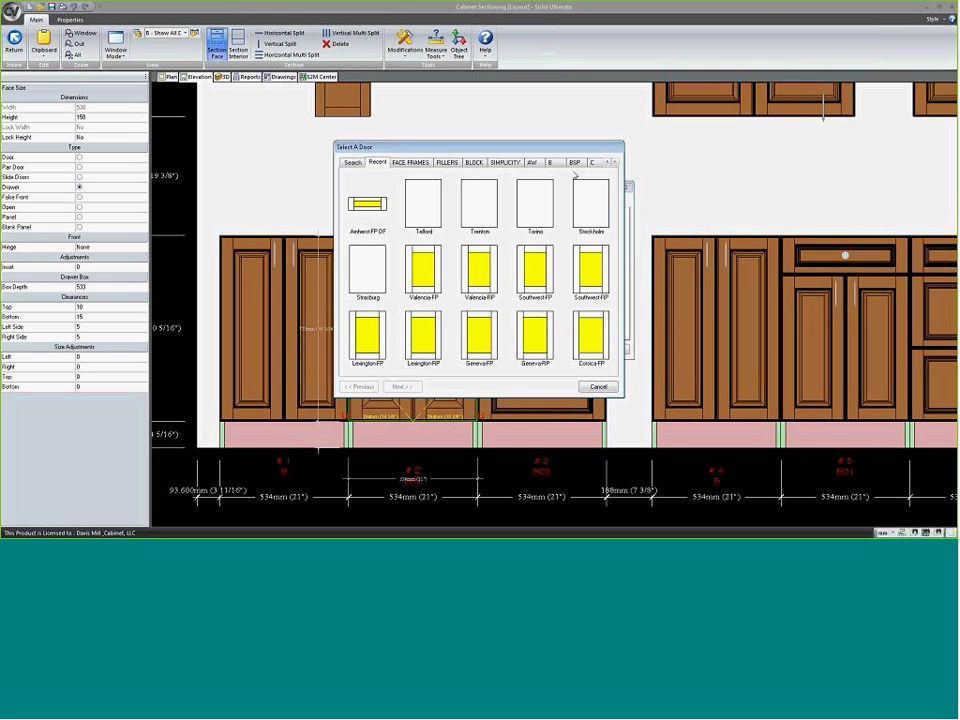
click(615, 163)
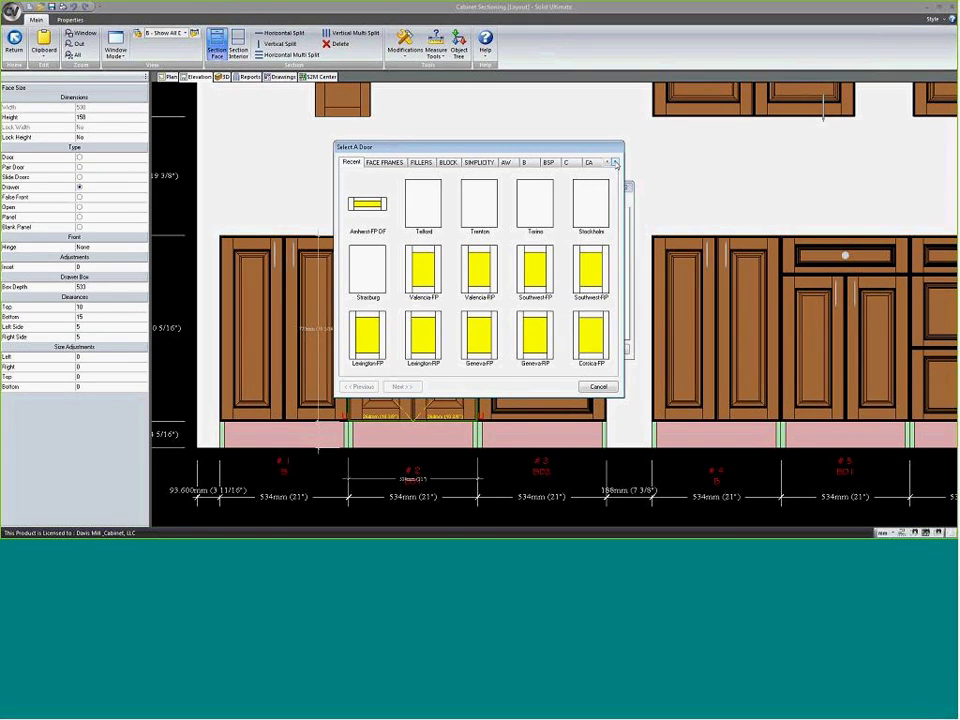
click(607, 163)
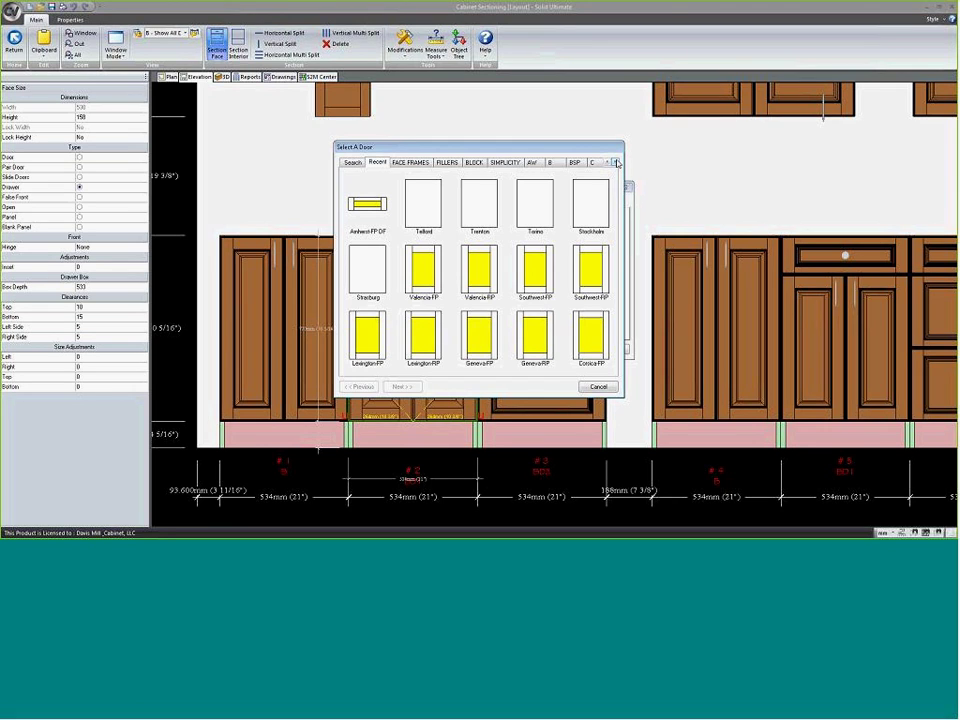
click(354, 163)
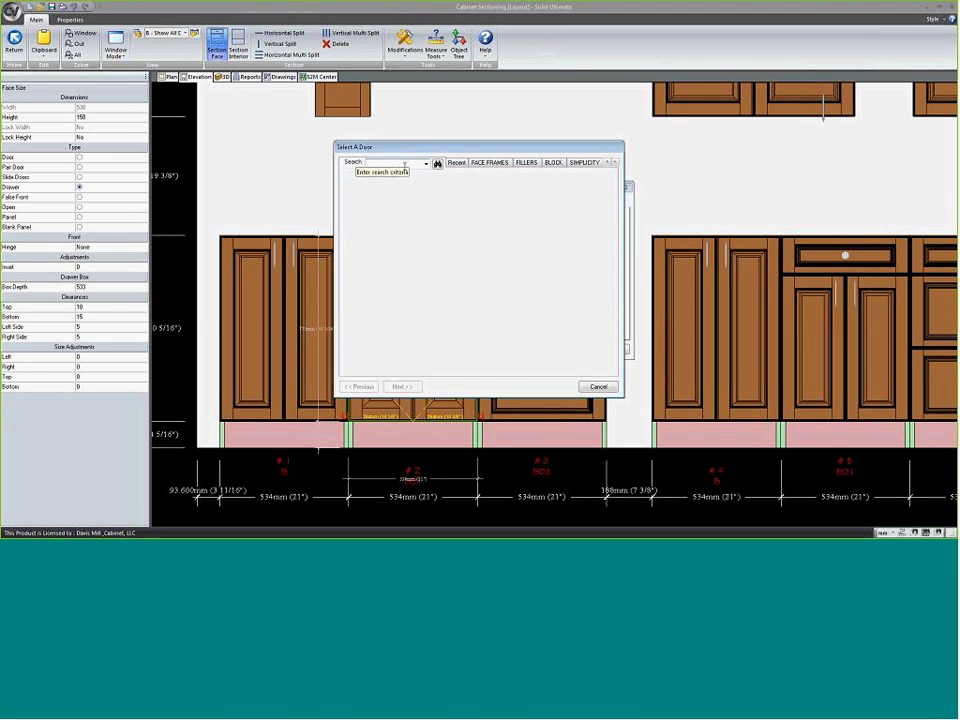
text(block)
key(BackSpace)
key(BackSpace)
key(BackSpace)
text(c)
key(Return)
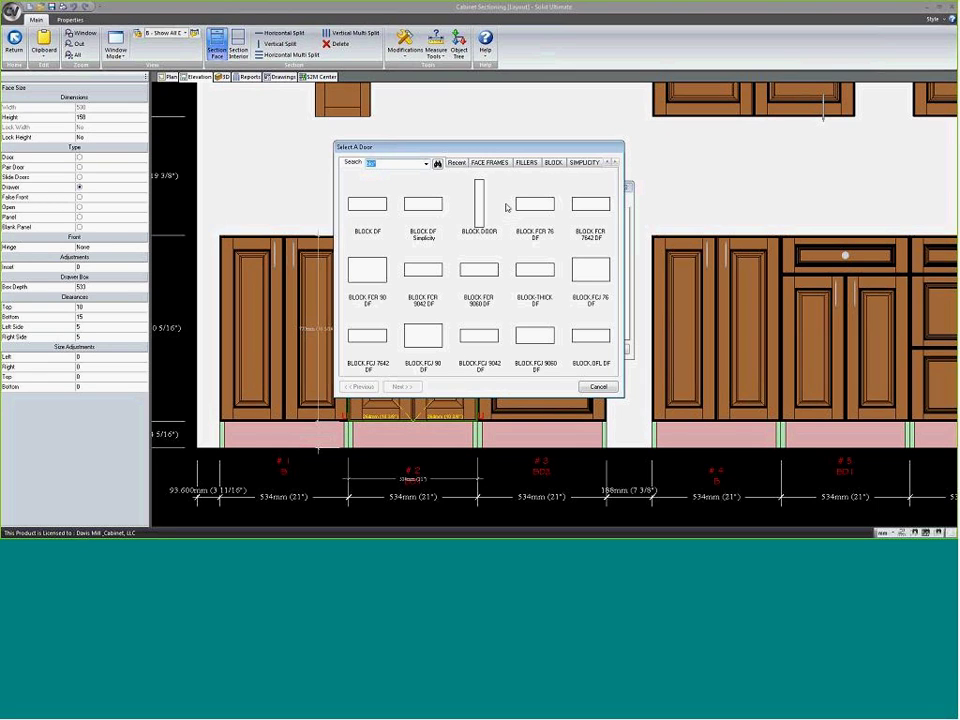
- Apply BLOCK DF Simplicity in Knotty Alder to drawer front 1A
double_click(422, 242)
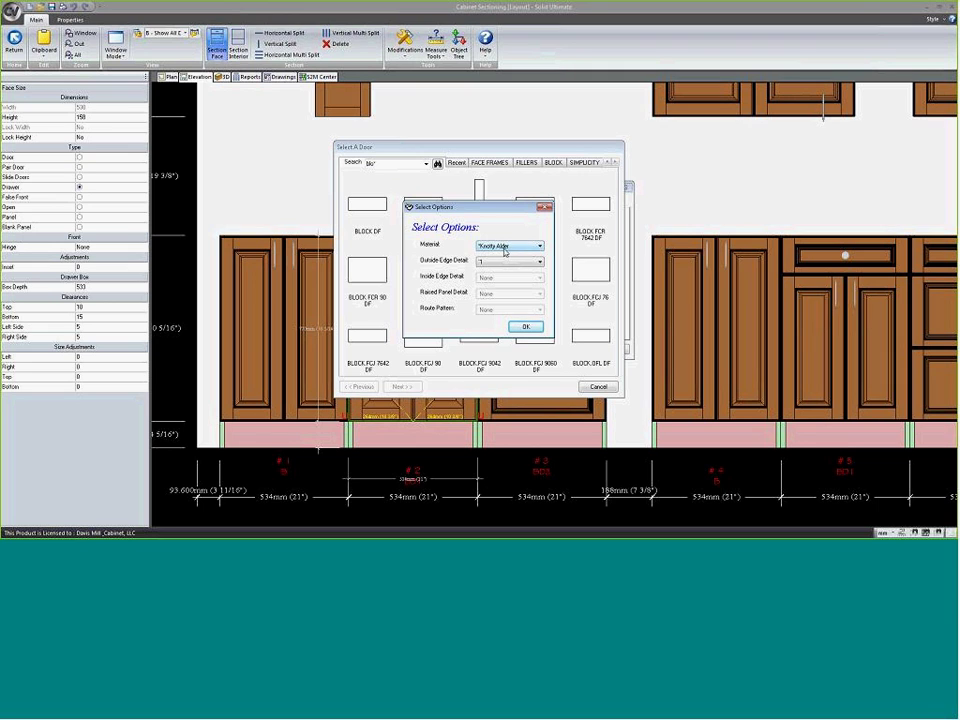
click(524, 327)
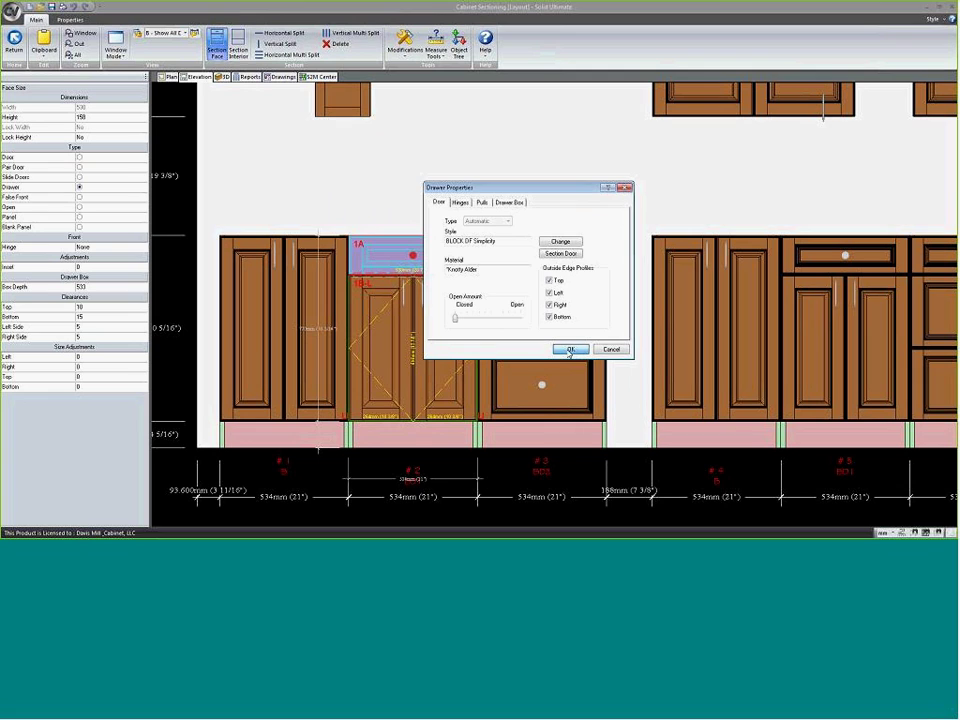
click(568, 350)
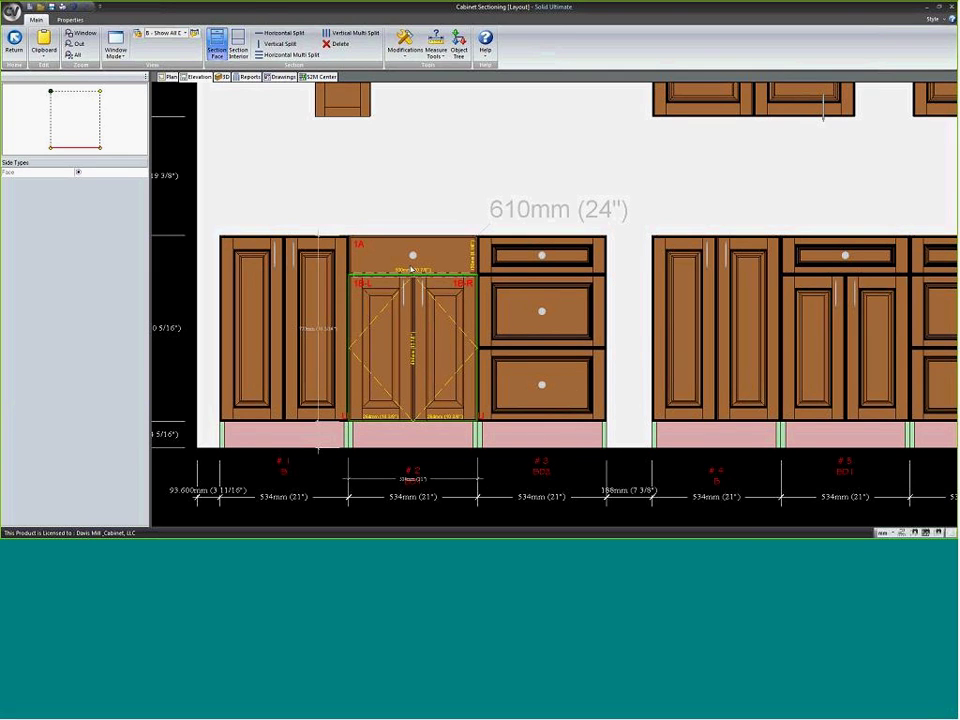
click(542, 258)
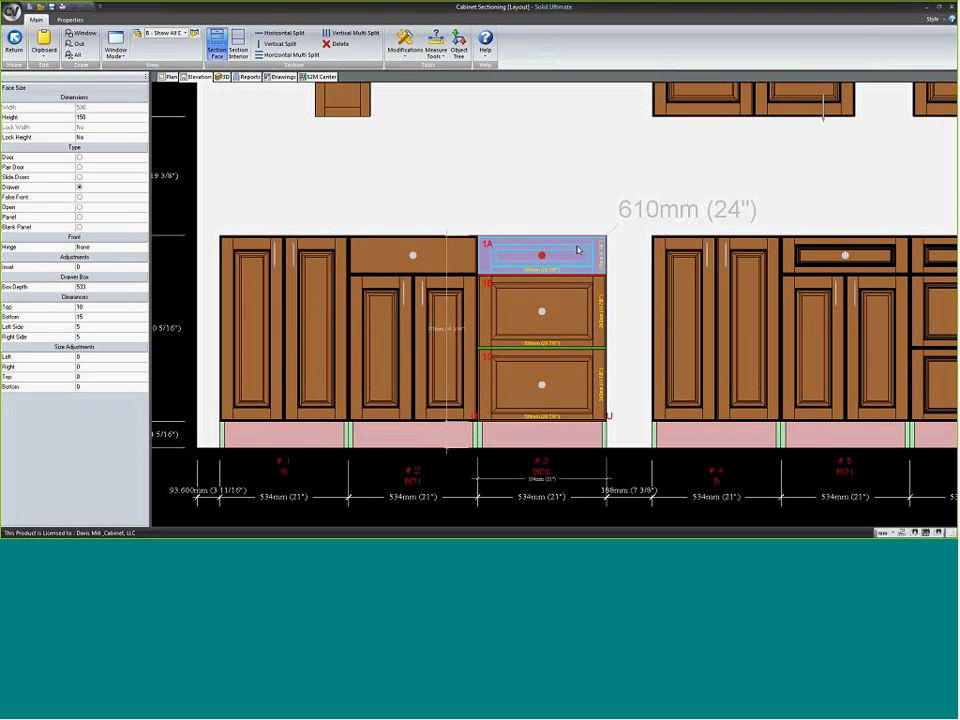
- Give cabinet #3's drawer front 1A the BLOCK DF Simplicity style in Knotty Alder
double_click(577, 250)
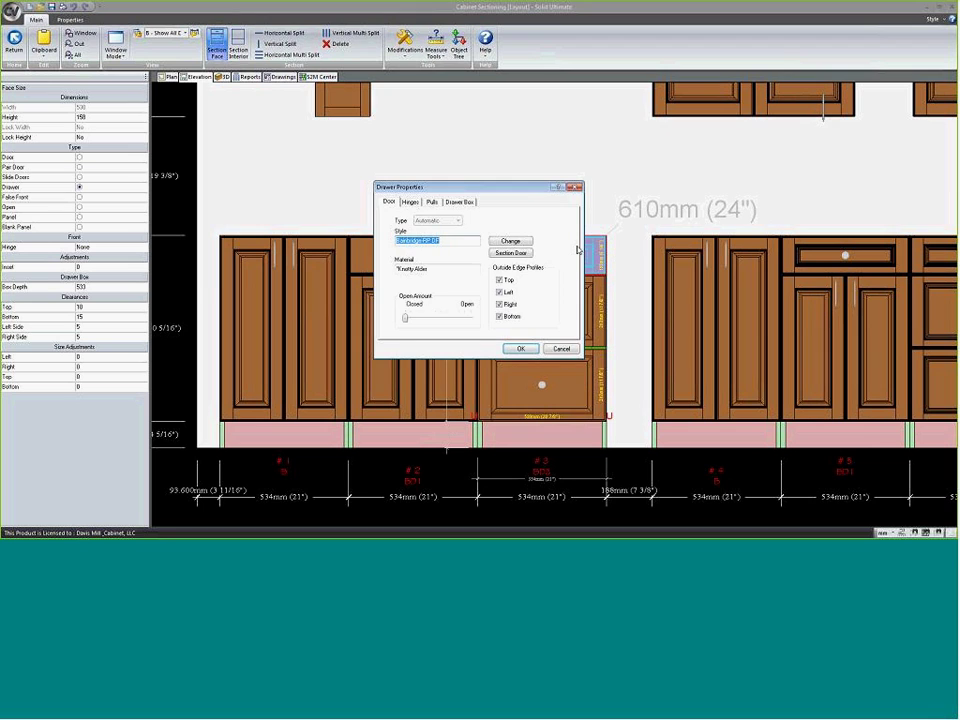
click(515, 244)
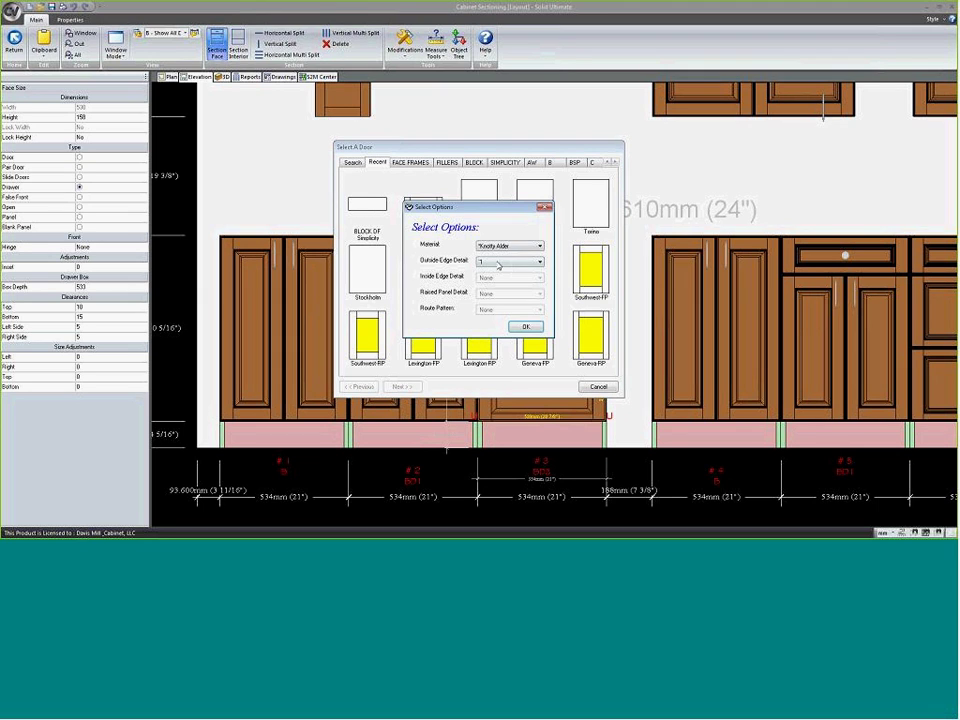
click(525, 327)
click(521, 348)
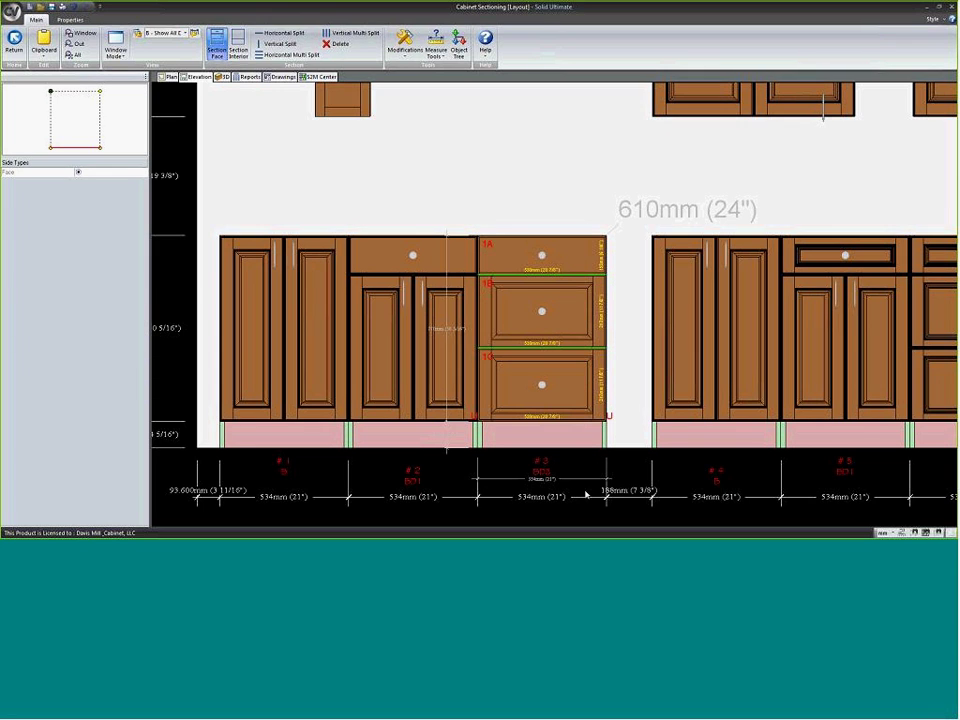
scroll(500, 408, down, 1)
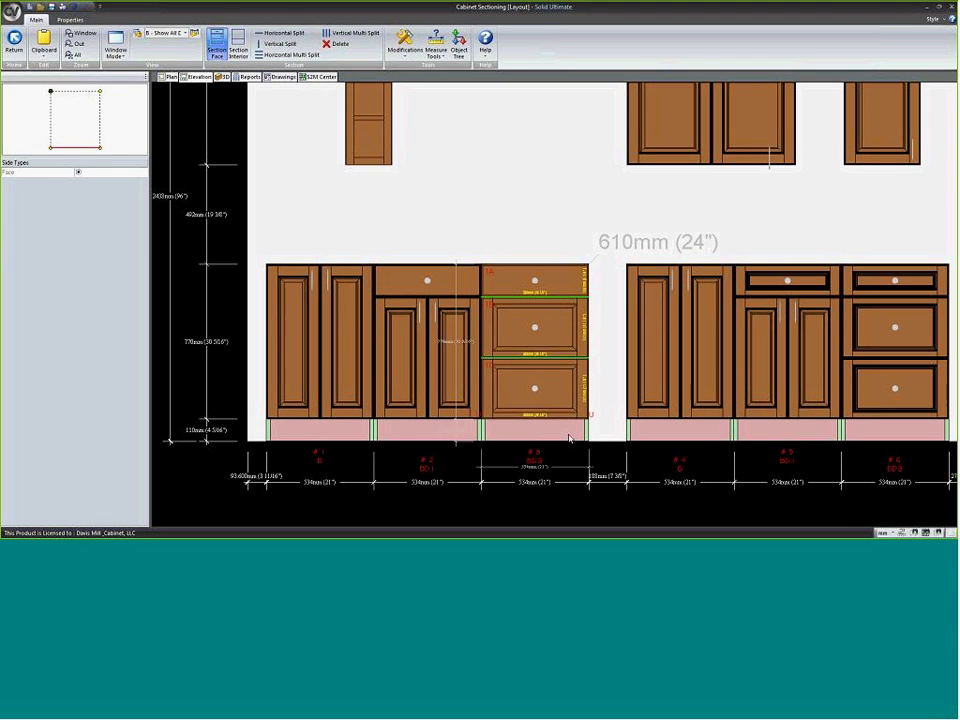
click(570, 438)
- Exit section editing, recentre the elevation, and check the Room dropdown and slab drawers
click(589, 446)
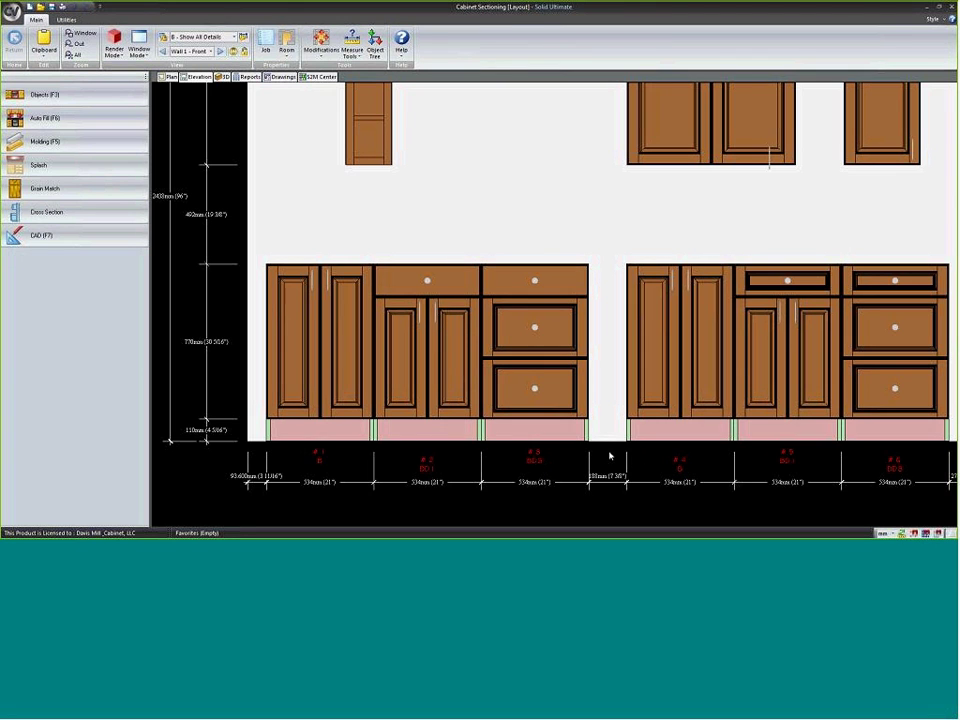
middle_drag(643, 444, 568, 386)
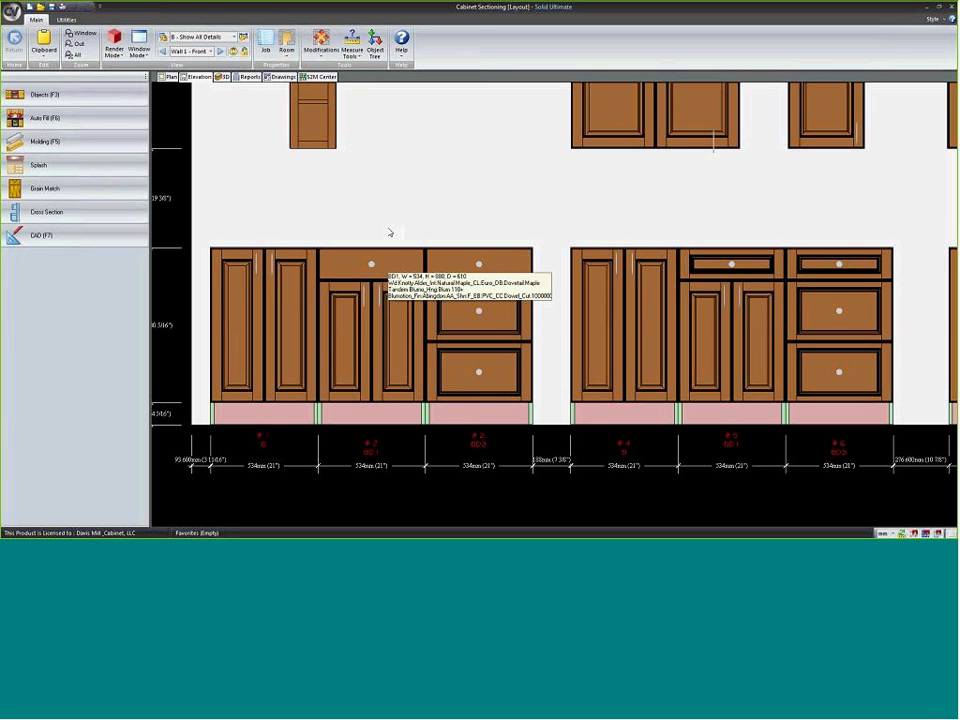
click(291, 56)
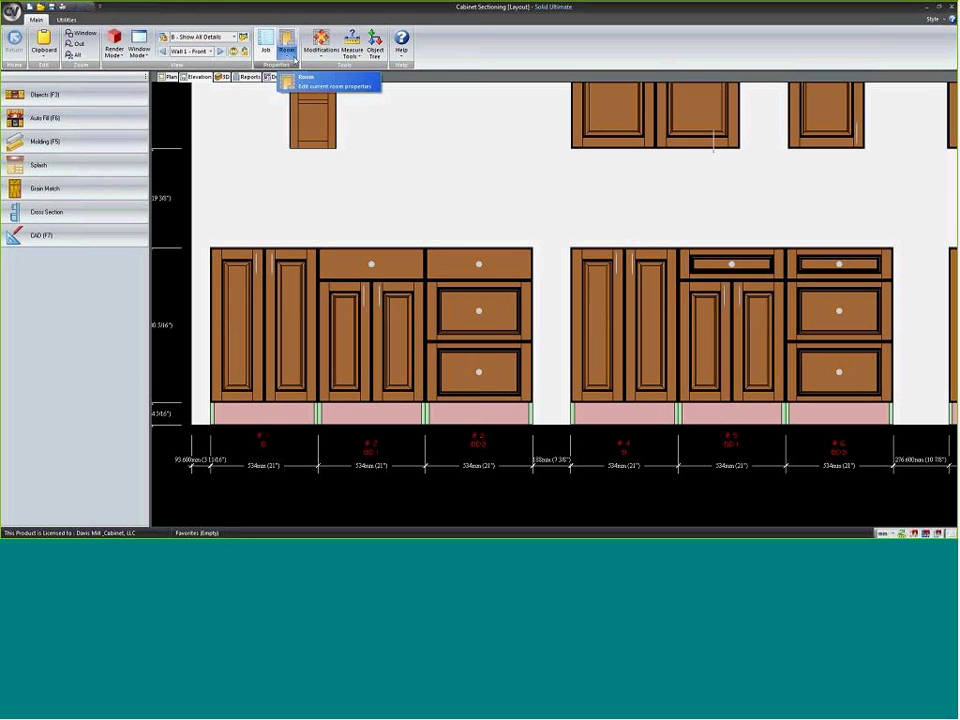
click(292, 58)
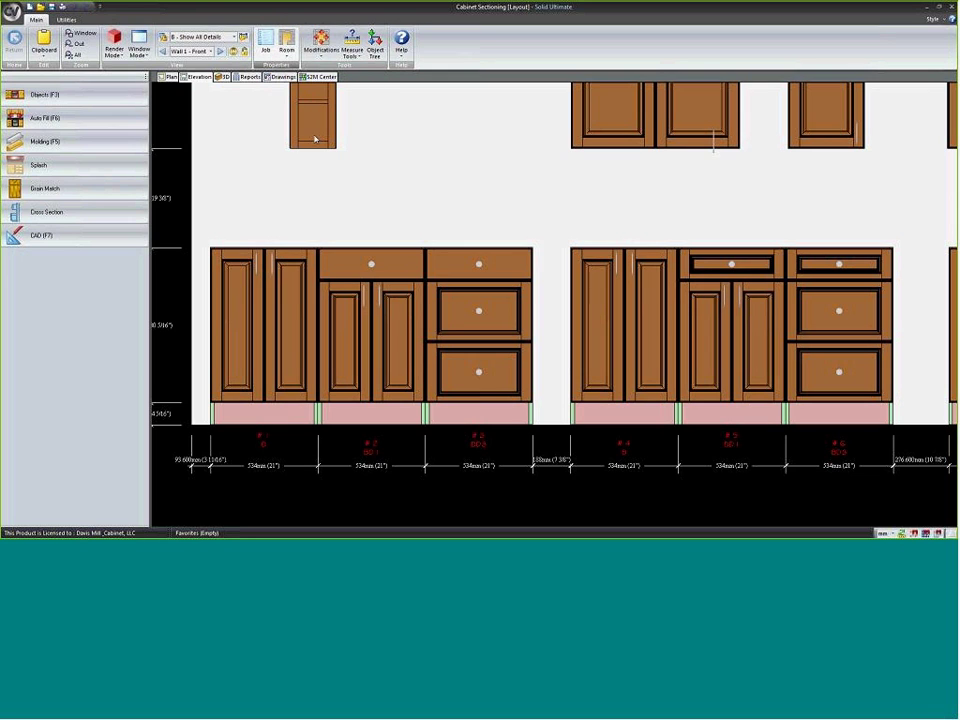
click(289, 56)
click(288, 52)
mouse_move(297, 72)
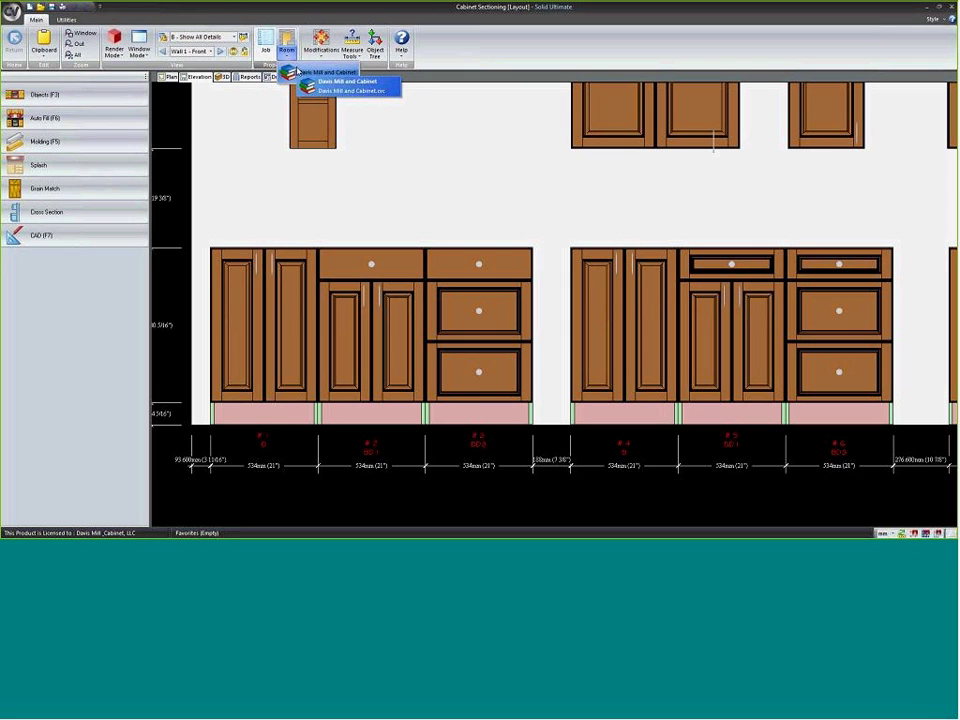
click(572, 476)
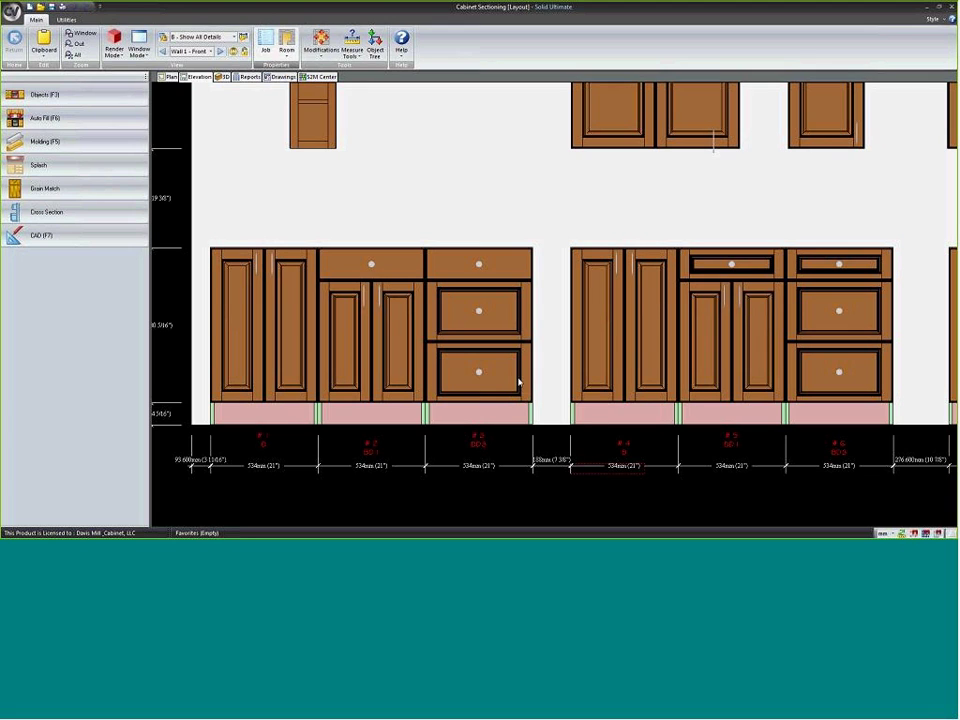
mouse_move(515, 376)
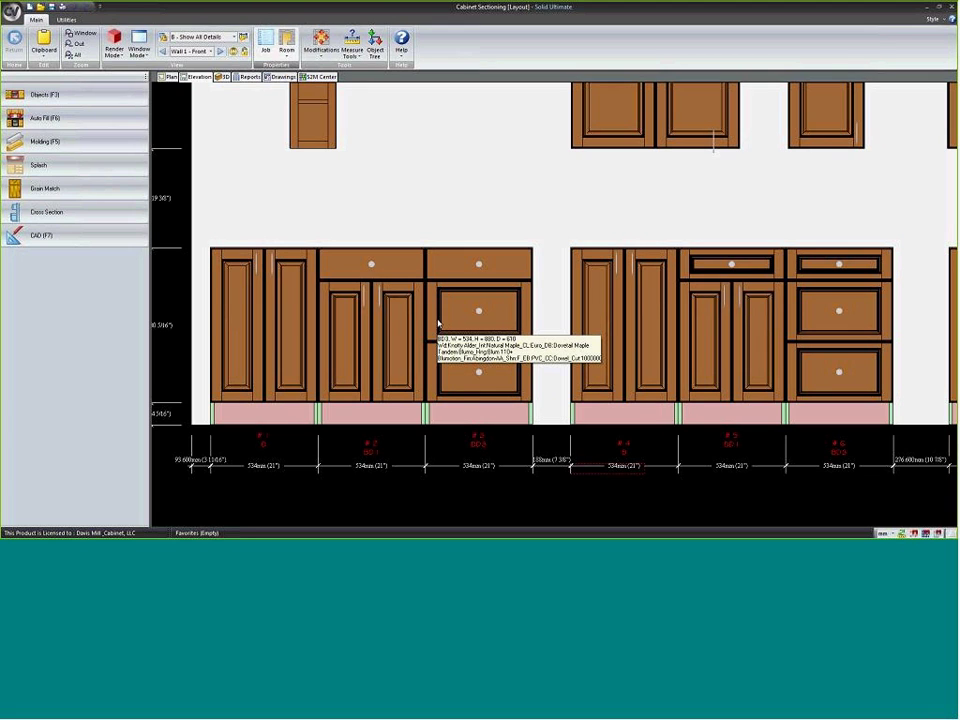
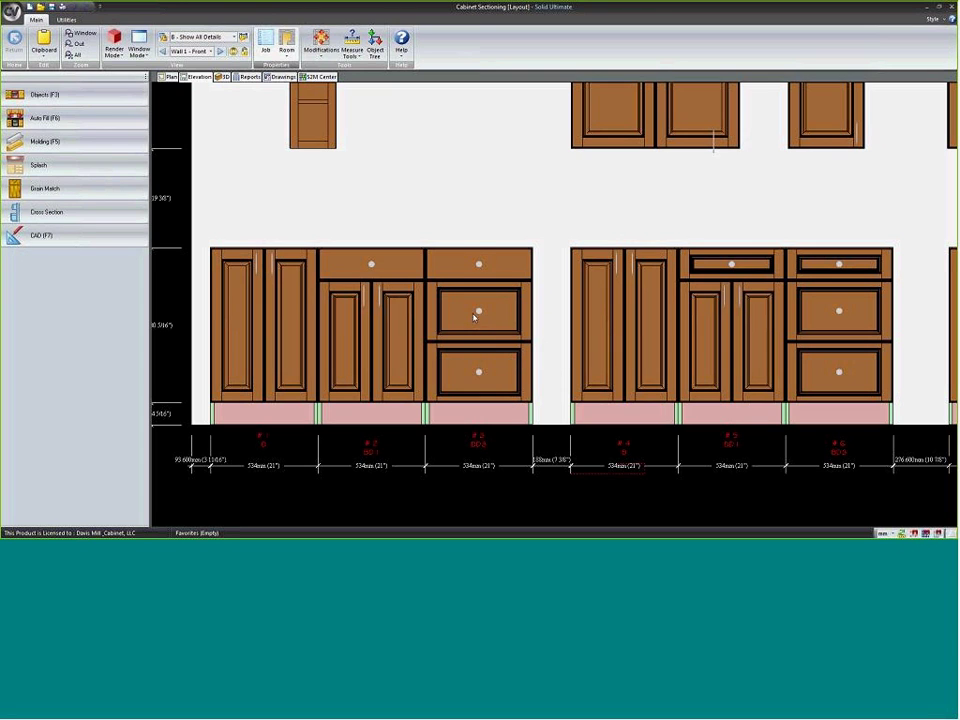
- Select cabinet #3 (BD3) to view its properties (534 wide, 880 high, 610 deep), then bring up the room options
click(474, 318)
right_click(431, 313)
click(477, 299)
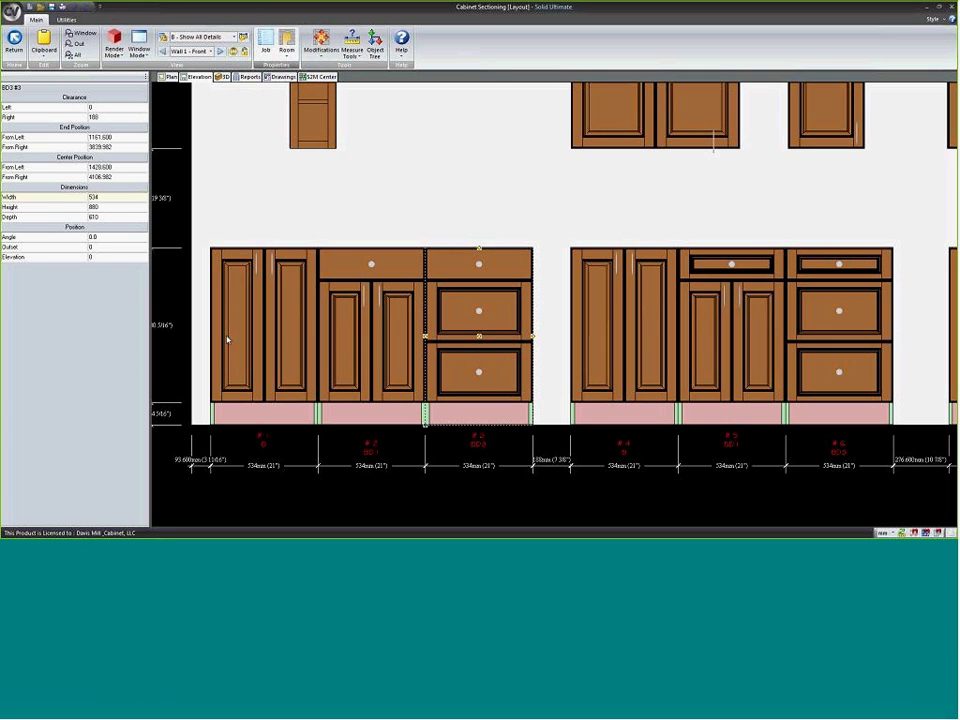
scroll(215, 337, up, 1)
scroll(239, 342, up, 1)
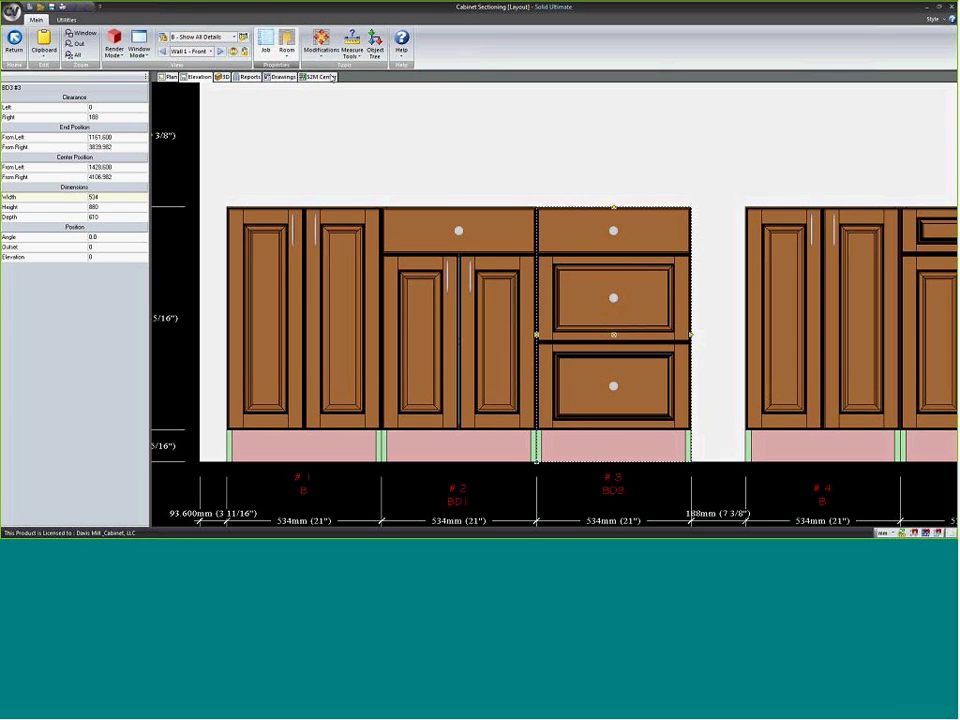
click(289, 52)
click(315, 73)
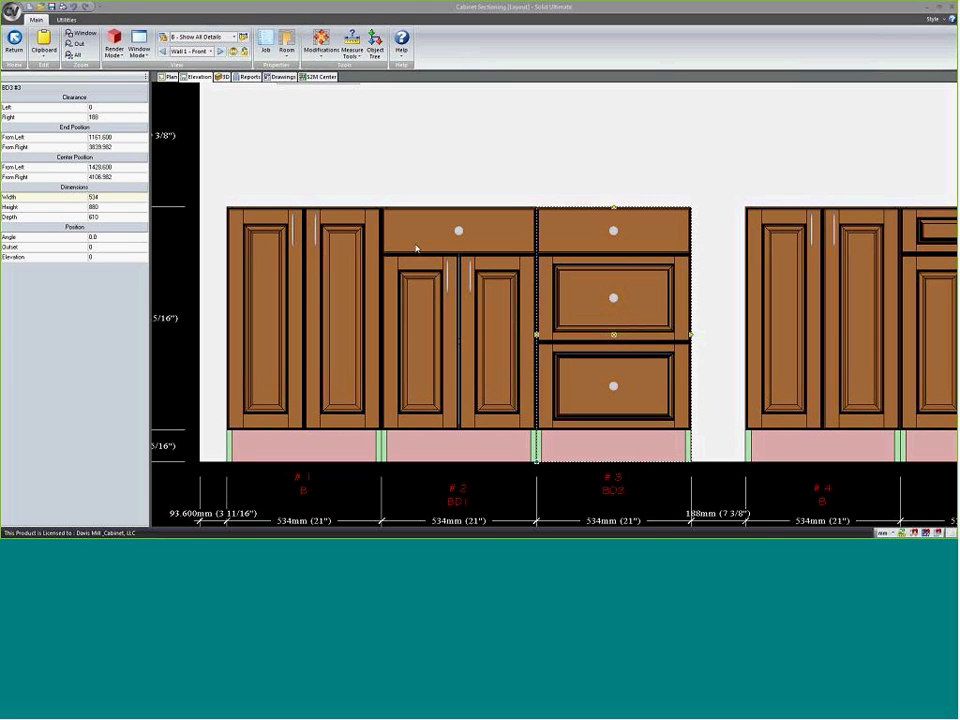
- Set the room's drawer front to Bainbridge-RP DF w/R with raised panel detail A and apply it
click(489, 382)
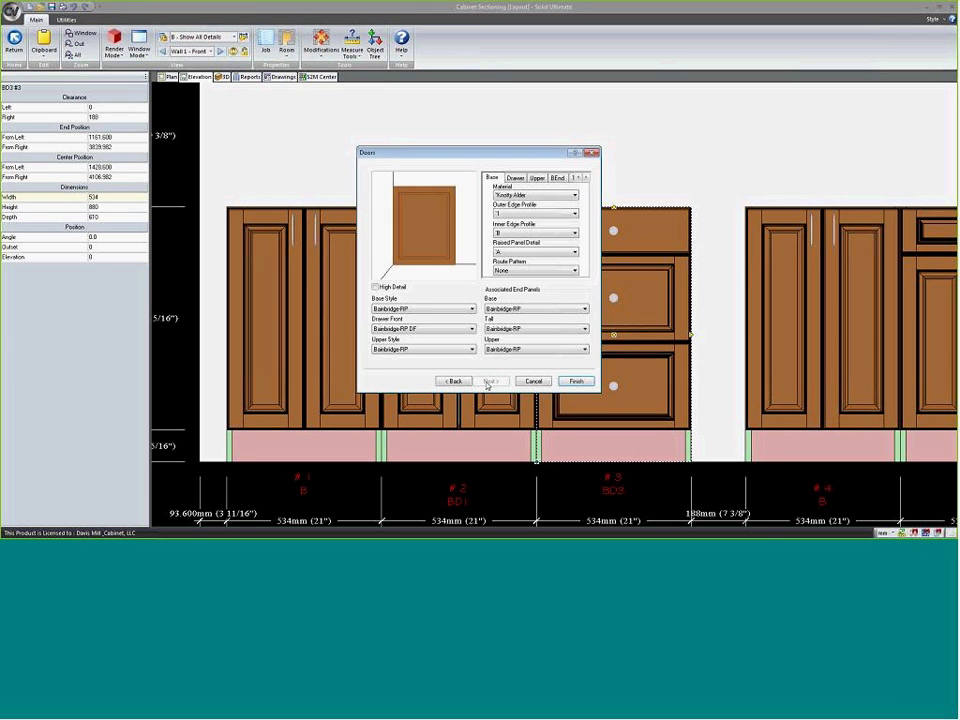
click(400, 330)
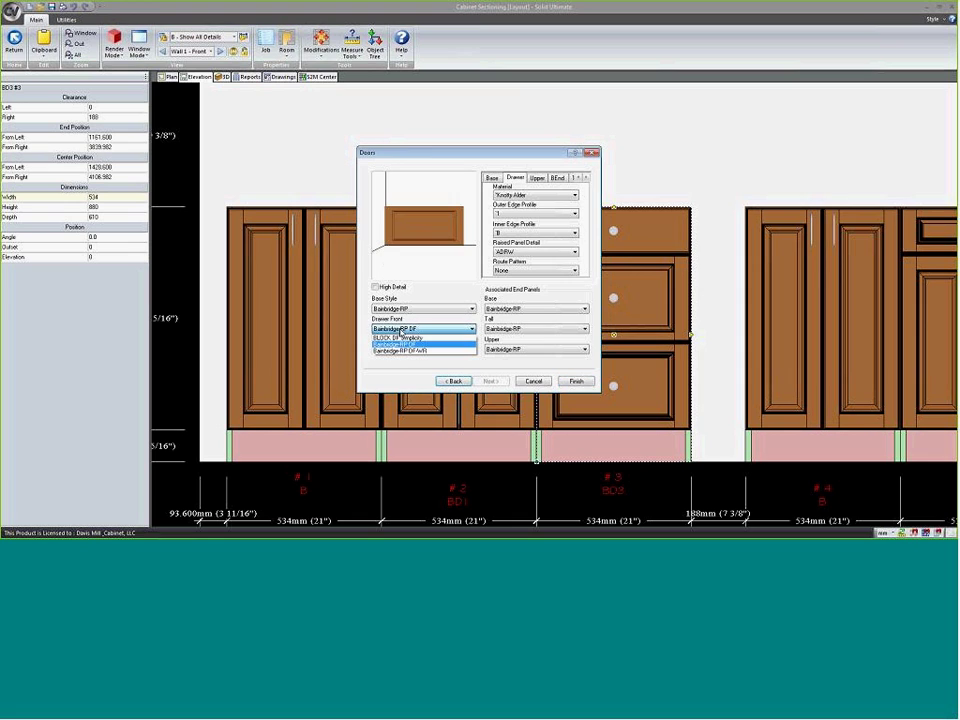
click(432, 352)
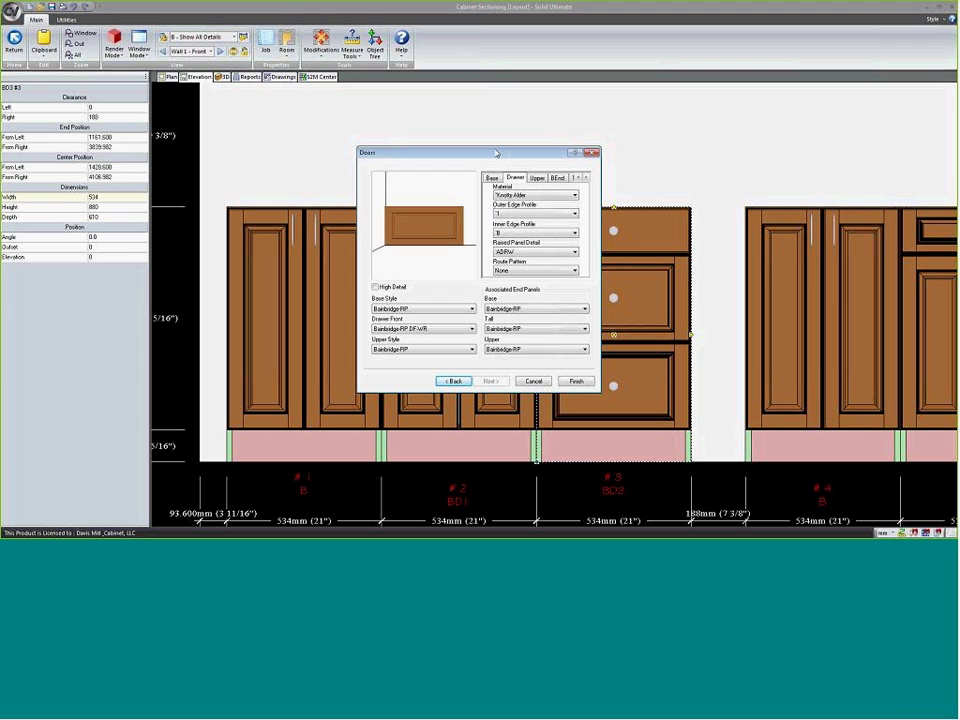
drag(495, 158, 806, 121)
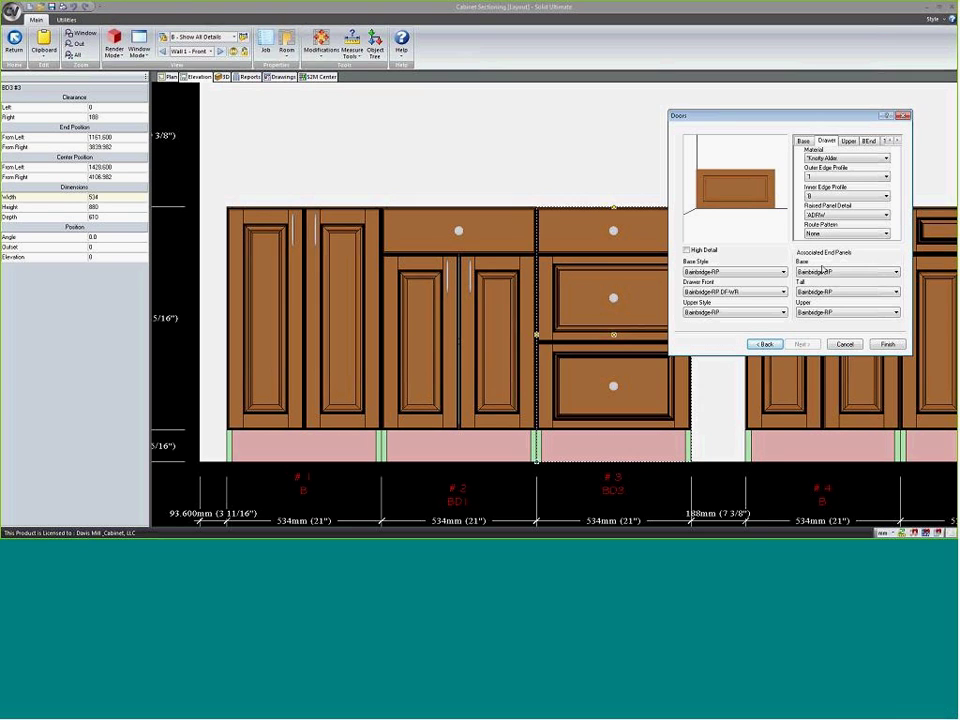
click(818, 215)
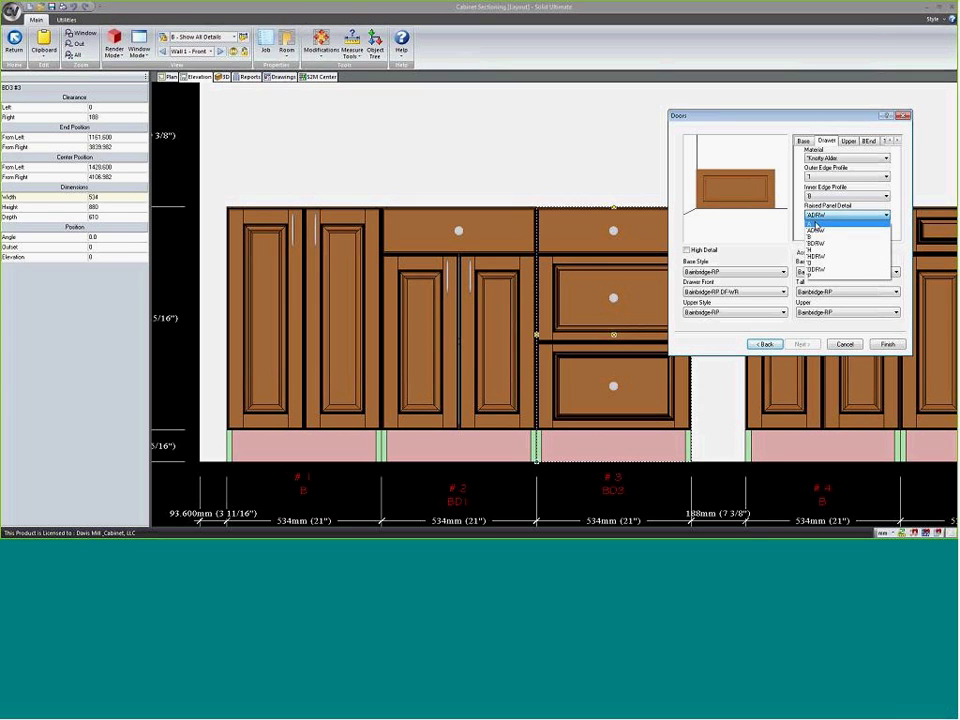
click(814, 223)
click(848, 141)
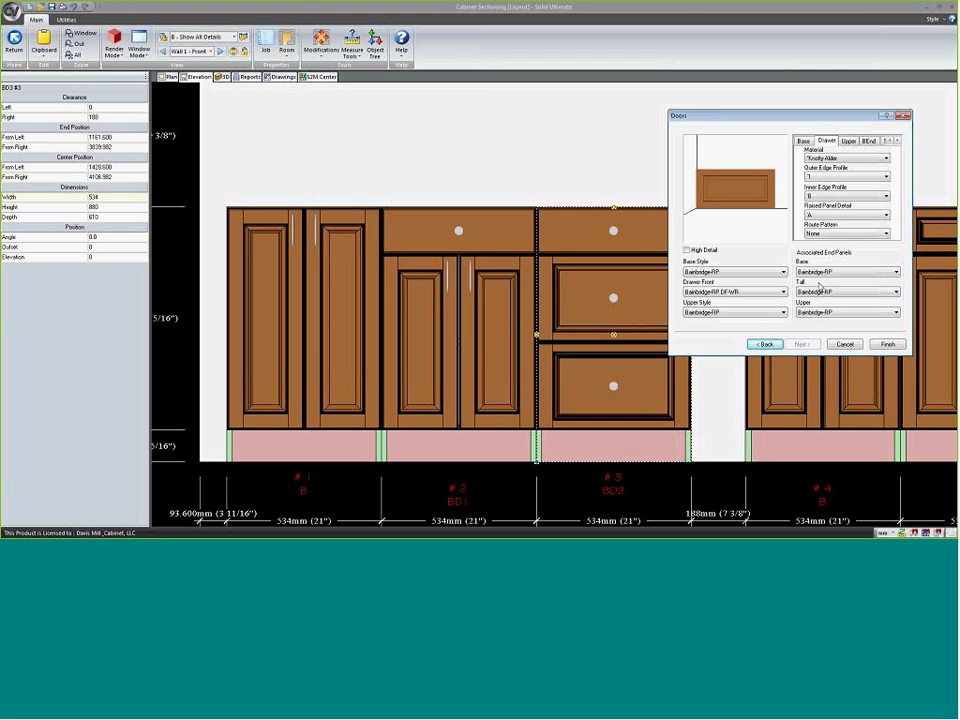
click(889, 345)
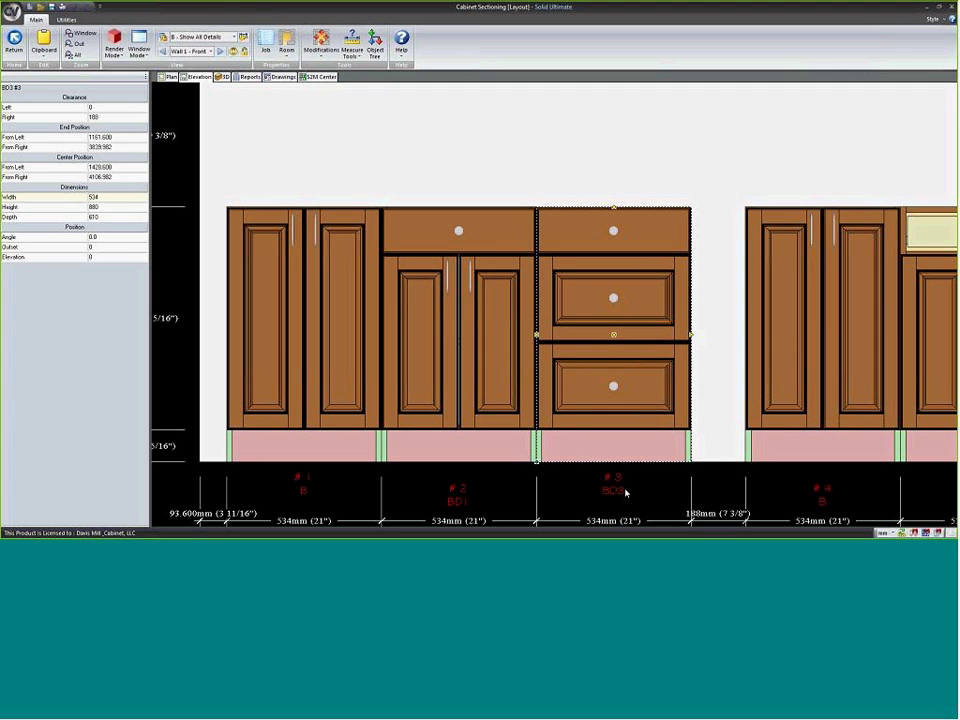
key(Escape)
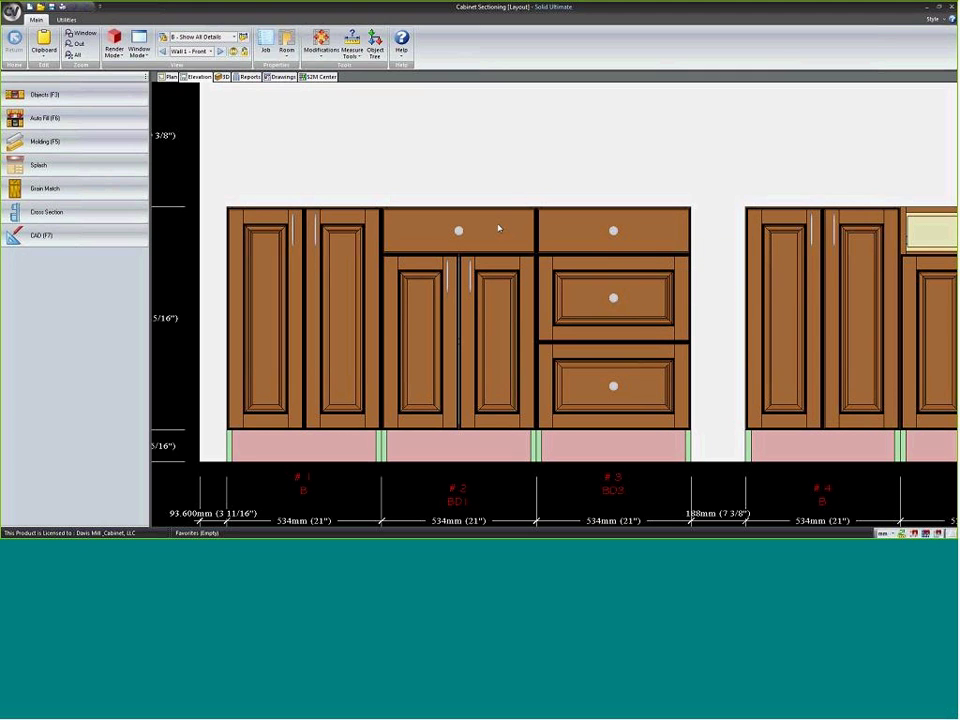
mouse_move(481, 249)
click(286, 47)
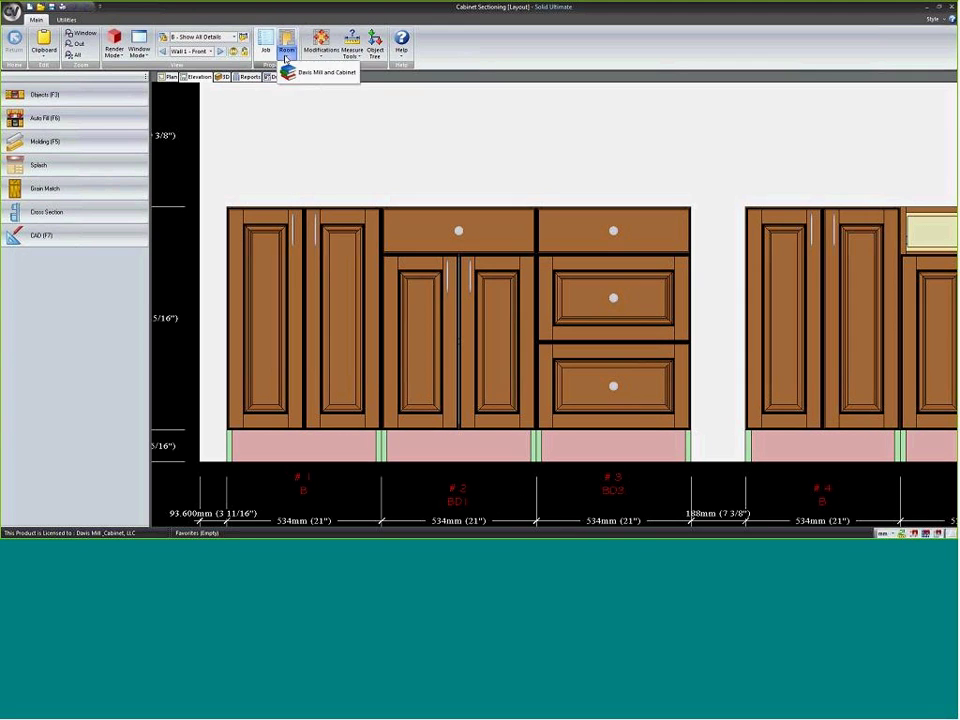
click(300, 77)
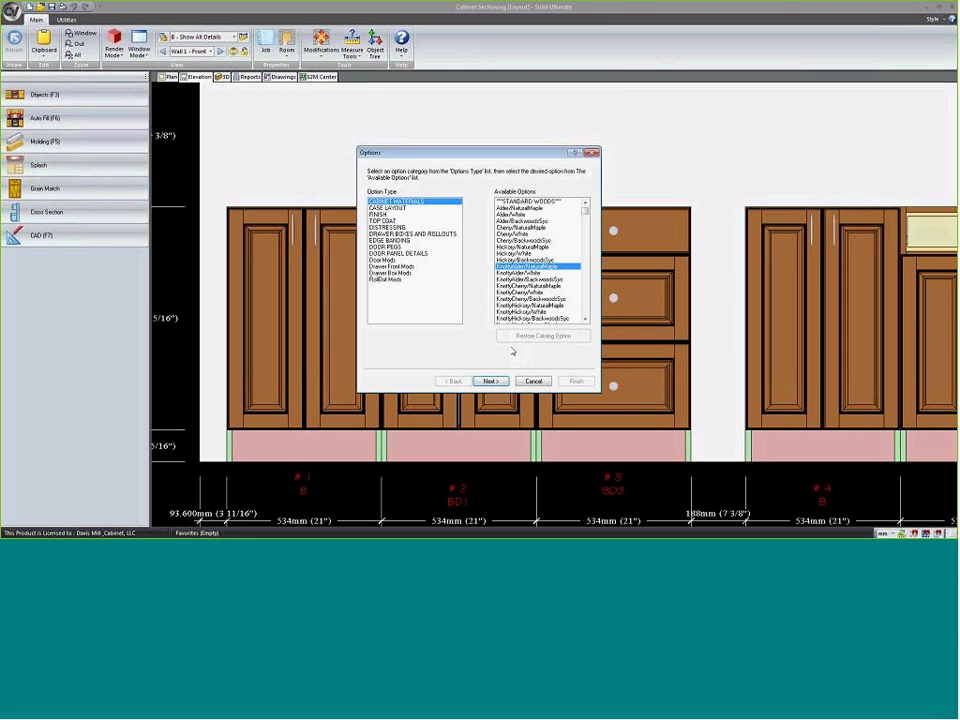
click(490, 381)
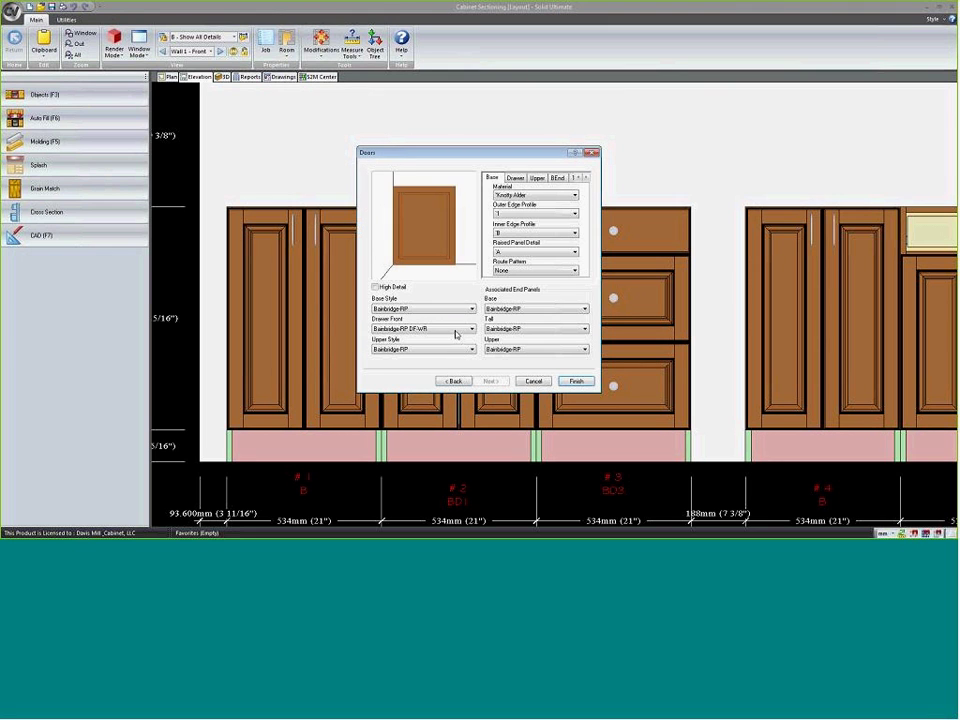
click(456, 330)
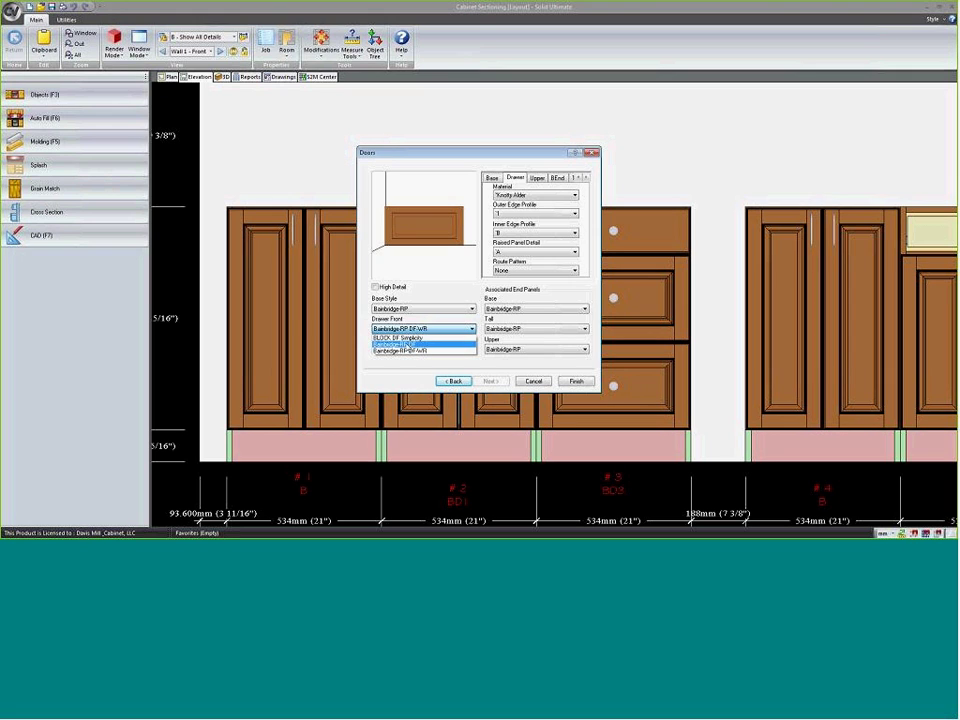
click(535, 383)
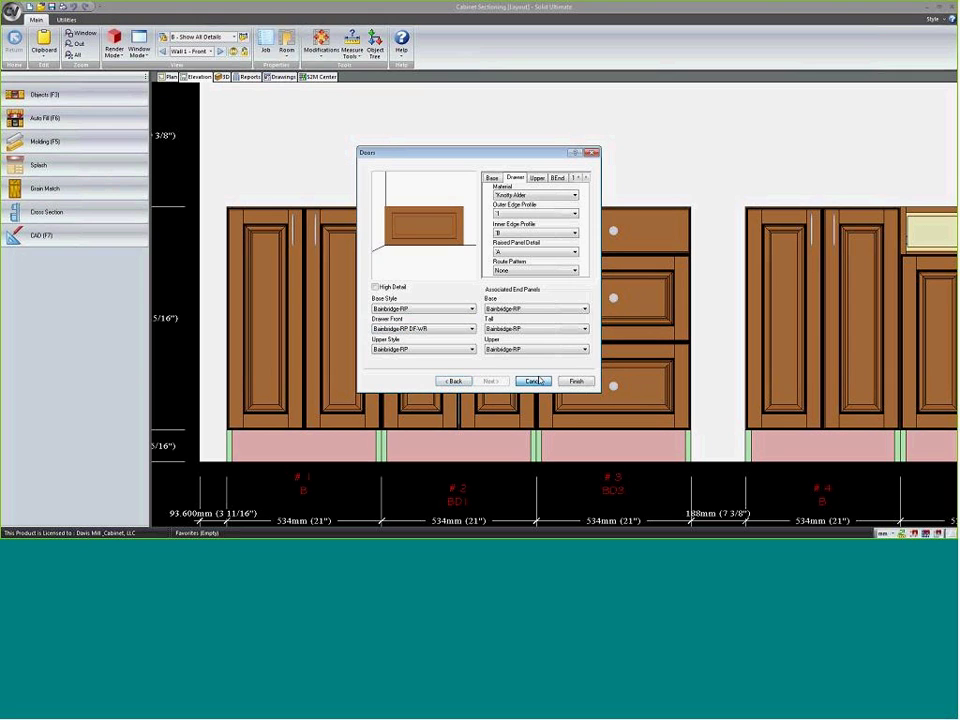
click(537, 381)
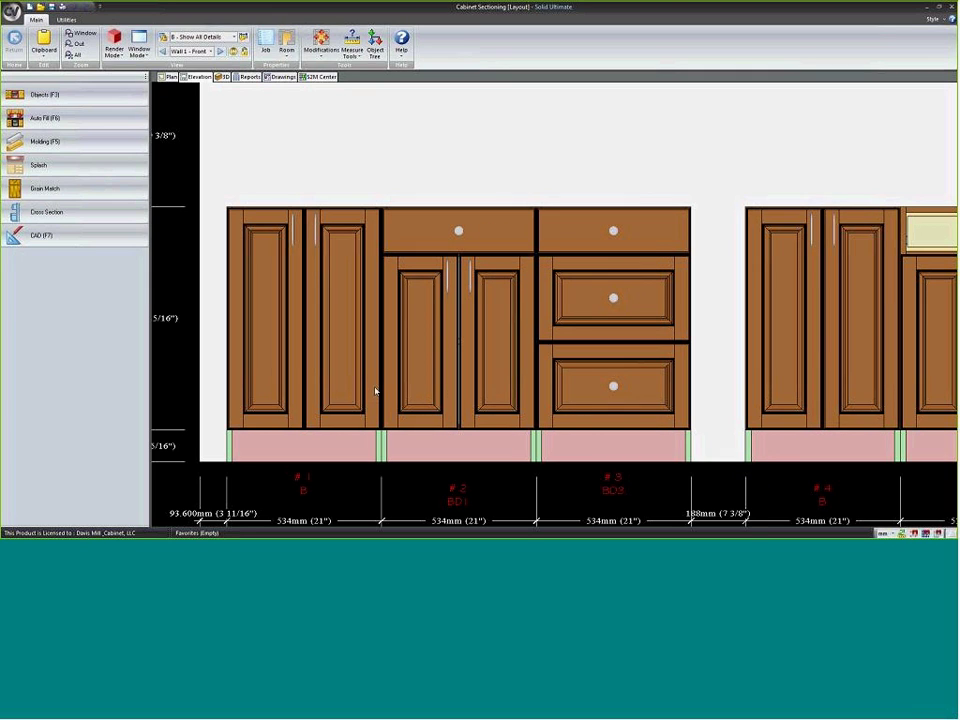
- Zoom out and pan the elevation to bring base cabinets #4–#8 into view
scroll(433, 396, down, 2)
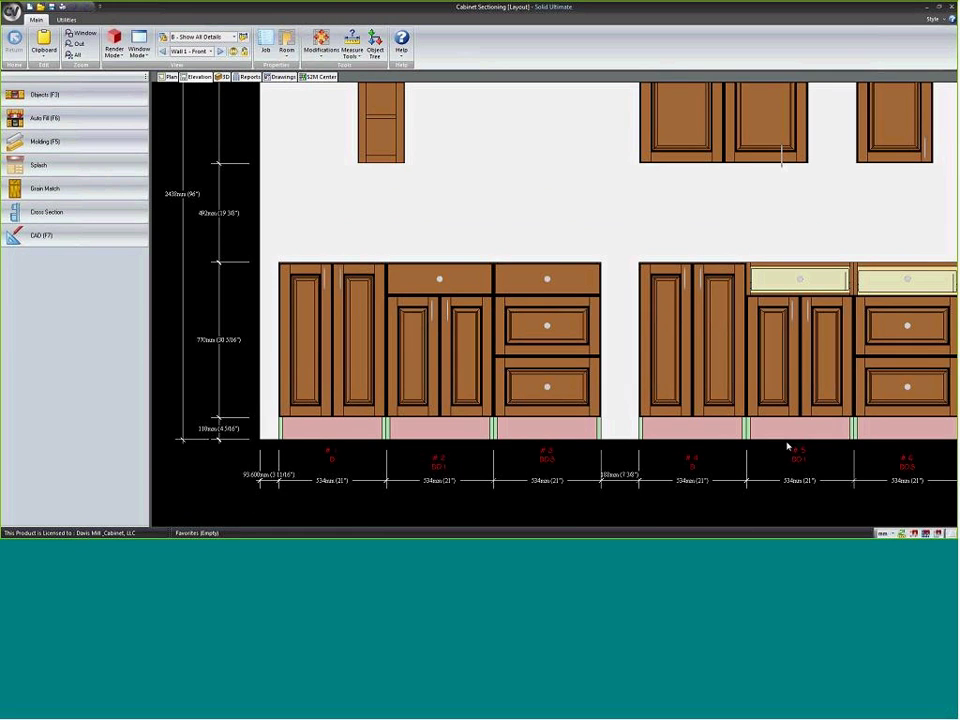
middle_drag(649, 422, 597, 413)
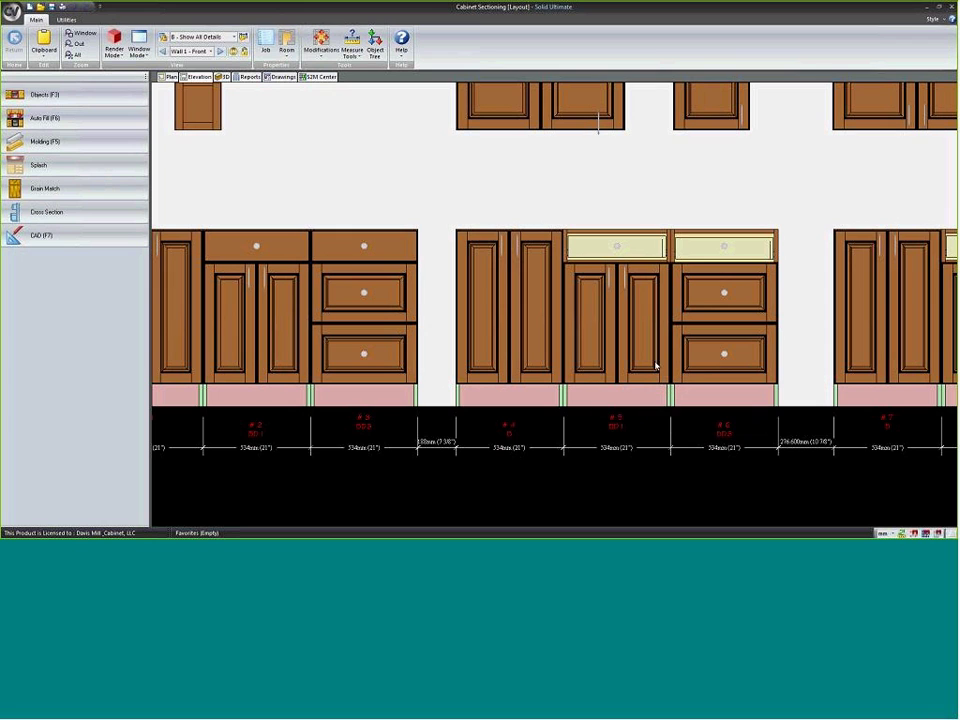
middle_drag(578, 349, 557, 346)
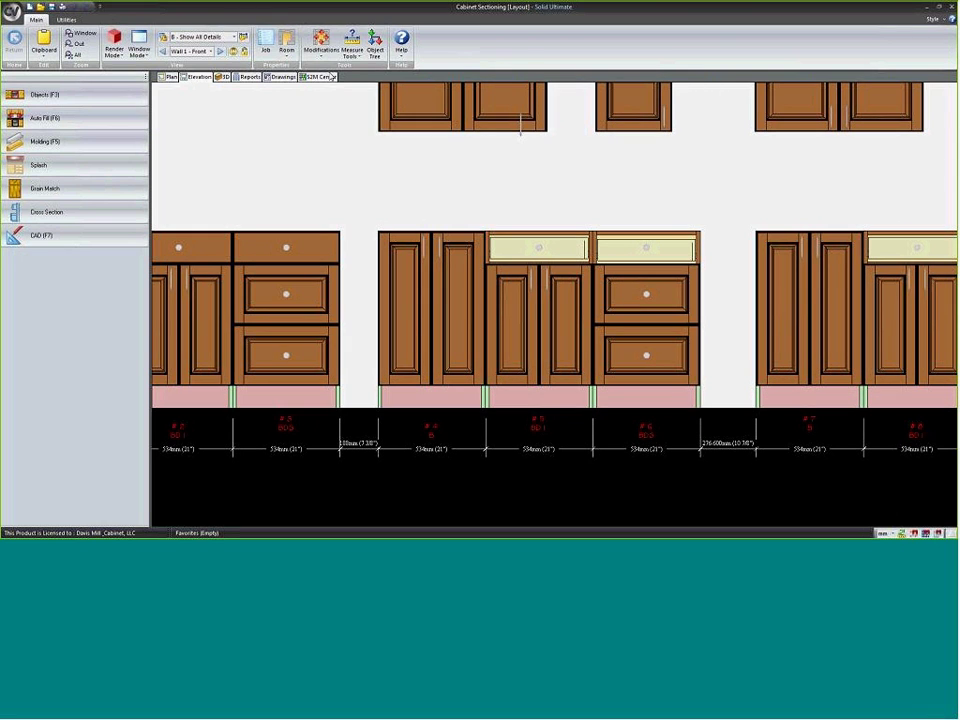
- Switch the room's drawer front style back to Bainbridge-RP DF and apply it
click(287, 50)
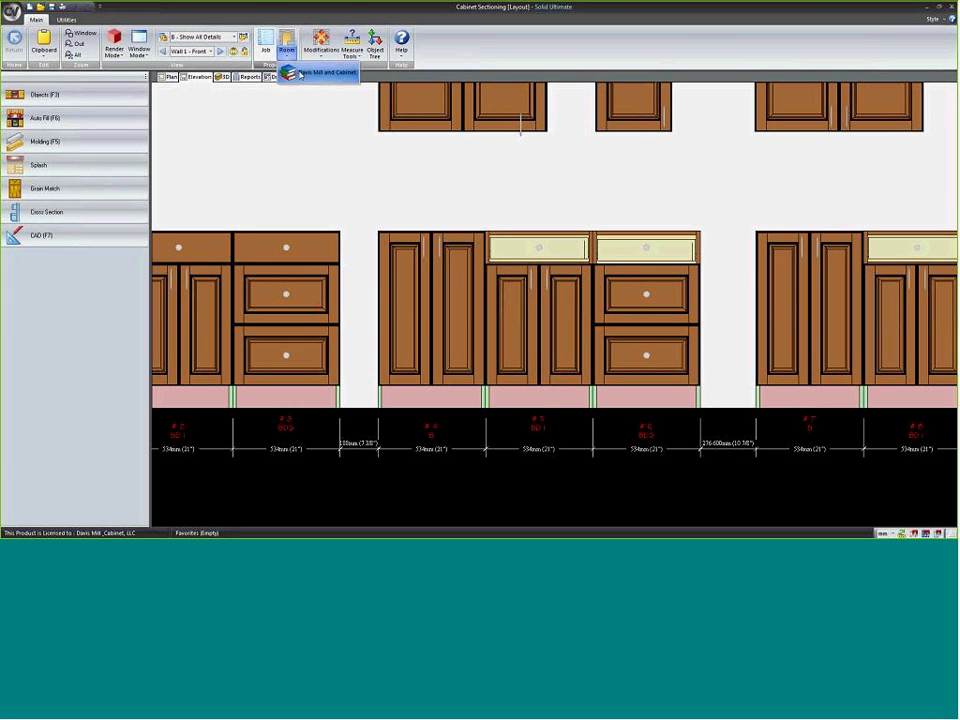
click(292, 73)
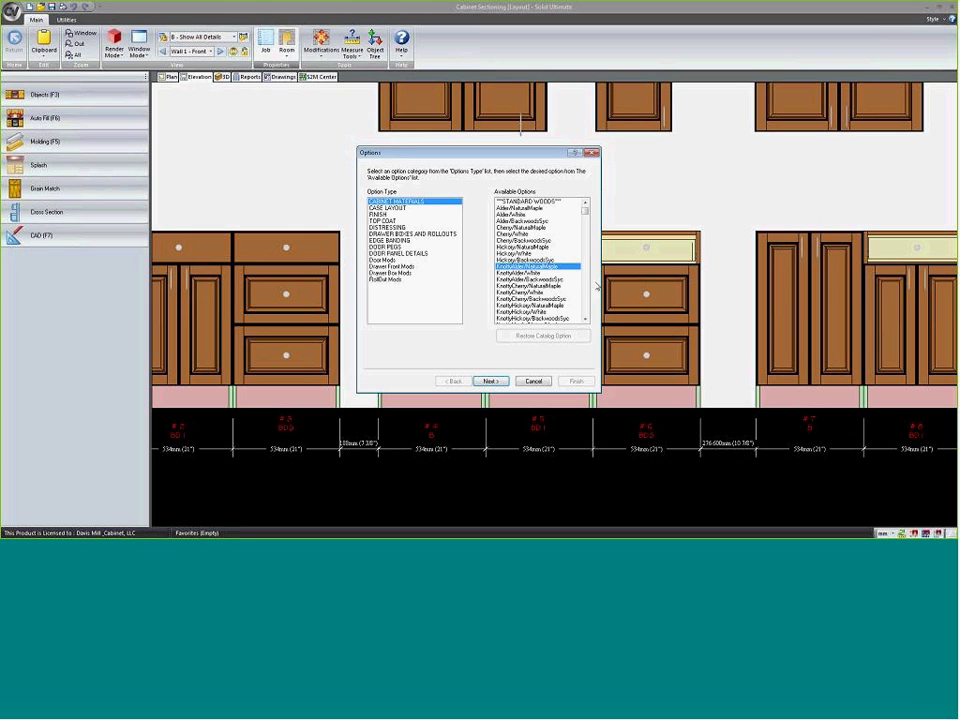
click(490, 381)
click(471, 328)
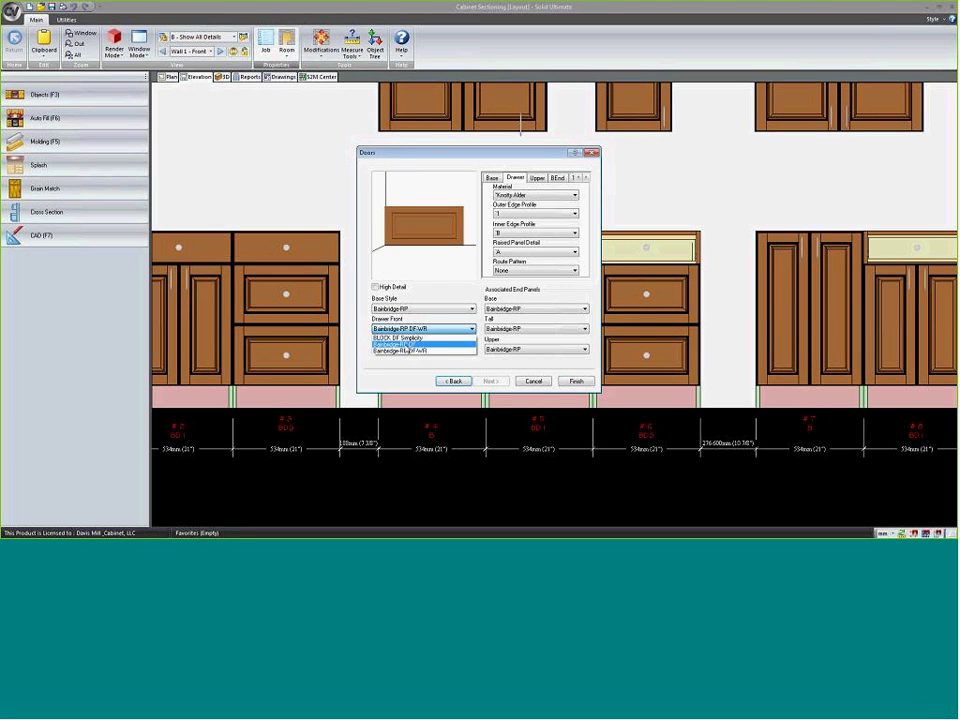
click(406, 347)
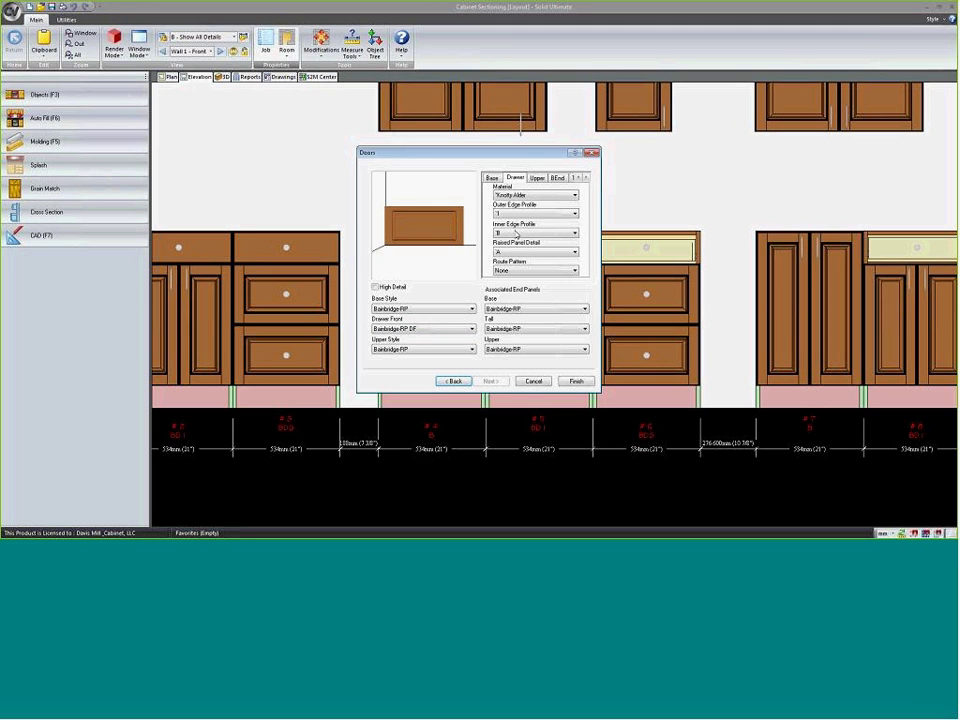
click(537, 177)
click(515, 177)
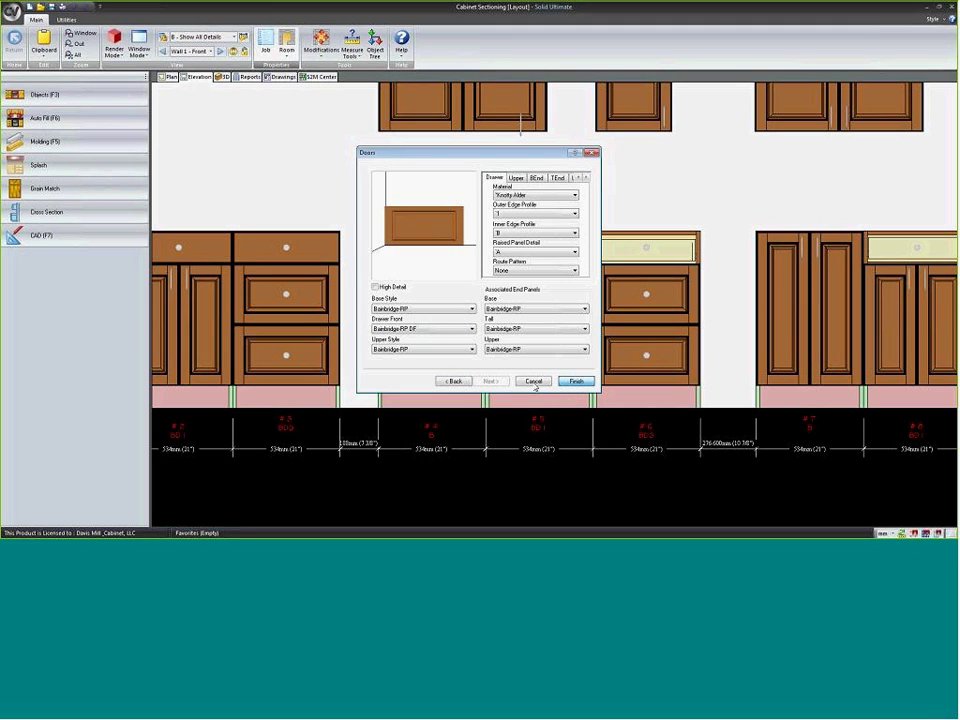
click(533, 382)
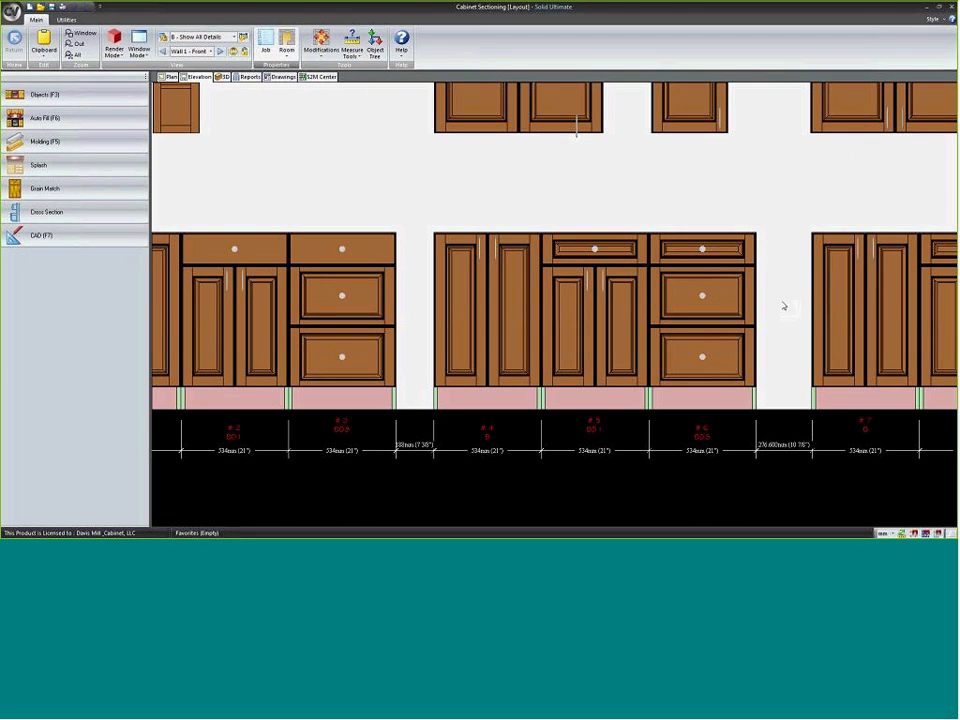
- Open cabinet #6 for face sectioning and release its middle drawer from equal-height sizing
click(702, 292)
right_click(702, 292)
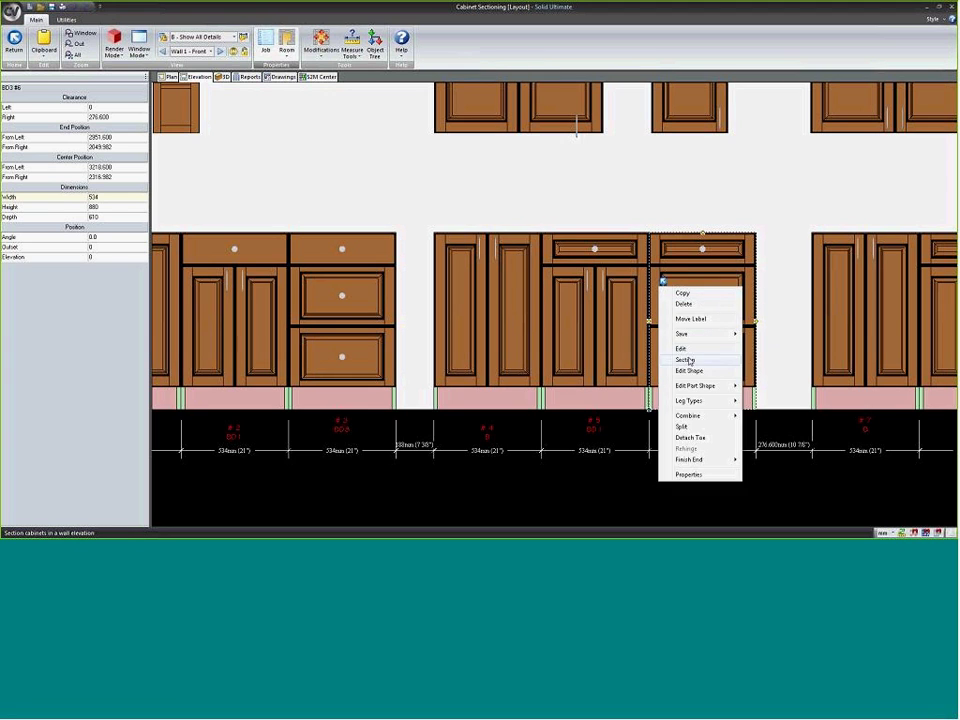
click(702, 360)
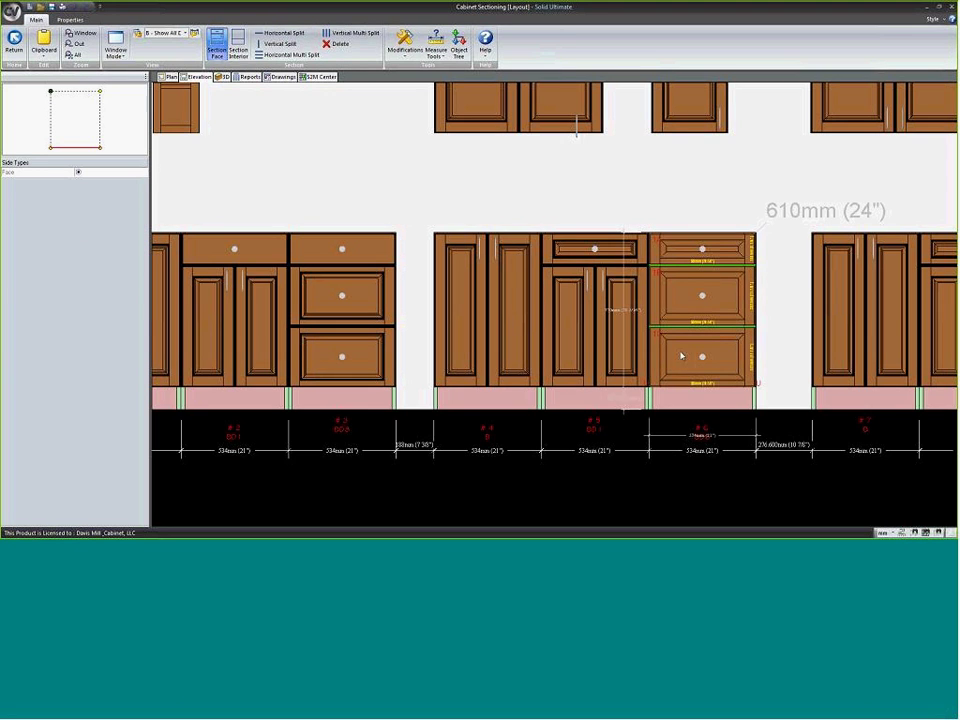
right_click(639, 347)
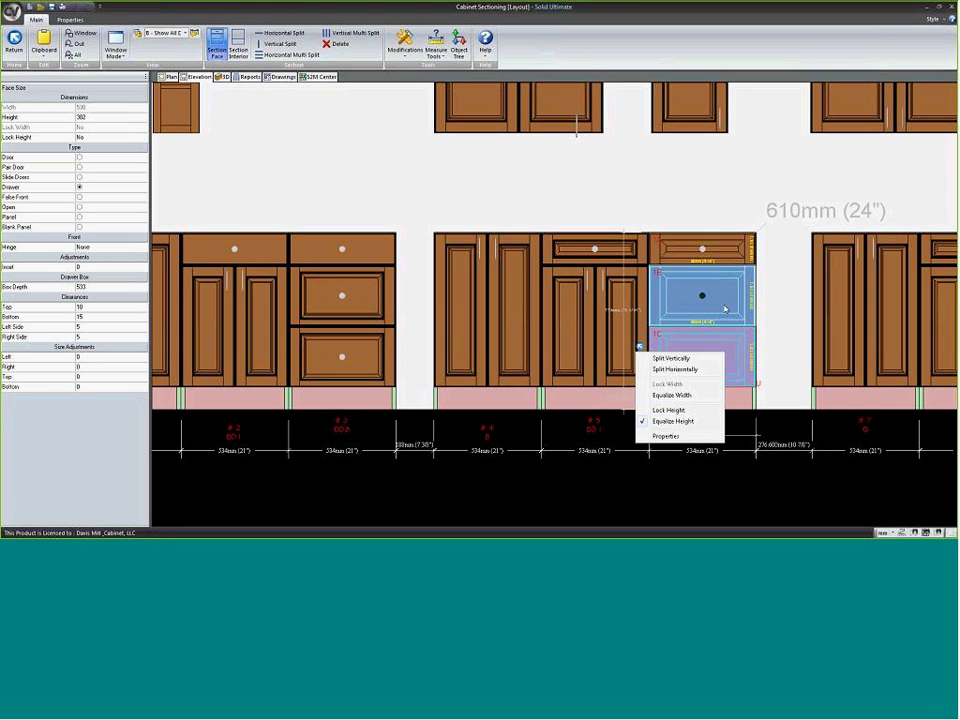
click(660, 421)
right_click(661, 289)
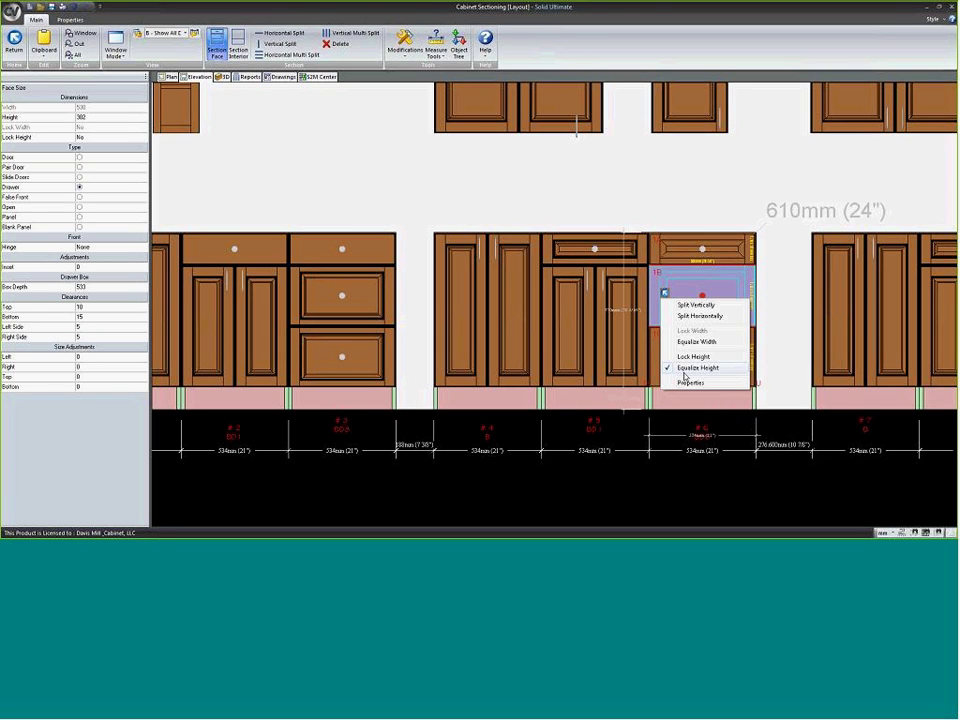
click(691, 369)
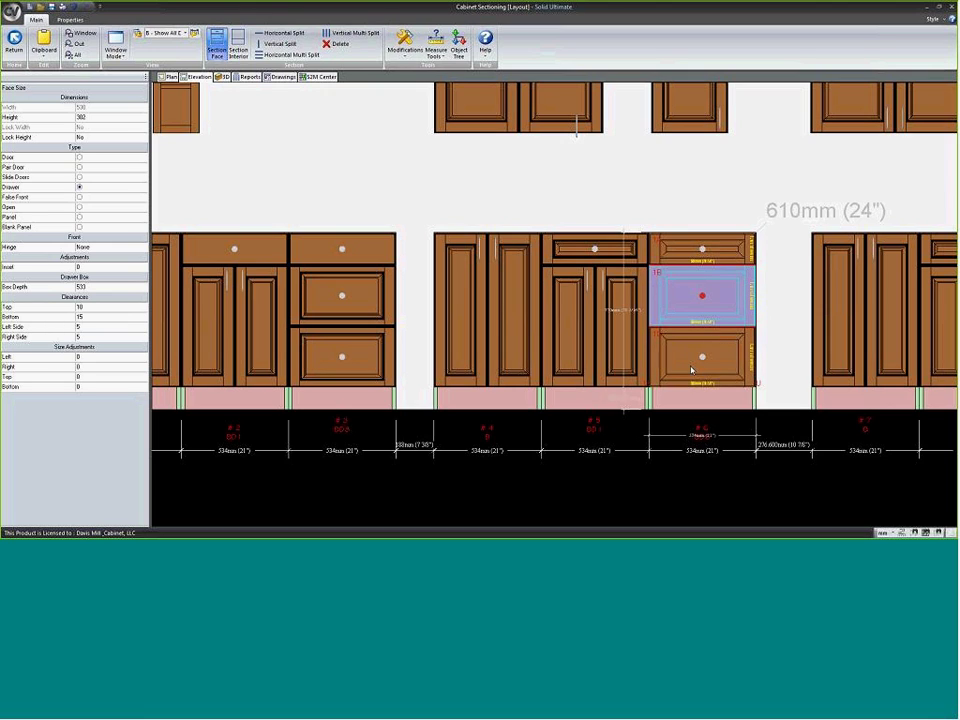
- Set the middle drawer face height to 203, then to 228 (203+25)
click(93, 118)
text(203)
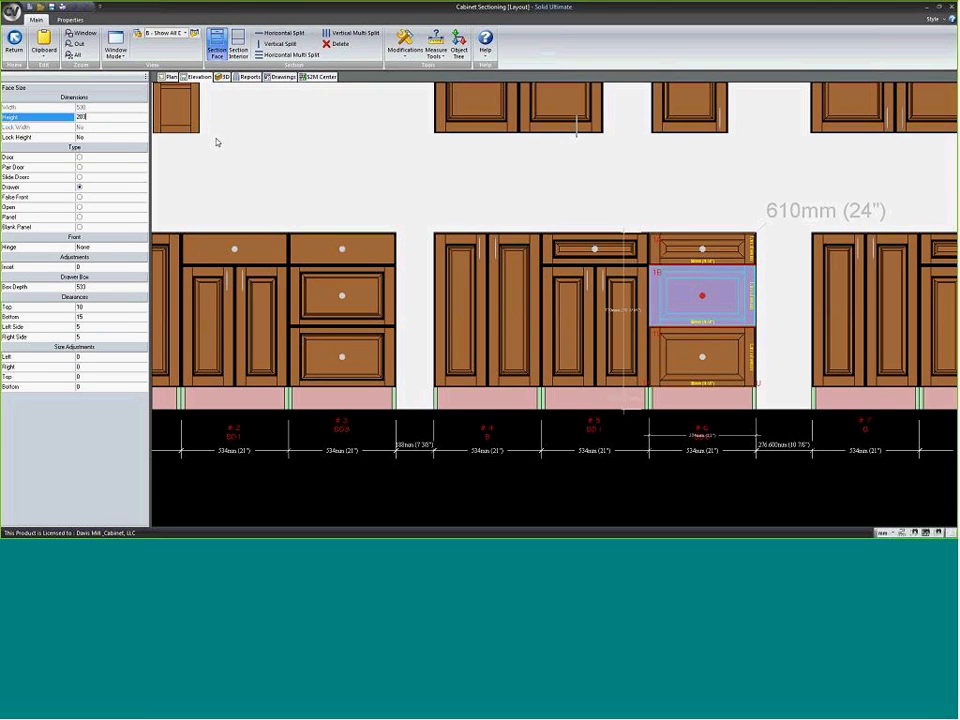
key(Return)
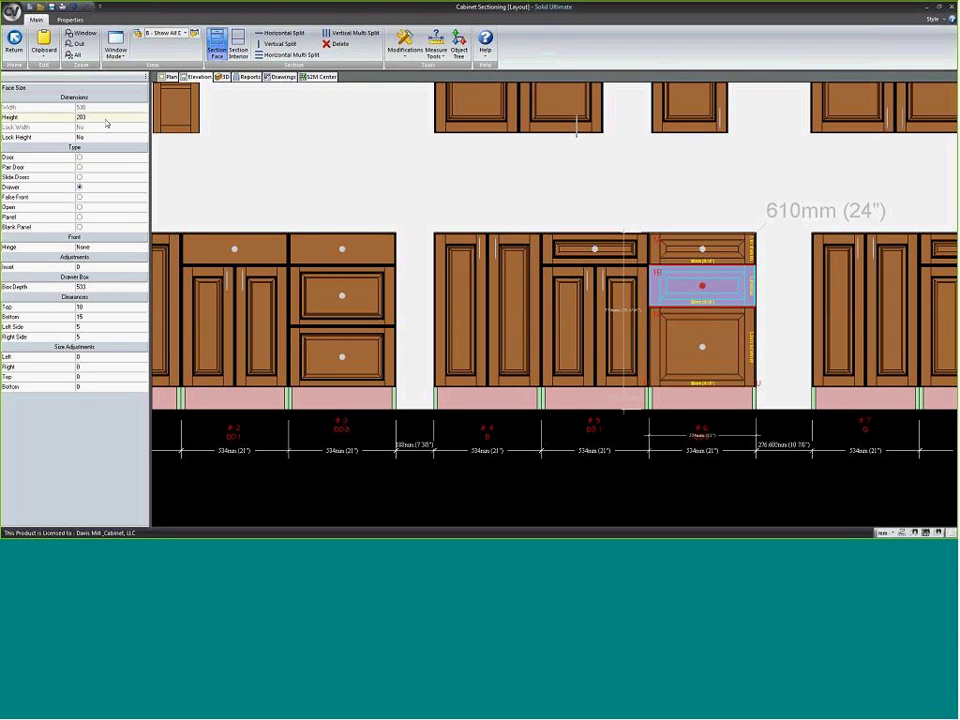
click(90, 117)
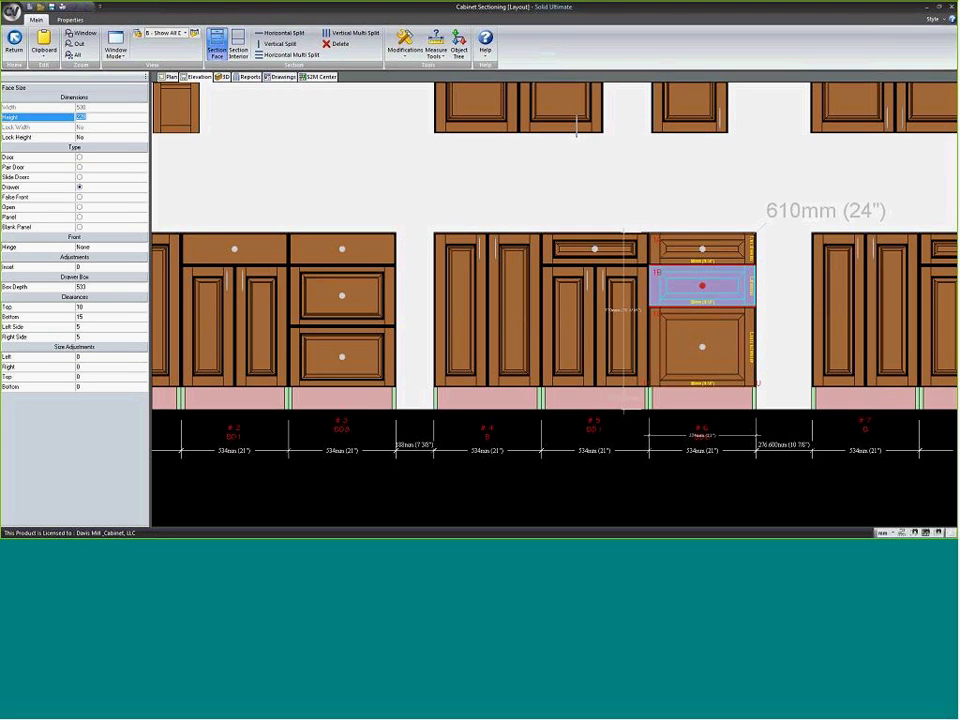
key(Return)
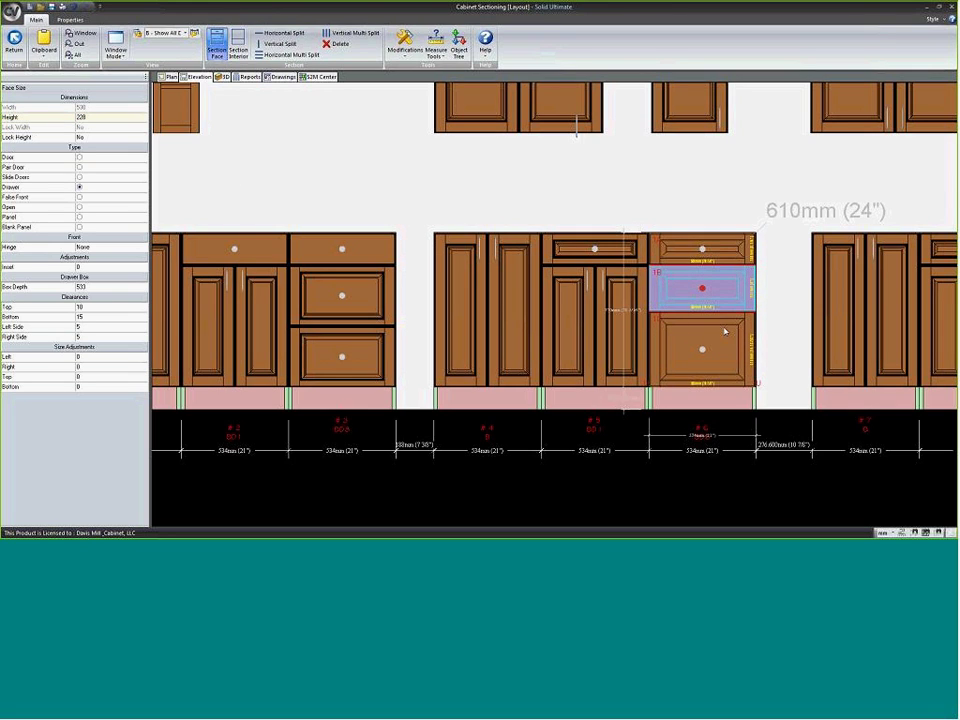
scroll(725, 331, up, 1)
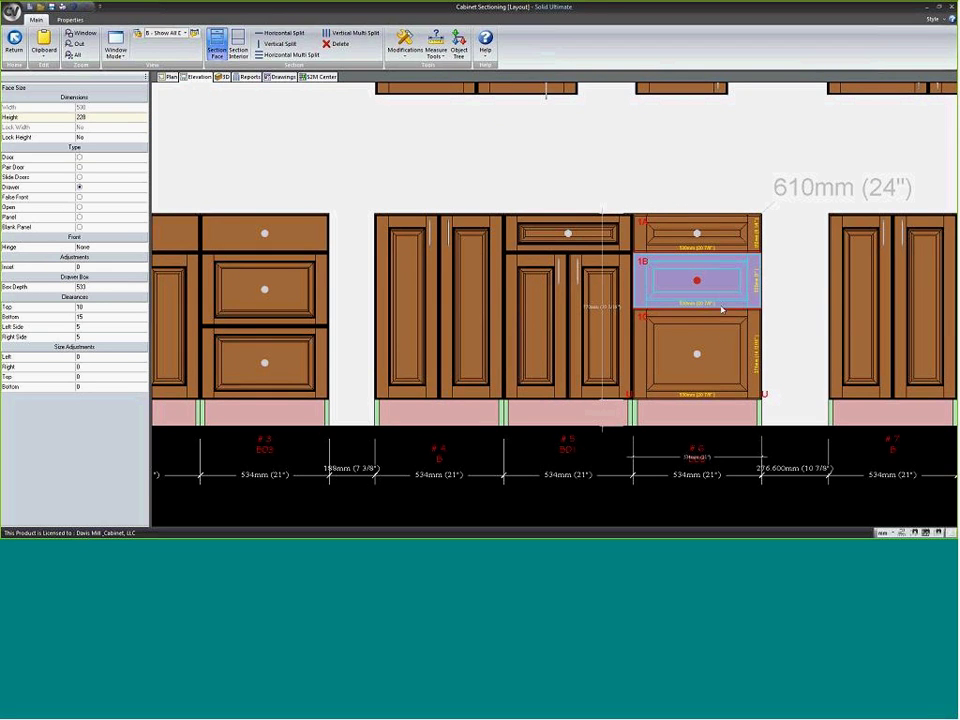
- Change cabinet #6's top drawer face (1A) to the BLOCK DF Simplicity style
click(715, 246)
double_click(715, 246)
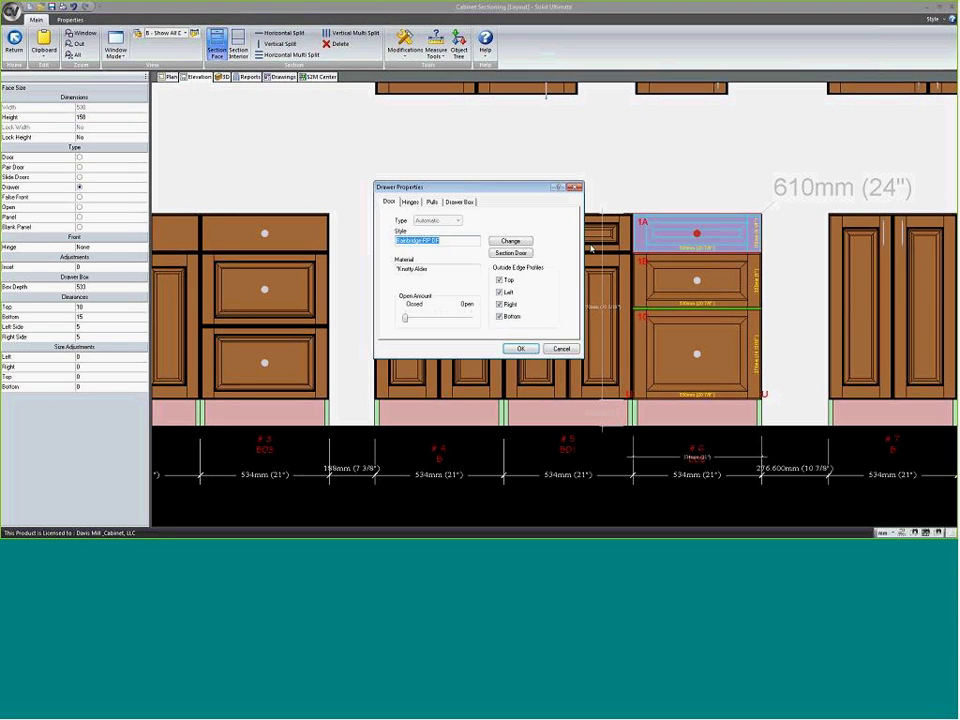
click(513, 243)
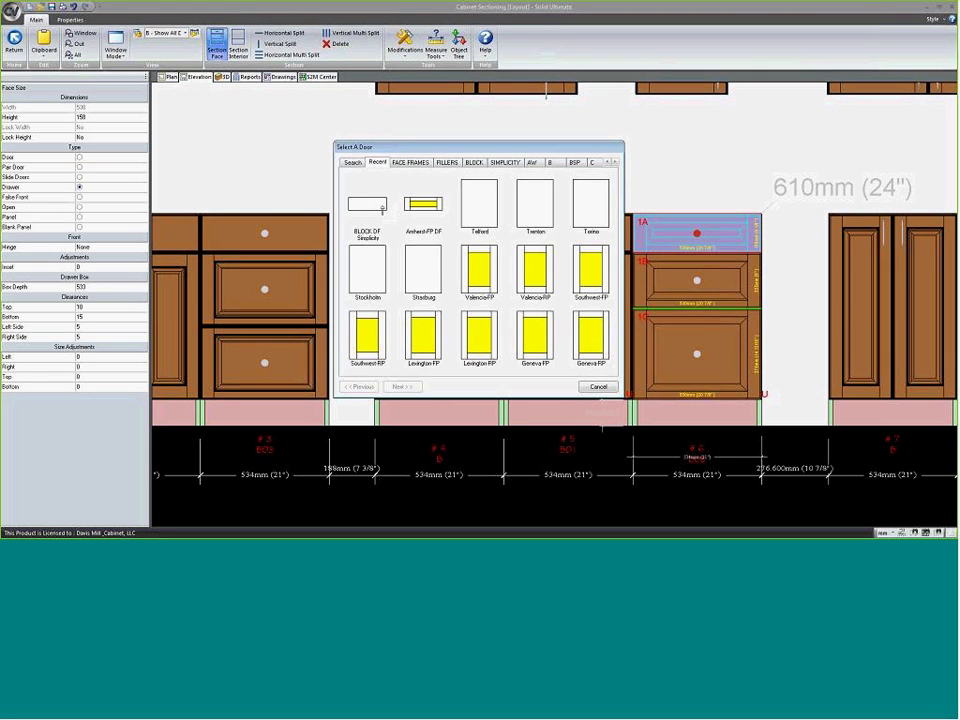
double_click(530, 265)
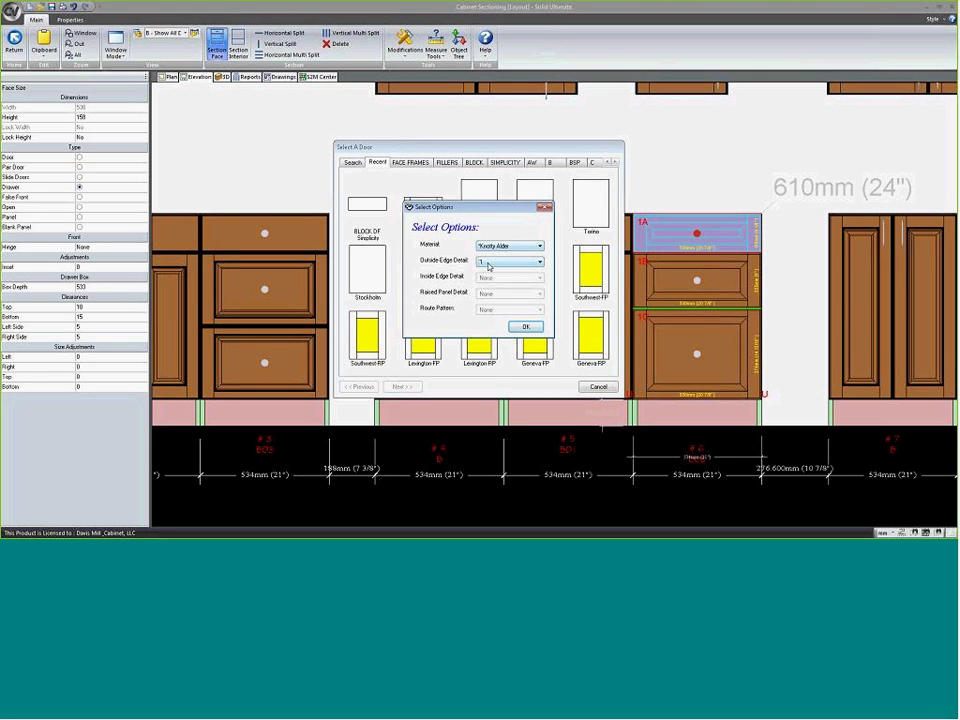
click(523, 326)
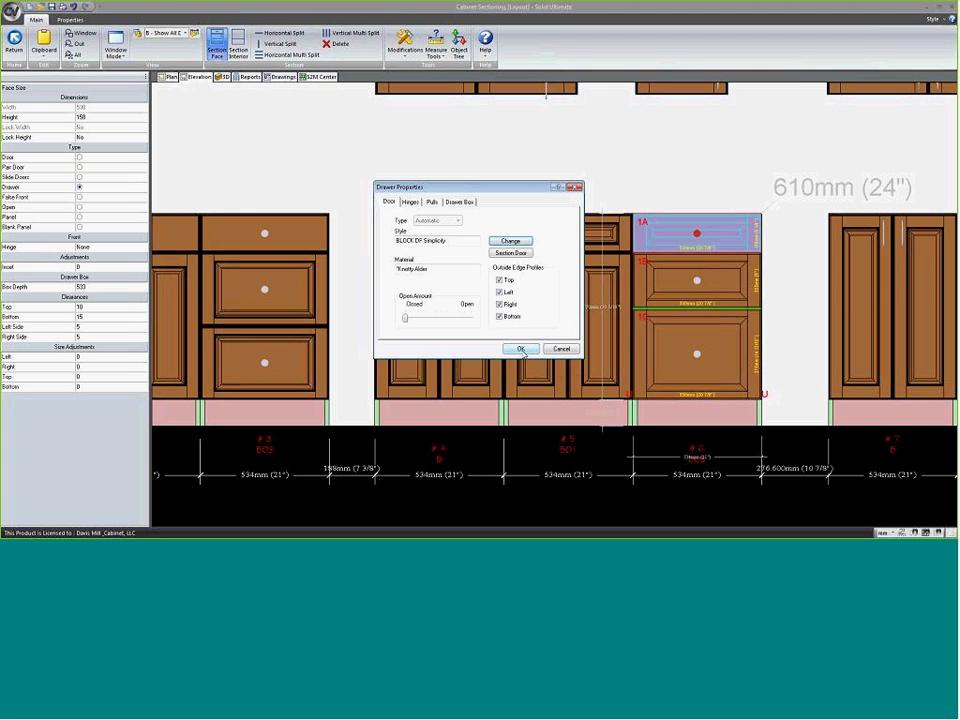
click(518, 348)
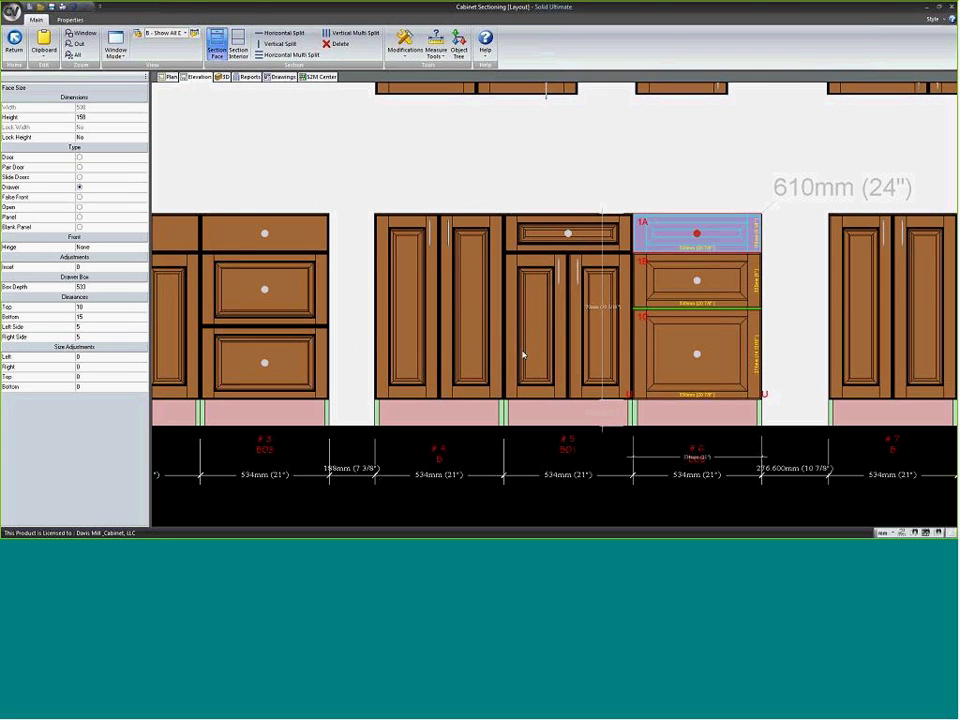
click(713, 249)
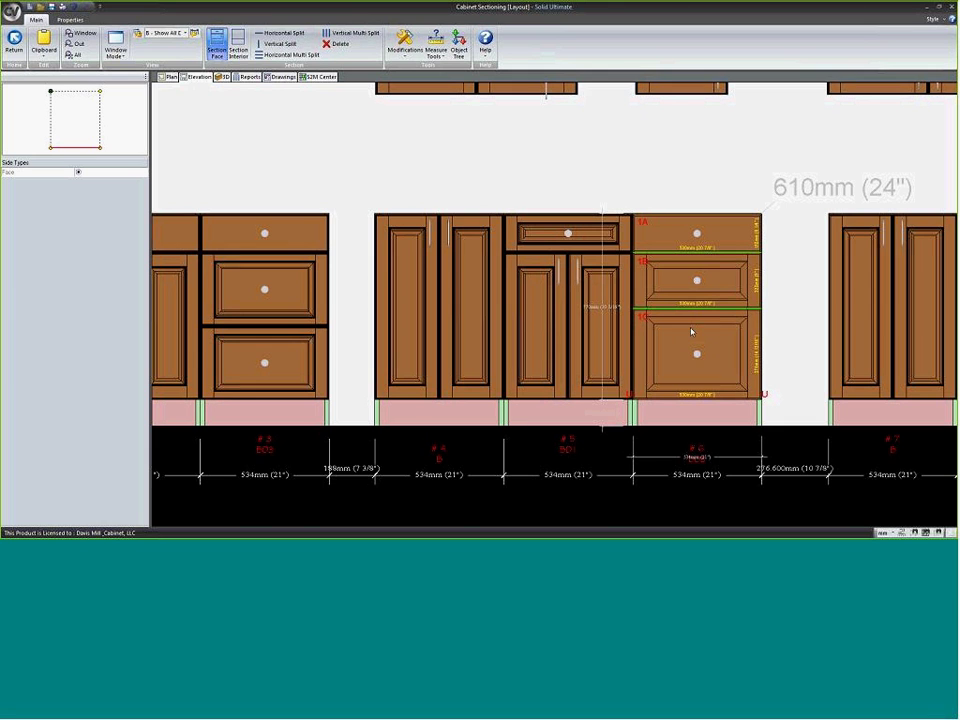
- Search 'bar' and give the bottom drawer face (1C) the Bainbridge-RP DF w/R style
scroll(681, 358, up, 1)
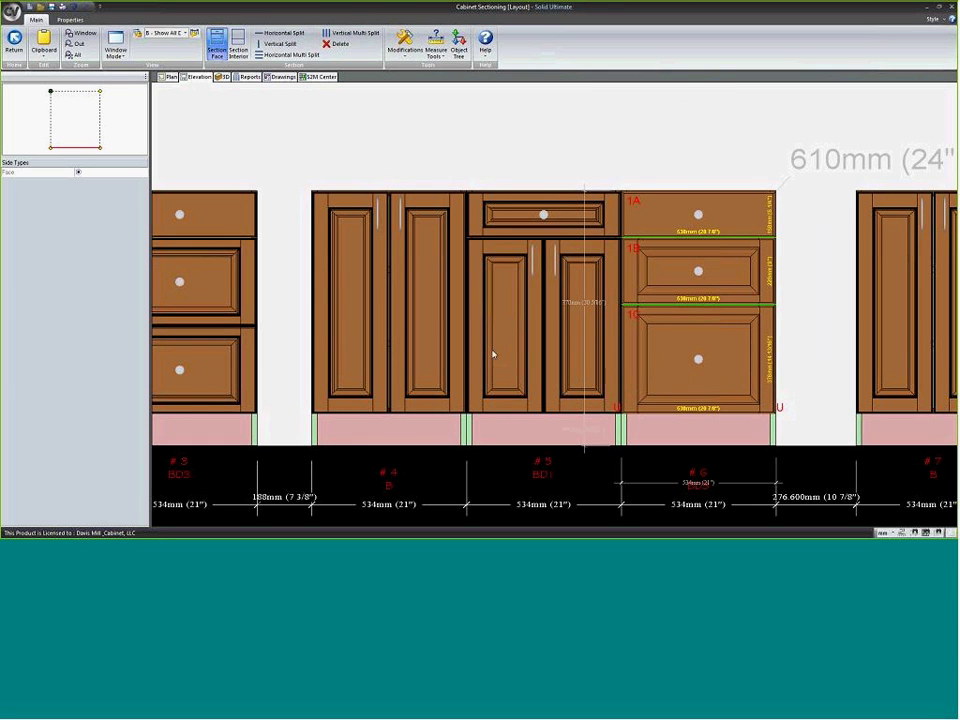
double_click(683, 346)
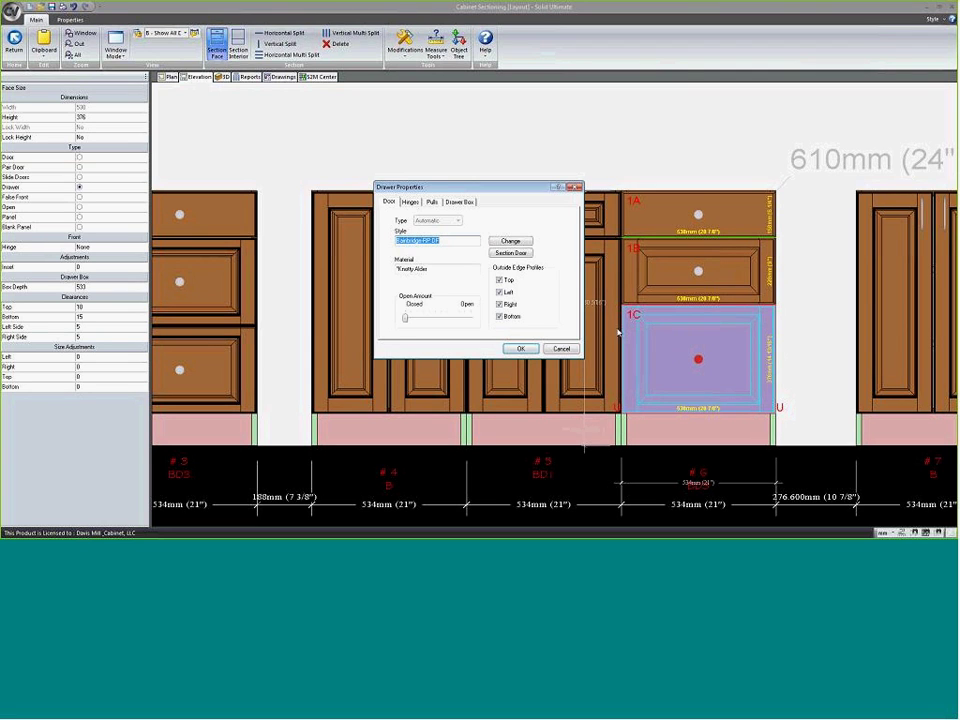
click(512, 243)
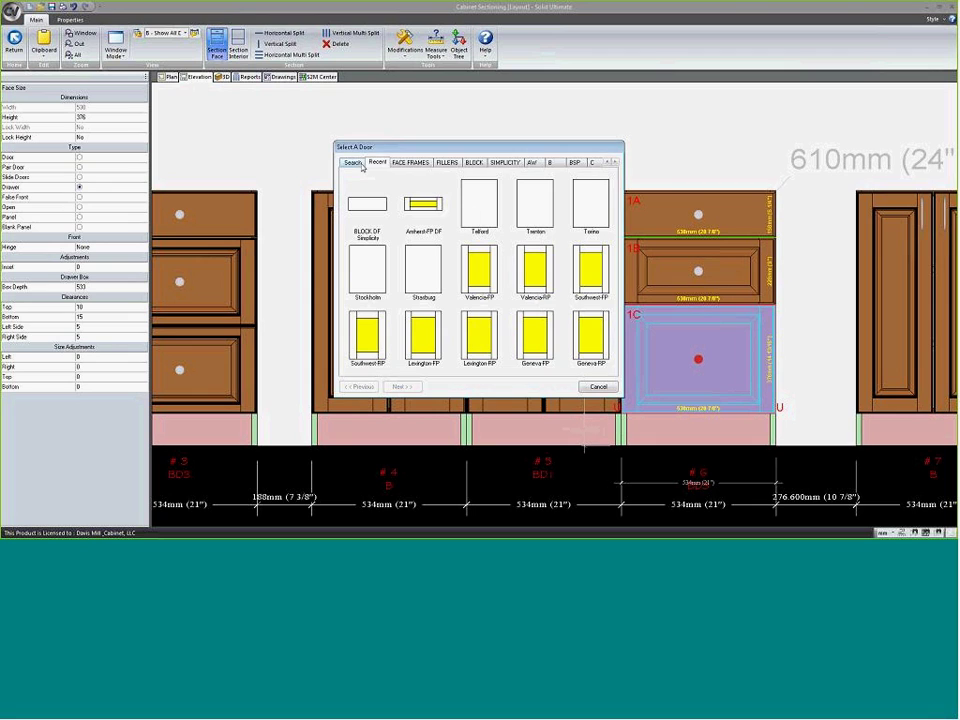
click(355, 163)
text(bar)
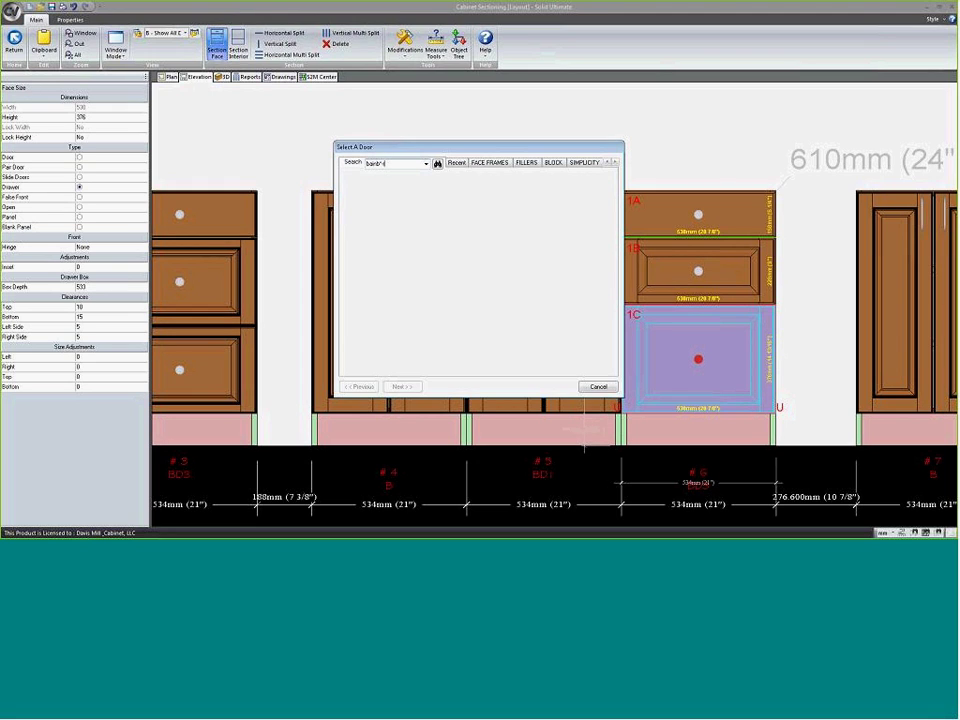
key(Return)
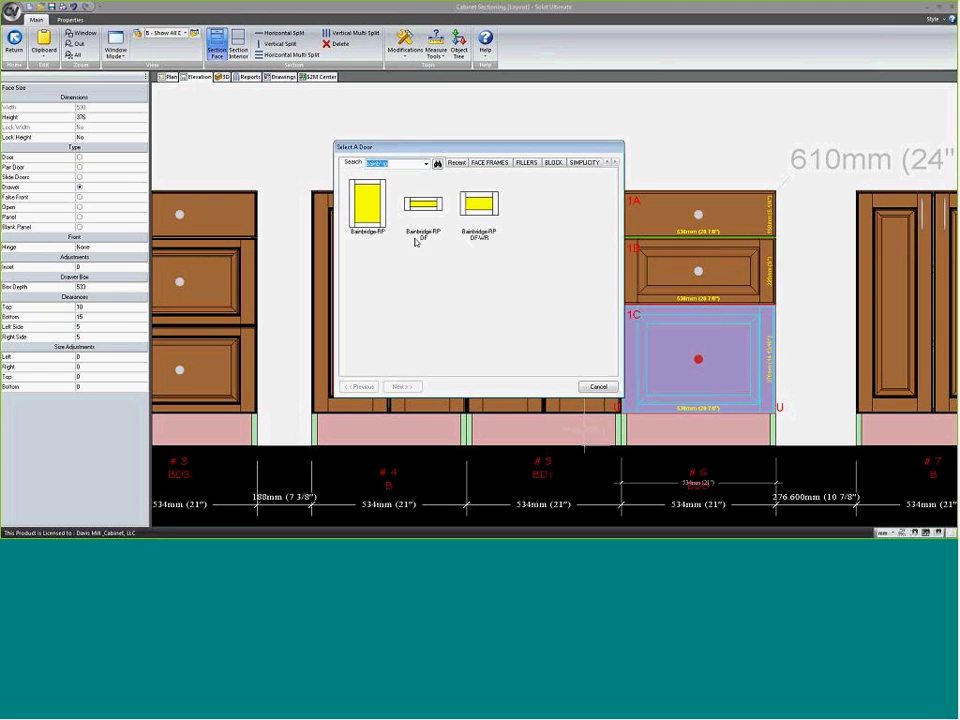
double_click(487, 243)
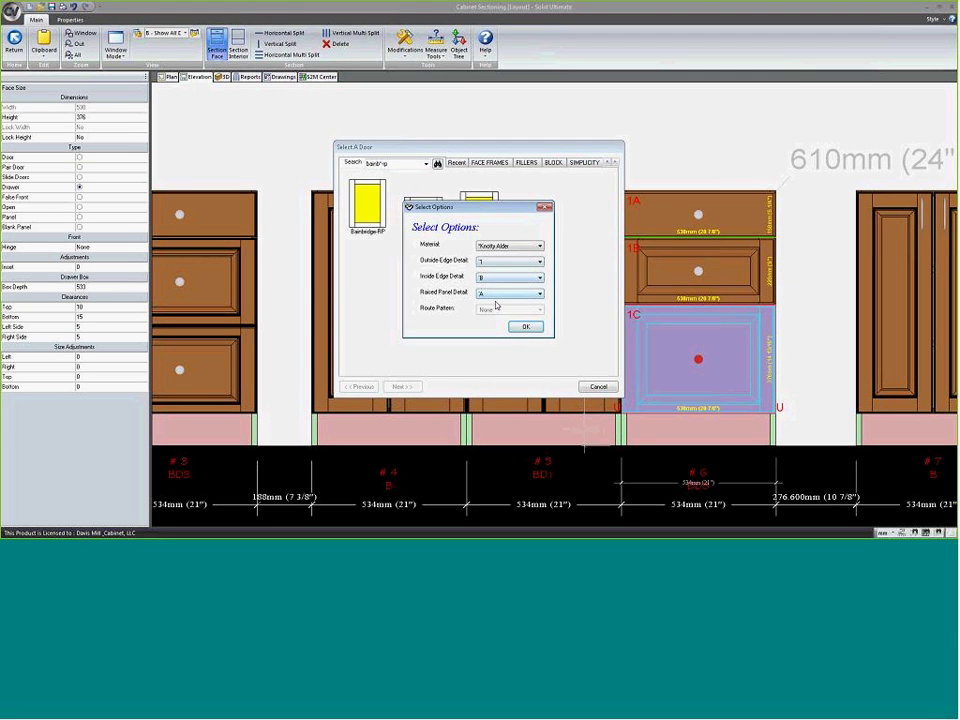
click(525, 326)
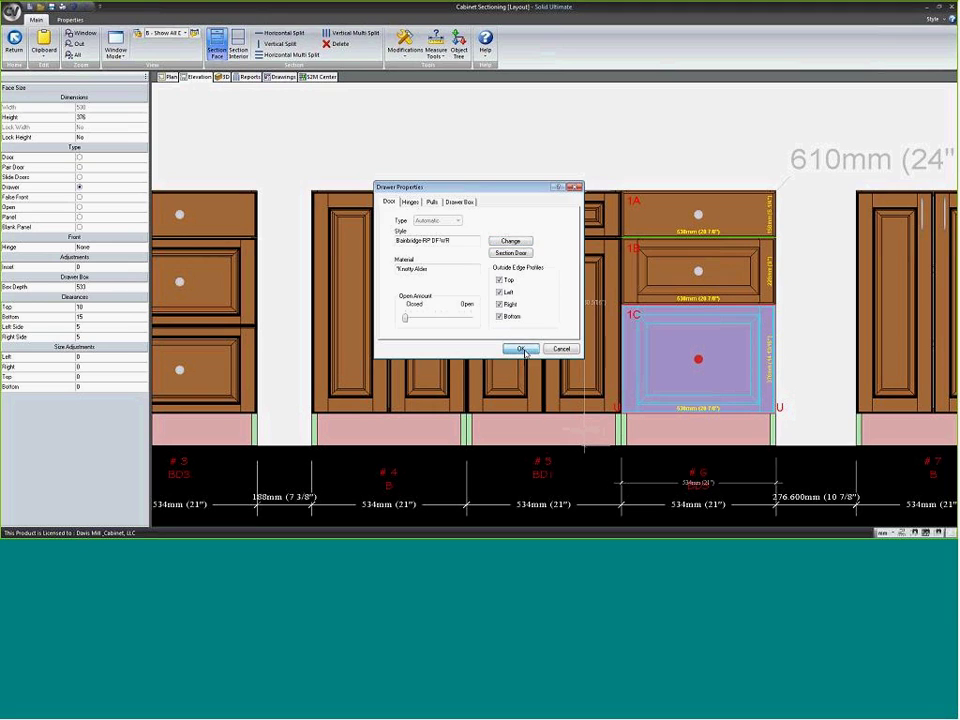
click(521, 349)
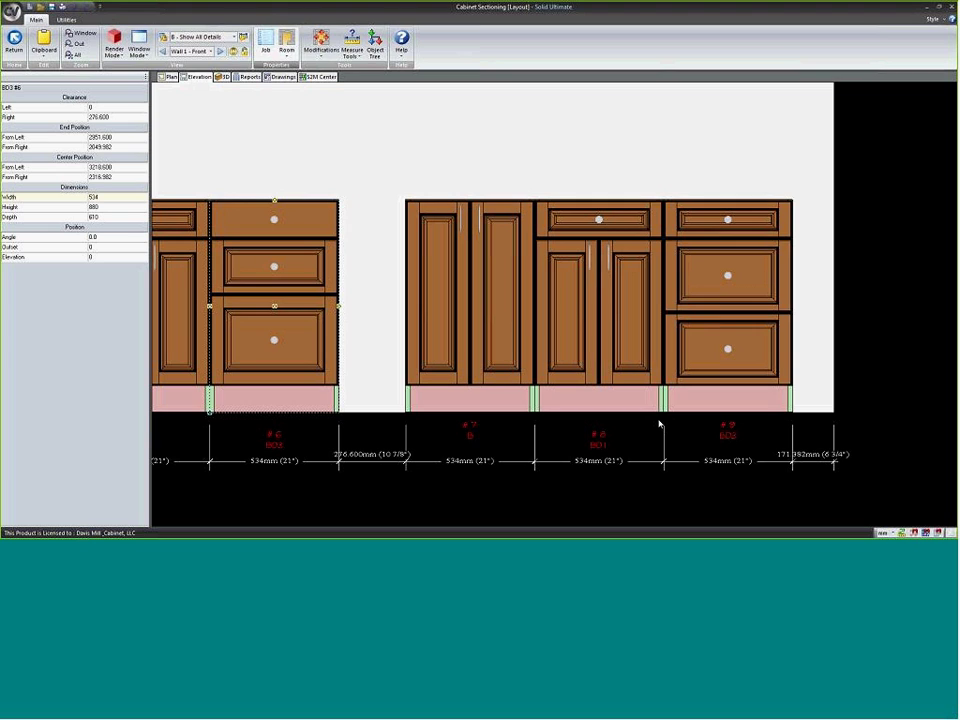
- Open cabinet #9 (BD3) for face sectioning to show drawer faces 1A, 1B and 1C
right_click(730, 292)
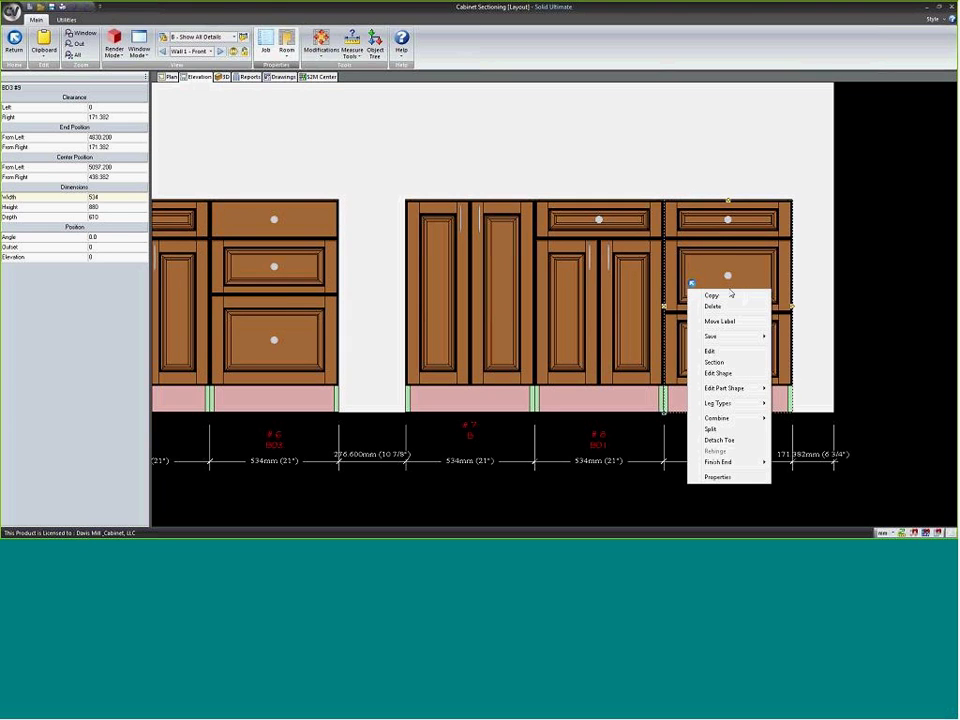
click(716, 364)
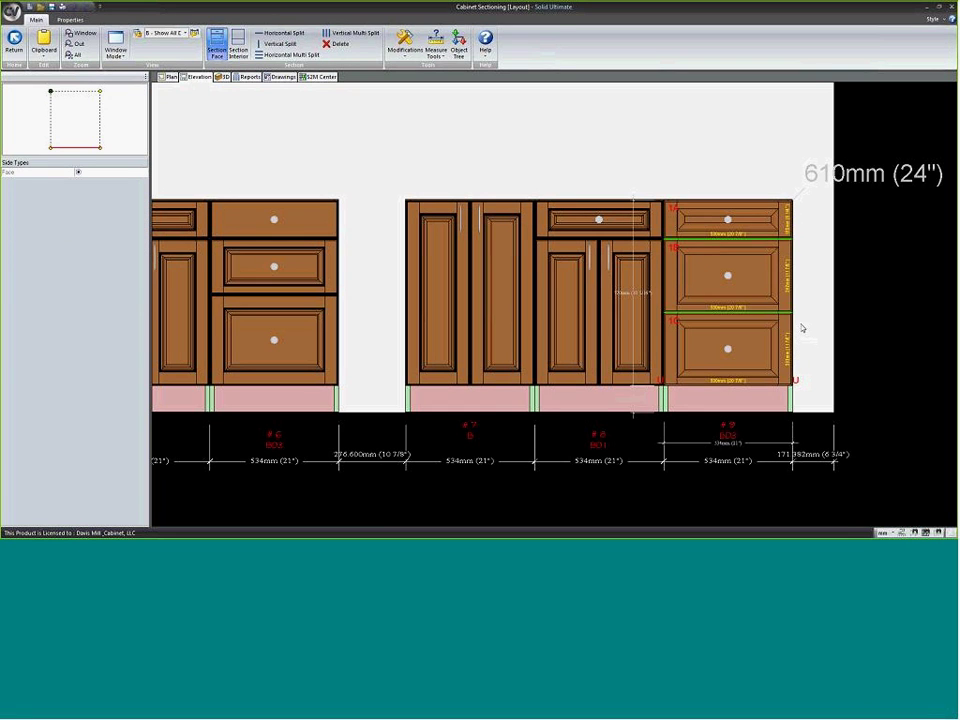
scroll(800, 328, up, 2)
- Turn off Equalize Height for cabinet #9's middle drawer 1B and open drawer 1C's properties
click(690, 344)
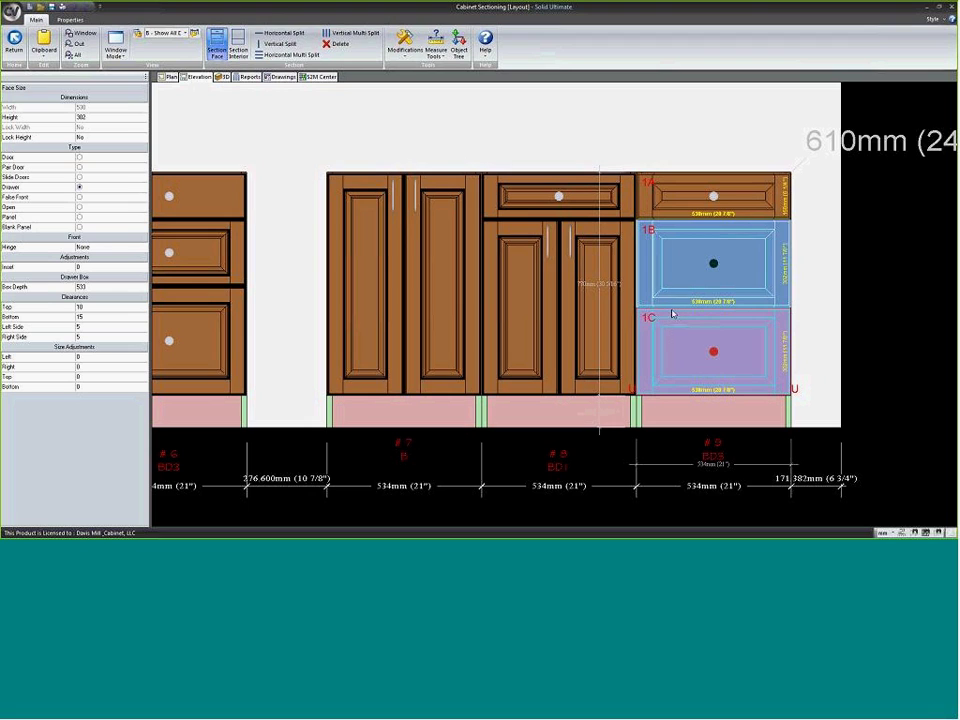
right_click(633, 343)
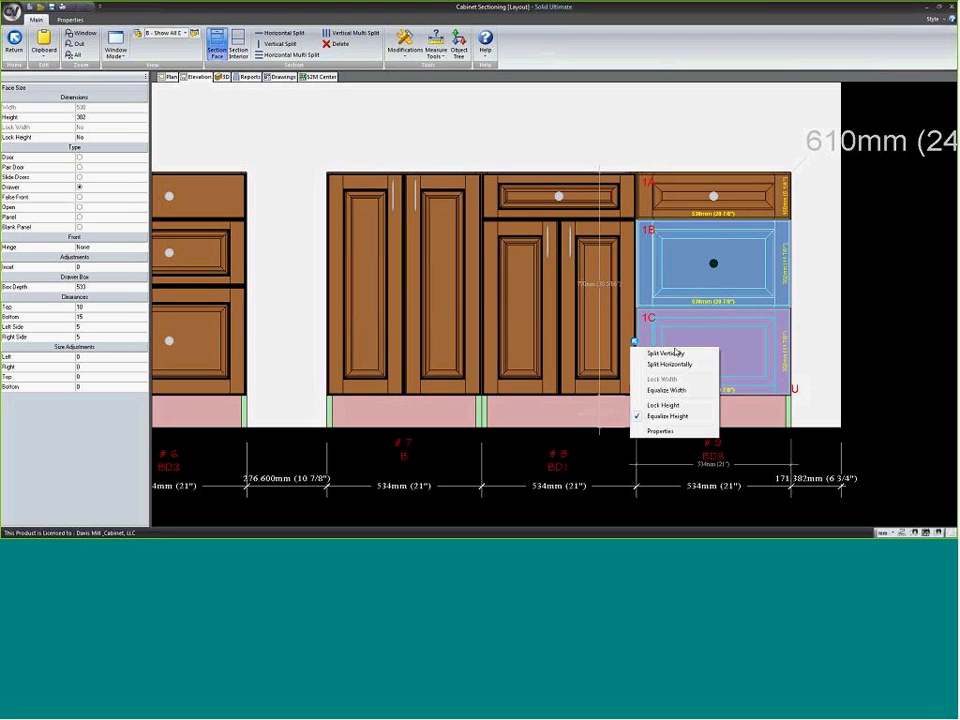
click(659, 416)
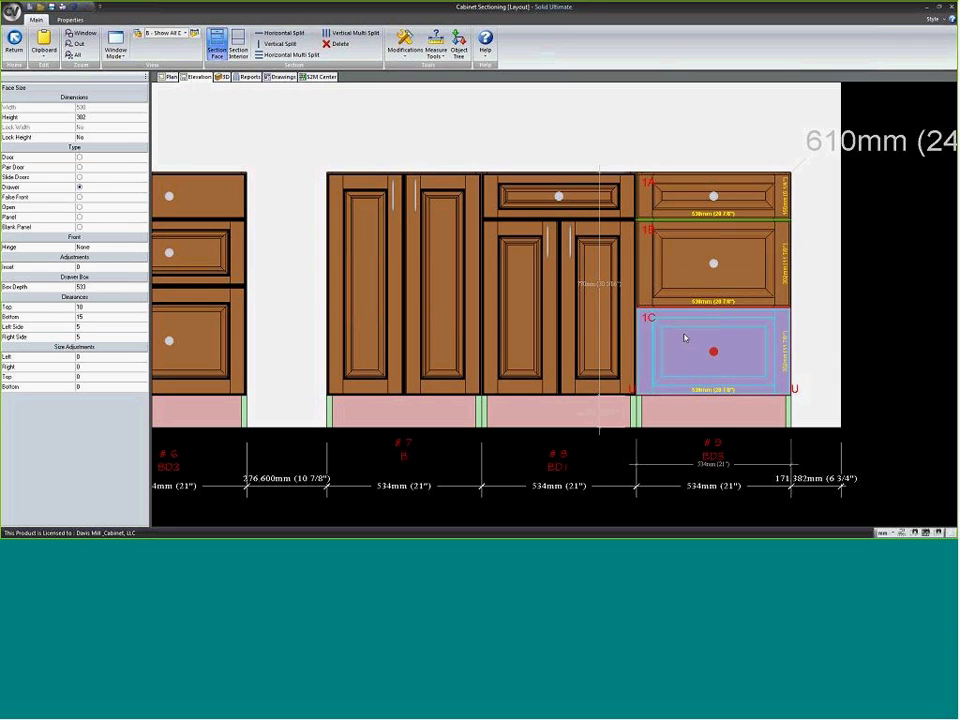
right_click(639, 331)
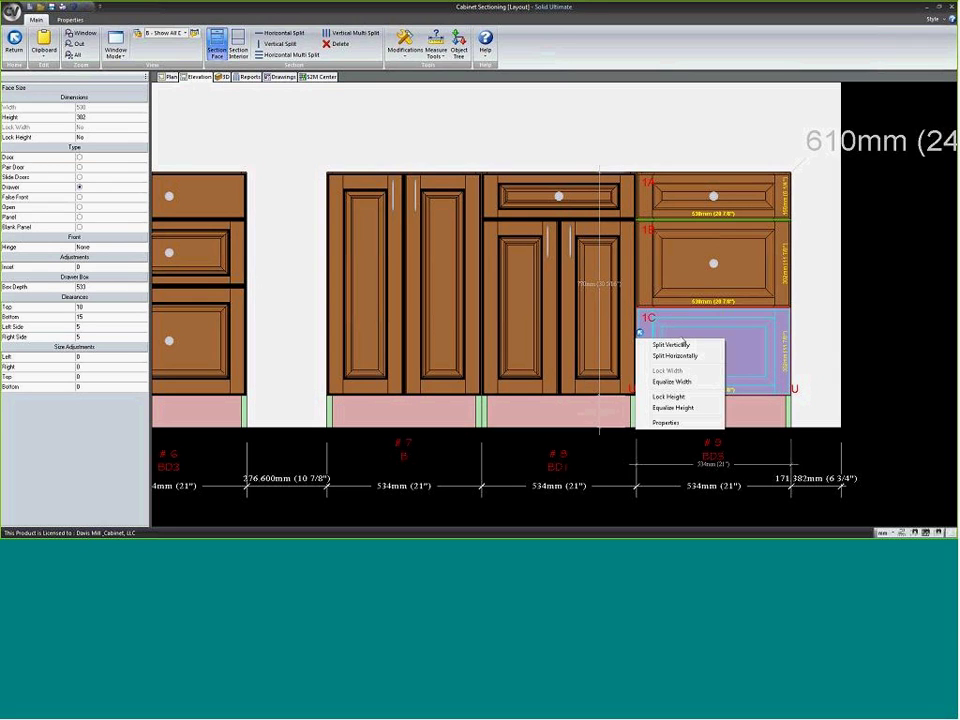
click(665, 423)
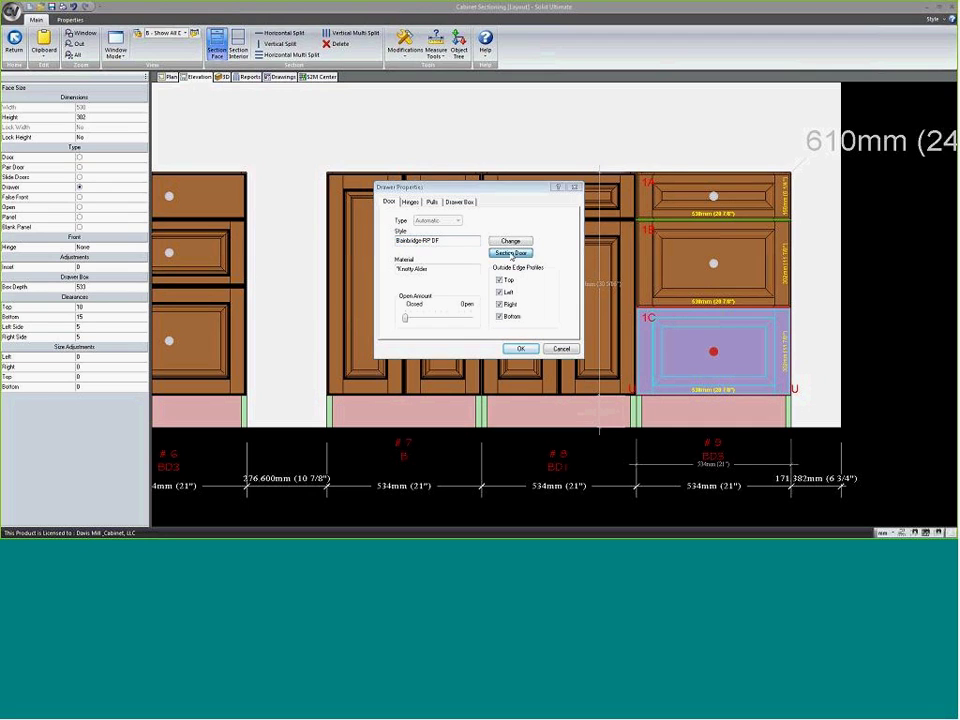
- Set drawer 1C's top and bottom rails to 64 in the Door Section Editor
click(511, 253)
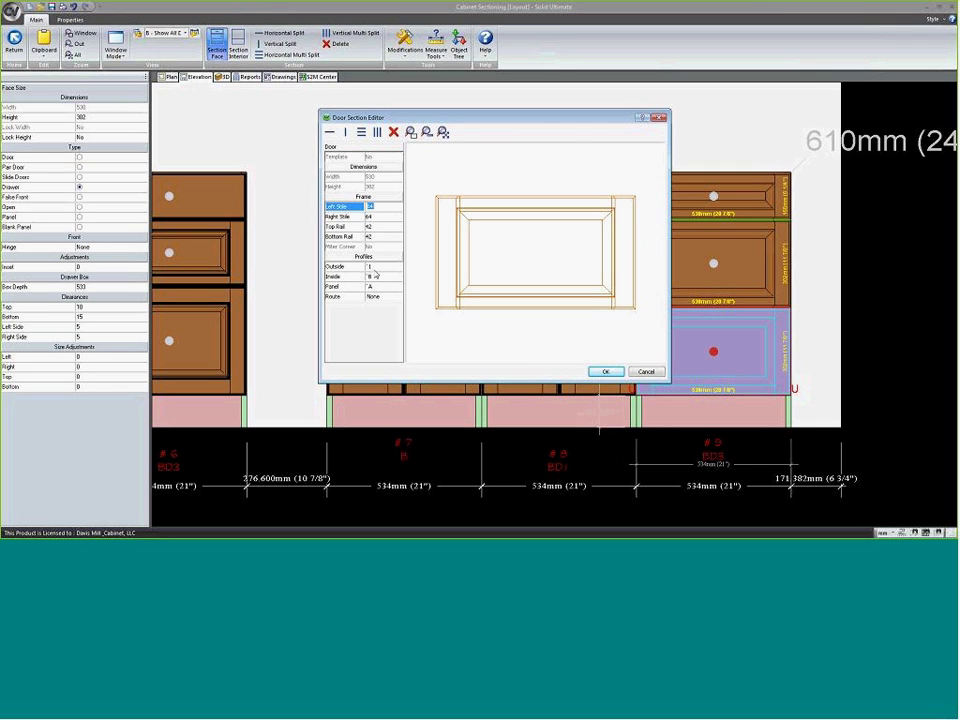
click(398, 287)
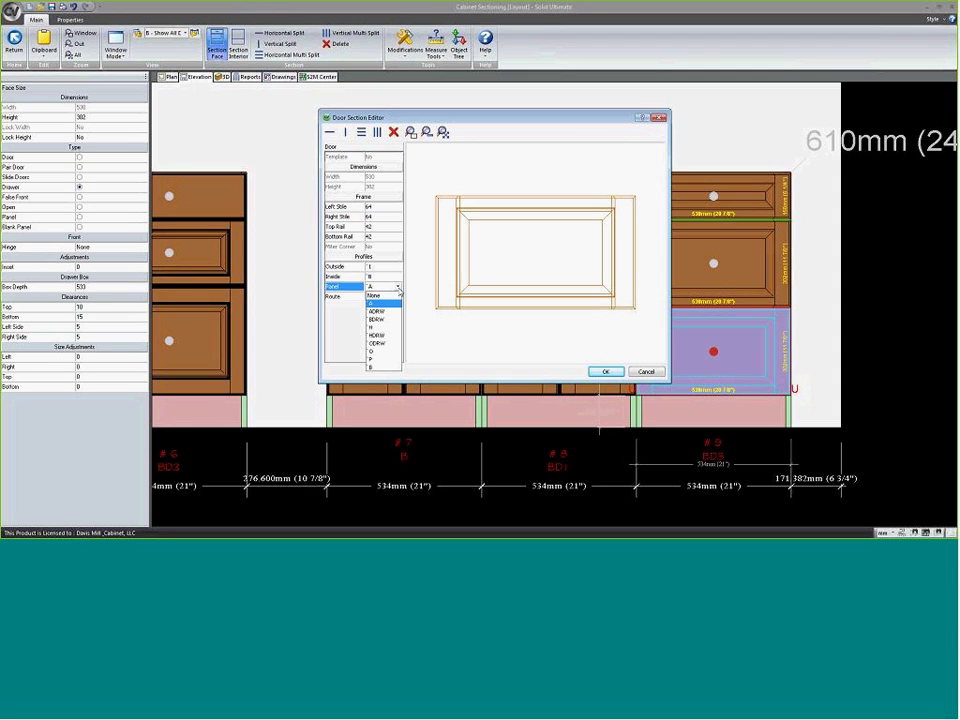
click(399, 267)
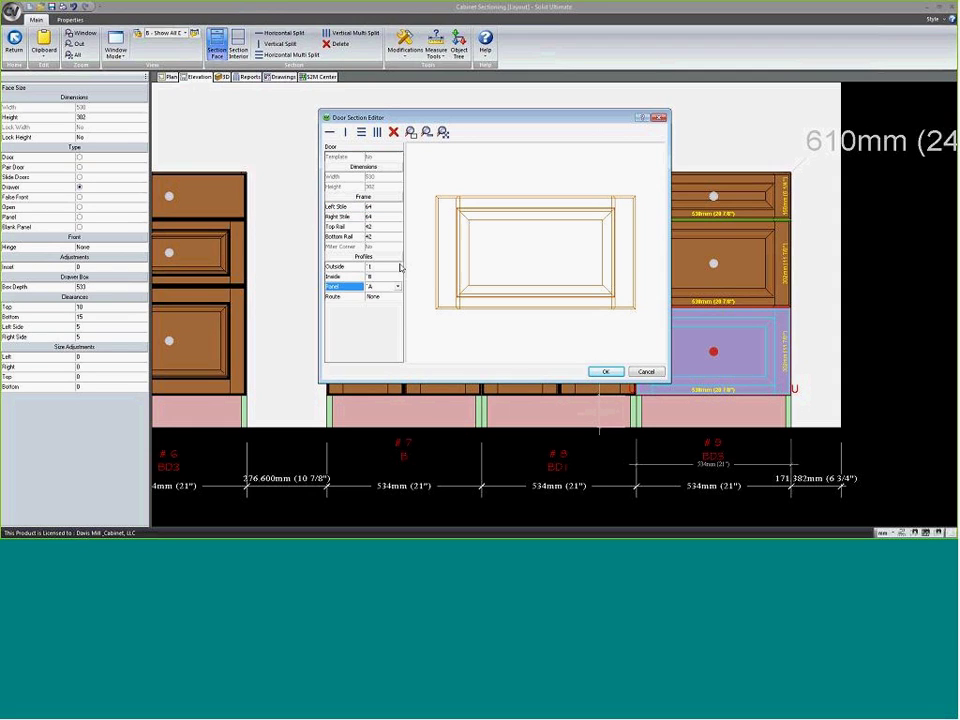
click(399, 267)
click(380, 283)
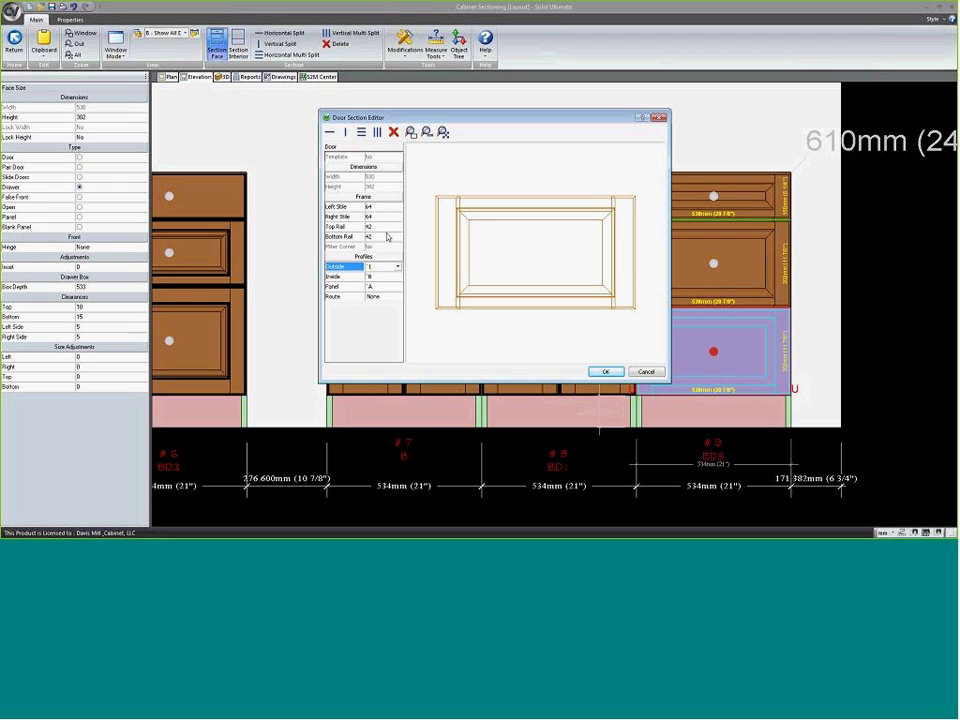
click(387, 228)
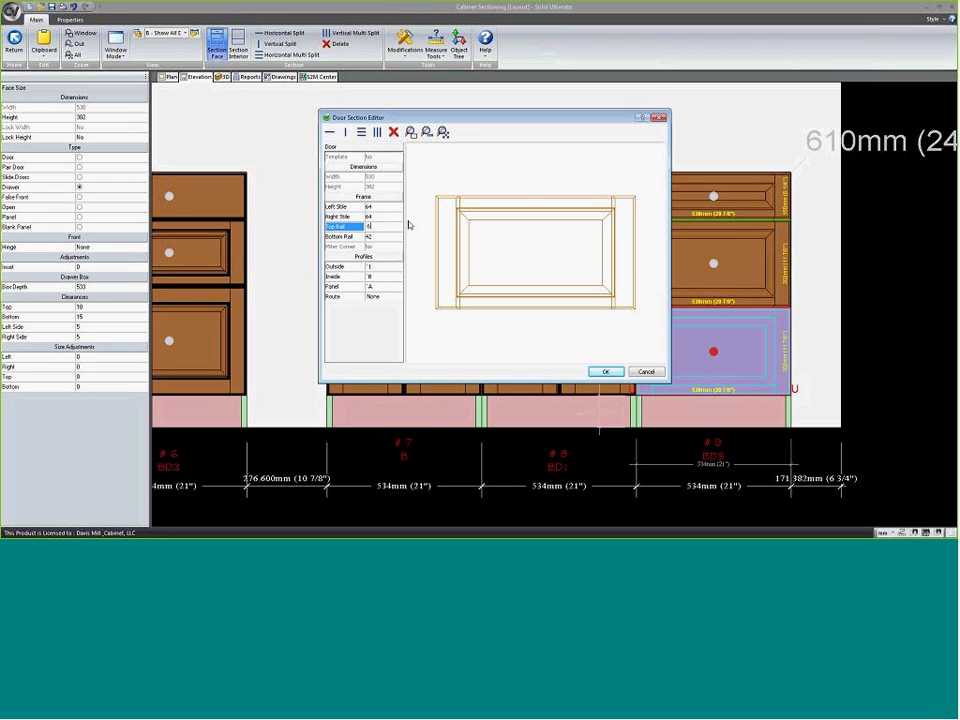
key(Return)
click(393, 235)
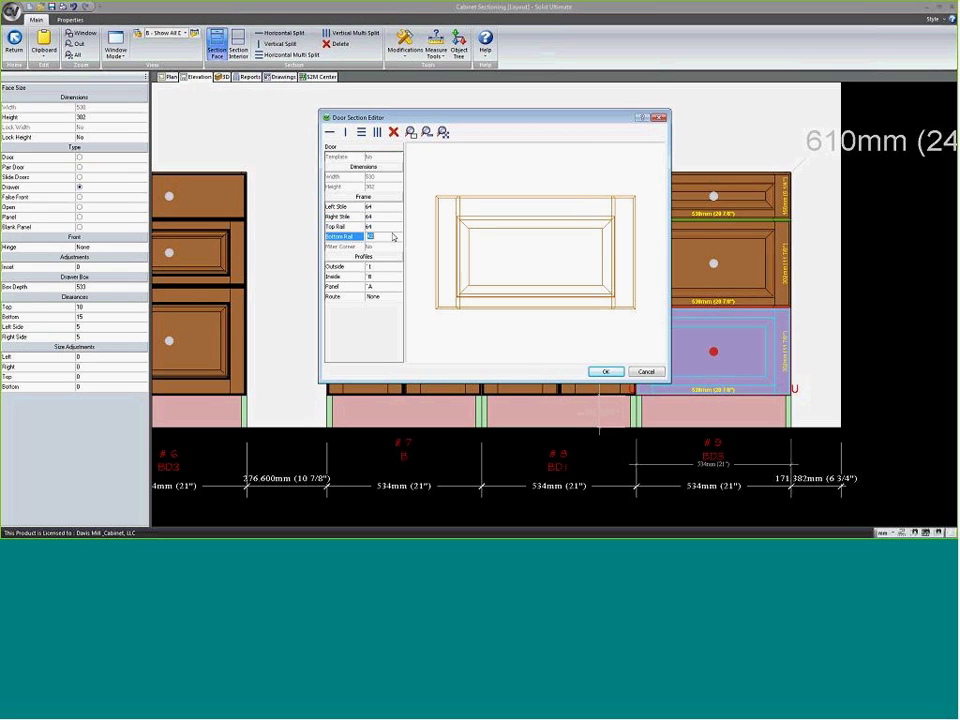
text(64)
key(Return)
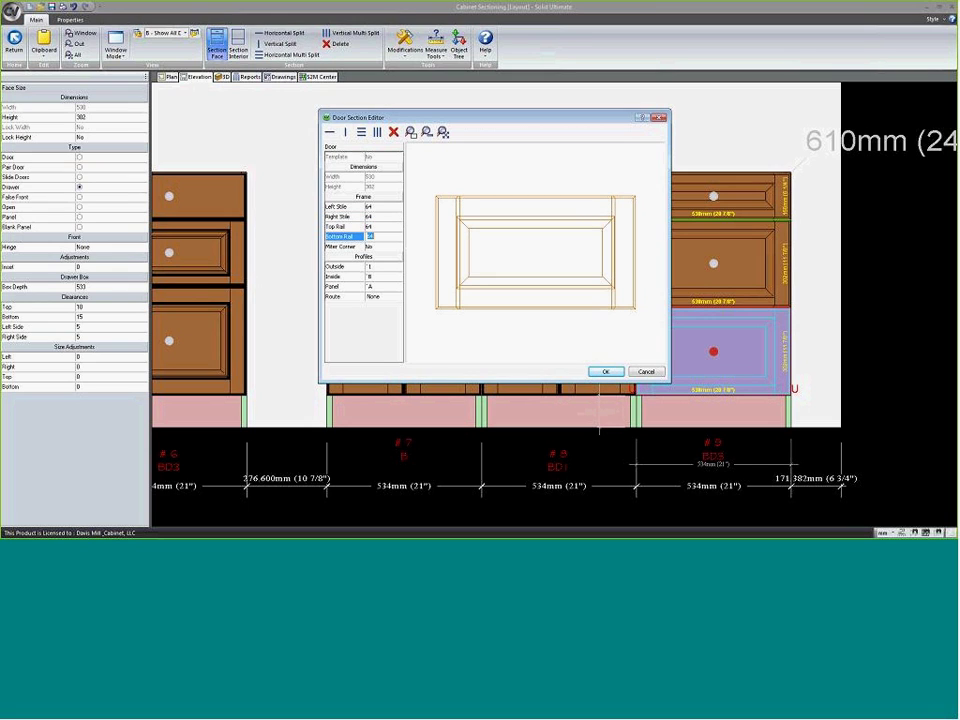
click(605, 372)
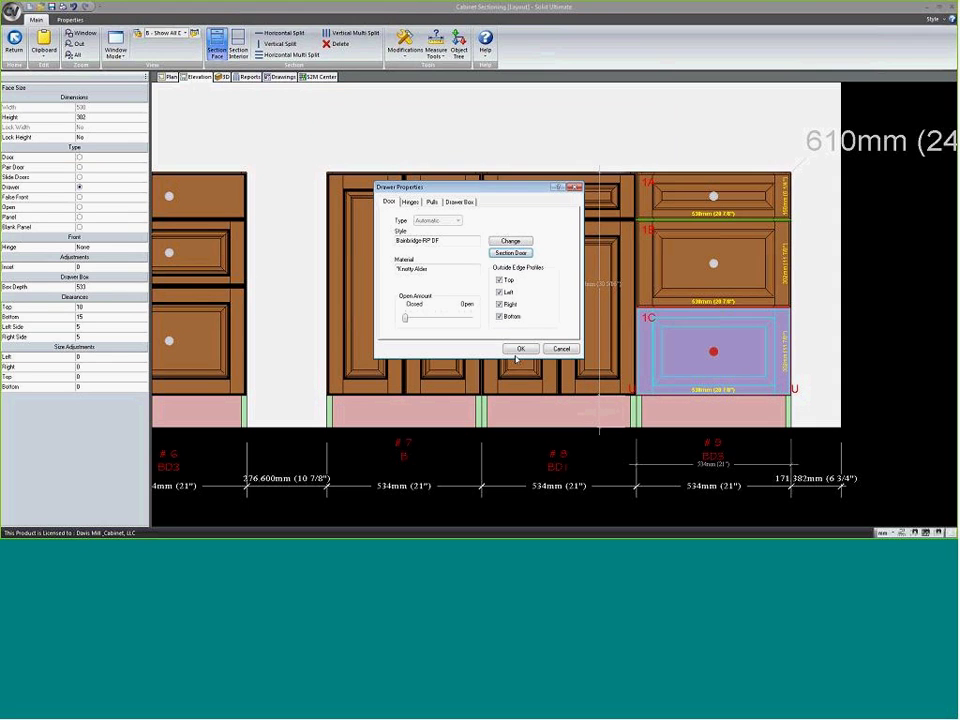
click(520, 350)
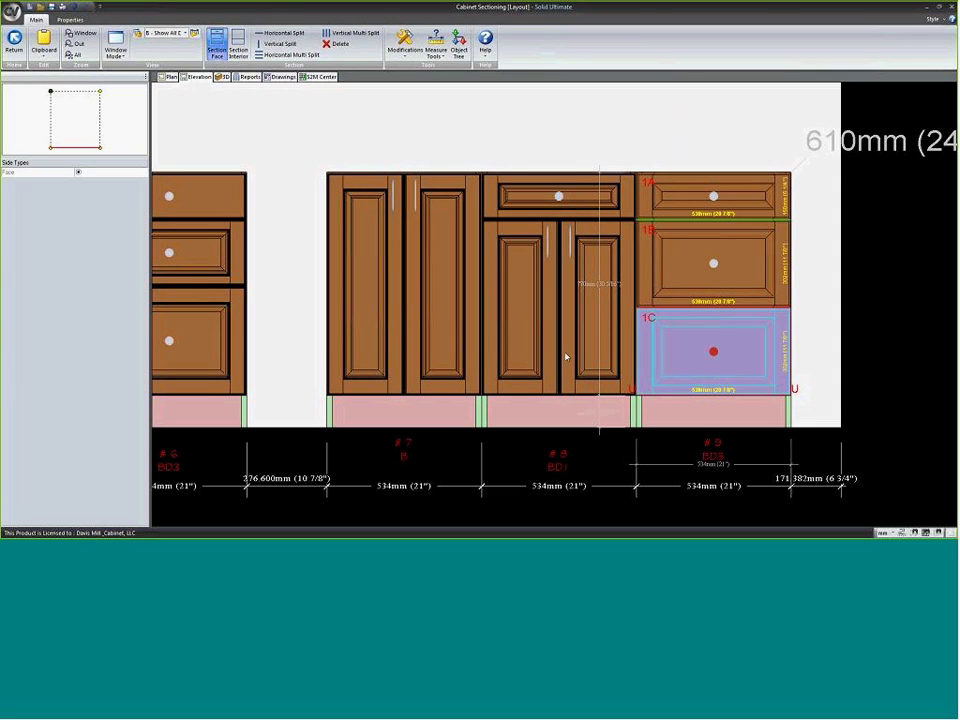
- Set drawer 1B's top and bottom rails to 64 as well, then exit section editing
double_click(712, 277)
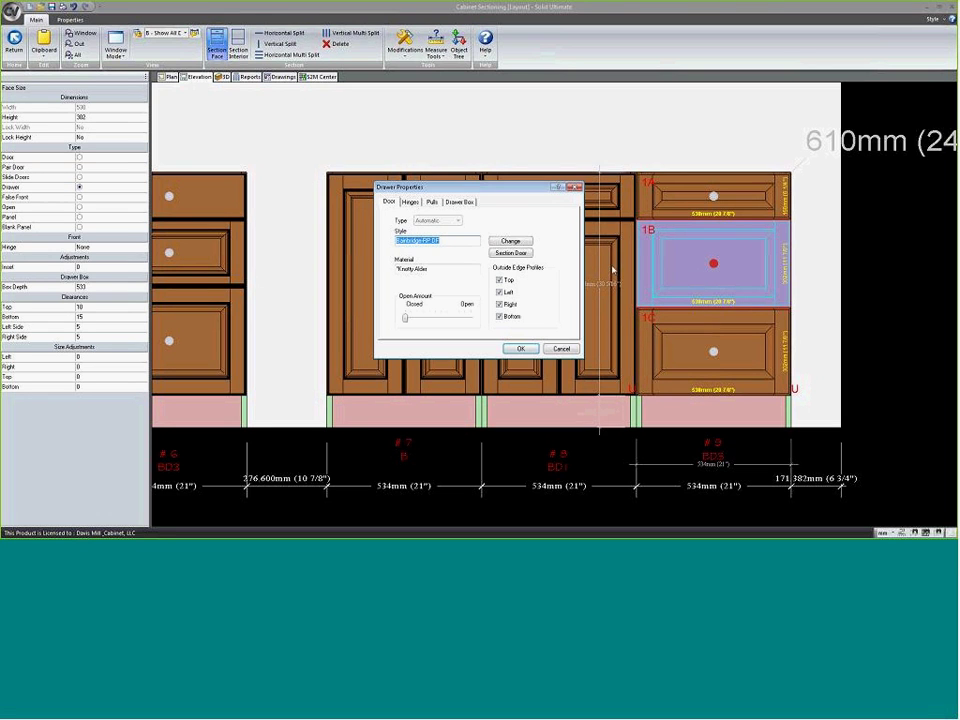
click(511, 252)
click(393, 228)
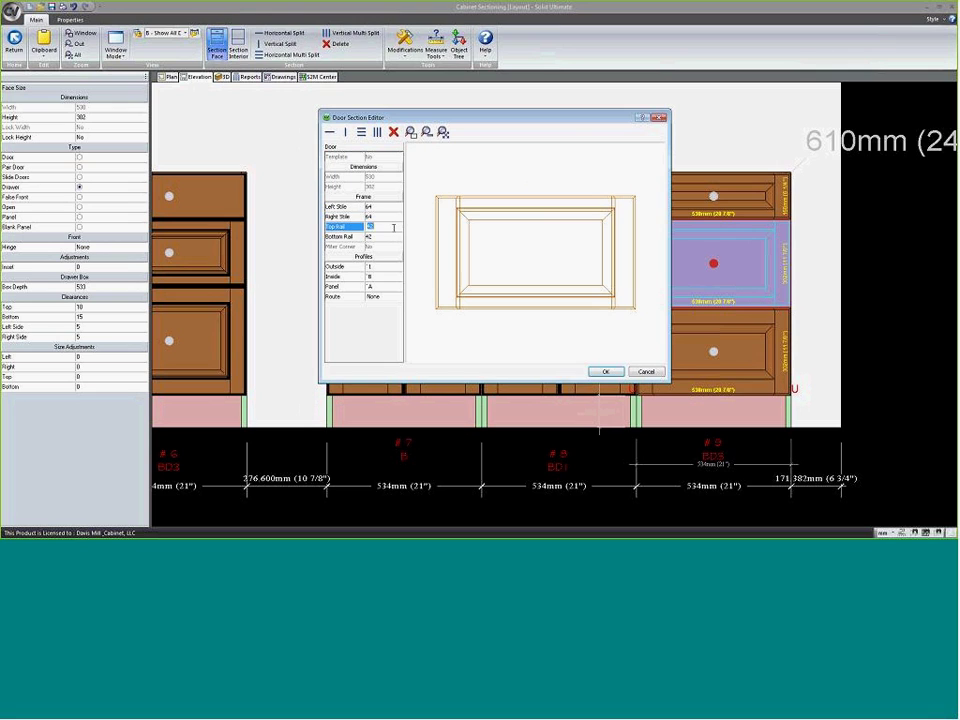
text(64)
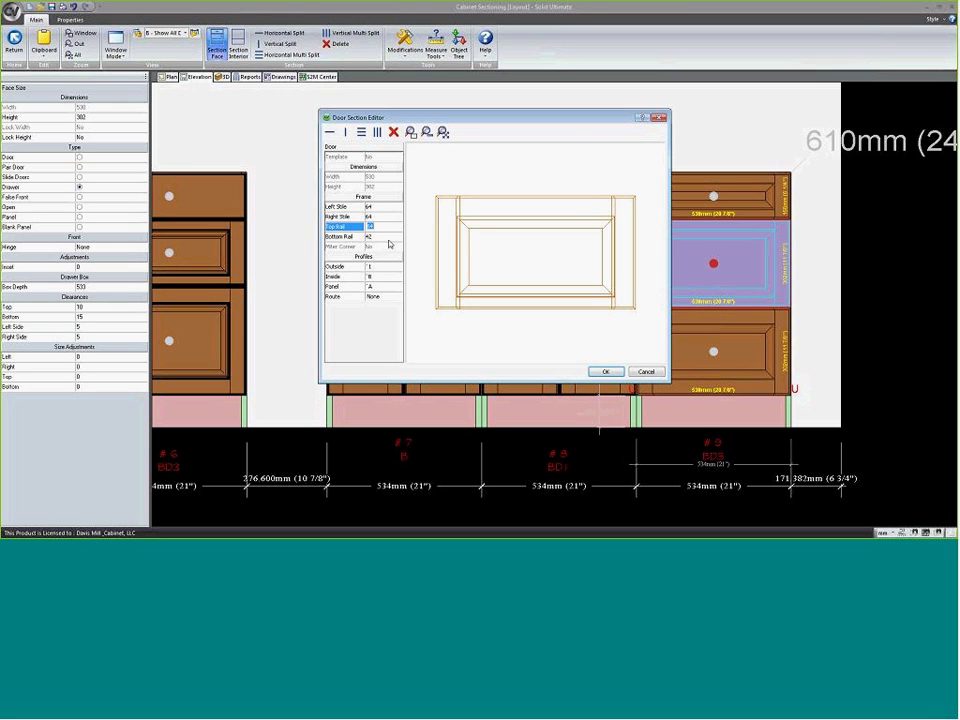
click(389, 238)
text(64)
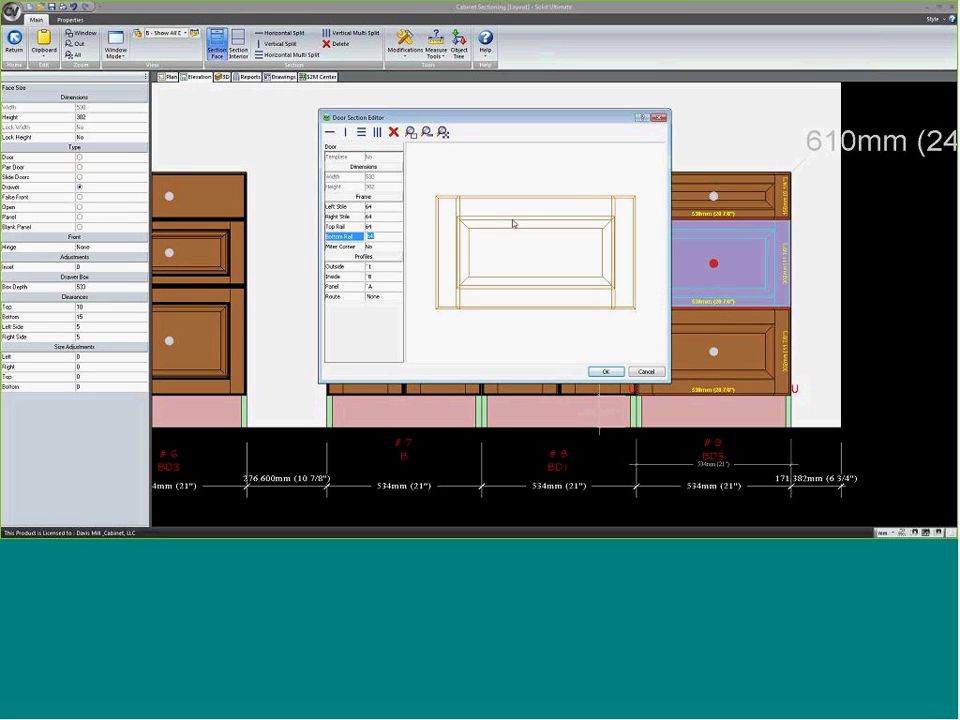
click(605, 371)
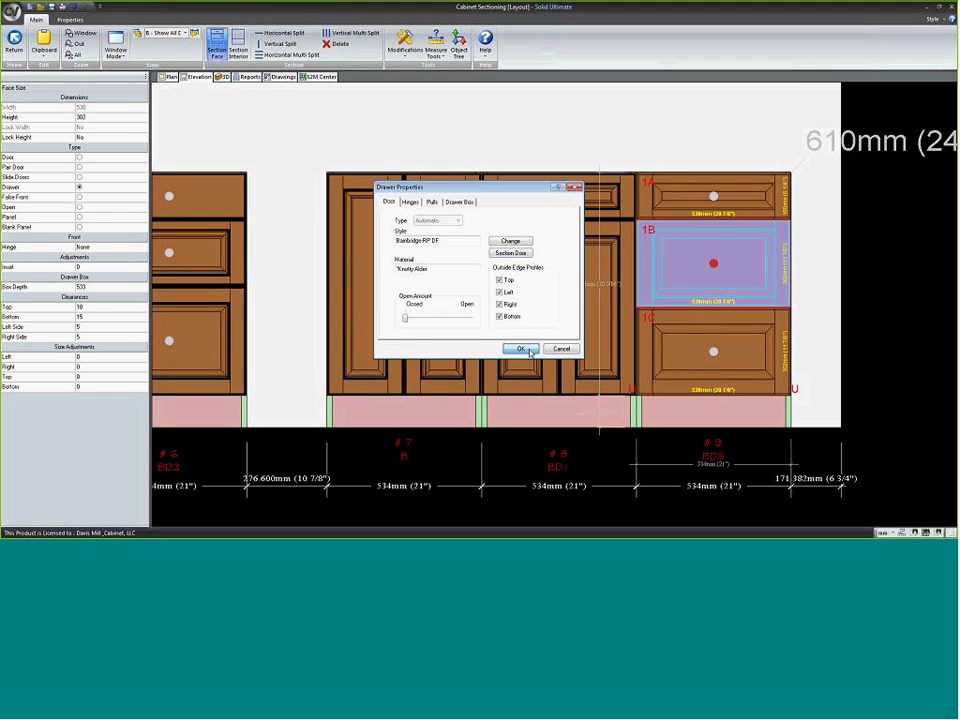
click(520, 349)
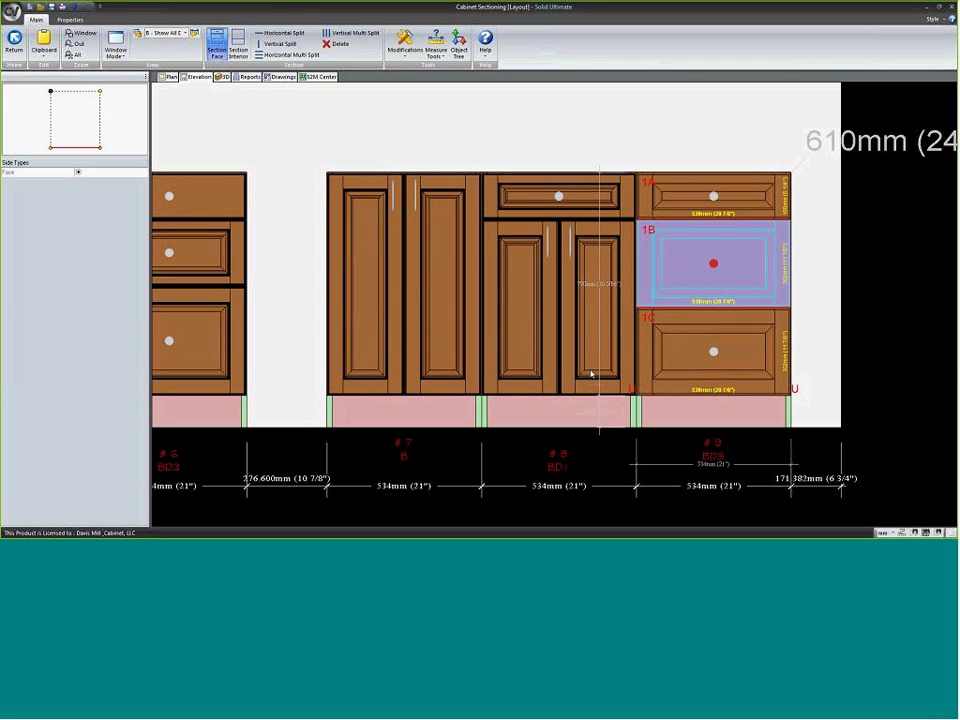
scroll(604, 369, down, 1)
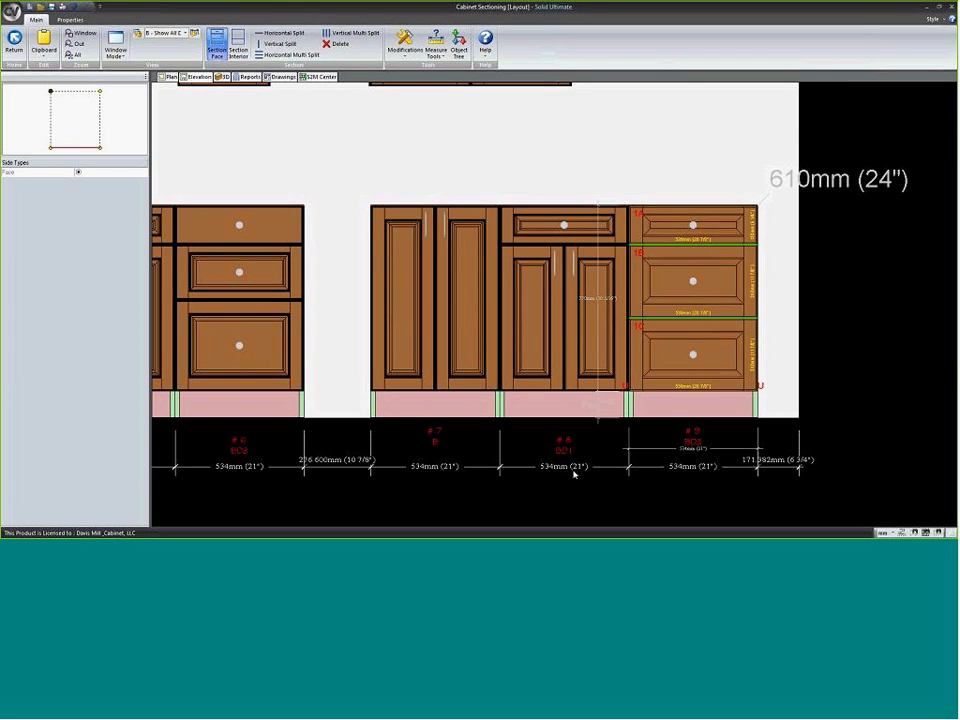
key(Escape)
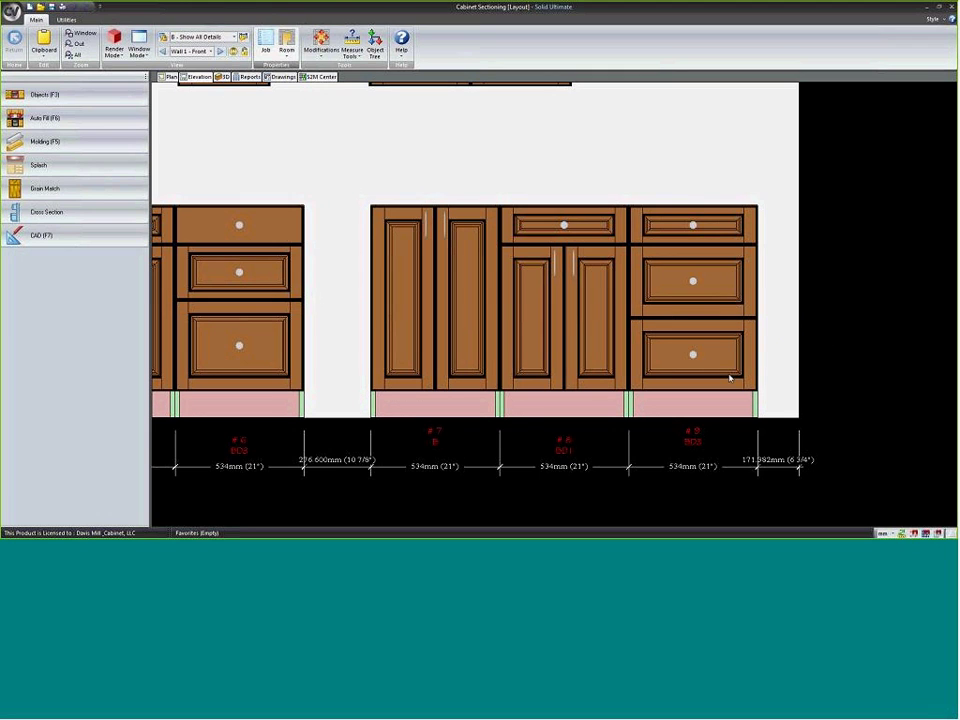
- Zoom out to the upper wall cabinets and select wall cabinet #13 (838 × 914 × 305)
scroll(730, 377, down, 1)
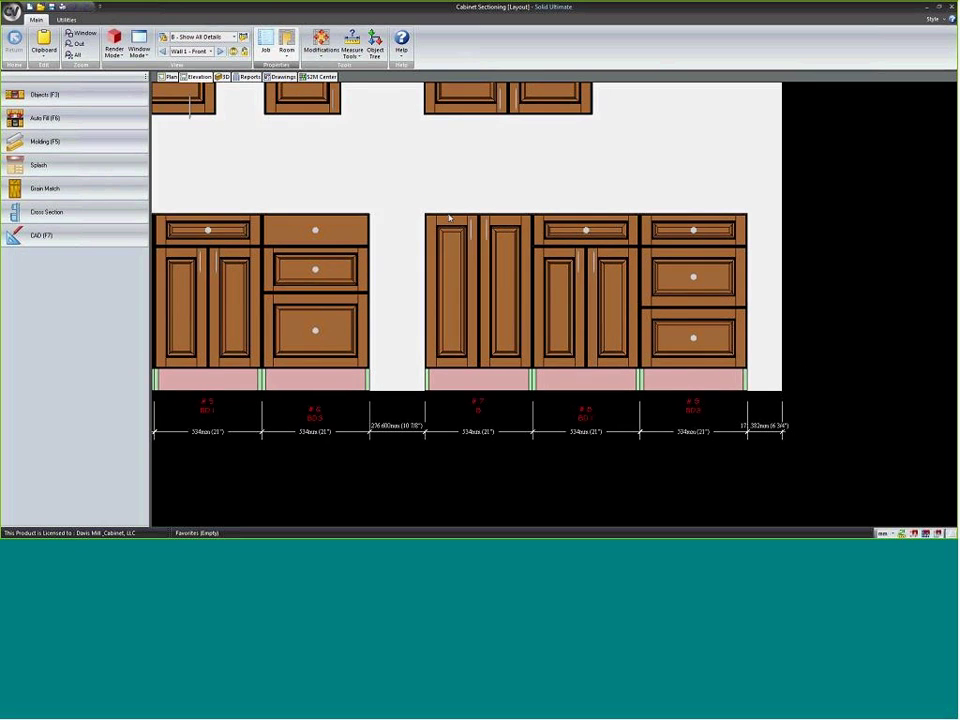
middle_drag(394, 220, 444, 258)
middle_drag(503, 259, 577, 304)
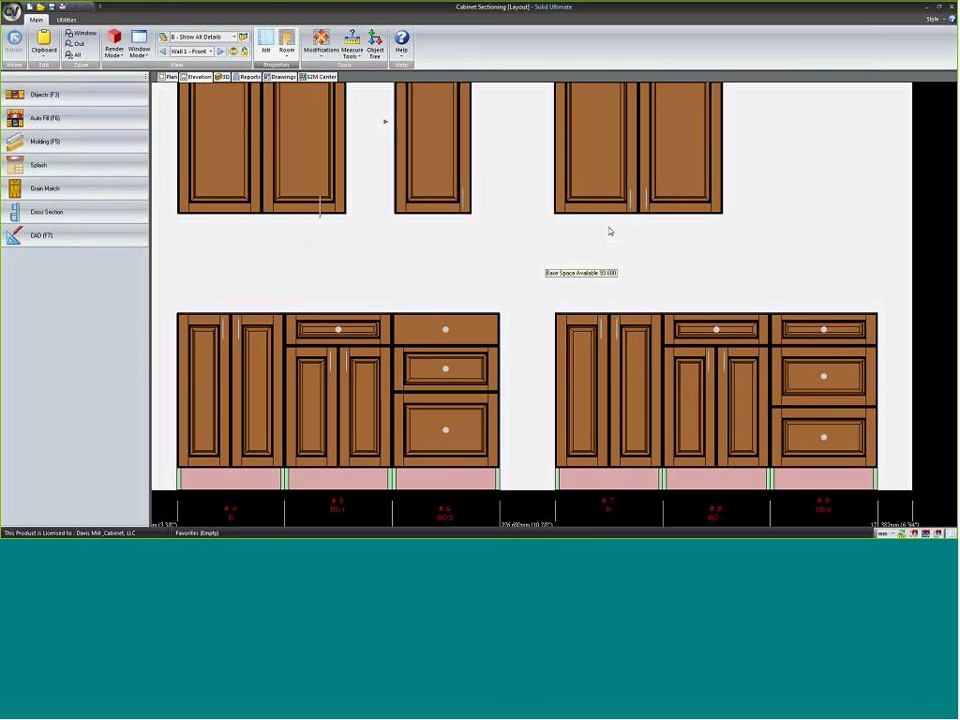
middle_drag(639, 148, 630, 181)
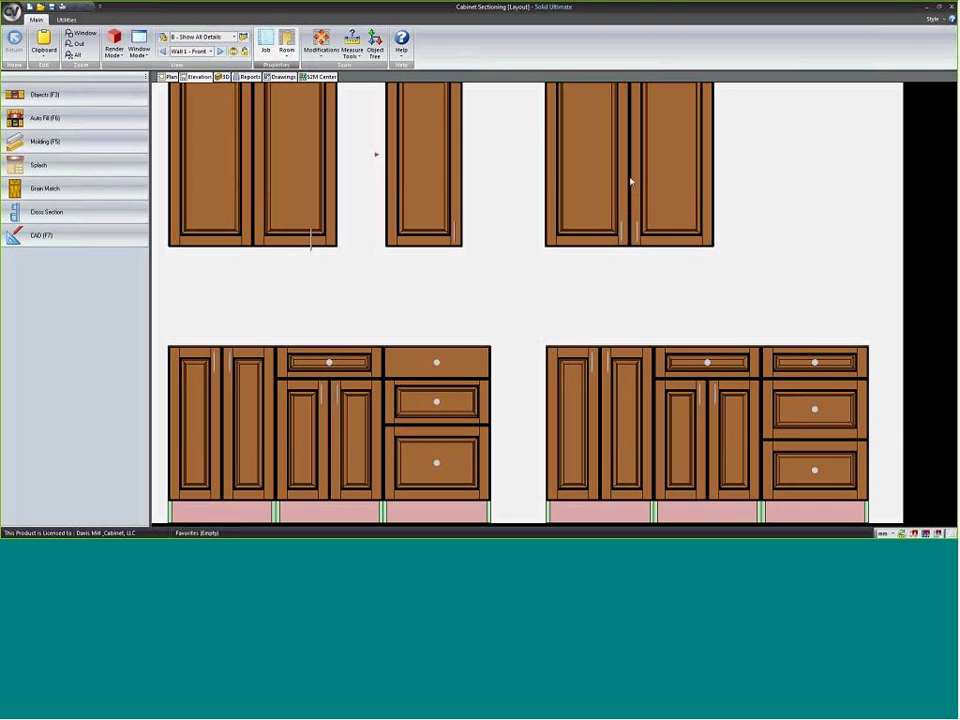
click(629, 166)
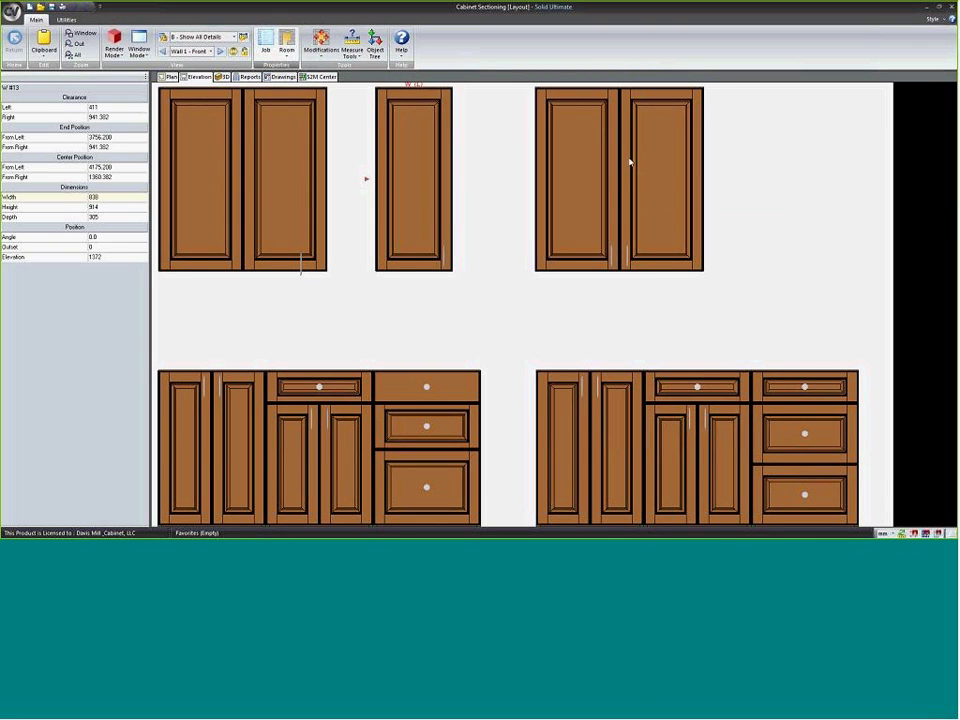
- Open the door section editor for the upper-right wall cabinet's pair door
right_click(591, 152)
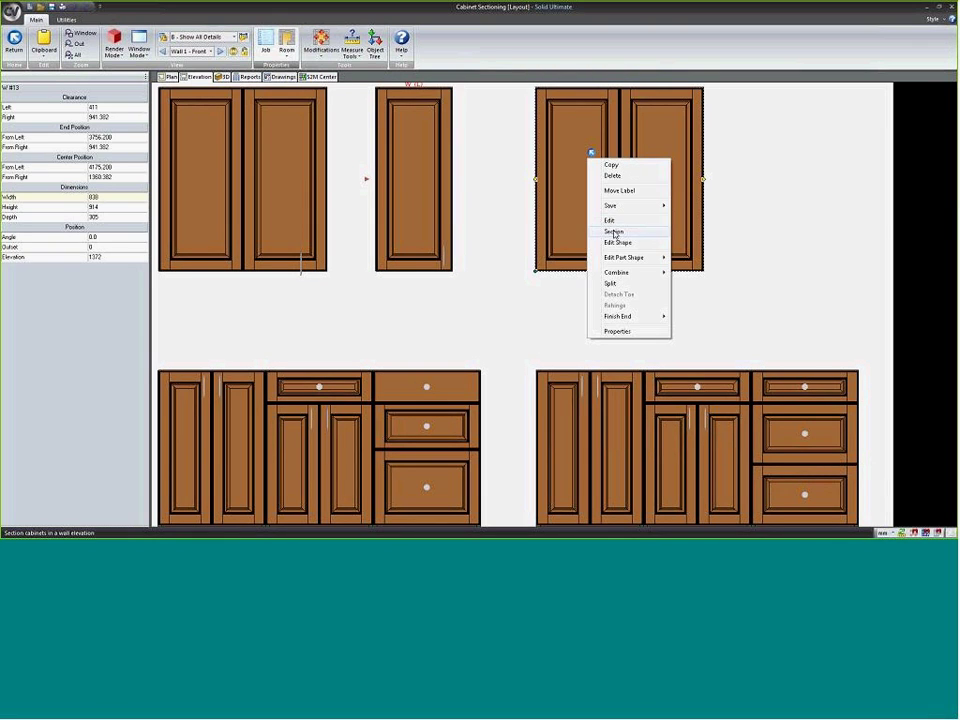
click(614, 231)
click(653, 205)
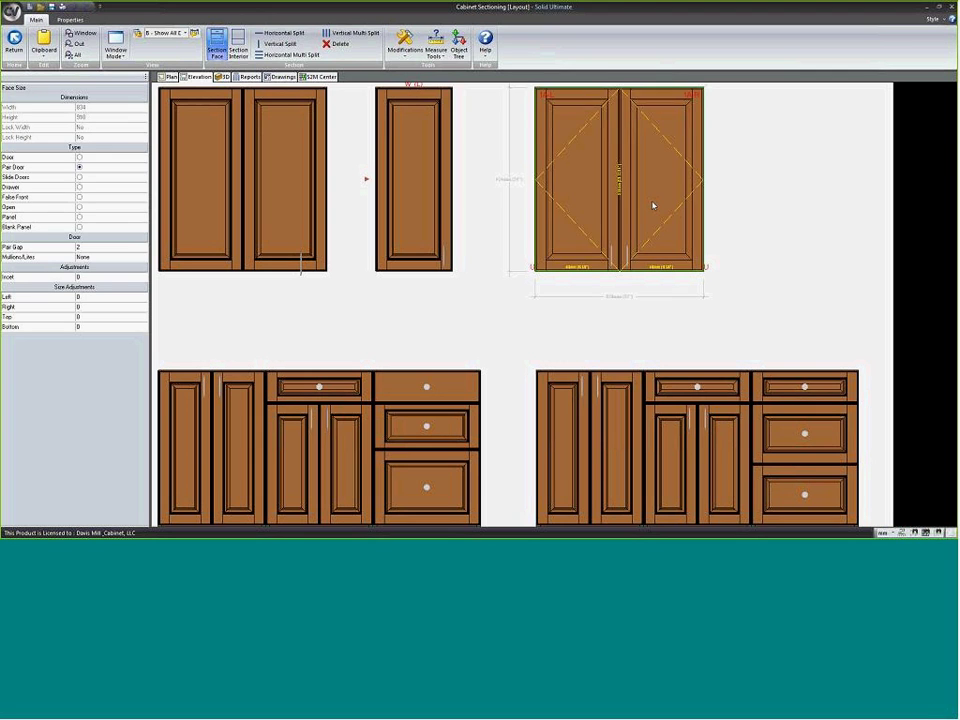
double_click(653, 205)
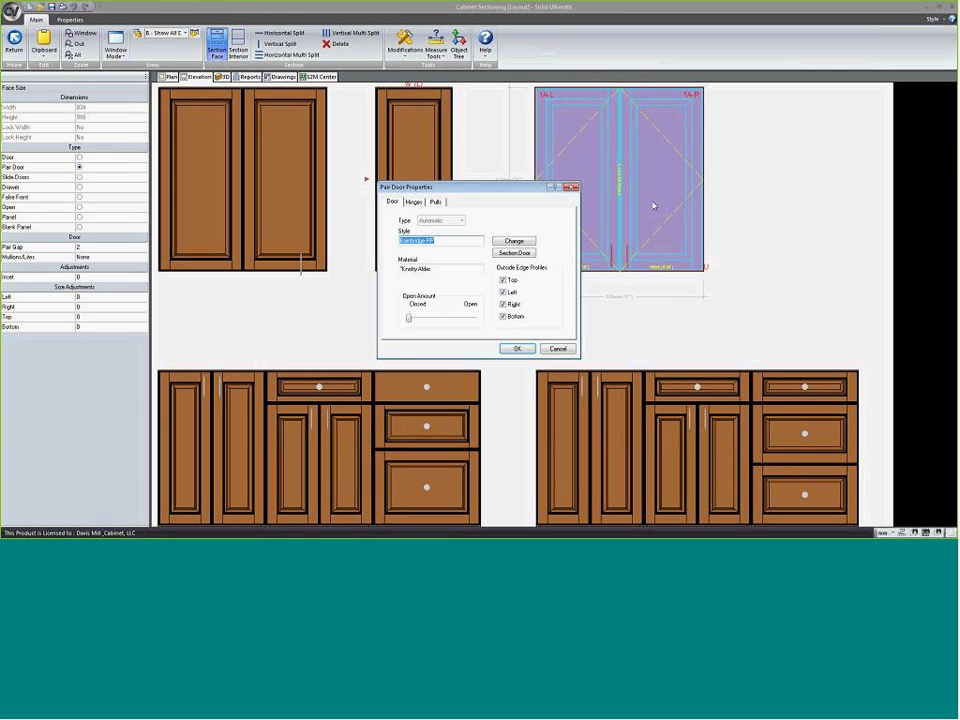
click(513, 252)
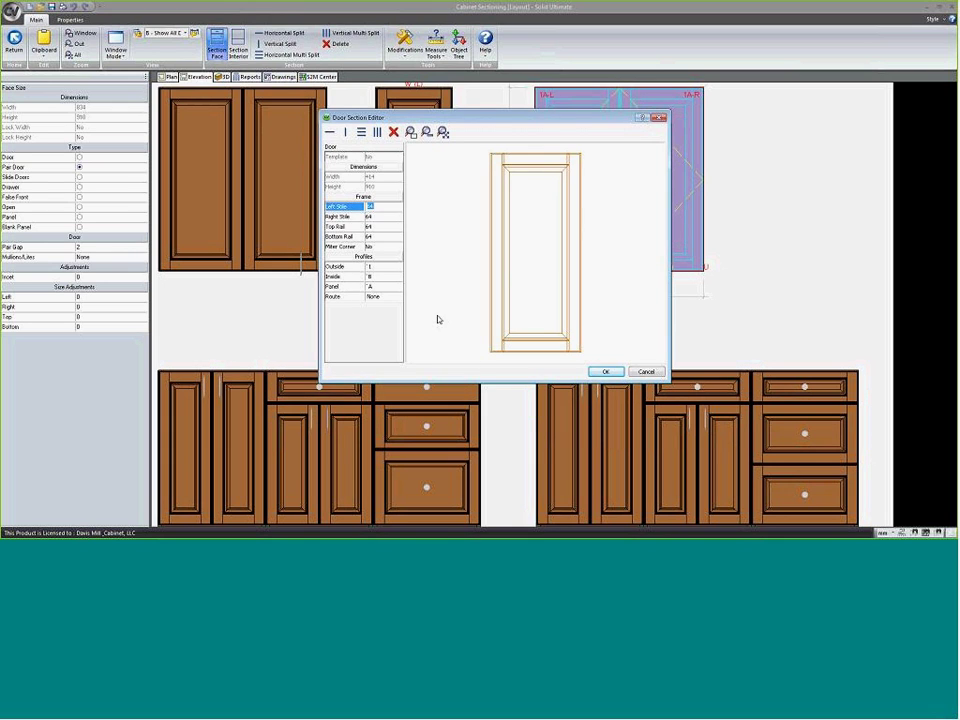
click(538, 248)
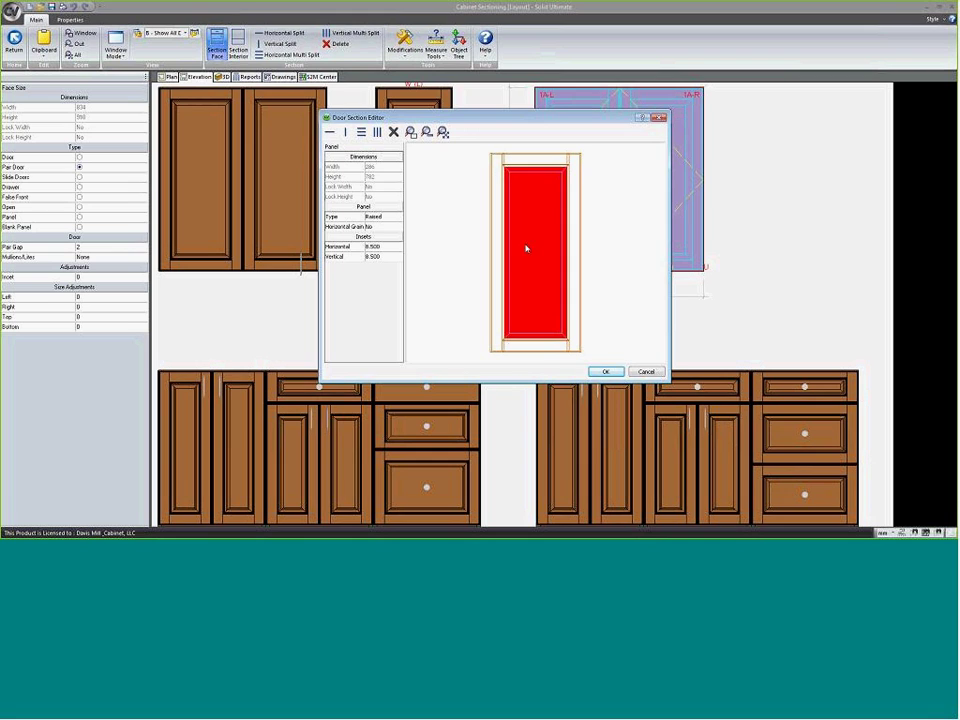
click(445, 255)
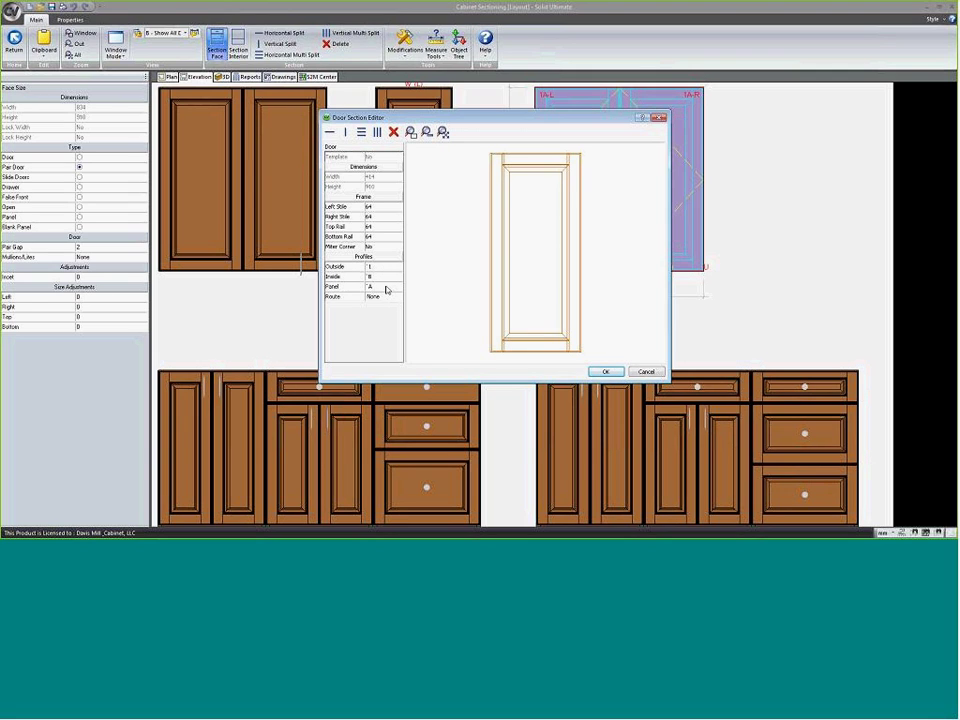
- Inspect the door's left stile, top and bottom rails, and centre panel
click(498, 232)
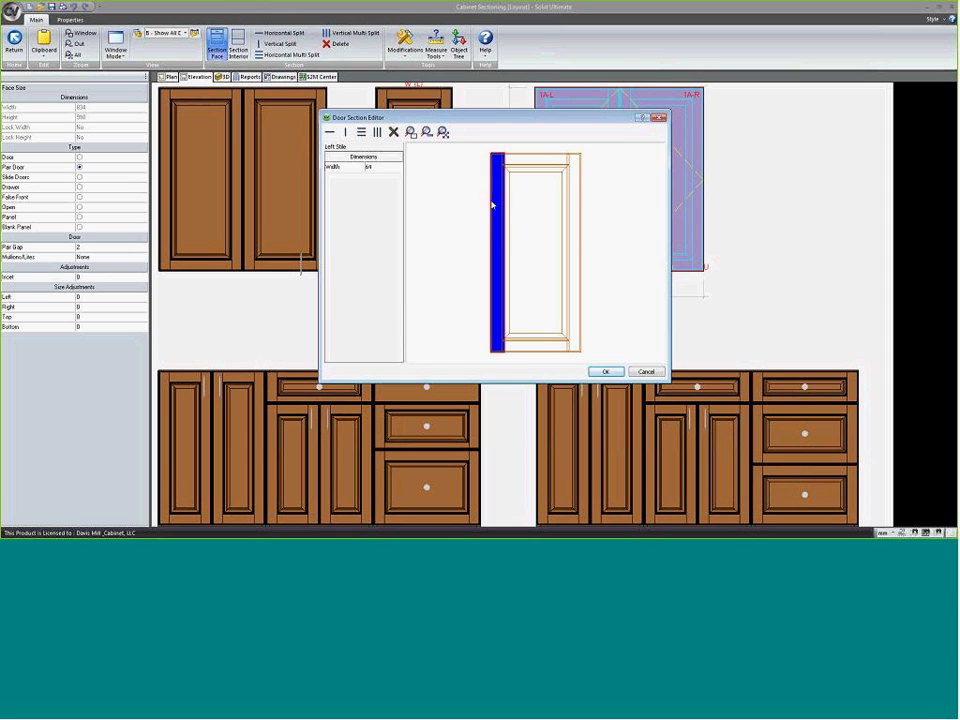
click(515, 157)
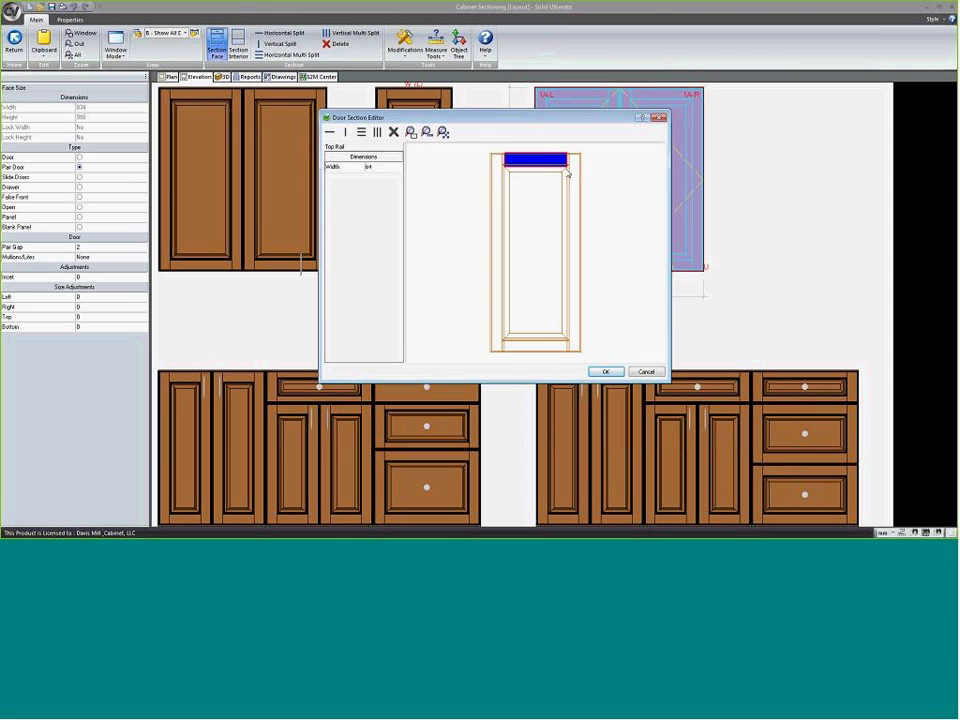
click(575, 178)
click(529, 343)
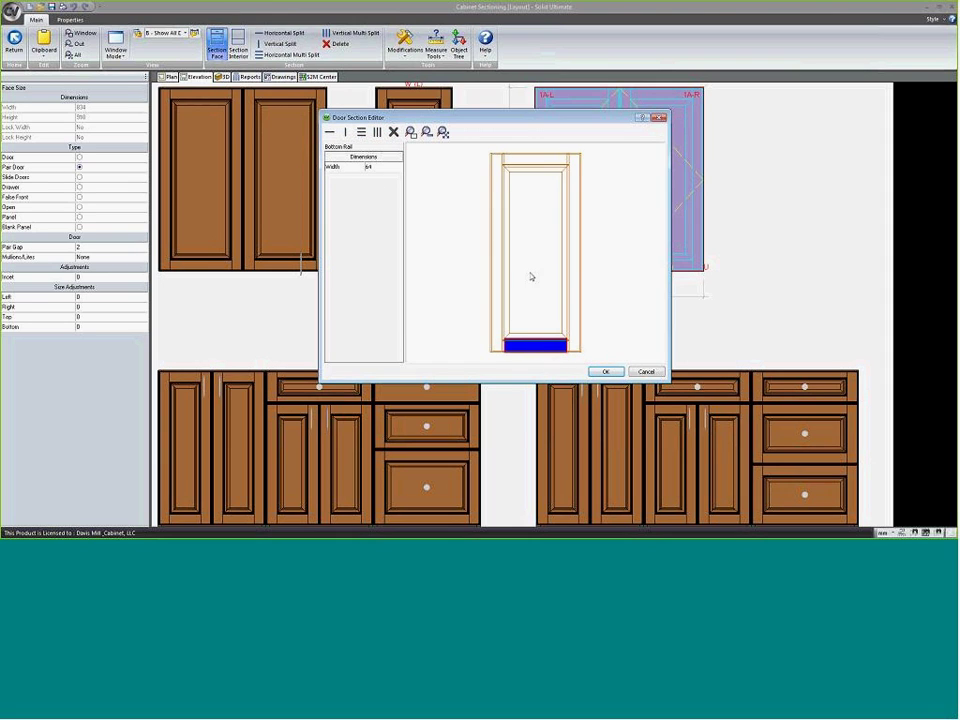
click(538, 250)
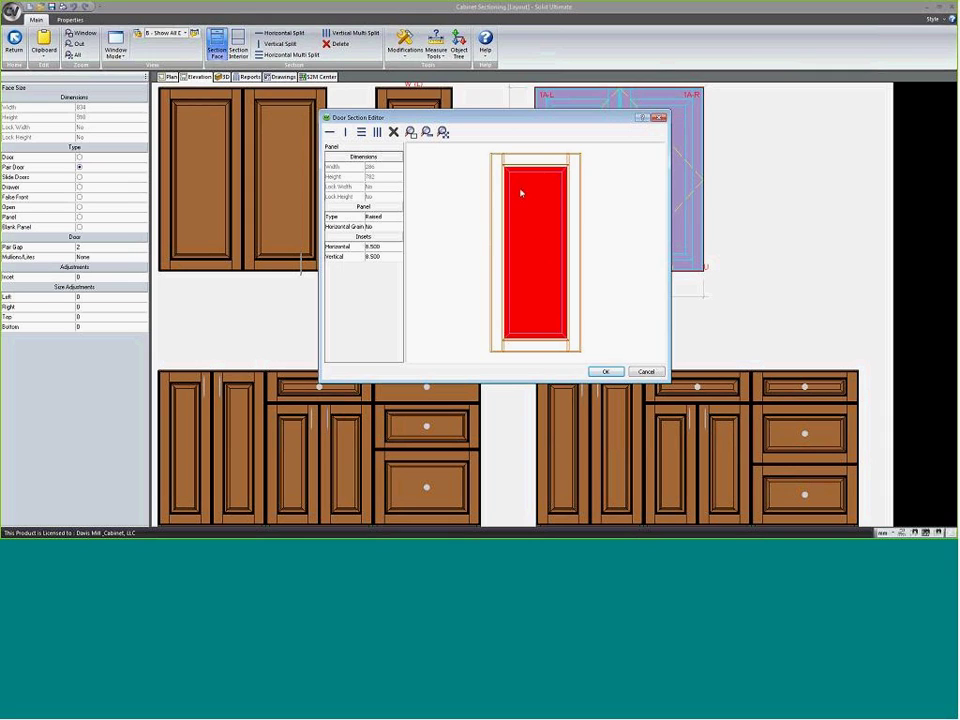
- Set the centre panel Type to Glass, confirm both dialogs and return to the elevation
click(394, 217)
click(397, 219)
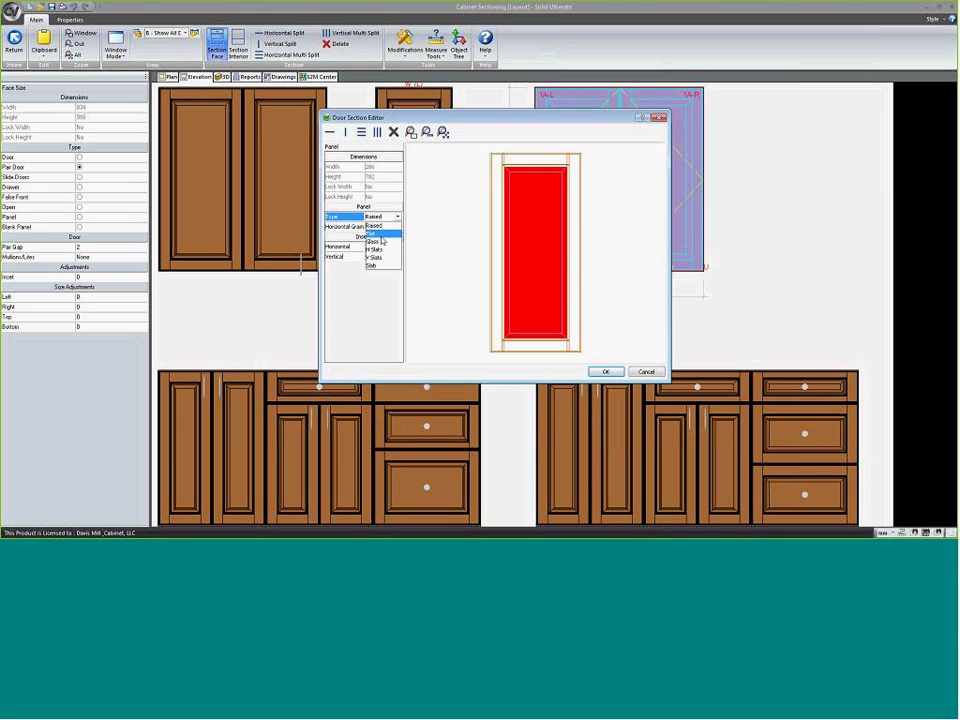
click(384, 242)
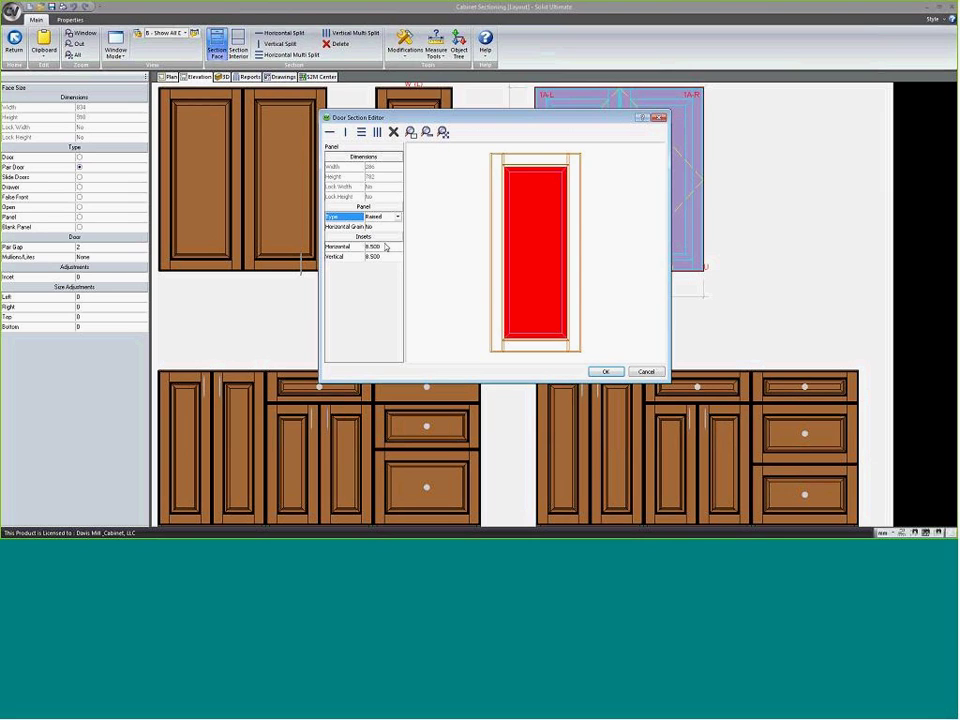
click(451, 247)
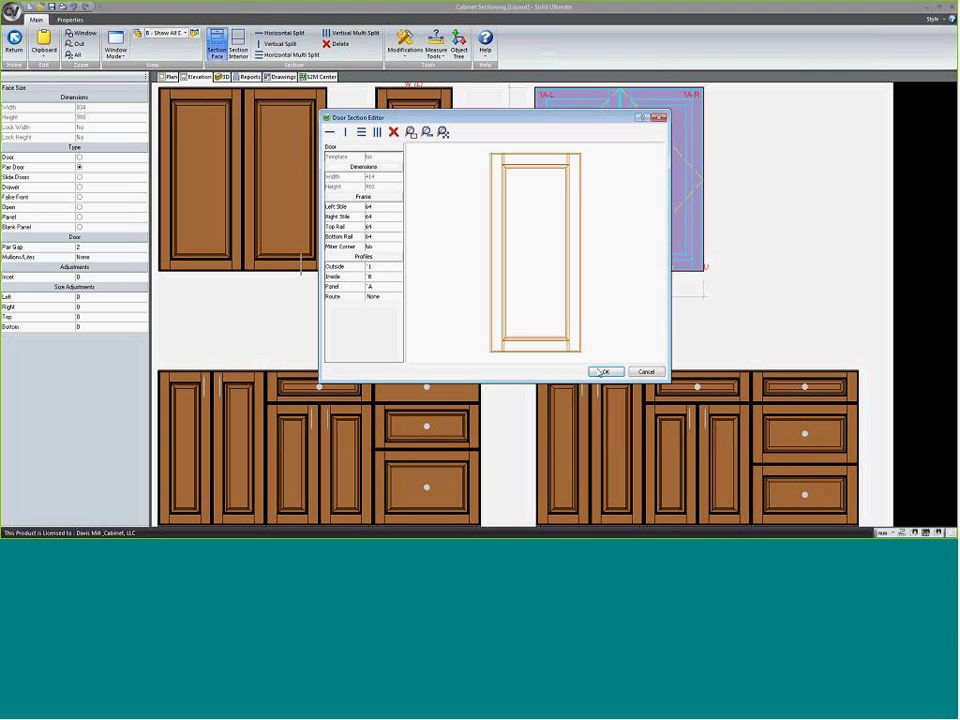
key(Return)
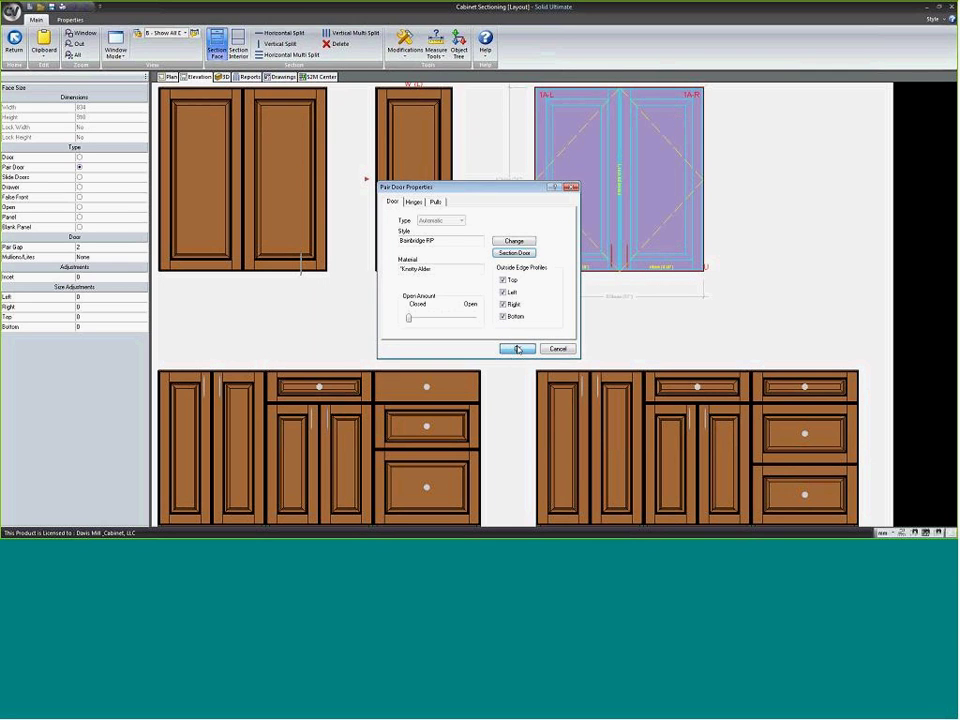
click(516, 349)
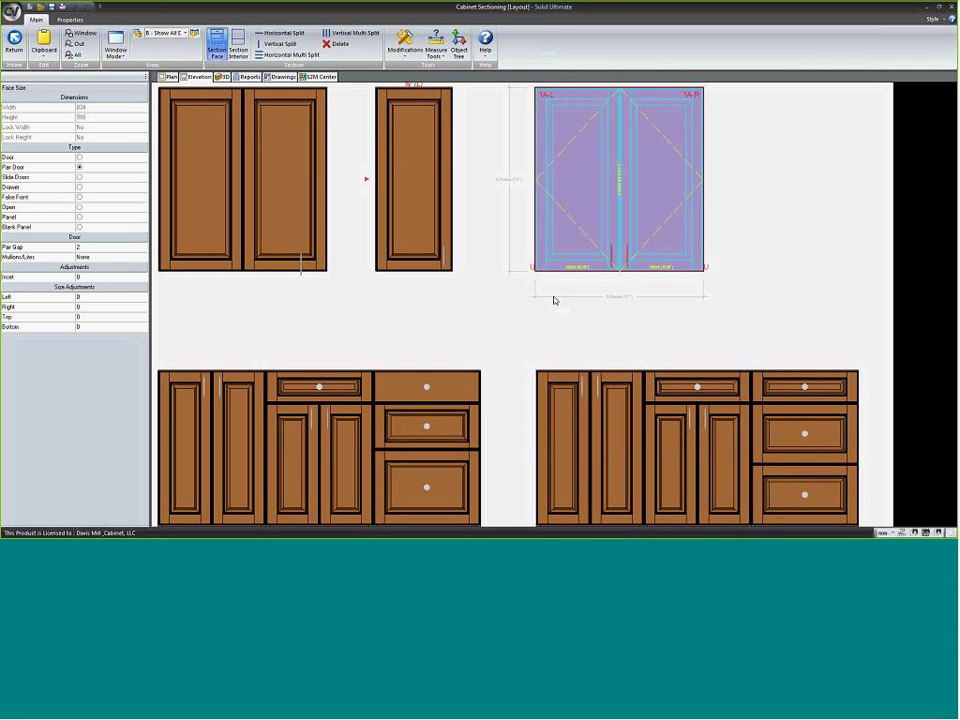
click(613, 290)
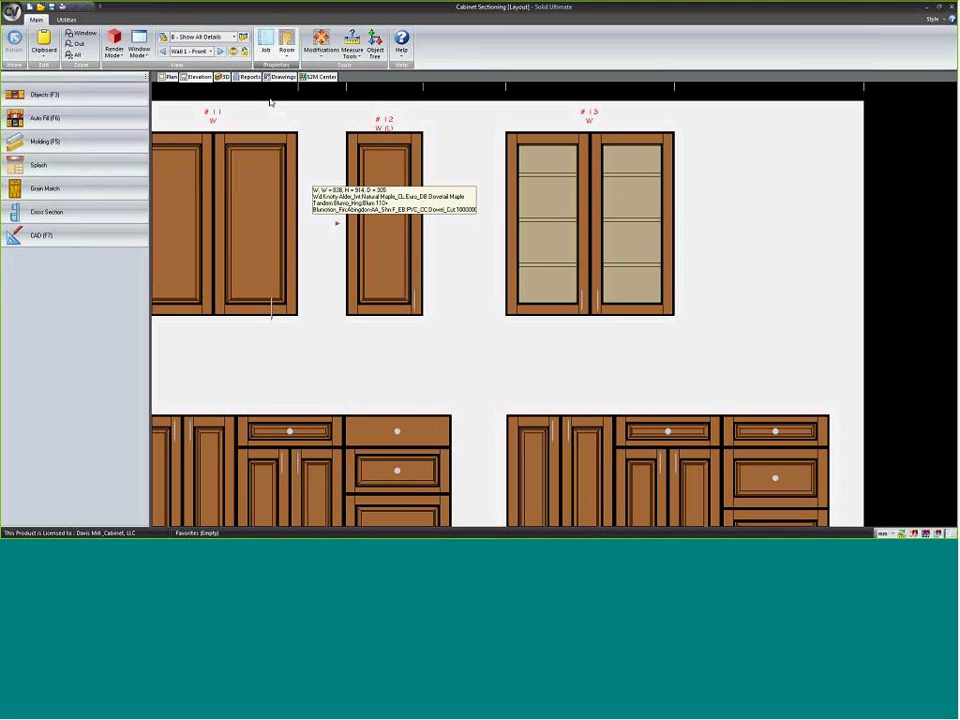
- Drag FinishedInterior from Wild Cards and Modifications > Finish onto cabinet #13 and view the parts report
click(44, 94)
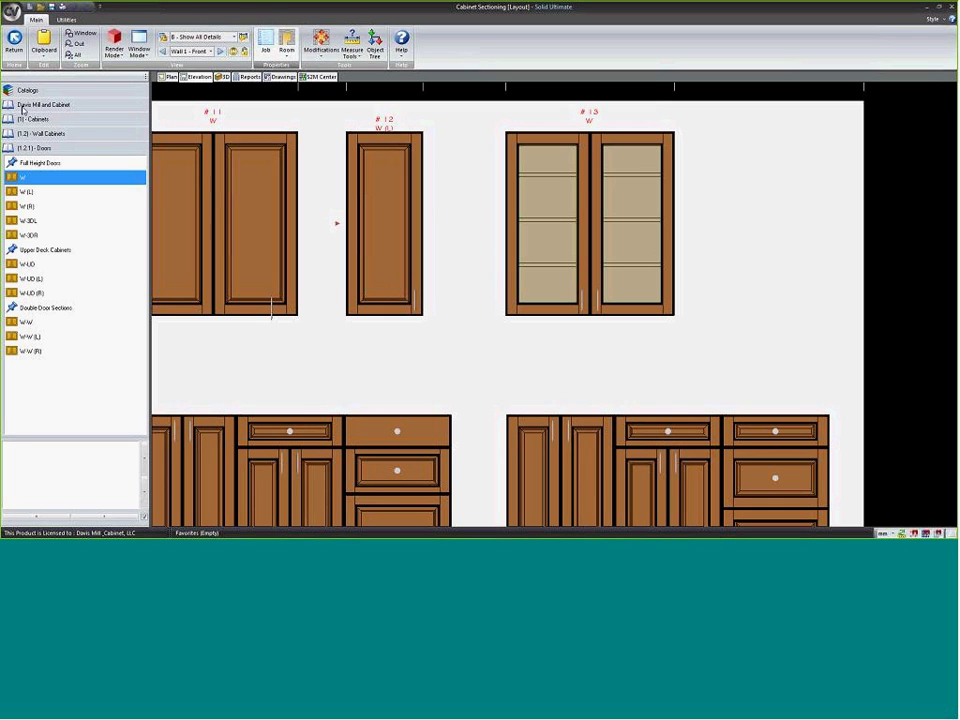
click(24, 106)
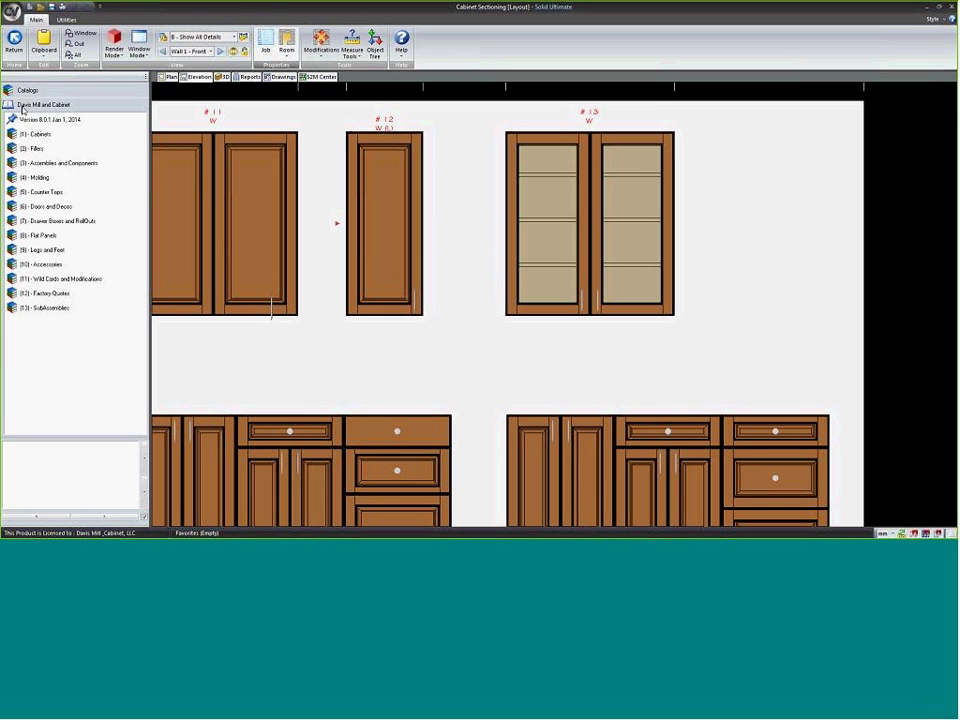
click(57, 280)
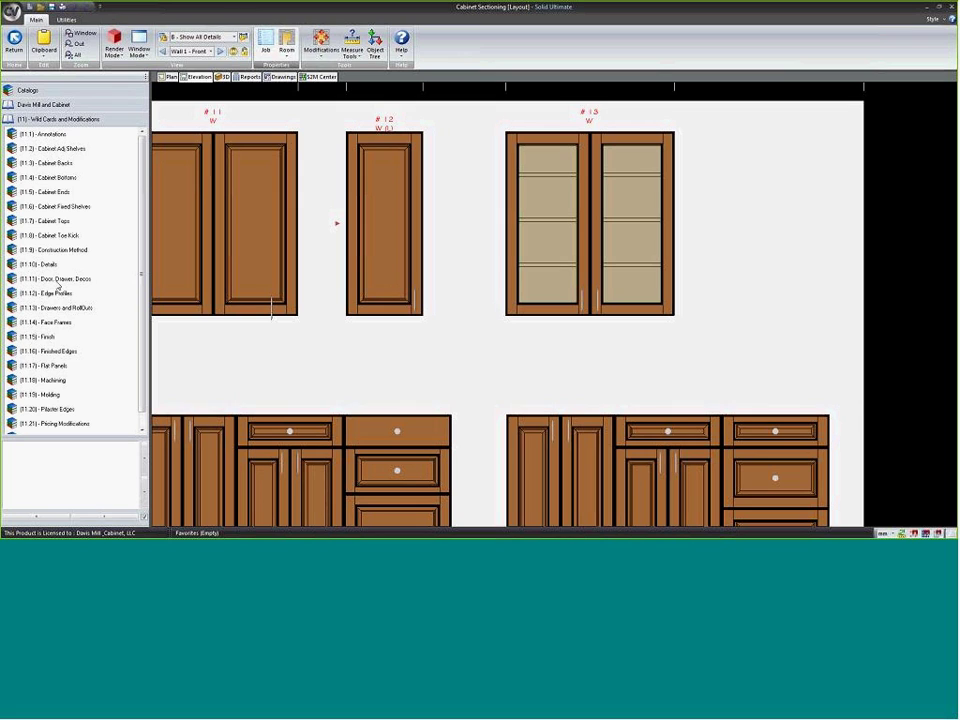
click(55, 340)
click(31, 180)
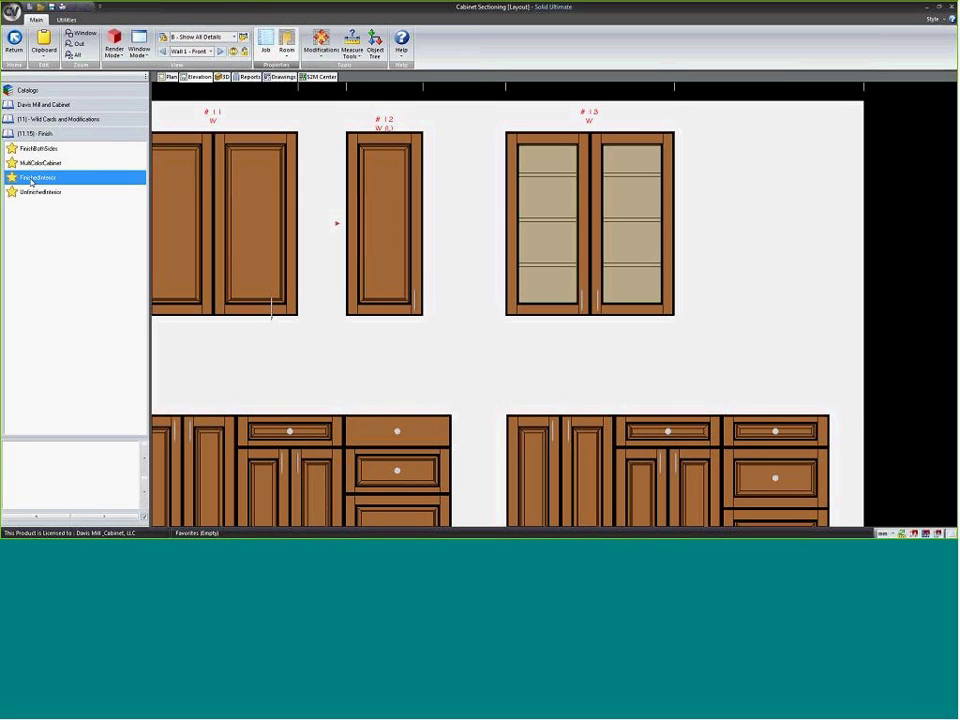
drag(37, 181, 582, 208)
click(268, 77)
click(248, 77)
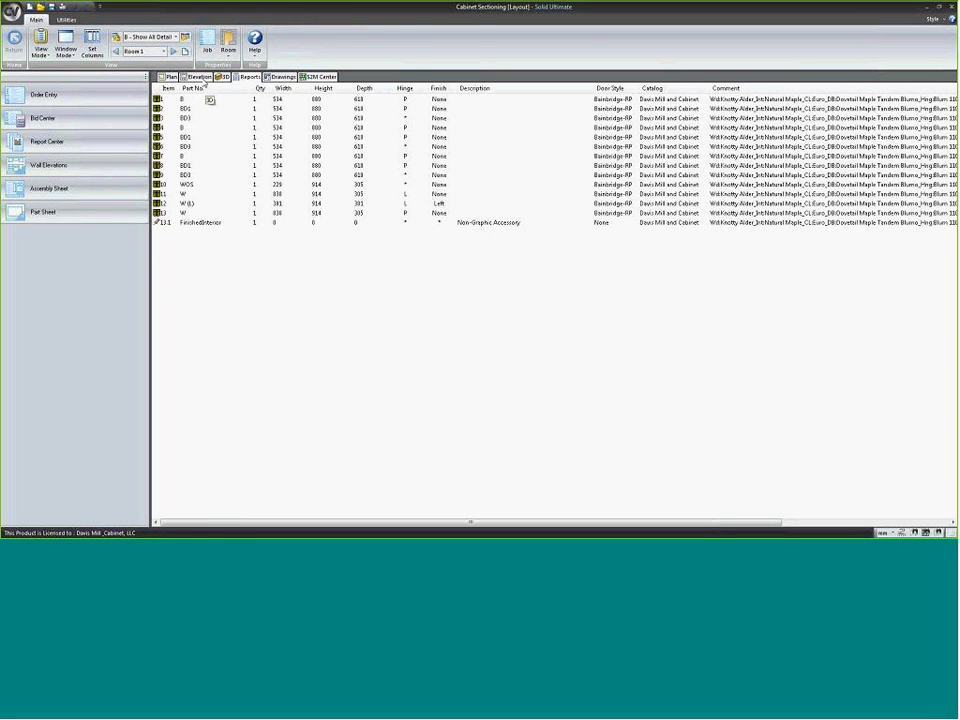
- Open cabinet #13 alone from the elevation, orbit it in 3D, then switch to the Section view
click(197, 77)
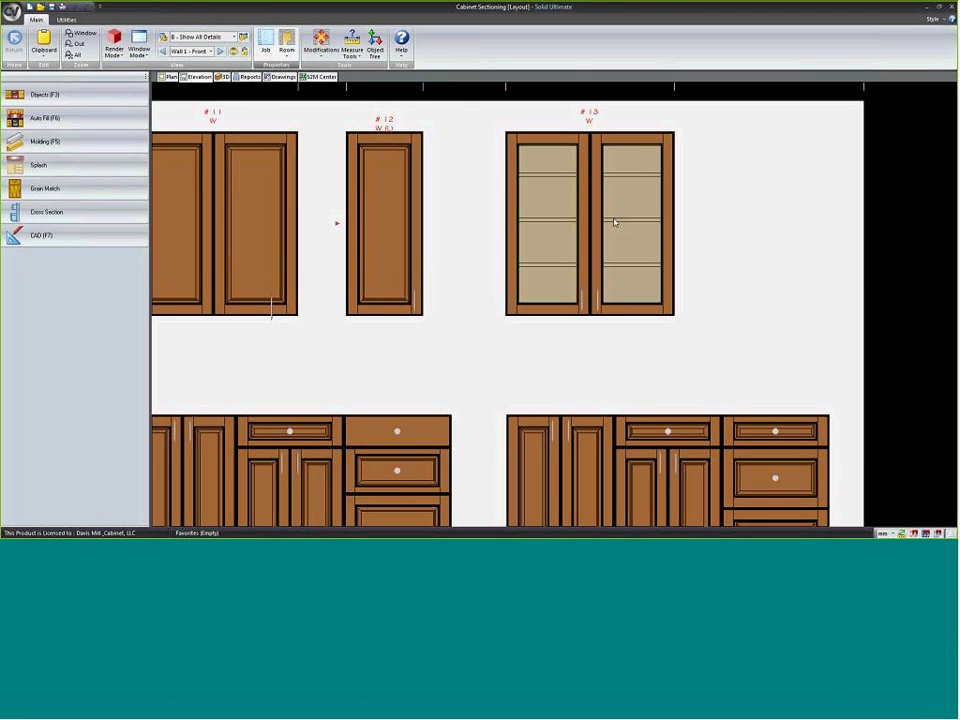
mouse_move(613, 208)
click(613, 258)
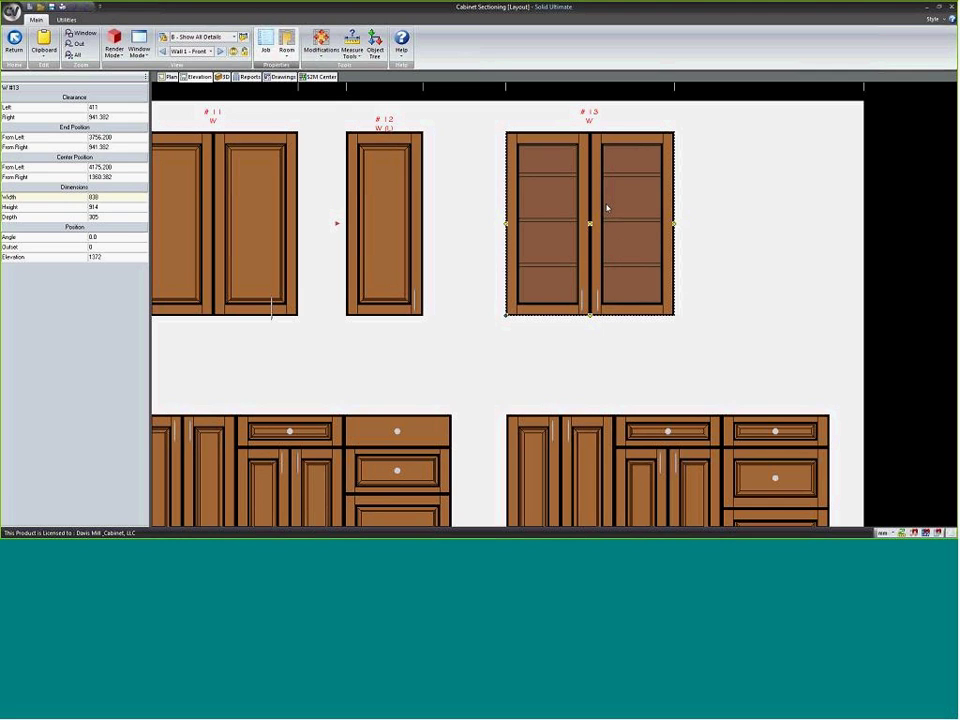
double_click(607, 208)
drag(515, 236, 461, 265)
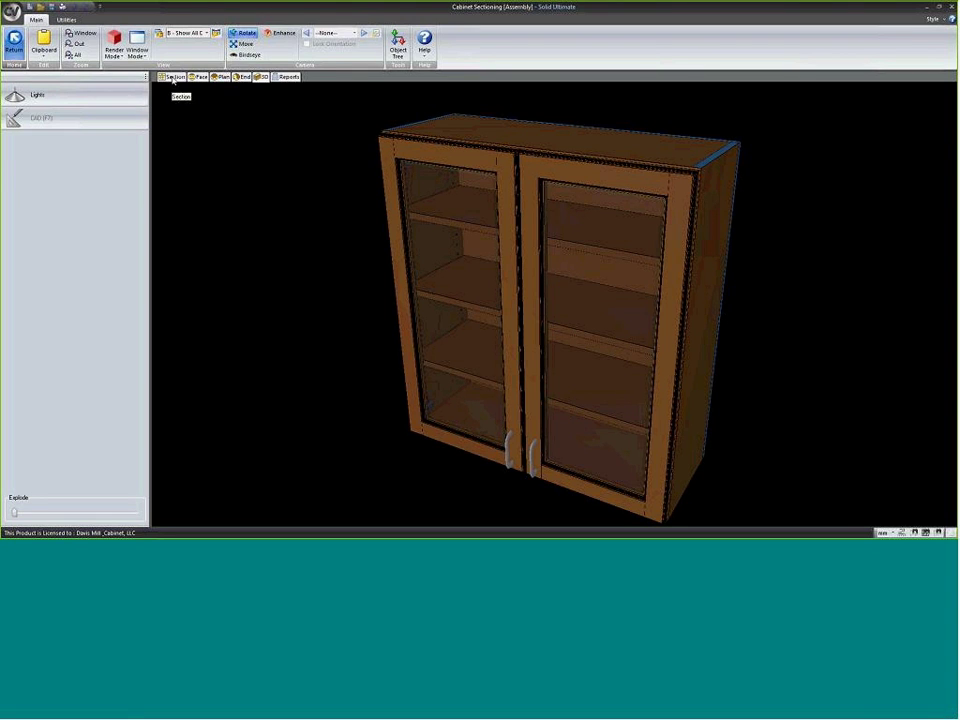
click(173, 77)
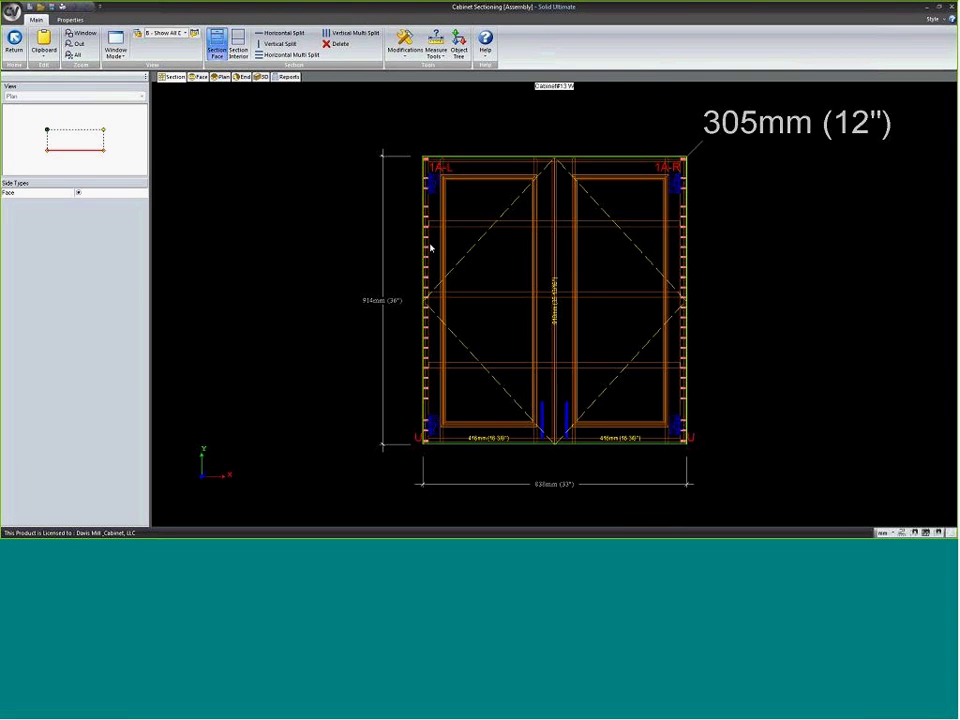
- Open cabinet #13's door section editor, select the centre panel, and bring up the Door Catalog PDF
double_click(600, 311)
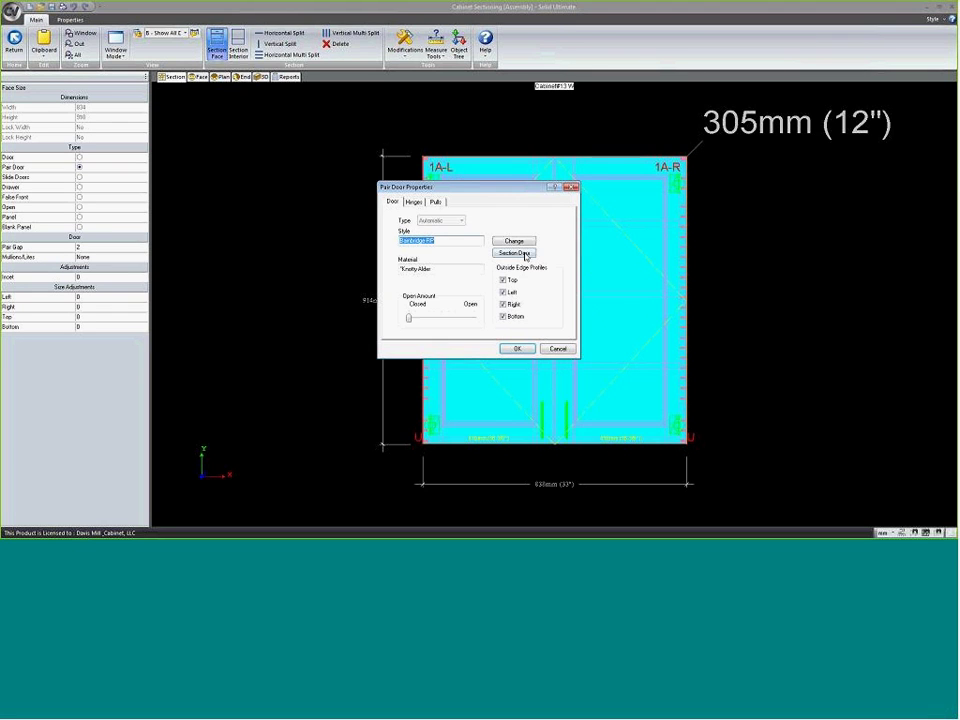
click(525, 255)
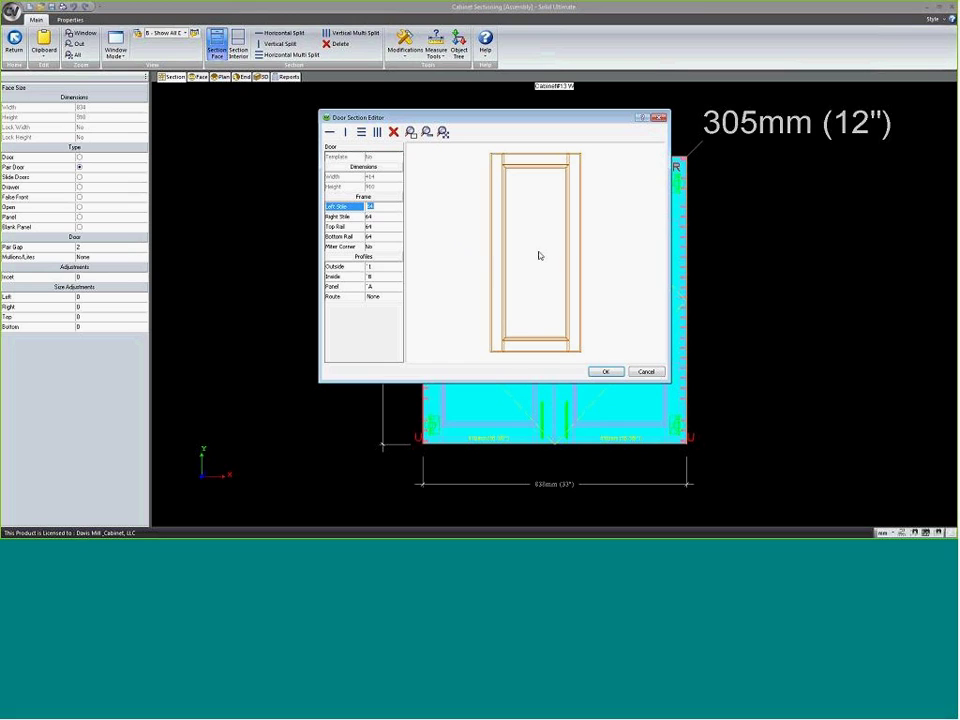
click(542, 254)
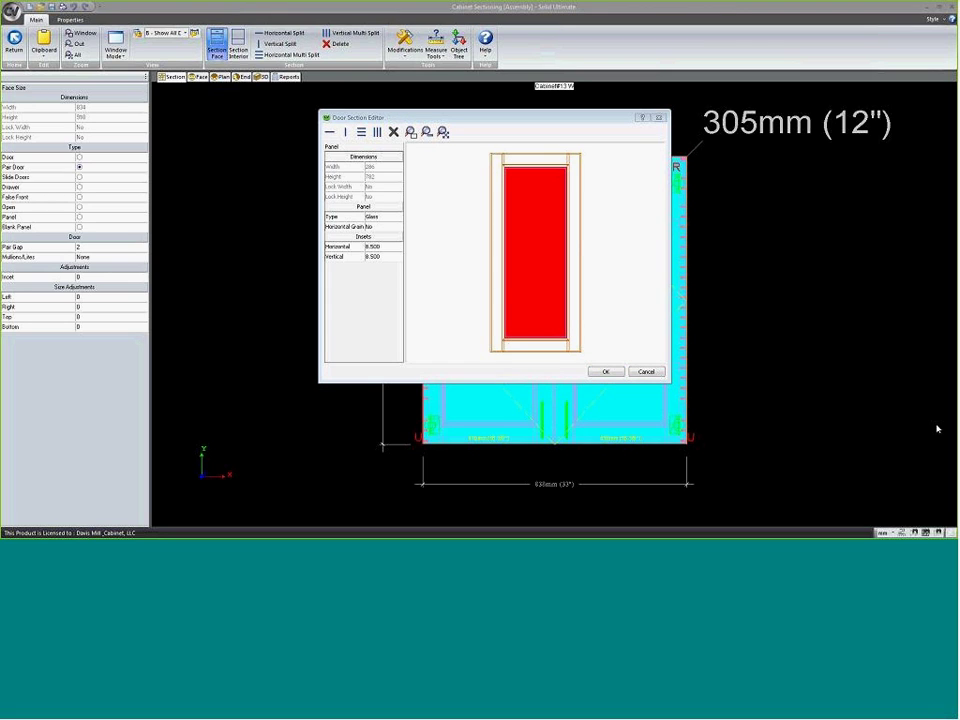
drag(937, 428, 311, 50)
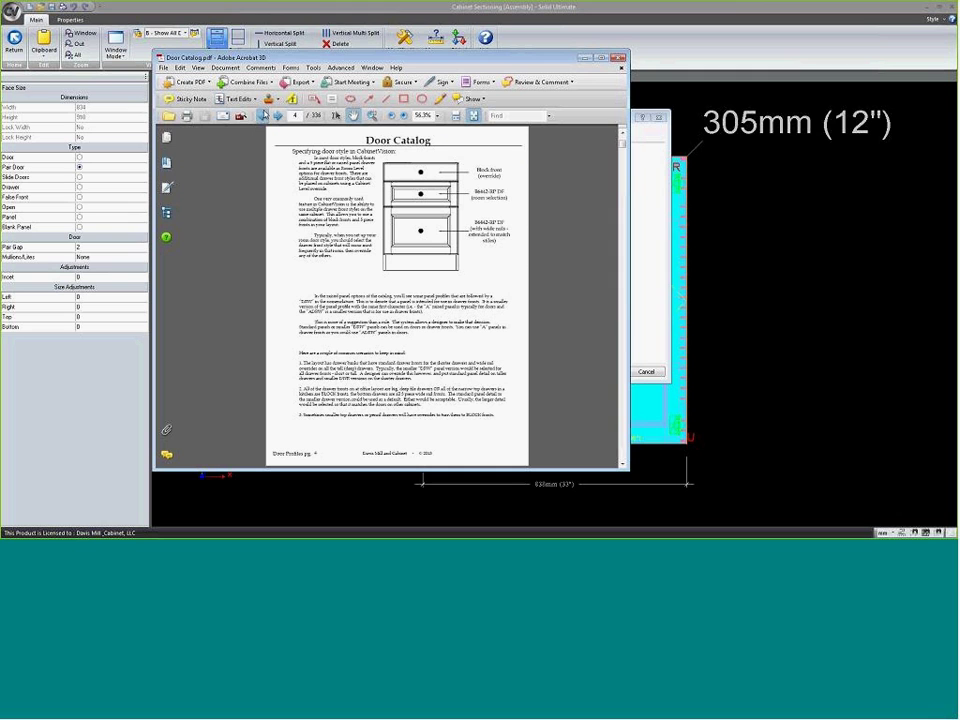
- Scroll the Door Catalog to the BAINBRIDGE-RP page, read it maximized, then restore the window
scroll(424, 214, down, 2)
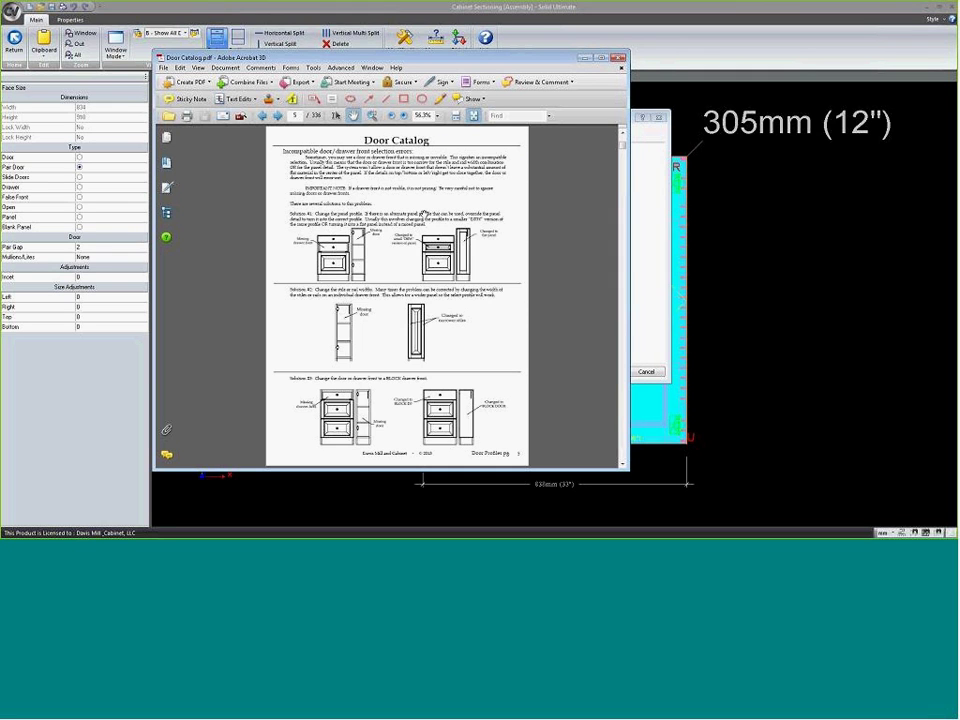
scroll(424, 214, down, 10)
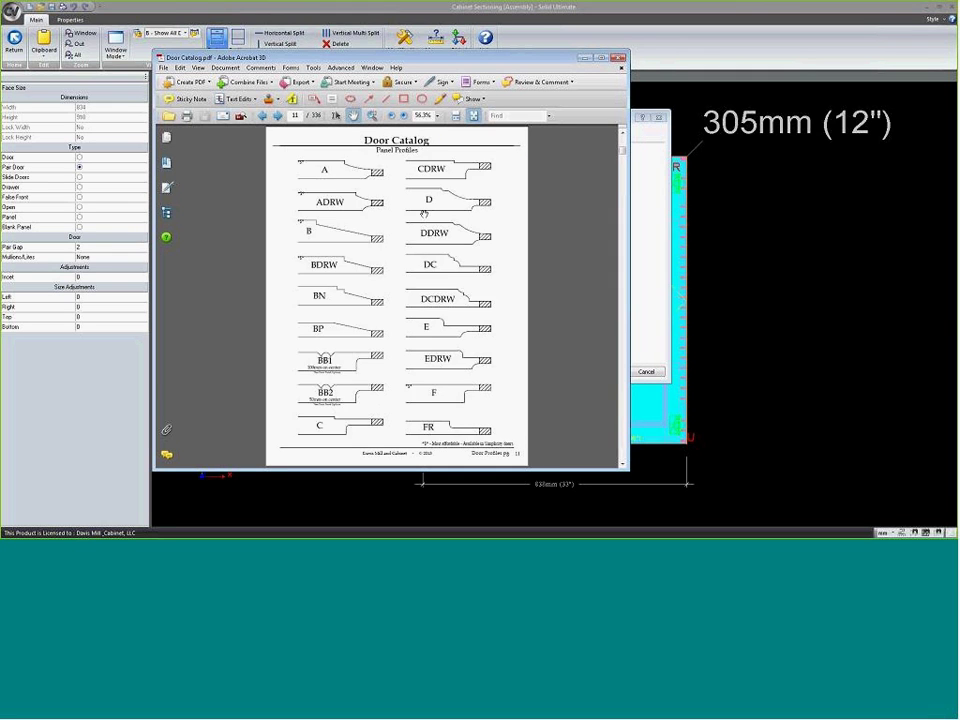
scroll(424, 214, down, 17)
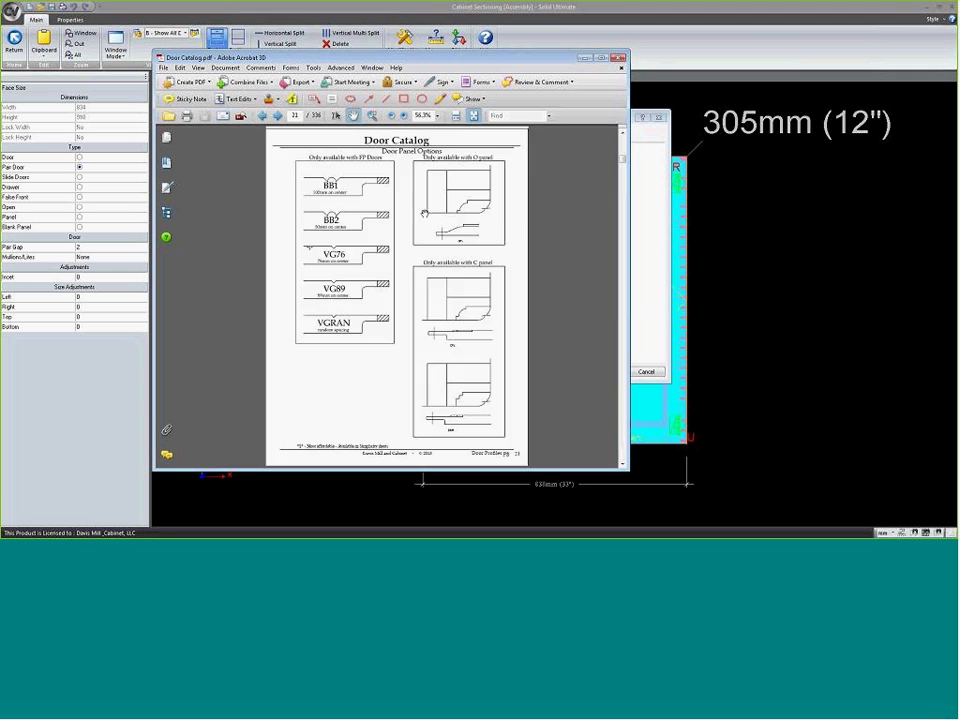
scroll(424, 214, down, 6)
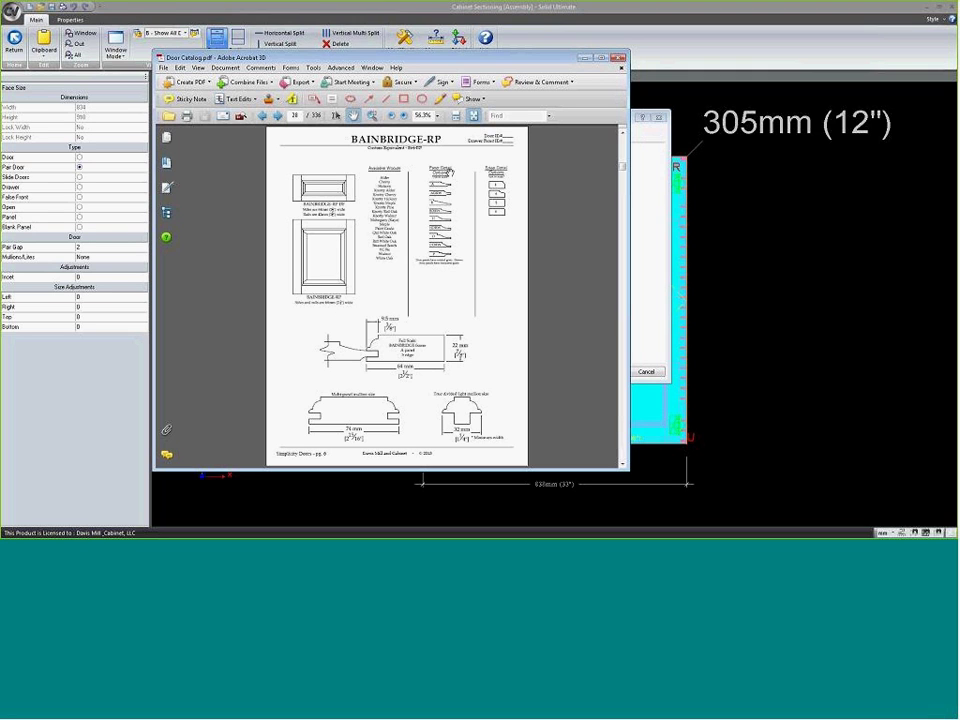
click(601, 57)
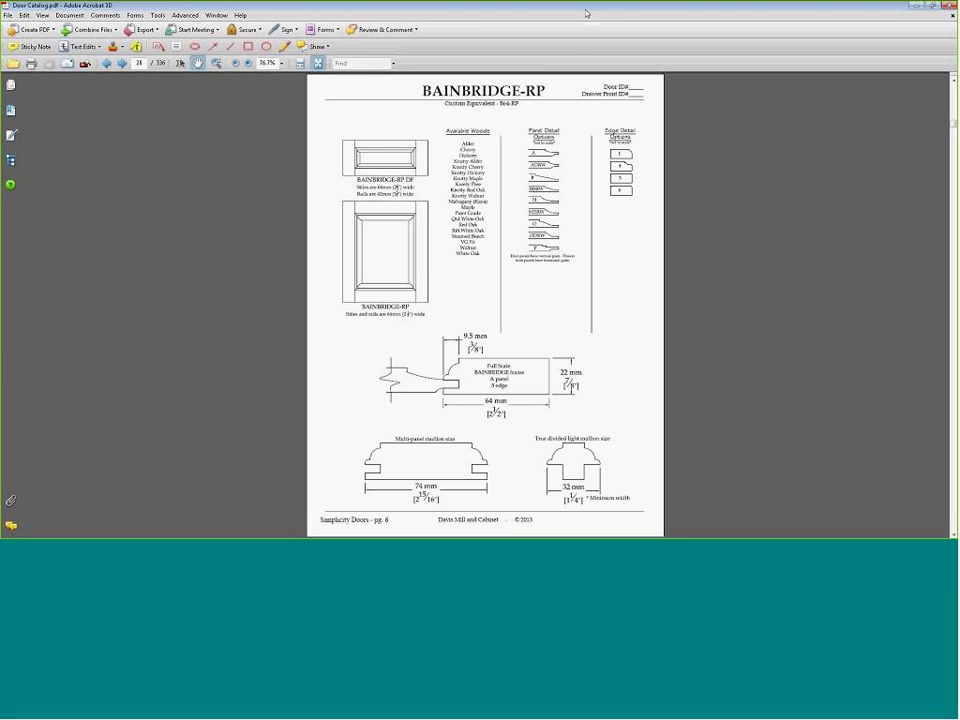
drag(587, 13, 959, 92)
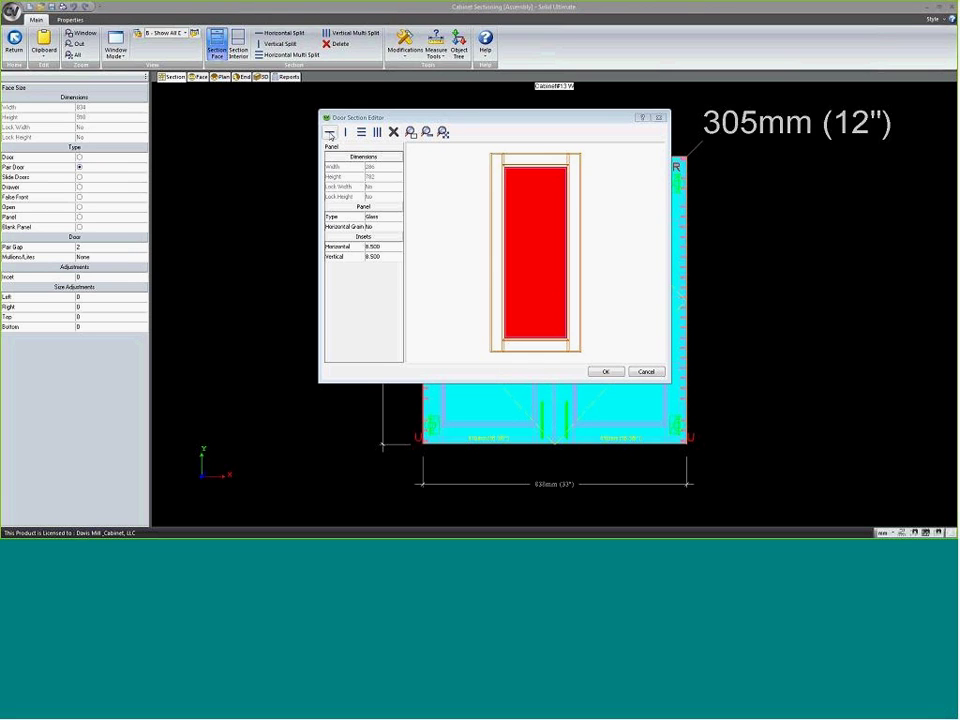
- Add trial horizontal rails to the glass door panel, with a rail width of 30
click(330, 133)
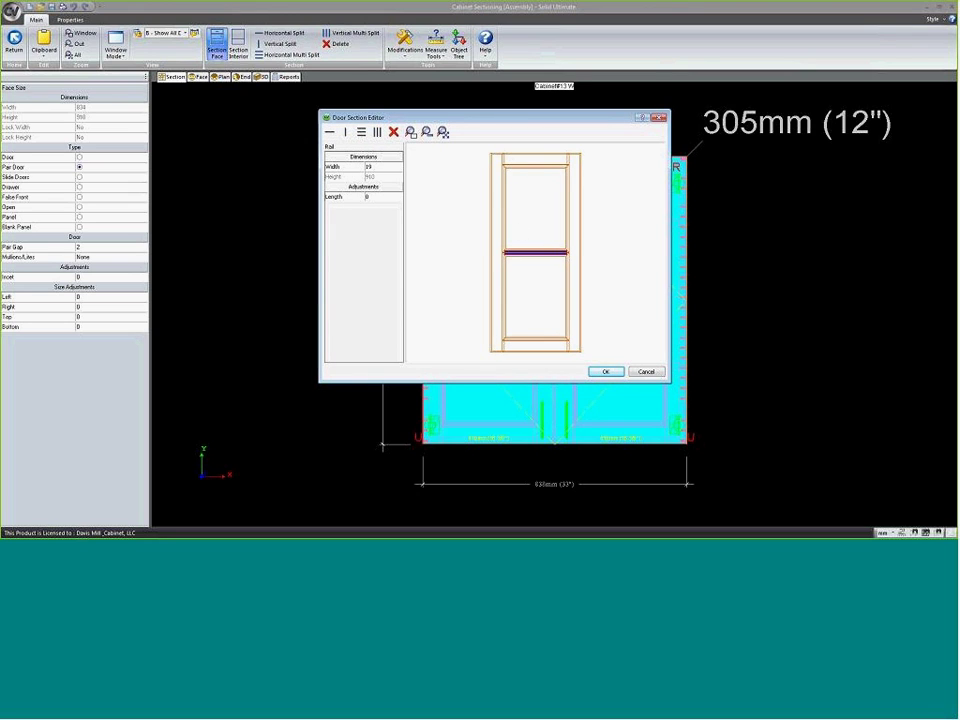
click(371, 167)
text(30)
key(Return)
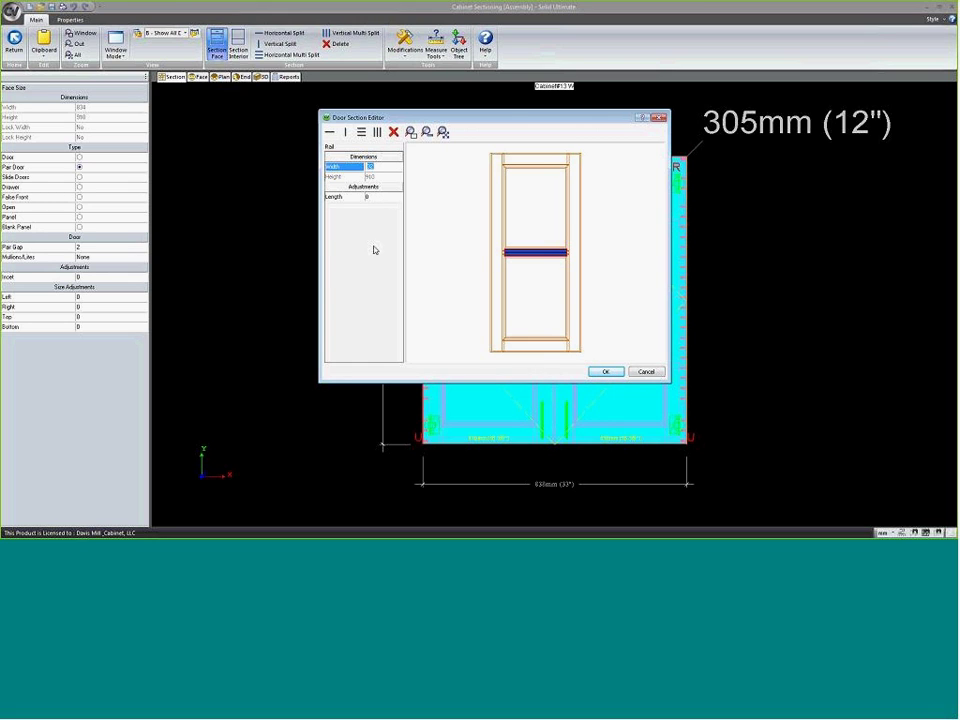
click(530, 204)
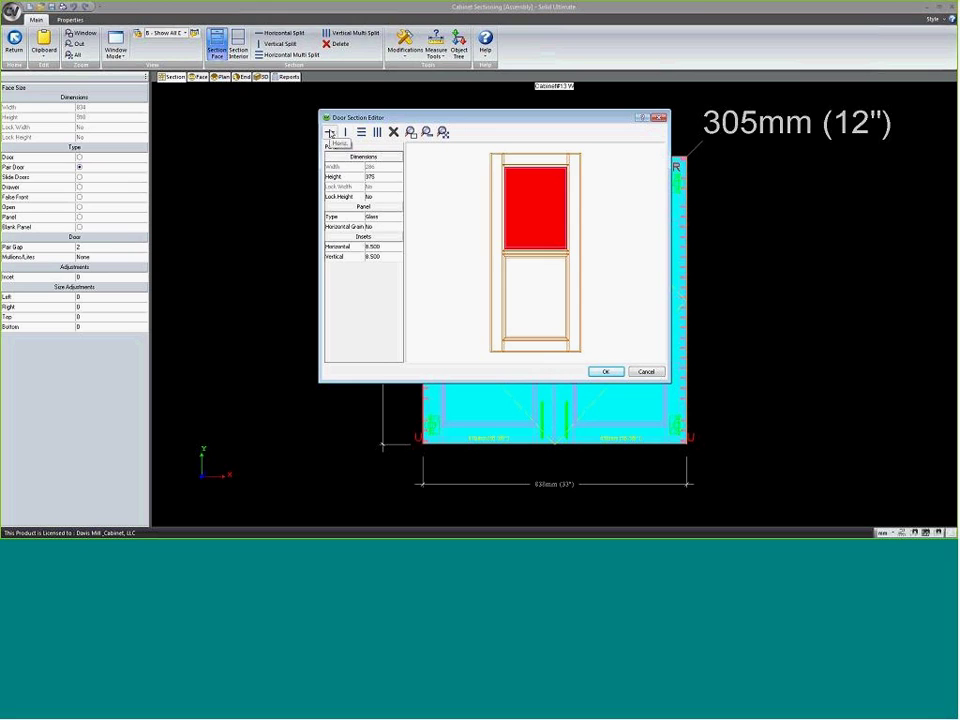
click(533, 208)
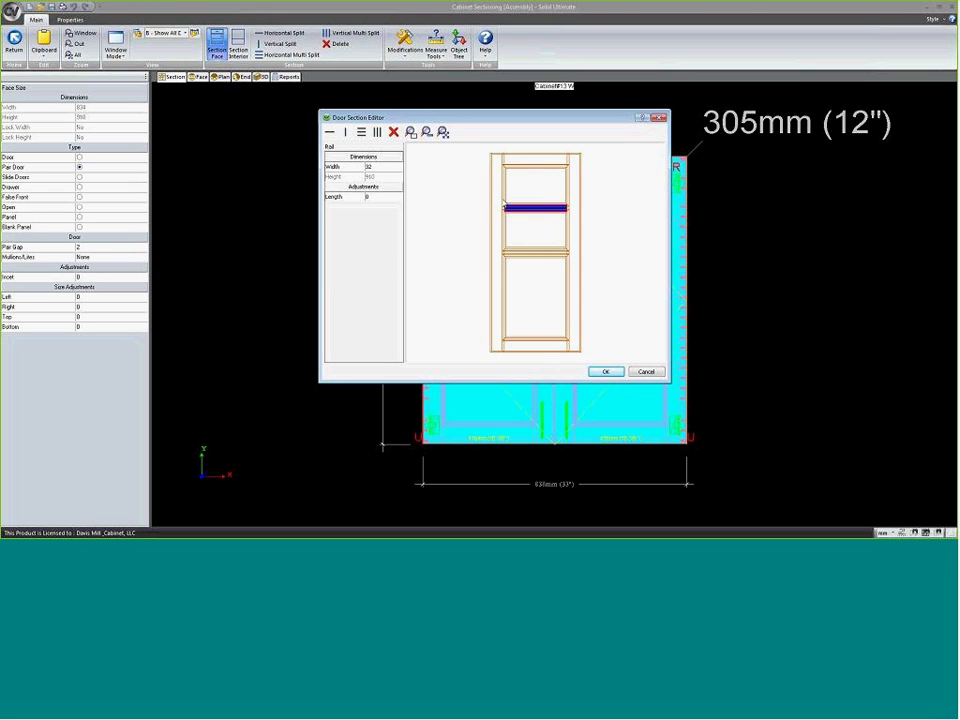
key(Tab)
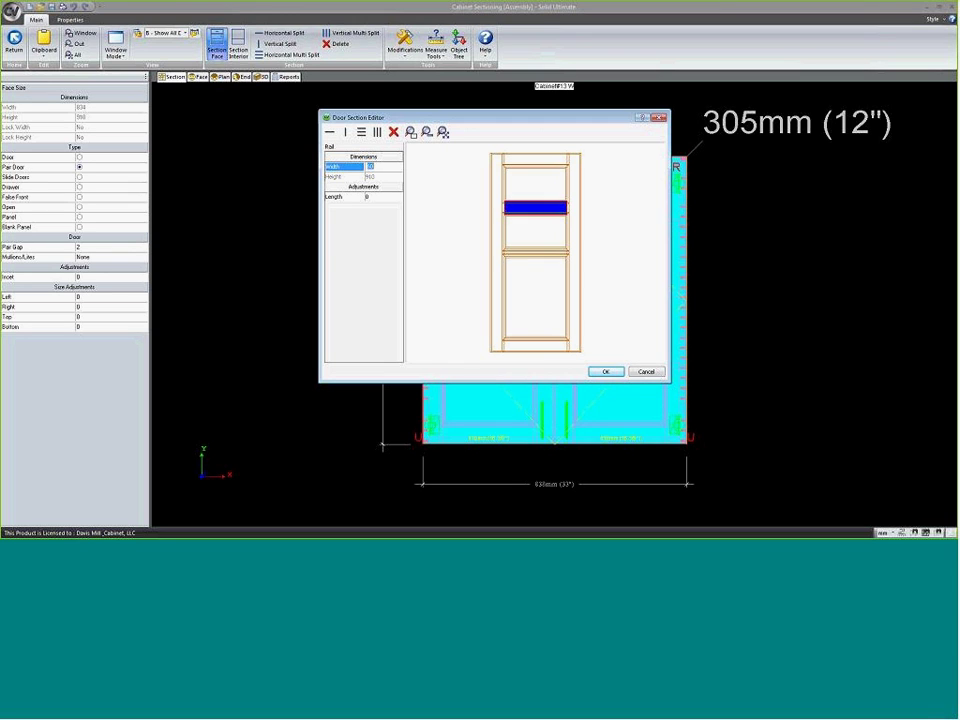
click(518, 308)
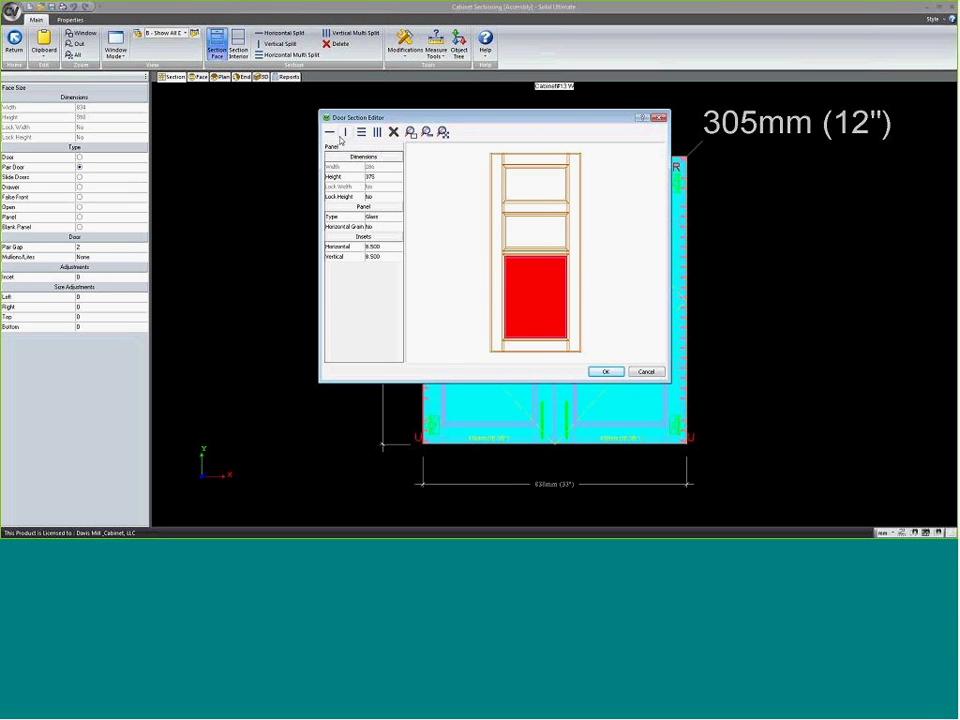
click(332, 134)
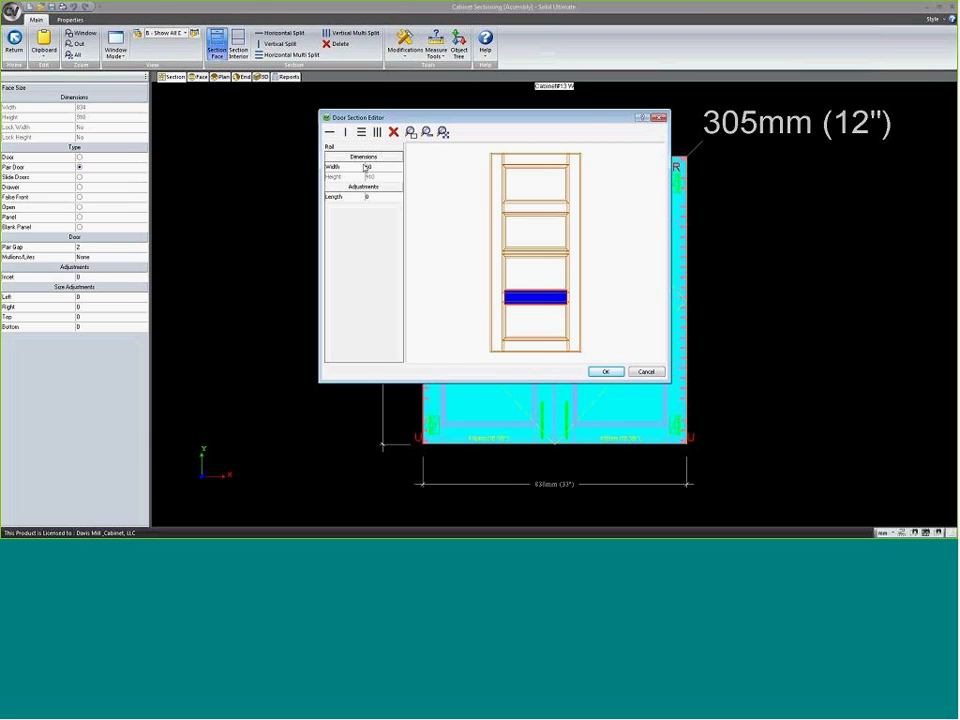
- Delete each trial rail, leaving a single 286 × 792 mm glass panel
click(393, 132)
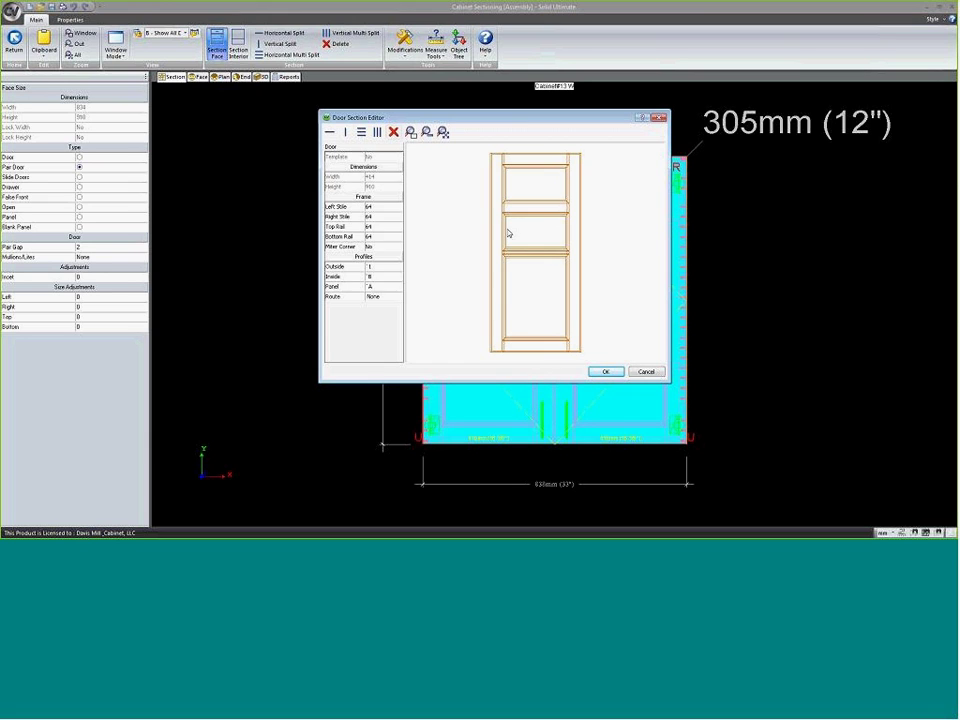
click(515, 255)
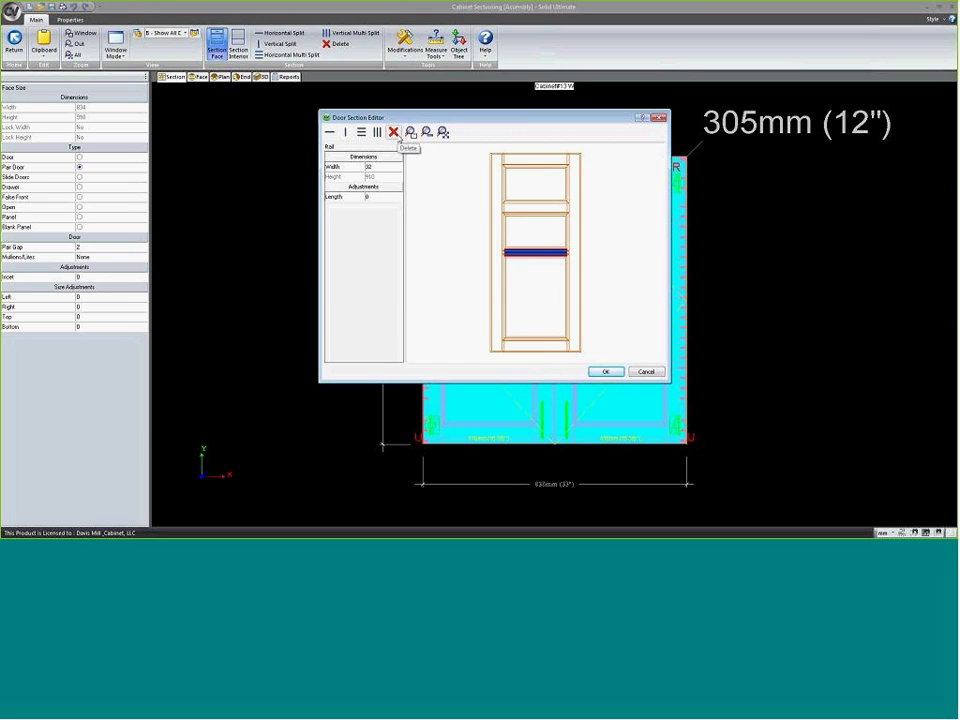
click(535, 208)
double_click(376, 166)
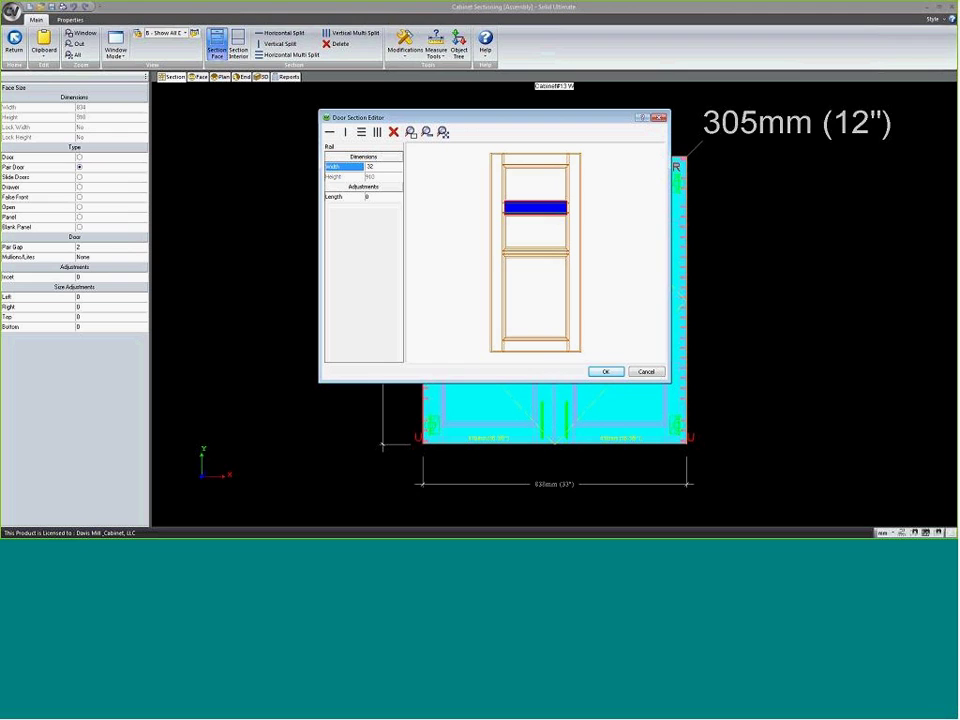
click(369, 166)
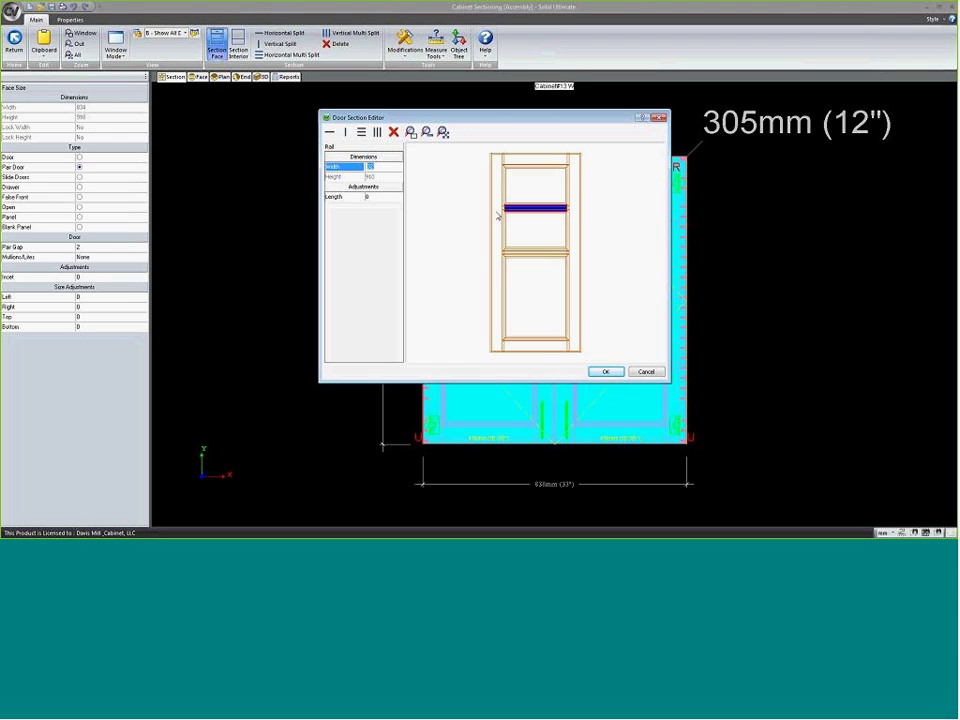
click(393, 132)
click(516, 256)
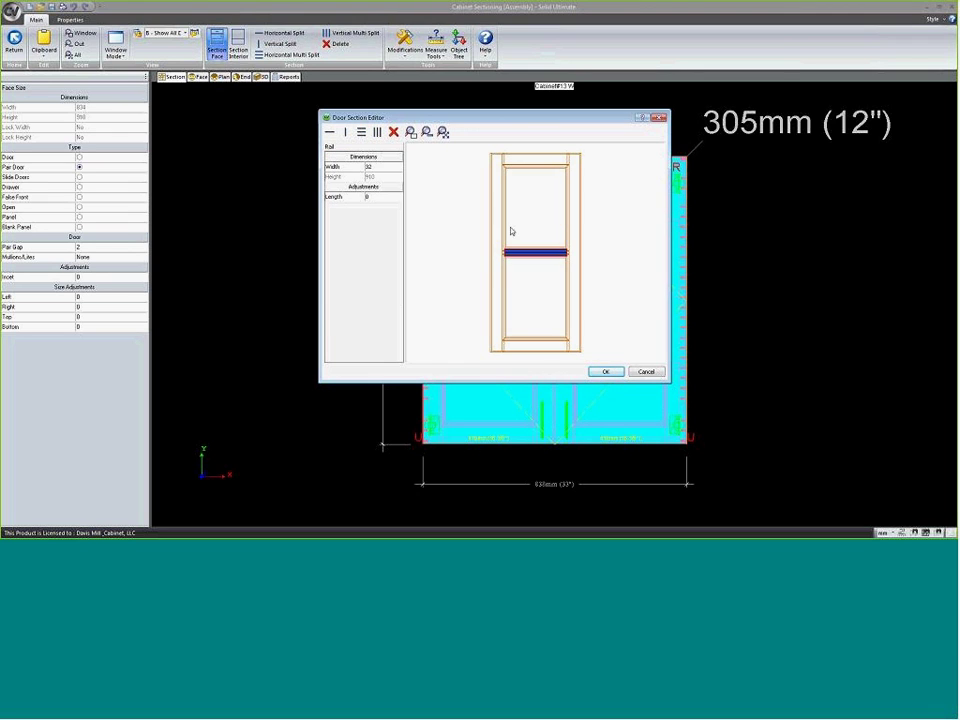
click(393, 132)
click(527, 235)
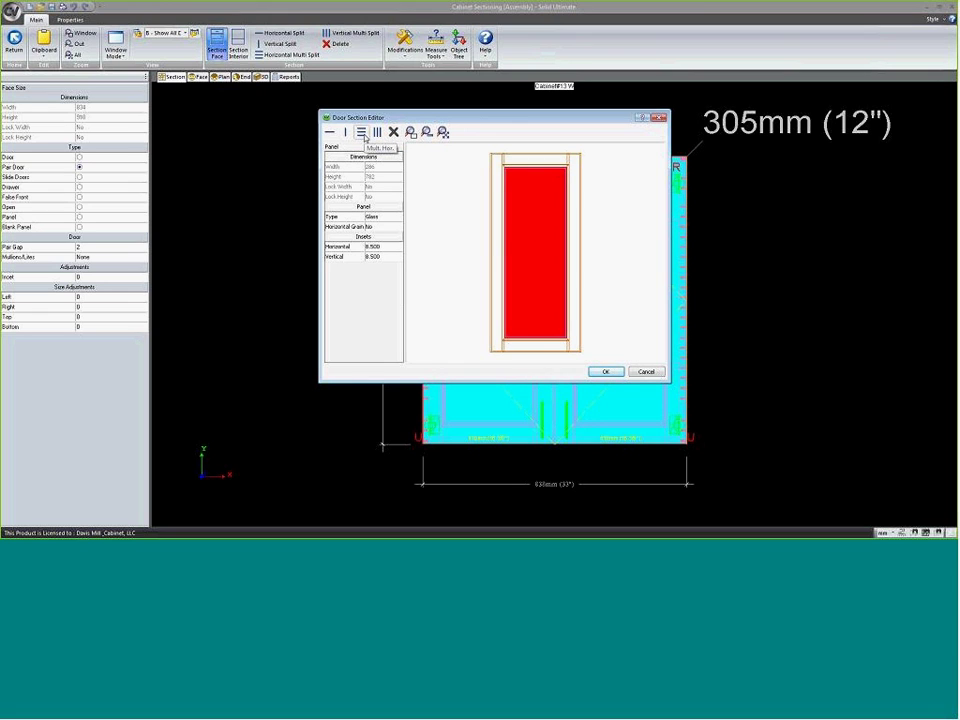
- Split the glass panel into 3 horizontal sections and divide each with a vertical stile
click(361, 132)
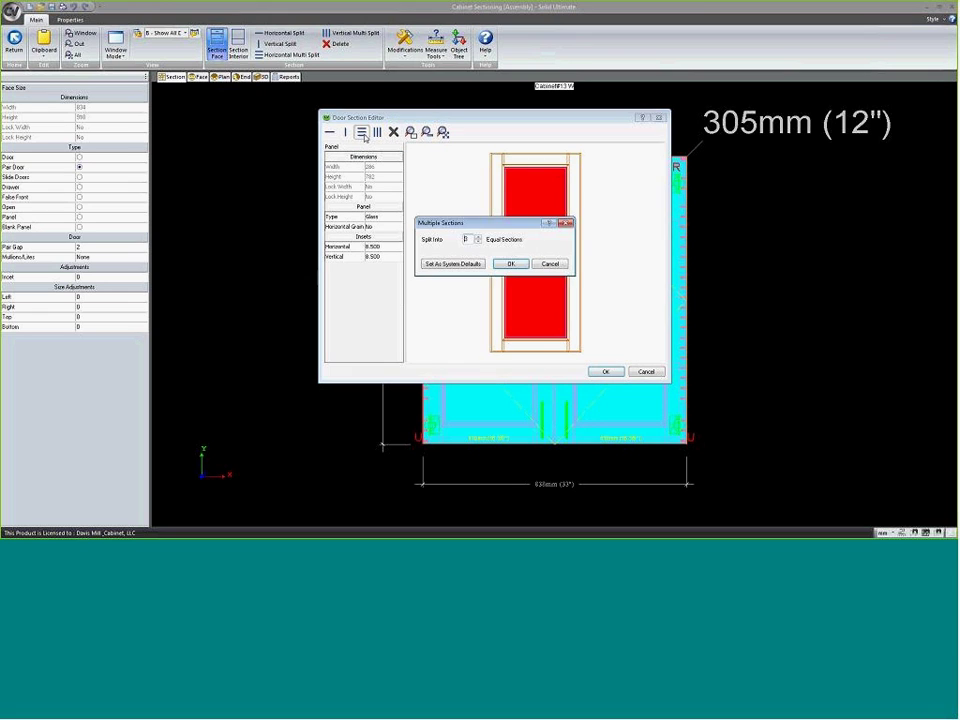
click(478, 237)
click(508, 263)
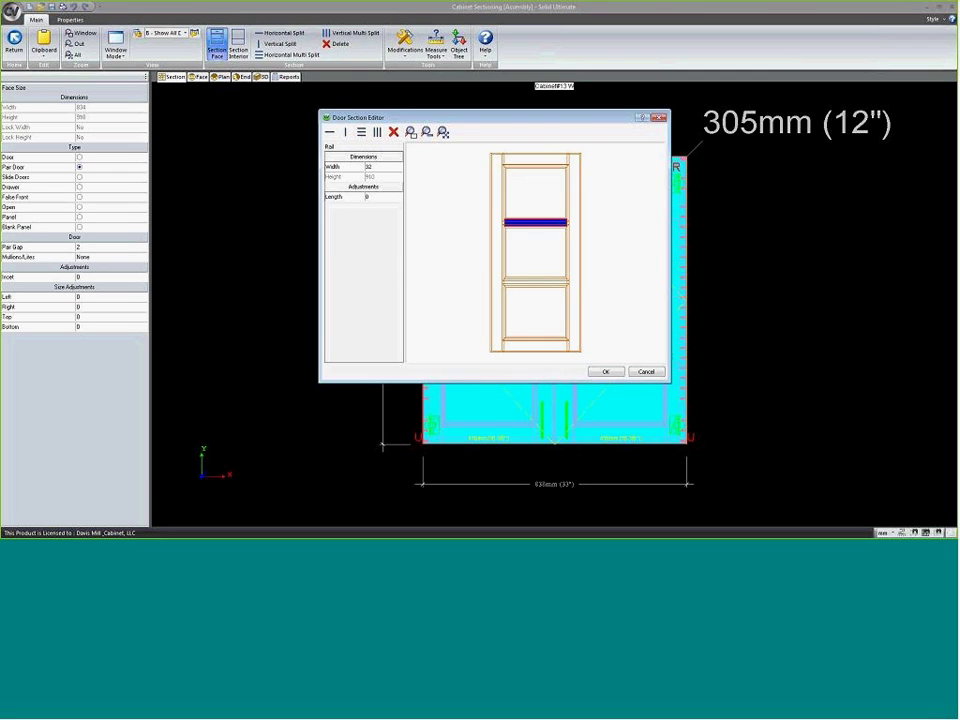
click(525, 325)
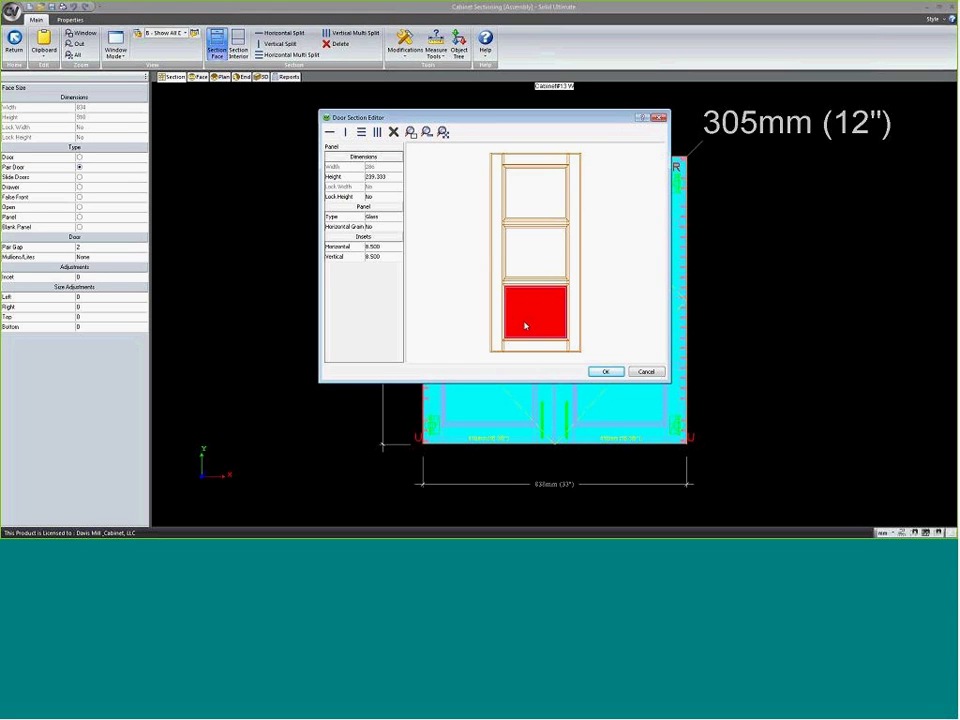
click(526, 254)
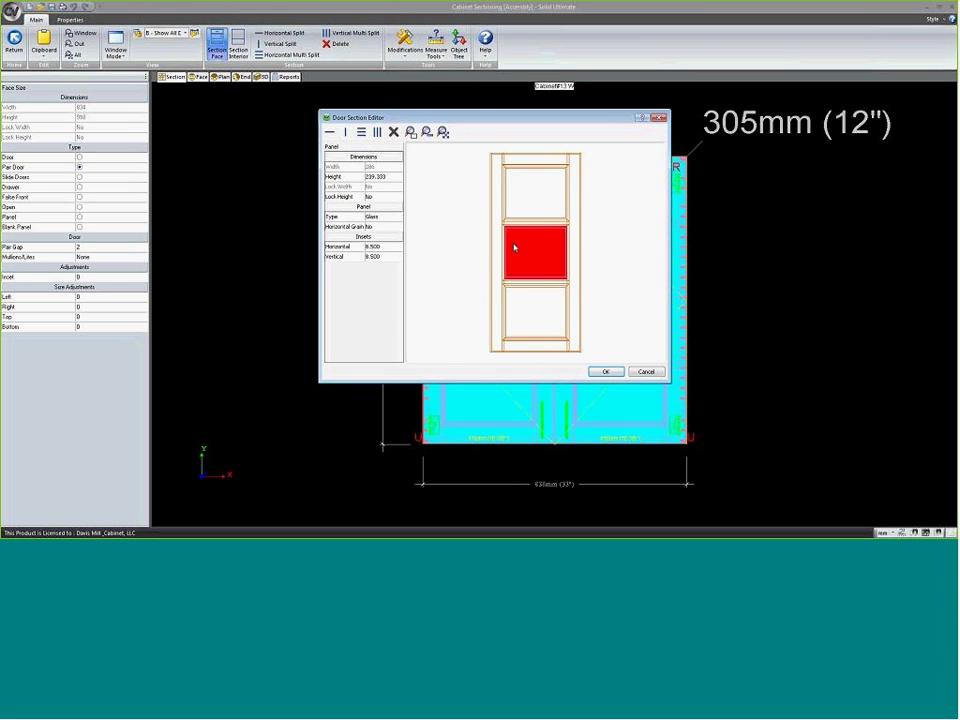
click(522, 205)
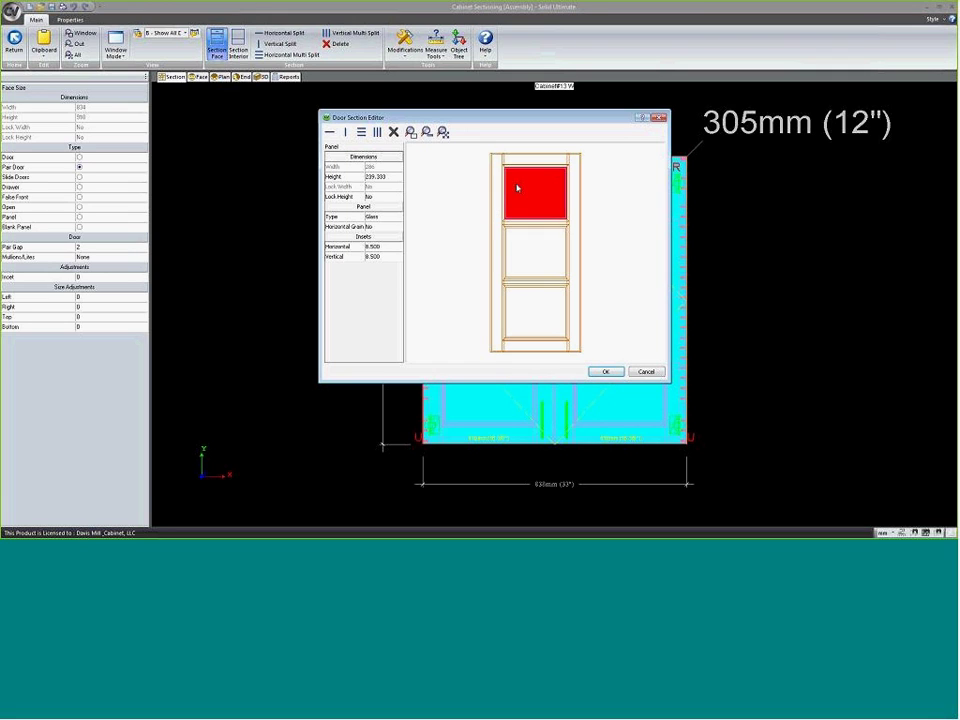
click(346, 133)
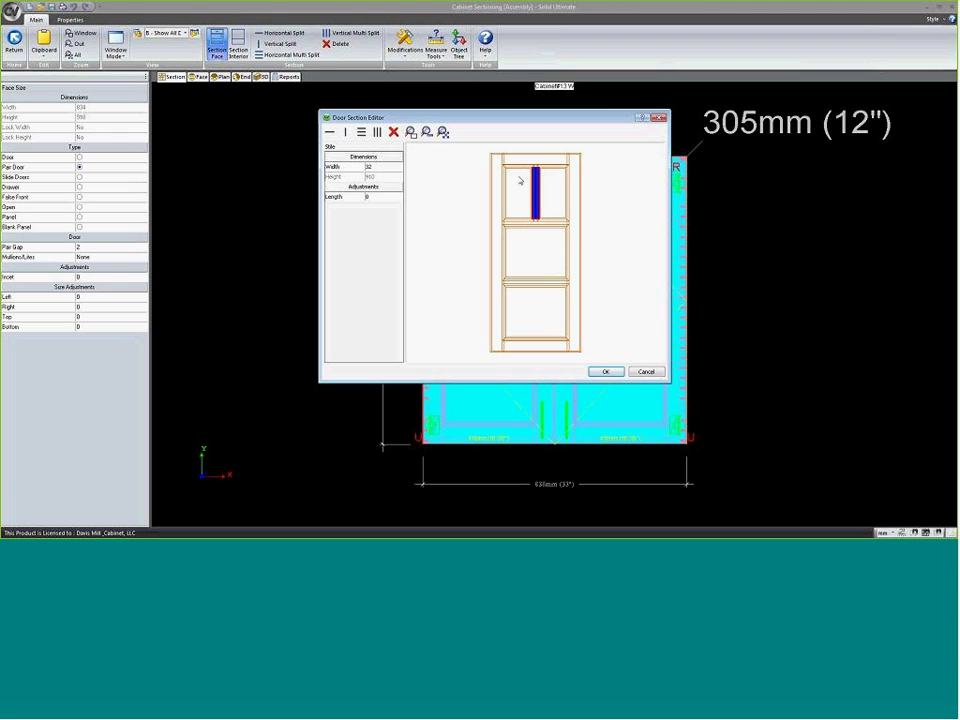
click(542, 253)
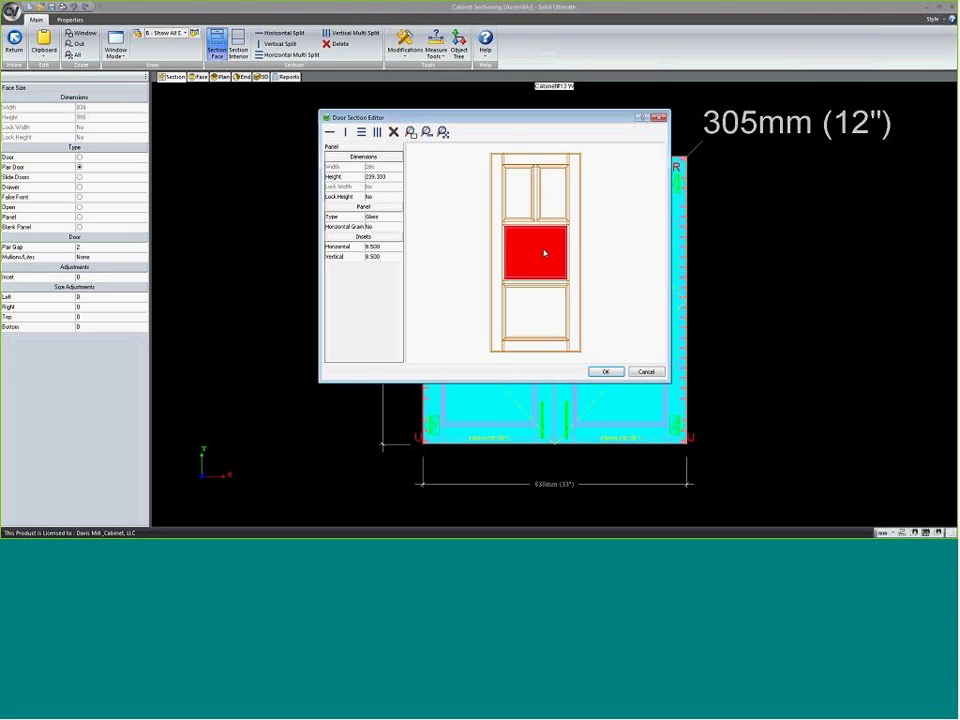
click(346, 133)
click(516, 318)
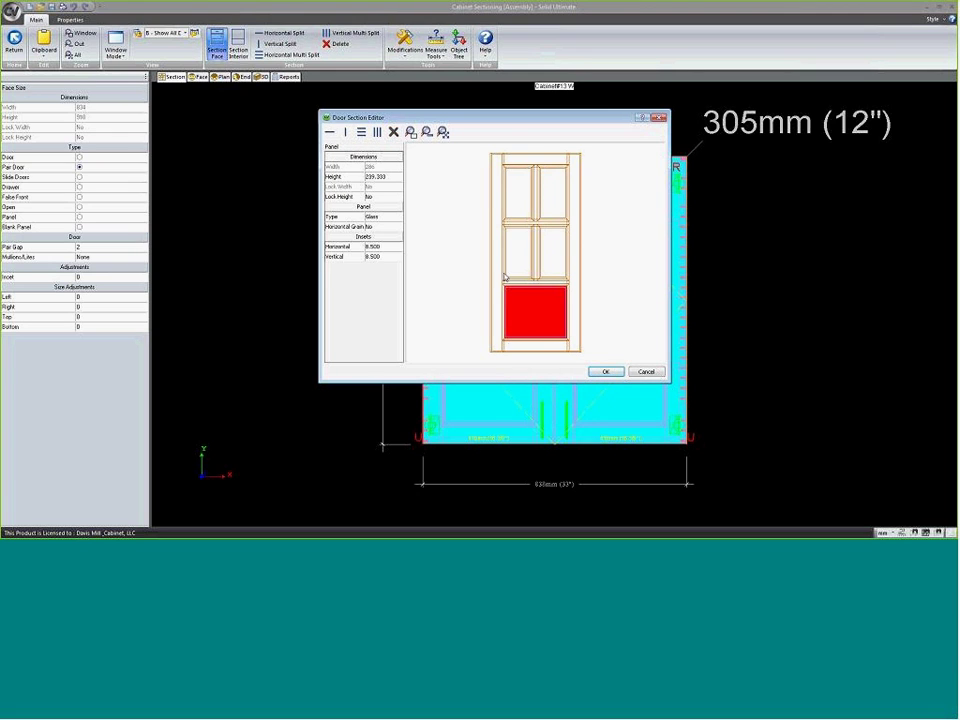
click(346, 133)
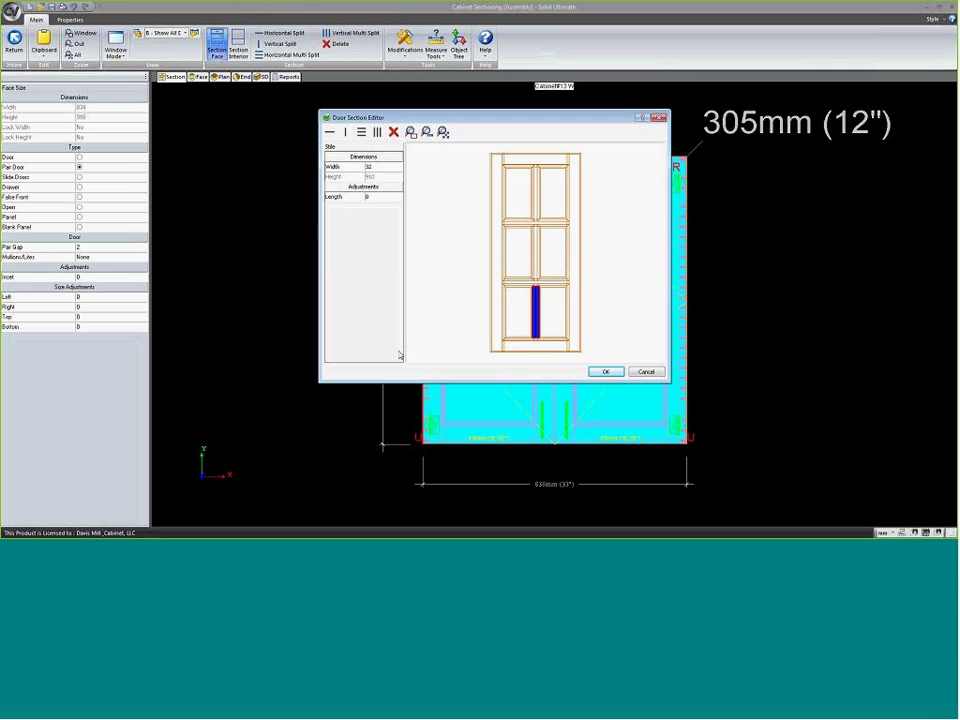
- Close the door section editor and accept the Pair Door Properties
click(605, 371)
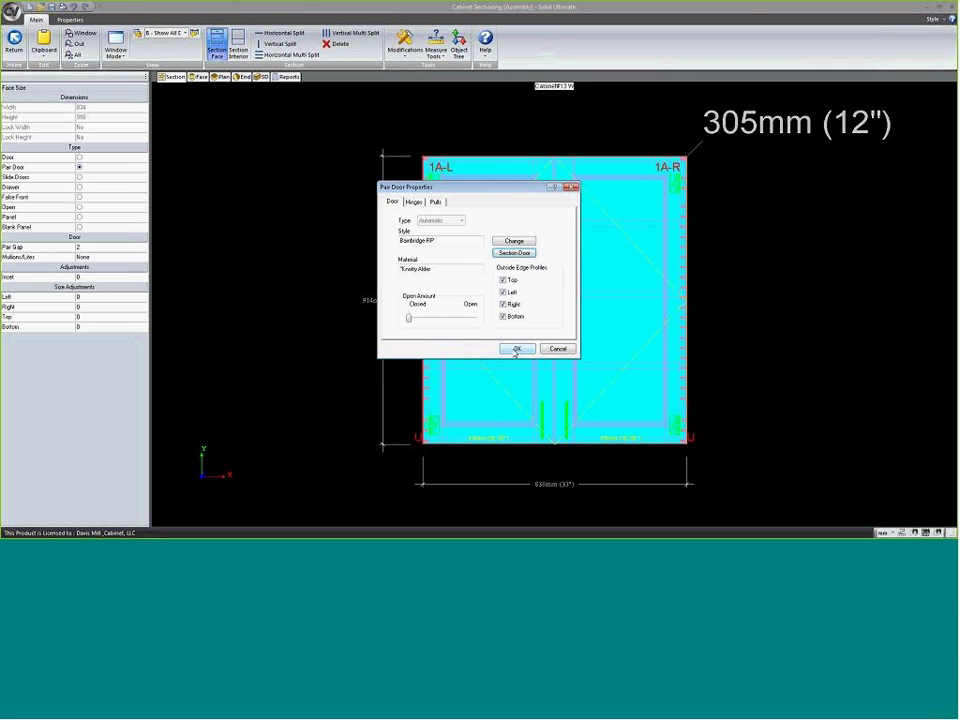
click(514, 253)
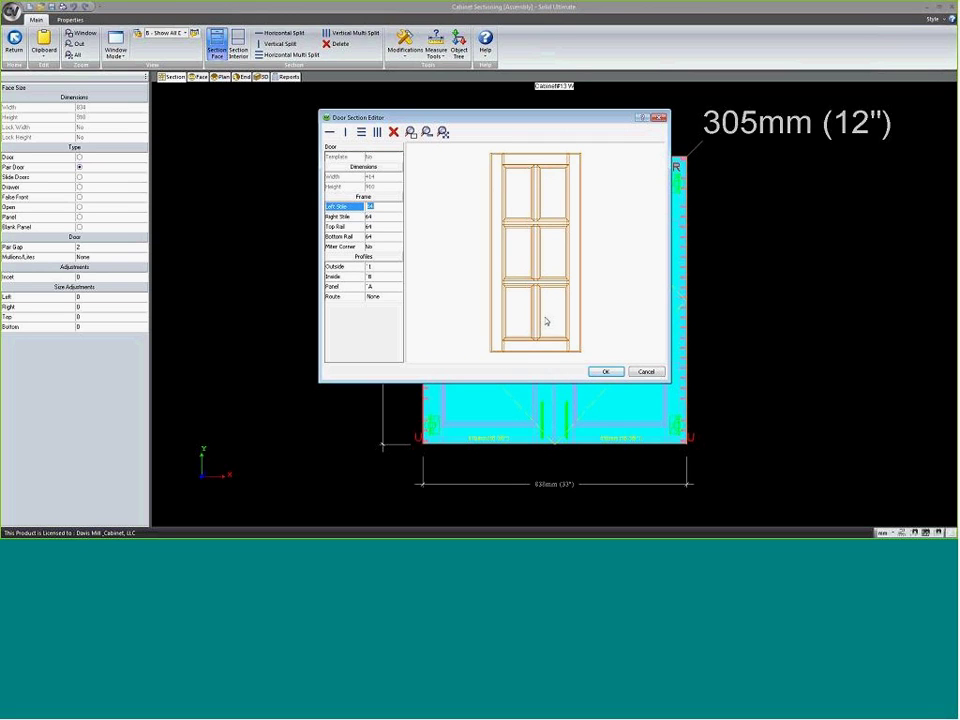
click(604, 372)
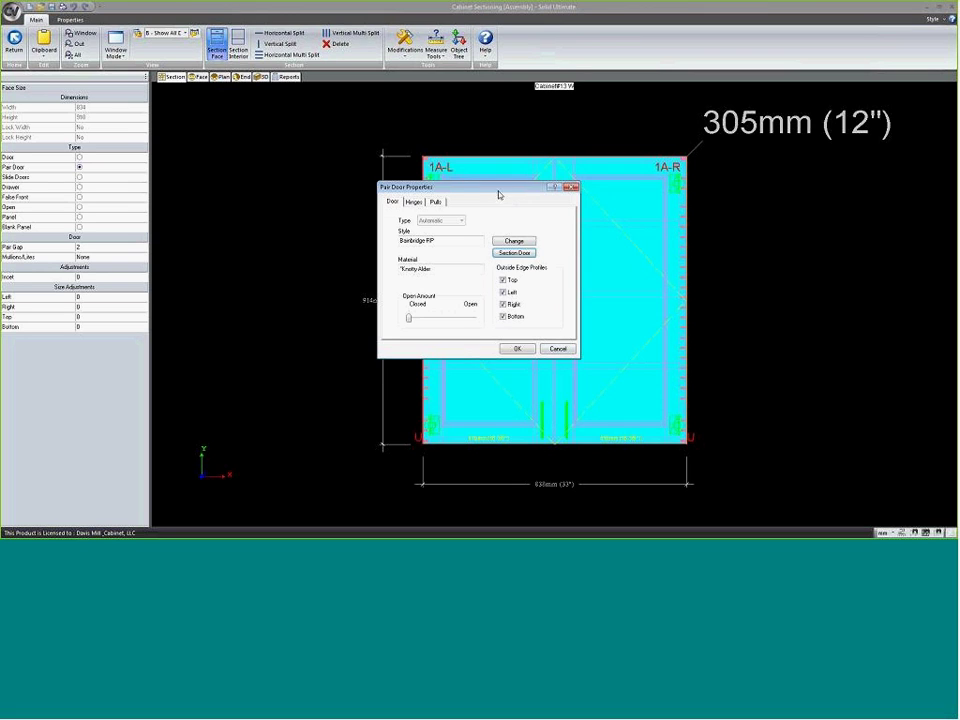
drag(477, 192, 293, 181)
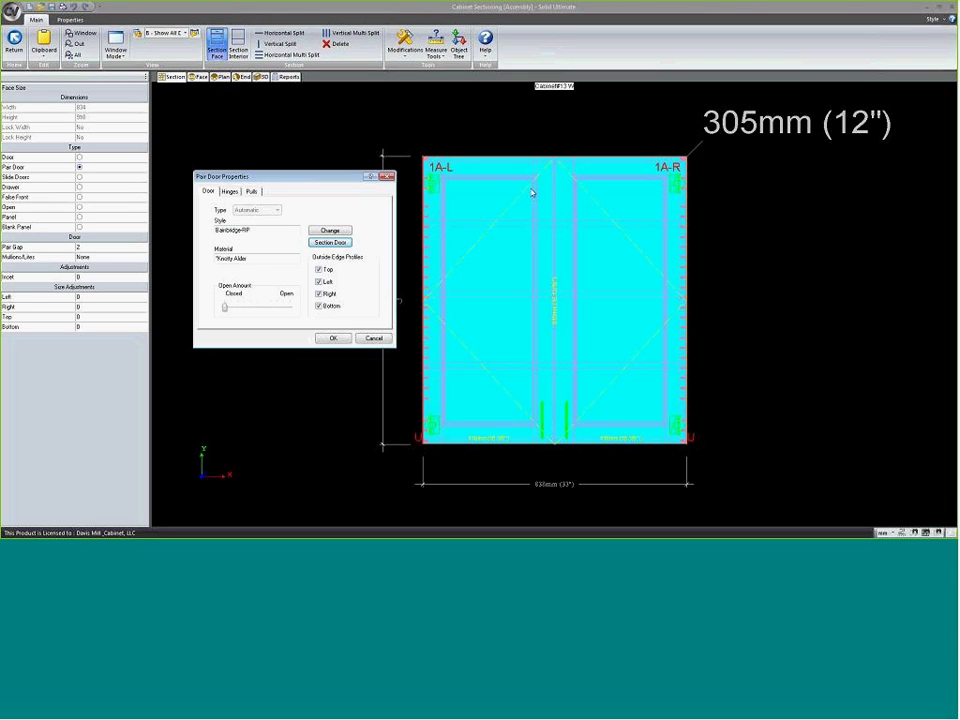
click(333, 338)
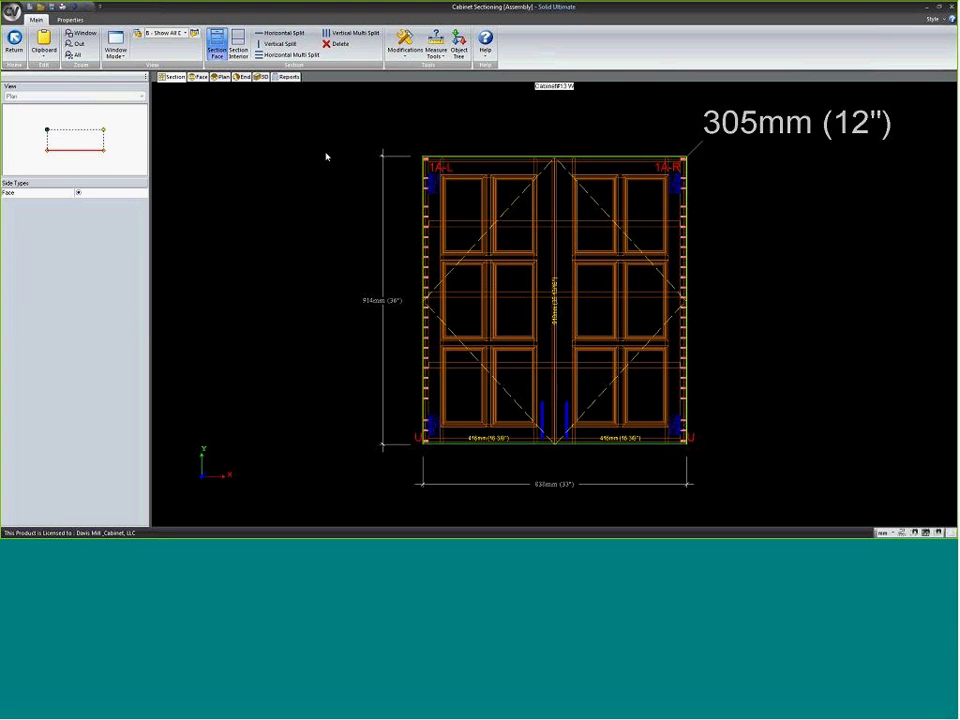
click(266, 80)
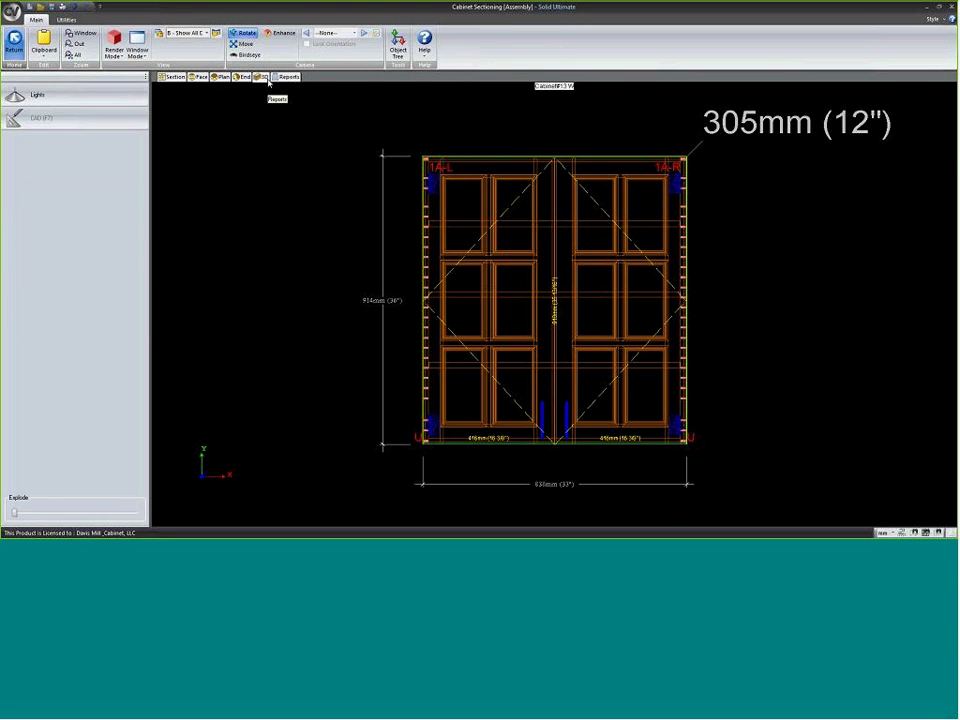
drag(380, 315, 328, 315)
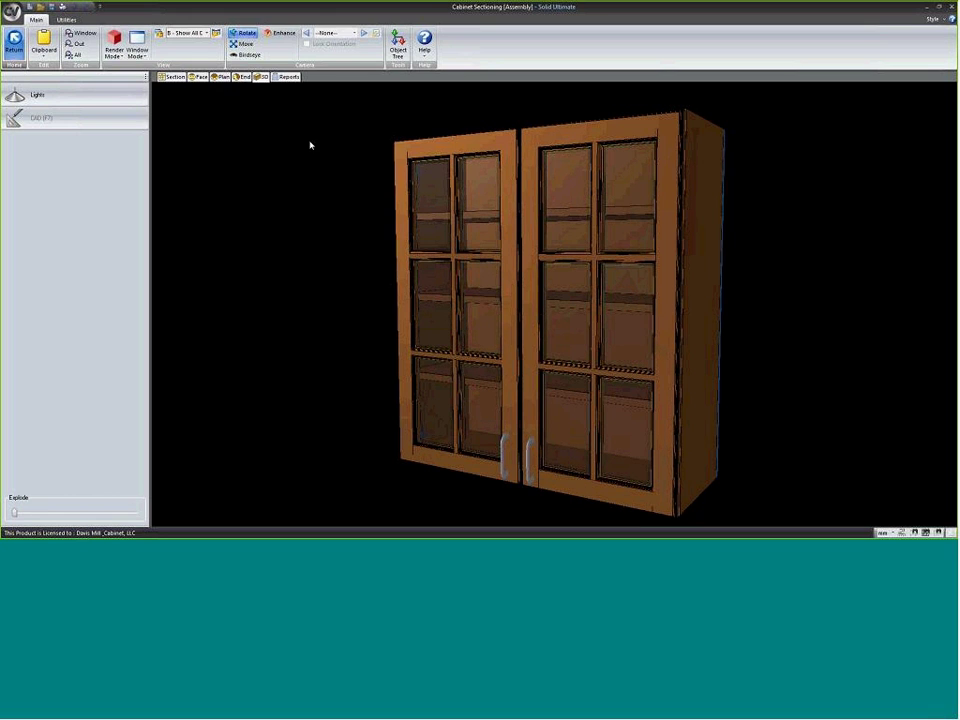
click(174, 77)
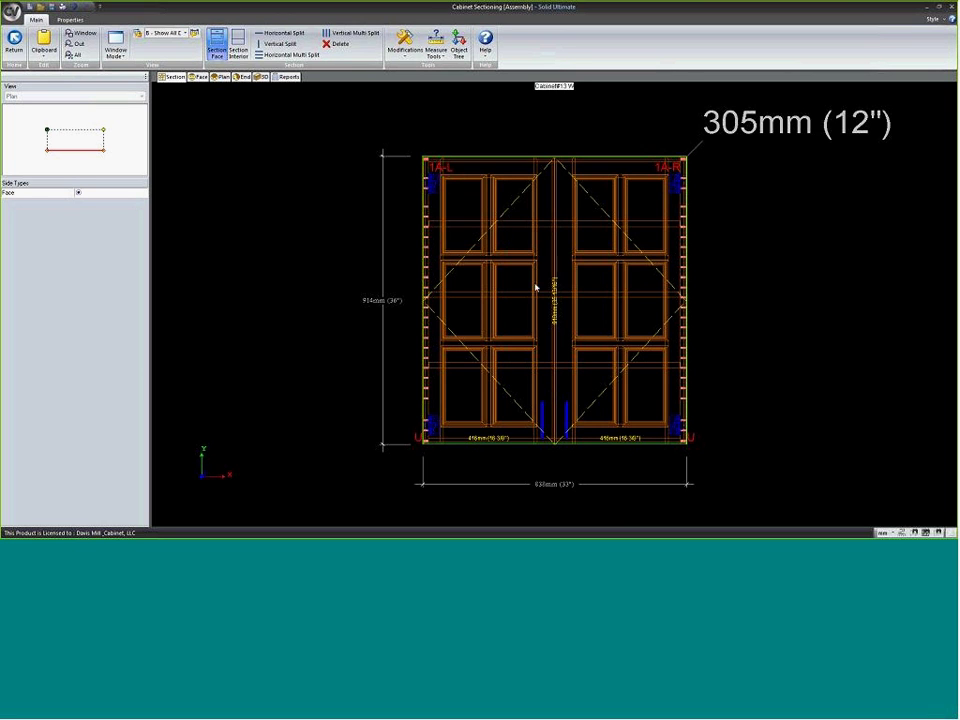
scroll(366, 228, down, 2)
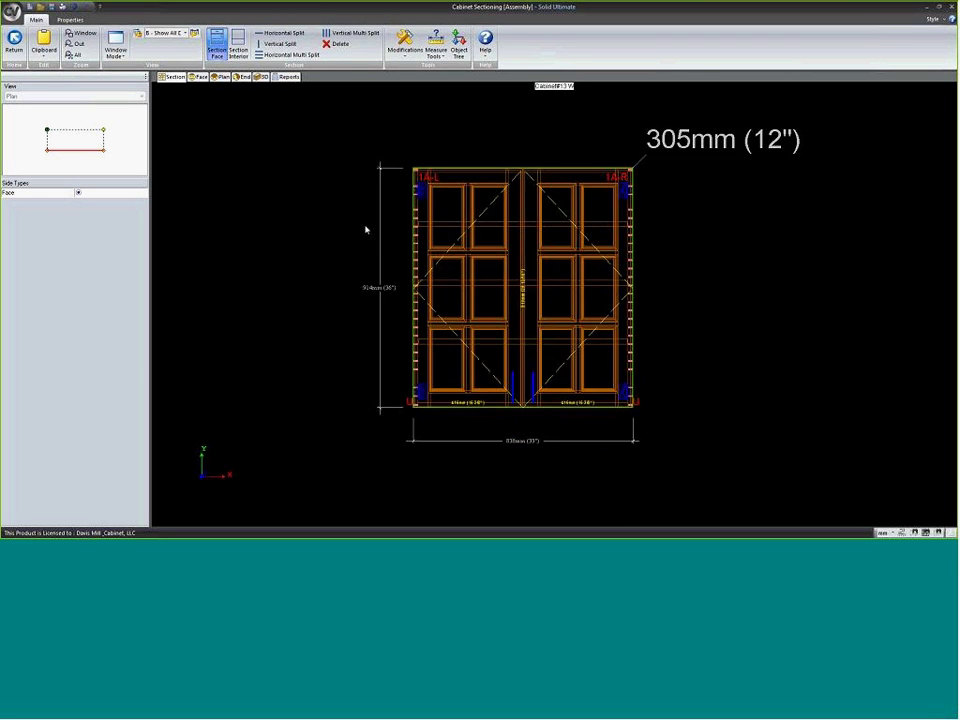
- Reset cabinet #13's face by switching its Type to Door and back to Par Door
scroll(446, 265, up, 1)
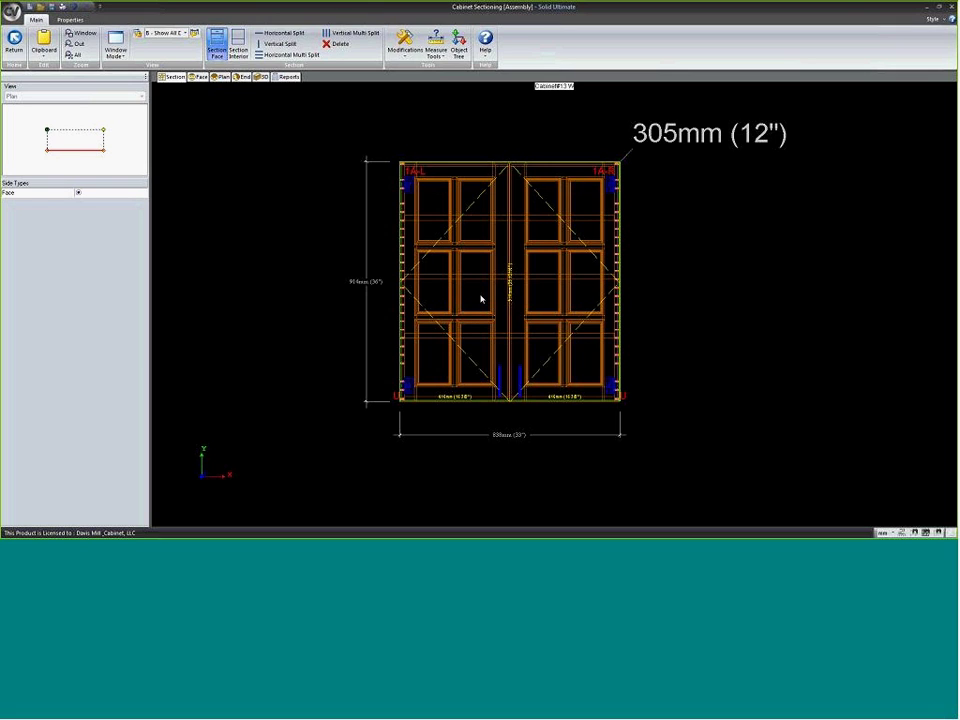
click(527, 248)
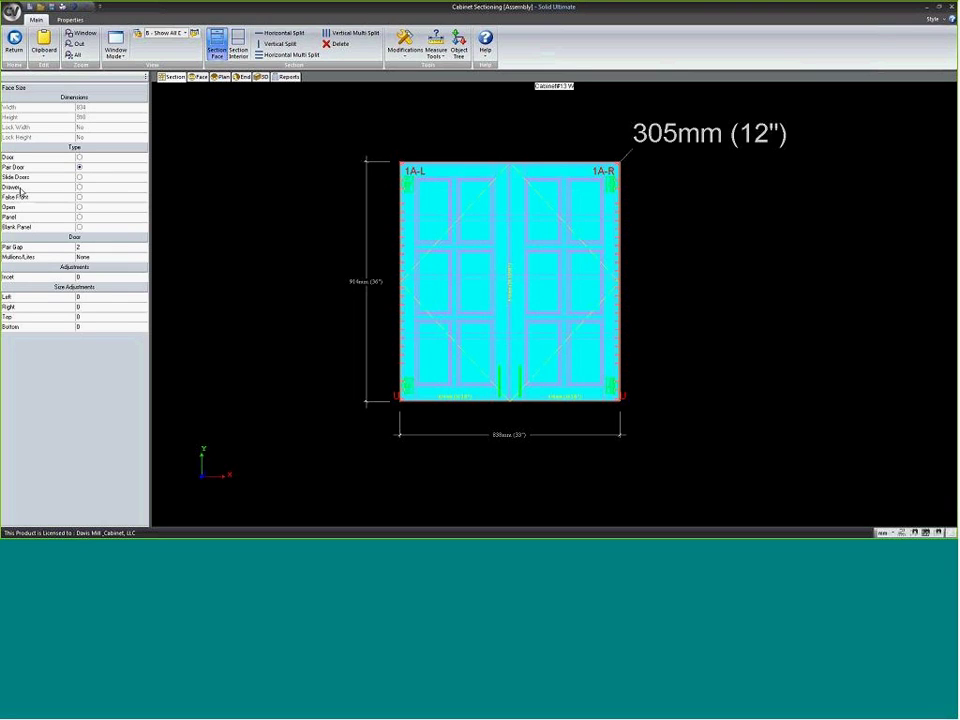
click(80, 158)
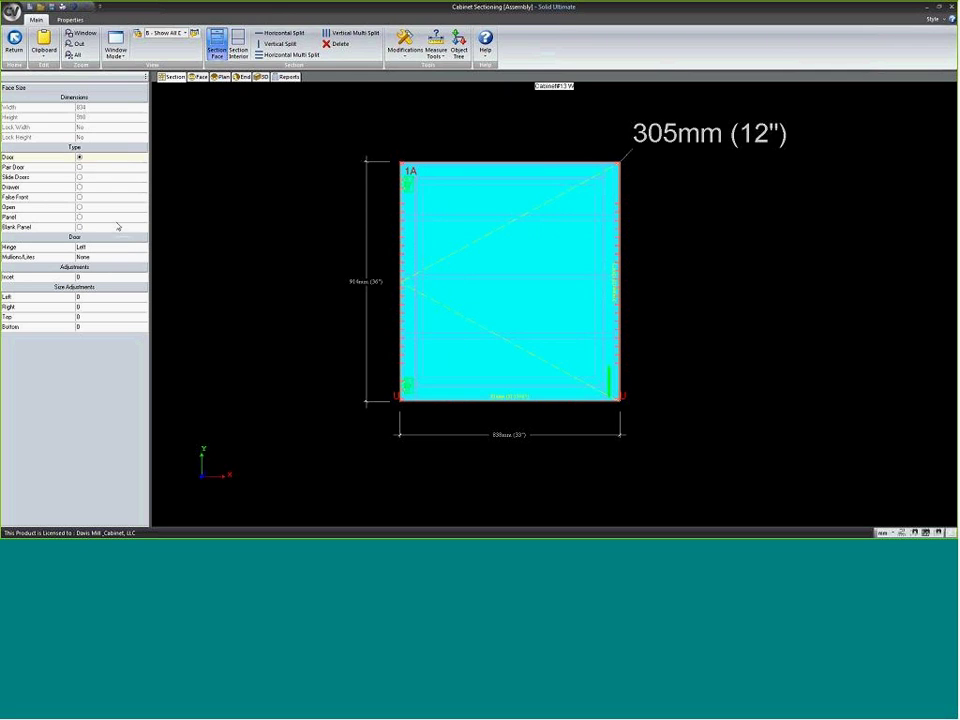
click(80, 167)
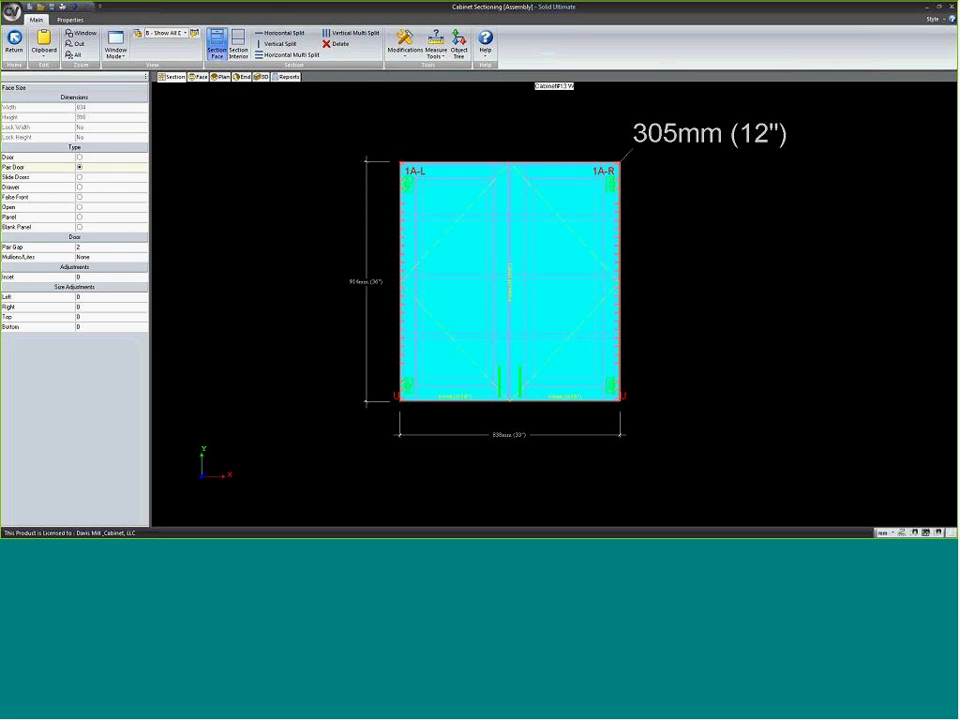
click(238, 257)
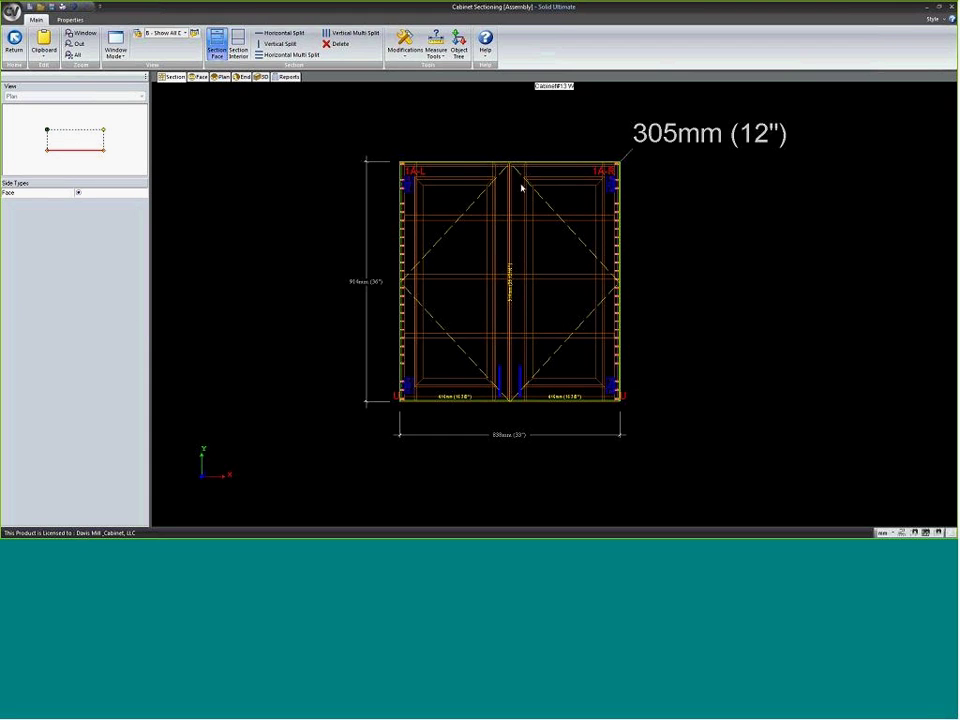
click(544, 244)
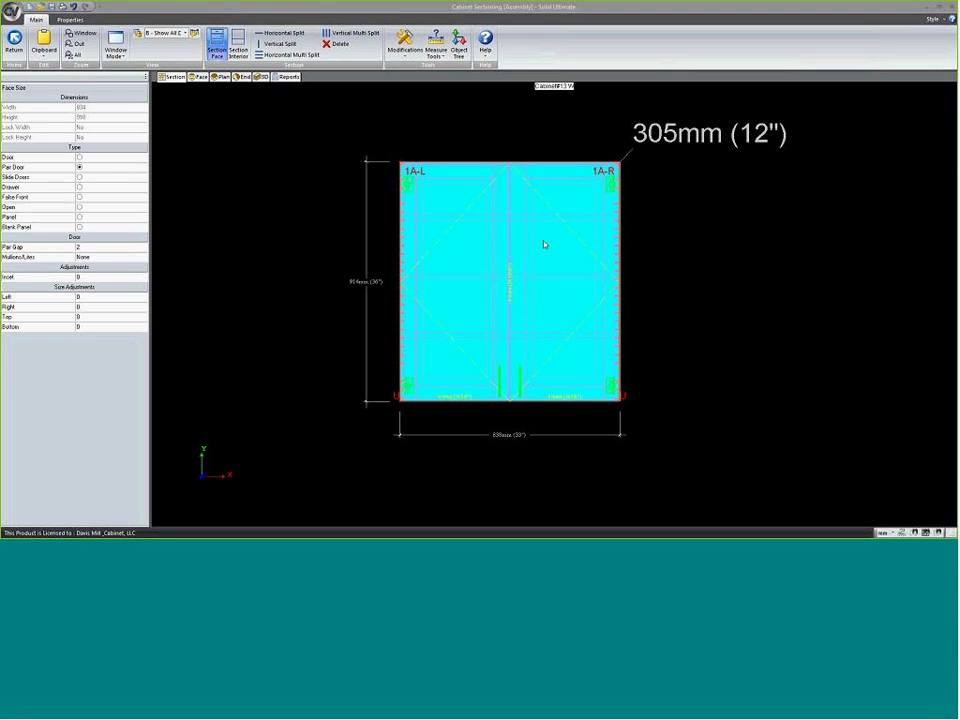
- Add one horizontal rail across the door's centre panel and move the door catalog window aside
double_click(543, 244)
click(521, 258)
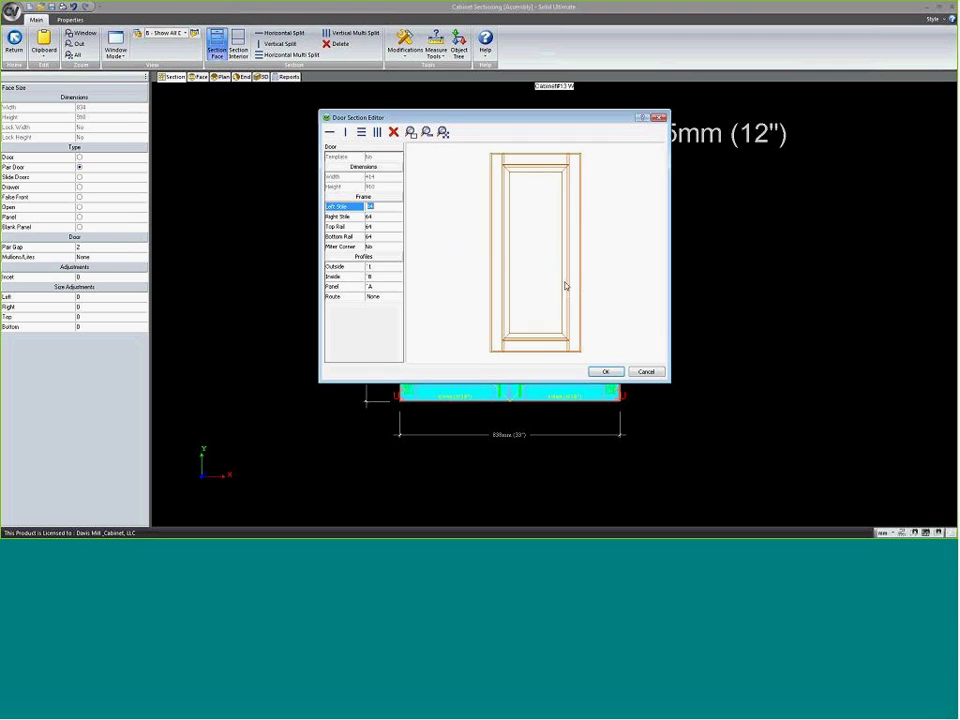
click(540, 261)
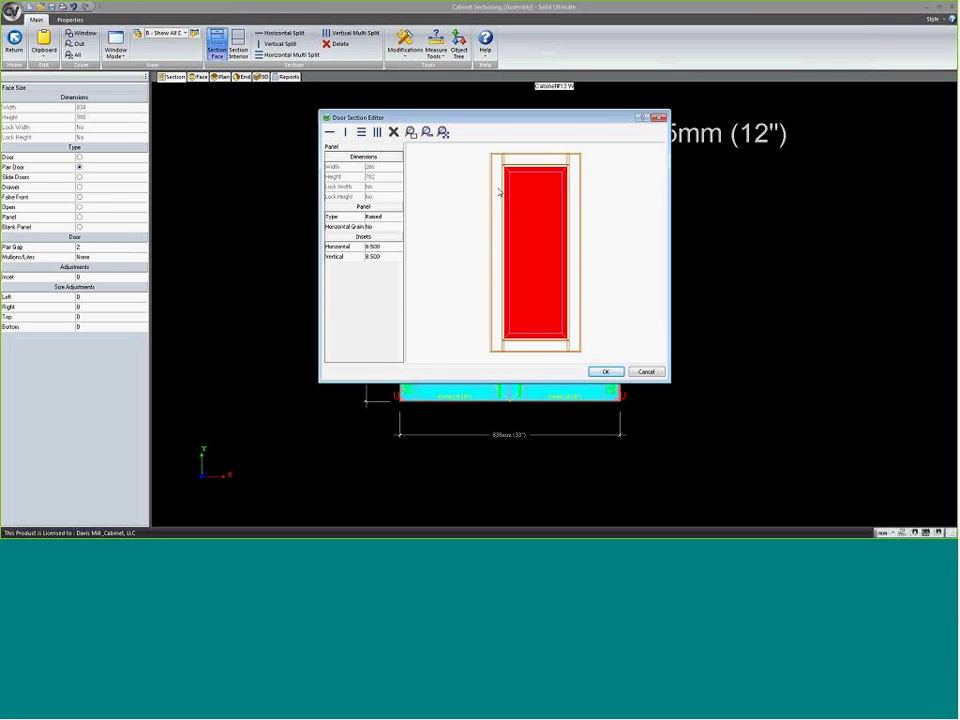
click(331, 136)
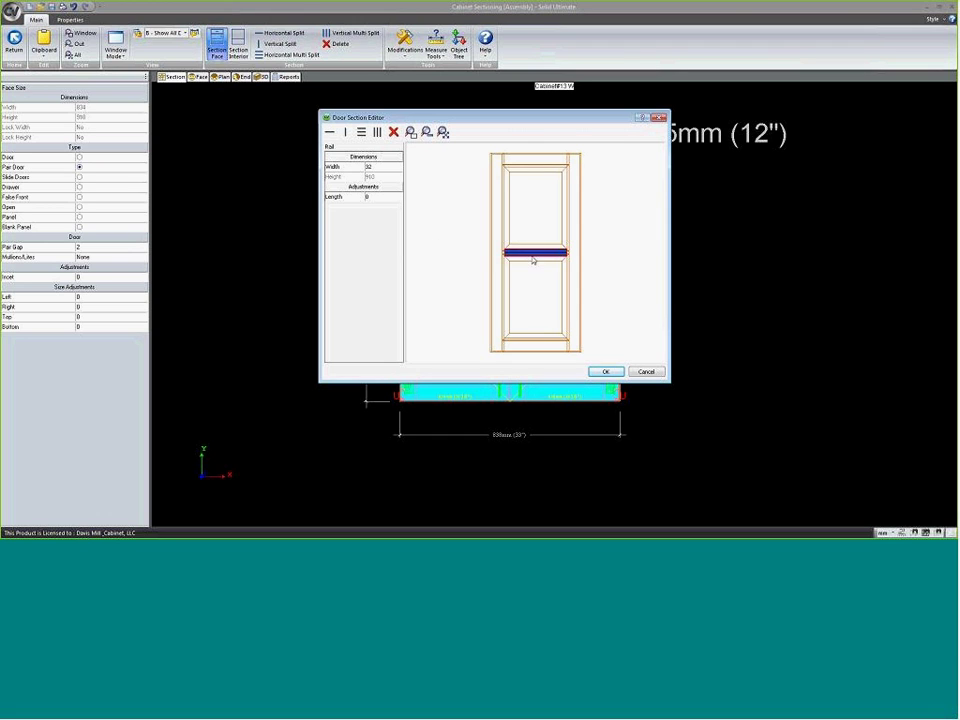
mouse_move(951, 289)
mouse_down()
mouse_move(900, 65)
mouse_move(546, 47)
mouse_up()
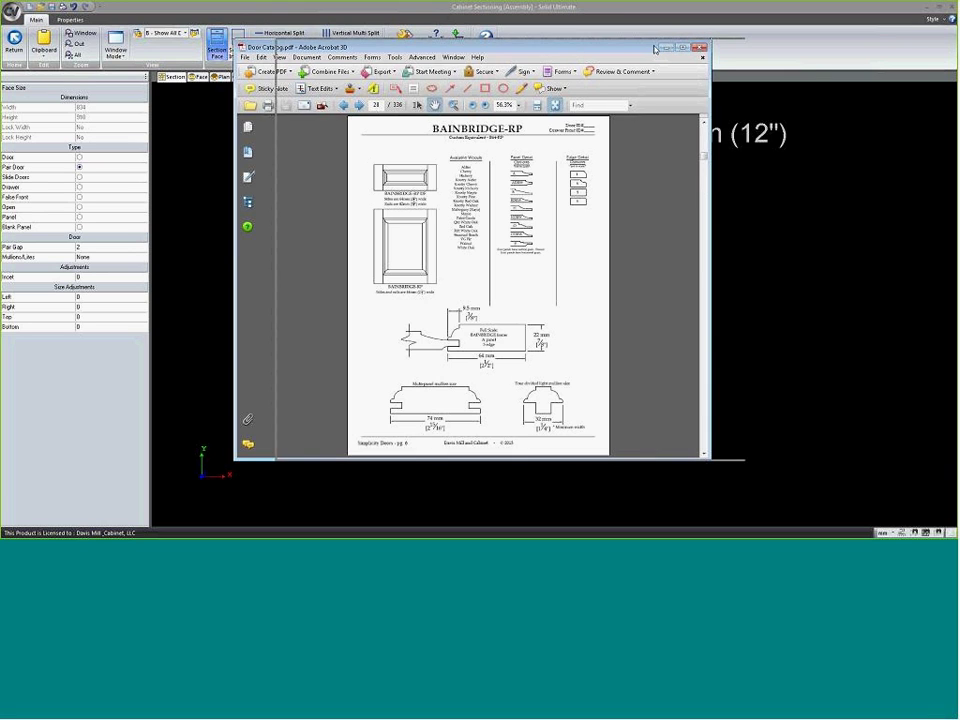
key(alt+Tab)
click(400, 166)
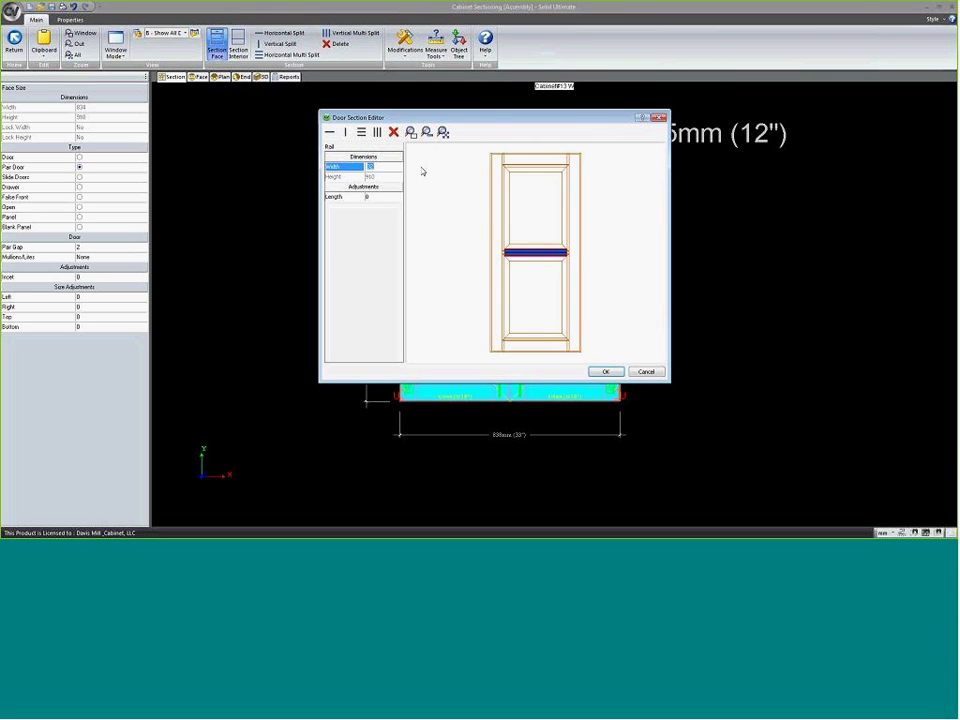
- Set the rail width to 74, raise the rail, and make the 203 mm upper panel glass
key(Return)
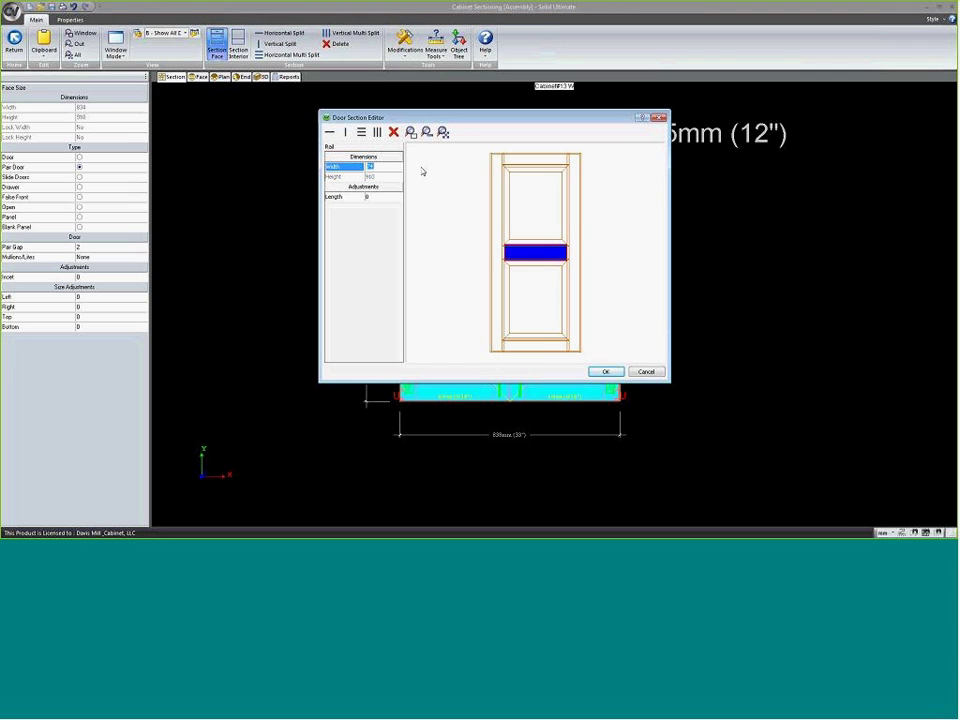
drag(527, 258, 549, 229)
click(547, 280)
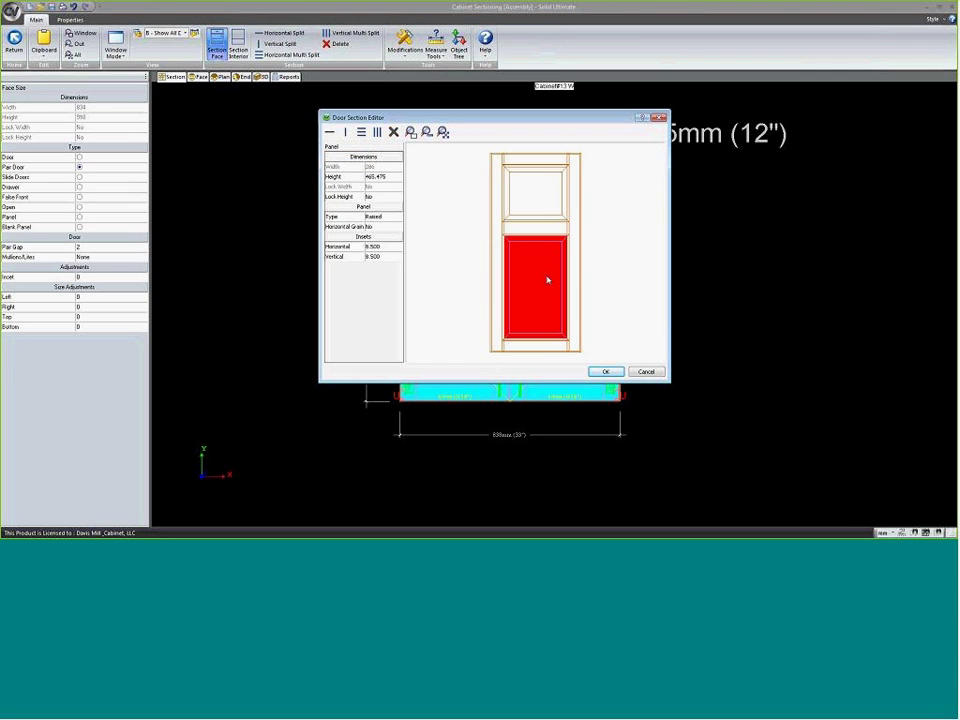
click(536, 195)
click(389, 178)
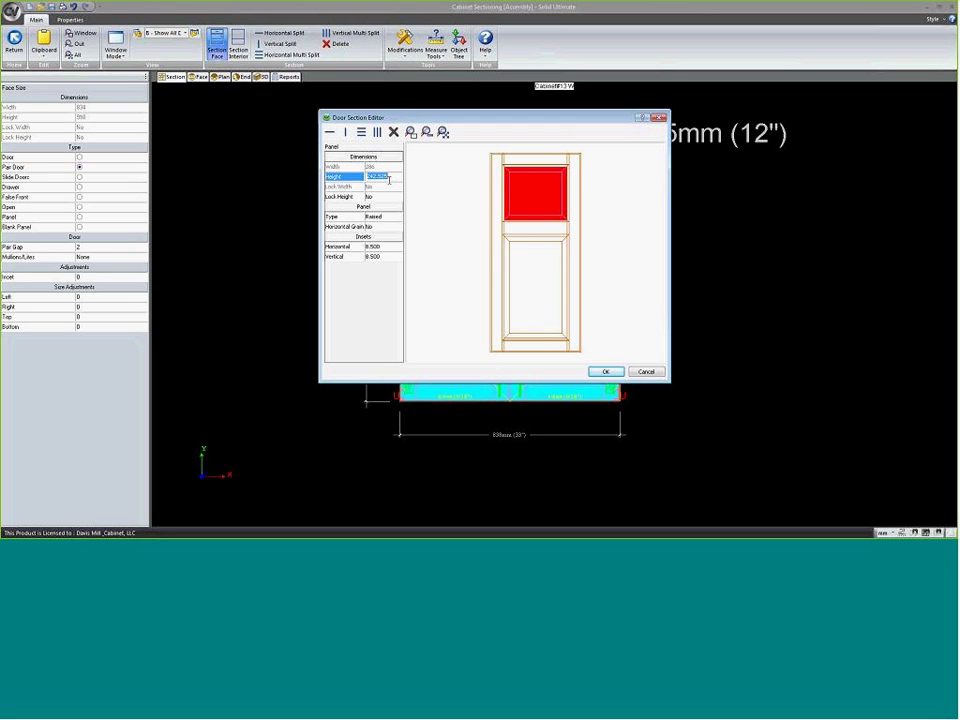
text(203)
key(Return)
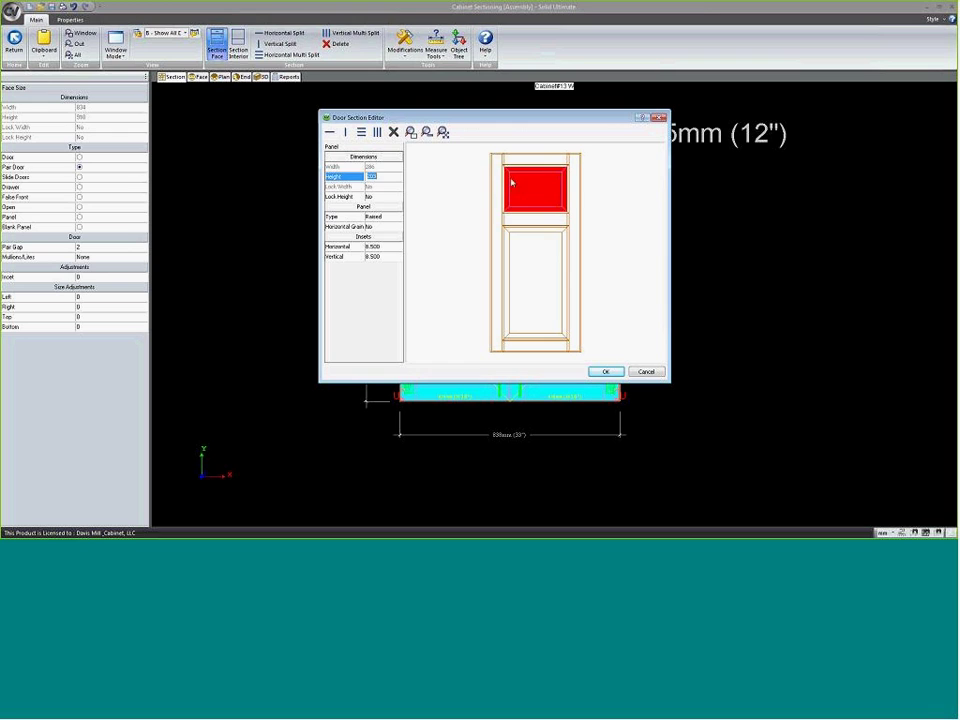
click(378, 216)
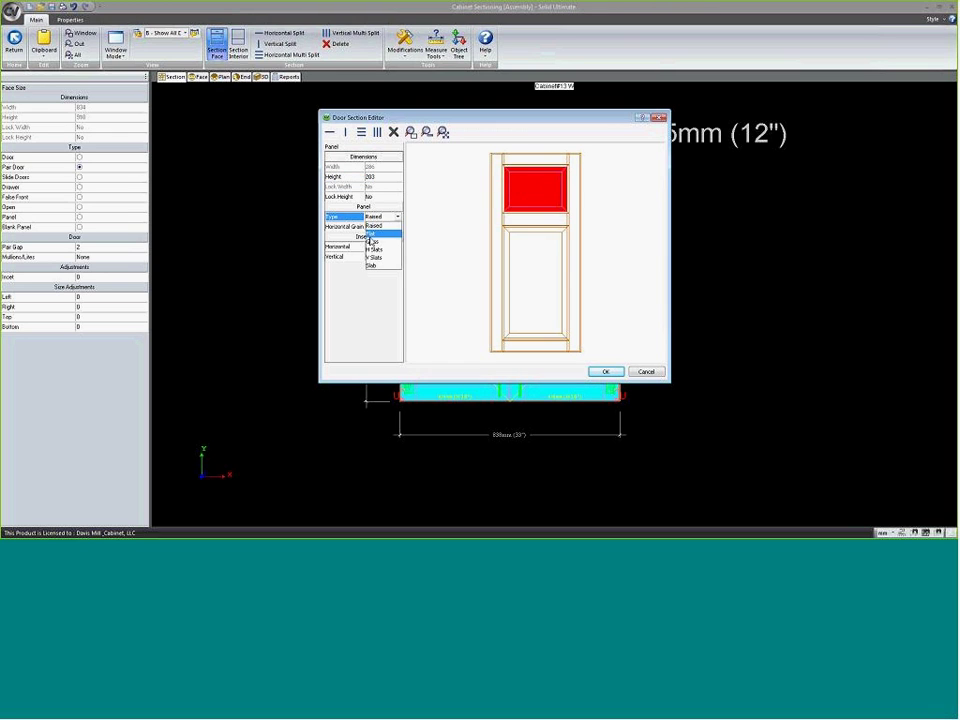
click(525, 251)
- Divide the upper glass section into four lites with a rail and vertical stiles, then OK both dialogs
click(525, 251)
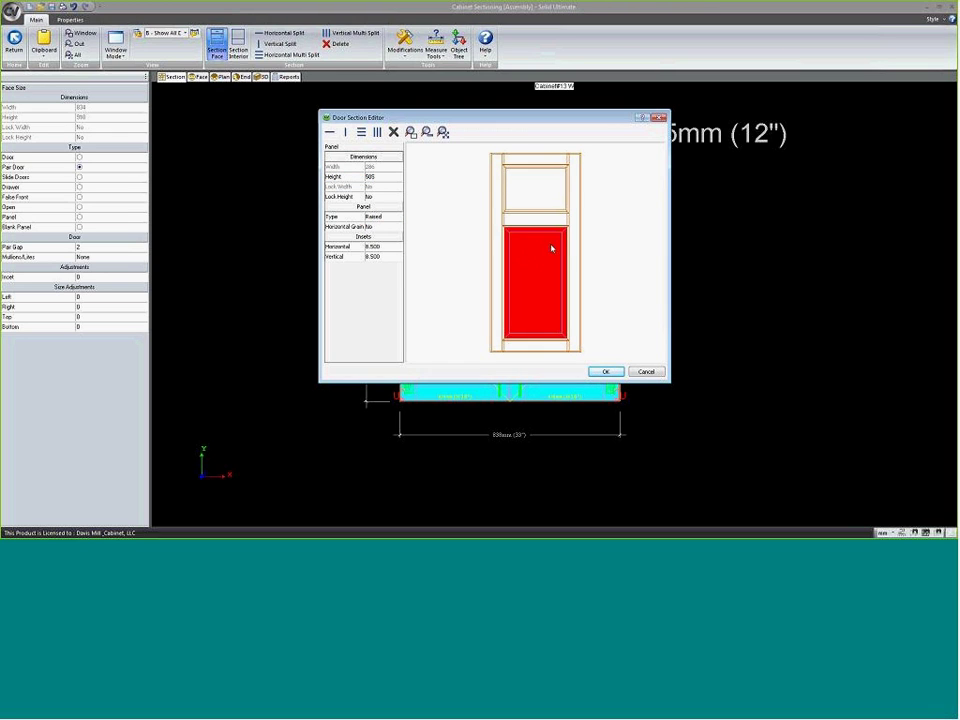
click(538, 186)
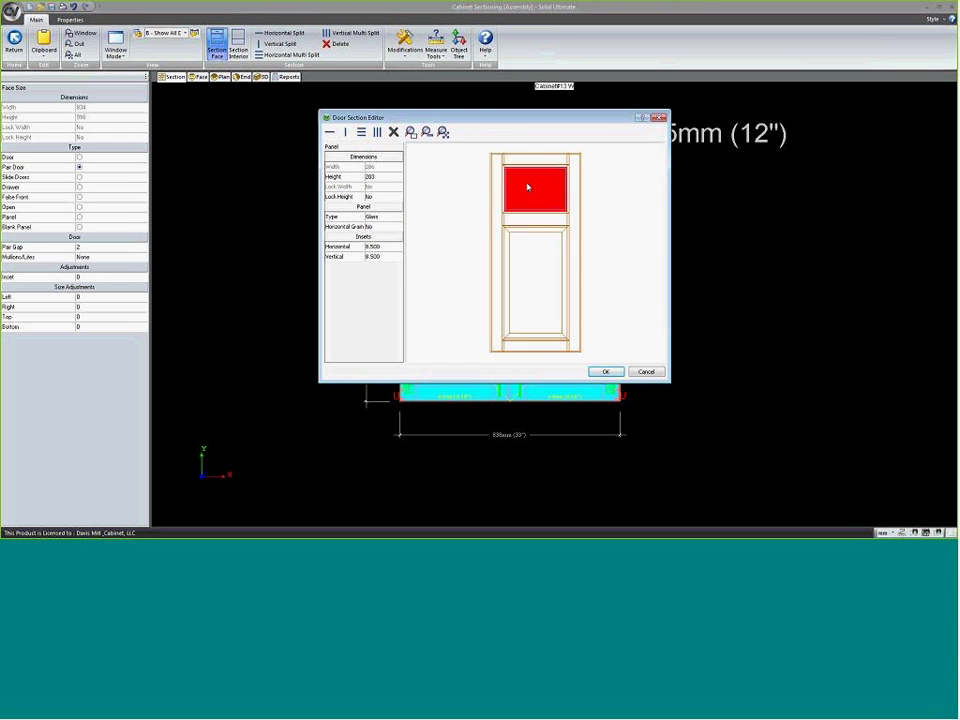
click(330, 133)
click(380, 166)
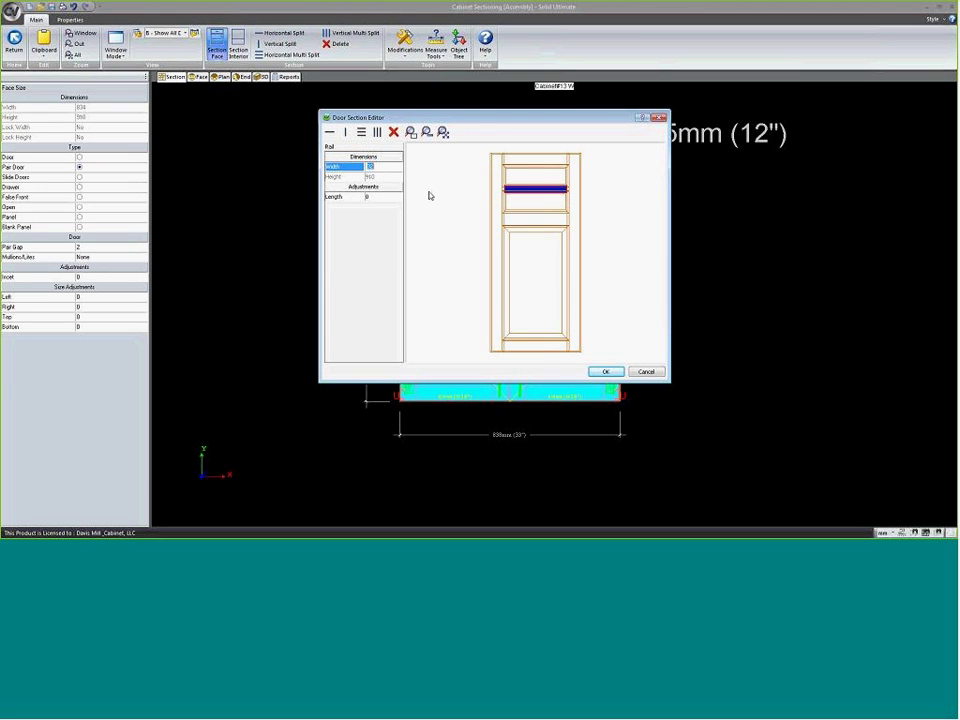
click(528, 184)
click(543, 206)
click(551, 180)
click(345, 132)
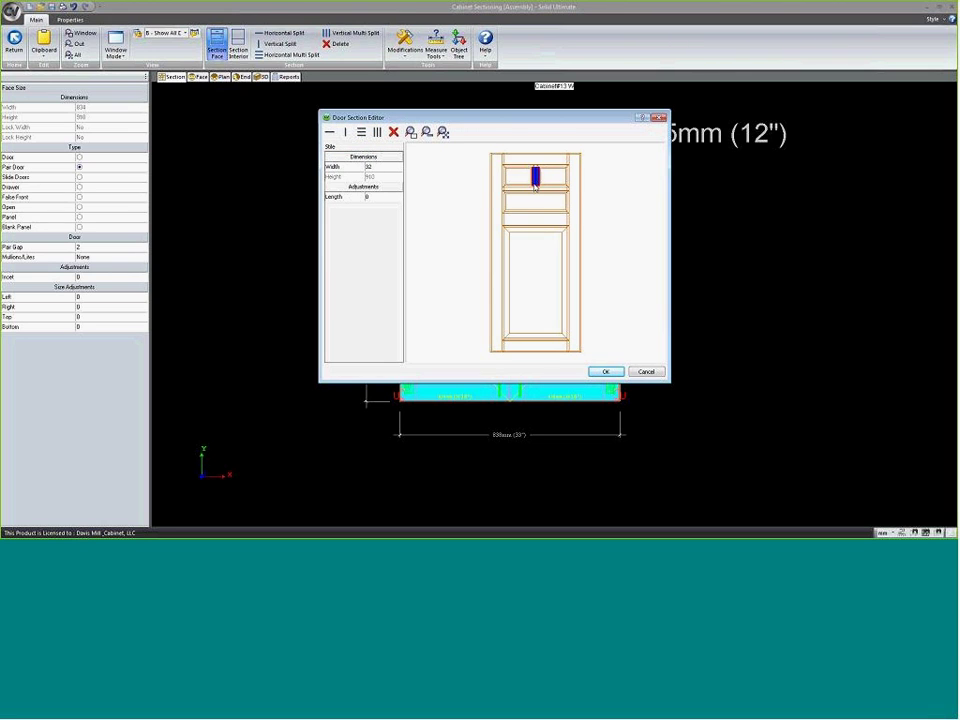
click(551, 204)
click(345, 132)
click(604, 372)
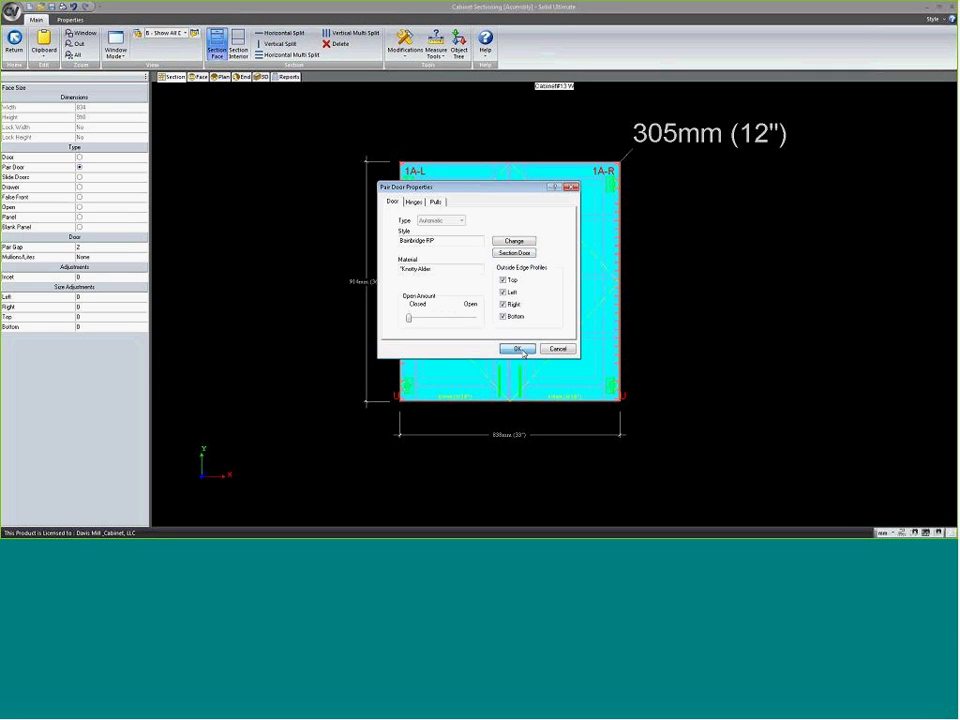
click(516, 348)
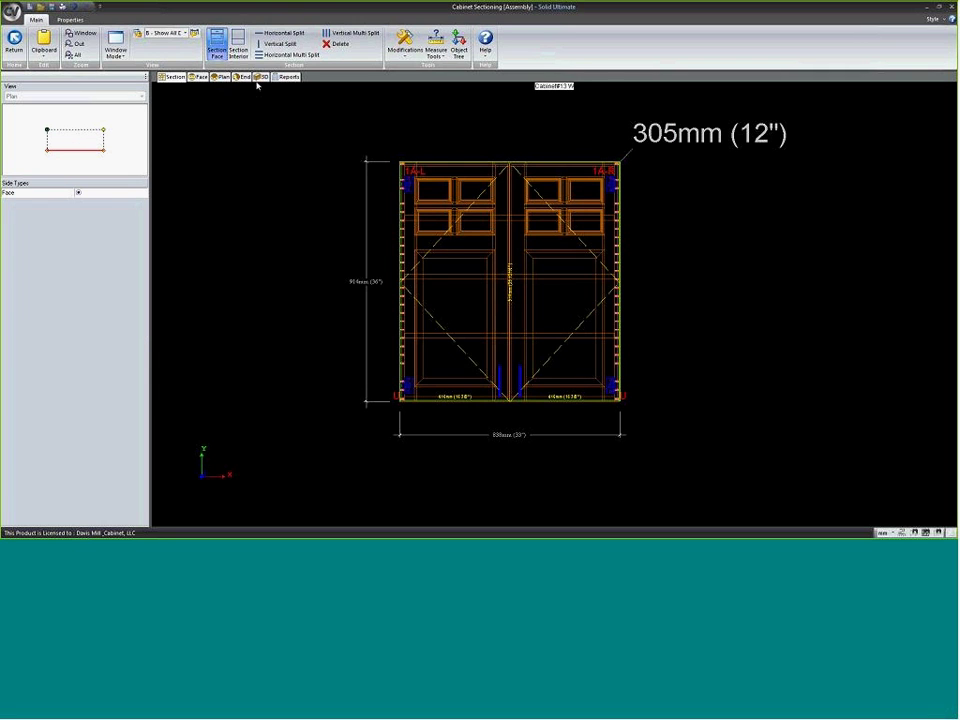
click(260, 79)
drag(375, 199, 223, 283)
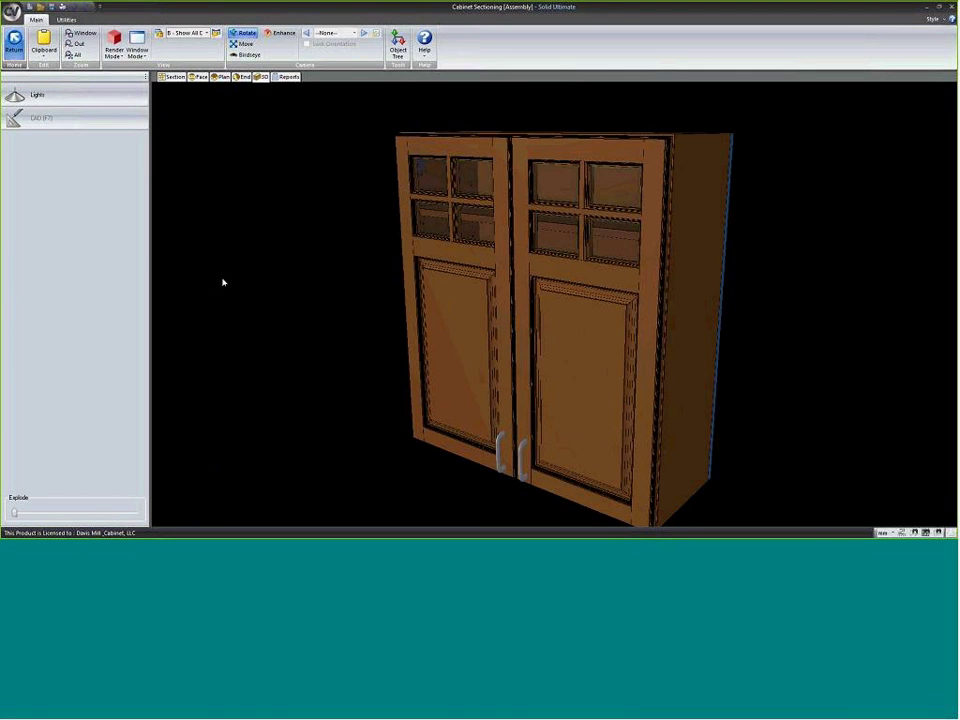
click(172, 77)
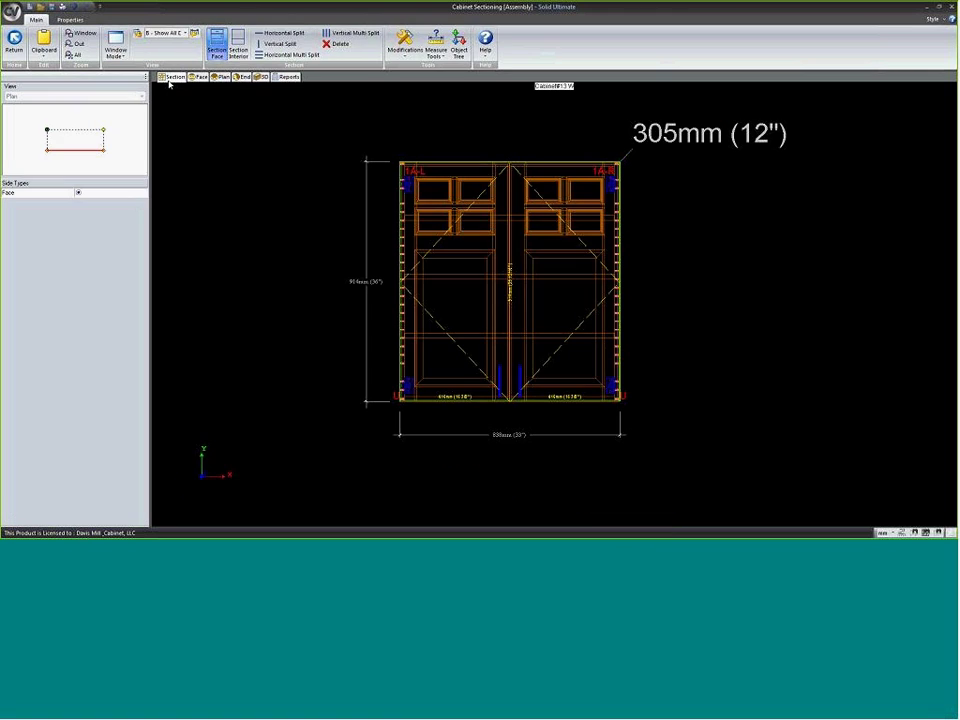
click(436, 301)
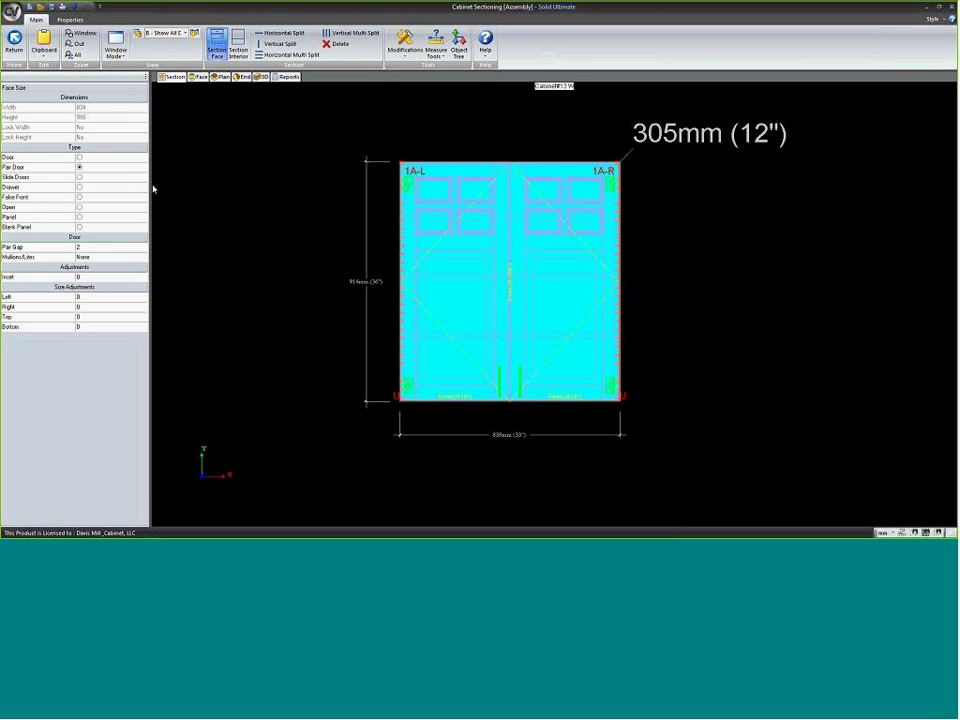
- Keep the face as a pair of doors and make each door's centre panel glass
click(79, 157)
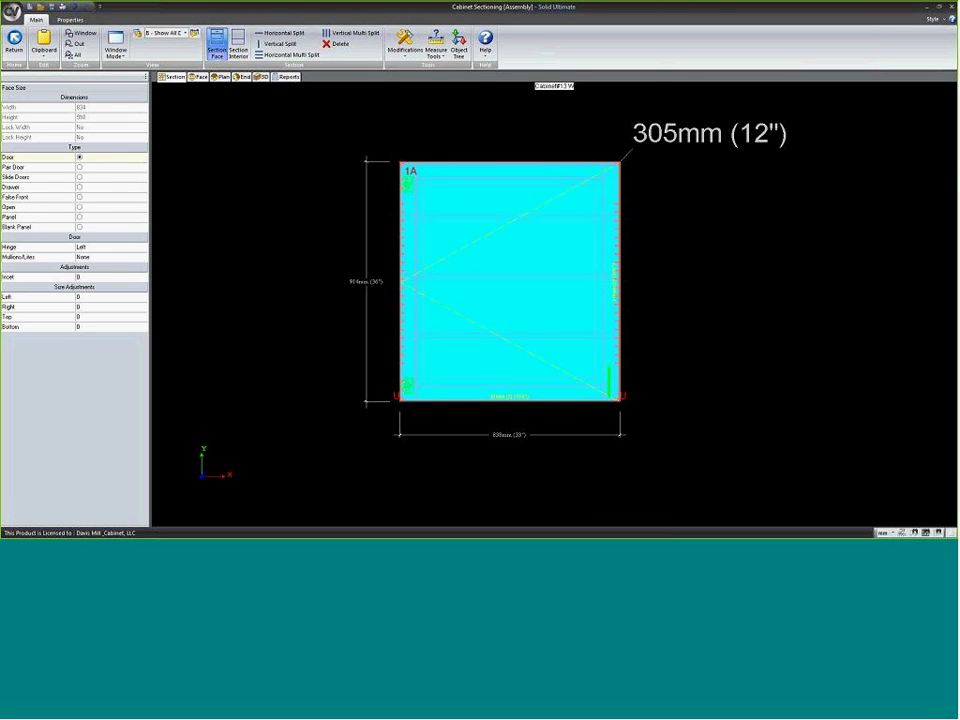
click(79, 167)
double_click(443, 231)
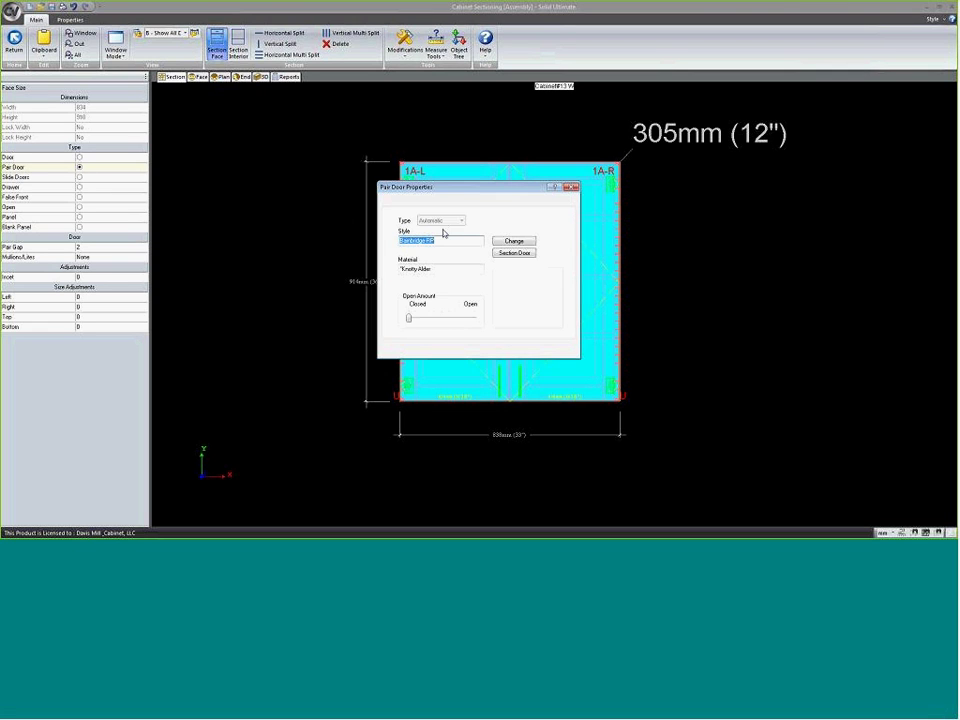
click(515, 253)
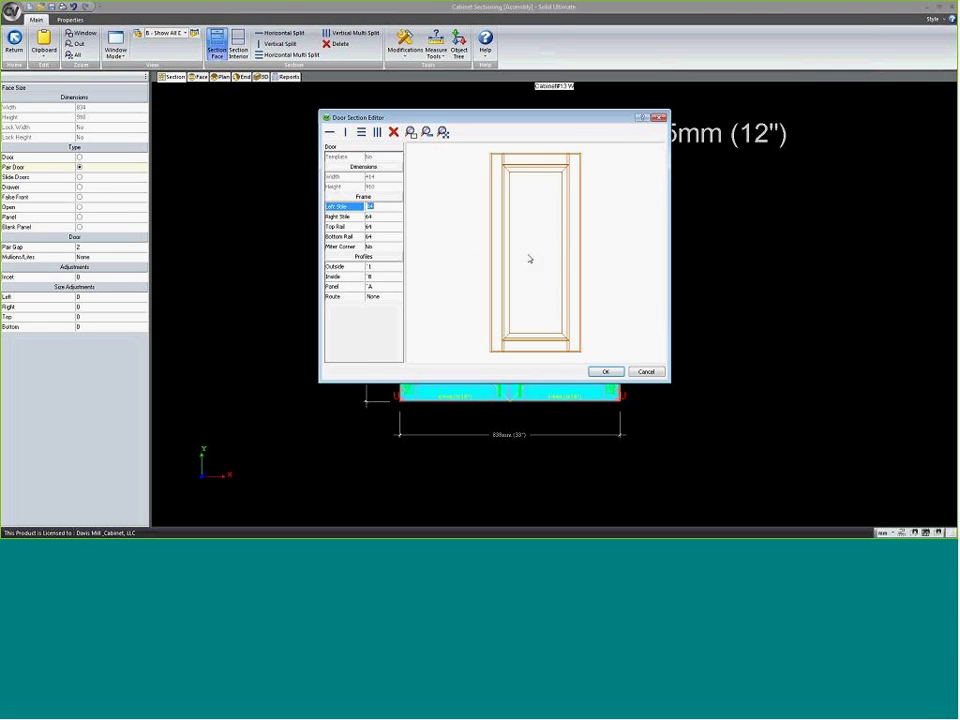
click(522, 238)
click(382, 217)
click(390, 236)
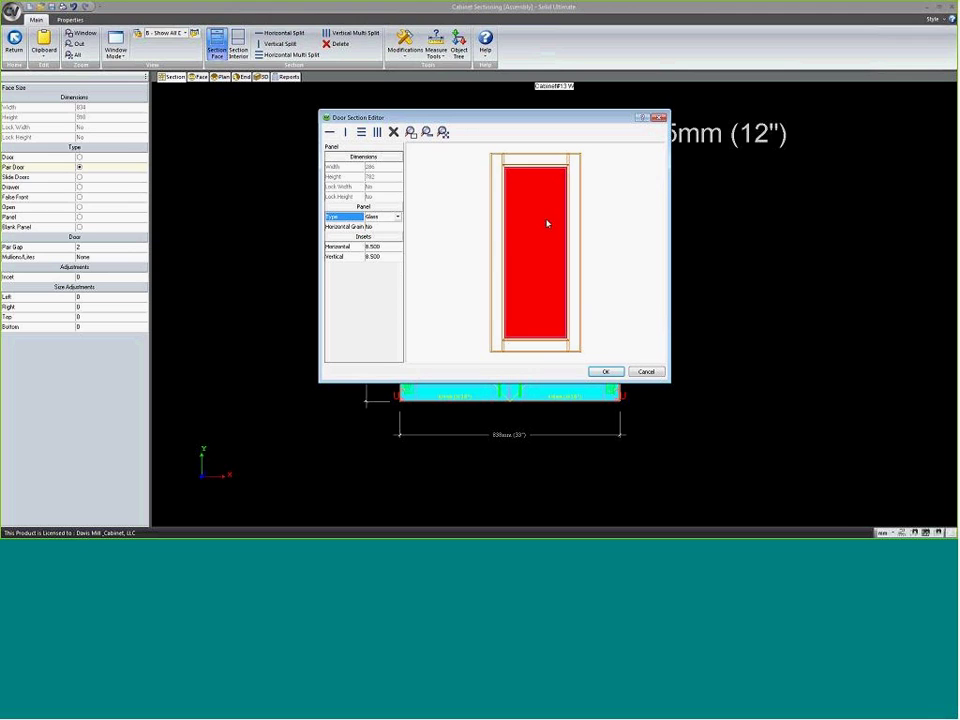
- Add a horizontal rail near the bottom and set the bottom panel height to 76
click(329, 132)
click(527, 302)
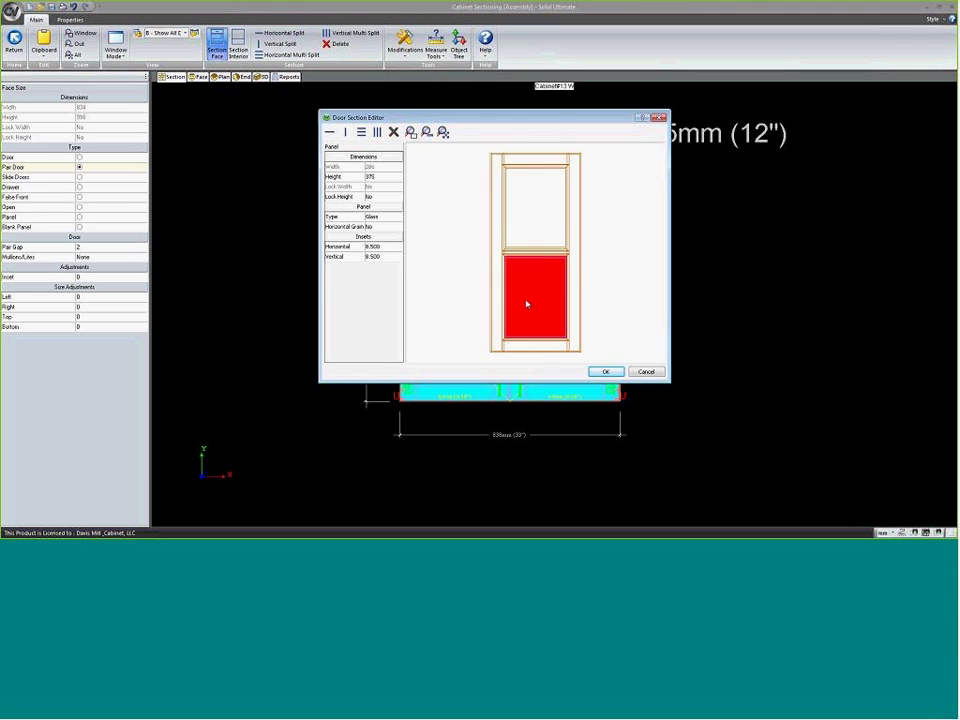
click(384, 178)
text(50)
key(Return)
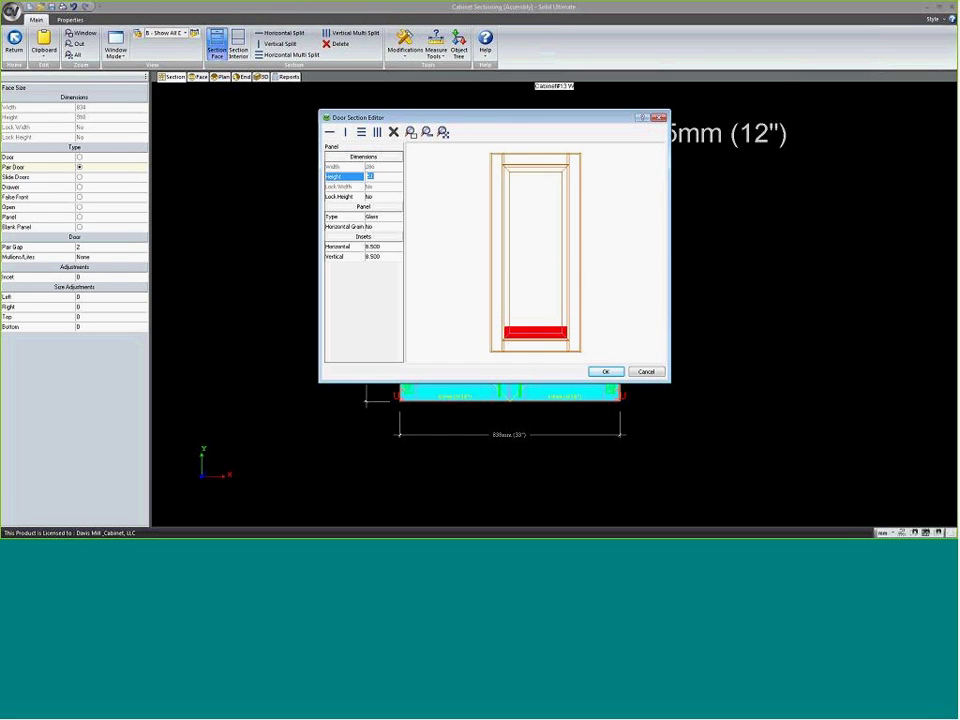
drag(530, 332, 532, 307)
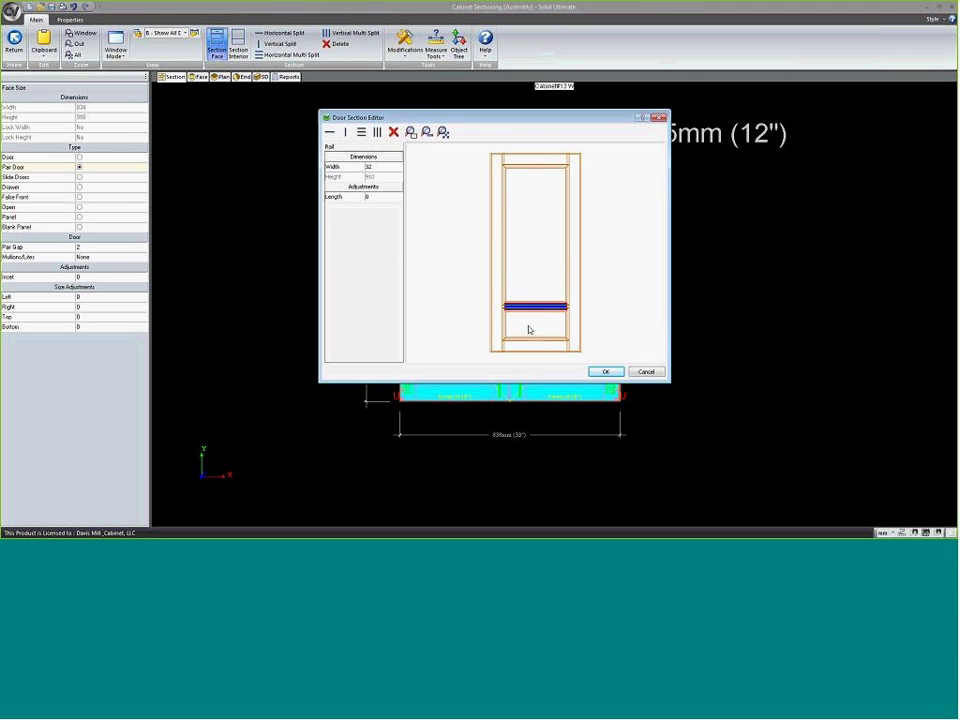
click(529, 330)
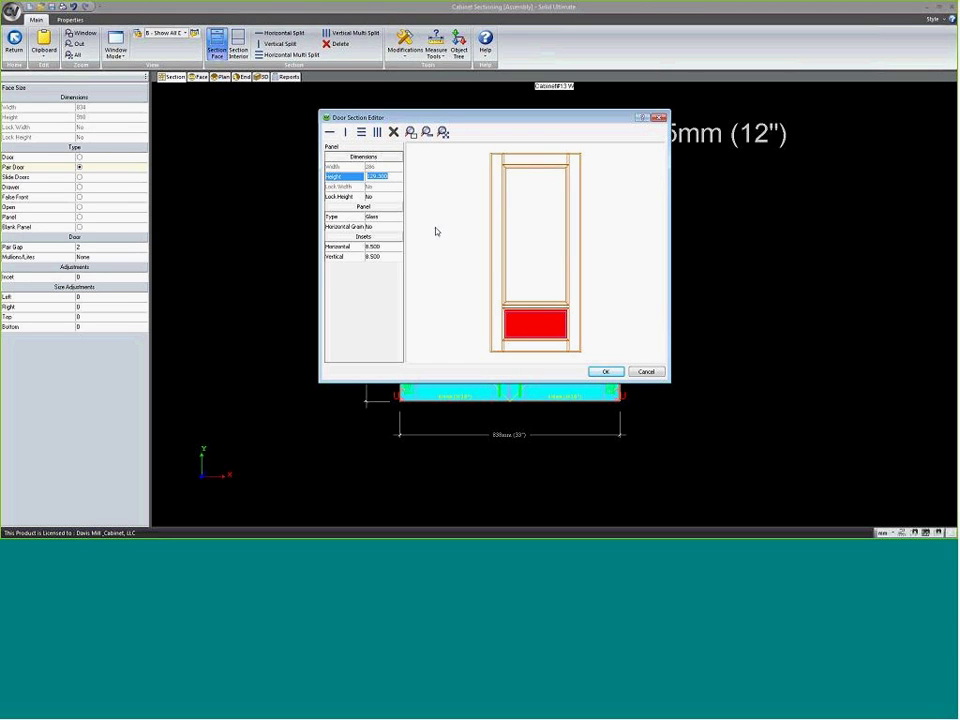
text(76)
- Add a horizontal rail near the top and set the top panel height to 76
click(514, 246)
click(329, 132)
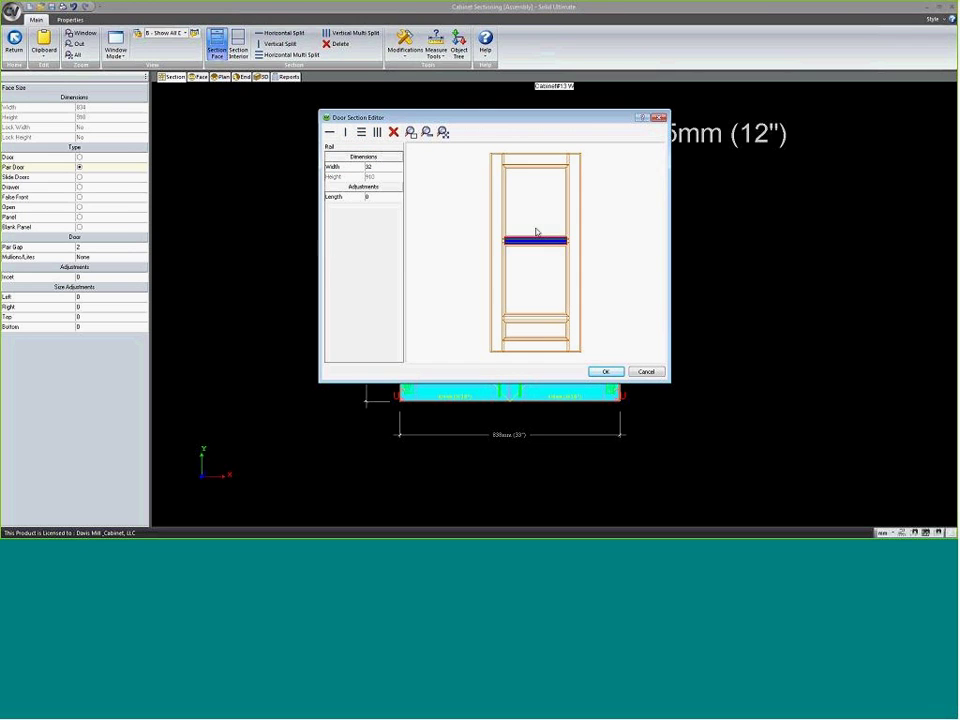
click(531, 226)
text(76)
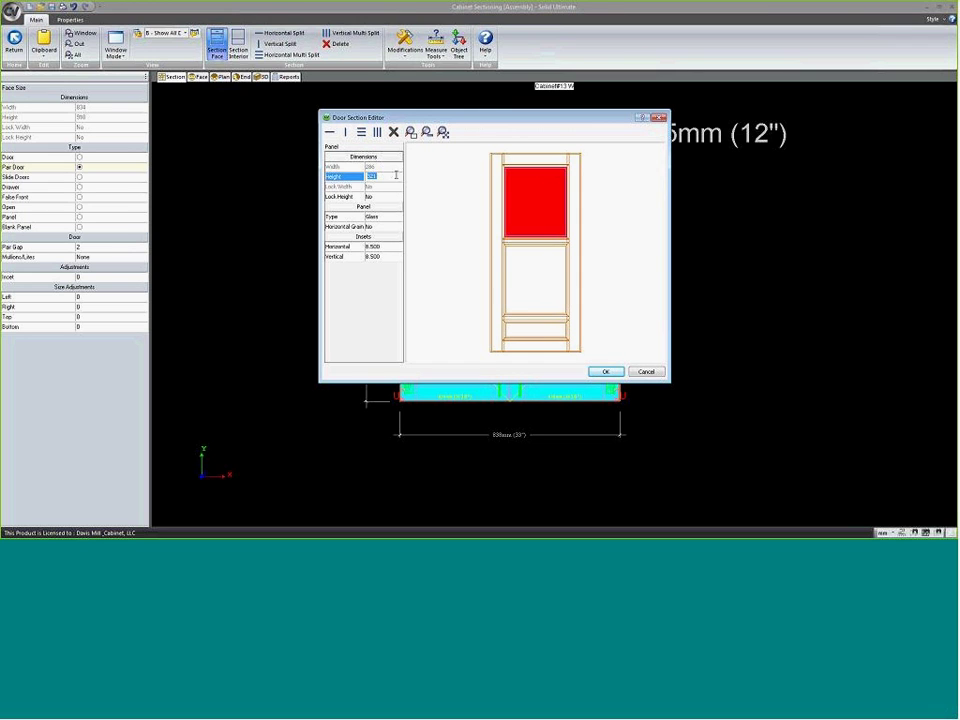
key(Return)
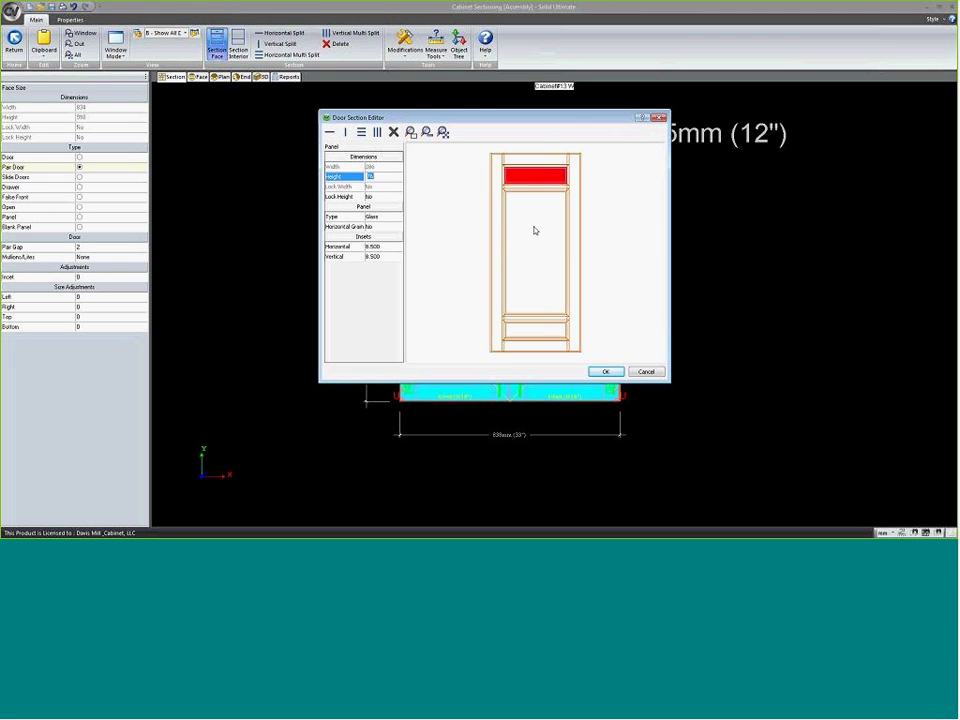
- Split the 76-high top and bottom panels into two small lites each with vertical stiles
click(345, 132)
click(511, 175)
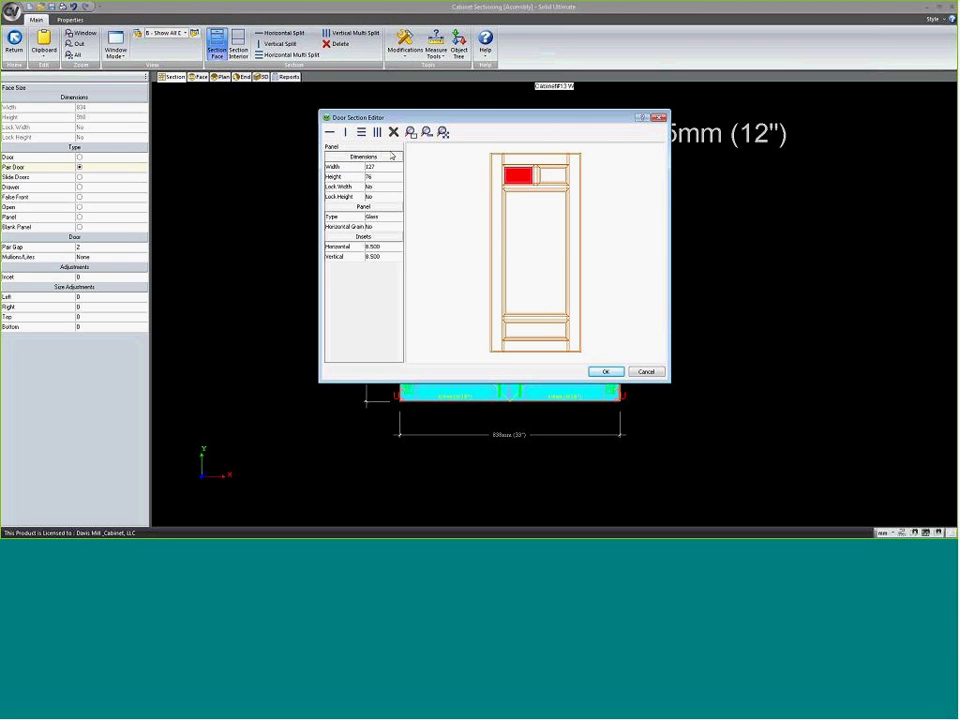
click(380, 176)
click(541, 329)
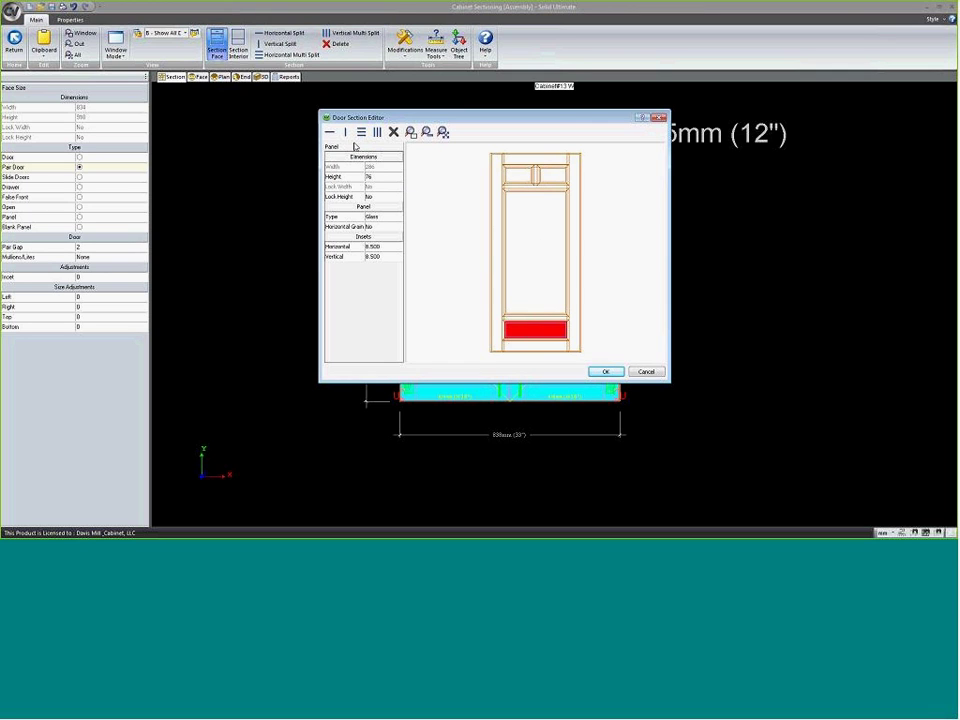
click(345, 132)
click(523, 274)
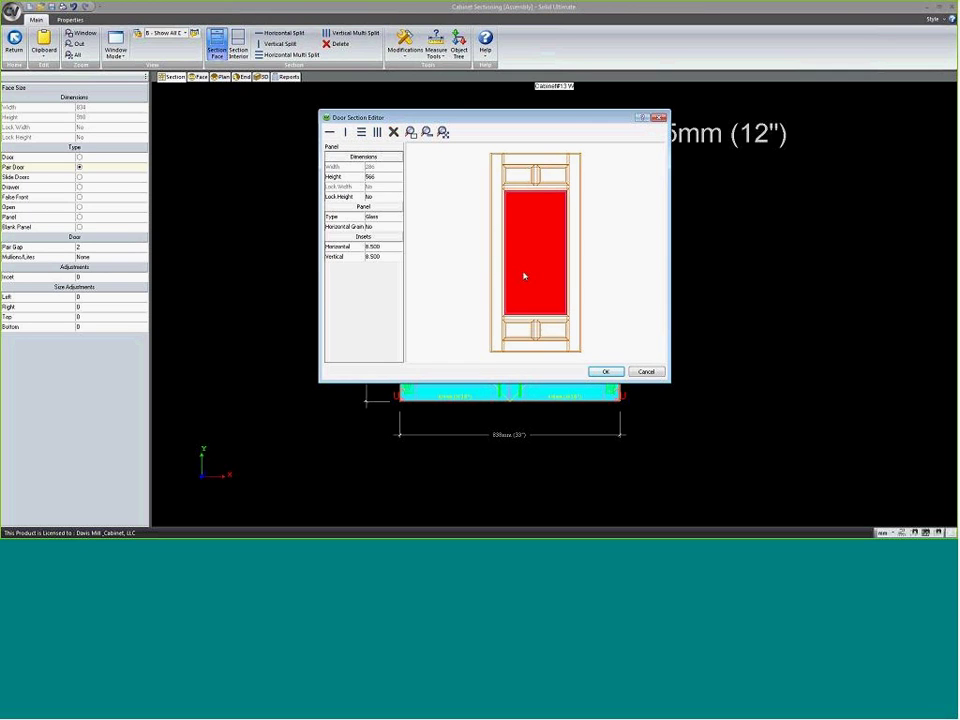
- Accept the door section changes and view the cabinet in 3D
click(605, 372)
click(512, 347)
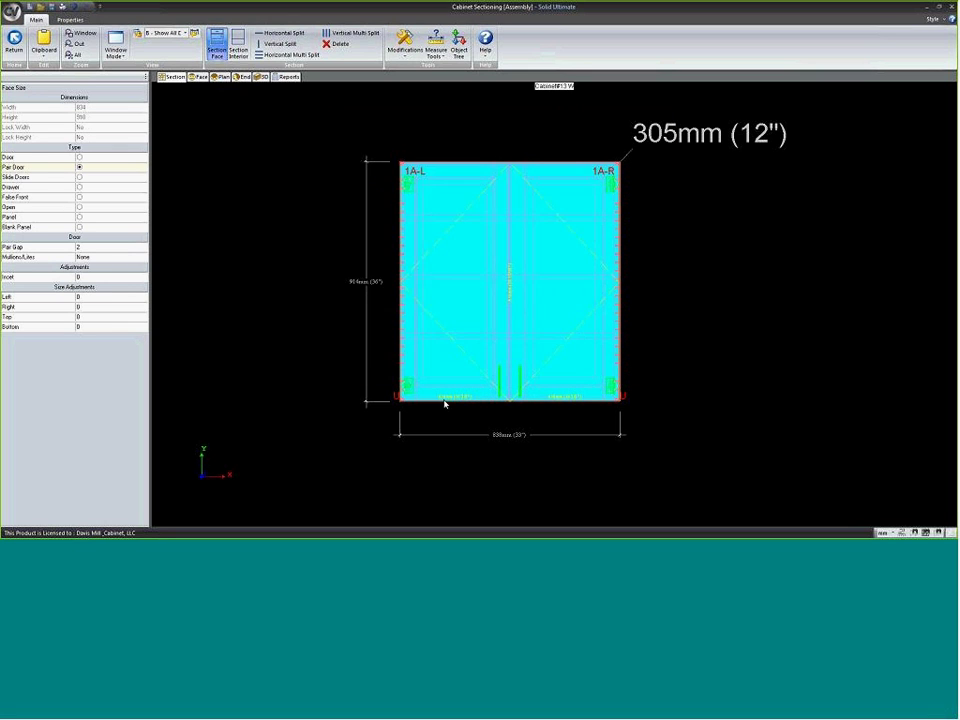
scroll(437, 392, down, 1)
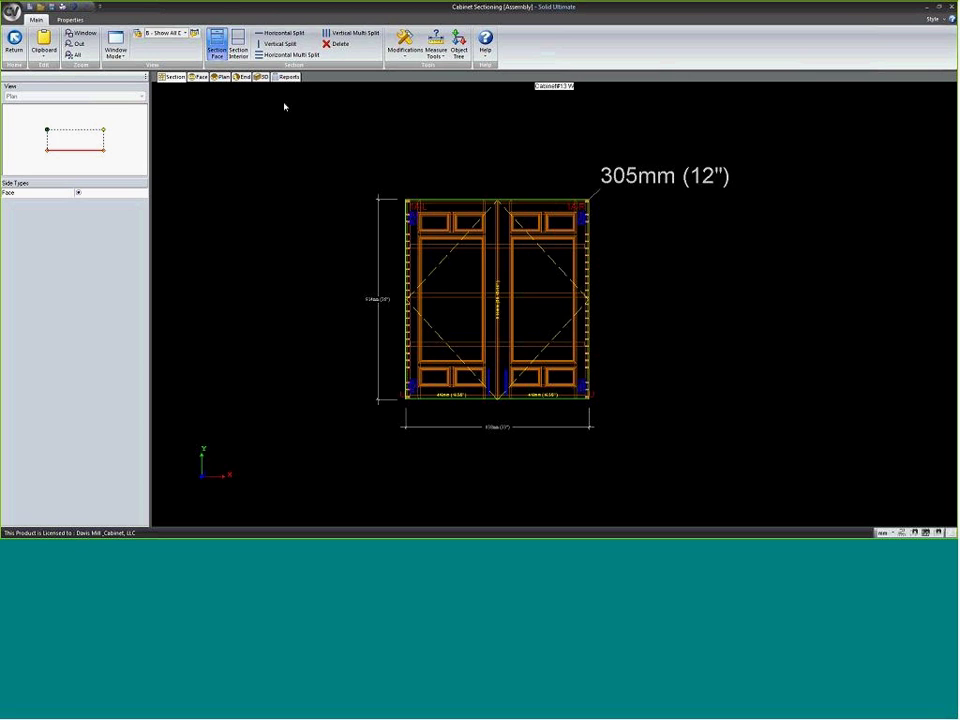
click(263, 77)
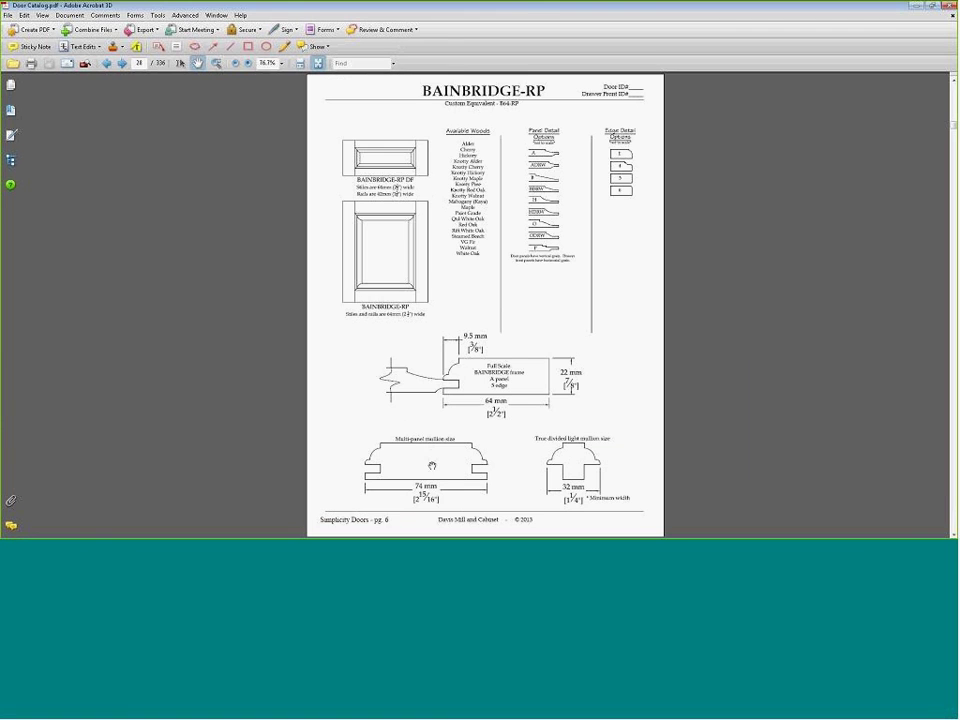
- Page Door Catalog.pdf forward to LEXINGTON-RP, then step back to GENEVA-FP
key(Right)
key(Right)
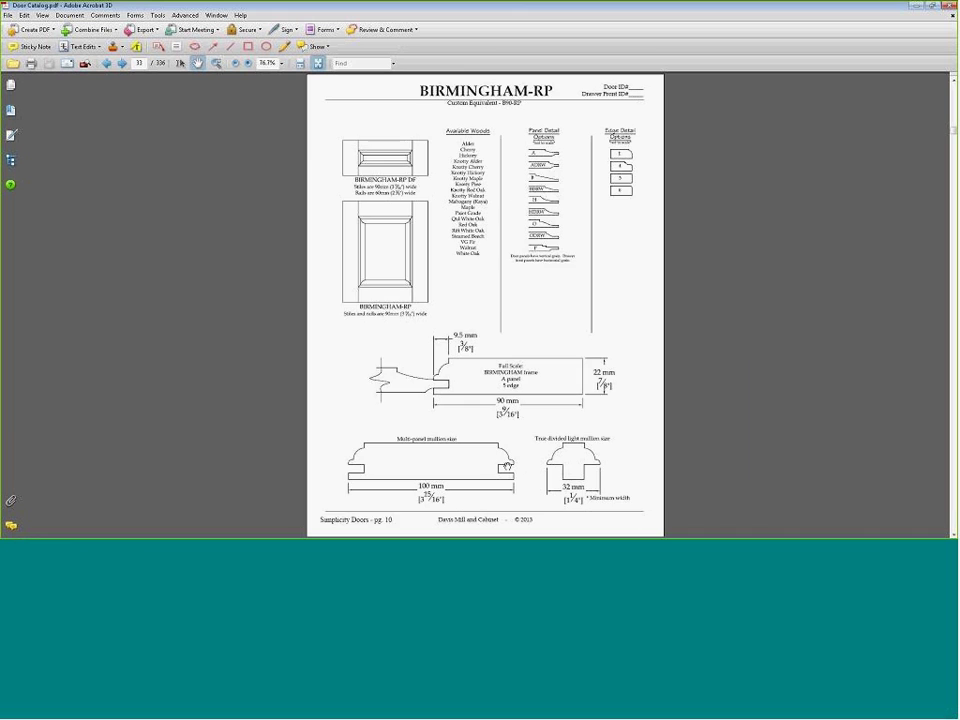
key(Right)
key(Right)
key(Right)
key(Right)
key(Right)
key(Right)
key(Right)
key(Right)
key(Right)
key(Right)
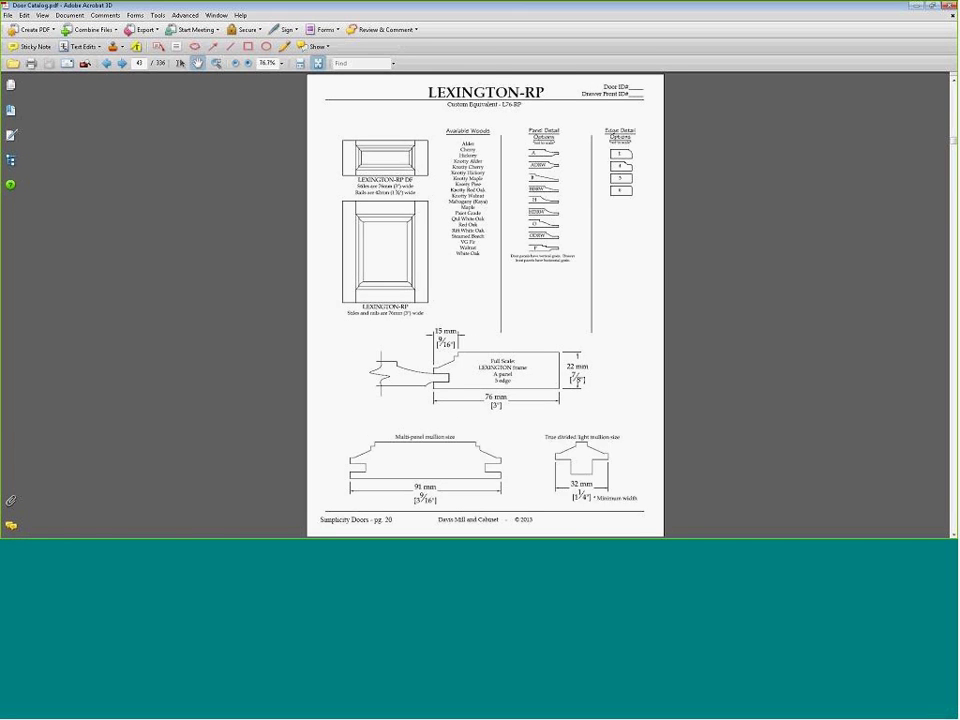
key(Left)
key(Left)
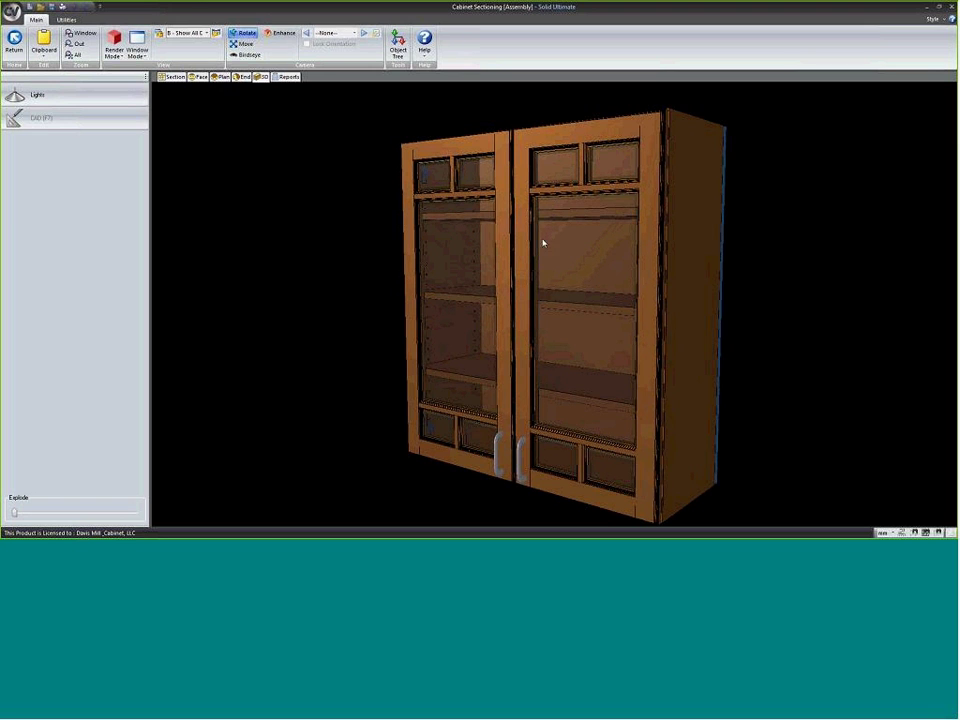
- Inspect the new doors in 3D and Face views, then show Wall 1's back elevation in the layout
drag(482, 235, 498, 257)
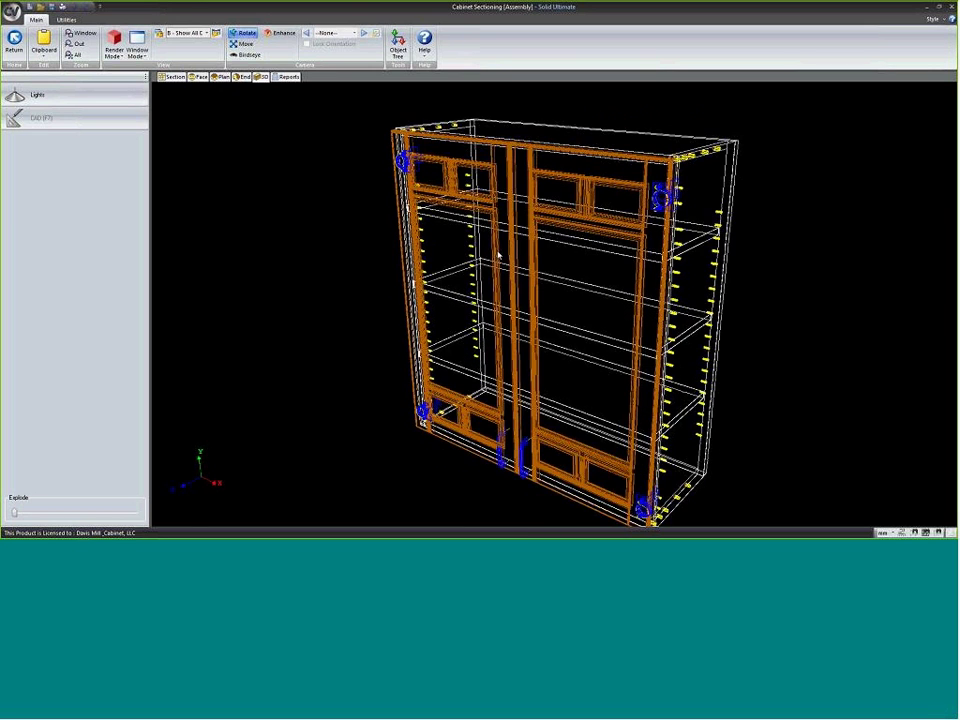
click(198, 77)
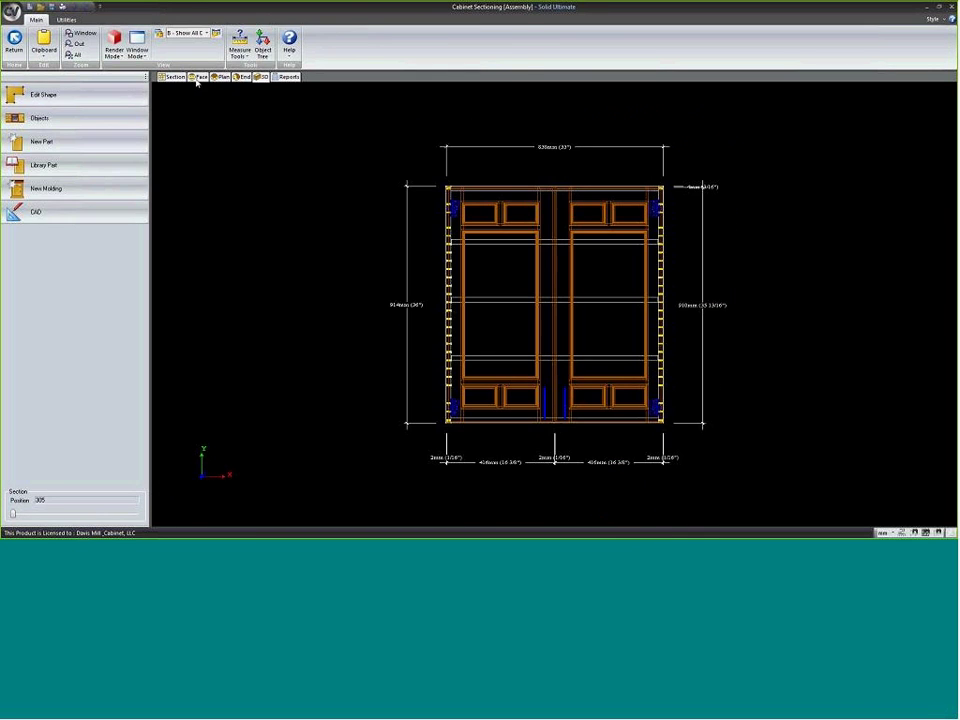
click(446, 296)
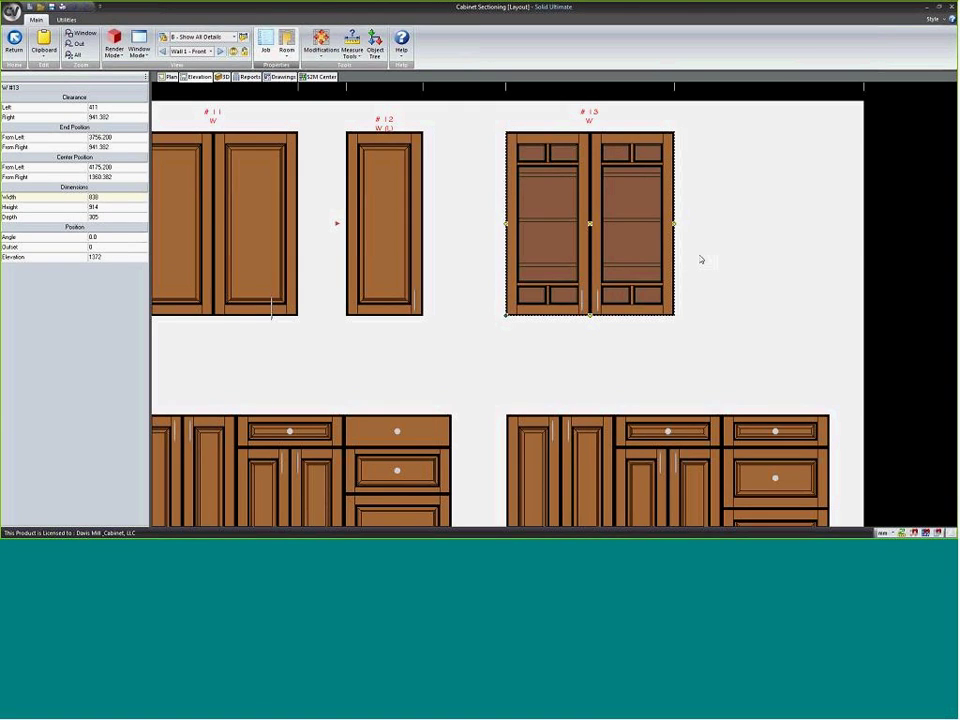
scroll(701, 260, down, 2)
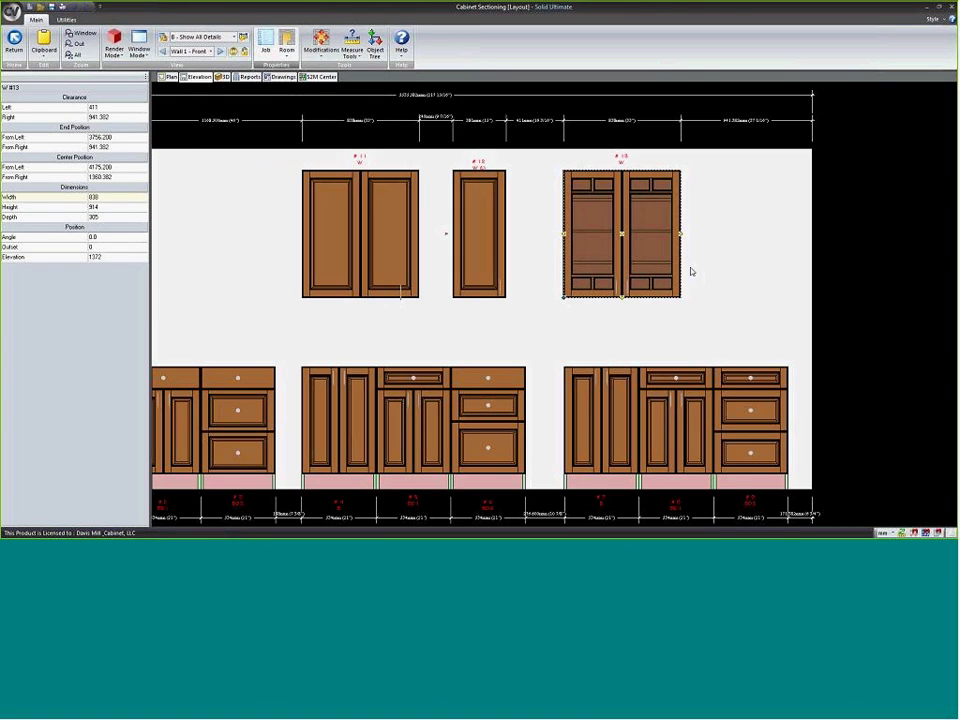
scroll(666, 258, down, 1)
click(310, 115)
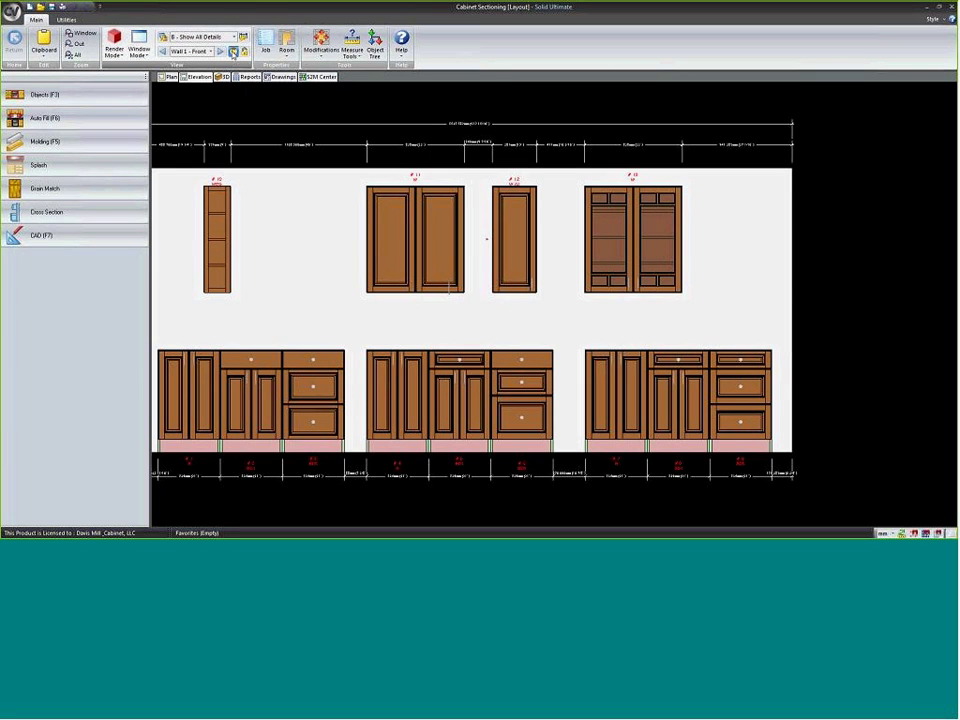
click(233, 51)
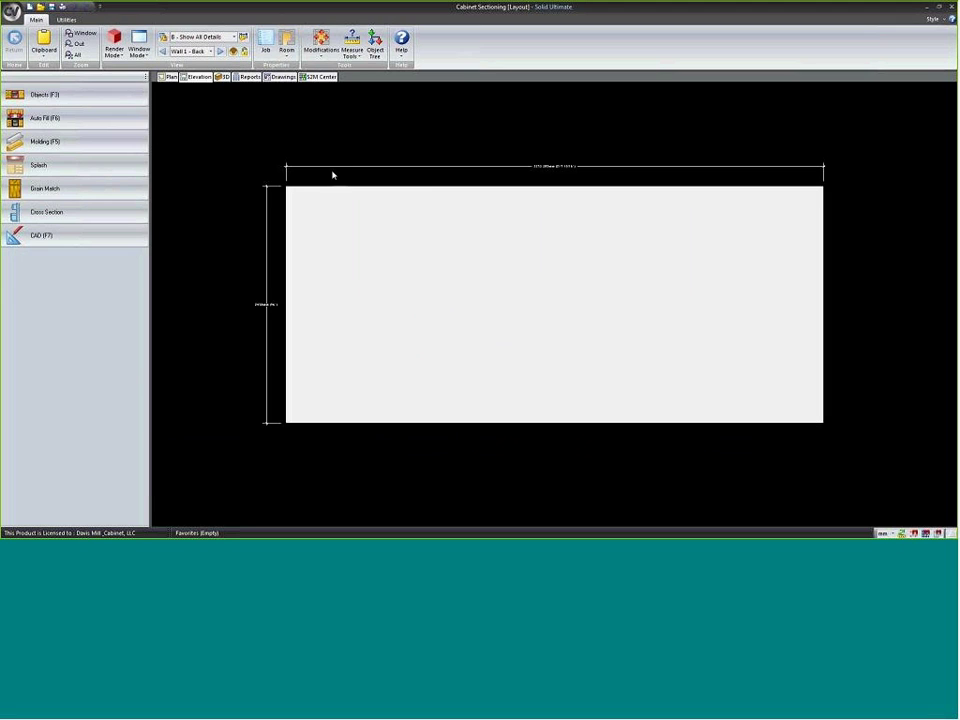
- Place a DECO (B) panel from Doors and Decos > Decos on the back wall and select it
click(81, 95)
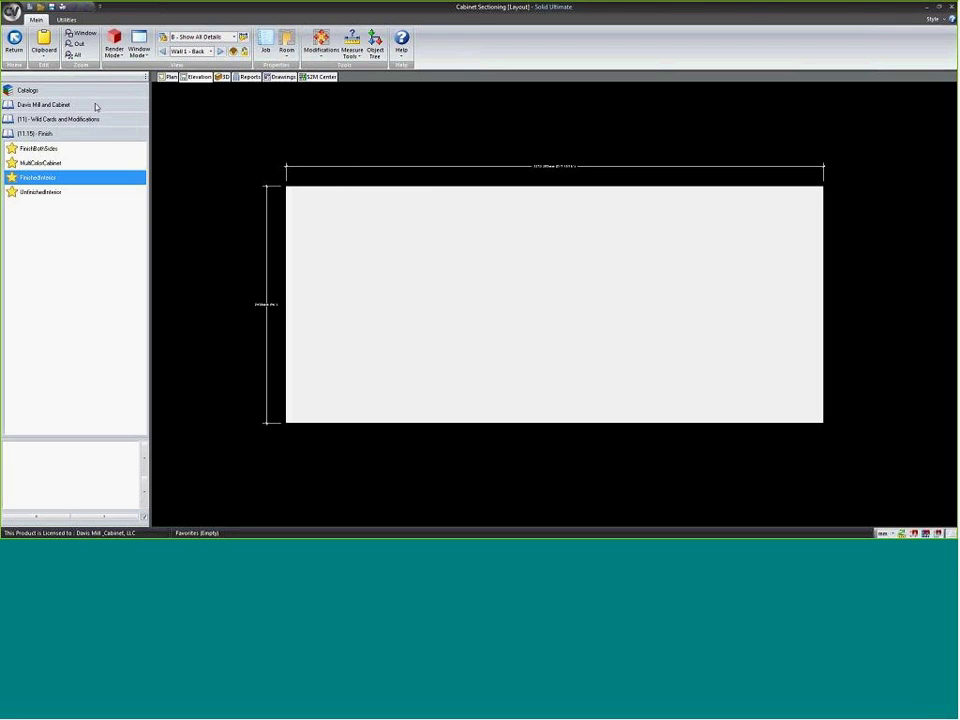
click(40, 104)
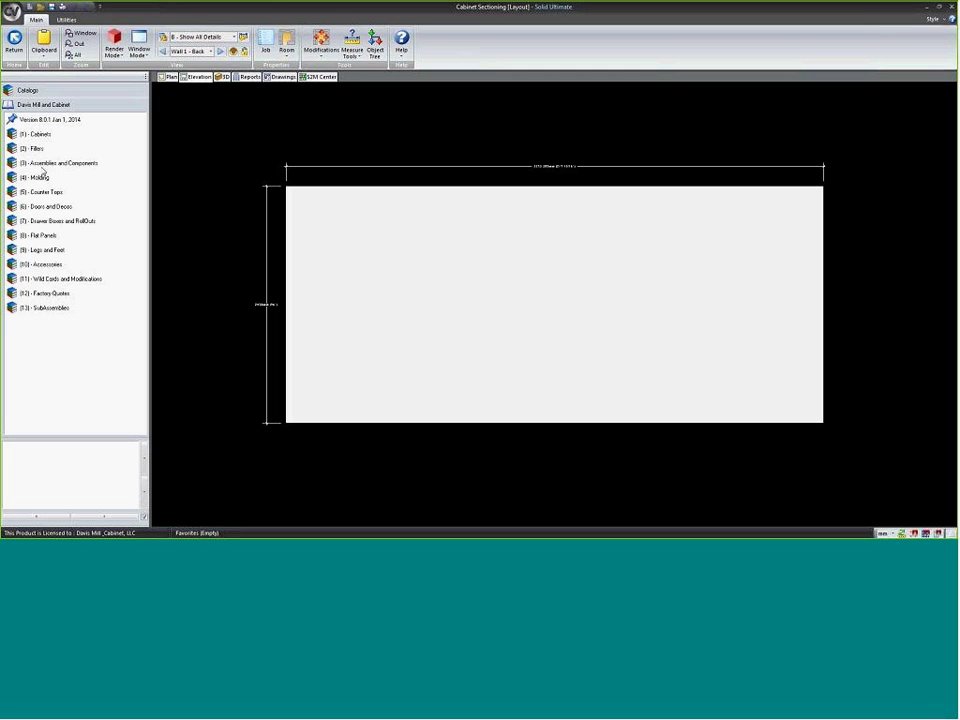
click(44, 207)
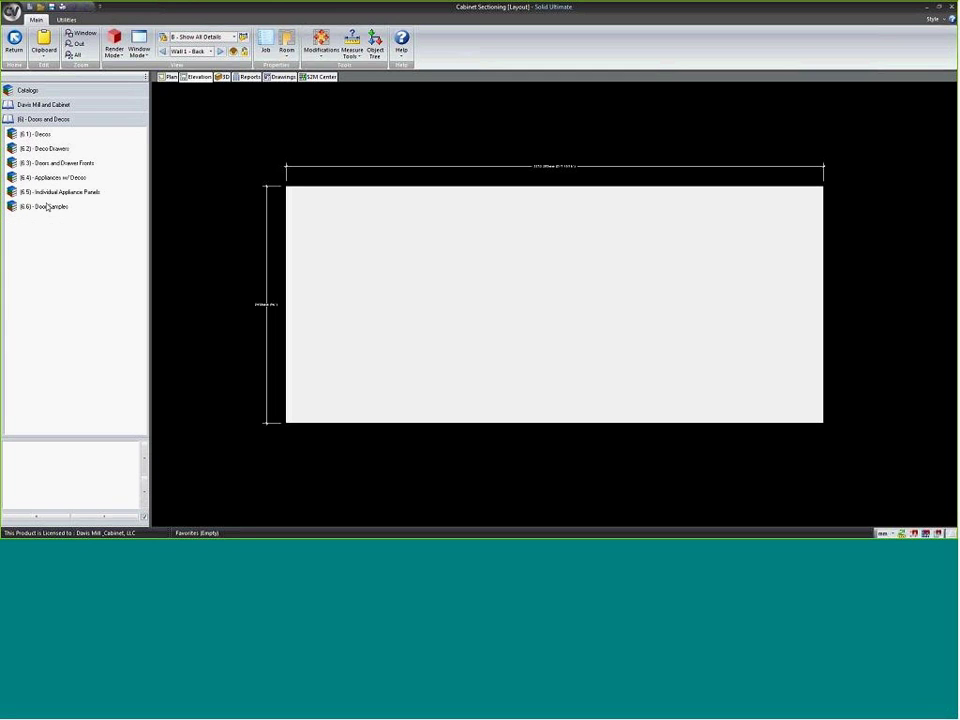
click(40, 133)
click(33, 162)
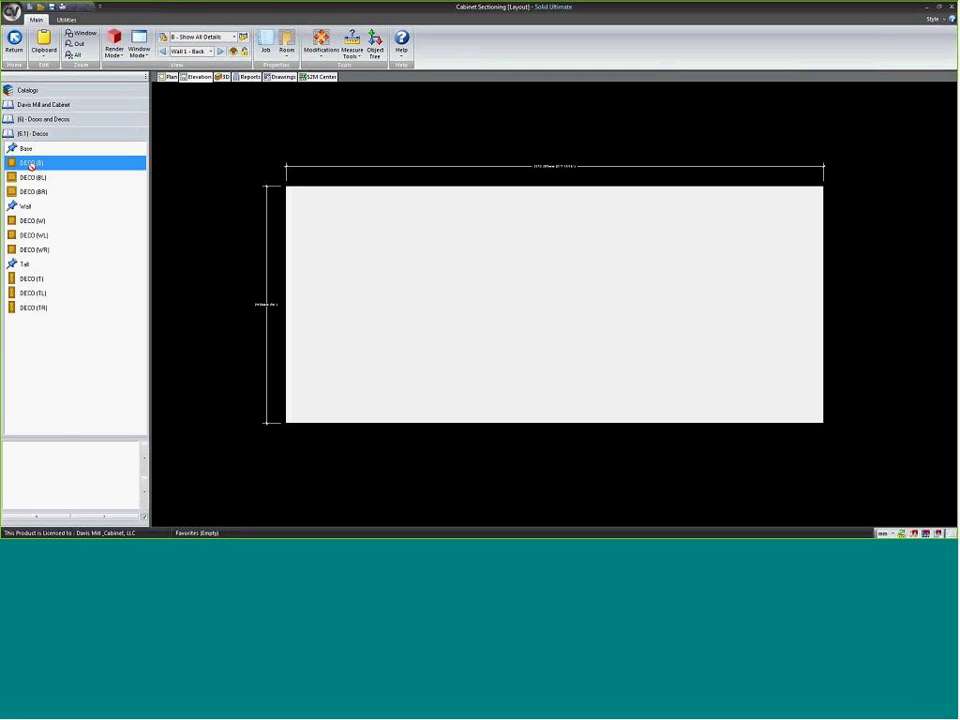
click(350, 315)
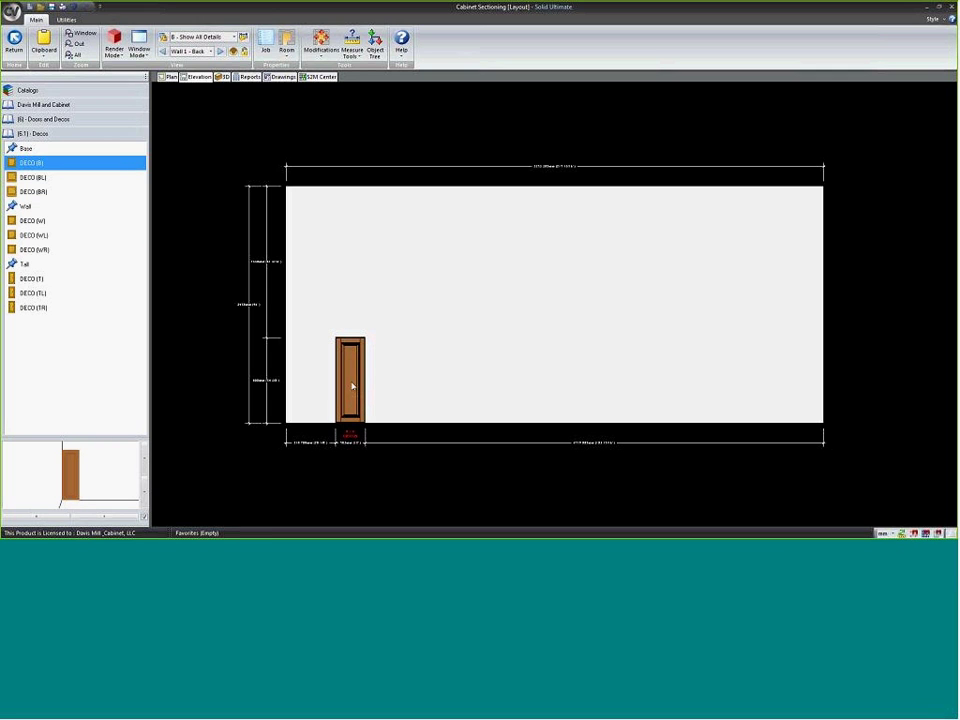
click(354, 385)
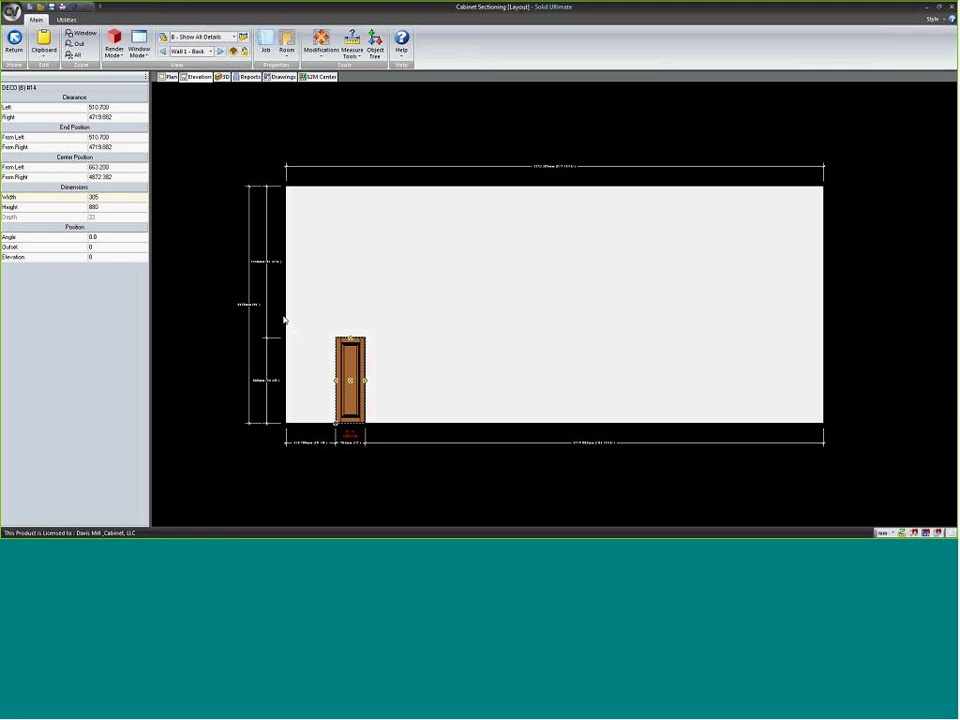
- Set the DECO panel's width to 2438 and zoom into the back-wall elevation
click(121, 200)
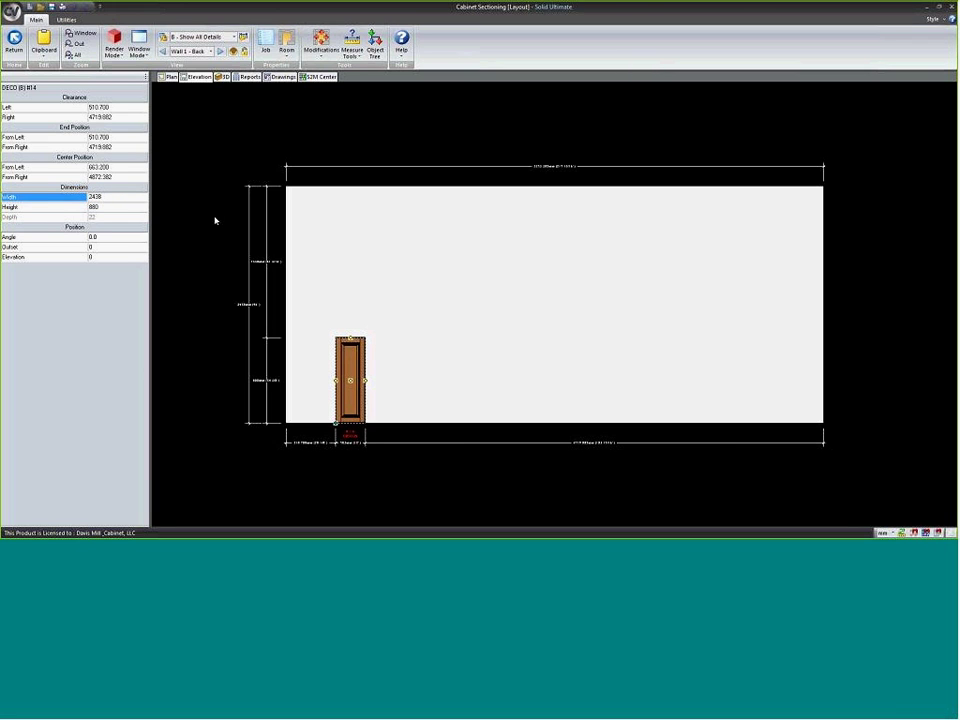
key(Return)
key(Return)
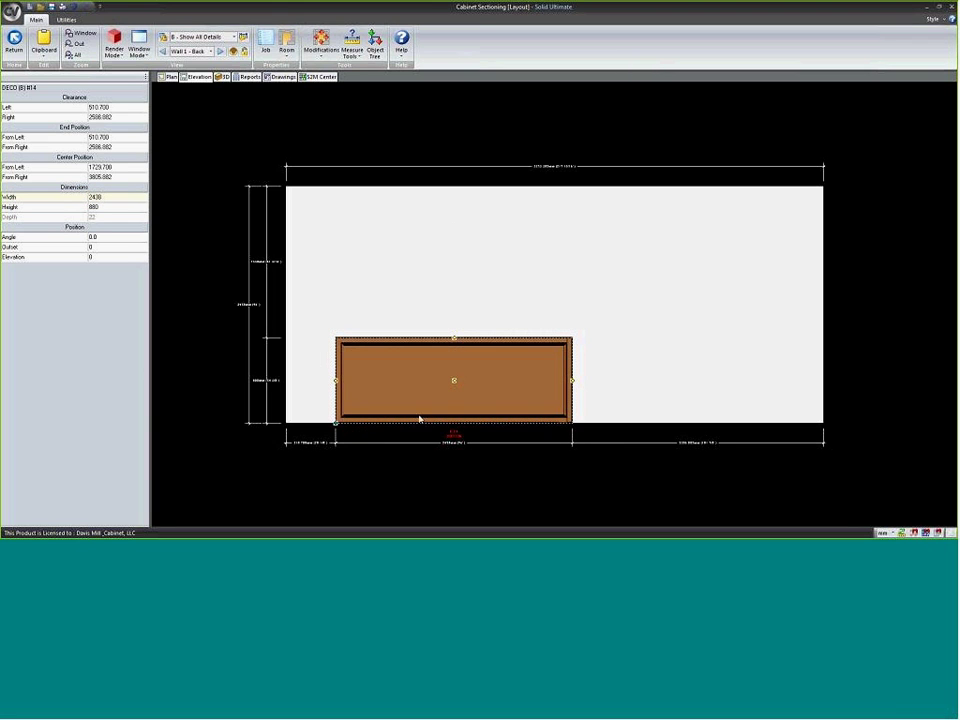
scroll(420, 418, up, 1)
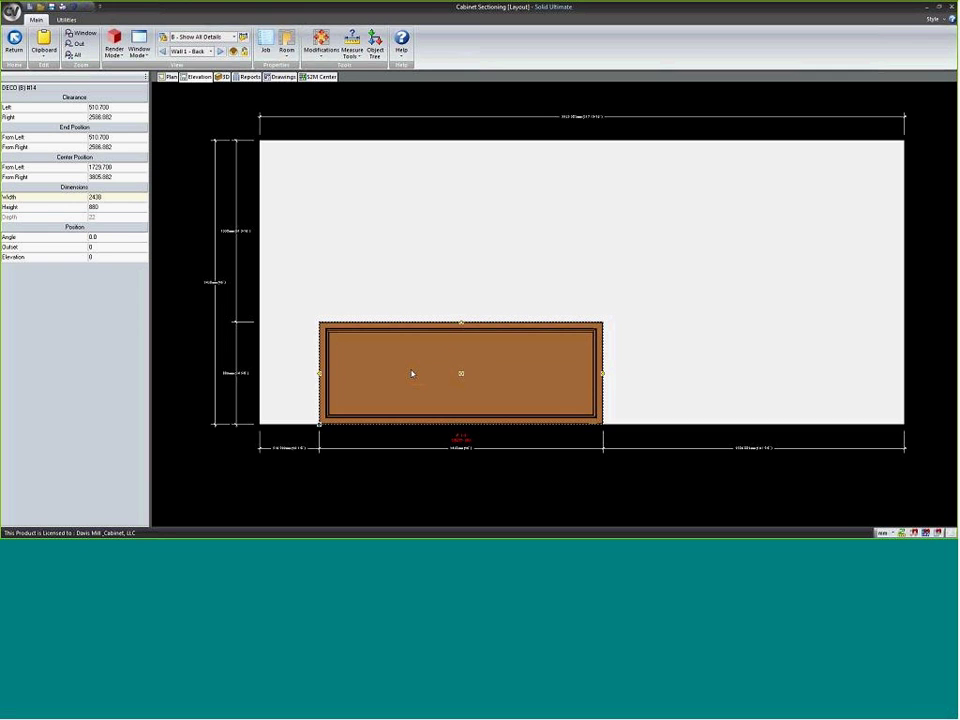
scroll(407, 412, up, 1)
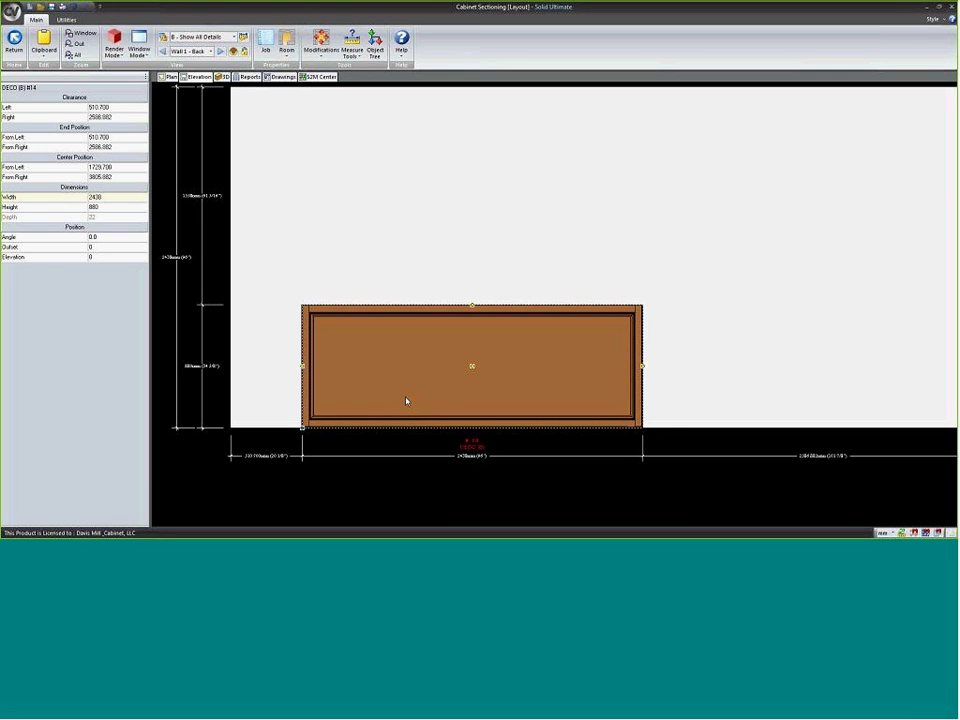
middle_drag(392, 392, 424, 337)
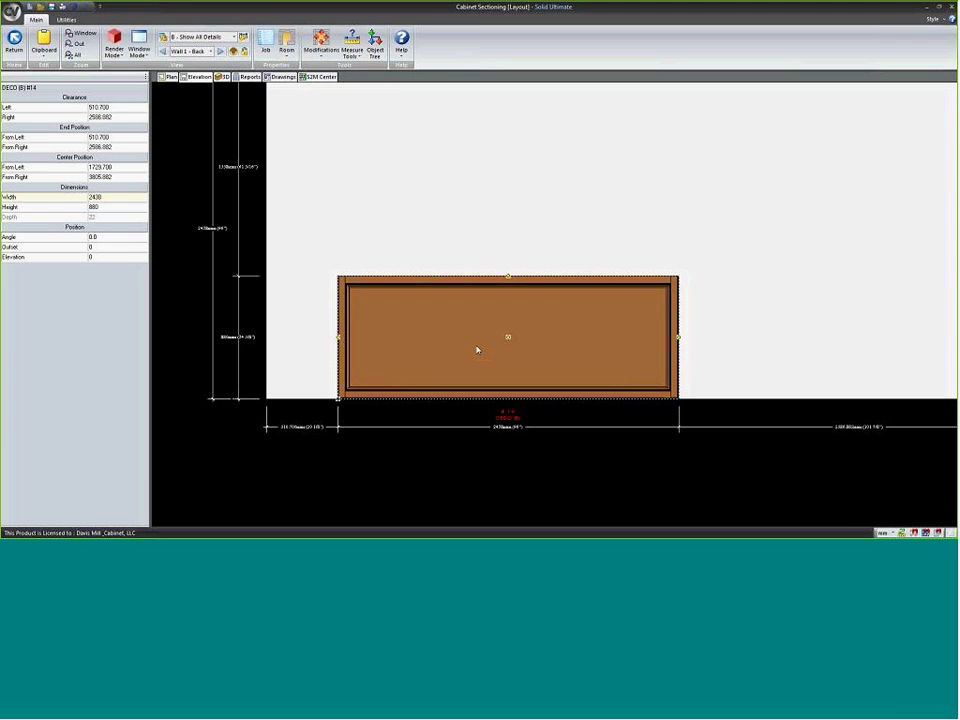
scroll(471, 384, up, 1)
scroll(471, 383, up, 1)
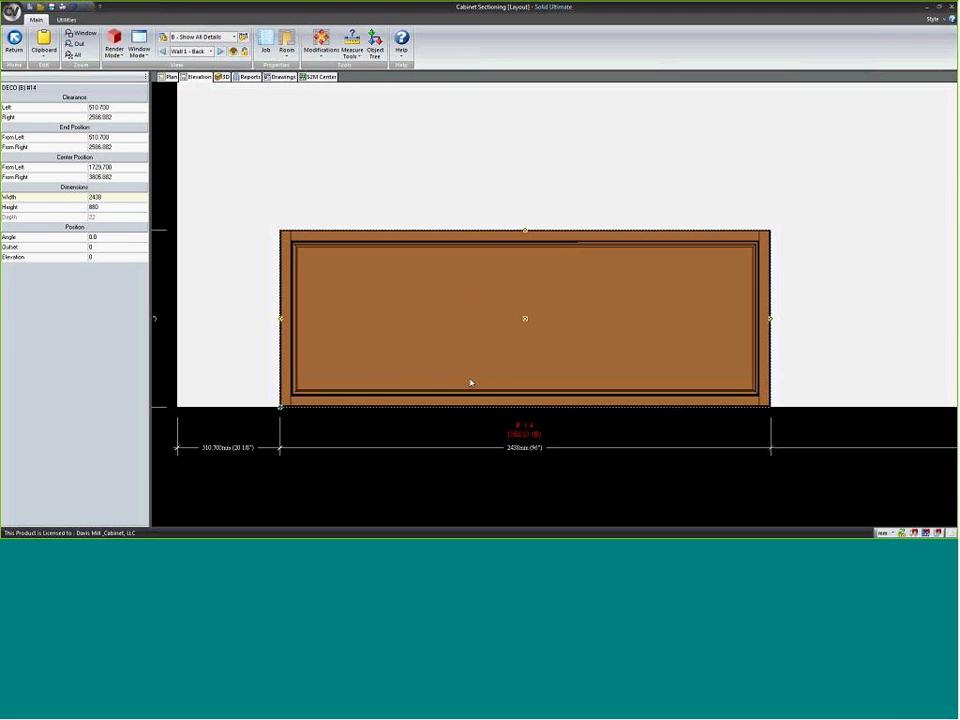
middle_drag(446, 357, 441, 363)
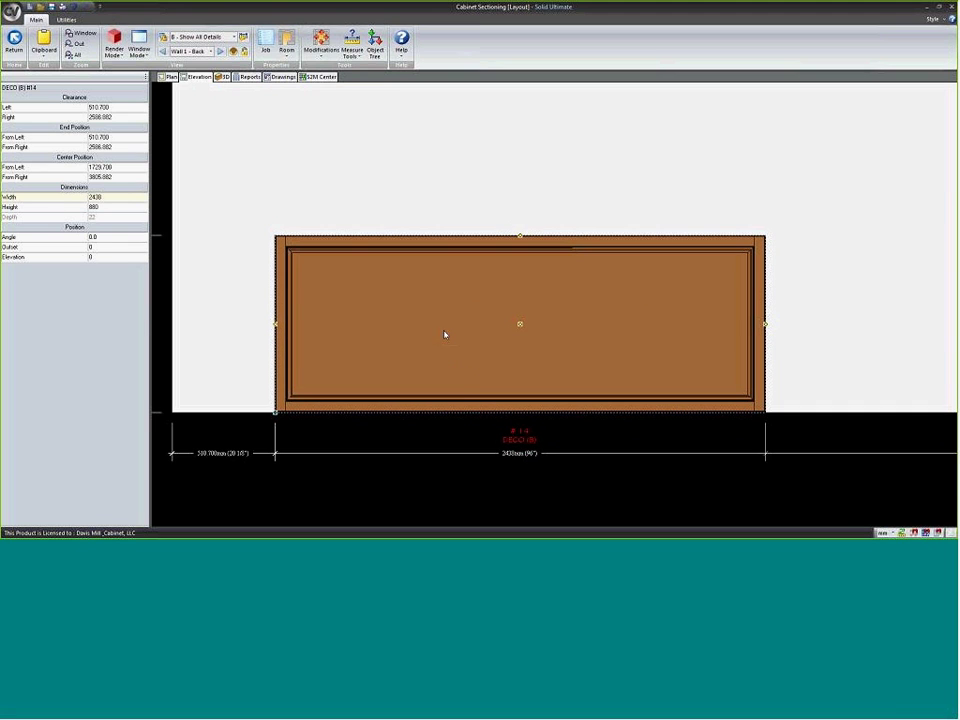
scroll(396, 368, up, 1)
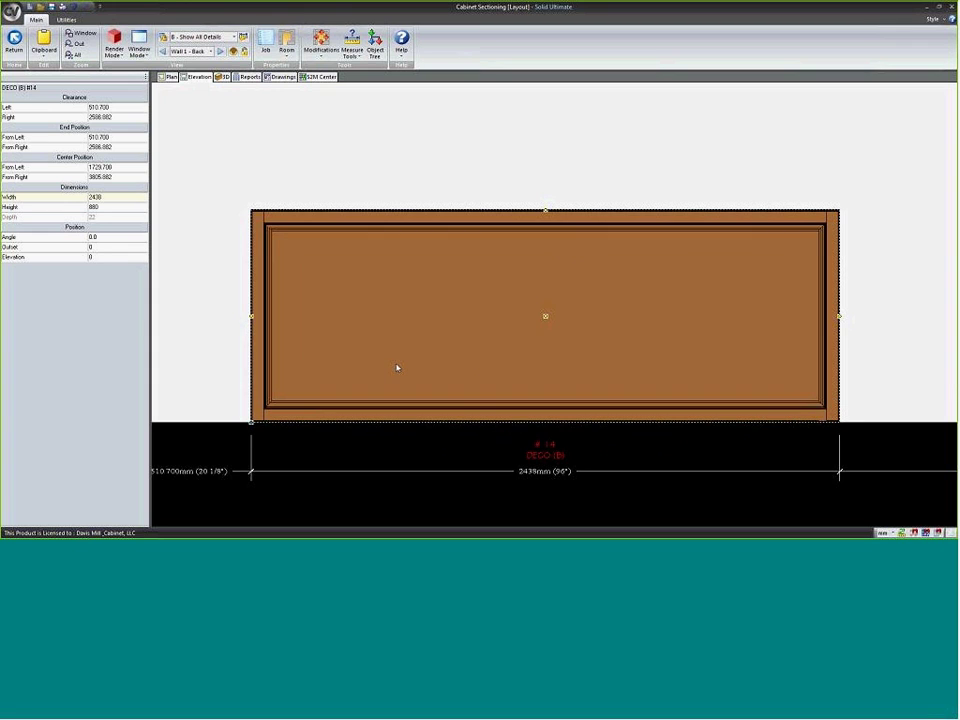
- Open DECO panel #14 in Cabinet Sectioning
click(418, 463)
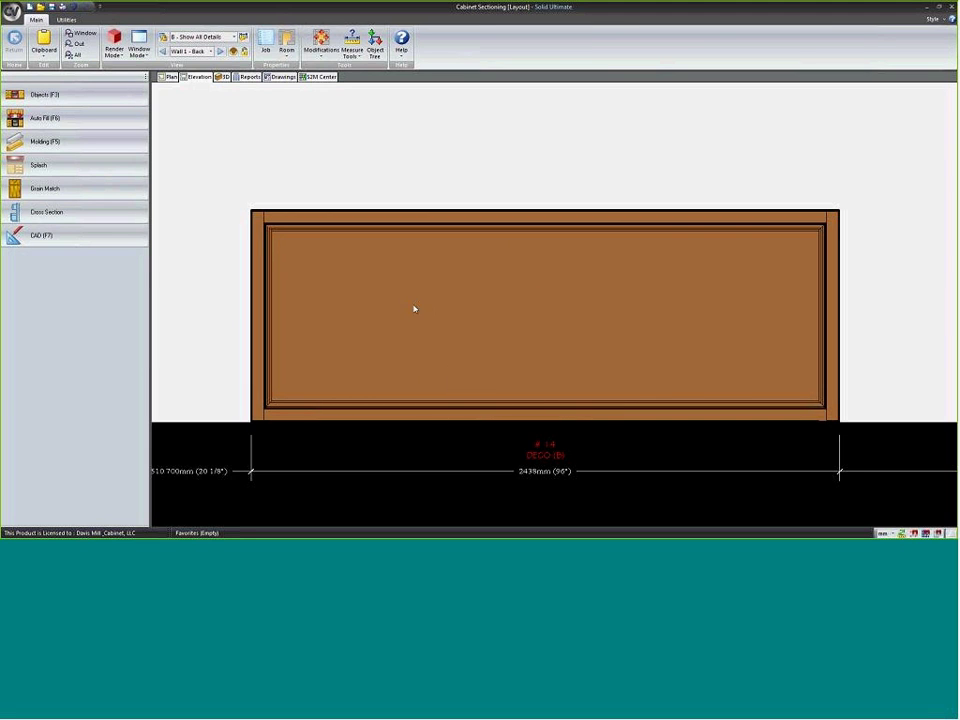
click(483, 301)
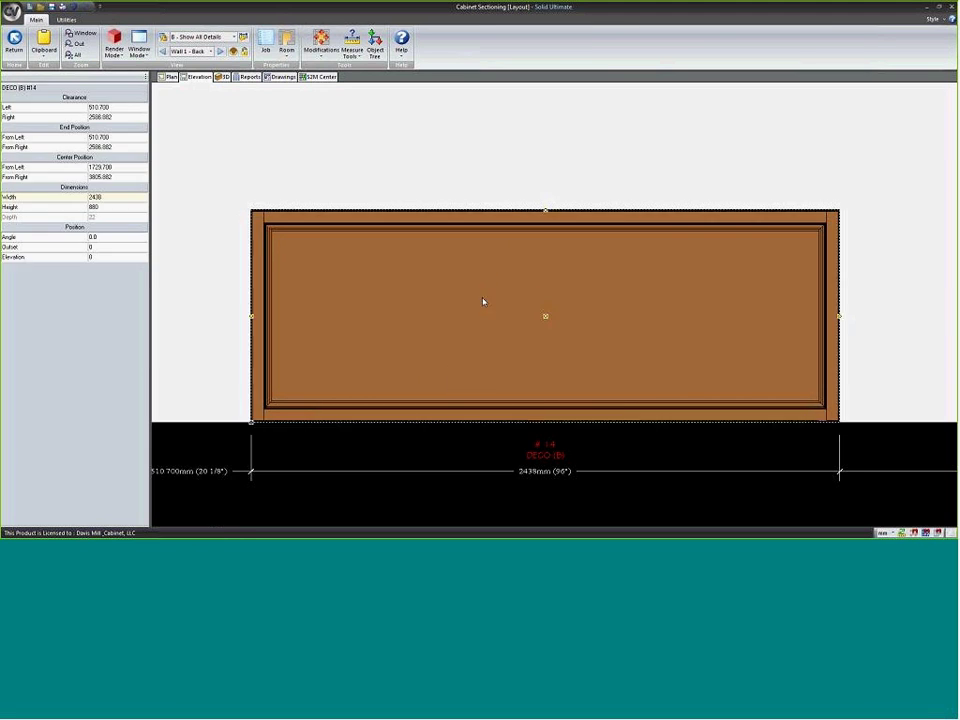
double_click(472, 349)
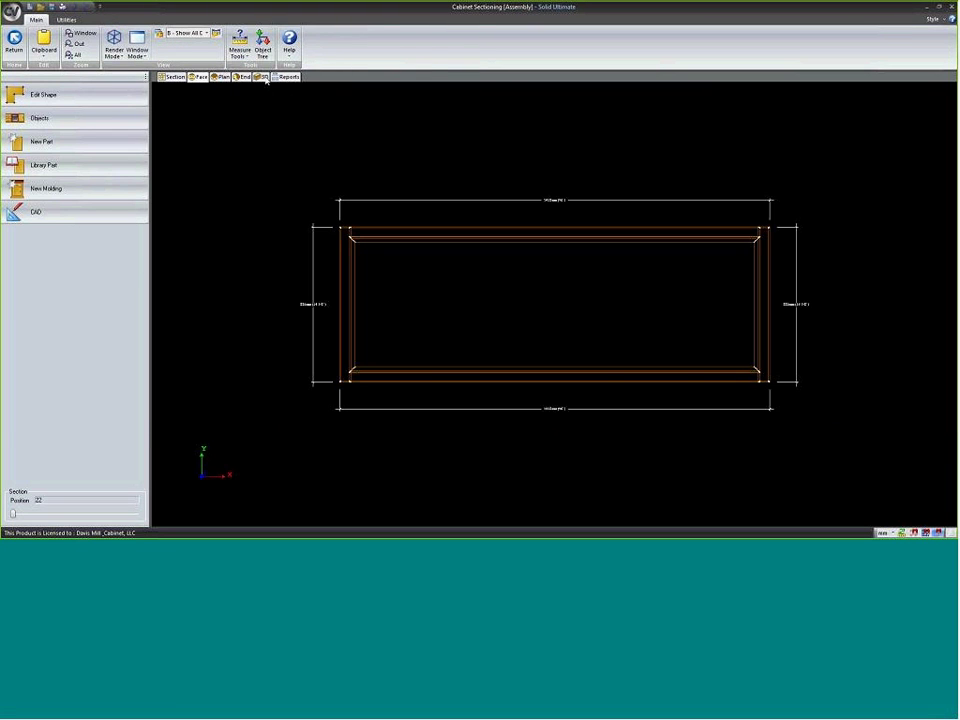
- Orbit the DECO panel in 3D, then open Door Properties for its front face 1A
click(261, 78)
mouse_move(328, 178)
mouse_down()
mouse_move(435, 225)
mouse_move(574, 223)
mouse_up()
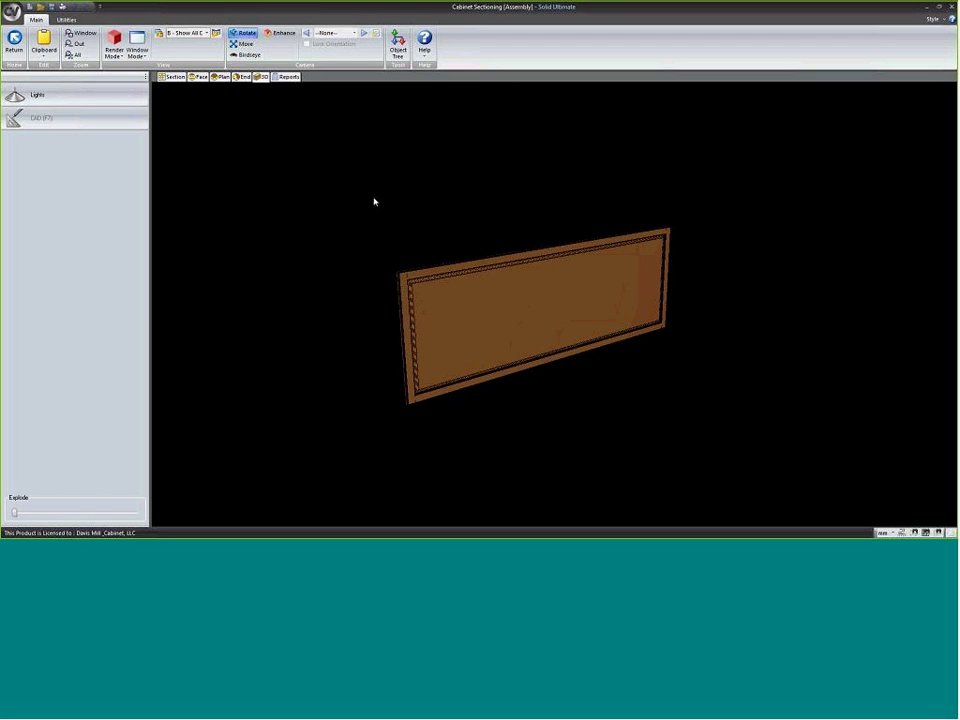
click(174, 77)
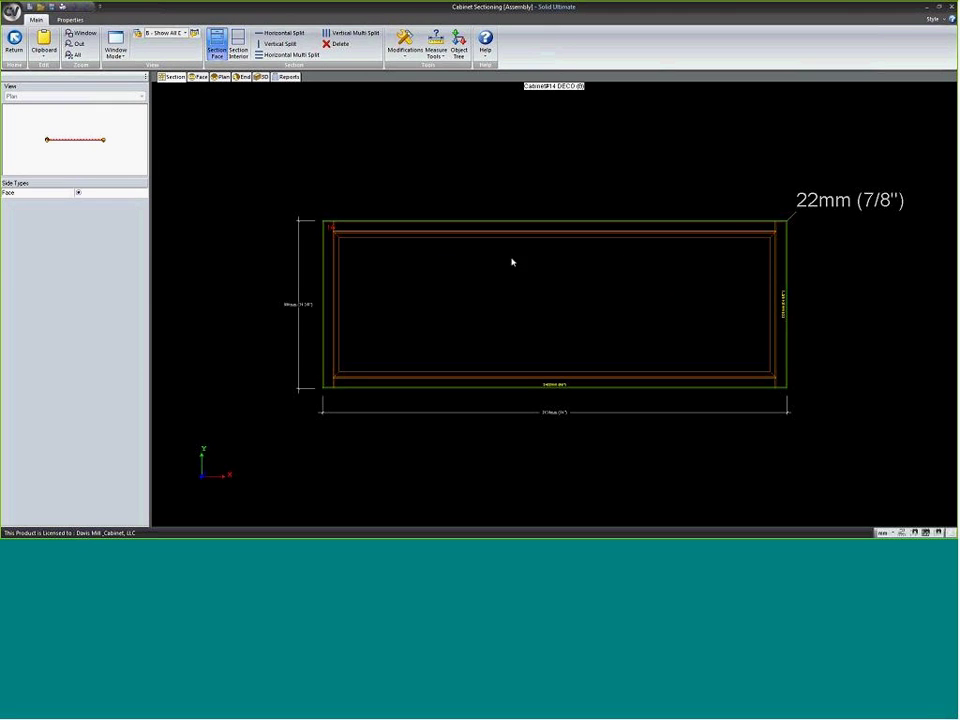
click(508, 313)
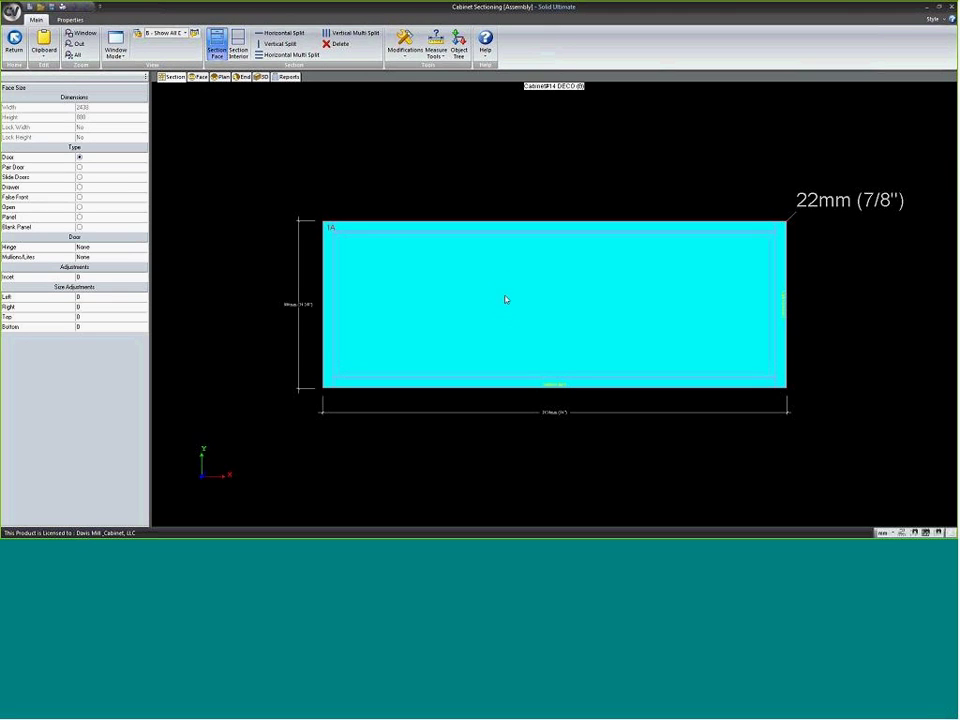
double_click(499, 287)
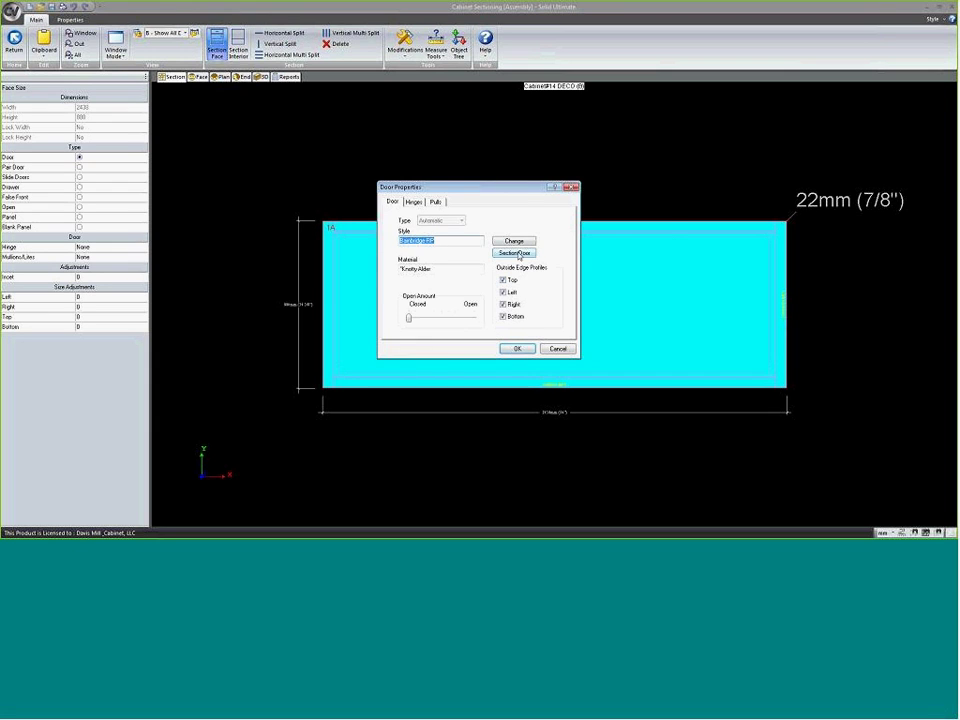
- Try splitting the door's centre panel with a 70-wide vertical stile, then remove it
click(516, 253)
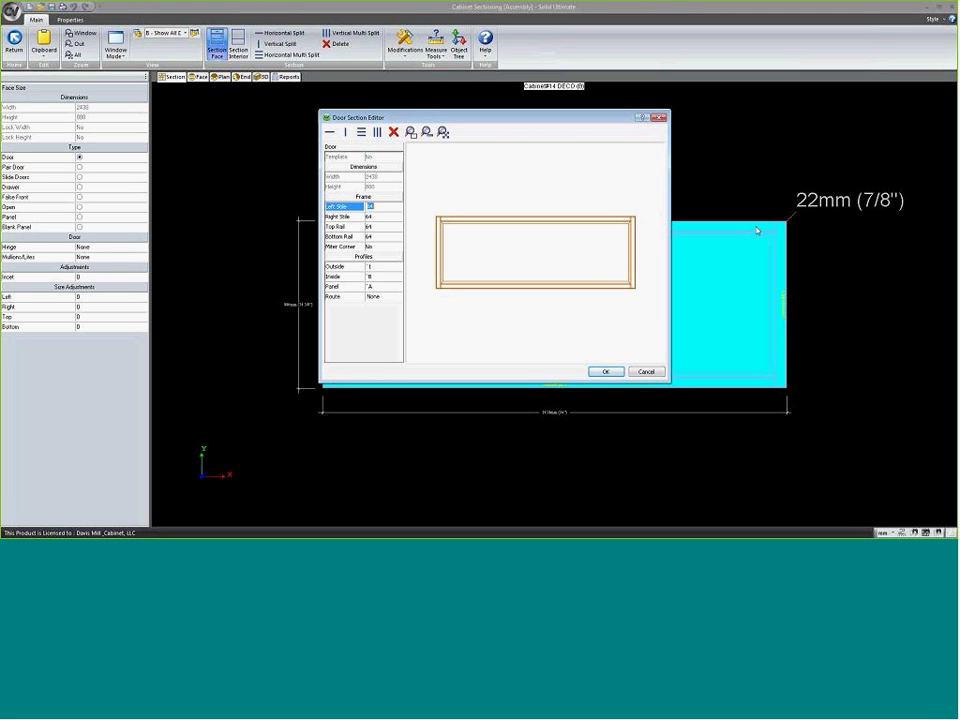
click(534, 256)
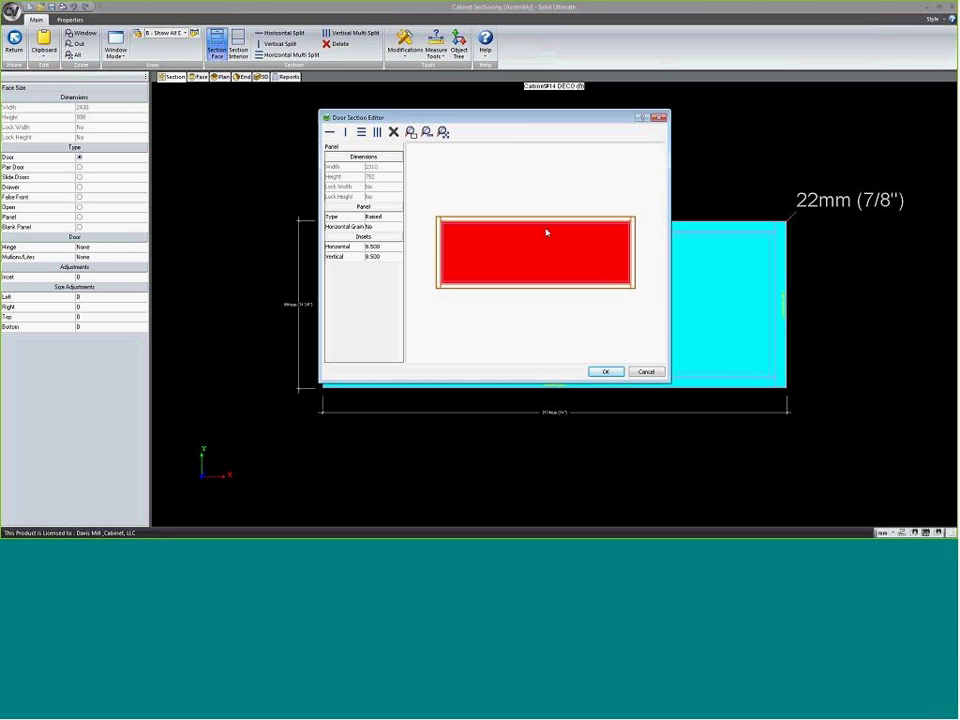
click(345, 132)
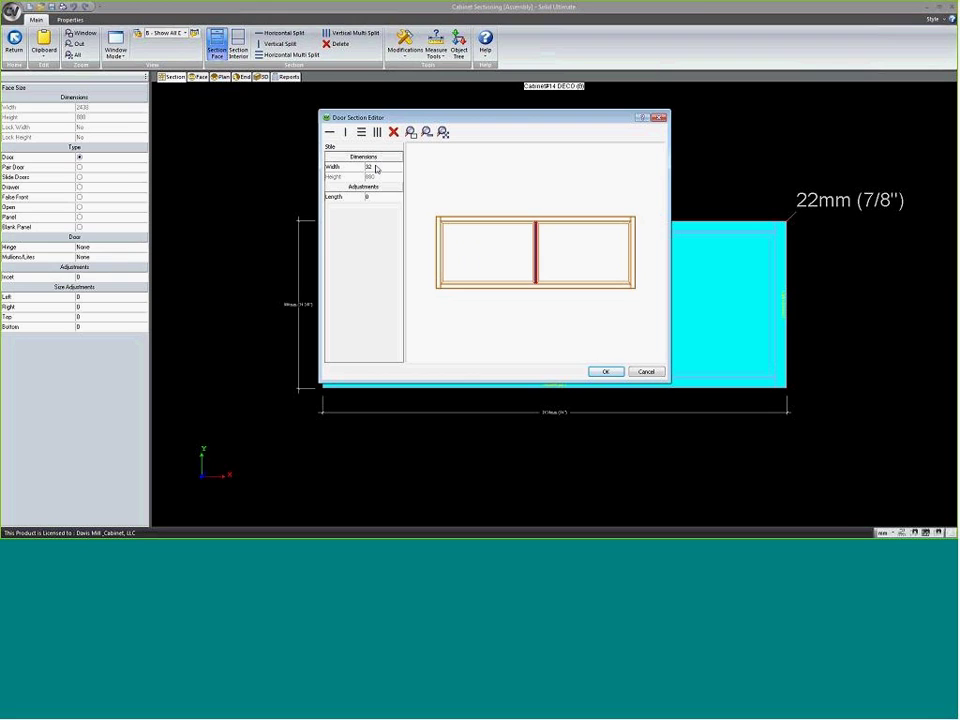
click(379, 167)
text(70)
key(Return)
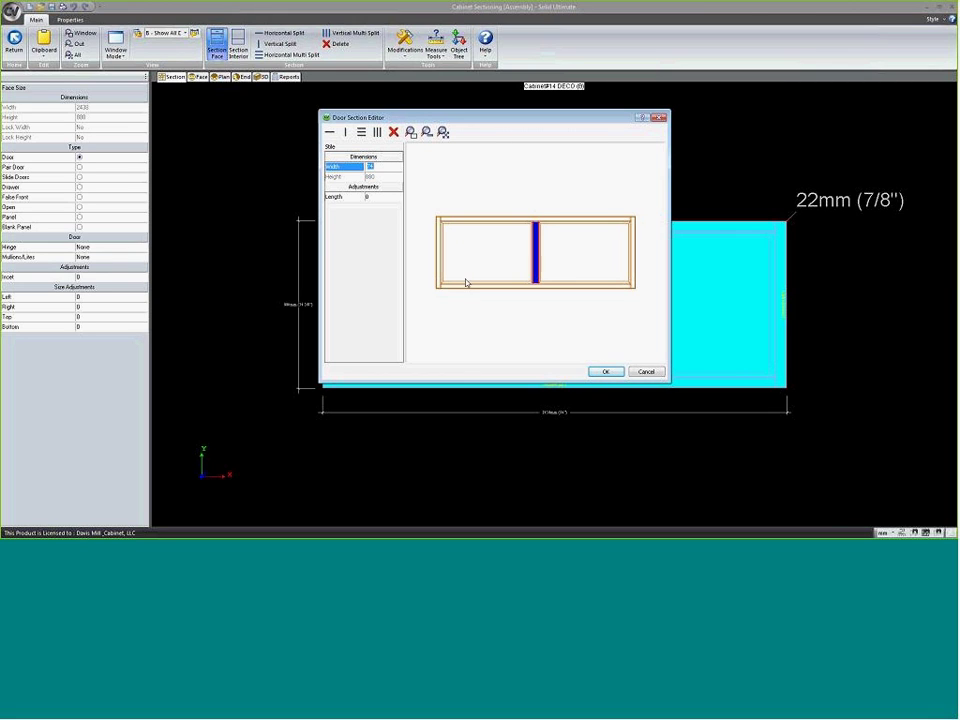
click(393, 132)
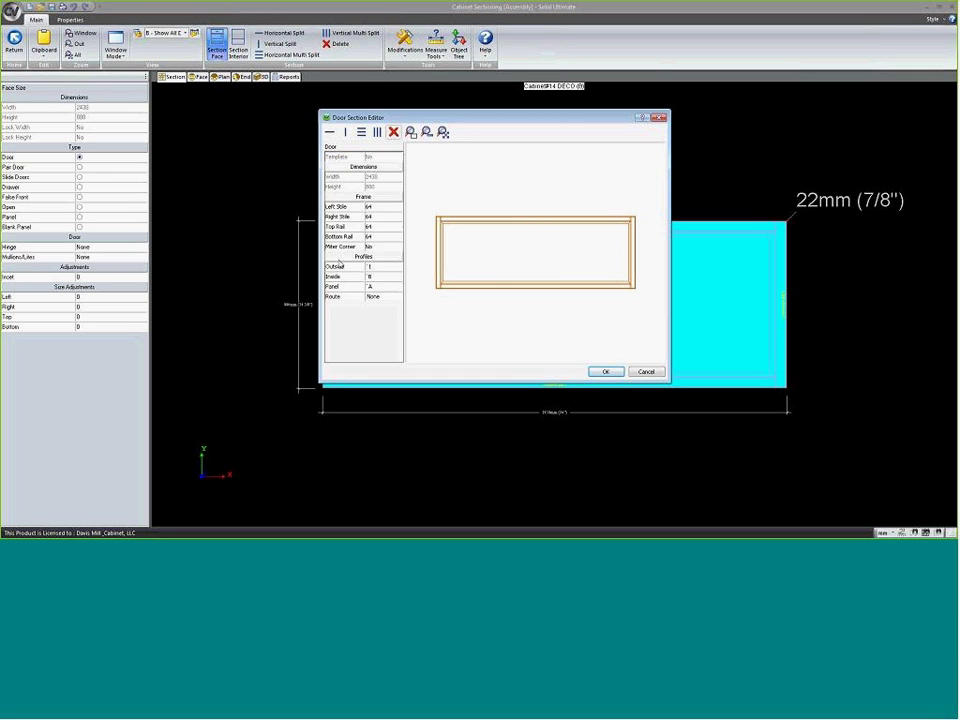
- Divide the centre panel into five equal sections with Vertical Multi Split
click(510, 255)
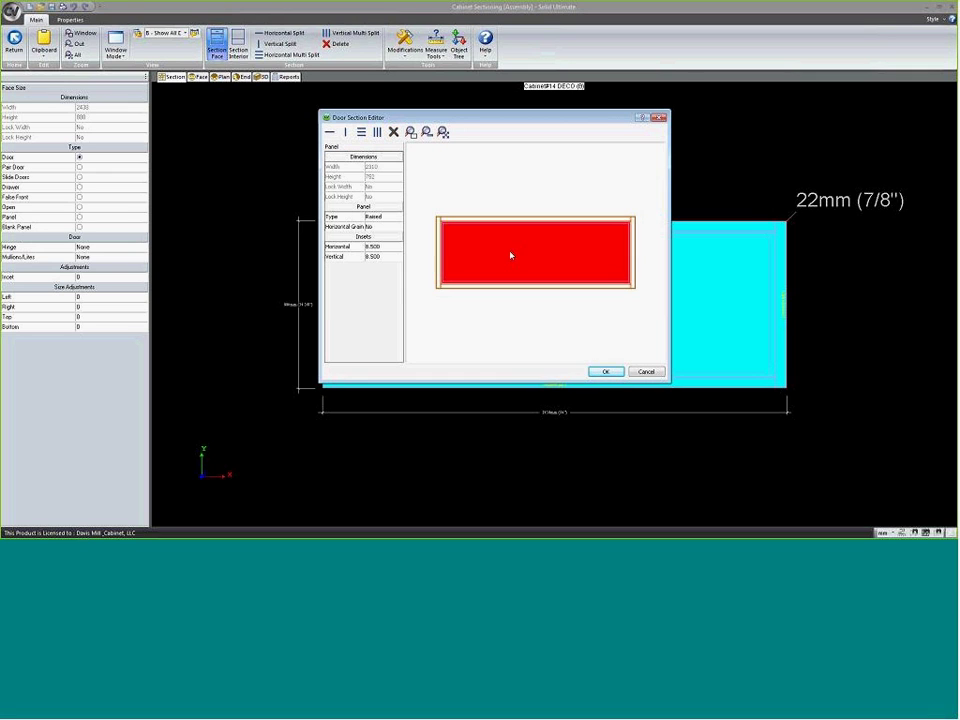
click(377, 132)
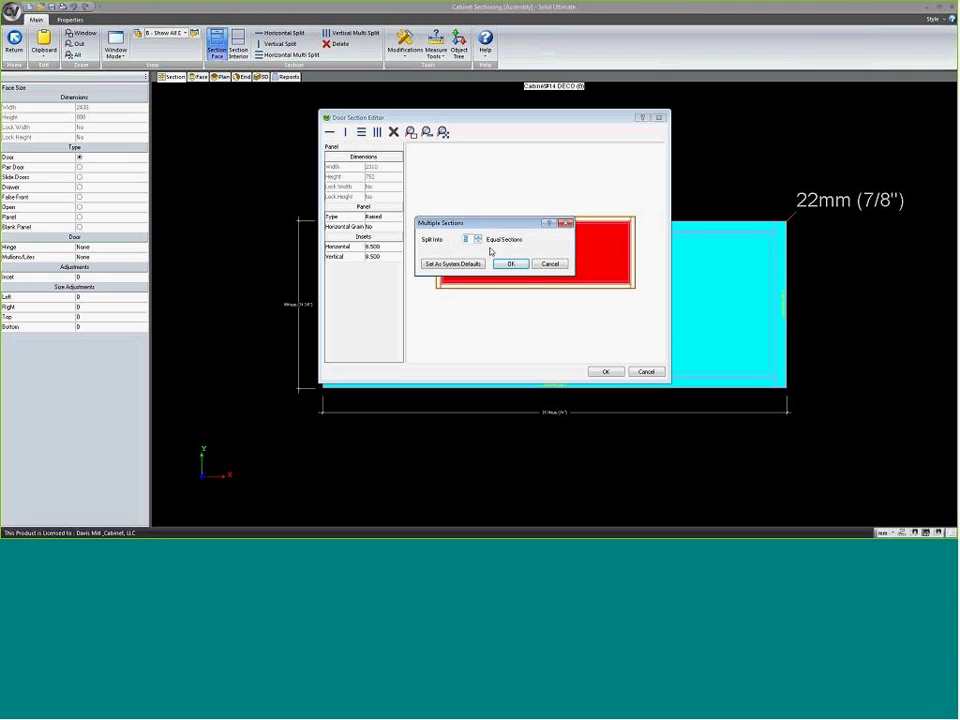
click(510, 264)
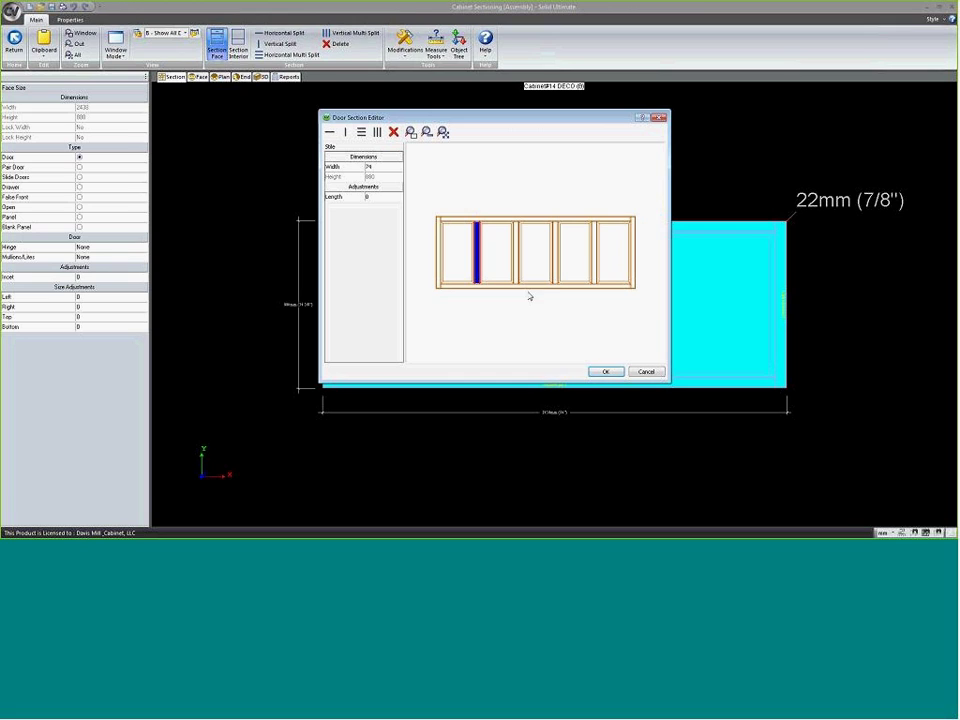
click(542, 286)
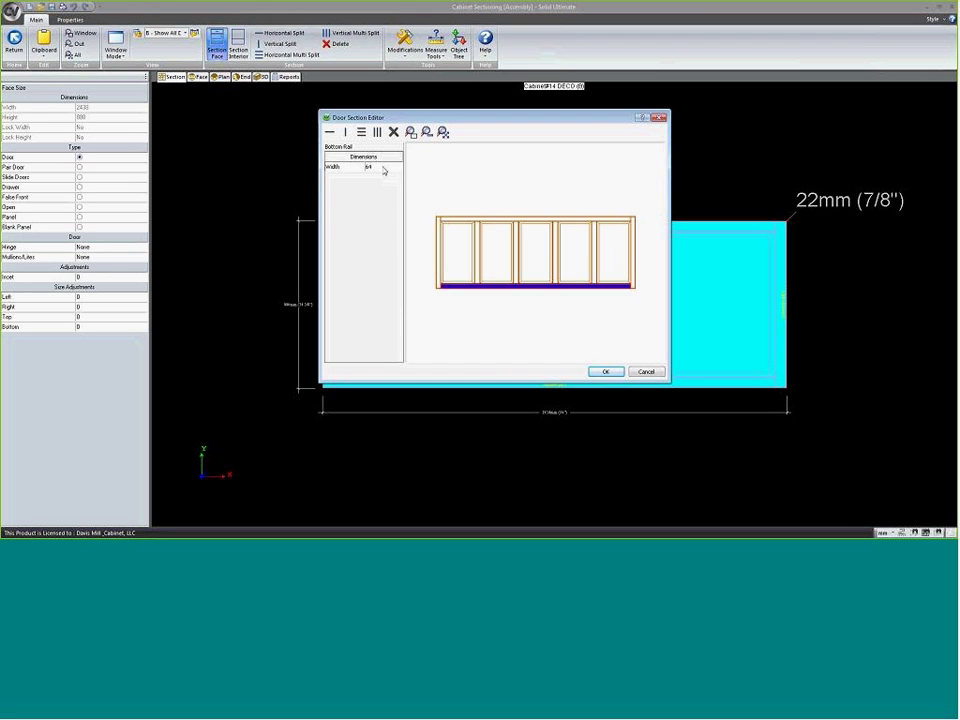
- Set the DECO door's bottom rail width to 174 and confirm both dialogs, back on the elevation
click(381, 167)
text(174)
key(Return)
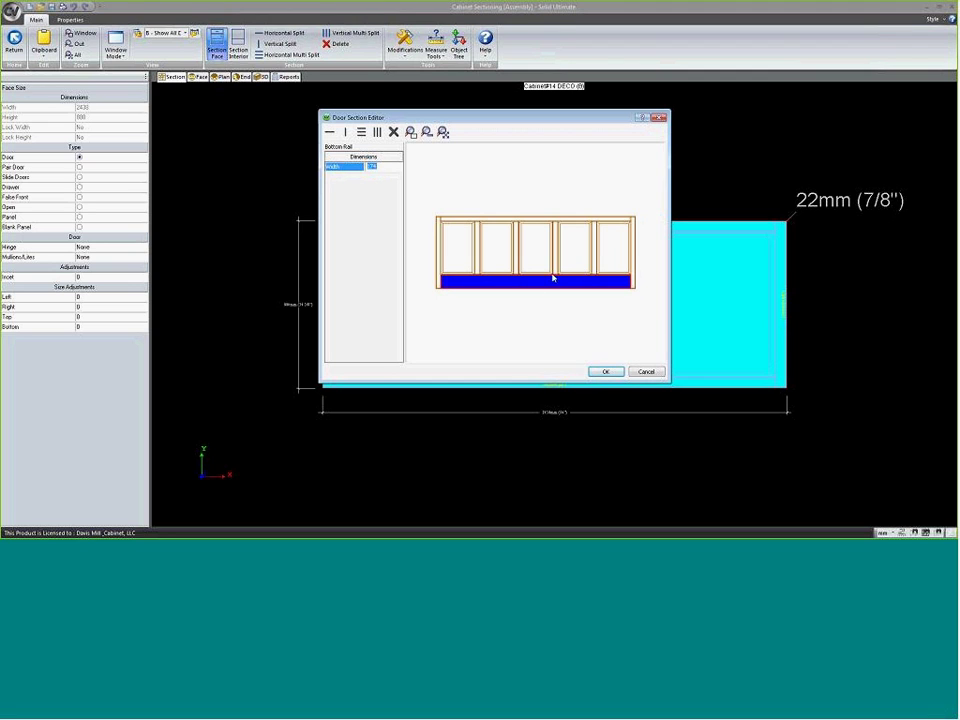
click(607, 372)
click(516, 349)
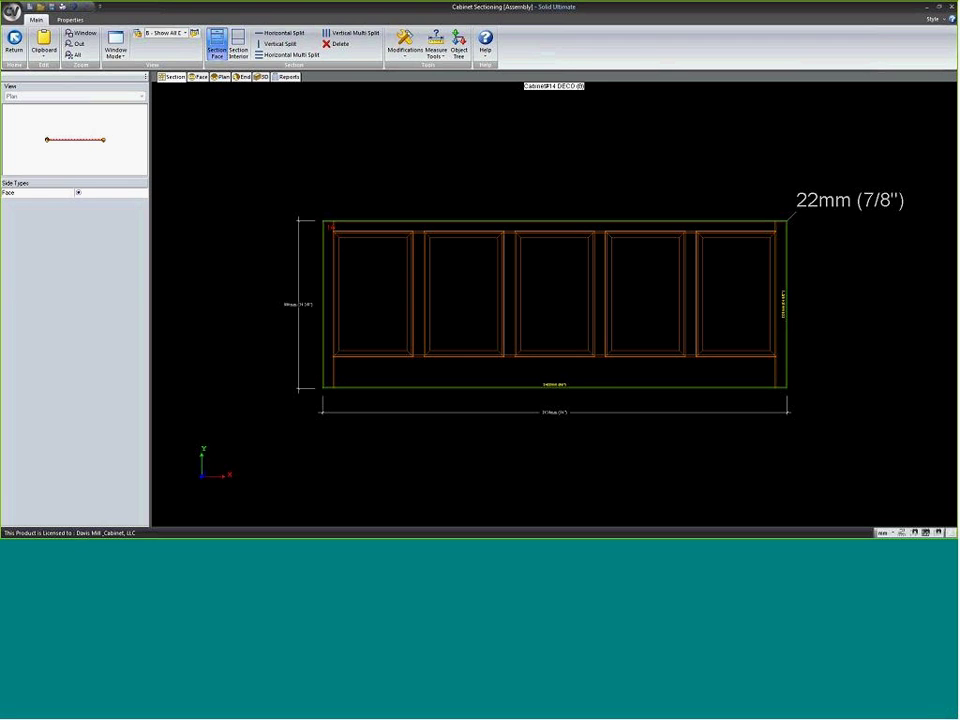
middle_drag(806, 377, 706, 380)
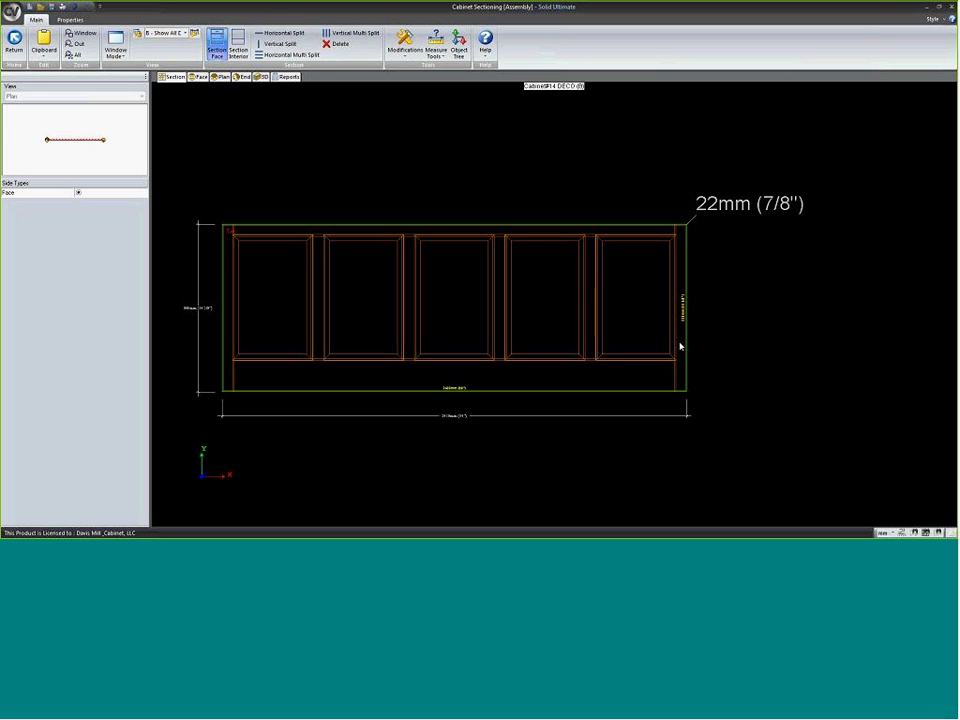
scroll(741, 318, down, 2)
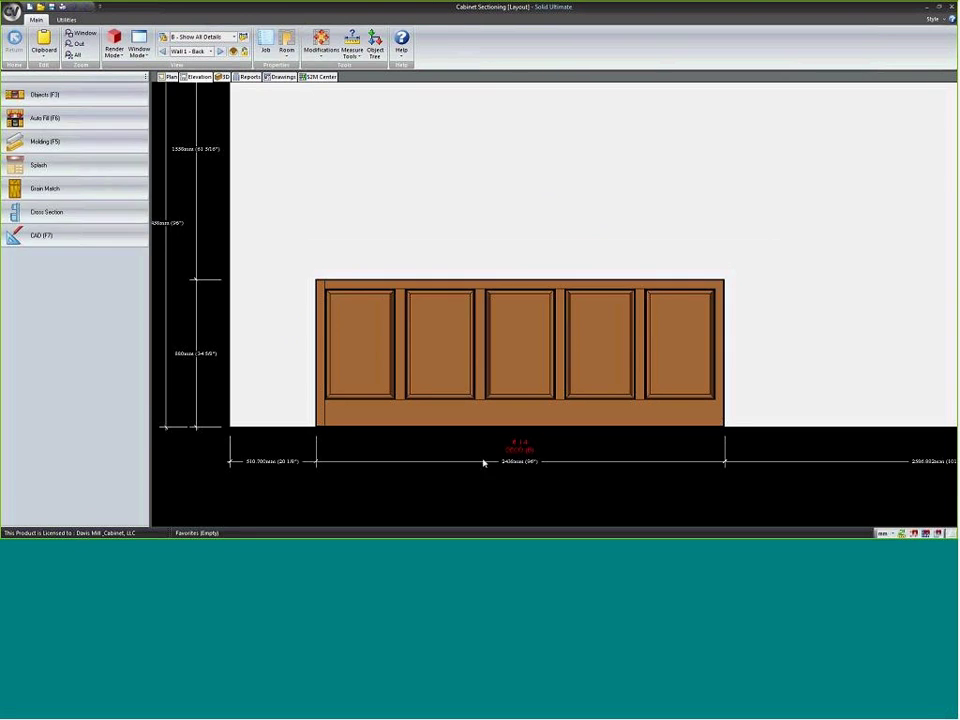
- Section the cabinet and uncheck the Bottom outside edge profile in the face's Door Properties
scroll(497, 409, up, 1)
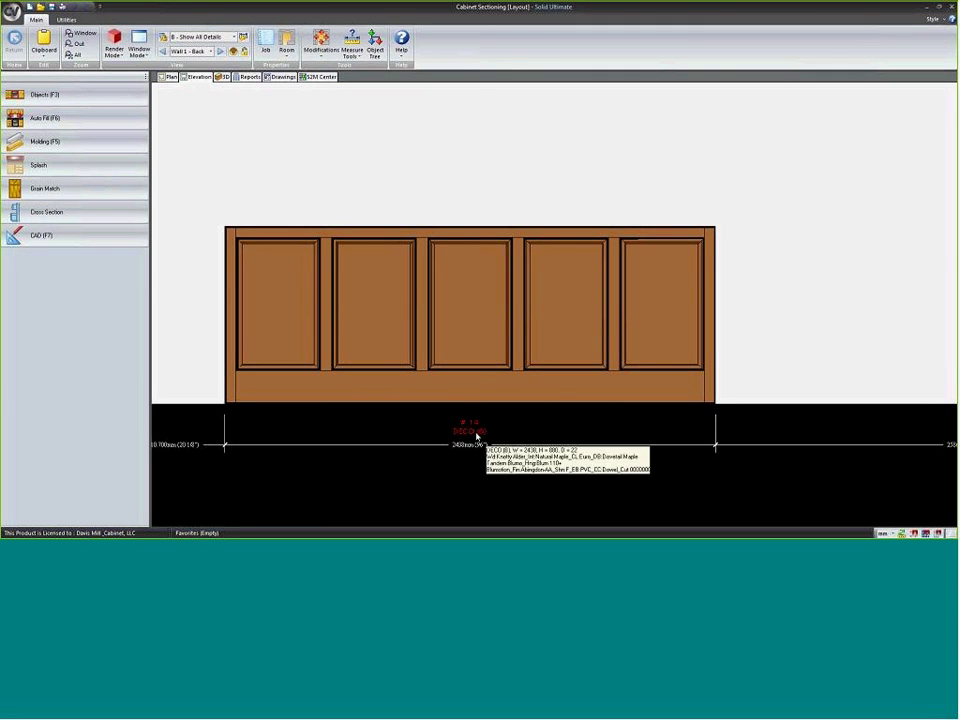
mouse_move(474, 334)
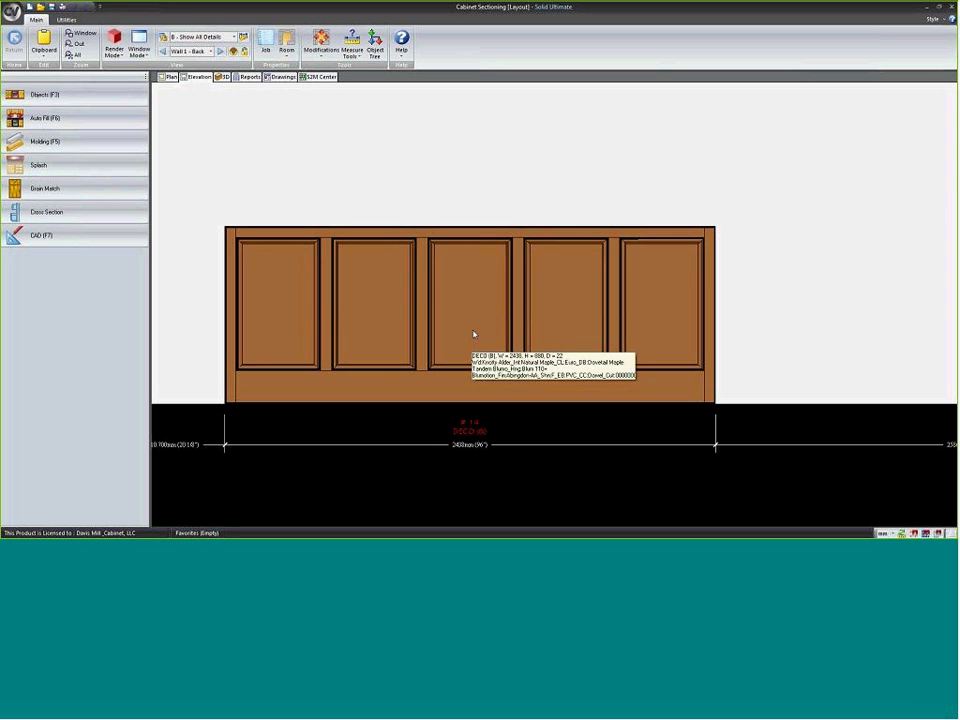
right_click(426, 325)
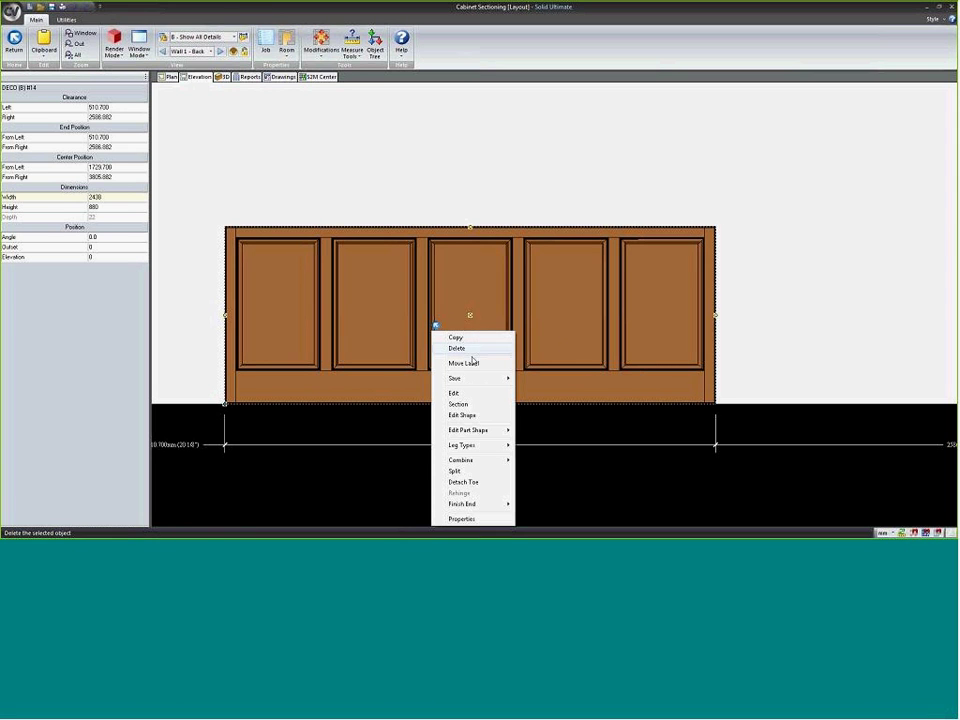
click(466, 402)
click(525, 383)
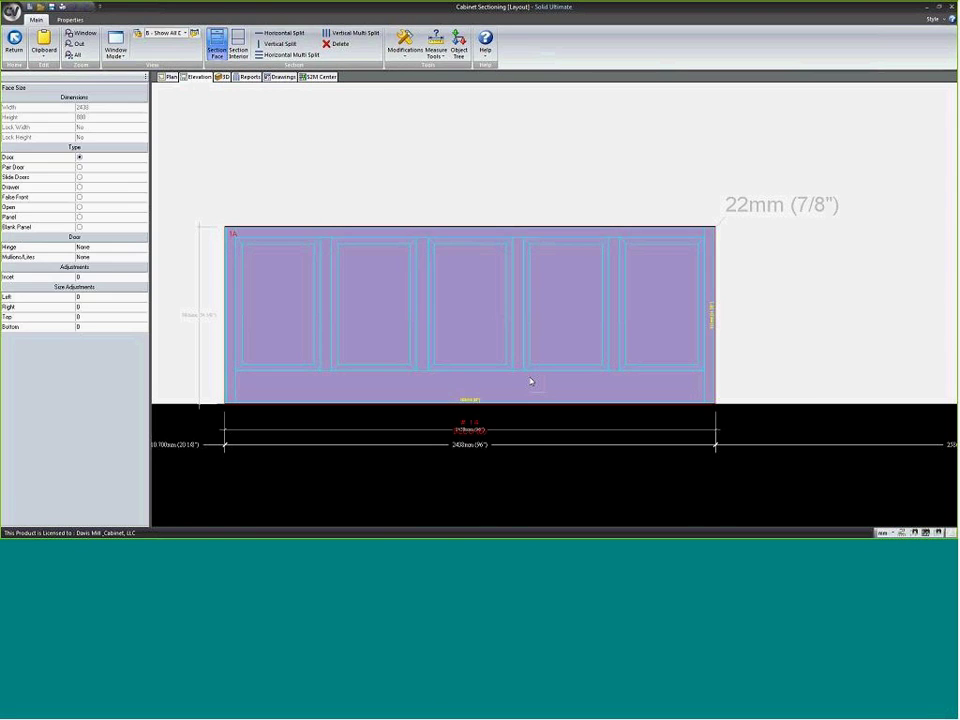
double_click(486, 330)
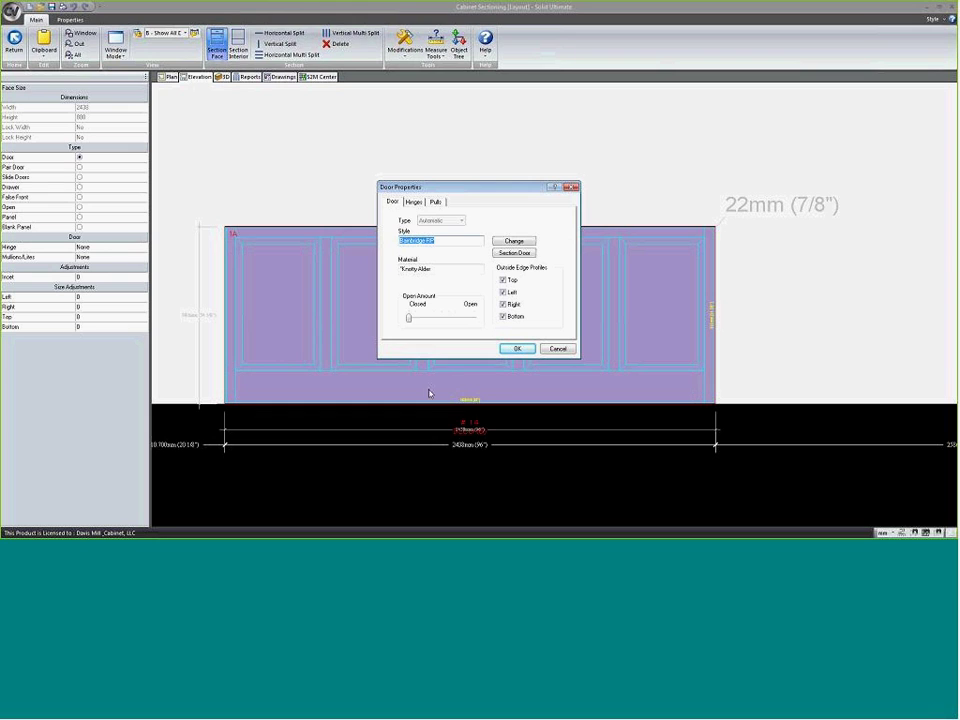
click(503, 316)
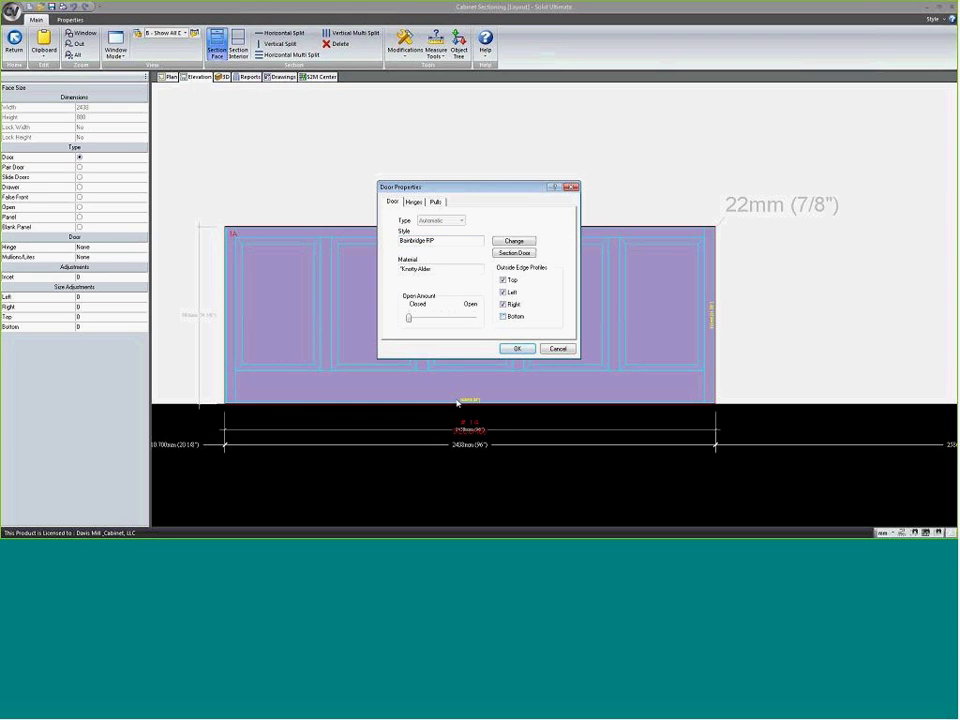
click(519, 348)
scroll(221, 407, up, 5)
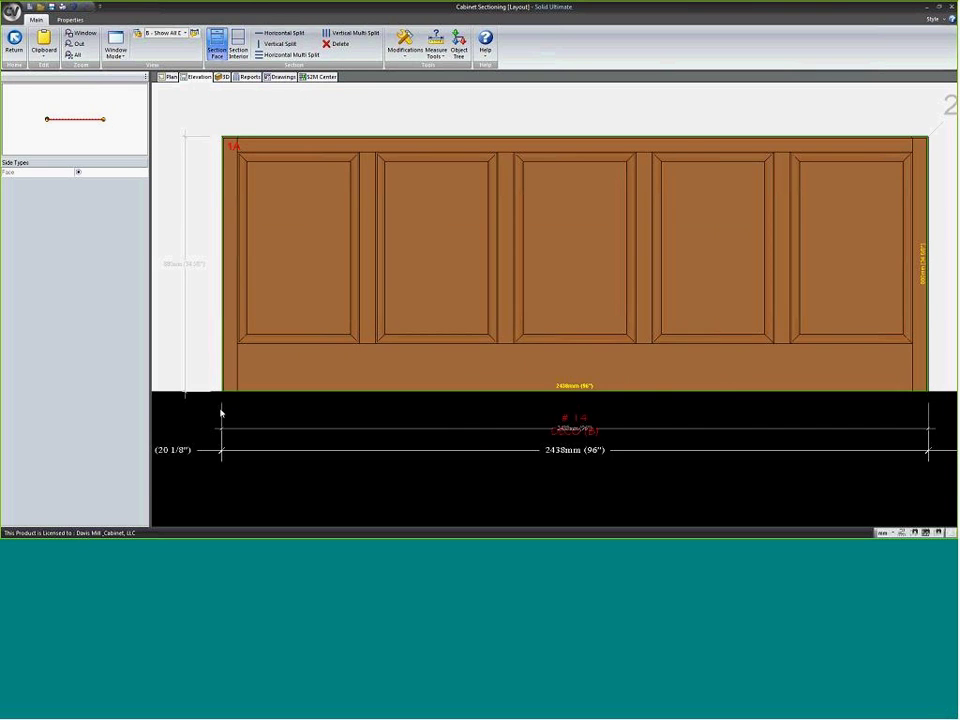
- Open the DECO cabinet assembly, check it rotated in 3D, then go back to the Section view
scroll(231, 394, up, 3)
scroll(300, 450, down, 2)
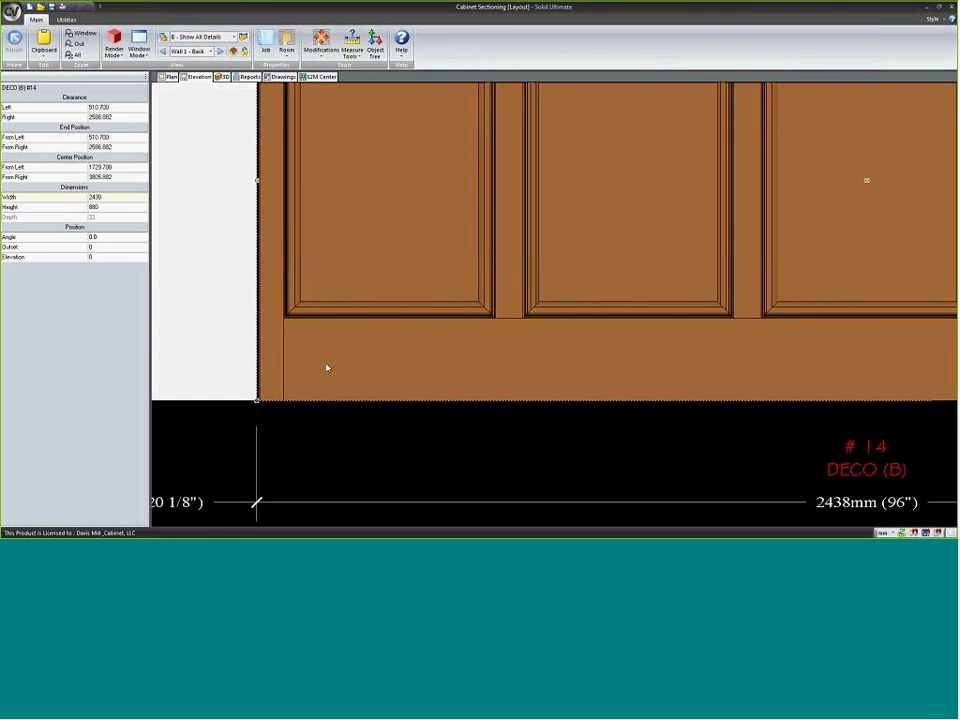
double_click(326, 366)
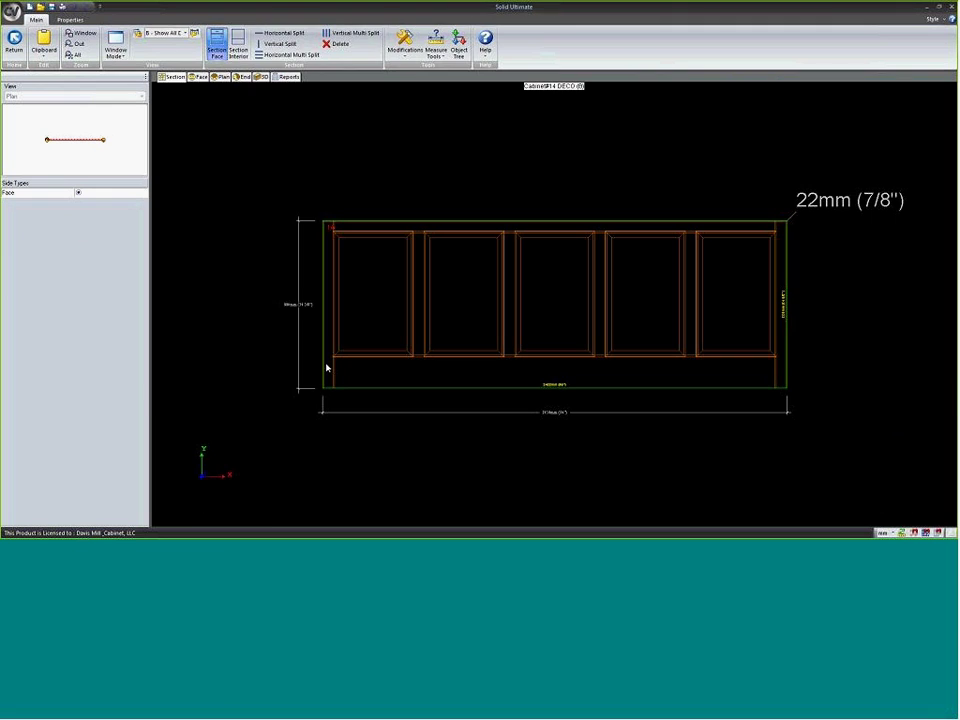
click(259, 78)
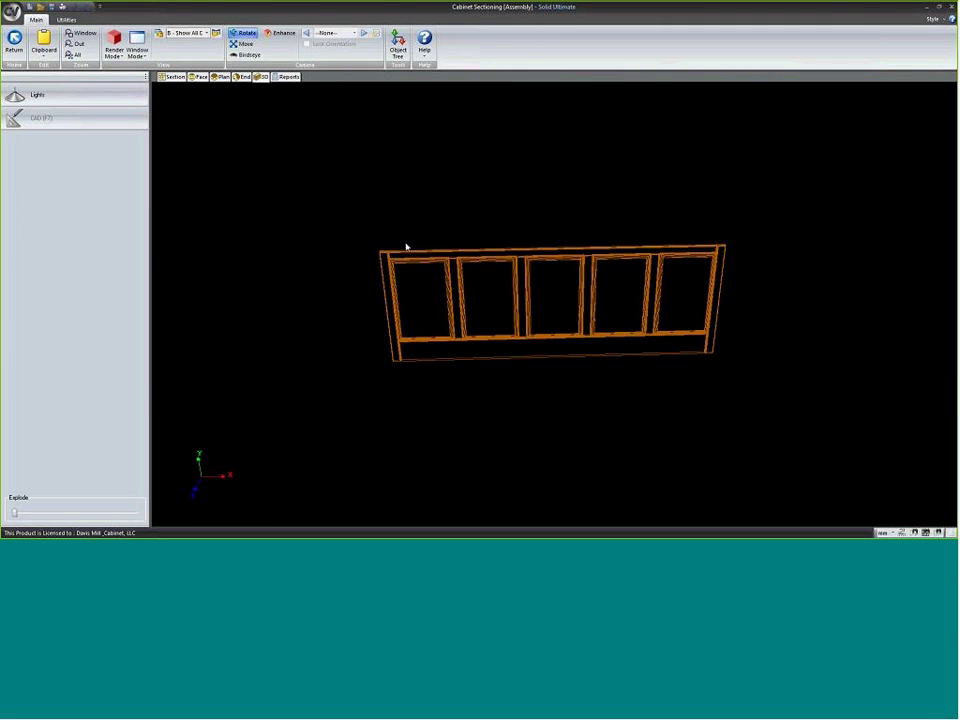
scroll(485, 250, up, 5)
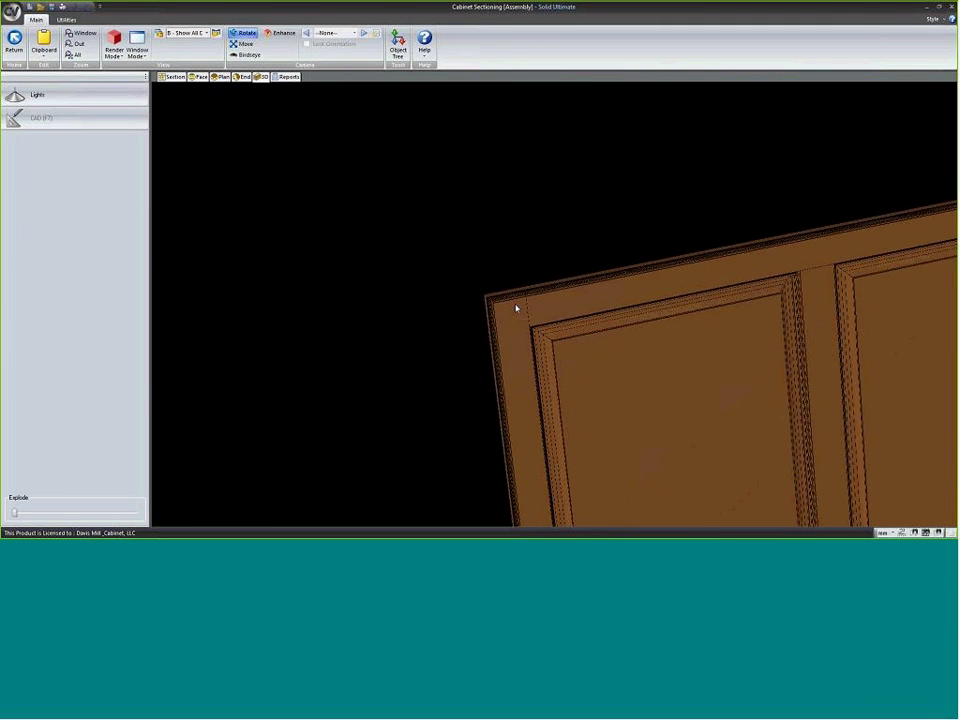
scroll(409, 203, down, 5)
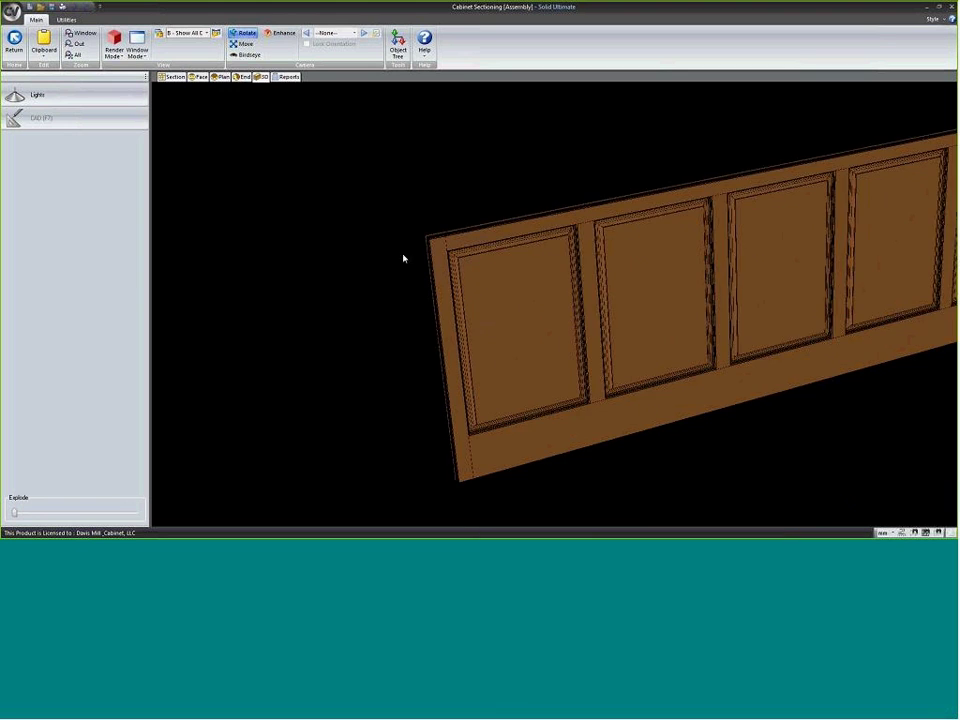
mouse_move(512, 390)
mouse_down()
mouse_move(482, 386)
mouse_move(503, 336)
mouse_move(574, 261)
mouse_move(559, 287)
mouse_up()
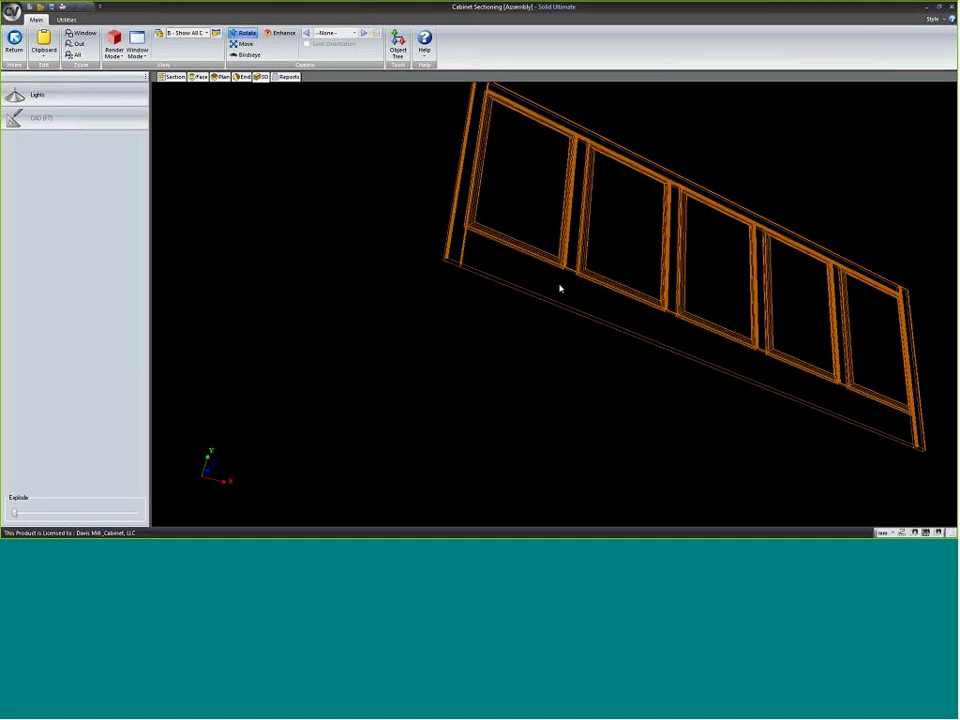
drag(501, 253, 465, 352)
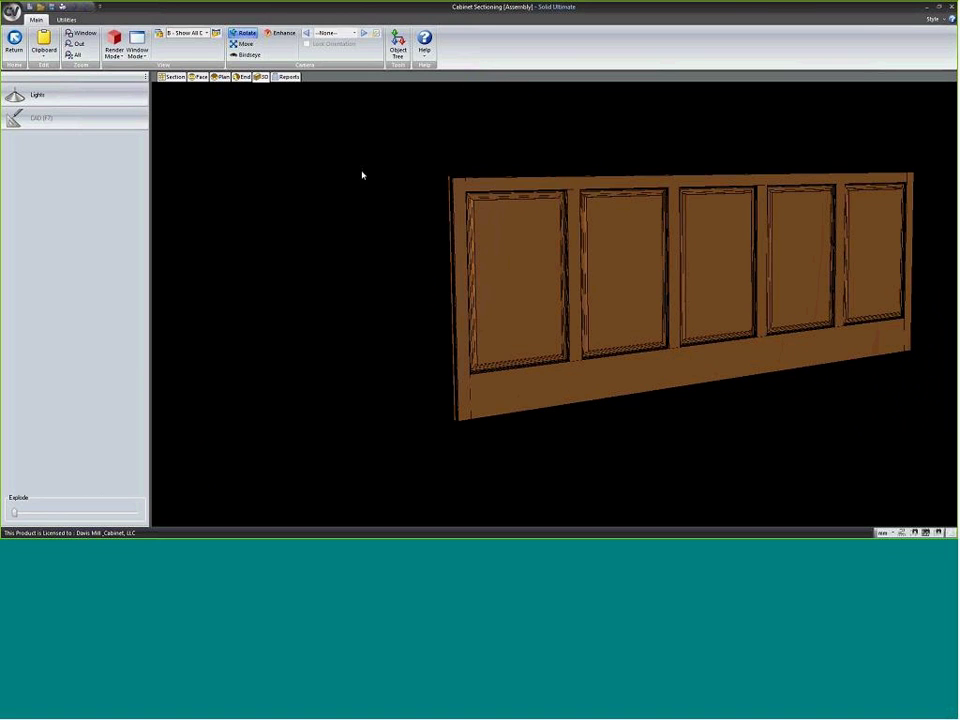
click(176, 79)
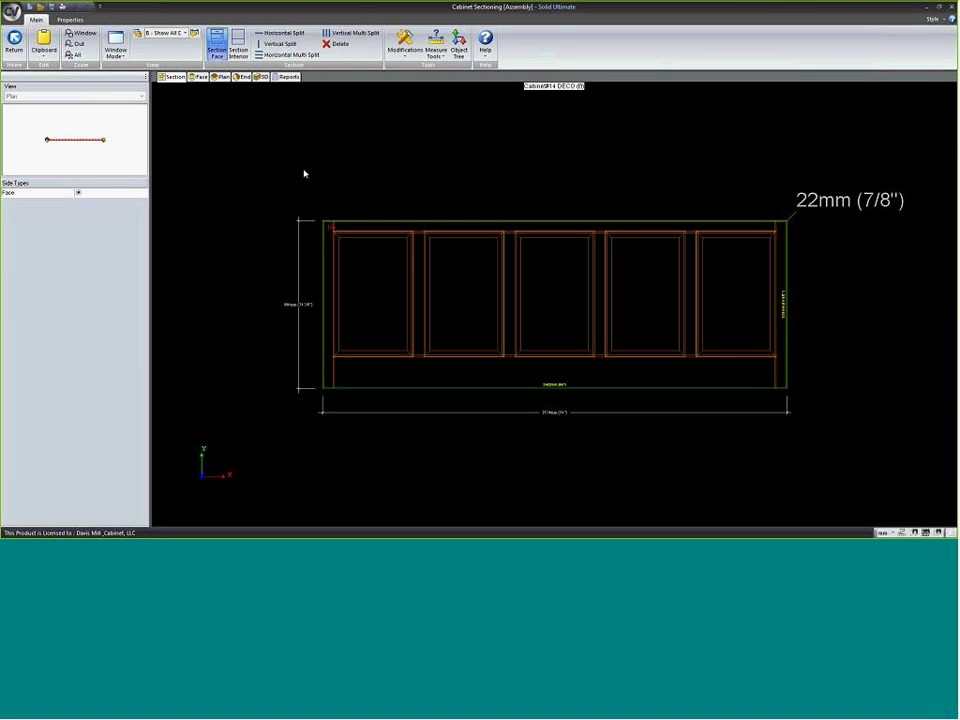
- In the Door Section Editor, delete every intermediate stile and start a Vertical Multi Split of the single panel
double_click(563, 313)
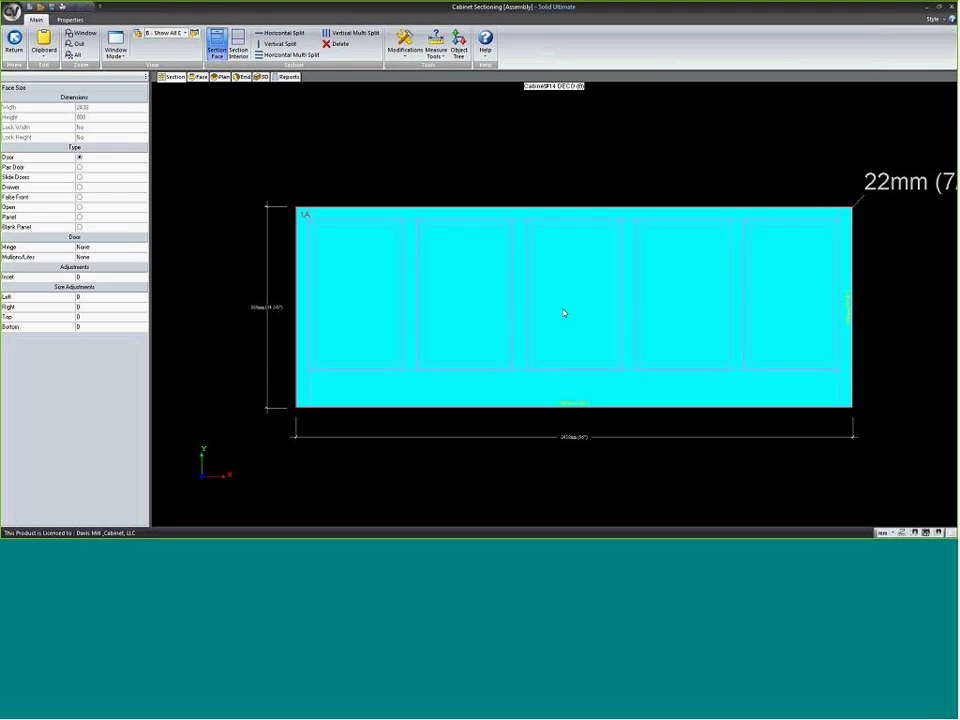
click(514, 252)
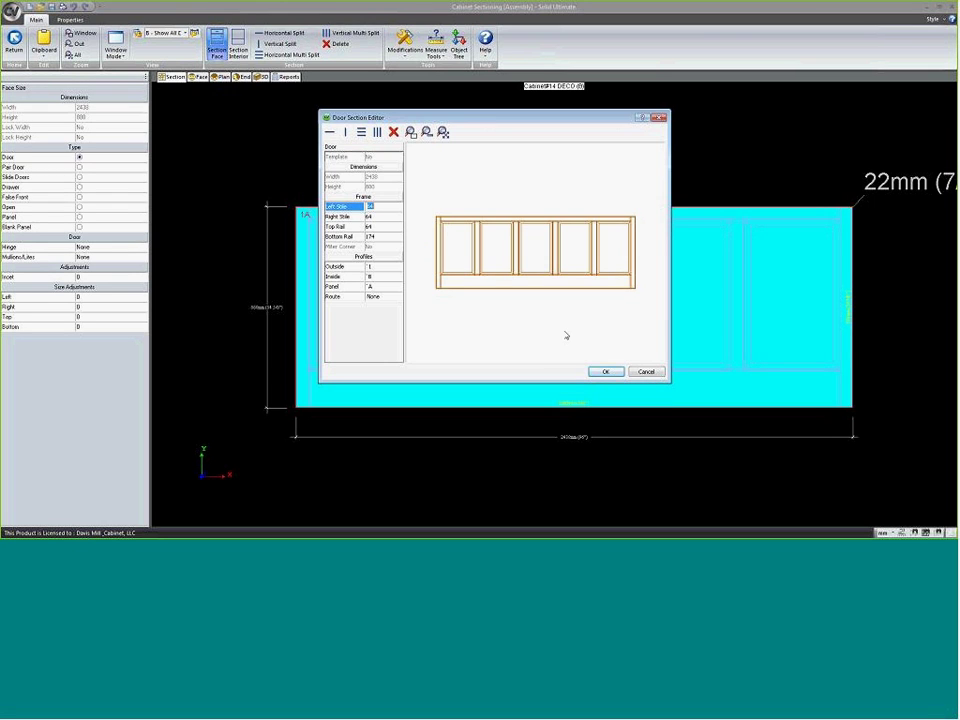
click(478, 256)
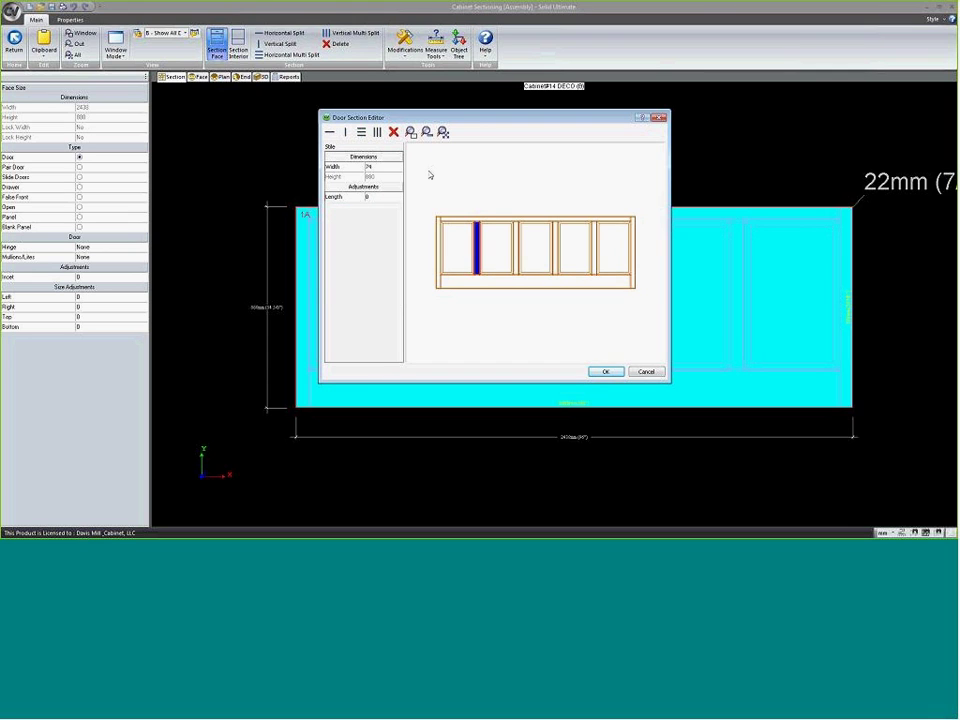
click(394, 133)
click(516, 240)
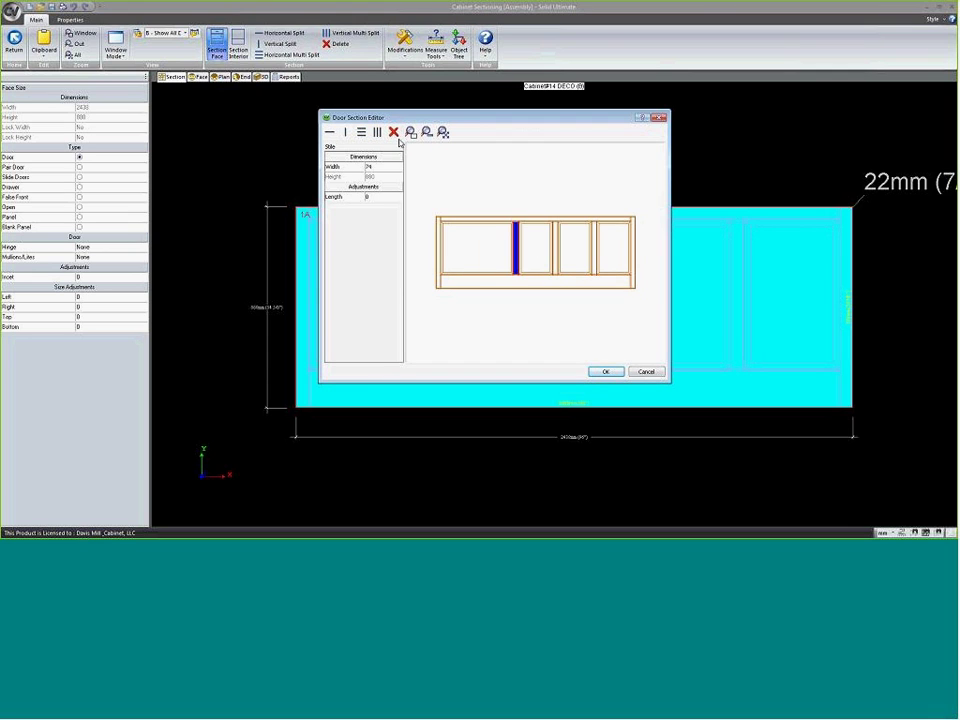
click(394, 133)
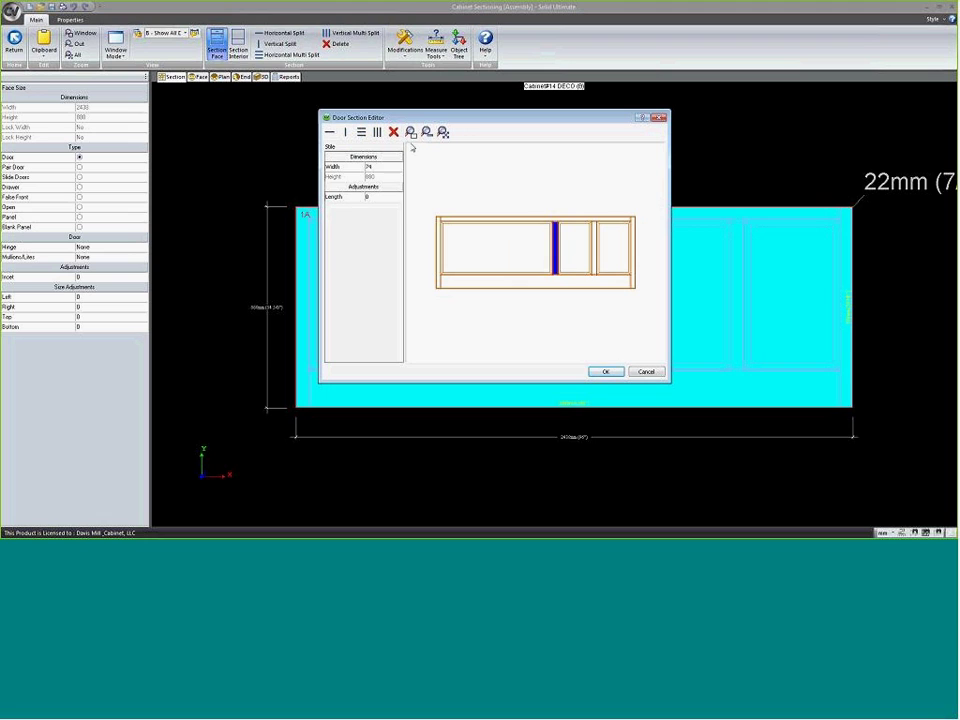
click(394, 133)
click(594, 245)
click(394, 133)
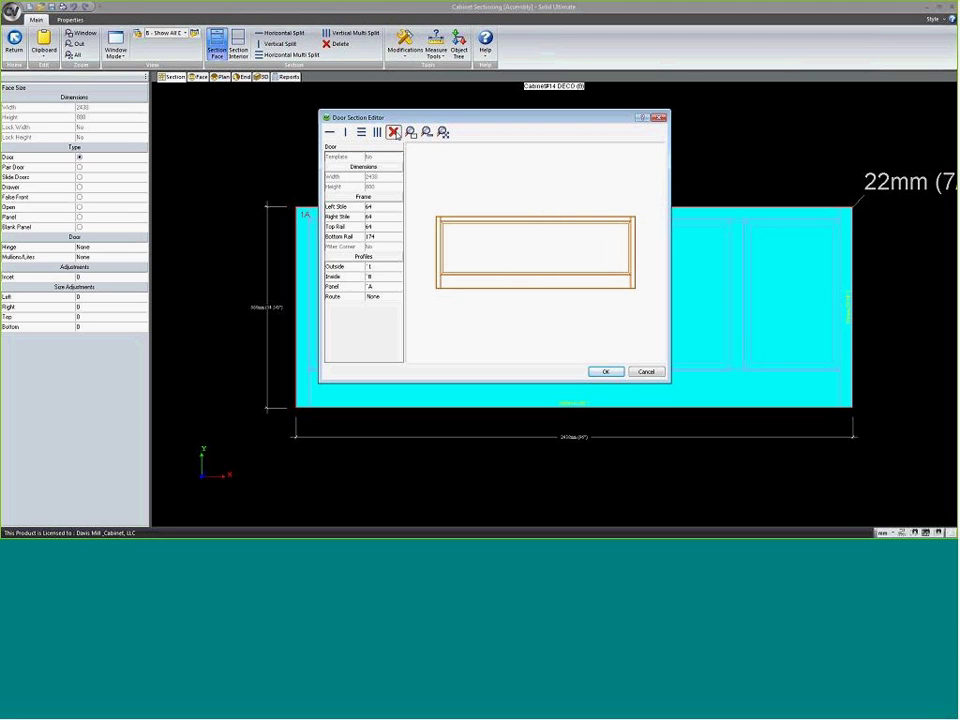
click(514, 240)
click(377, 132)
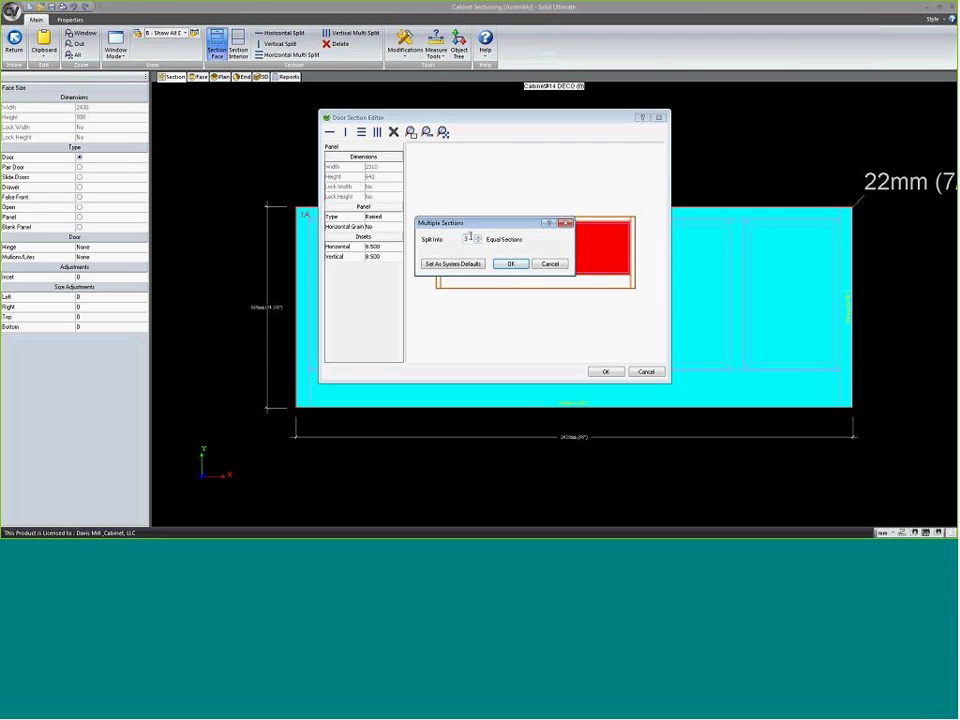
- Split the door into three equal sections and set the right stile width to 12
click(510, 264)
click(369, 166)
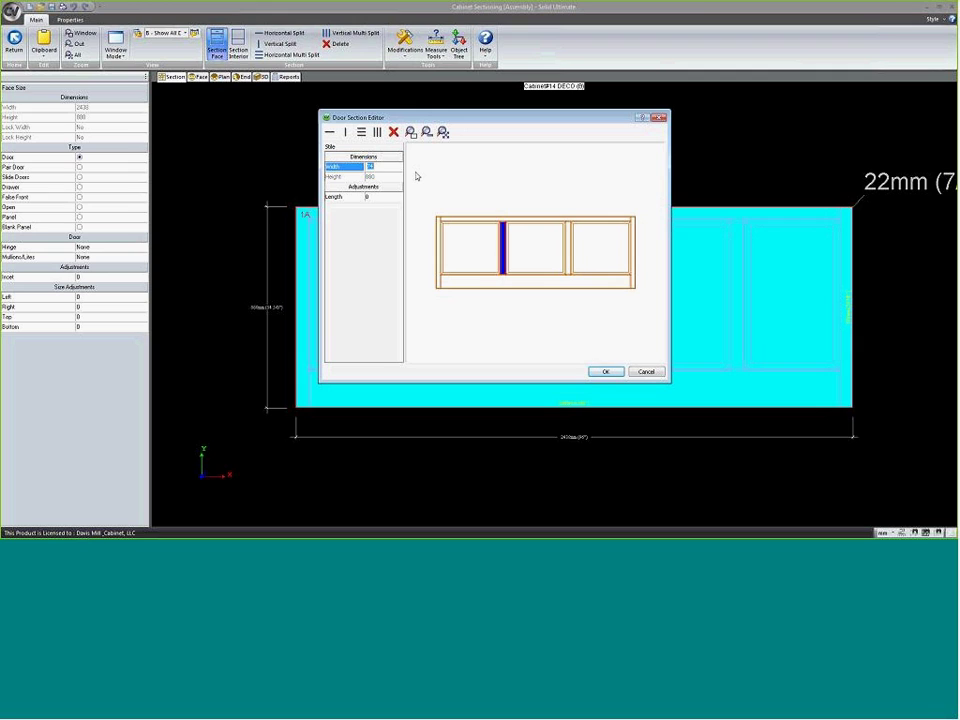
key(Return)
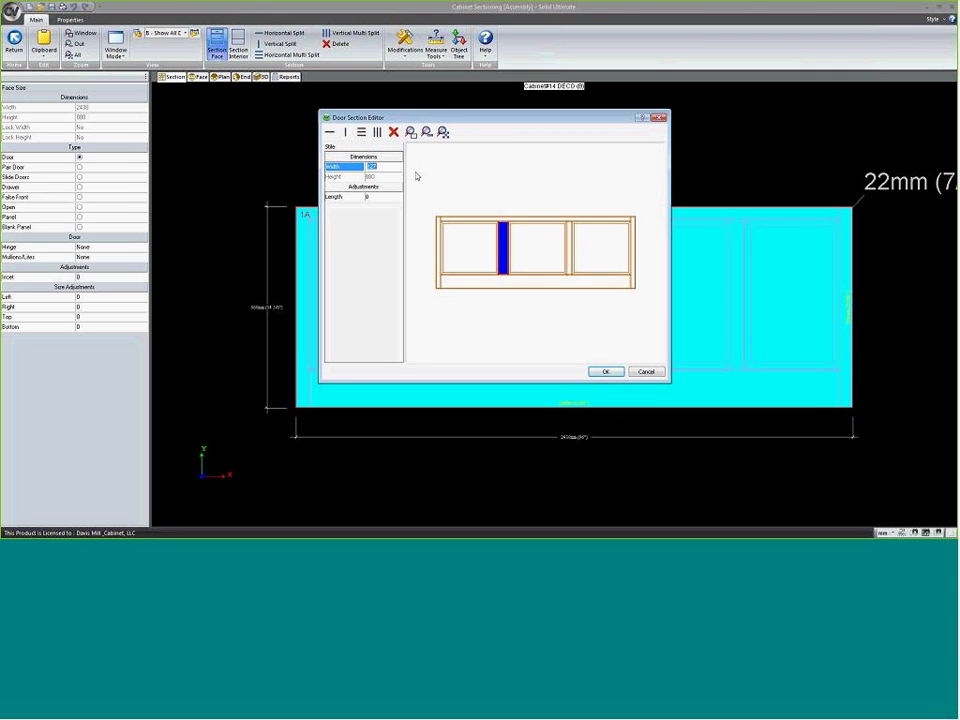
click(568, 245)
click(400, 167)
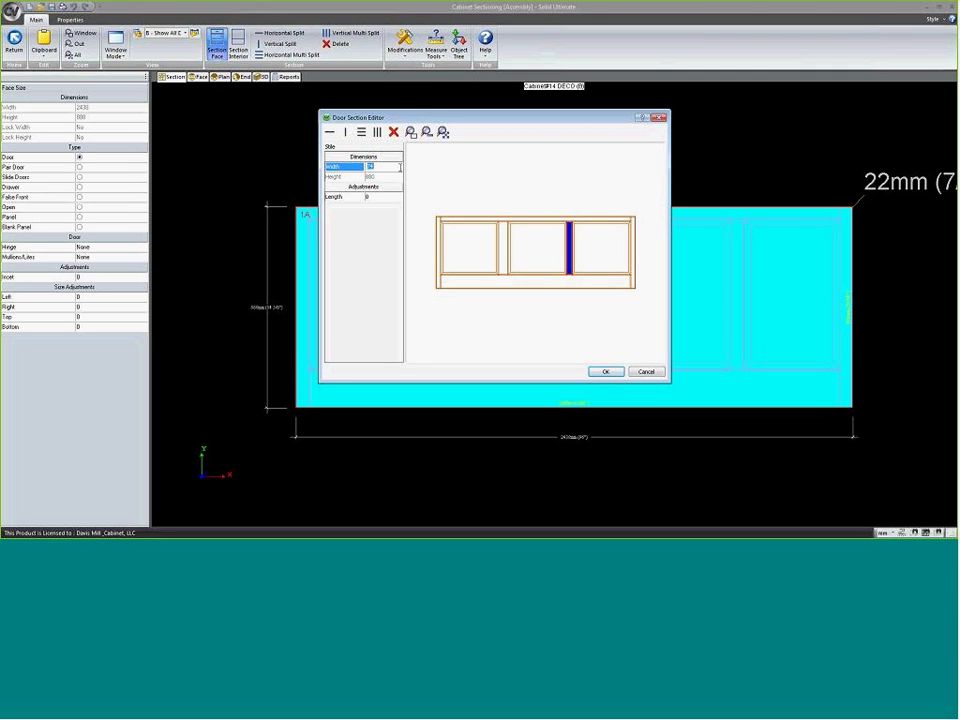
text(12)
key(Return)
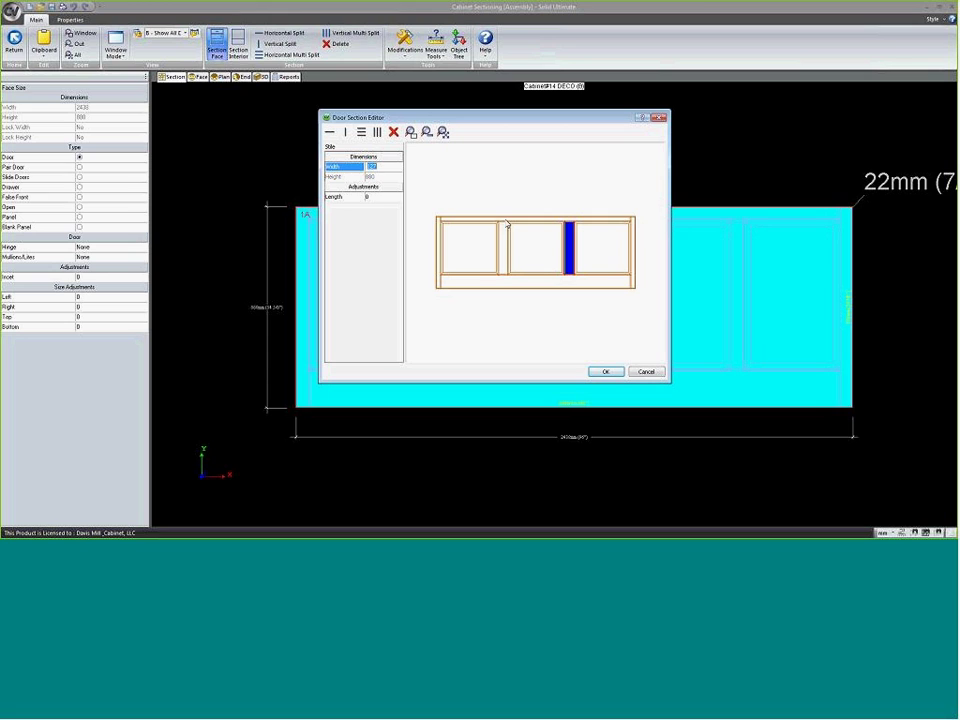
- Set the left panel width to 450 and the right panel width to 400
click(464, 251)
click(388, 166)
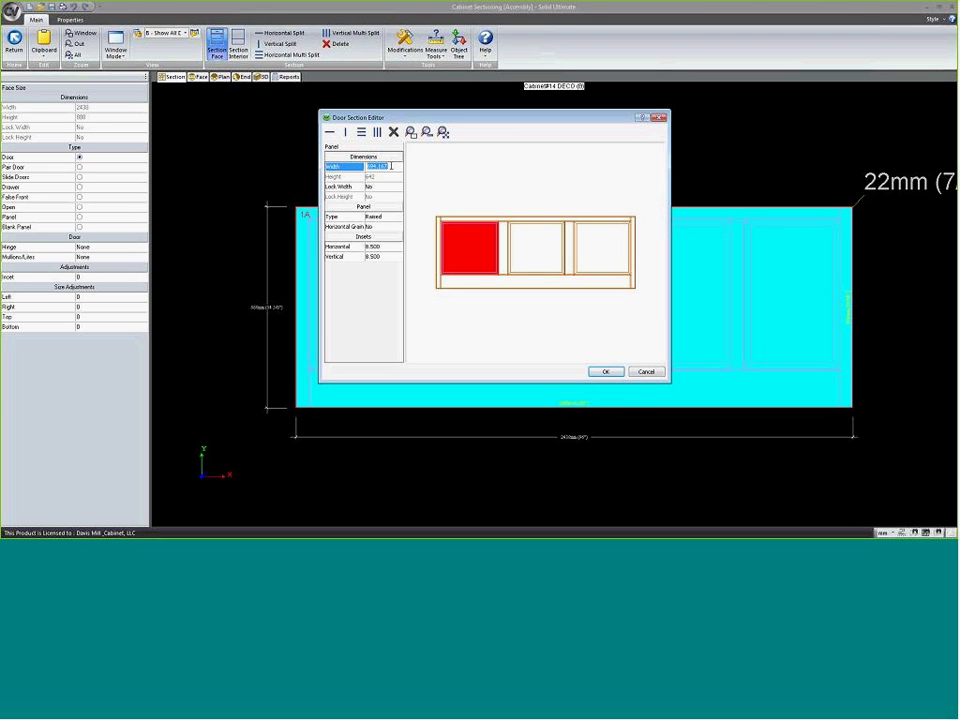
text(450)
key(Return)
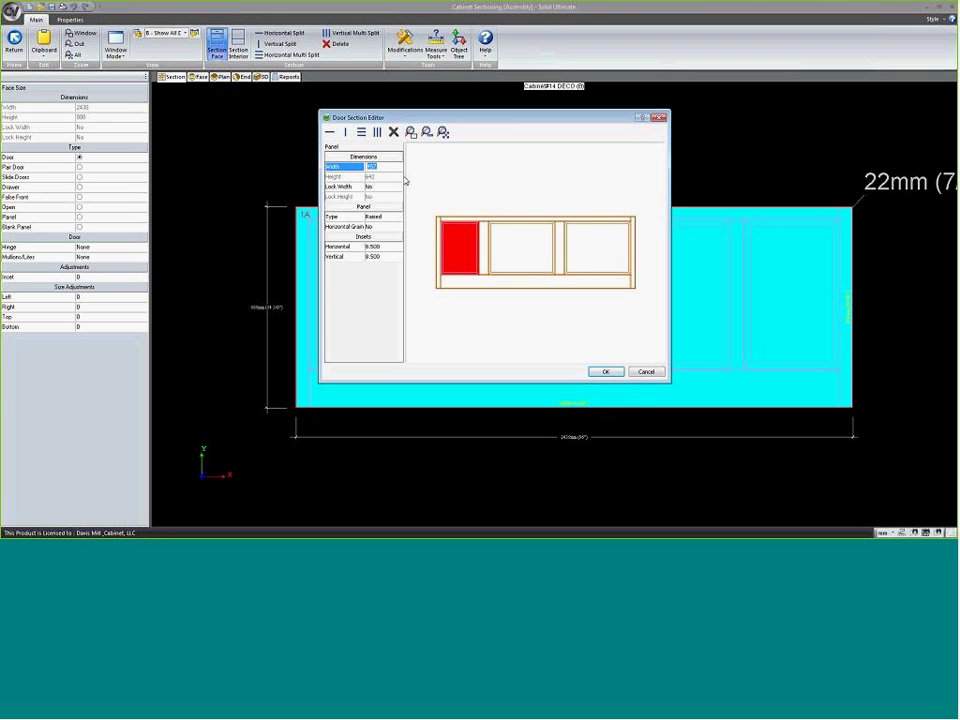
key(Tab)
key(Tab)
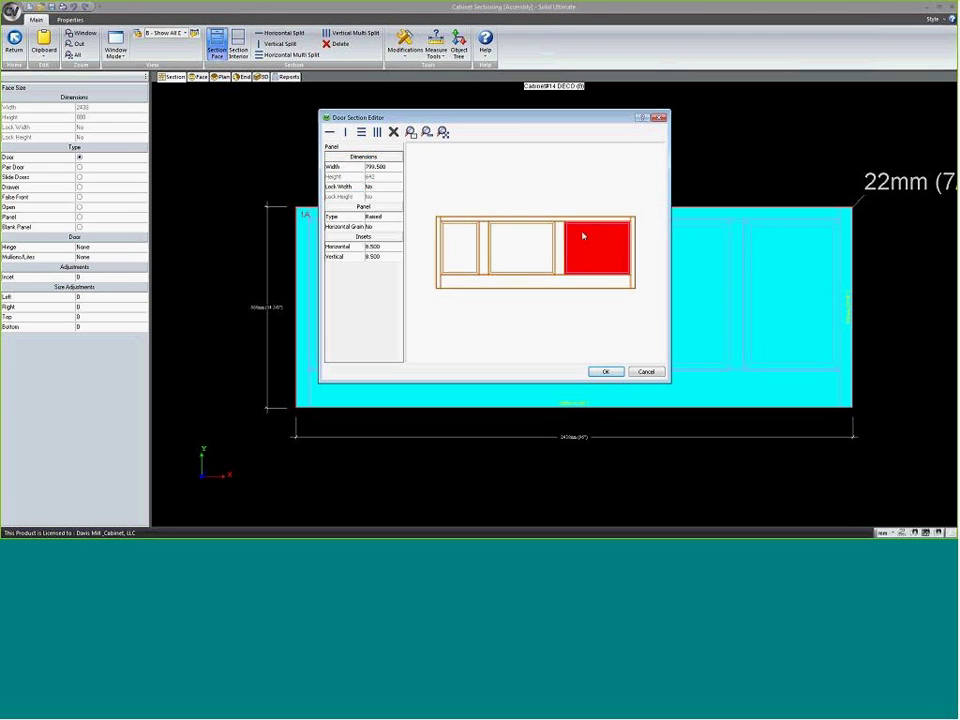
key(Tab)
text(400)
key(Return)
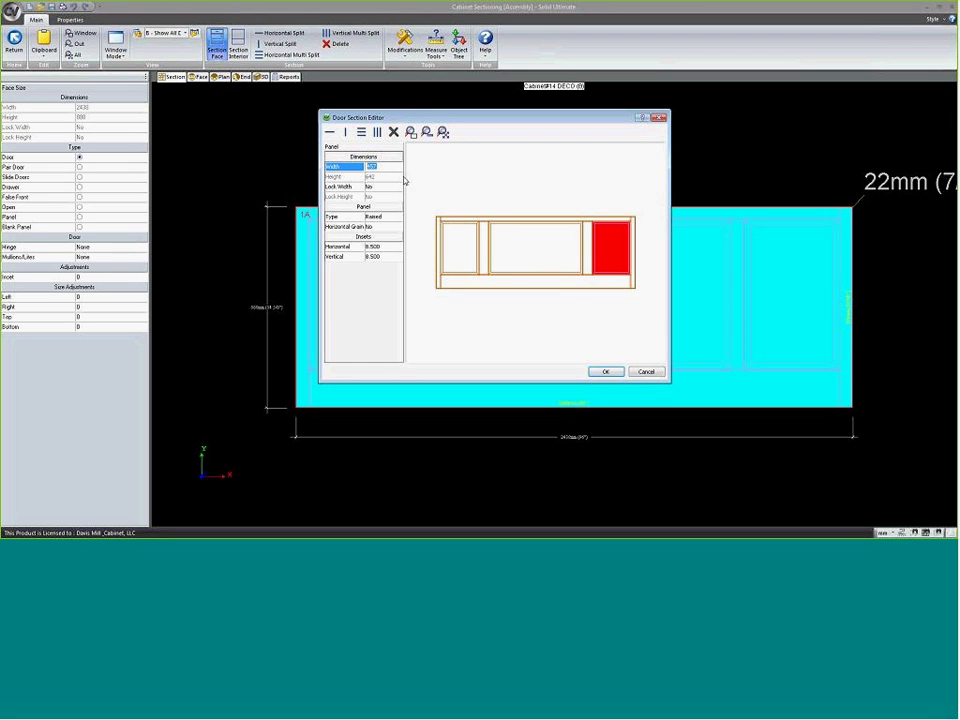
- Lock the side panel width and accept the three-panel door layout
click(385, 188)
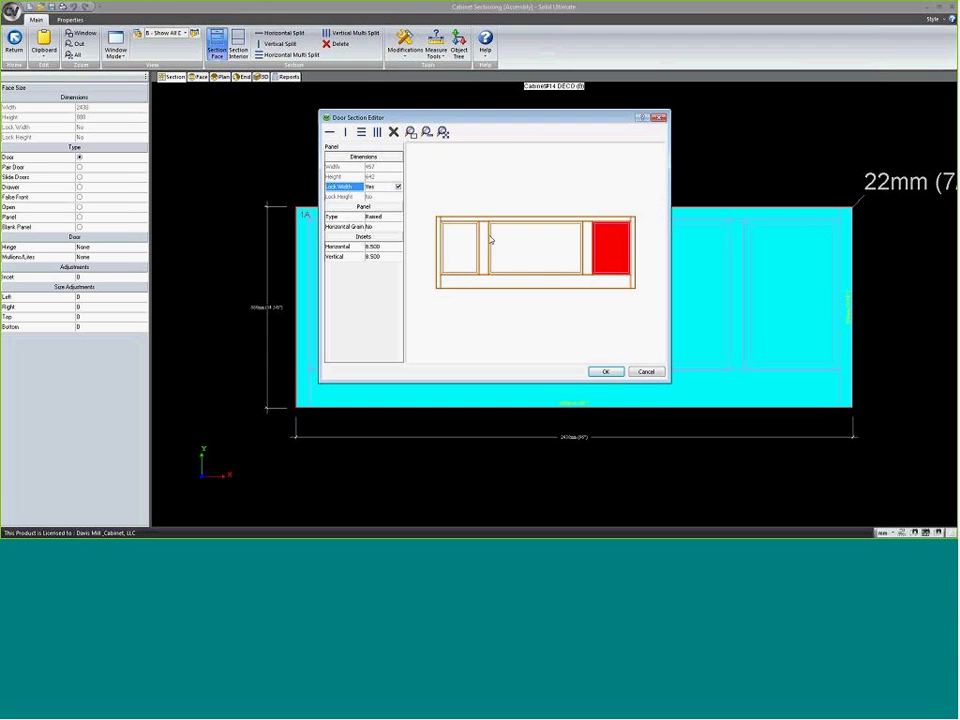
click(537, 246)
click(551, 321)
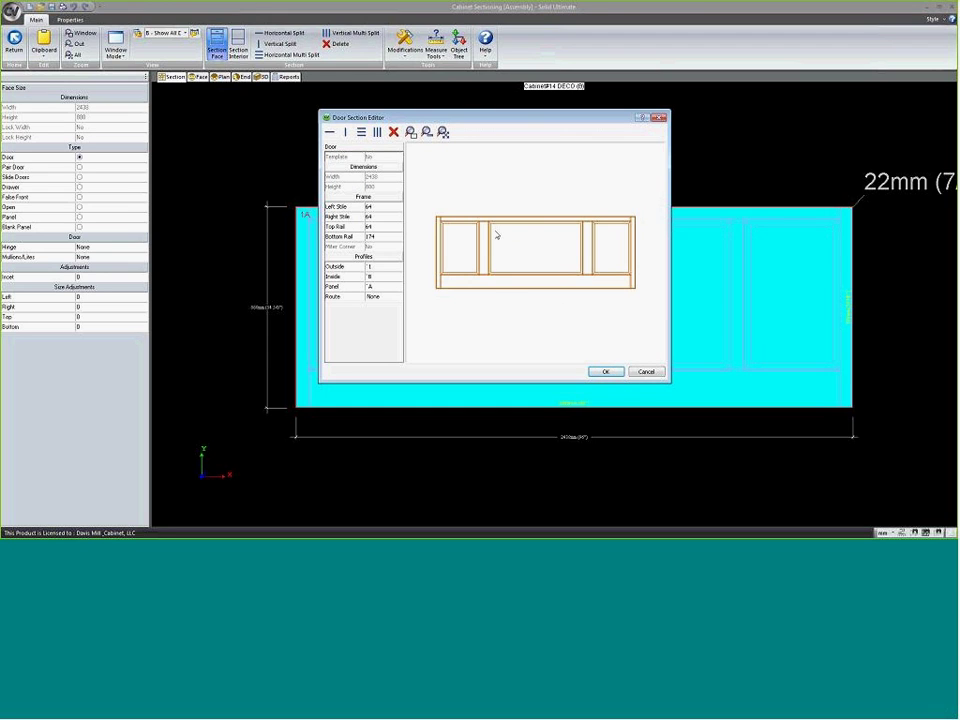
click(607, 372)
click(525, 347)
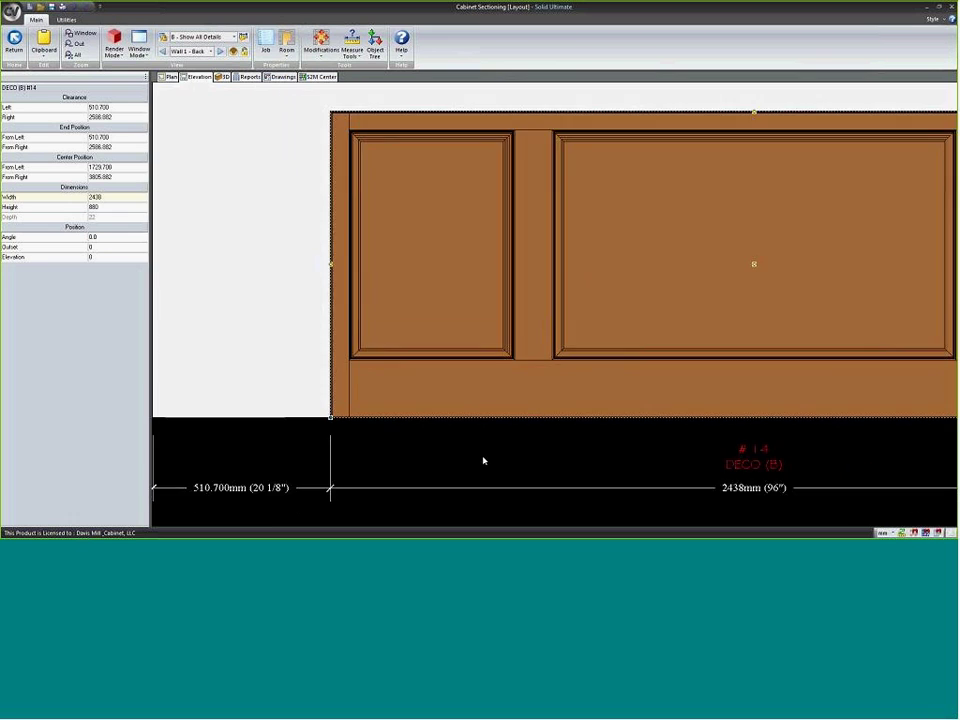
- Place a DECO (T) tall panel on Wall 1 - Back, widen it to 475, and open its door properties
scroll(505, 440, up, 1)
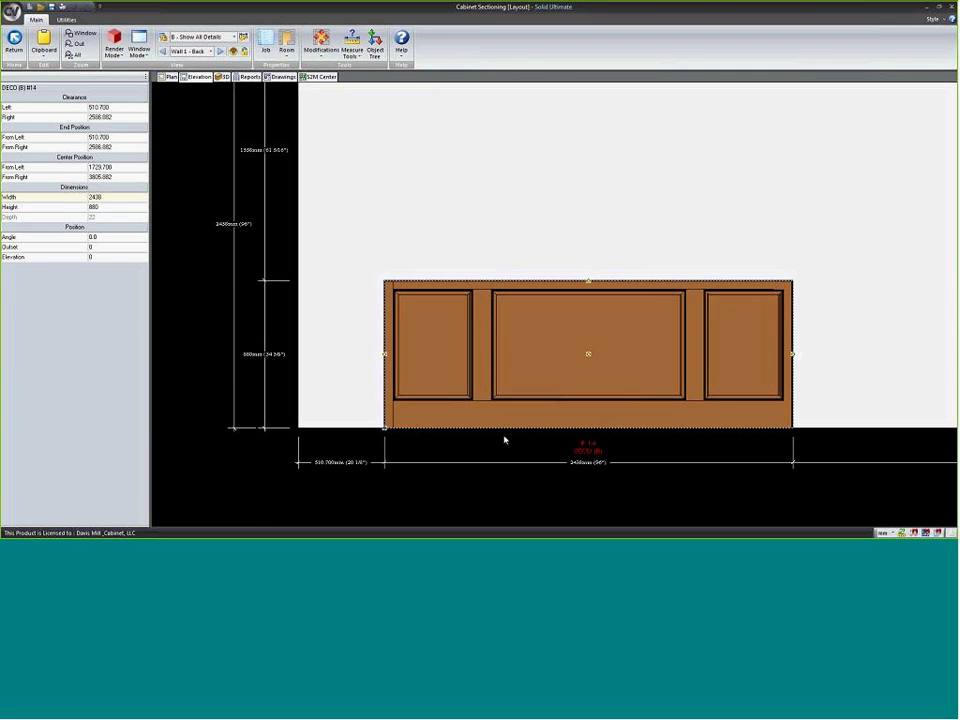
scroll(431, 365, down, 1)
scroll(431, 365, down, 1)
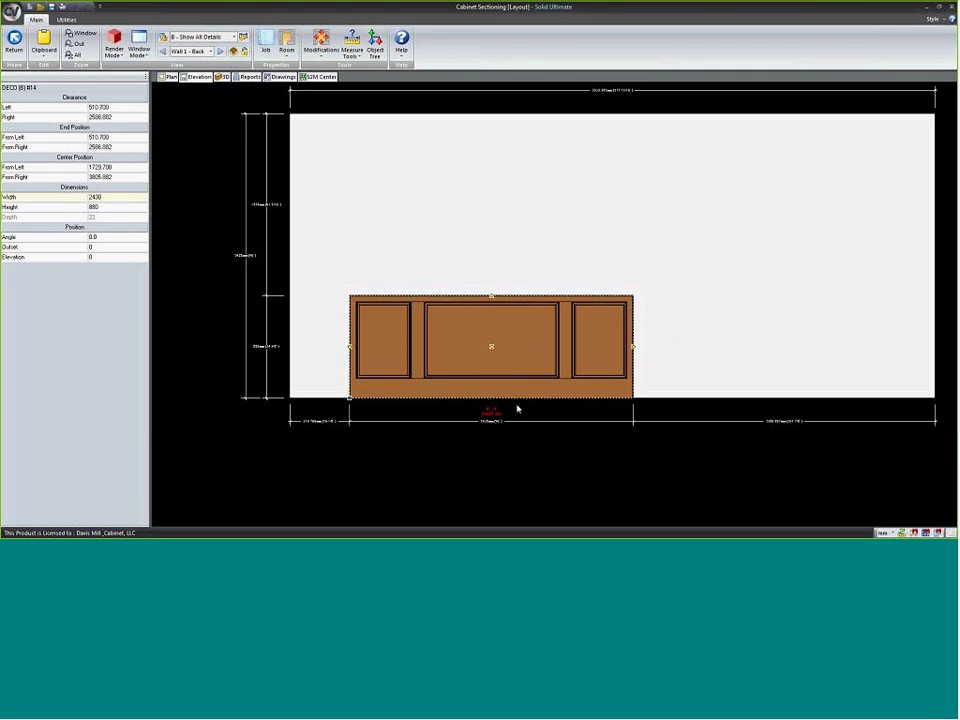
key(Escape)
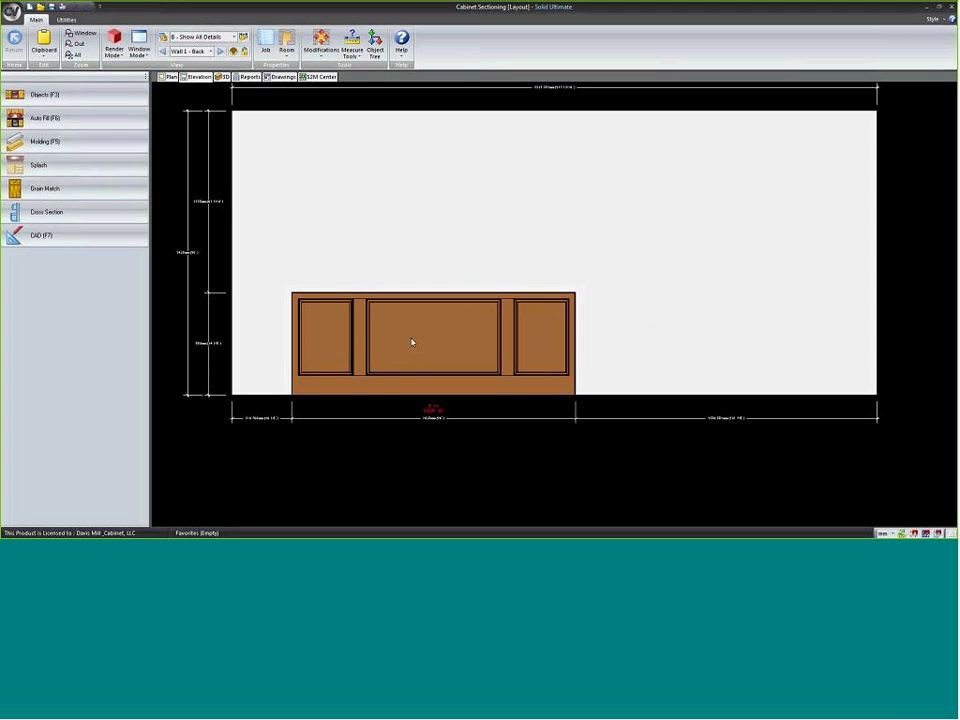
click(40, 94)
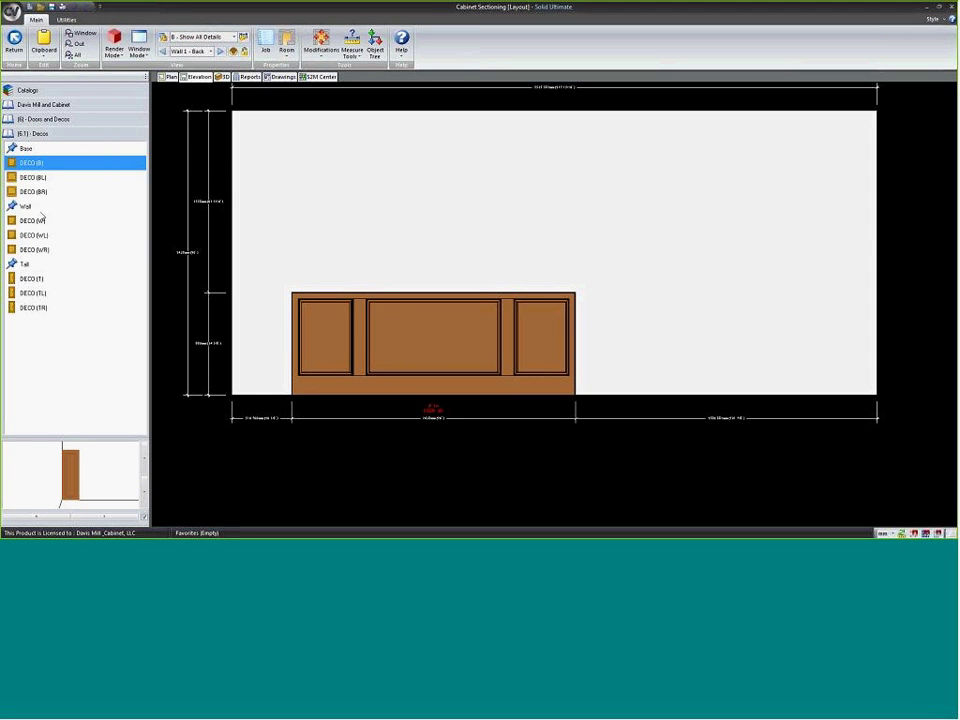
drag(32, 279, 645, 285)
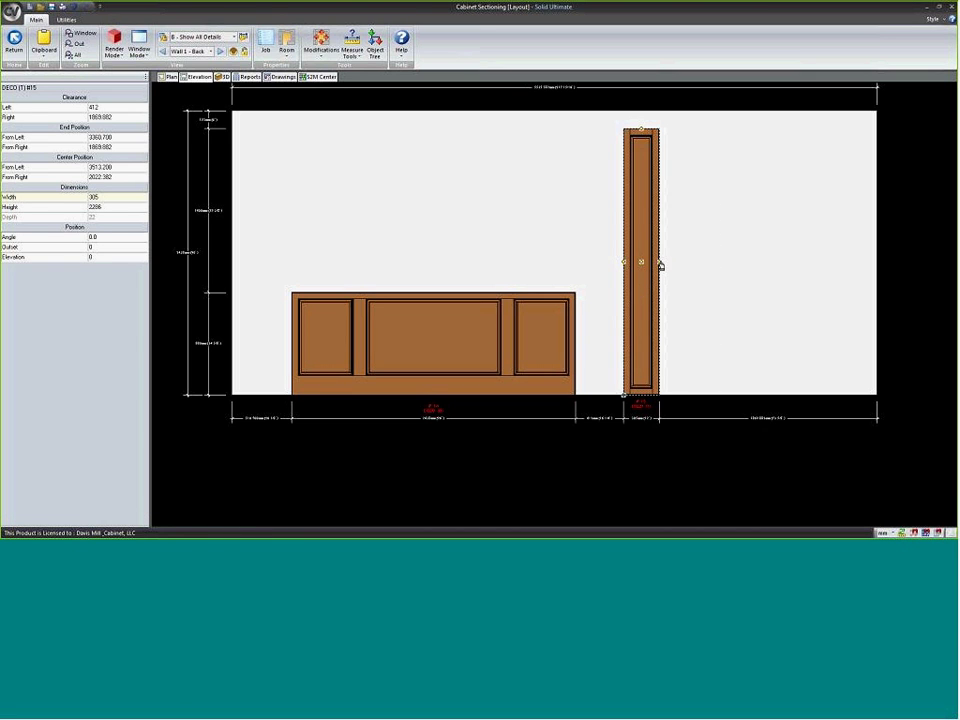
drag(660, 264, 703, 306)
double_click(640, 295)
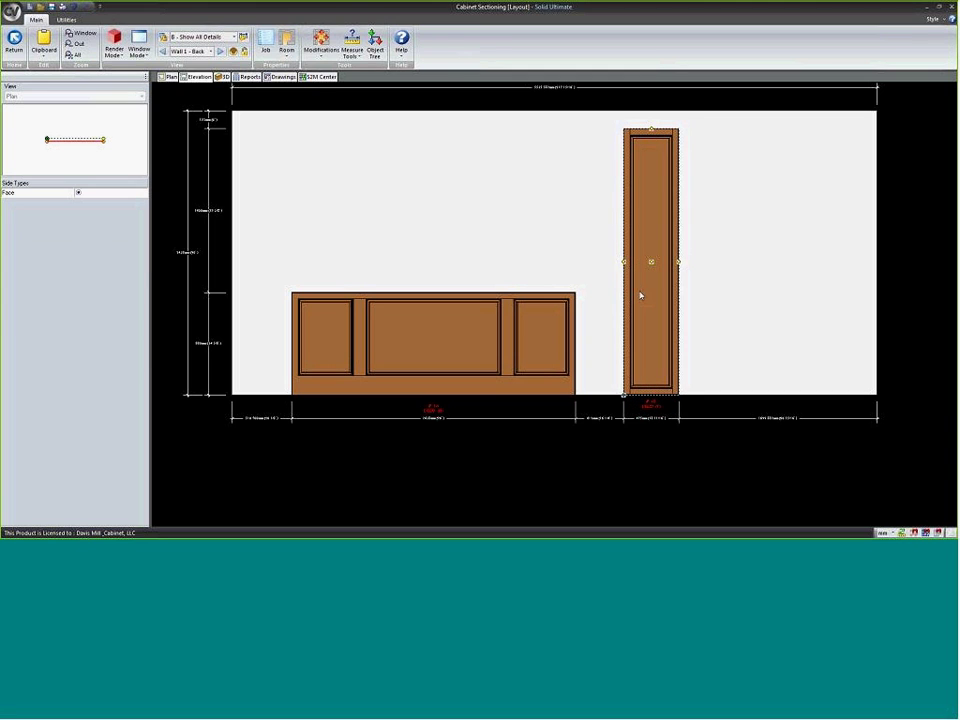
double_click(561, 259)
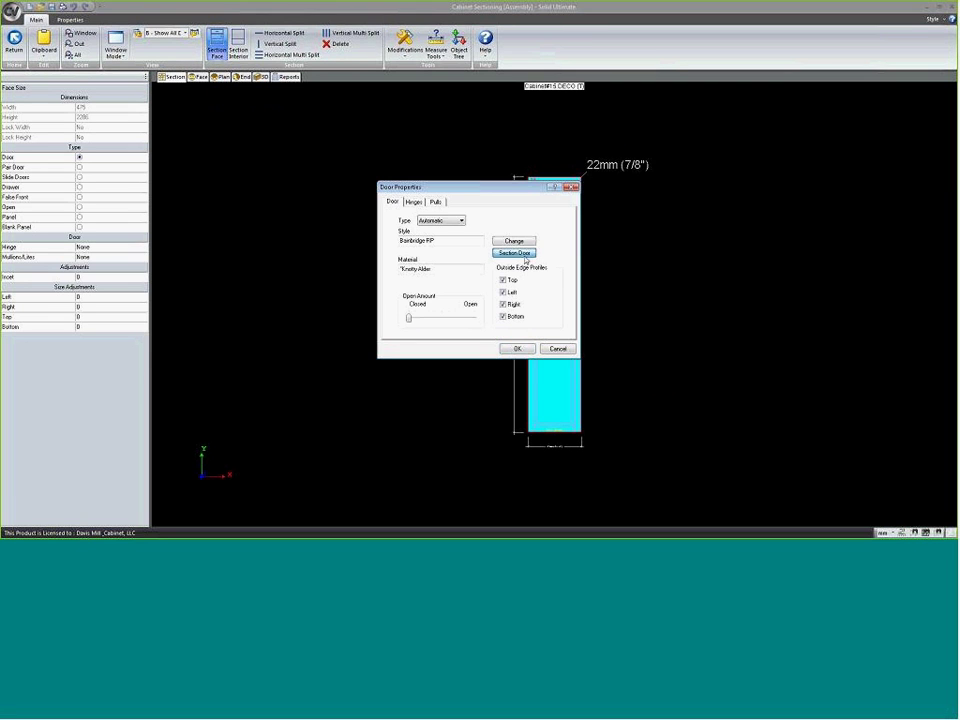
- Split the tall door into three equal horizontal sections and set the rail width to 74
click(525, 256)
click(531, 255)
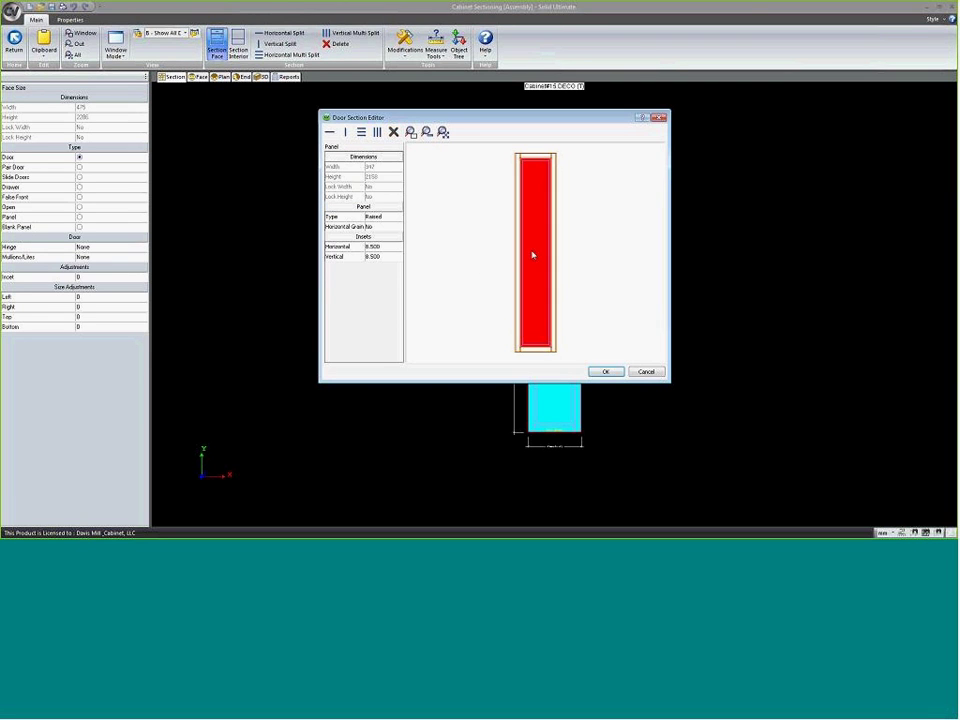
click(361, 132)
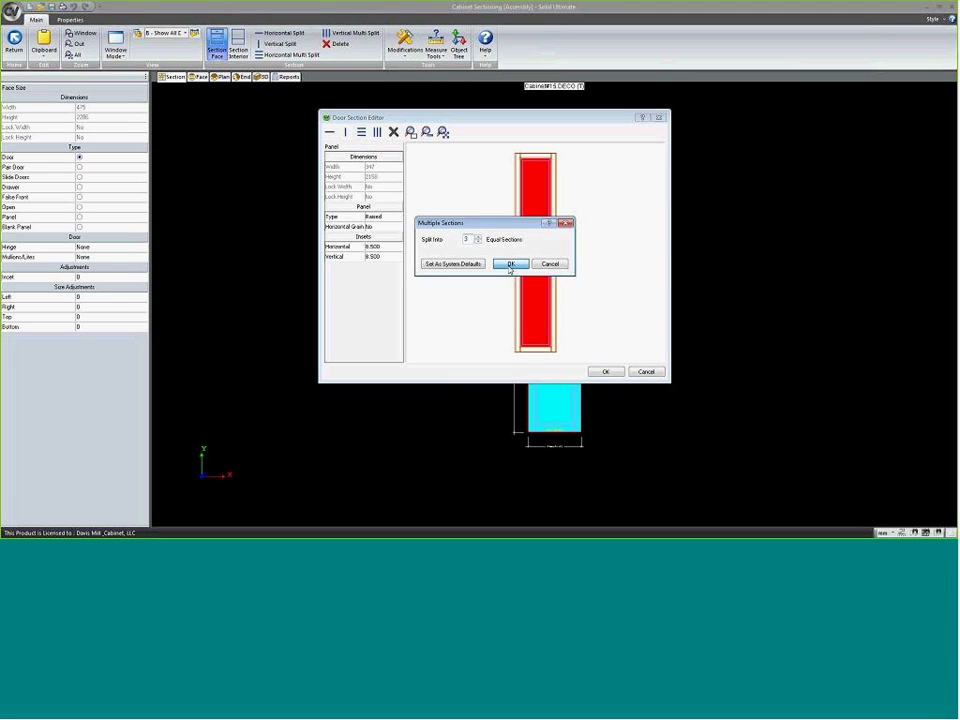
click(508, 264)
click(376, 168)
text(70)
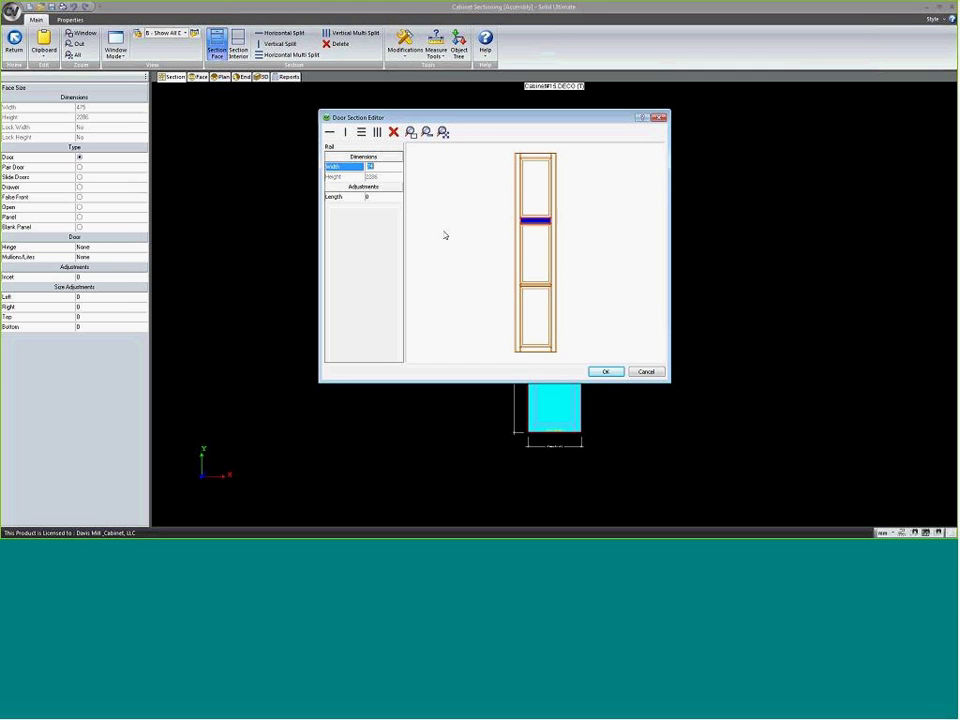
- Raise the lower rail so the bottom panel is tallest, and accept the door changes
click(530, 286)
click(540, 302)
drag(536, 286, 536, 210)
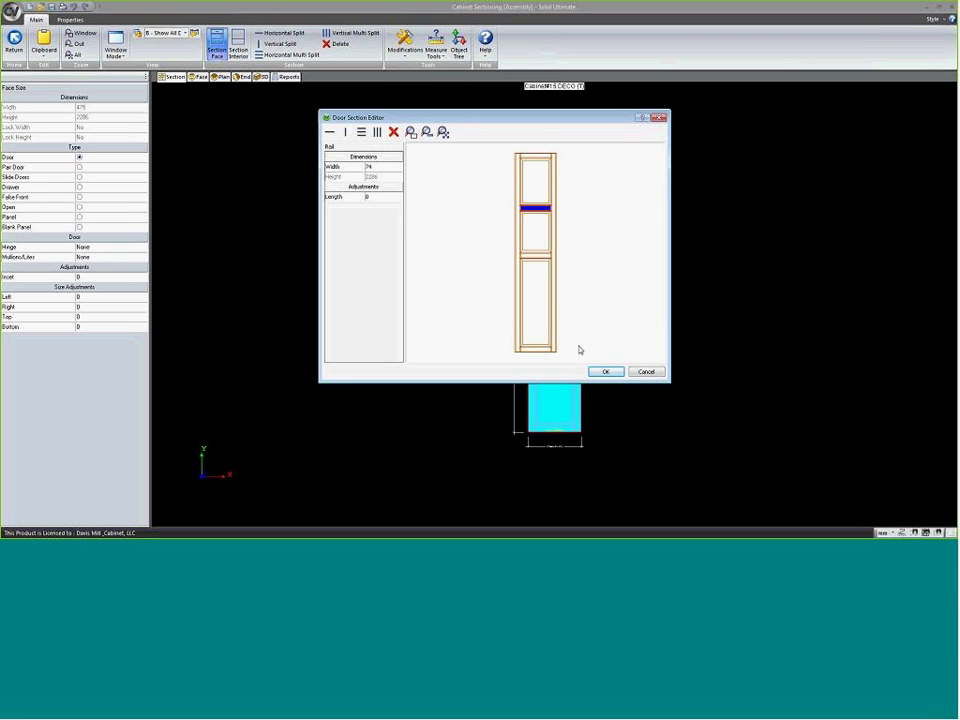
click(606, 372)
click(517, 349)
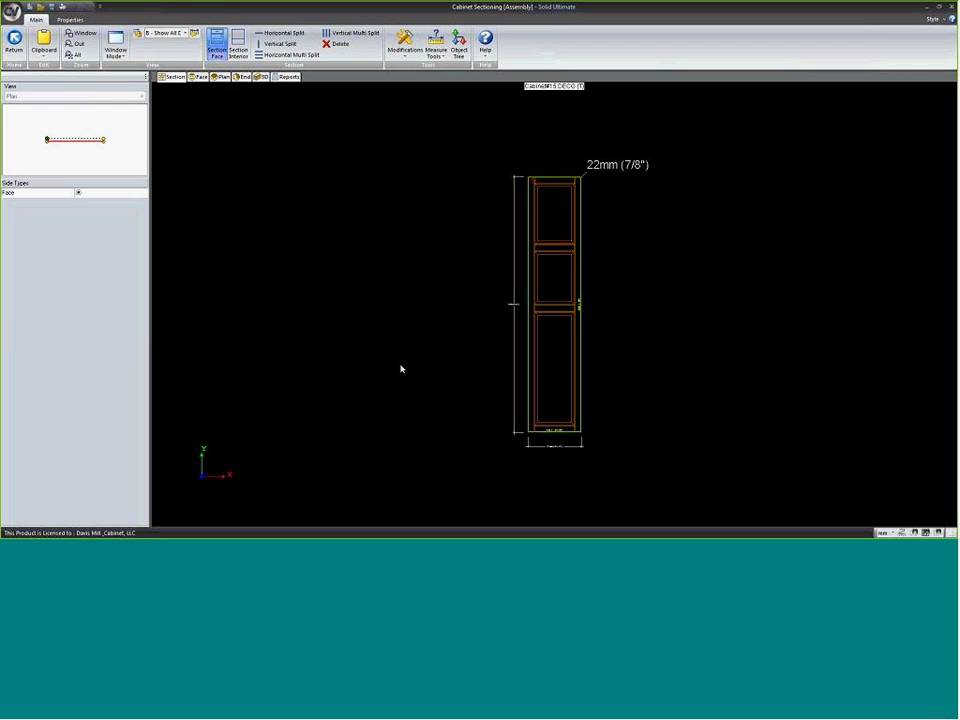
- Return to the layout and switch the elevation from Wall 1 - Back to Wall 1 - Front
scroll(401, 369, down, 4)
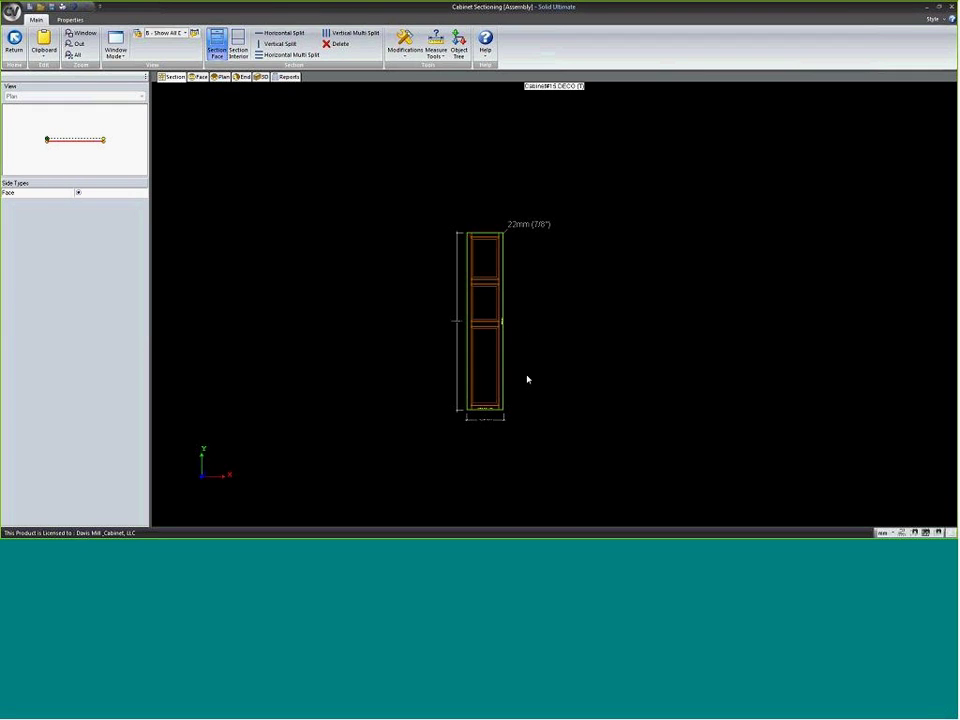
click(361, 331)
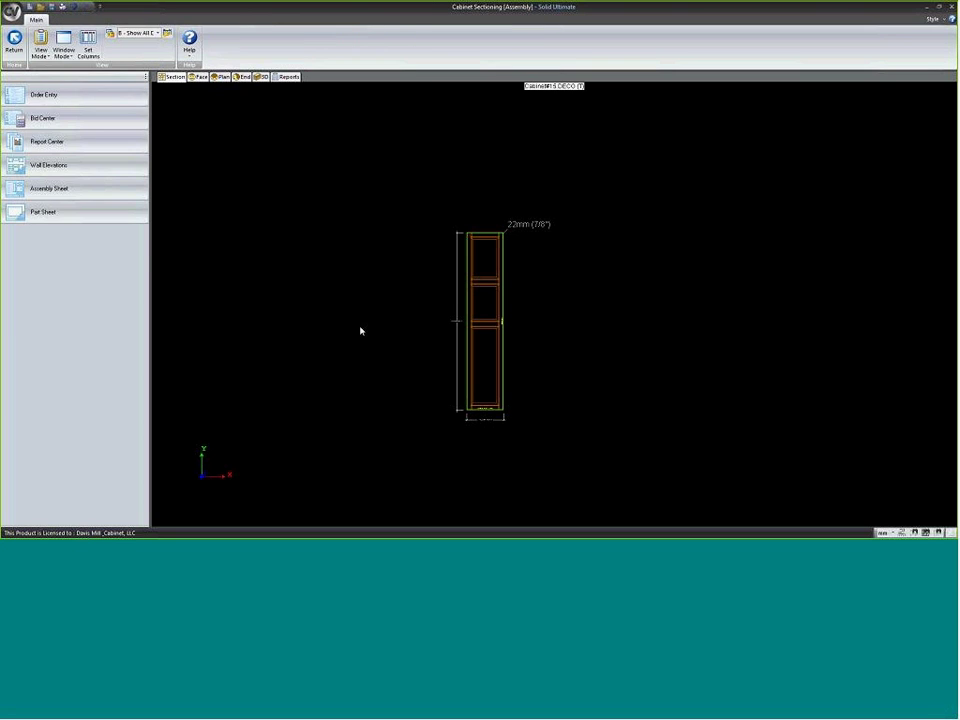
scroll(618, 376, up, 1)
scroll(611, 373, down, 1)
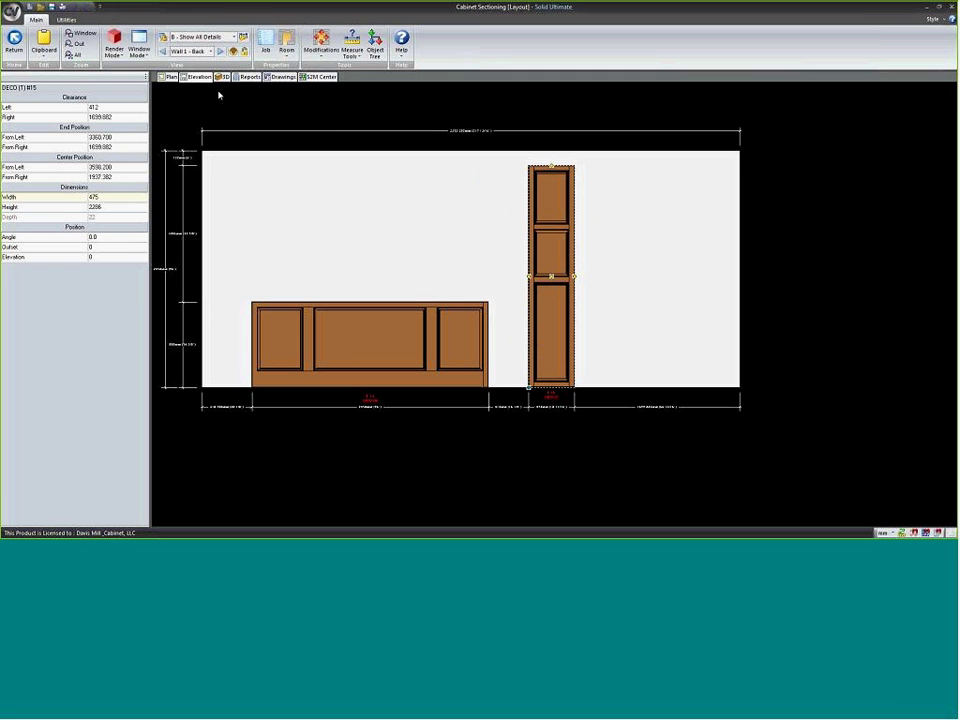
click(234, 51)
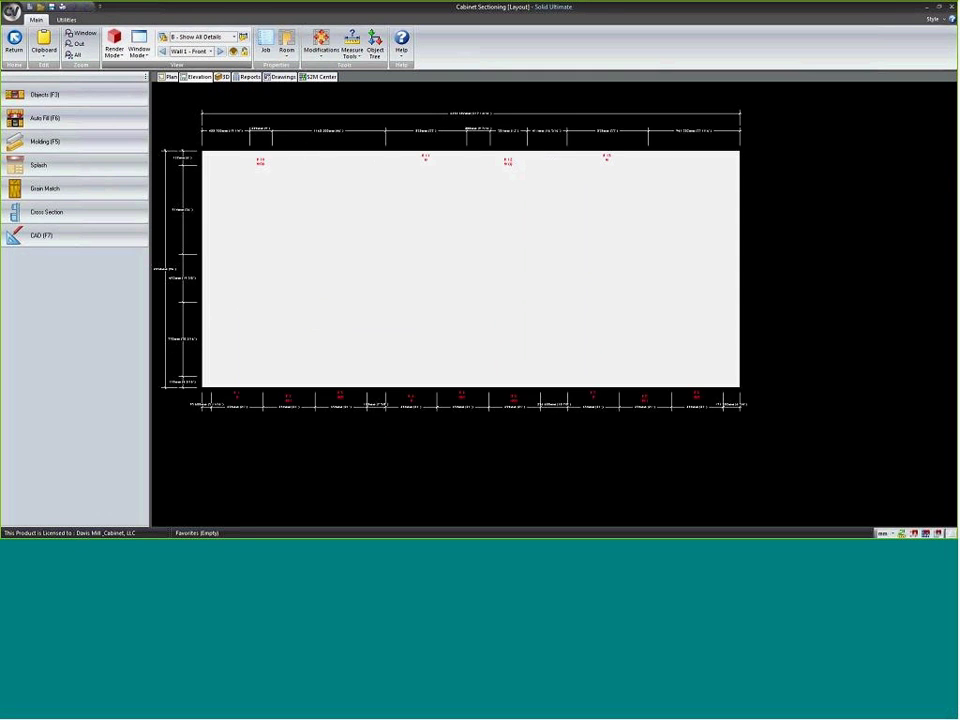
scroll(700, 368, up, 1)
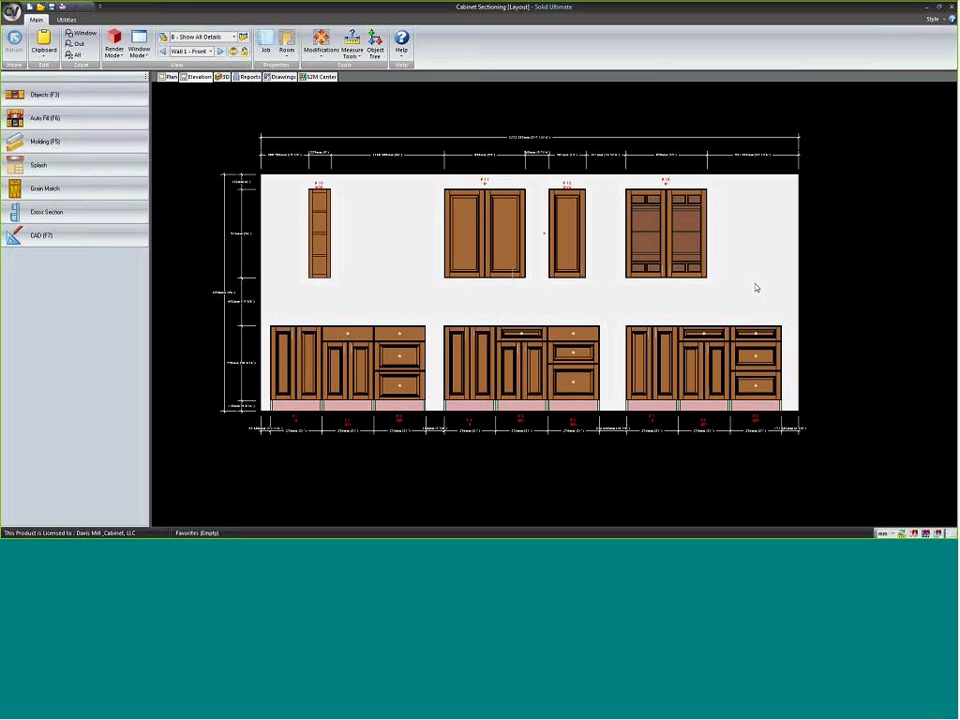
- Widen upper cabinet #10 WOS from 229 to 599 and open it in Cabinet Sectioning
click(321, 235)
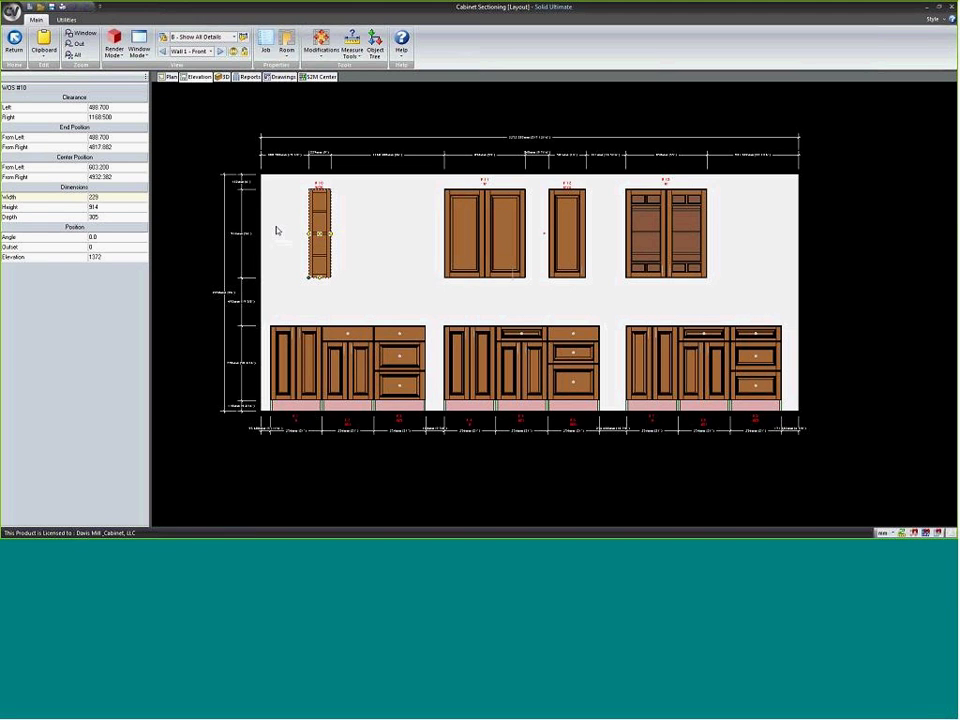
scroll(275, 229, up, 1)
scroll(275, 229, up, 1)
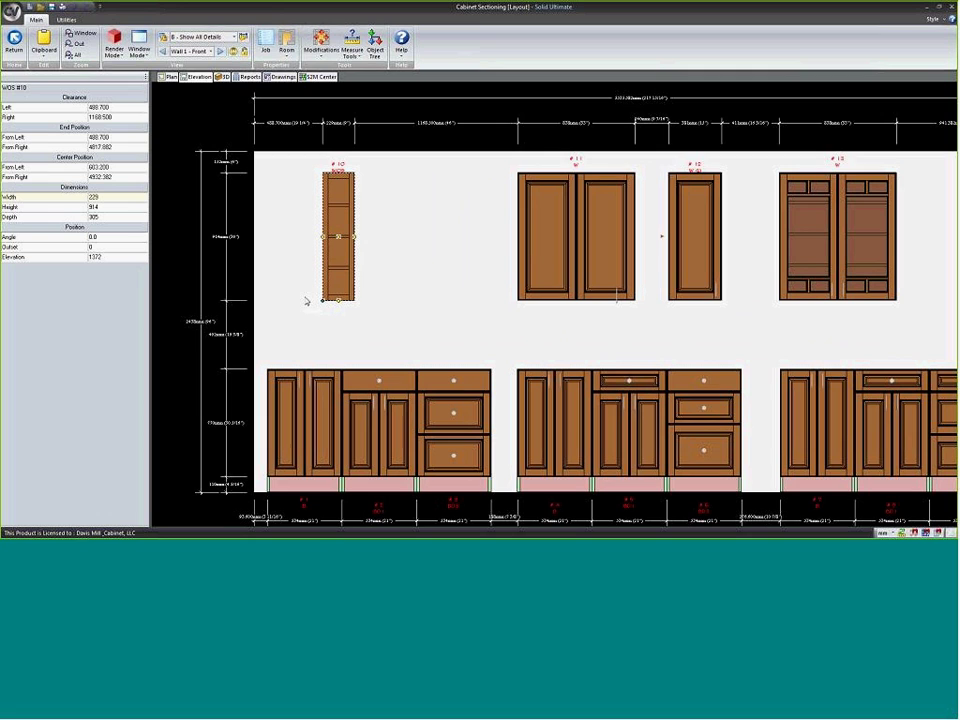
scroll(340, 271, up, 1)
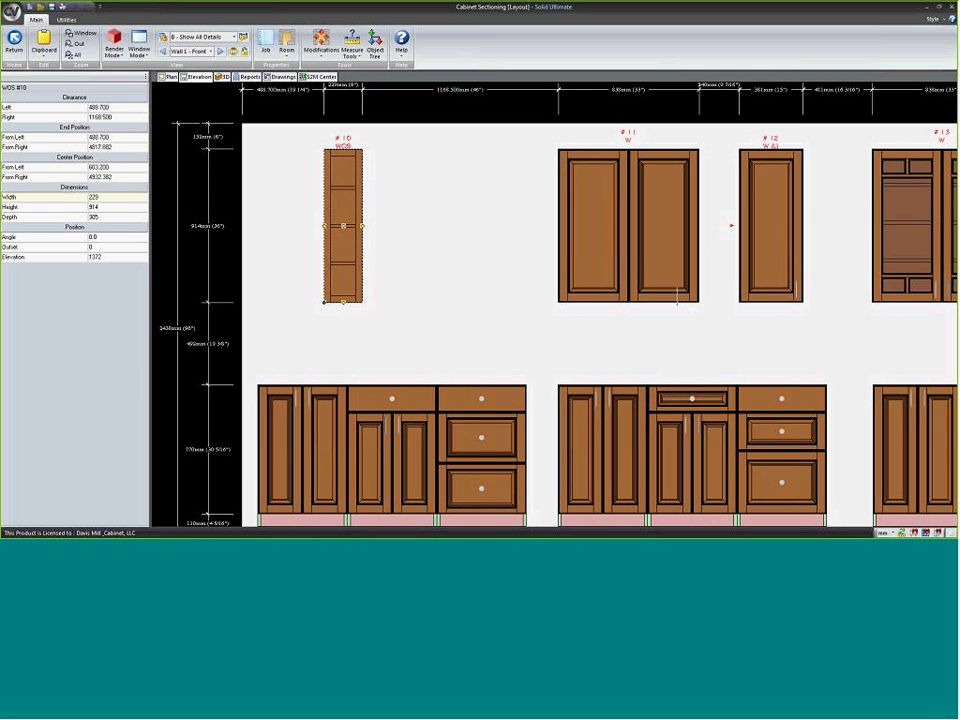
drag(362, 228, 426, 229)
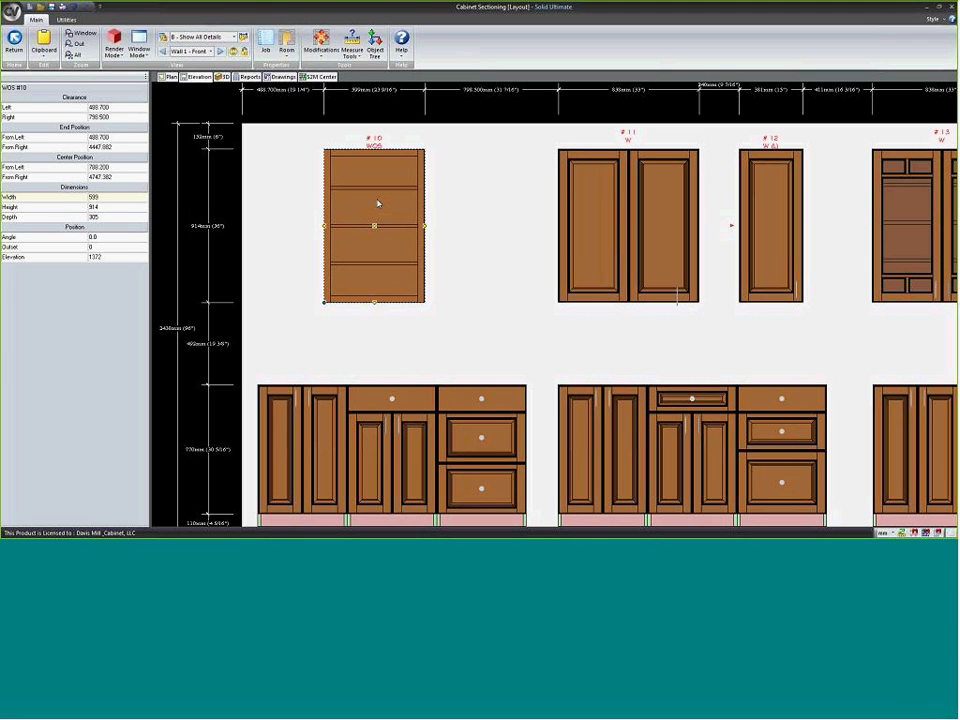
double_click(378, 203)
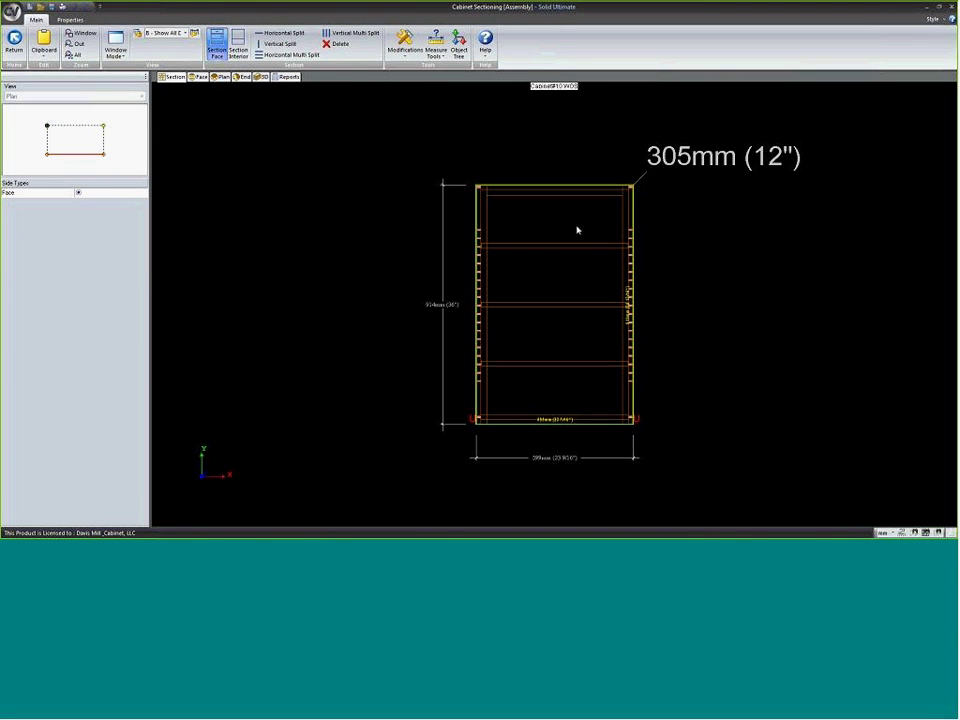
- Change cabinet #10's false front to the FaceFrame style from the FACE FRAMES door styles
click(563, 306)
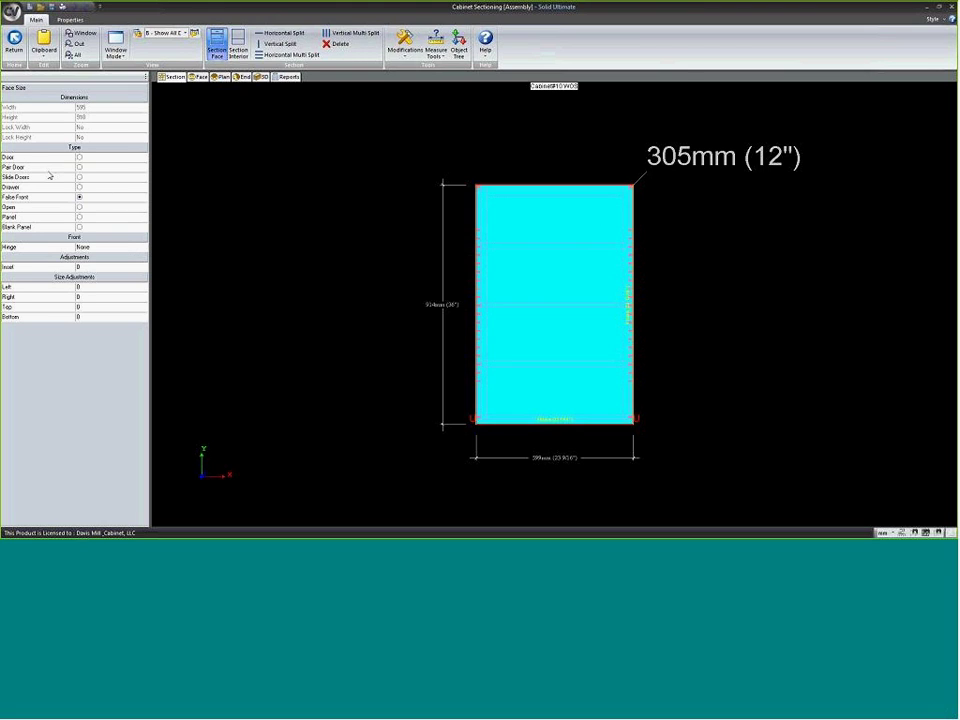
double_click(570, 248)
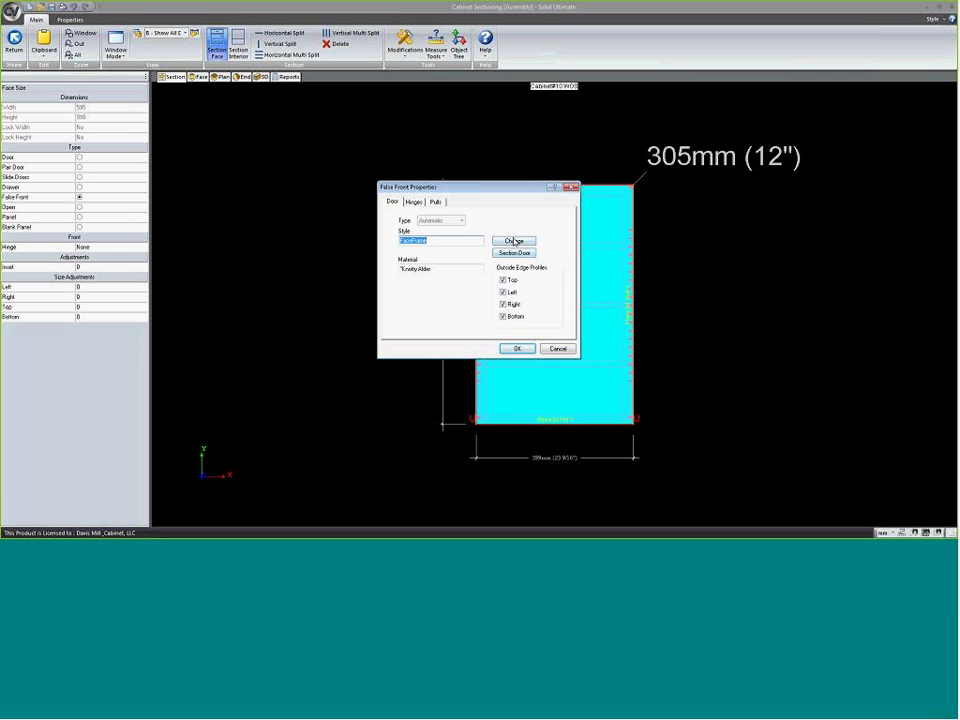
click(515, 242)
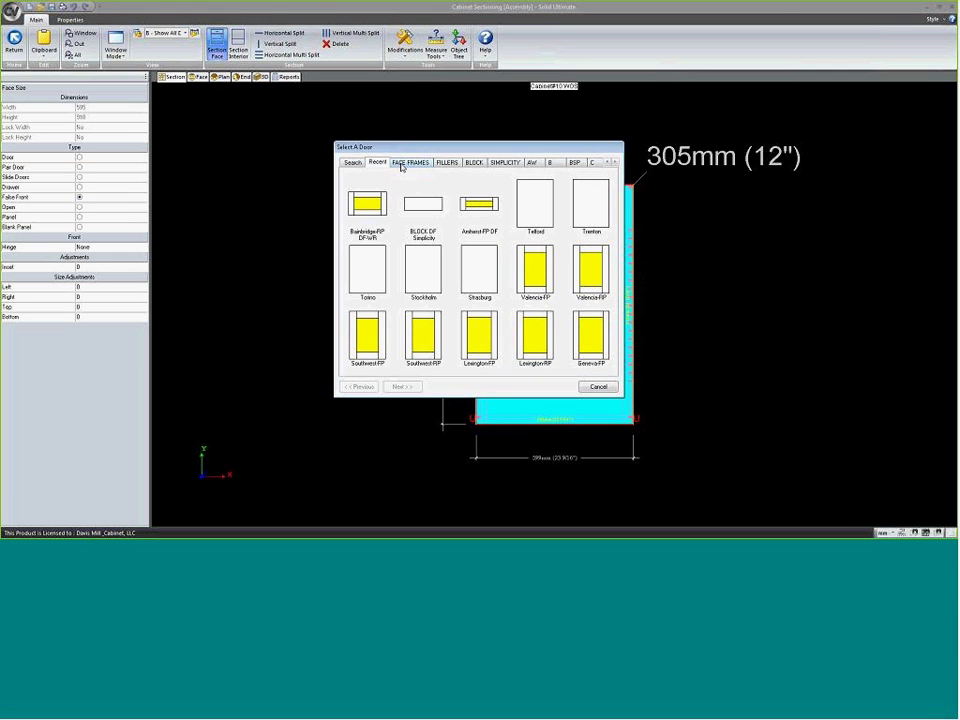
click(409, 162)
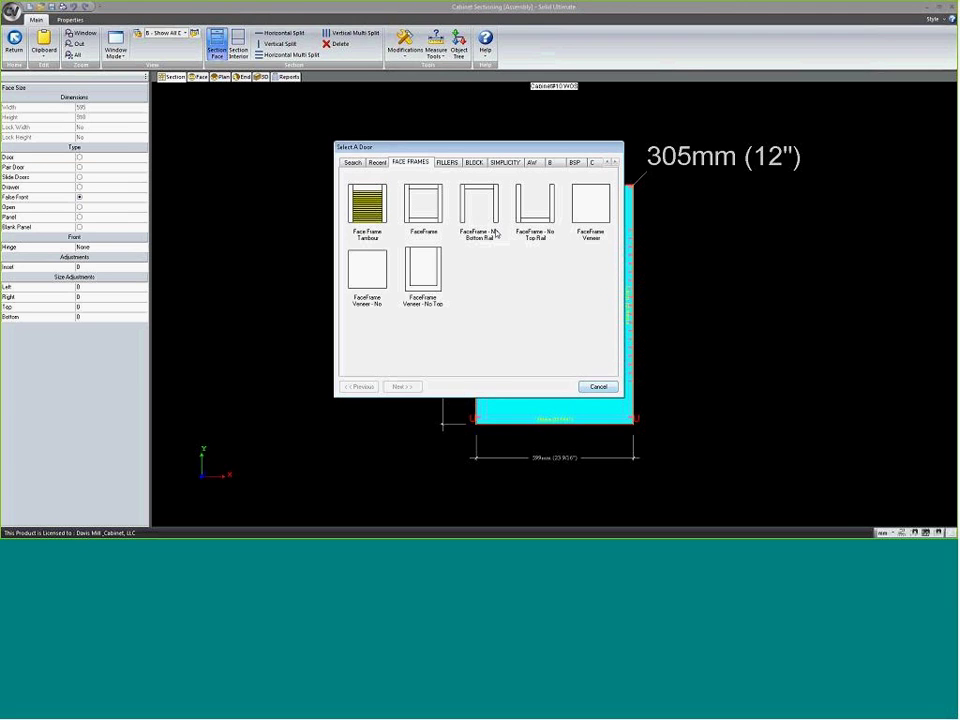
click(597, 386)
drag(401, 191, 325, 170)
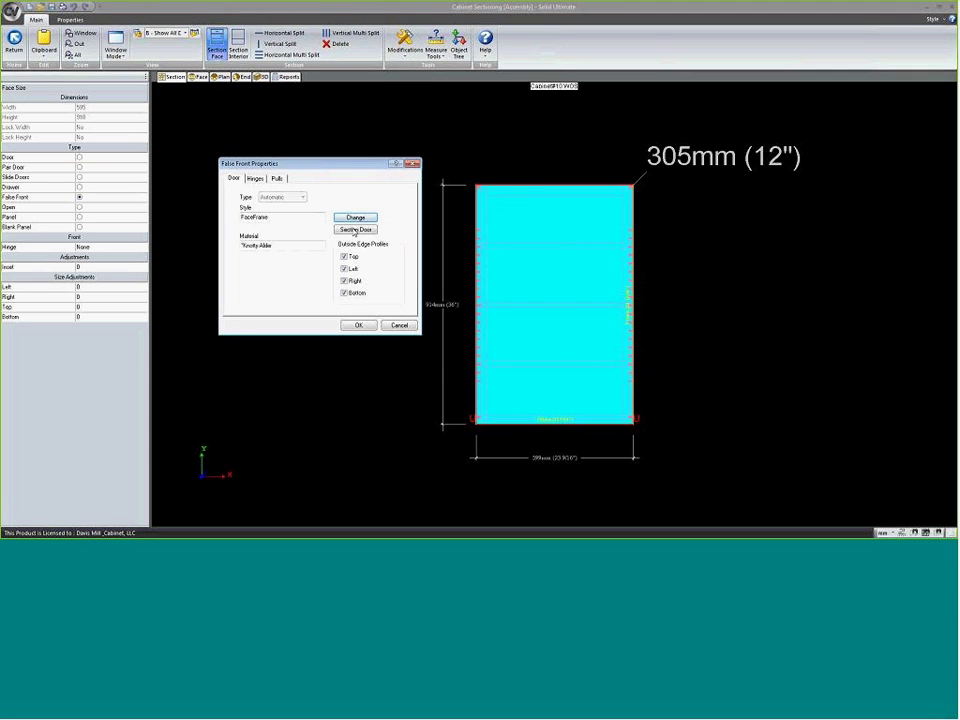
click(354, 230)
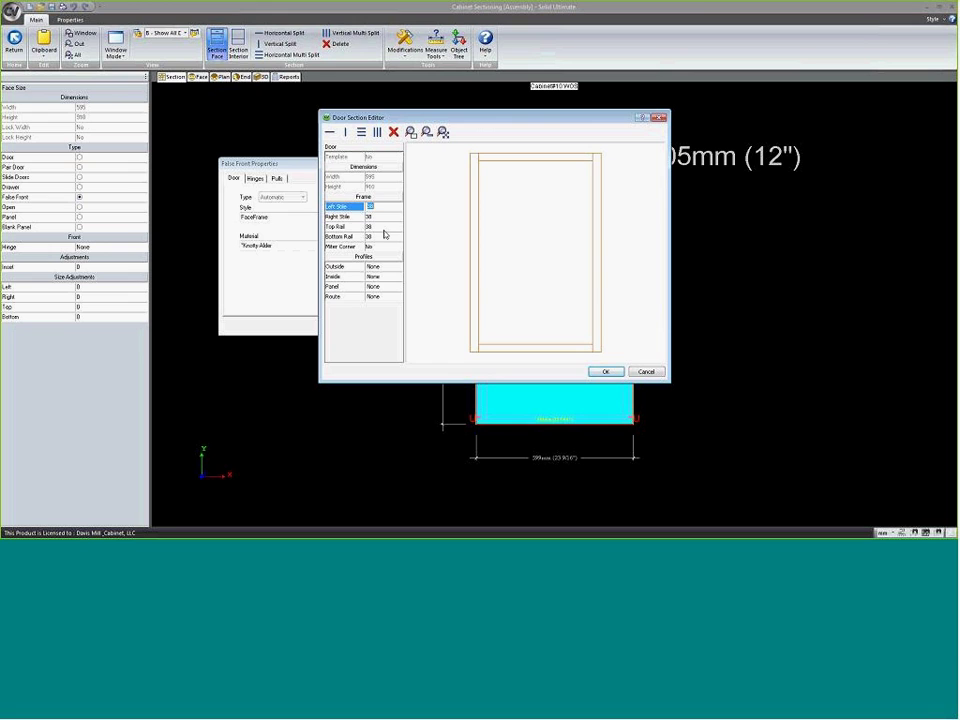
- Add a 38 mm horizontal rail across the false front's centre panel and accept both dialogs
click(558, 251)
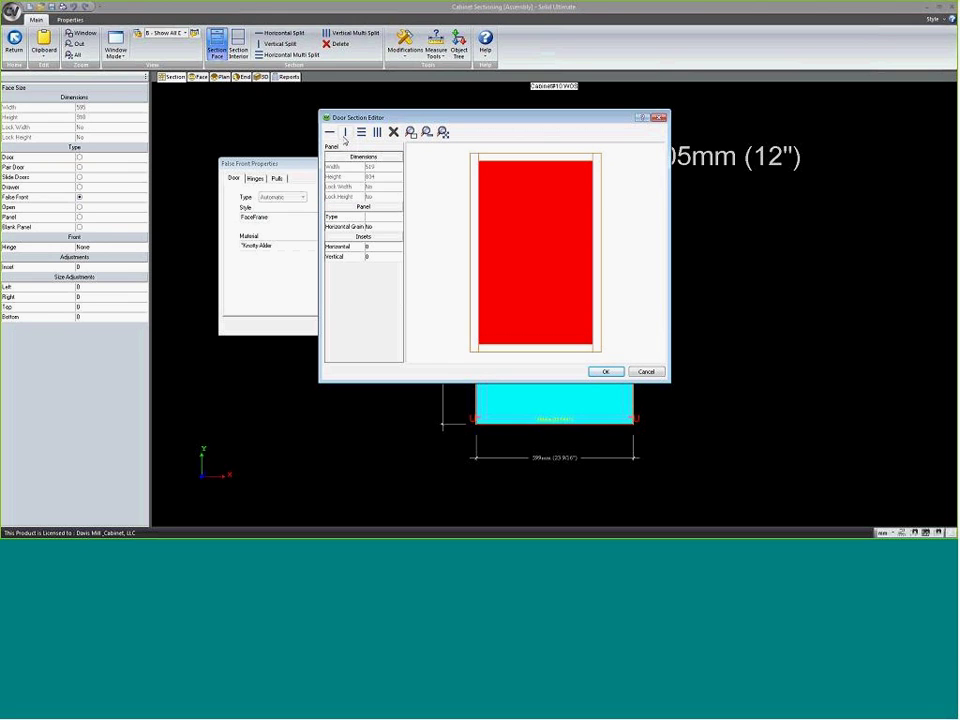
click(329, 132)
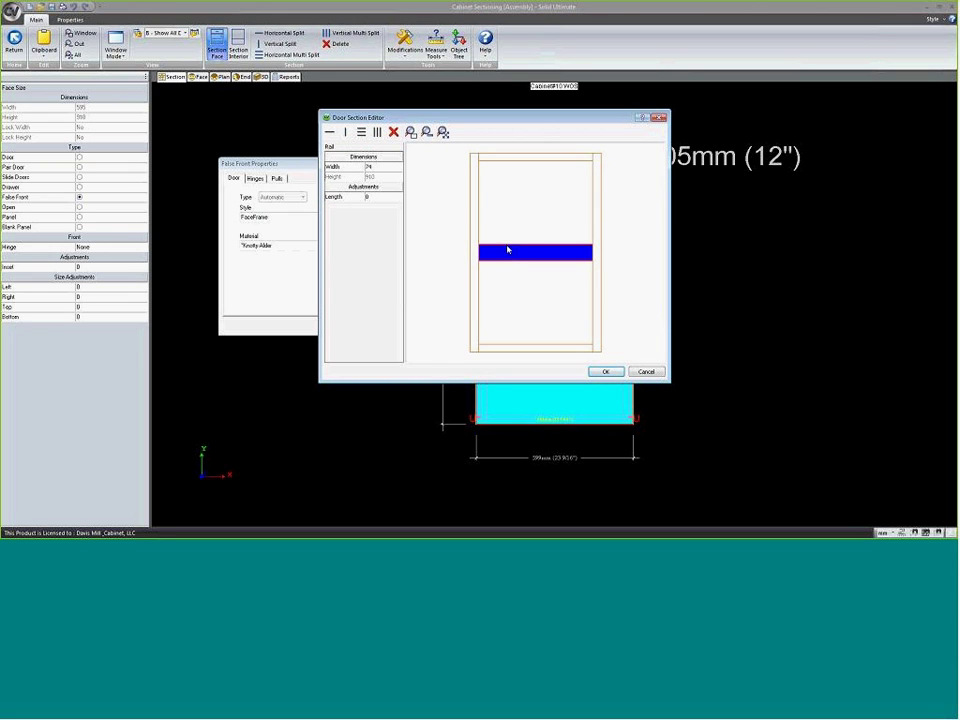
double_click(372, 166)
text(38)
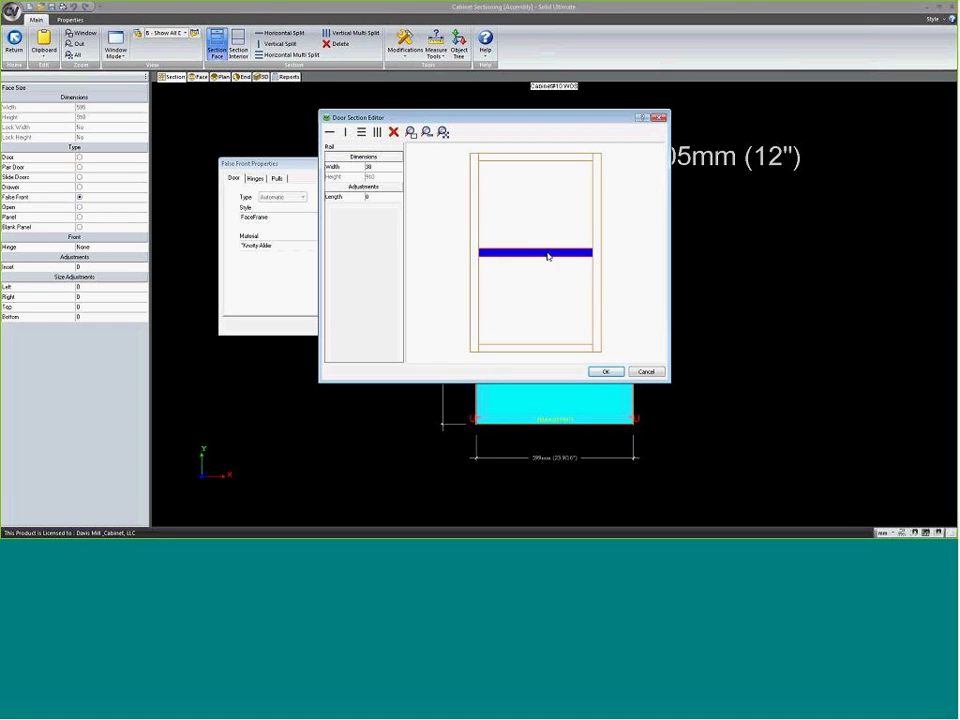
click(550, 253)
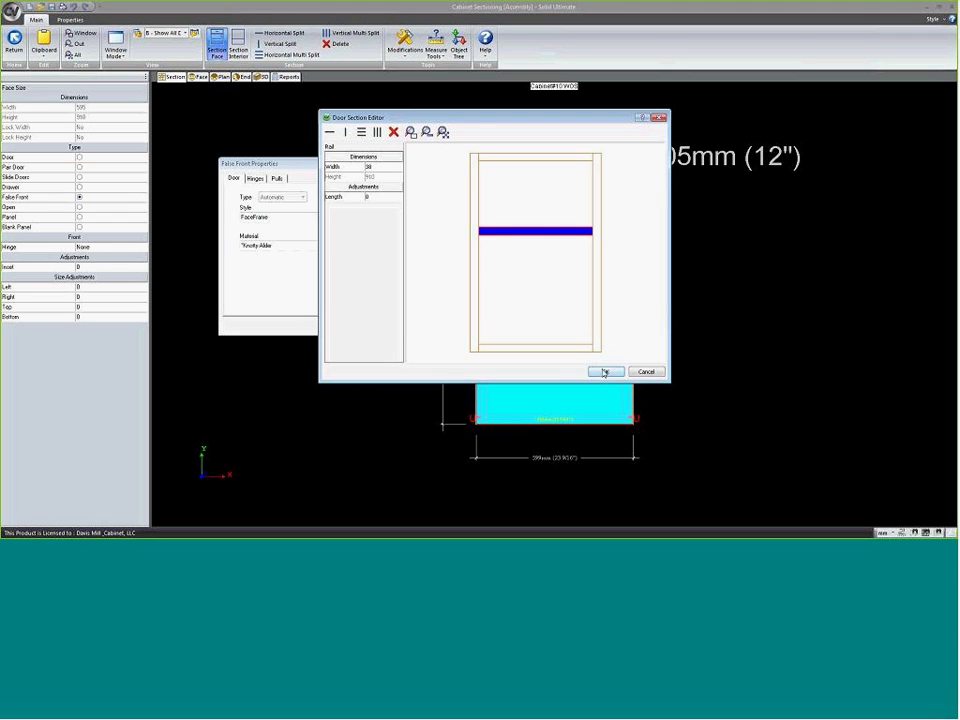
click(605, 371)
click(358, 325)
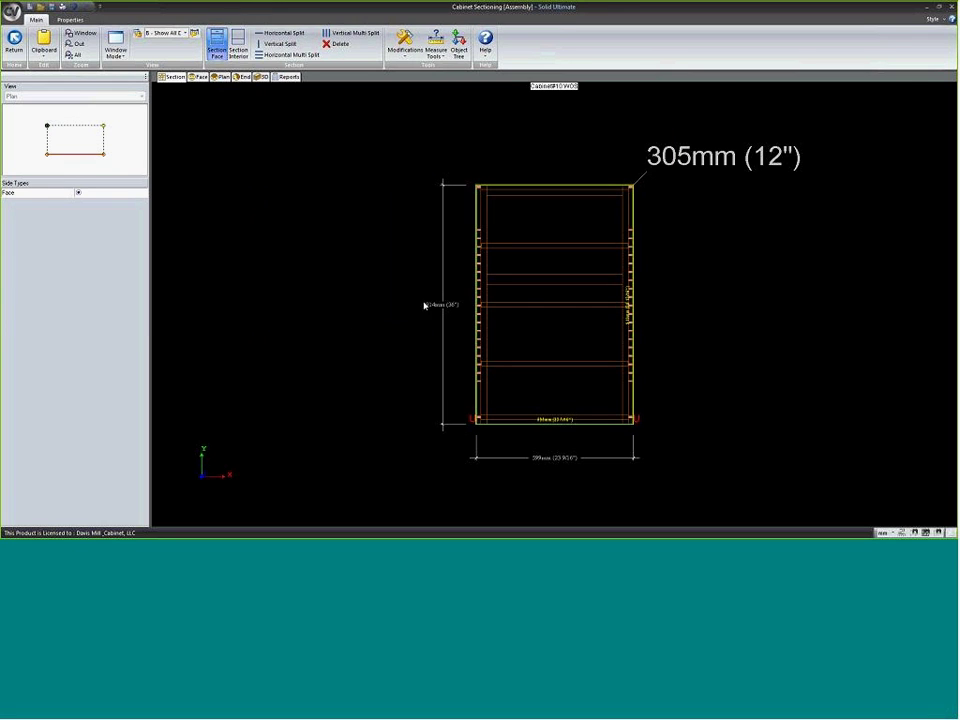
- Leave sectioning and go back to the Wall 1 elevation layout
scroll(524, 288, up, 2)
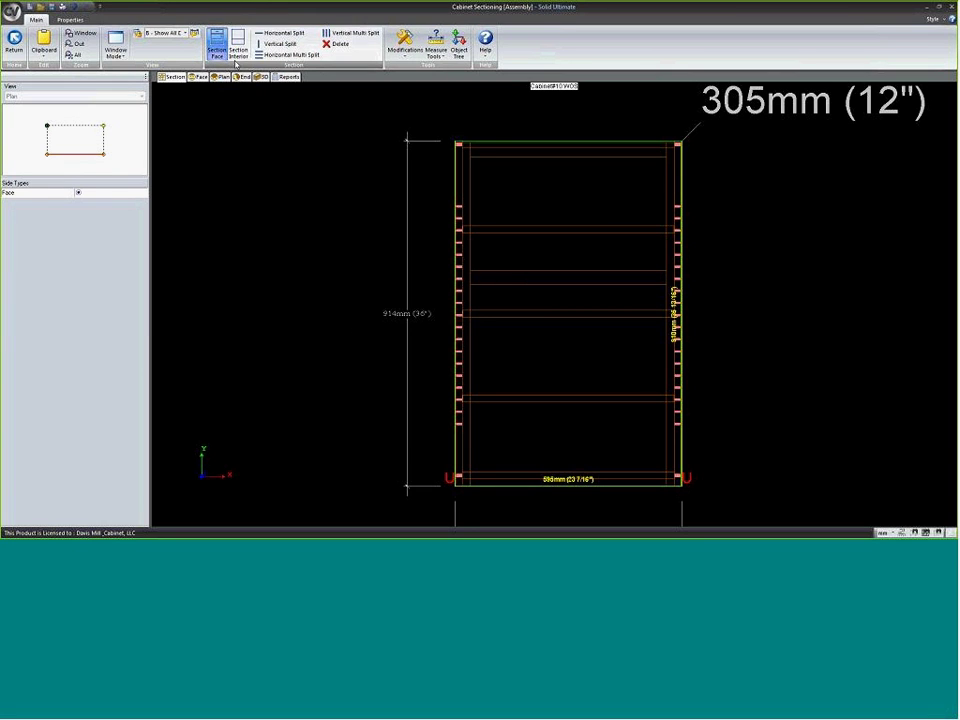
scroll(328, 279, down, 1)
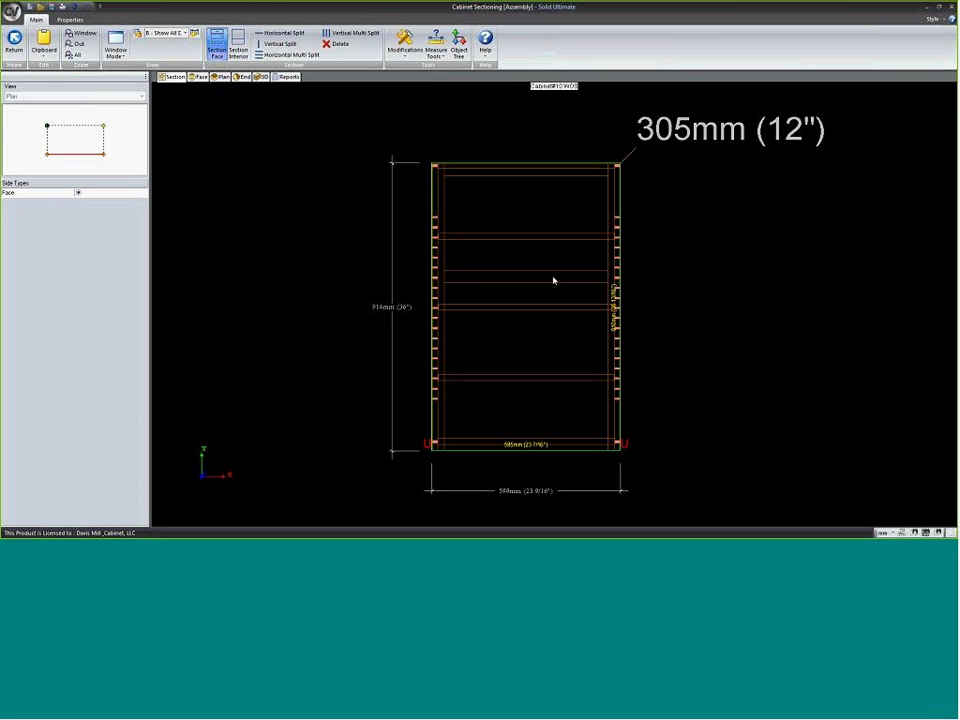
key(Escape)
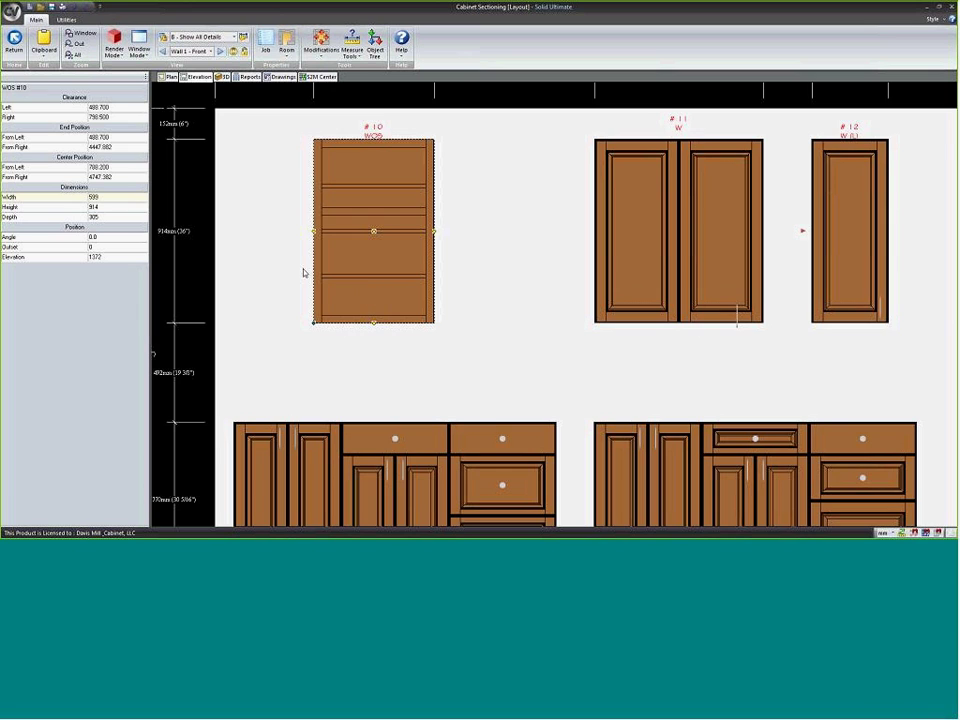
scroll(333, 214, up, 1)
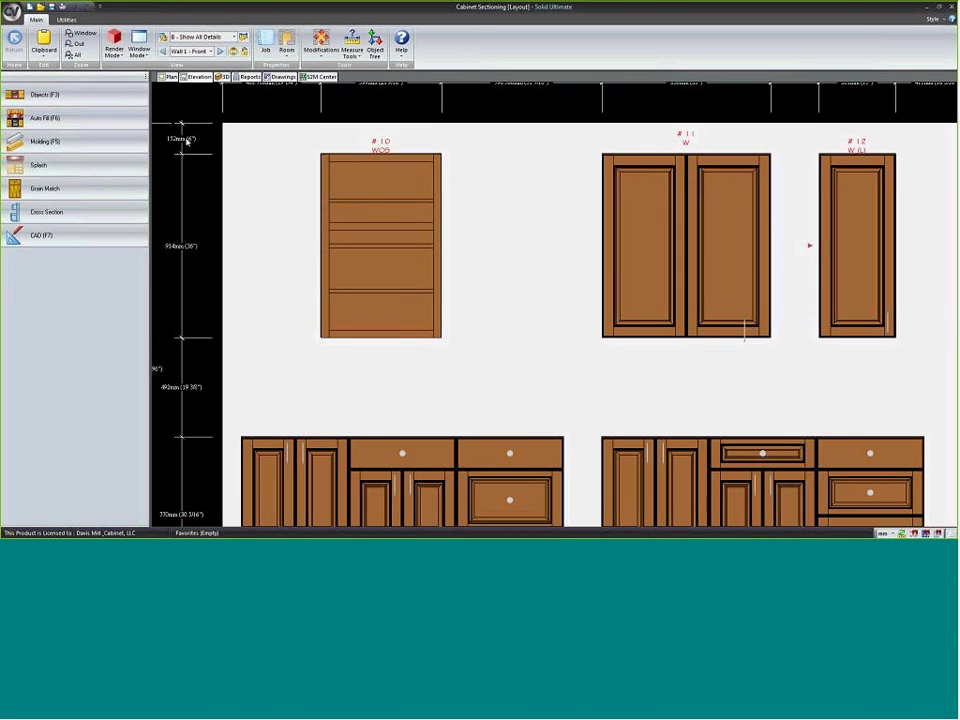
- Drag FaceFrameValance from Wild Cards and Modifications > Face Frames onto cabinet #10
click(87, 99)
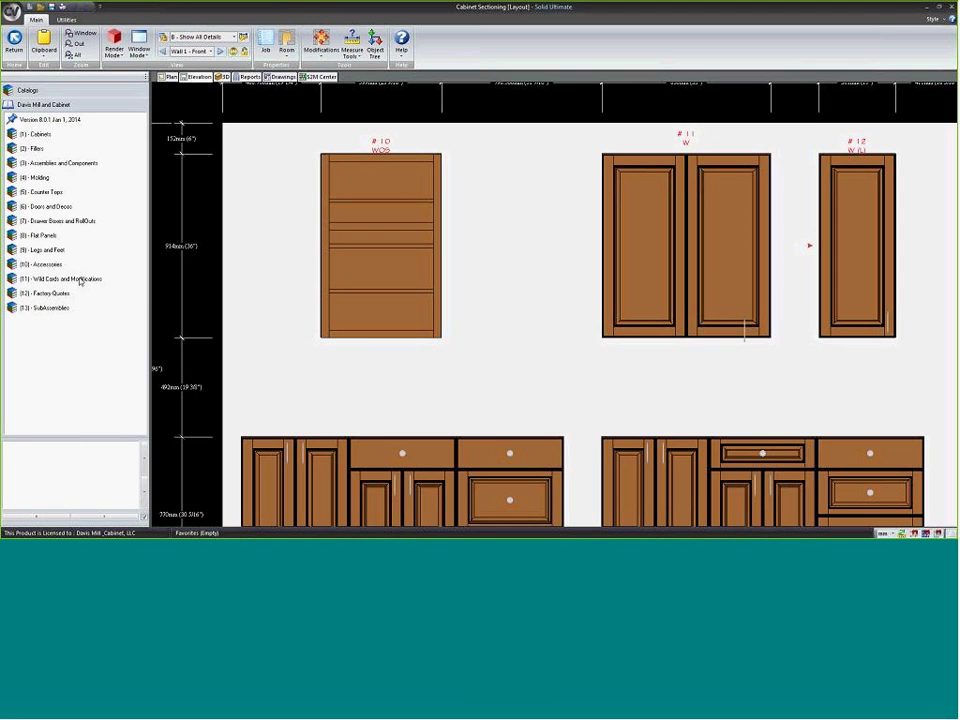
click(80, 284)
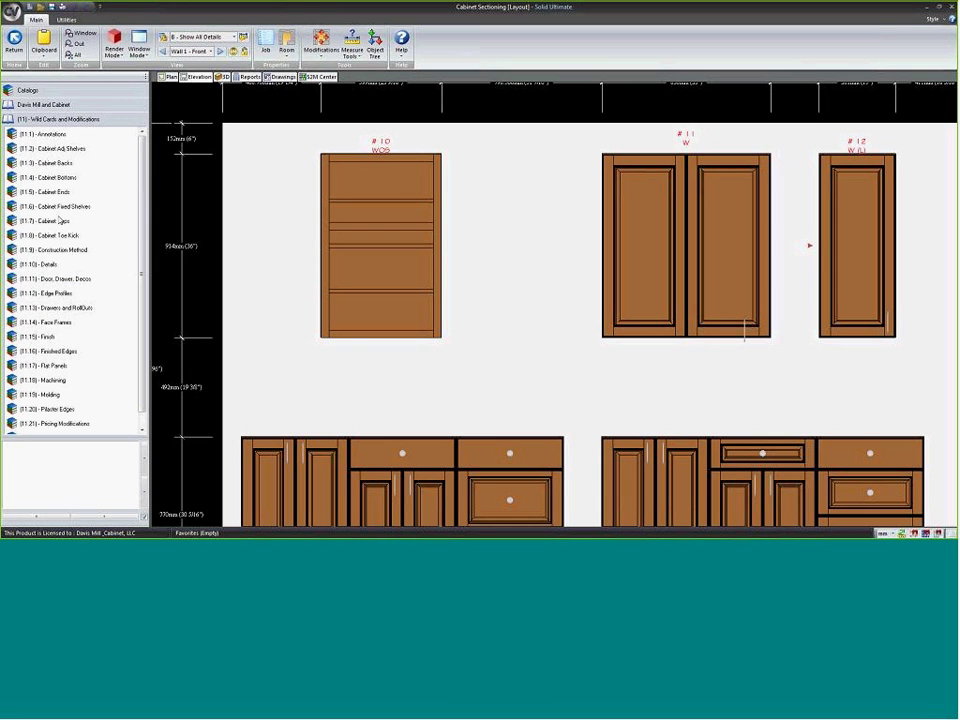
click(45, 322)
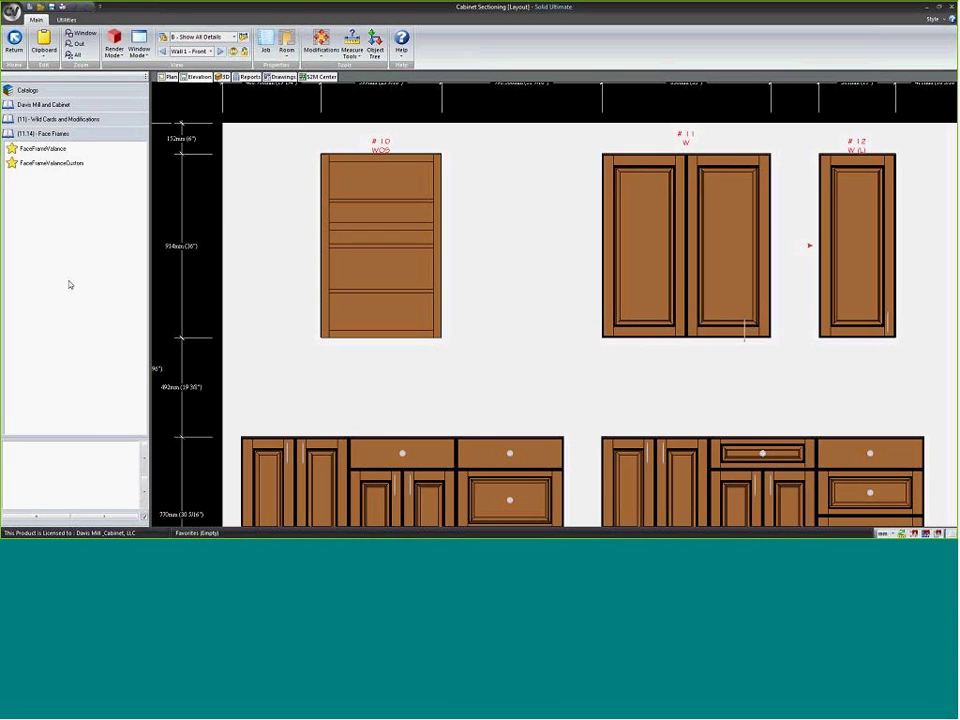
drag(44, 149, 377, 205)
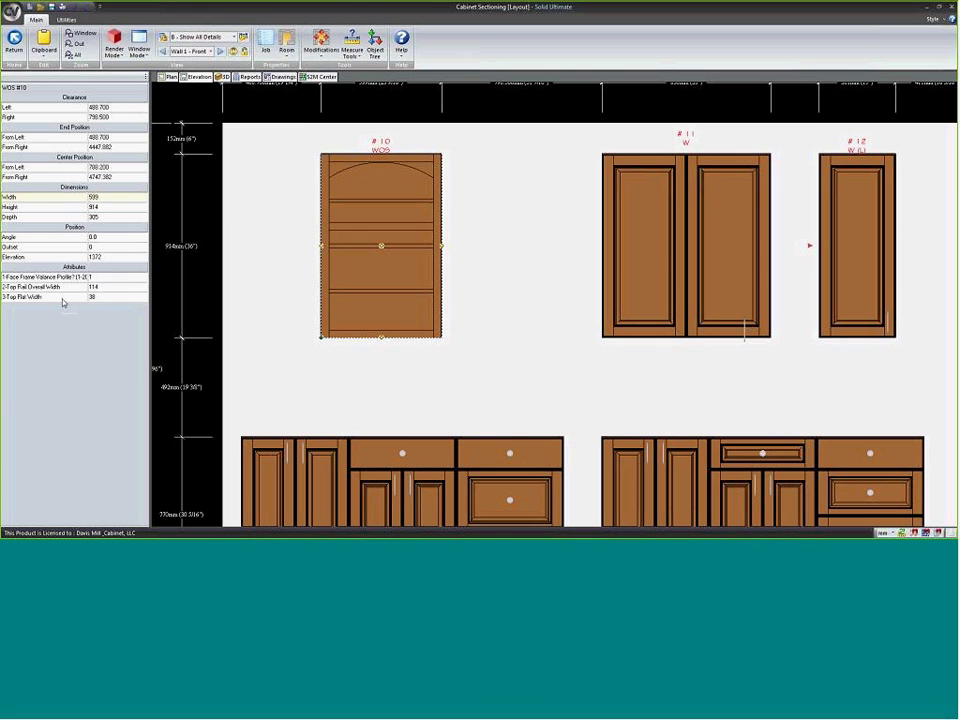
- Change cabinet #10's Face Frame Valance Profile to 4
click(94, 278)
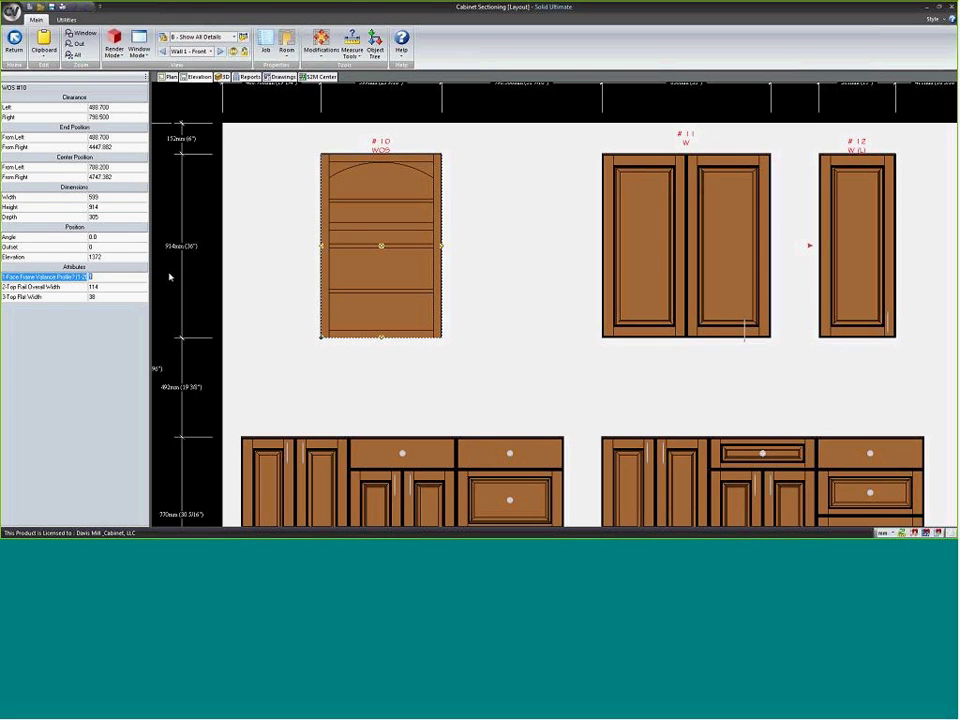
click(170, 277)
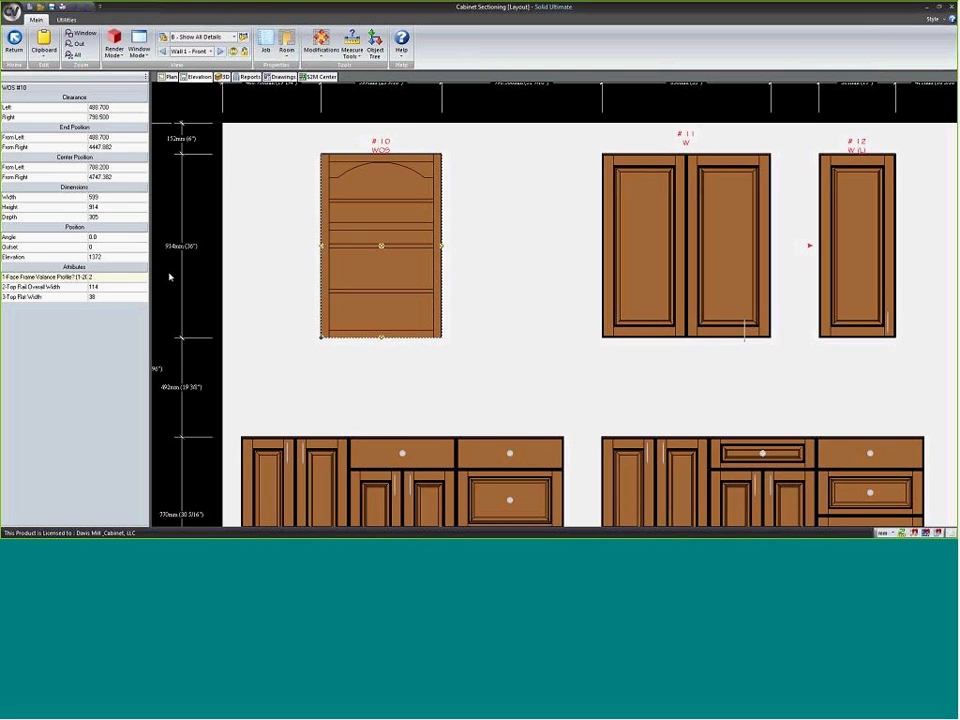
click(113, 277)
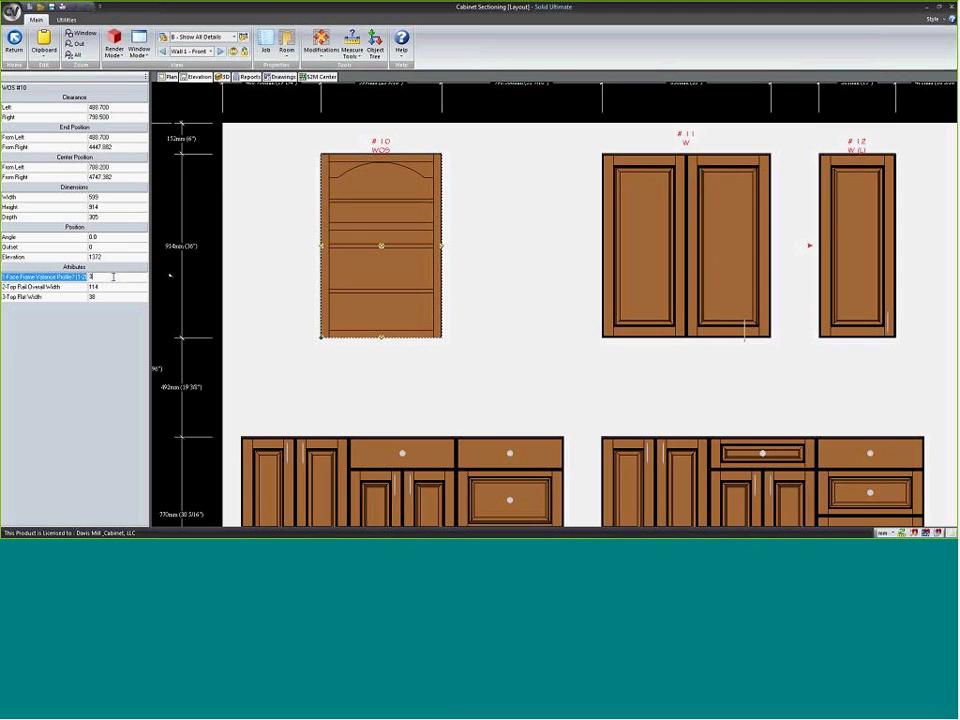
text(4)
key(Return)
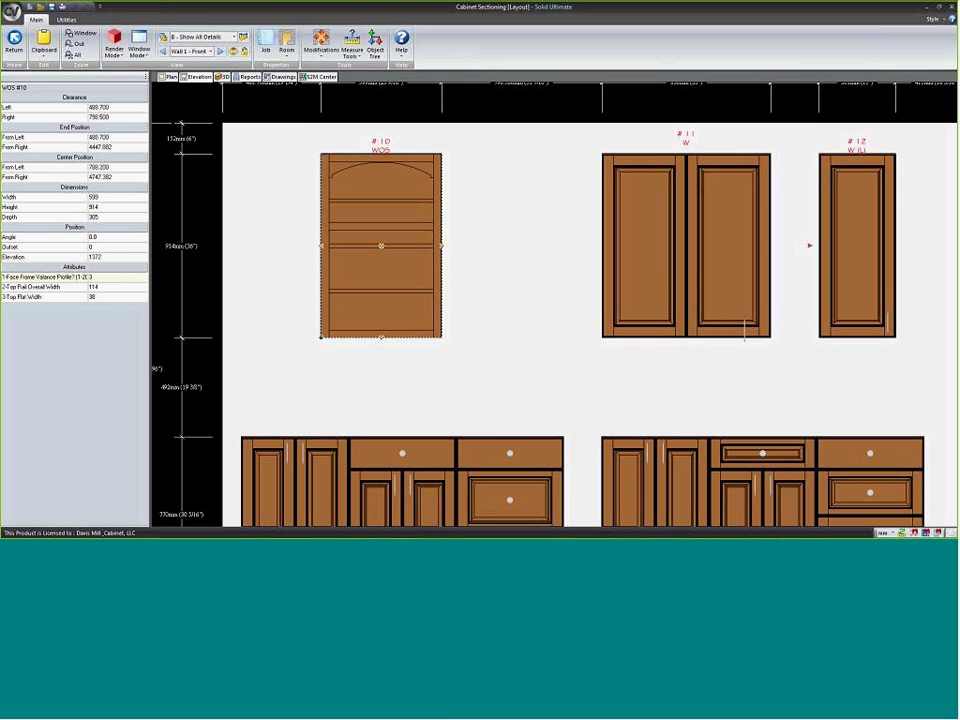
- Set the valance Top Flat Width to 64 and Top Rail Overall Width to 150 (entered as 193)
click(93, 297)
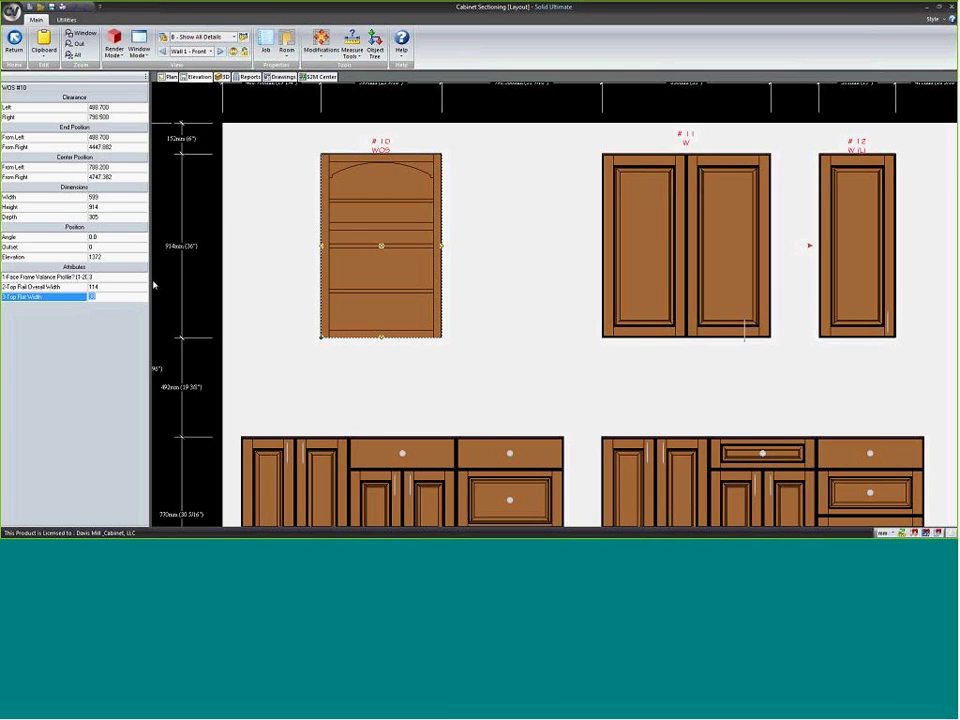
text(64)
key(Return)
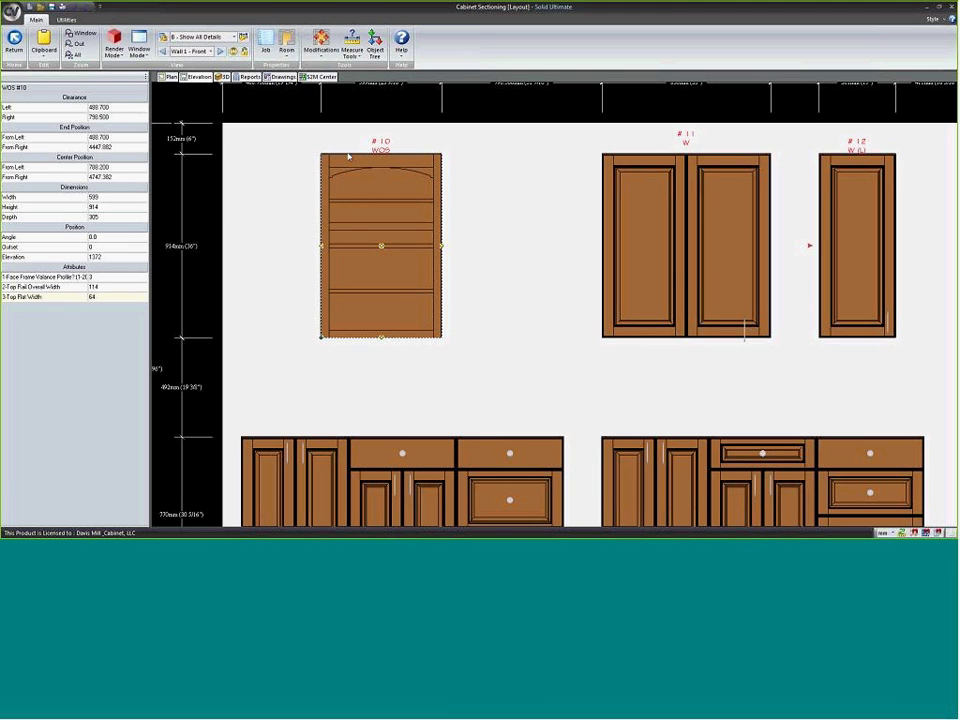
click(107, 287)
text(193)
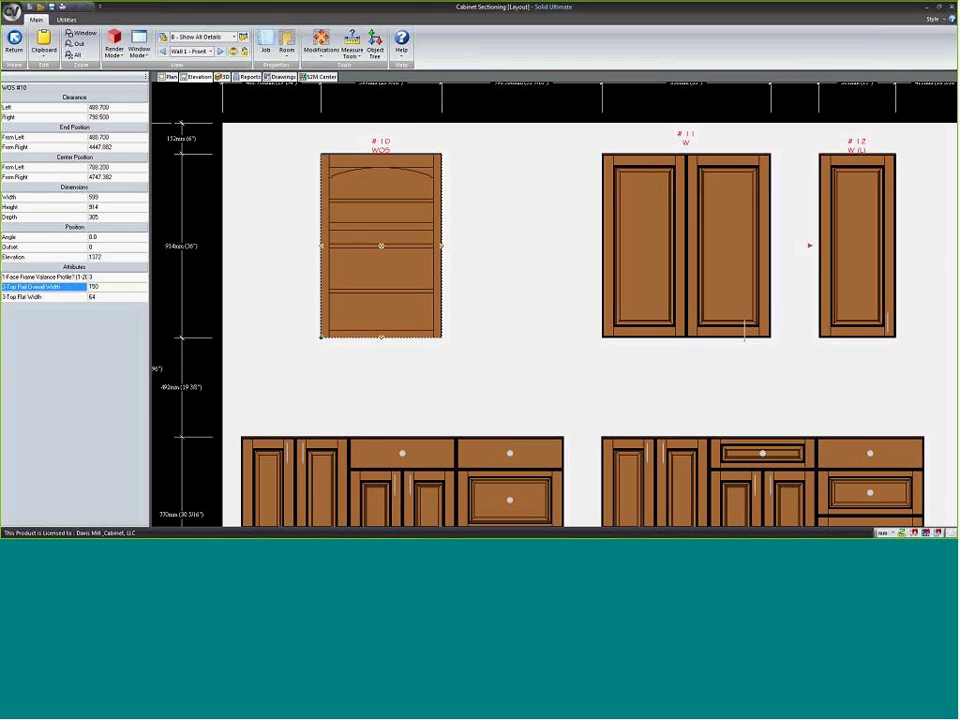
key(Return)
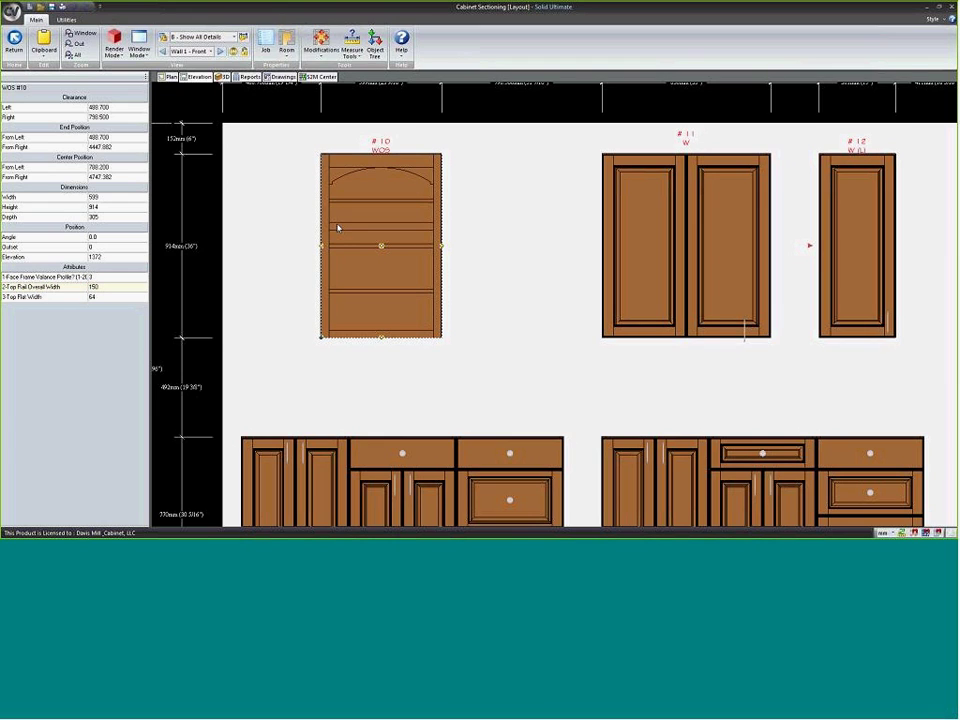
key(Escape)
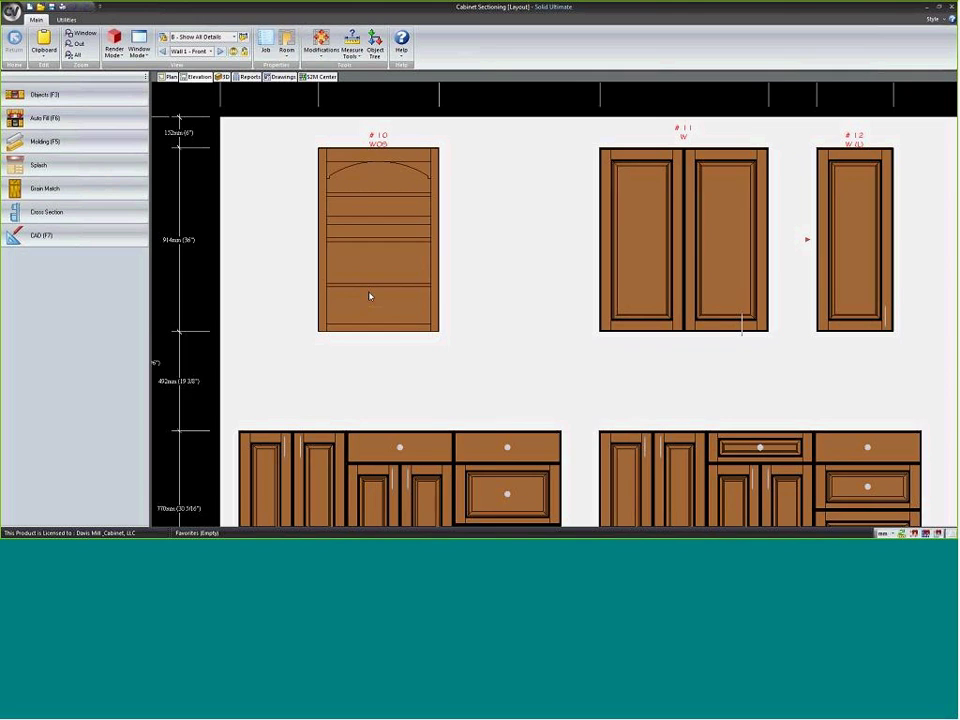
- Section cabinet #10 and give its front face a left size adjustment of 12, widening it to 607
click(346, 220)
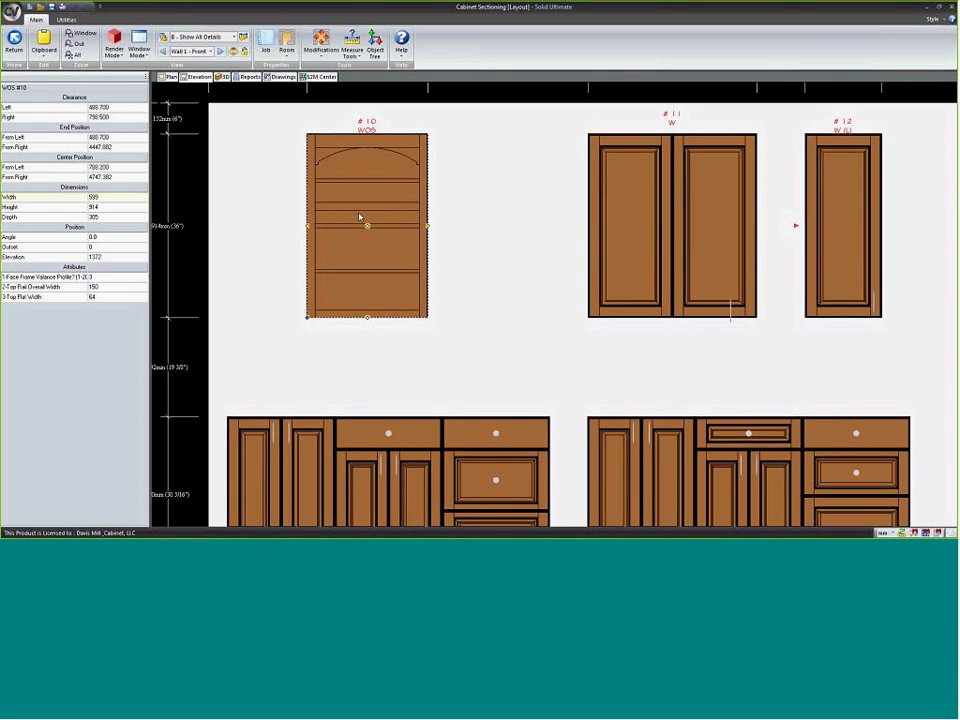
right_click(301, 239)
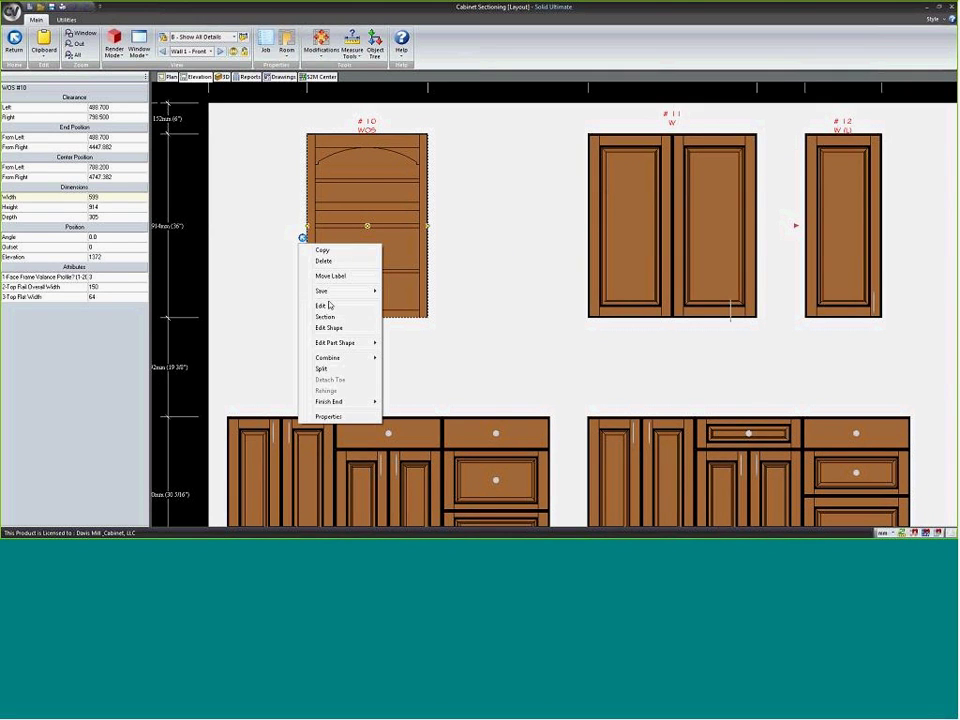
click(327, 317)
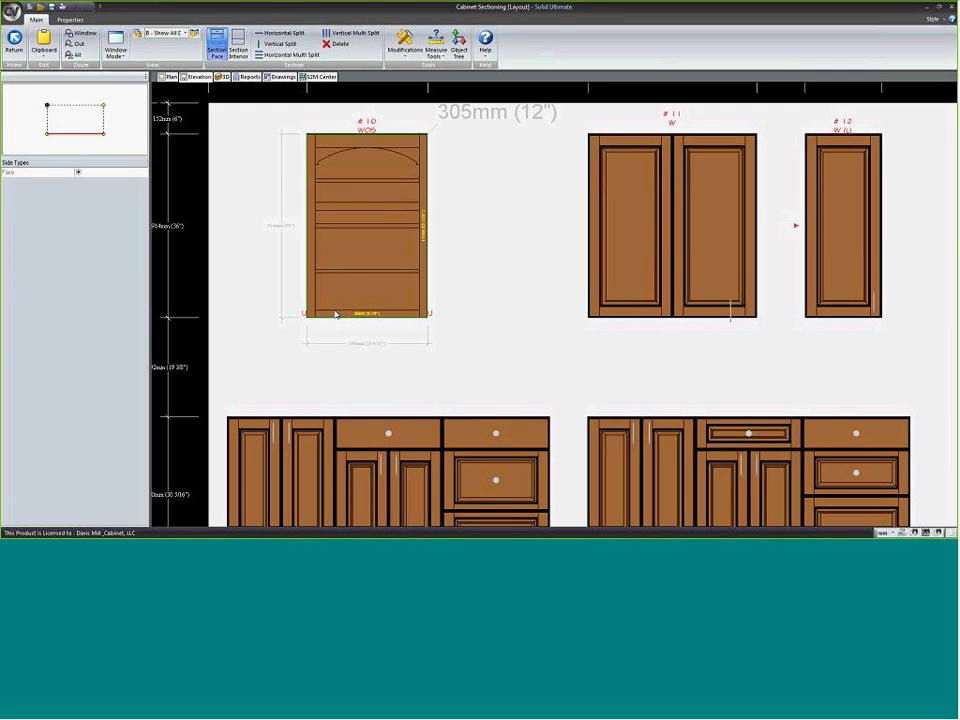
click(351, 285)
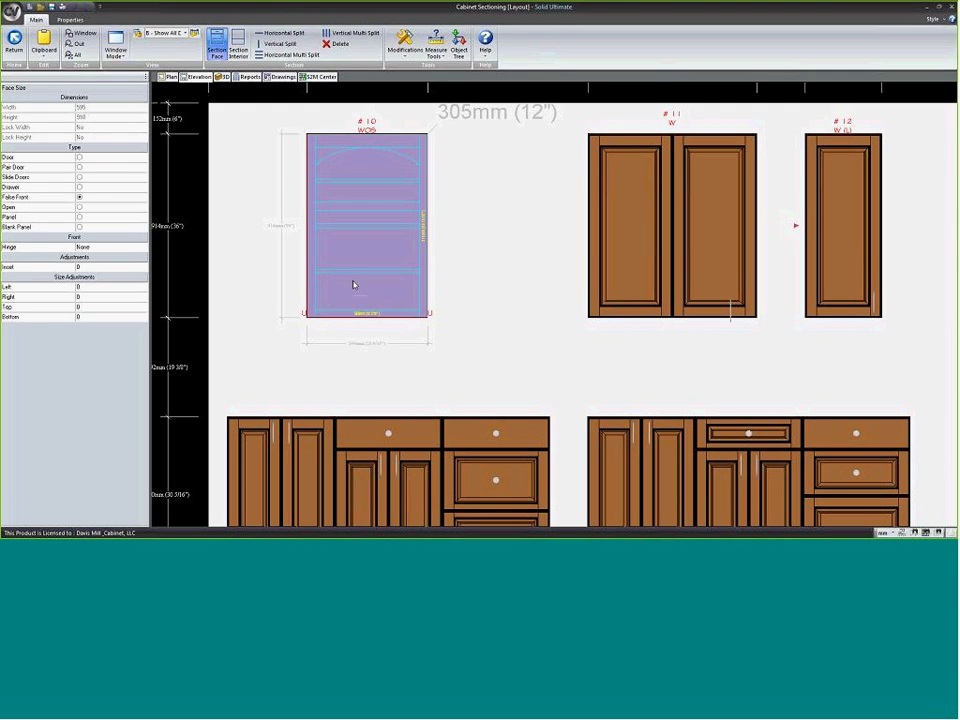
click(90, 317)
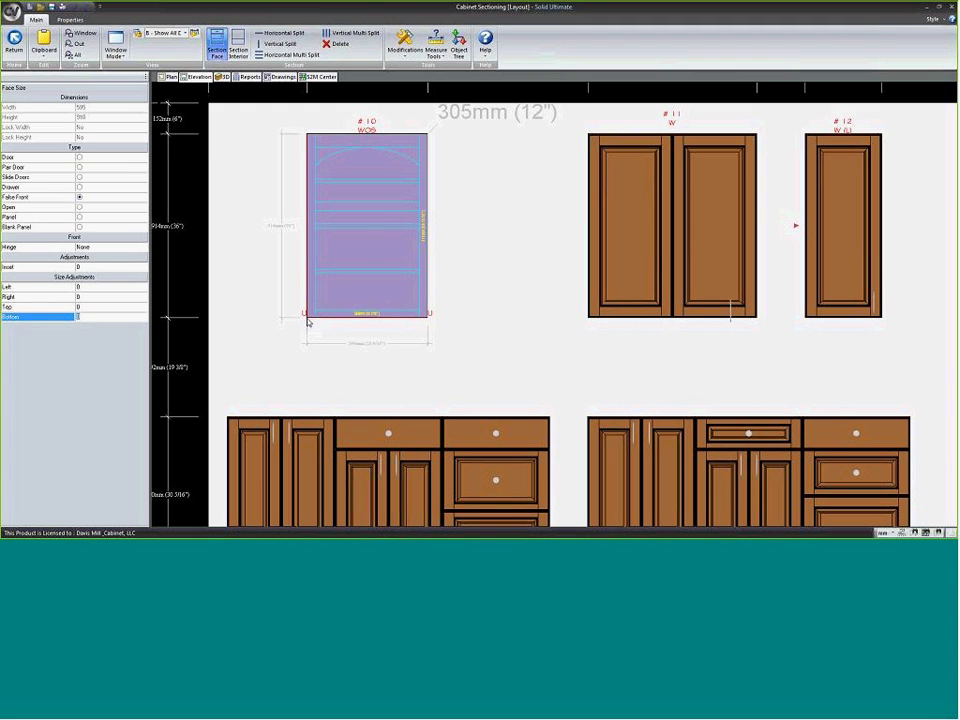
click(90, 291)
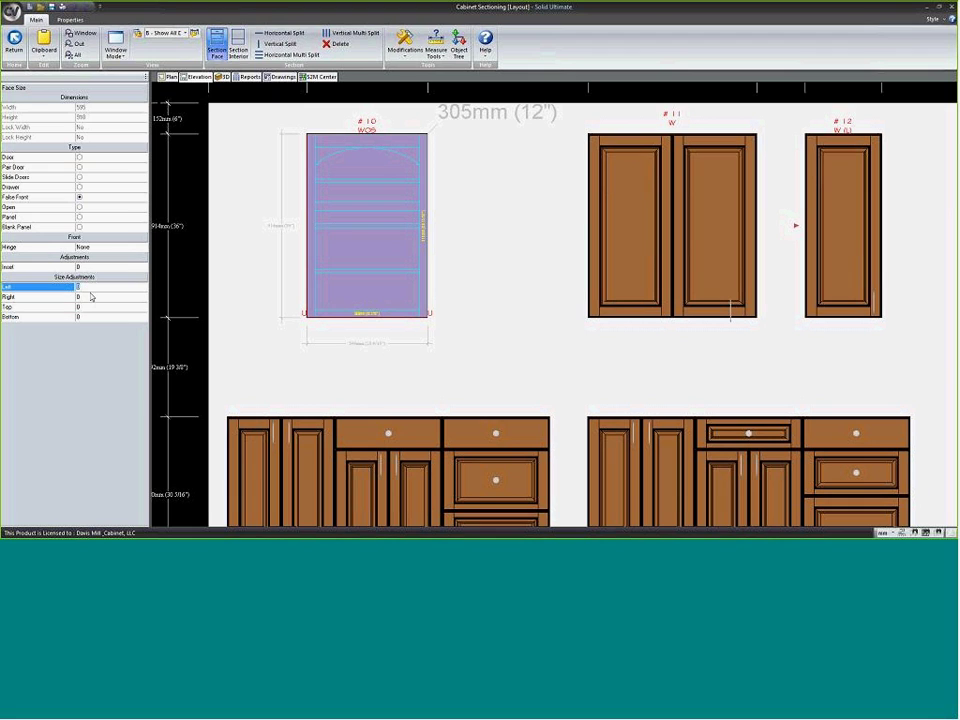
text(12)
key(Return)
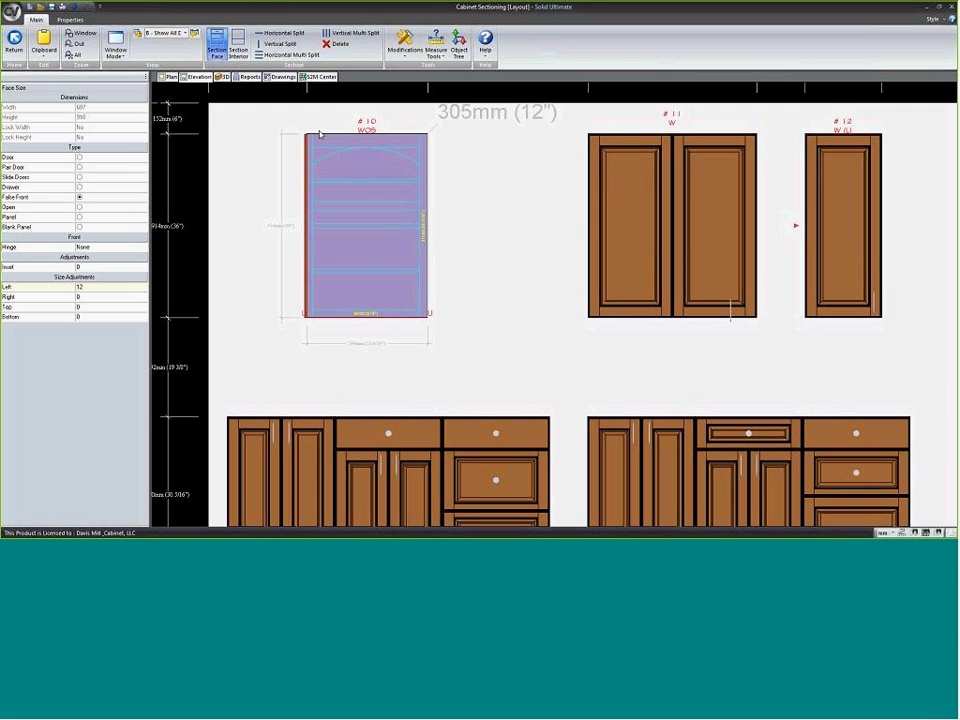
scroll(320, 133, up, 1)
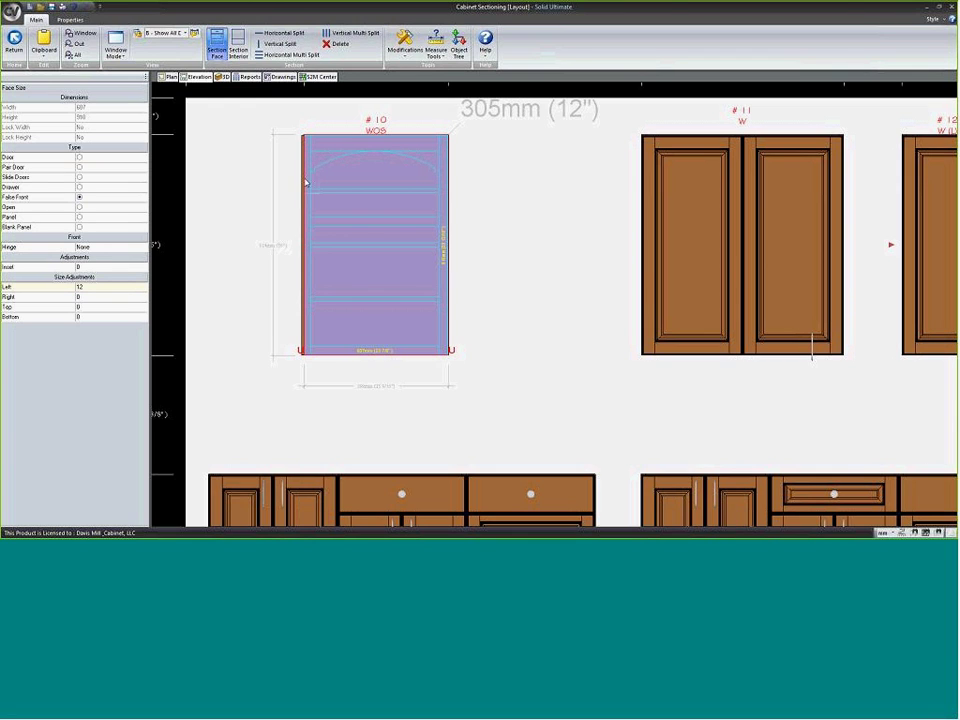
- Widen the false front's left stile from 38 to 50 and close both property dialogs
double_click(328, 200)
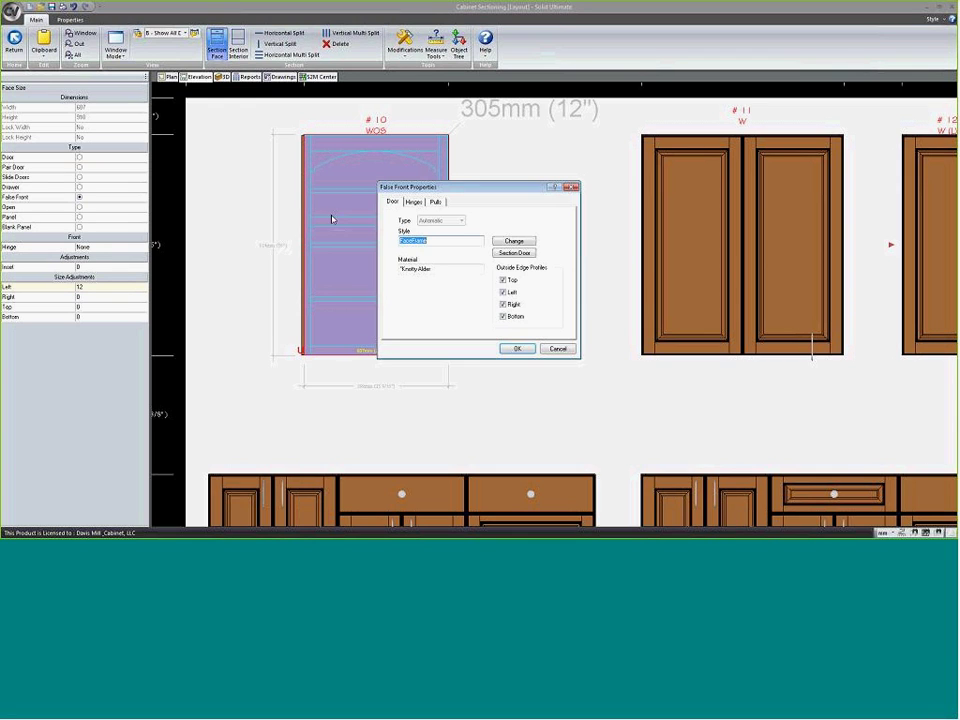
click(513, 254)
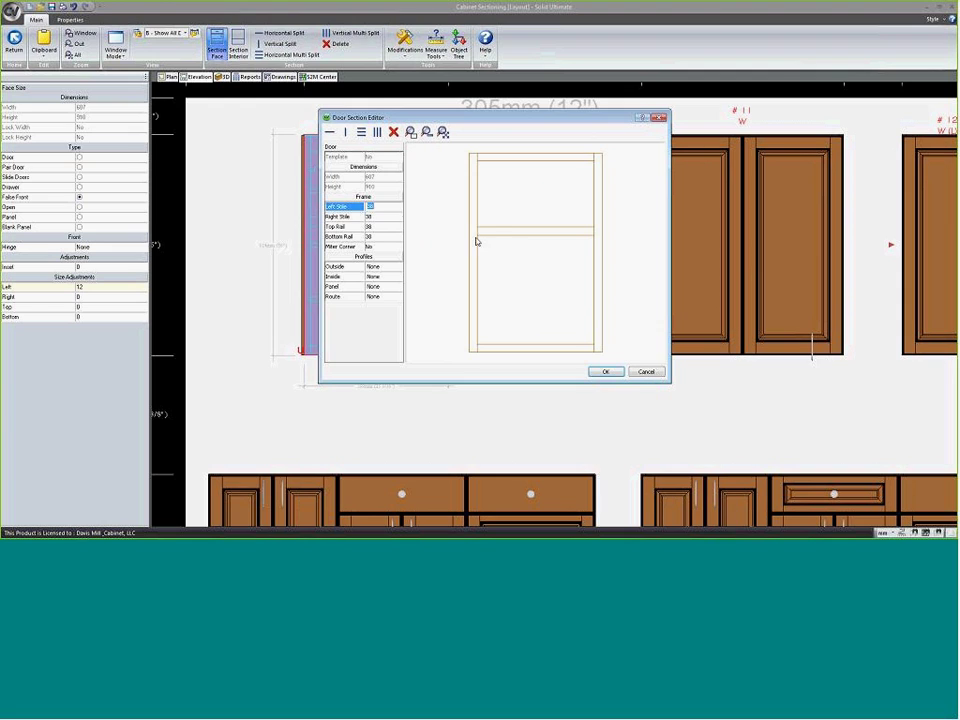
click(475, 240)
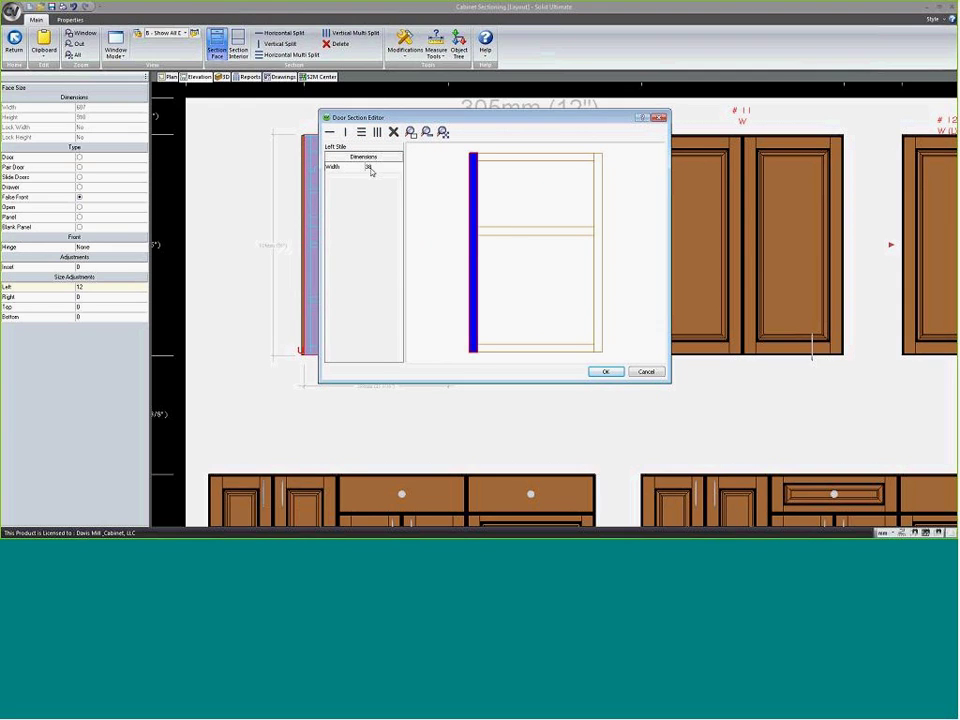
click(429, 199)
click(473, 215)
click(386, 167)
key(Return)
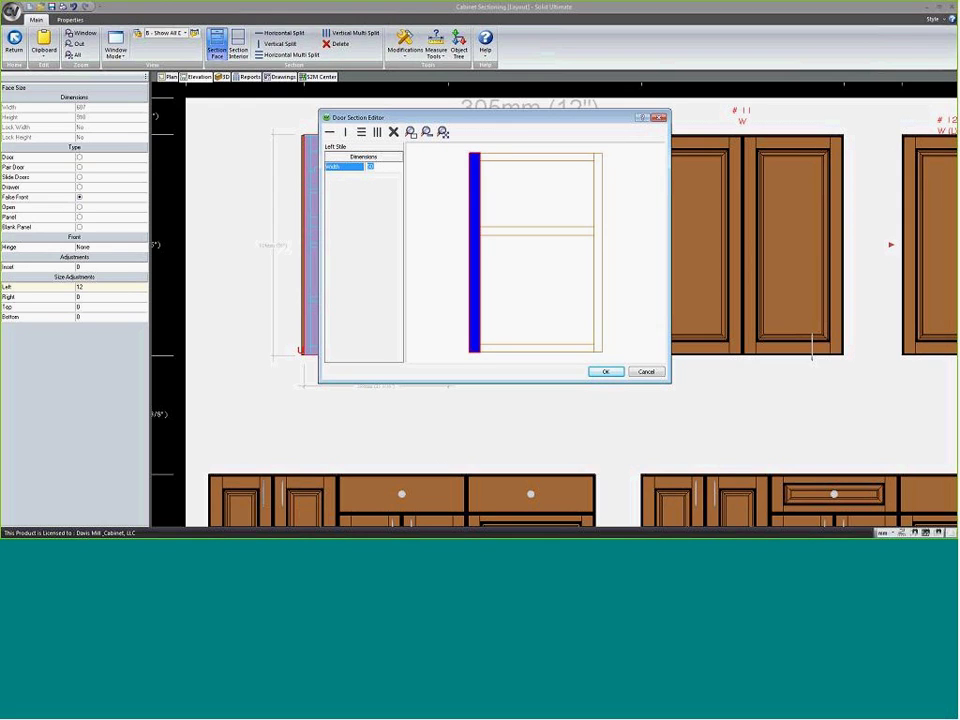
click(606, 371)
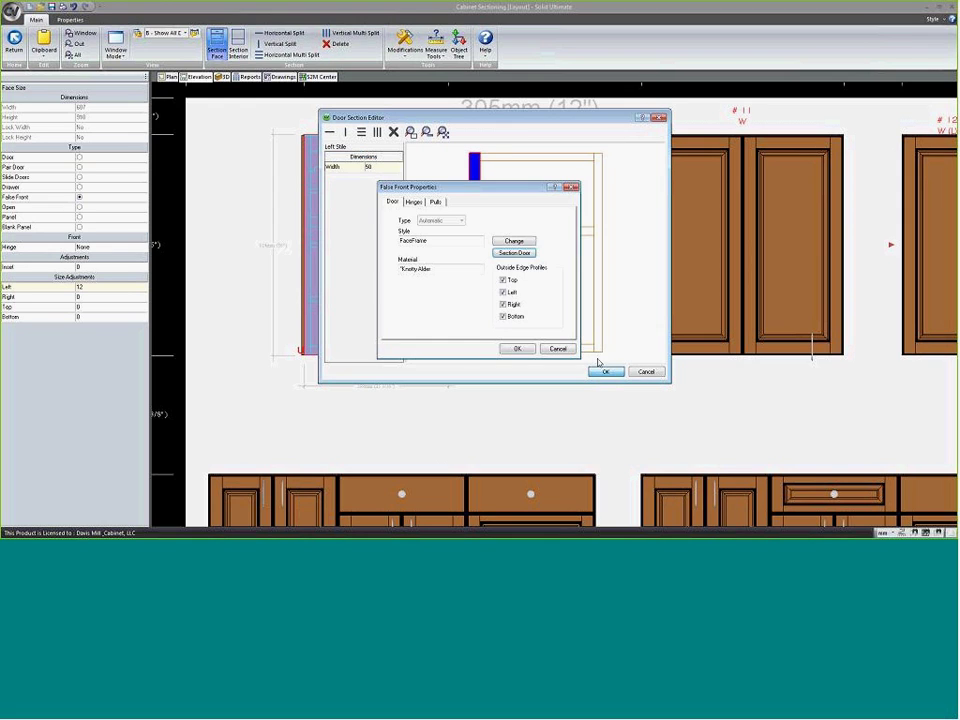
click(520, 350)
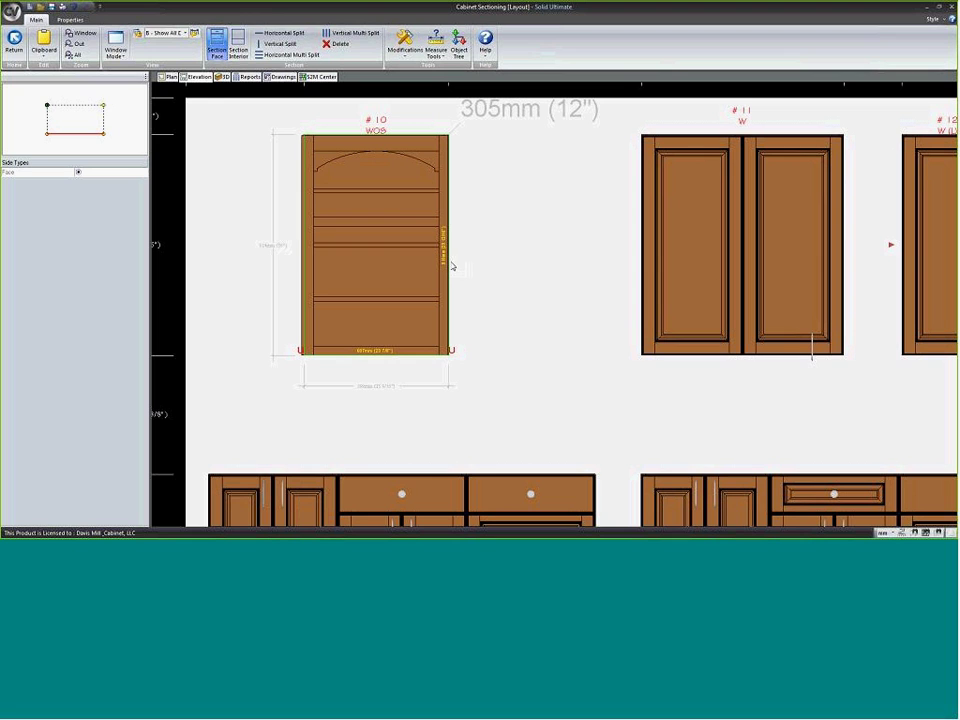
- Section wall cabinet #13's interior and change its adjustable shelves to Glass Adj Shelf
scroll(220, 258, down, 1)
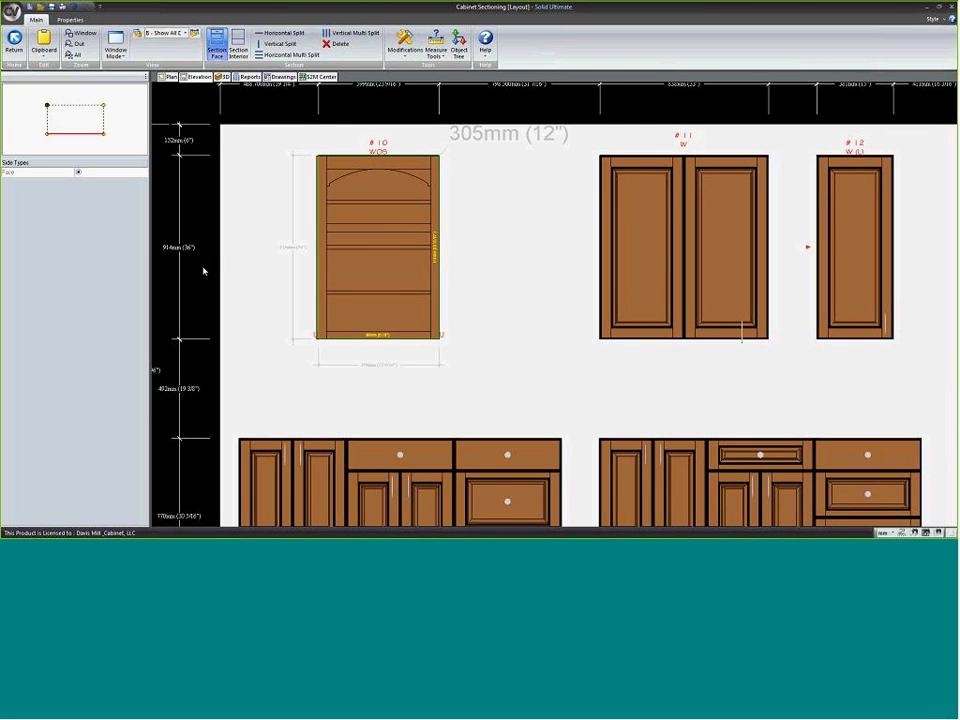
scroll(203, 270, down, 1)
key(Escape)
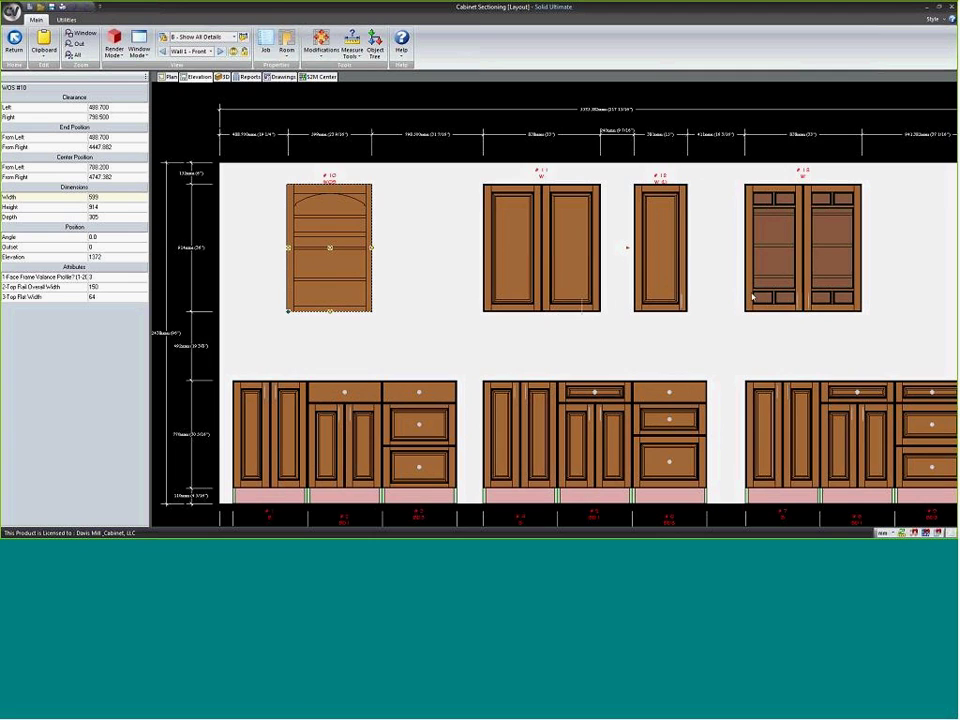
click(784, 256)
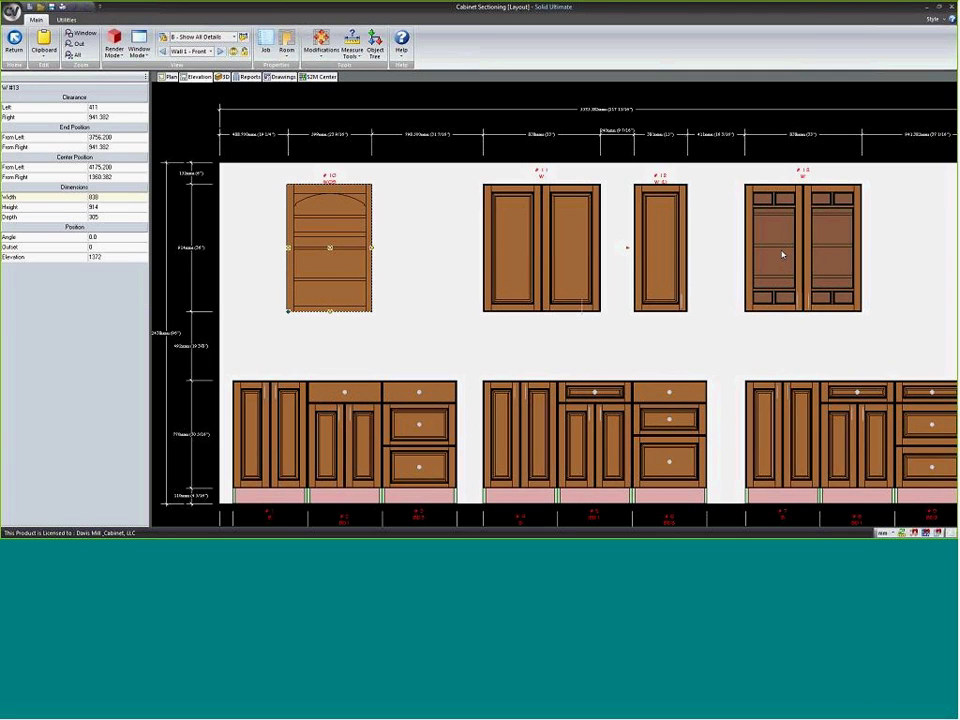
double_click(784, 256)
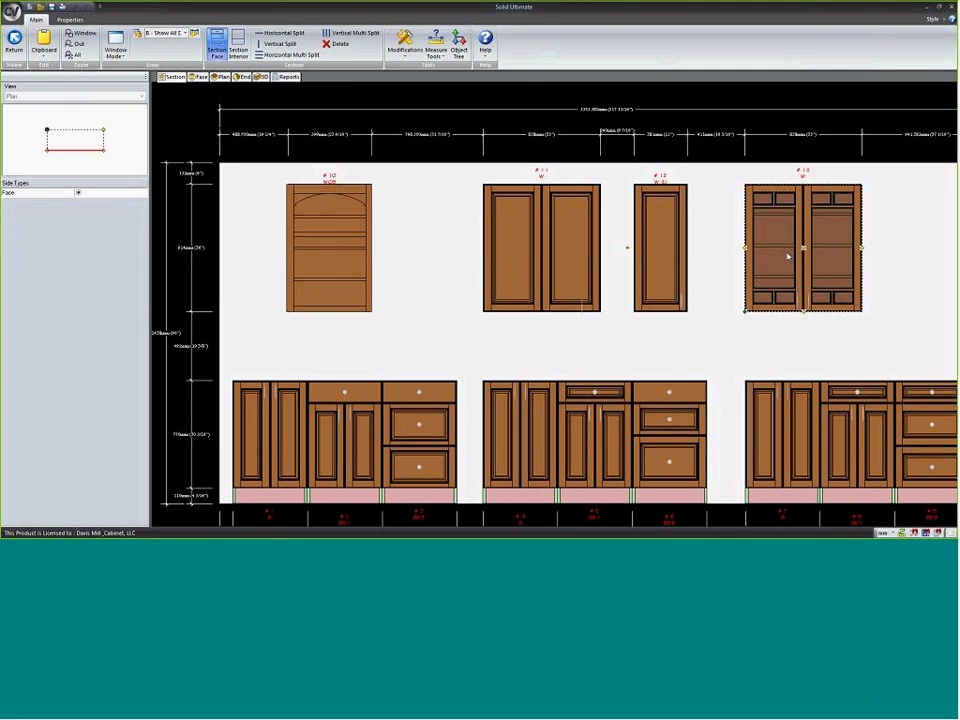
click(238, 45)
scroll(540, 223, up, 2)
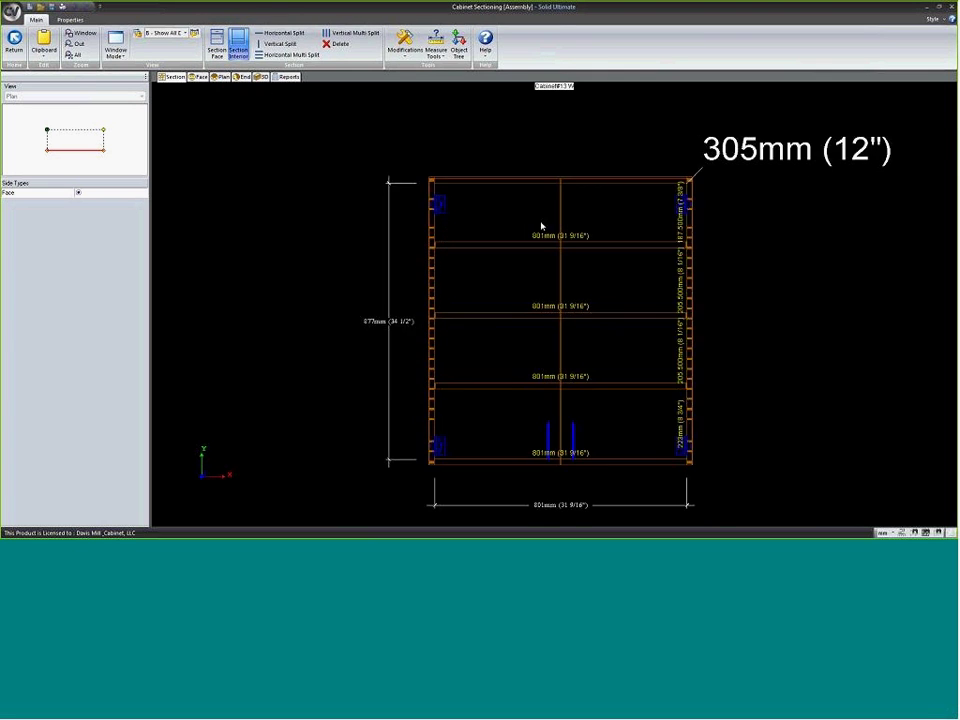
click(515, 252)
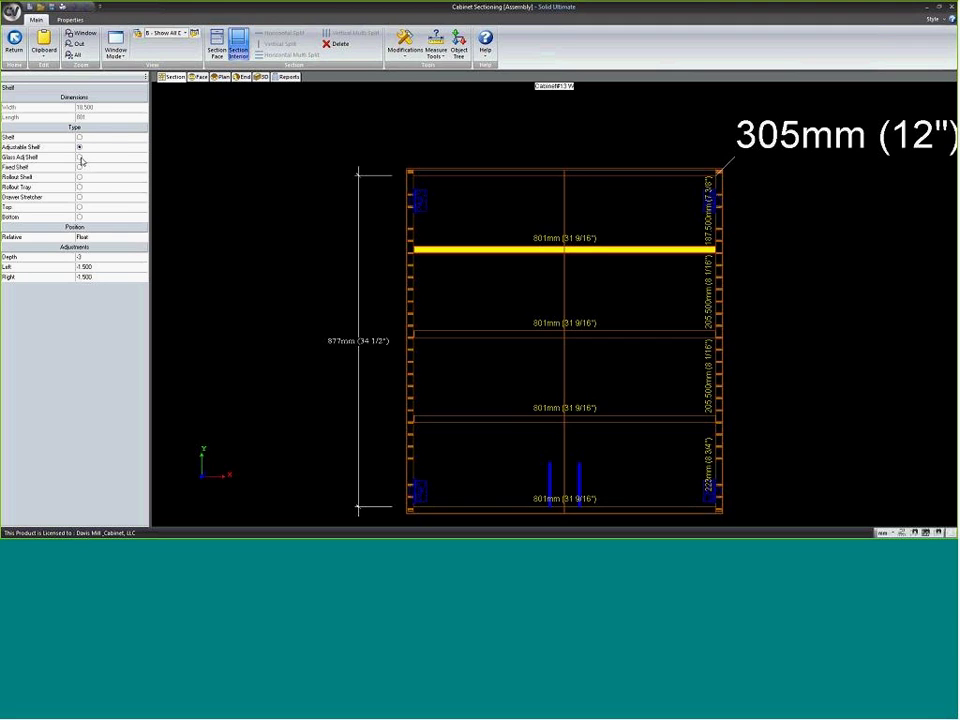
click(441, 334)
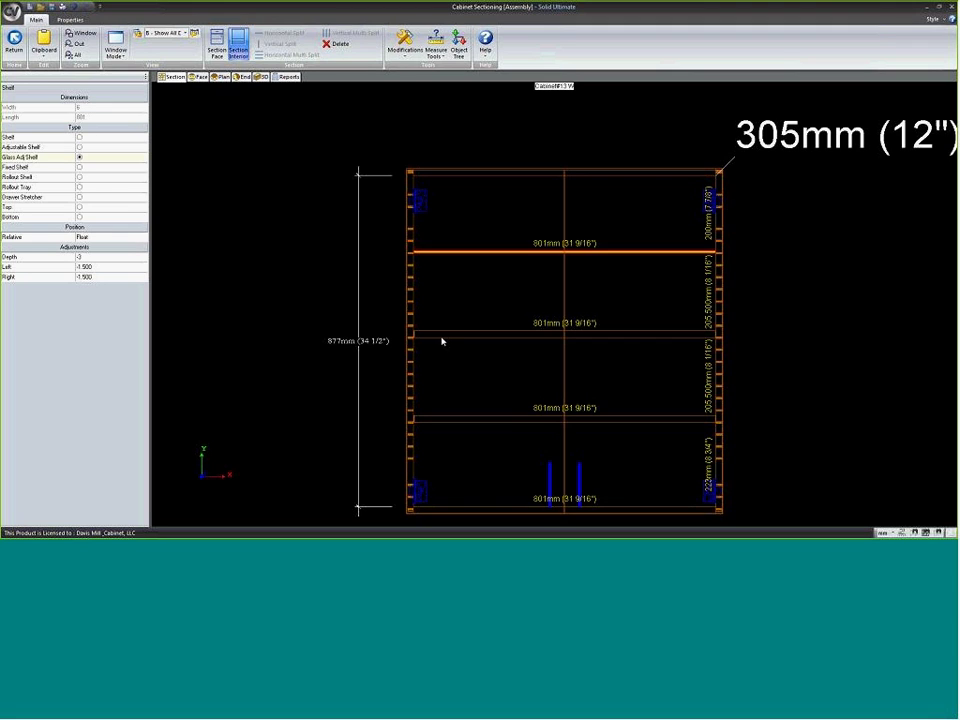
click(79, 157)
click(449, 419)
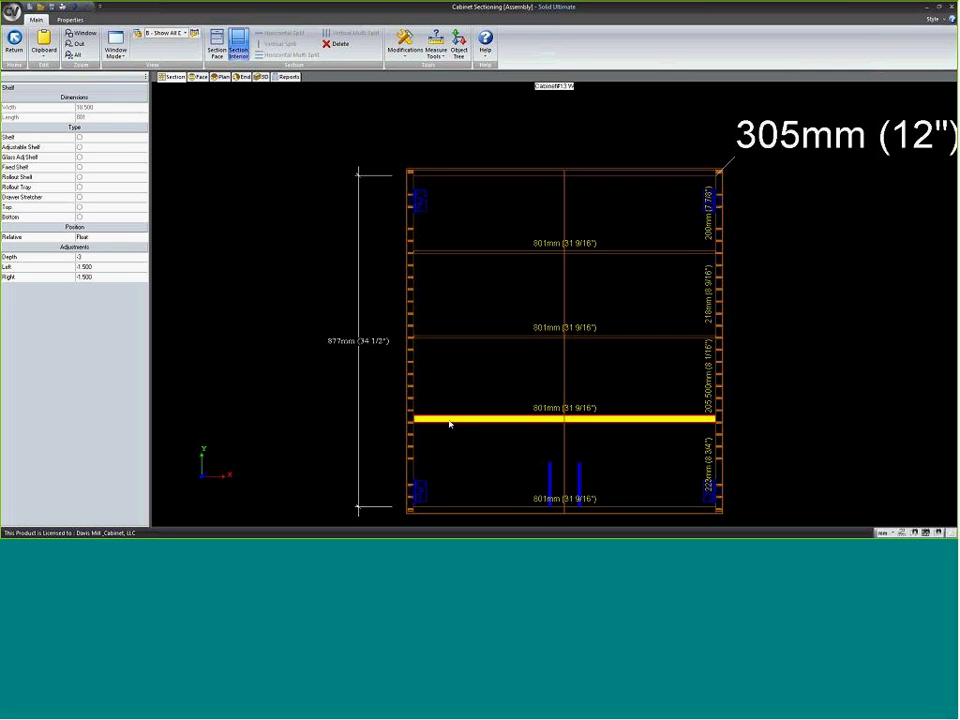
click(79, 157)
- Inspect cabinet #13 in 3D from angled and frontal views, then return to the layout
click(261, 78)
mouse_move(540, 221)
mouse_down()
mouse_move(456, 266)
mouse_move(444, 285)
mouse_move(462, 230)
mouse_move(373, 227)
mouse_move(328, 240)
mouse_move(349, 255)
mouse_move(392, 261)
mouse_move(362, 300)
mouse_move(328, 289)
mouse_move(308, 265)
mouse_move(238, 244)
mouse_move(260, 244)
mouse_up()
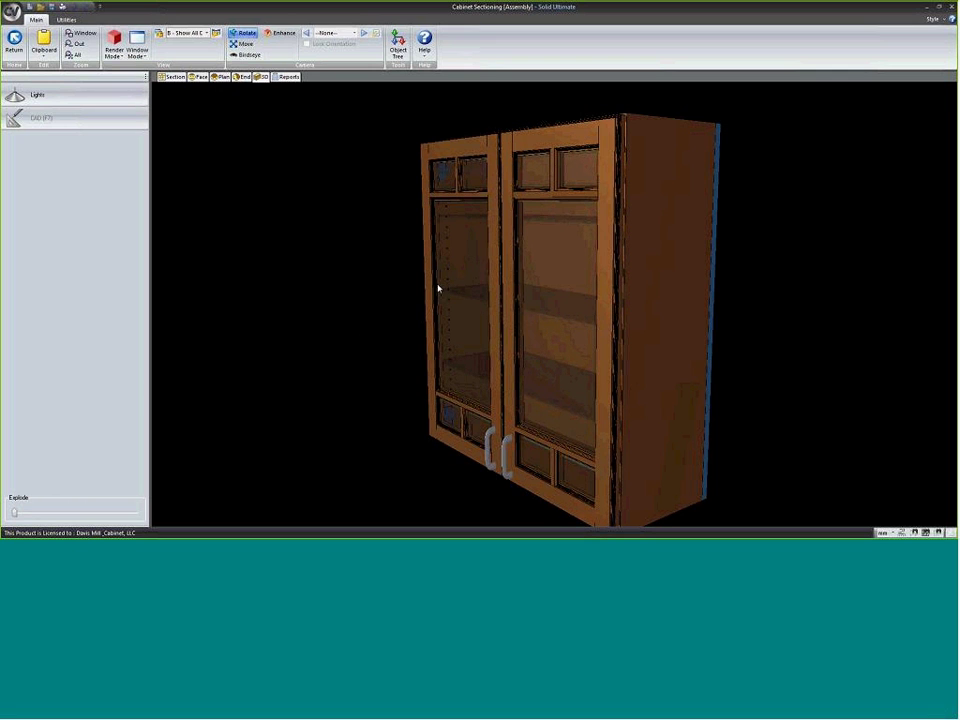
drag(290, 291, 388, 304)
key(Return)
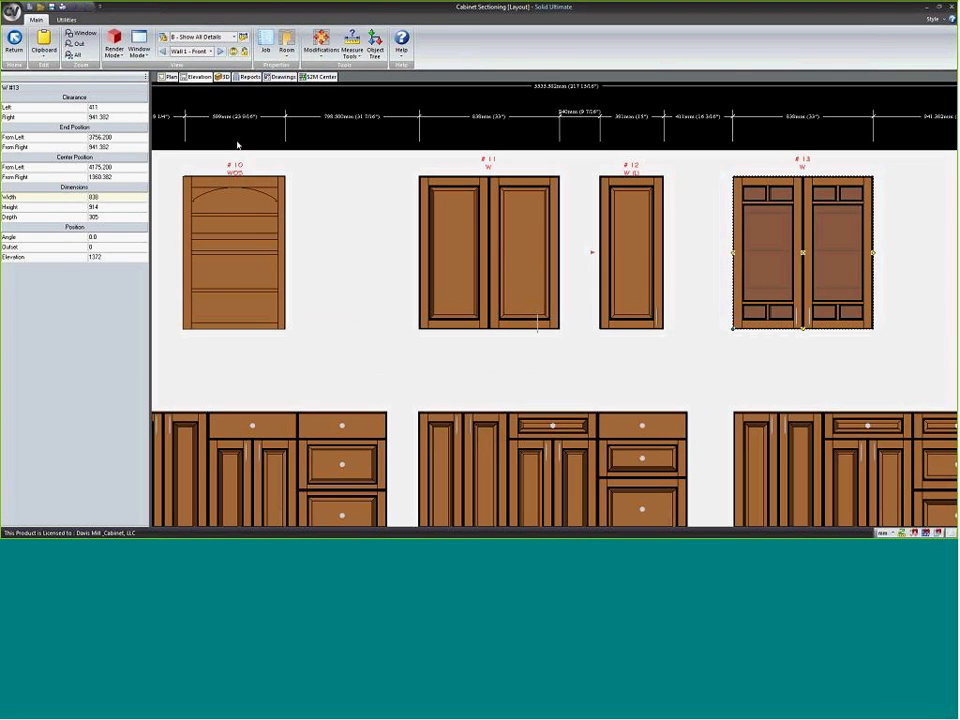
- Drag SW/EWoodFrameGlassShelves from Wild Cards > Cabinet Adj Shelves > Wood Frame Glass Shelves onto cabinet #13
double_click(100, 120)
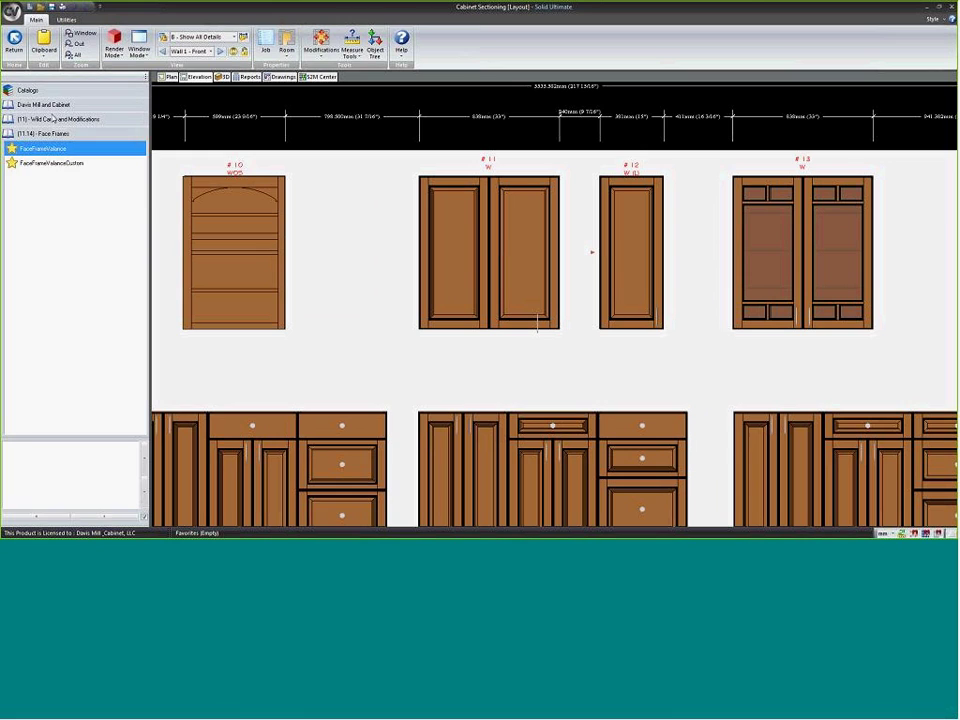
click(48, 121)
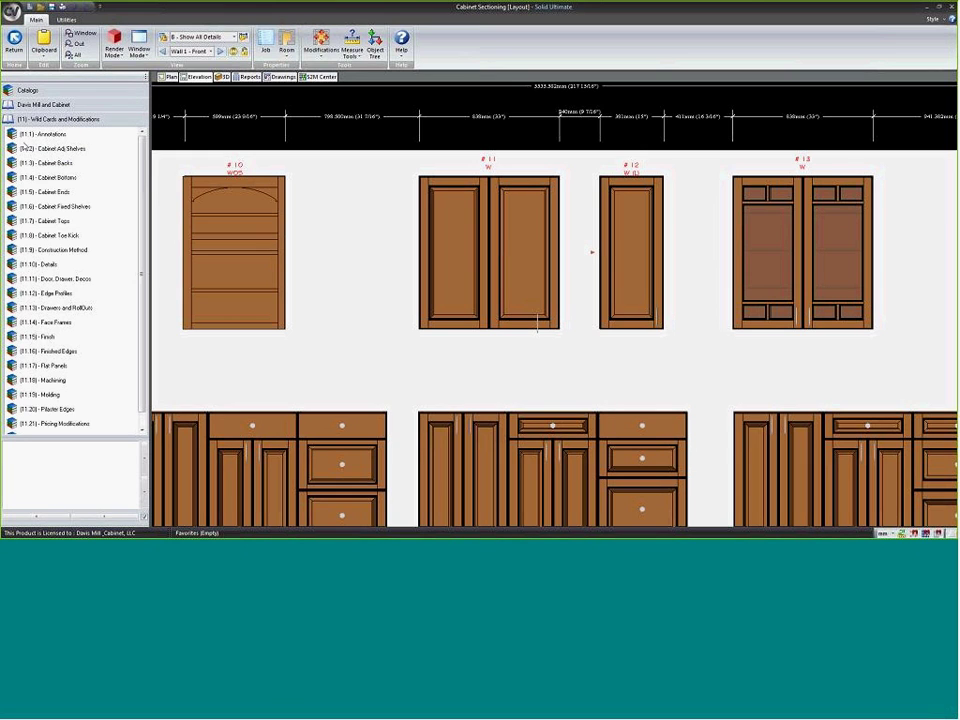
click(63, 152)
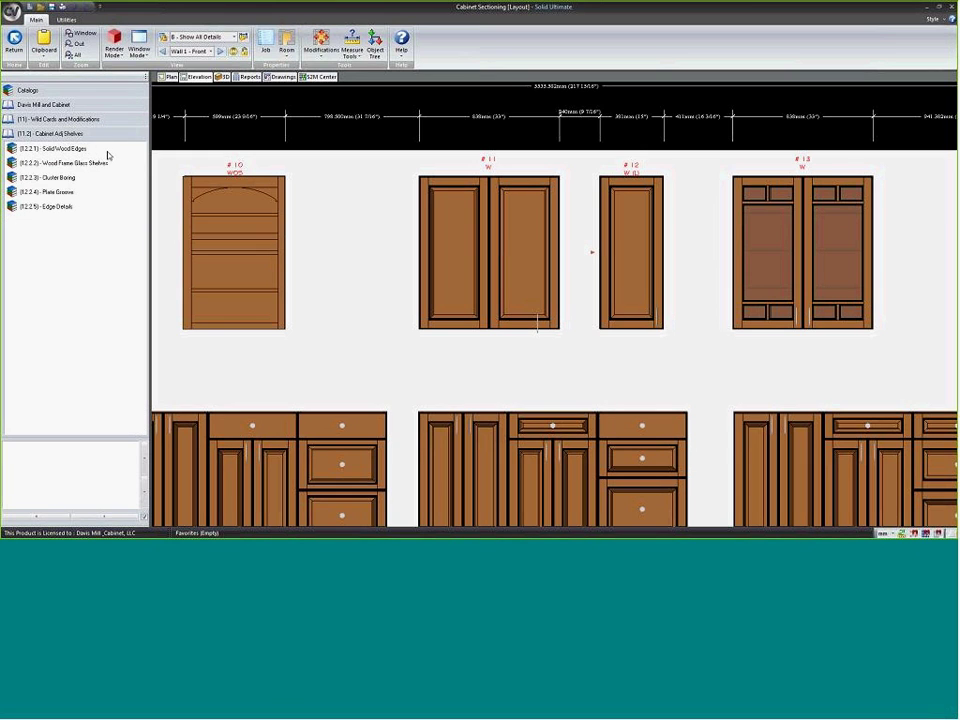
click(64, 164)
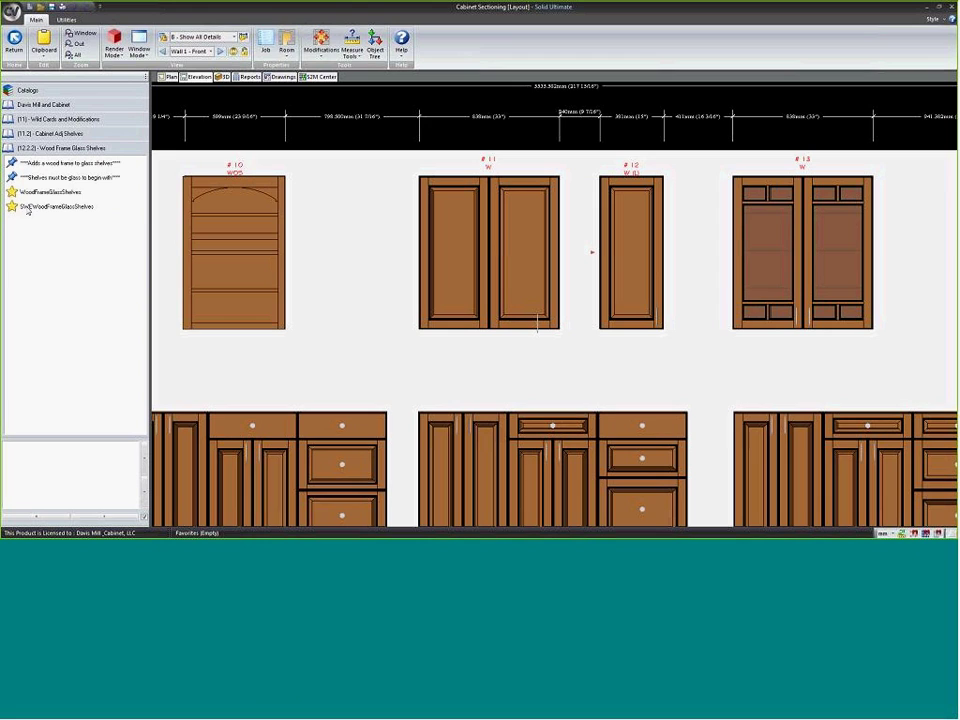
click(63, 210)
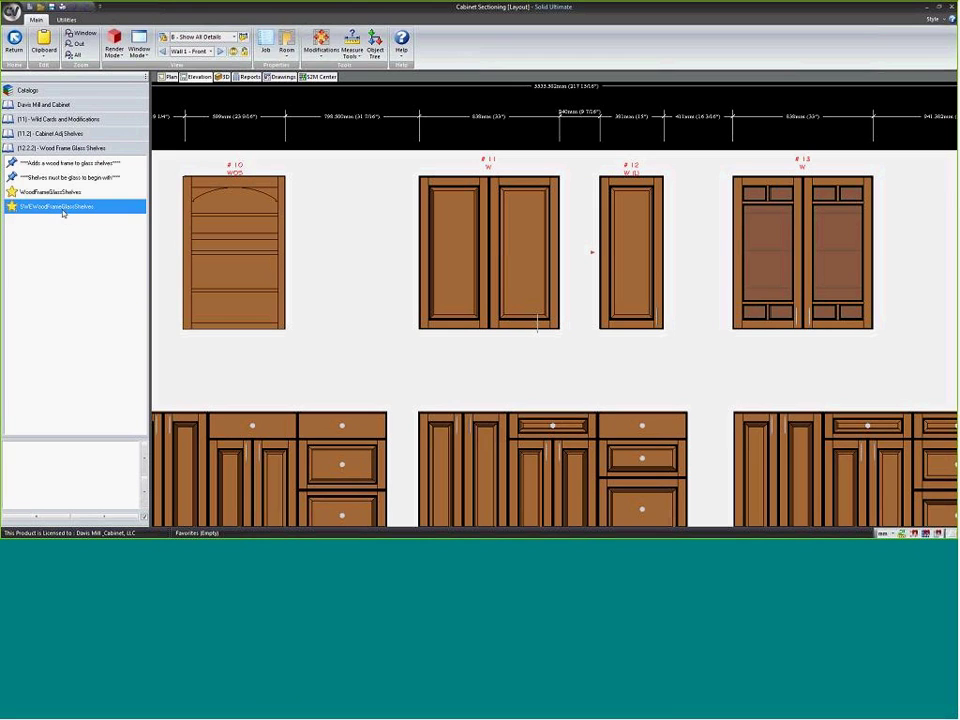
drag(65, 210, 795, 238)
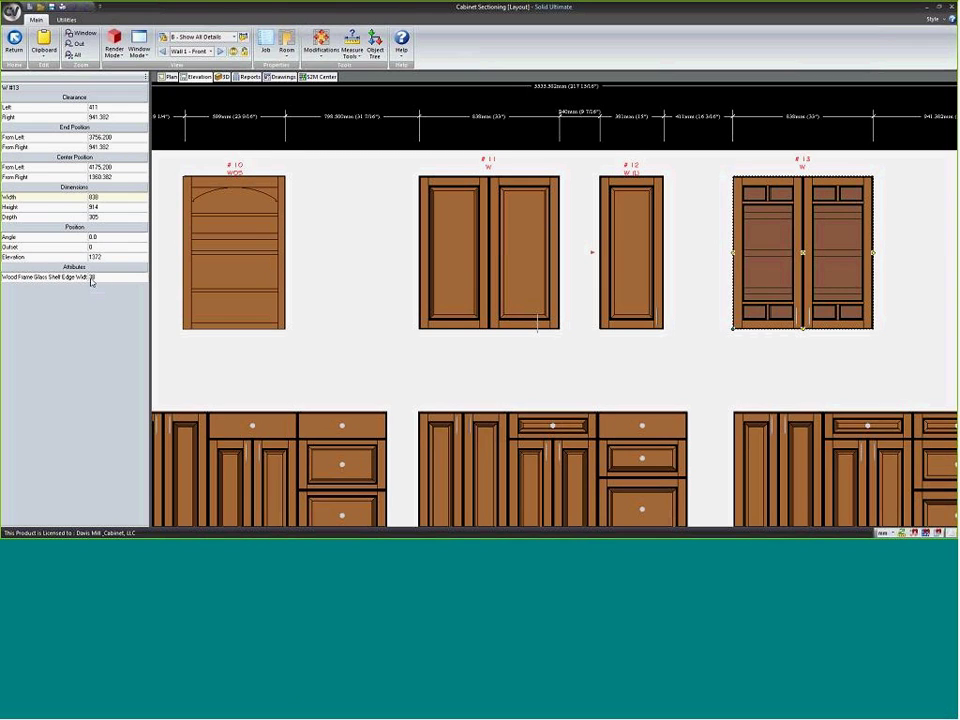
- Open cabinet #13's 3D assembly and check it in section, elevation, plan and 3D views
double_click(777, 248)
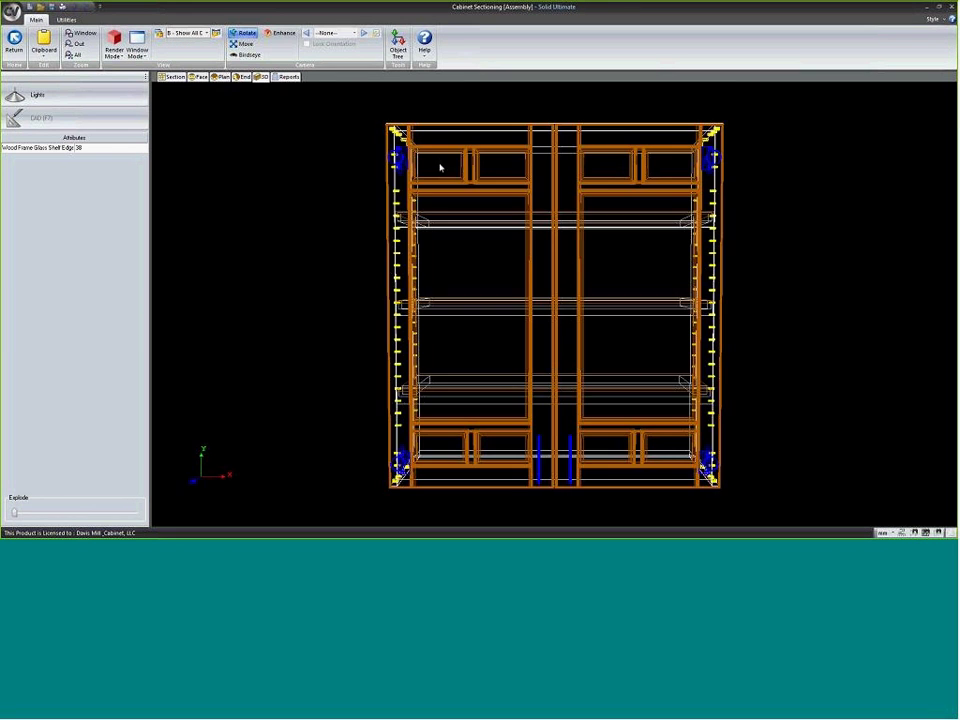
mouse_move(342, 190)
mouse_down()
mouse_move(216, 193)
mouse_move(274, 197)
mouse_move(268, 169)
mouse_move(238, 165)
mouse_up()
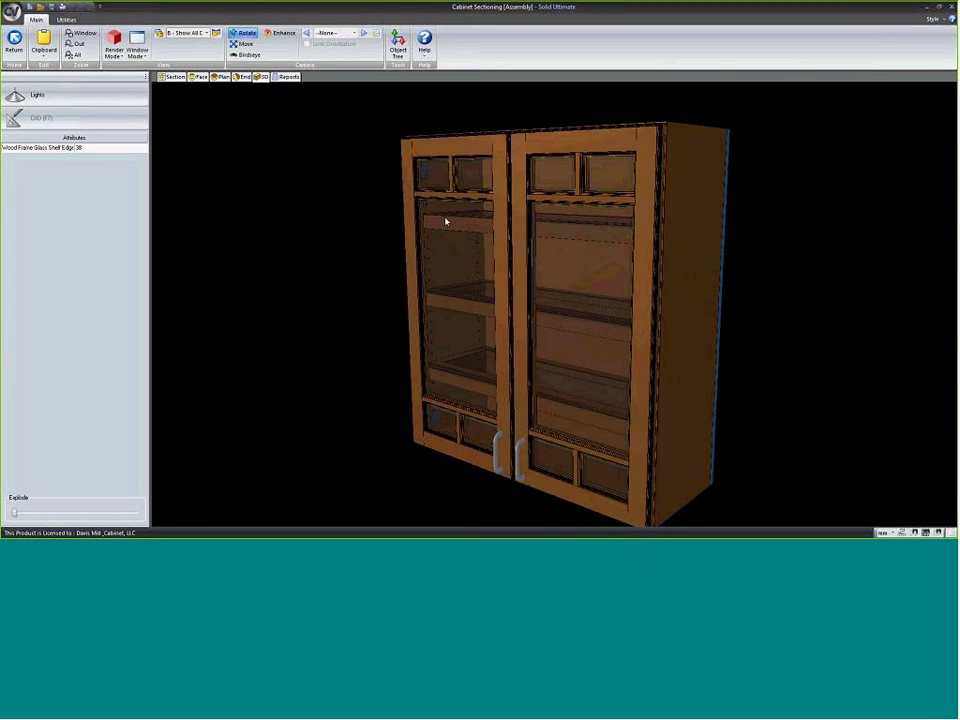
click(91, 148)
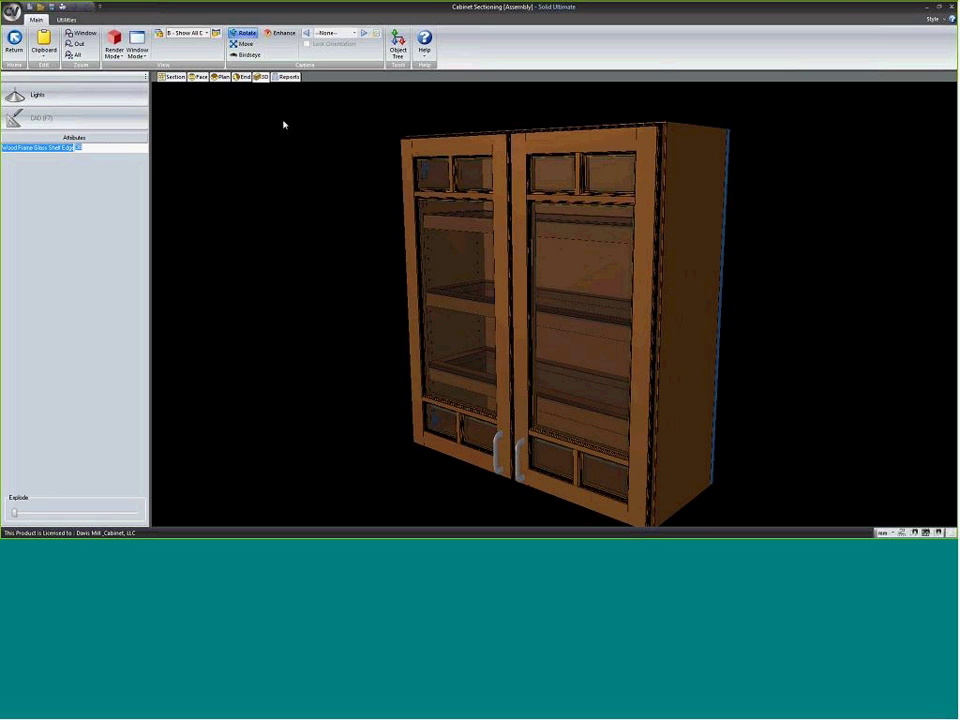
click(176, 78)
click(199, 78)
click(221, 78)
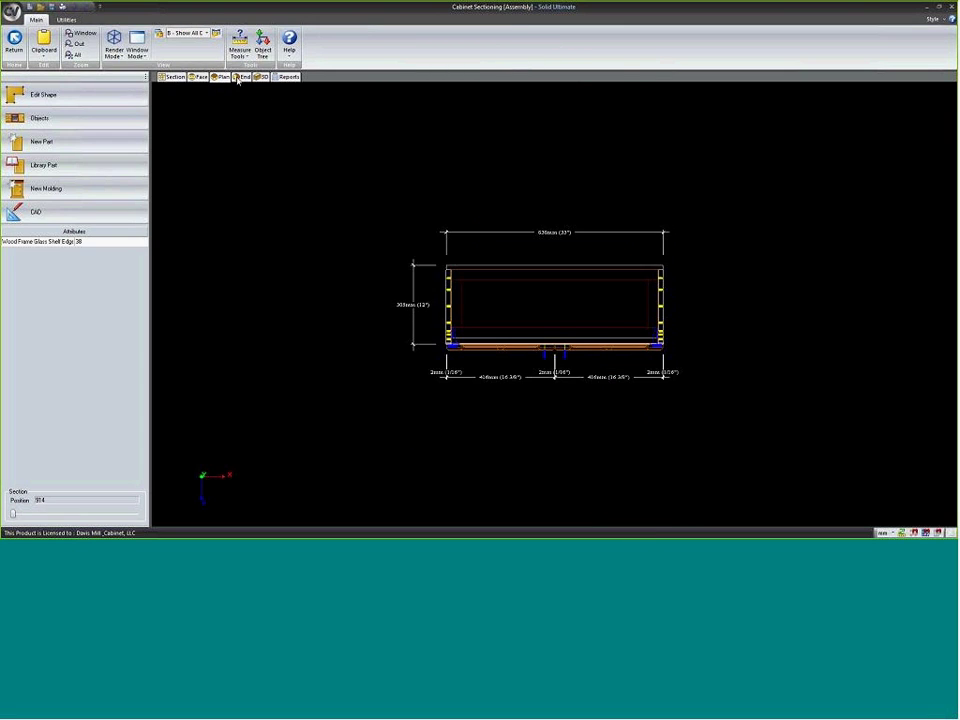
click(262, 77)
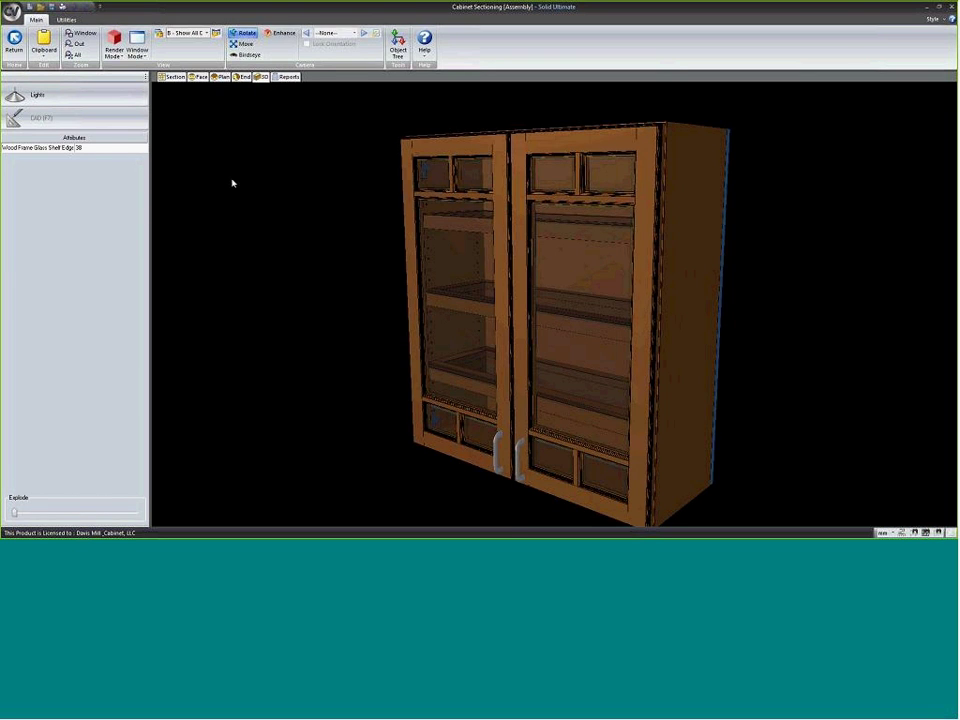
- Change the Wood Frame Glass Shelf Edge to 64, then settle on 25, and re-orbit the cabinet
click(72, 148)
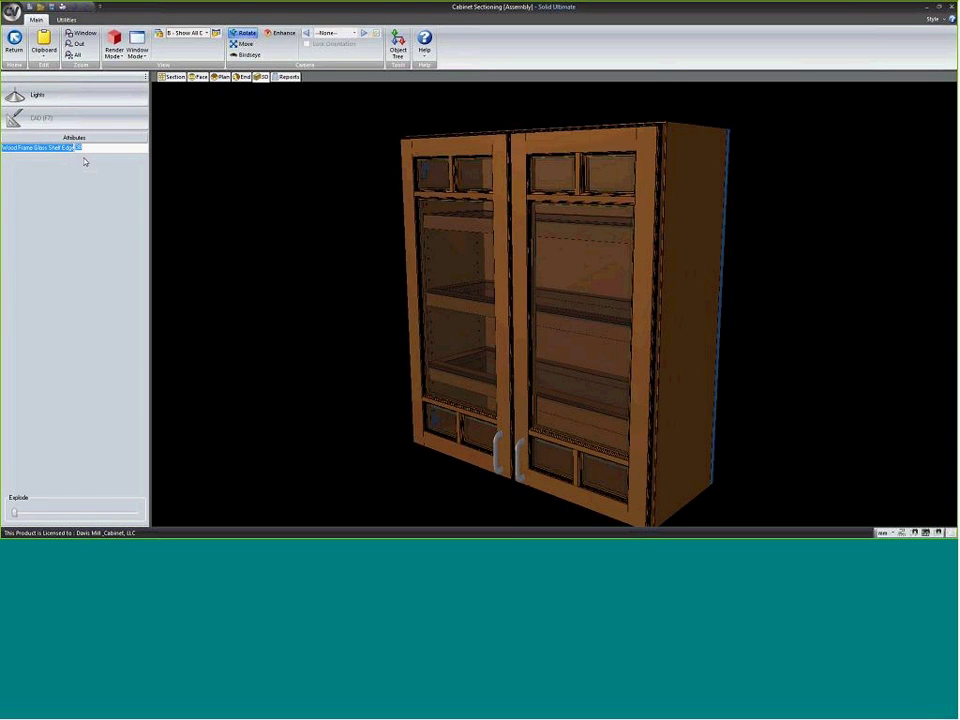
text(64)
key(Return)
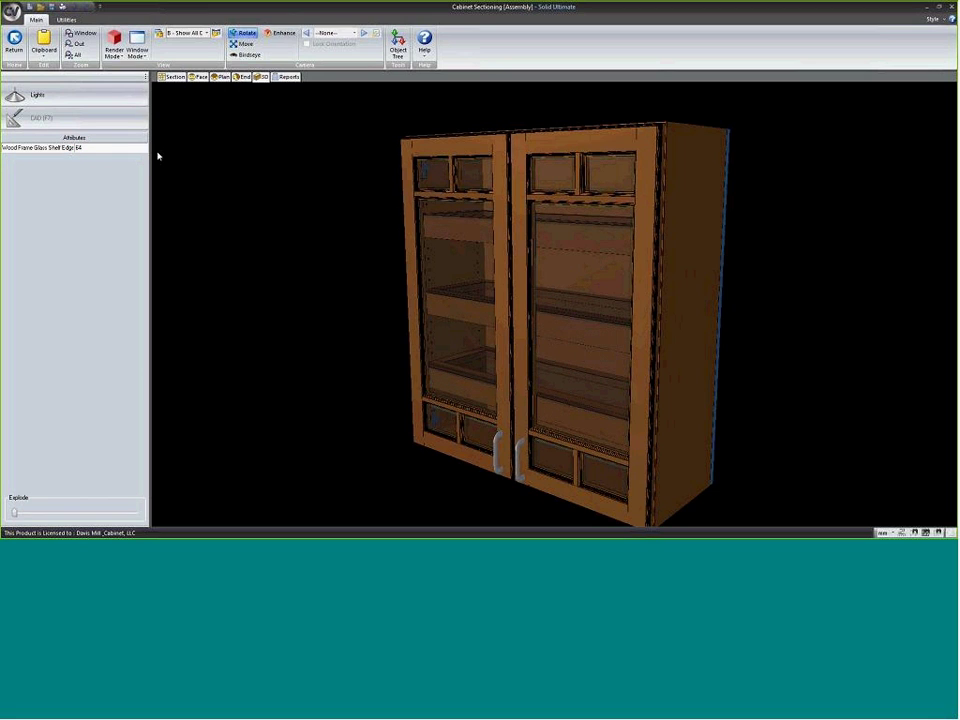
click(97, 150)
text(25)
key(Return)
drag(274, 238, 371, 212)
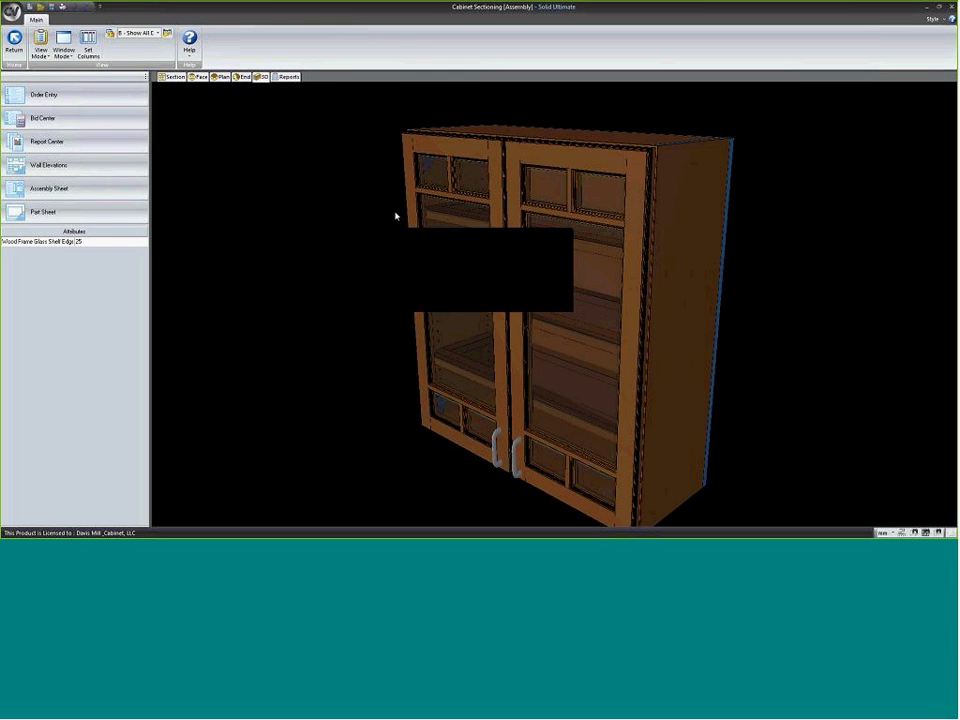
key(Escape)
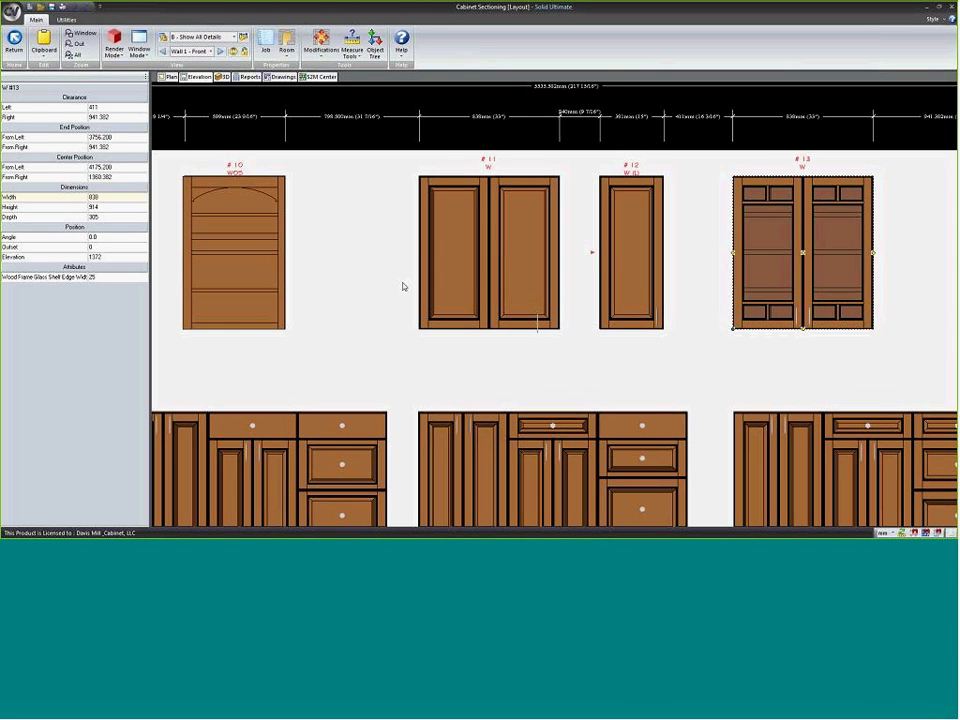
- Switch the elevation to Wire render mode and open base cabinet #1's interior sectioning
click(115, 48)
click(122, 74)
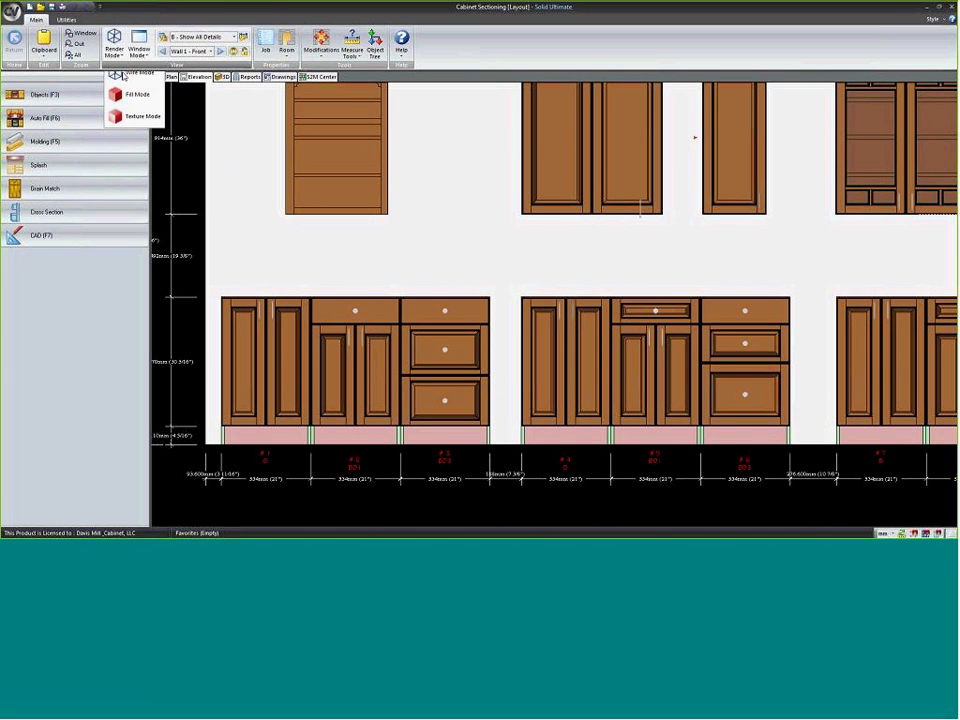
scroll(225, 383, up, 3)
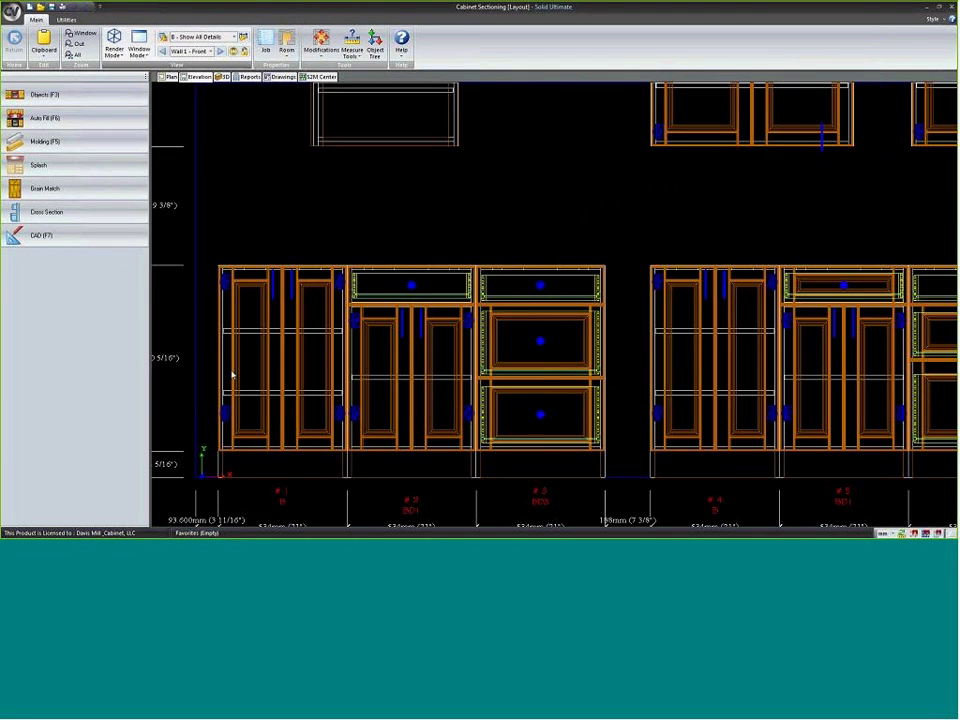
click(268, 375)
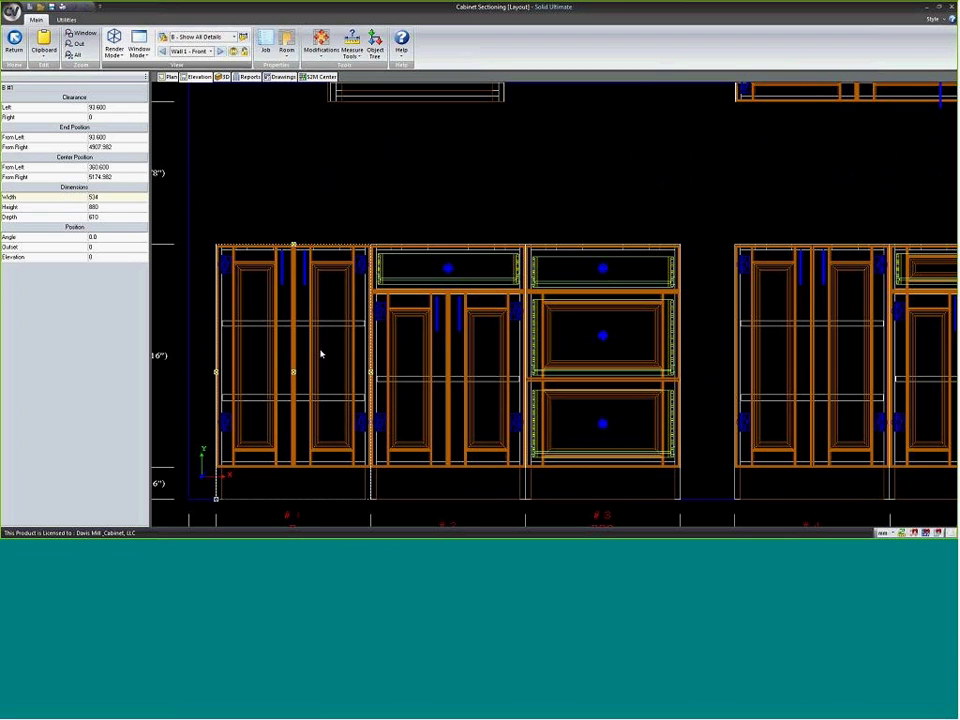
right_click(280, 350)
click(310, 234)
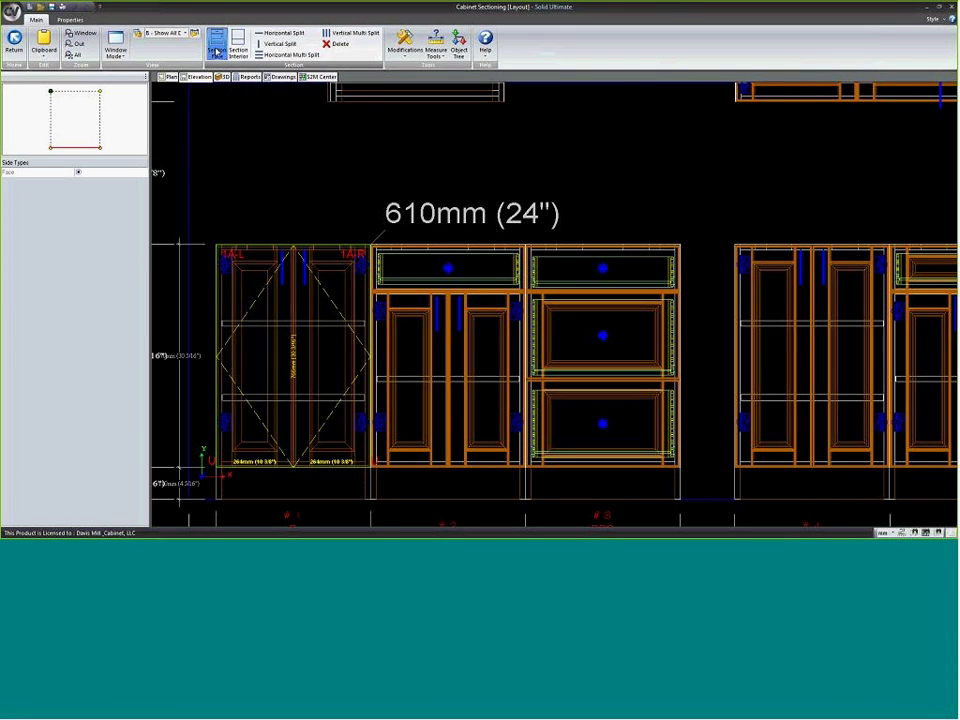
click(216, 46)
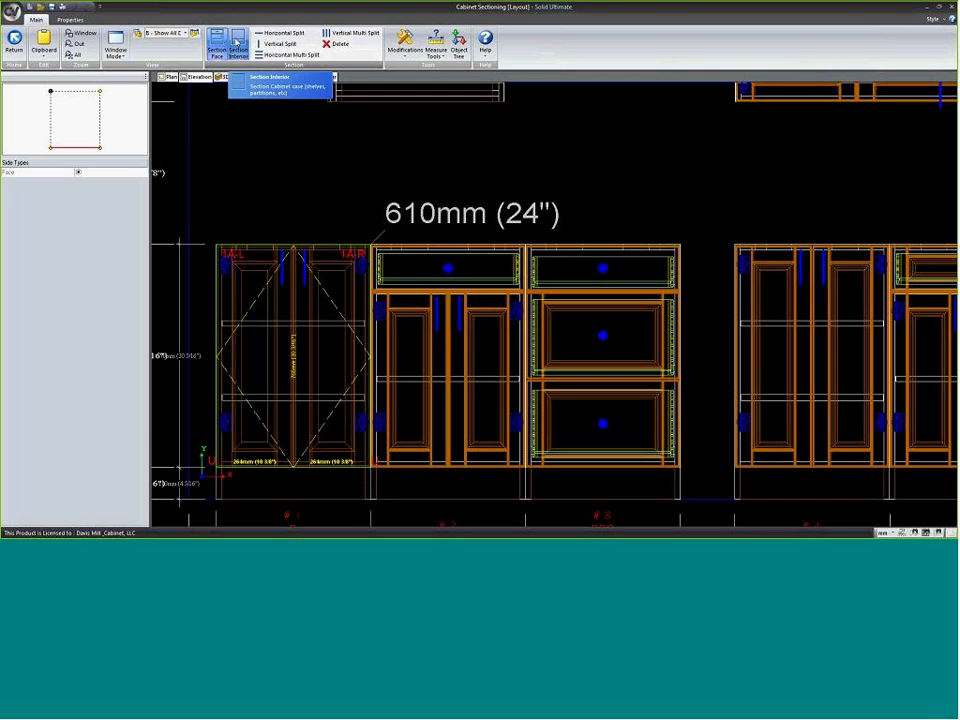
click(238, 45)
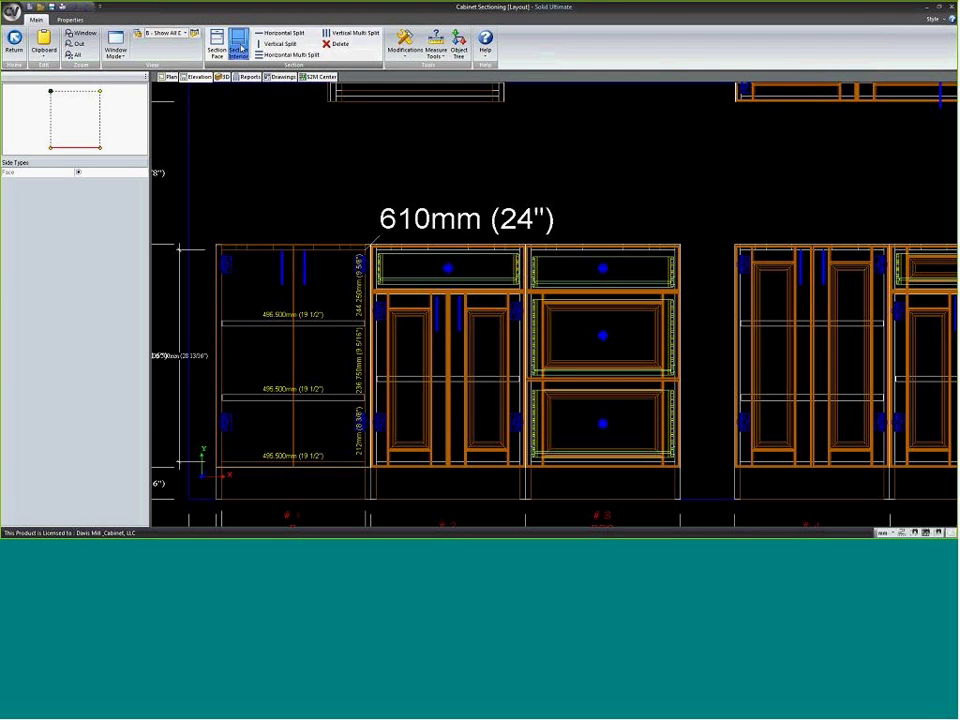
- Turn cabinet #1's middle and top shelves into rollout trays and move the upper tray lower
click(271, 400)
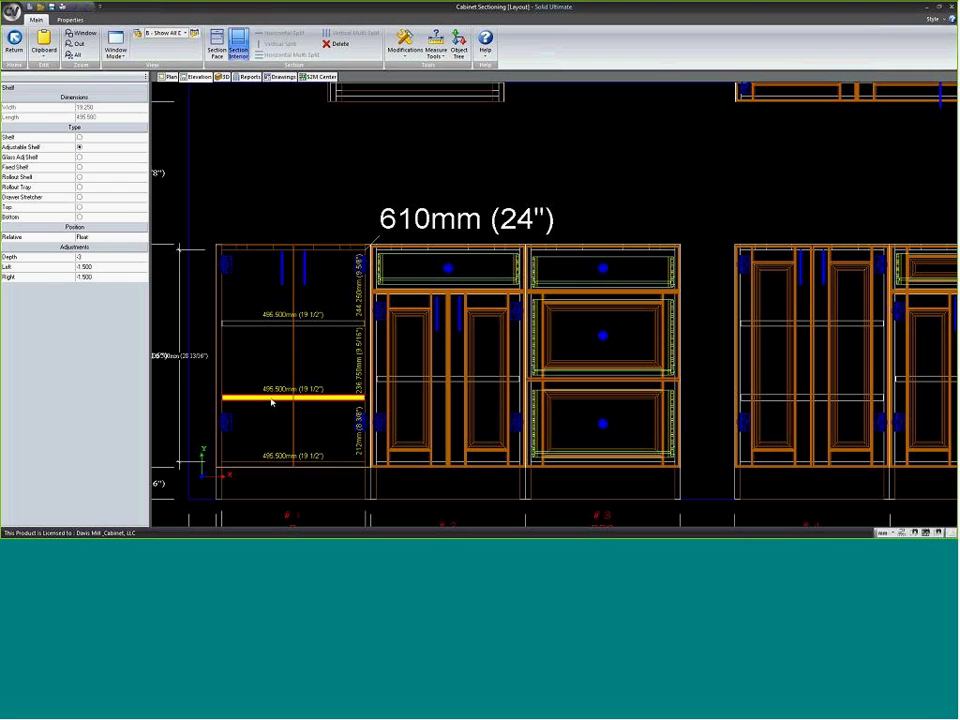
click(79, 187)
click(243, 323)
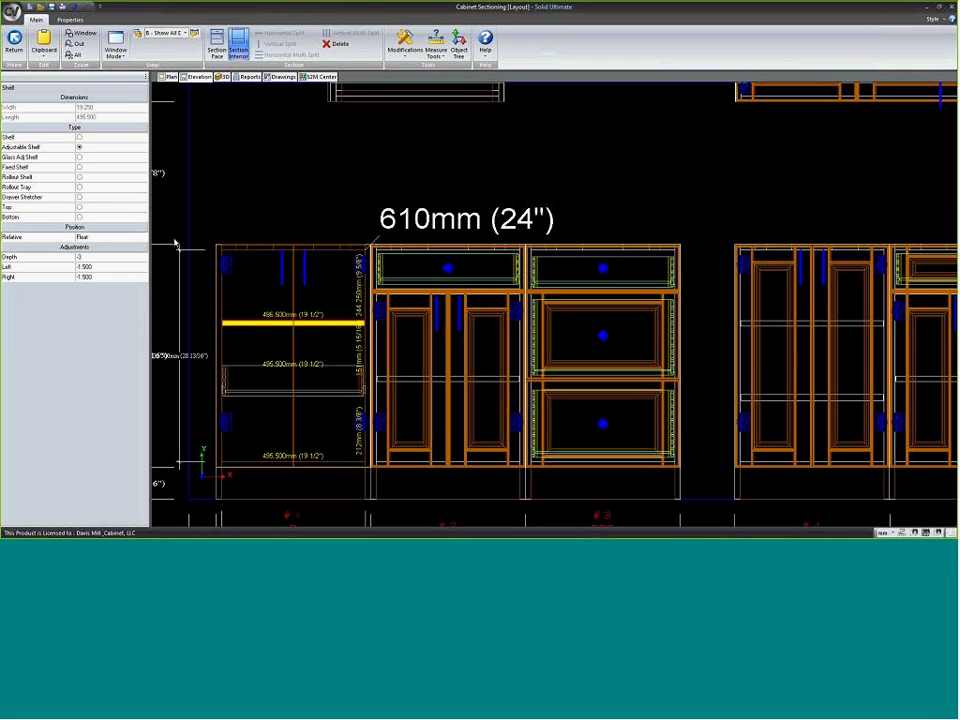
click(86, 188)
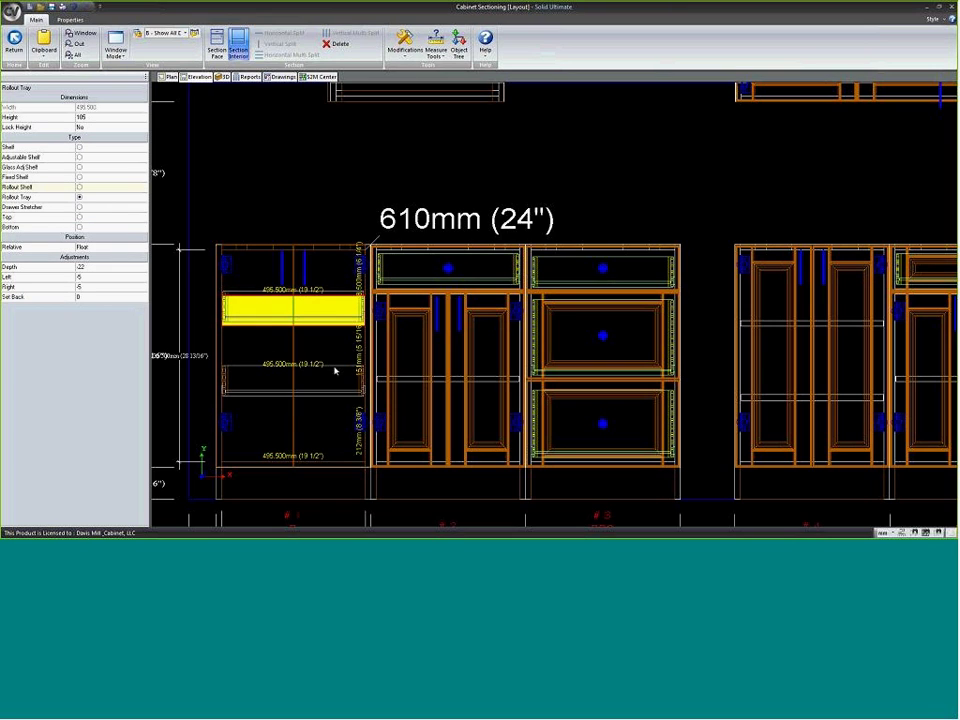
drag(267, 381, 305, 395)
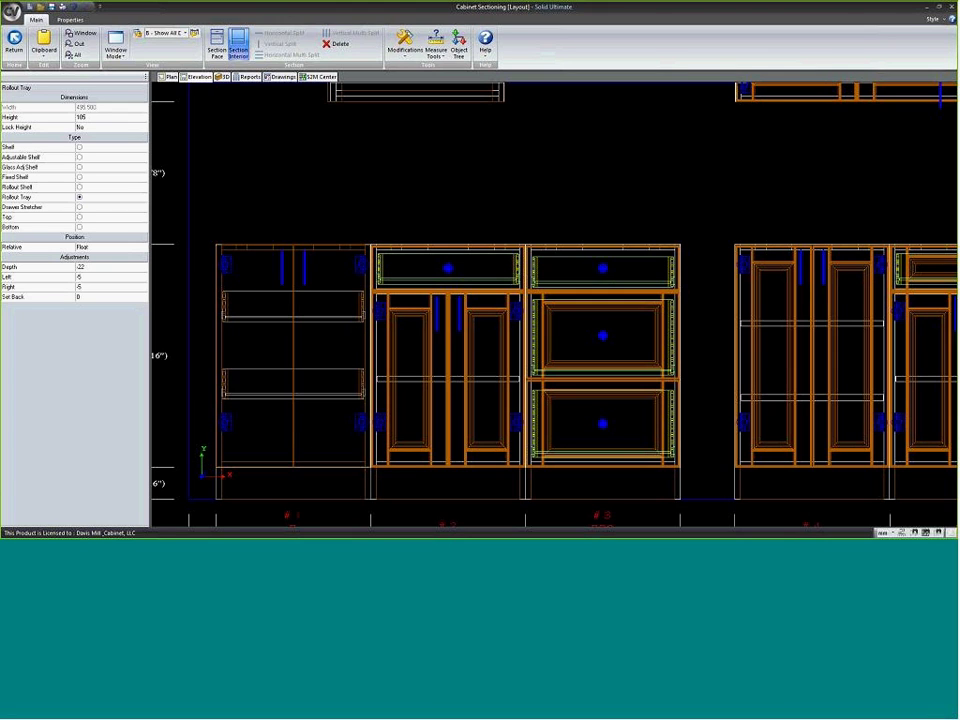
- Set the lower rollout tray's position Relative to Bottom of its opening
click(317, 414)
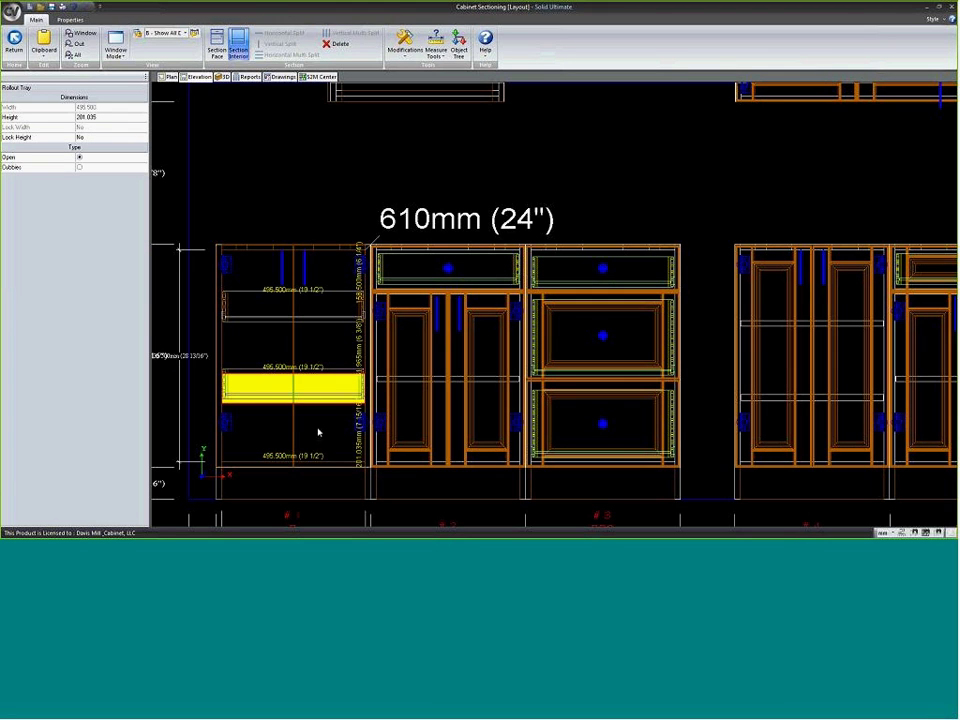
click(304, 345)
click(321, 280)
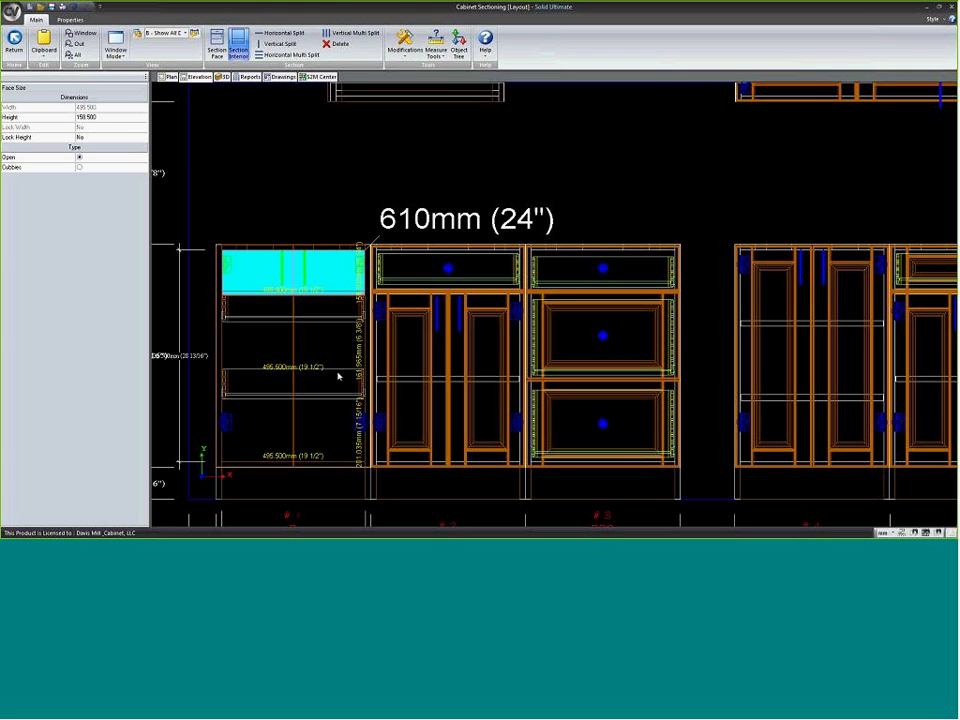
click(312, 392)
click(106, 248)
click(106, 248)
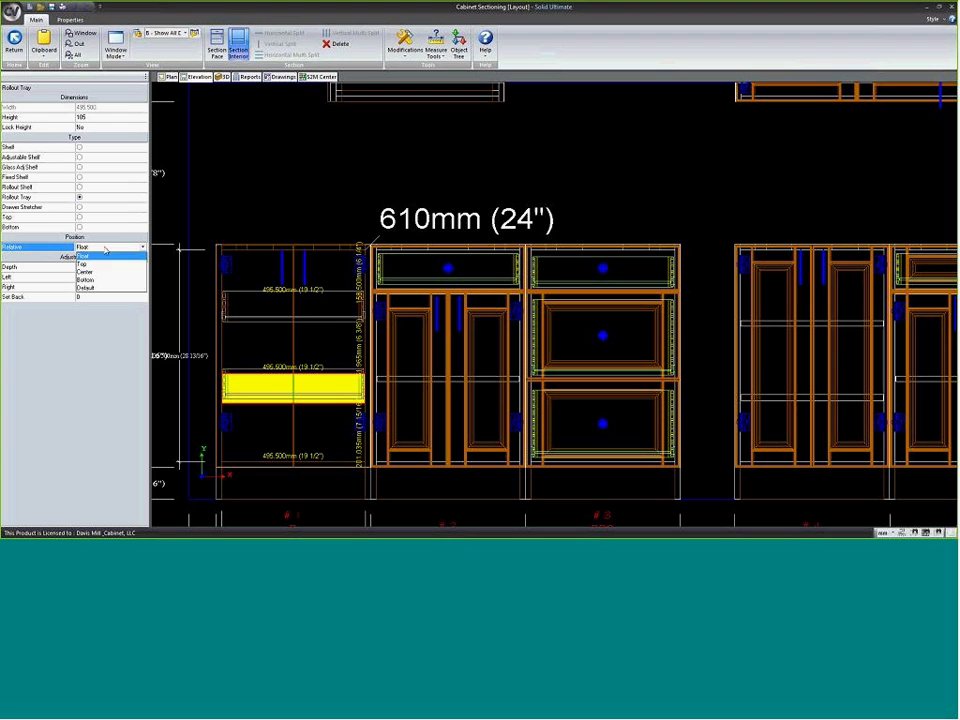
click(92, 280)
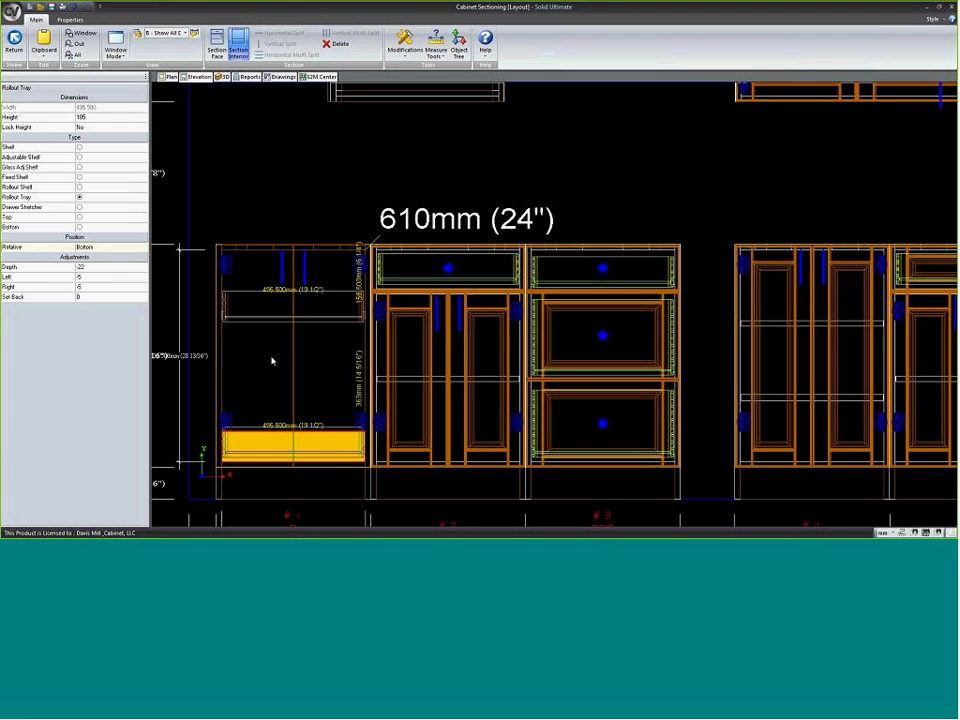
- Equalize the two openings' heights and exit interior sectioning
right_click(229, 348)
key(Escape)
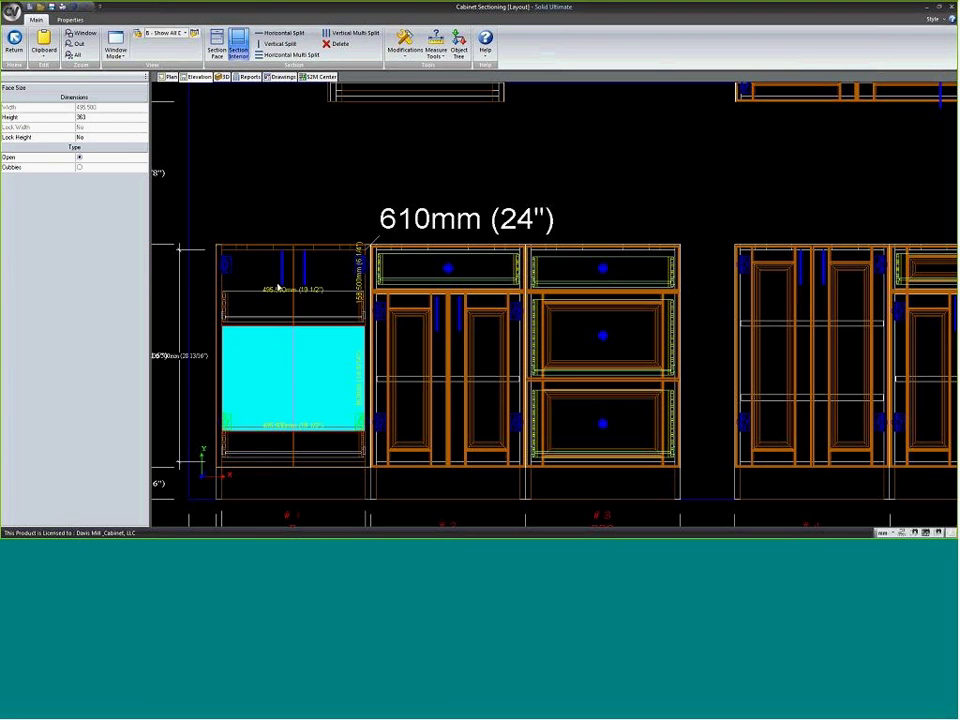
right_click(227, 272)
click(266, 346)
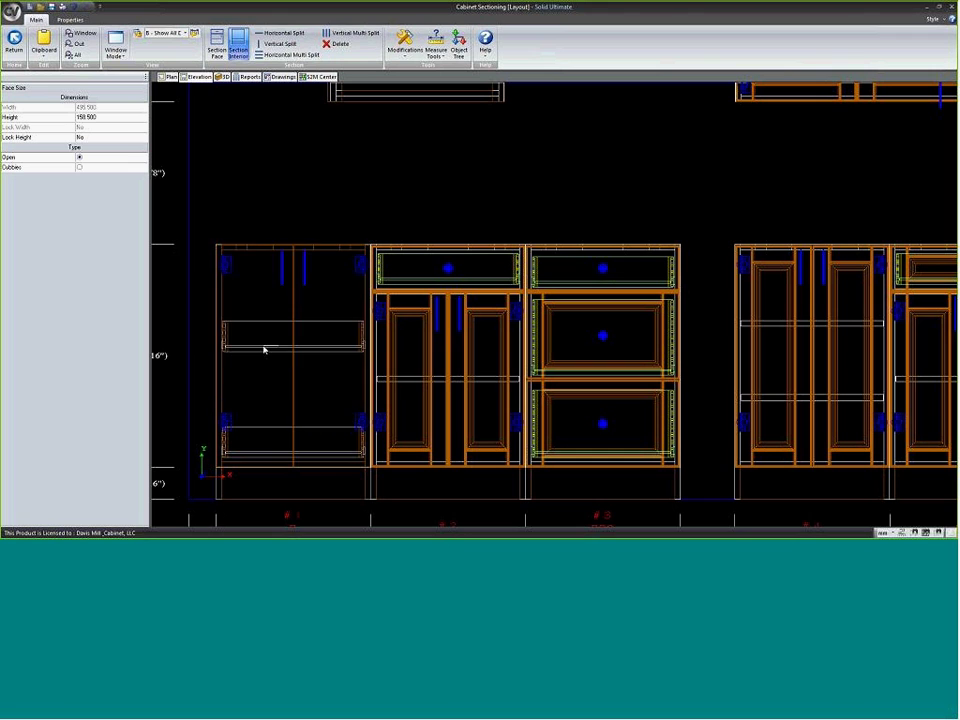
click(192, 349)
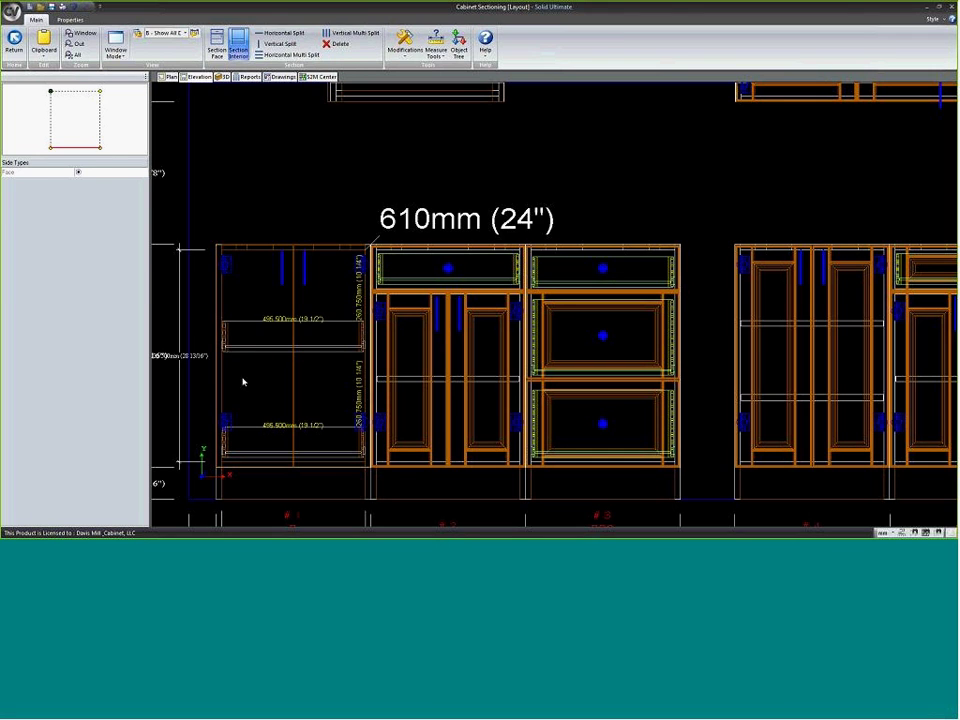
key(Escape)
scroll(228, 455, up, 1)
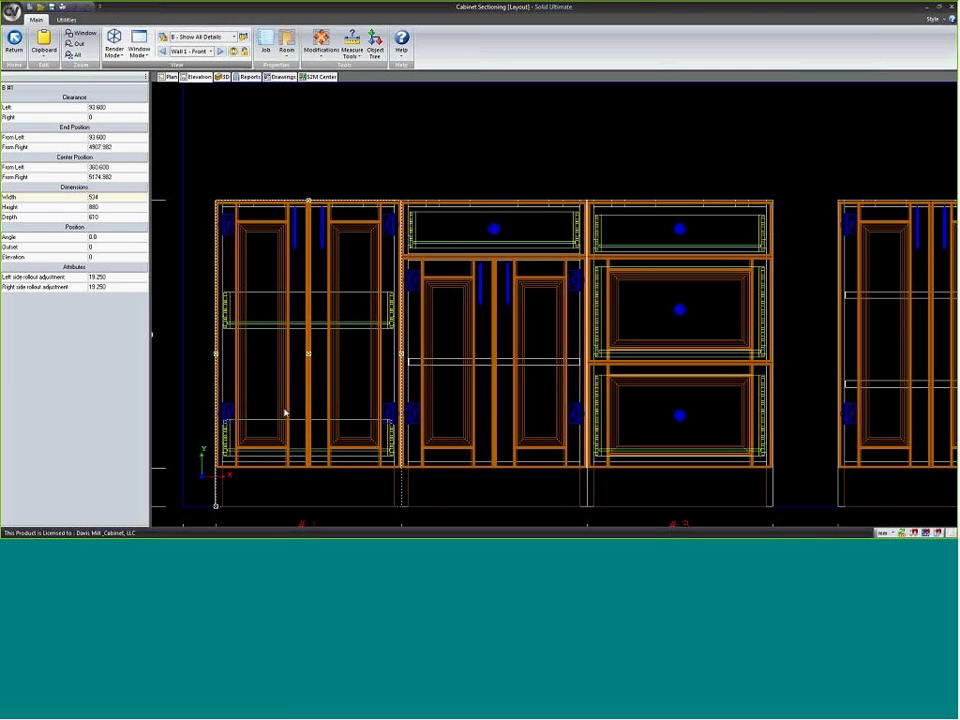
- Check cabinet #1's rollouts in a rotated 3D assembly view, then return to the elevation
scroll(285, 412, down, 1)
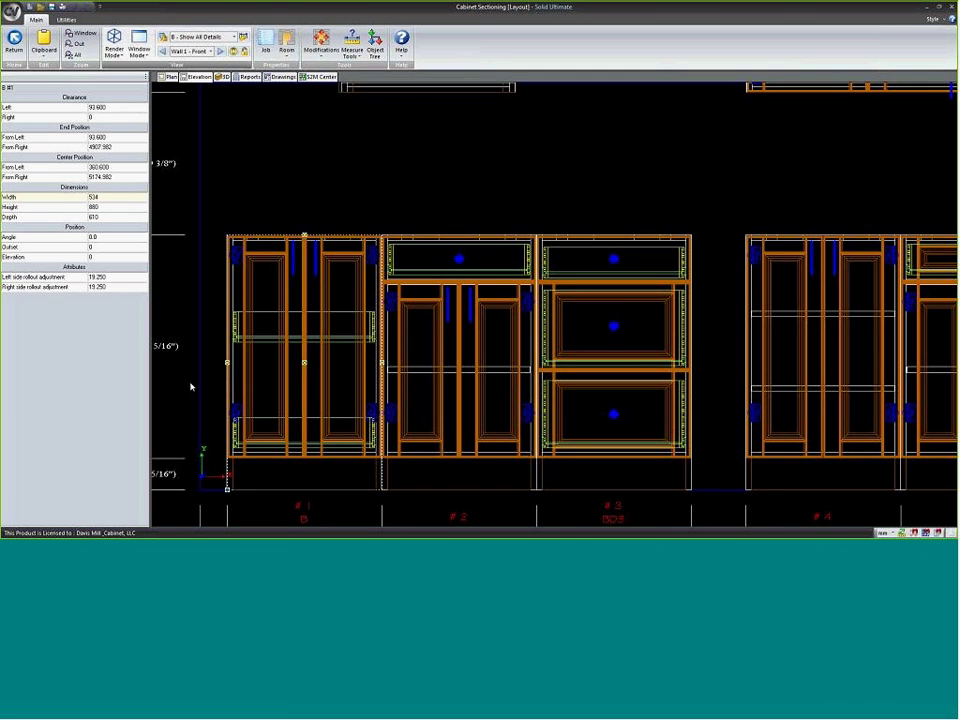
double_click(287, 358)
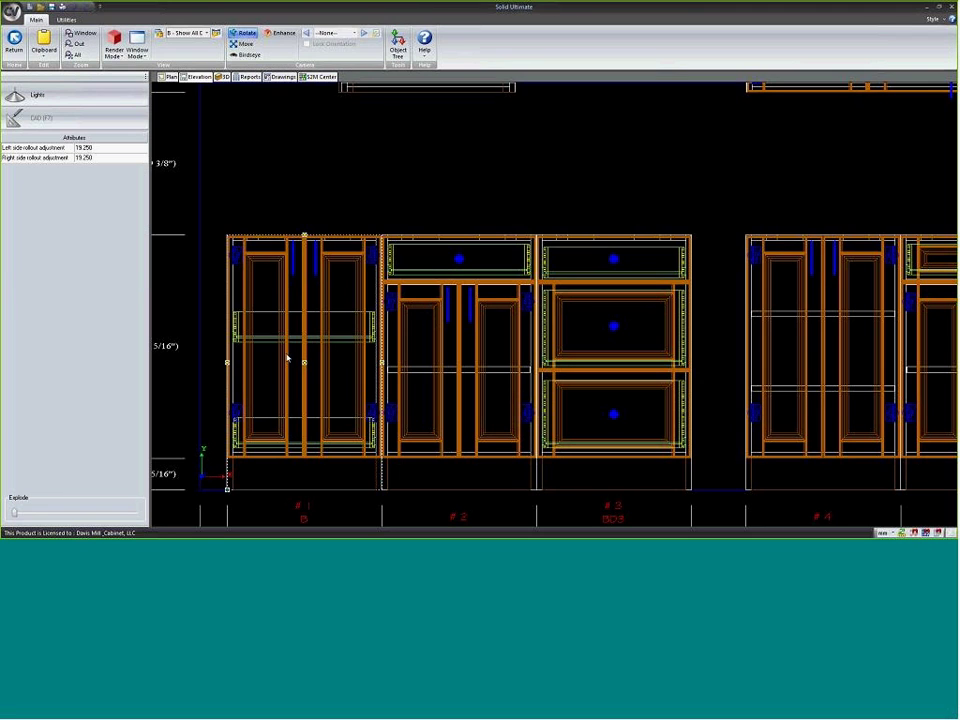
drag(360, 334, 273, 373)
double_click(273, 373)
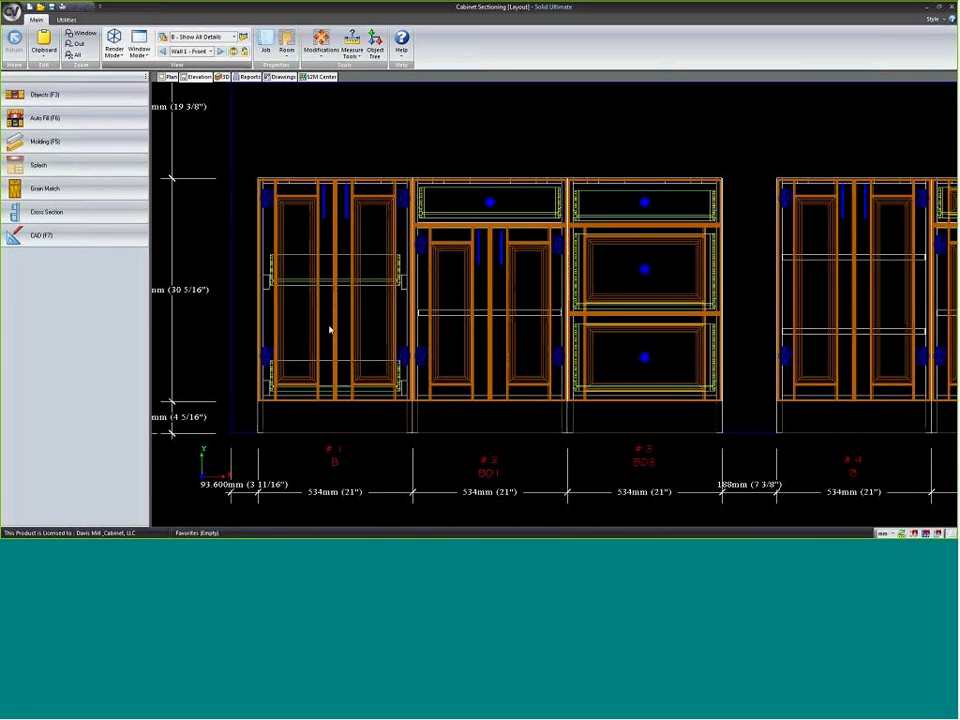
right_click(296, 326)
- Change cabinet #1's face from a door pair to a single door and leave sectioning
click(321, 400)
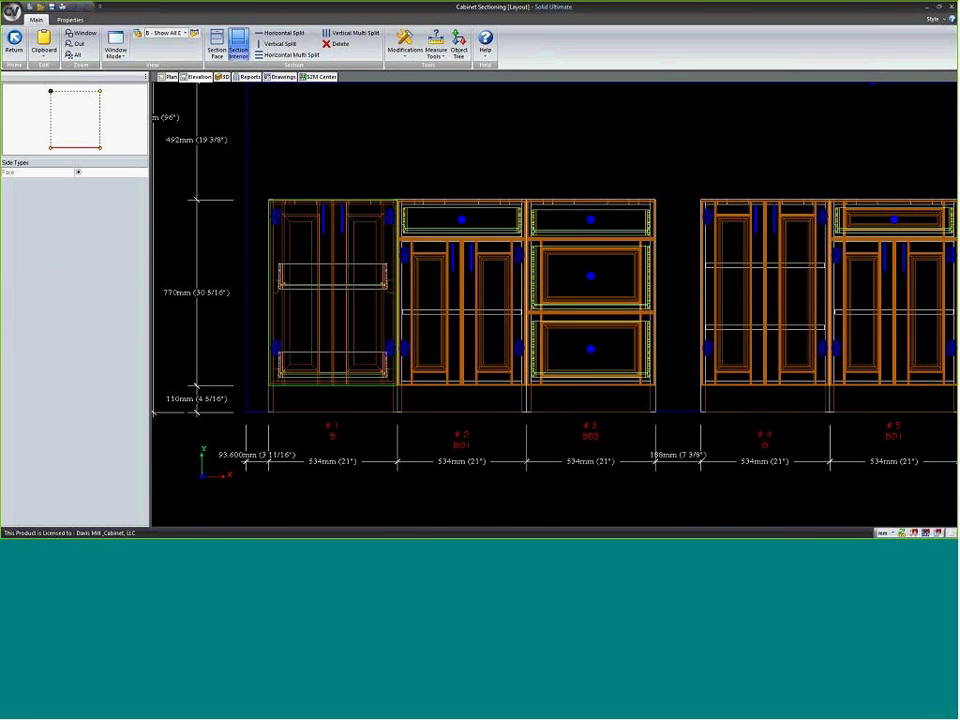
click(79, 158)
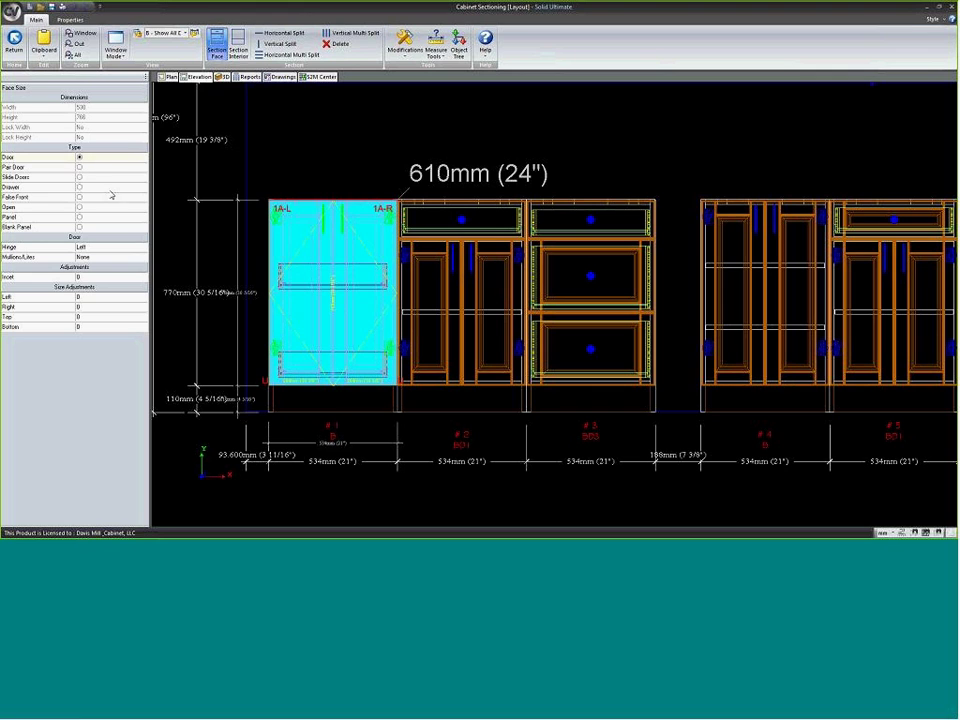
click(368, 450)
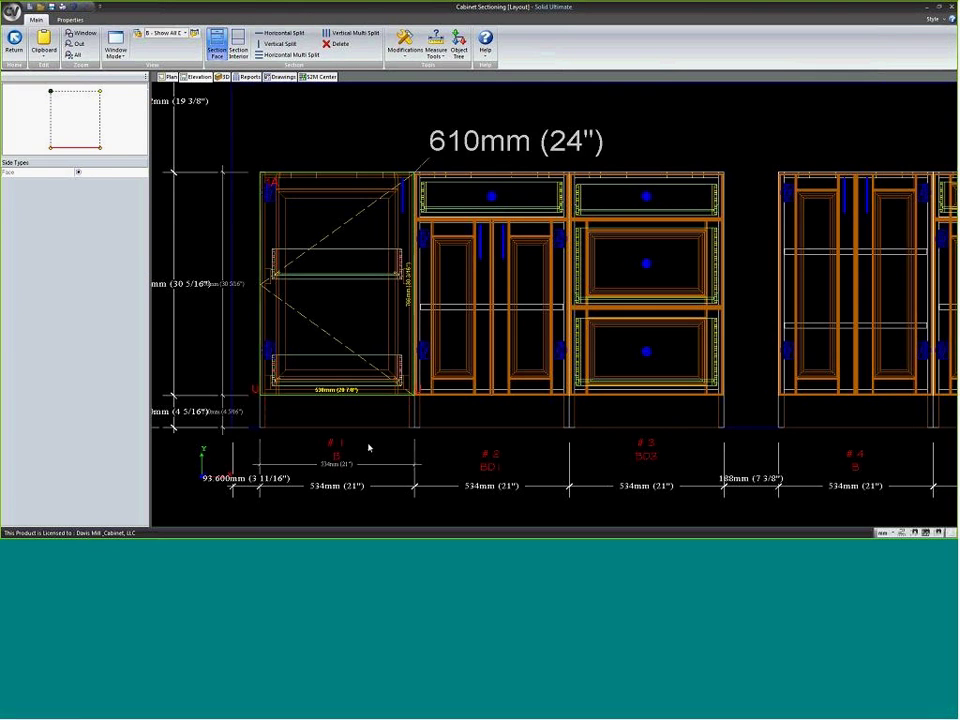
key(Escape)
click(324, 369)
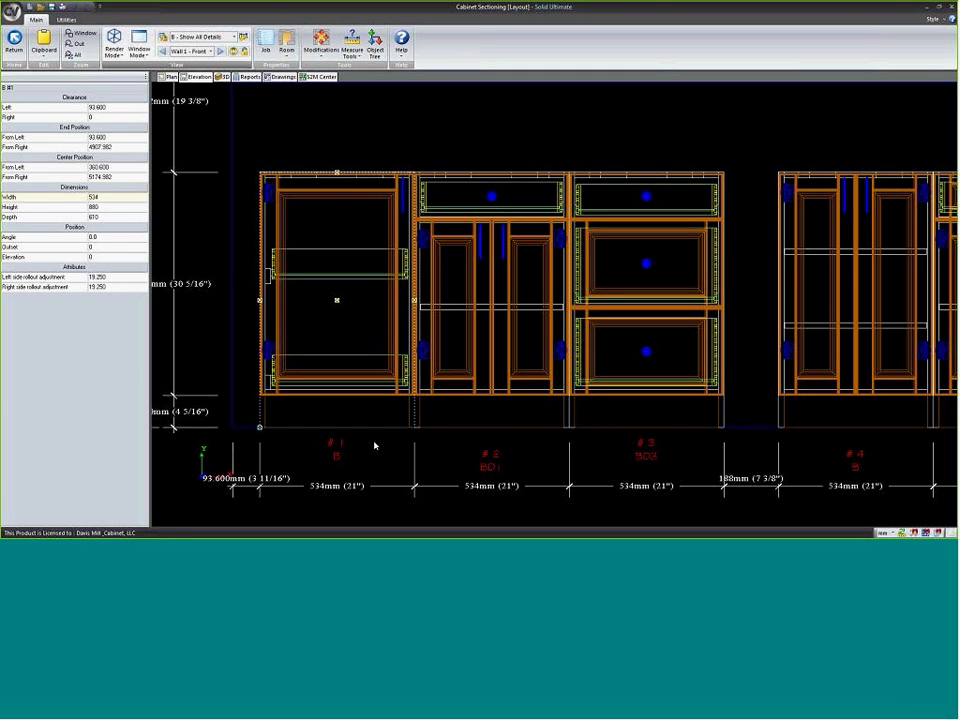
click(375, 446)
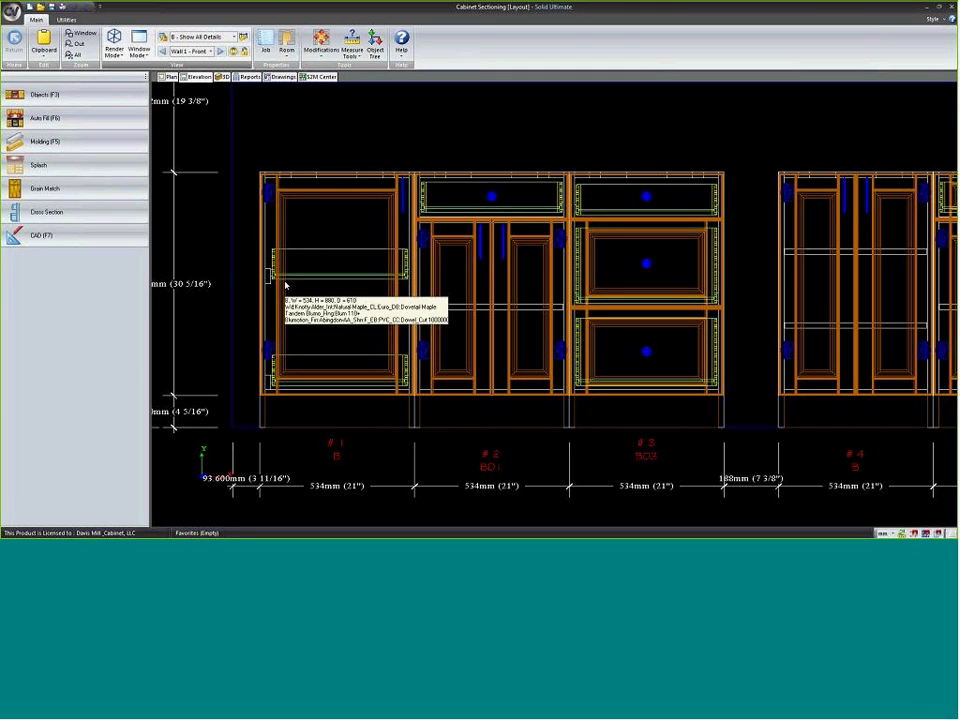
- Reopen cabinet #1 in interior sectioning and make the upper tray a rollout
right_click(284, 312)
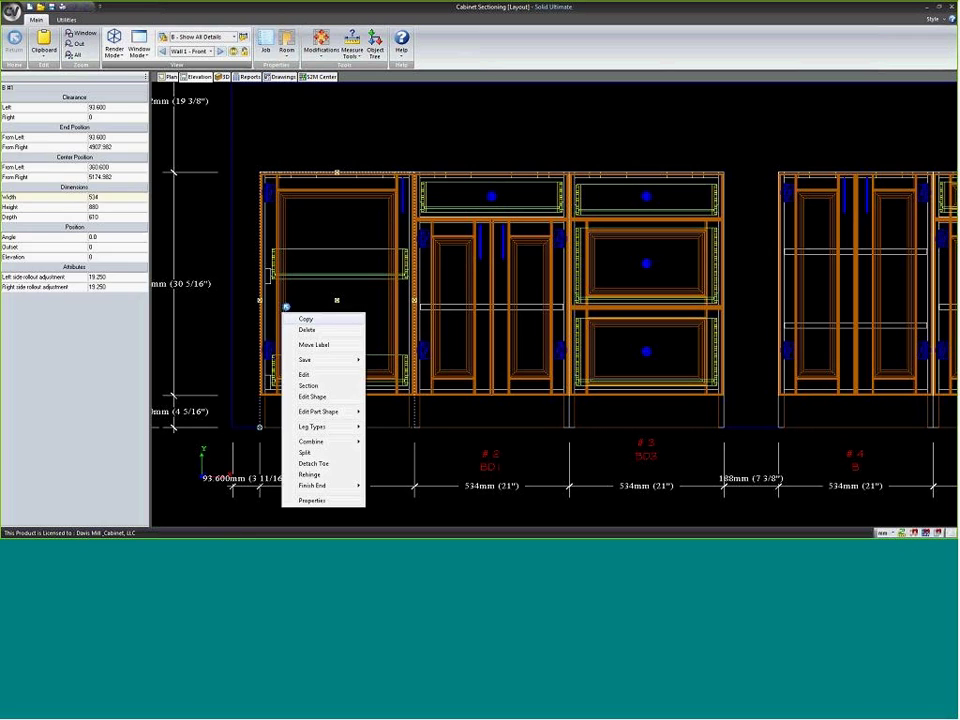
click(309, 387)
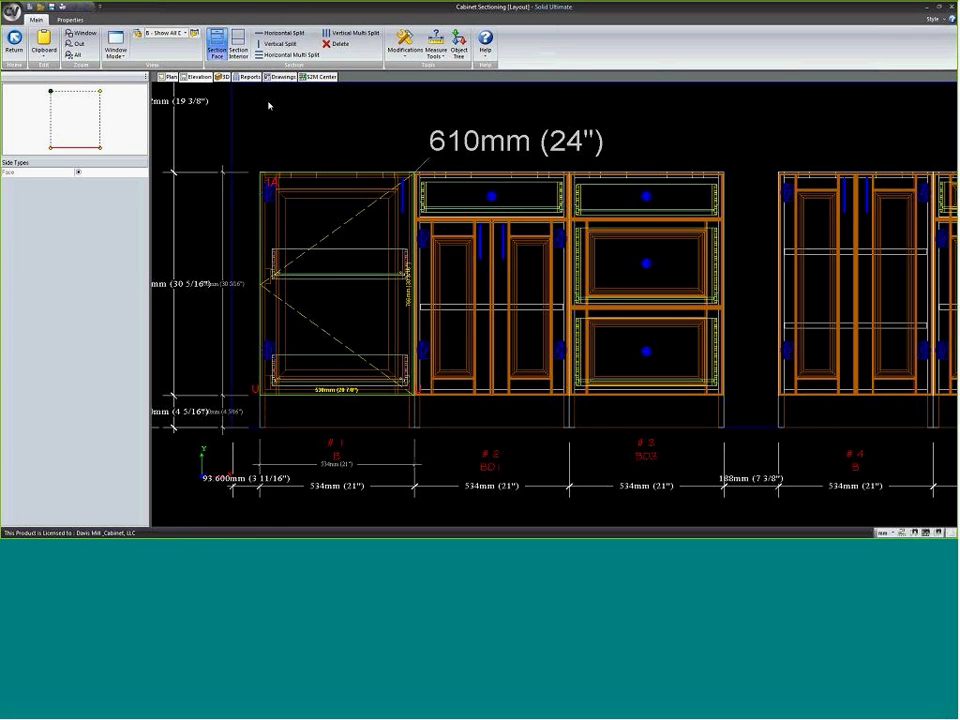
click(238, 45)
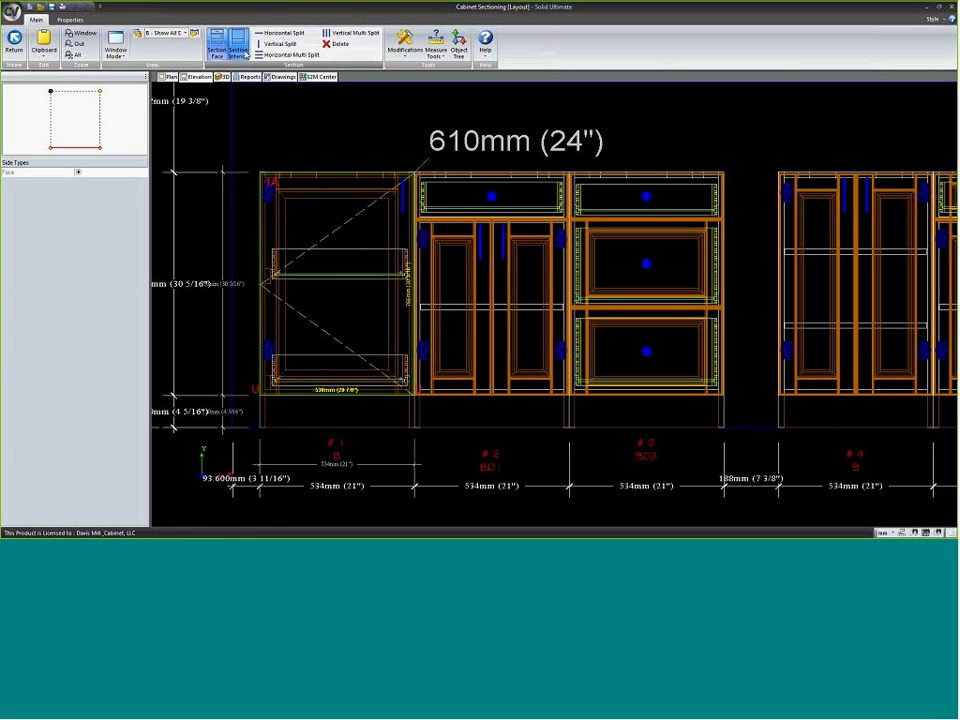
click(300, 272)
scroll(310, 277, up, 2)
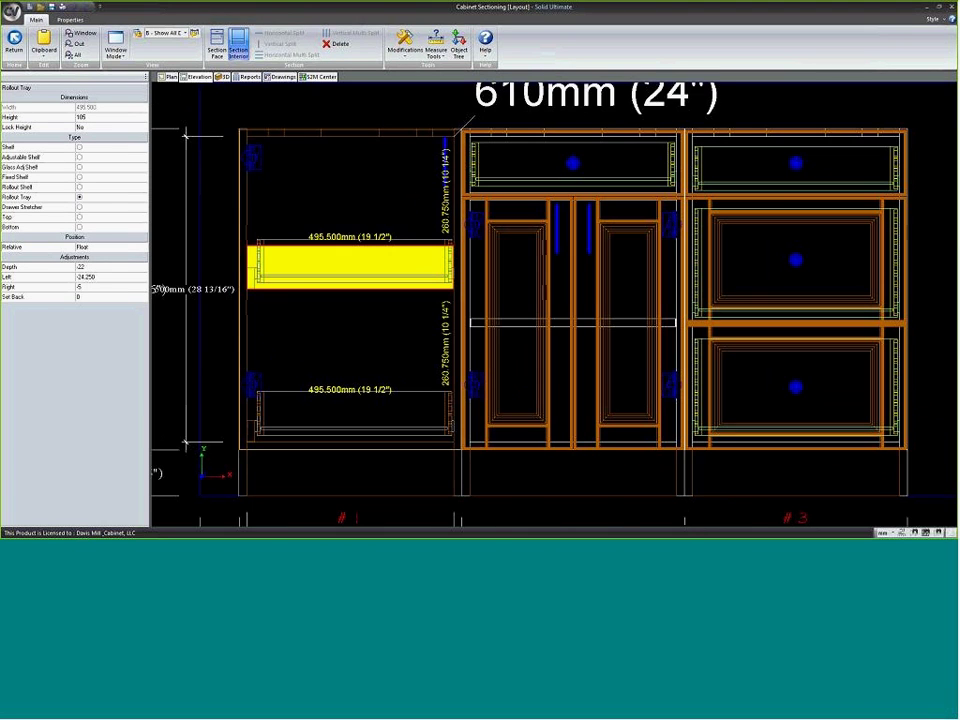
click(79, 187)
click(281, 376)
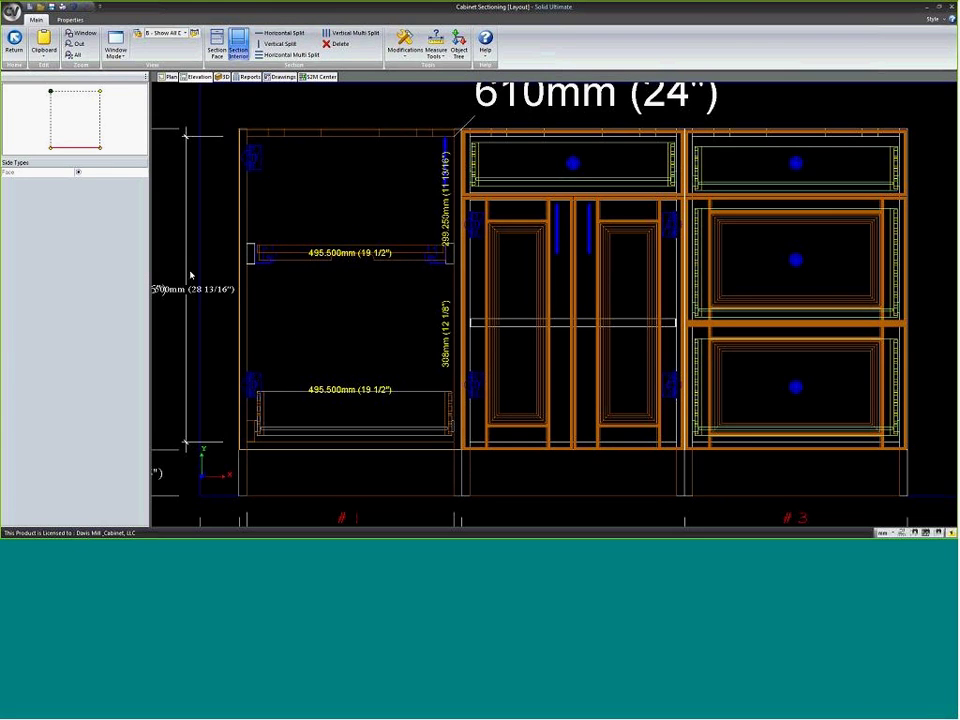
- Set the upper shelf's Type to Rollout Tray too, then select the lower tray
scroll(215, 290, down, 3)
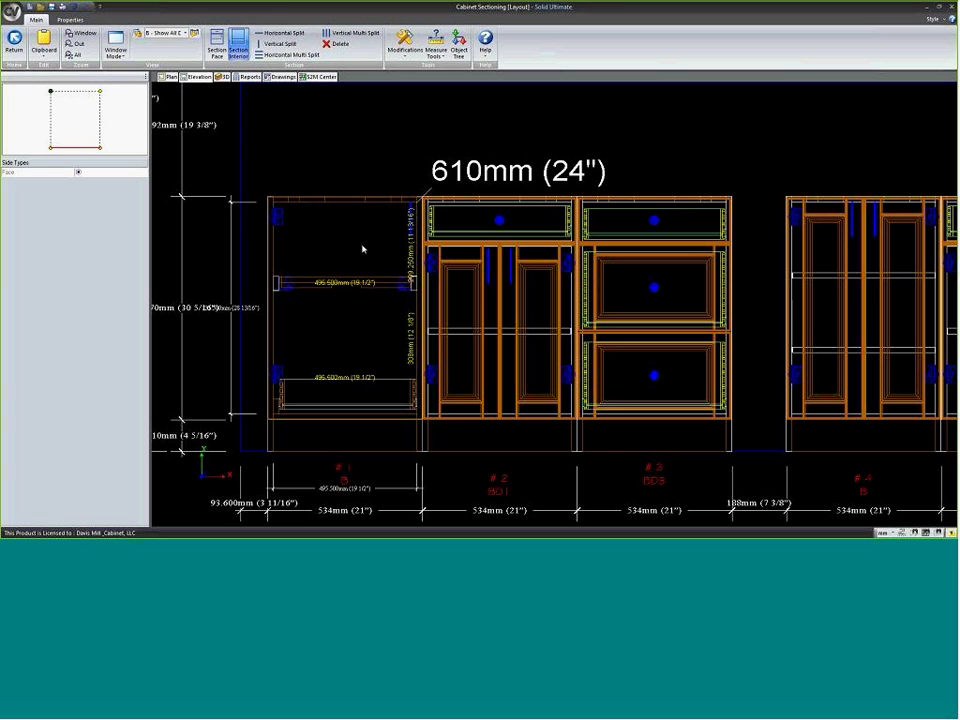
scroll(345, 306, down, 1)
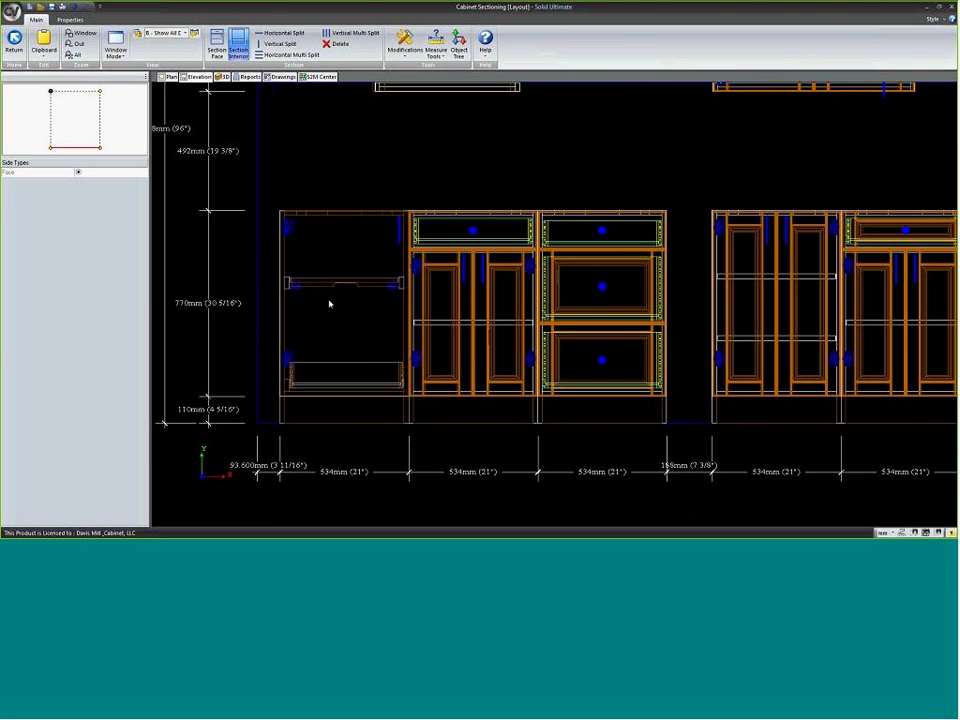
scroll(321, 296, up, 2)
click(308, 285)
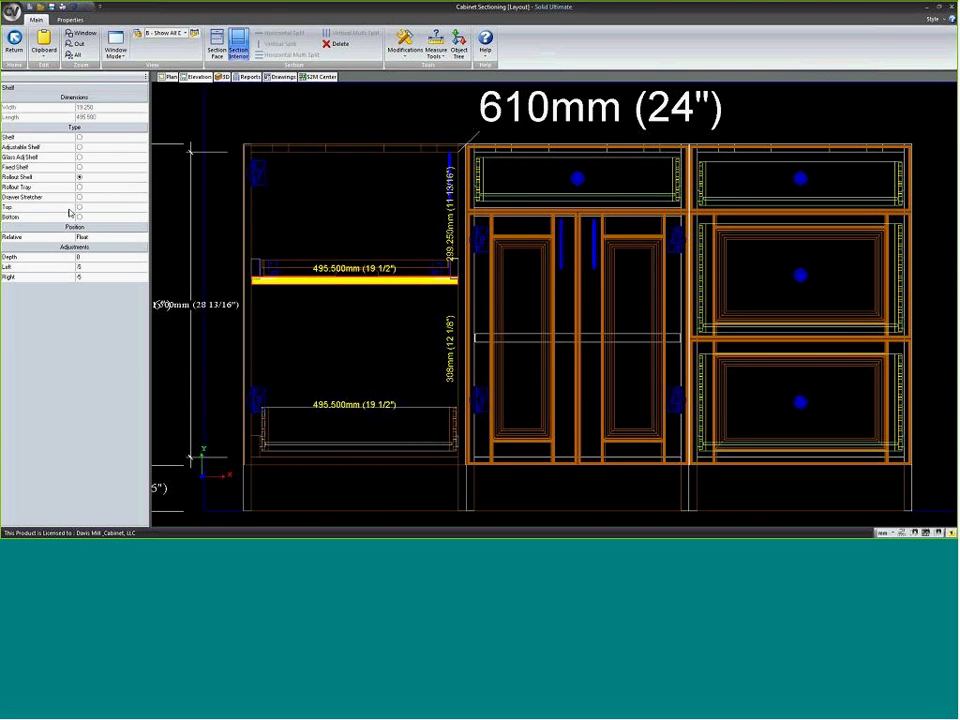
click(79, 187)
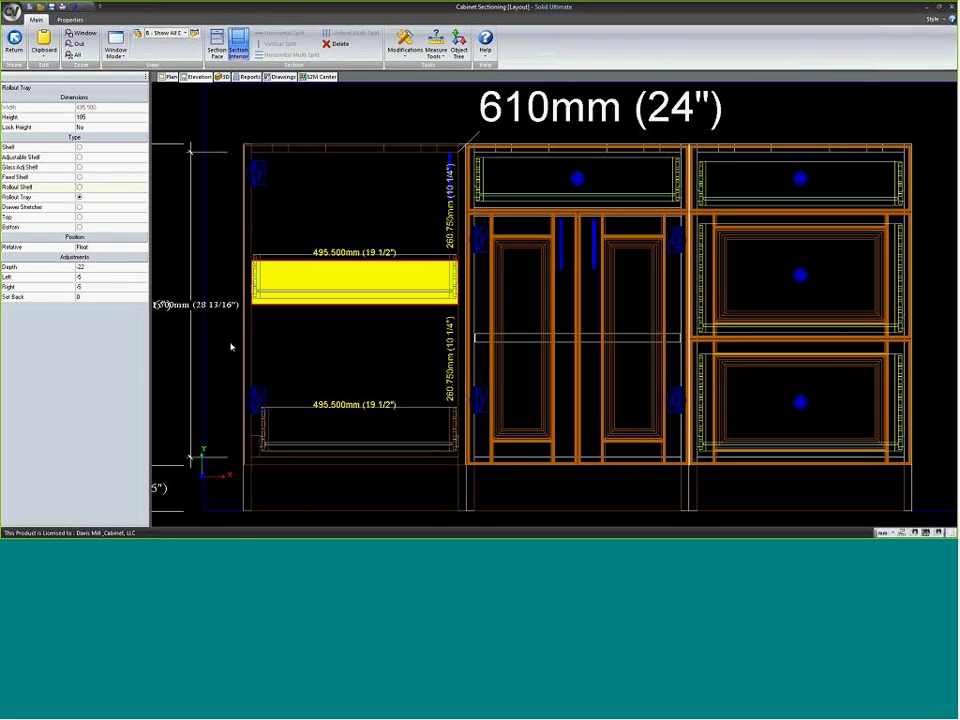
click(313, 426)
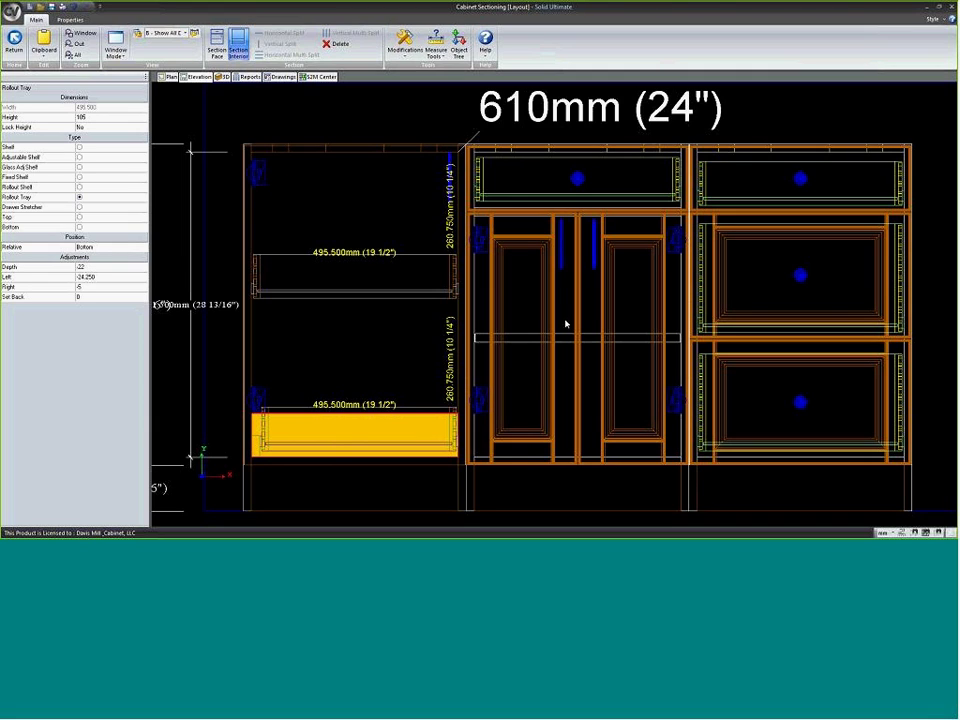
- Give the lower rollout tray the Dovetail RO FingerPull 3" construction
double_click(339, 441)
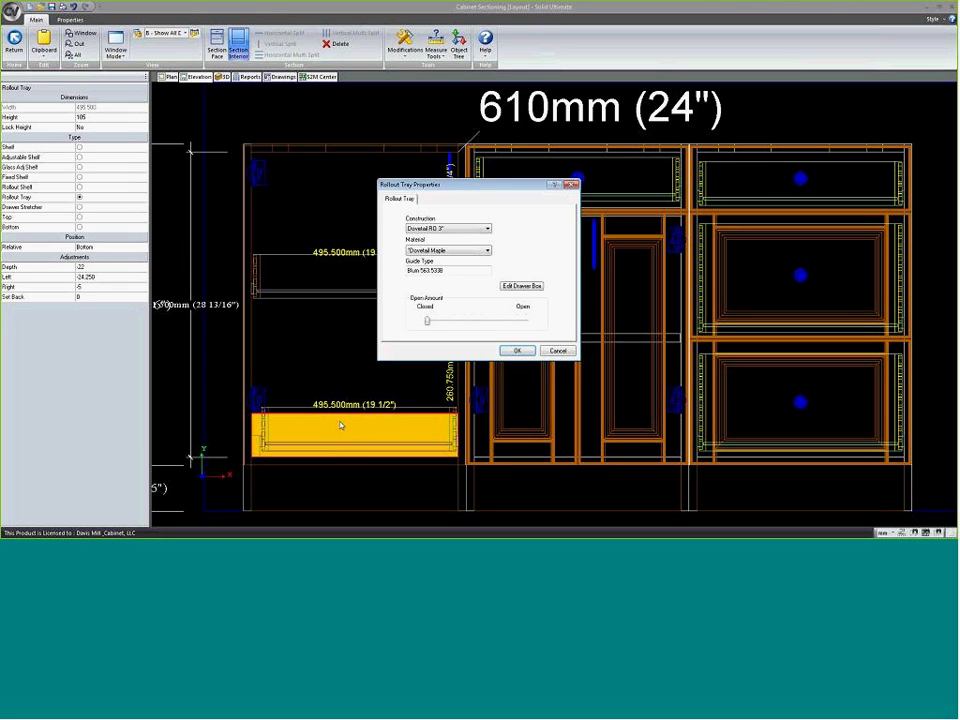
click(439, 229)
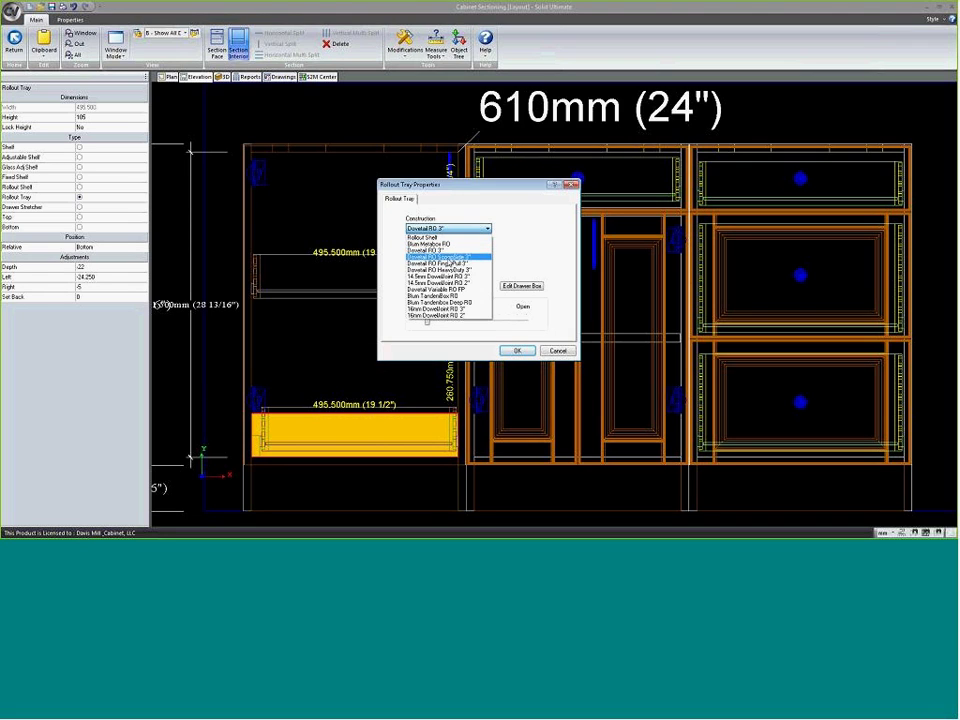
click(445, 263)
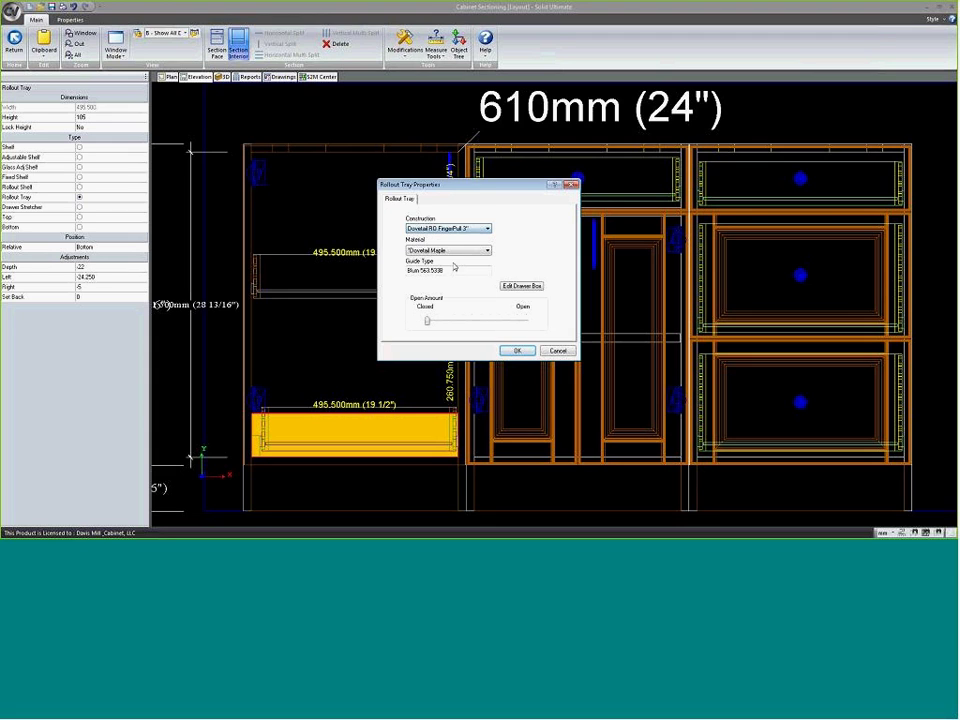
click(518, 352)
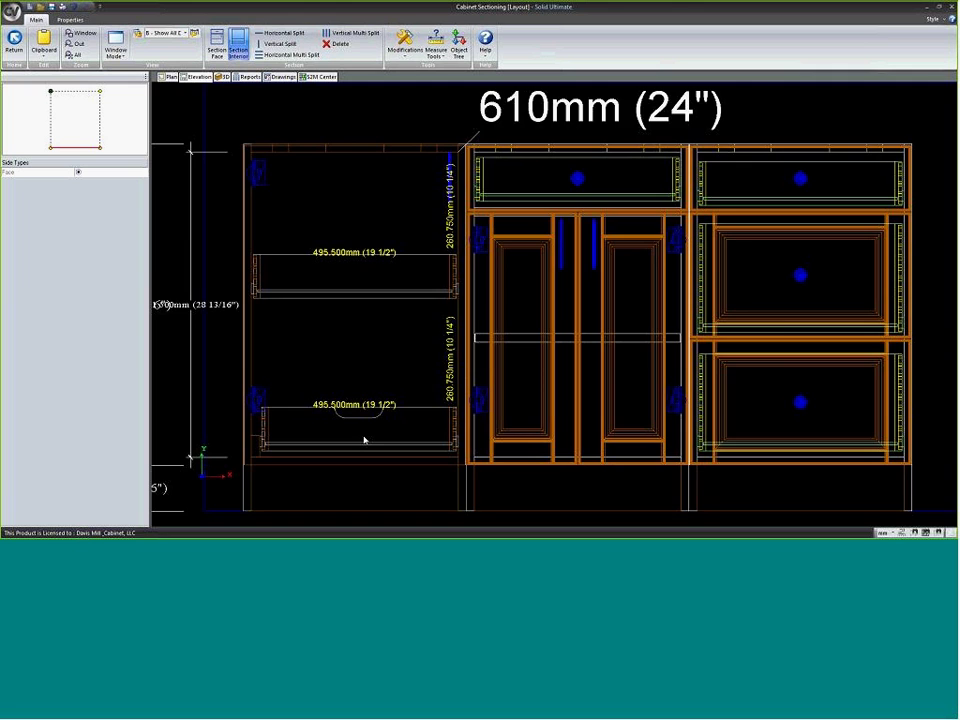
- Switch the lower tray to Dovetail RO ScoopSide 3" construction and exit section editing
scroll(364, 440, up, 2)
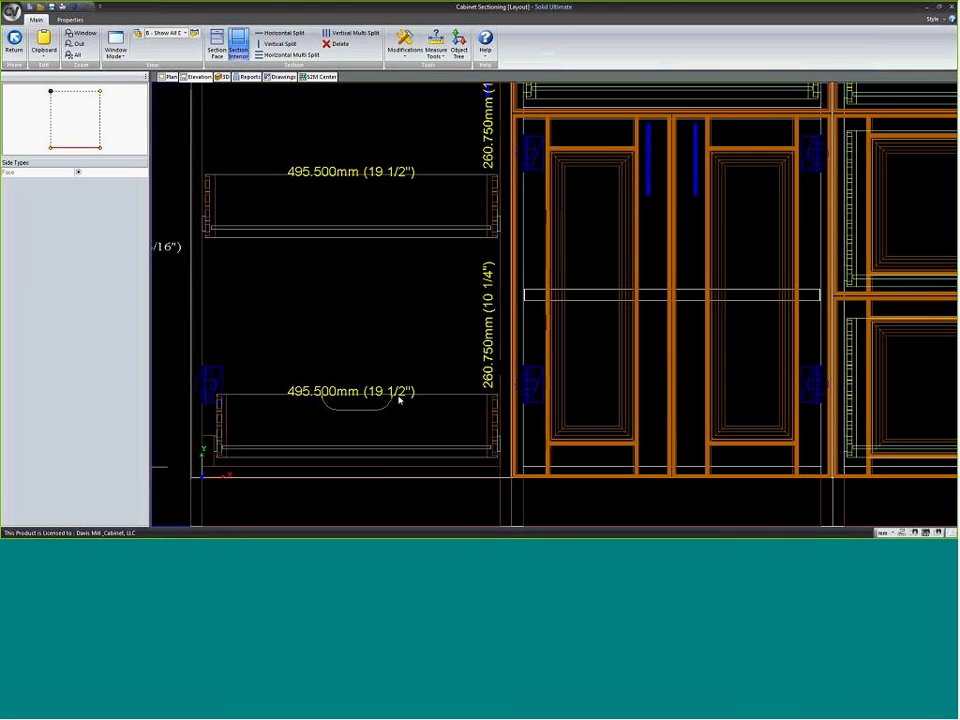
click(353, 419)
double_click(355, 421)
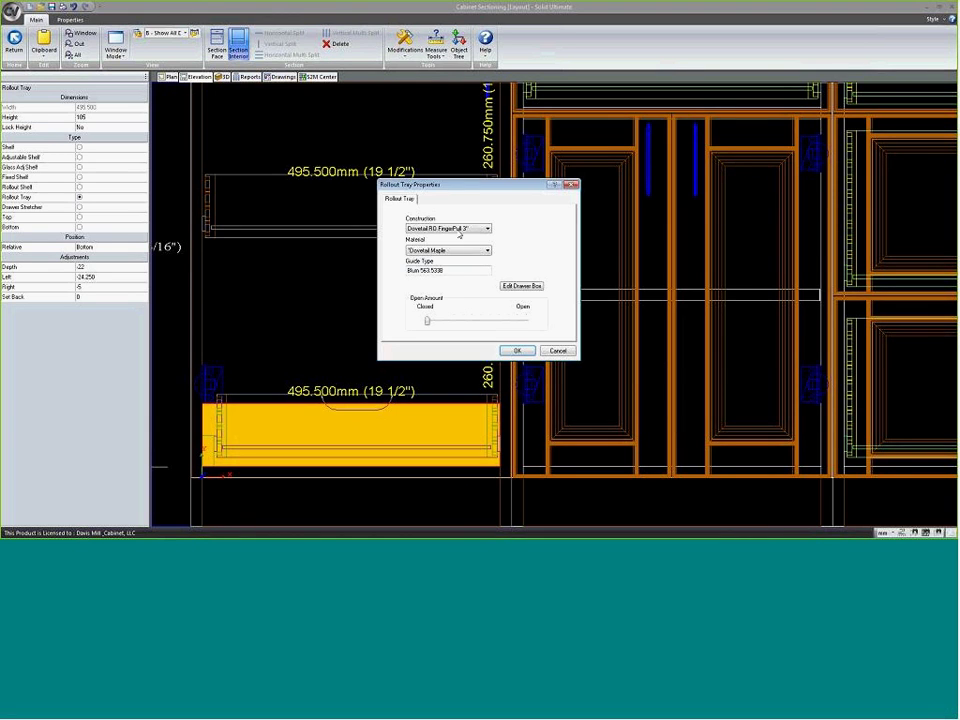
click(461, 230)
click(452, 263)
click(517, 350)
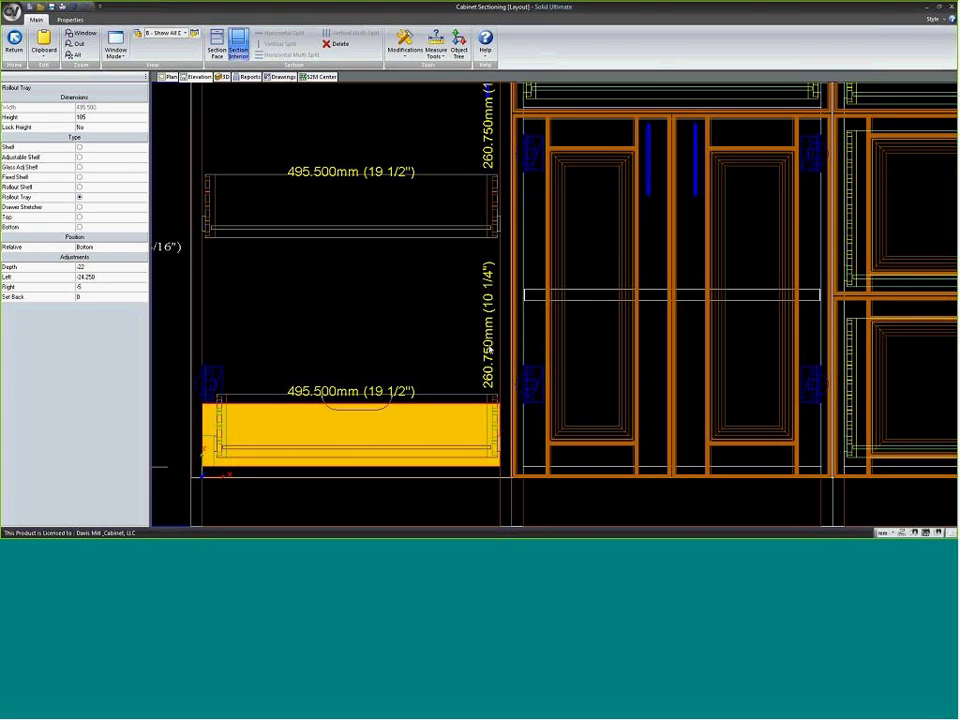
scroll(298, 349, down, 3)
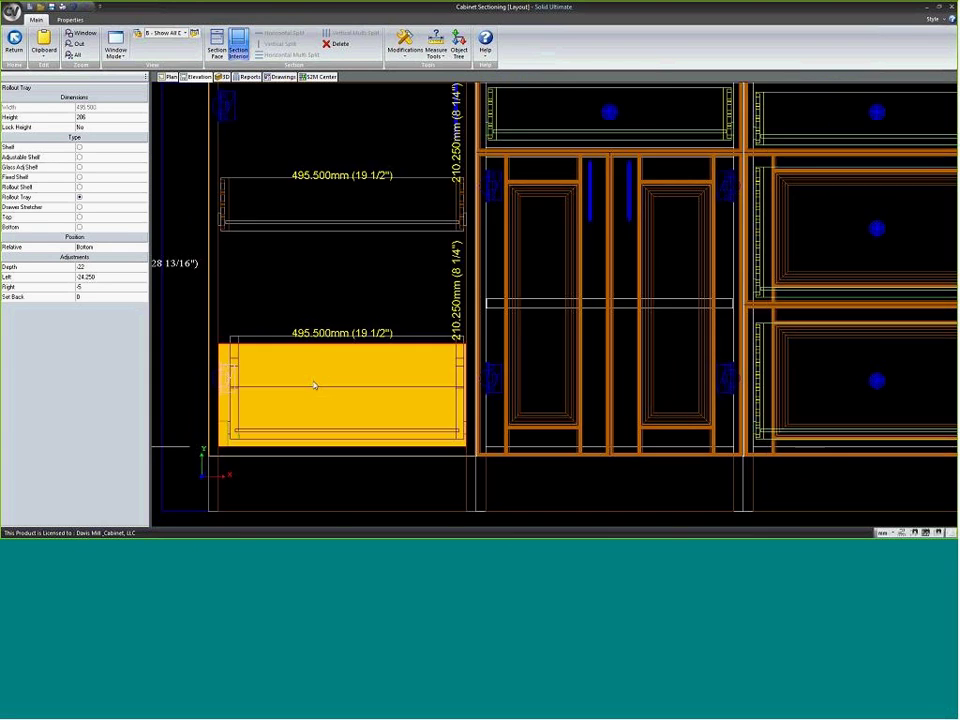
key(Escape)
click(337, 337)
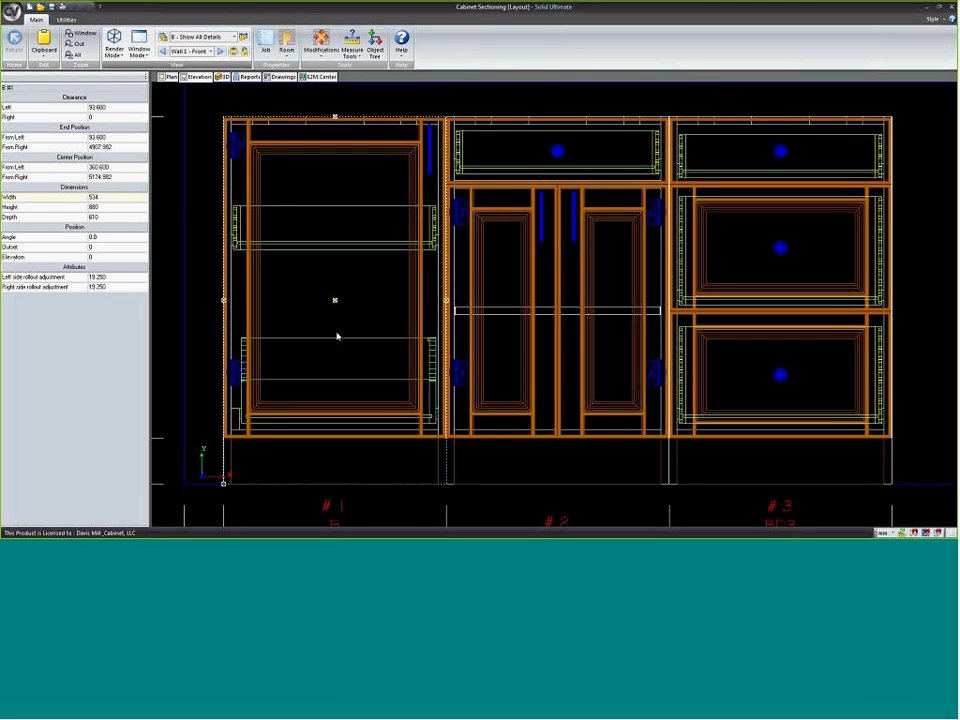
- Orbit cabinet #1 in the 3D assembly view, then return to the elevation
double_click(337, 337)
drag(367, 240, 336, 265)
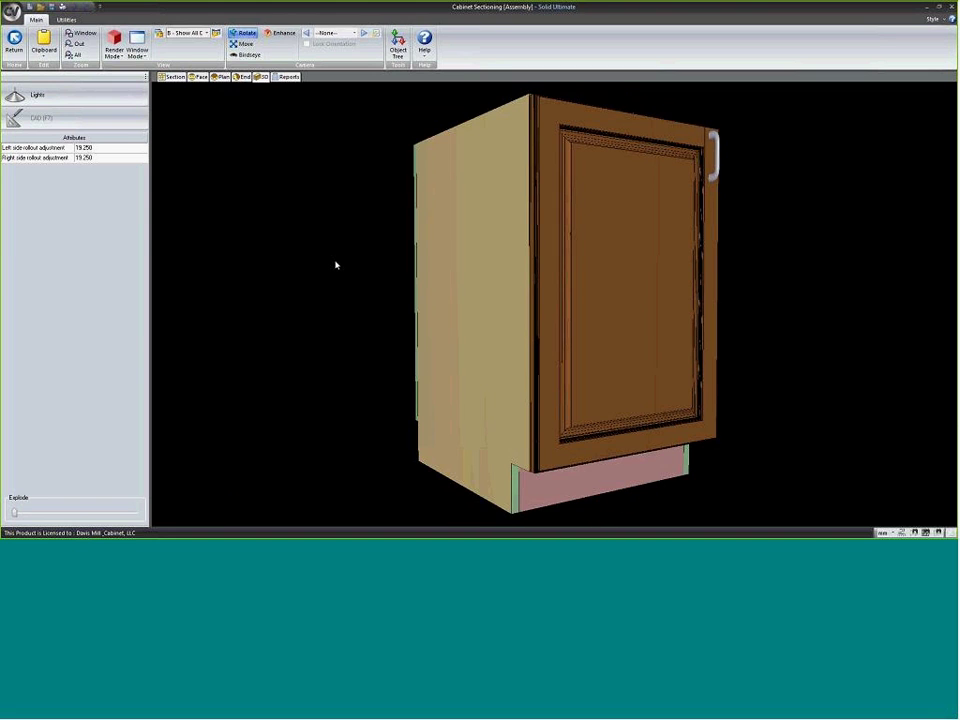
double_click(336, 265)
scroll(334, 270, down, 2)
scroll(510, 465, down, 2)
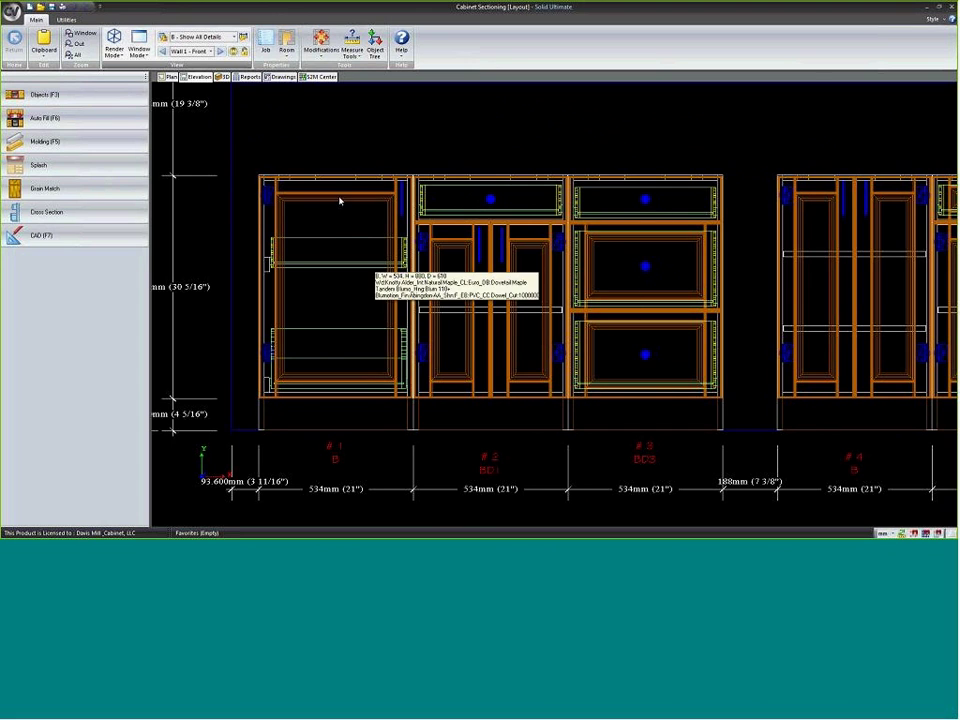
- Reopen cabinet #1 in interior section editing and select the upper rollout tray
click(346, 230)
right_click(305, 229)
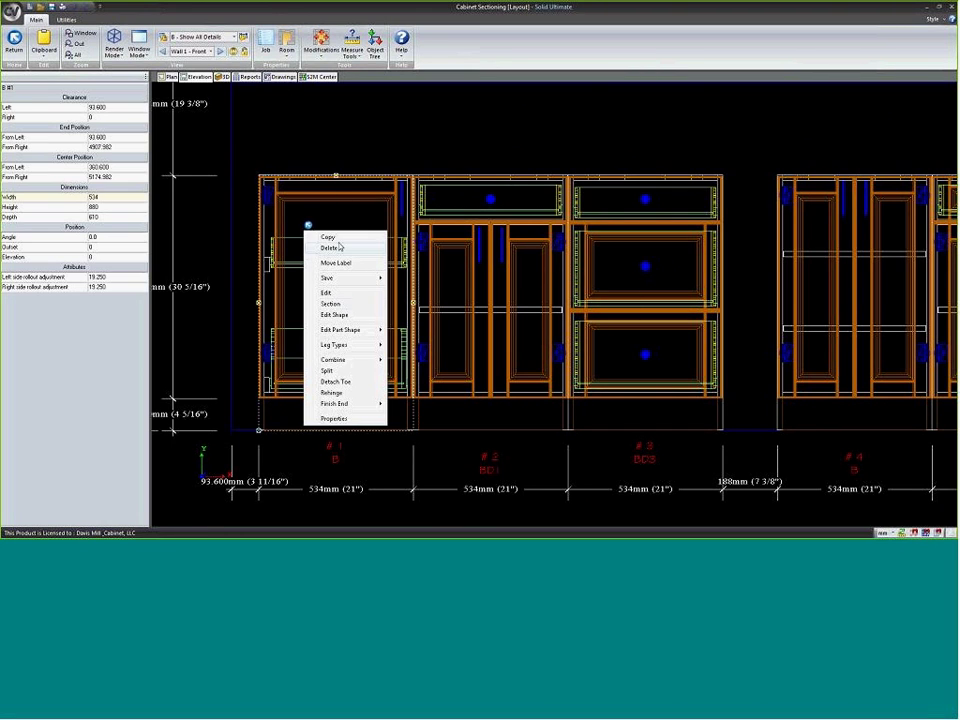
click(330, 304)
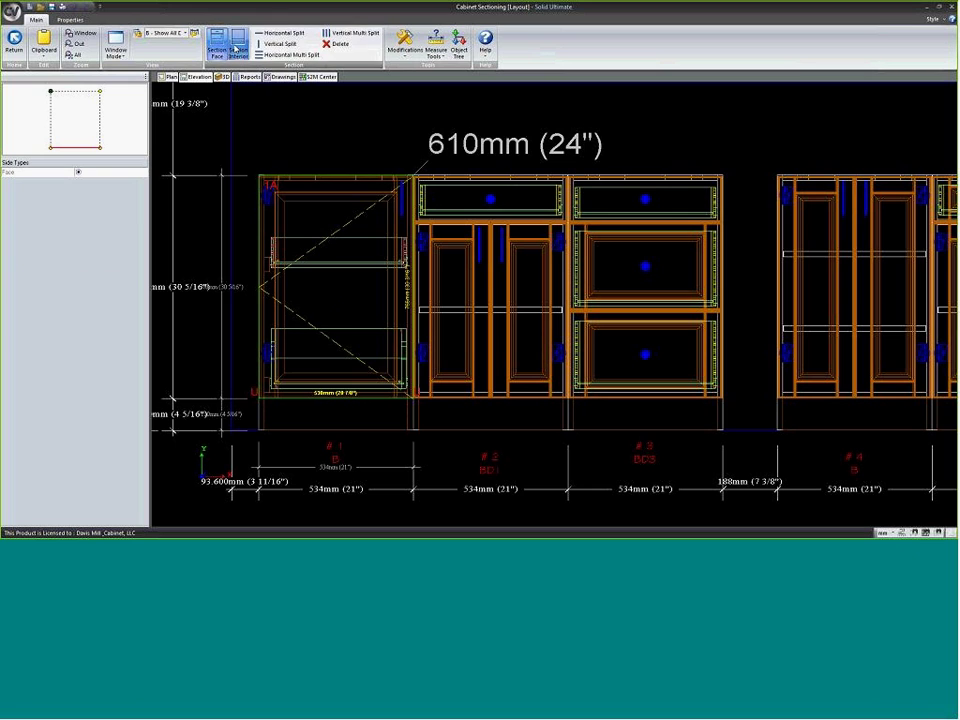
click(237, 47)
click(344, 257)
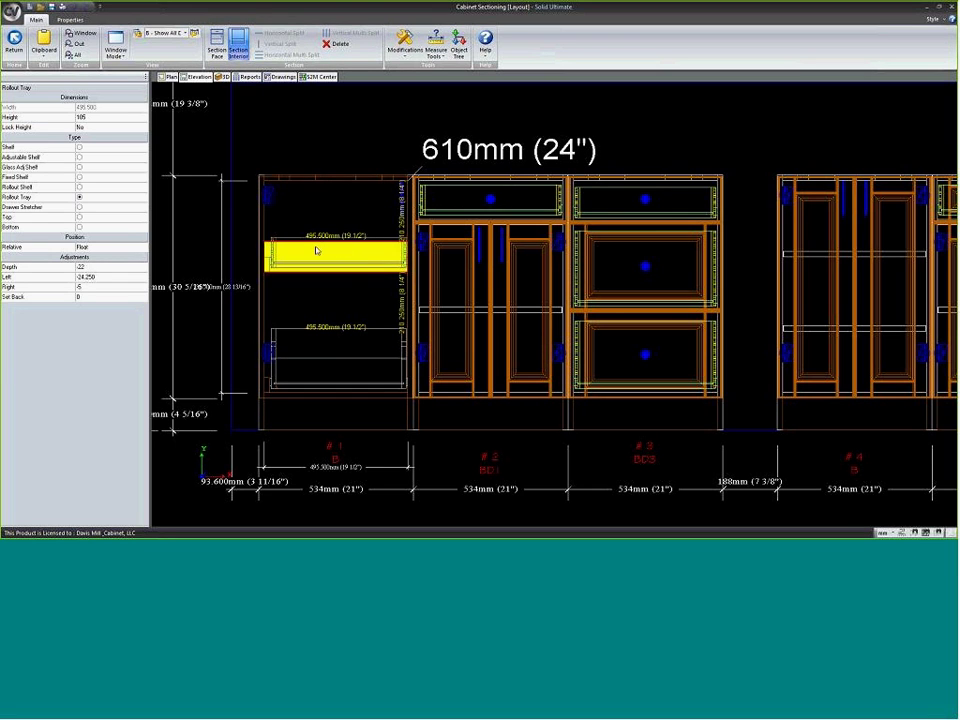
- Add a raised horizontal partition across the upper rollout tray's drawer box
double_click(322, 261)
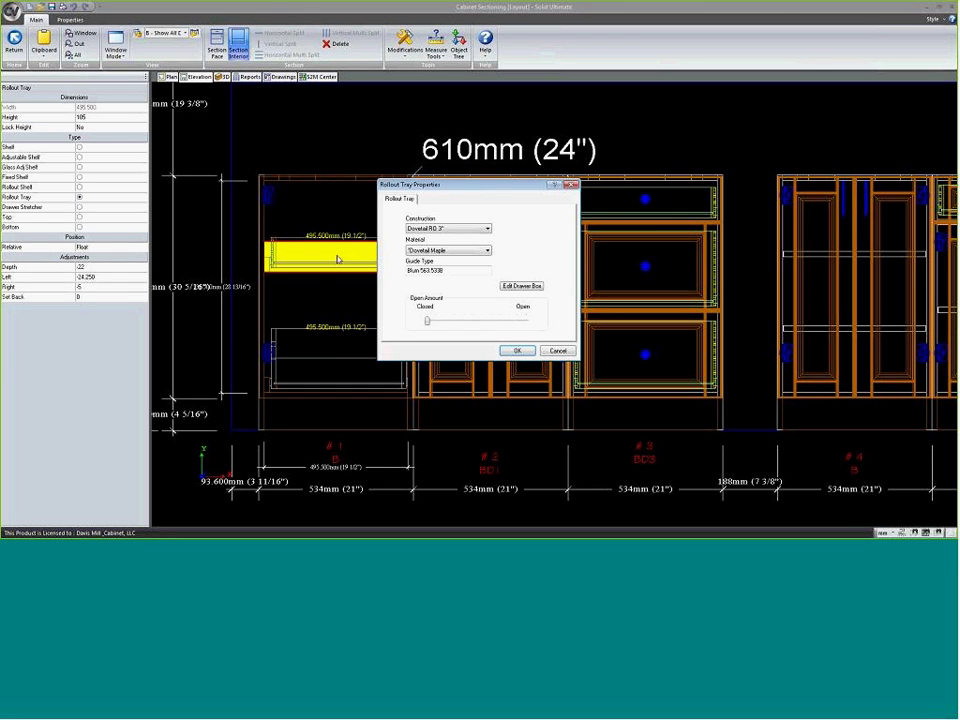
click(519, 287)
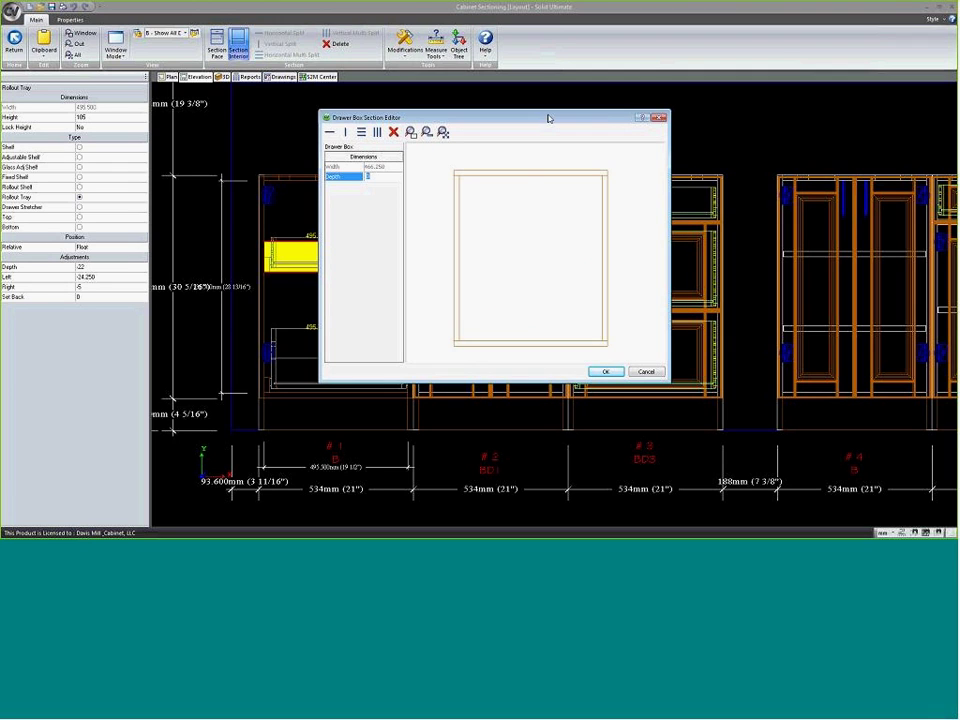
drag(548, 118, 521, 123)
drag(655, 156, 680, 146)
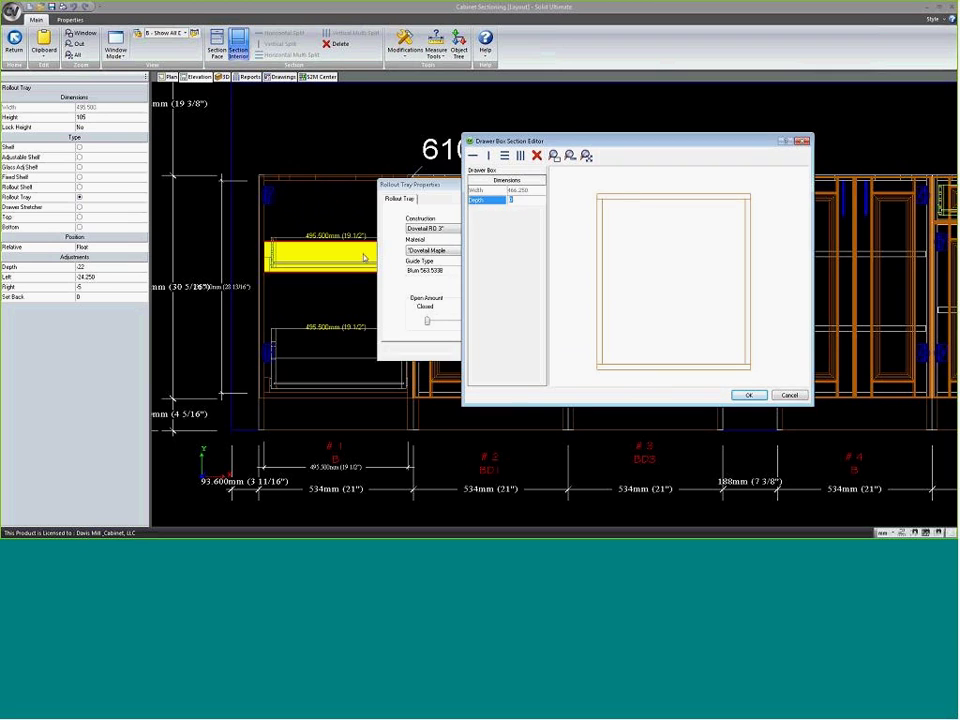
click(679, 280)
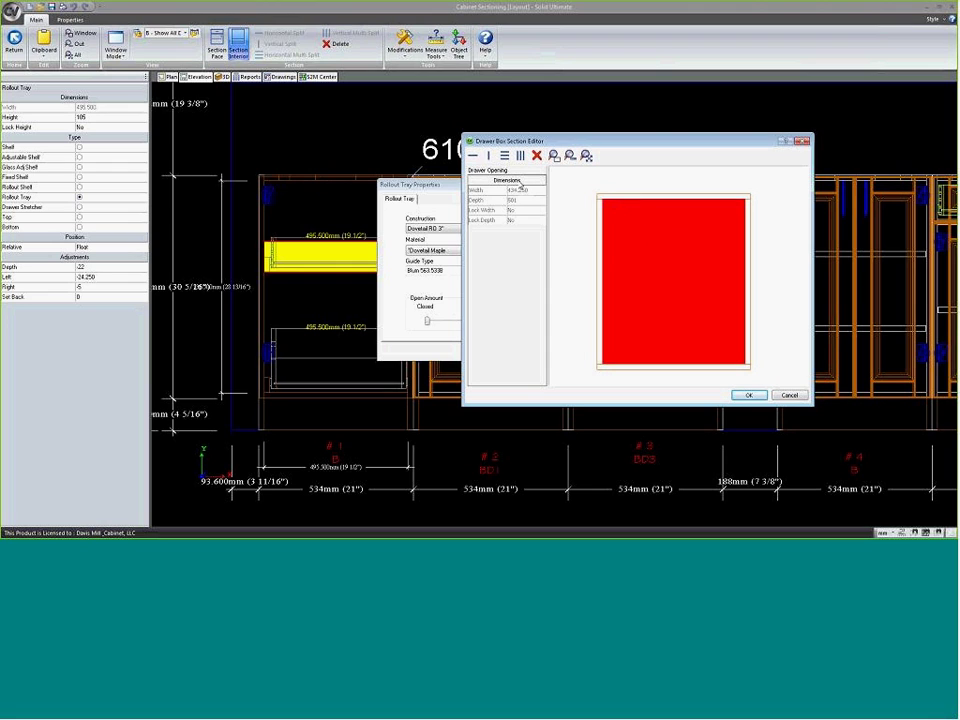
click(632, 280)
drag(632, 281, 620, 245)
- Set the upper compartment depth to 1, split the lower into three equal sections, and confirm
click(654, 225)
click(522, 200)
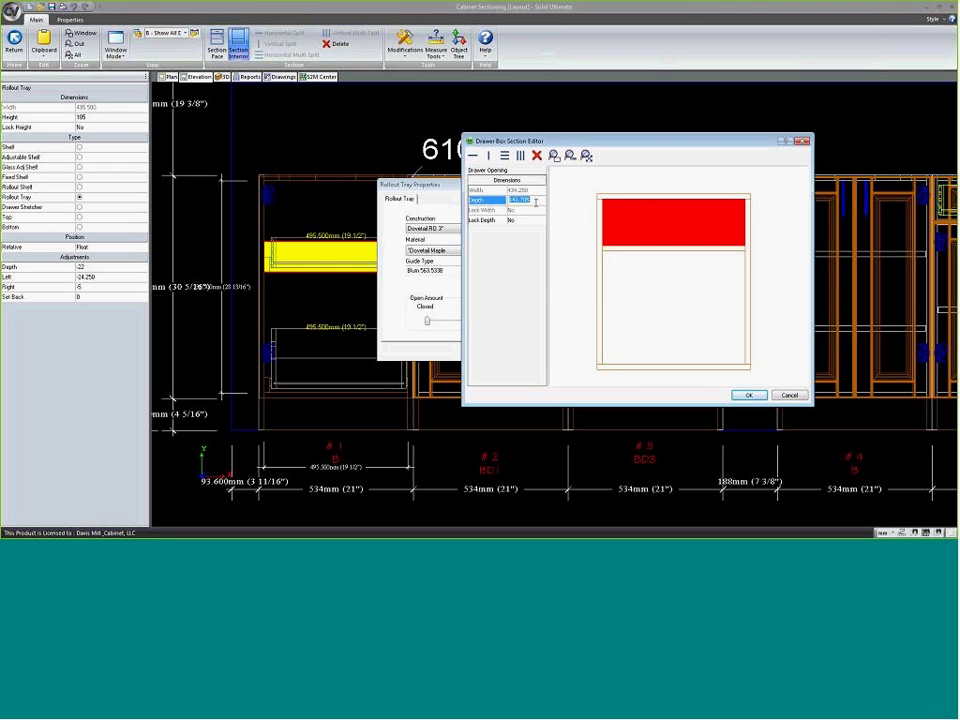
text(1)
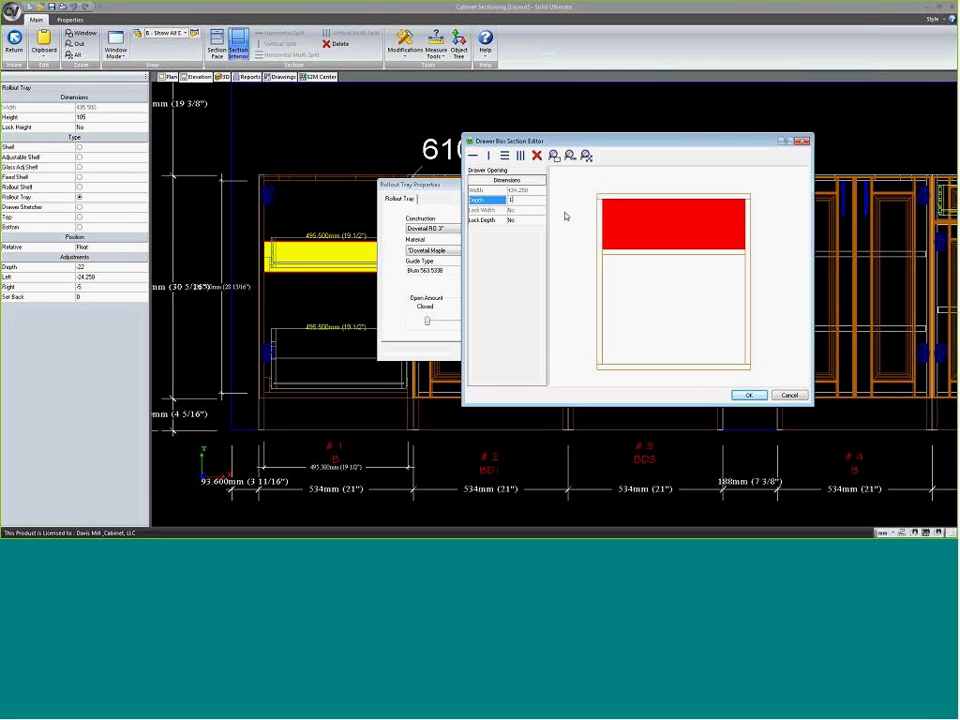
click(665, 295)
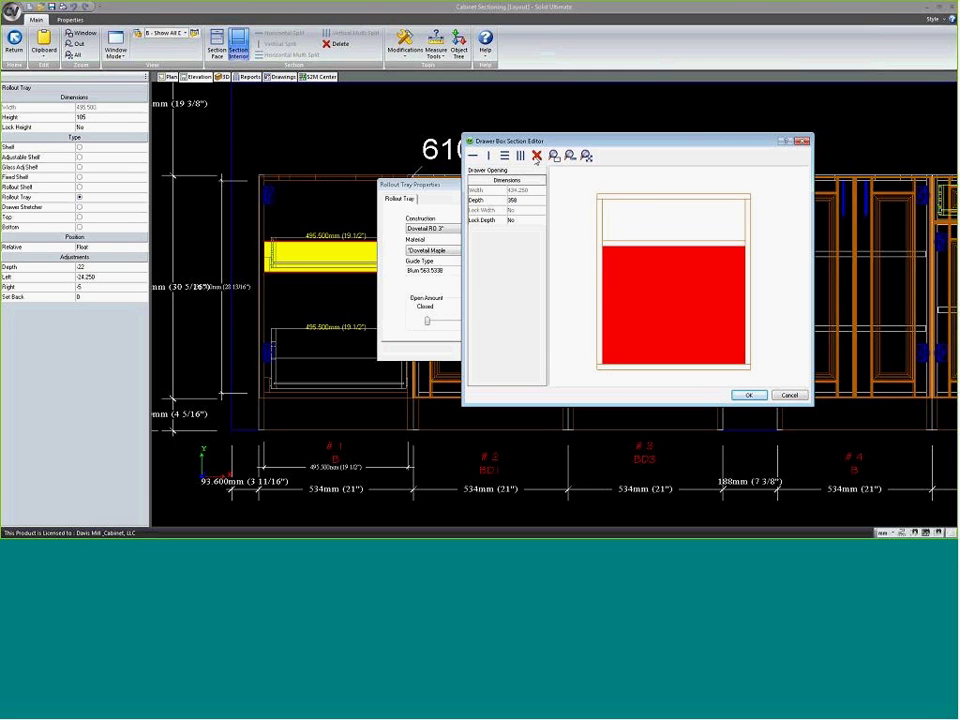
click(520, 155)
click(655, 286)
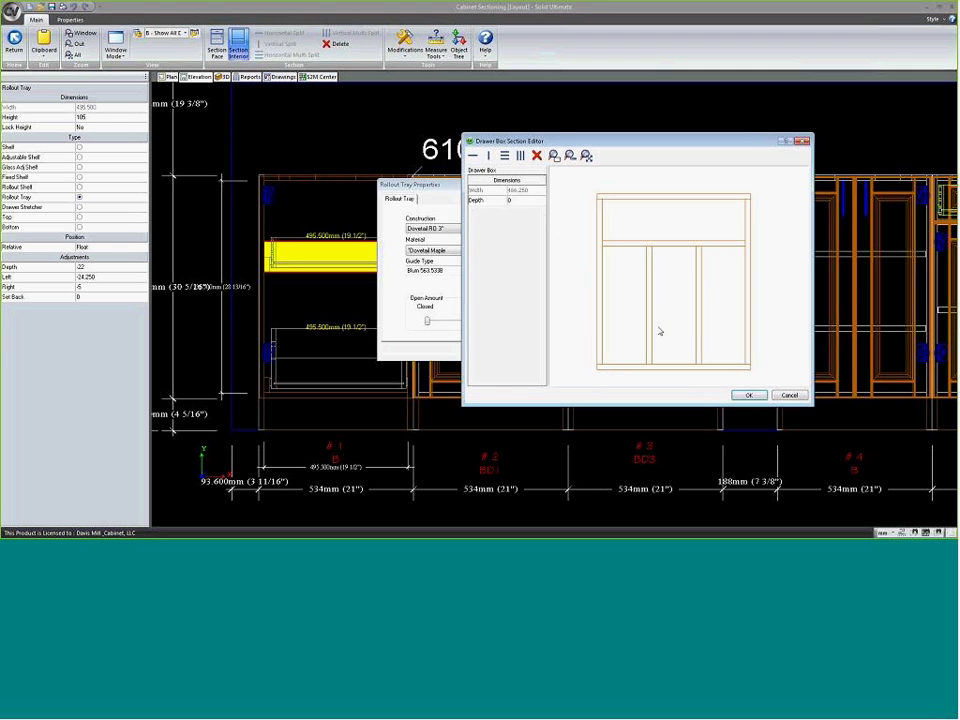
click(748, 395)
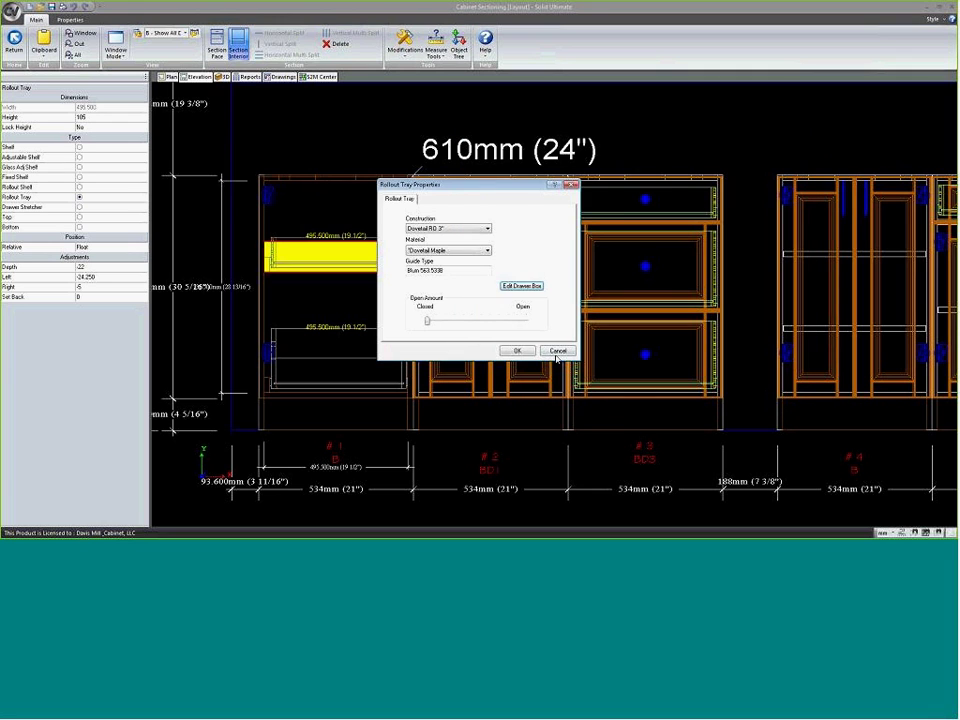
click(519, 350)
click(378, 454)
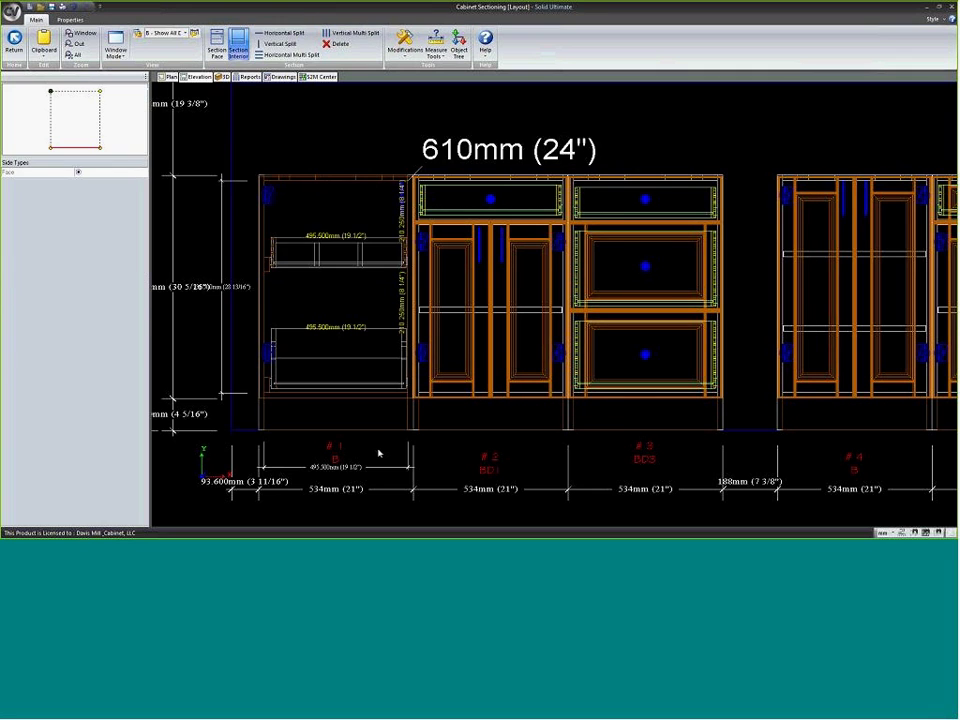
- Exit cabinet #1 sectioning, orbit it in 3D, and return to the front elevation
click(323, 265)
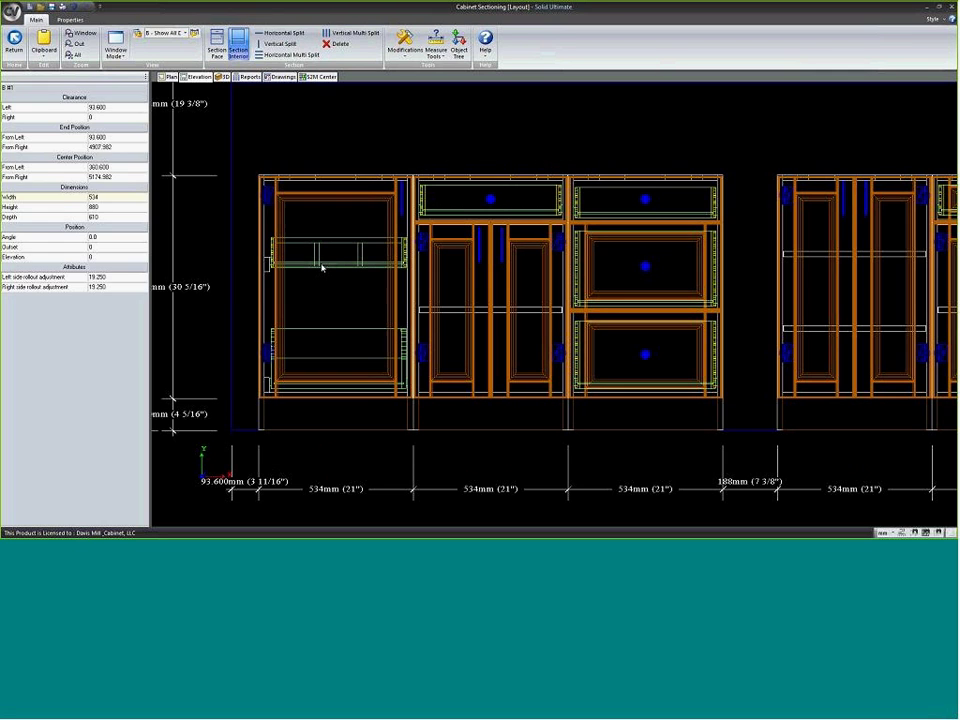
double_click(325, 276)
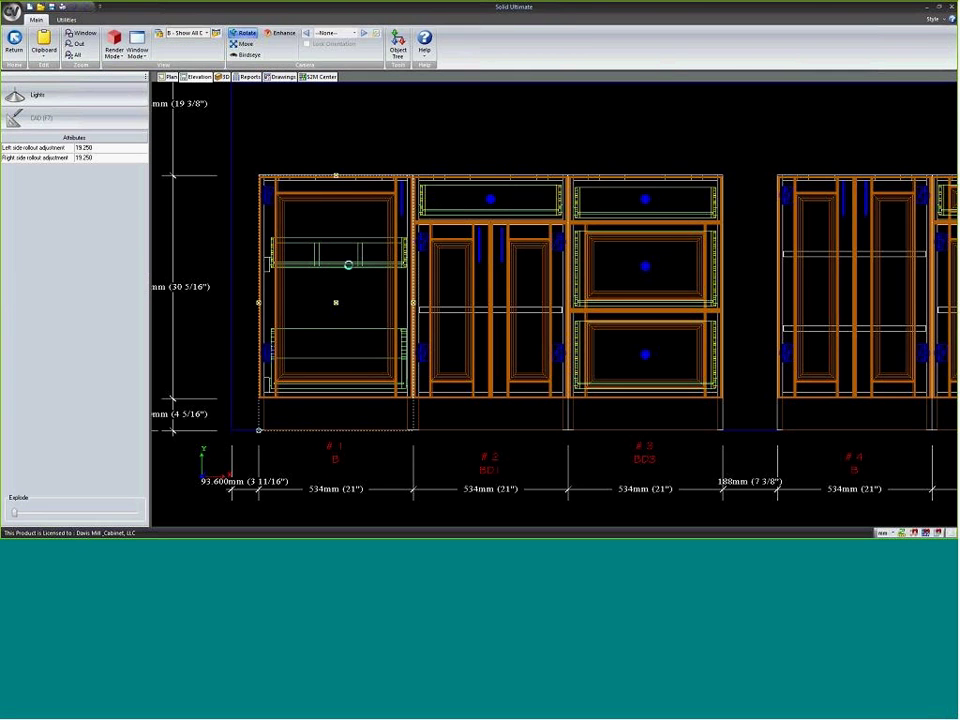
drag(302, 160, 666, 191)
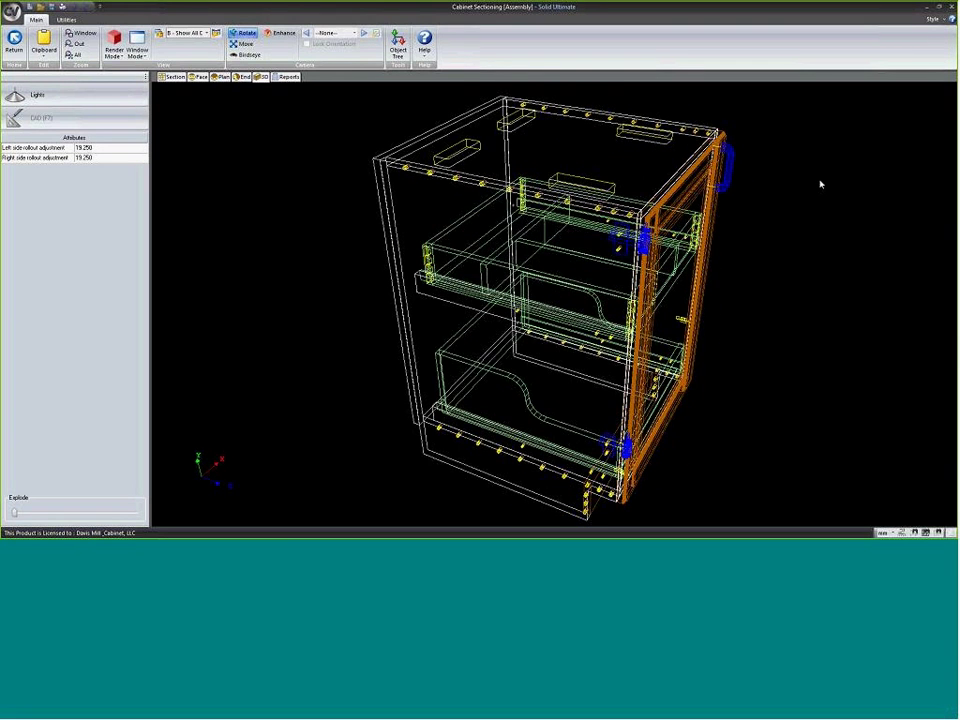
key(Escape)
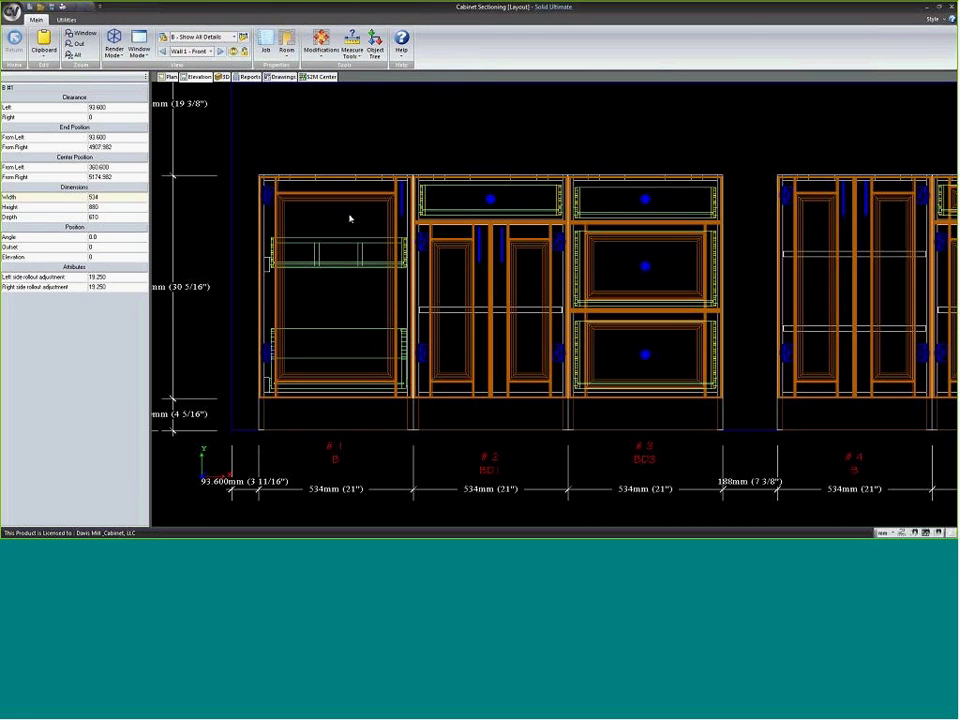
right_click(421, 206)
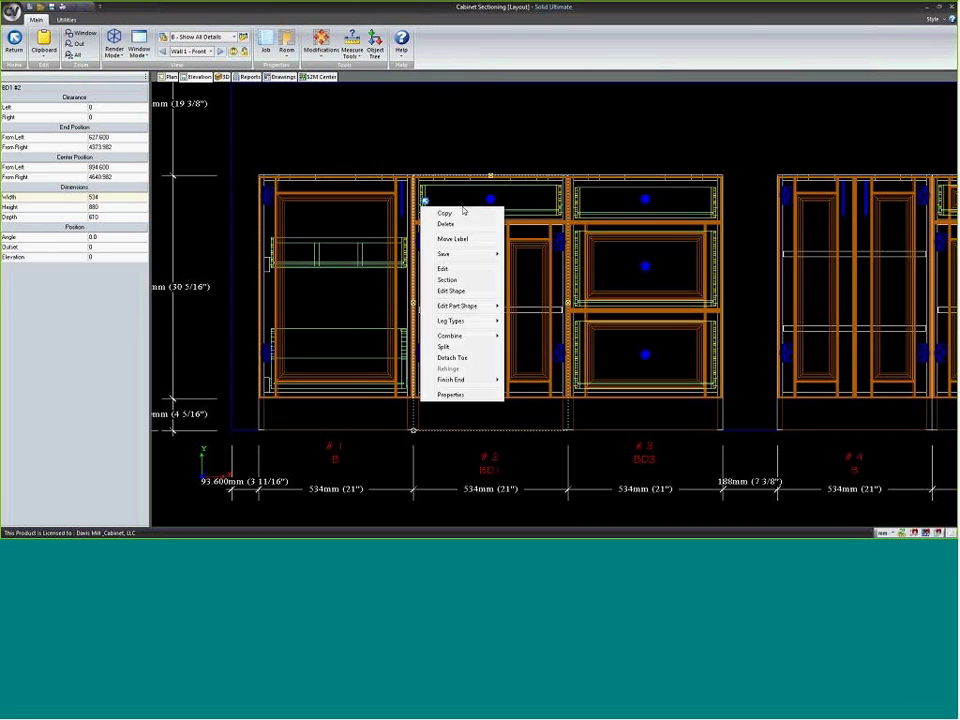
- Section cabinet #2's faces and open drawer 1A's drawer box section editor
click(459, 284)
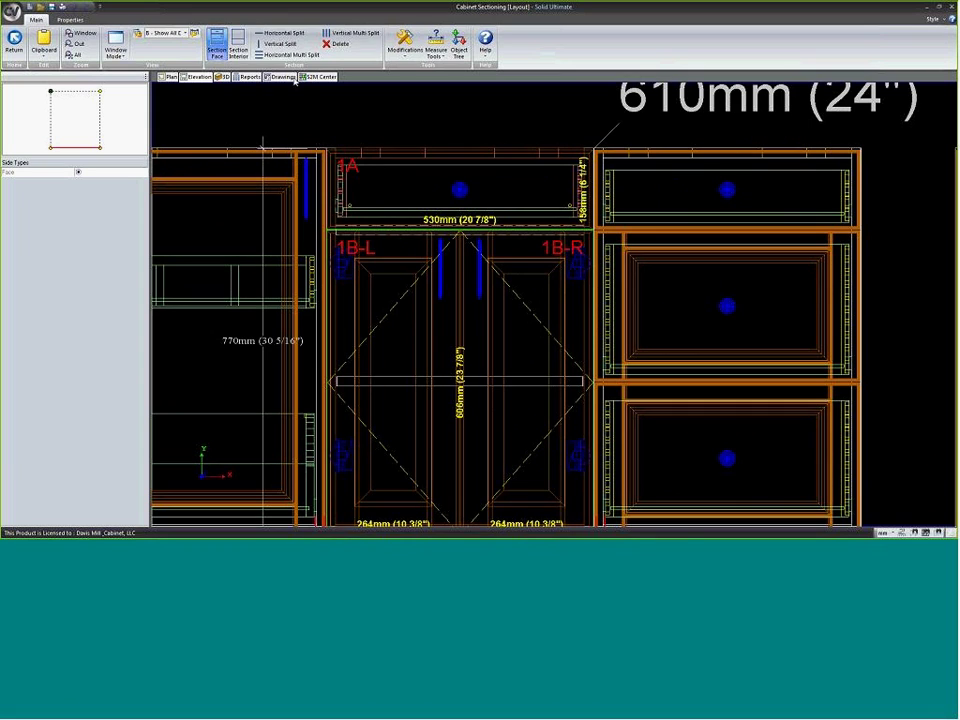
click(388, 198)
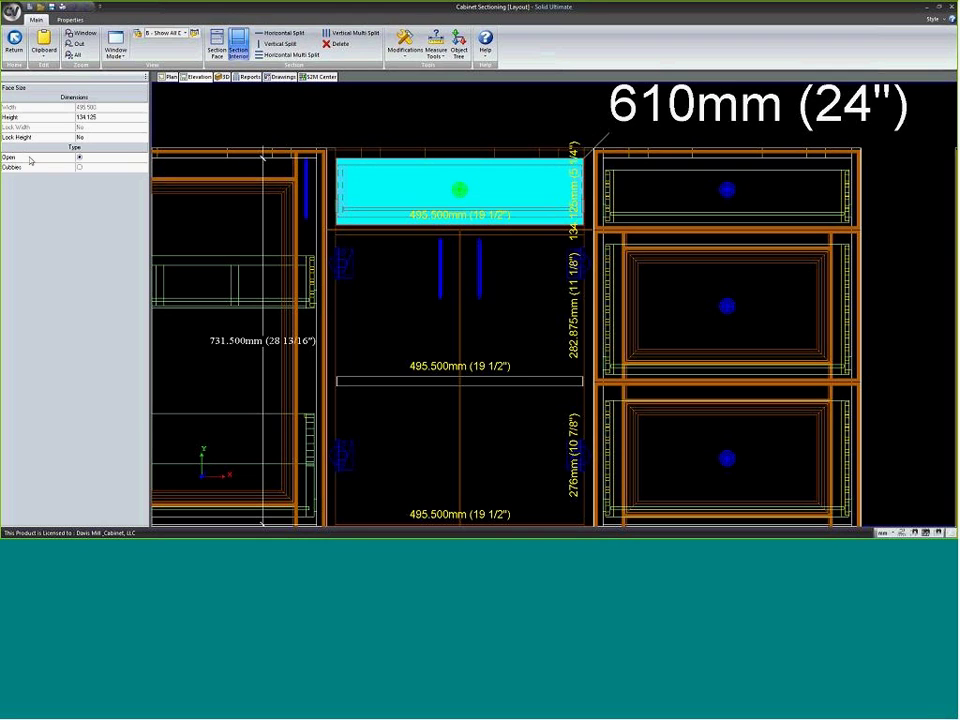
click(217, 44)
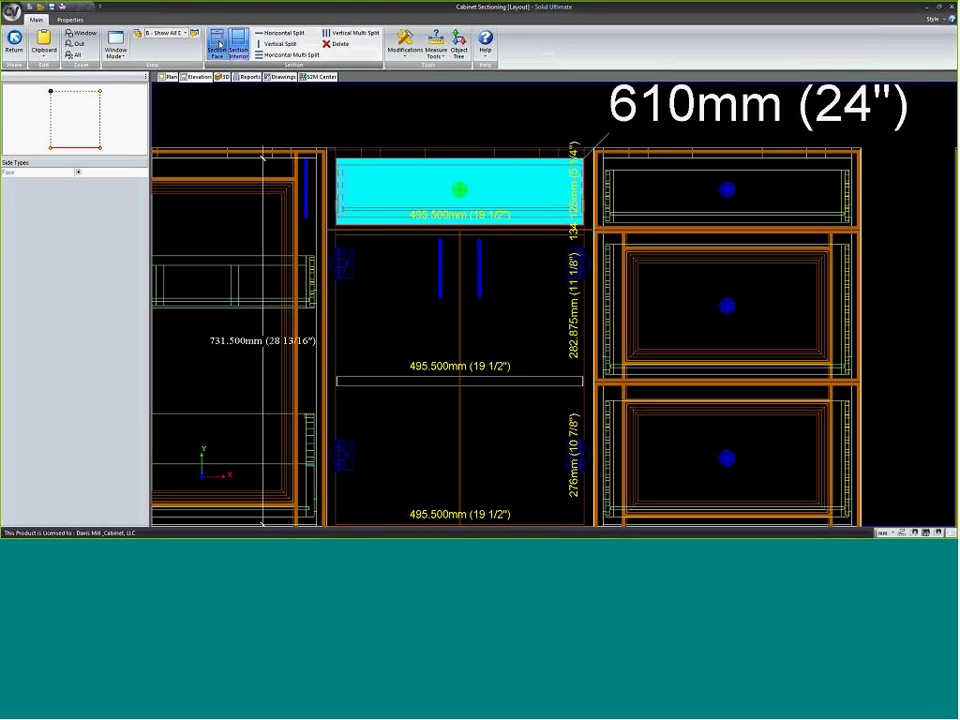
click(418, 191)
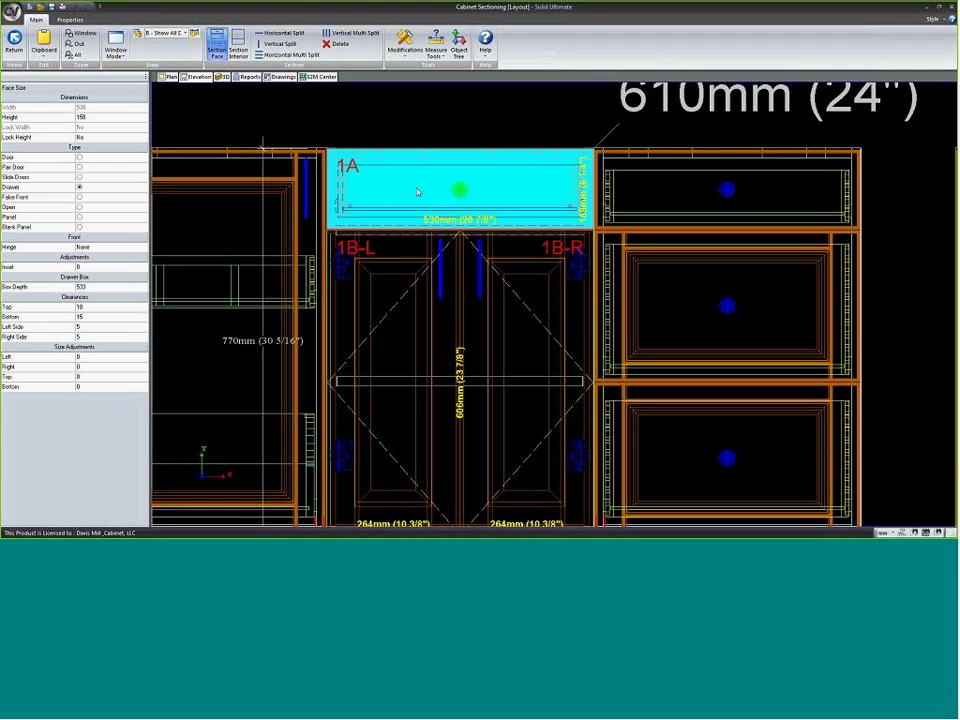
double_click(405, 187)
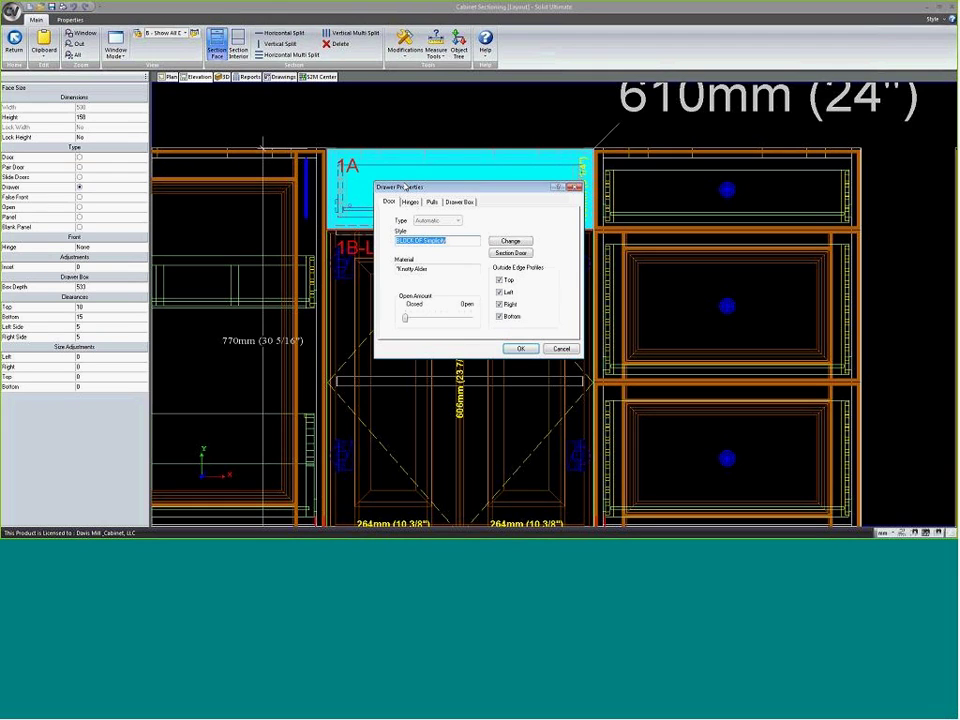
click(459, 202)
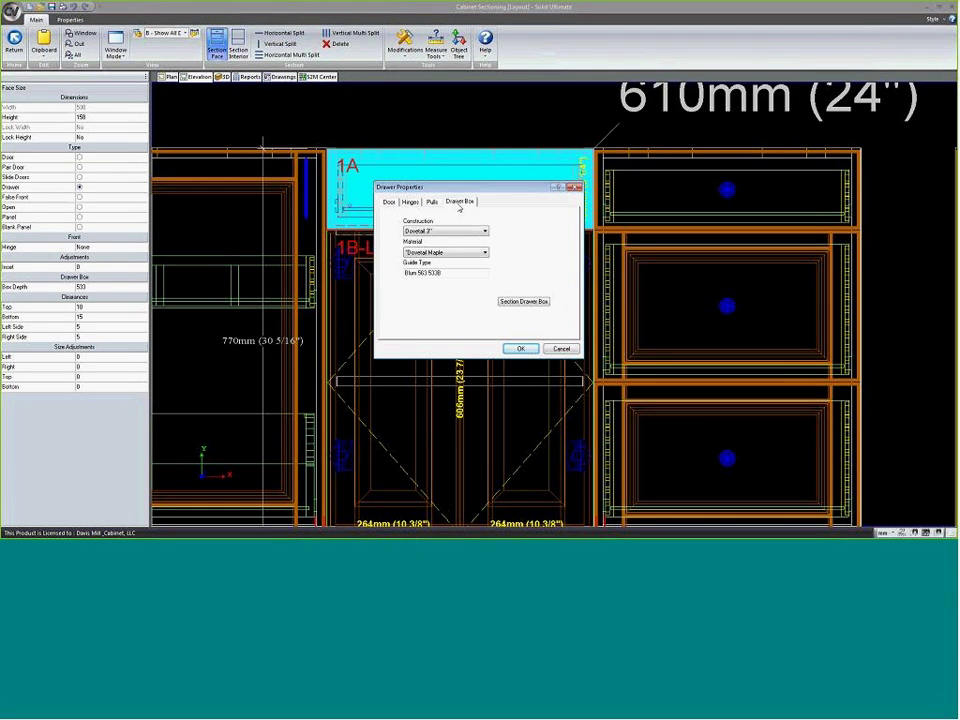
click(535, 300)
- Divide drawer 1A's box with two horizontal partitions and a central vertical one
click(617, 277)
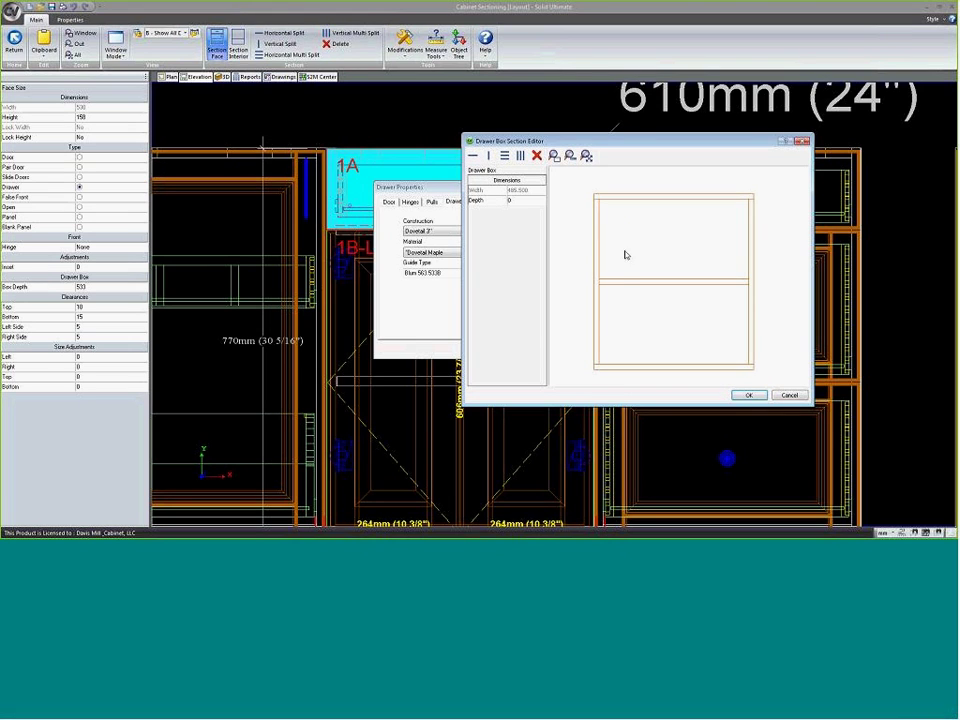
drag(619, 284, 630, 316)
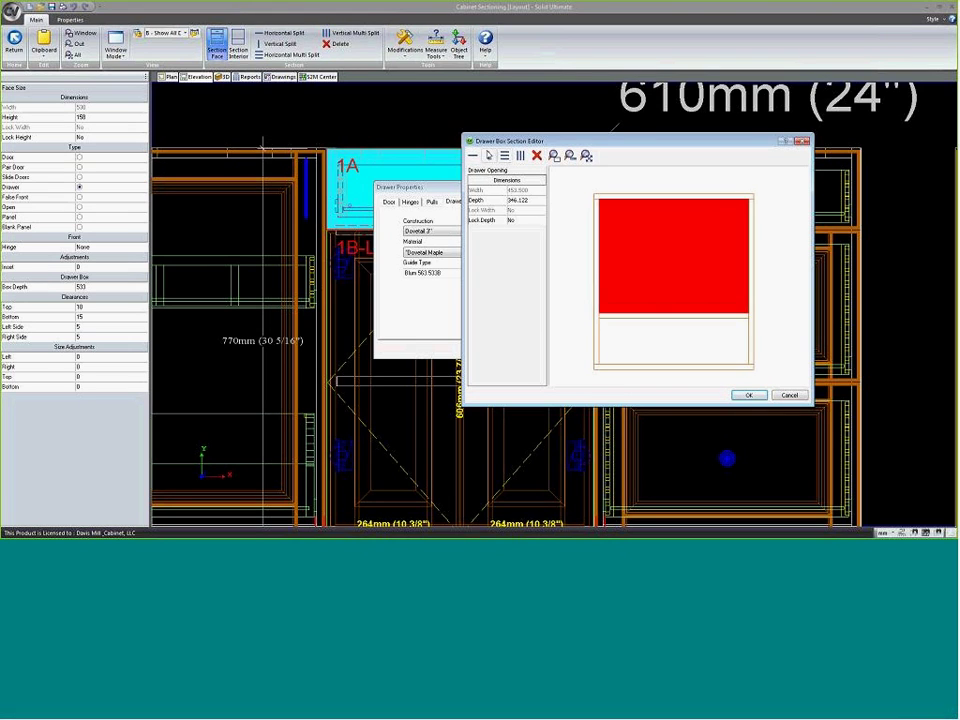
click(631, 258)
drag(631, 259, 635, 228)
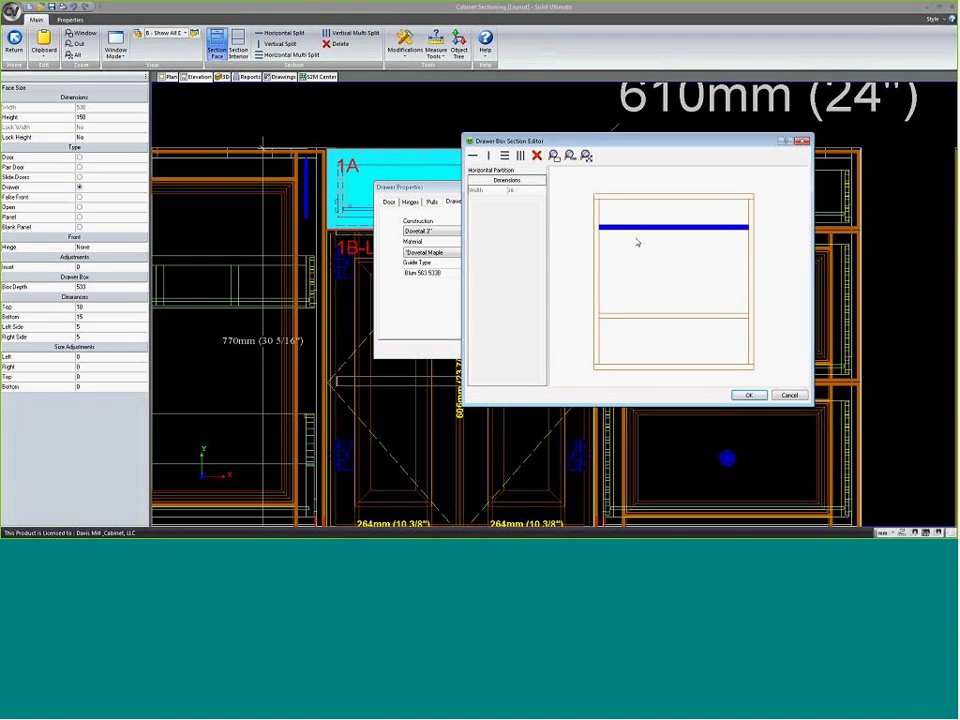
click(640, 265)
click(488, 156)
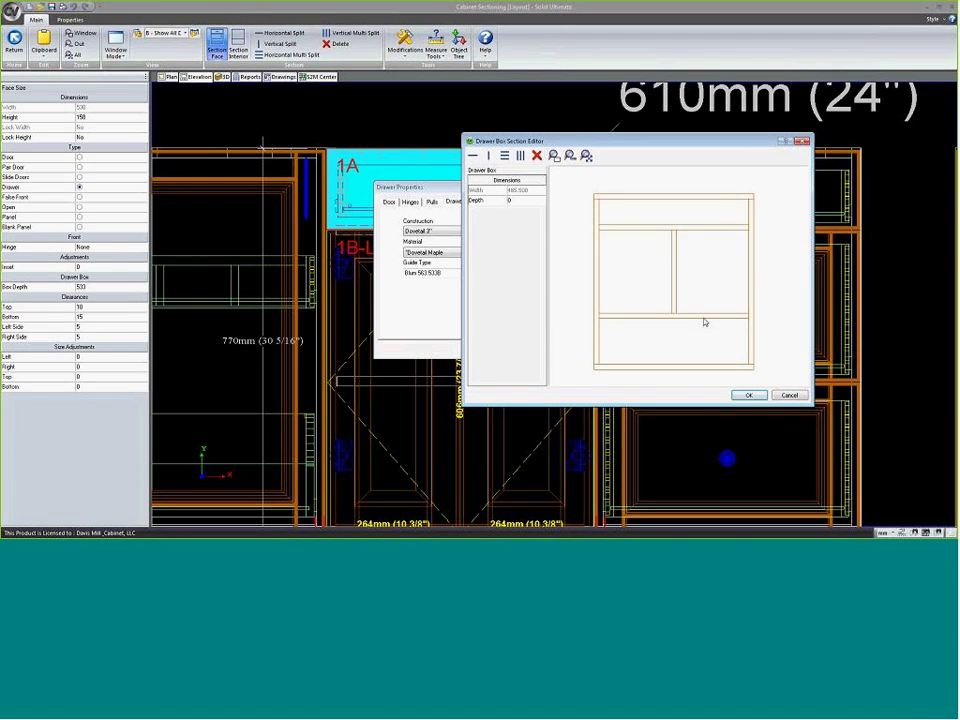
click(748, 395)
click(521, 349)
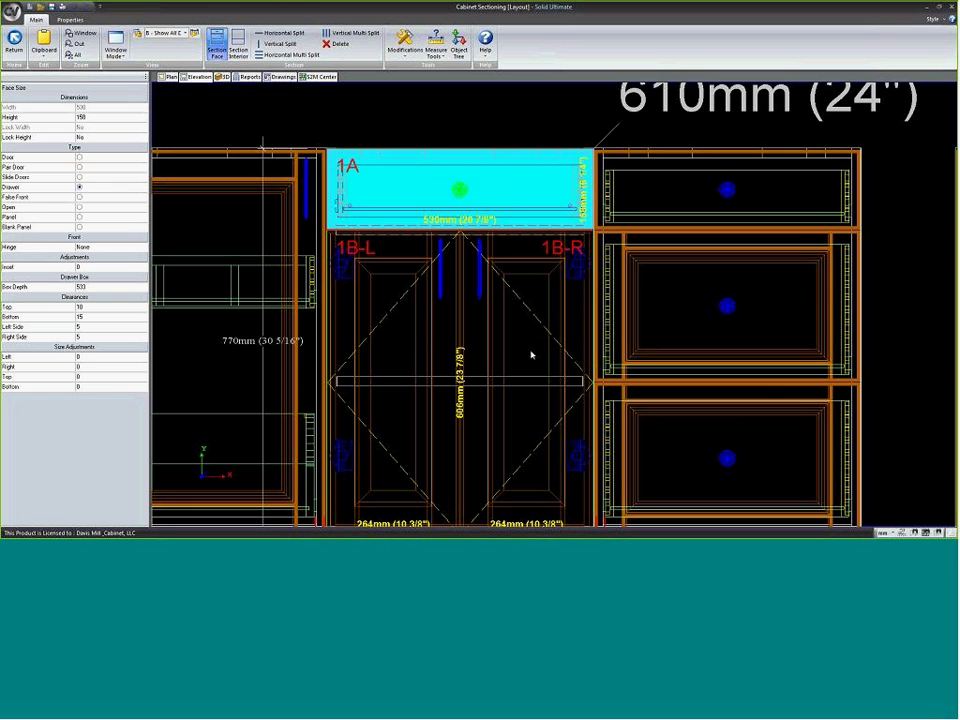
click(462, 158)
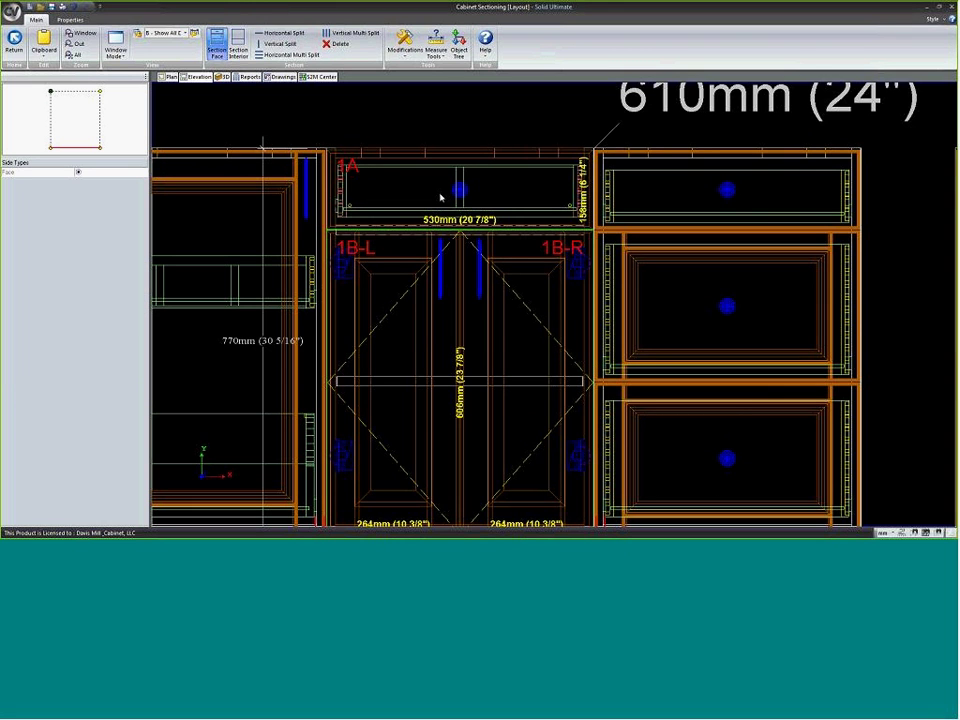
- Leave cabinet sectioning and scroll around the Wall 1 front elevation
scroll(443, 197, down, 5)
key(Escape)
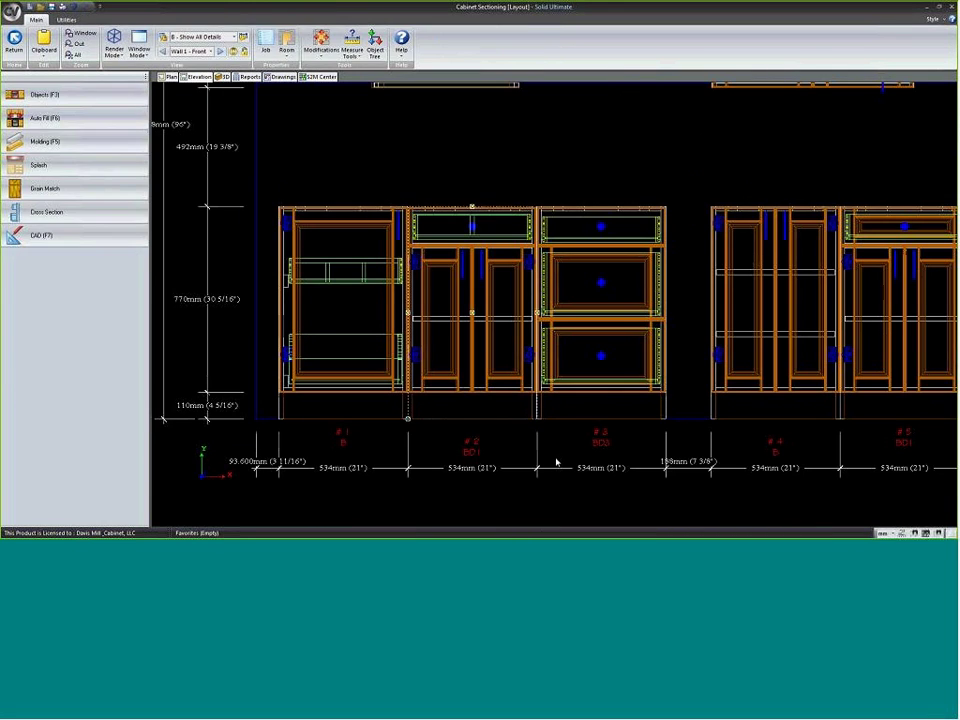
scroll(483, 298, down, 2)
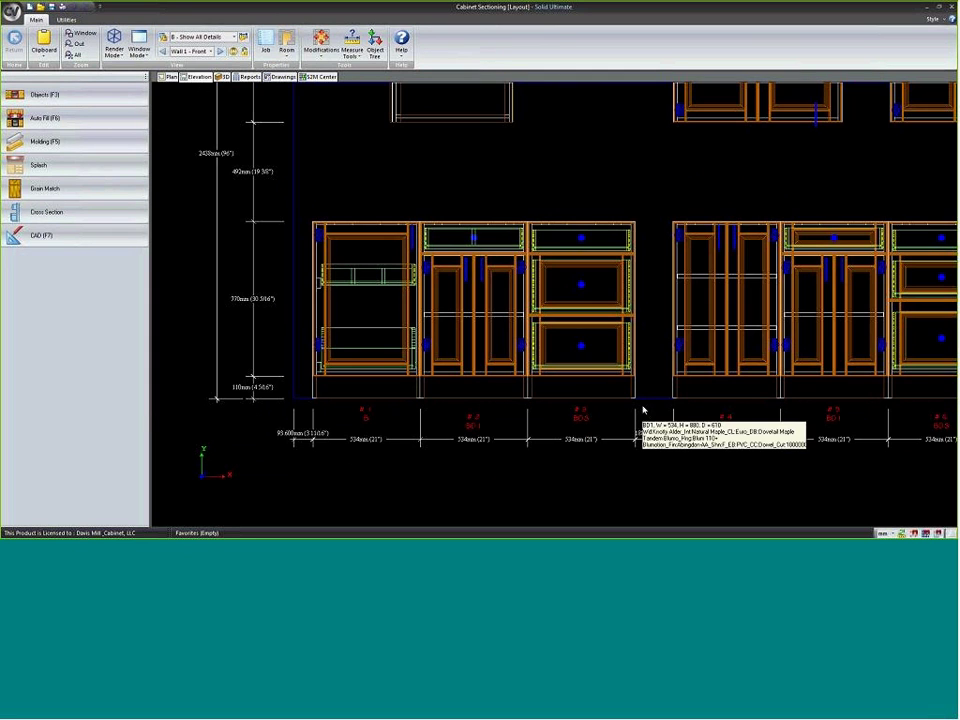
scroll(487, 270, right, 1)
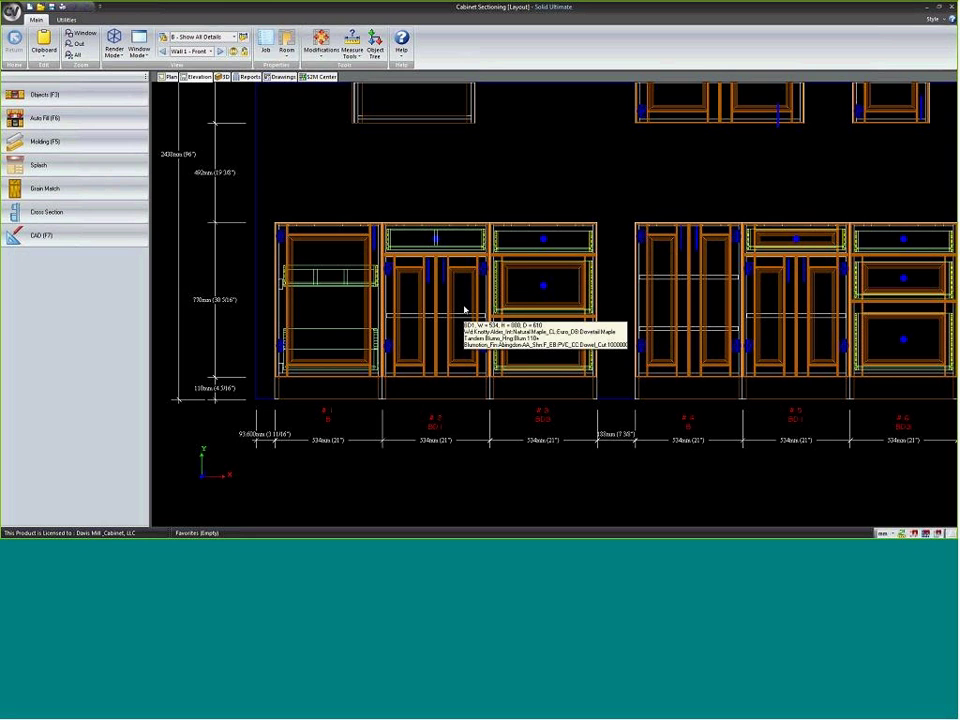
scroll(464, 310, down, 1)
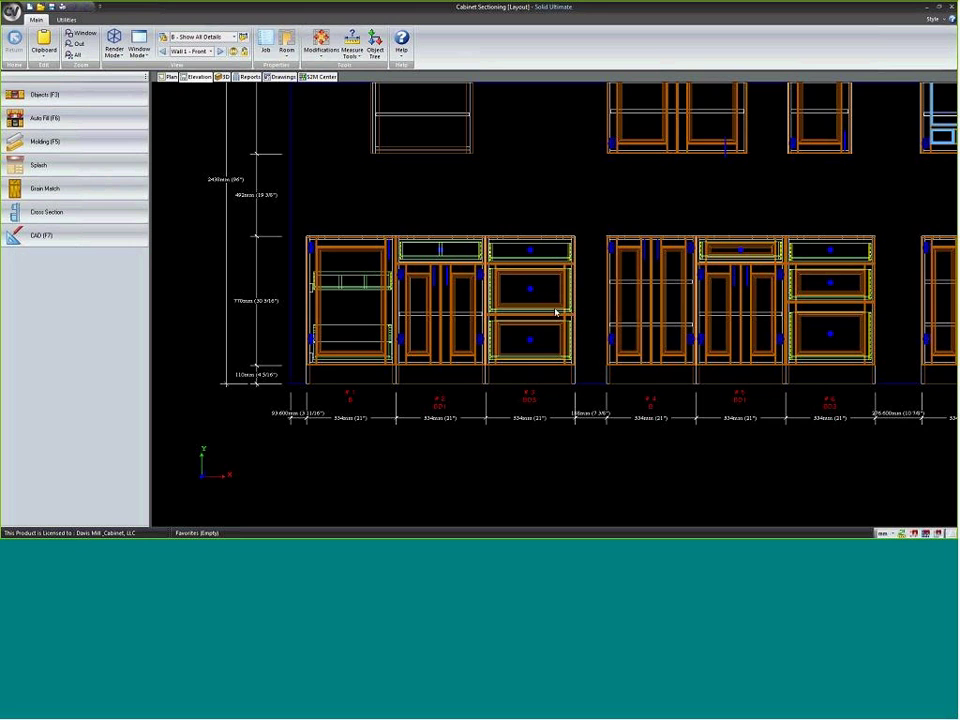
scroll(544, 402, up, 2)
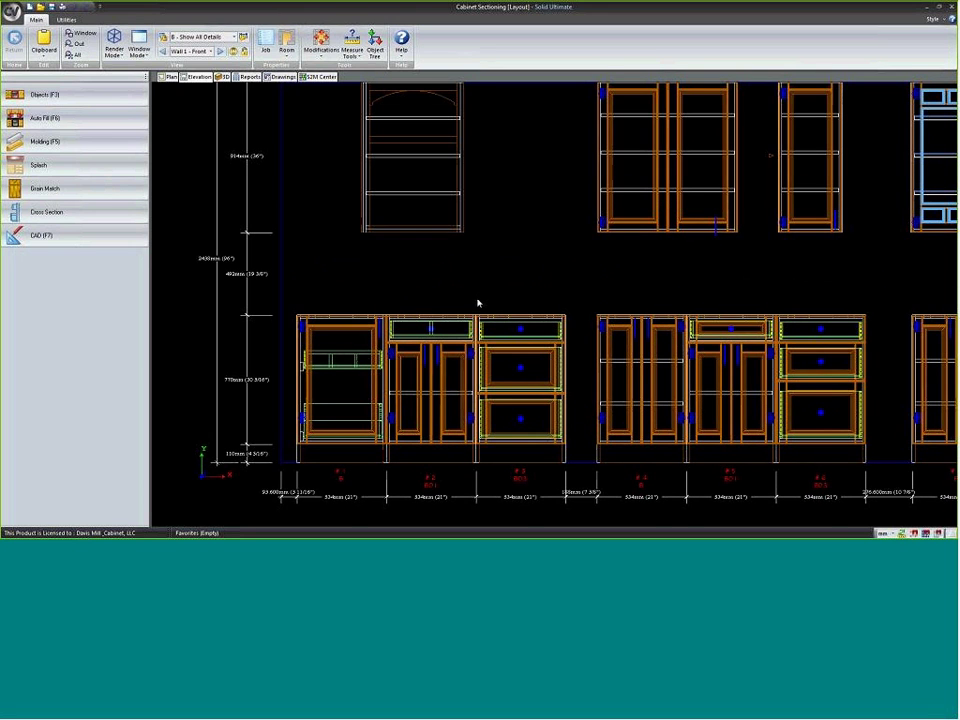
scroll(478, 303, up, 1)
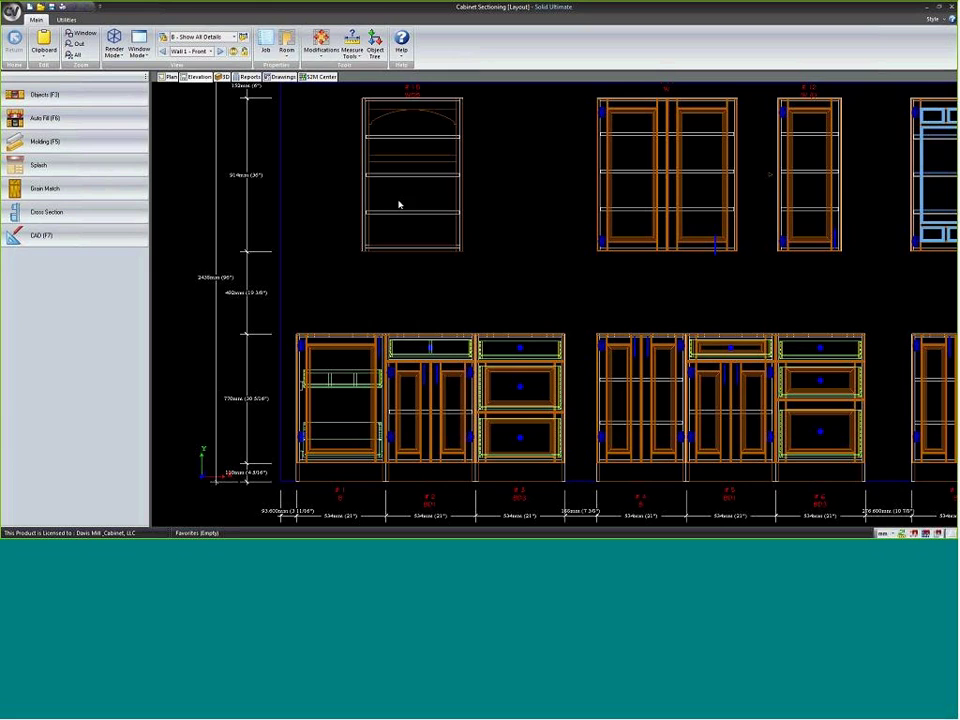
- Pan to review cabinets #3 through #7, then switch to Wall 1 - Back
mouse_move(406, 187)
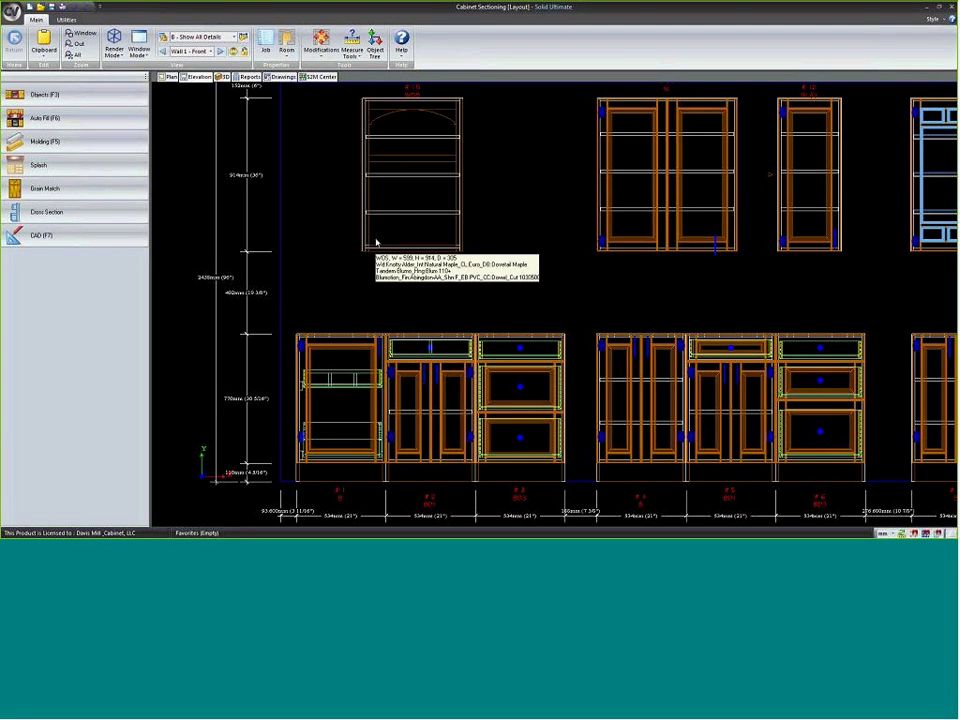
middle_drag(584, 307, 570, 305)
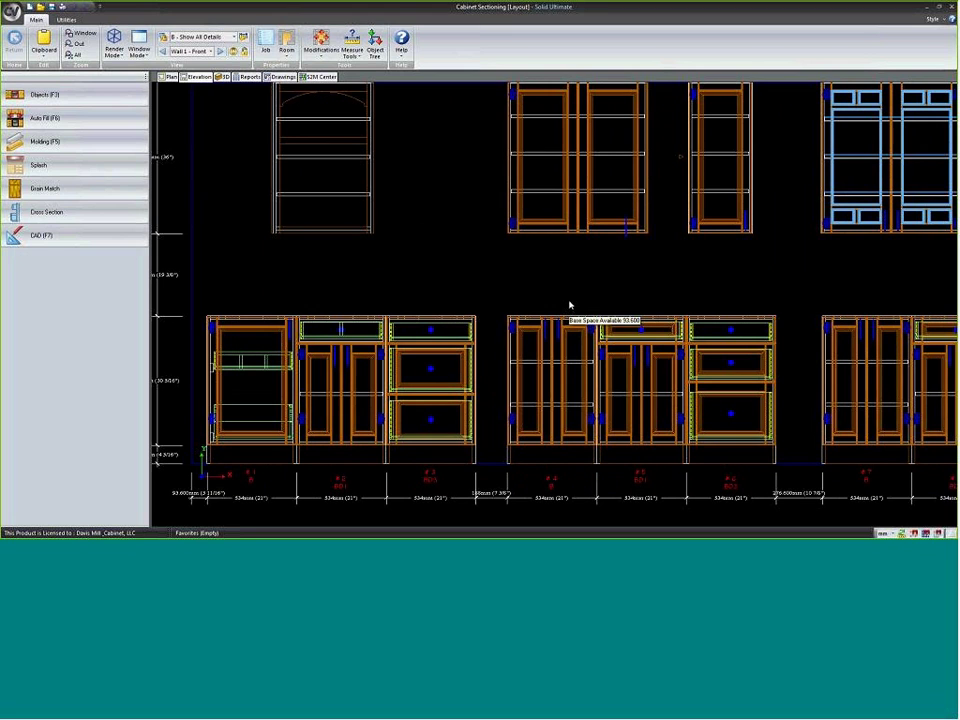
scroll(540, 305, down, 1)
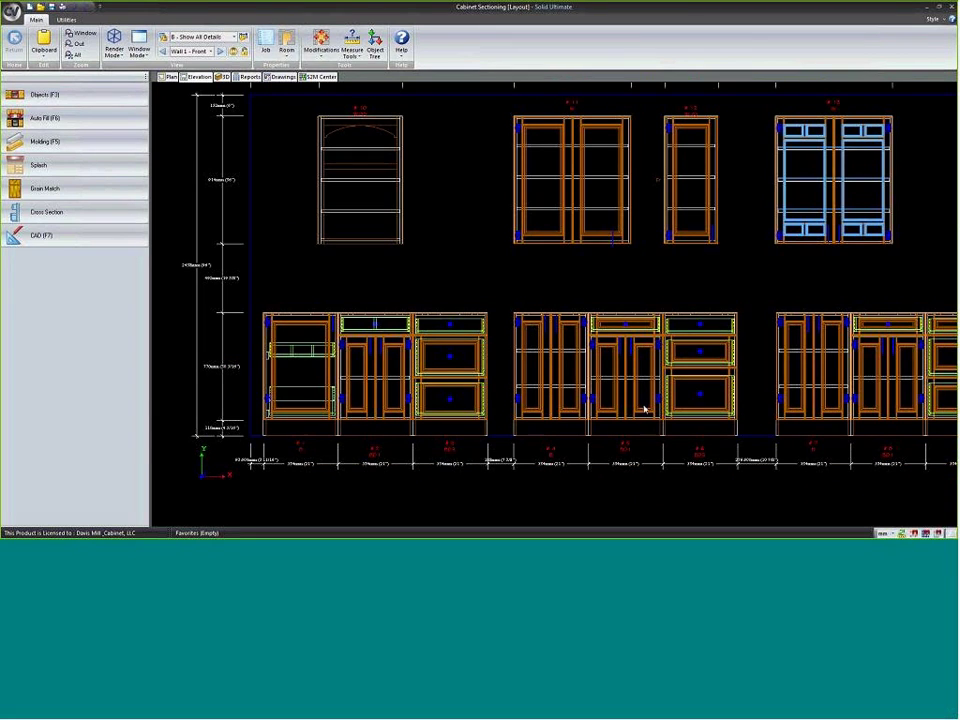
scroll(678, 428, up, 4)
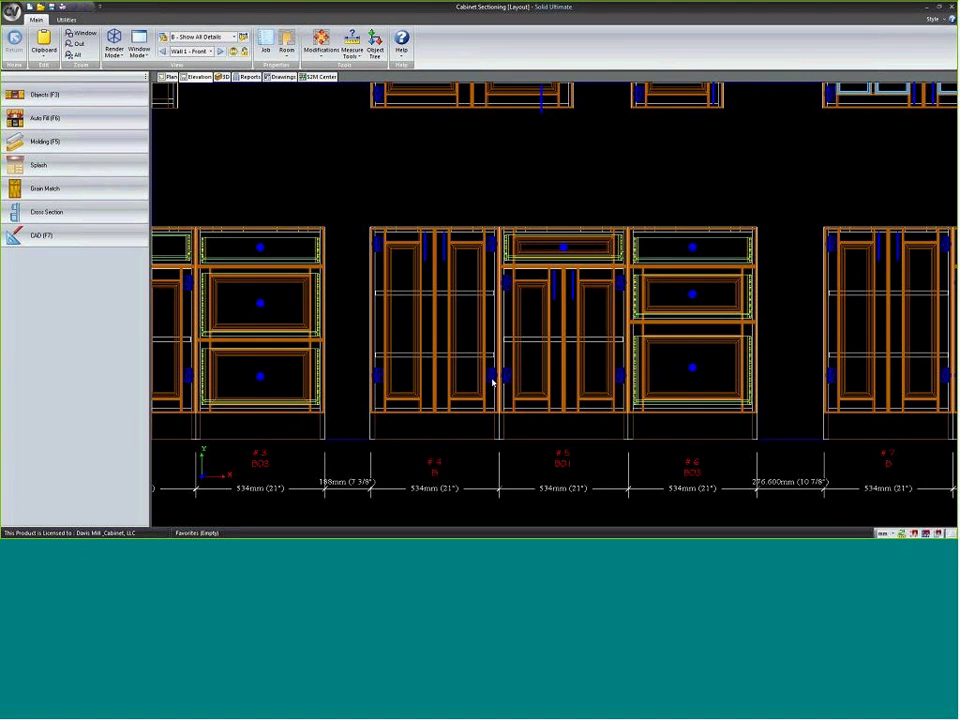
mouse_move(529, 386)
mouse_move(504, 258)
click(234, 51)
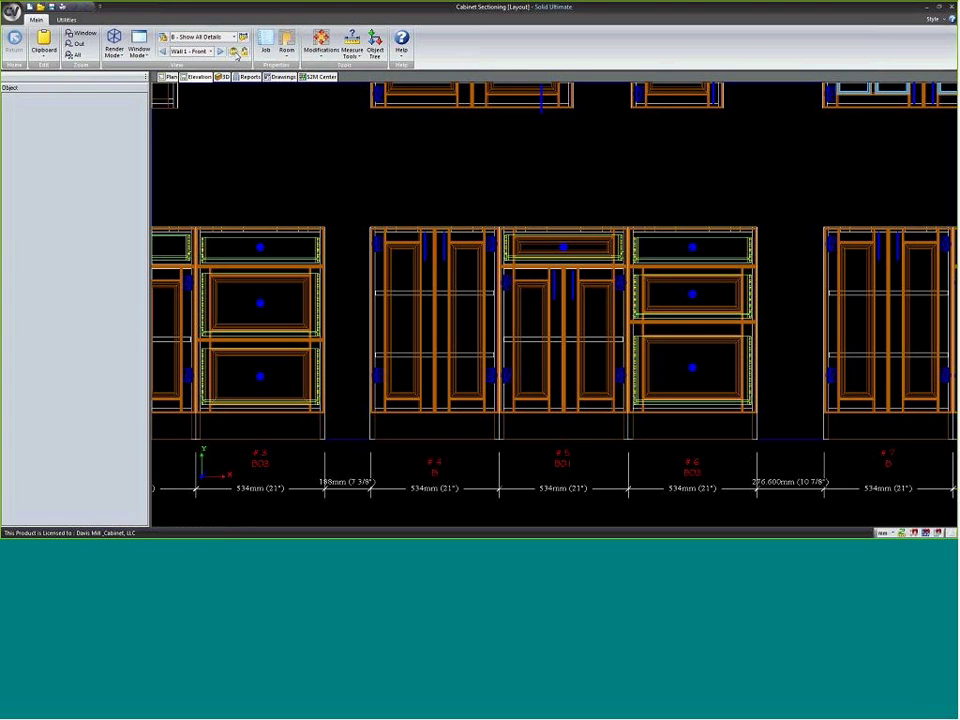
- Delete the wide and tall cabinets from the back wall
click(490, 389)
key(Delete)
click(667, 323)
key(Delete)
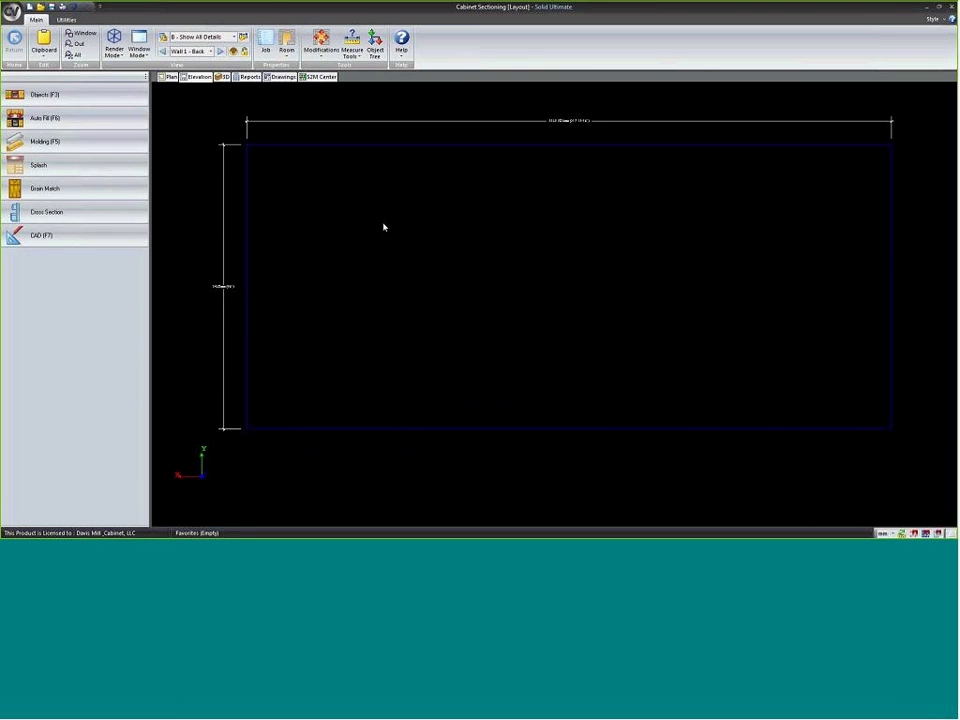
- Place a B door cabinet from Base Cabinets > Doors on the back wall
click(81, 99)
click(40, 133)
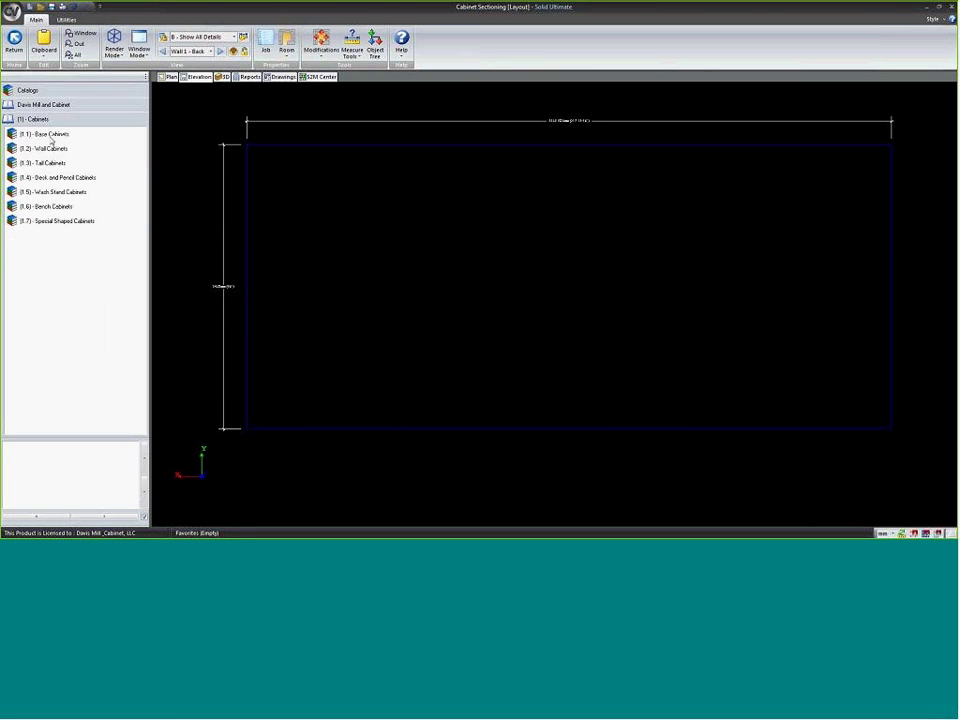
click(45, 134)
click(40, 148)
click(60, 177)
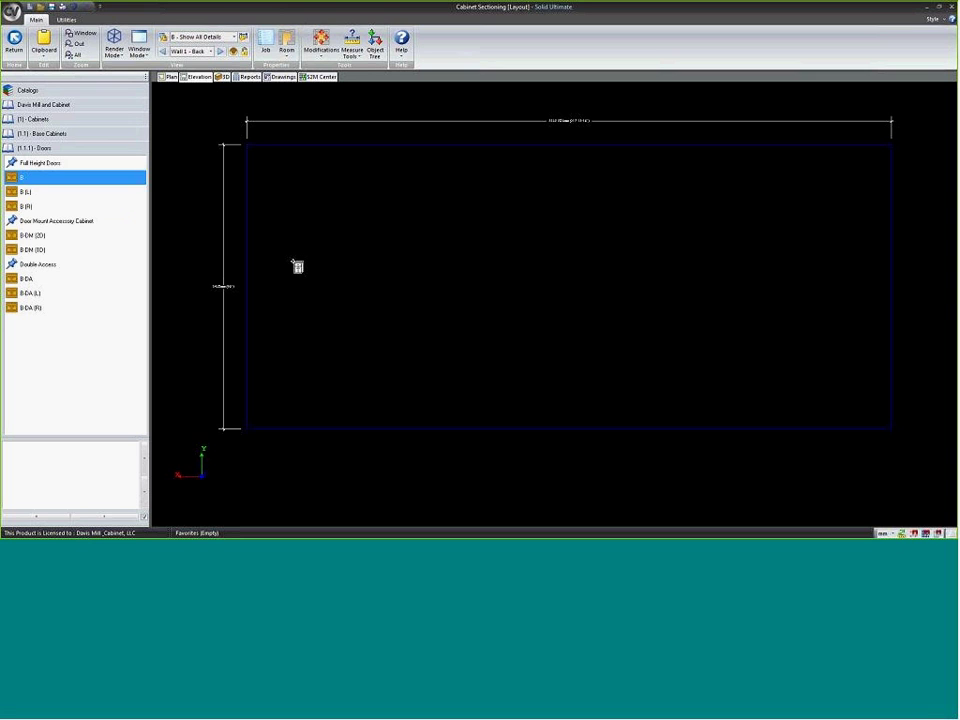
click(415, 380)
- Set the B cabinet's width to 1220, then 1600, stretching it to the right
scroll(430, 396, up, 2)
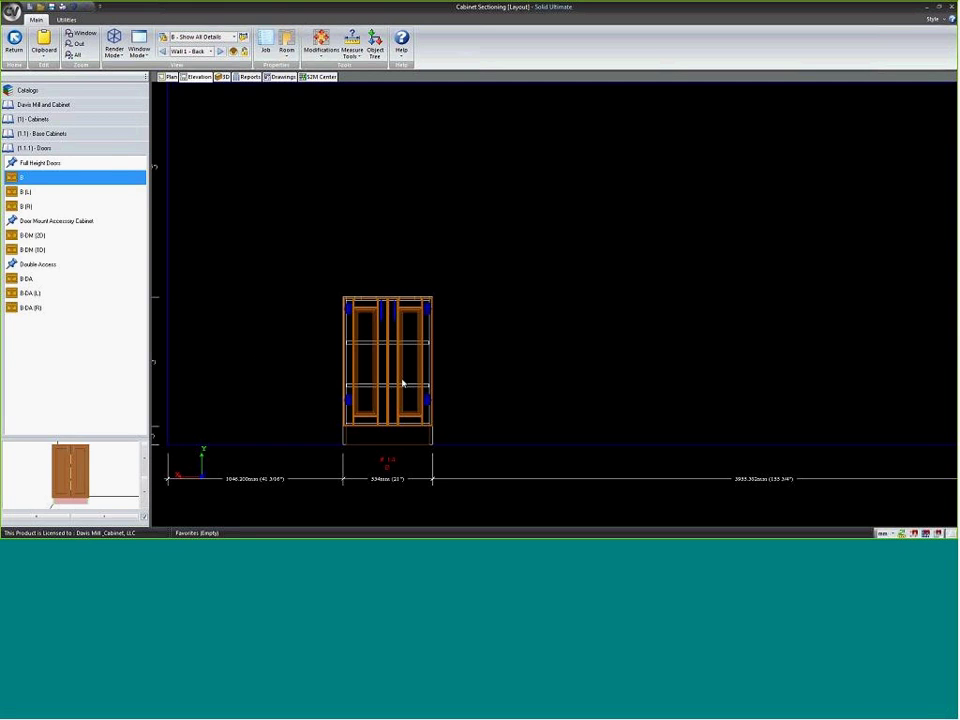
click(403, 381)
click(120, 198)
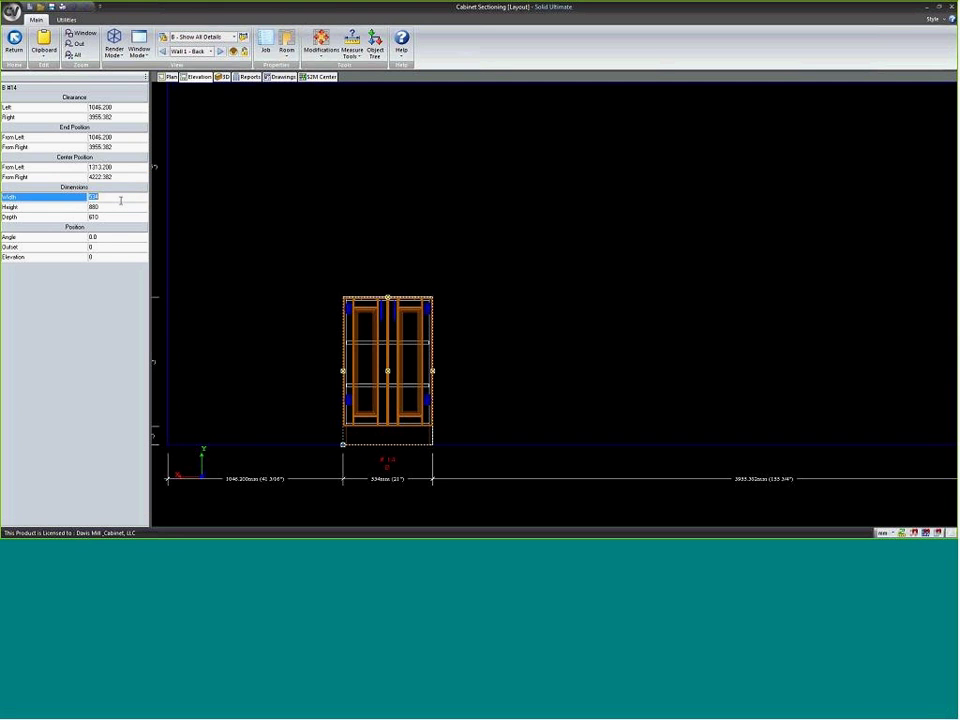
text(1220)
key(Return)
key(Right)
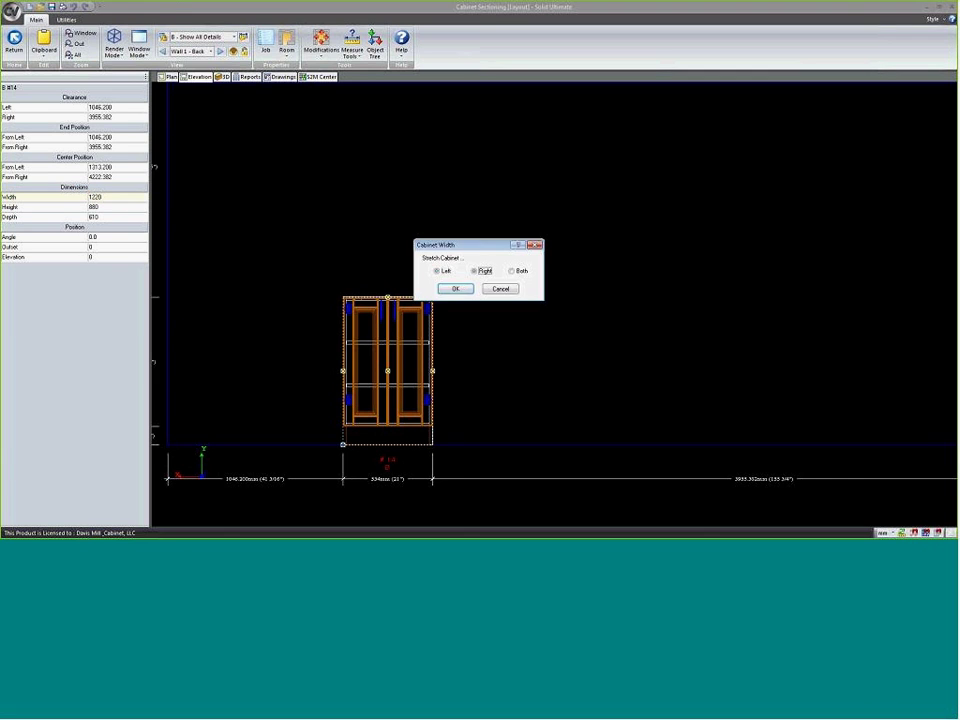
key(Return)
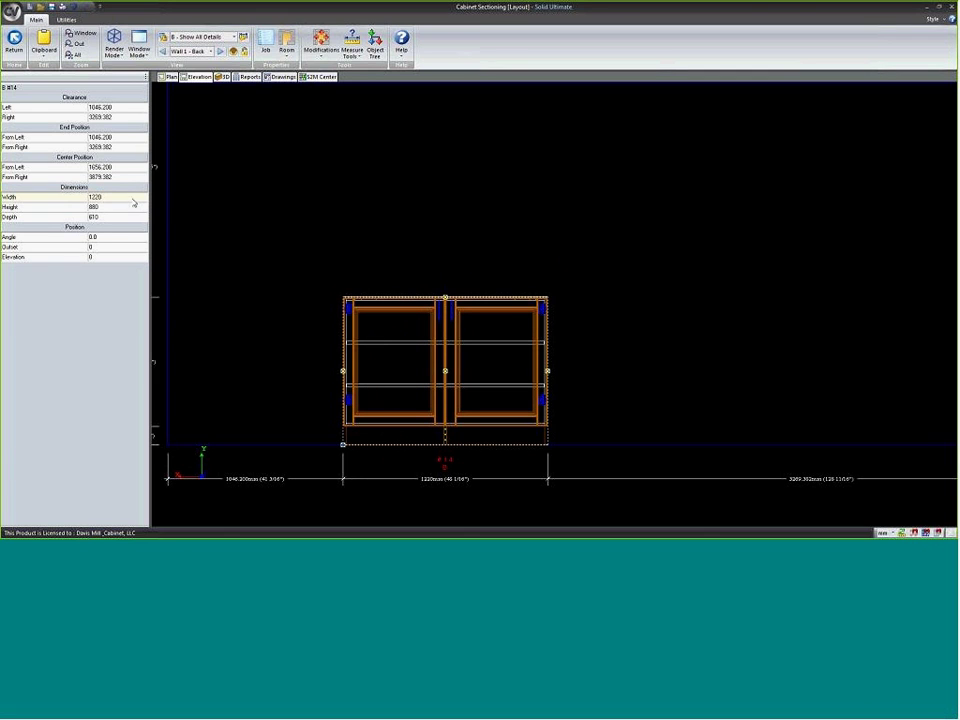
click(132, 198)
text(1)
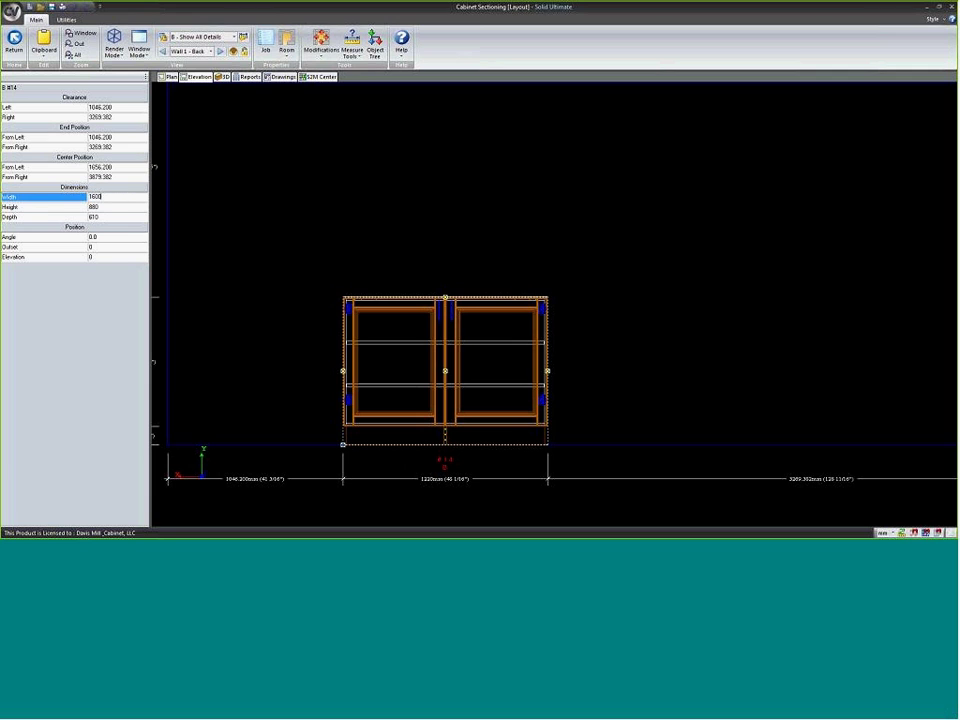
text(600)
key(Return)
click(455, 288)
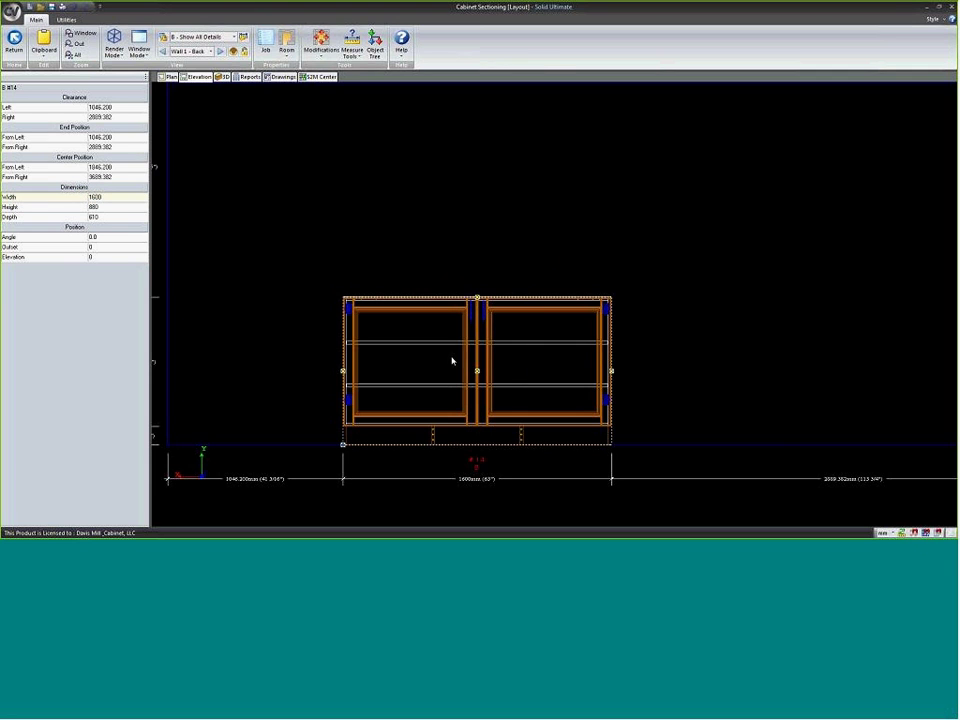
- Change the cabinet's Door Layout option, then open it for sectioning
right_click(458, 370)
click(452, 358)
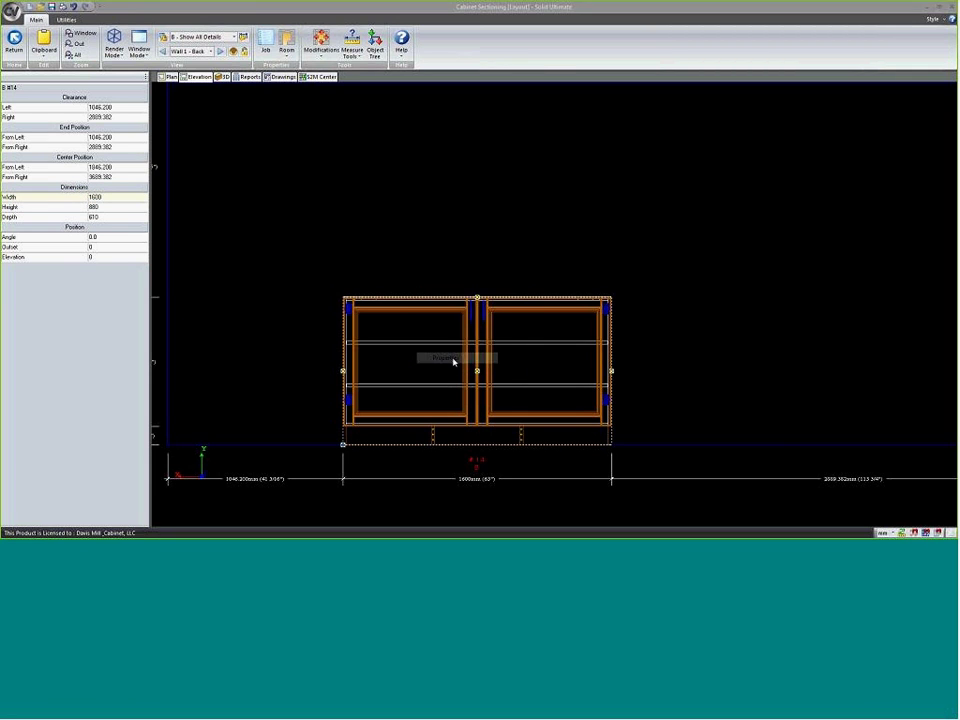
click(447, 168)
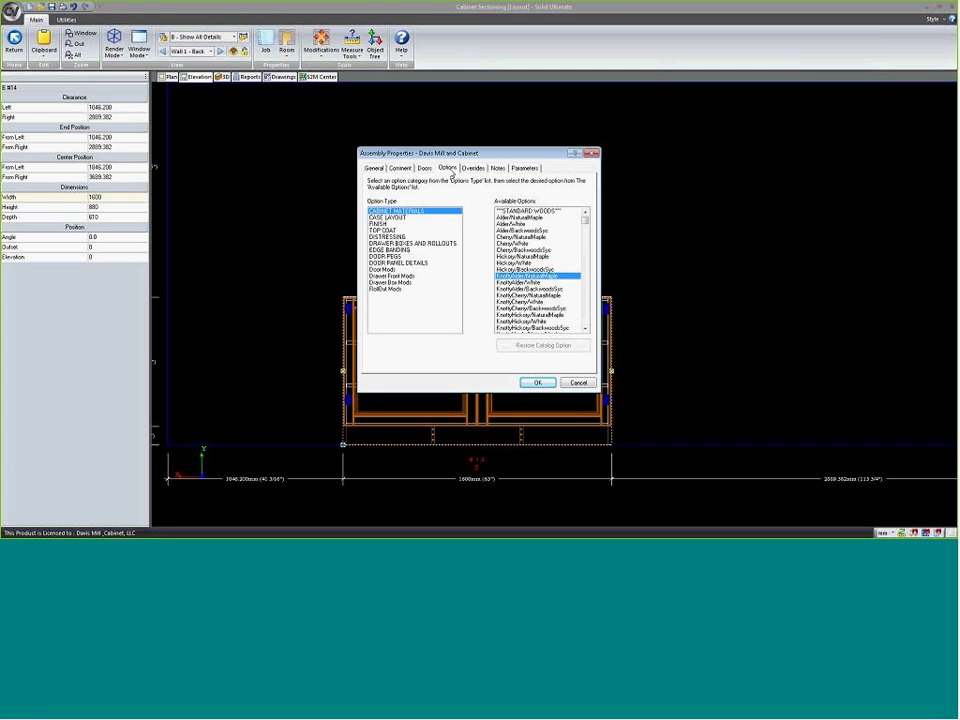
click(385, 217)
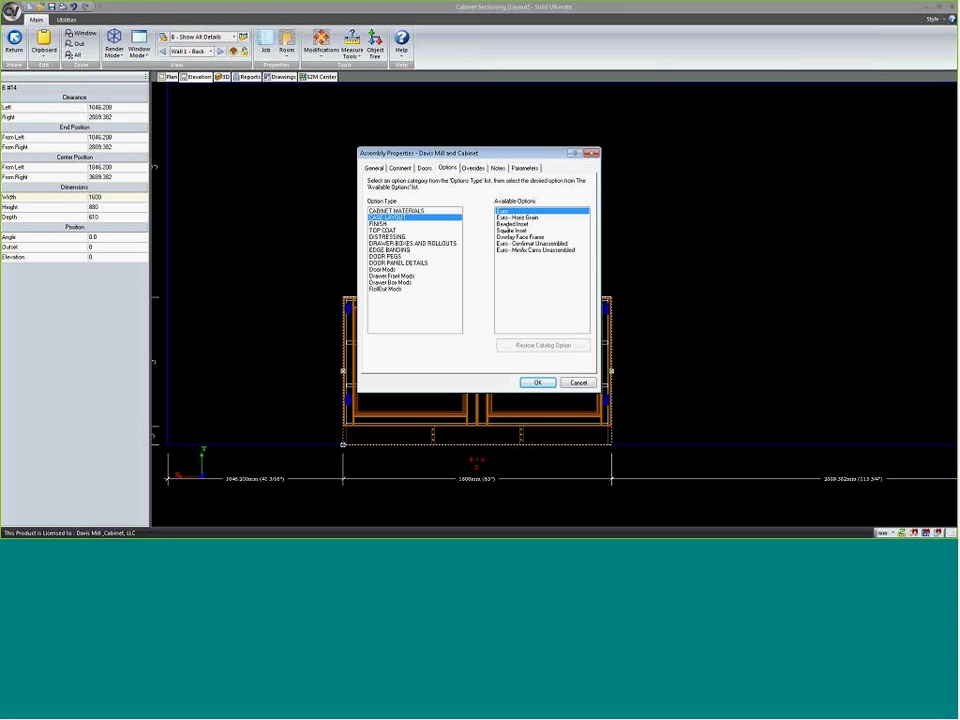
click(506, 220)
click(550, 384)
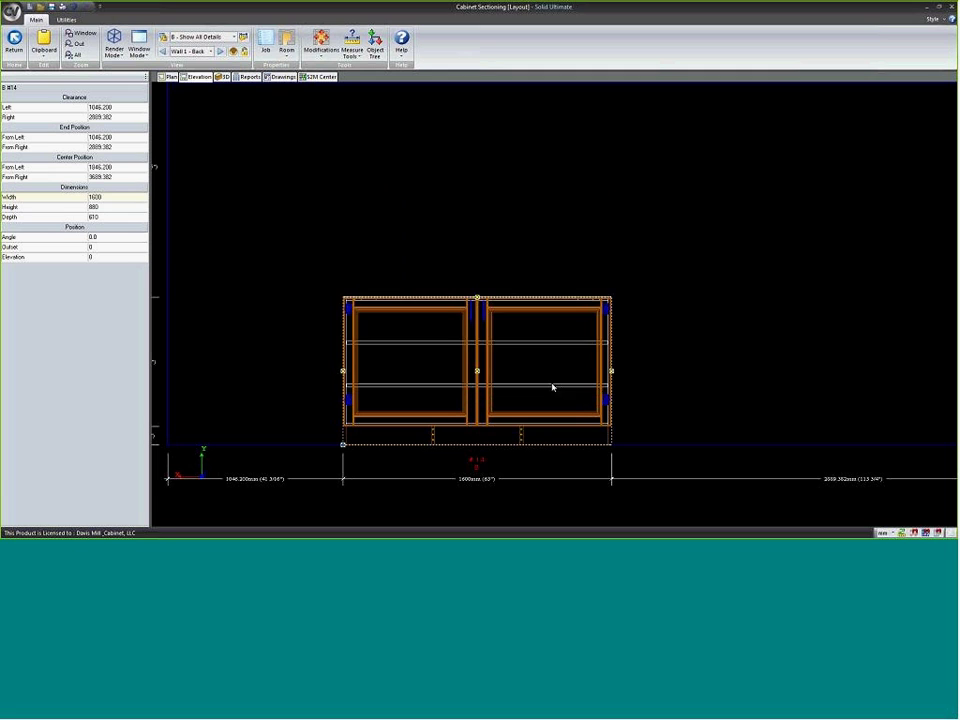
click(445, 491)
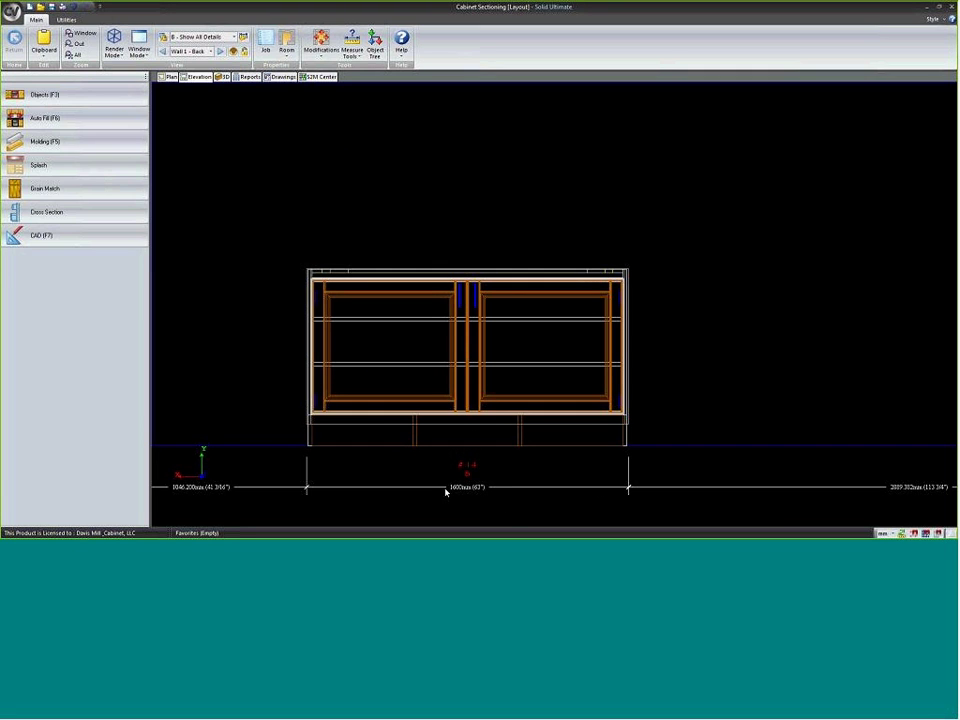
scroll(491, 379, up, 1)
right_click(450, 378)
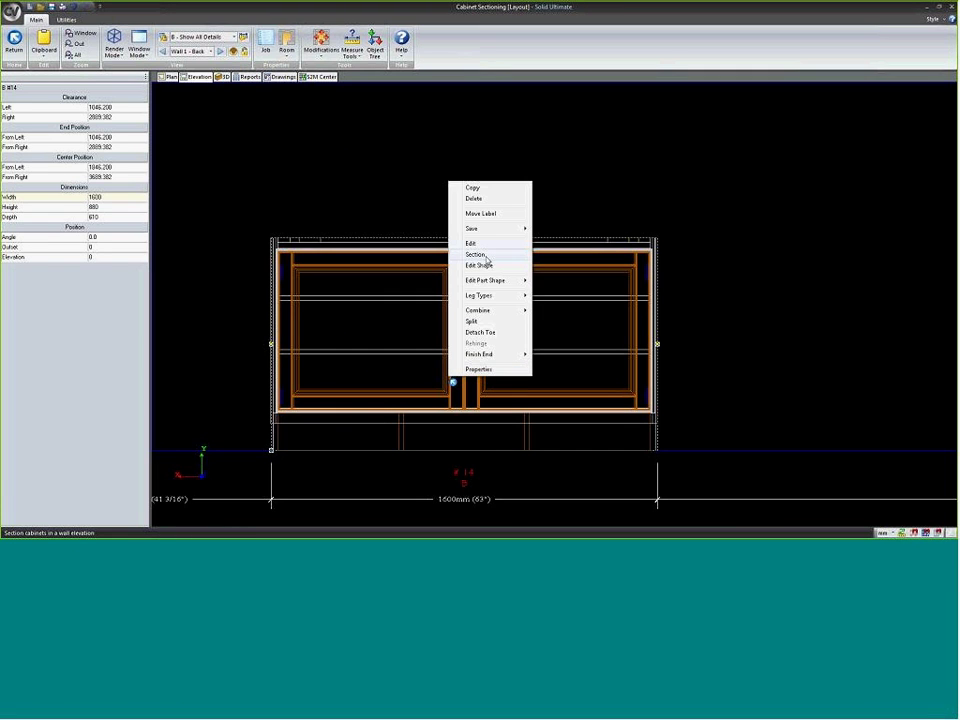
click(485, 258)
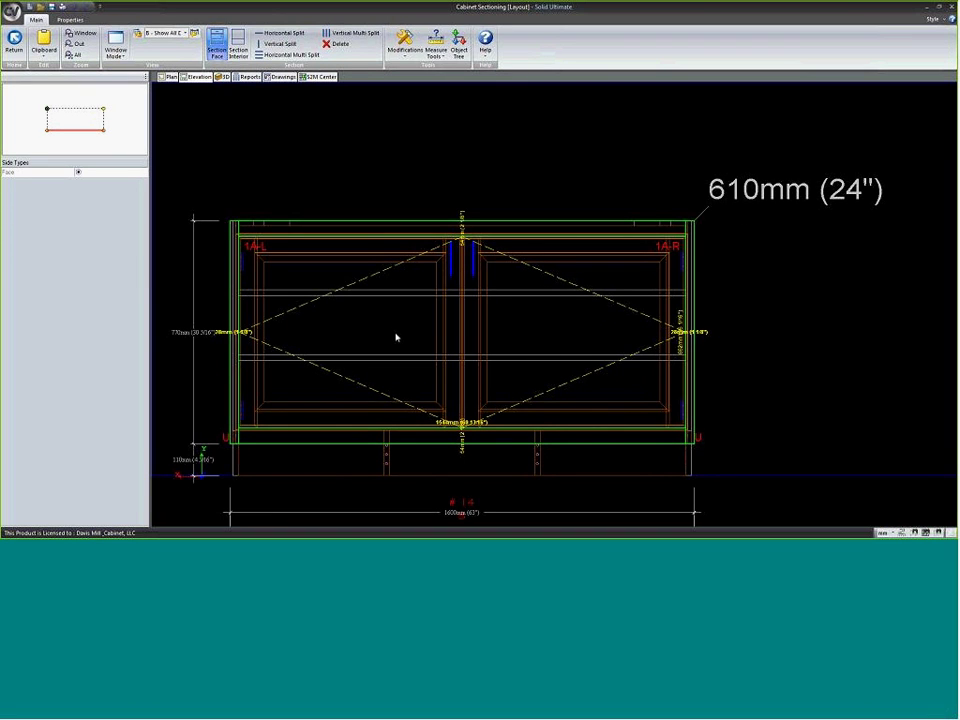
- Erase cabinet #14's door pair and interior parts, confirming Yes, leaving one empty opening
click(476, 253)
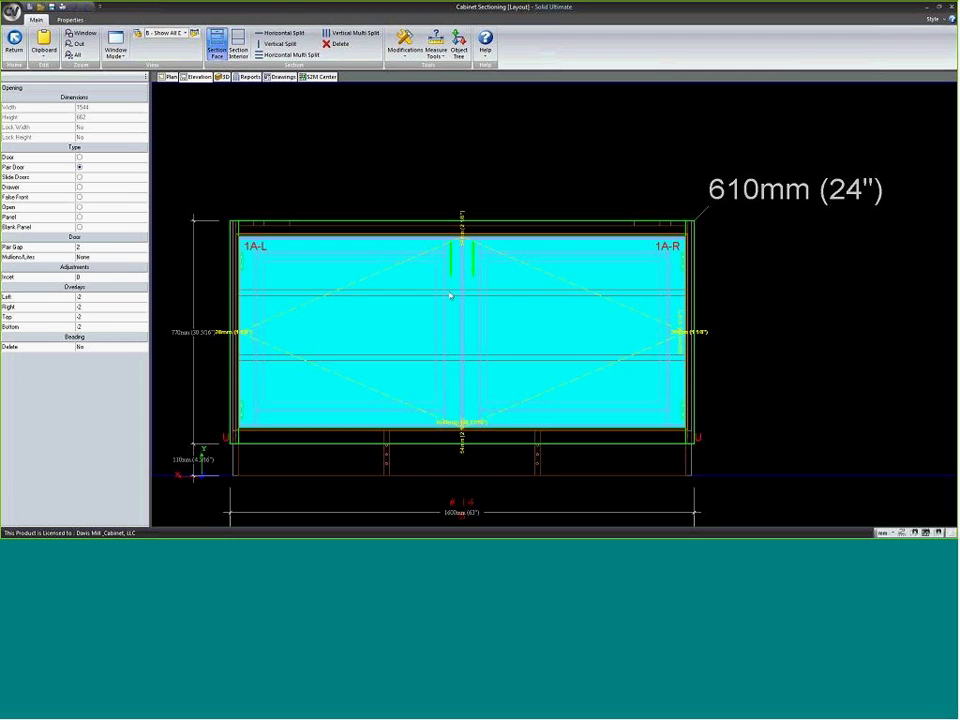
click(731, 499)
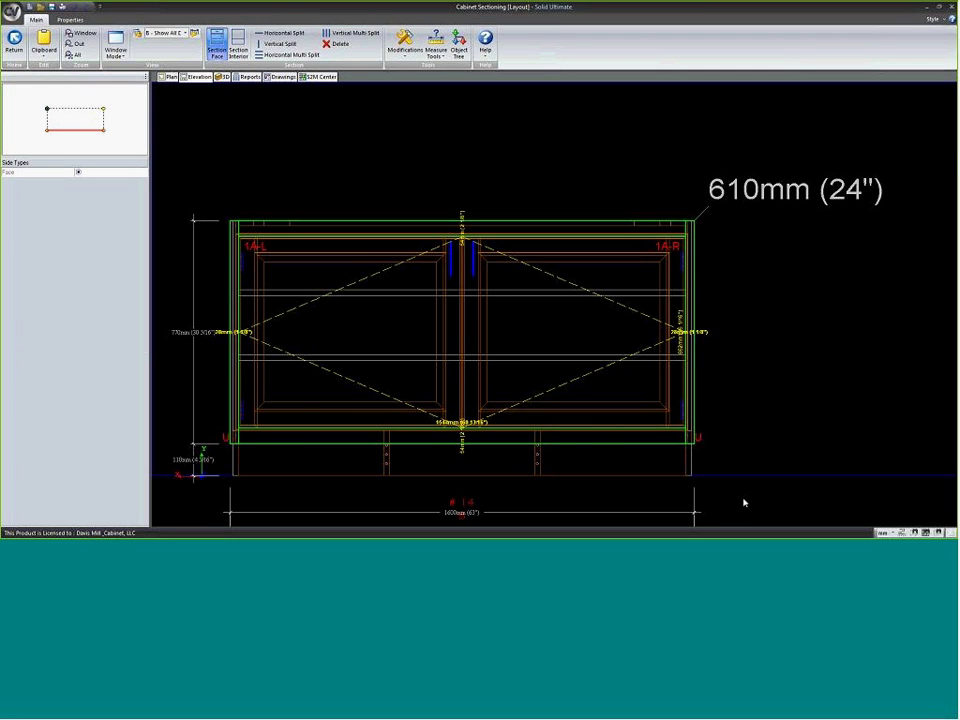
key(Delete)
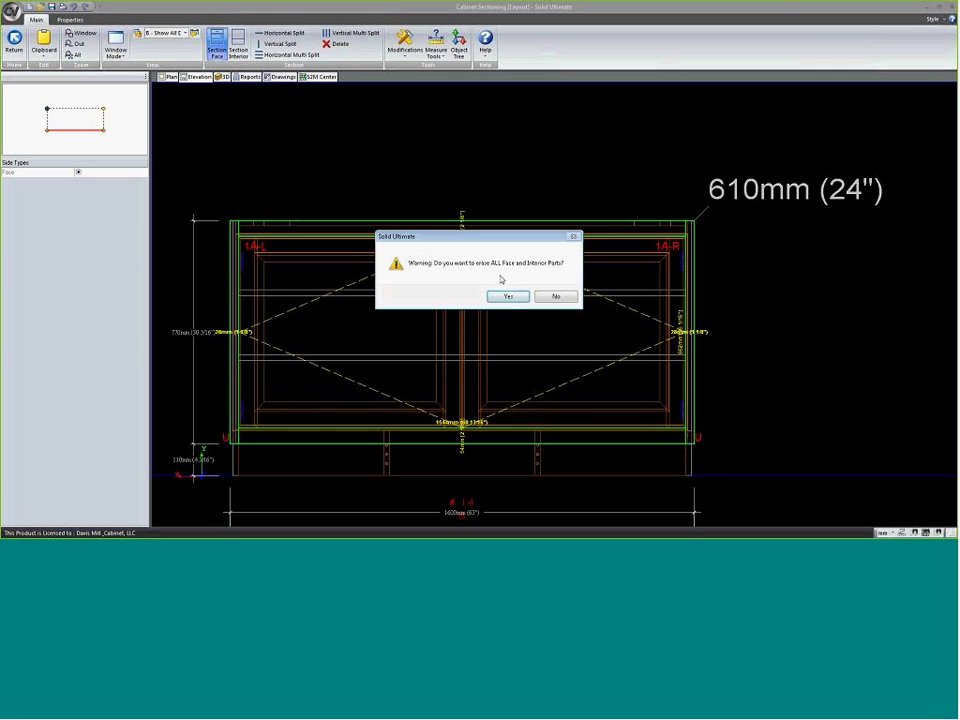
click(507, 296)
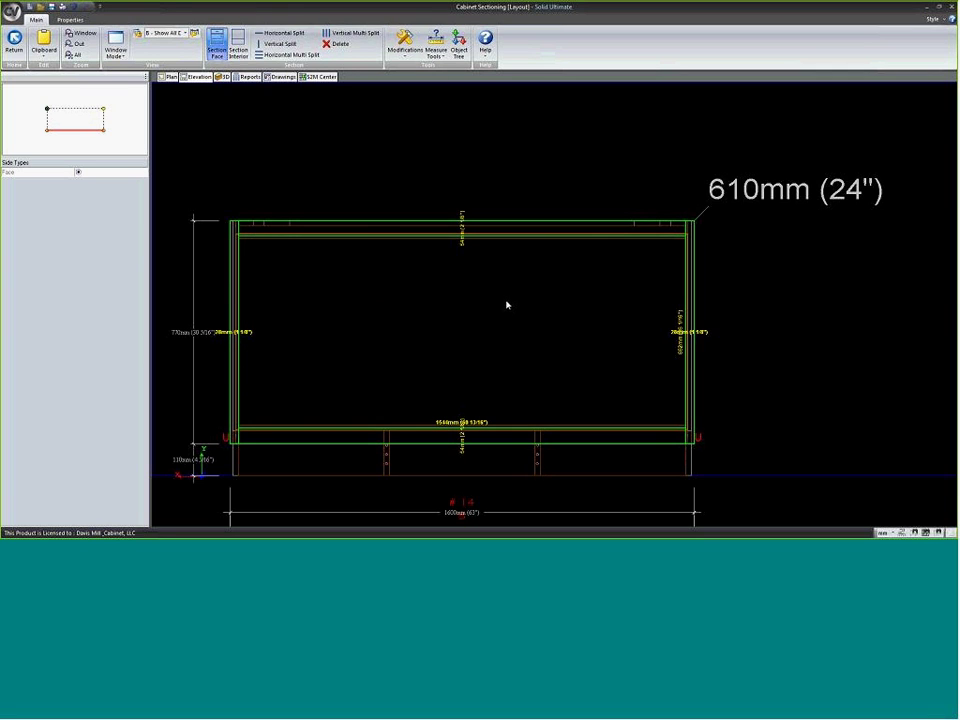
- Split cabinet #14's empty face opening vertically twice into three door openings
click(484, 358)
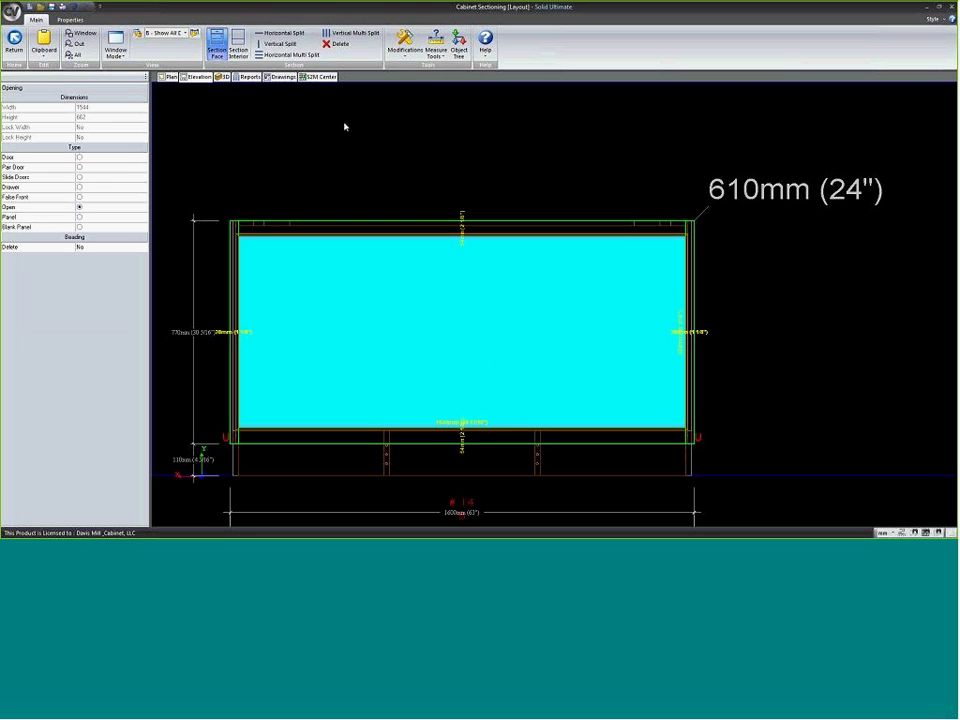
click(287, 54)
click(278, 76)
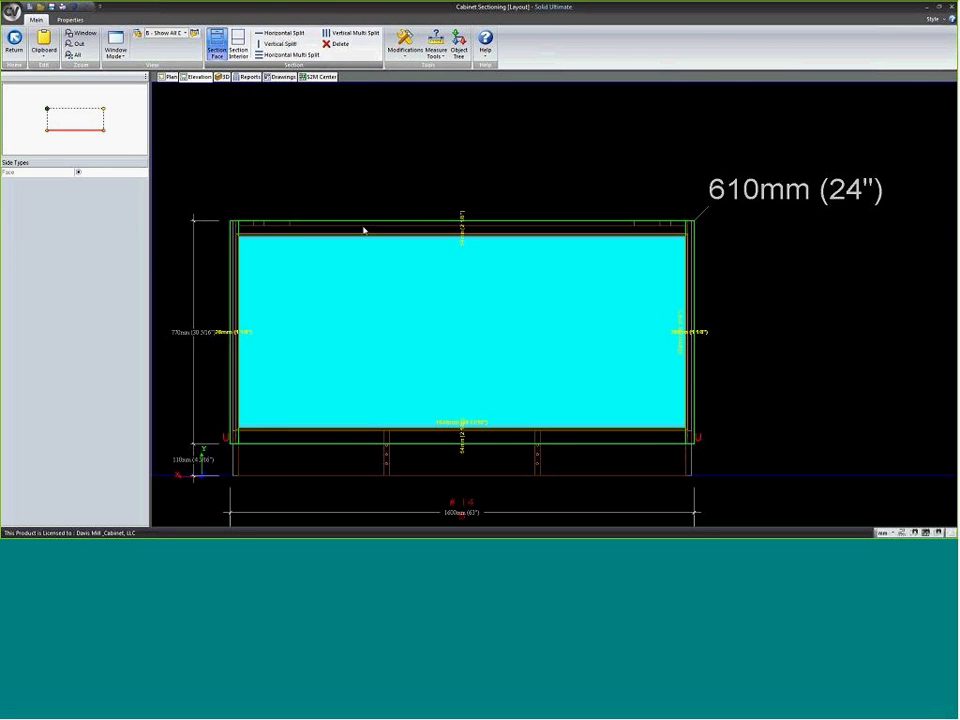
click(465, 314)
drag(465, 314, 366, 316)
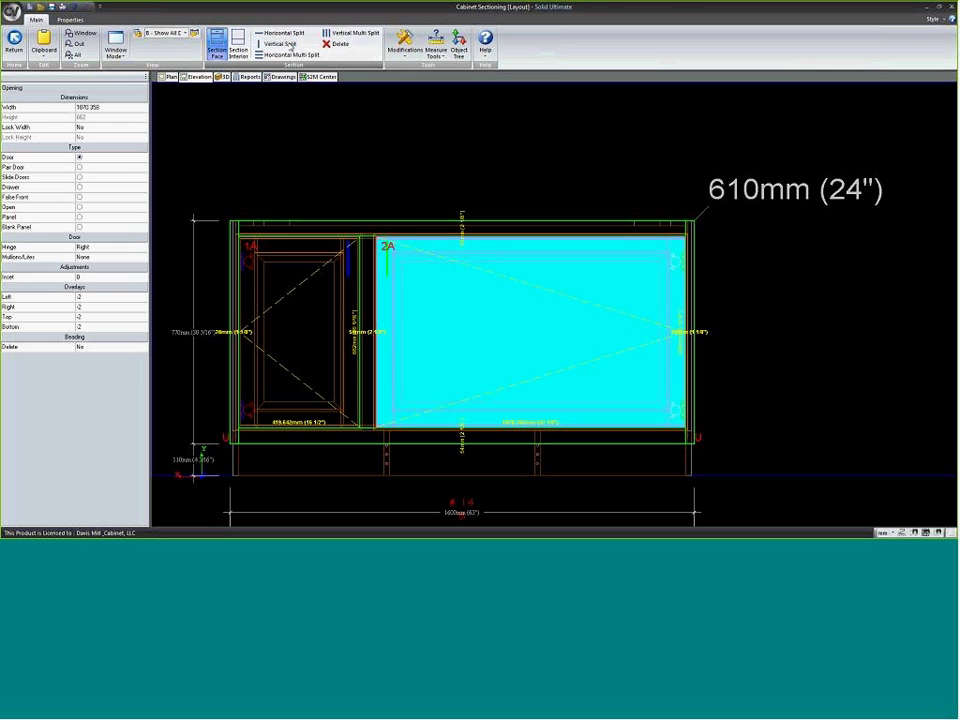
click(450, 312)
- Set openings 1A and 3A to 381 wide, leaving 674 in the centre, and lock 3A's width
click(311, 300)
click(100, 107)
text(381)
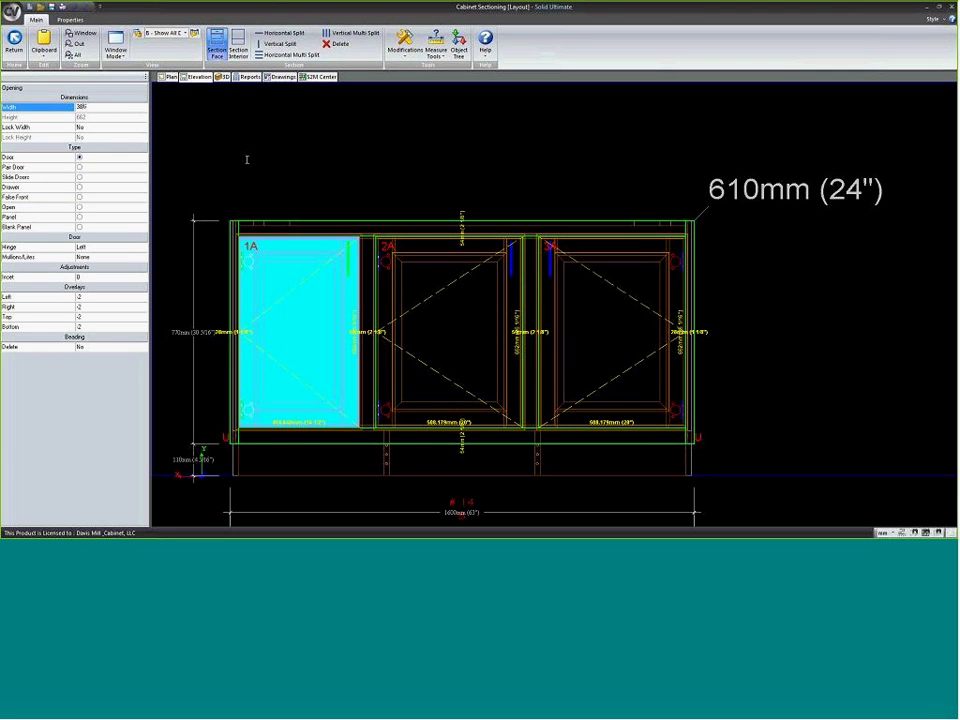
key(Return)
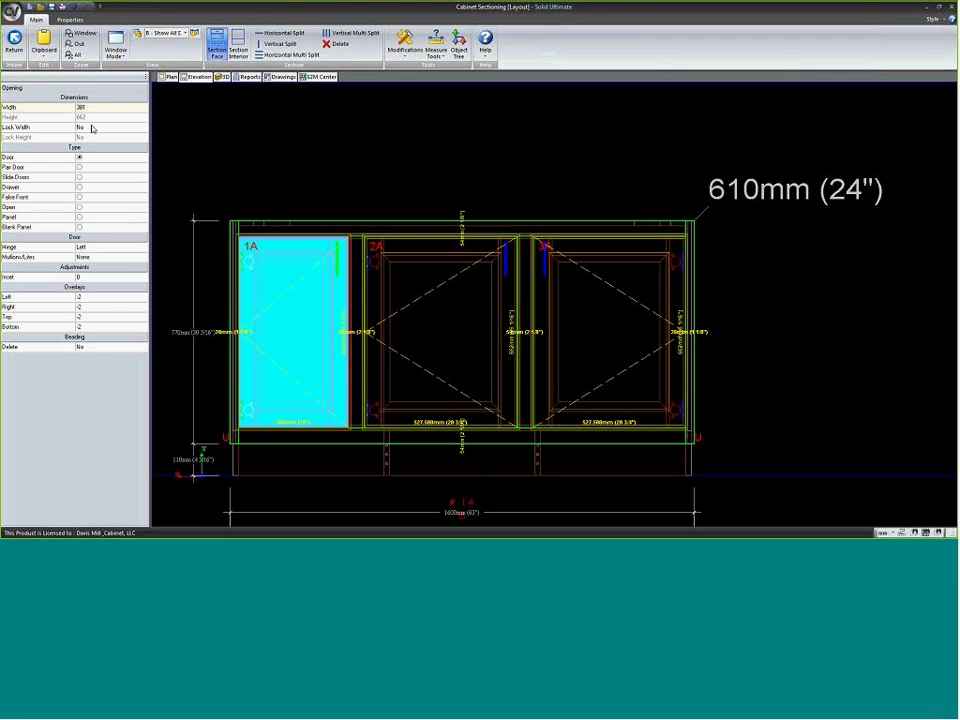
click(570, 284)
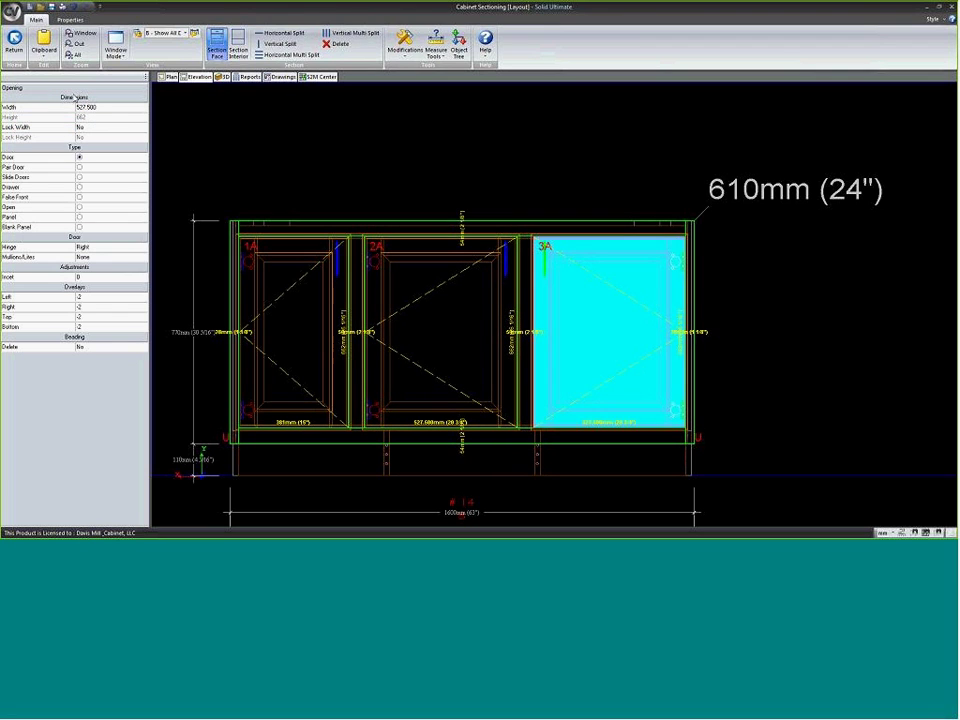
click(105, 107)
text(381)
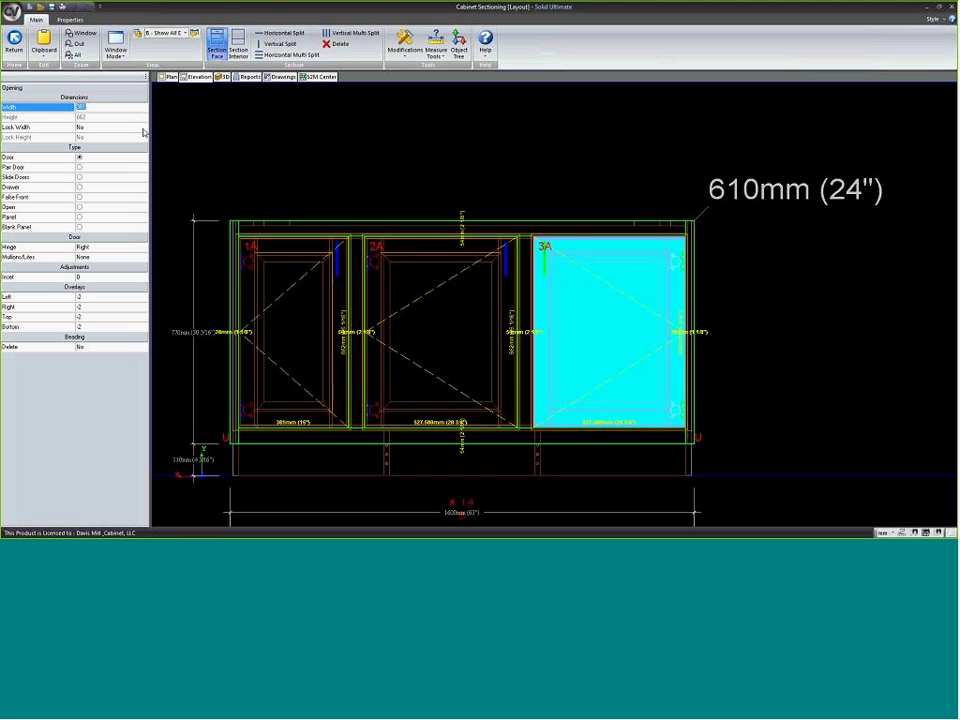
key(Return)
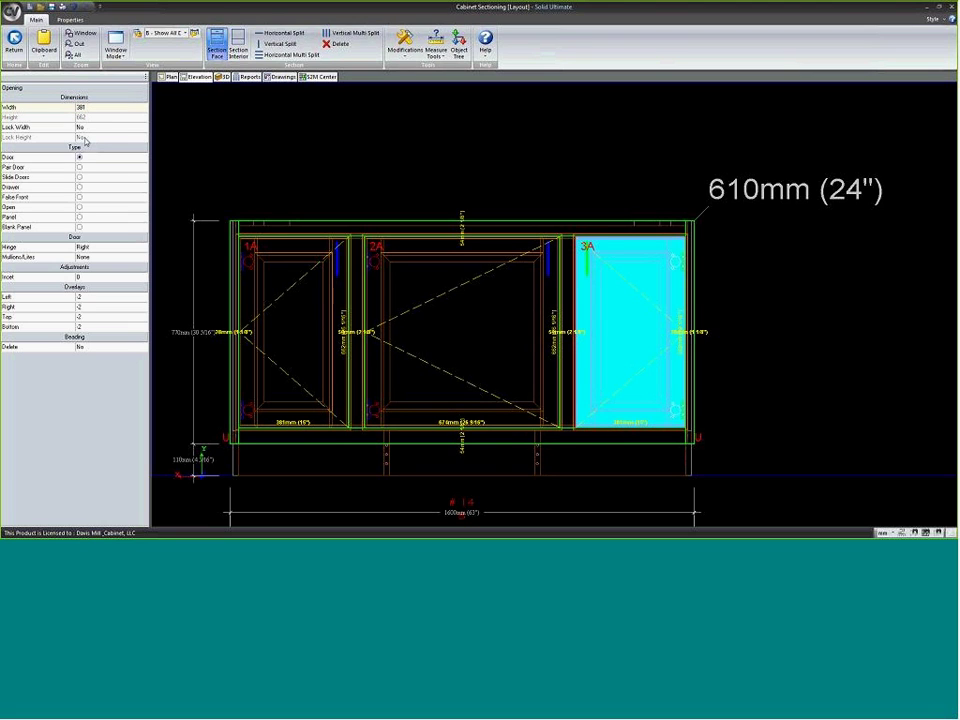
click(95, 129)
click(461, 321)
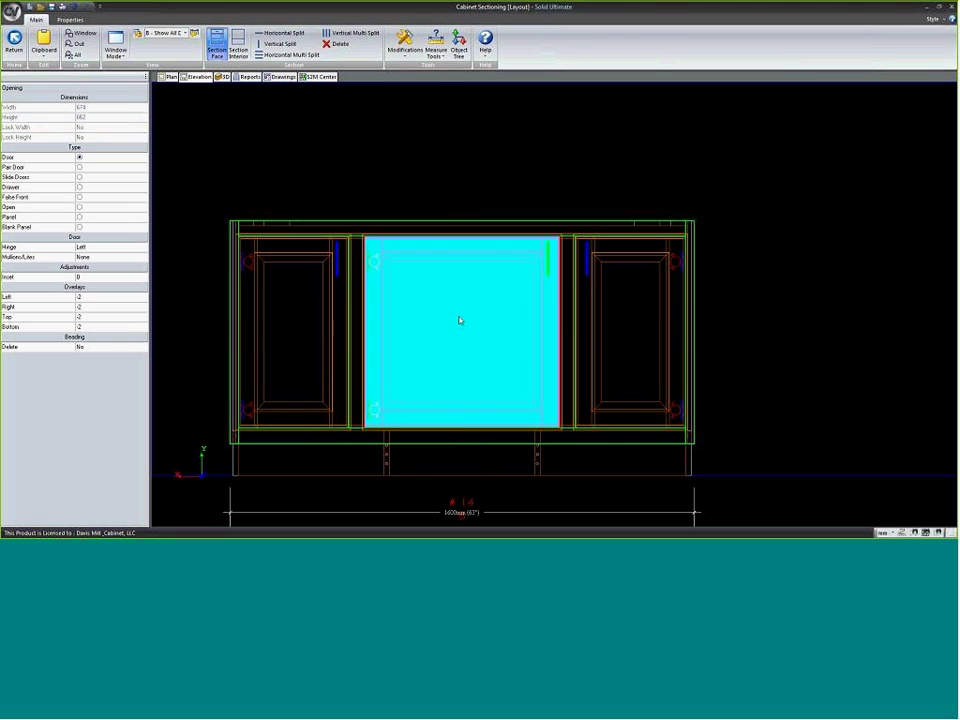
- Split a drawer off the top of middle opening 2A and make lower opening 2B a pair of doors
click(280, 44)
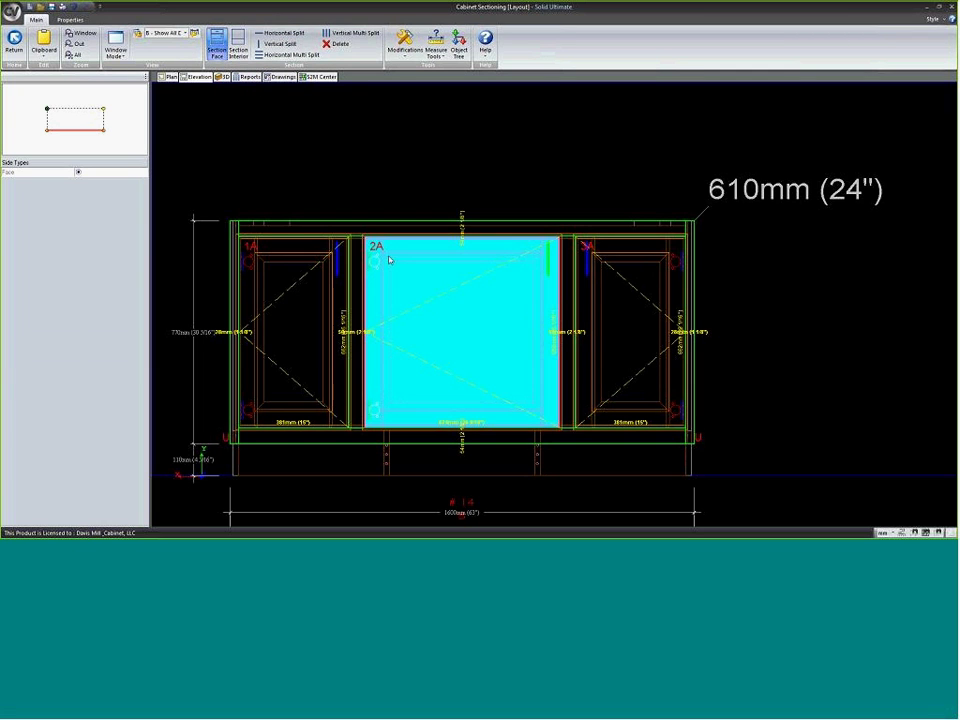
click(404, 287)
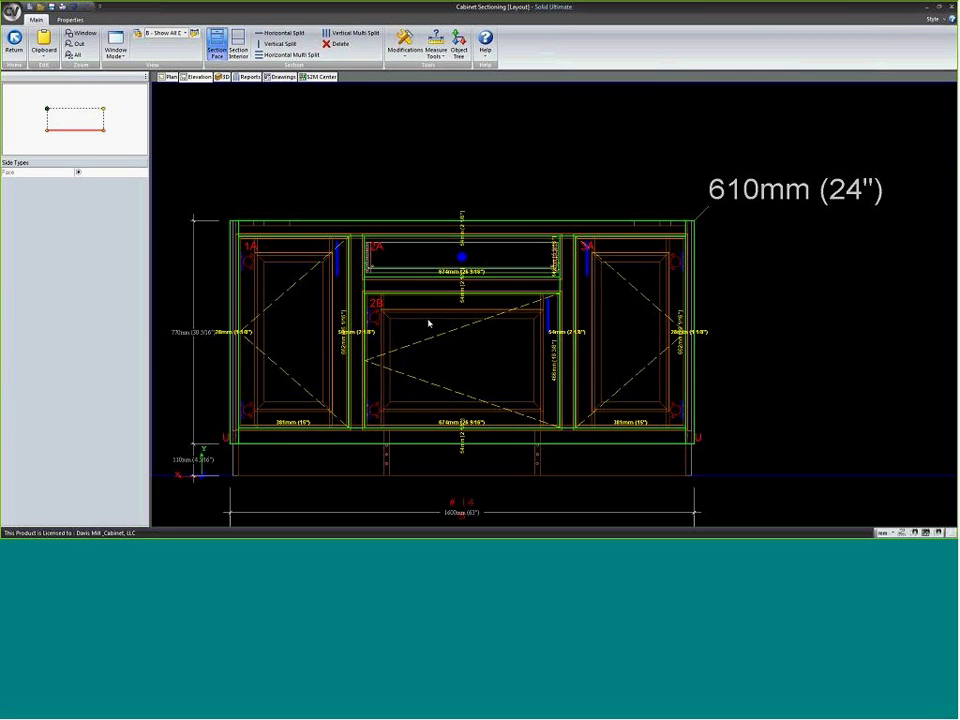
click(428, 323)
click(79, 167)
- Multi-split left opening 1A horizontally into three drawers
click(272, 319)
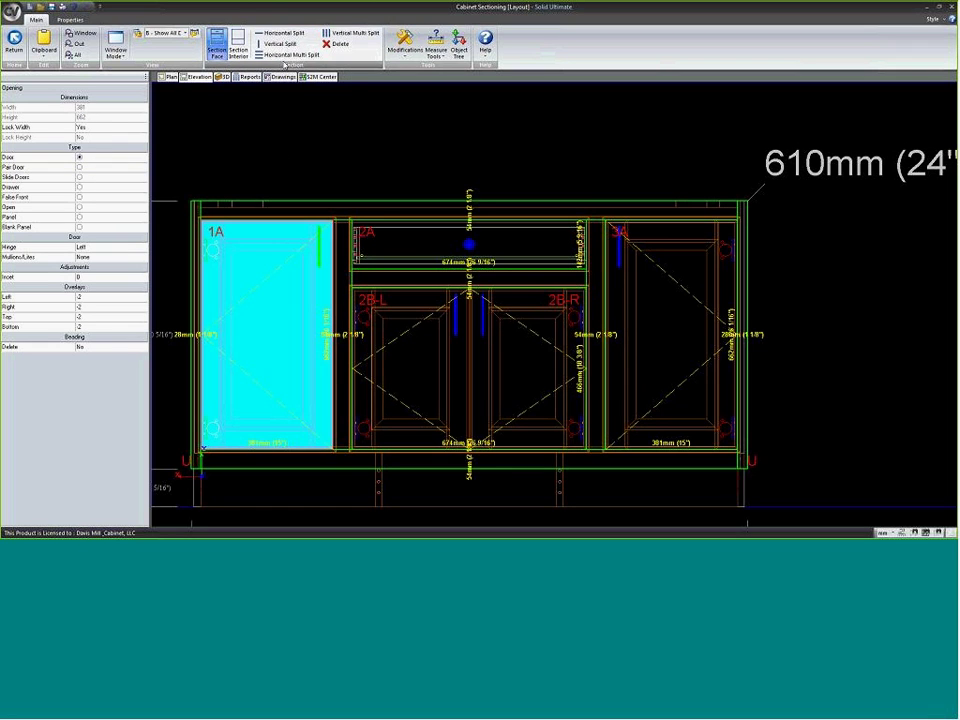
click(290, 54)
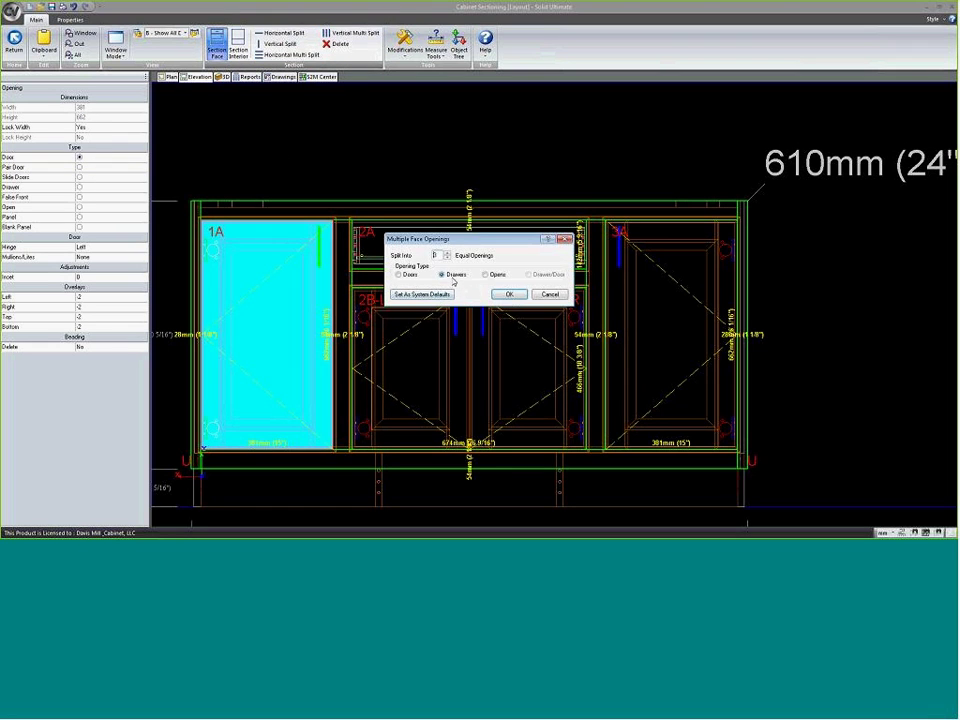
click(509, 294)
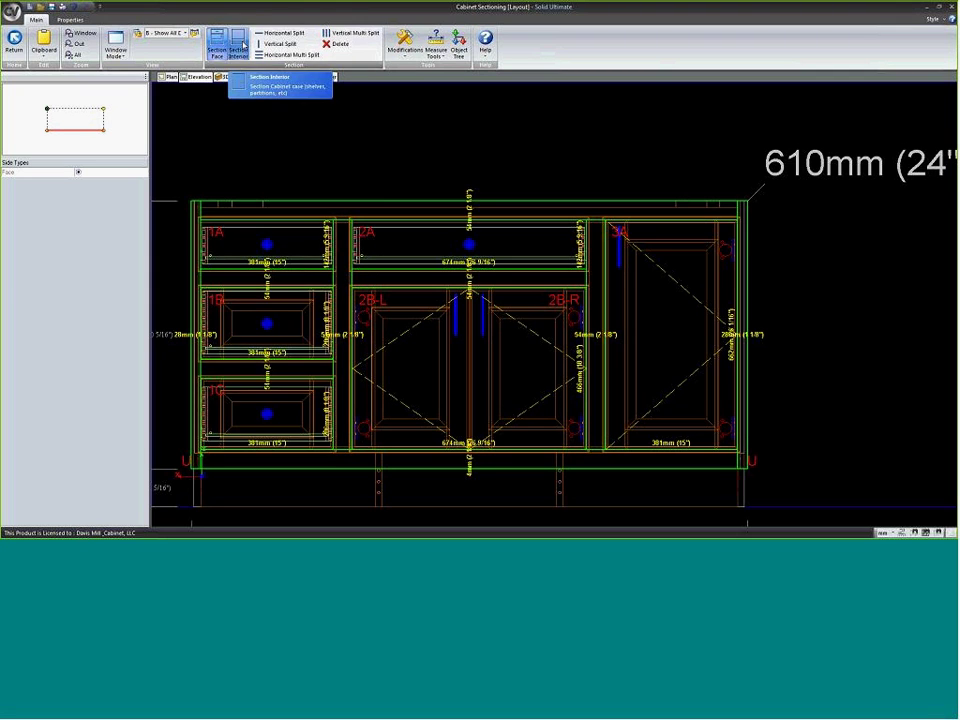
- In the cabinet interior, add vertical partitions at the left and right face dividers
click(239, 47)
click(280, 44)
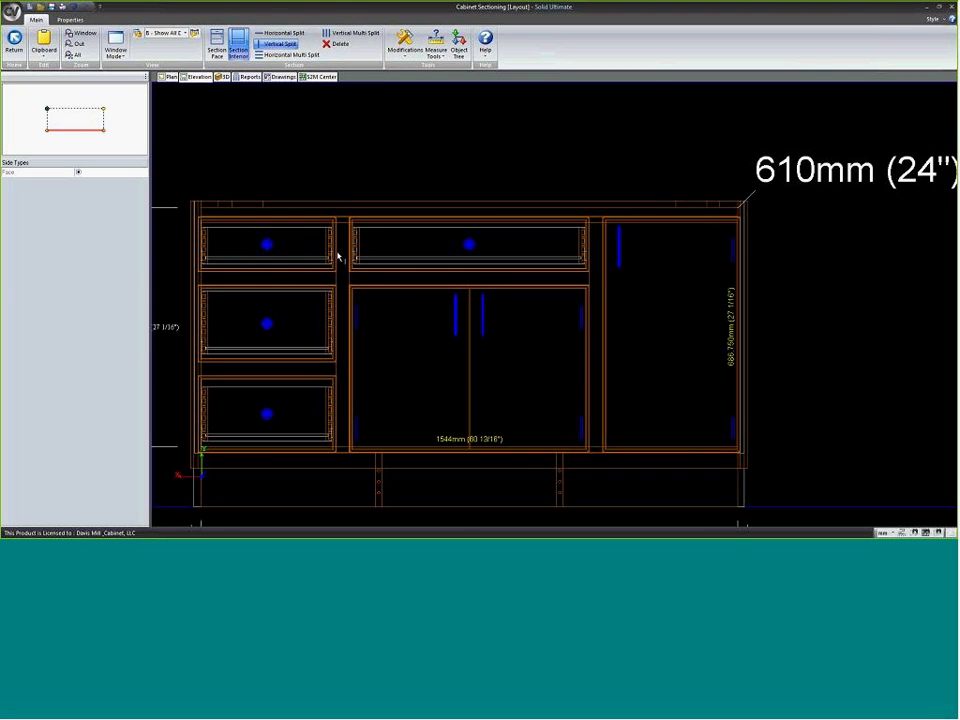
click(343, 250)
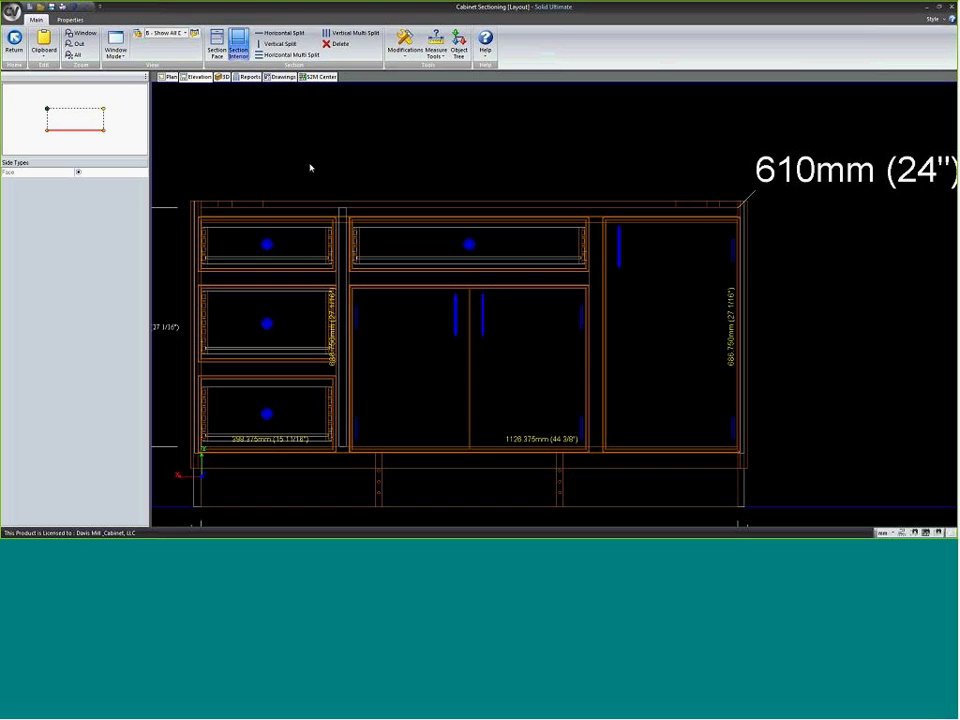
click(280, 44)
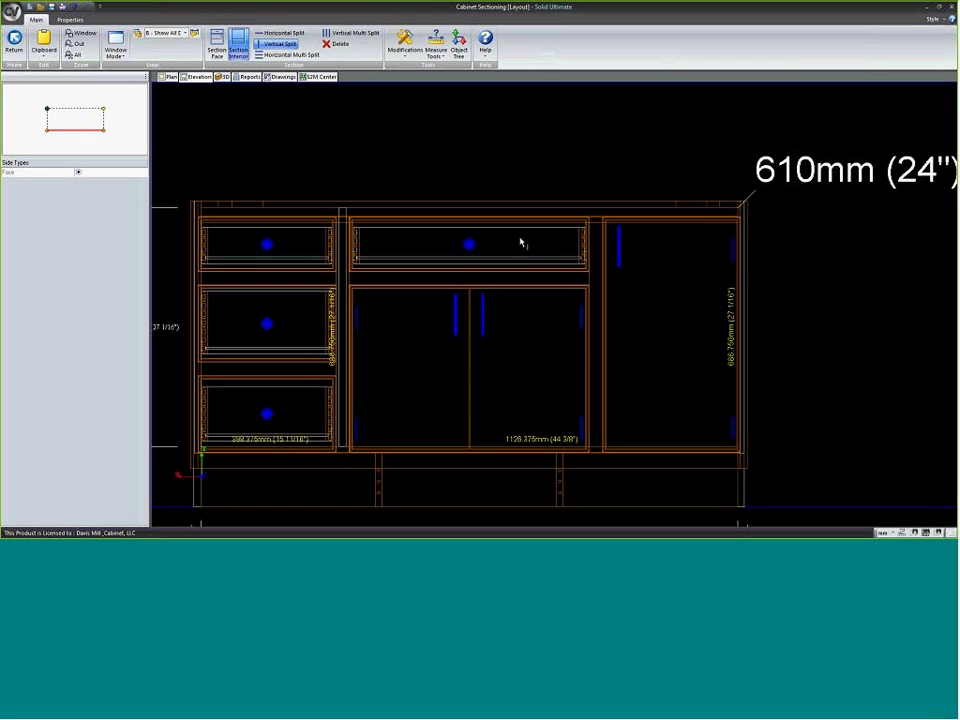
click(601, 262)
- Make both partitions double partitions, with the left one set to boxed
click(596, 251)
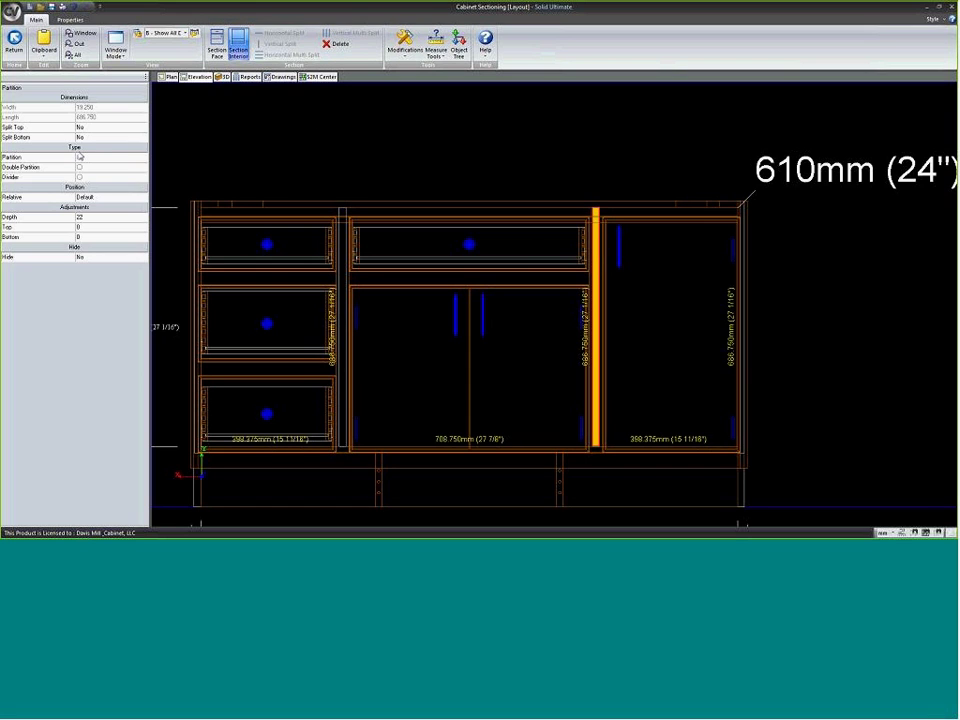
click(79, 166)
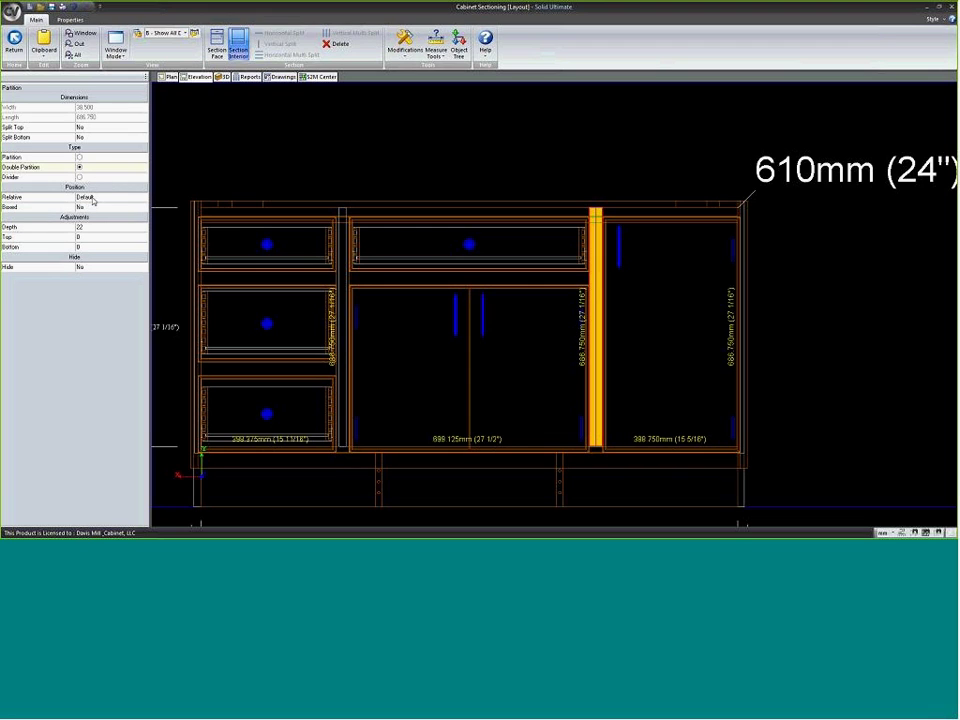
click(91, 208)
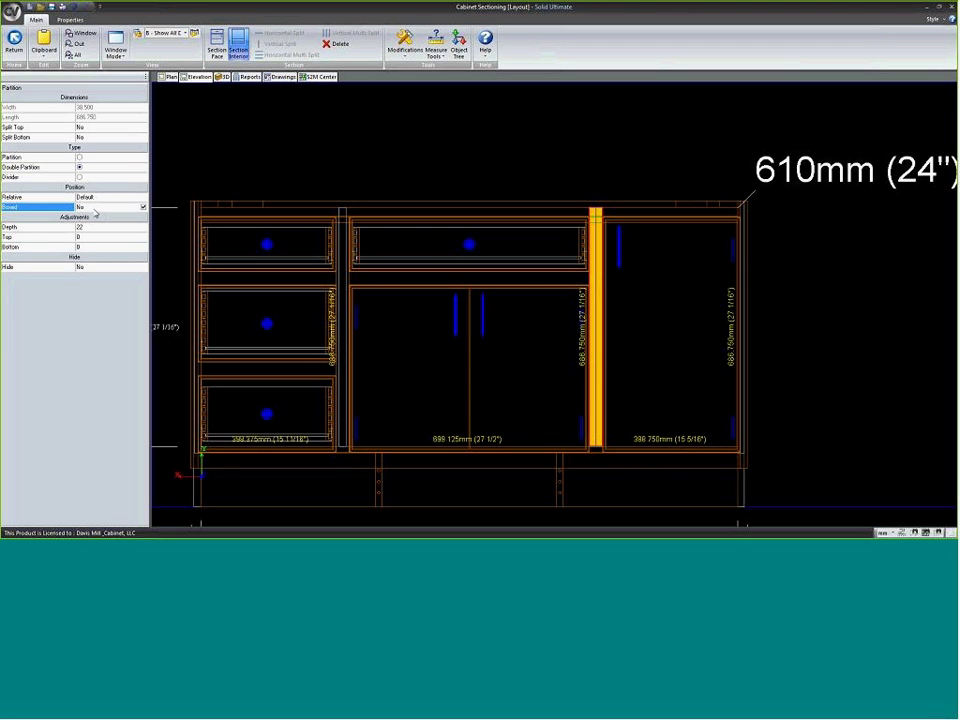
click(342, 232)
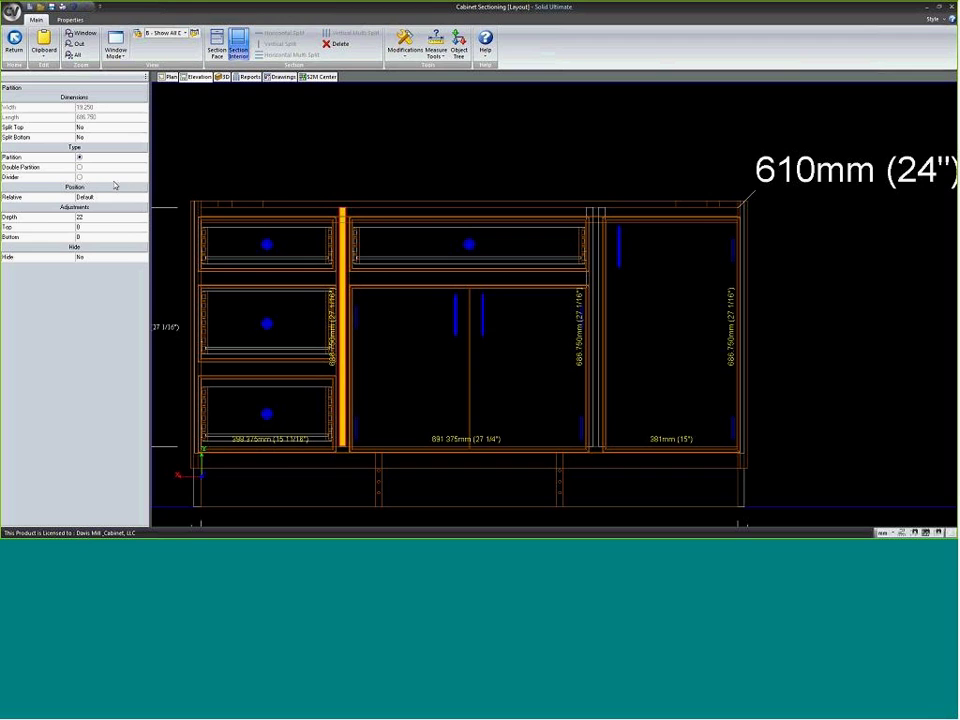
click(79, 166)
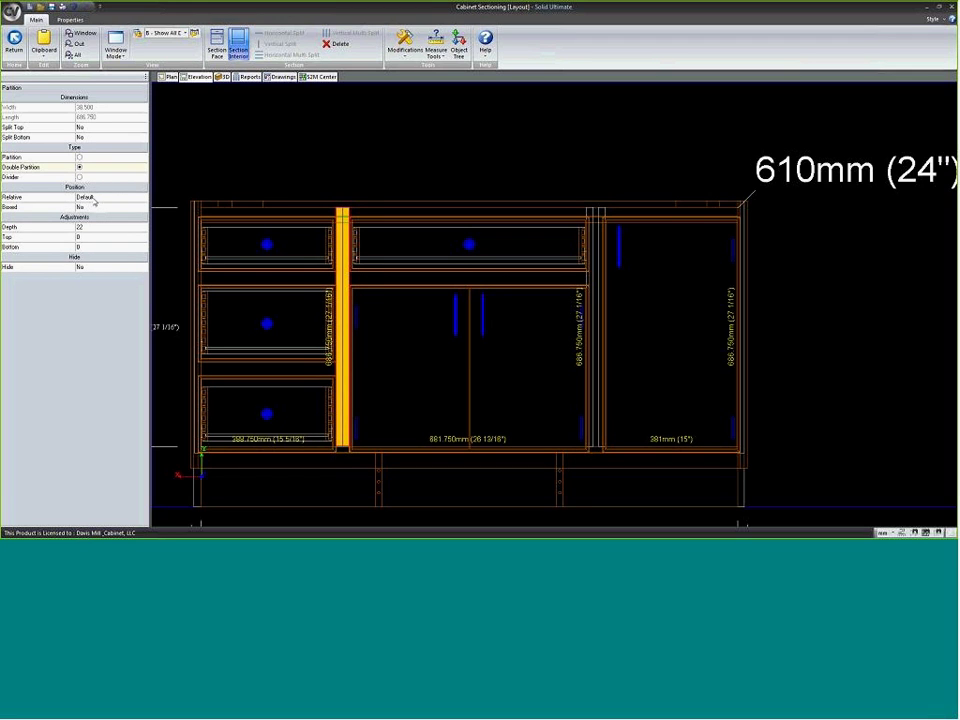
click(95, 207)
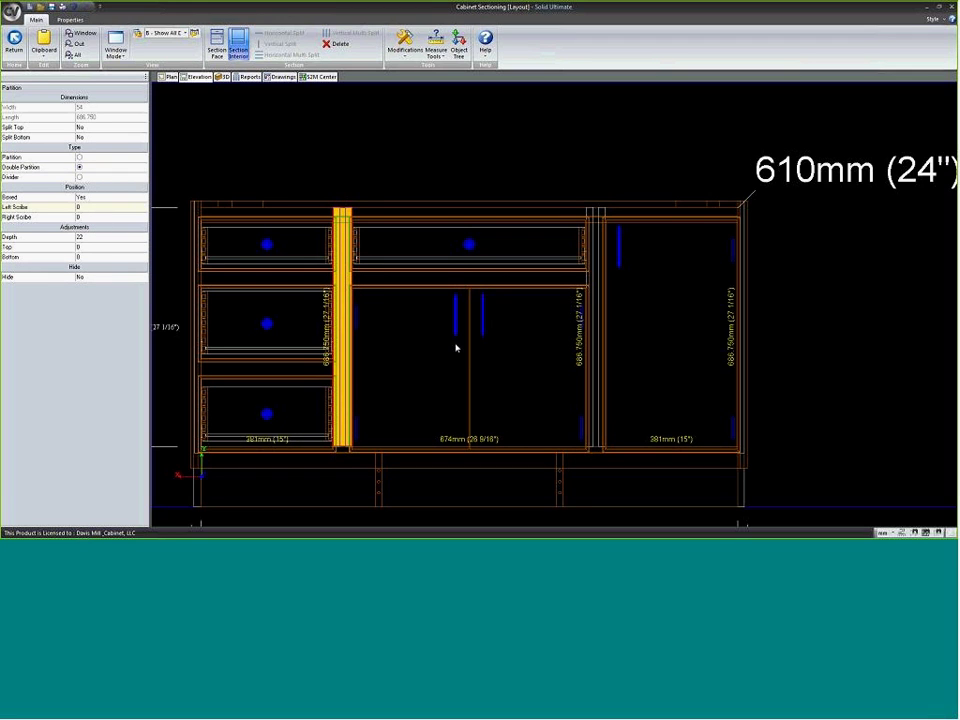
click(690, 325)
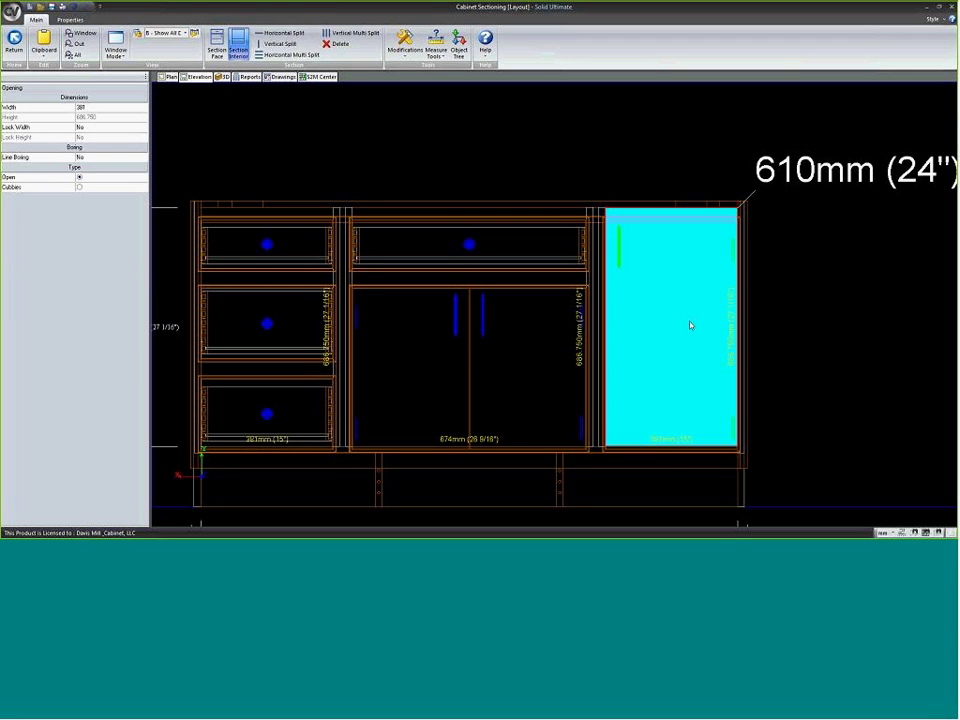
- Multi-split the right interior opening with shelves and turn the bottom one into a rollout tray
click(285, 54)
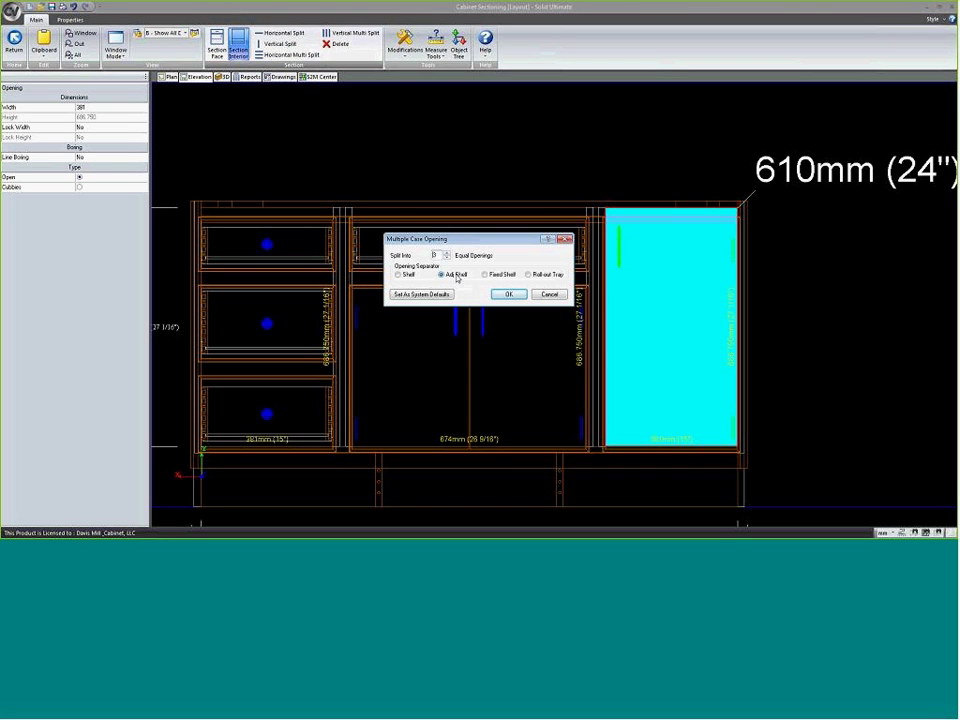
click(509, 295)
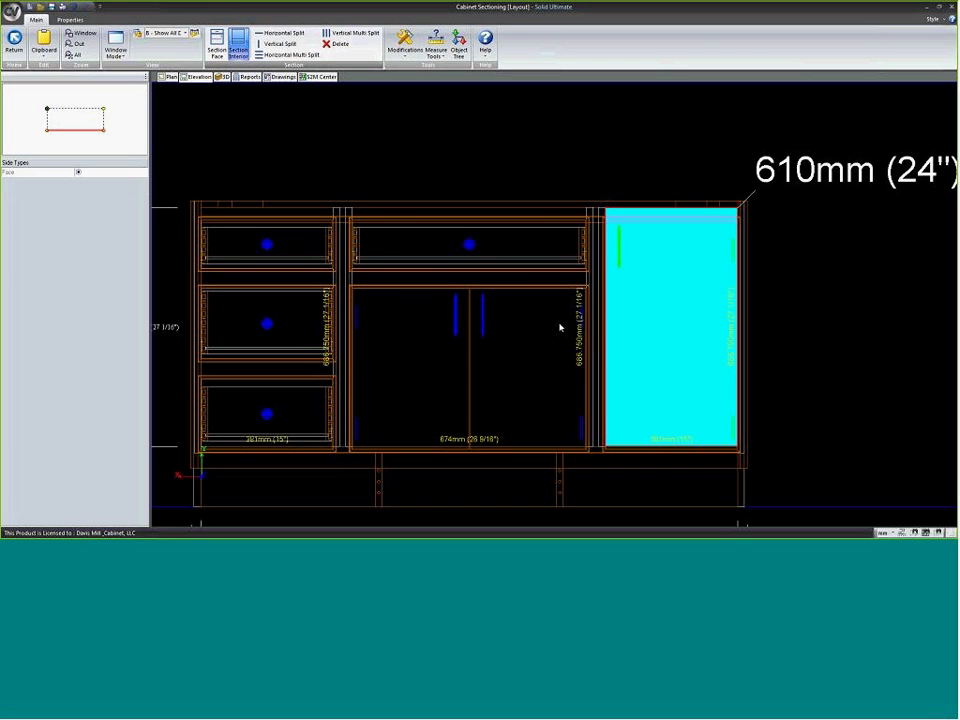
click(670, 366)
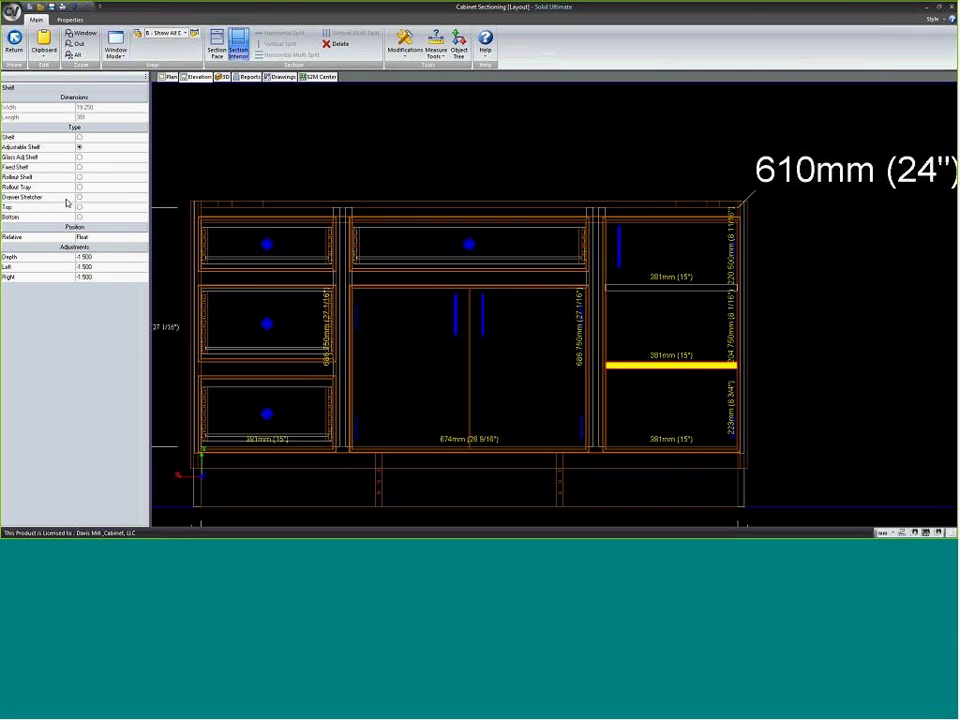
click(86, 189)
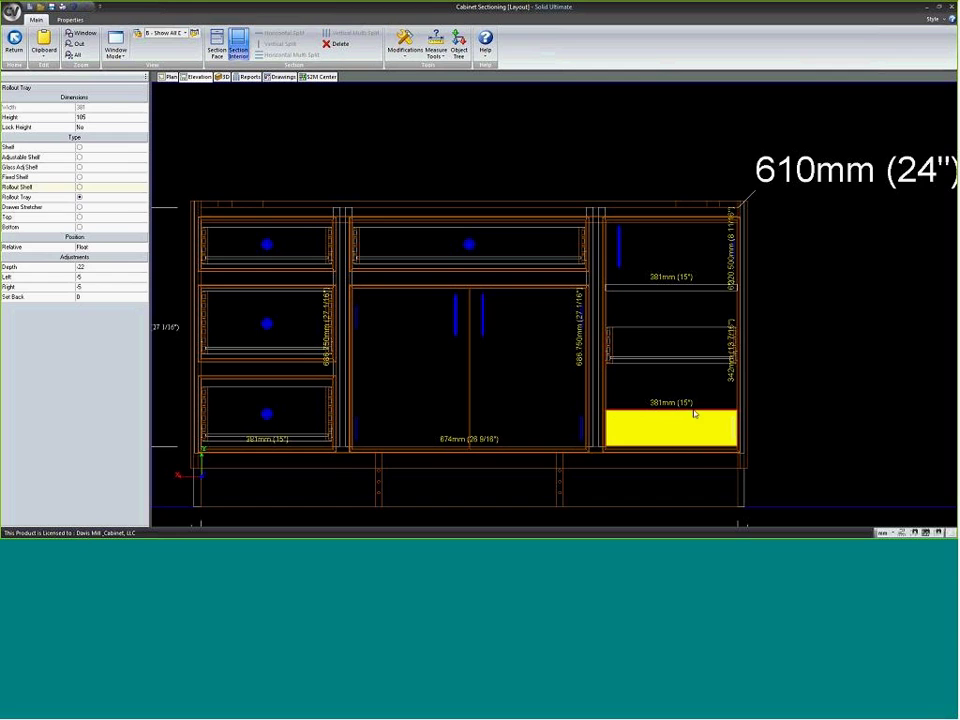
click(665, 365)
- Add a rollout shelf above the rollout tray and return to the wall elevation
click(666, 358)
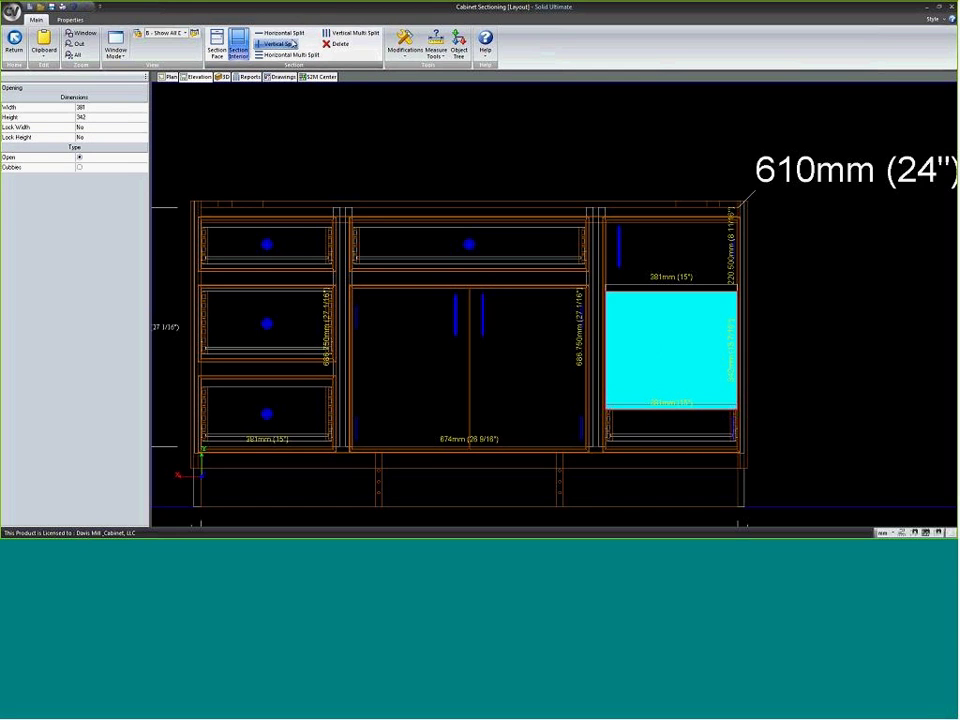
click(669, 345)
click(660, 354)
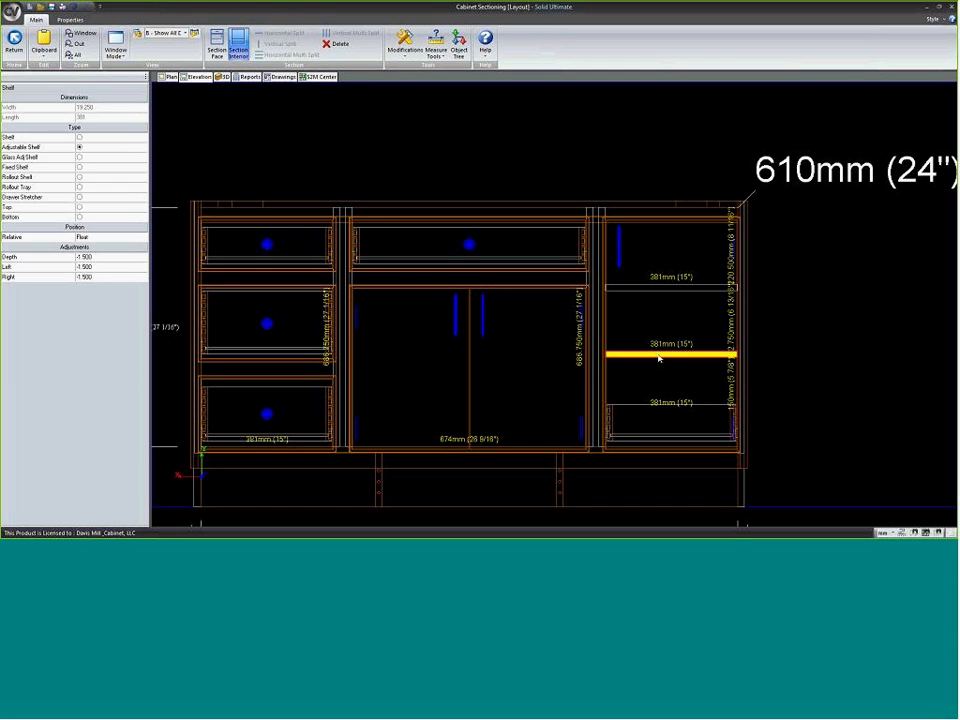
click(79, 177)
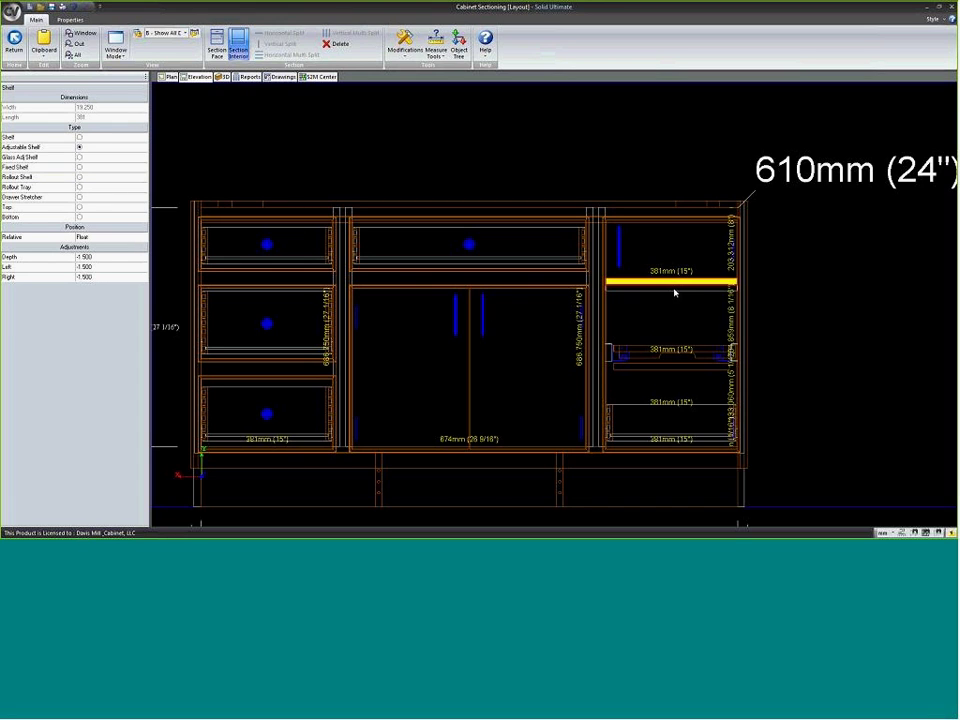
click(661, 343)
click(646, 364)
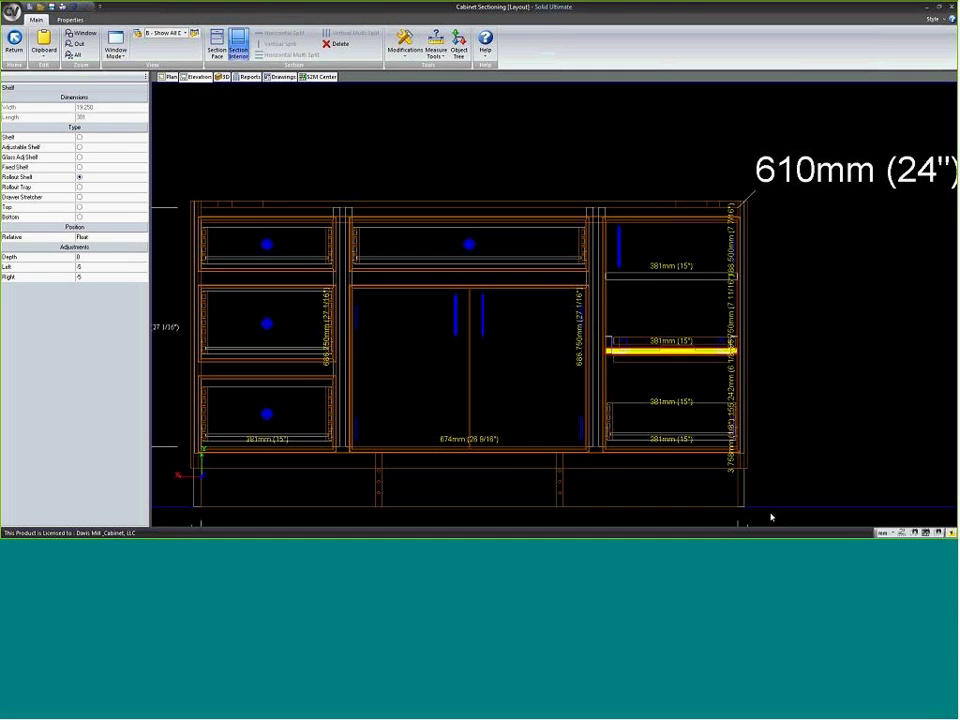
key(Escape)
key(Escape)
scroll(518, 352, down, 3)
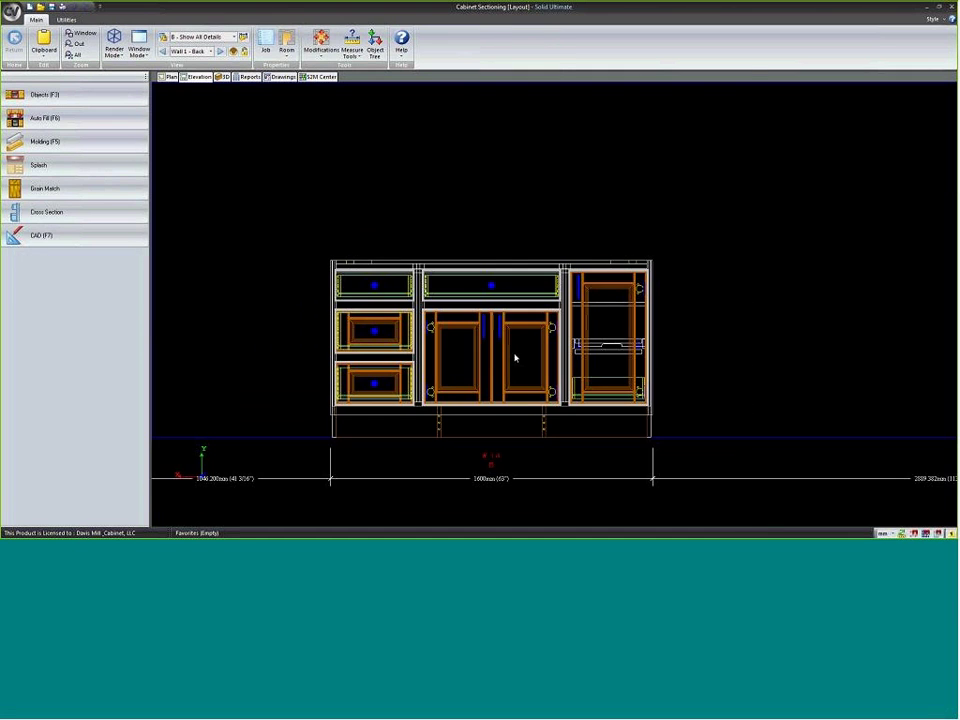
scroll(527, 362, up, 2)
click(527, 363)
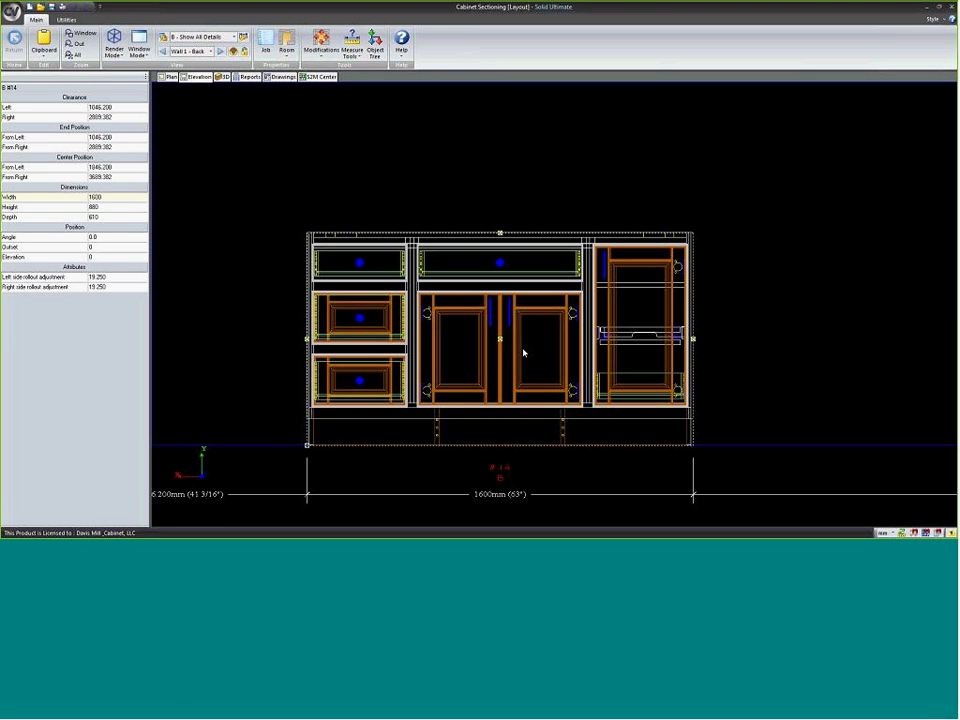
double_click(523, 352)
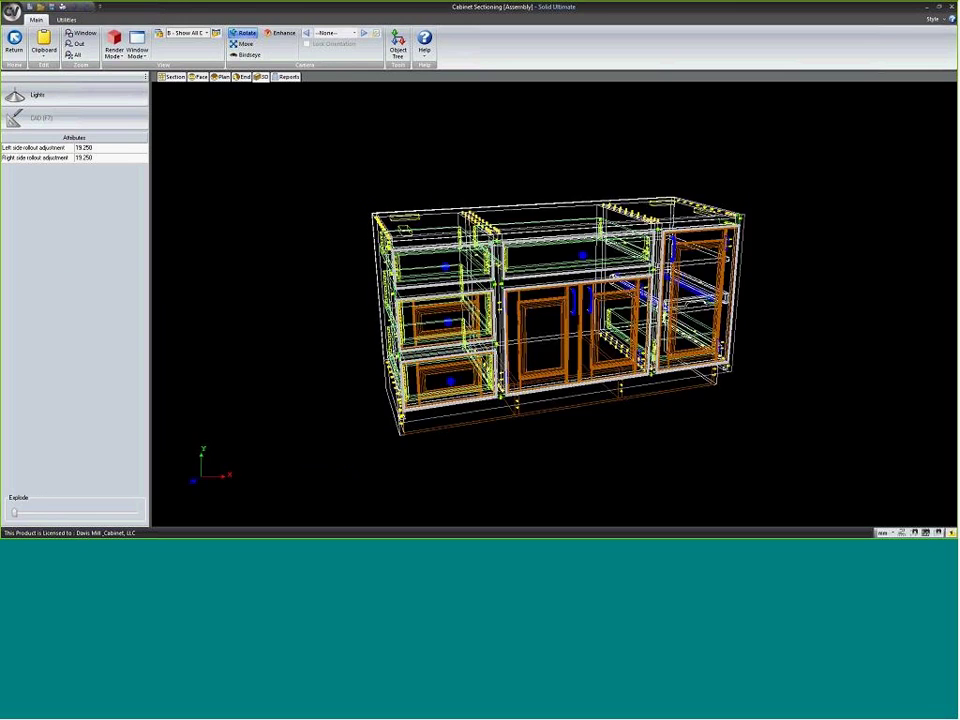
mouse_move(175, 352)
mouse_down()
mouse_move(150, 345)
mouse_move(297, 300)
mouse_move(266, 272)
mouse_up()
mouse_move(523, 331)
mouse_down()
mouse_move(596, 311)
mouse_move(549, 369)
mouse_move(640, 309)
mouse_up()
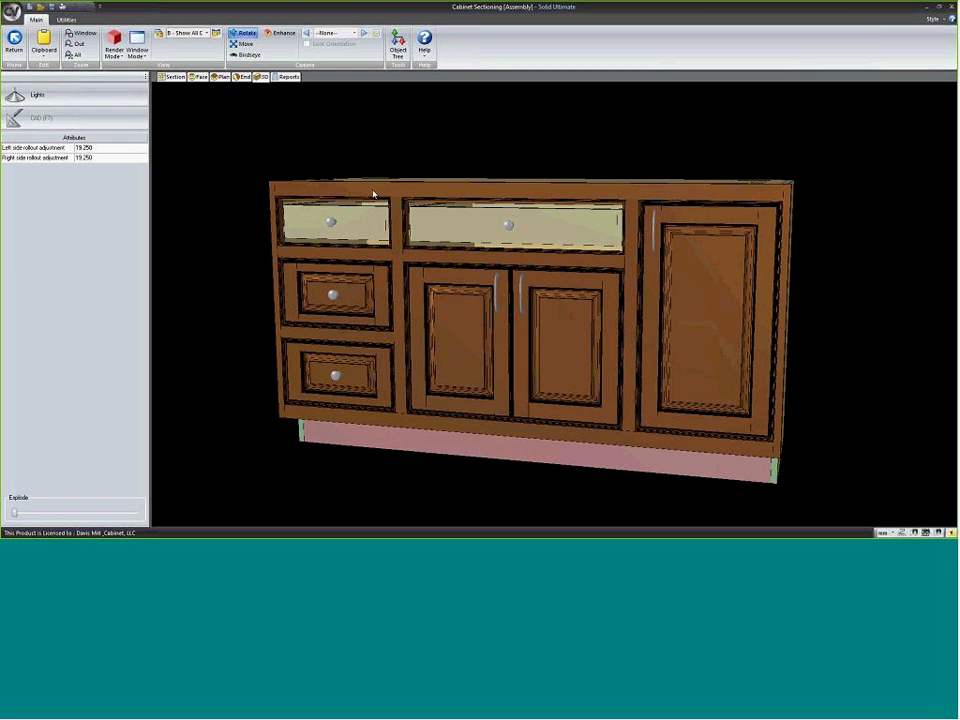
drag(392, 300, 556, 390)
key(Escape)
scroll(574, 375, down, 2)
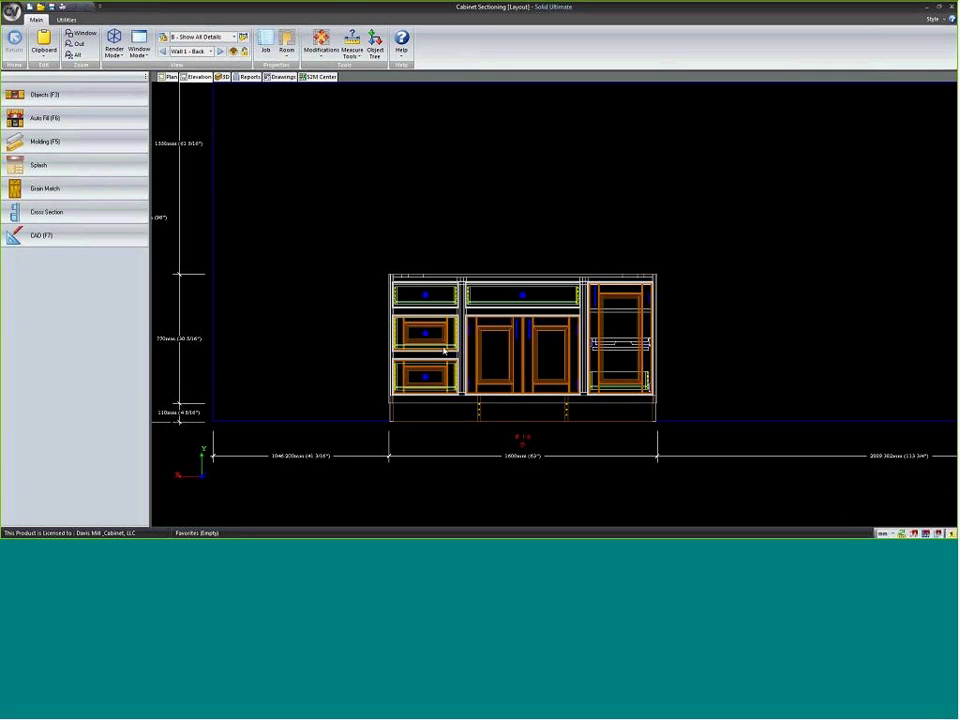
click(557, 367)
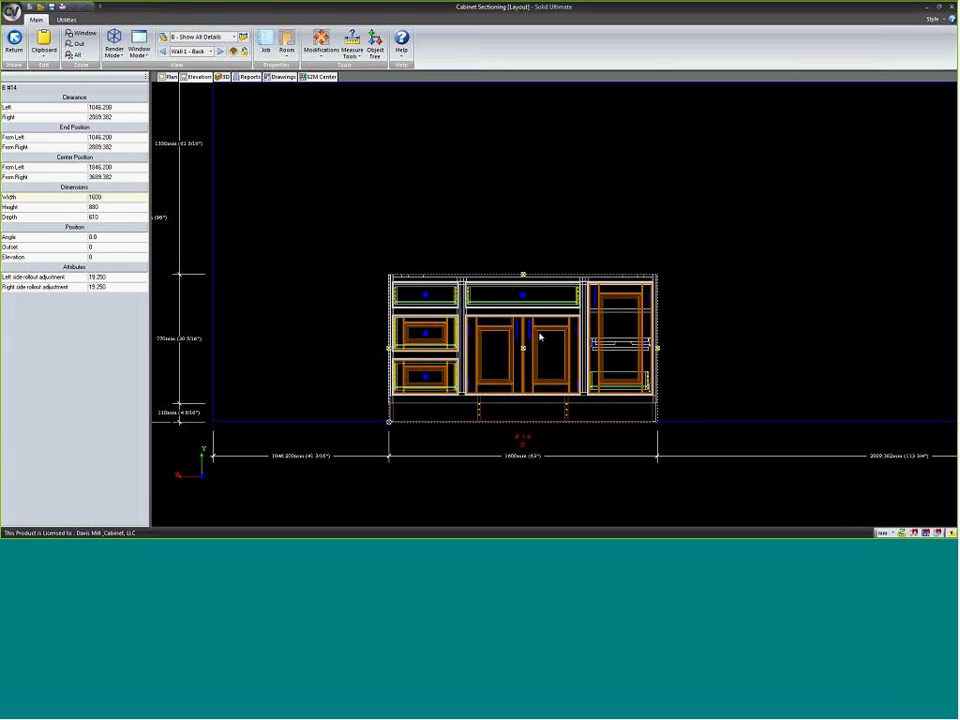
- Clear the cabinet selection and display the Wall 1 - Front elevation with its cabinet runs
key(Delete)
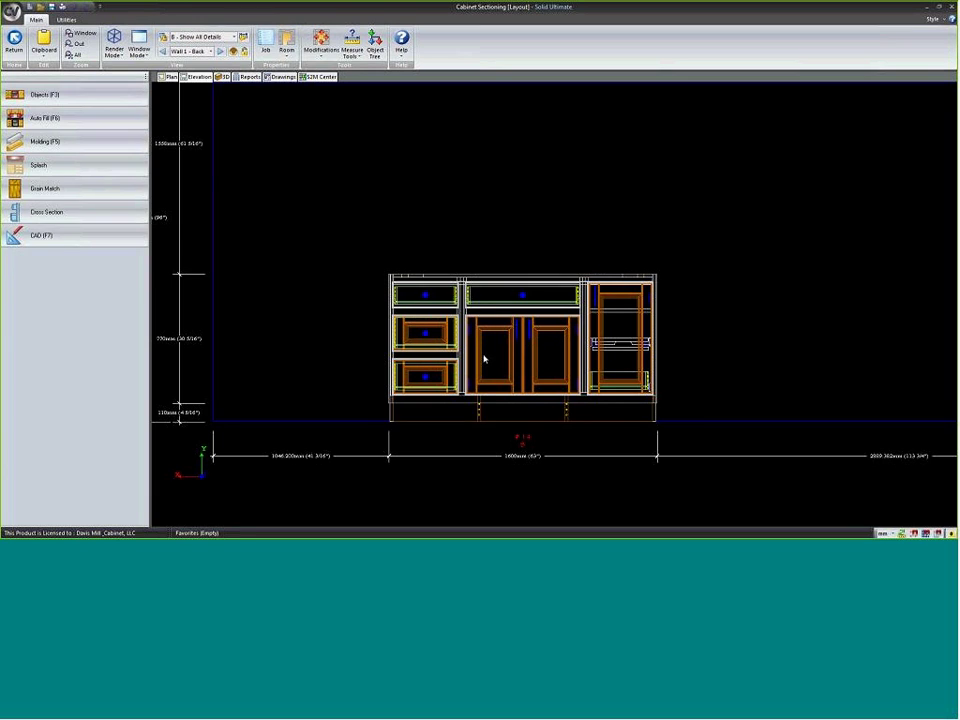
click(163, 51)
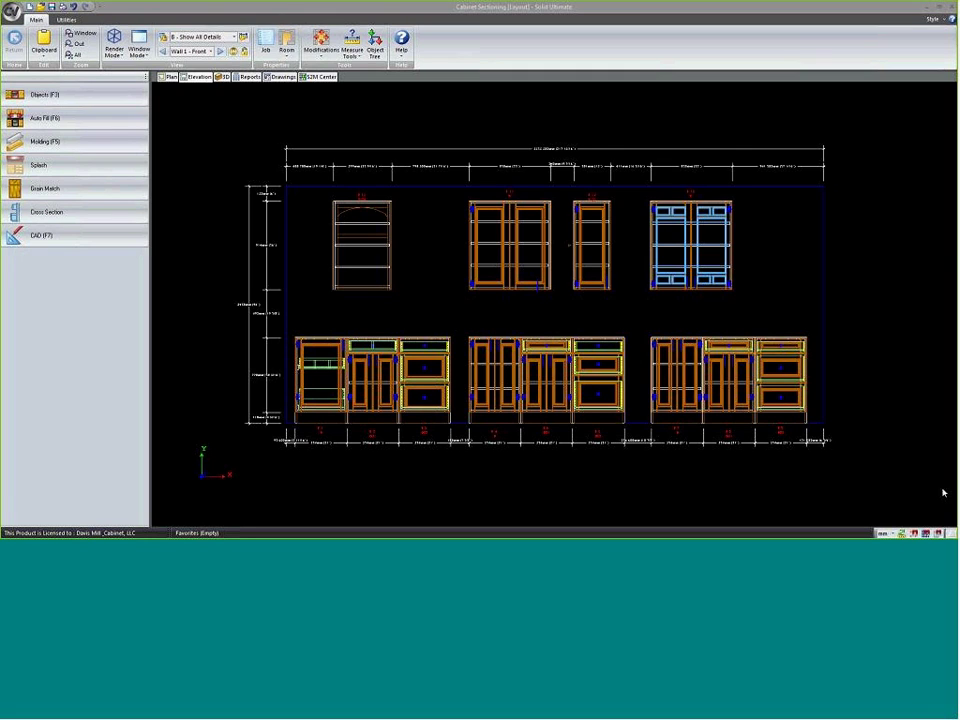
mouse_move(749, 266)
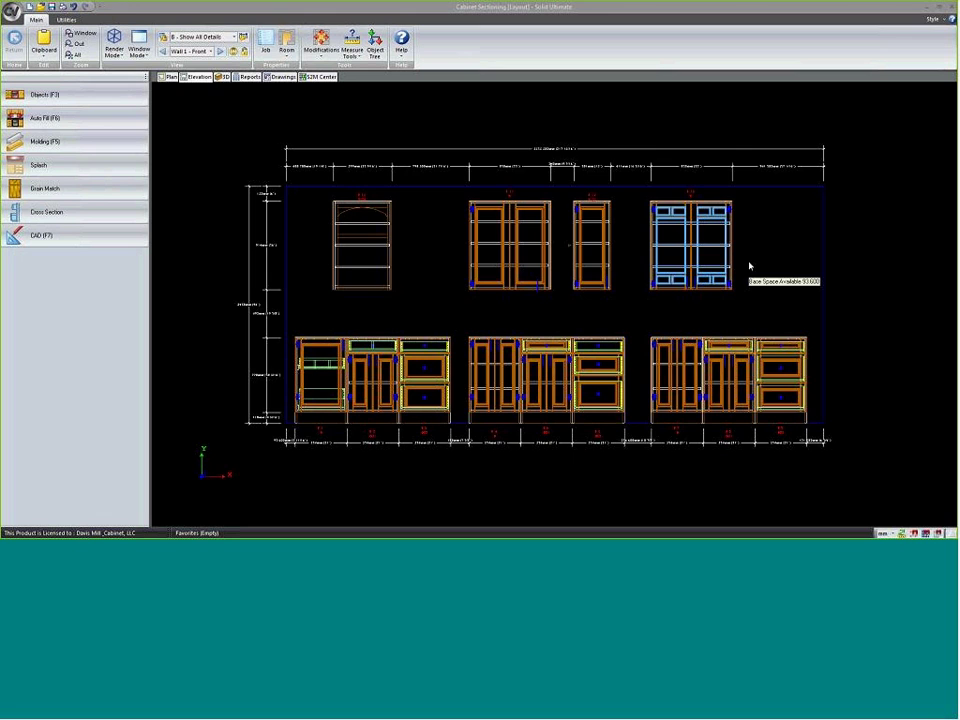
scroll(749, 266, down, 2)
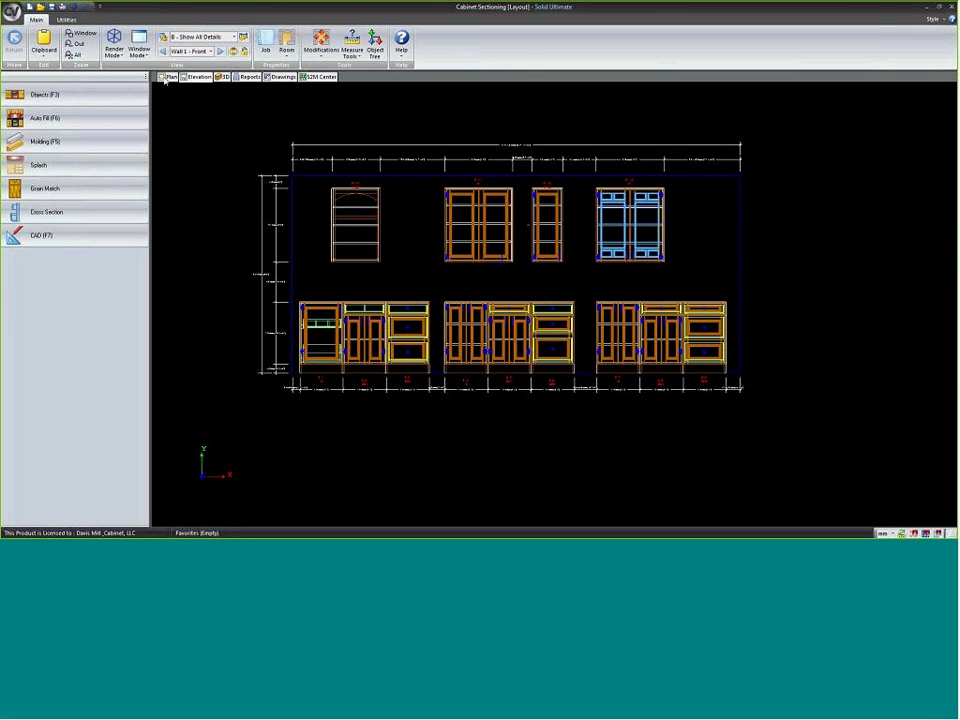
- Draw a straight Wall #2 below the cabinets in plan, about 5635.582 long
click(168, 78)
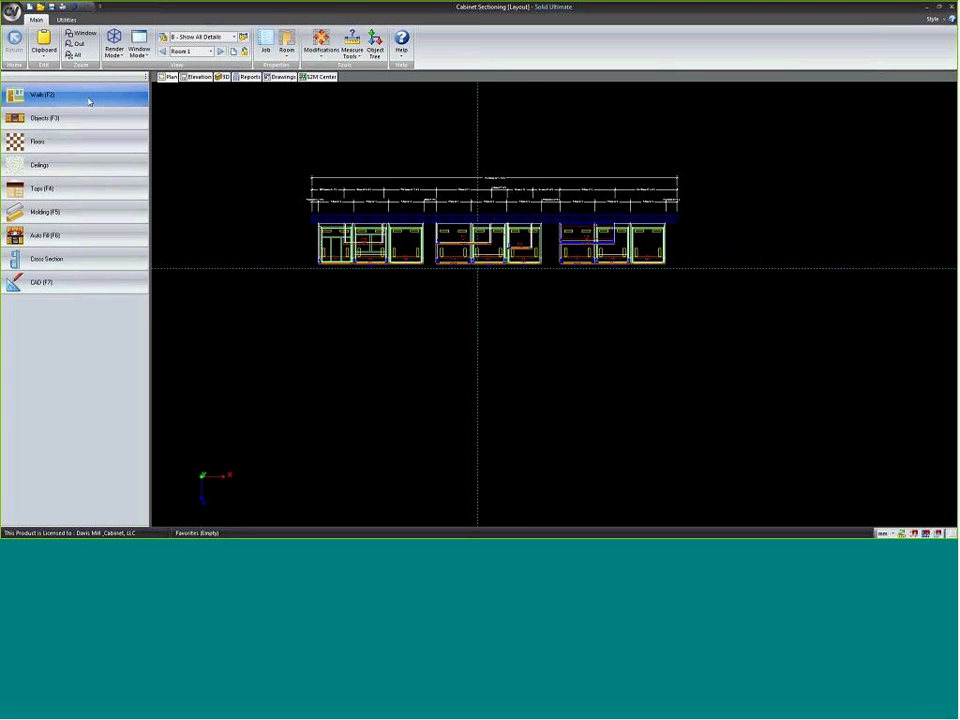
click(88, 97)
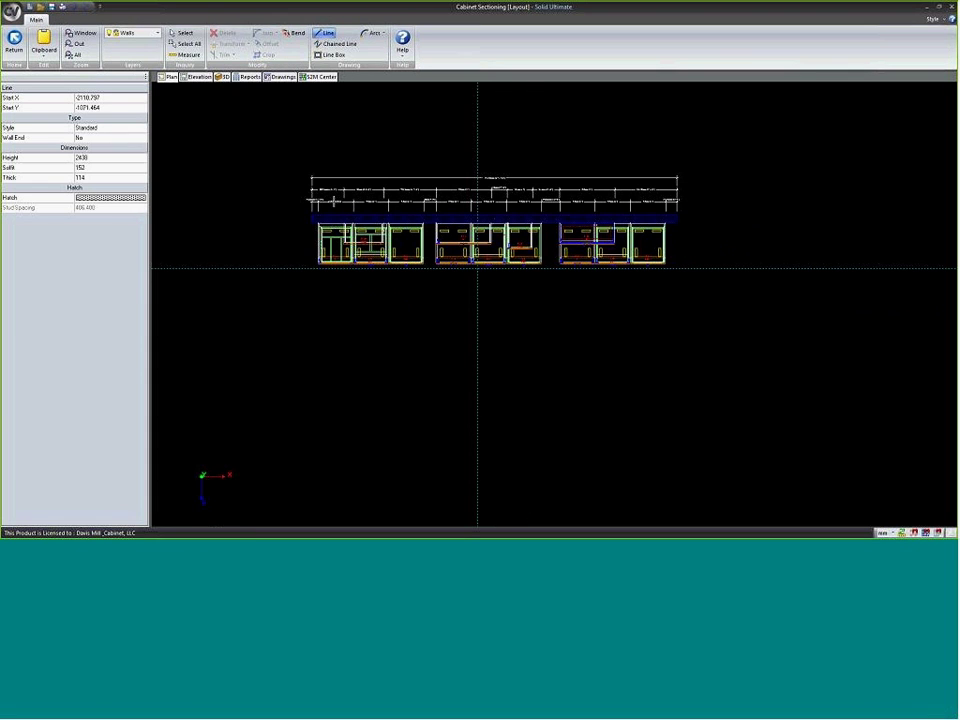
click(313, 347)
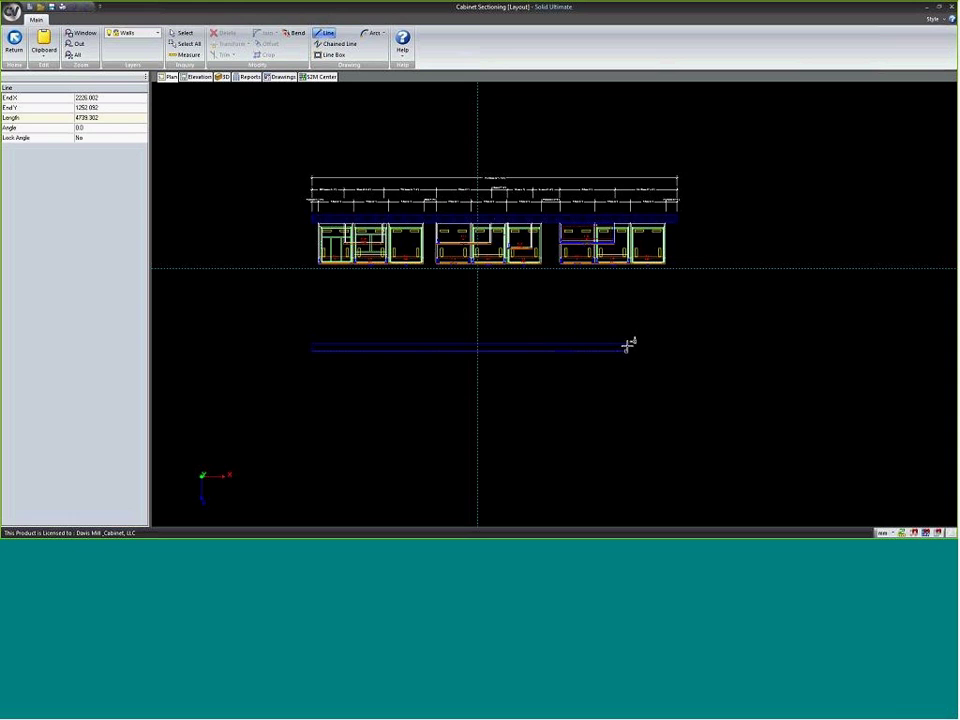
click(677, 347)
key(Escape)
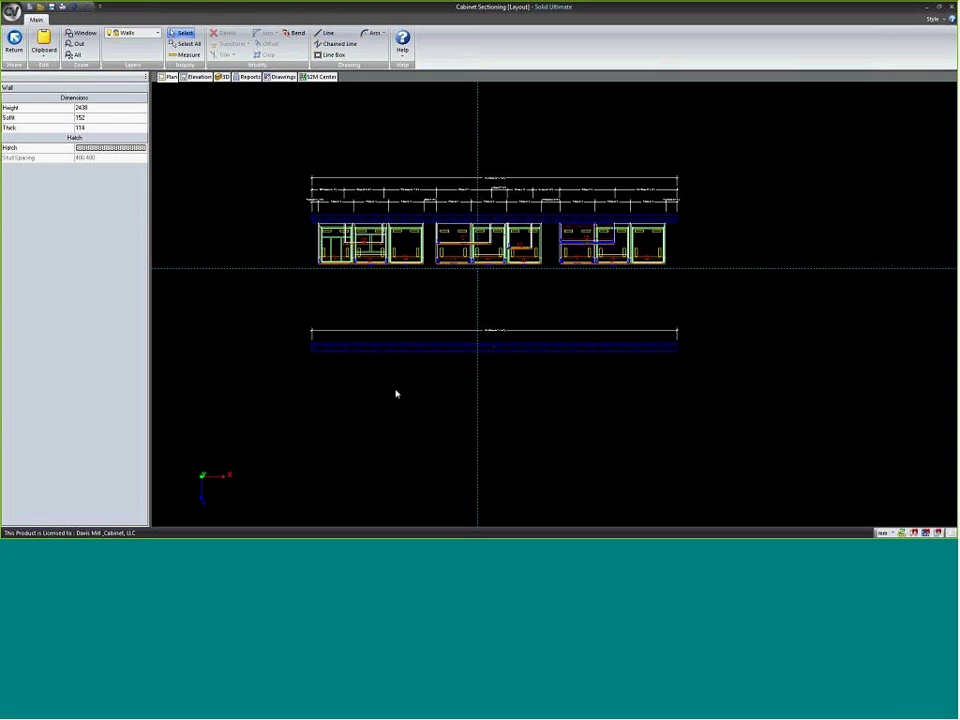
click(421, 352)
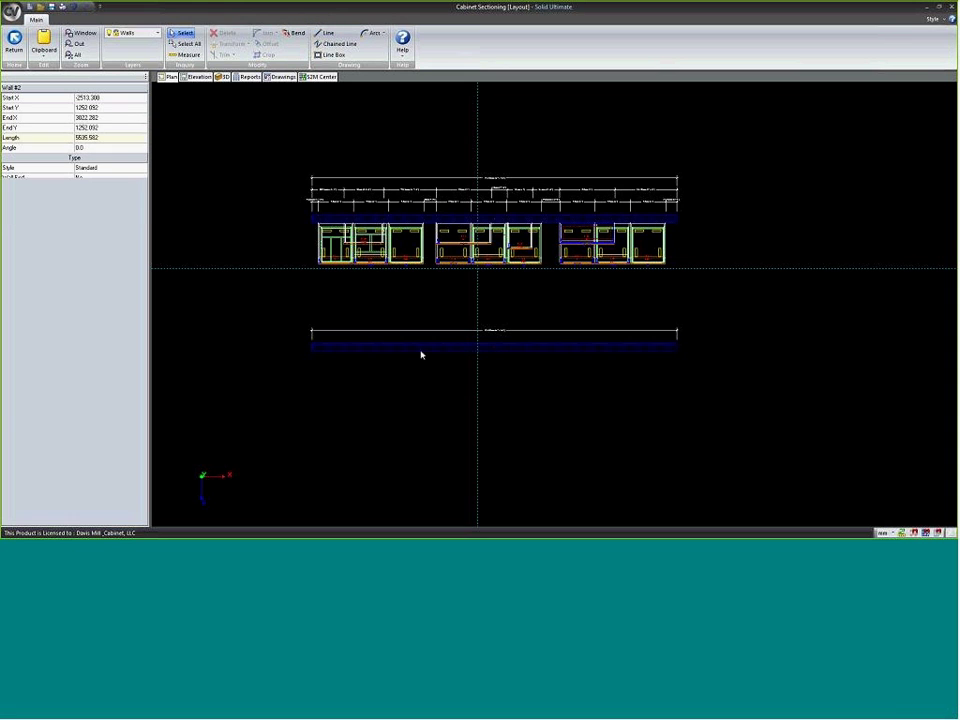
click(197, 78)
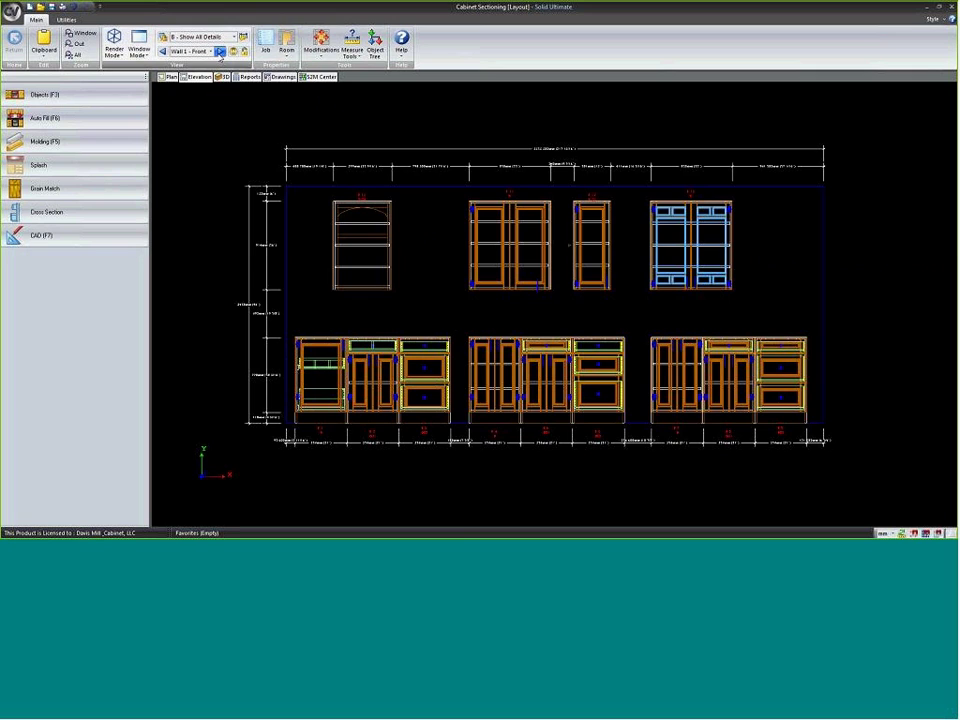
- Show the empty Wall 2 - Front elevation and put its outline into Edit Shape mode
click(220, 52)
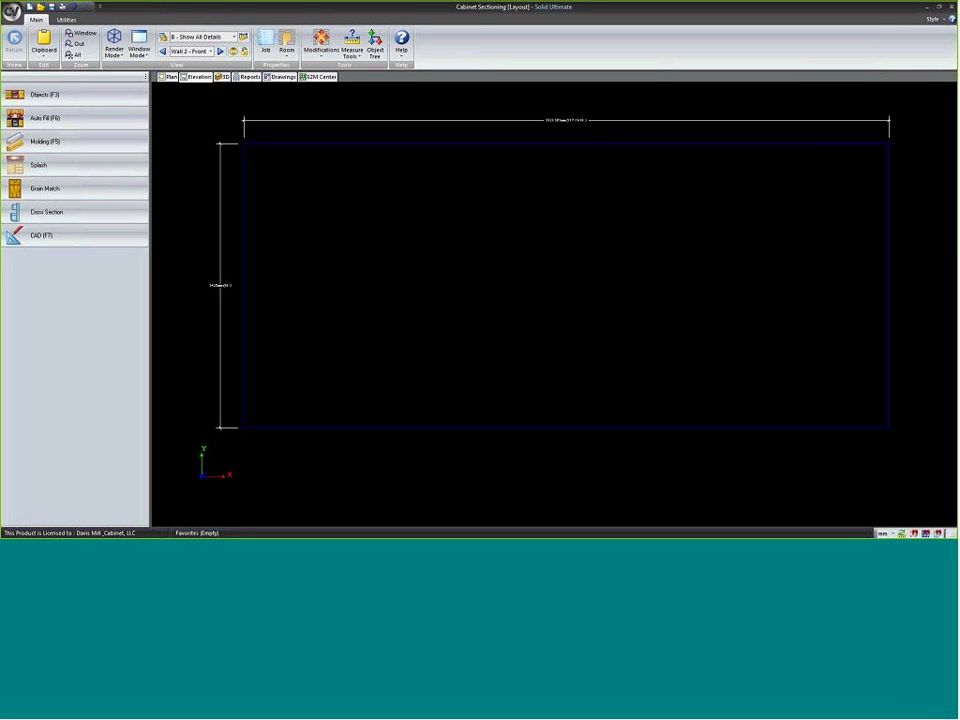
right_click(508, 242)
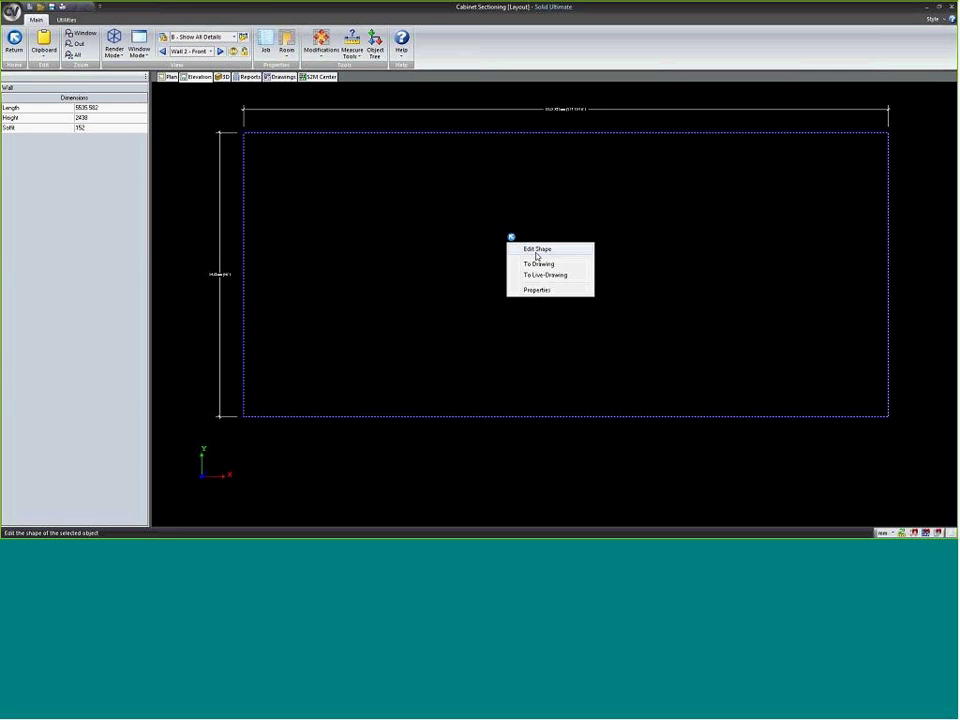
click(536, 250)
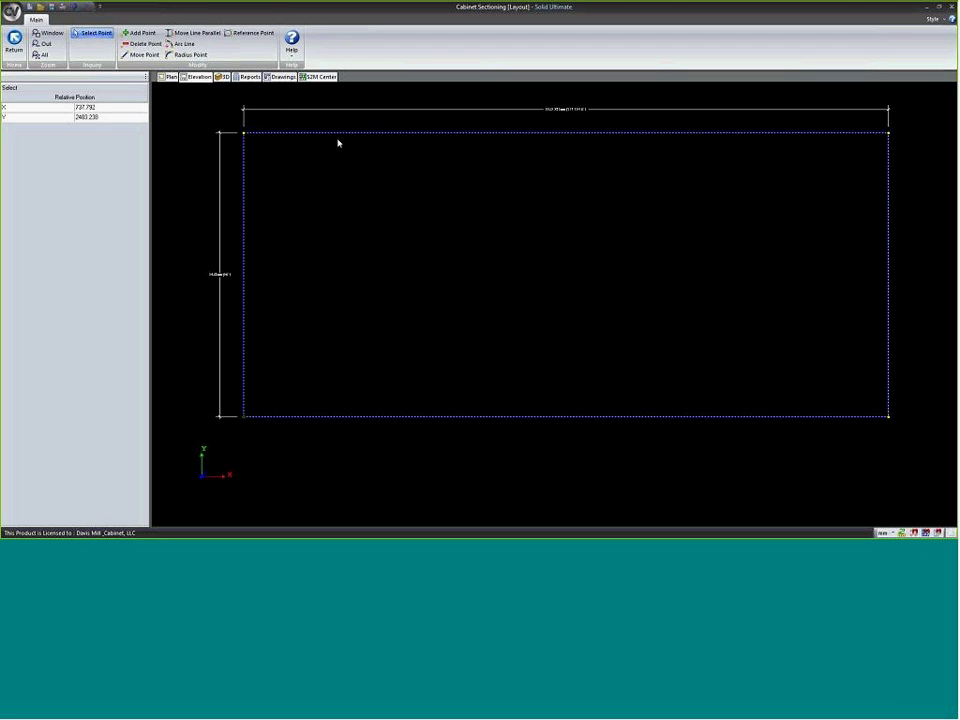
click(142, 34)
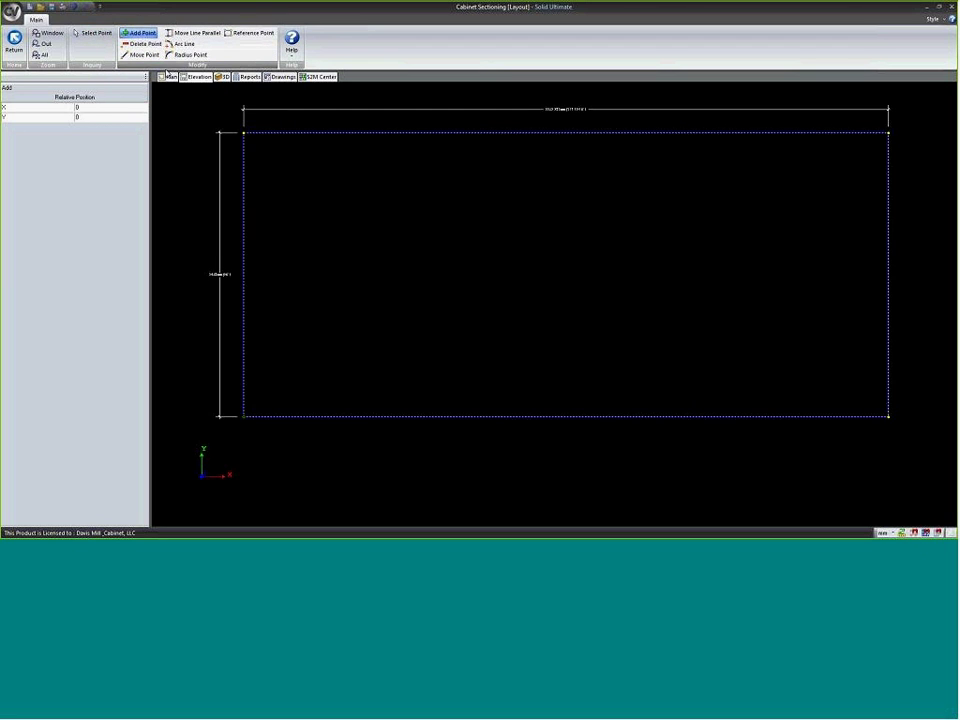
- Insert new vertices on Wall 2's top edge, forming a notch and a sloping cut
click(476, 134)
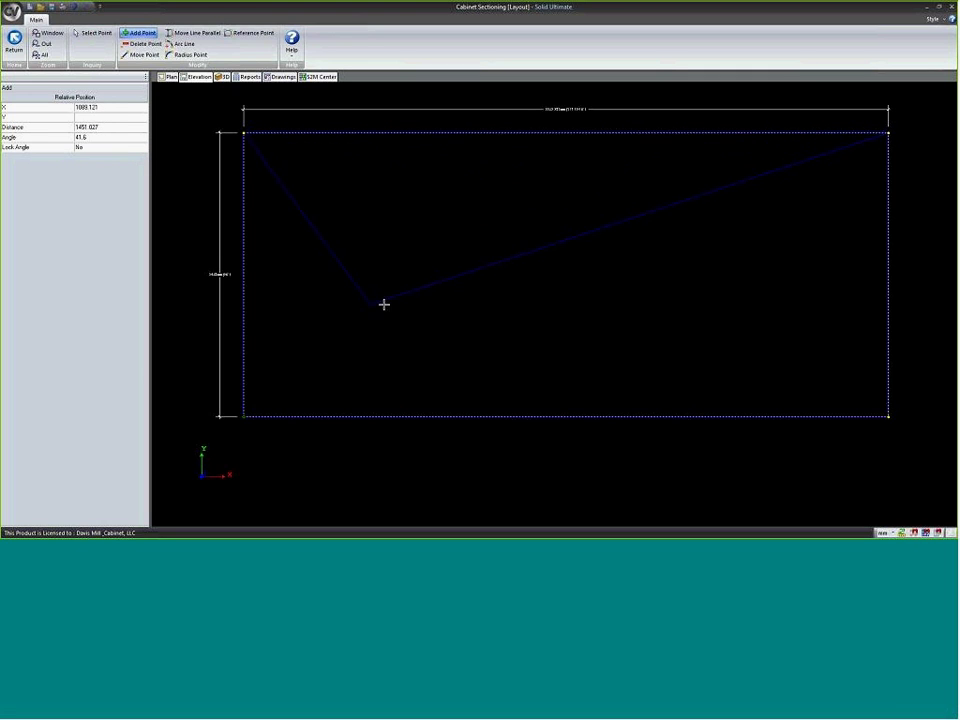
click(443, 136)
click(542, 143)
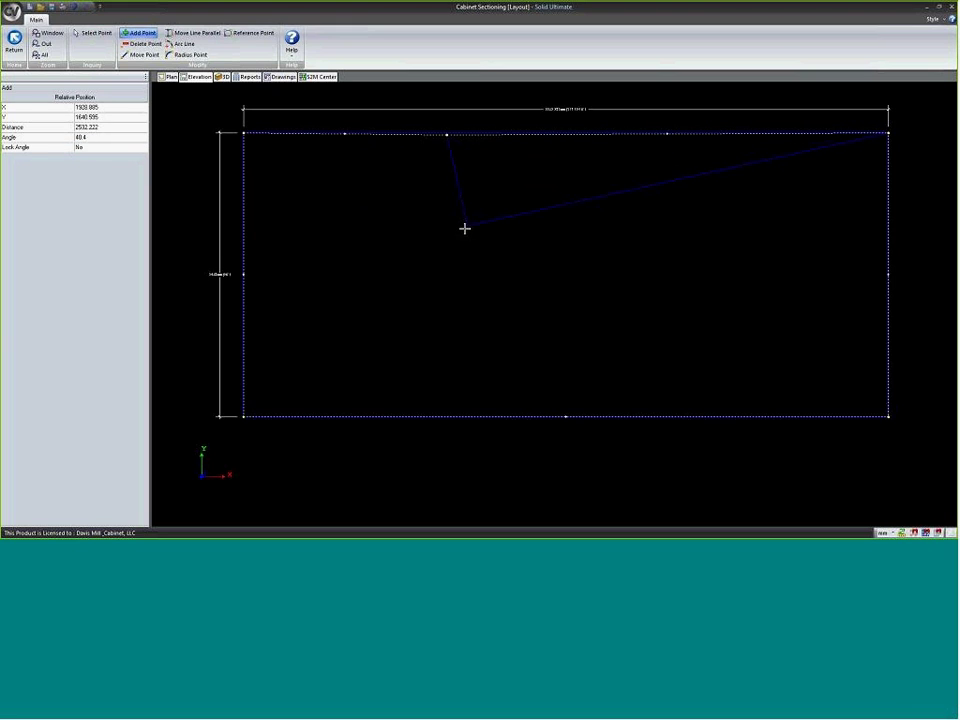
click(439, 291)
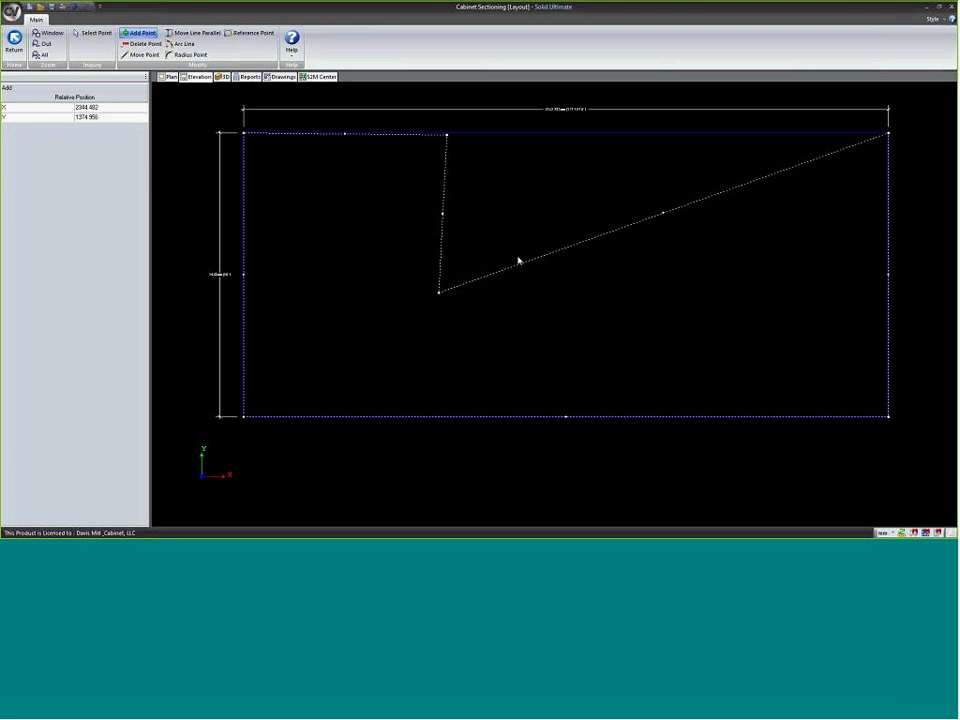
click(442, 231)
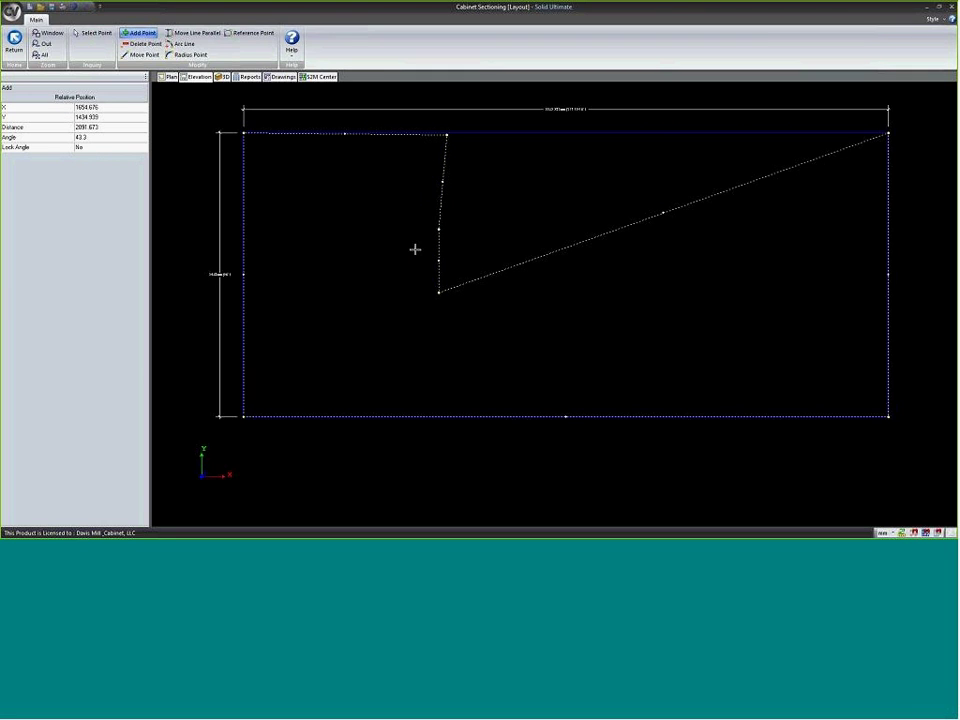
click(345, 229)
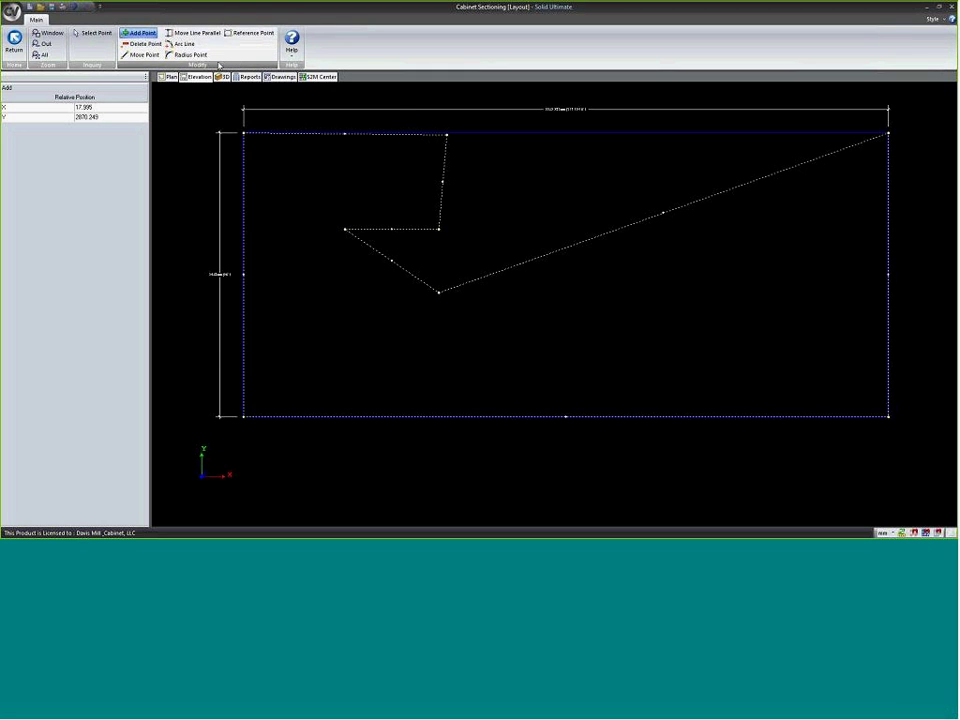
click(245, 34)
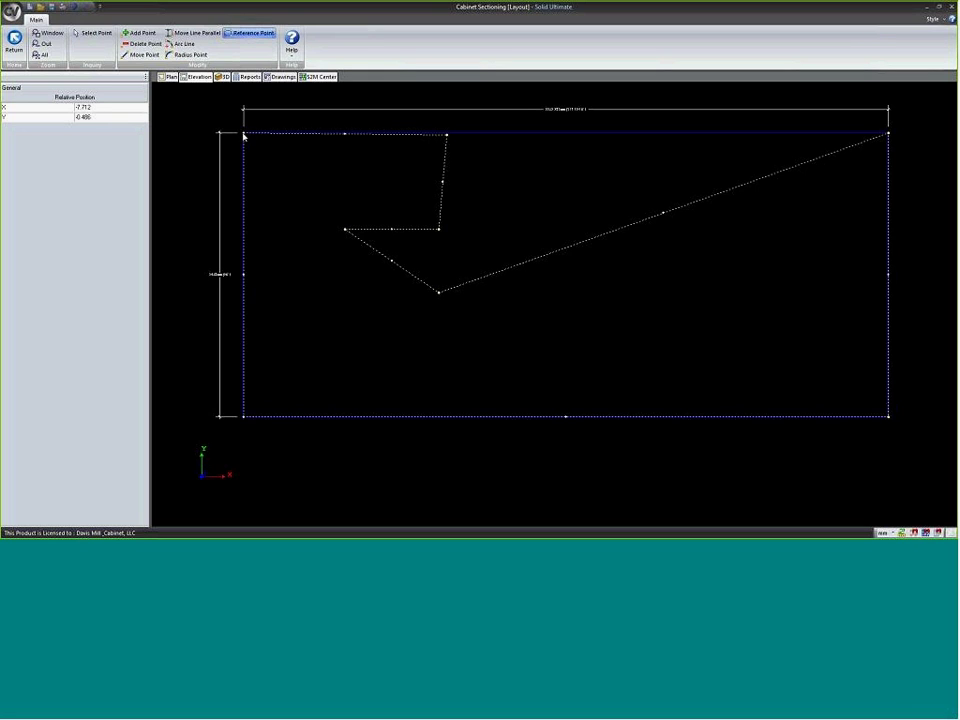
- Reposition the upper top-edge vertex with offsets of 100 horizontal and 0 vertical
click(447, 138)
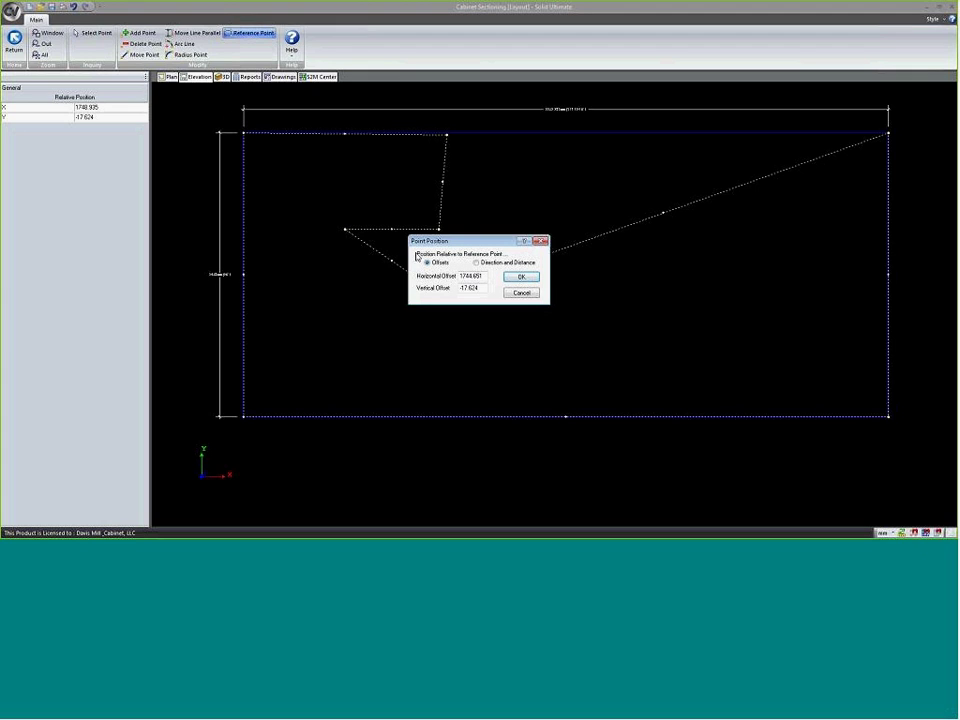
double_click(486, 276)
text(1000)
key(Tab)
text(0)
key(Return)
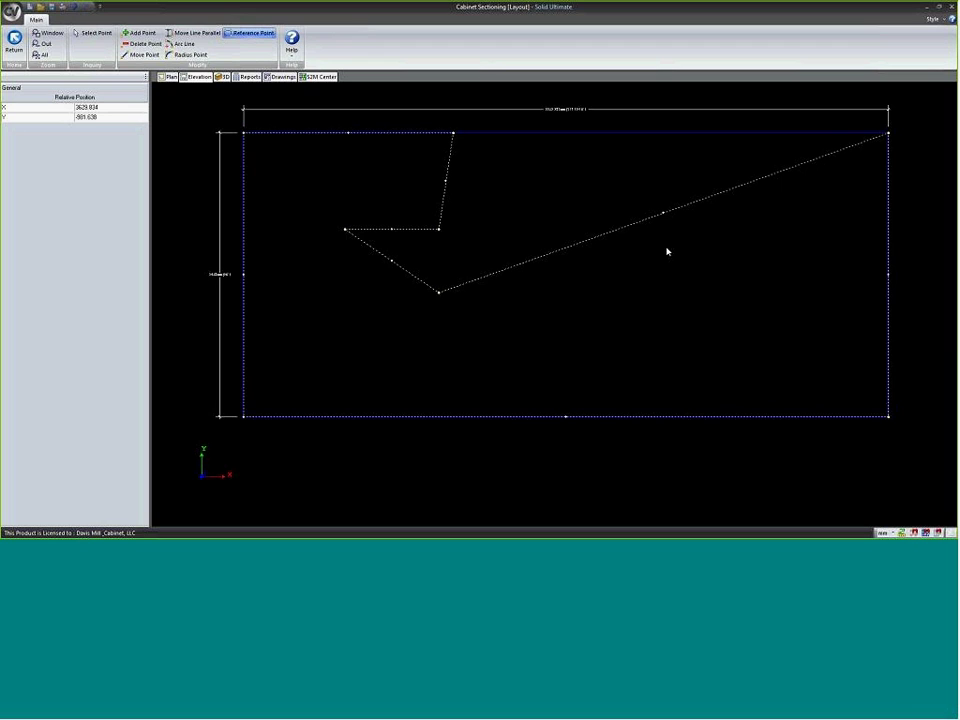
click(453, 134)
click(453, 134)
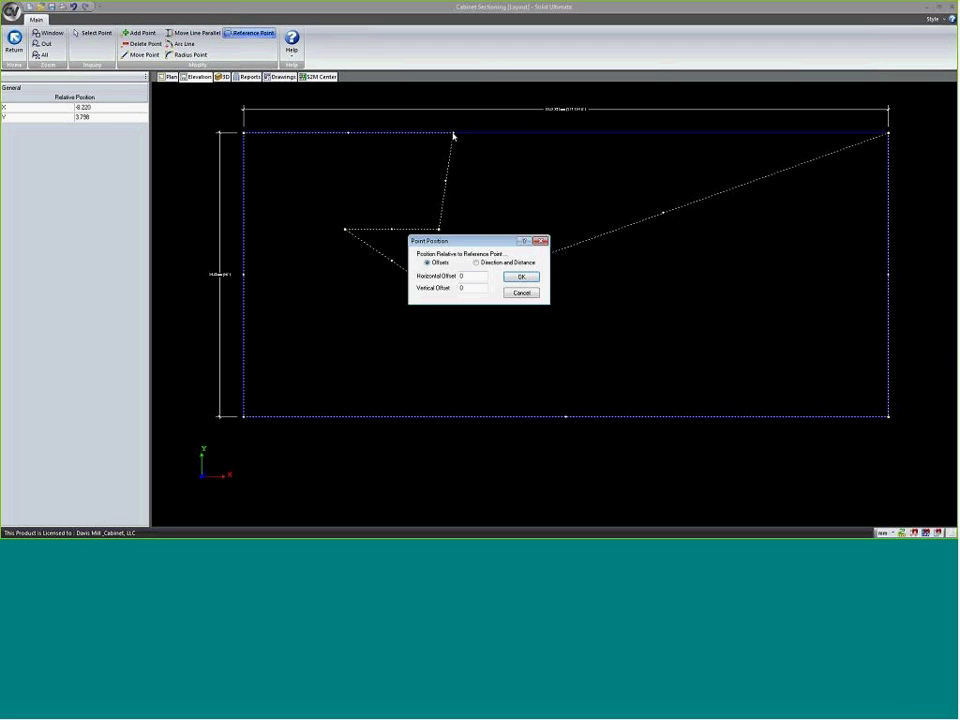
key(Return)
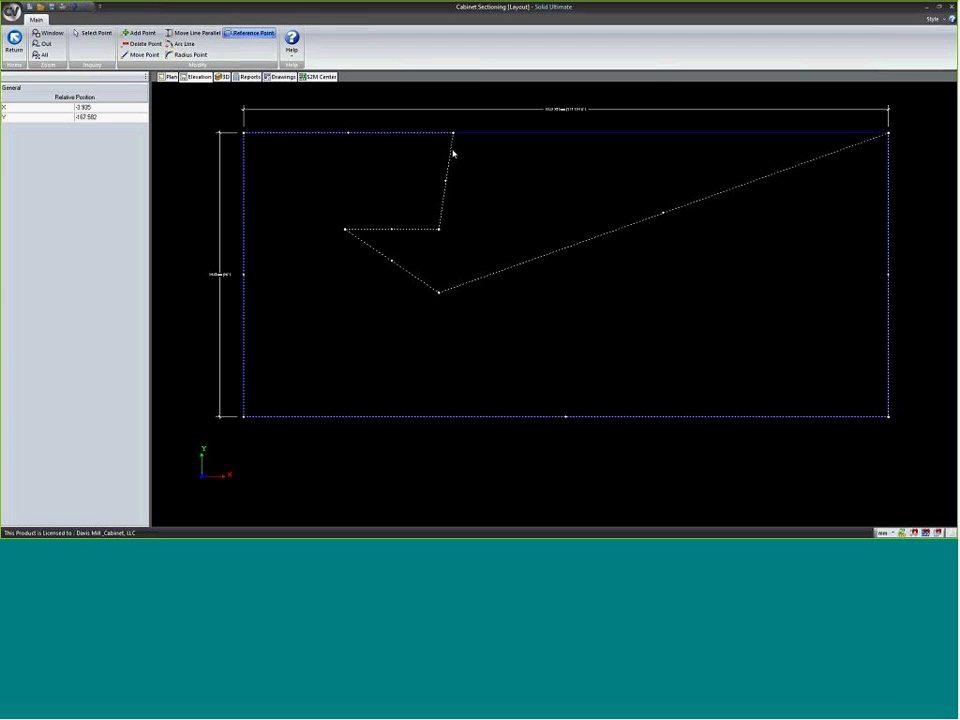
- Move the notch's inner vertex by offsets 0 horizontal and 4 vertical
click(437, 229)
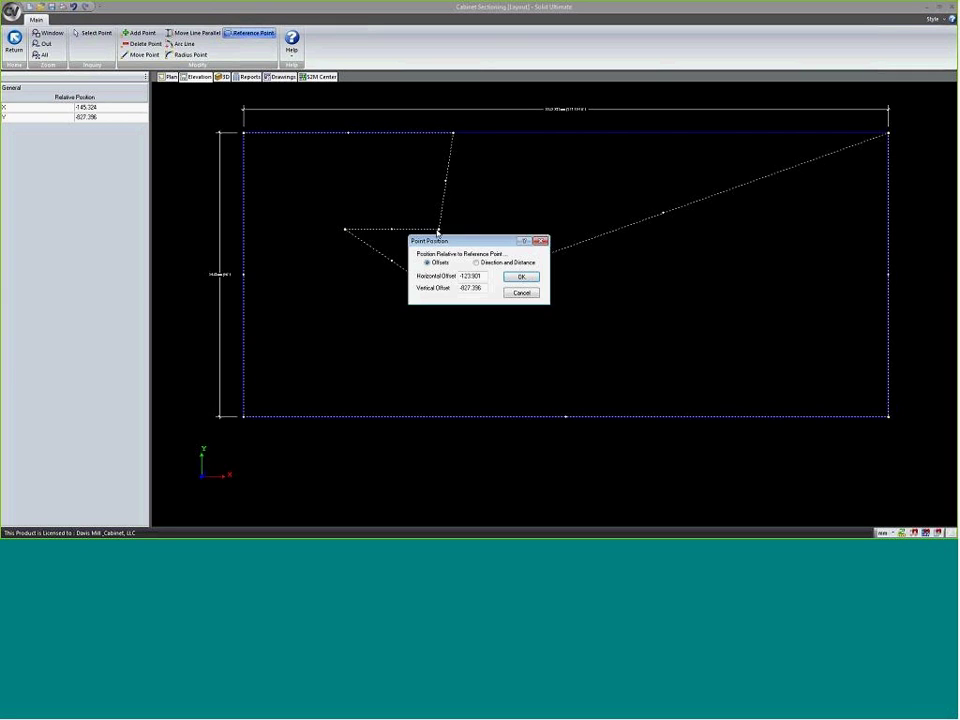
double_click(483, 276)
text(0)
key(Tab)
text(4)
key(Return)
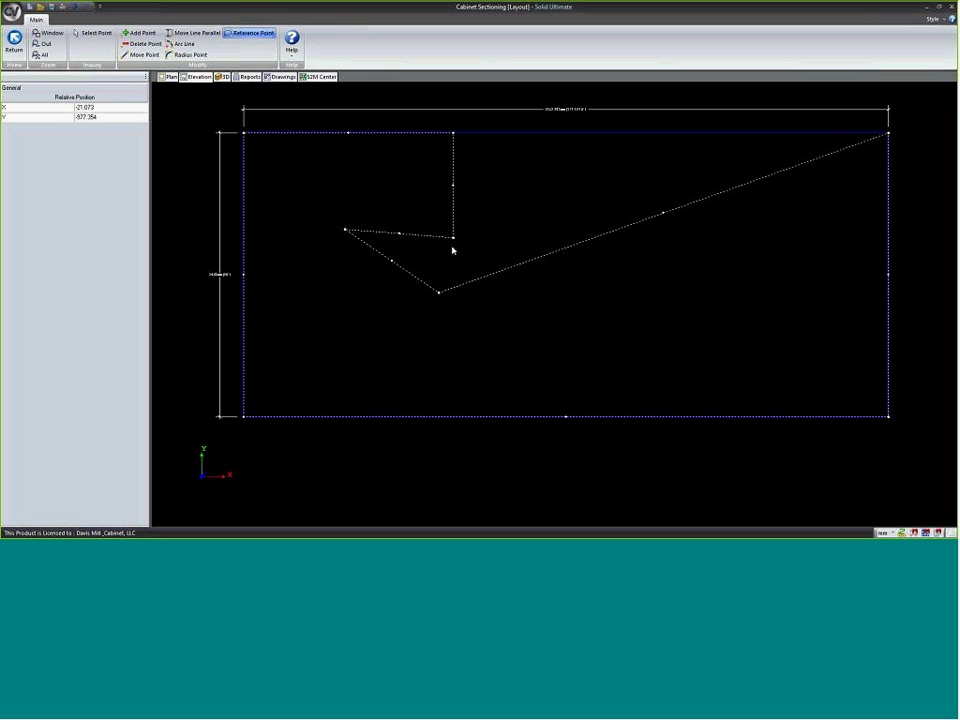
- Move the notch's left vertex by 11000 horizontal and 0 vertical, levelling its bottom
click(345, 231)
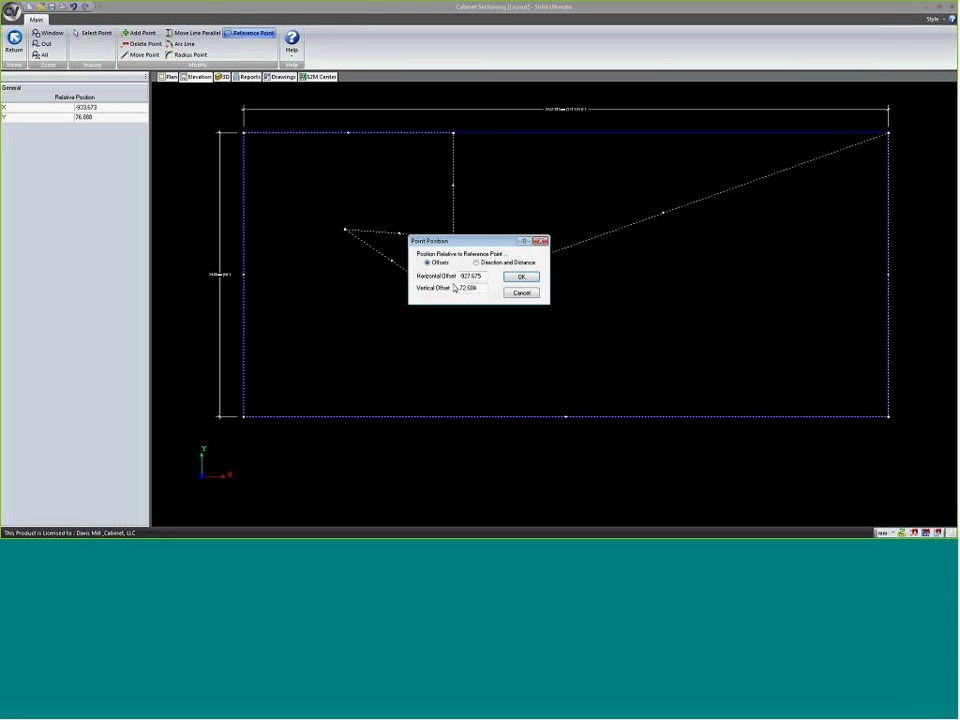
double_click(484, 276)
text(1)
text(1000)
key(Tab)
text(0)
key(Return)
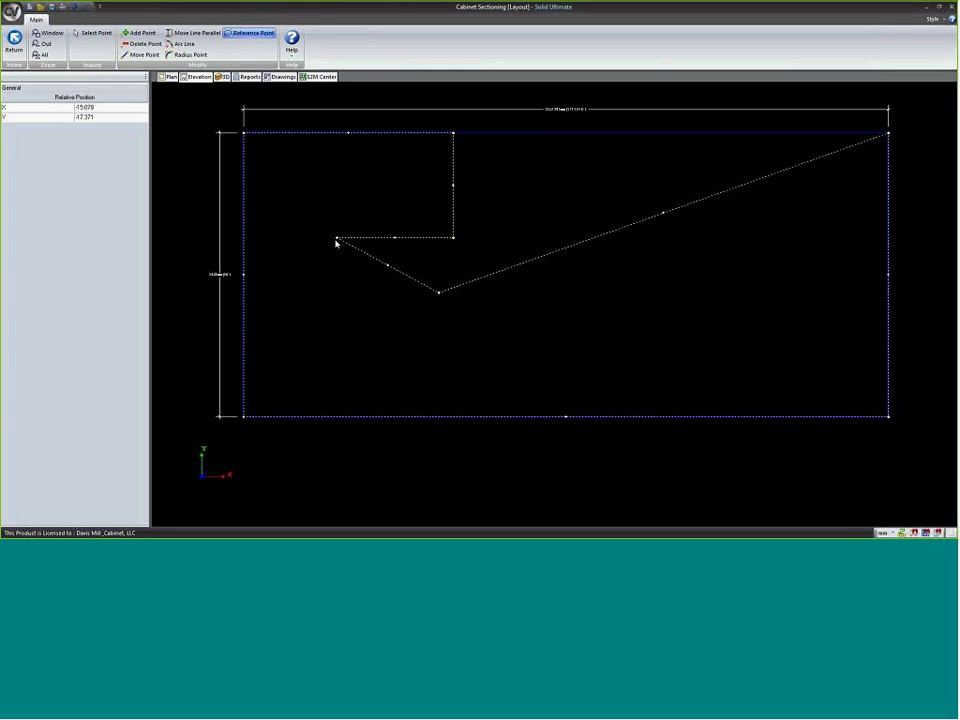
- Drop the lowest vertex by offsets 0 horizontal and -500 vertical
click(437, 295)
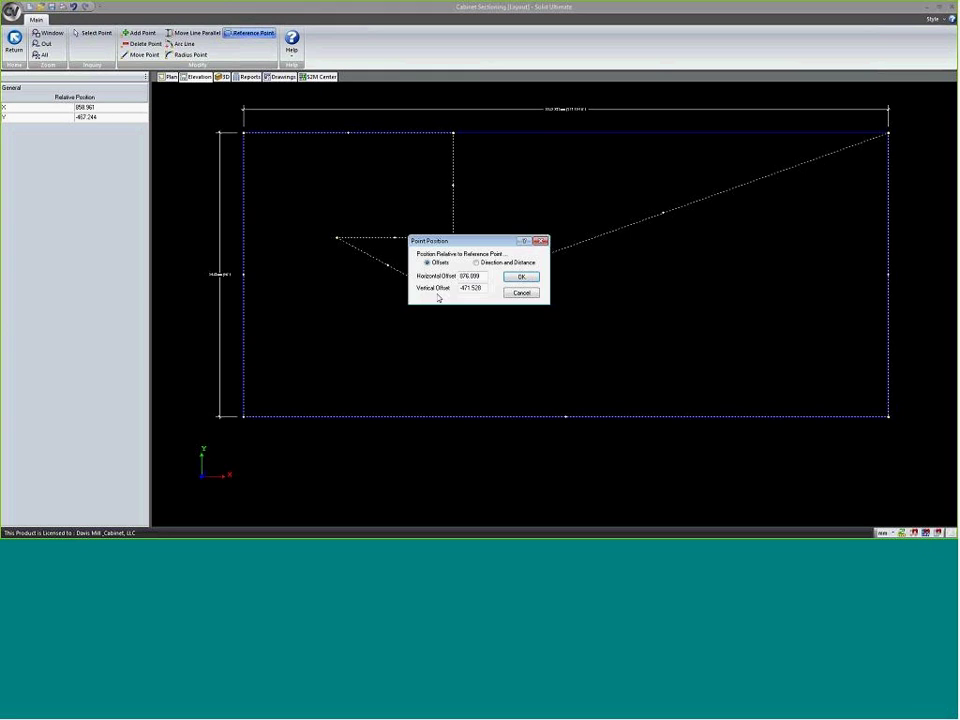
double_click(483, 276)
text(0)
key(Tab)
text(-500)
key(Return)
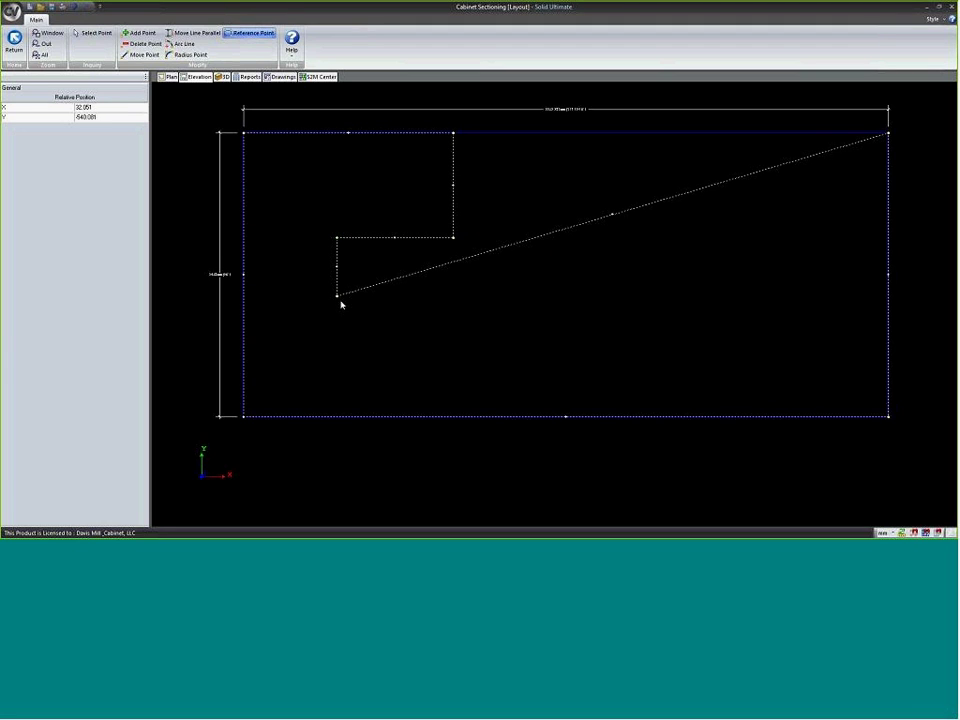
- Change the top-right corner's vertical offset from 1400 to 0 and finish shape editing
click(888, 136)
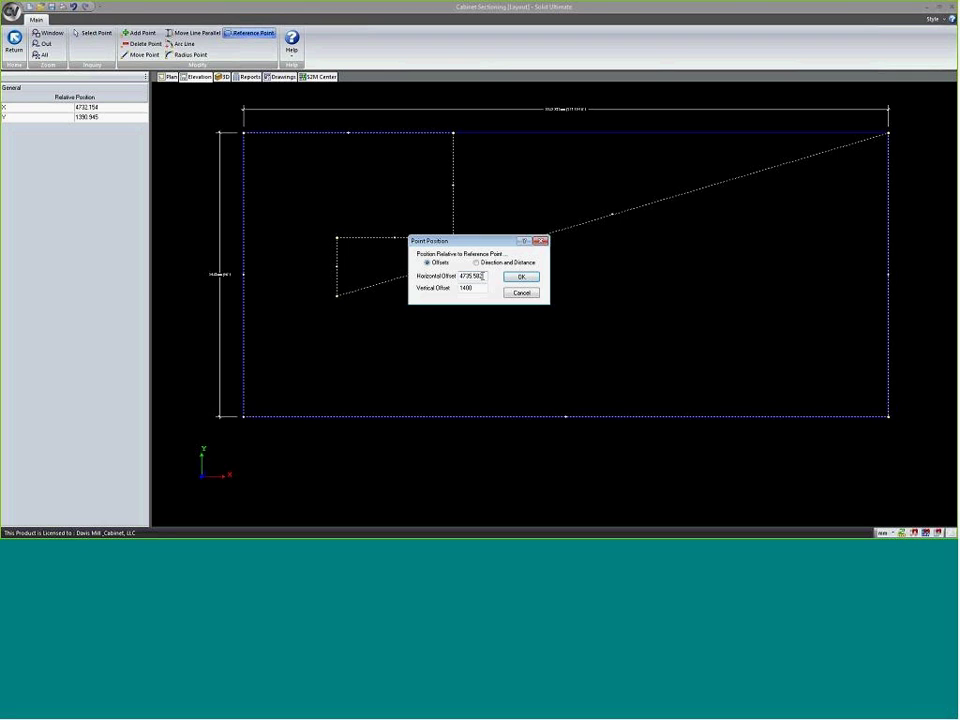
click(477, 288)
double_click(477, 288)
text(0)
key(Return)
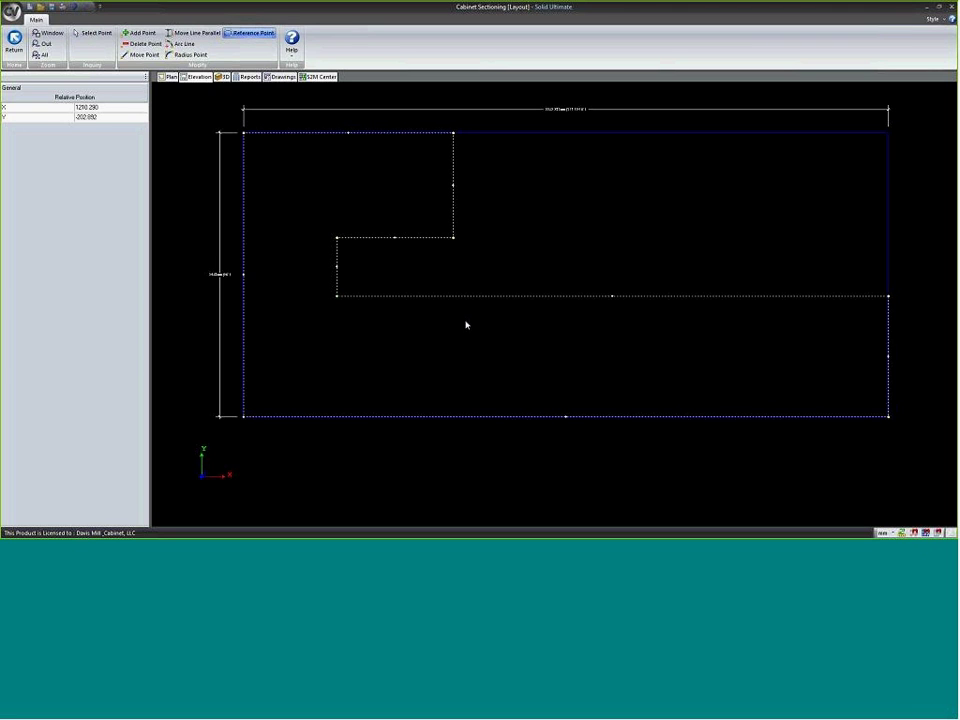
key(Escape)
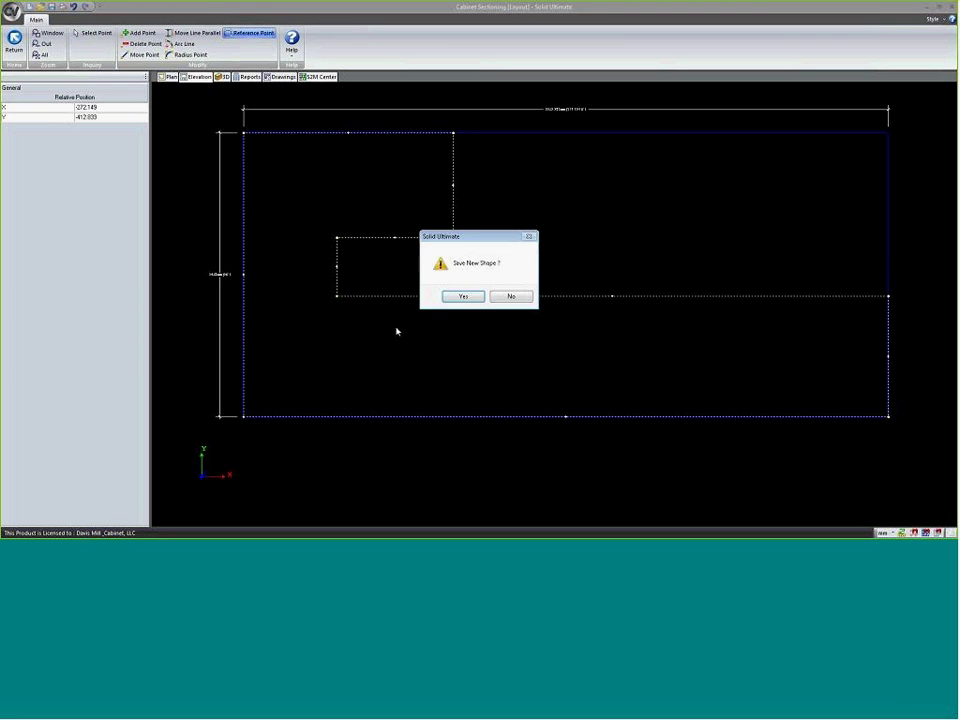
- Save the new Wall 2 shape and orbit the 3D view around the wall and cabinets
click(464, 297)
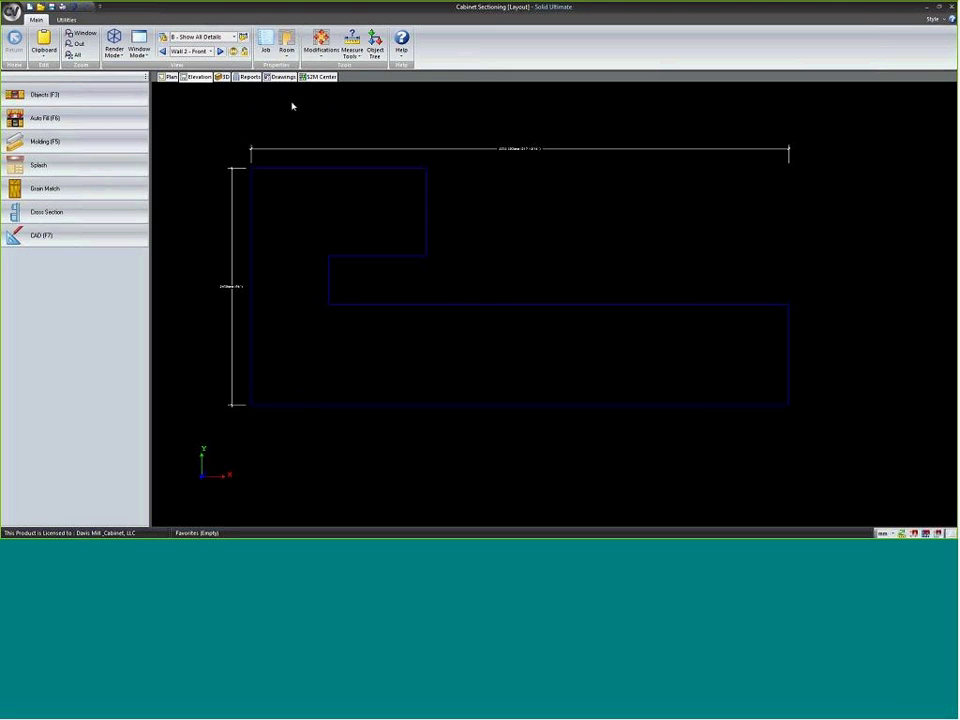
click(224, 77)
mouse_move(578, 254)
mouse_down()
mouse_move(564, 279)
mouse_move(426, 274)
mouse_move(454, 281)
mouse_move(420, 304)
mouse_move(422, 270)
mouse_move(408, 266)
mouse_up()
mouse_move(522, 371)
mouse_down()
mouse_move(553, 347)
mouse_move(403, 285)
mouse_move(402, 270)
mouse_up()
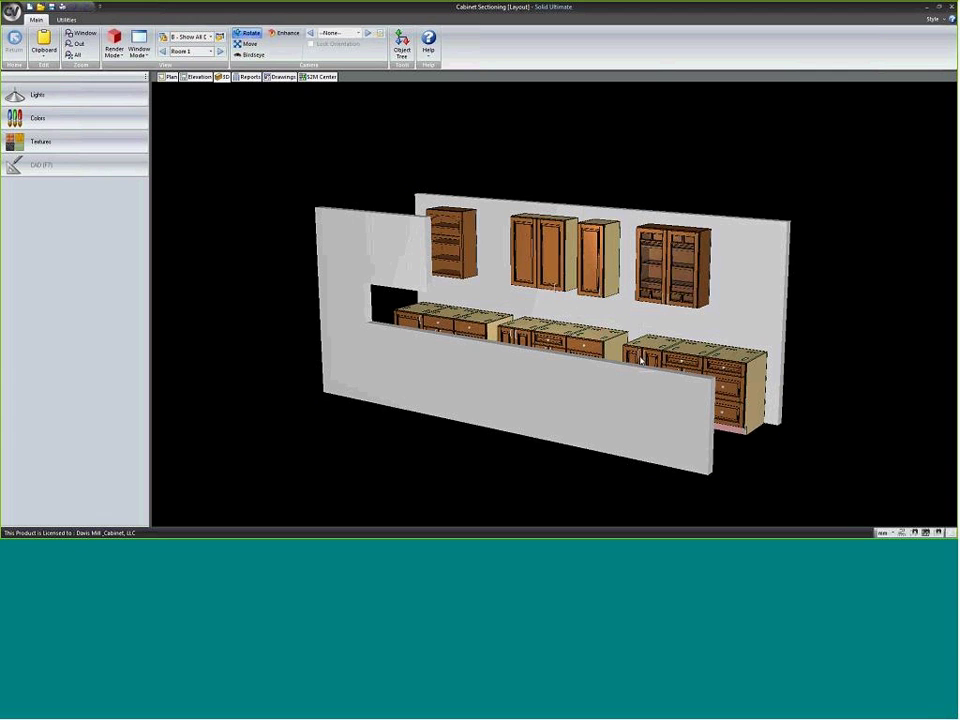
drag(561, 356, 447, 355)
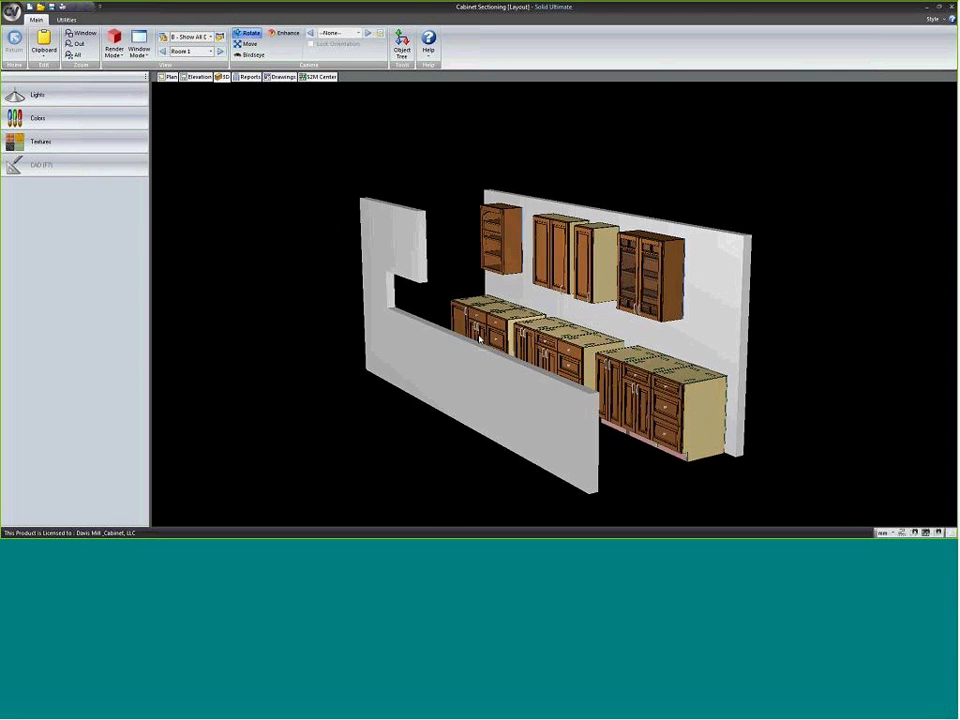
click(206, 78)
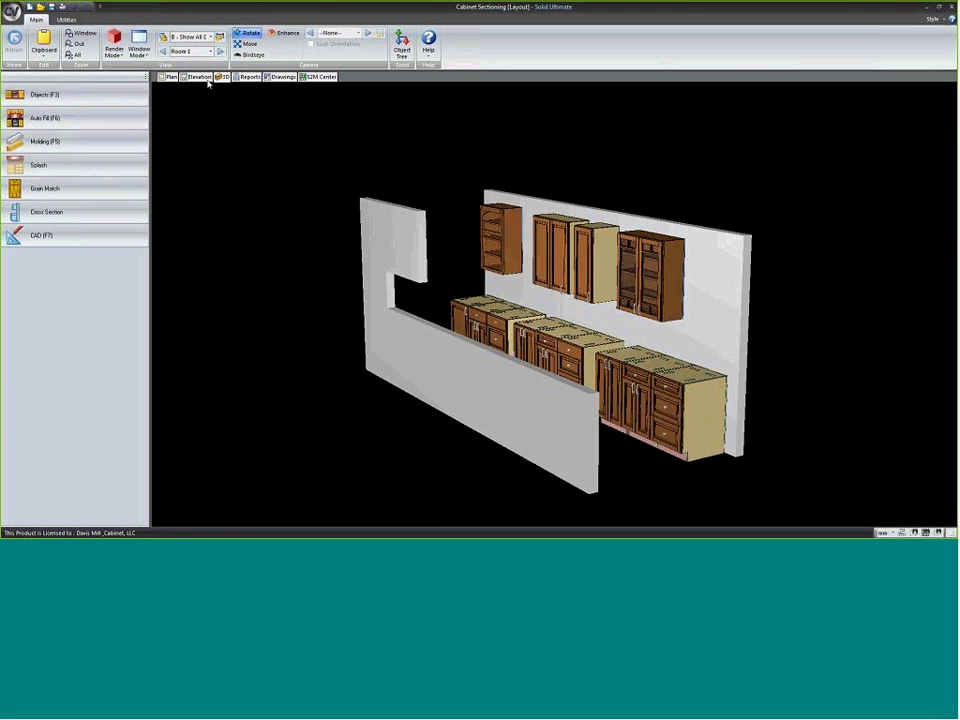
- Delete the lower wall from the room's floor plan
right_click(283, 225)
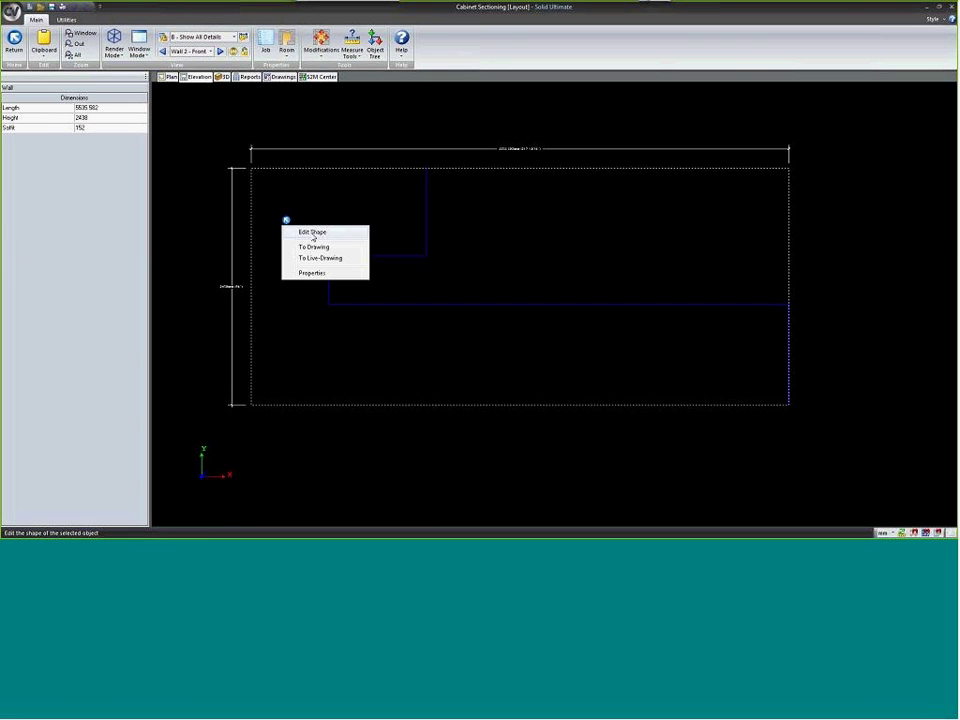
click(366, 131)
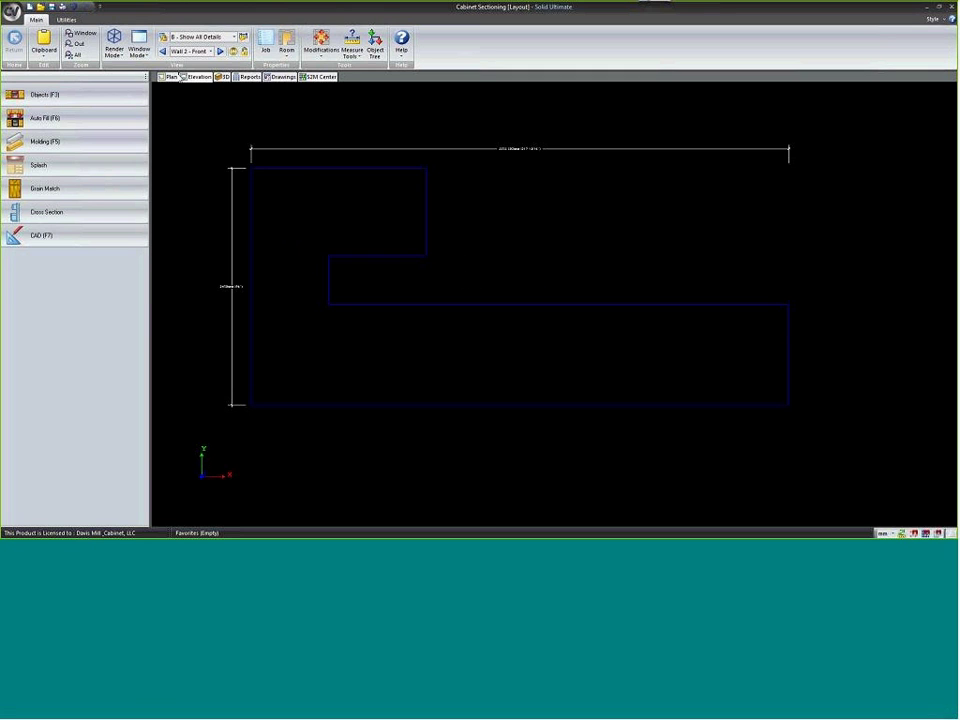
click(167, 77)
click(491, 348)
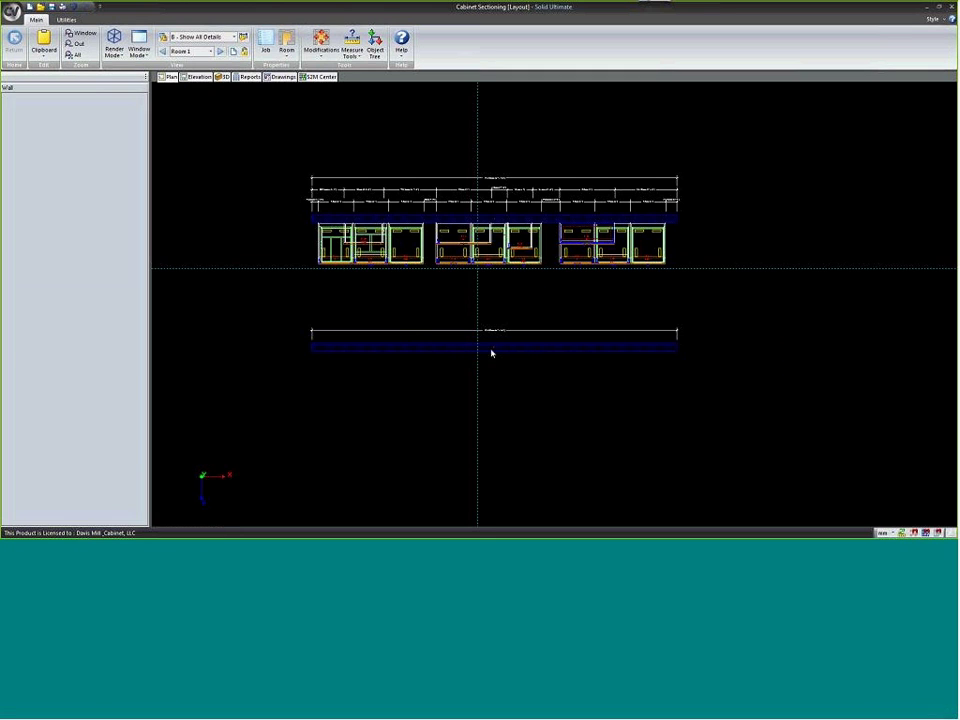
key(Delete)
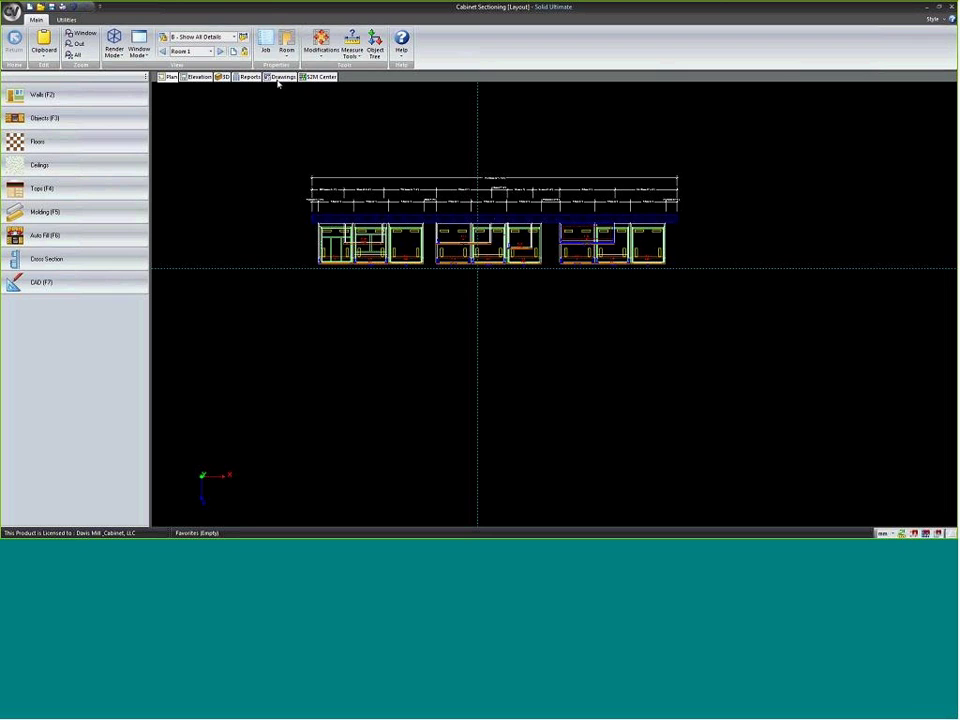
- Save and close the Cabinet Sectioning job, acknowledging the missing scene file warning
click(12, 11)
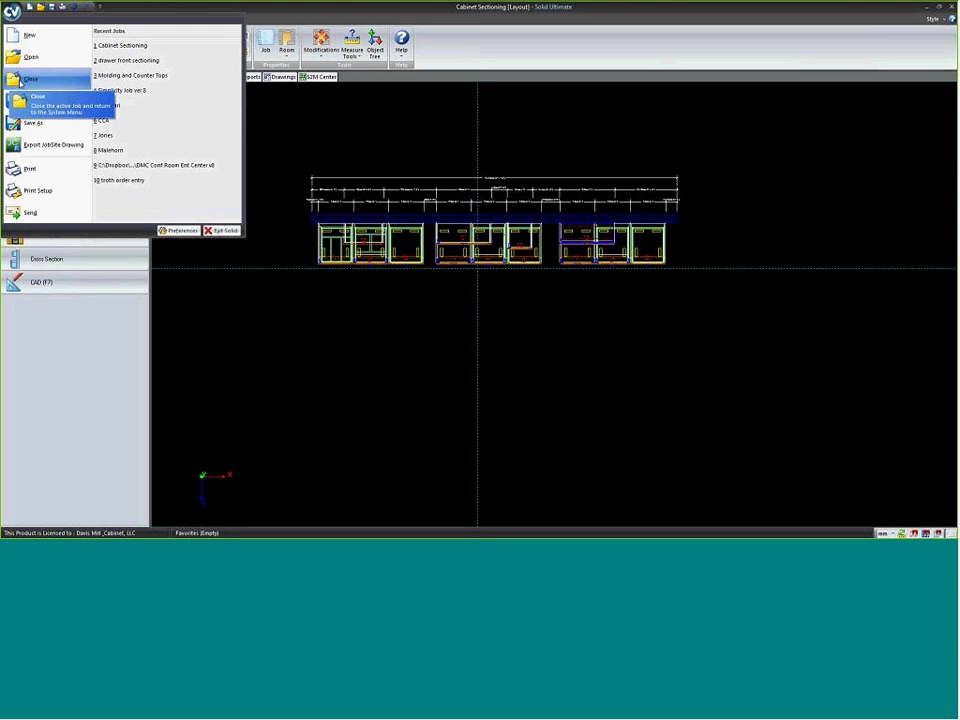
click(30, 79)
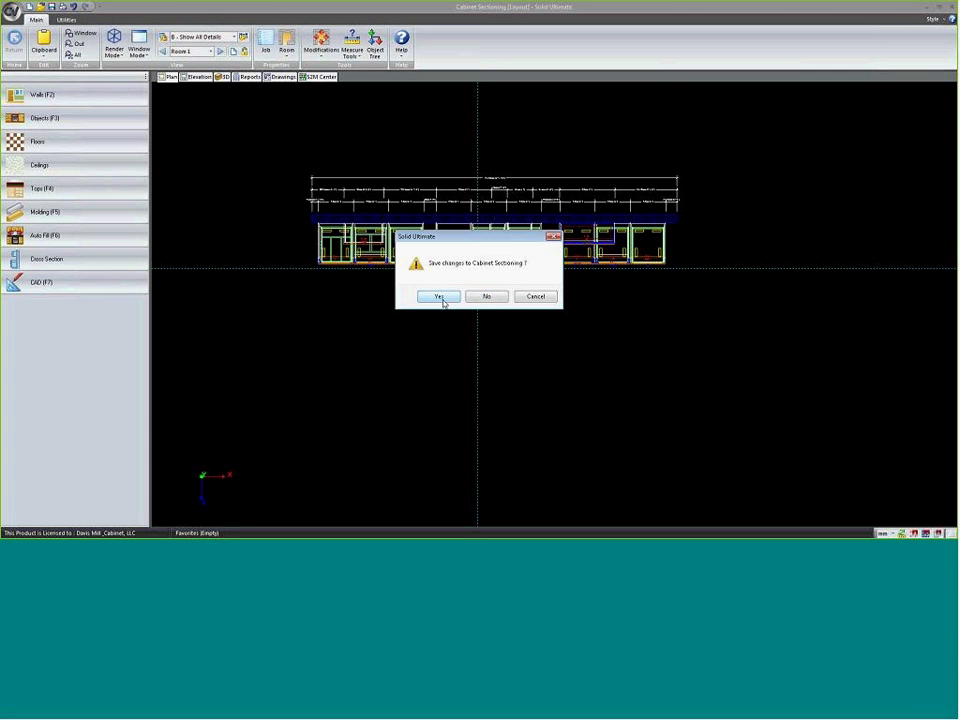
click(441, 297)
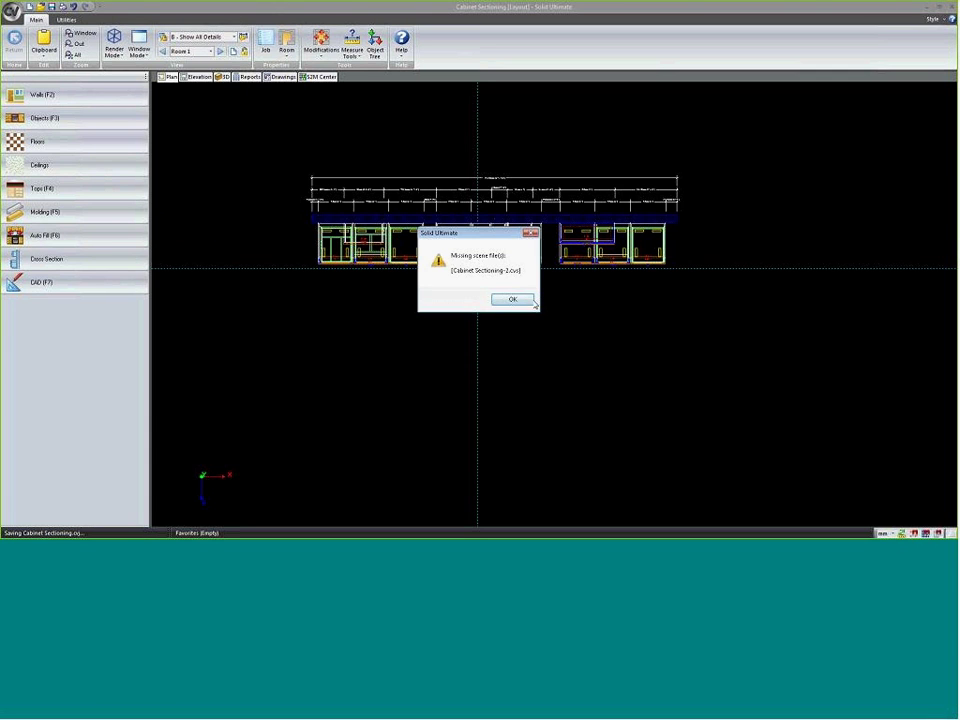
click(516, 301)
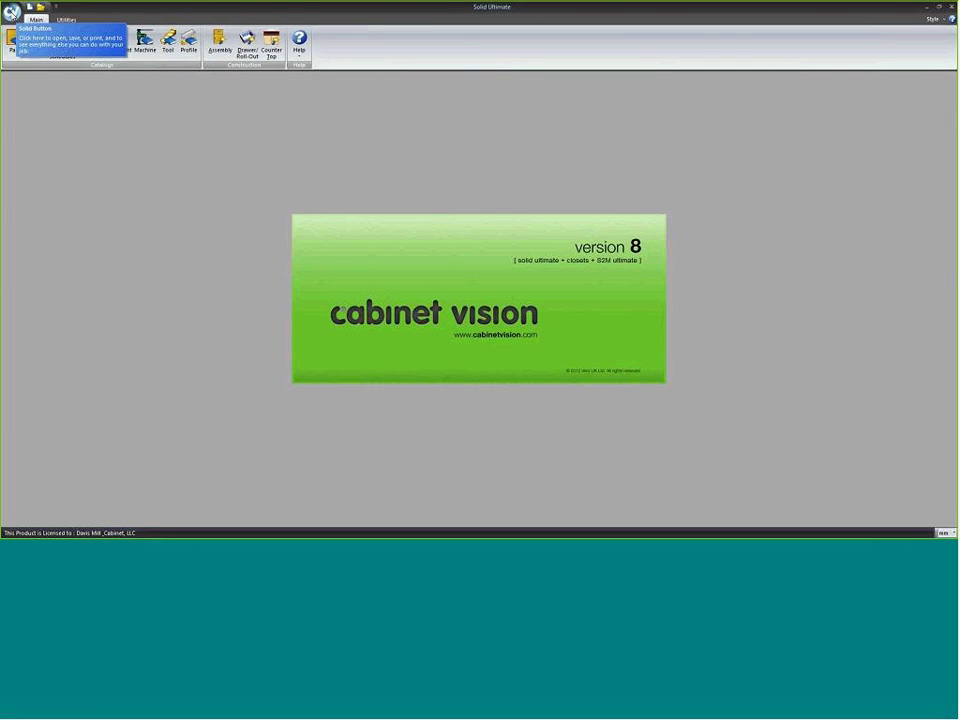
click(12, 12)
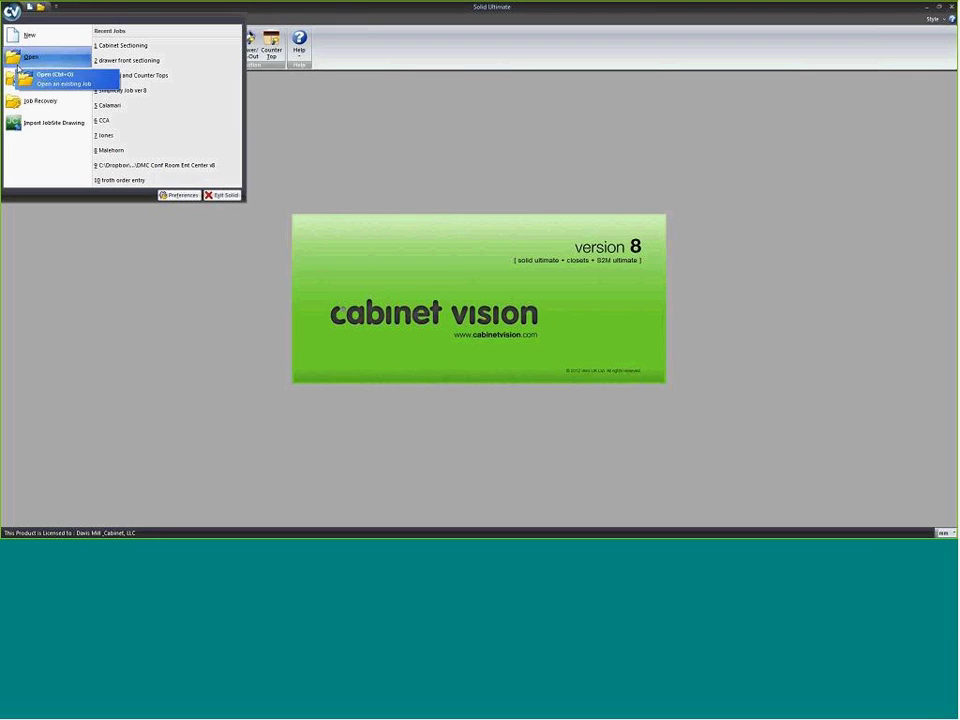
- Open the Molding and Counter Tops job and orbit its U-shaped kitchen in 3D
click(105, 75)
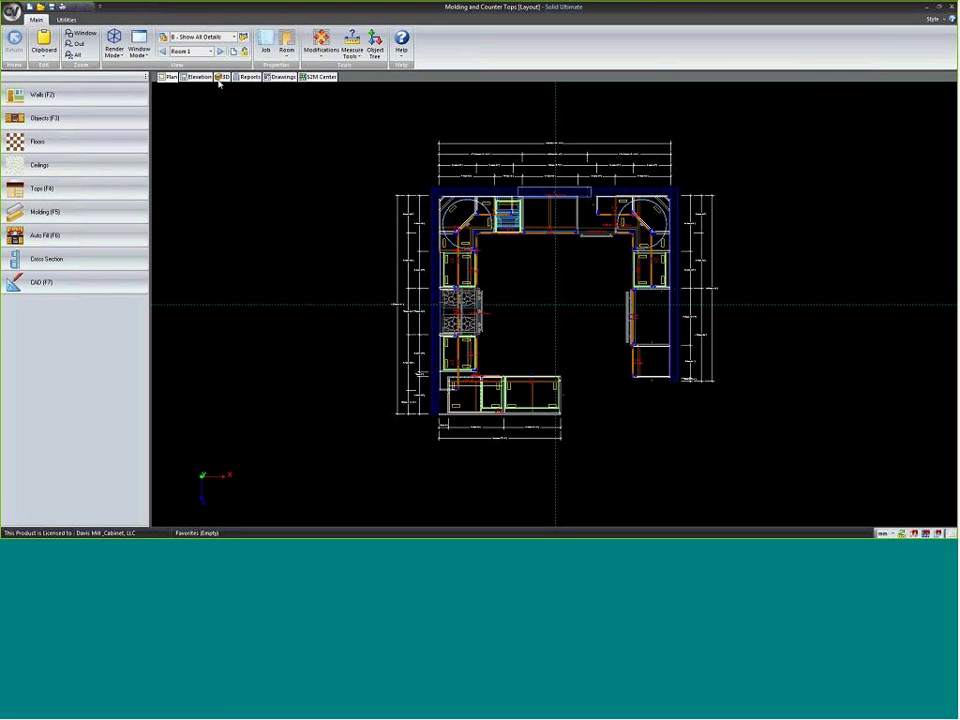
click(220, 78)
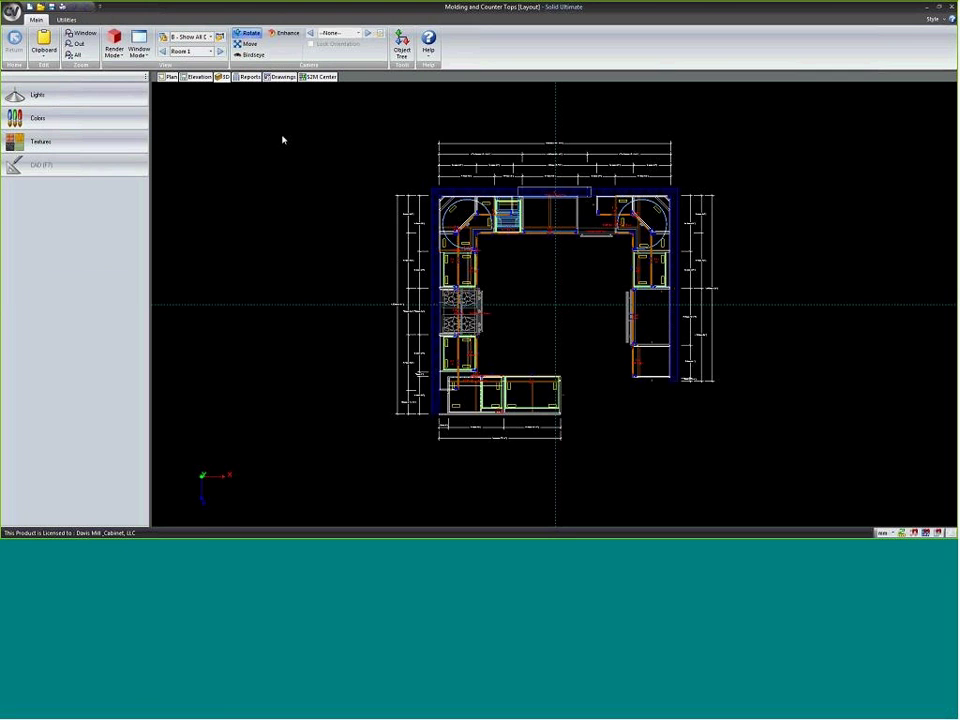
mouse_move(526, 298)
mouse_down()
mouse_move(529, 315)
mouse_move(639, 356)
mouse_move(661, 353)
mouse_move(463, 375)
mouse_move(382, 373)
mouse_up()
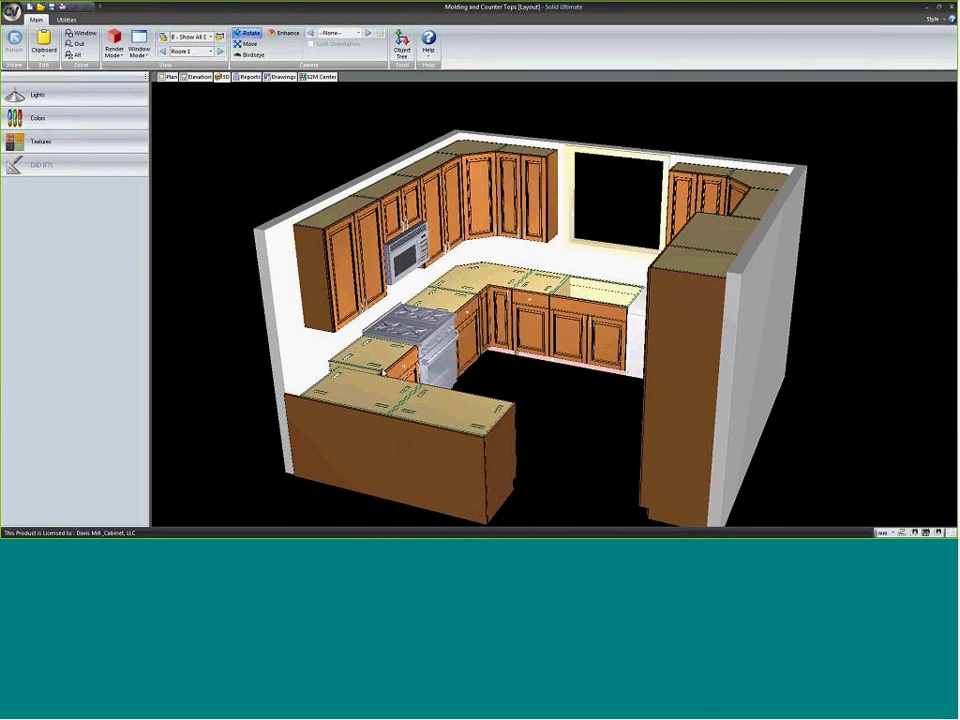
mouse_move(382, 373)
mouse_down()
mouse_move(508, 394)
mouse_move(471, 372)
mouse_up()
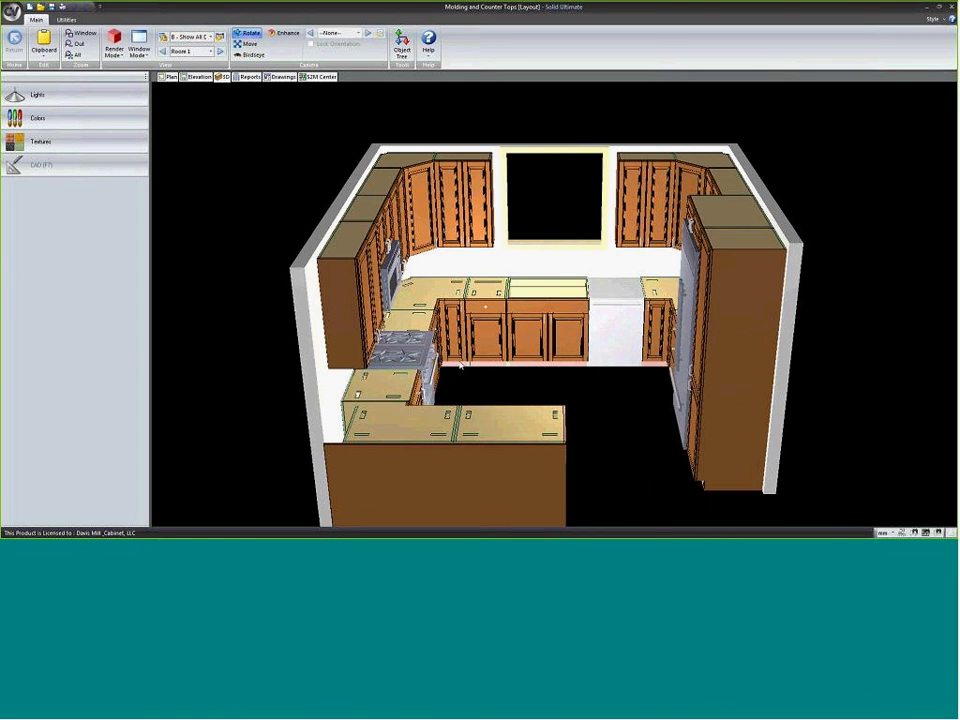
click(170, 77)
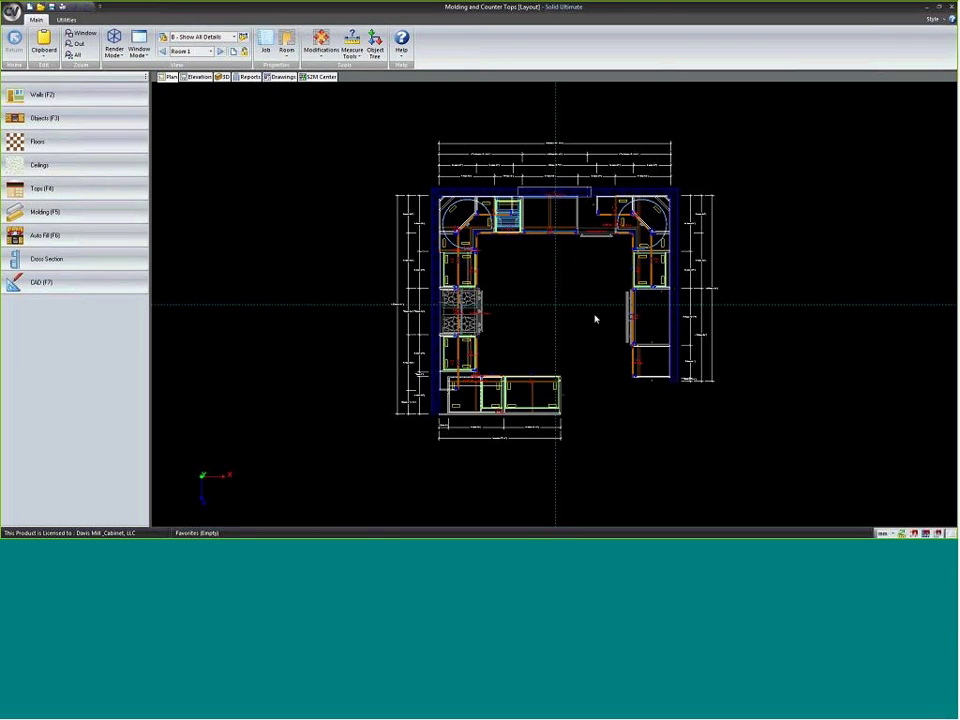
scroll(595, 319, up, 1)
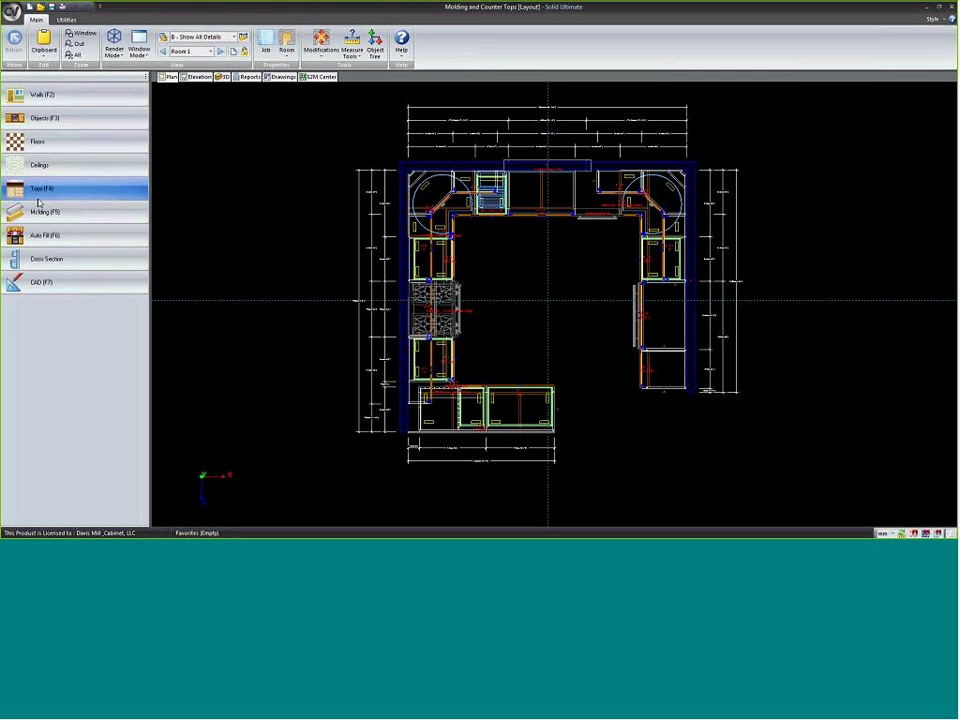
click(250, 77)
click(100, 95)
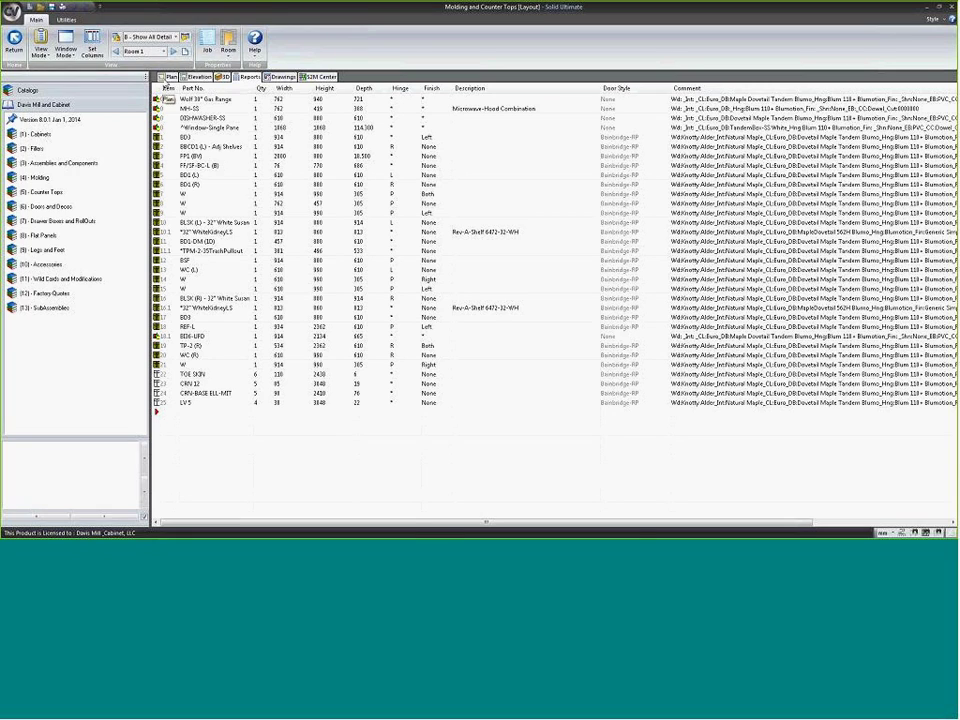
click(166, 78)
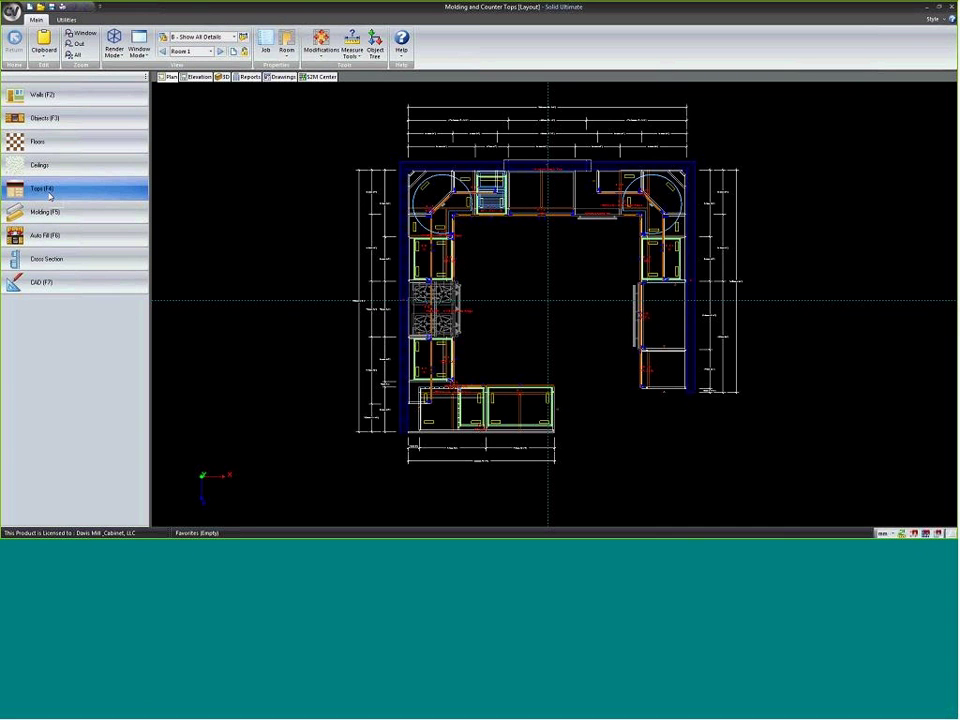
- Enter countertop editing and set the plan view to B - Med Detail
click(46, 192)
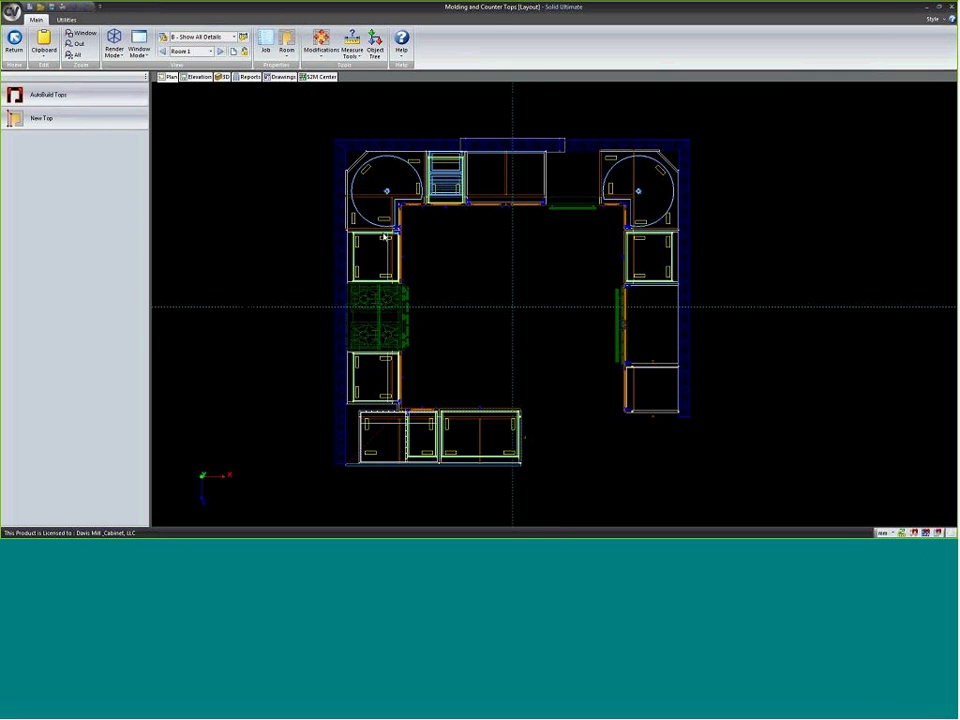
click(232, 37)
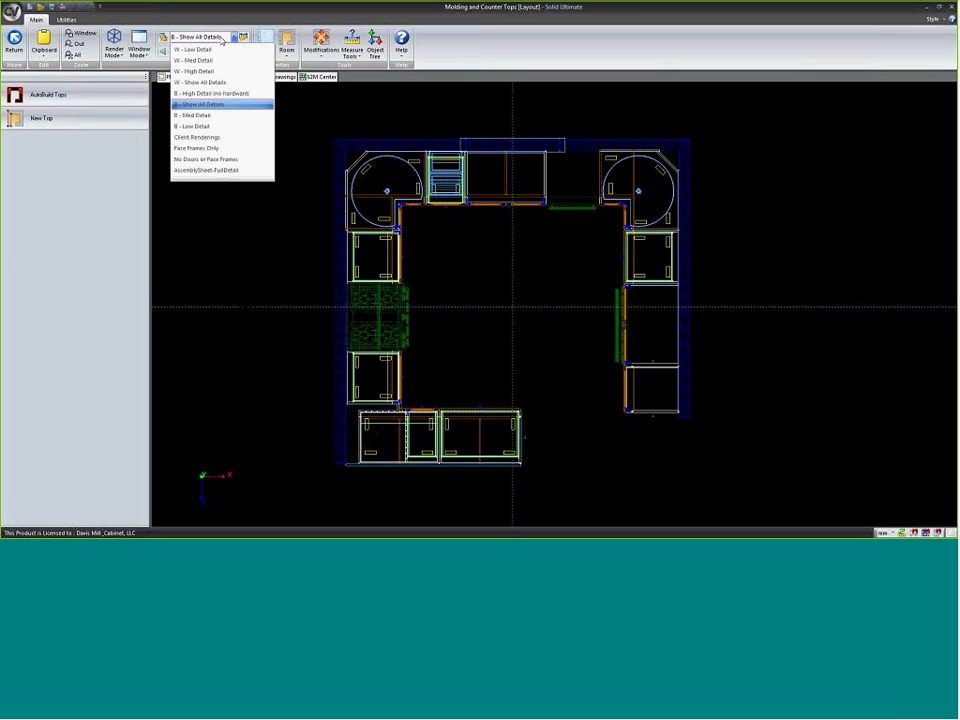
click(205, 126)
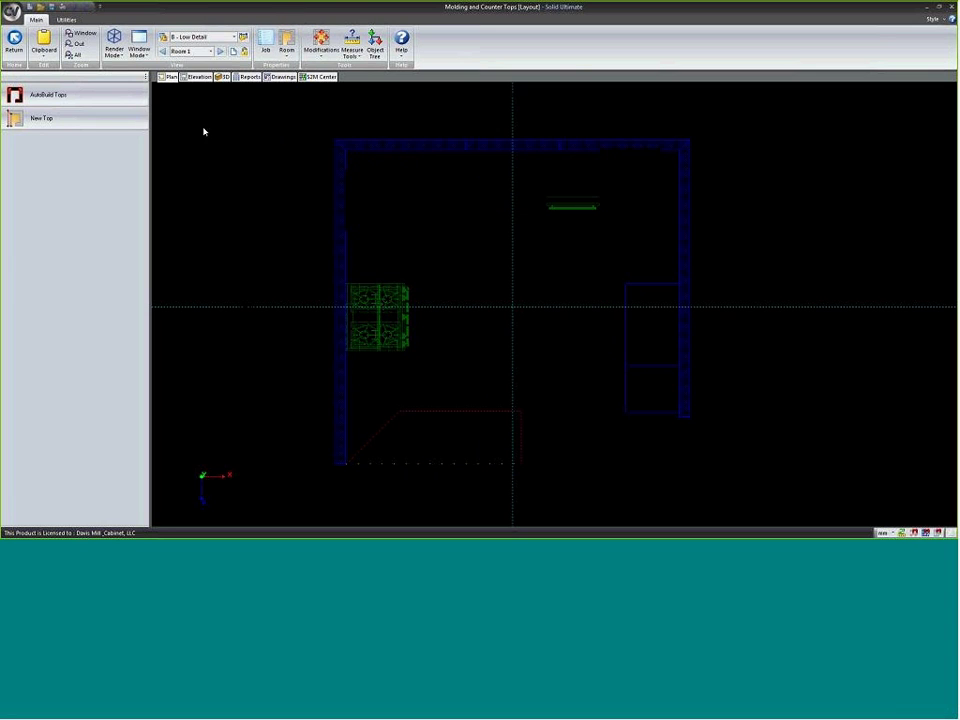
click(232, 37)
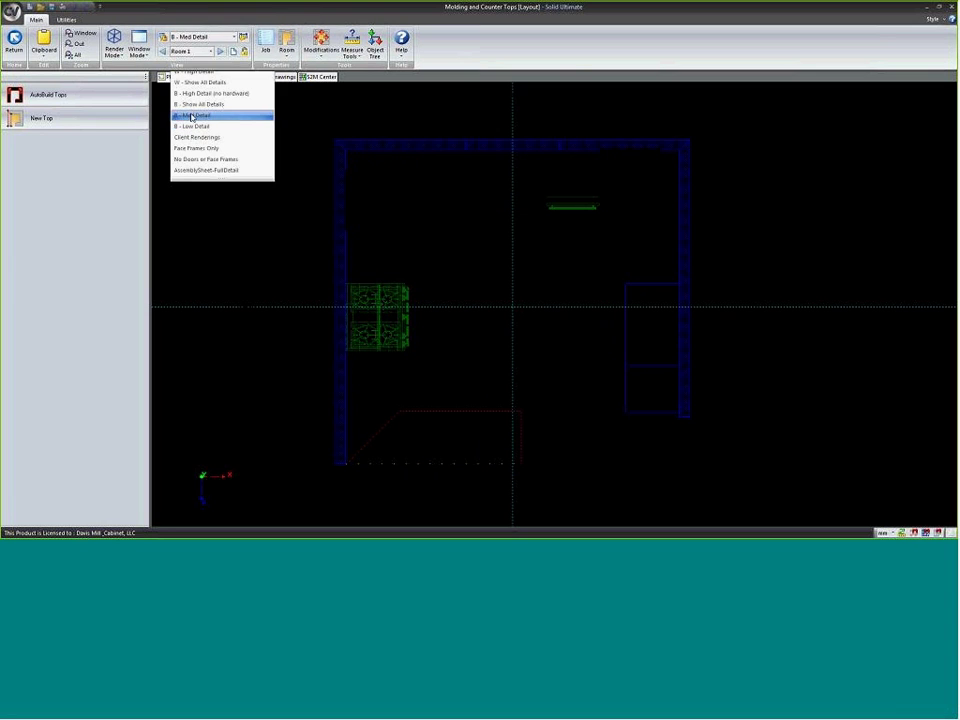
click(192, 117)
scroll(489, 421, up, 2)
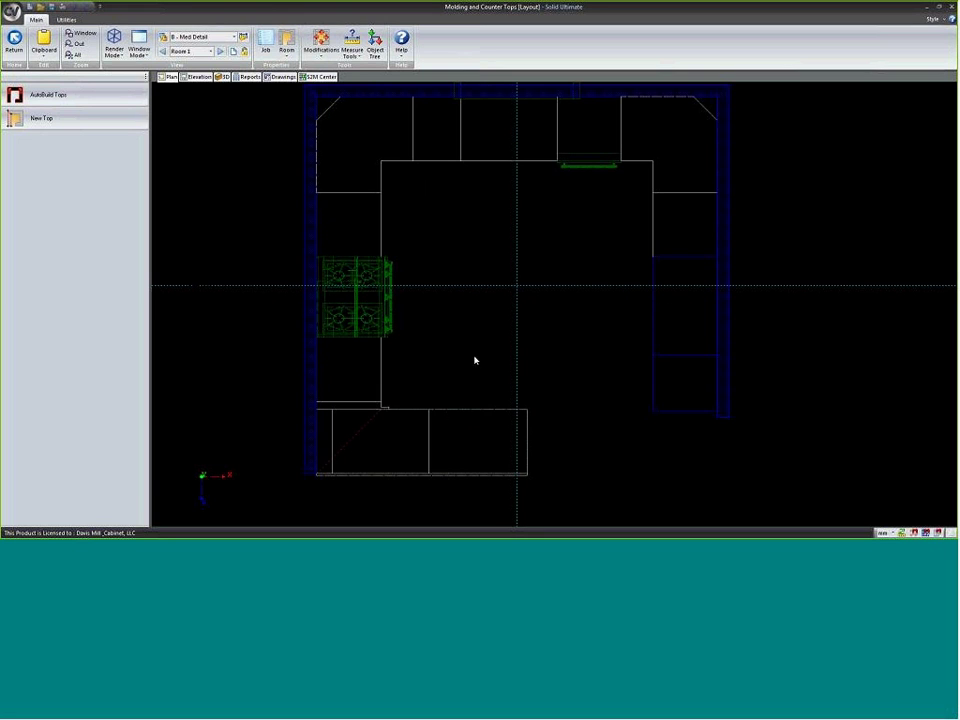
middle_drag(469, 373, 446, 376)
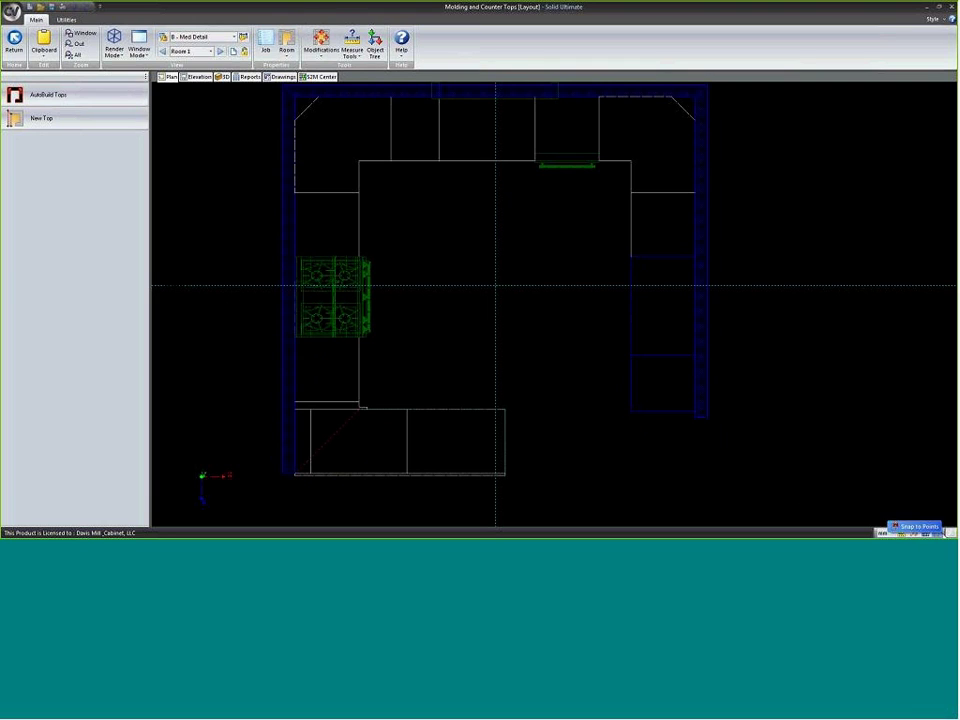
- Turn on Snap to Points and zoom out on the kitchen plan
click(944, 531)
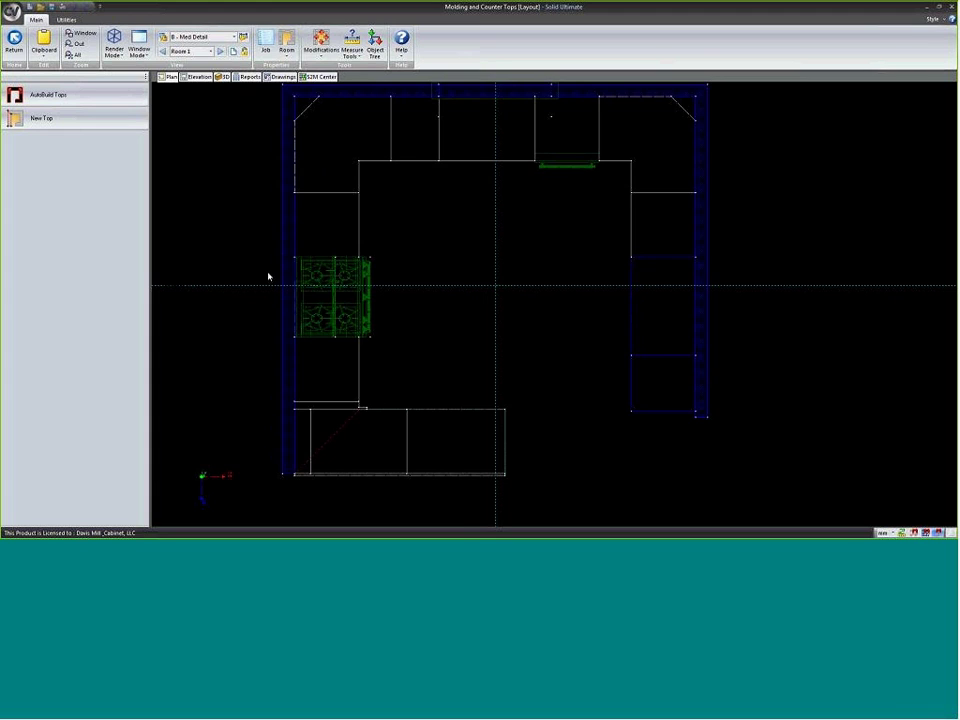
scroll(268, 277, down, 3)
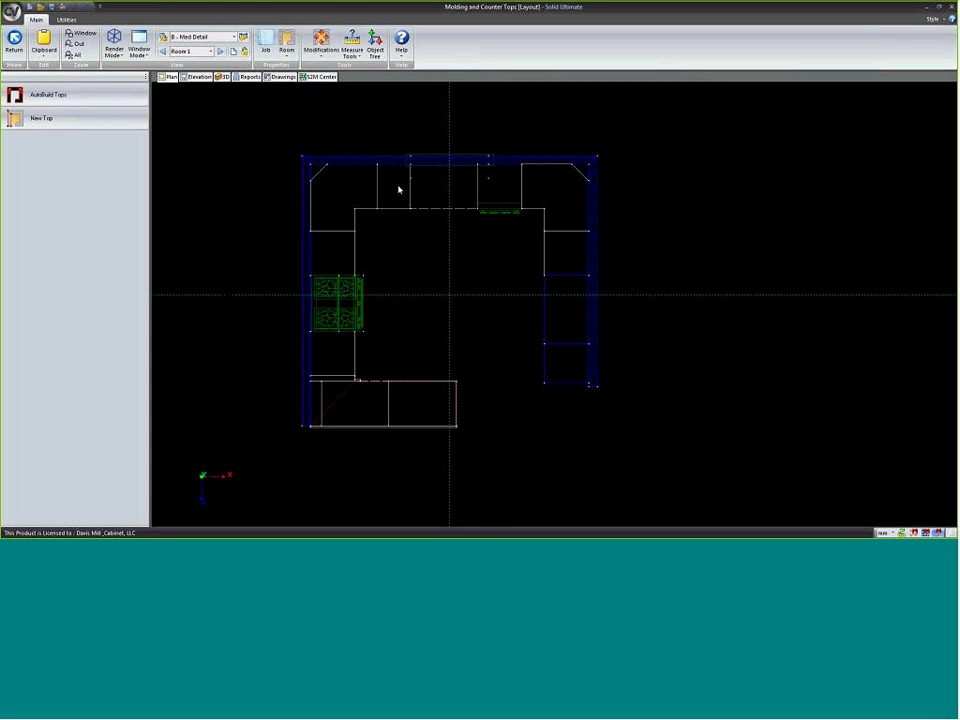
click(31, 117)
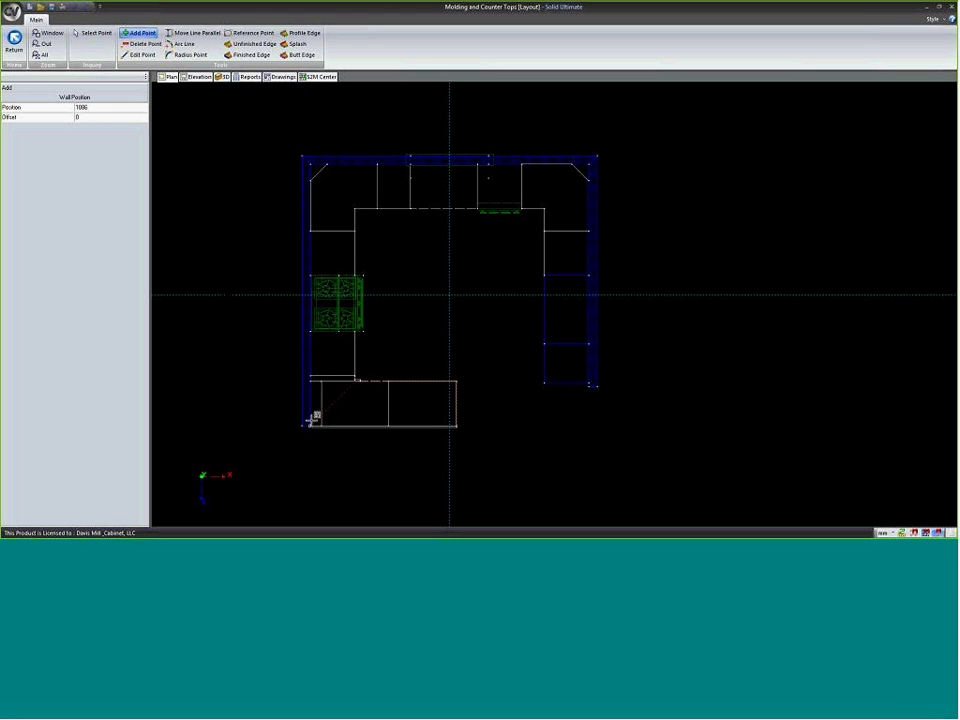
click(14, 40)
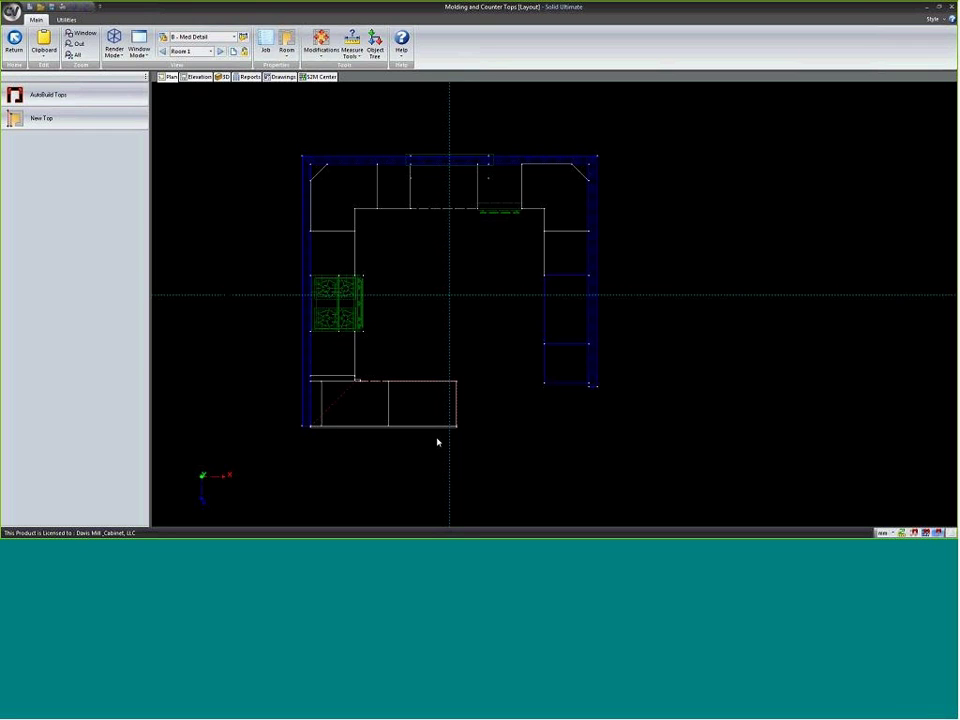
scroll(434, 442, up, 1)
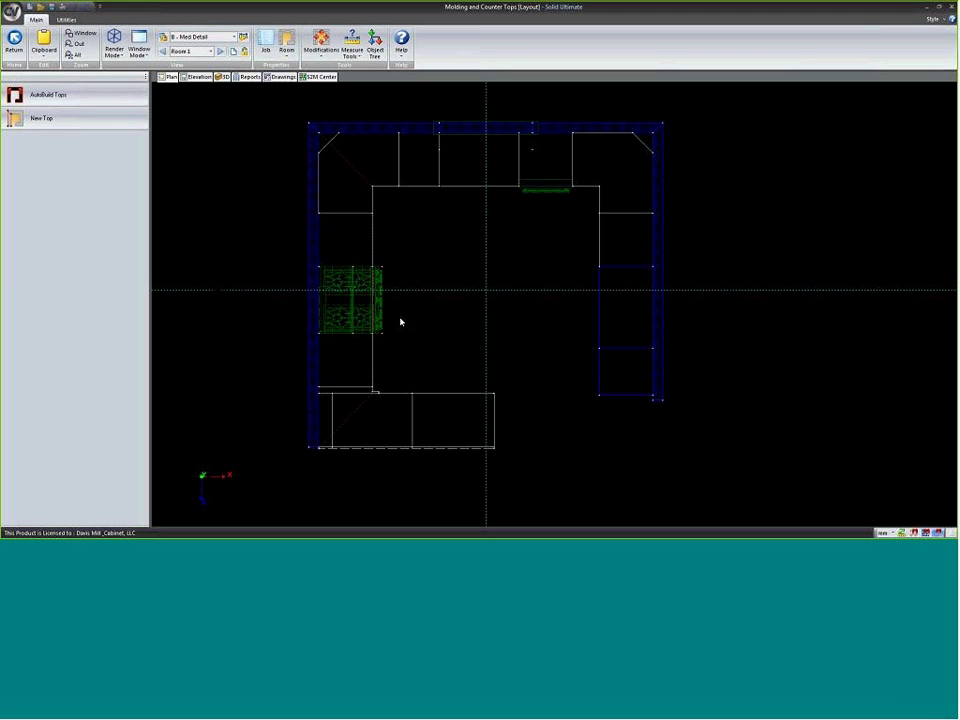
click(40, 120)
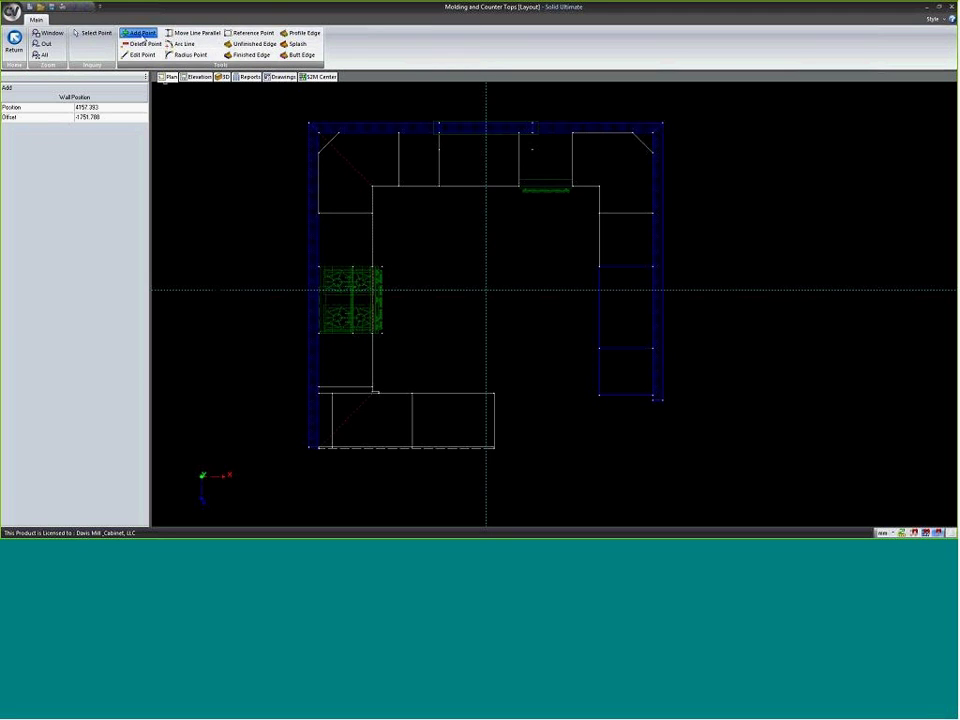
- Trace a new countertop outline with points at the corner counter's corners below the stove
scroll(308, 462, up, 3)
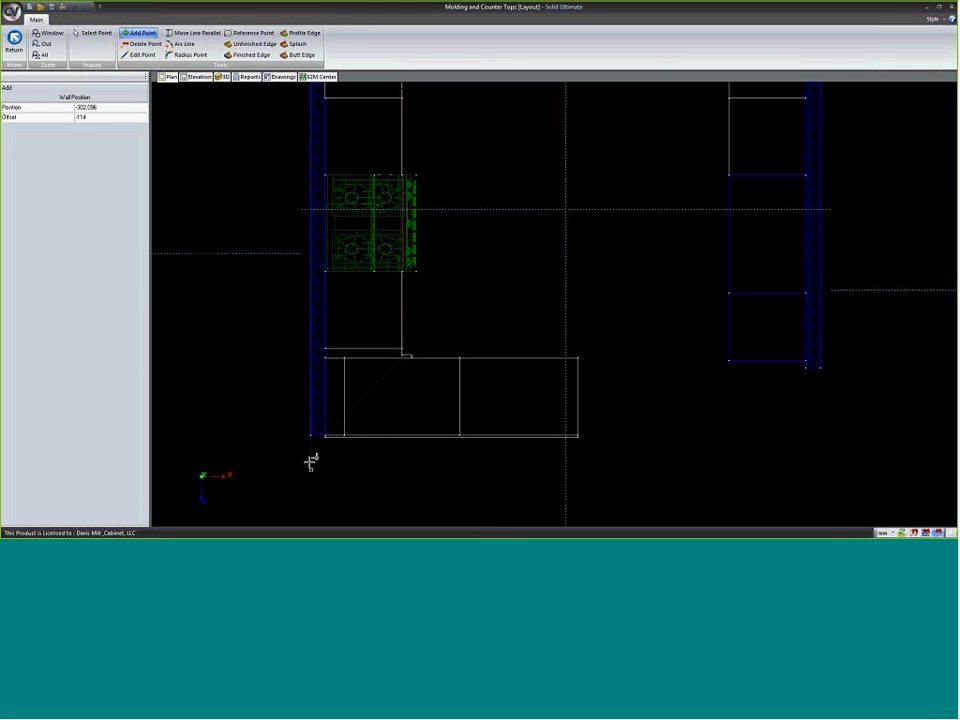
scroll(312, 444, up, 2)
click(353, 409)
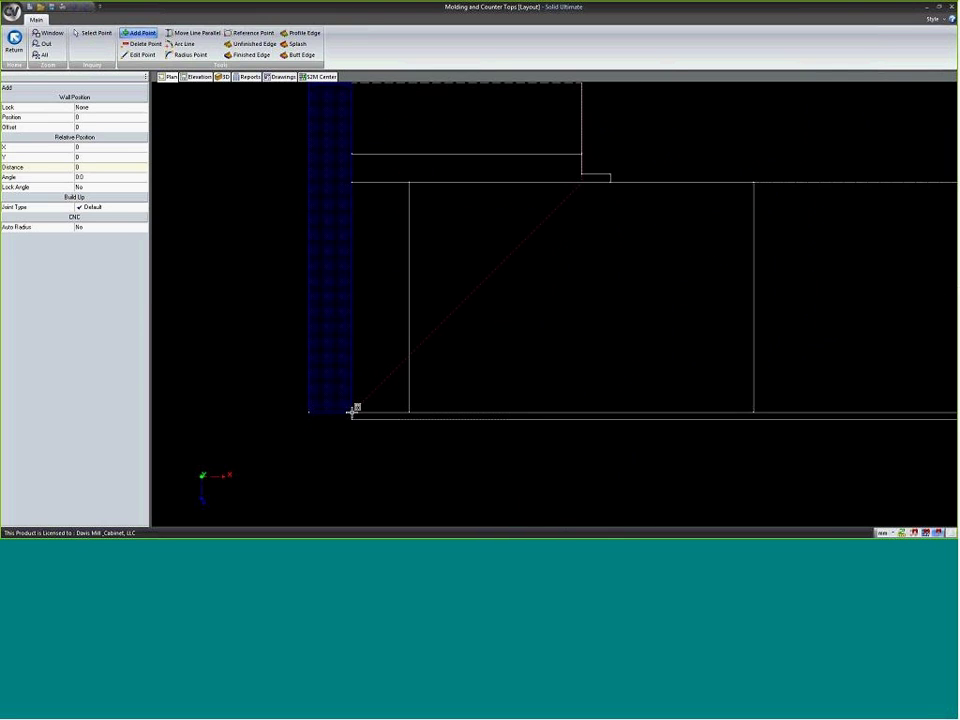
click(583, 200)
scroll(538, 330, down, 1)
scroll(541, 423, down, 1)
scroll(557, 289, up, 3)
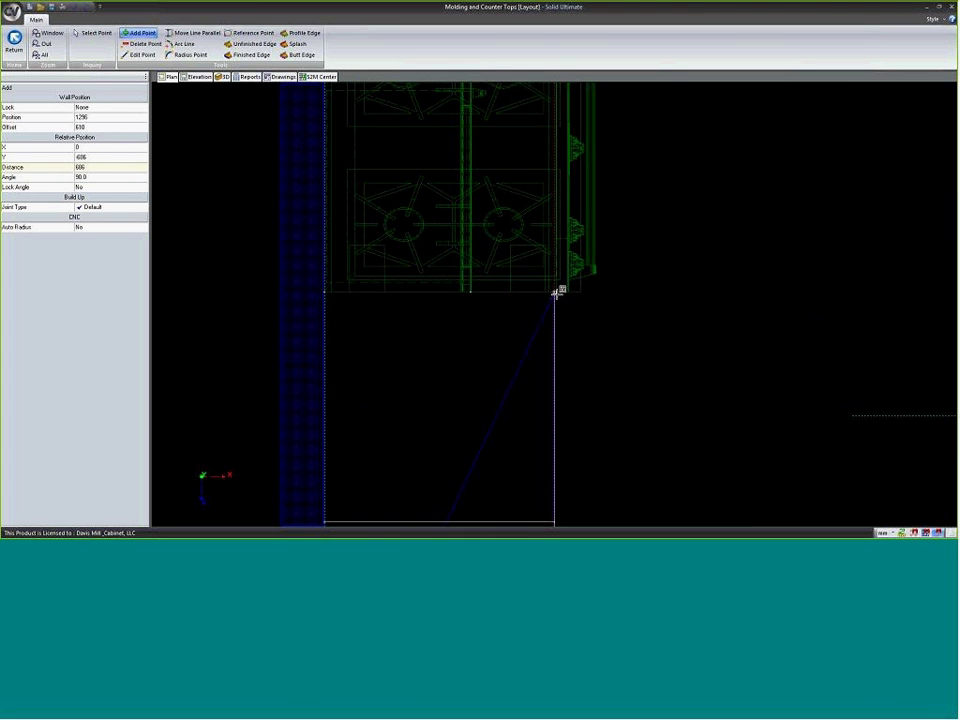
click(362, 294)
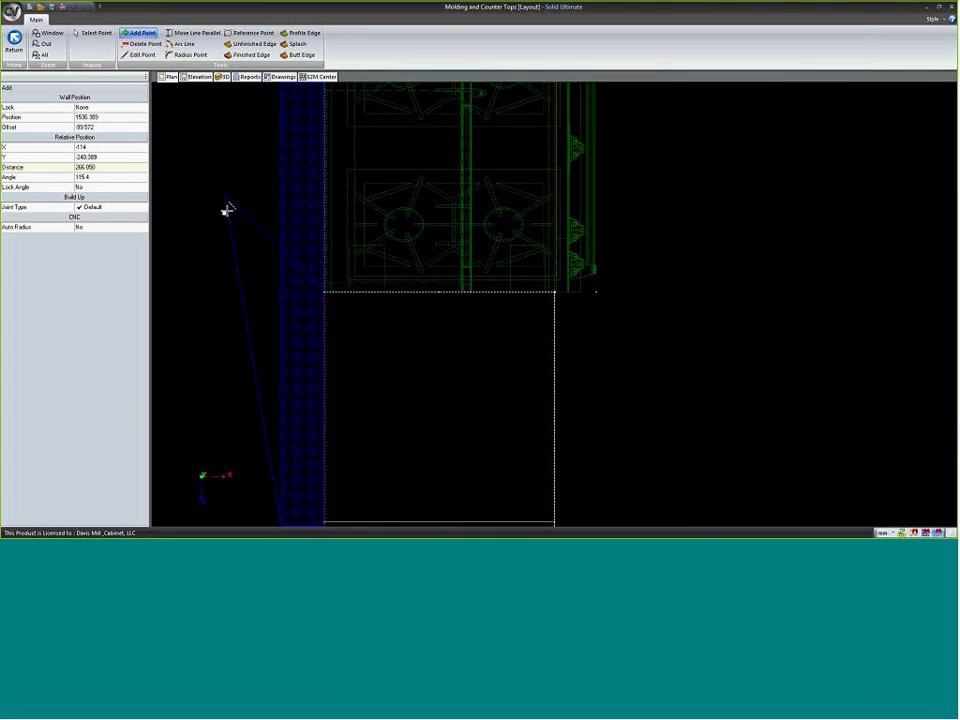
scroll(443, 214, down, 2)
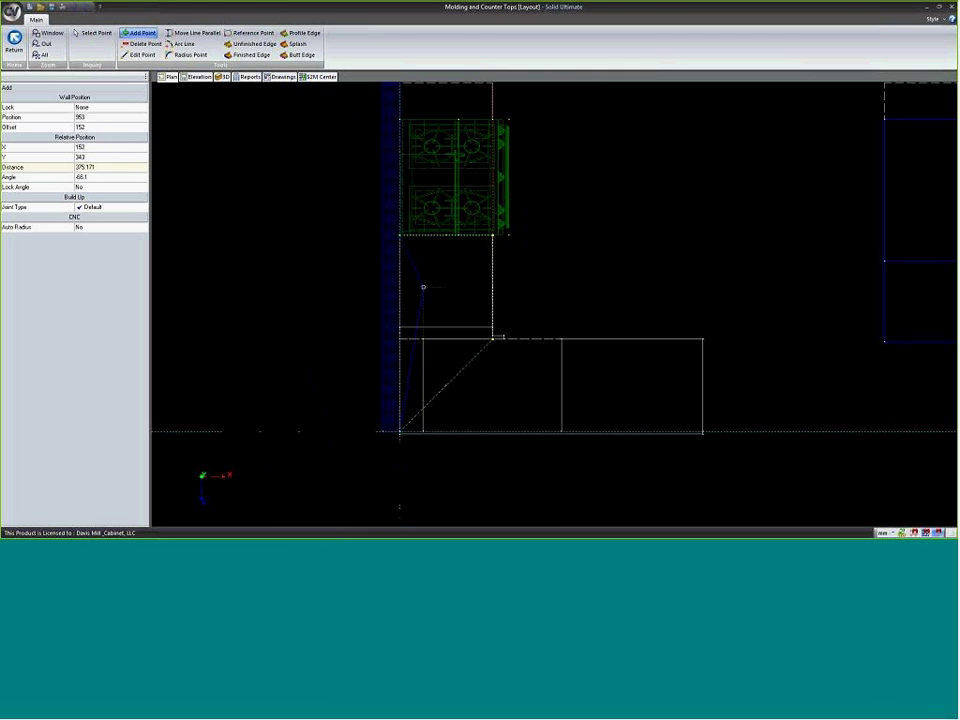
key(Escape)
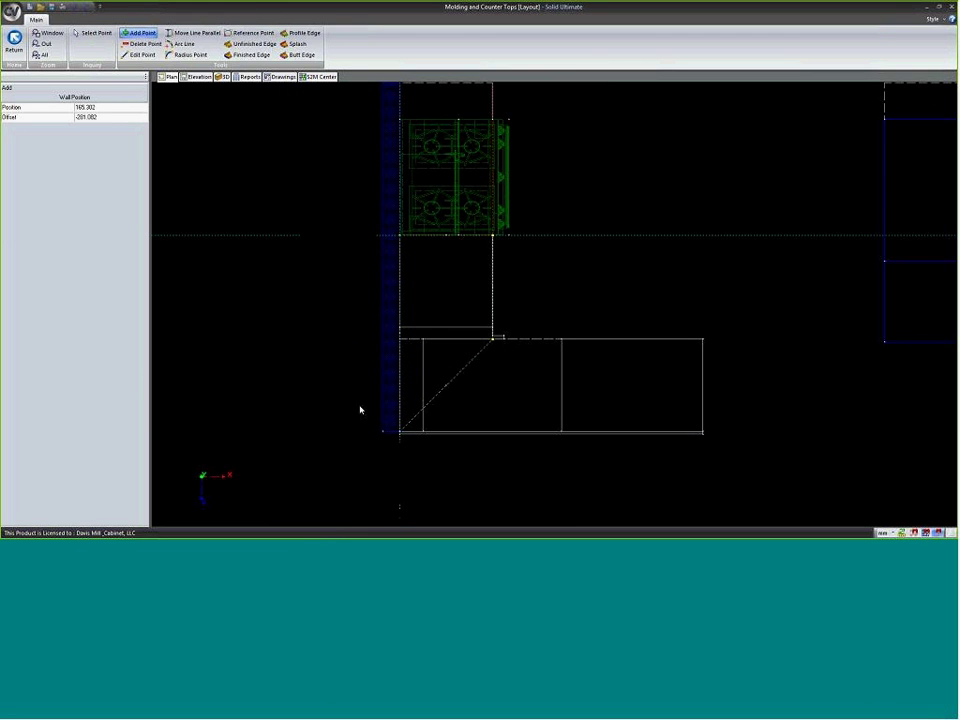
scroll(424, 364, up, 2)
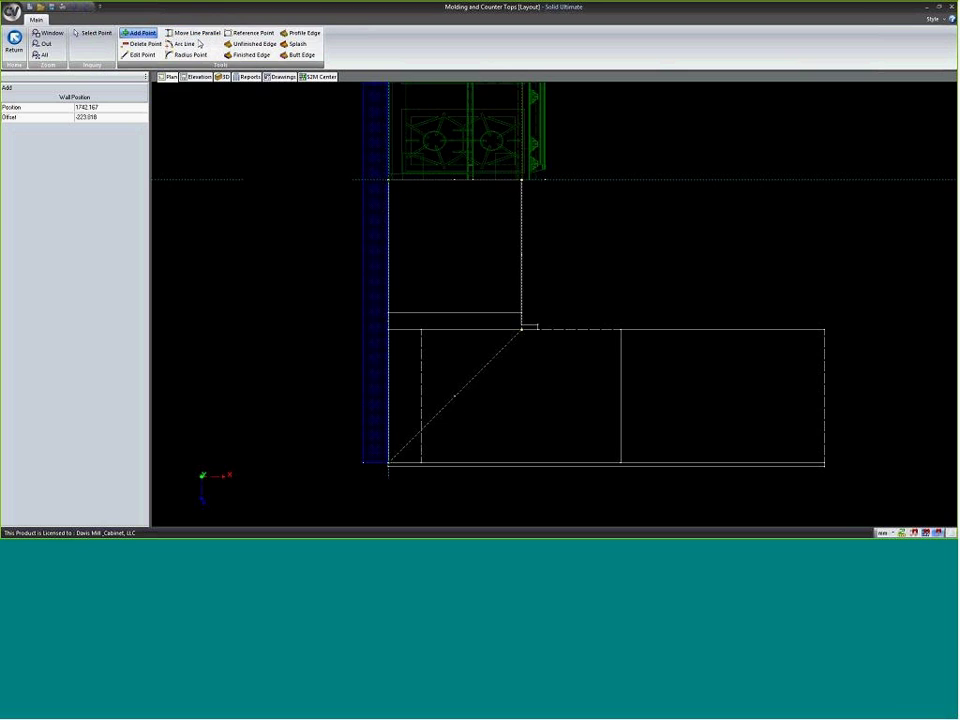
- Move the countertop's right vertical edge parallel by an offset of 1
click(205, 34)
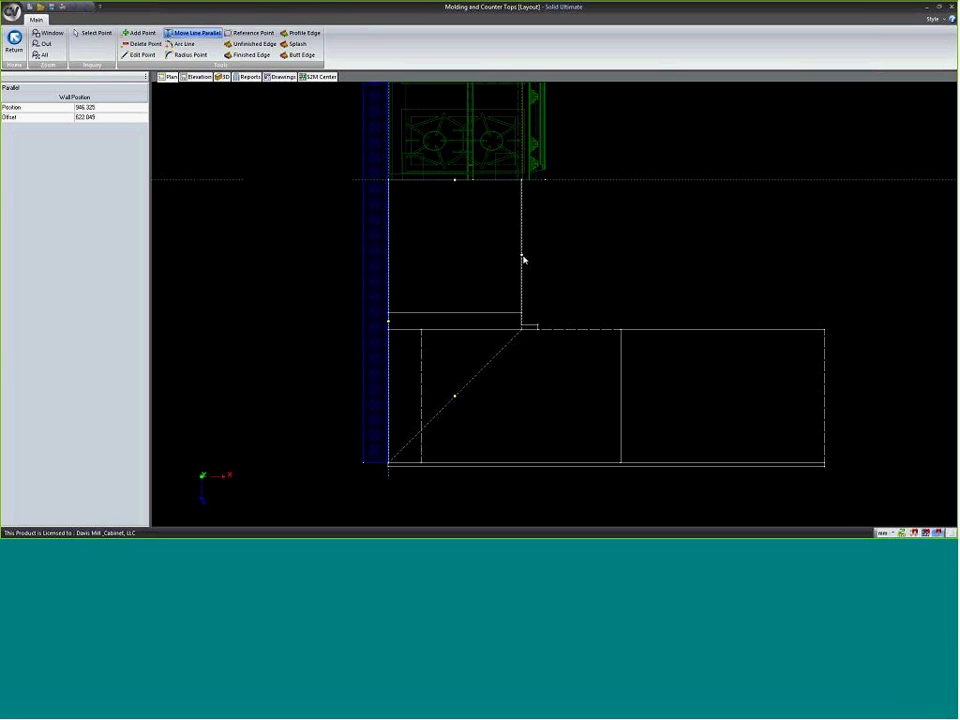
click(522, 259)
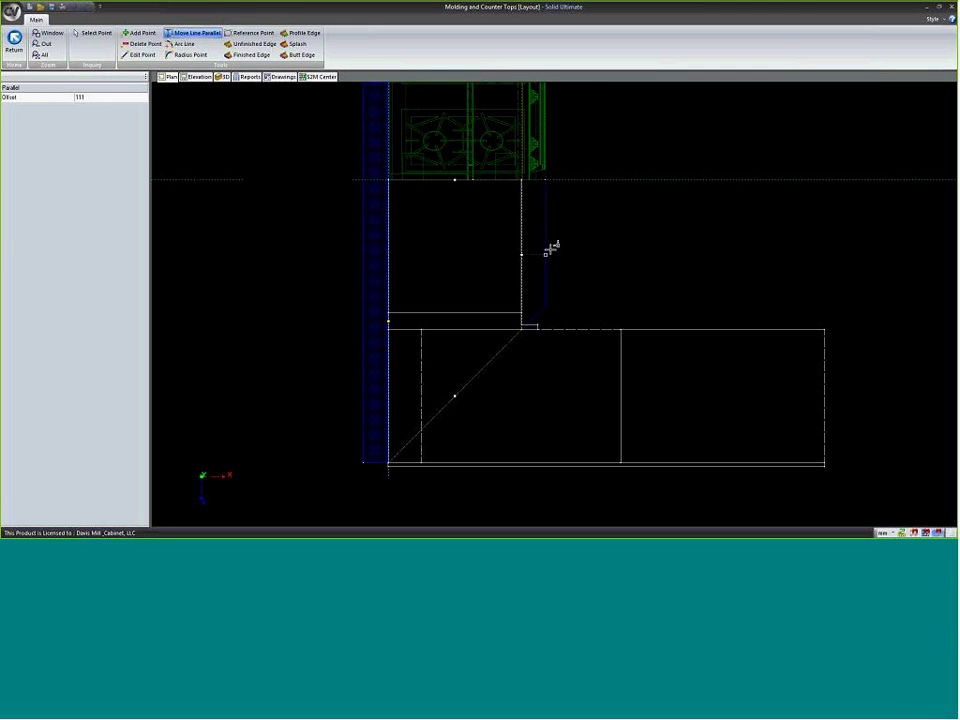
text(1)
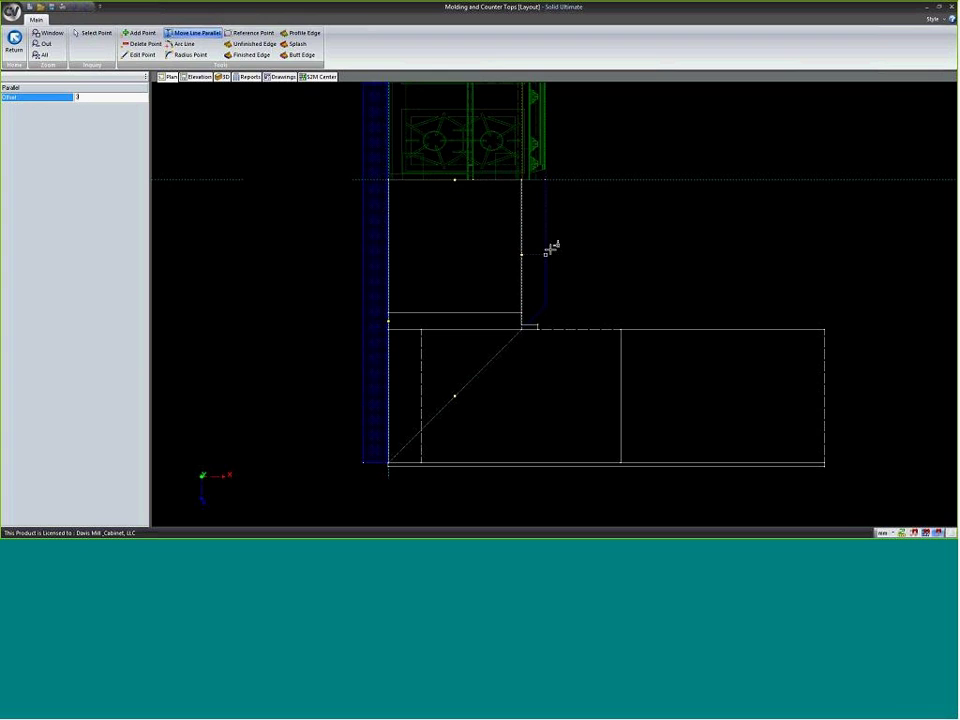
key(Return)
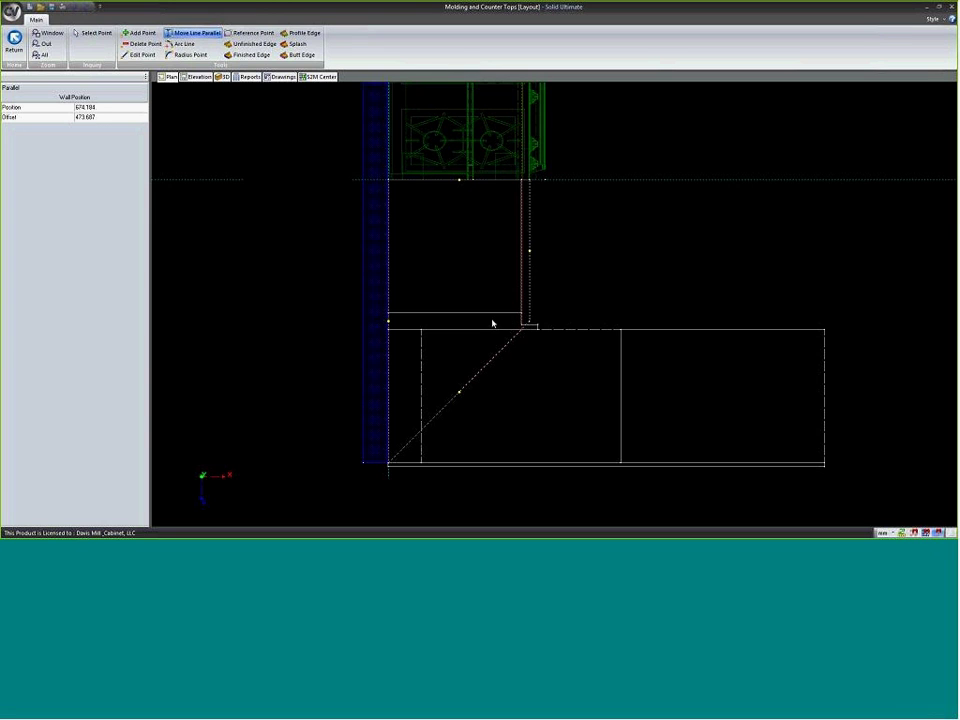
scroll(492, 323, down, 2)
scroll(500, 330, up, 2)
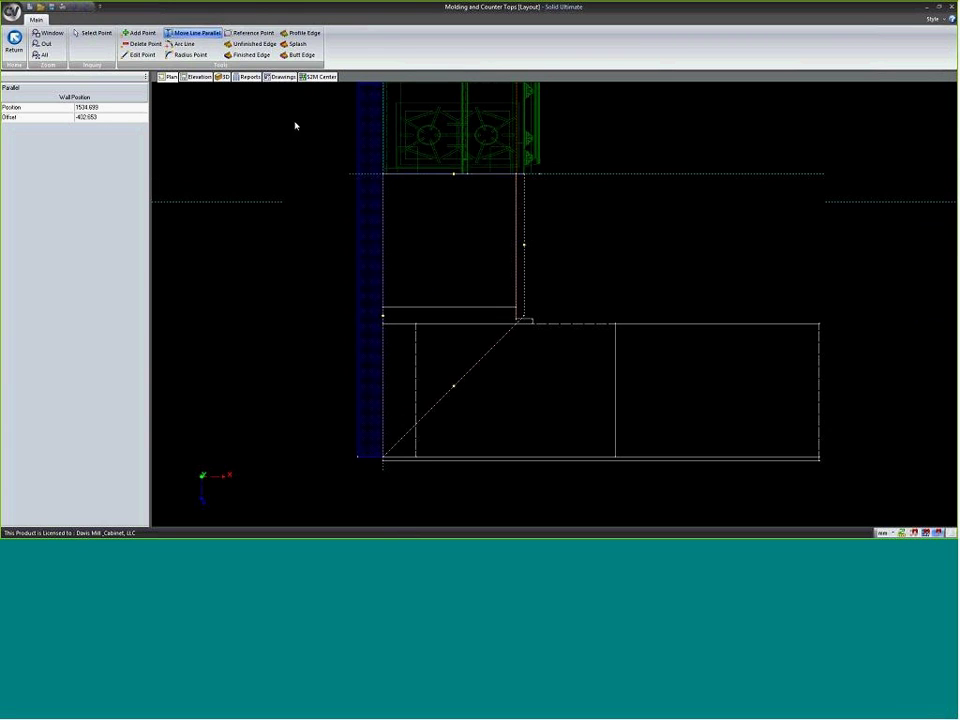
- Add a splash on the wall edge, profile the right edge, finish the top edge, leave the diagonal unfinished
click(297, 46)
click(382, 202)
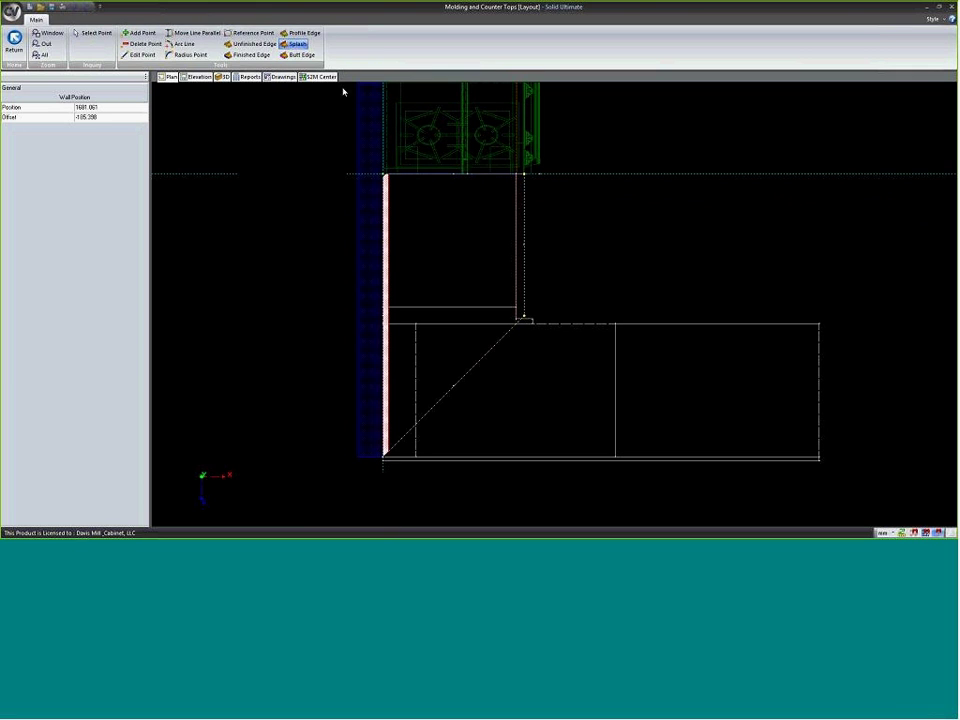
click(304, 33)
click(527, 233)
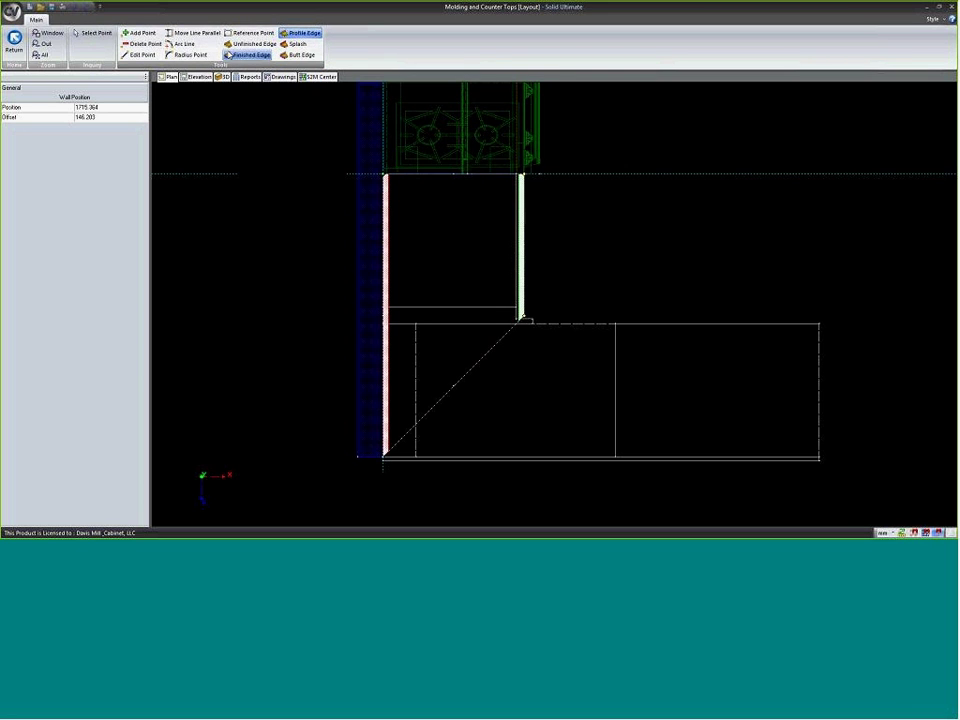
click(250, 55)
click(424, 176)
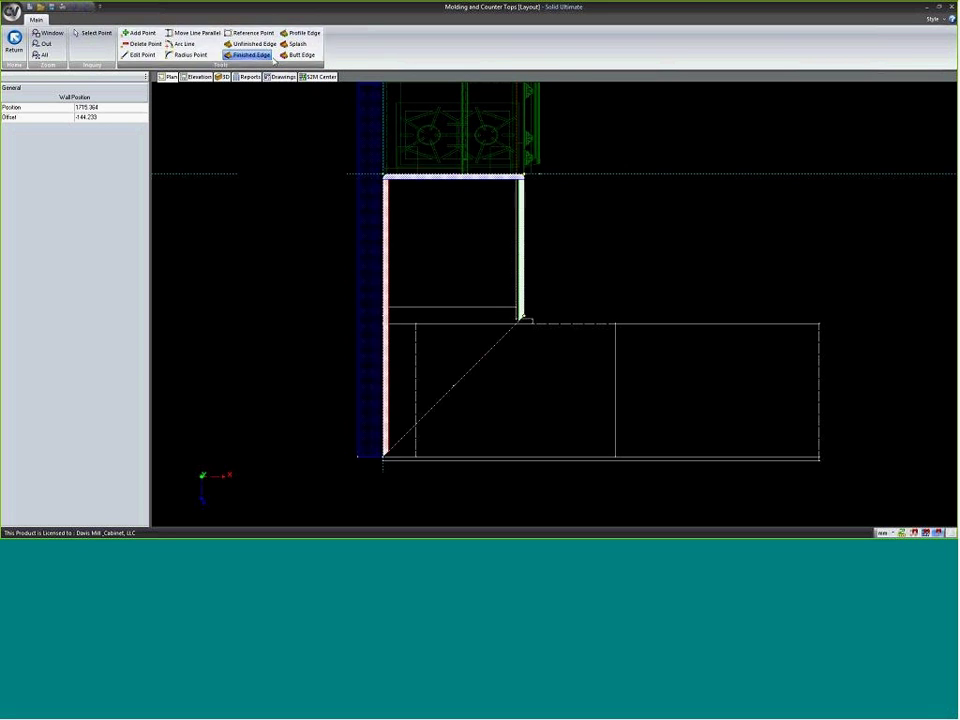
click(254, 44)
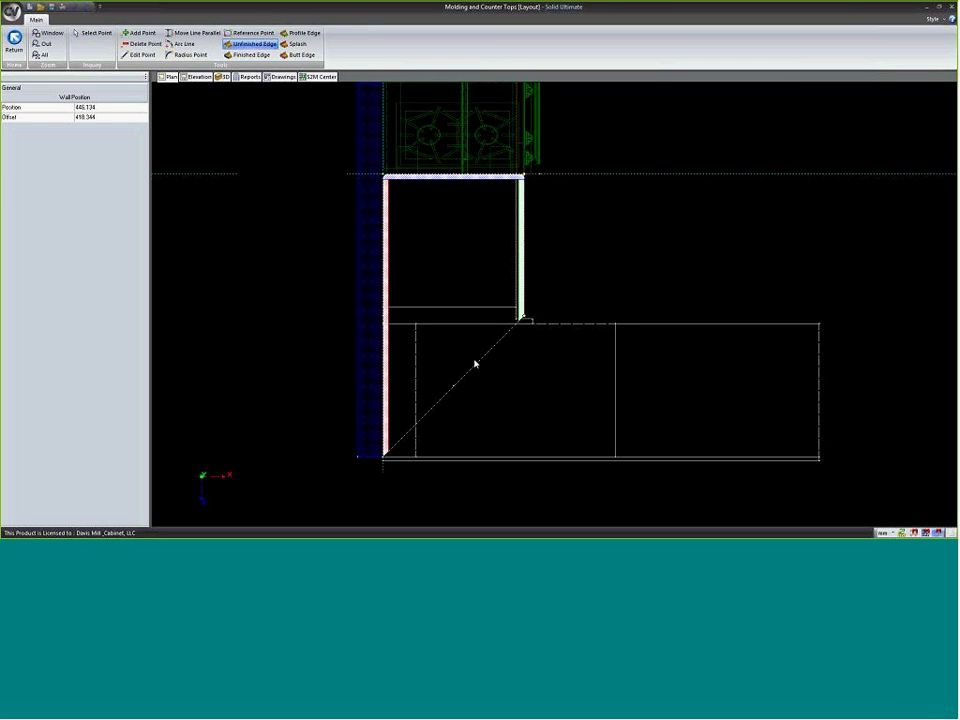
click(475, 364)
- Save the new corner countertop shape and switch to the 3D kitchen view
right_click(276, 242)
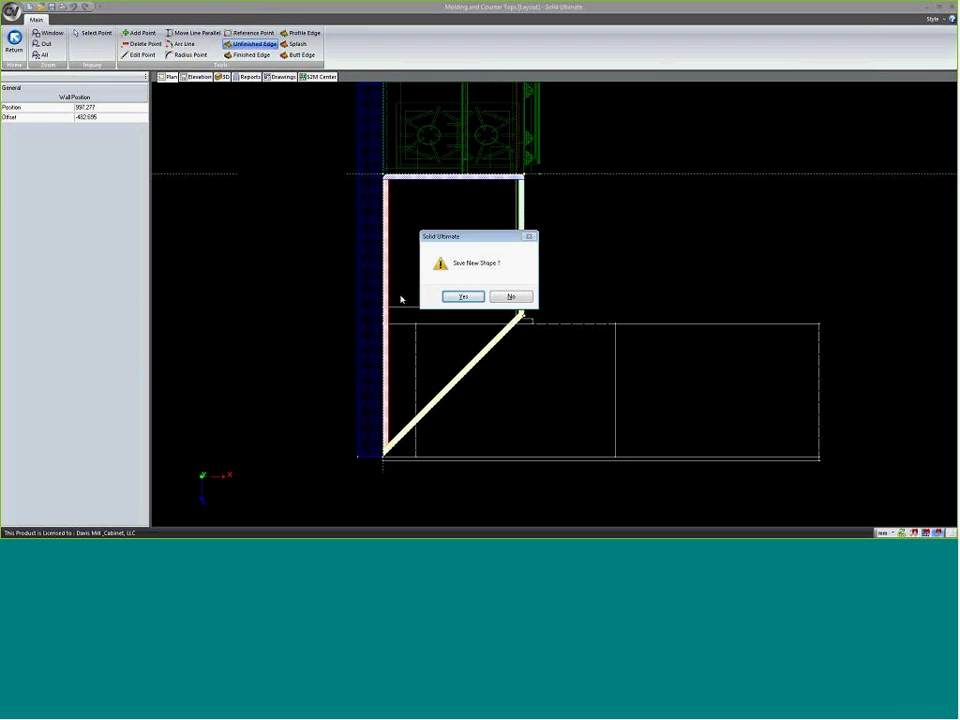
click(474, 297)
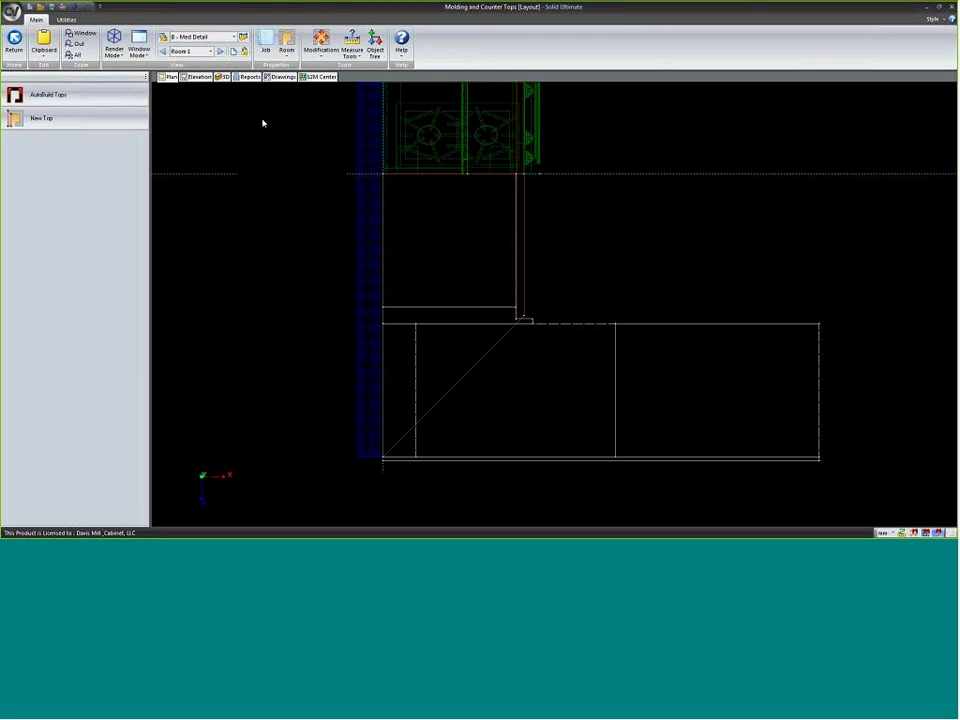
click(222, 77)
- Orbit the 3D kitchen and keep the display level at B - Med Detail
drag(559, 292, 415, 340)
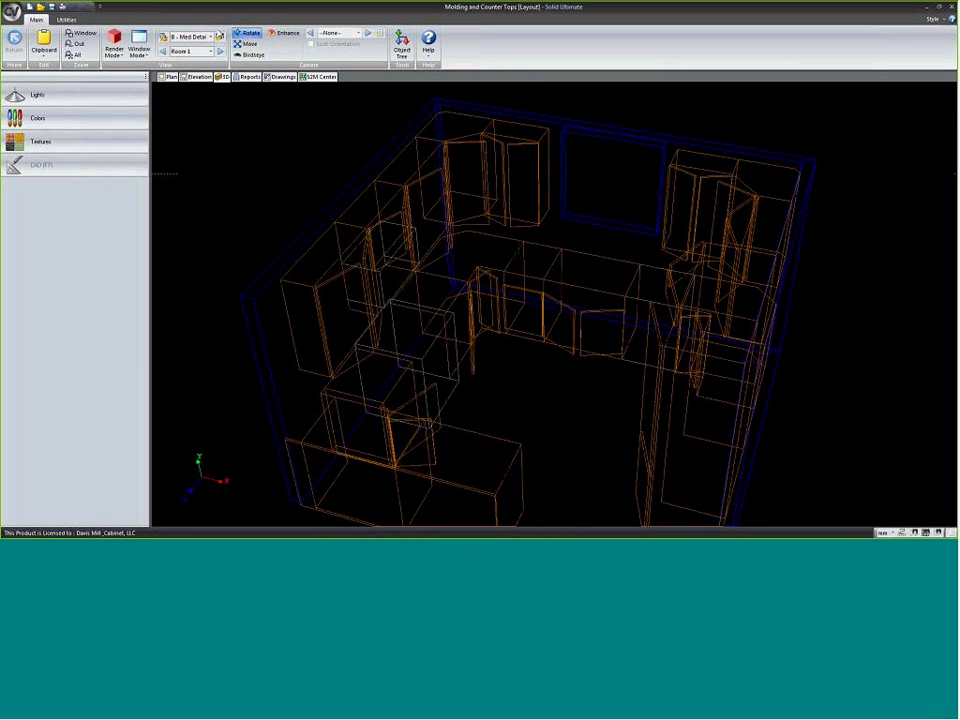
click(219, 36)
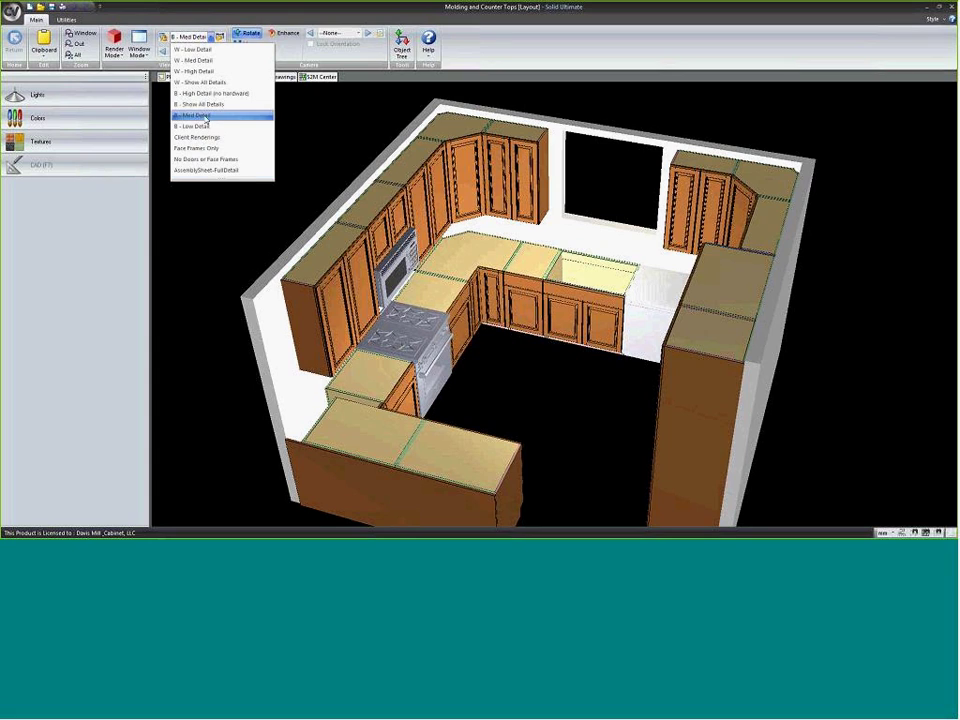
click(205, 116)
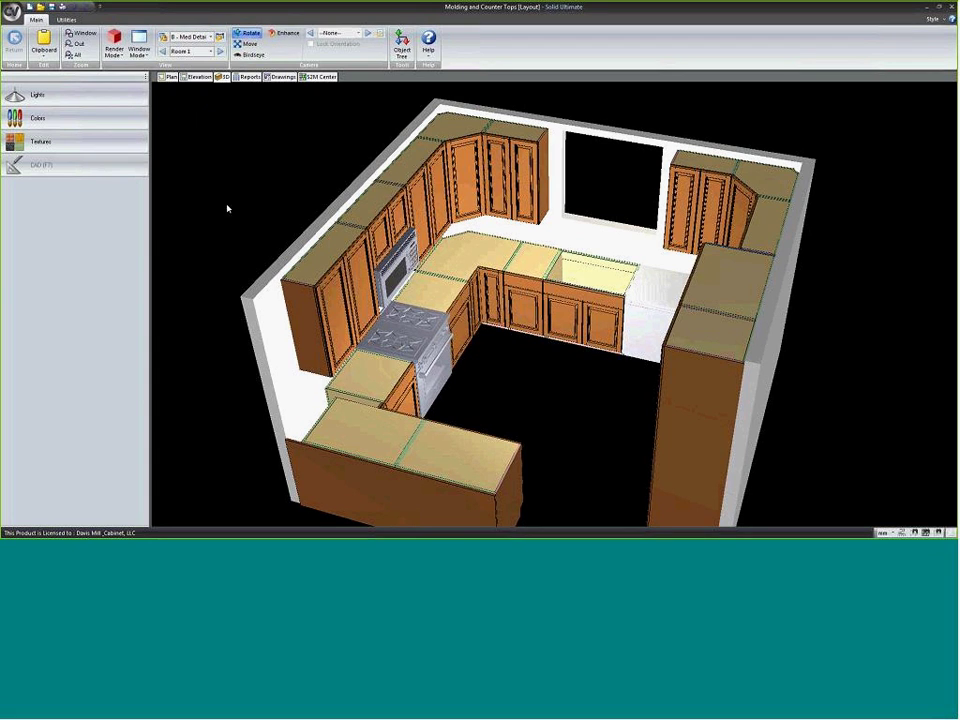
- Render the kitchen at B - Show All Details, then return to B - Med Detail
click(210, 36)
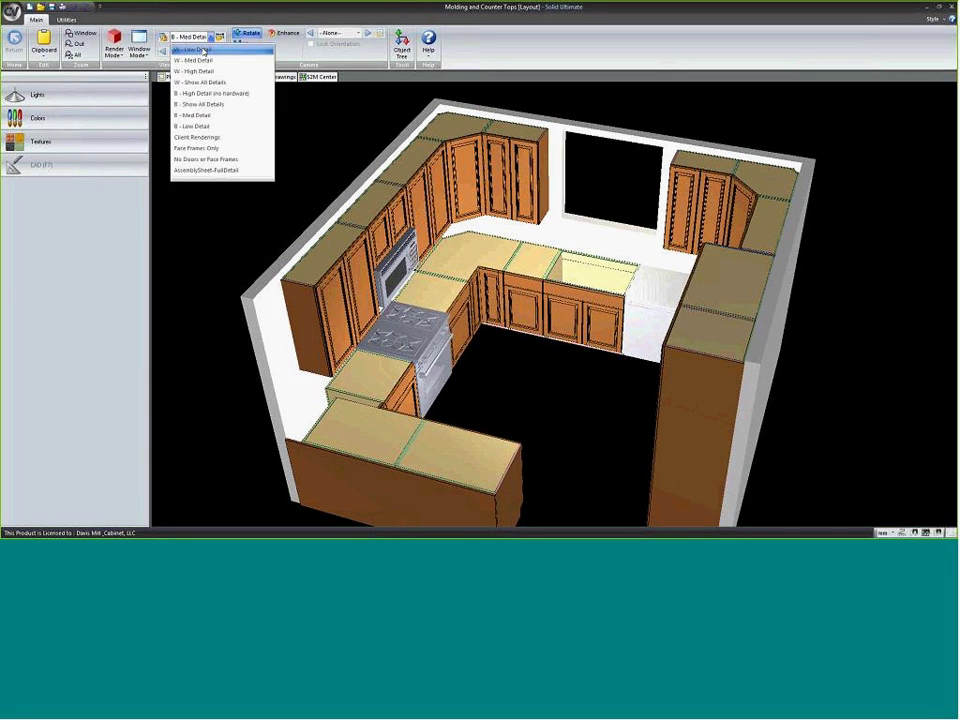
click(197, 104)
click(197, 104)
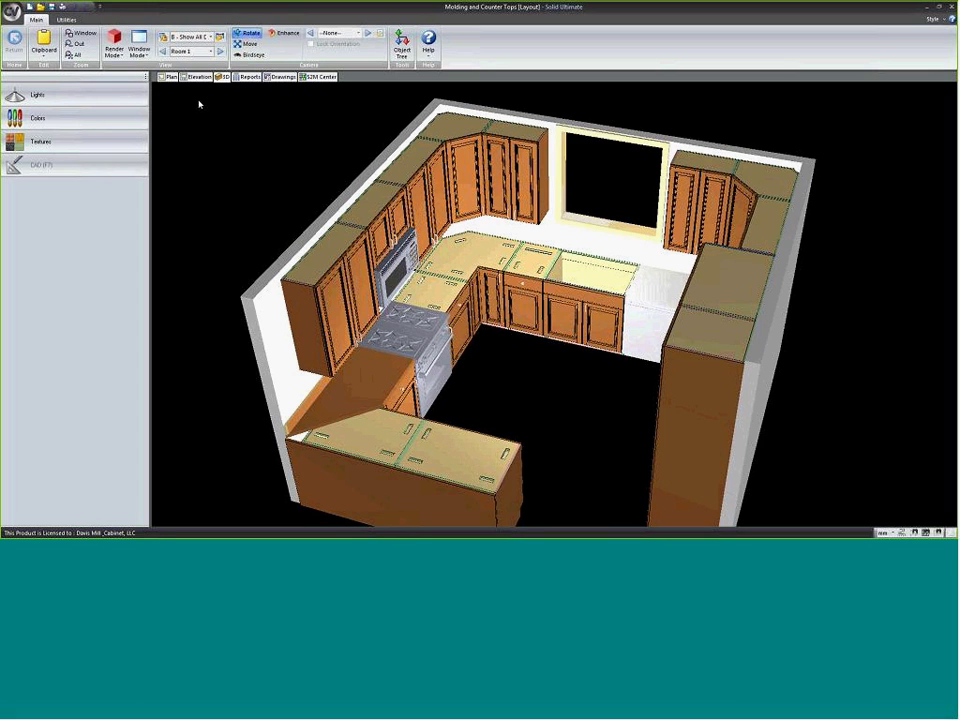
click(211, 37)
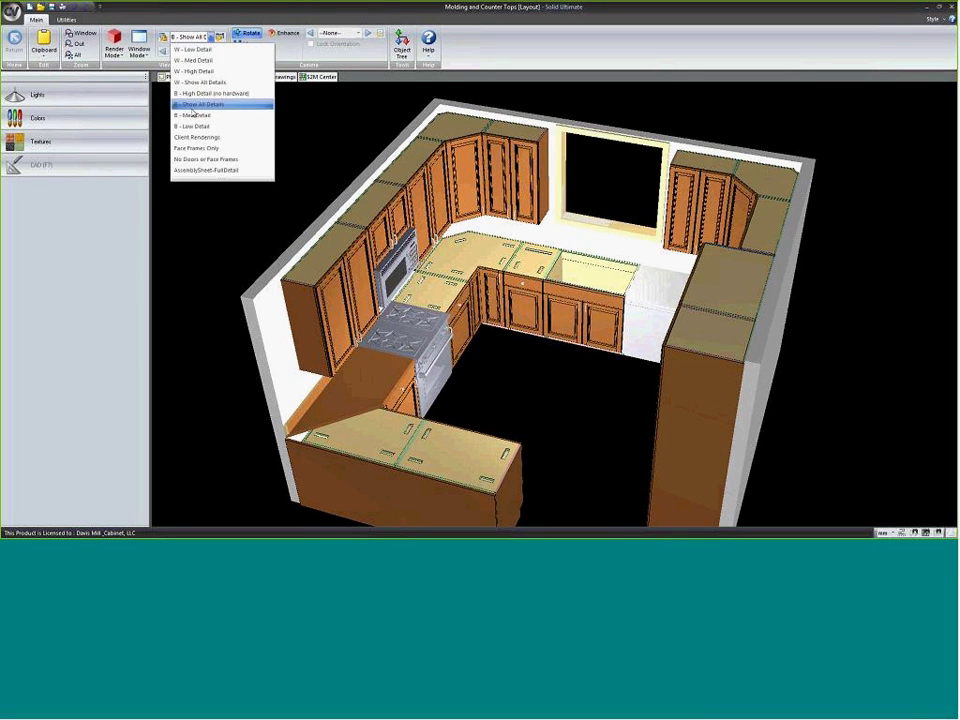
click(197, 117)
- In View Properties layers, select Counter Tops and Counter Tops Molding and apply the settings
right_click(161, 184)
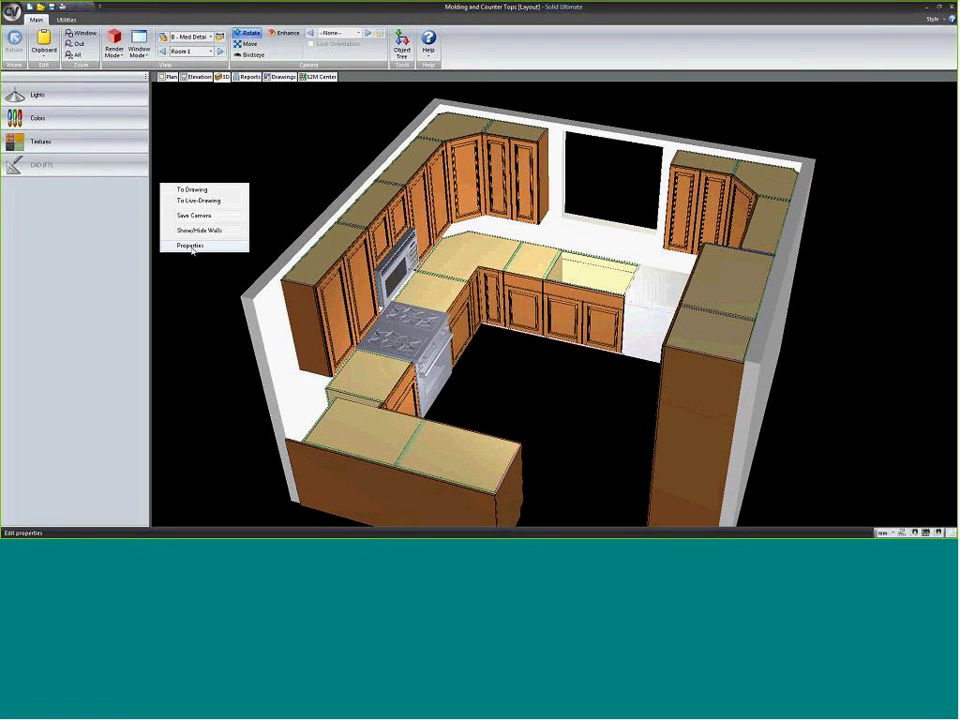
click(191, 246)
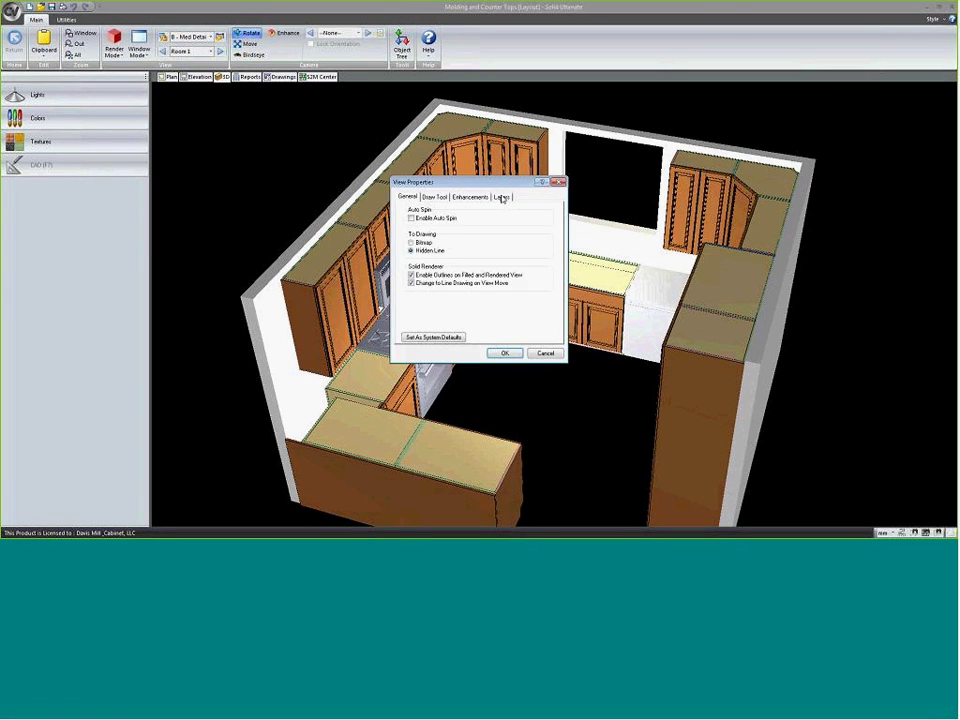
click(501, 197)
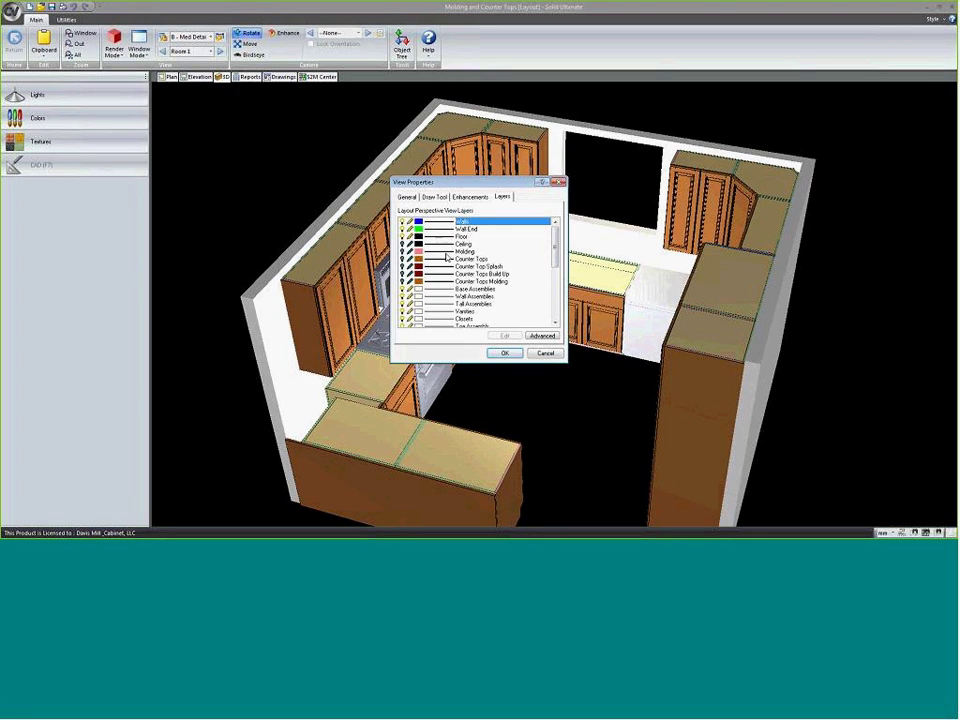
click(472, 258)
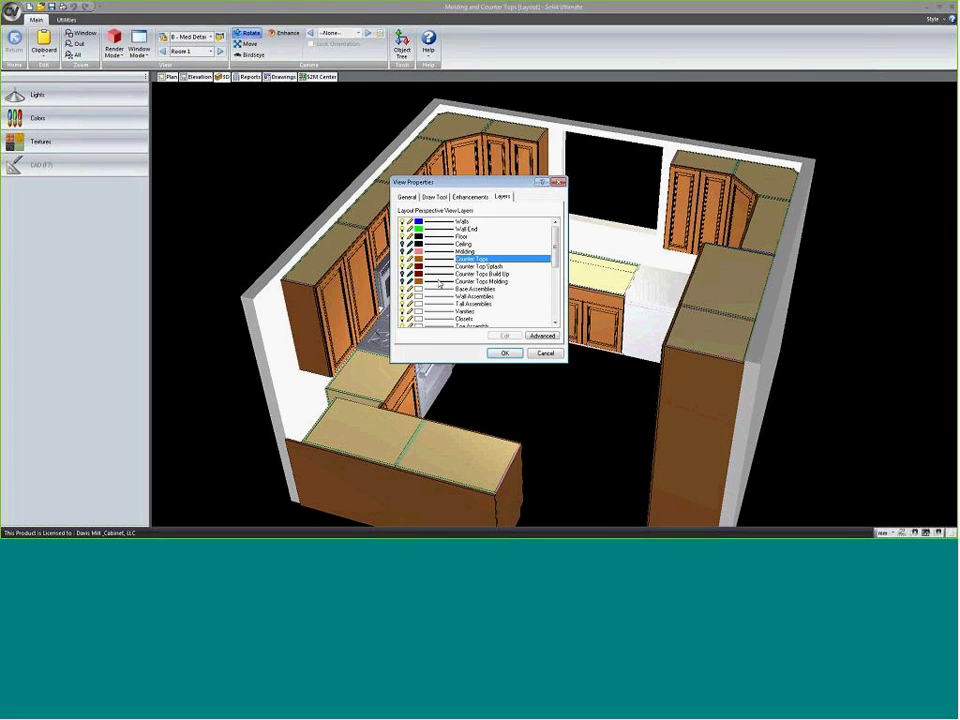
click(404, 282)
click(504, 353)
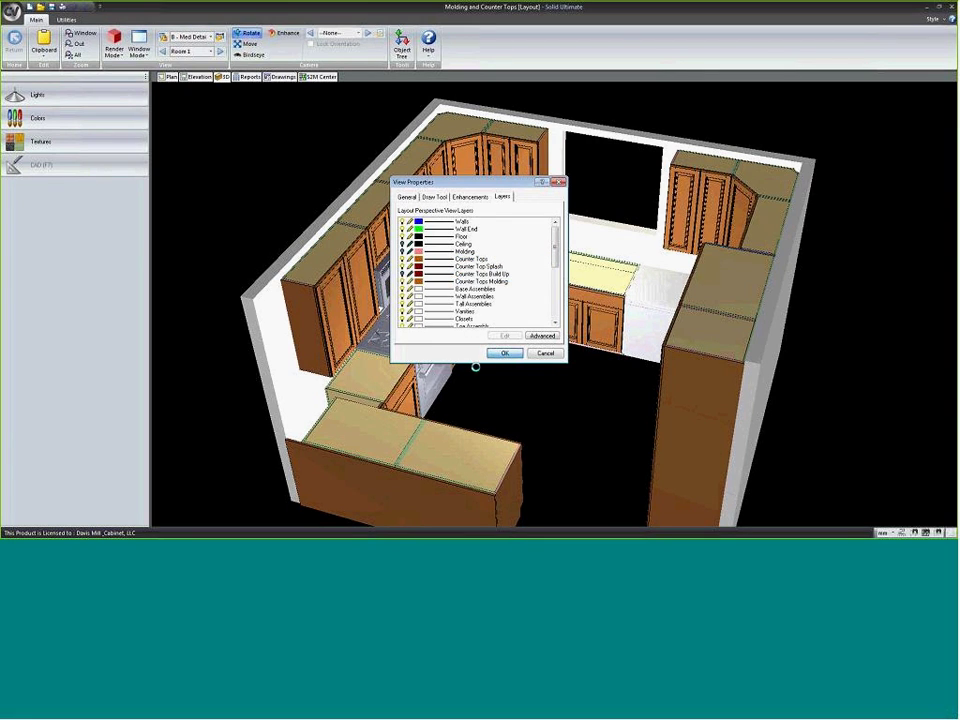
mouse_move(310, 315)
mouse_down()
mouse_move(386, 407)
mouse_move(358, 390)
mouse_move(360, 434)
mouse_up()
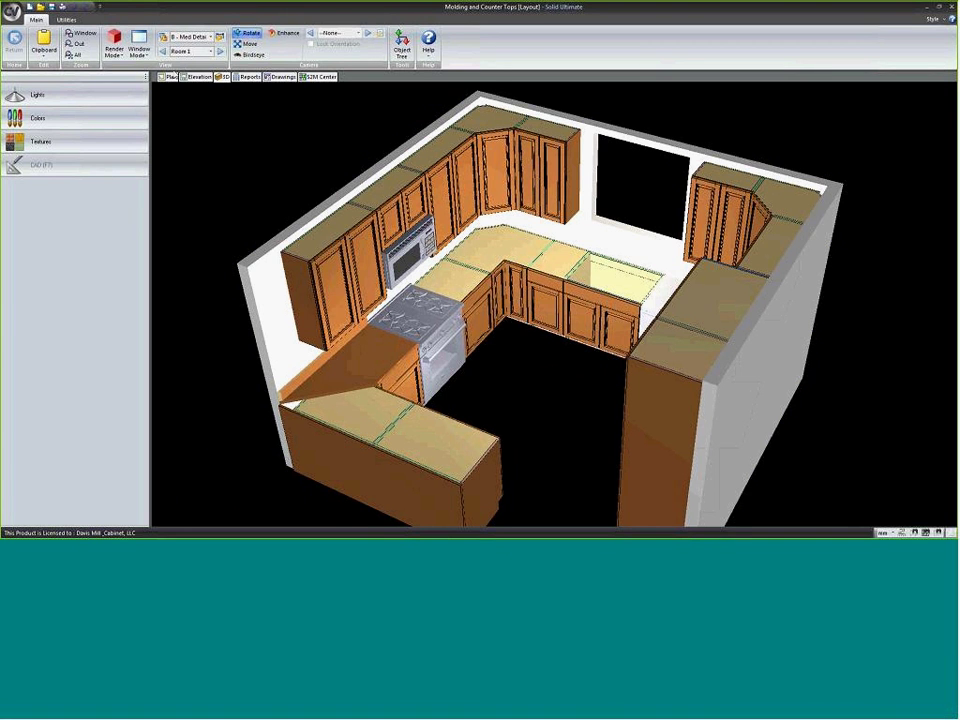
click(170, 77)
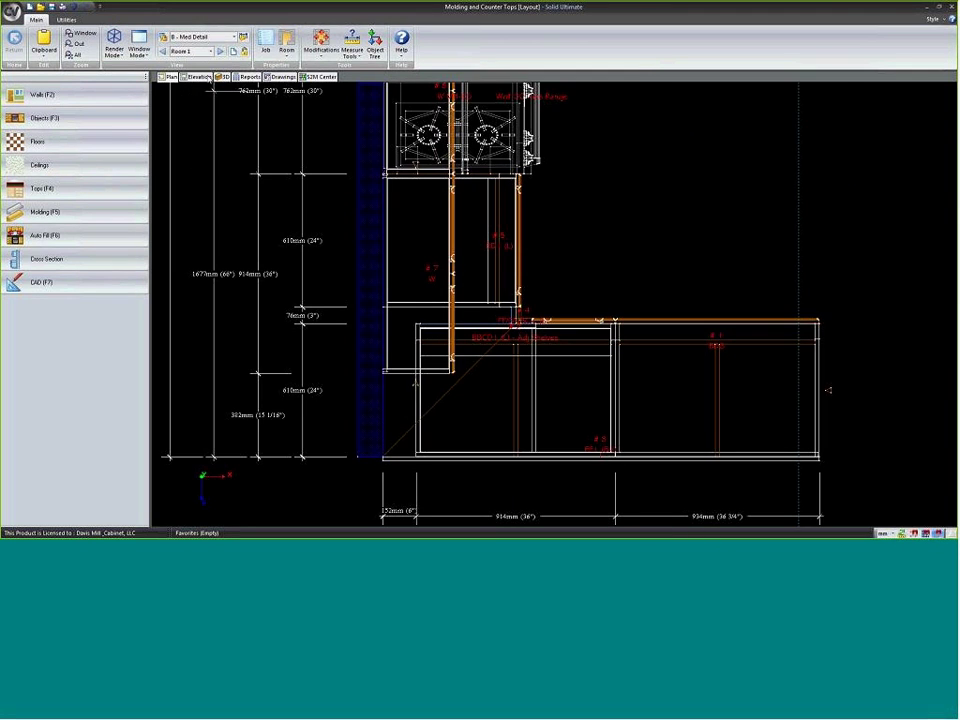
- Trace a four-point countertop outline around the angled corner base counter
click(51, 190)
scroll(454, 336, up, 4)
click(60, 119)
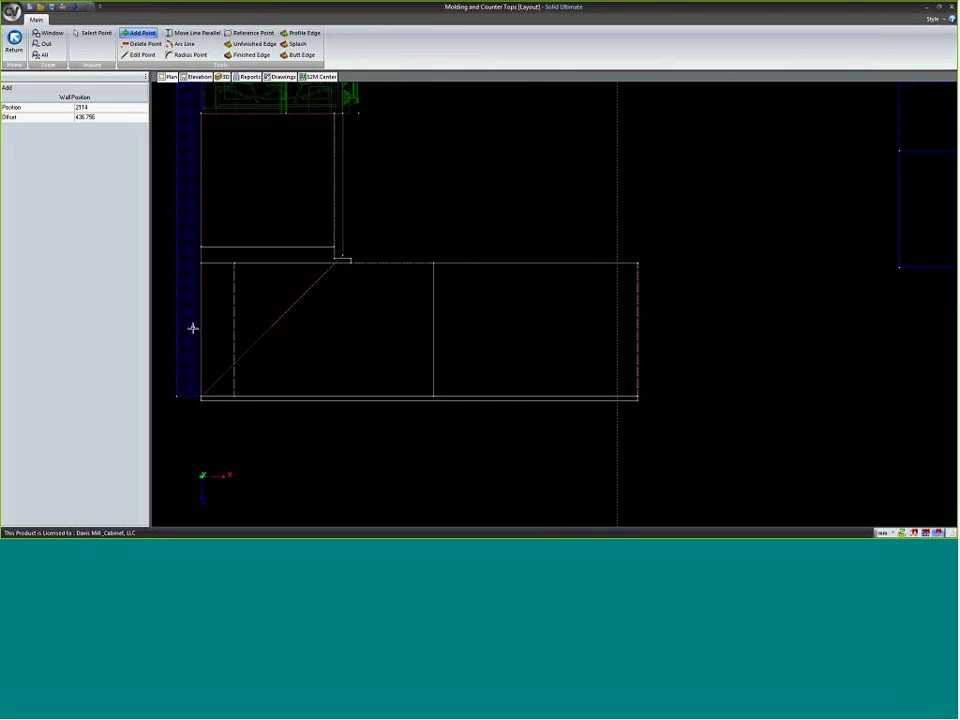
click(202, 395)
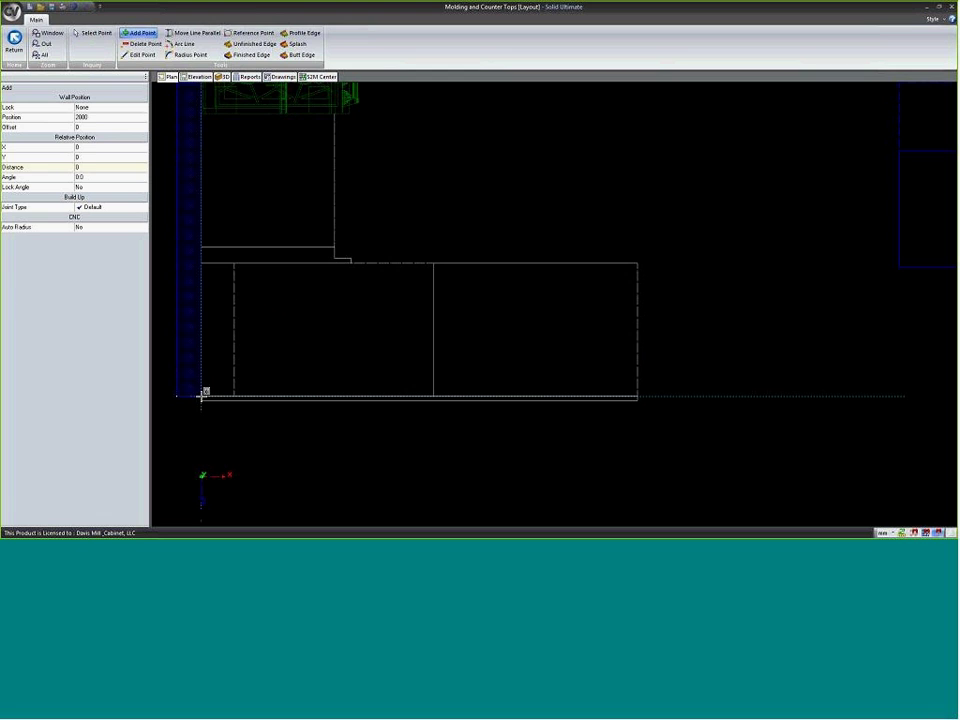
scroll(336, 262, up, 3)
click(332, 253)
scroll(238, 274, down, 4)
click(640, 262)
click(641, 420)
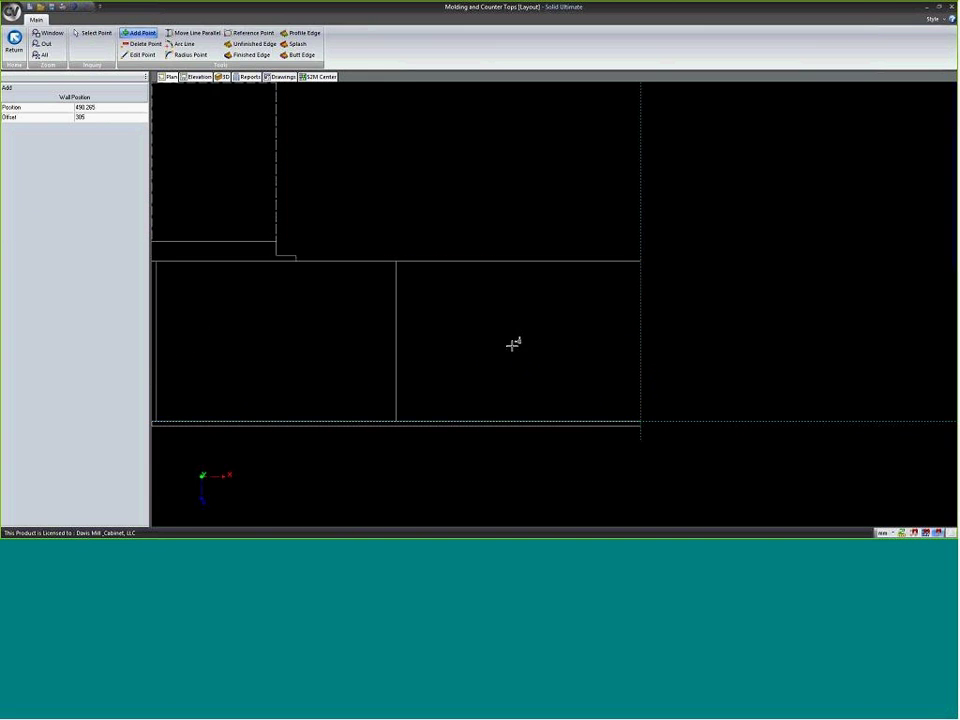
scroll(560, 320, down, 2)
scroll(360, 150, up, 2)
click(185, 34)
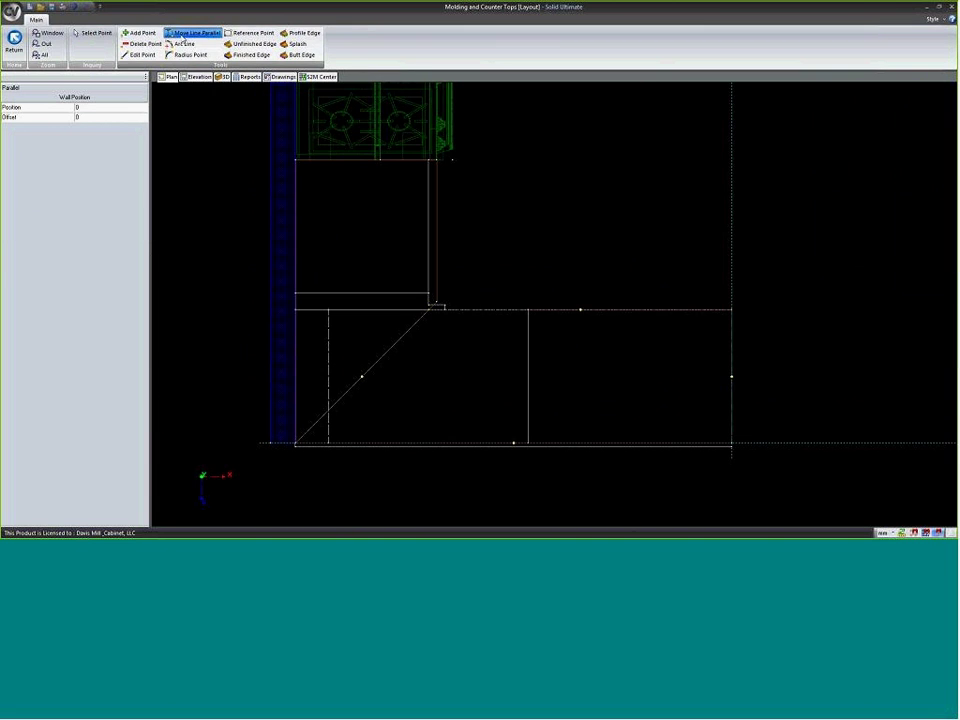
- Offset the top counter edge and bow the front edge into a downward arc
scroll(443, 320, up, 3)
click(628, 300)
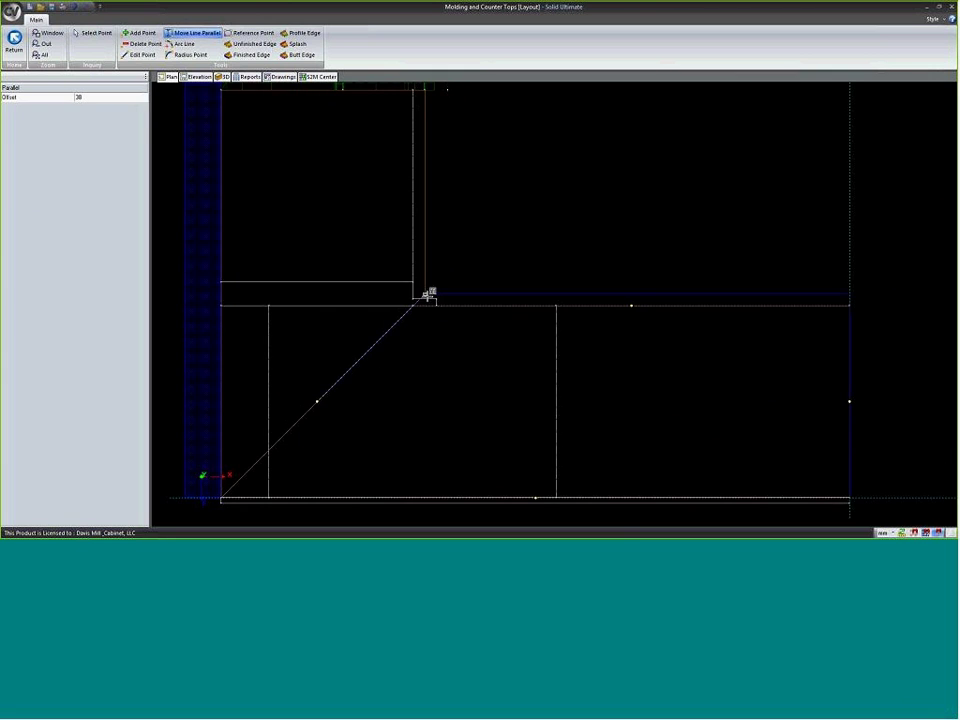
scroll(420, 300, down, 3)
scroll(377, 398, up, 1)
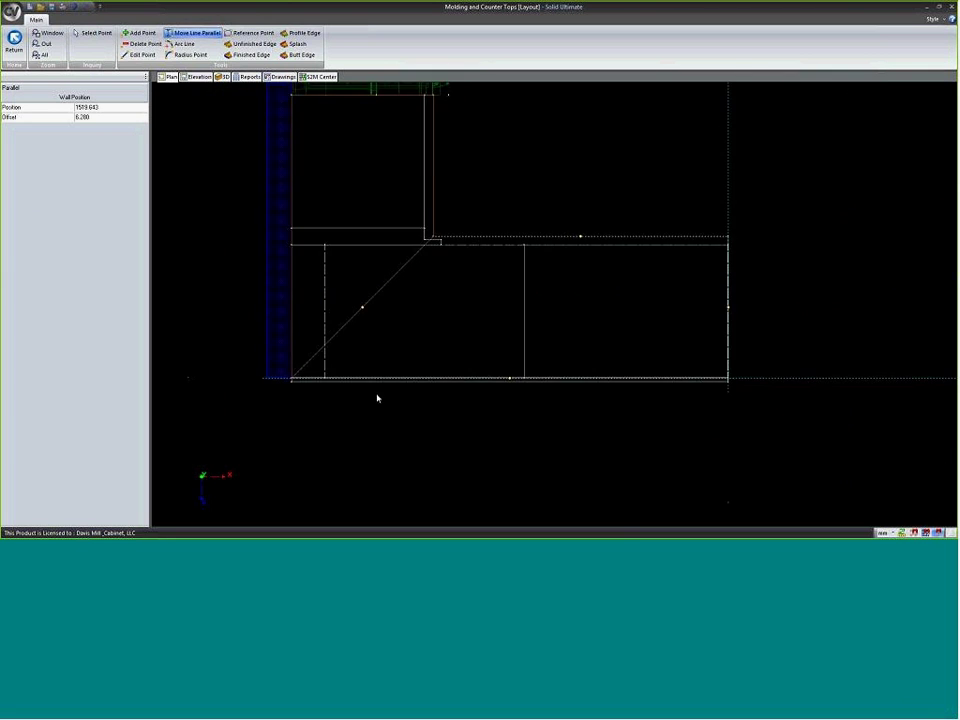
scroll(377, 398, up, 1)
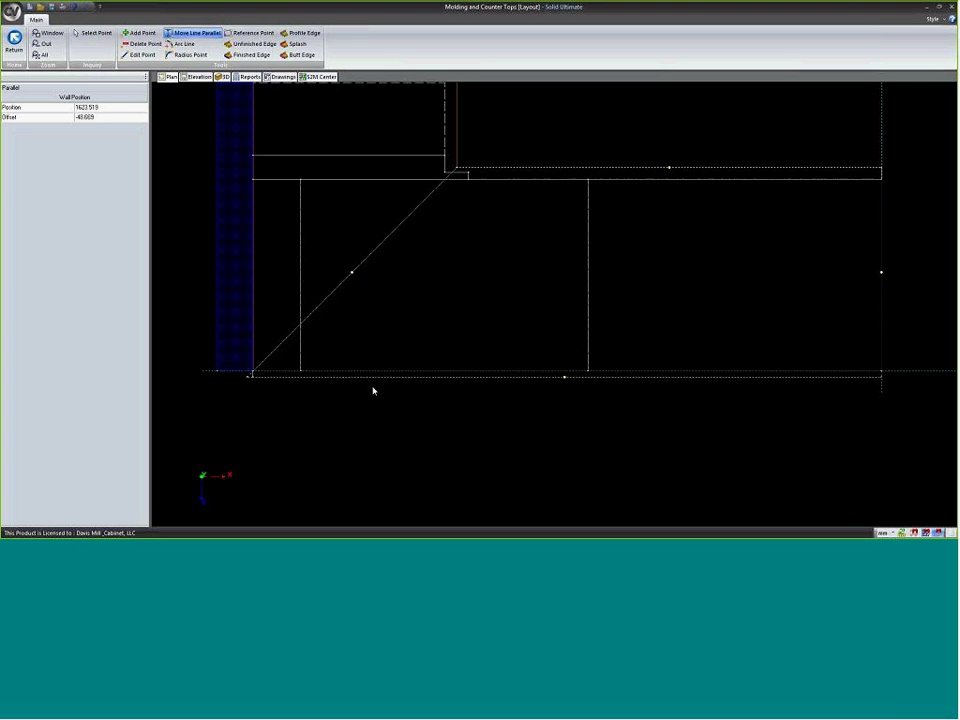
scroll(322, 340, down, 1)
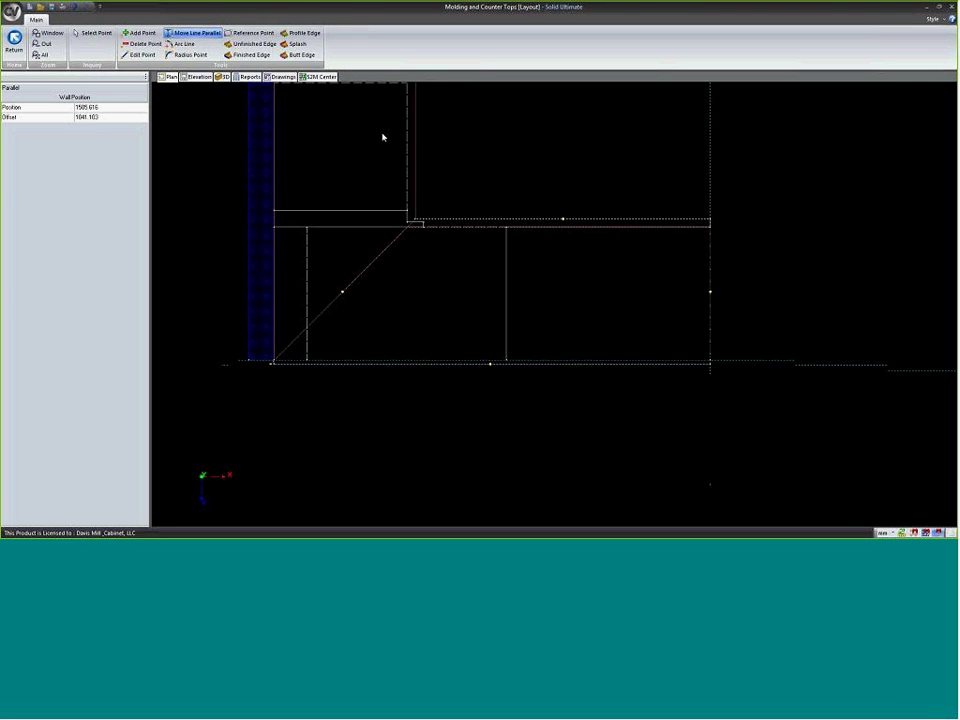
click(184, 43)
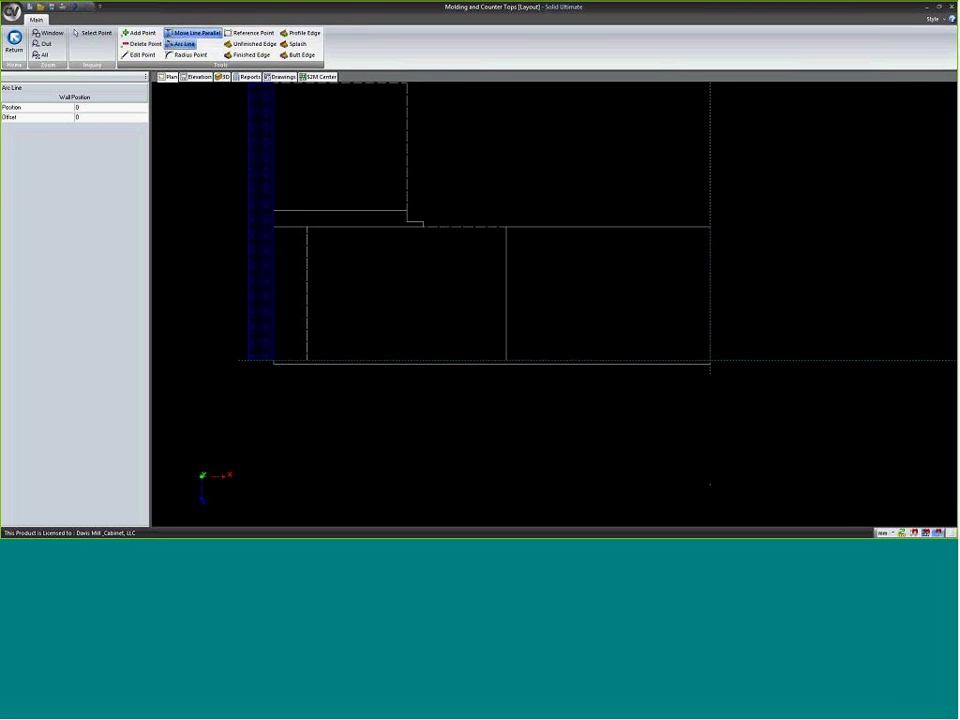
drag(494, 364, 493, 413)
- Round the top-right corner with radius 38, profile the edges, and save the shape
click(187, 54)
click(710, 221)
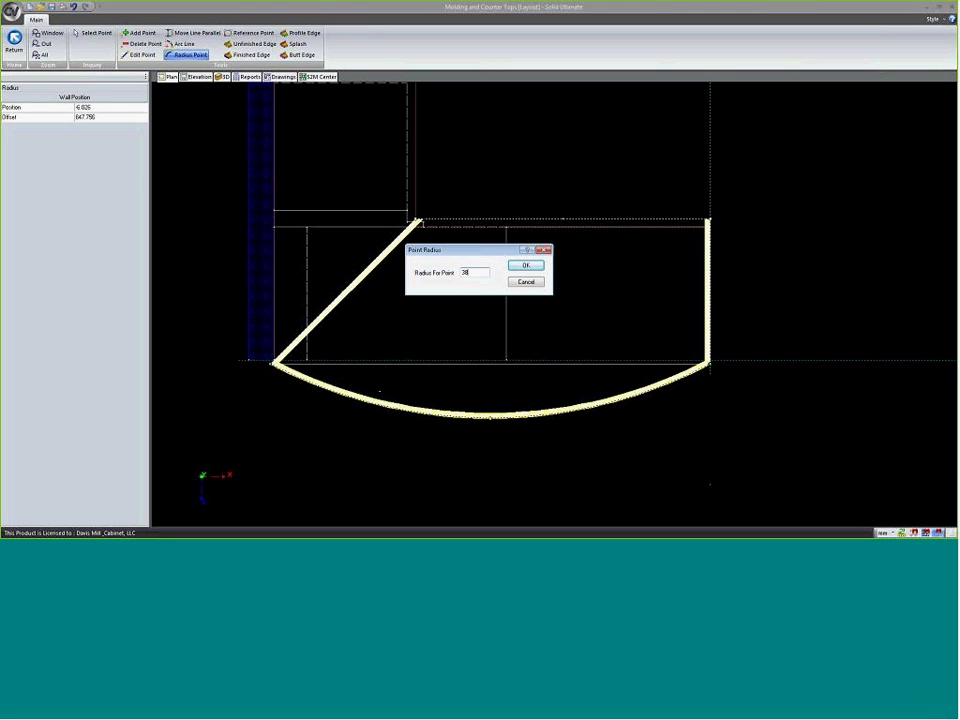
text(38)
key(Return)
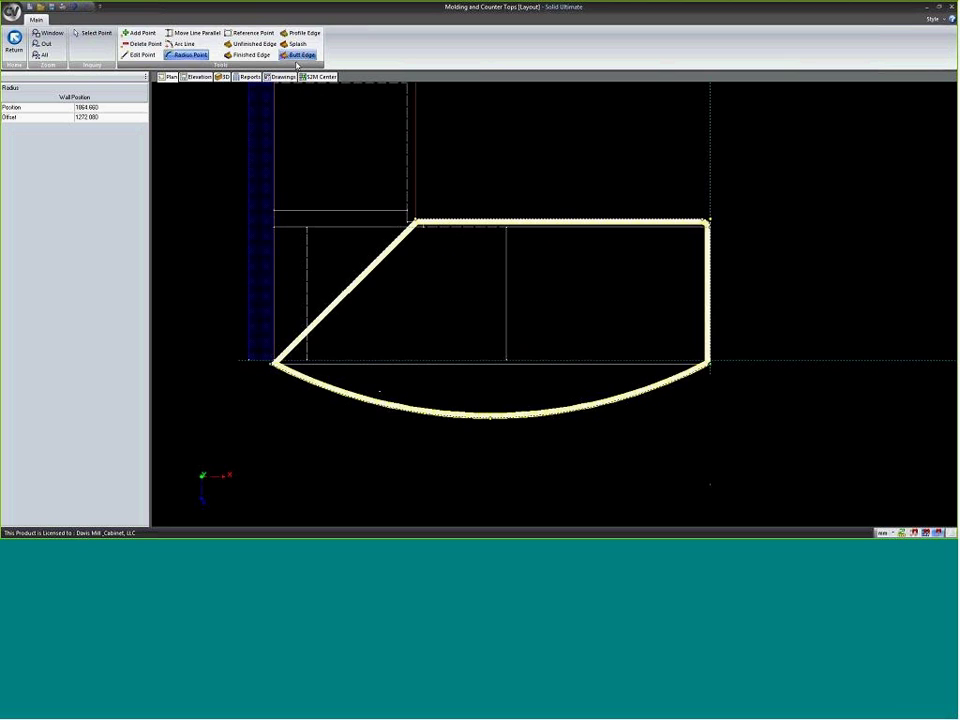
click(302, 33)
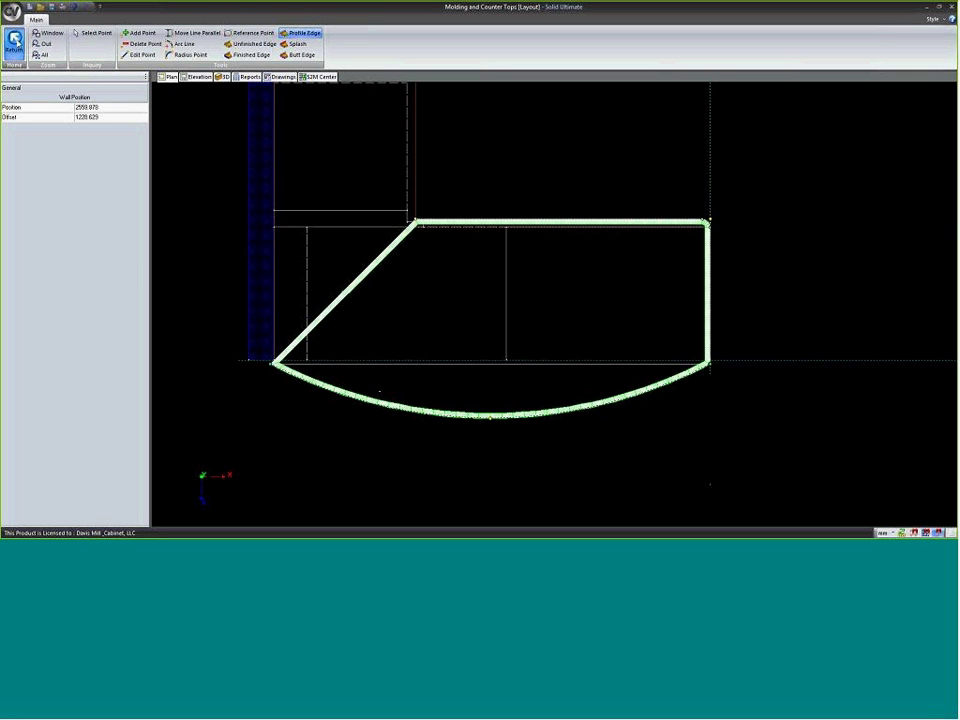
click(14, 42)
click(465, 297)
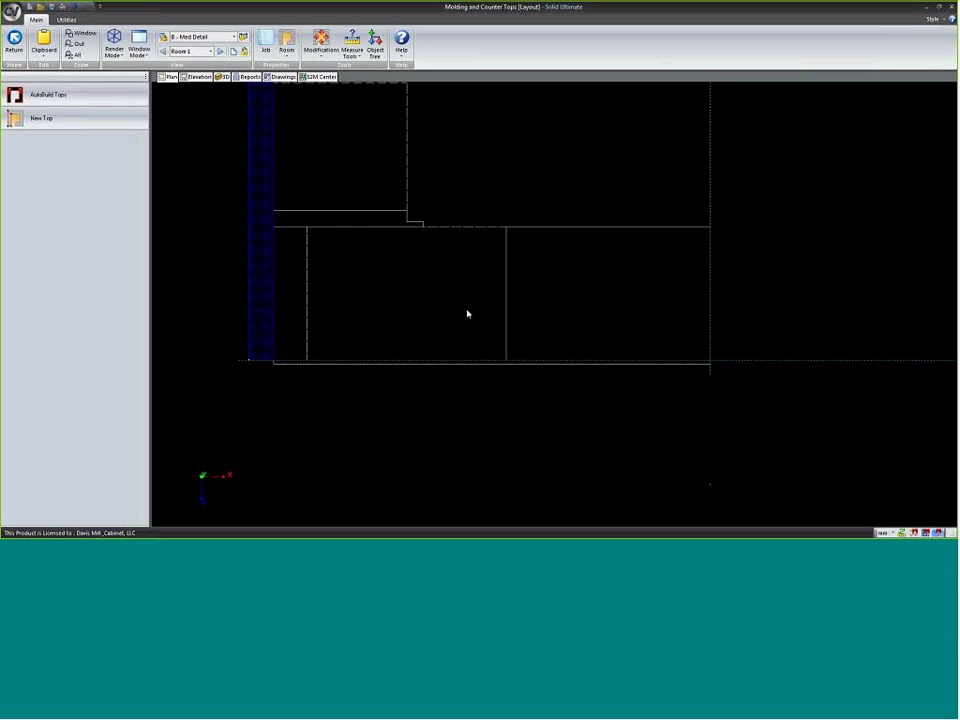
- Turn off Use Material Colors for countertops and give them a light plain colour
click(223, 78)
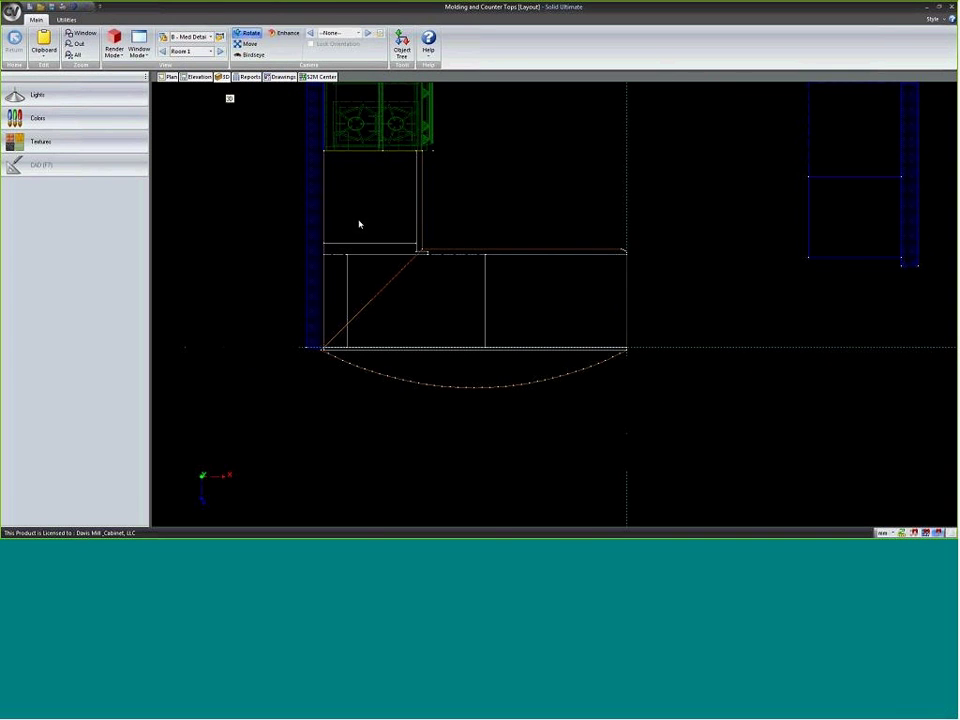
drag(480, 330, 372, 299)
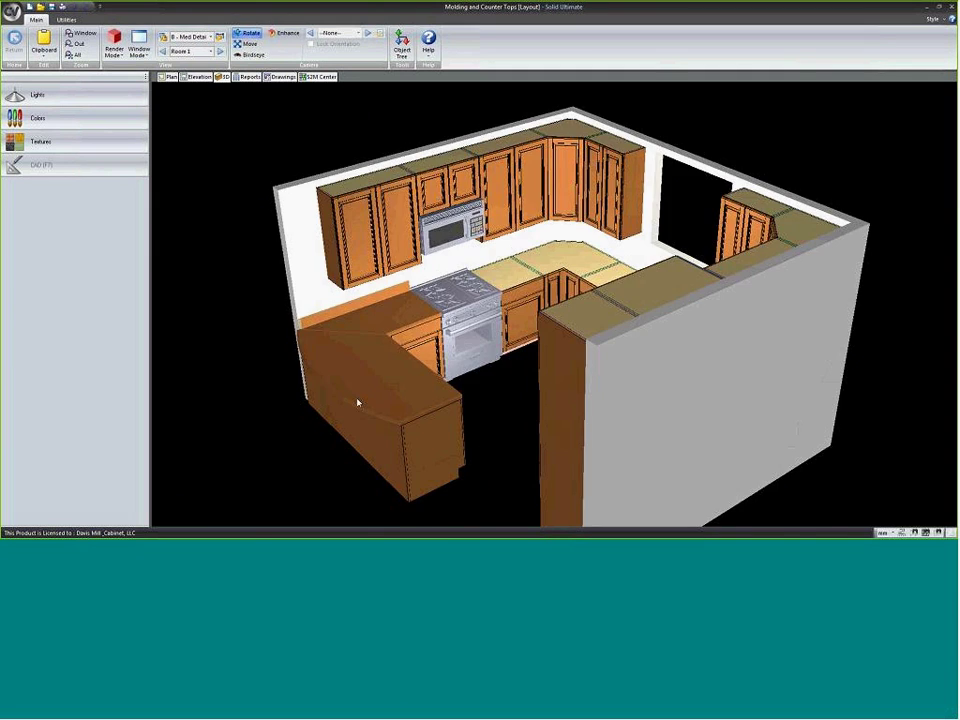
drag(240, 369, 400, 390)
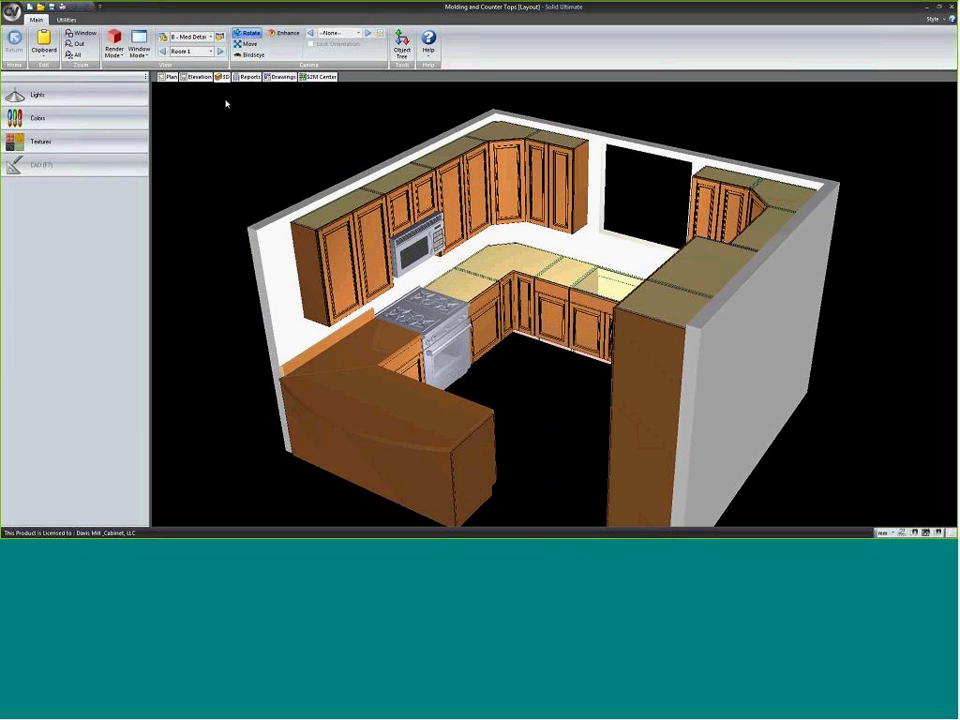
click(33, 119)
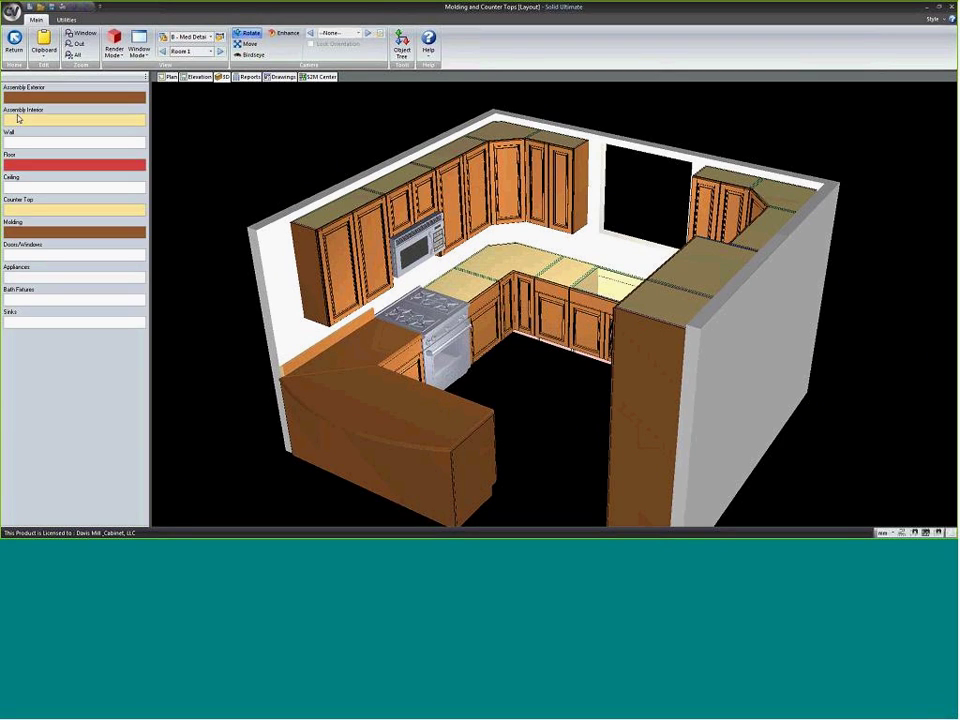
click(46, 210)
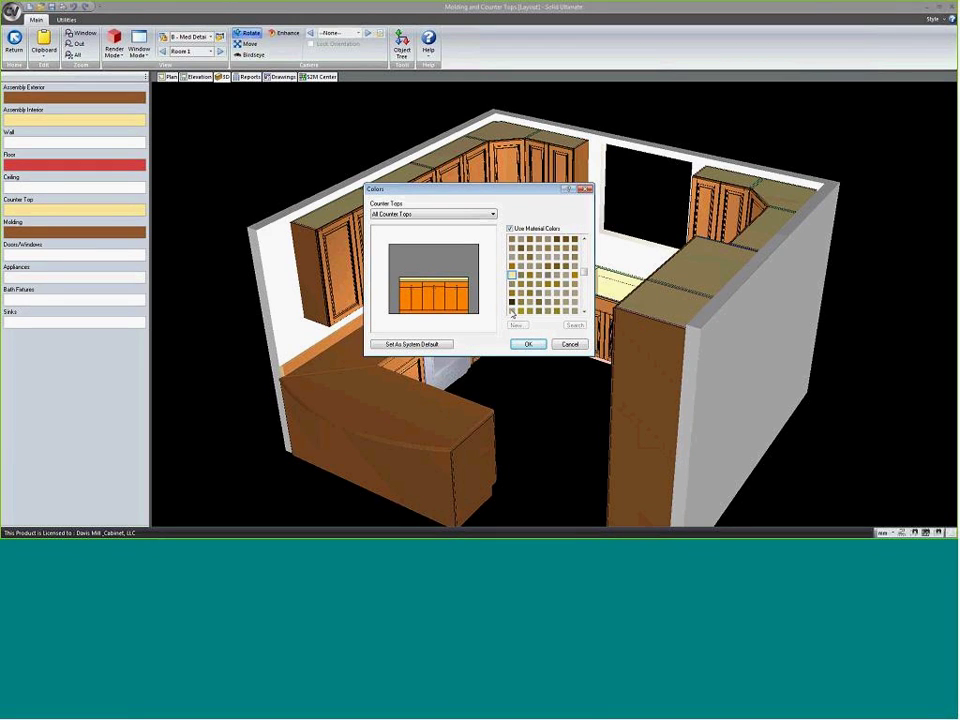
click(510, 228)
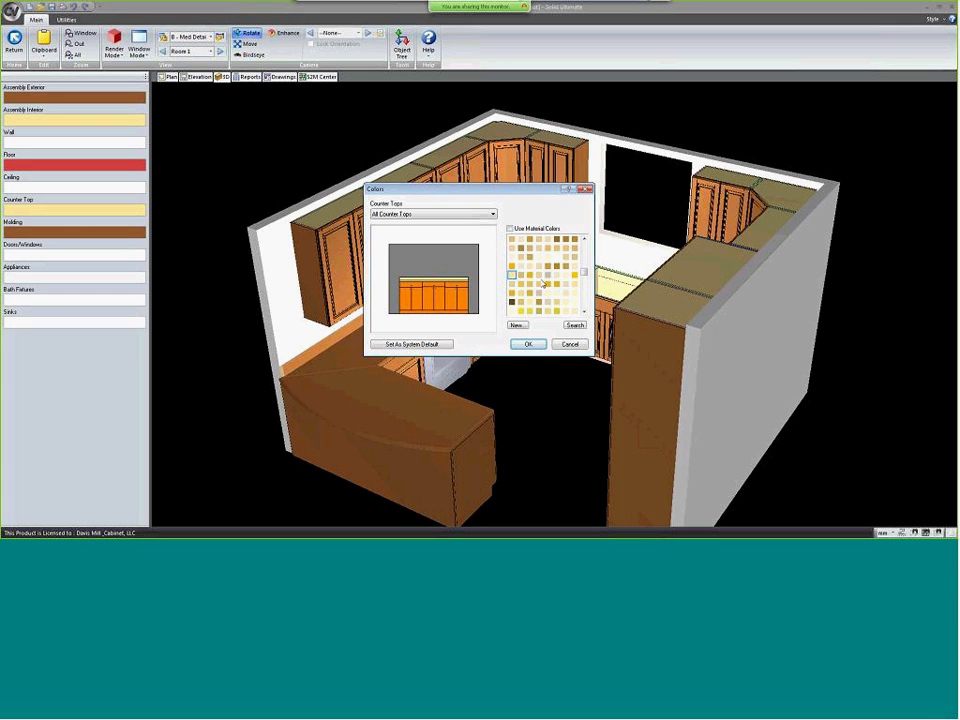
click(511, 257)
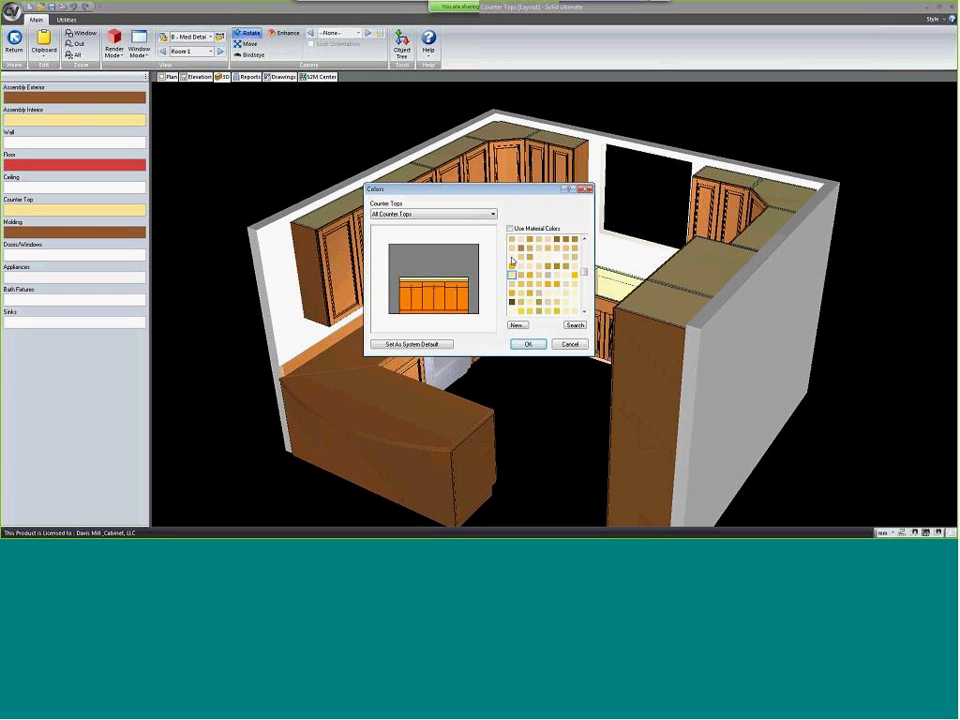
click(526, 345)
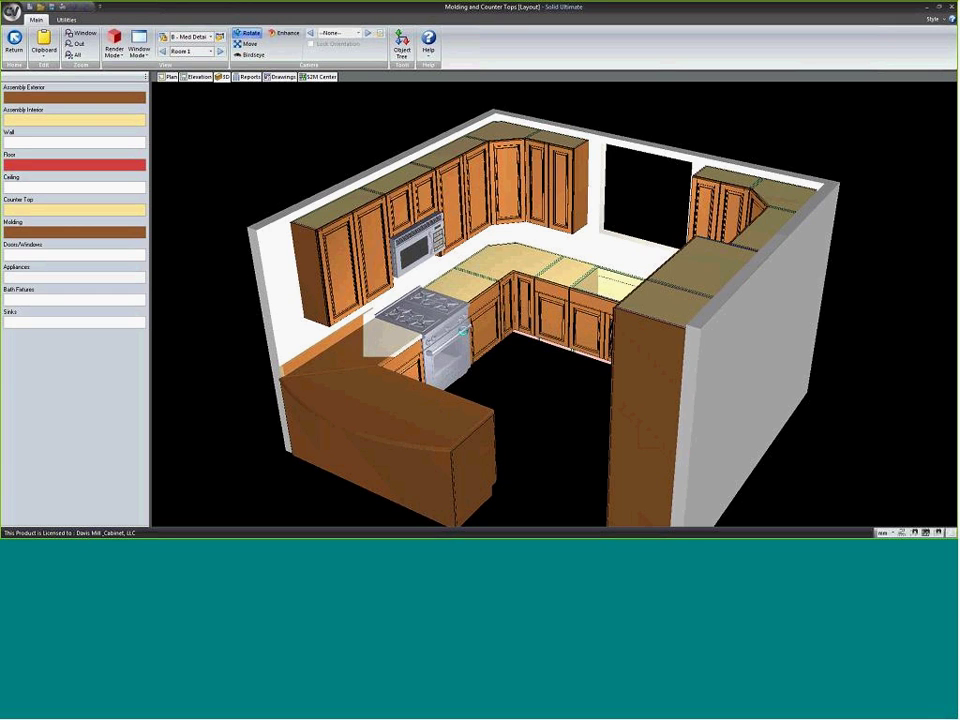
drag(281, 457, 181, 428)
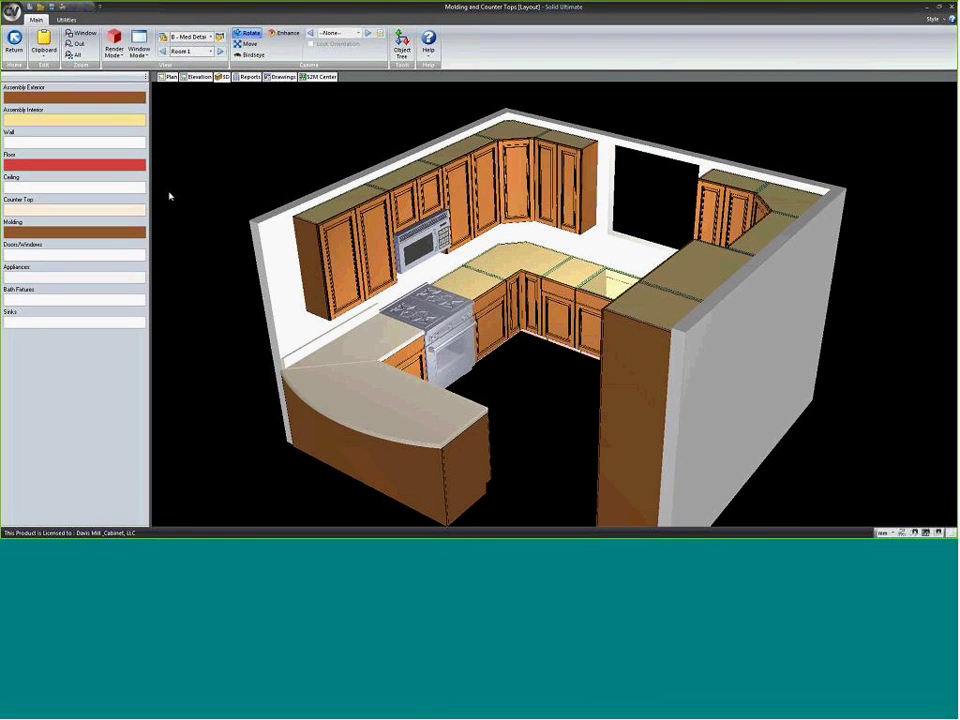
- Keep textured rendering, then open and confirm the 3-D View Properties
click(114, 50)
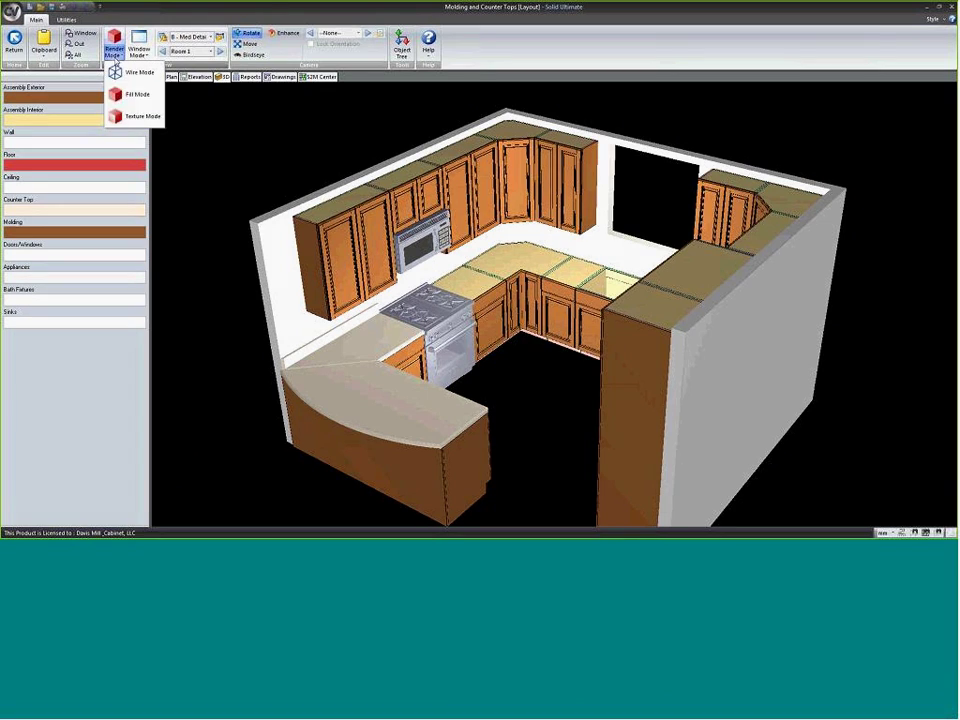
click(128, 115)
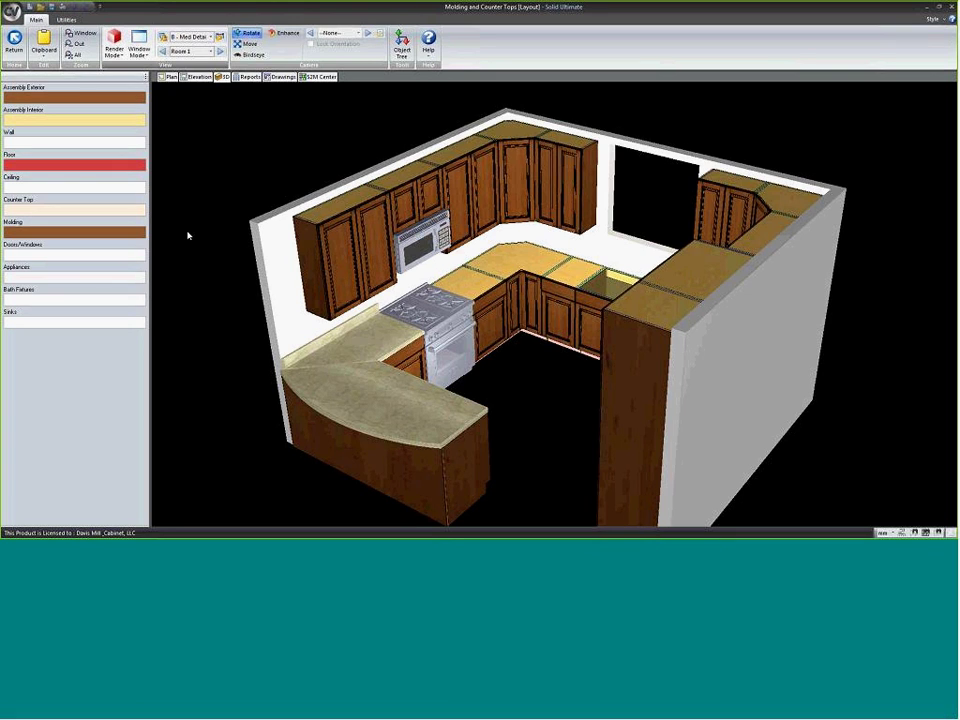
right_click(189, 145)
click(224, 215)
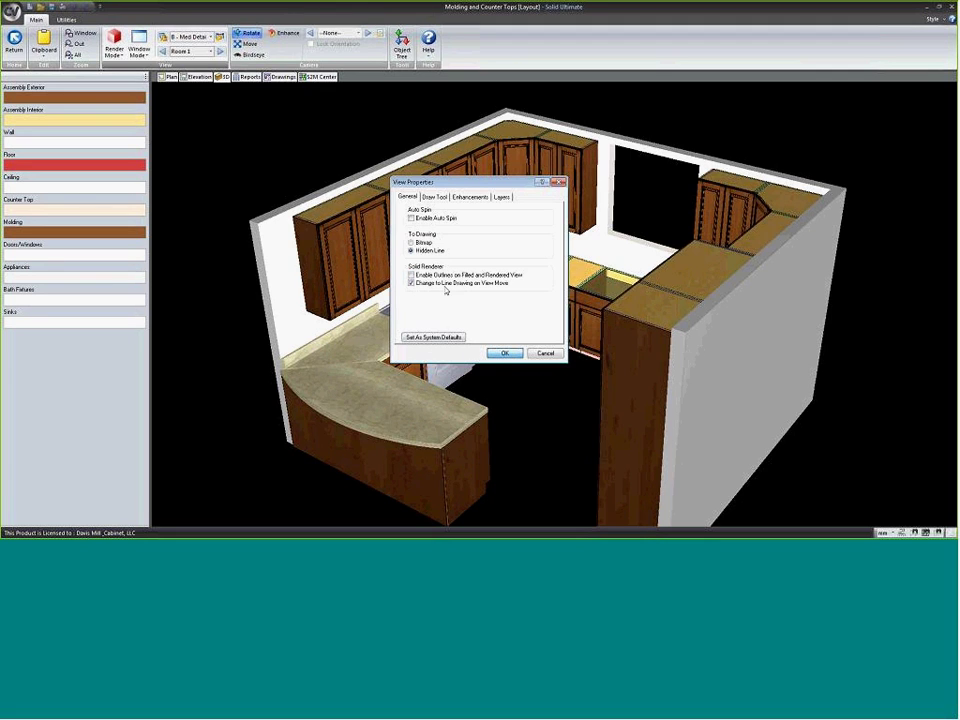
click(504, 353)
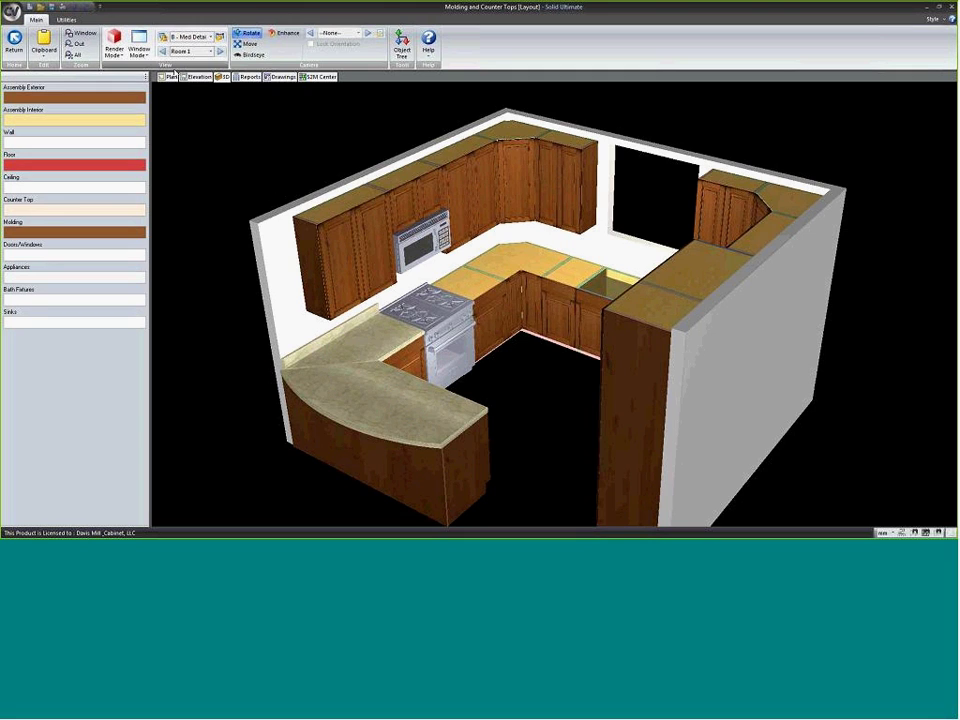
- Switch the render mode to Fill Mode and orbit the kitchen
click(115, 50)
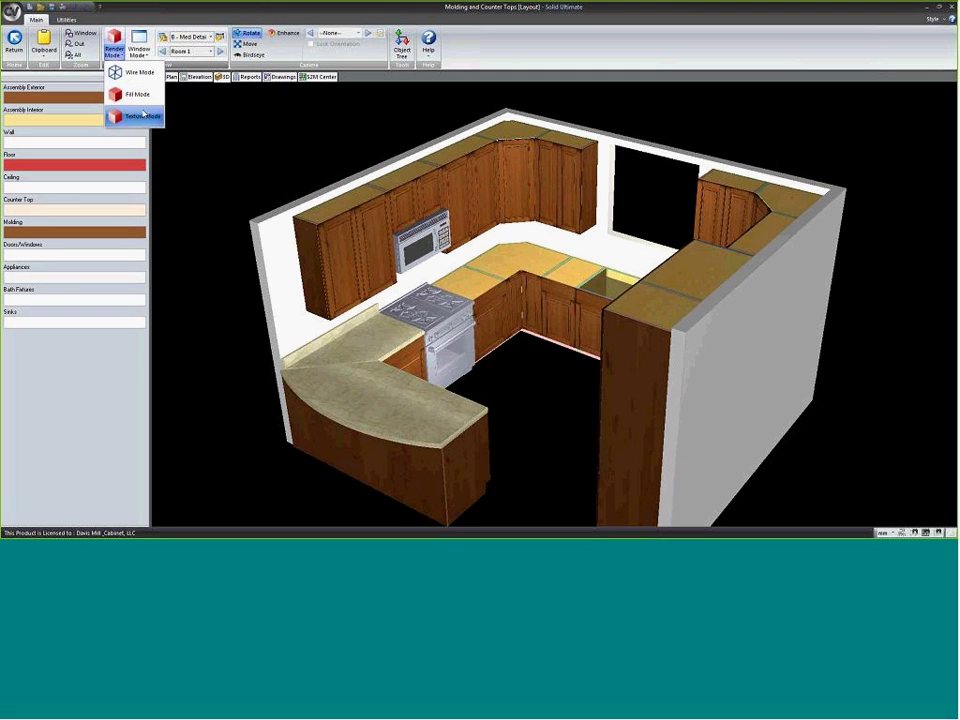
click(140, 95)
drag(251, 190, 336, 348)
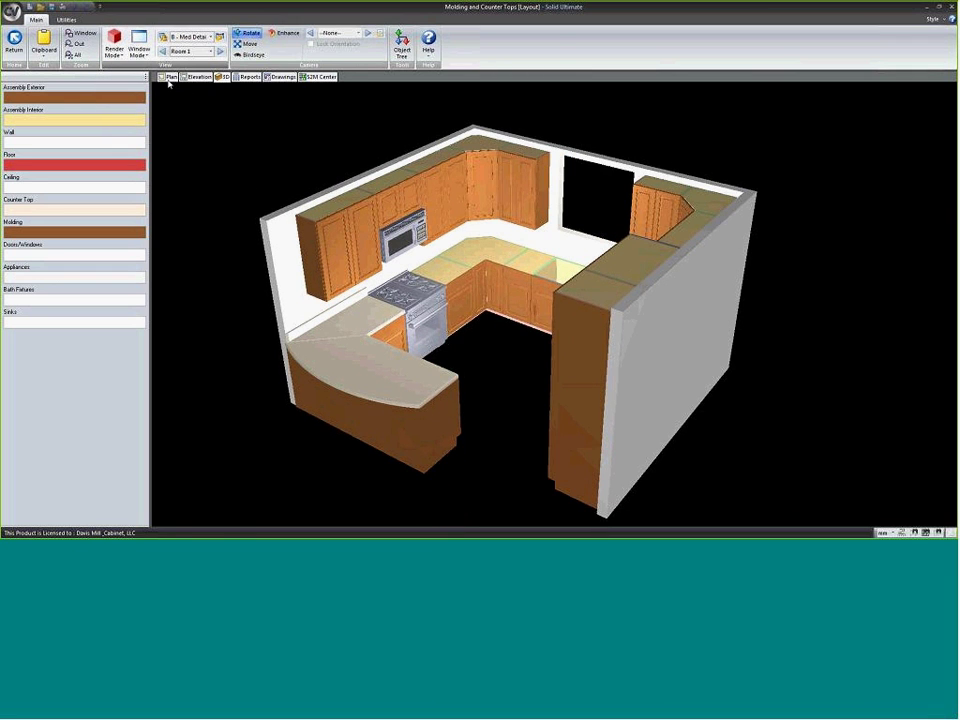
- Switch to the 2-D floor plan and zoom in and out to inspect it
click(167, 78)
scroll(440, 413, down, 3)
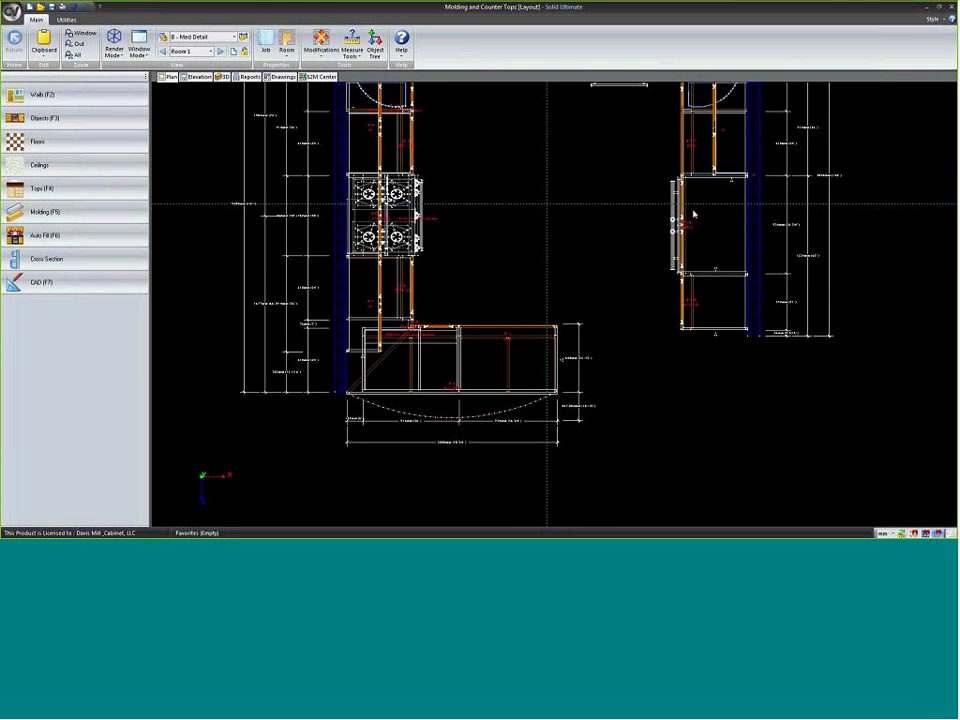
scroll(418, 154, up, 3)
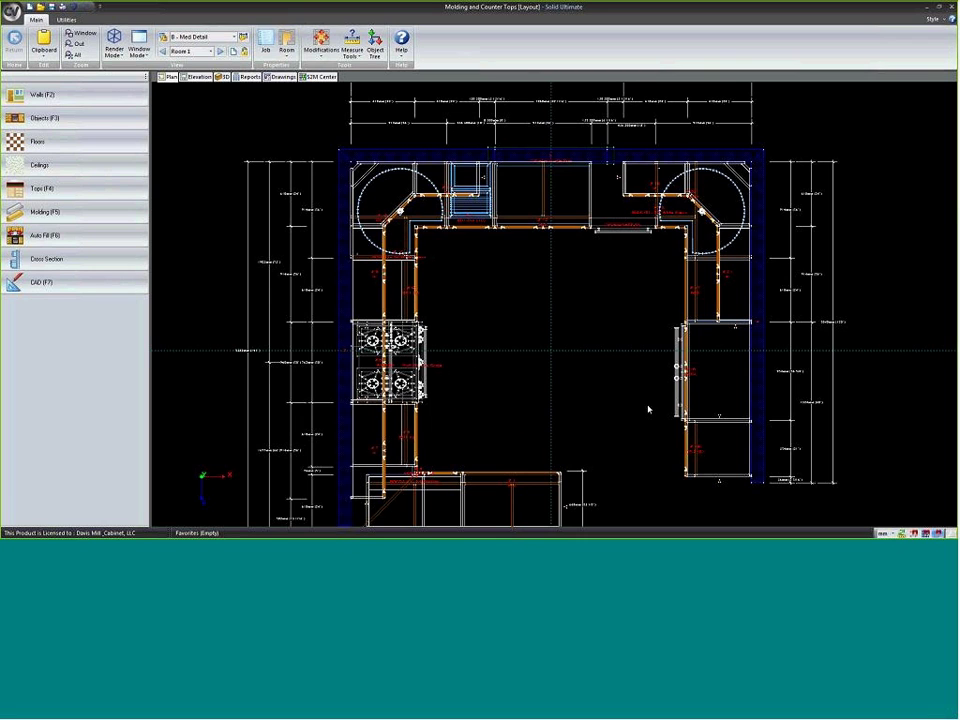
scroll(475, 370, down, 2)
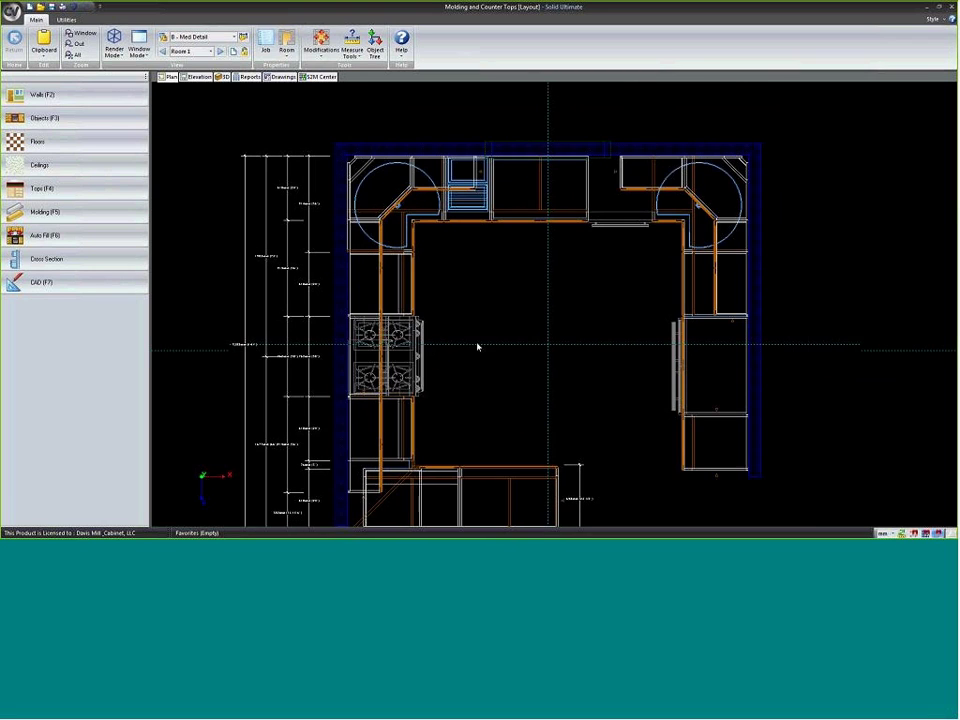
scroll(475, 364, up, 1)
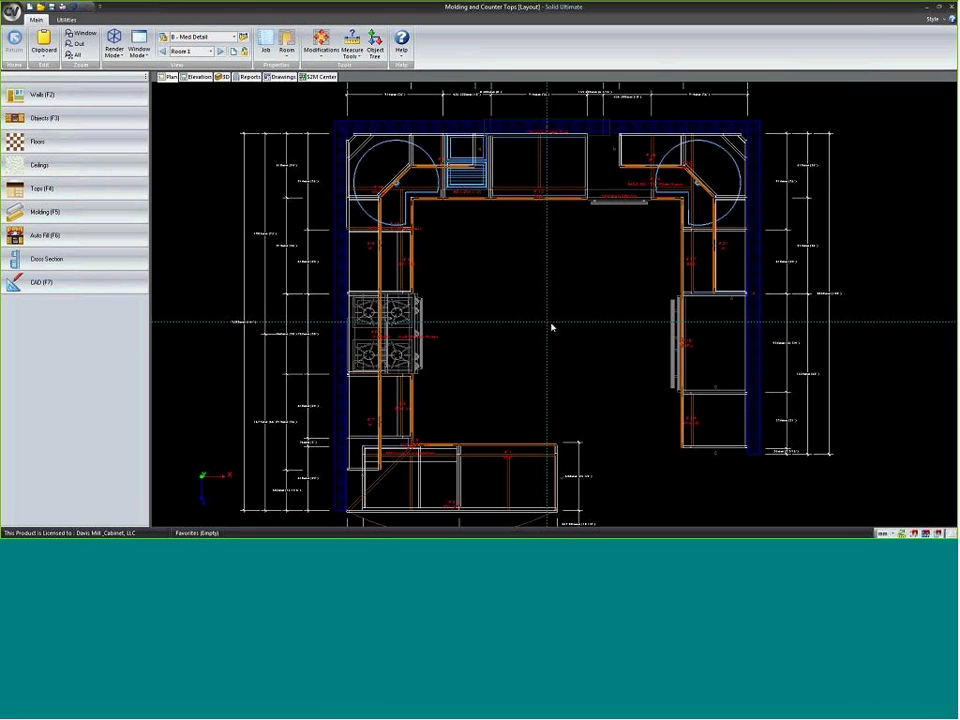
scroll(500, 300, down, 1)
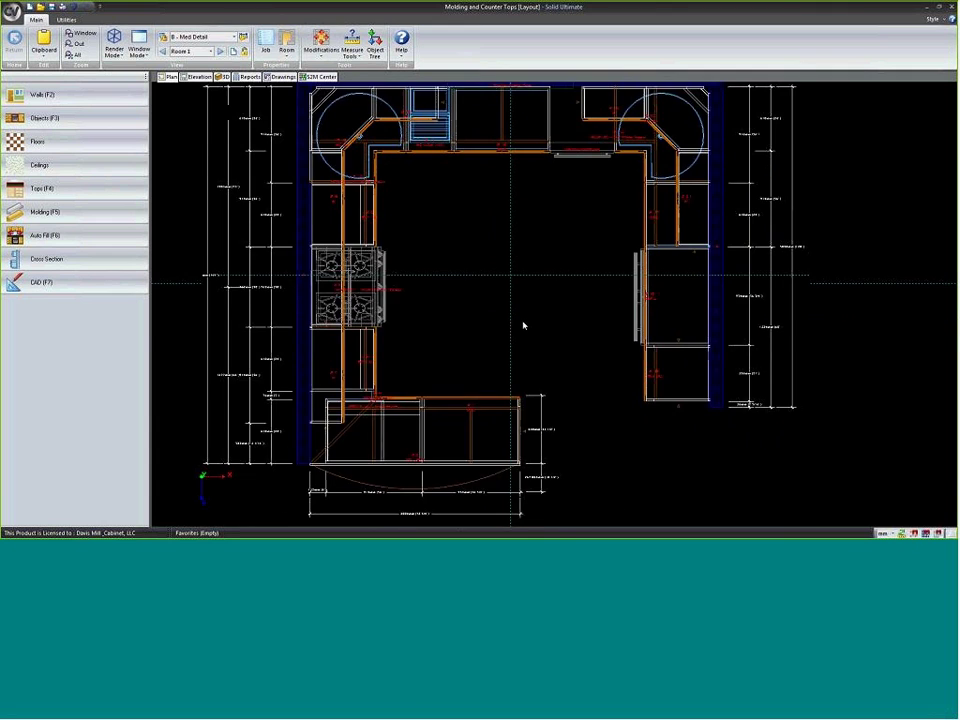
scroll(480, 280, up, 2)
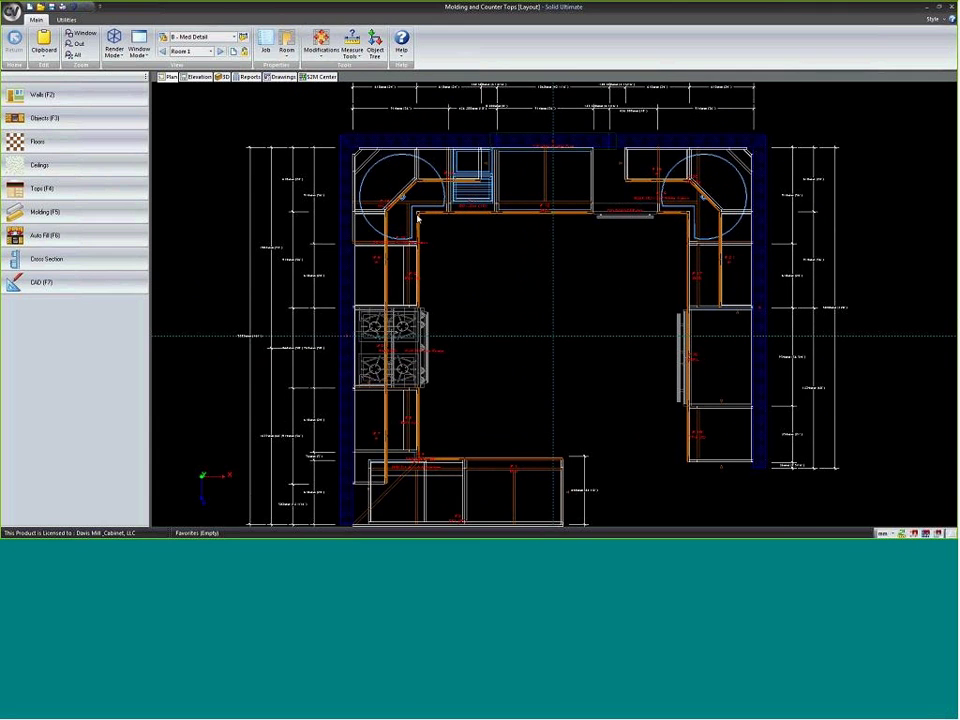
- Enter countertop mode with F4, then Escape back to the category list
key(F4)
click(40, 188)
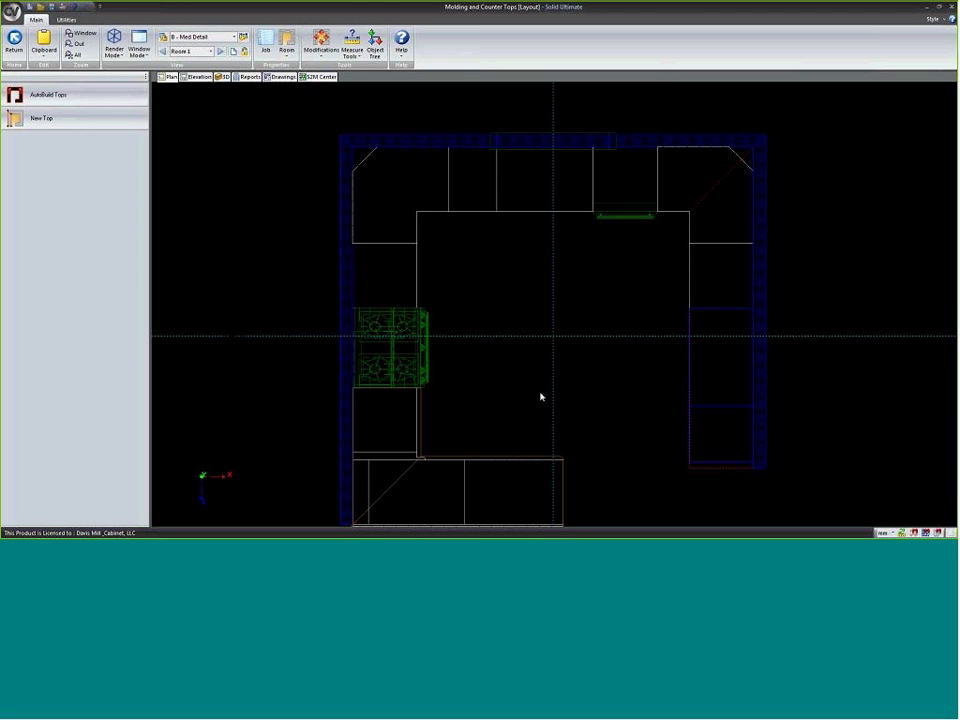
key(Escape)
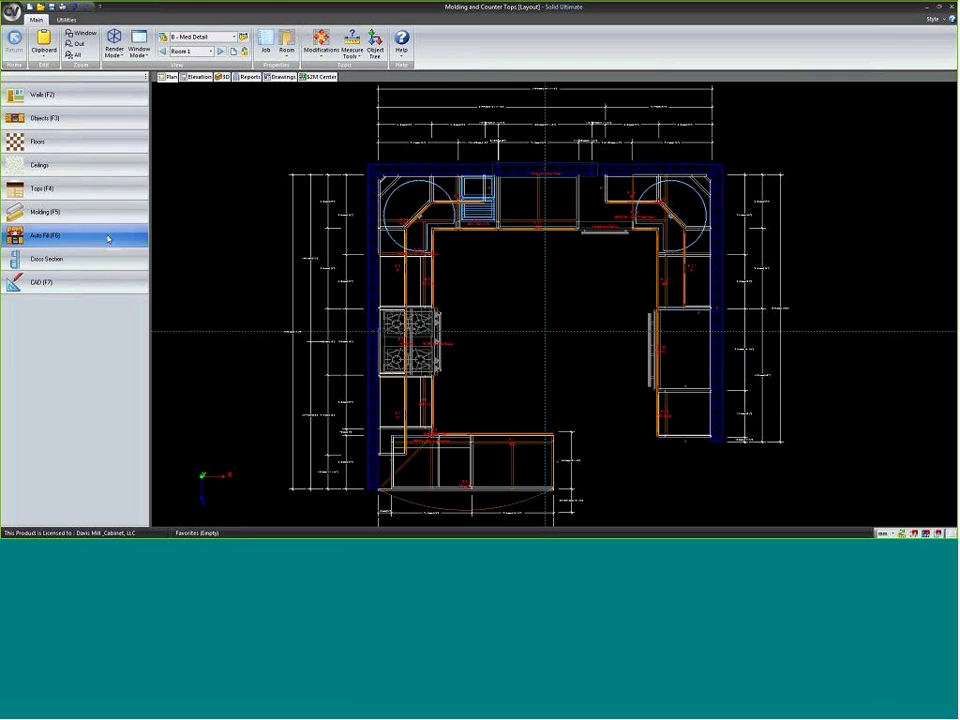
- Enter Molding mode, set the molding type to Drawn, and begin a new molding run
click(42, 214)
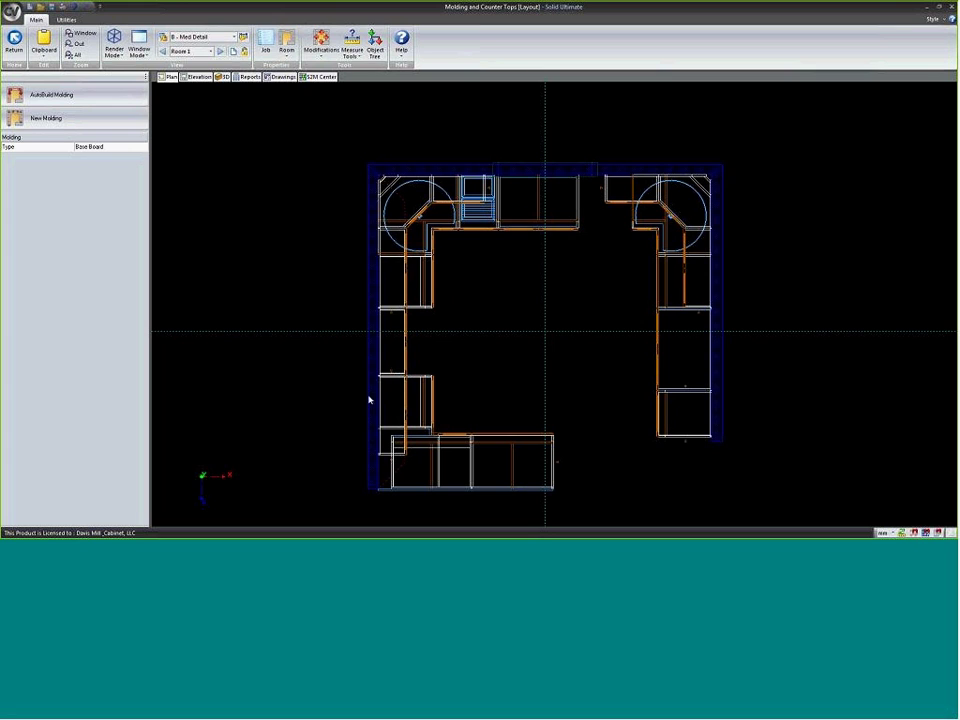
click(209, 39)
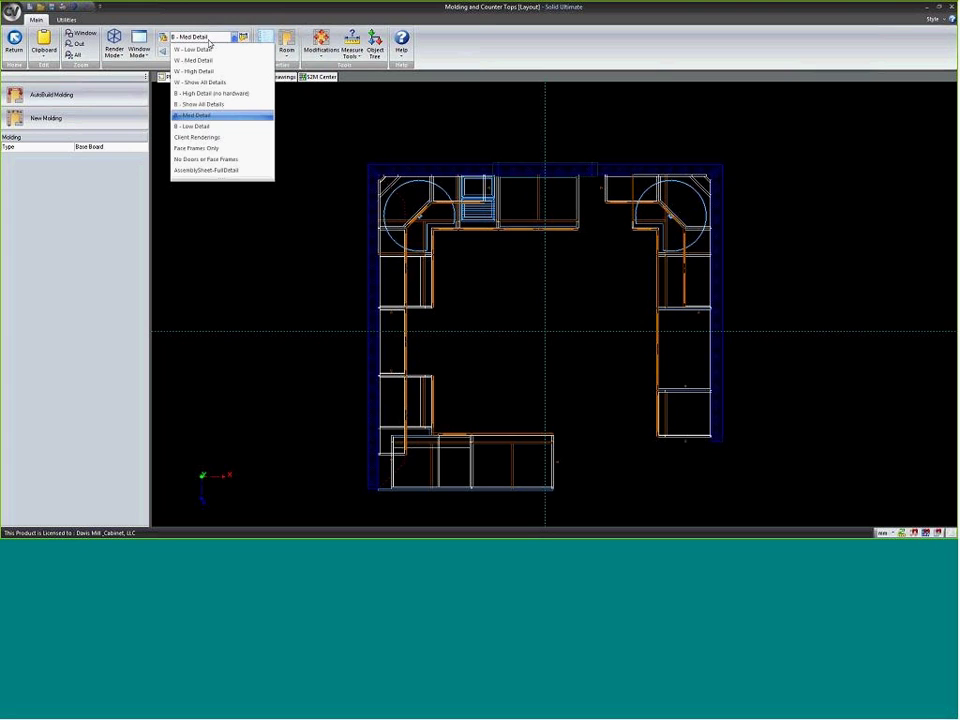
click(209, 39)
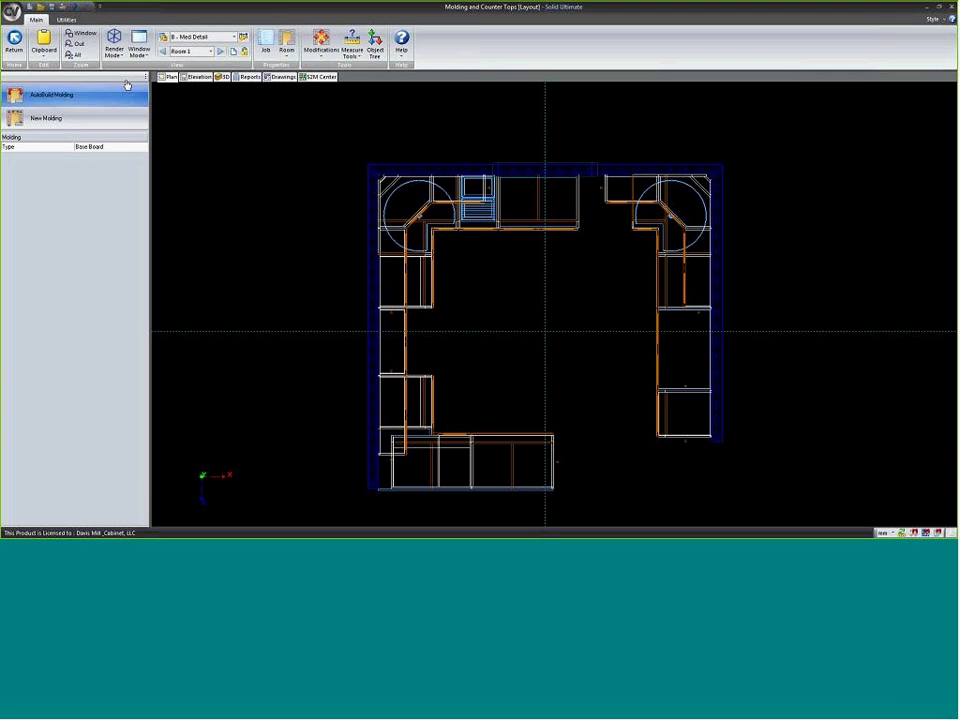
click(91, 149)
click(94, 157)
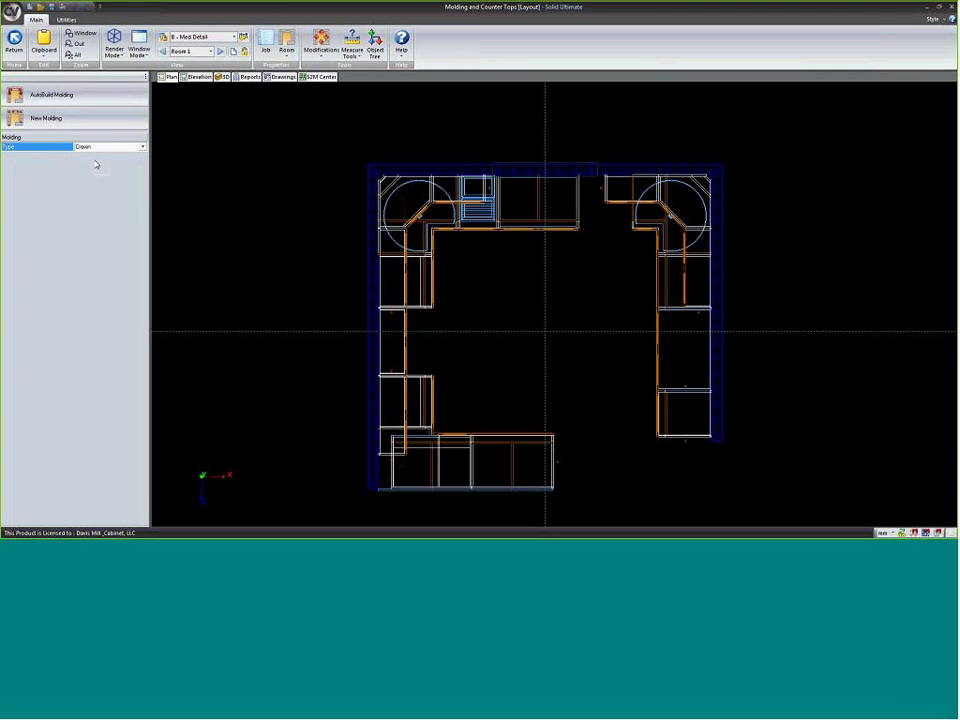
click(45, 118)
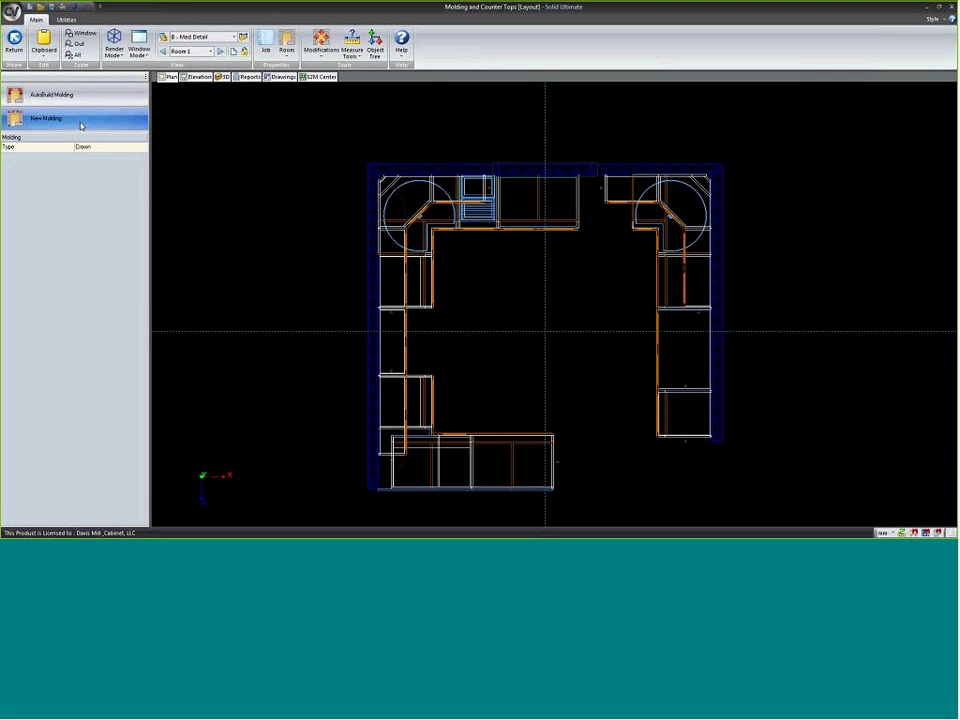
scroll(396, 466, up, 3)
scroll(413, 447, up, 3)
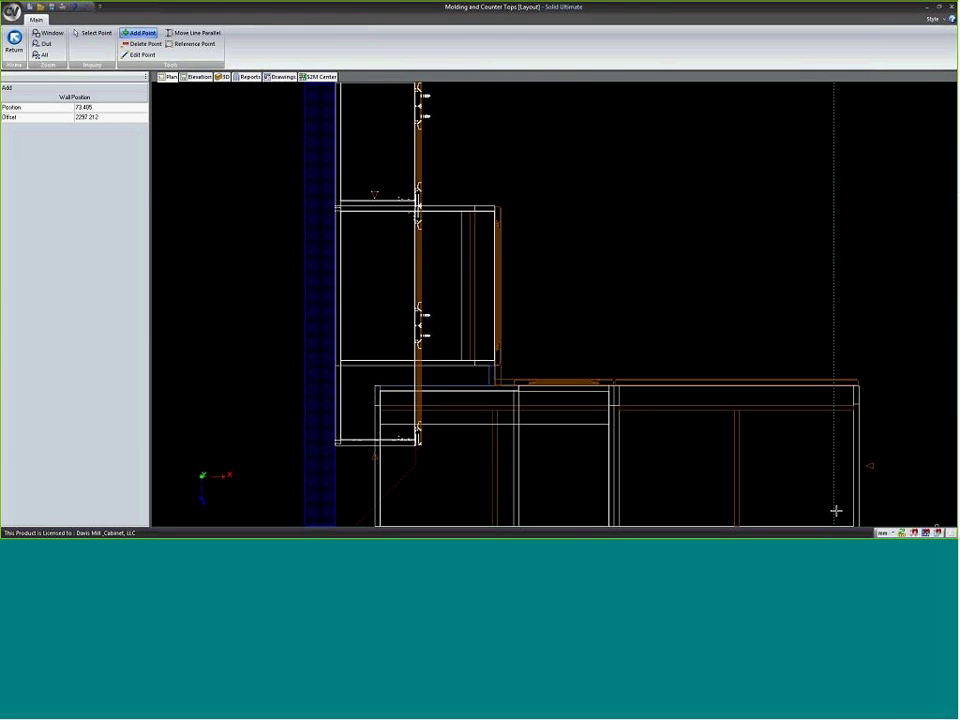
- Cancel the run, re-enter molding mode, and set the plan to B - Low Detail
right_click(214, 139)
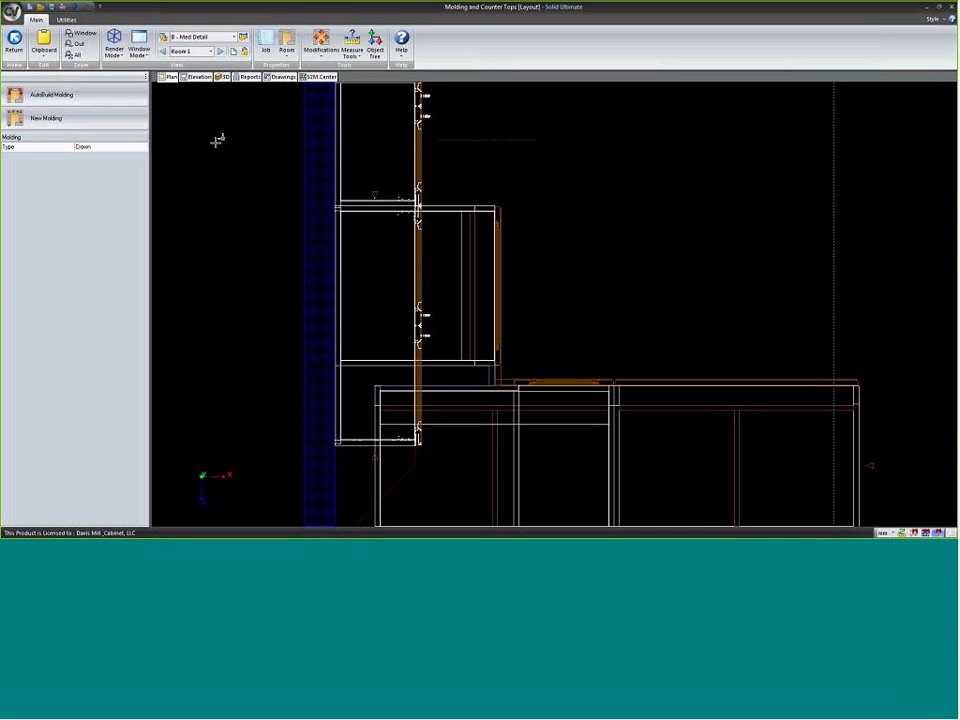
right_click(216, 141)
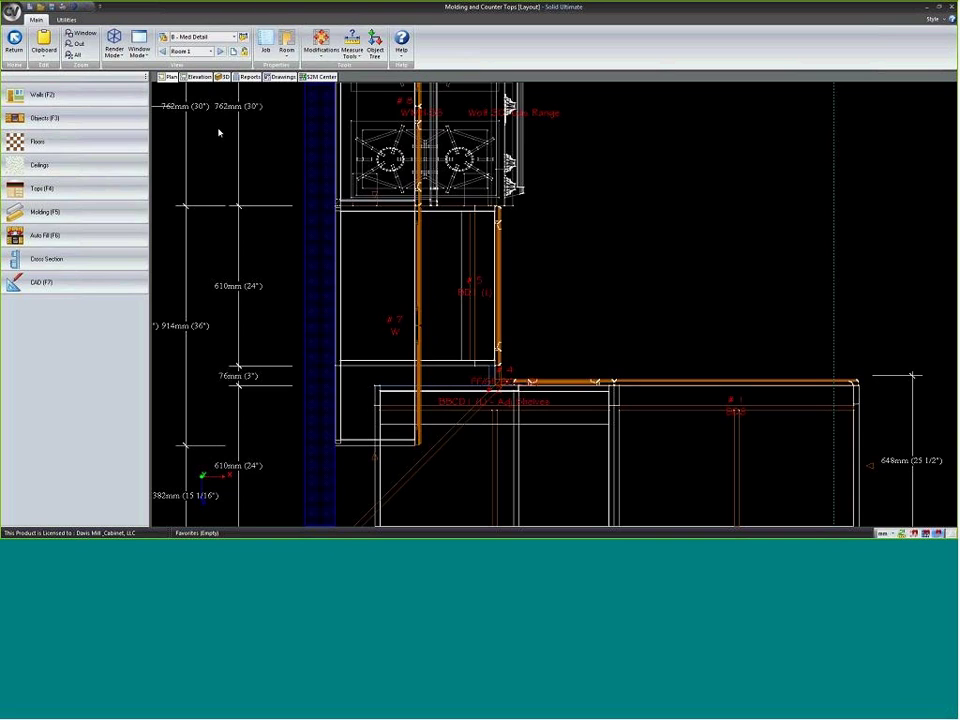
click(45, 211)
click(234, 37)
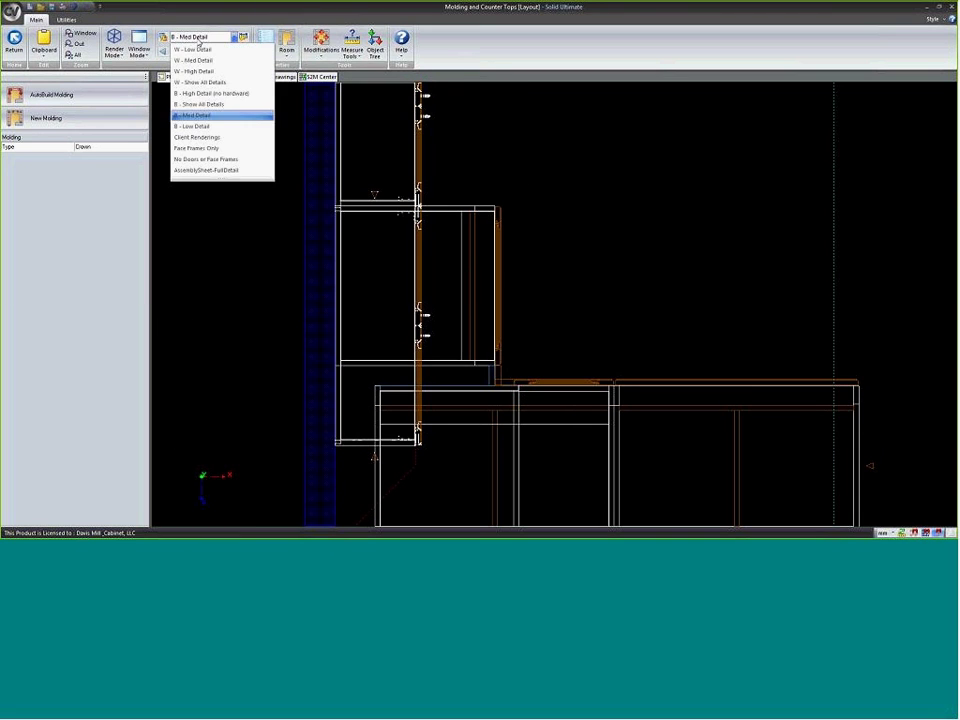
click(198, 126)
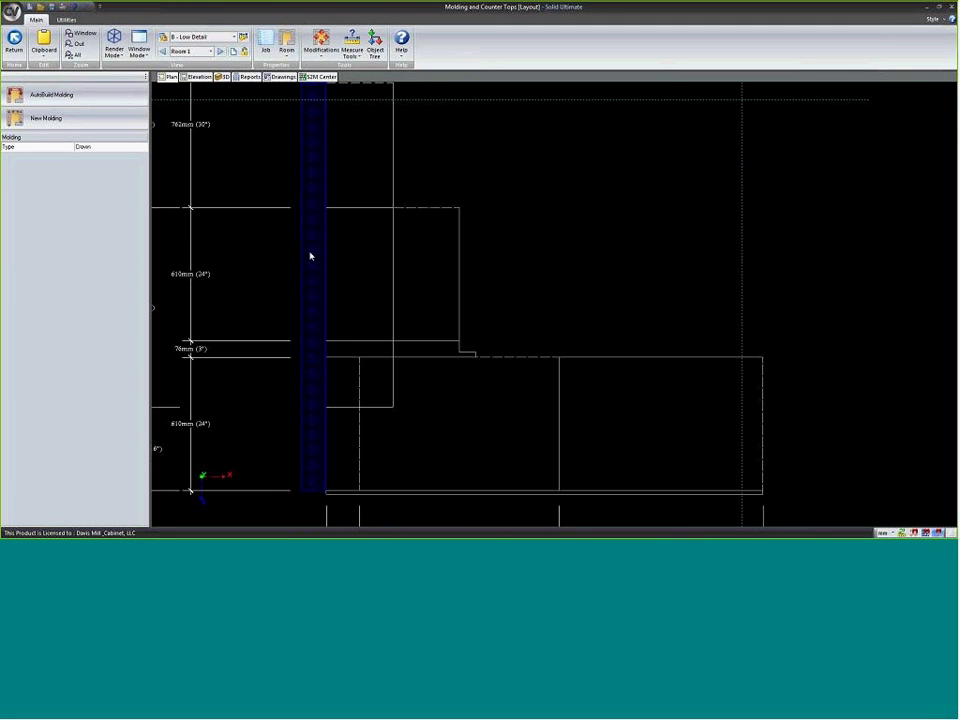
scroll(345, 268, up, 2)
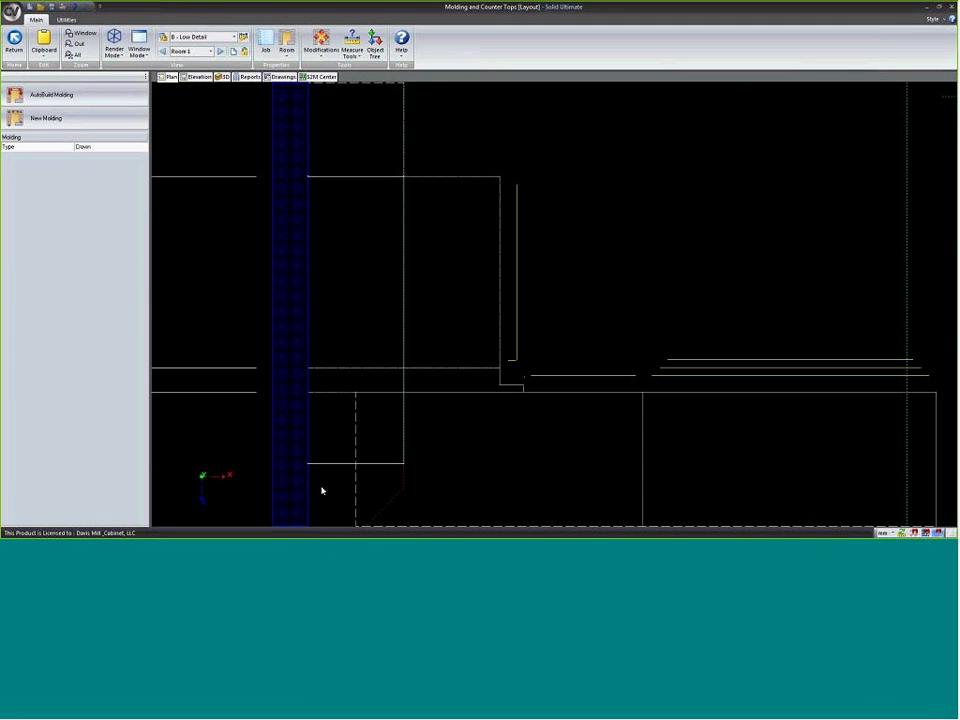
- Start a drawn molding run with points up the left cabinet run
click(58, 120)
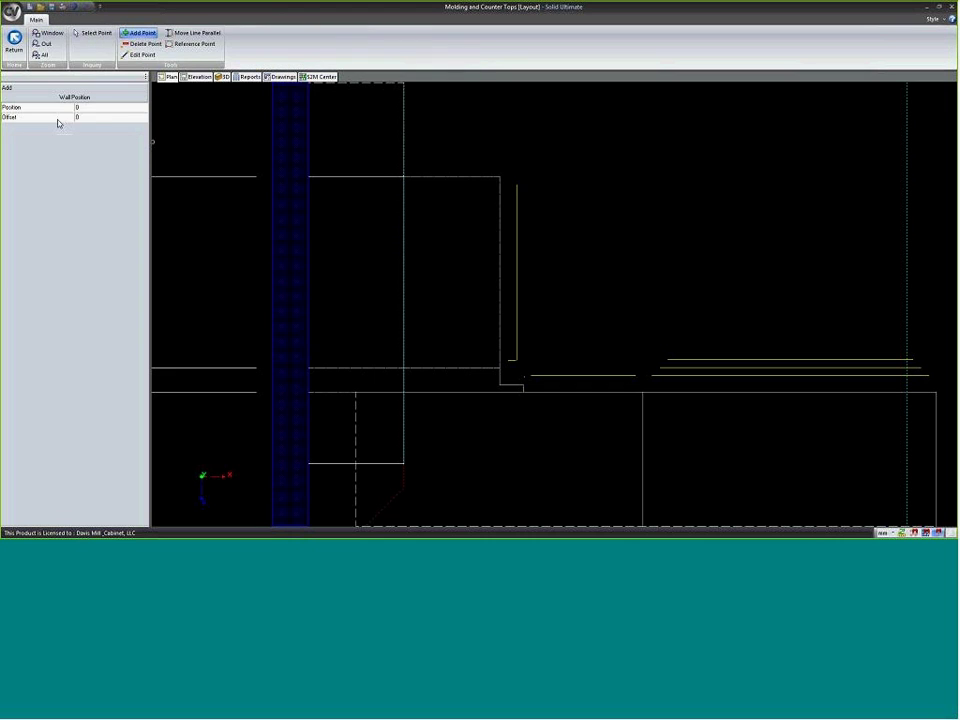
click(311, 460)
scroll(420, 457, down, 2)
scroll(420, 457, down, 4)
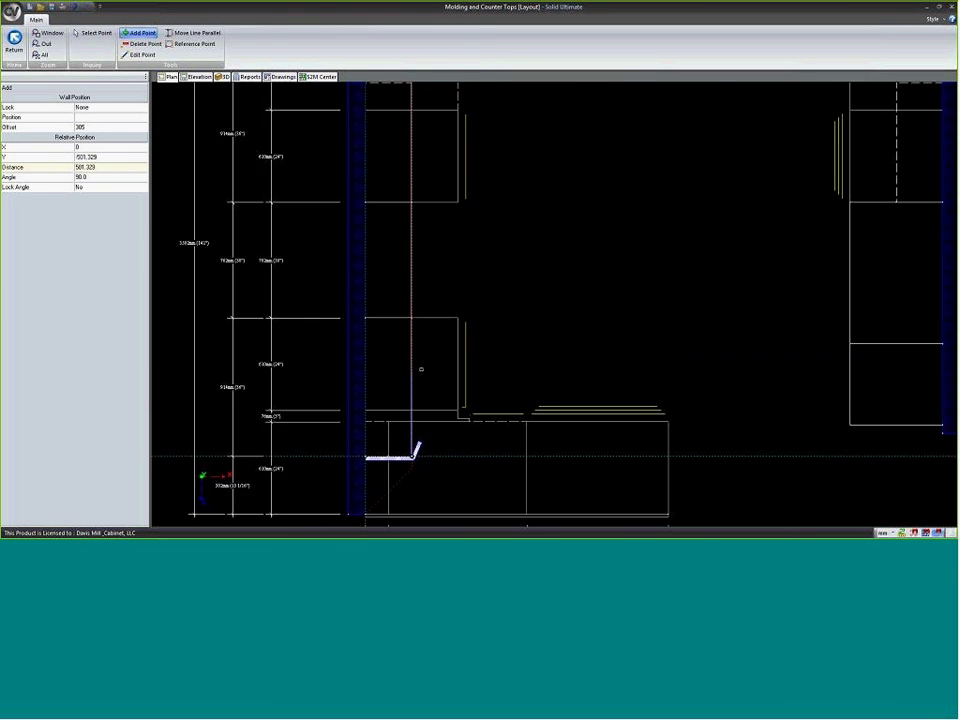
click(424, 212)
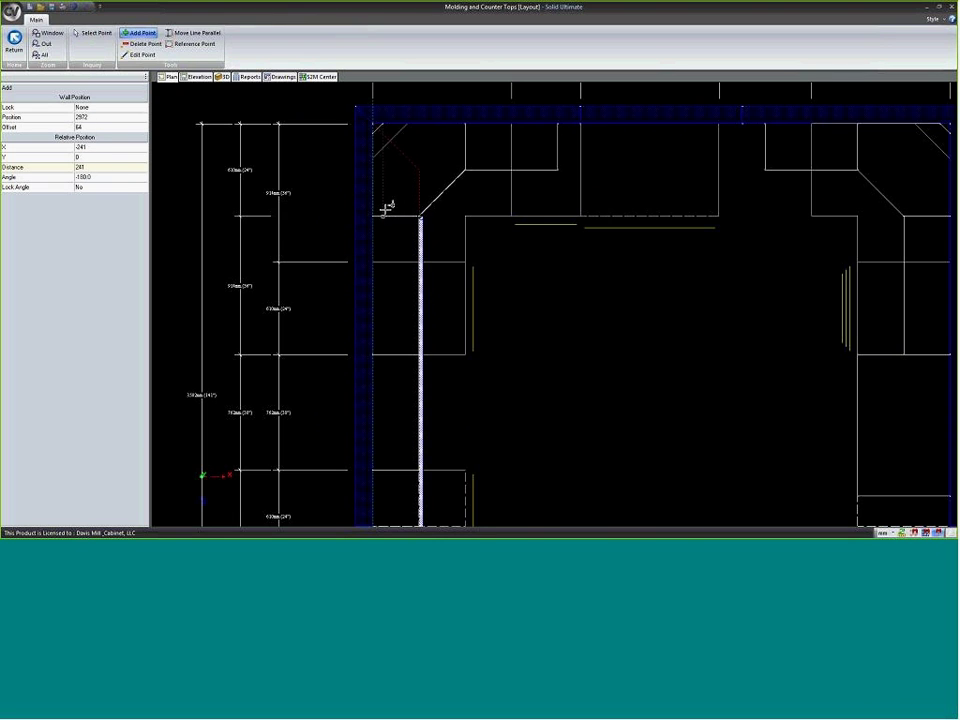
scroll(379, 210, up, 1)
scroll(401, 196, up, 1)
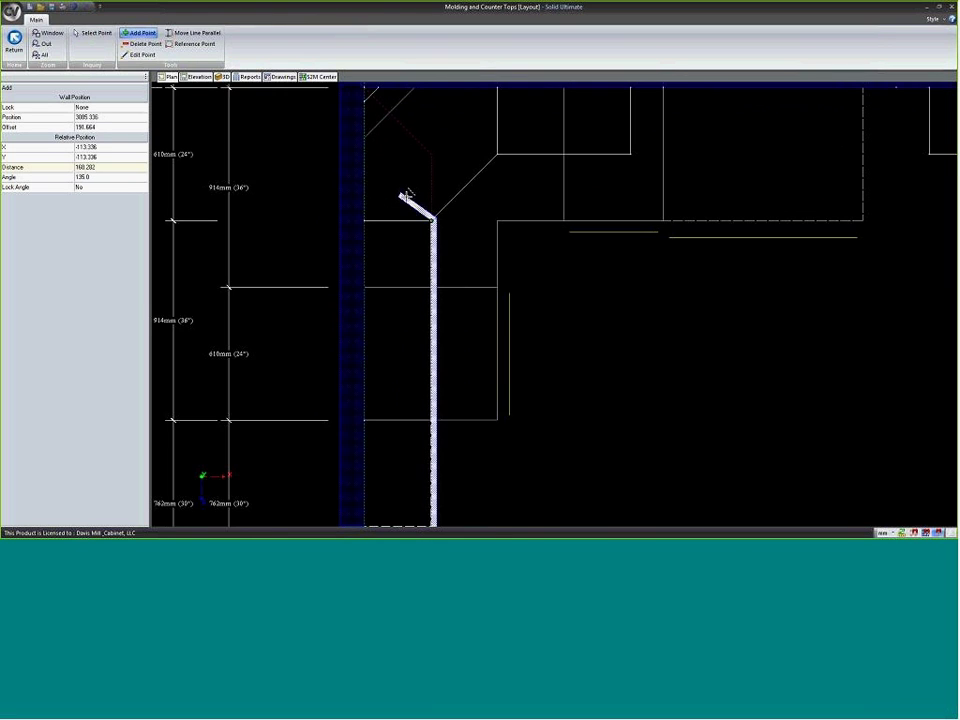
scroll(407, 191, down, 4)
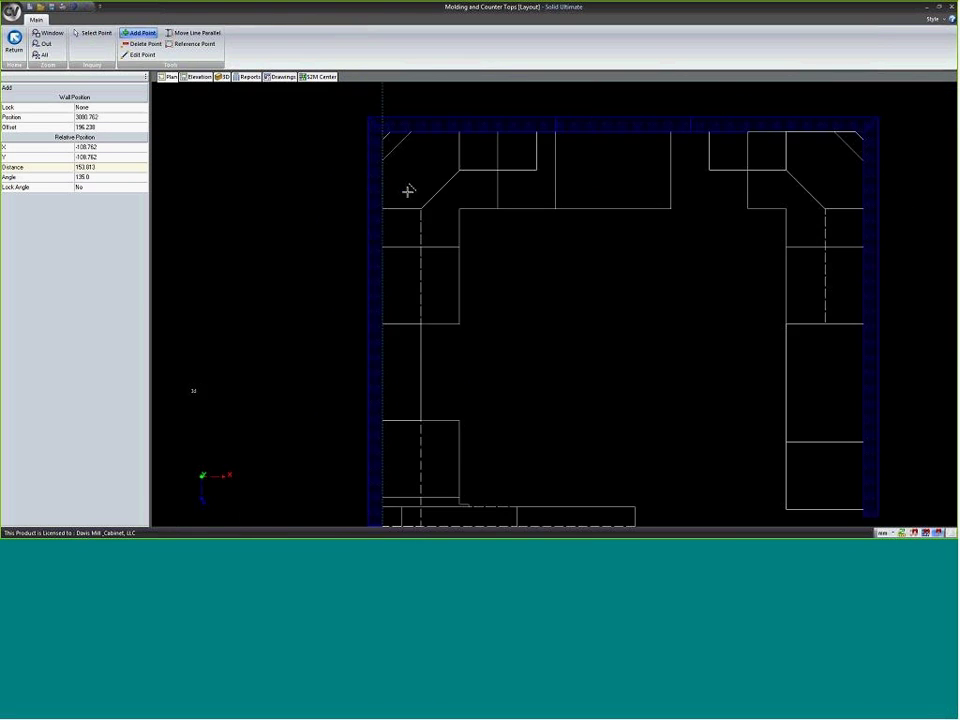
scroll(410, 196, up, 4)
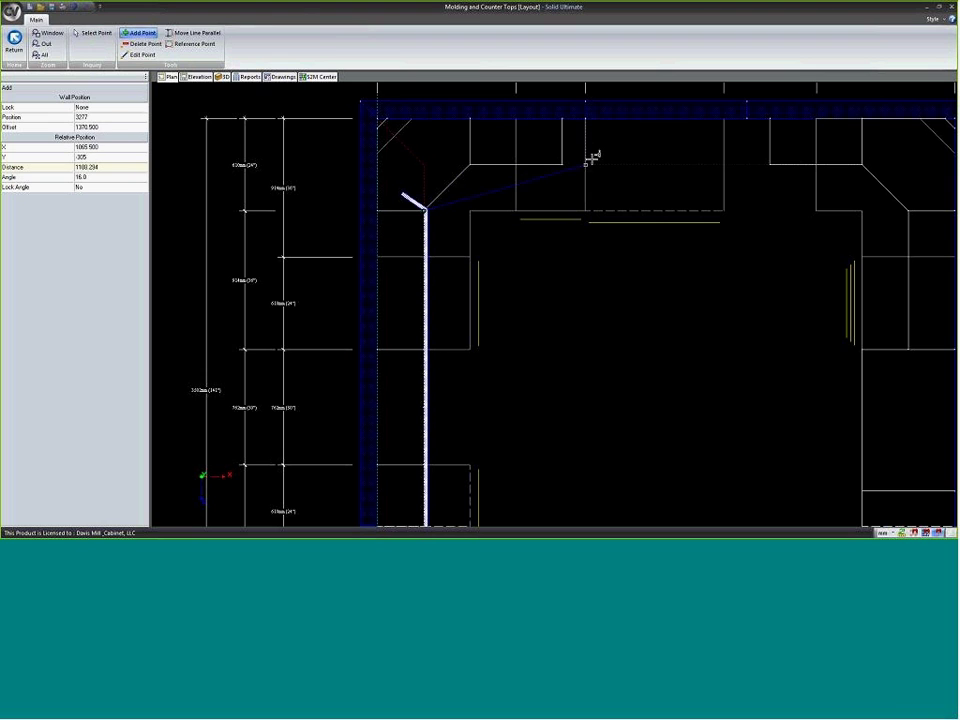
- Add the 45° leg along the corner cabinet, place the end point, and finish the path
scroll(464, 179, up, 2)
click(466, 162)
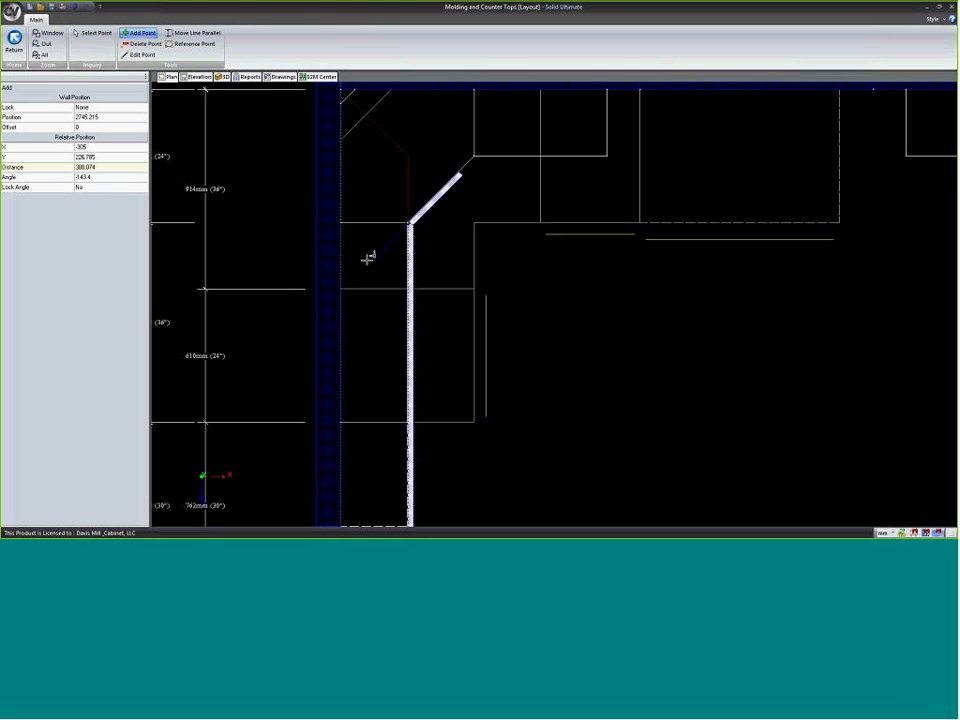
scroll(377, 435, down, 3)
scroll(369, 401, up, 2)
scroll(329, 371, down, 3)
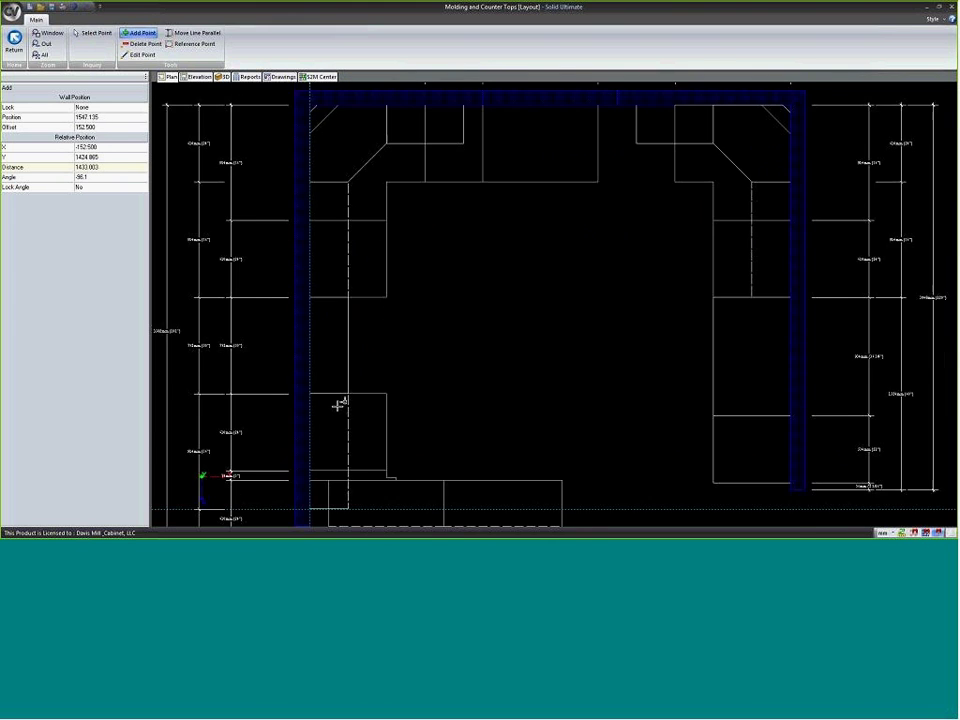
scroll(336, 401, down, 1)
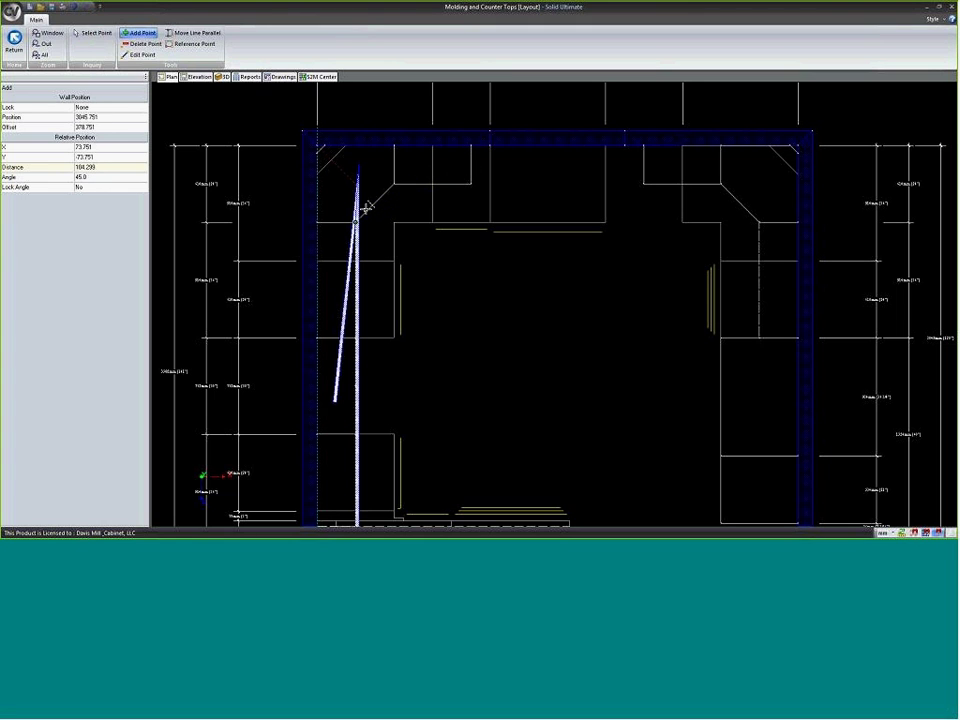
scroll(392, 190, up, 3)
scroll(383, 194, up, 4)
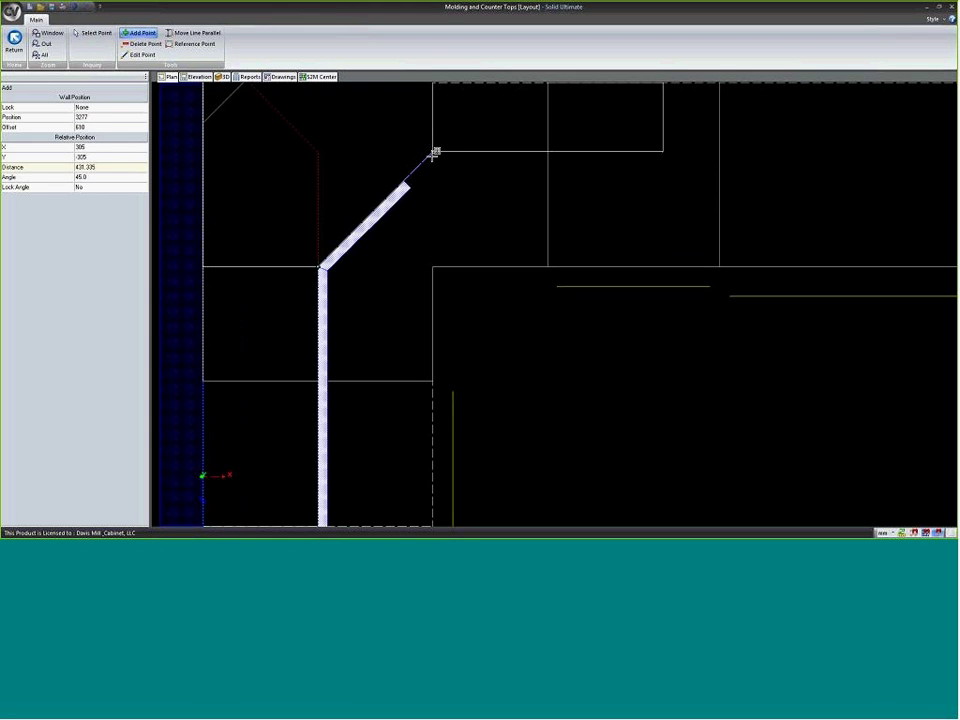
click(397, 188)
right_click(336, 148)
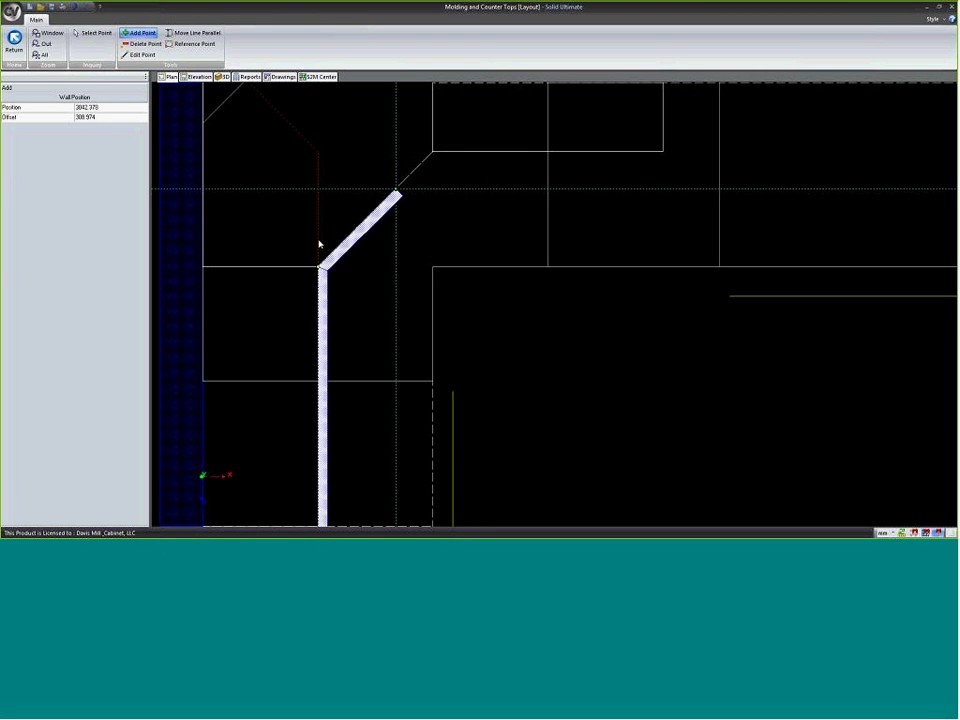
scroll(320, 244, up, 2)
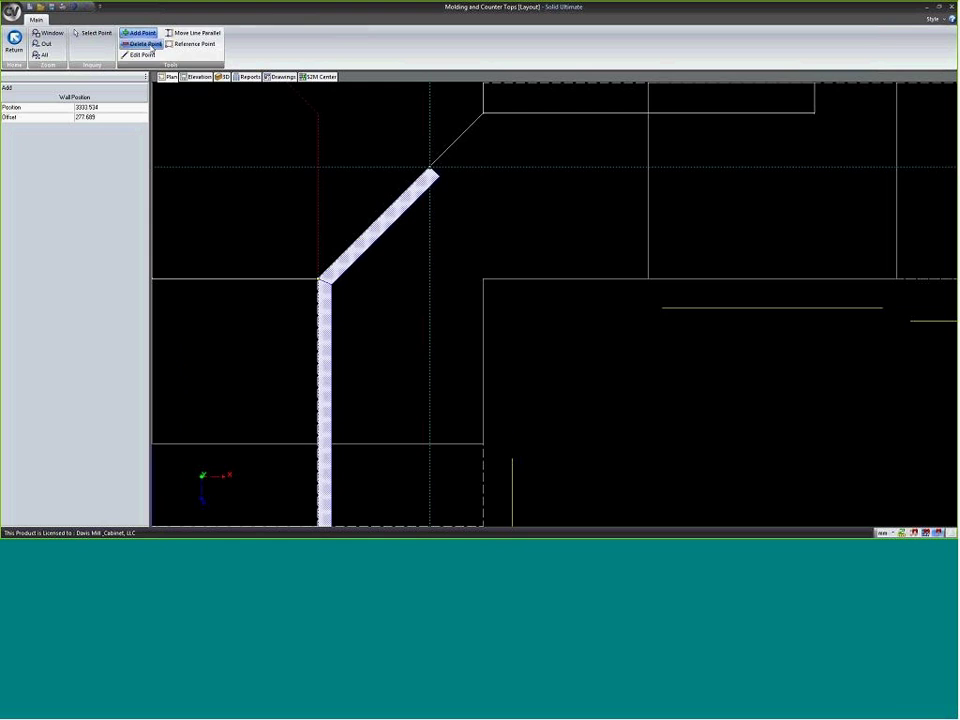
click(193, 44)
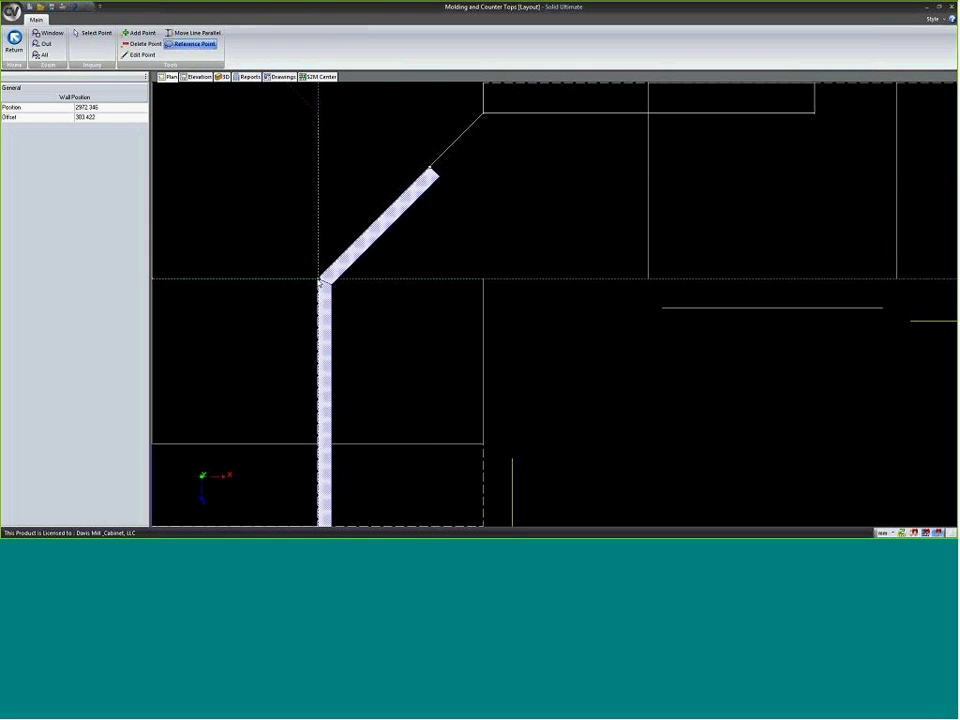
- Move the molding path's upper end by 2 across and -2 vertically from a reference point there
click(432, 175)
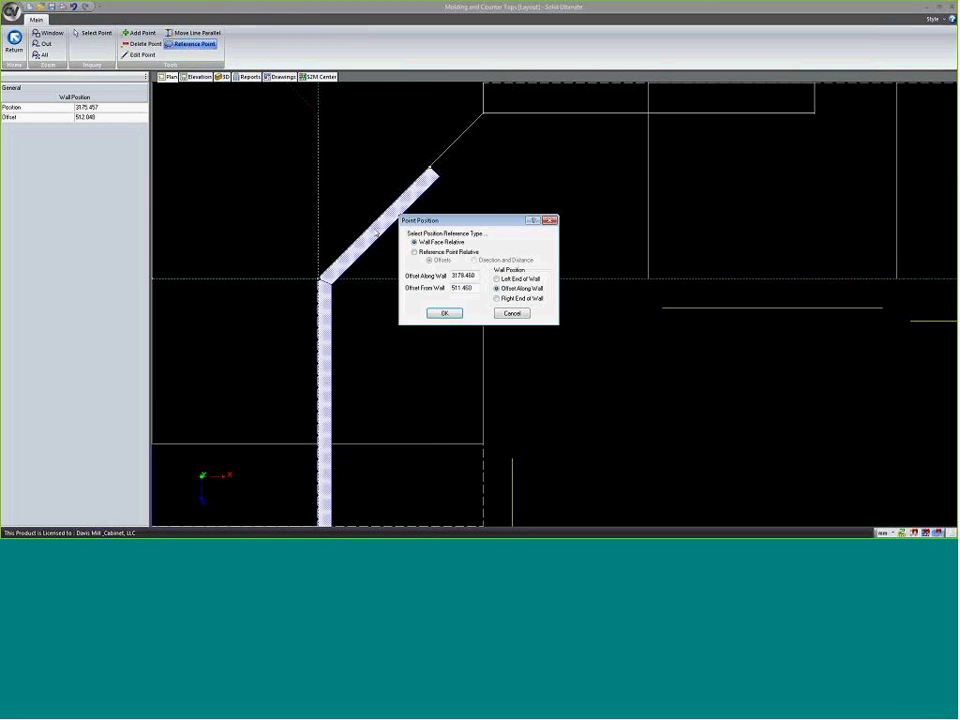
click(437, 252)
click(463, 275)
text(200)
key(Tab)
text(-2)
key(Return)
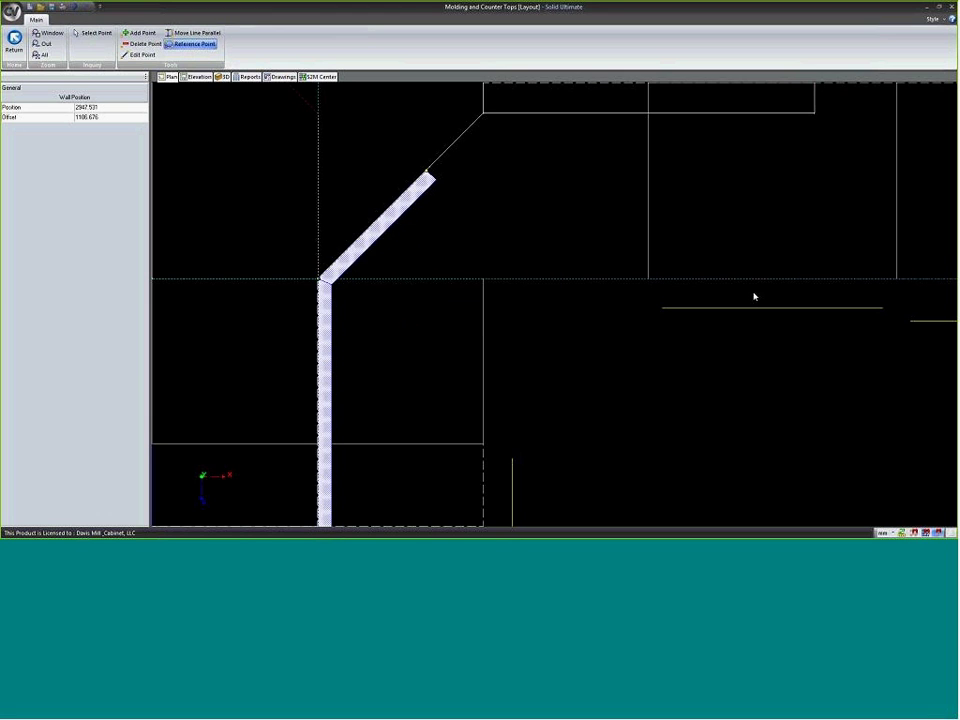
- Frame the plan on the molding path and select it
scroll(470, 184, down, 5)
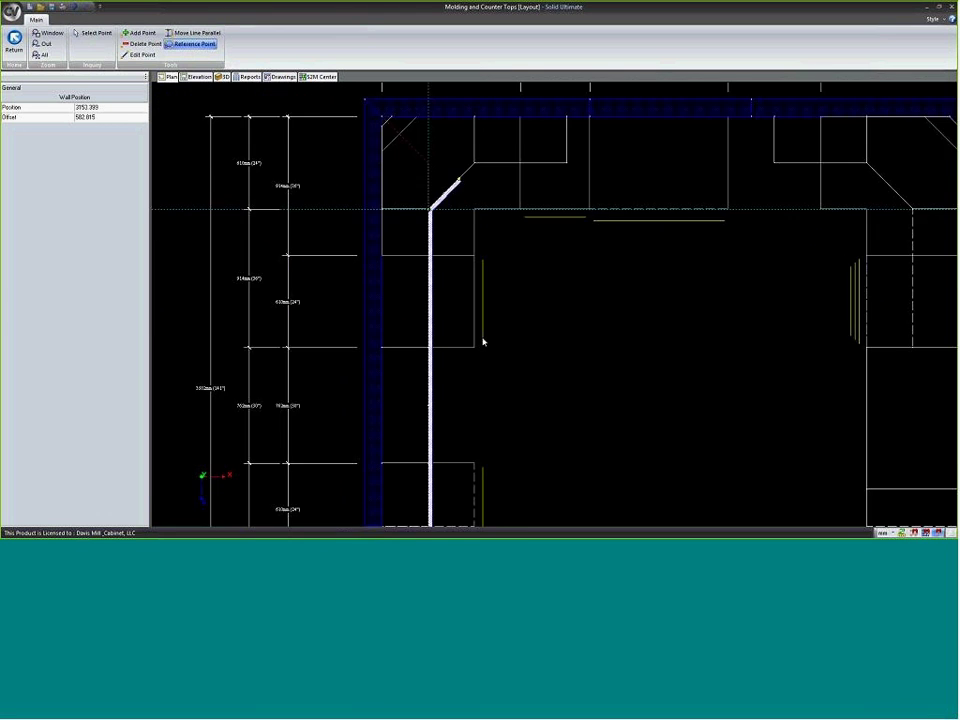
middle_drag(483, 392, 452, 347)
click(424, 433)
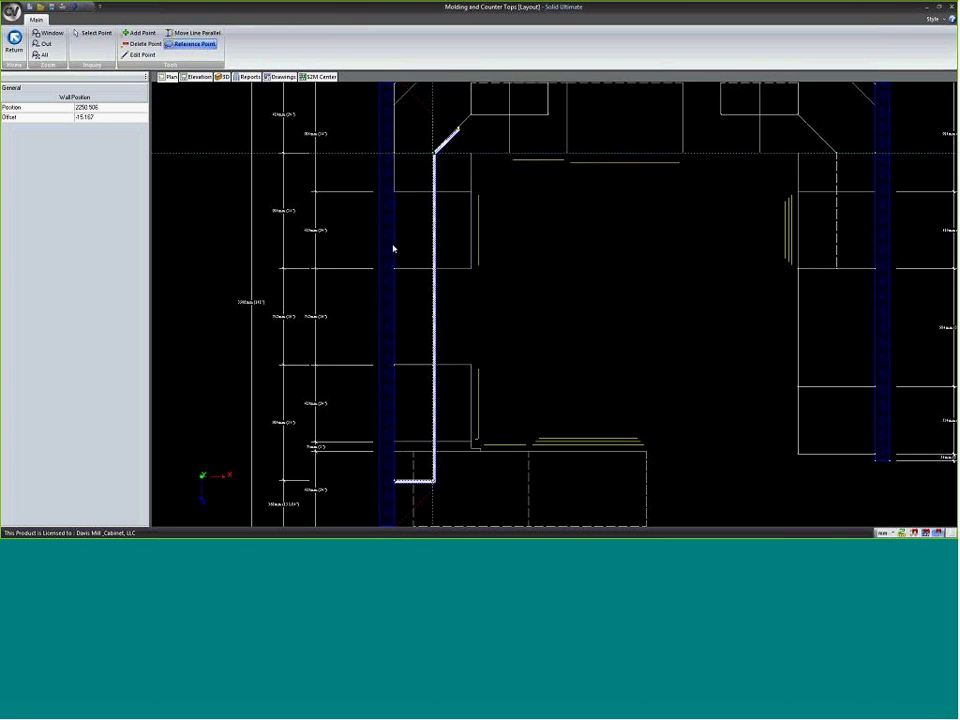
middle_drag(407, 437, 408, 410)
scroll(408, 410, up, 5)
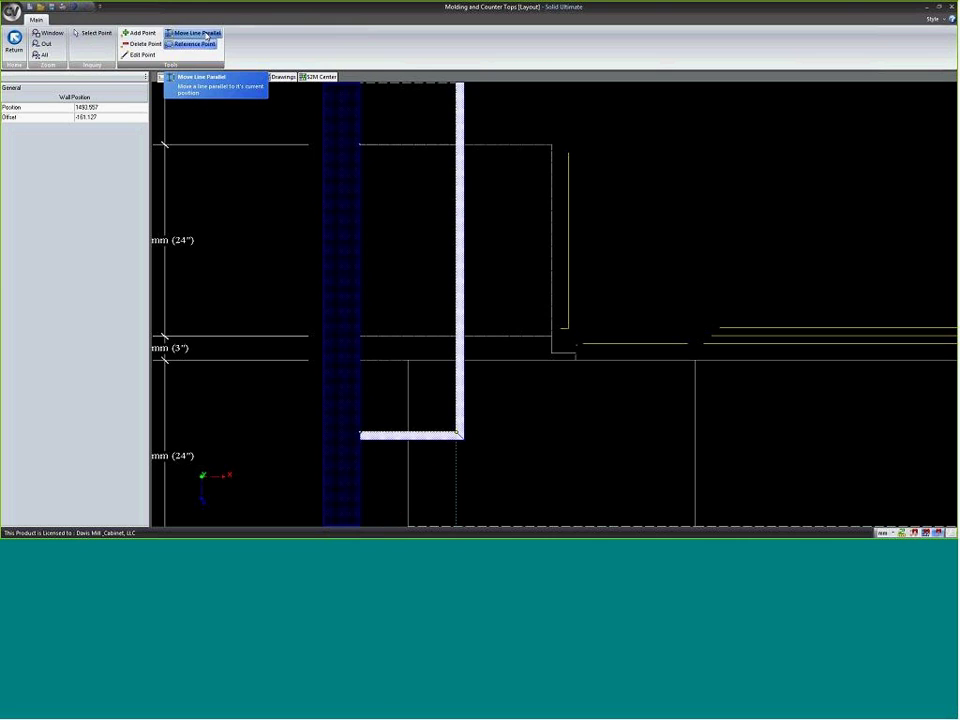
- Move the molding's long leg parallel by 3 and its bottom leg by 18
click(206, 35)
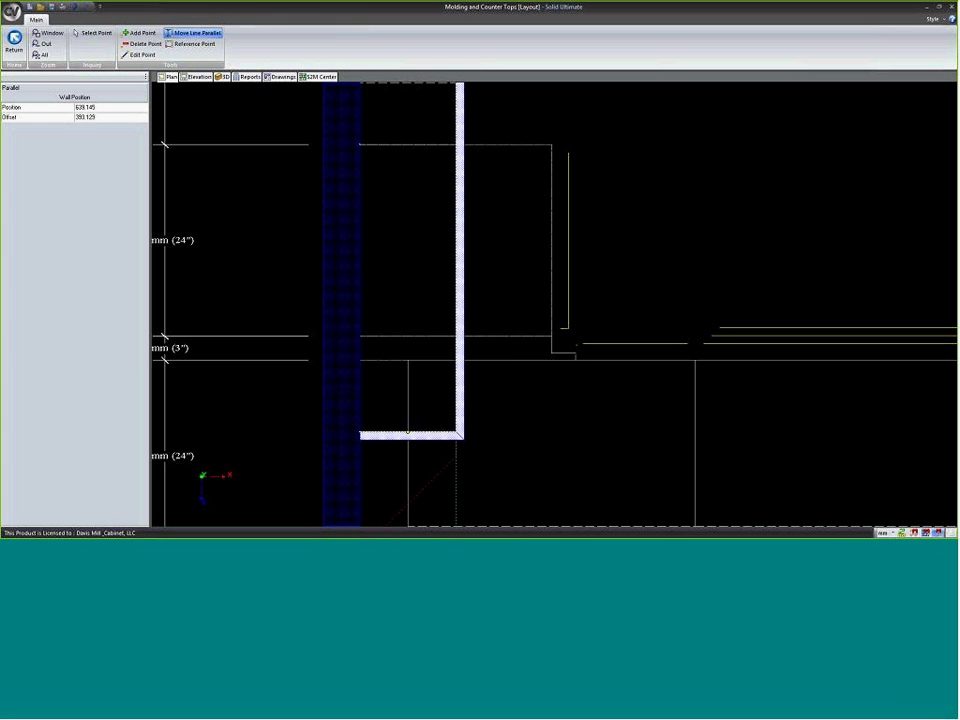
scroll(489, 354, down, 2)
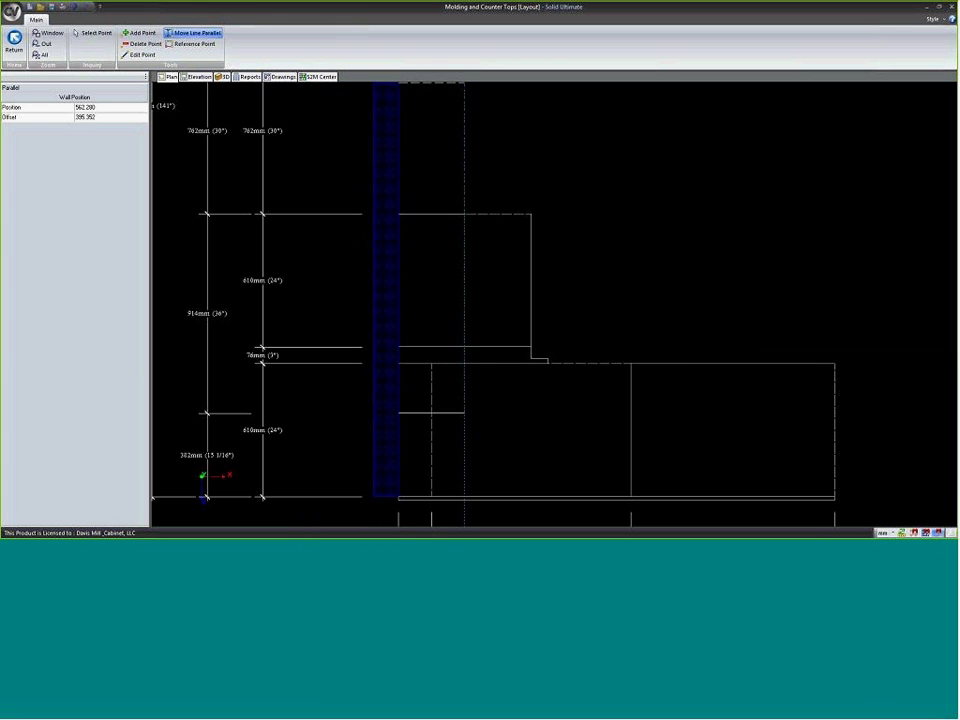
click(466, 133)
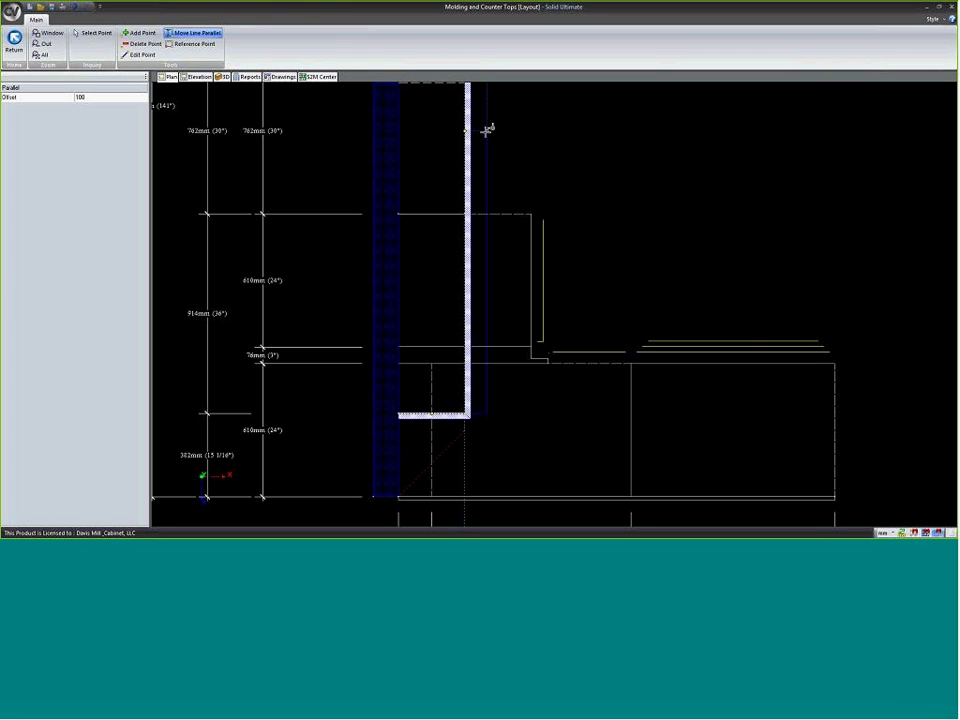
text(32)
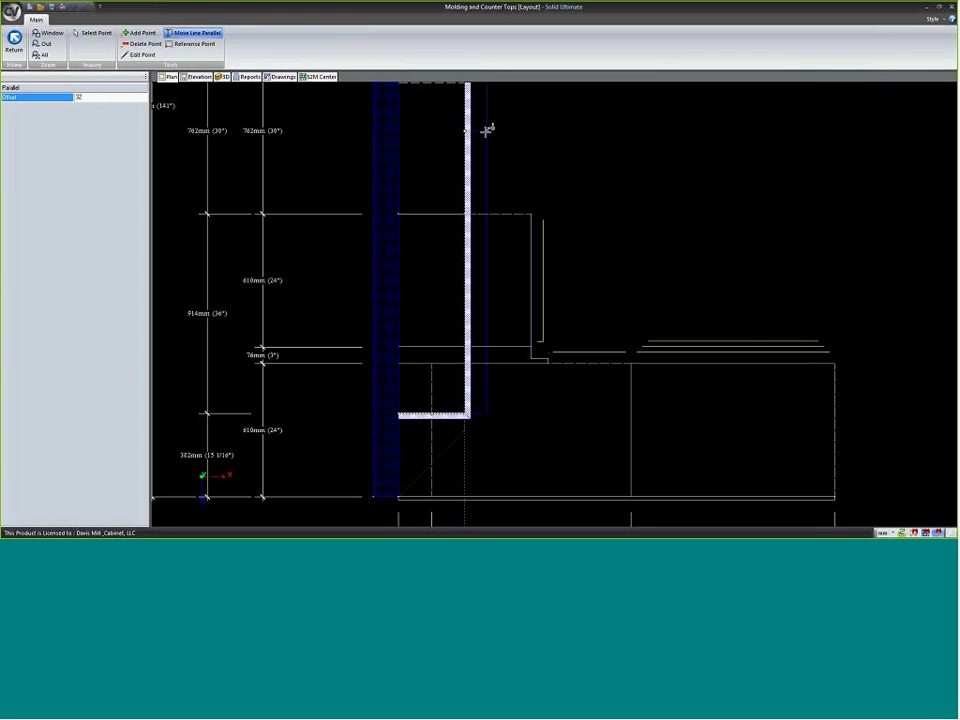
key(Return)
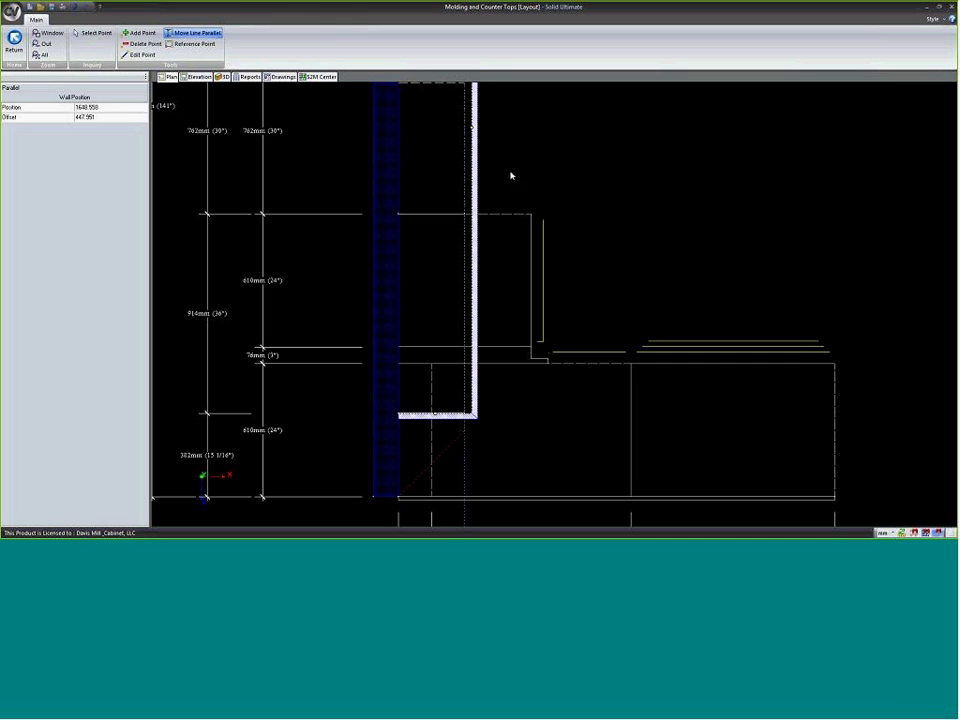
scroll(456, 450, up, 1)
scroll(440, 440, up, 3)
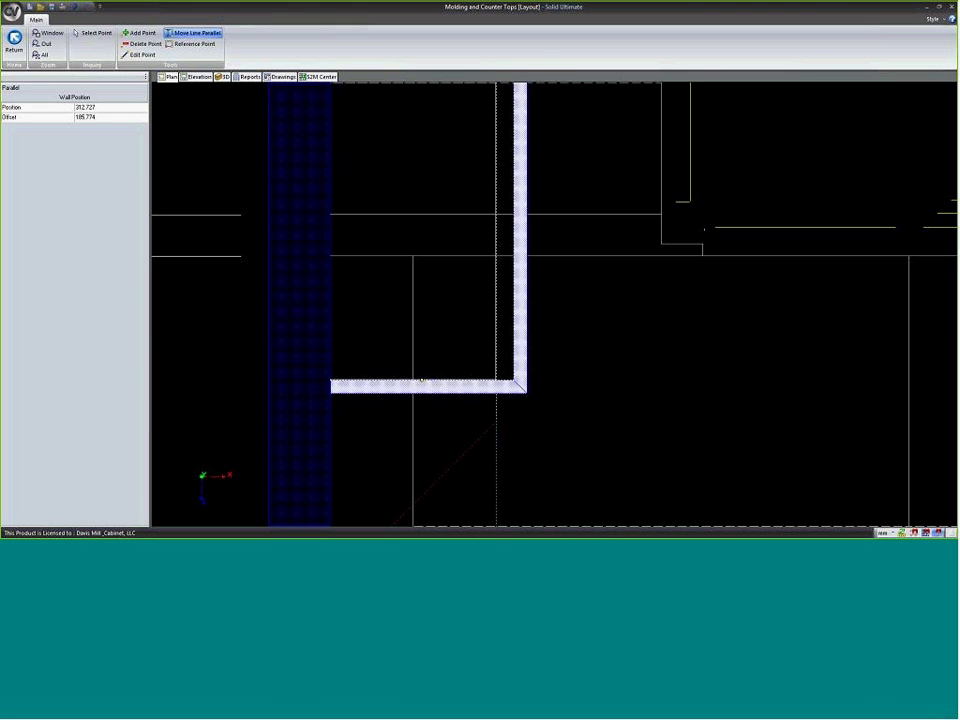
click(423, 385)
text(18)
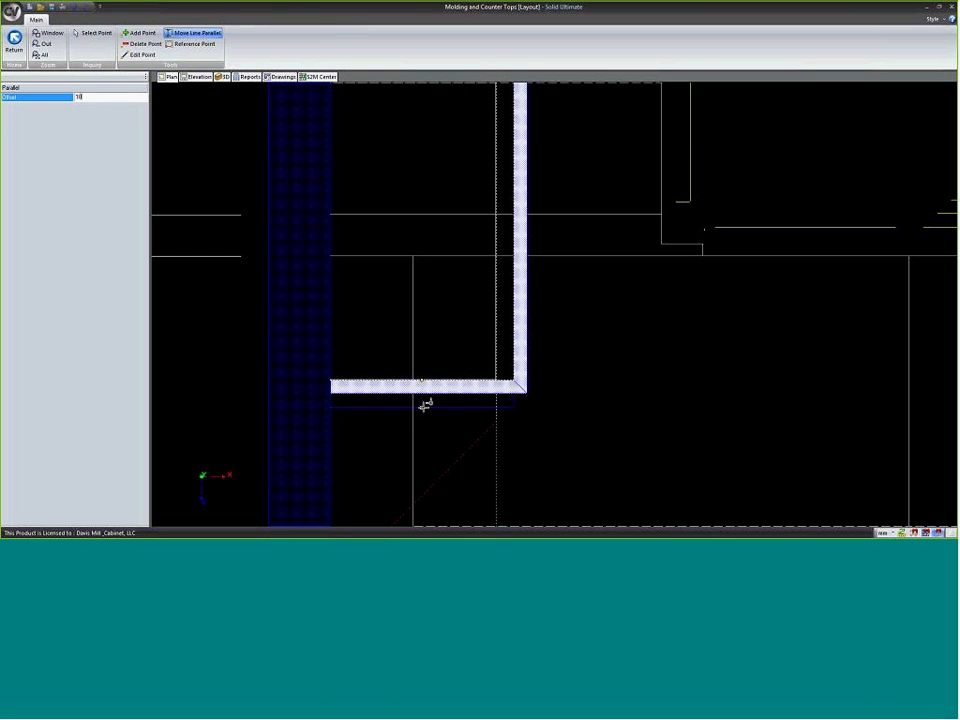
key(Return)
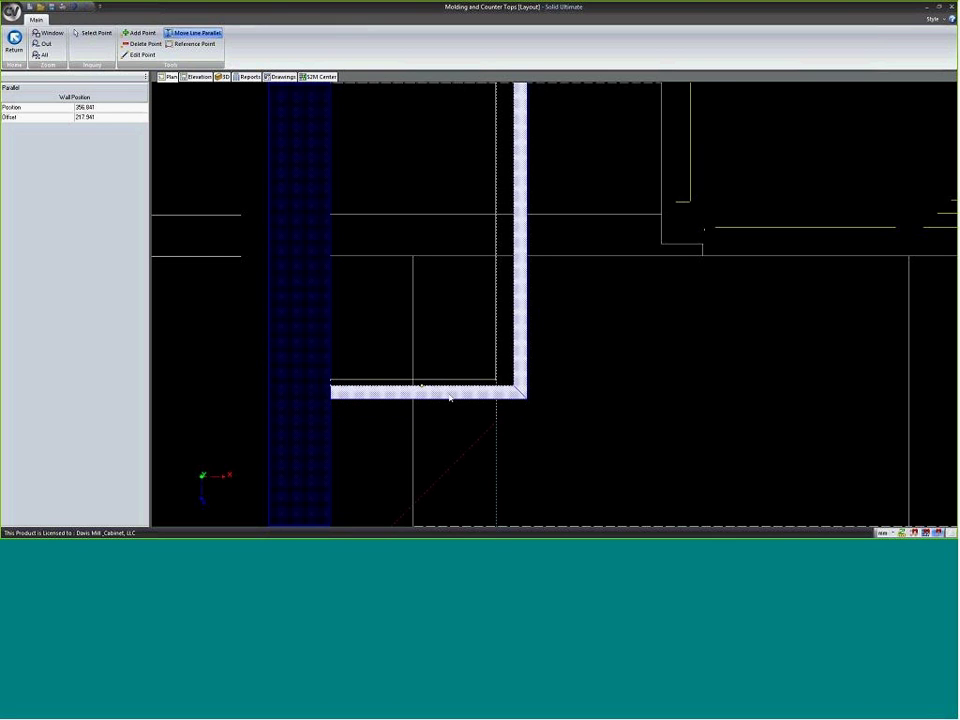
- Finish editing and save the molding as a new shape
scroll(449, 397, up, 2)
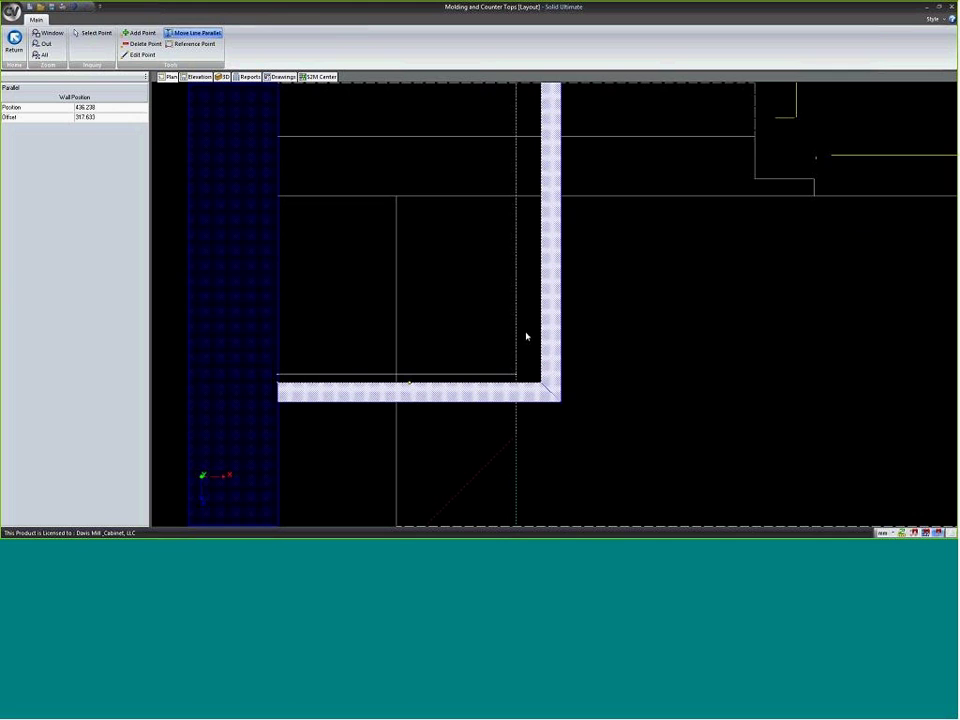
scroll(397, 336, down, 1)
scroll(389, 410, down, 2)
right_click(330, 433)
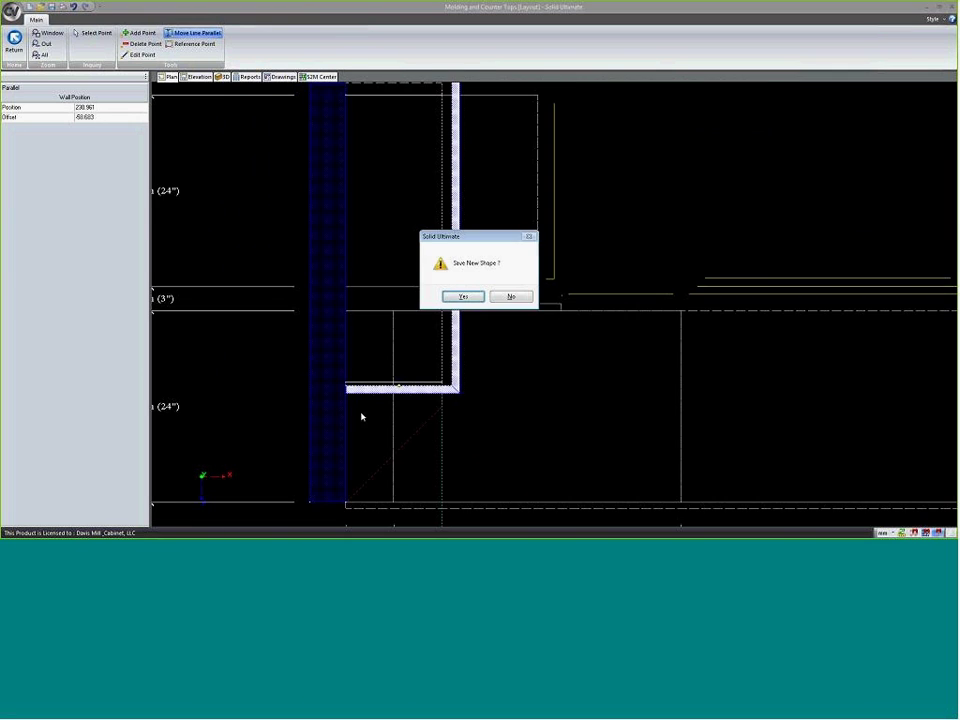
click(464, 298)
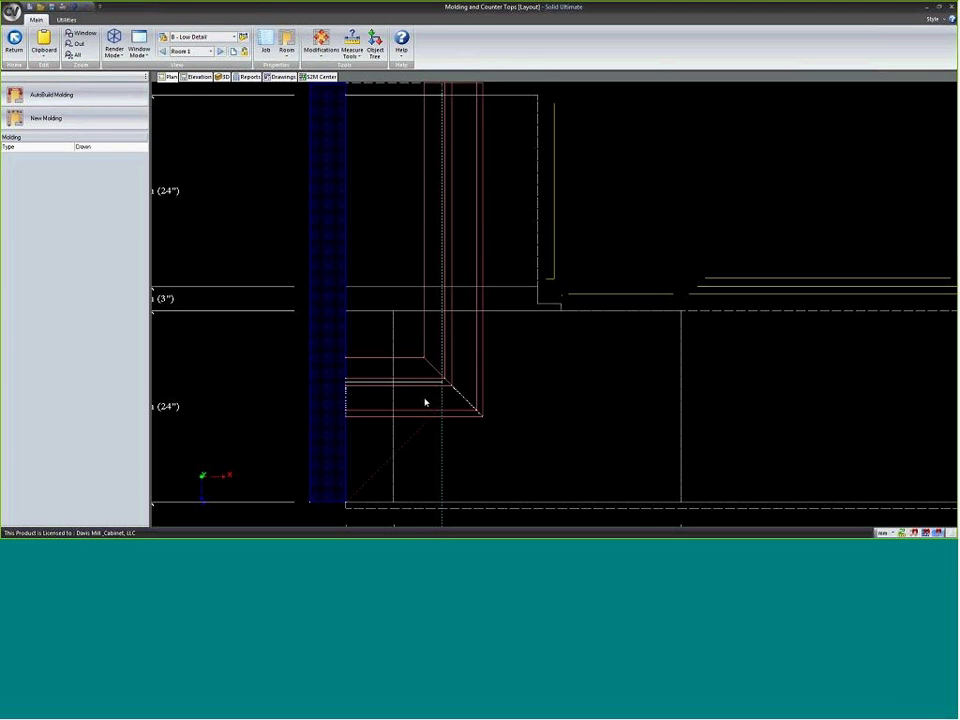
- Show the front wall elevation with all details displayed
scroll(414, 429, down, 3)
scroll(420, 400, down, 3)
scroll(444, 328, up, 5)
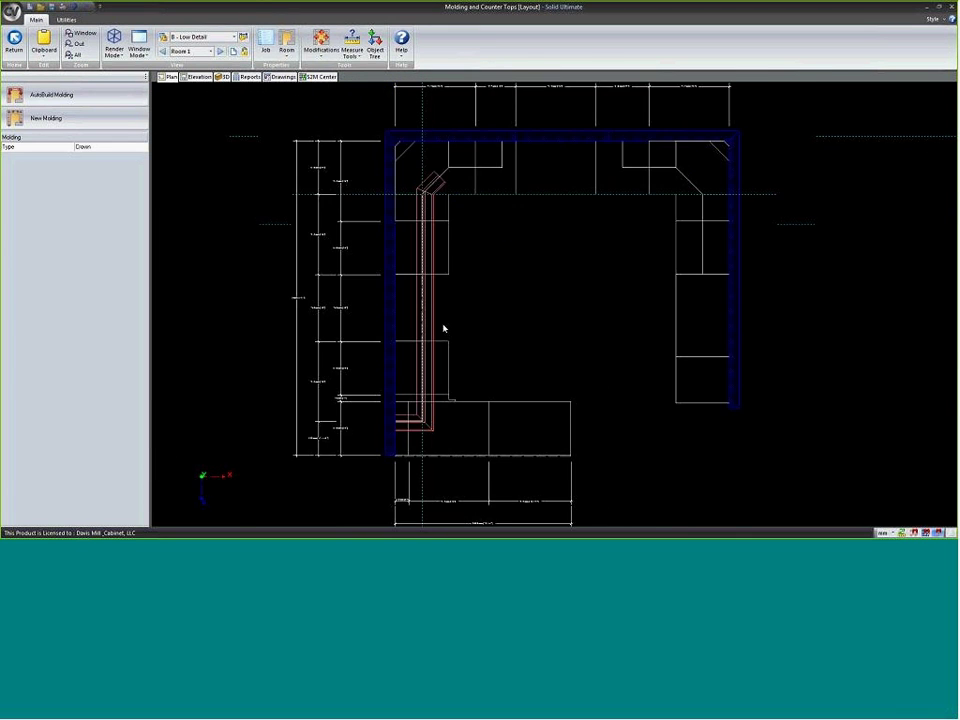
click(197, 79)
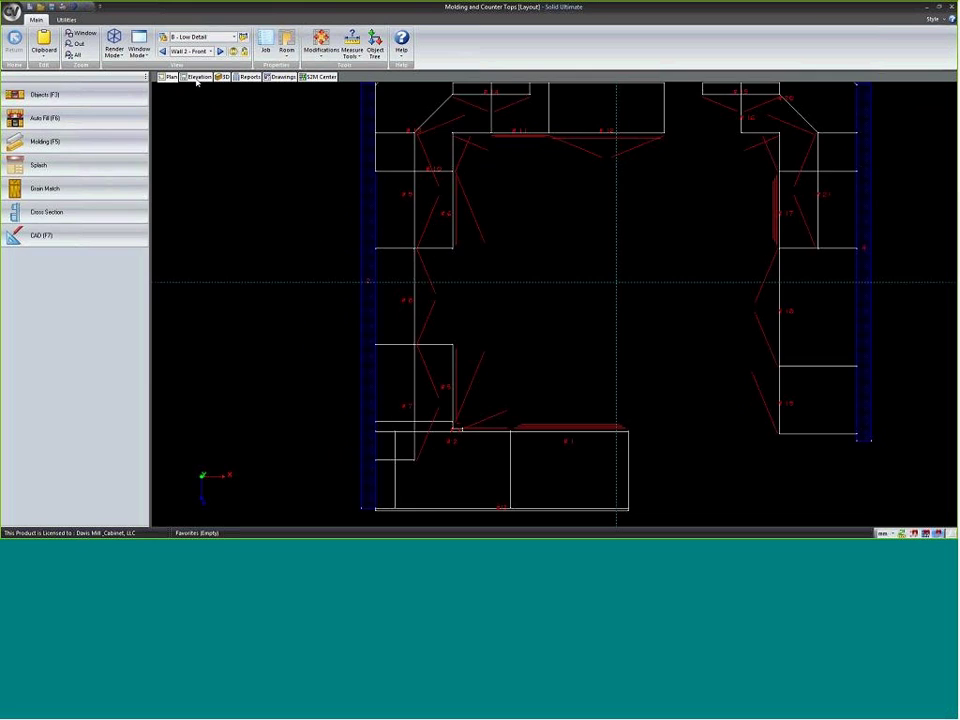
click(196, 38)
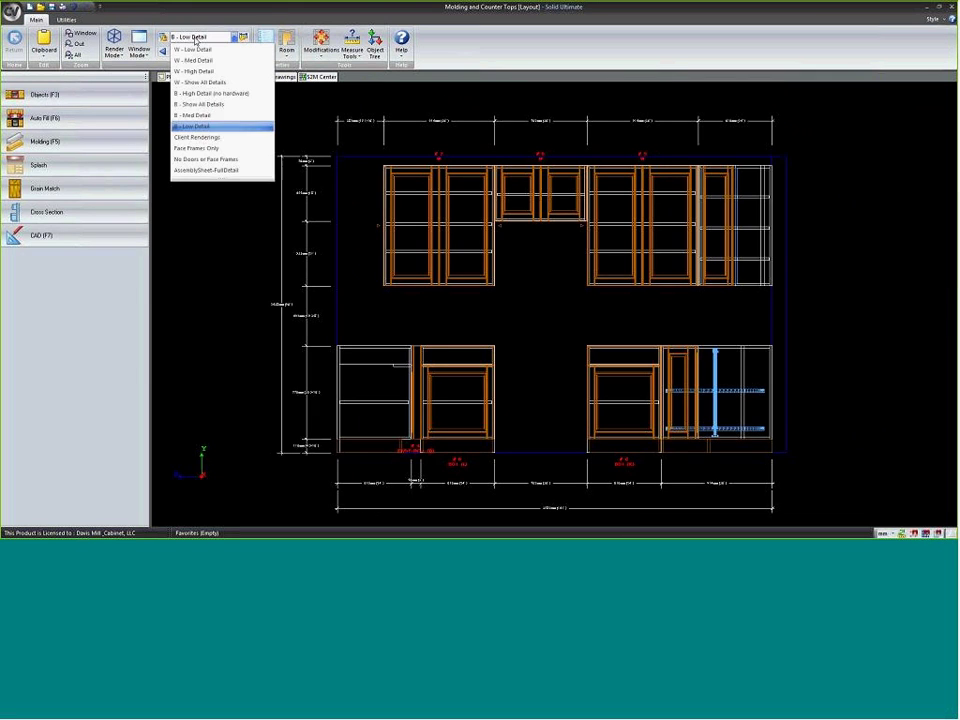
click(200, 104)
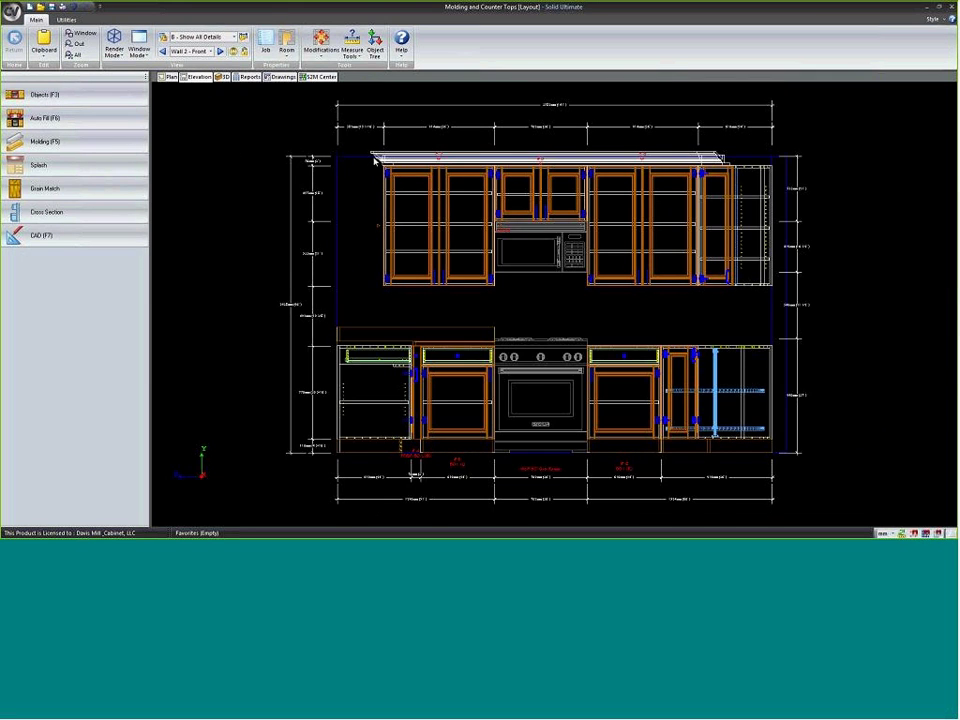
scroll(375, 160, up, 3)
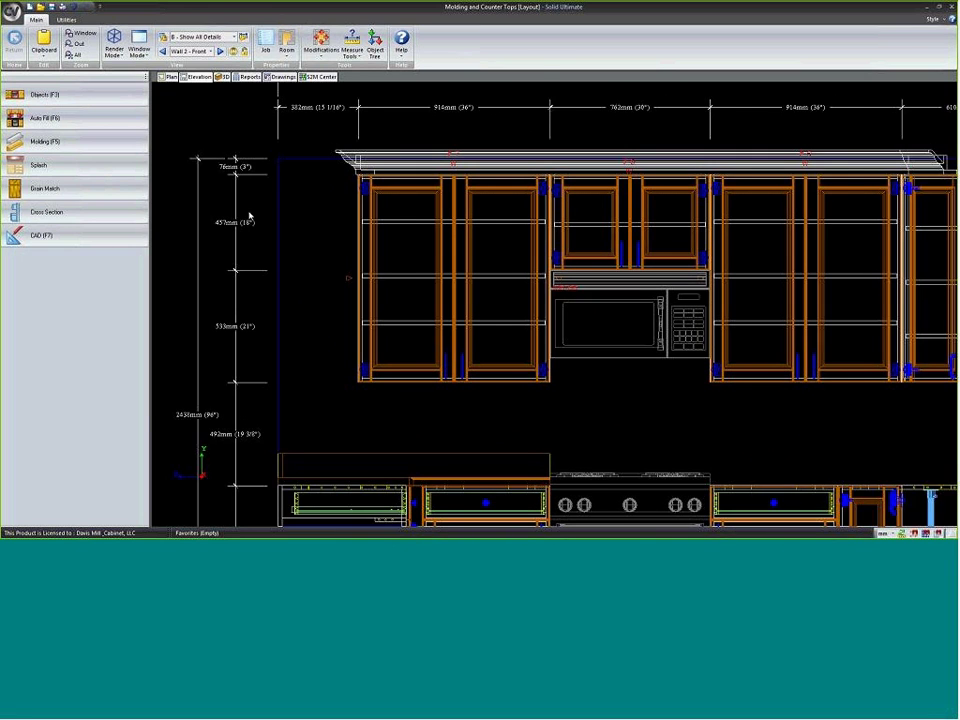
click(231, 187)
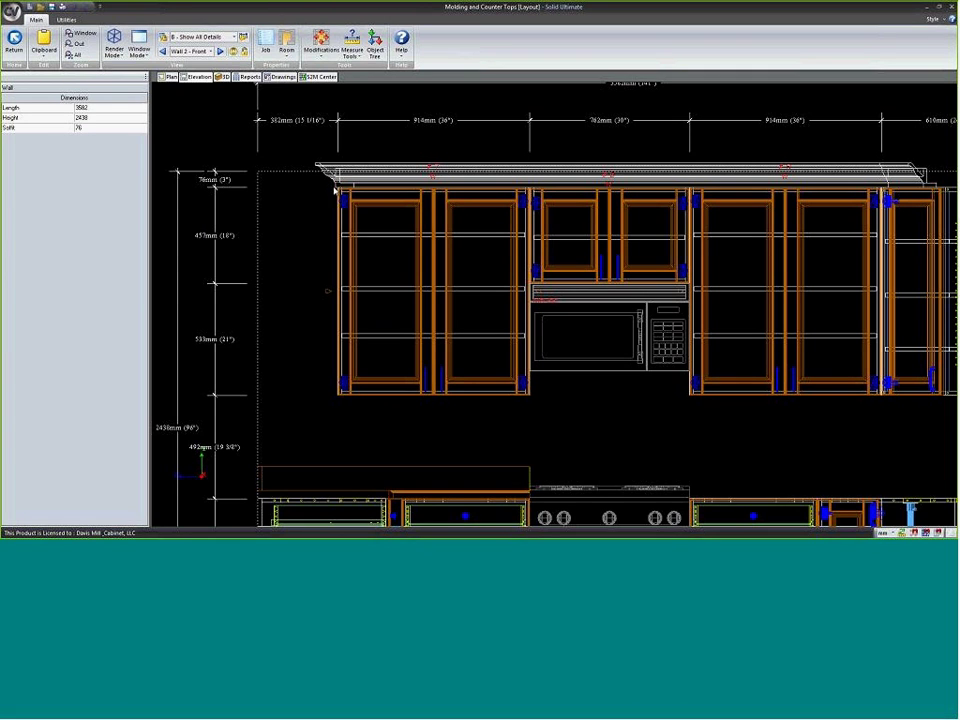
click(228, 172)
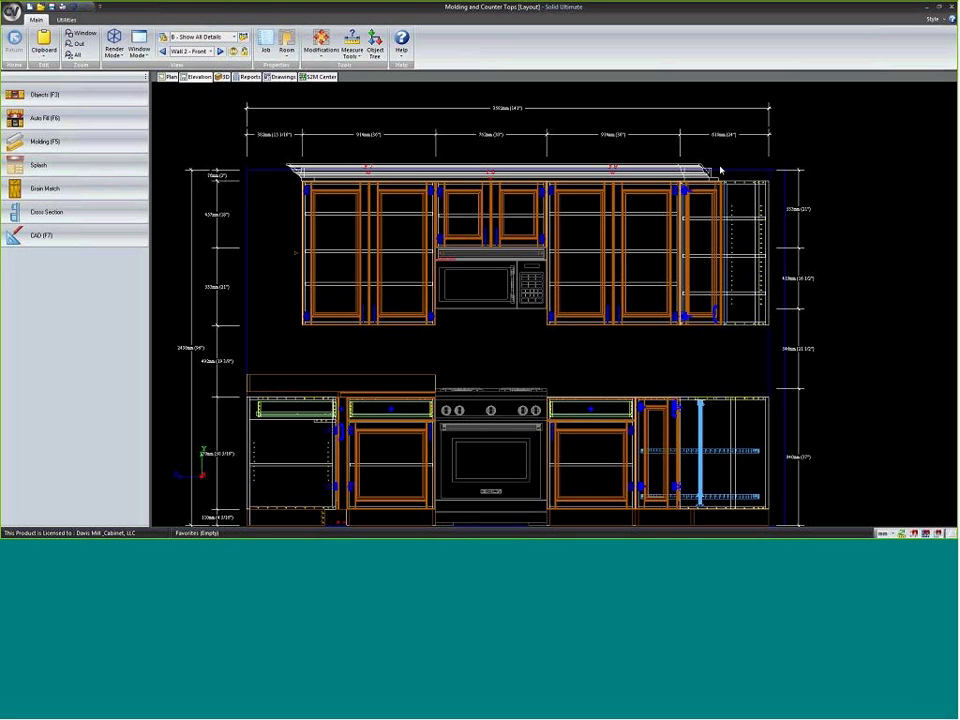
click(170, 77)
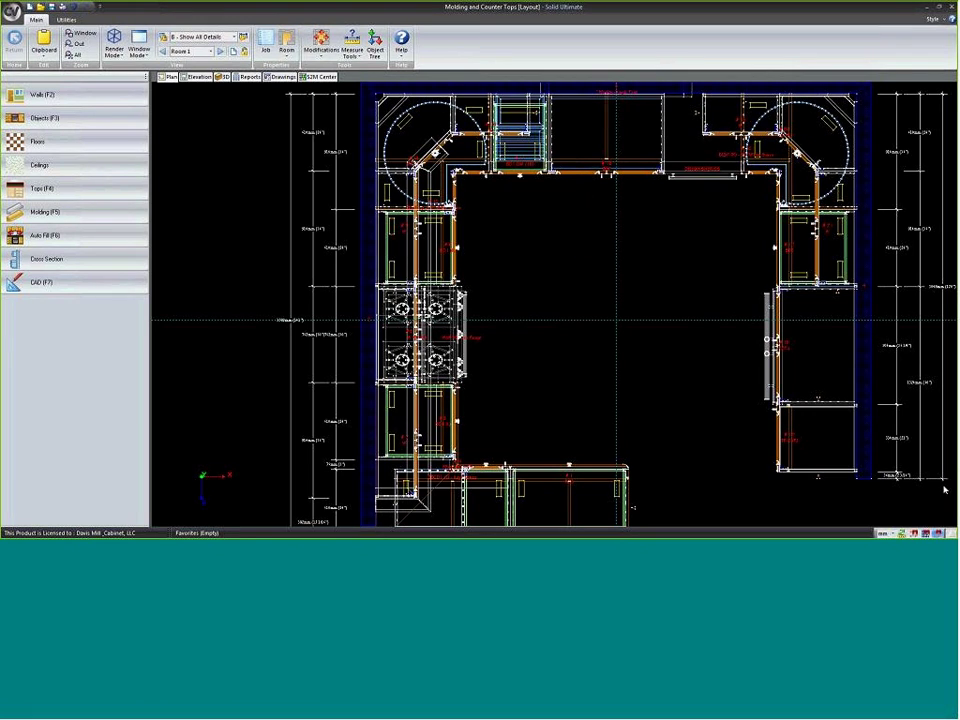
click(197, 79)
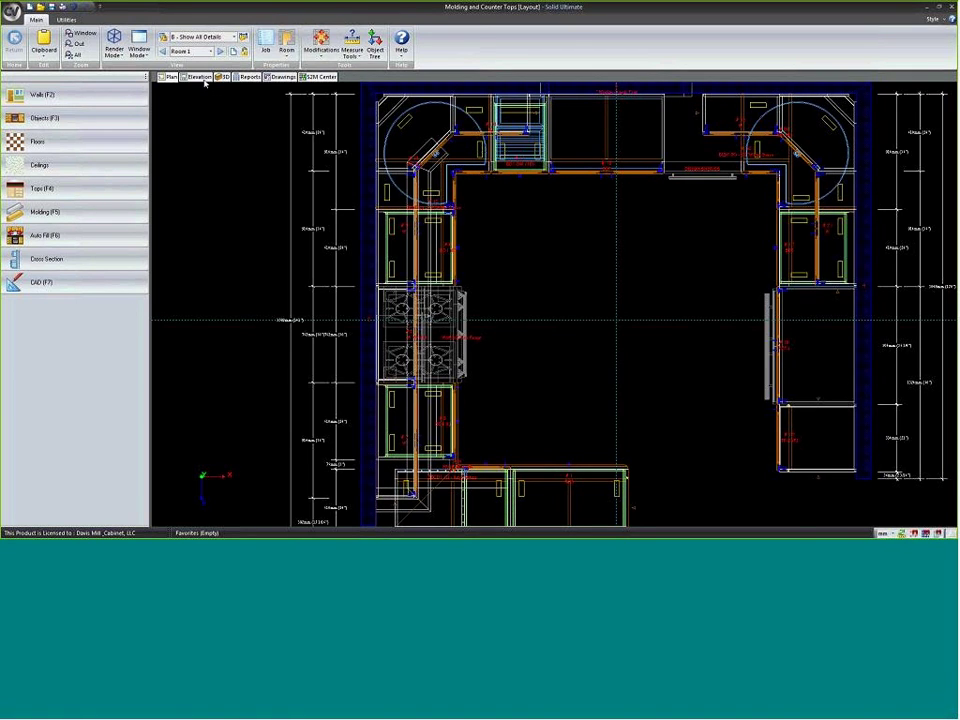
- Check the parts list report, then zoom in on the crown molding's left end in the Wall 2 elevation
scroll(207, 110, up, 3)
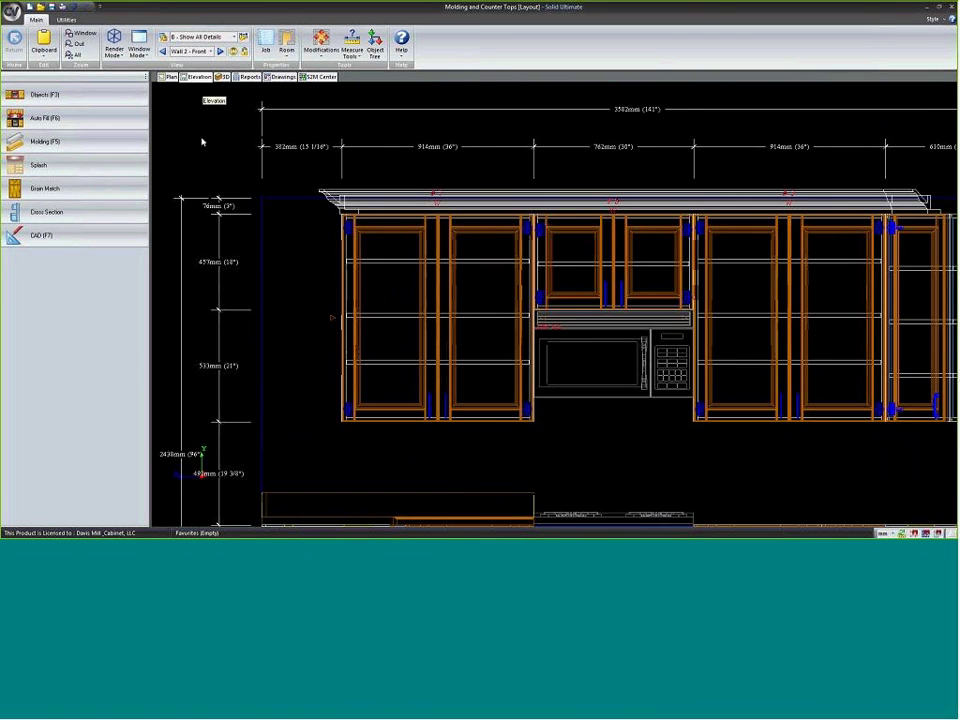
scroll(202, 142, up, 1)
scroll(248, 211, up, 4)
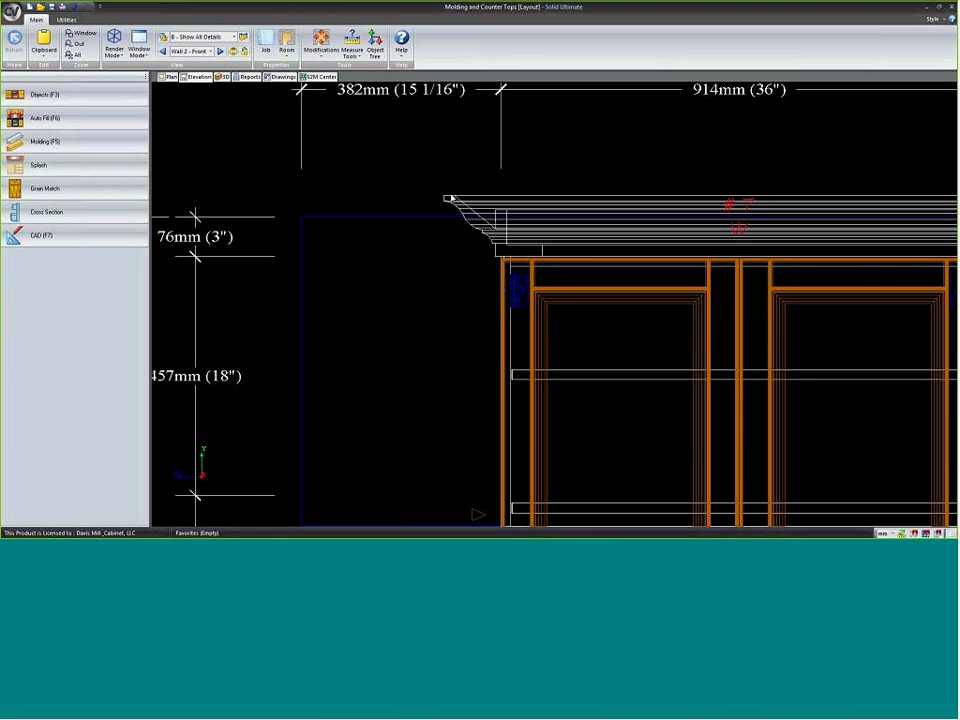
scroll(449, 199, down, 2)
scroll(336, 203, down, 1)
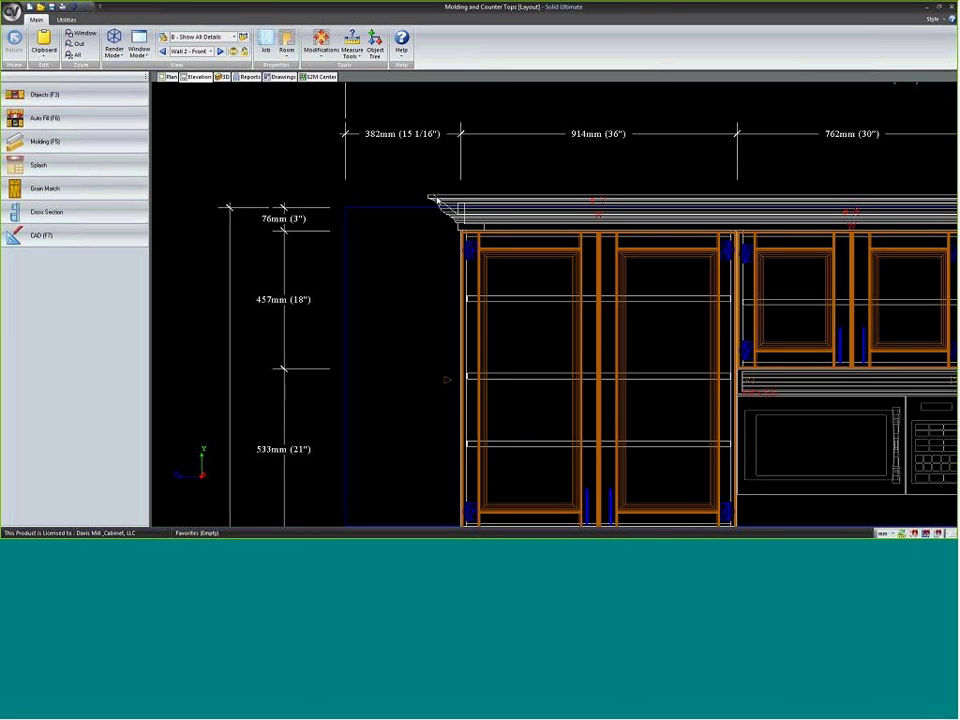
click(251, 78)
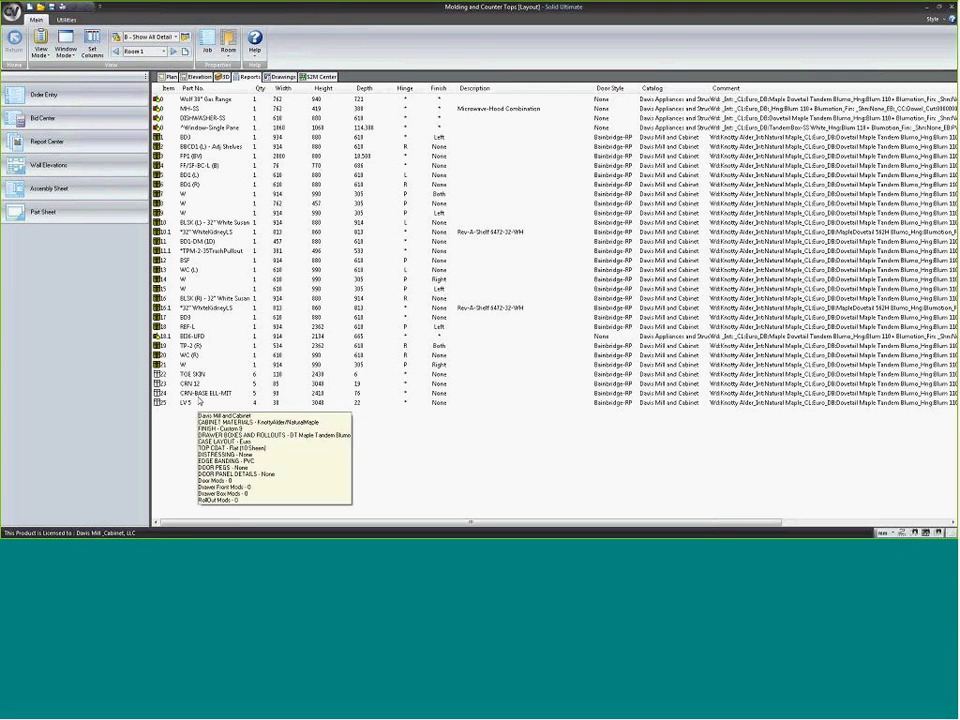
click(199, 76)
scroll(463, 218, up, 2)
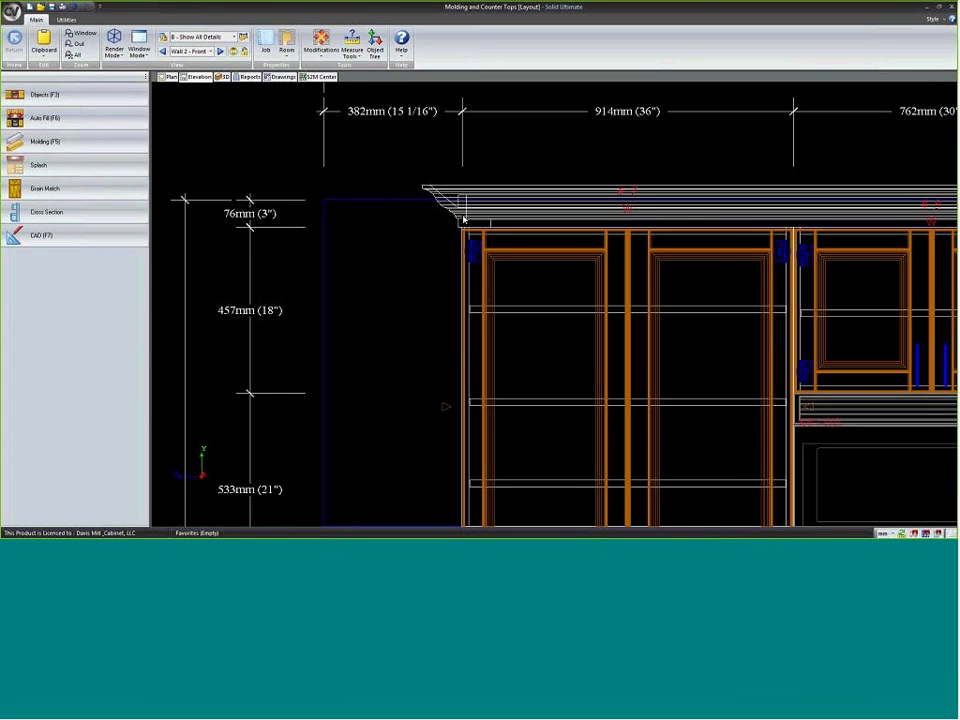
scroll(463, 218, up, 1)
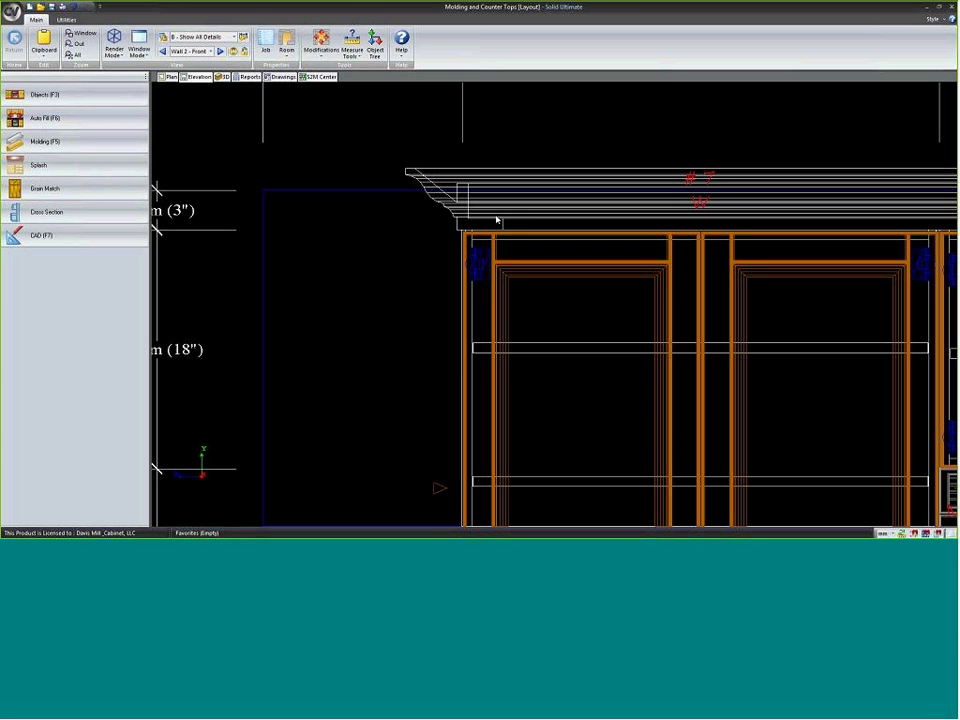
- Return to the kitchen plan in Drawn molding mode and pick the left-wall molding run
click(169, 79)
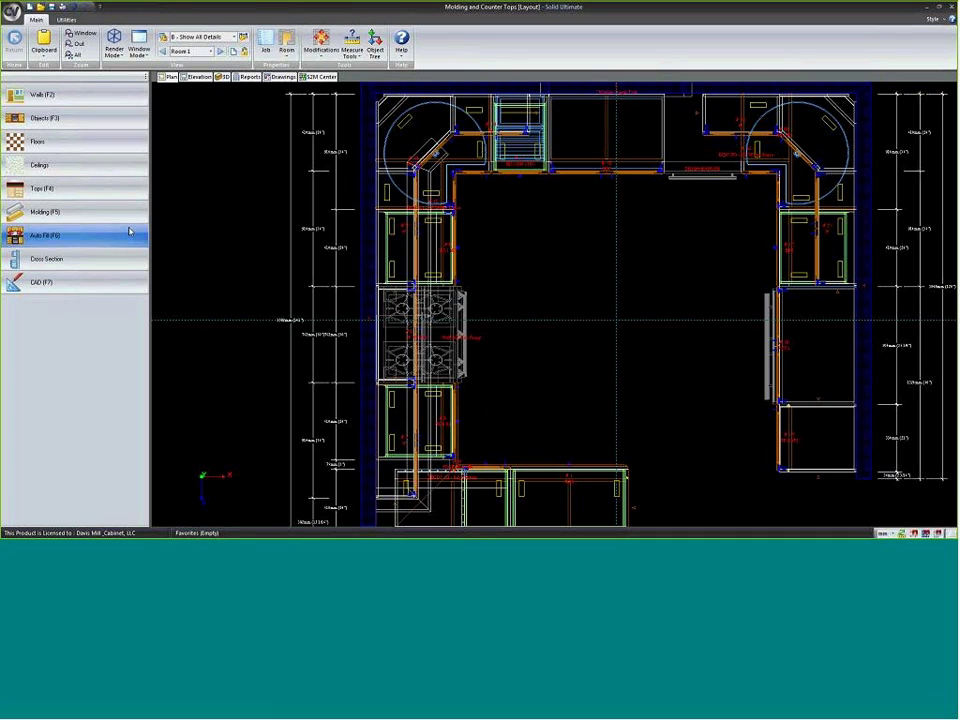
click(427, 252)
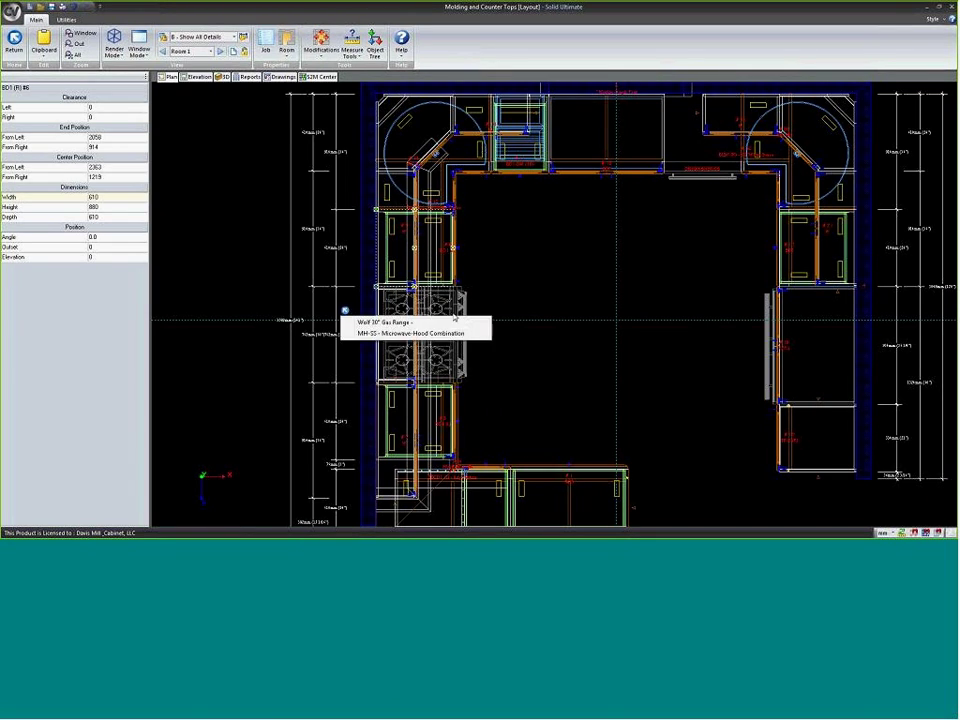
click(534, 285)
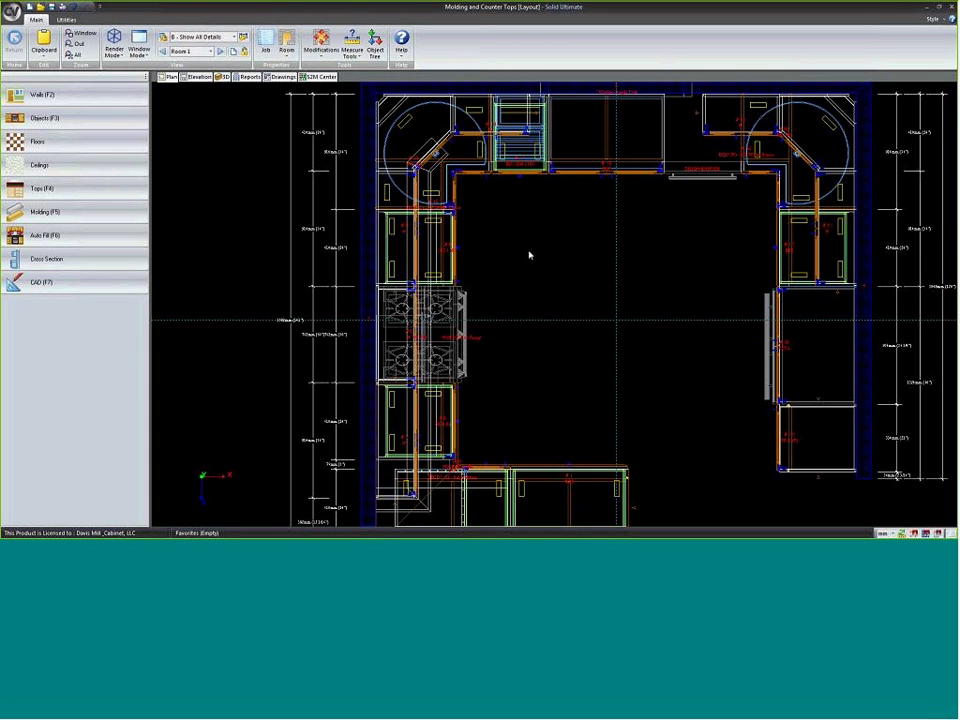
click(64, 219)
click(90, 148)
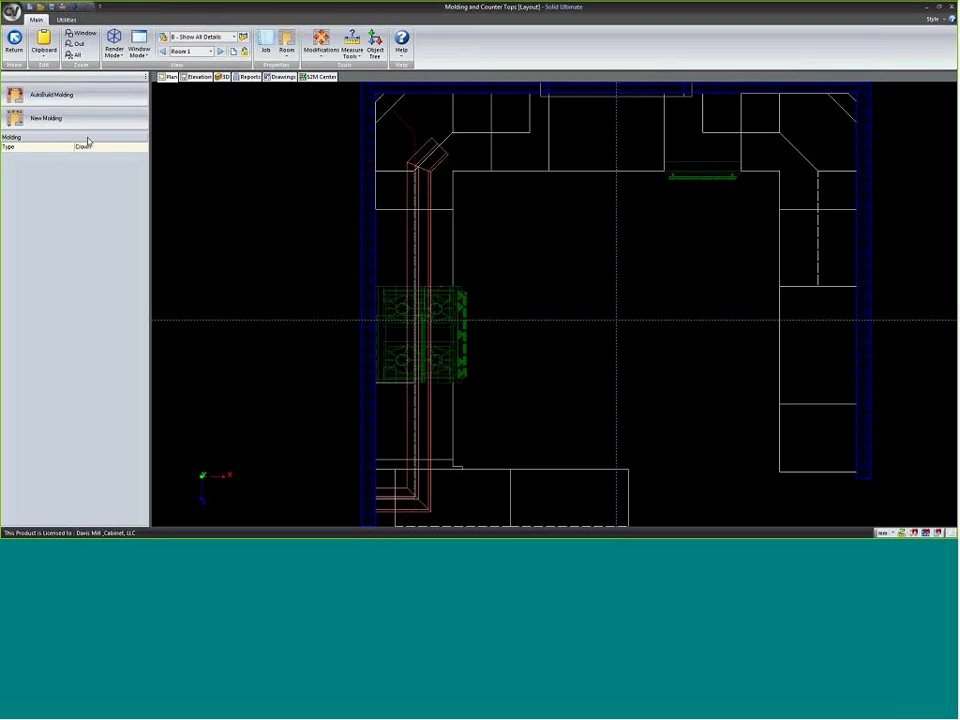
click(426, 224)
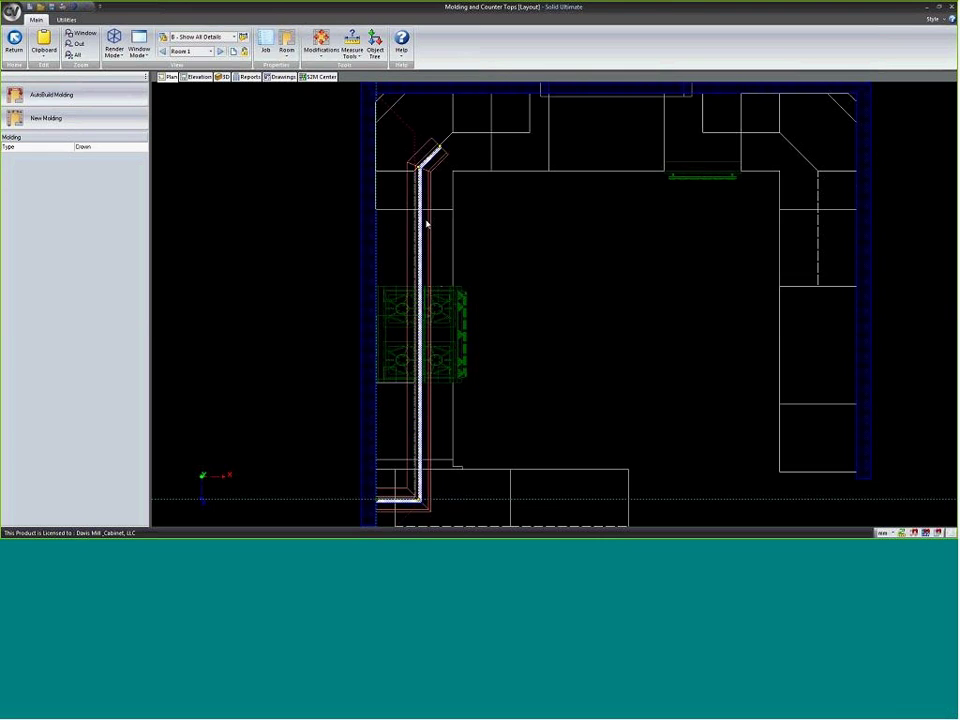
right_click(391, 217)
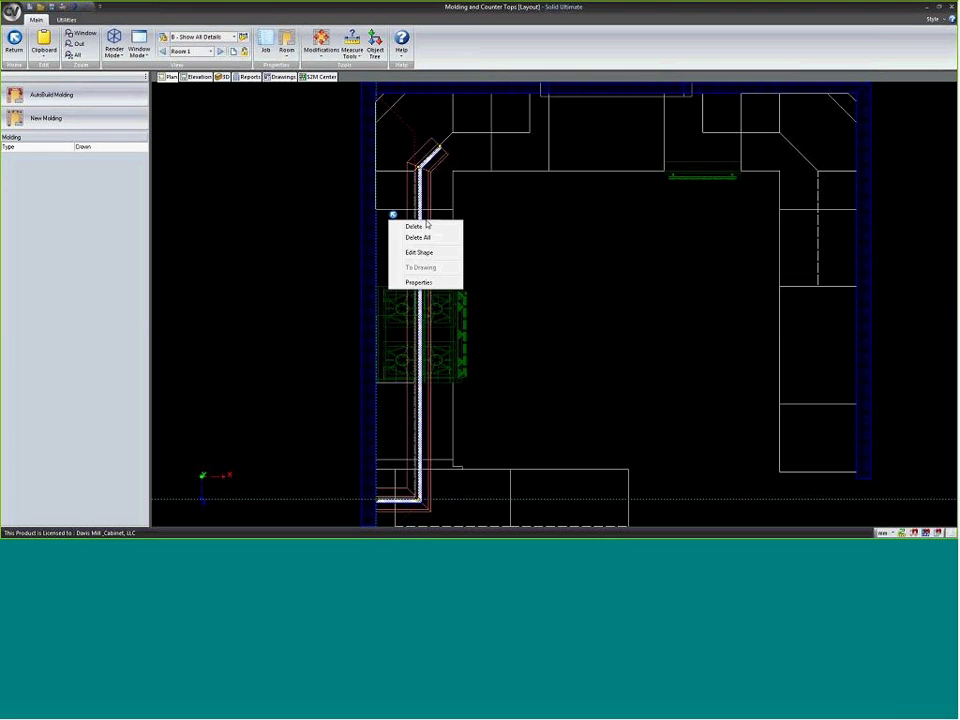
- Change the left-wall molding's profile to Default CRN 12 CRN-BASE-ELL-ATT
click(411, 282)
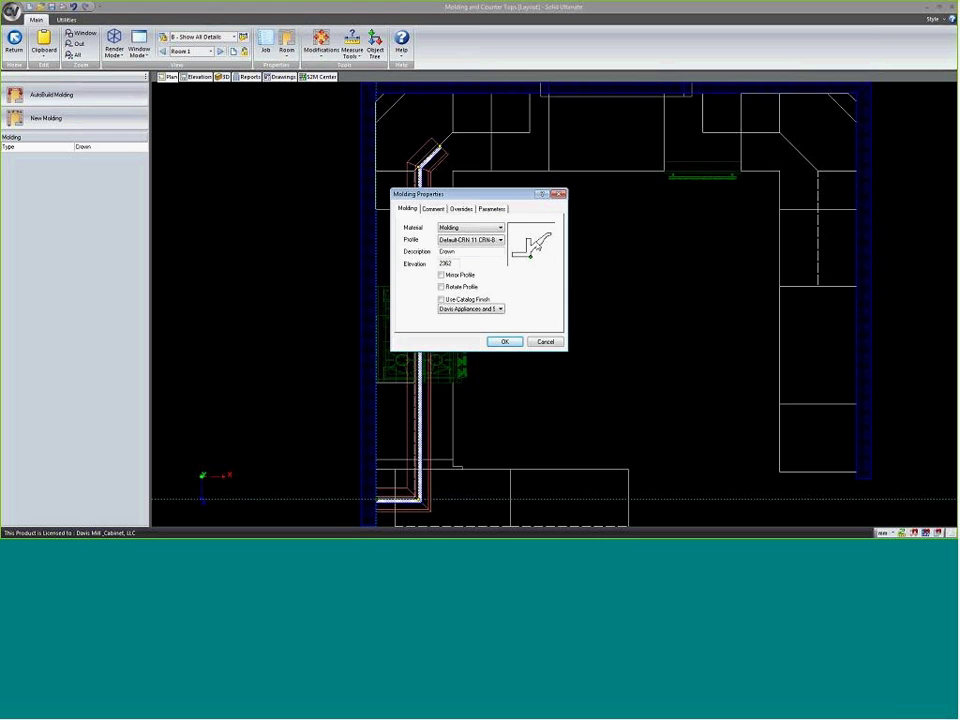
click(495, 240)
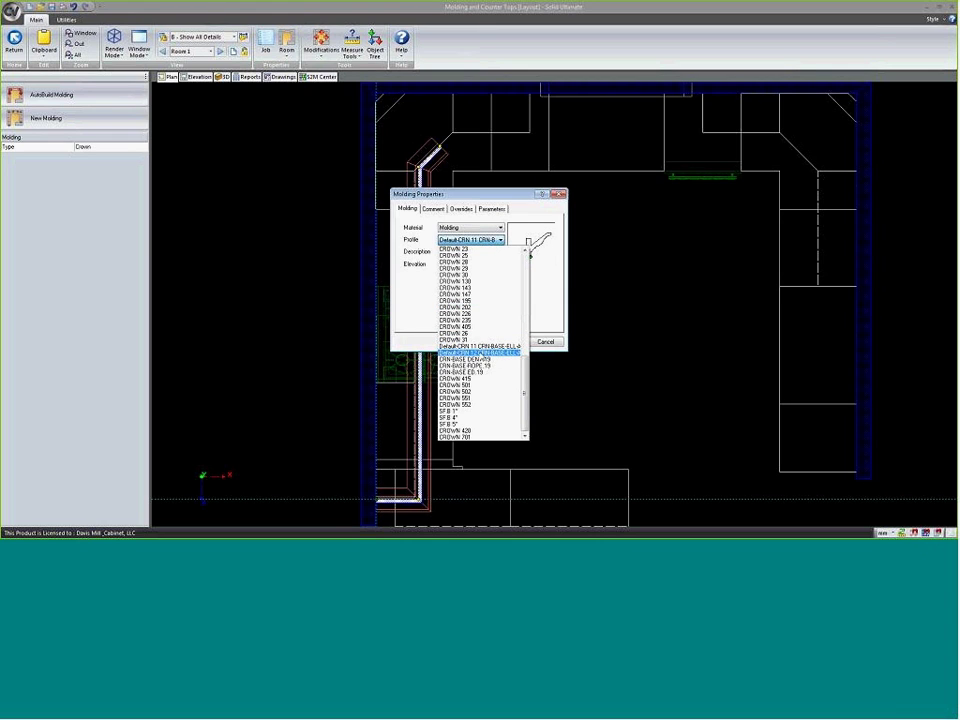
click(486, 353)
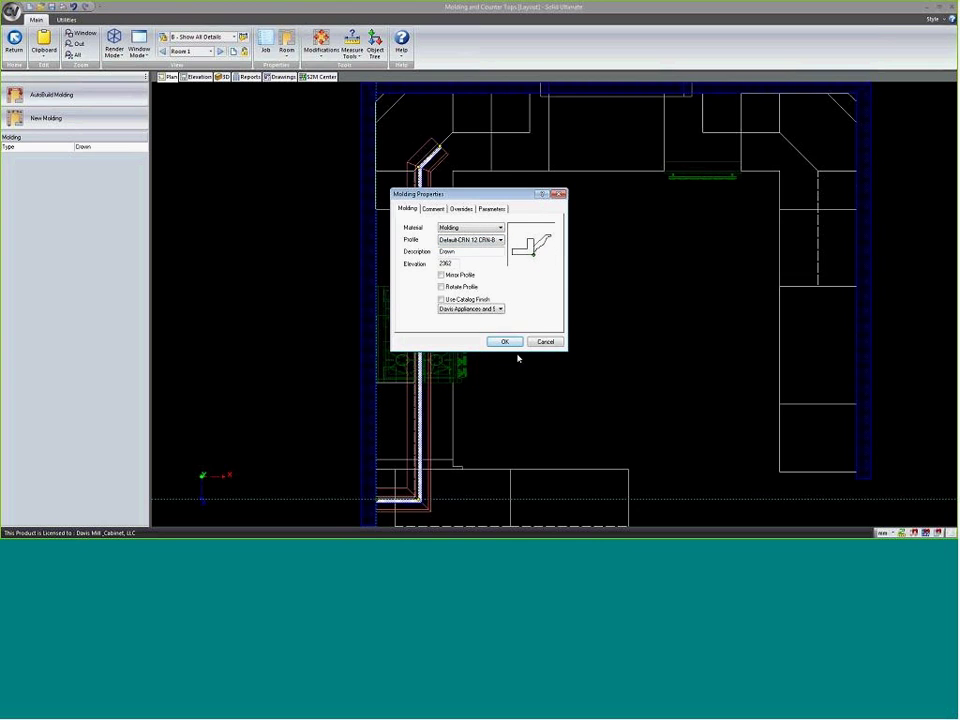
click(505, 342)
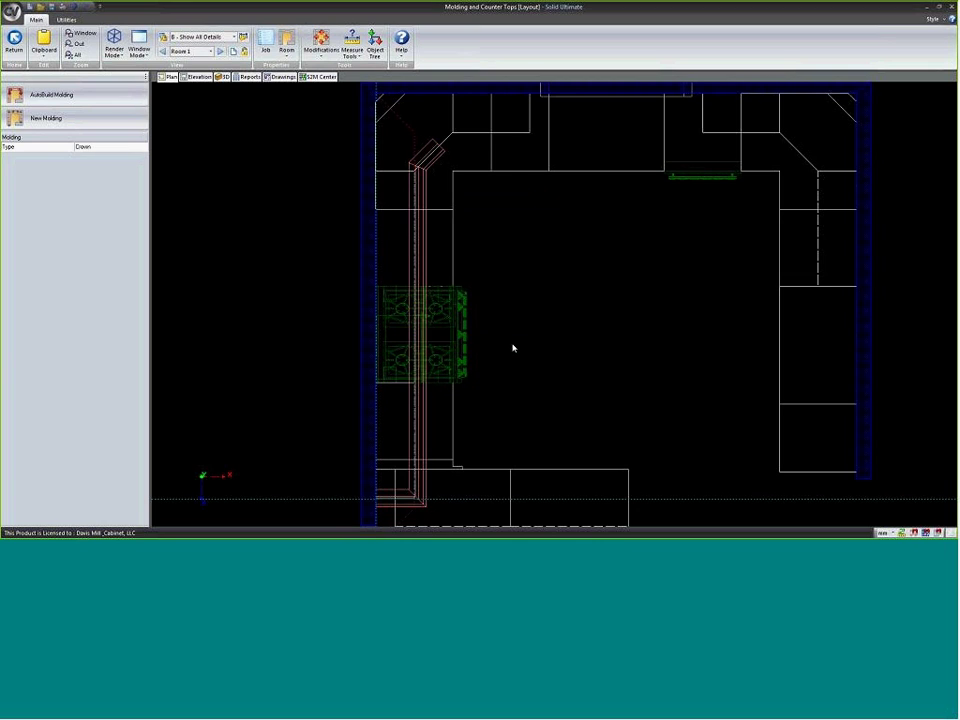
click(201, 78)
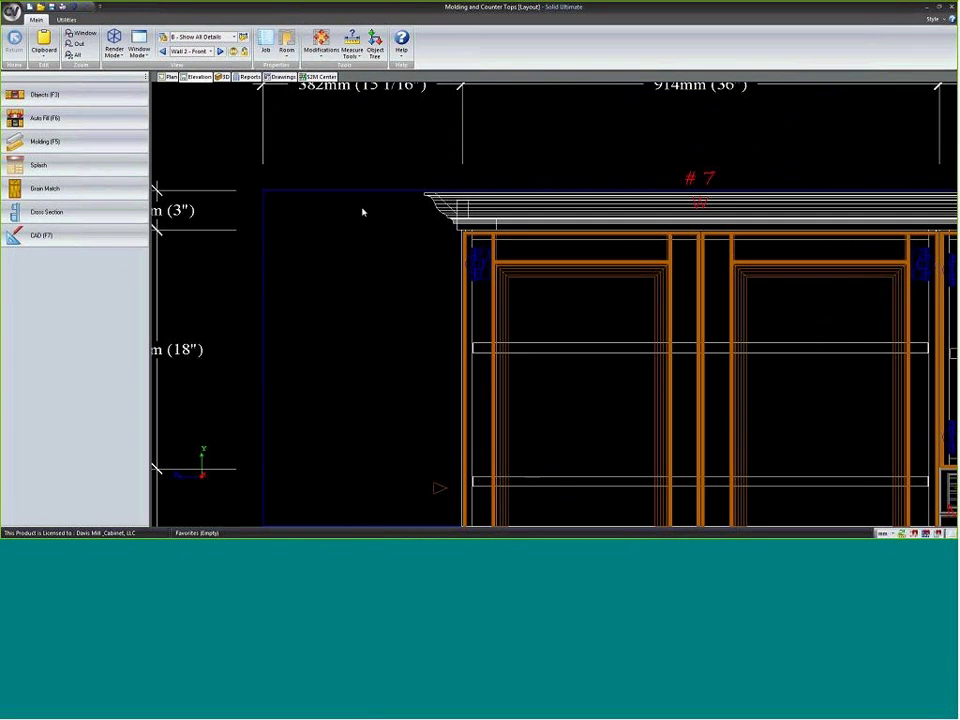
- Inspect the updated crown in elevation, then return to the zoomed-out plan in molding mode
scroll(363, 220, down, 5)
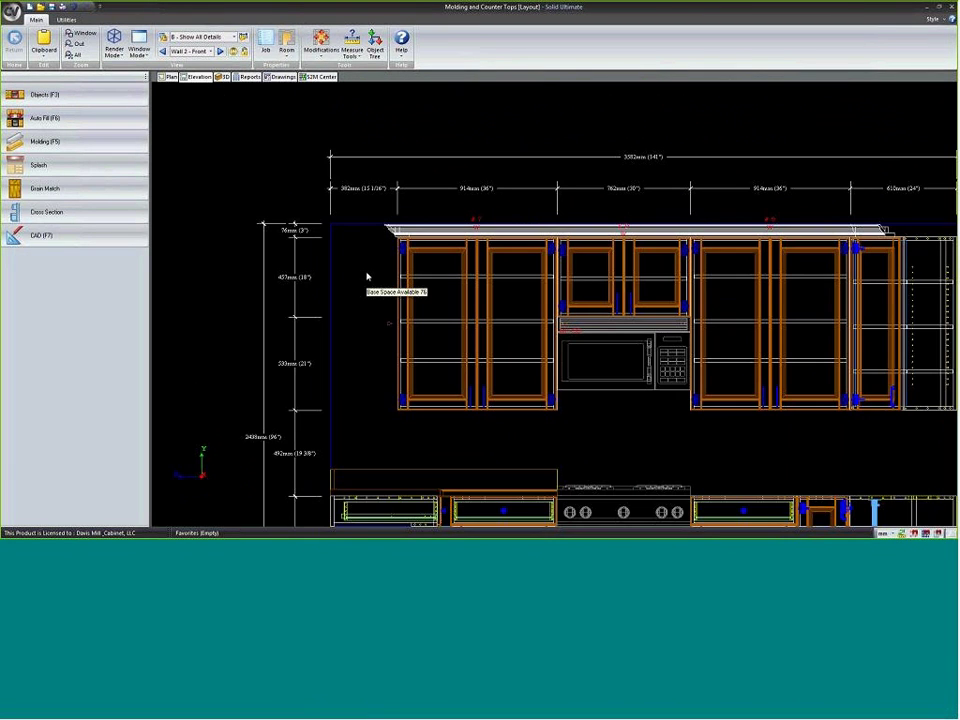
scroll(379, 238, up, 10)
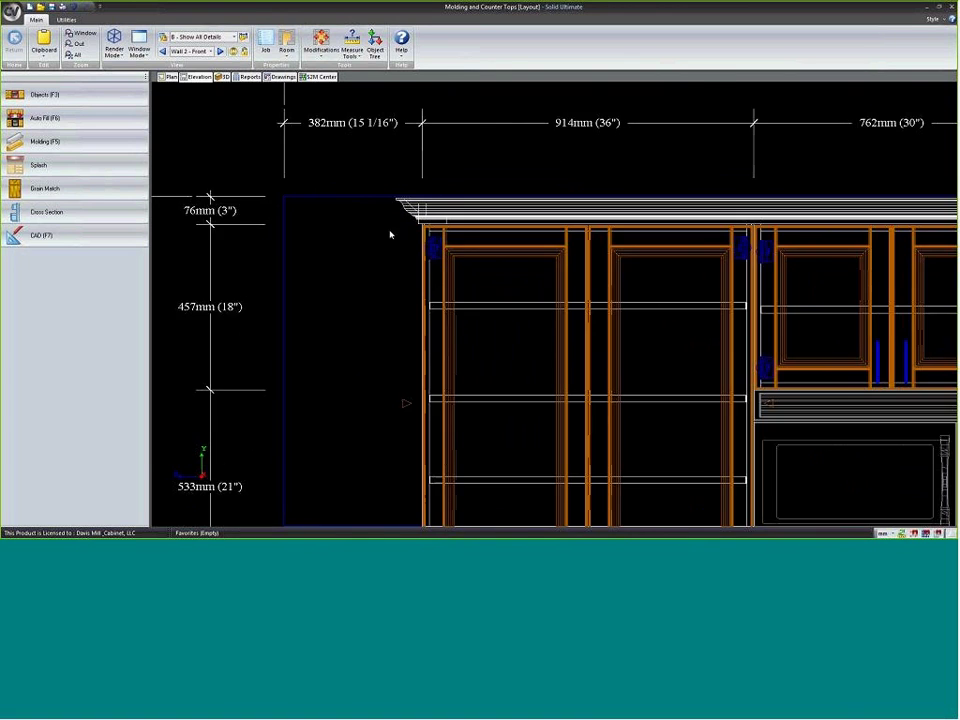
scroll(427, 208, up, 2)
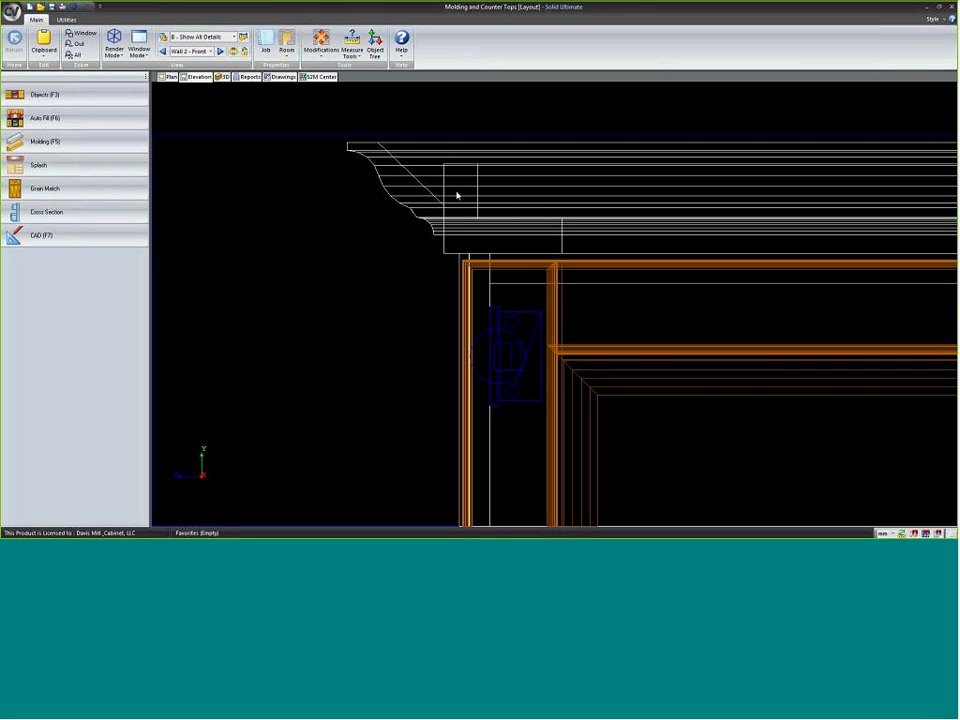
scroll(521, 262, down, 3)
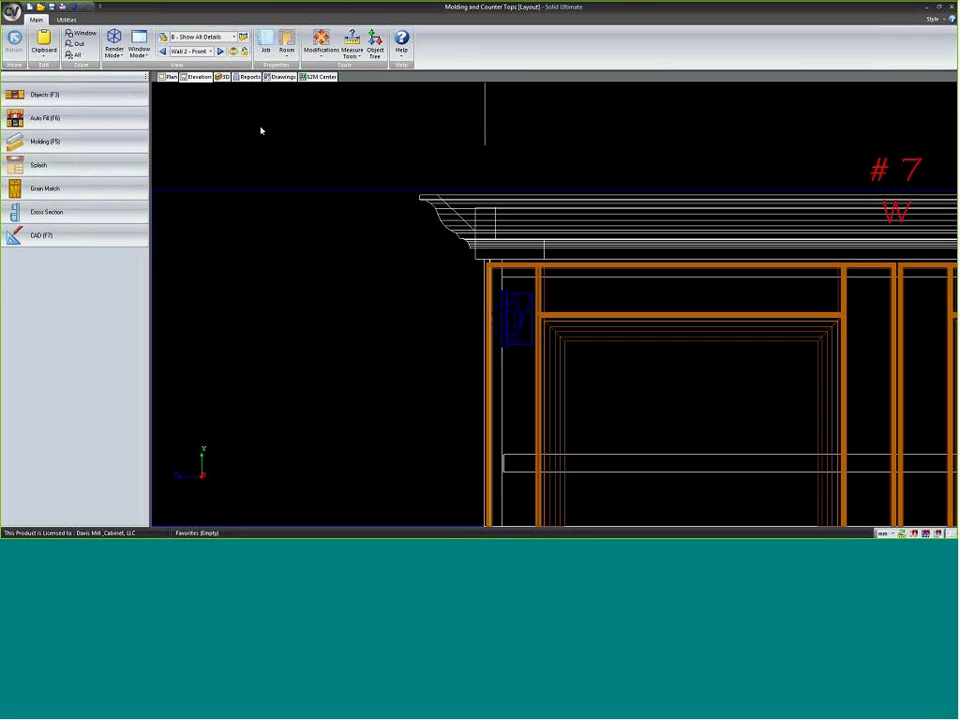
click(170, 78)
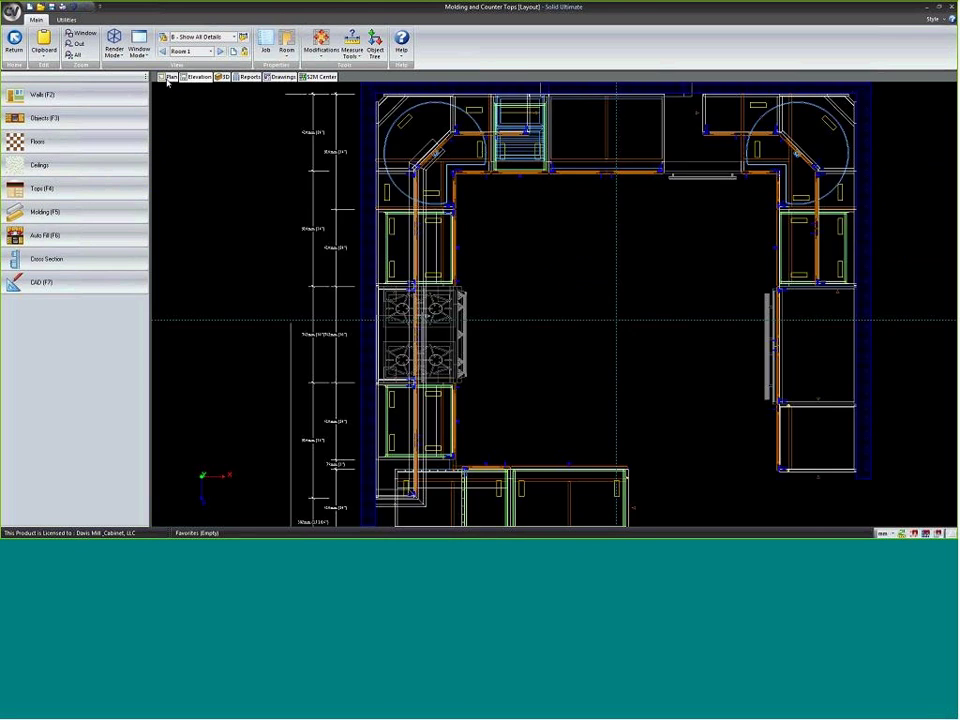
scroll(326, 272, down, 1)
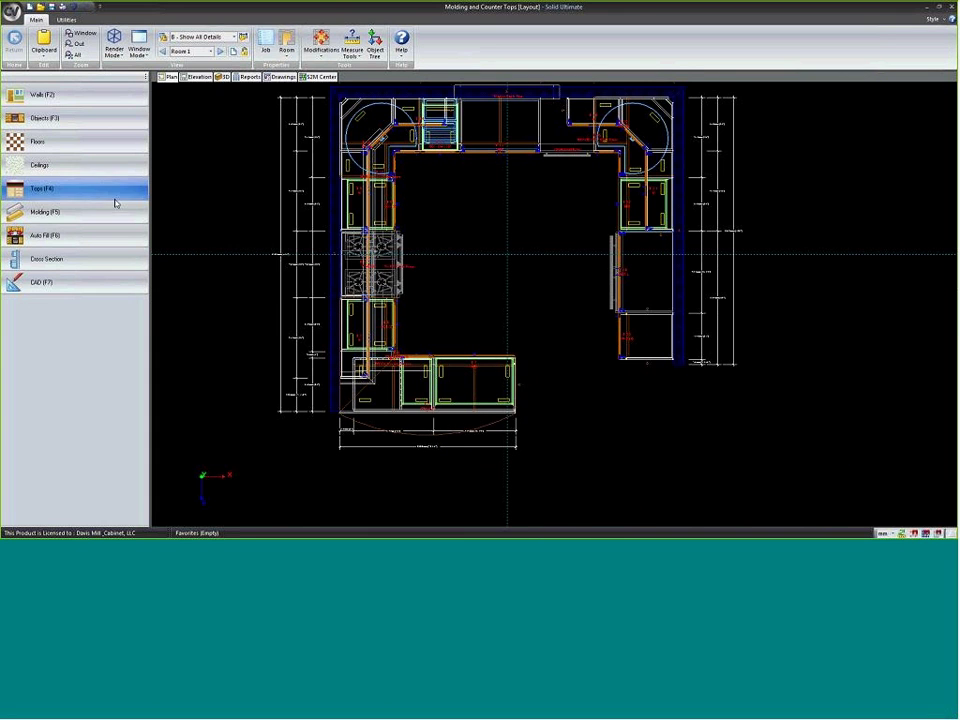
click(57, 212)
- Give the left-wall drawn molding the CRN-BASE ELL.ATT profile and confirm
scroll(235, 294, up, 1)
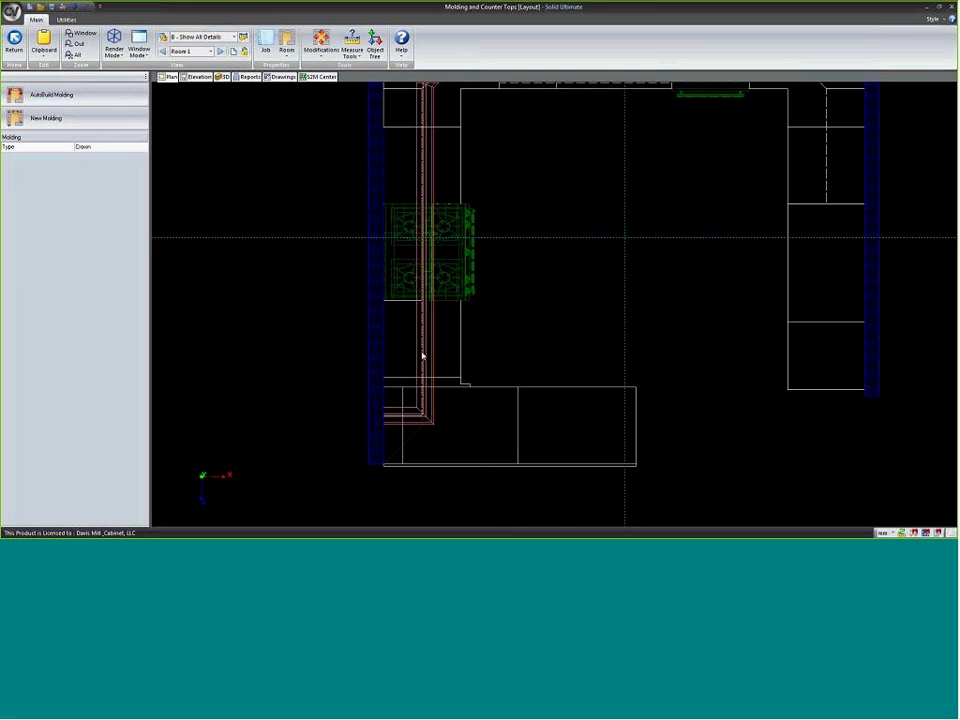
click(431, 346)
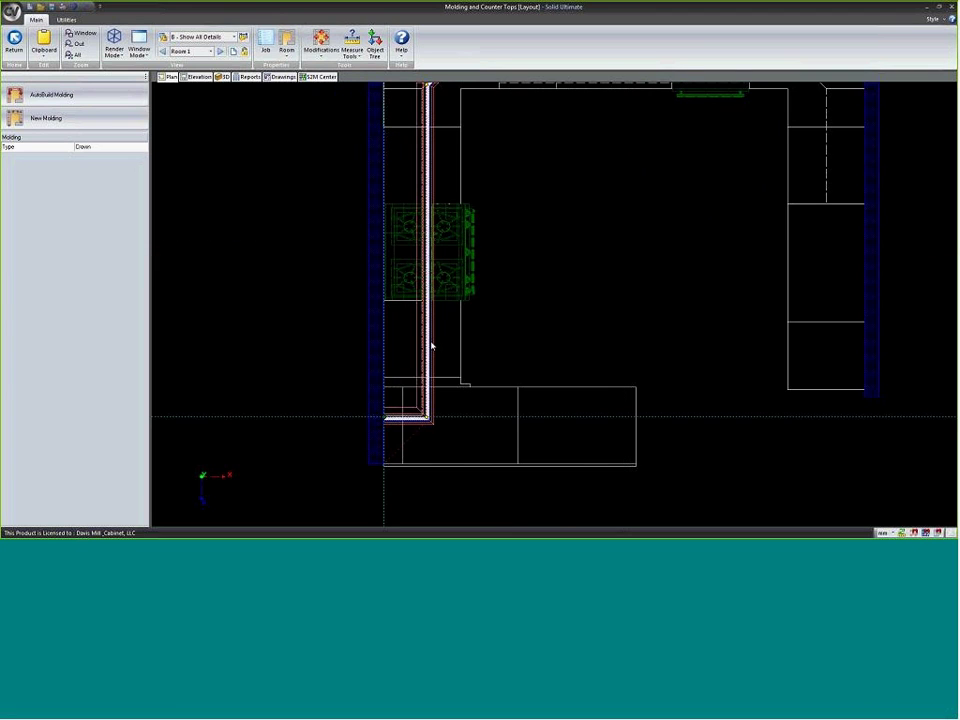
right_click(393, 334)
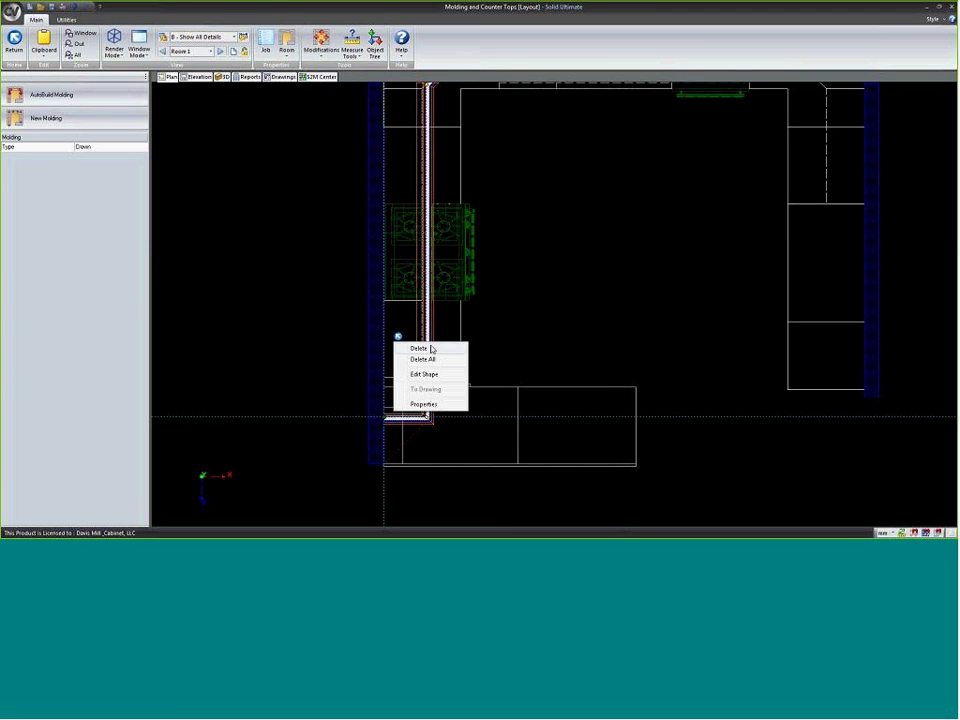
click(422, 404)
click(422, 405)
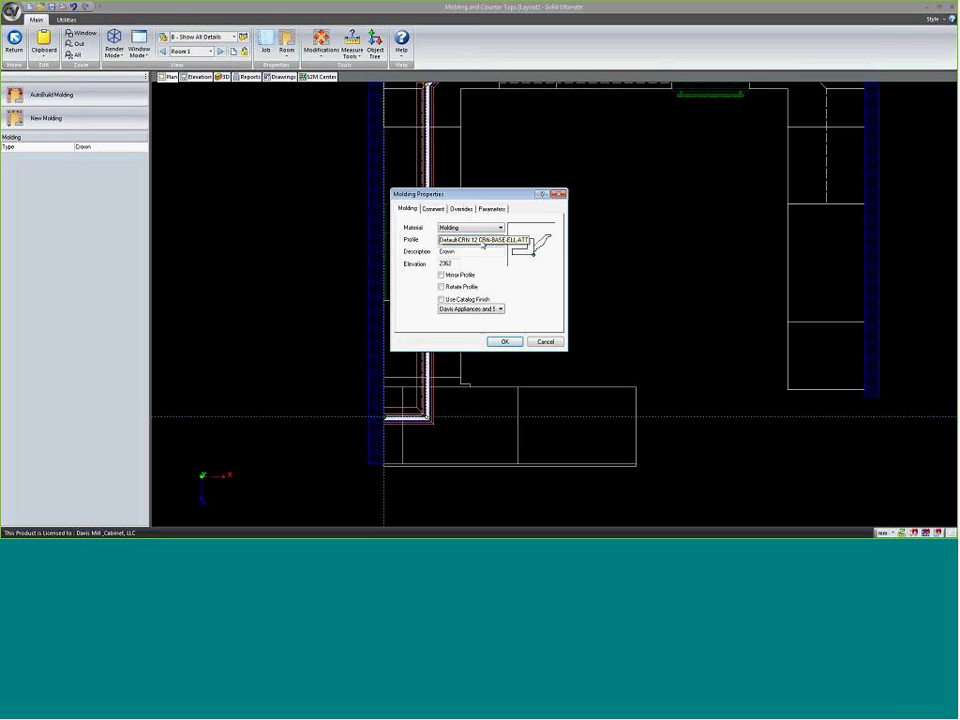
click(483, 245)
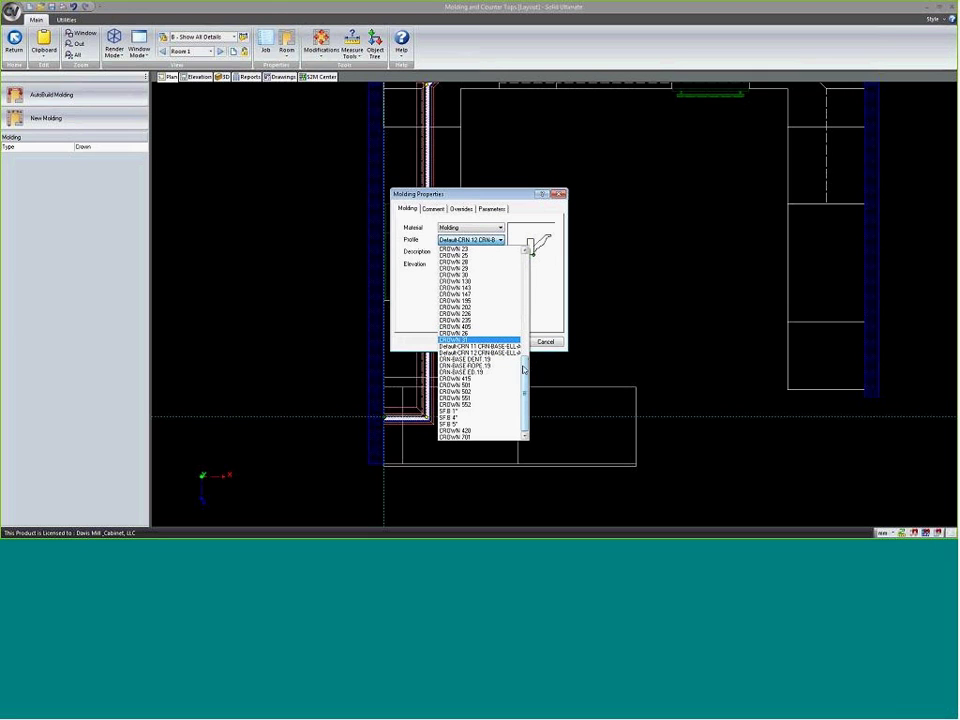
drag(522, 371, 522, 292)
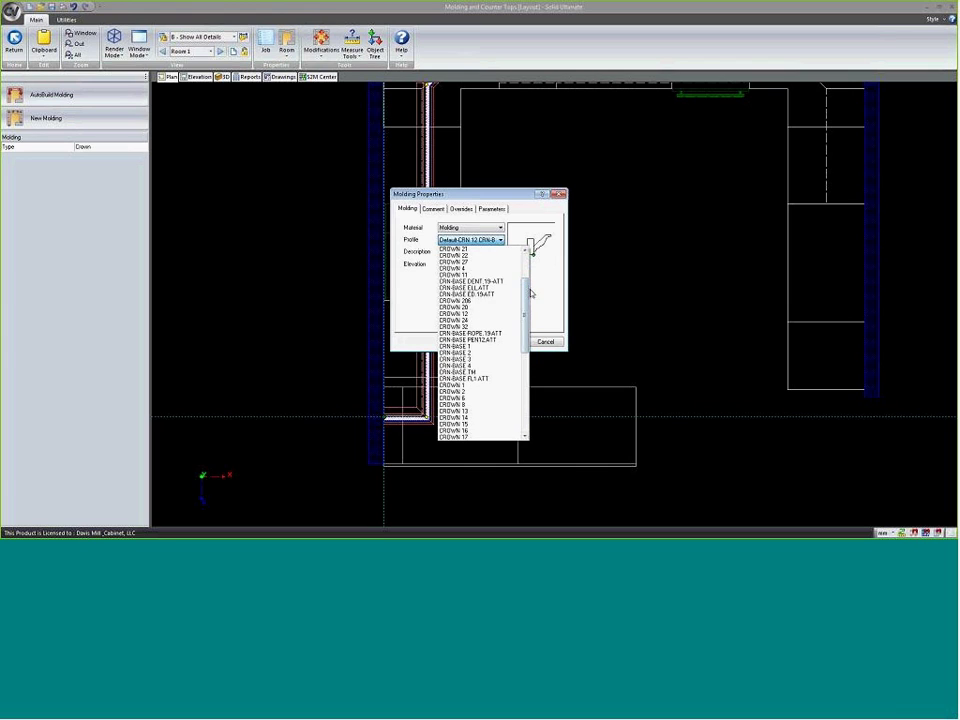
click(489, 289)
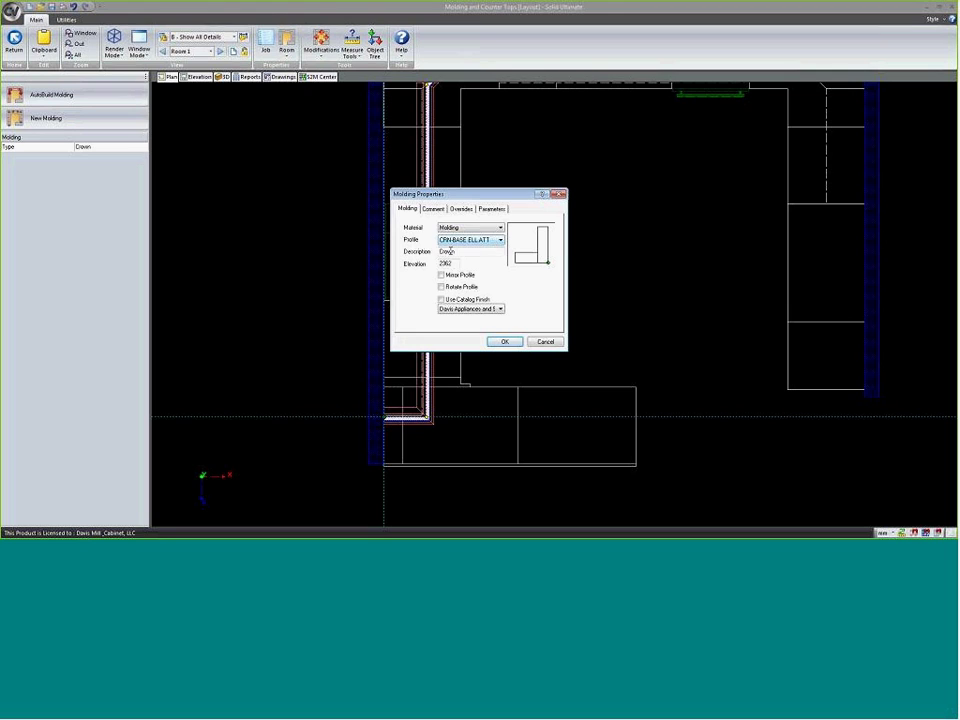
click(513, 345)
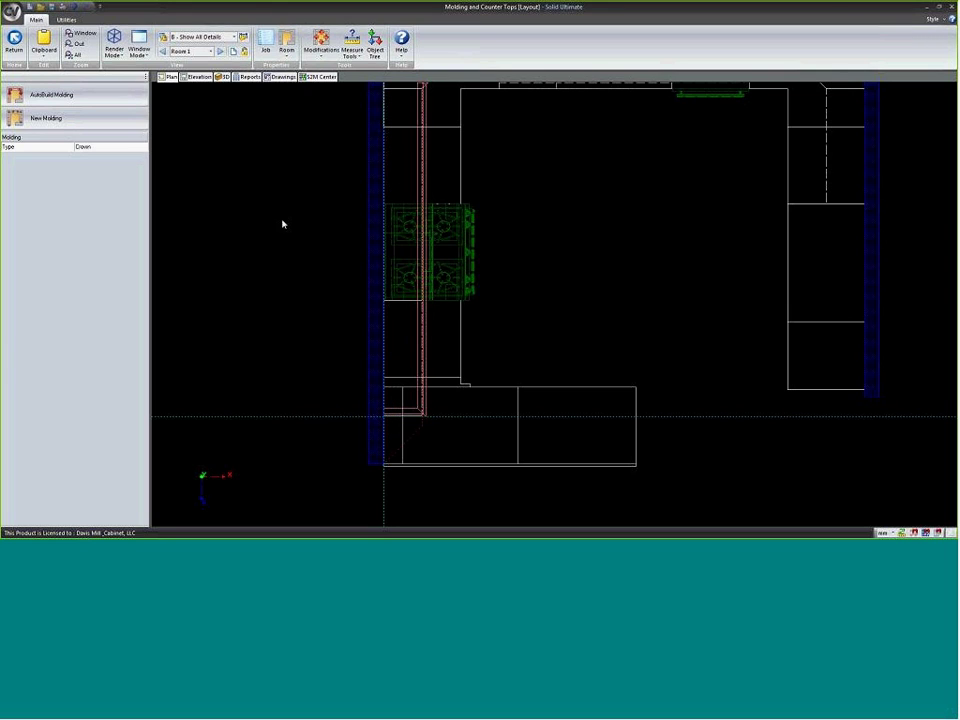
- Leave molding mode for the Room 1 plan, trying low then medium detail
click(199, 78)
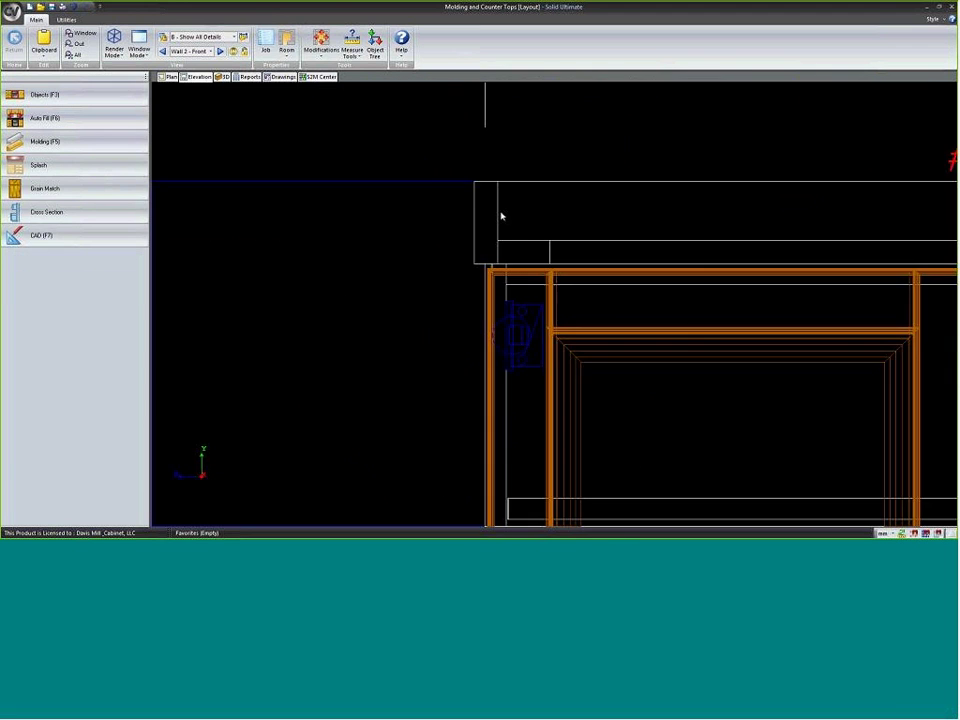
click(166, 78)
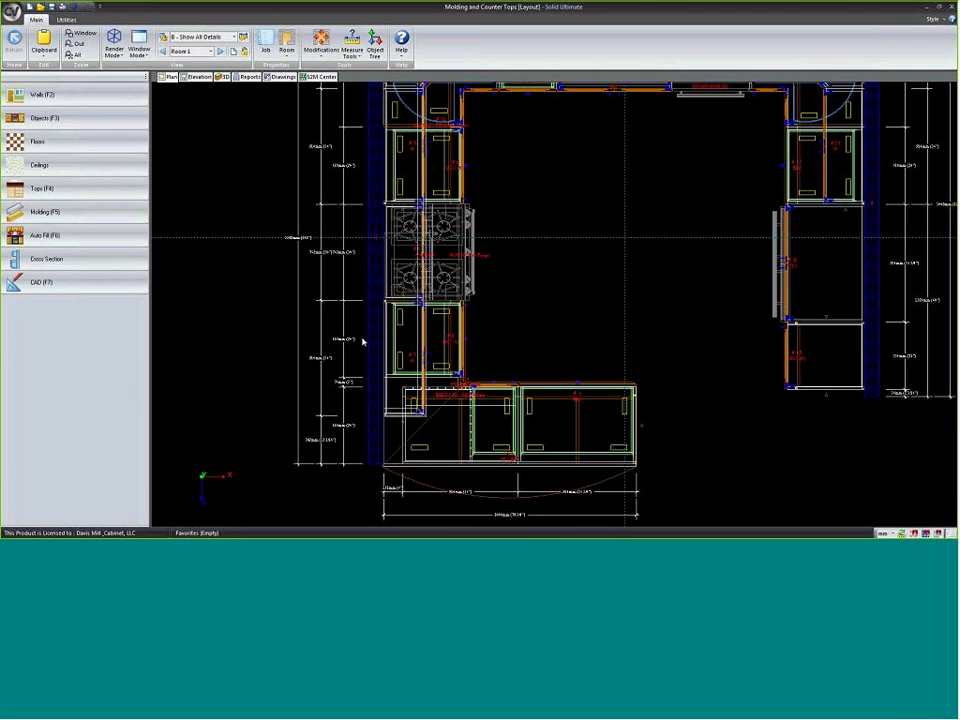
scroll(409, 398, up, 2)
click(233, 37)
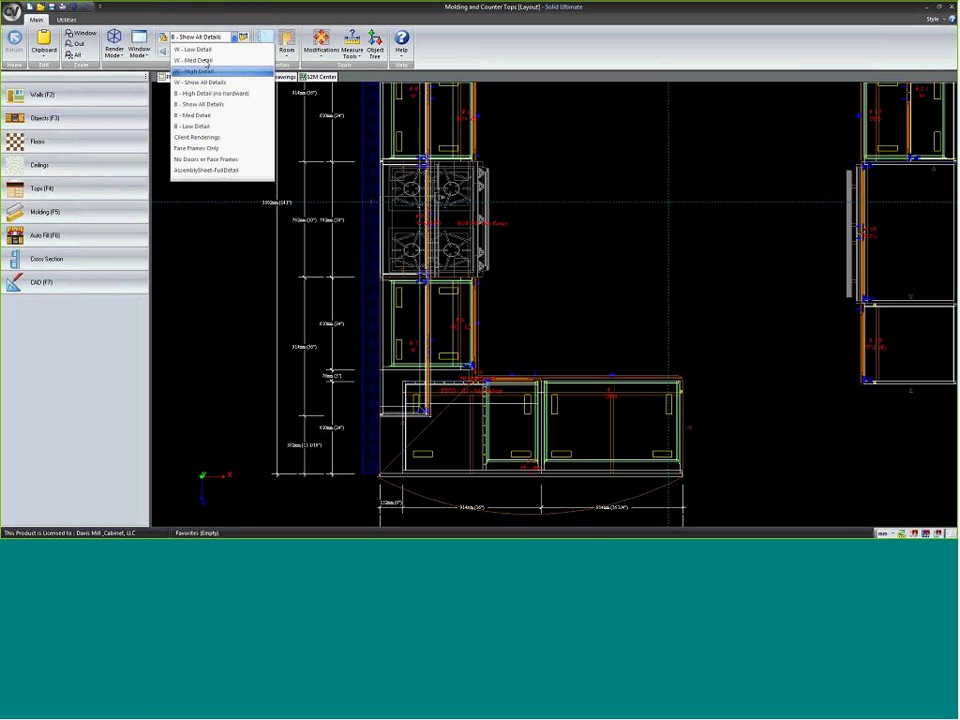
click(205, 128)
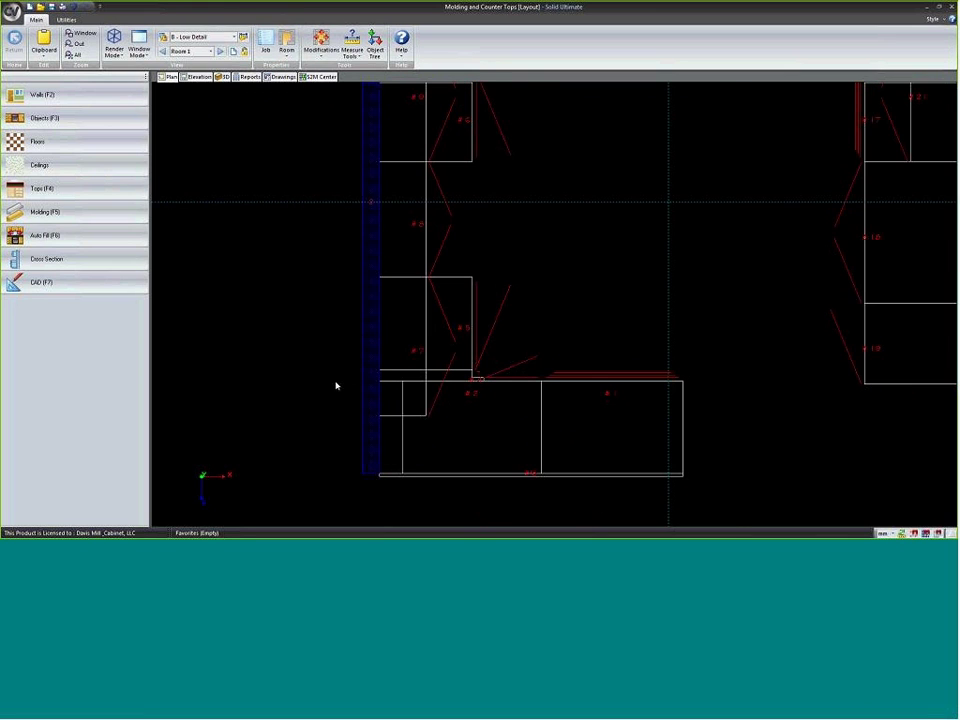
scroll(334, 386, up, 2)
click(202, 44)
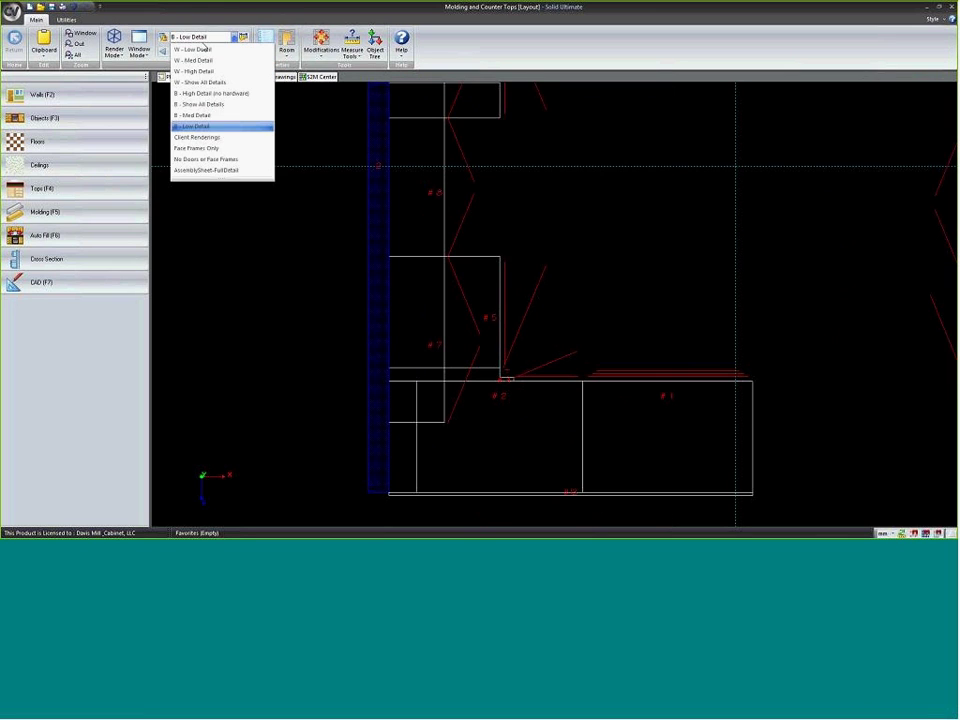
click(208, 117)
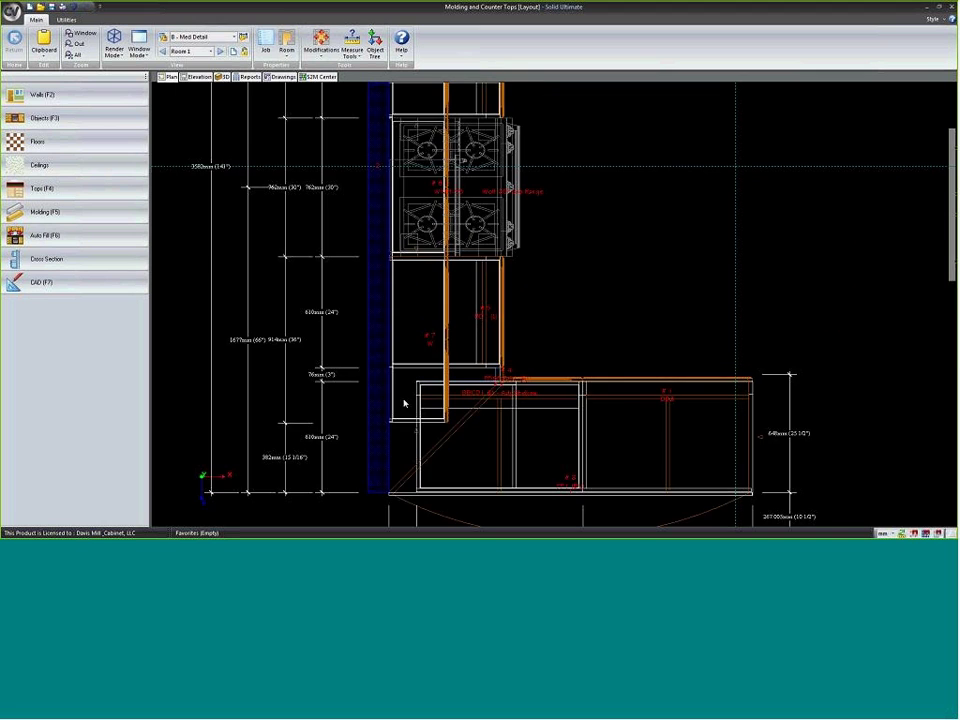
scroll(420, 415, up, 4)
- Enter molding editing at B - Low Detail and start a new molding
right_click(250, 184)
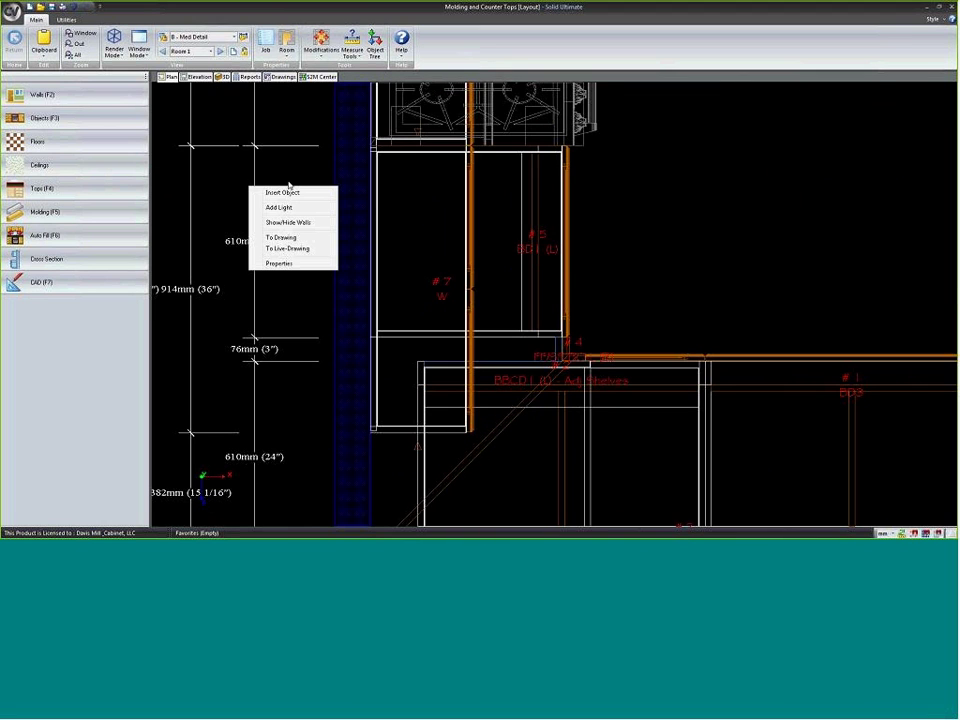
click(50, 212)
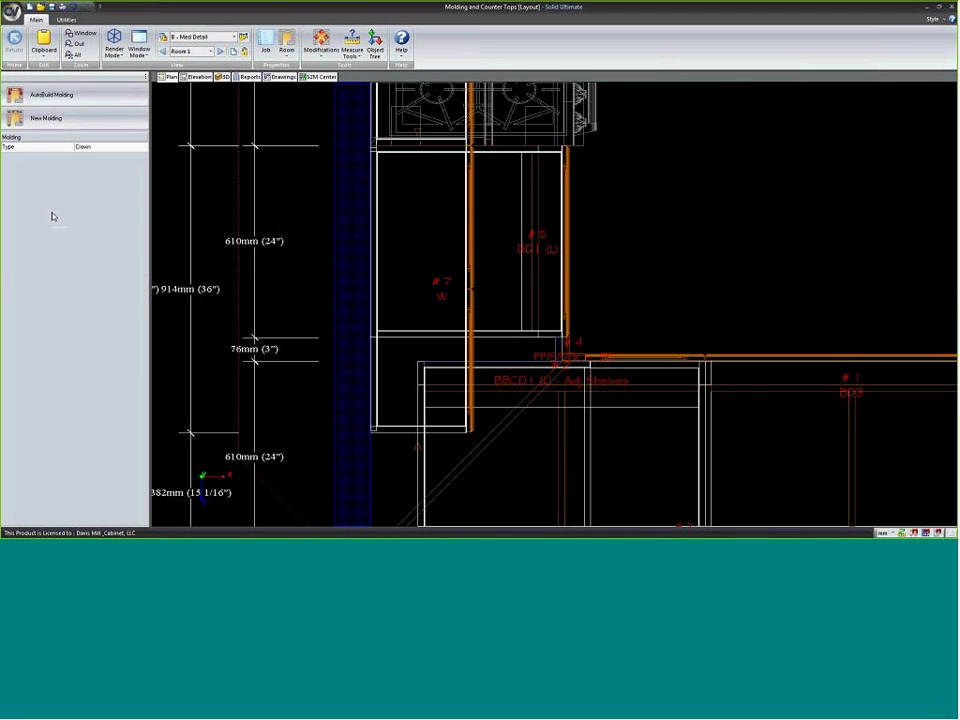
scroll(234, 379, up, 1)
click(233, 37)
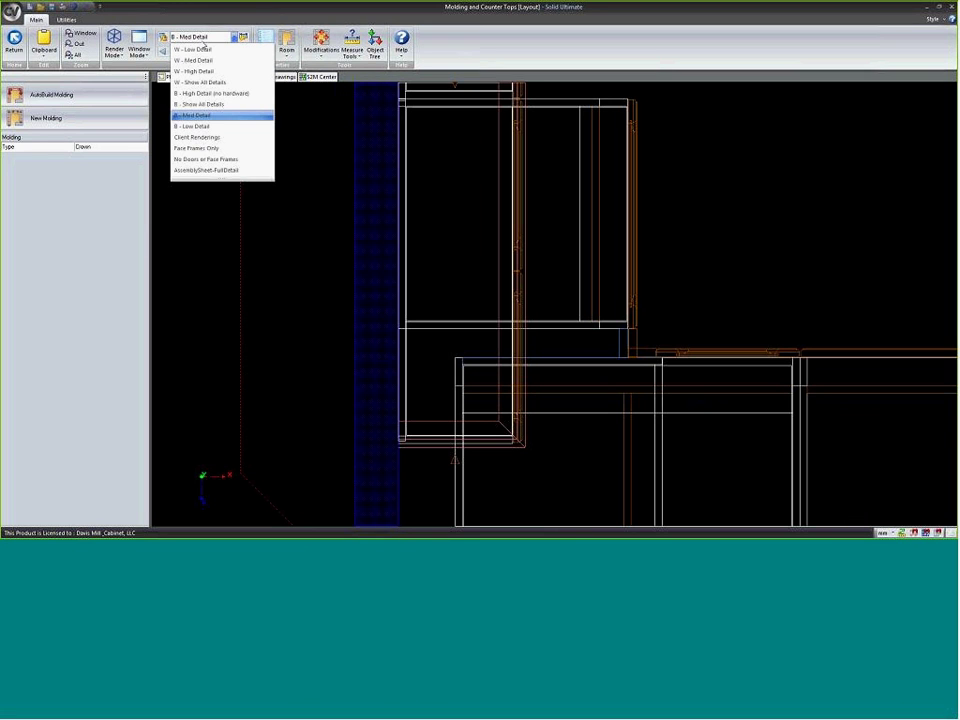
click(195, 126)
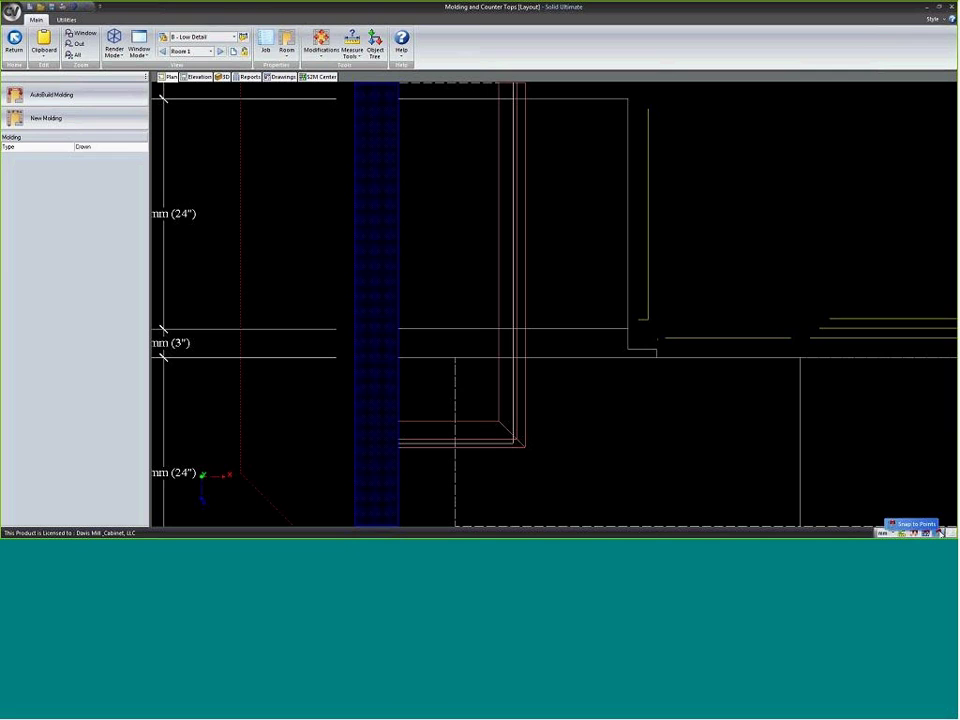
scroll(475, 354, down, 3)
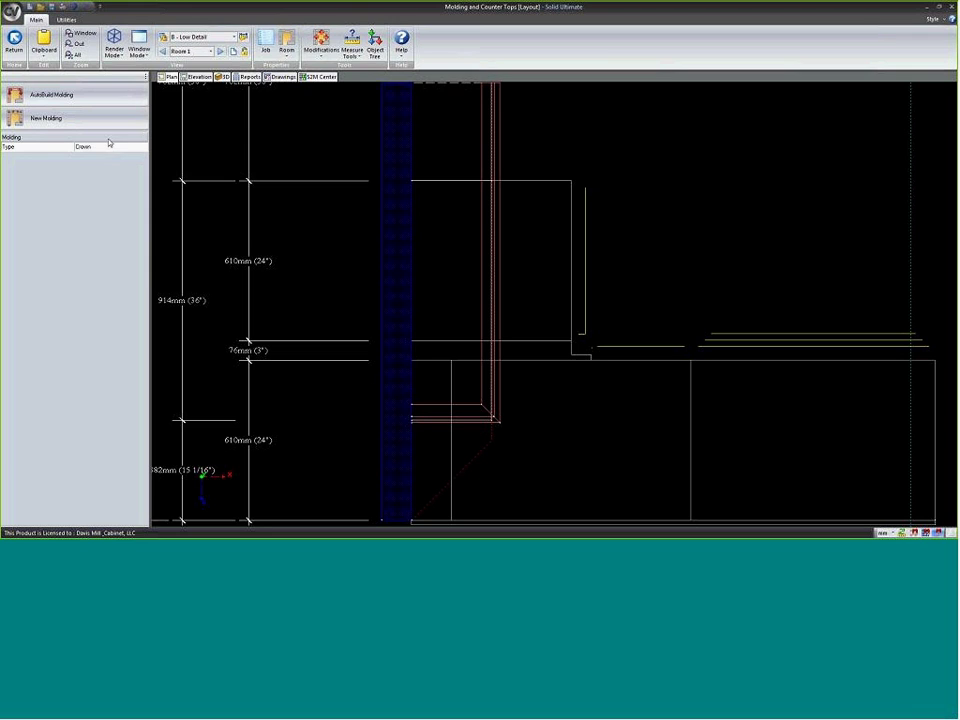
click(44, 124)
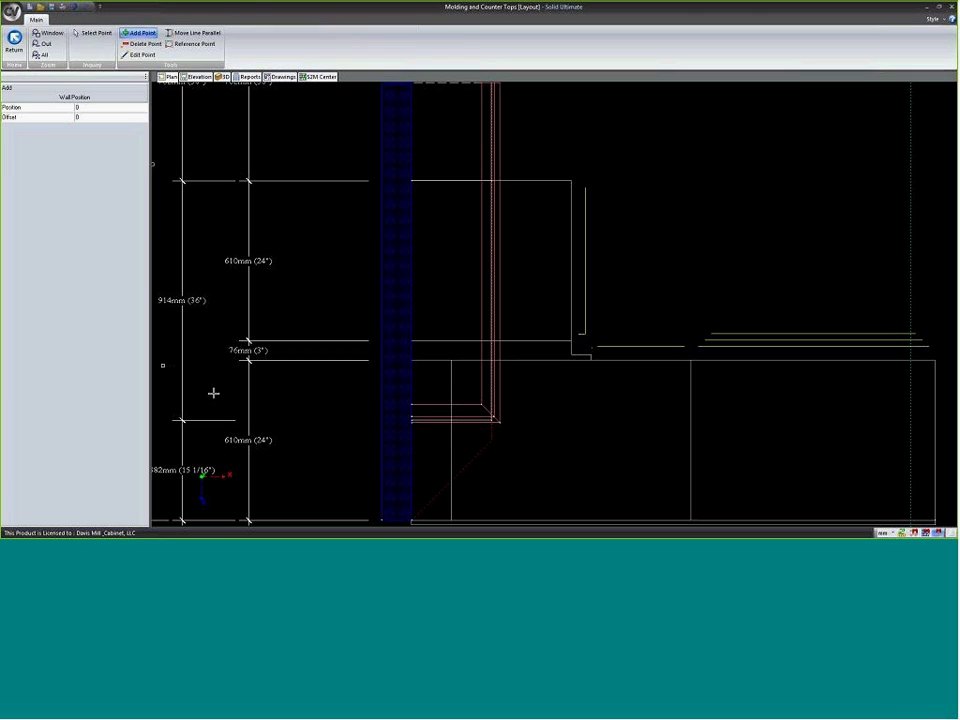
- Draw a molding run from the wall start to the cabinet corner and angled end, saving the shape
click(420, 423)
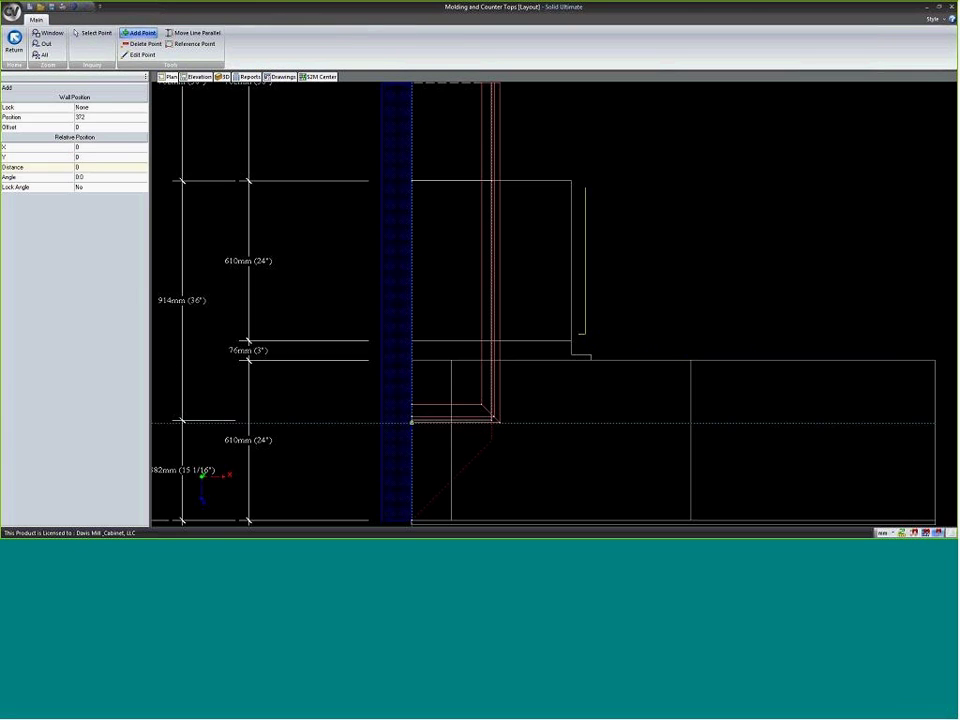
click(508, 422)
scroll(530, 240, up, 3)
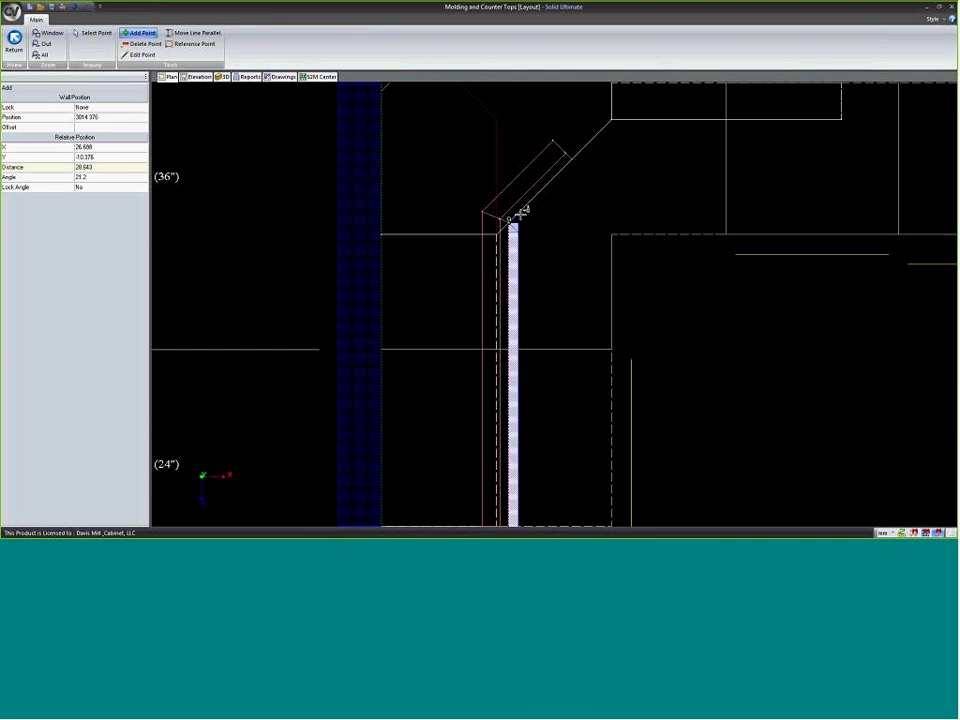
click(568, 165)
key(Escape)
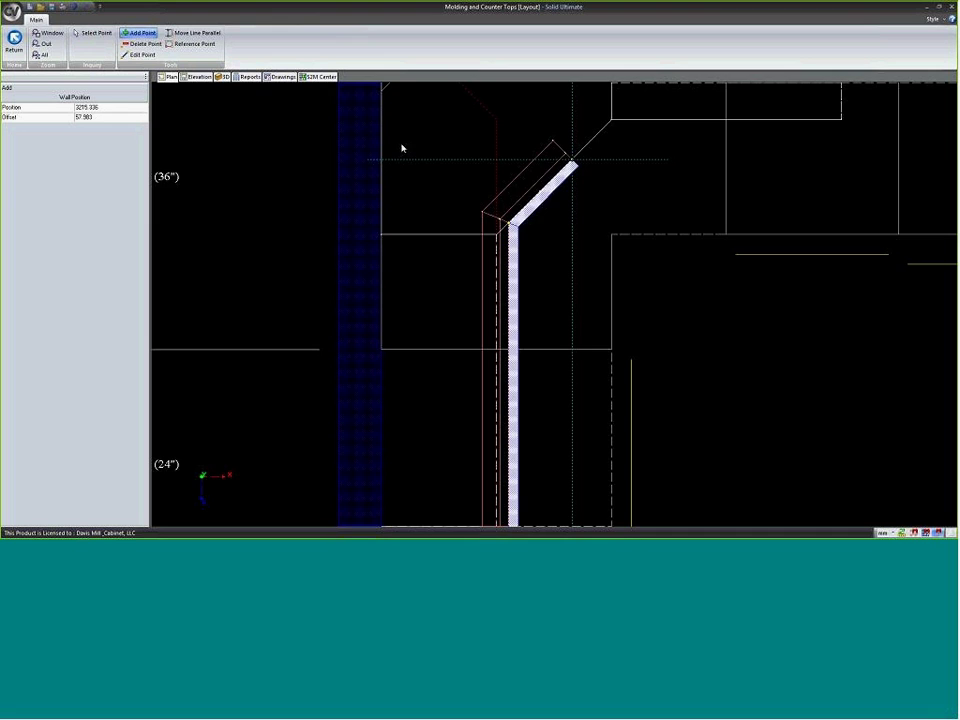
scroll(401, 150, down, 3)
key(Escape)
click(462, 297)
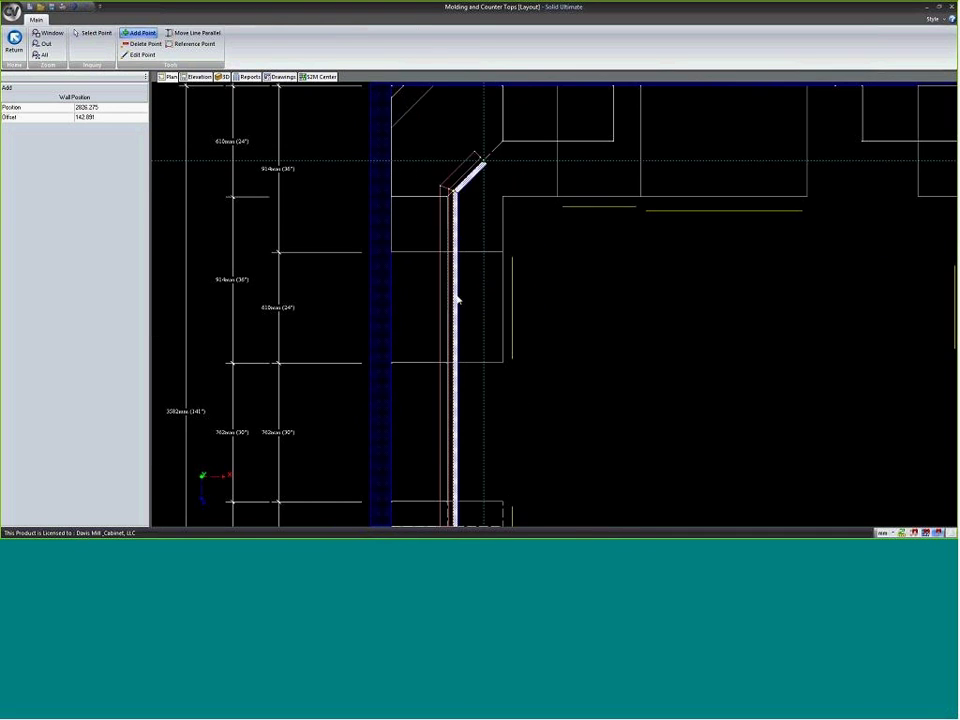
scroll(470, 210, up, 3)
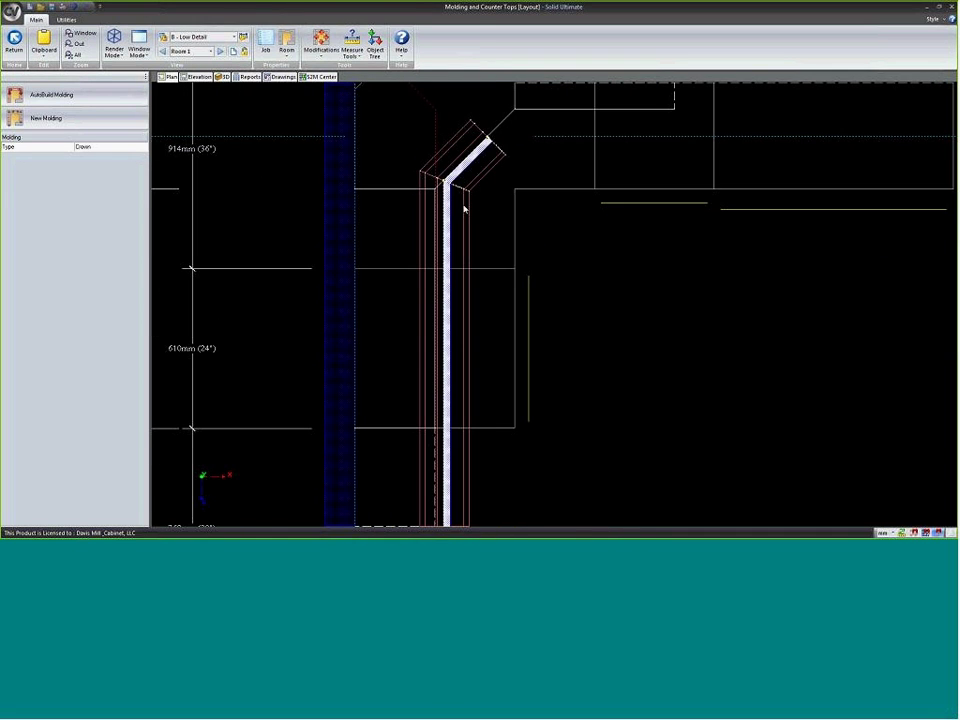
right_click(463, 208)
- Set the new drawn molding's profile to CROWN 12 and confirm
click(460, 266)
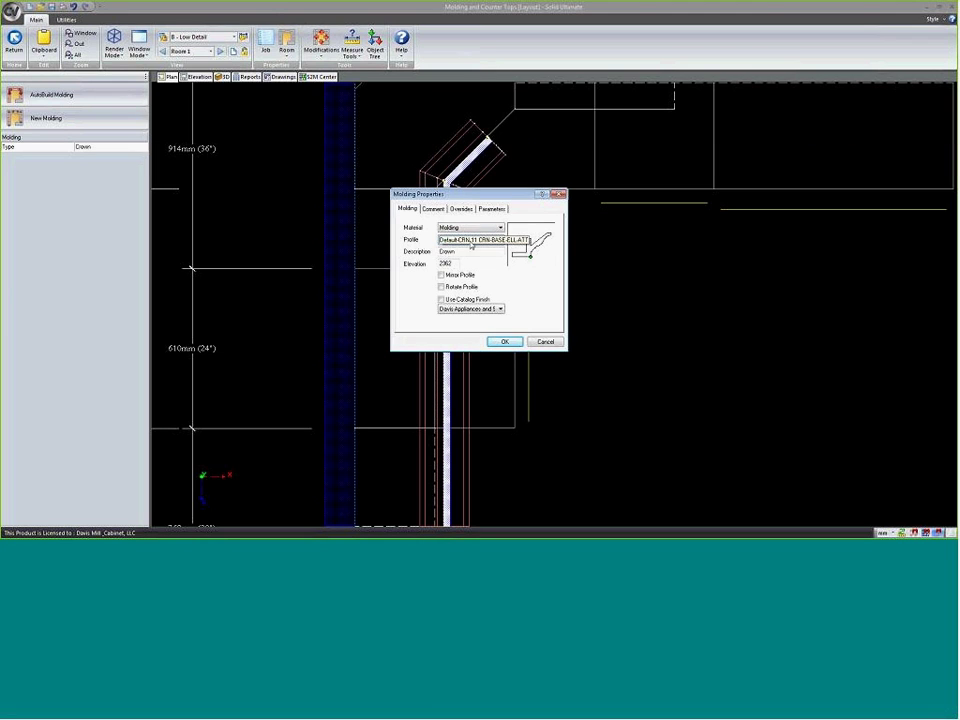
click(499, 244)
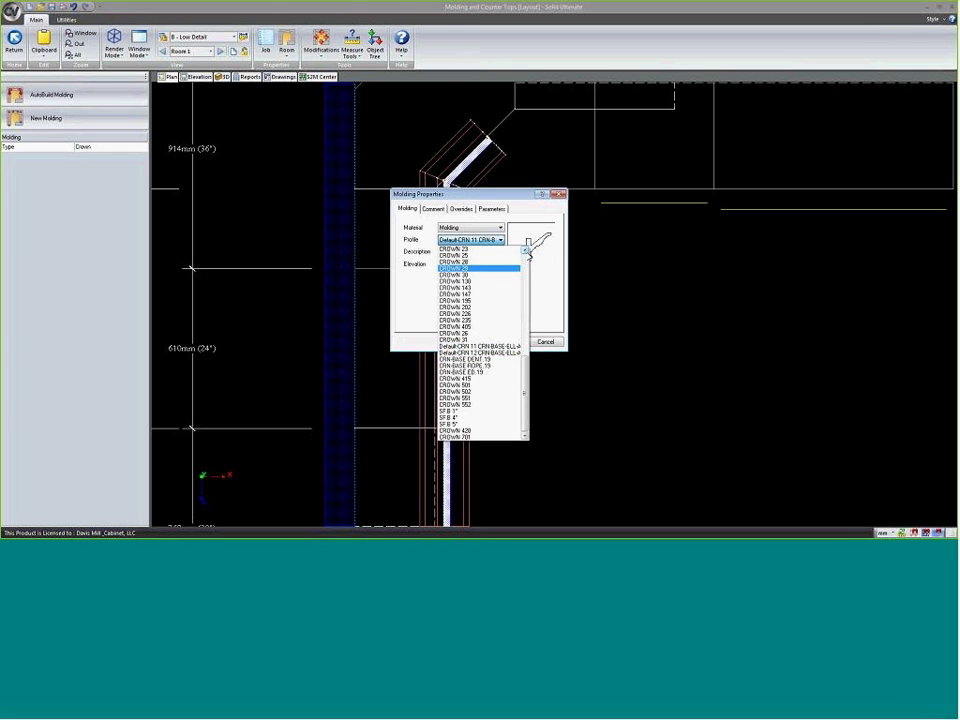
scroll(527, 252, up, 6)
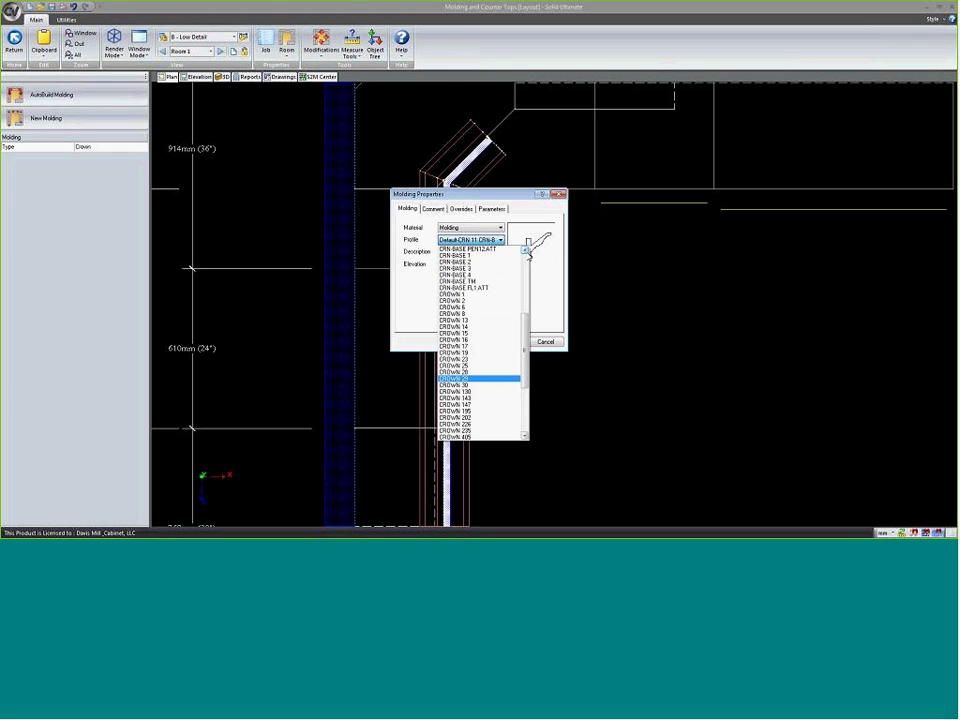
scroll(527, 252, up, 5)
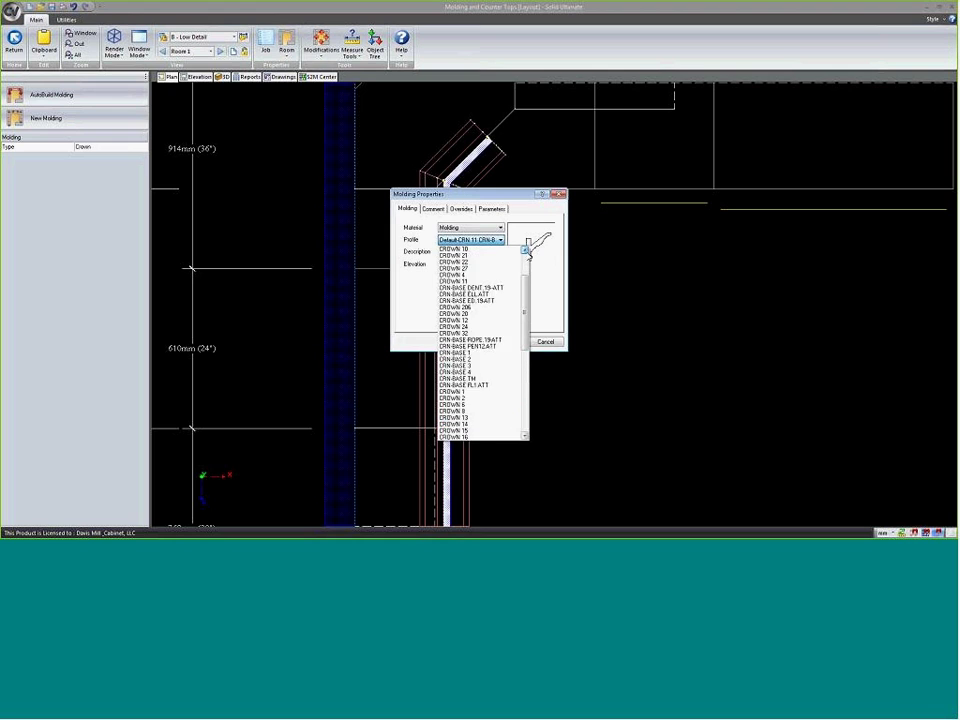
scroll(527, 252, up, 3)
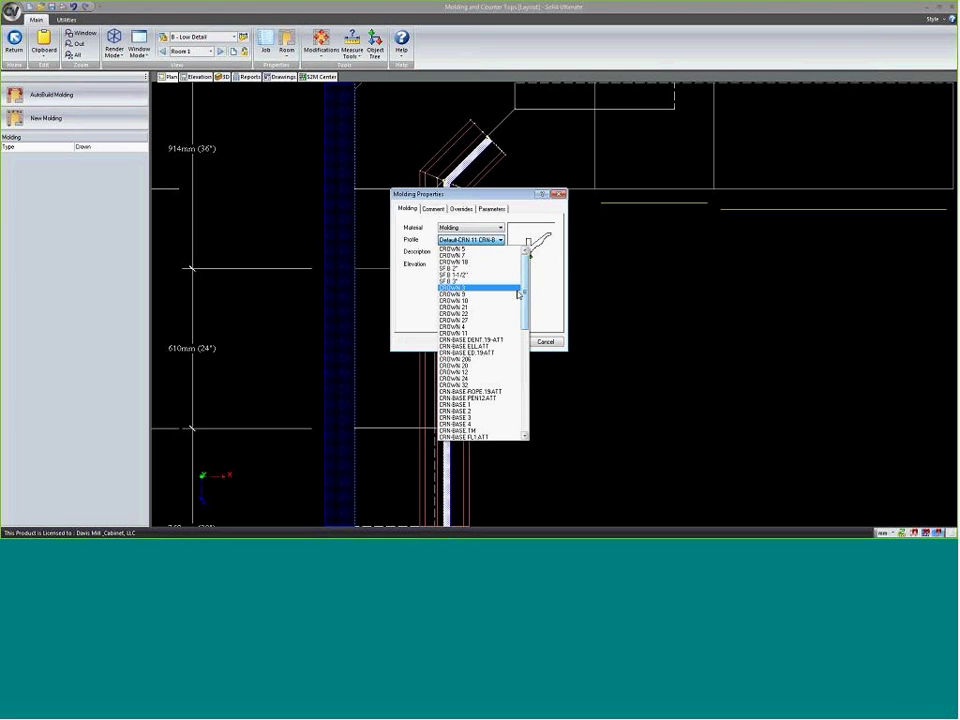
drag(524, 287, 528, 330)
click(476, 282)
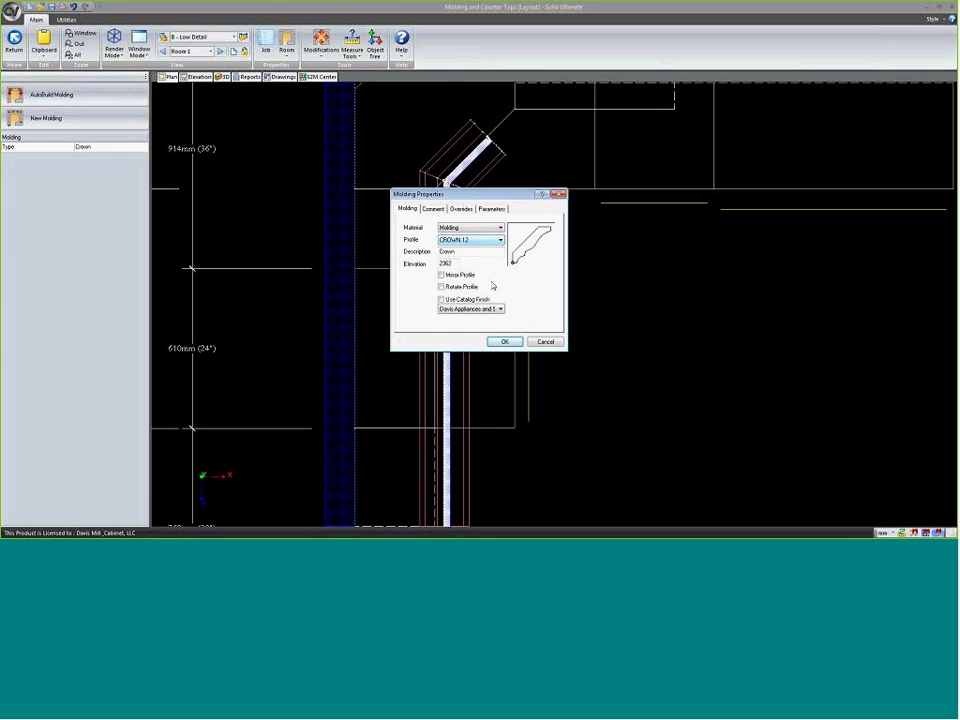
click(506, 342)
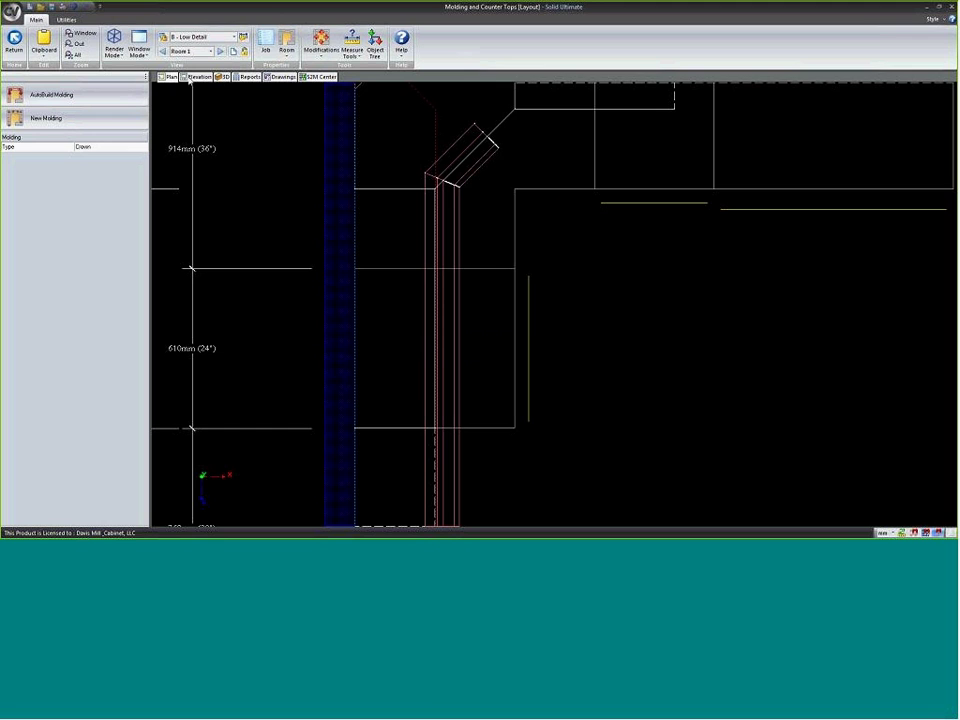
- Set the elevation drawing detail level to B - Show All Details
click(215, 37)
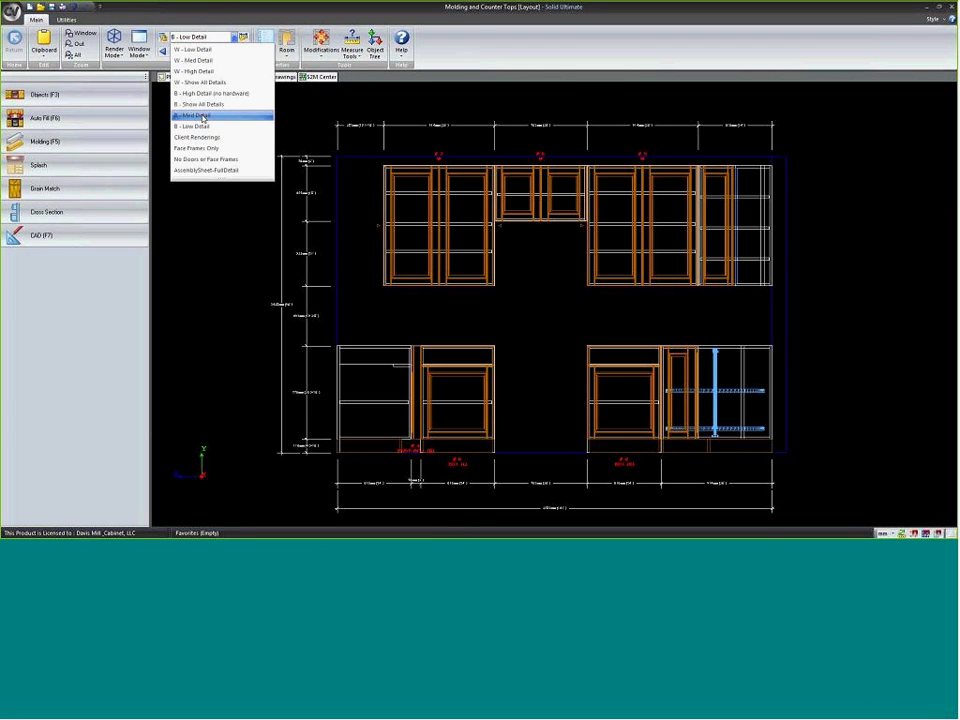
click(205, 115)
click(197, 40)
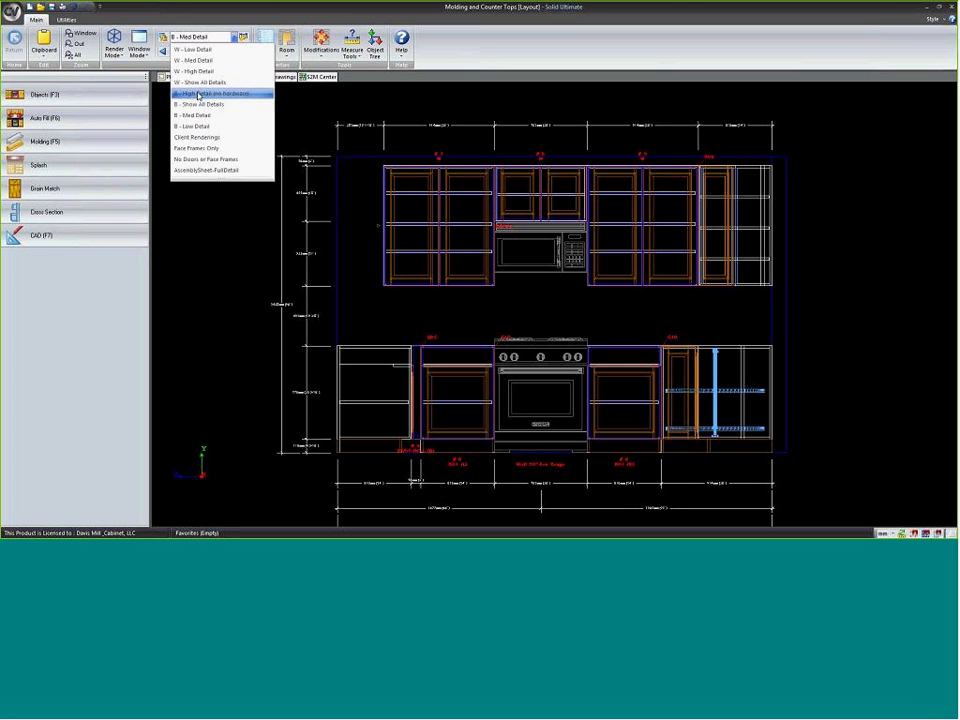
click(204, 112)
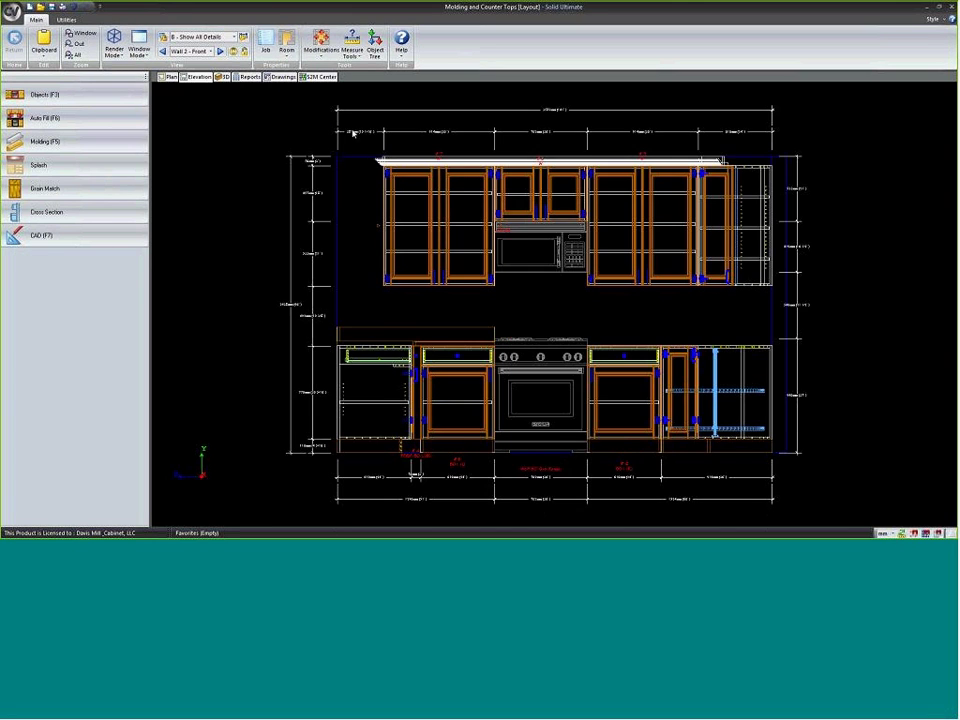
- Return to the kitchen floor plan with Molding (F5) editing active
scroll(354, 135, up, 5)
scroll(401, 195, up, 5)
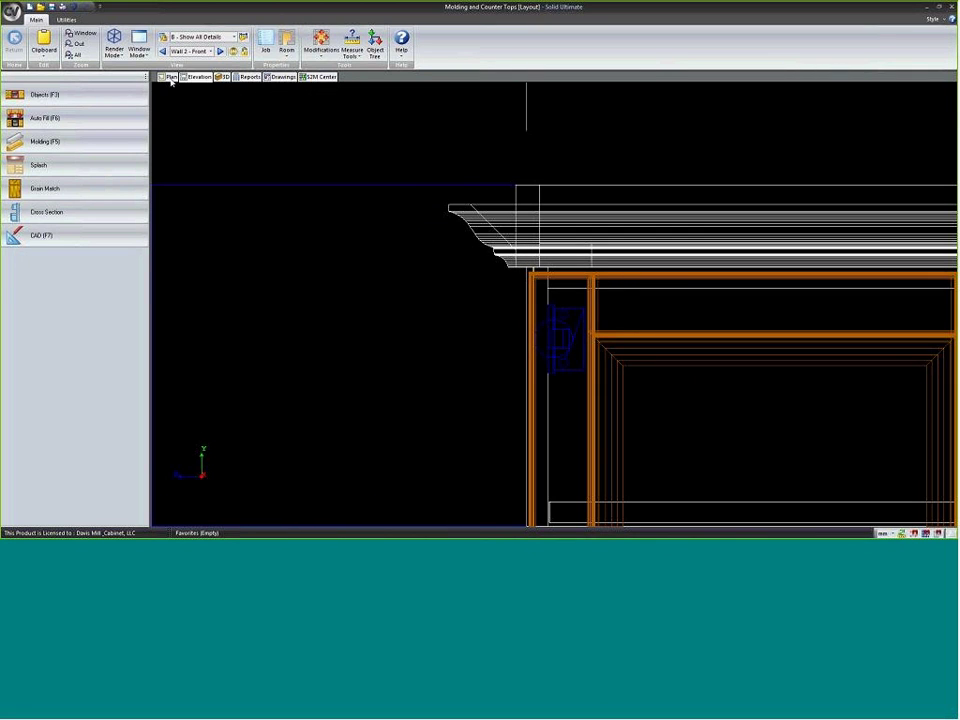
click(172, 77)
click(60, 217)
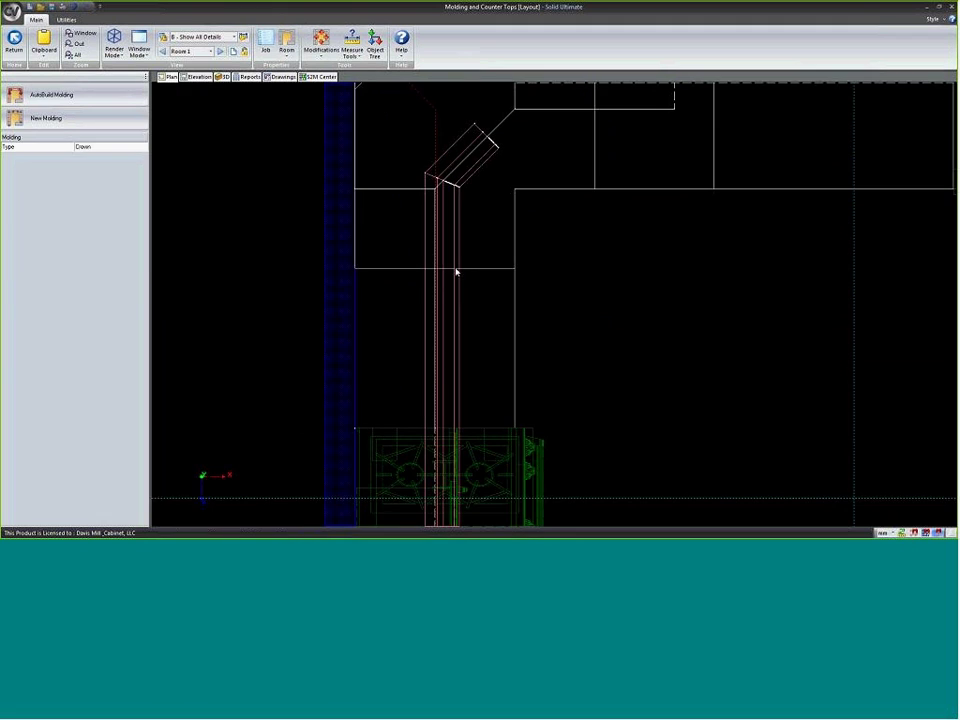
- Raise the CROWN 12 molding run by editing its 2362 Elevation in Properties, adding 25
click(454, 270)
right_click(420, 264)
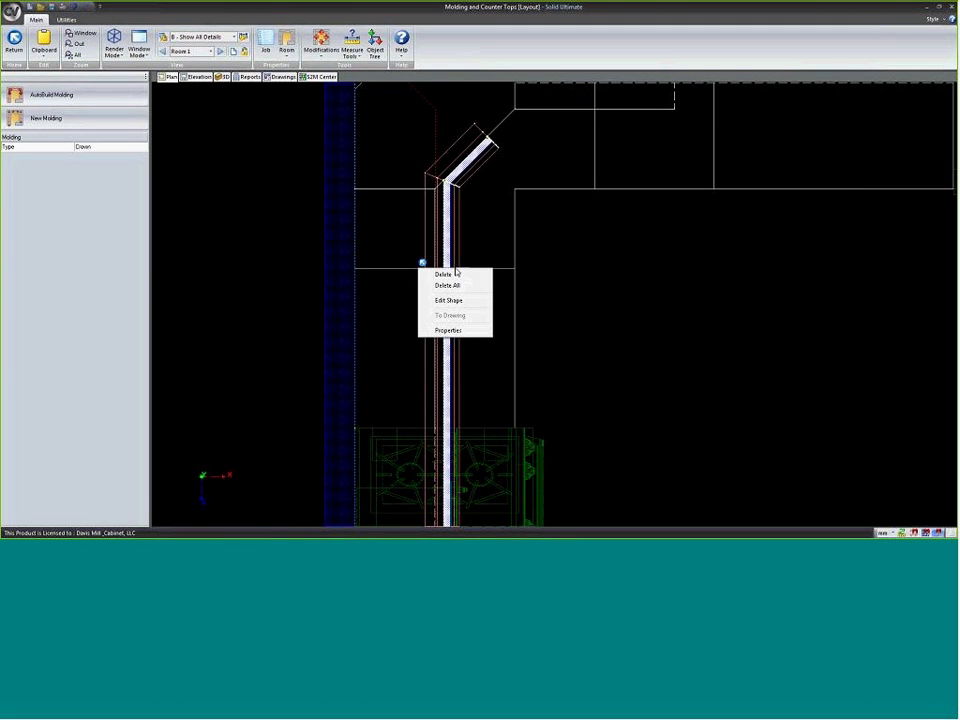
click(450, 330)
click(455, 264)
text(.4)
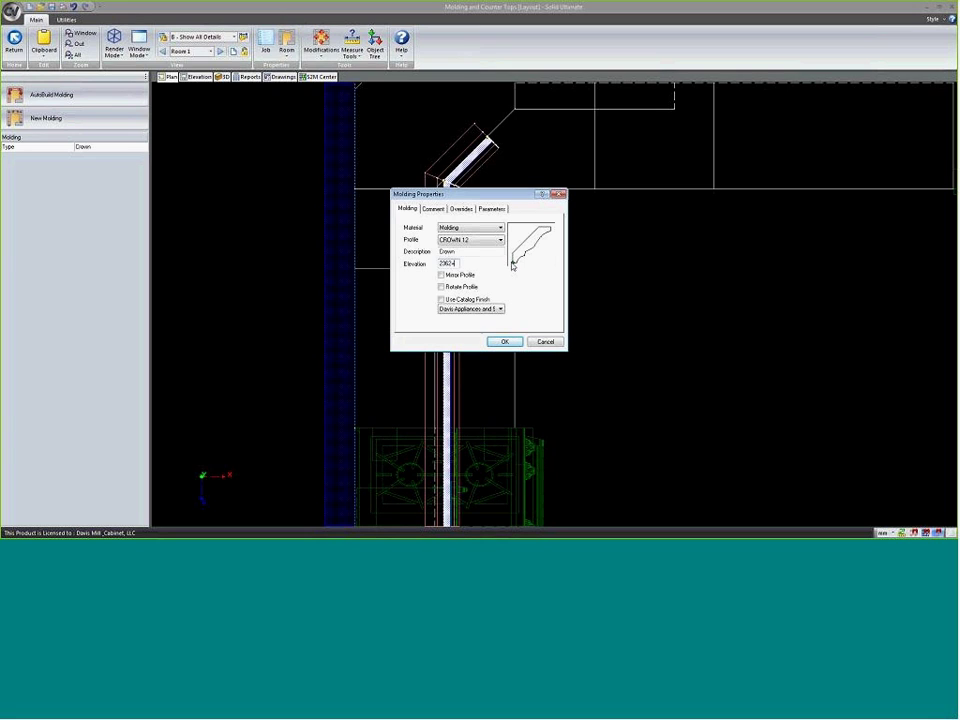
text(32)
key(BackSpace)
key(BackSpace)
text(25)
key(Return)
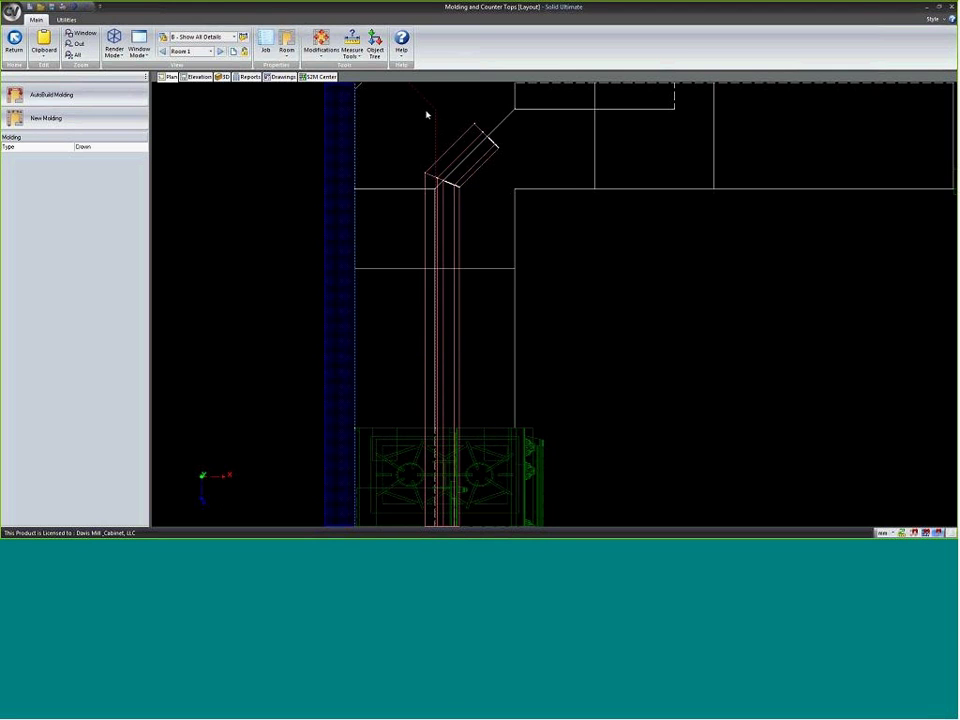
- Check the raised crown molding over the cabinets in the Wall 2 front elevation
click(198, 77)
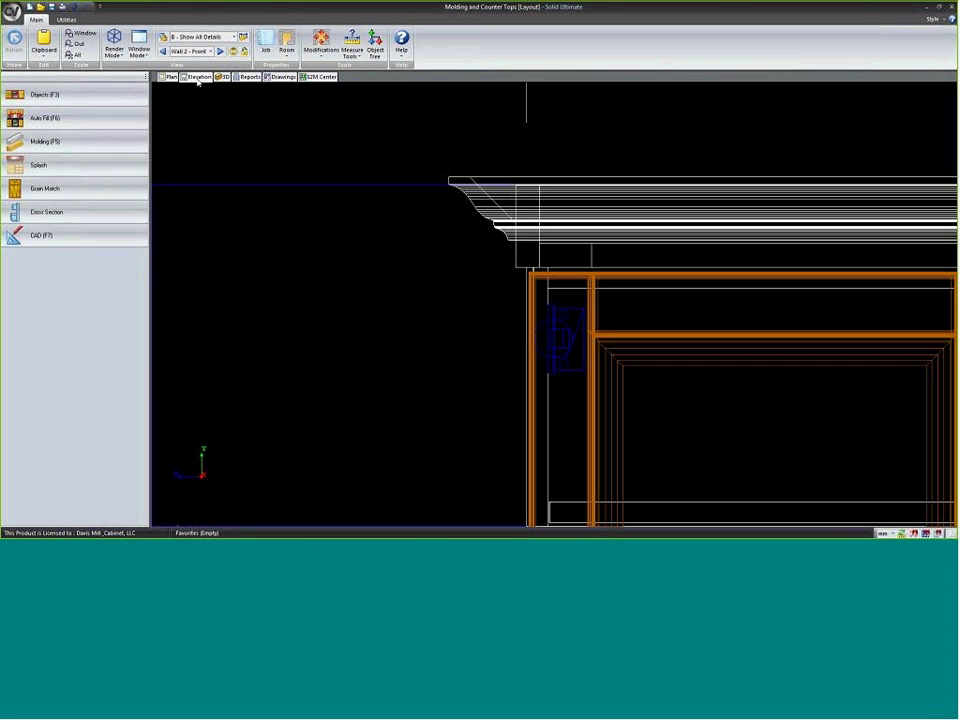
scroll(470, 240, up, 1)
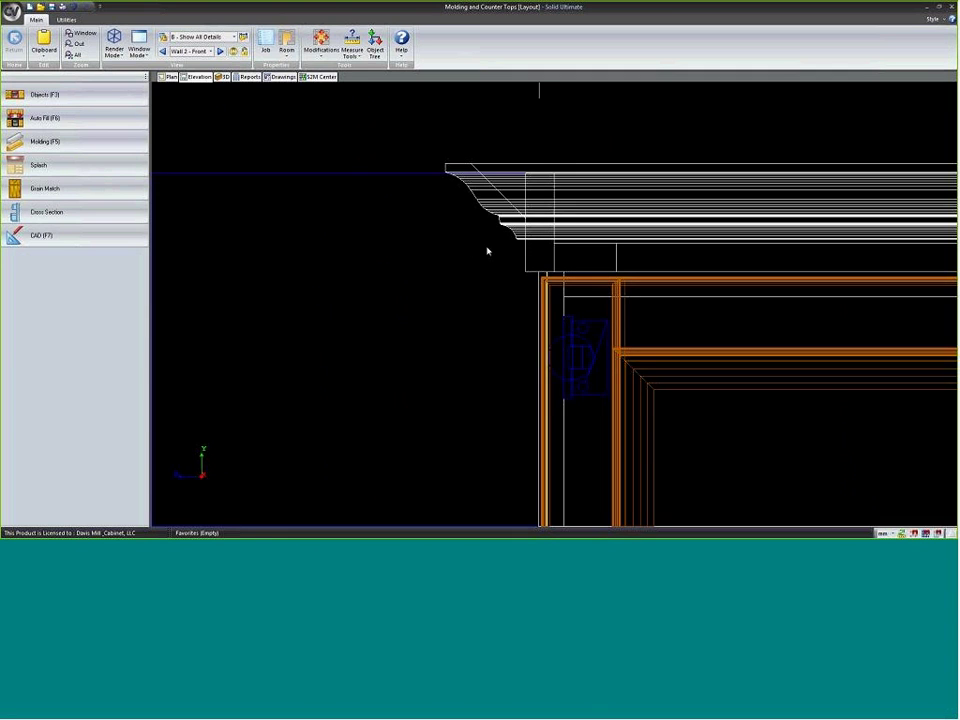
scroll(486, 251, down, 2)
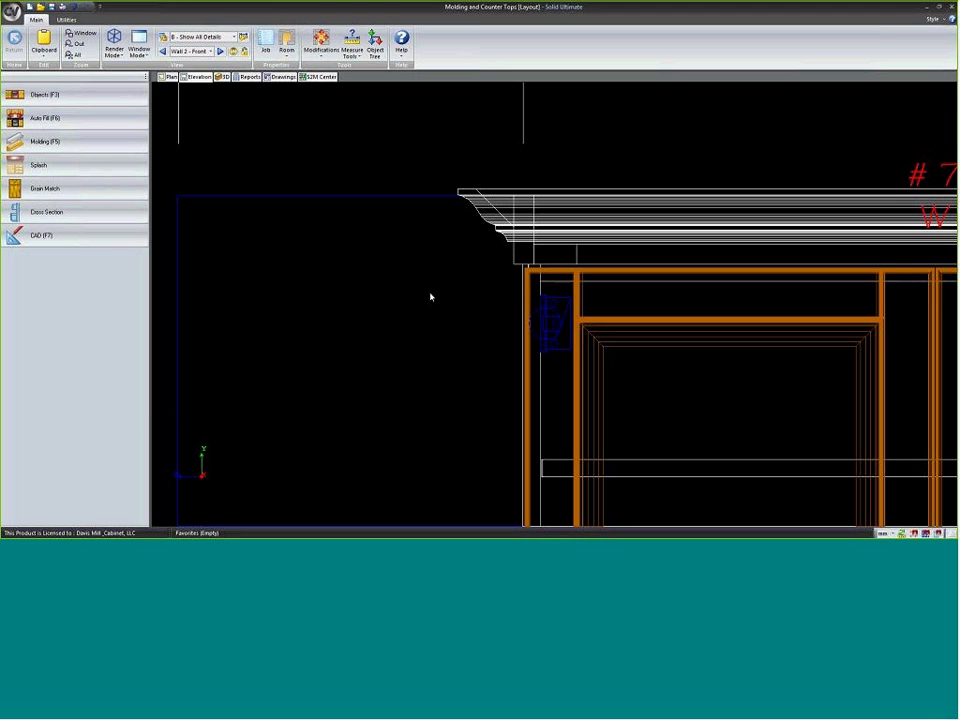
scroll(405, 296, down, 2)
scroll(348, 281, down, 4)
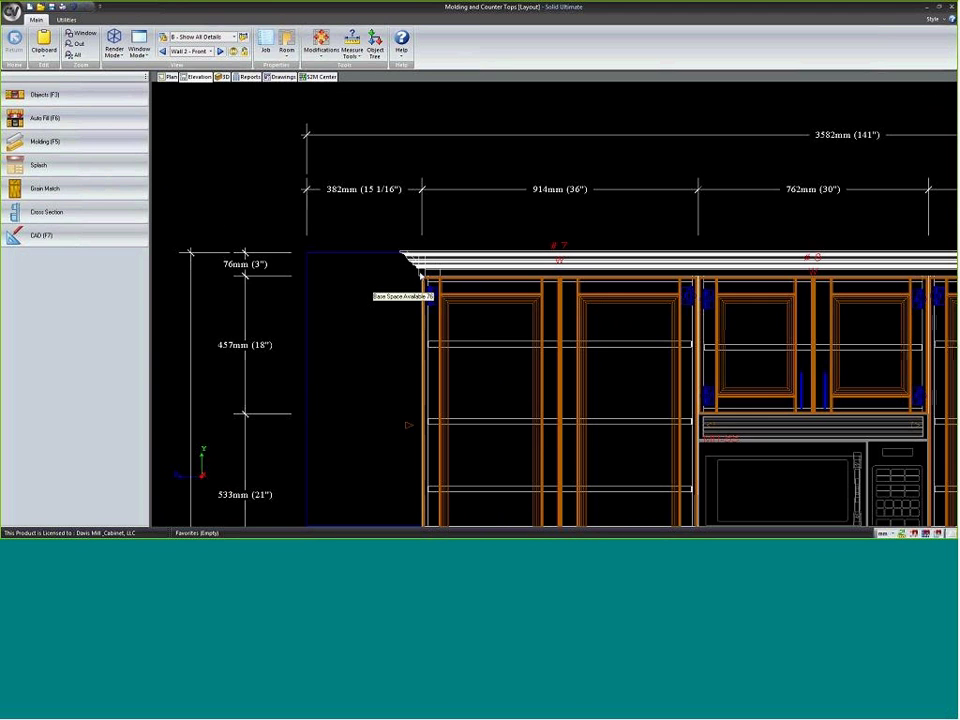
scroll(413, 263, up, 3)
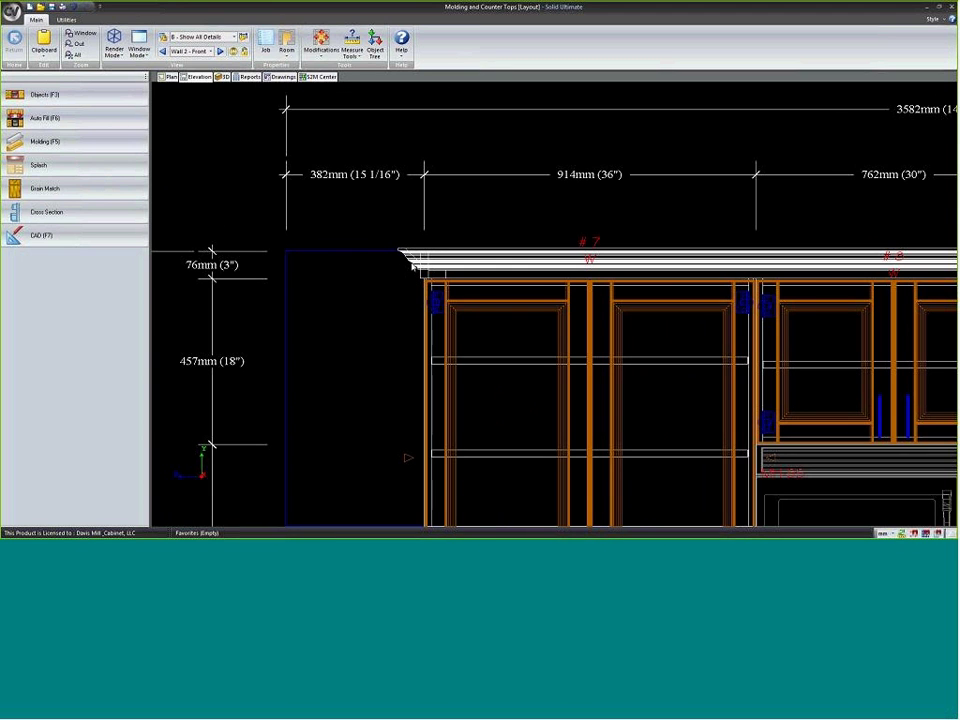
scroll(415, 268, up, 2)
scroll(416, 272, up, 1)
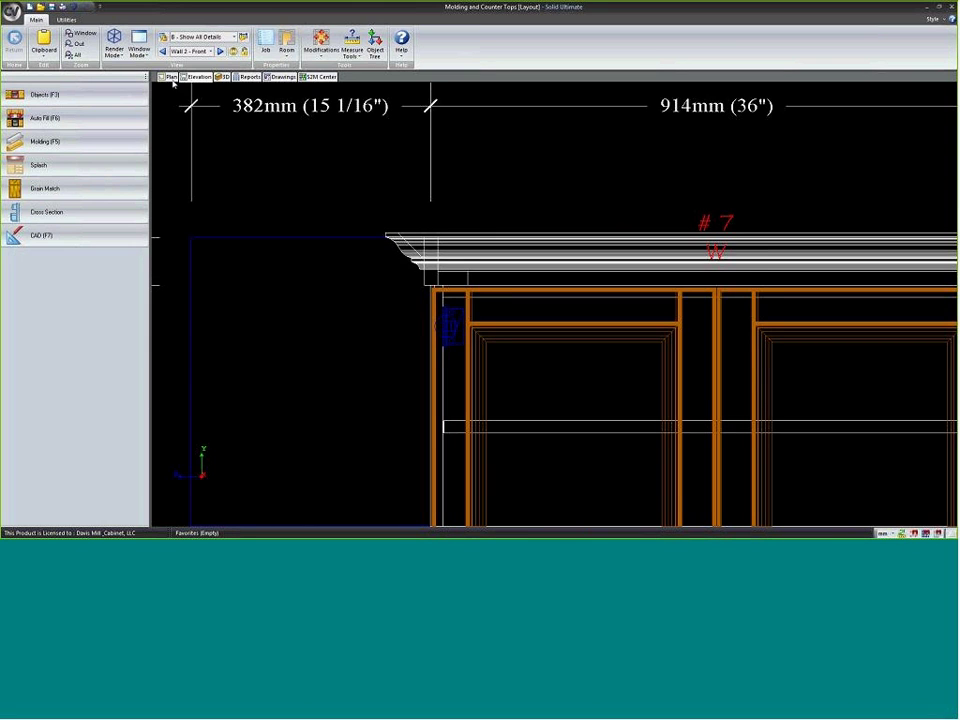
click(224, 78)
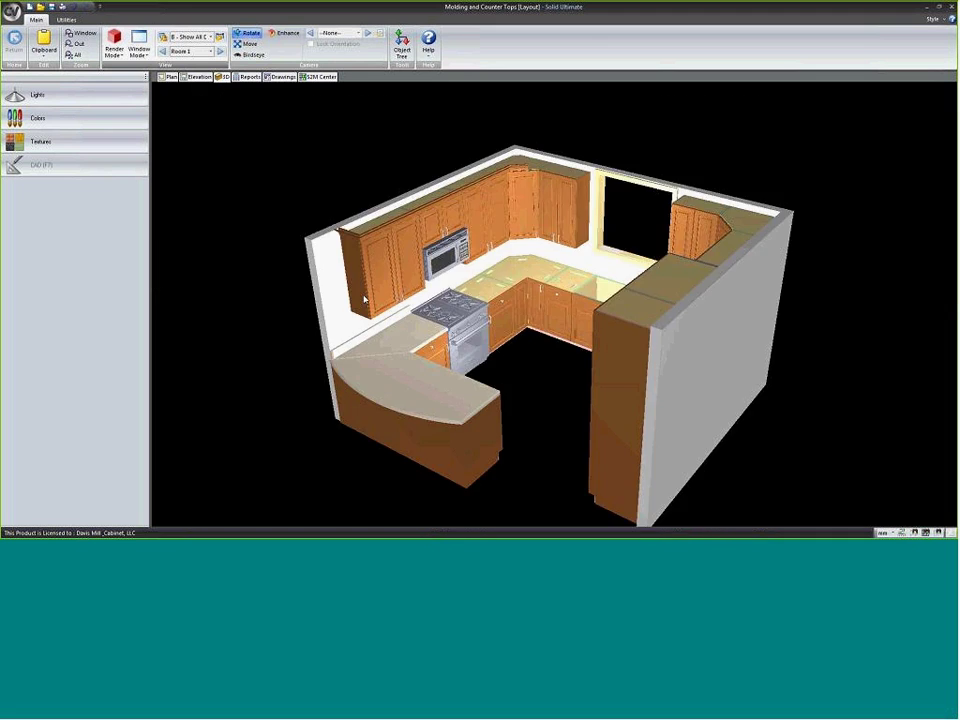
- Orbit and zoom the 3D kitchen to view the crown molding from the front and above
mouse_move(370, 268)
mouse_down()
mouse_move(407, 223)
mouse_move(388, 216)
mouse_up()
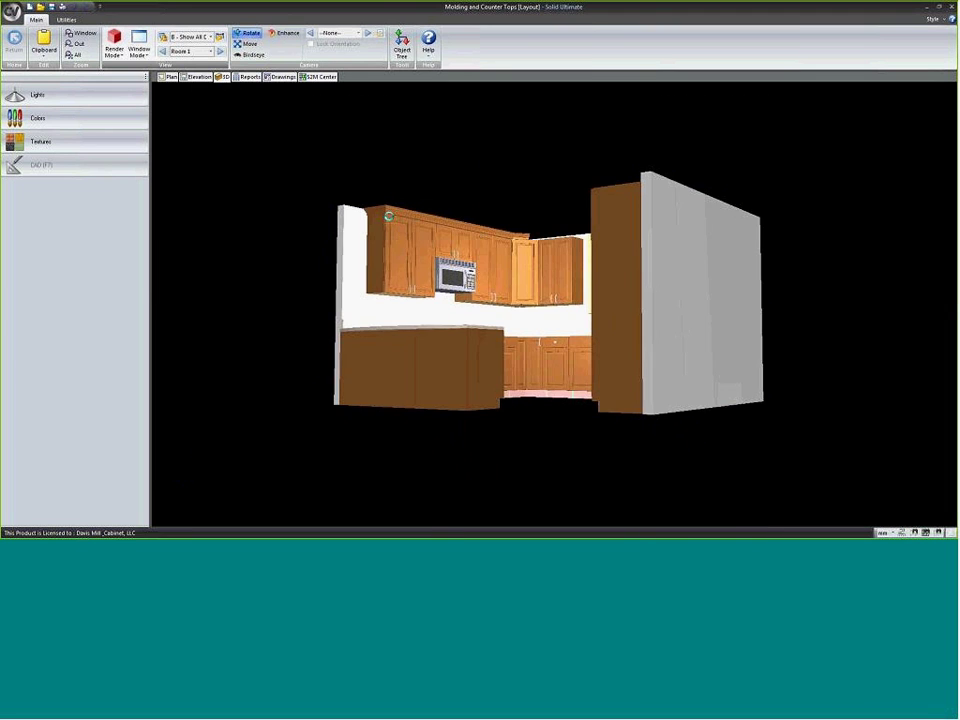
scroll(388, 216, up, 2)
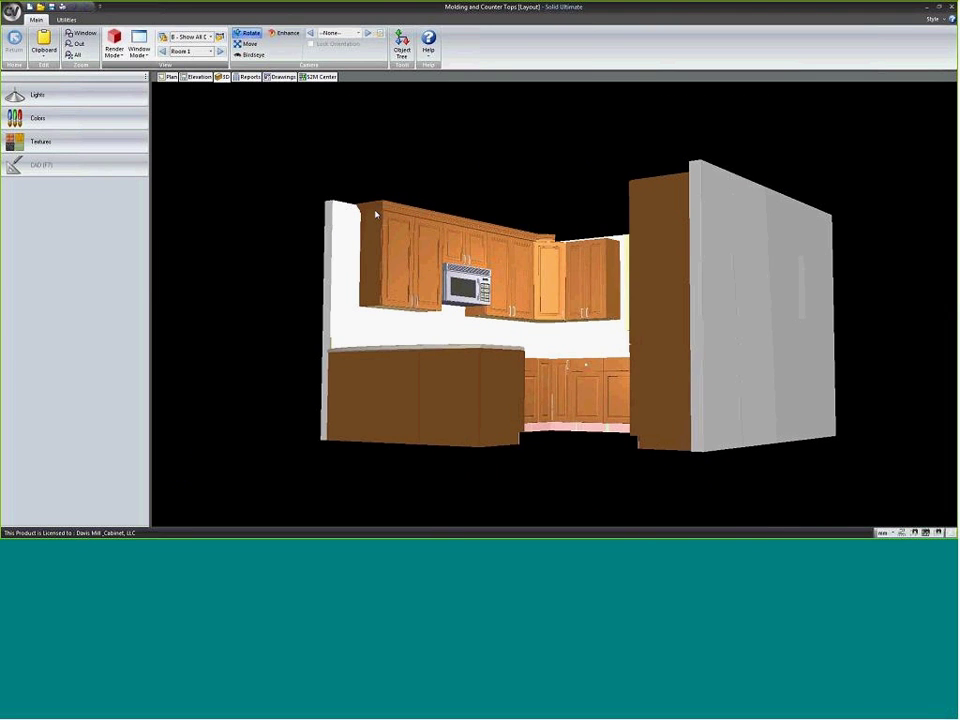
drag(376, 232, 388, 318)
- Back in the 2D plan, zoom out and recentre until the whole U-shaped kitchen shows
click(168, 77)
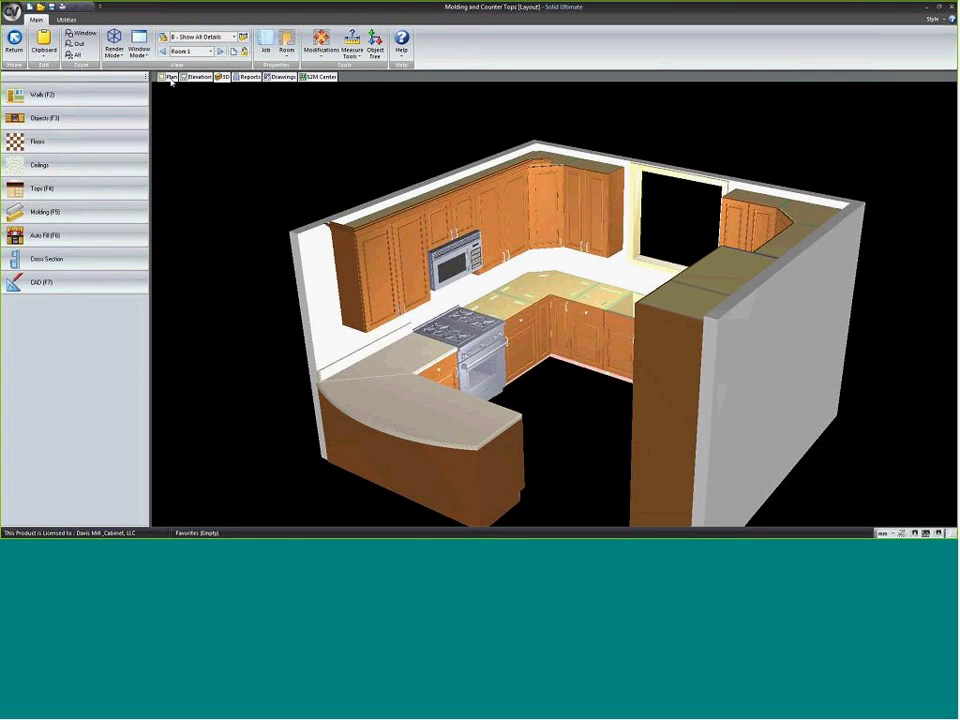
scroll(264, 217, down, 2)
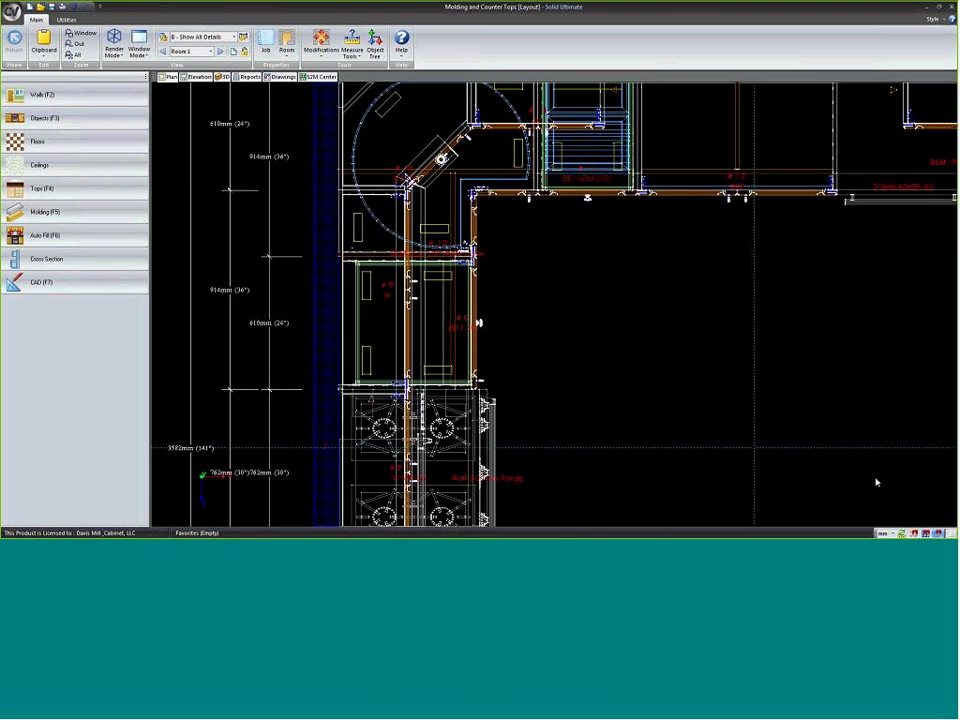
scroll(443, 304, down, 1)
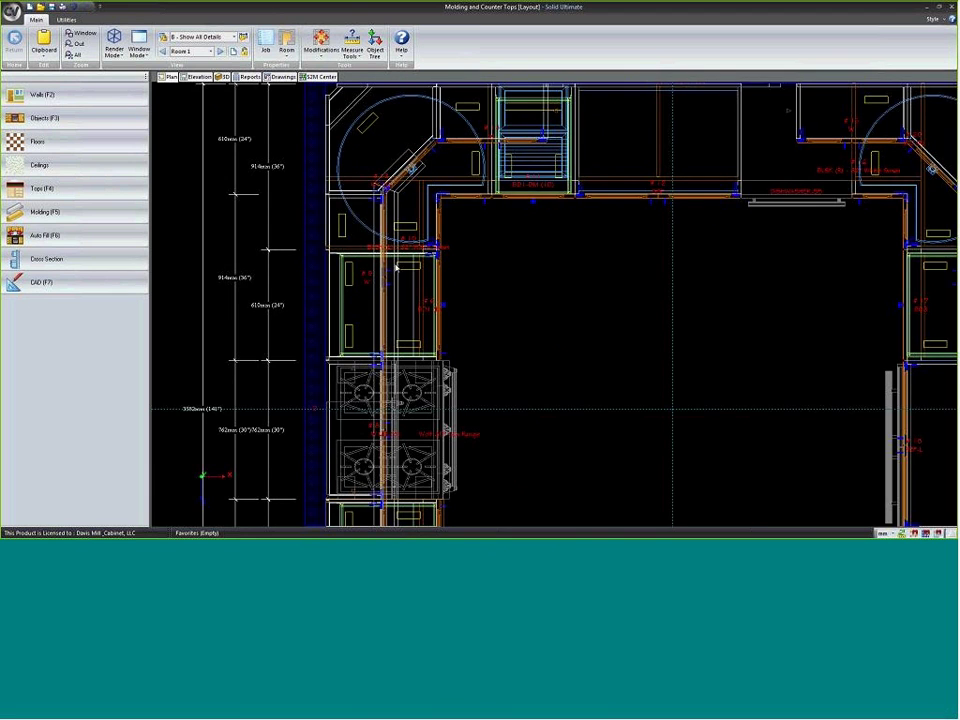
scroll(396, 268, down, 3)
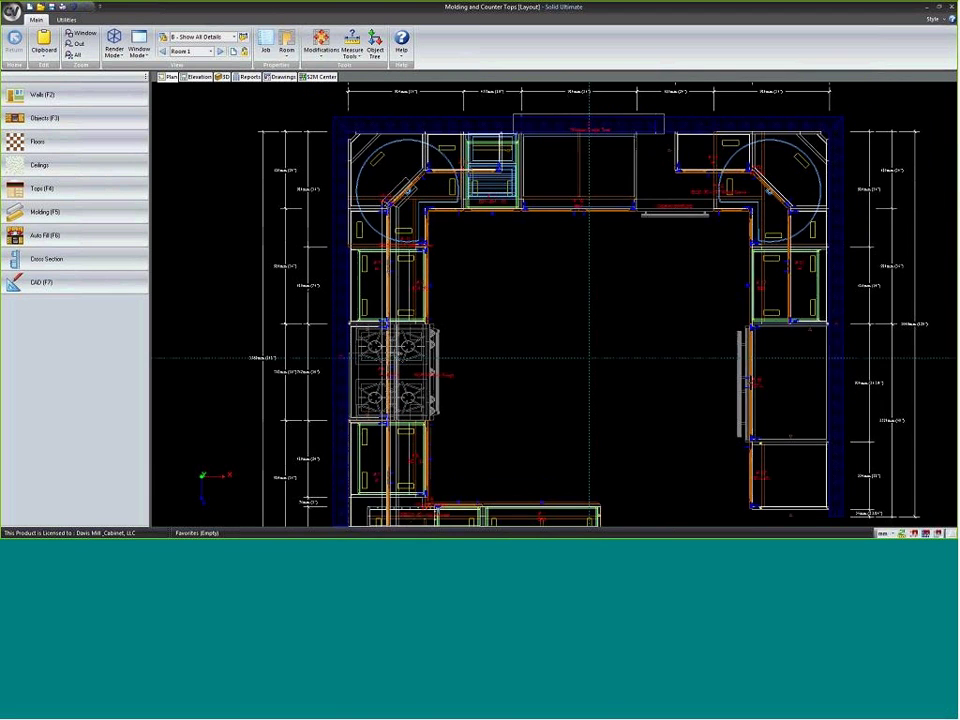
middle_drag(367, 167, 347, 139)
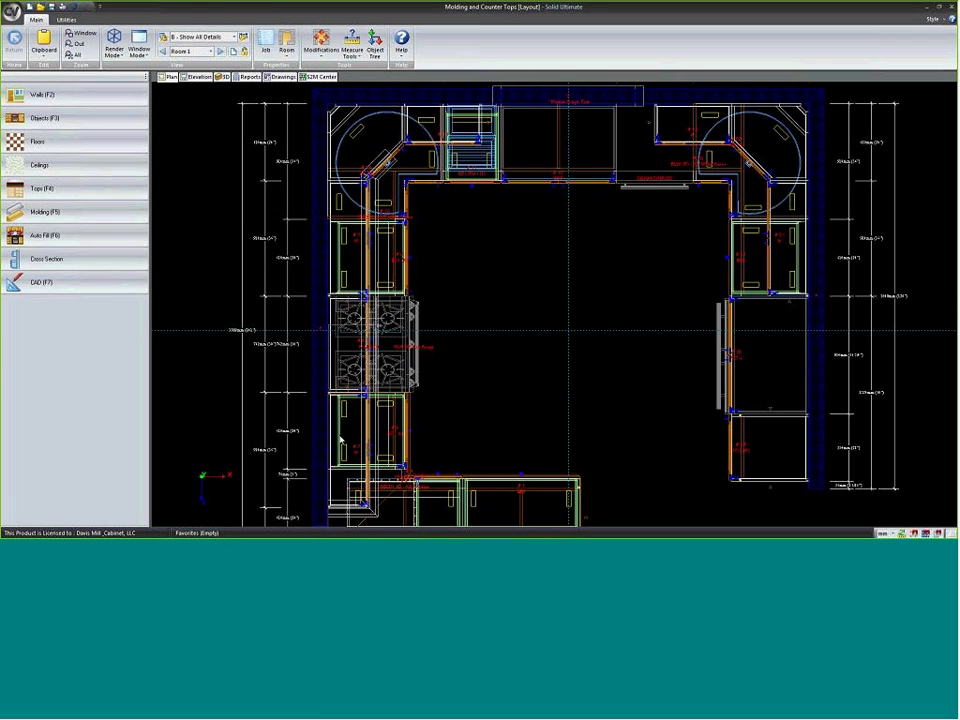
middle_drag(340, 440, 325, 412)
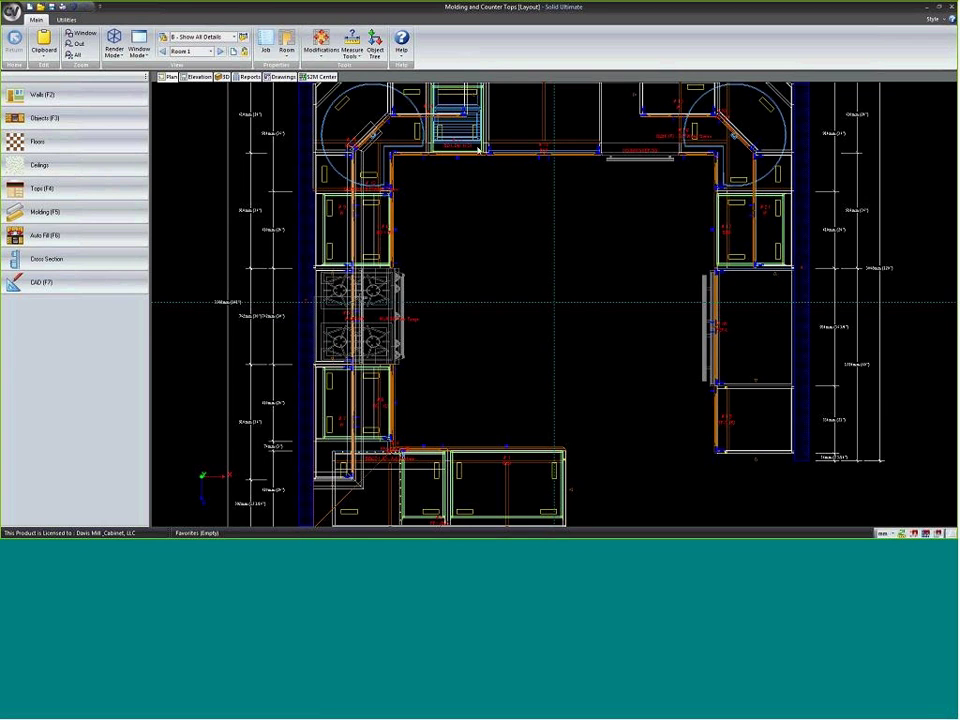
mouse_move(304, 381)
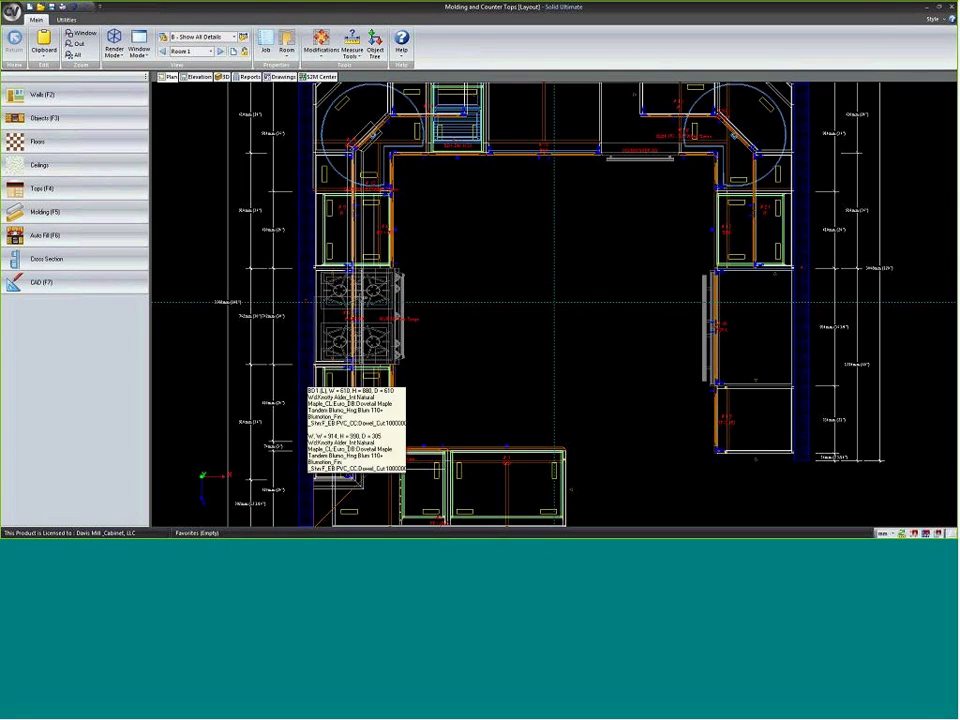
mouse_move(361, 181)
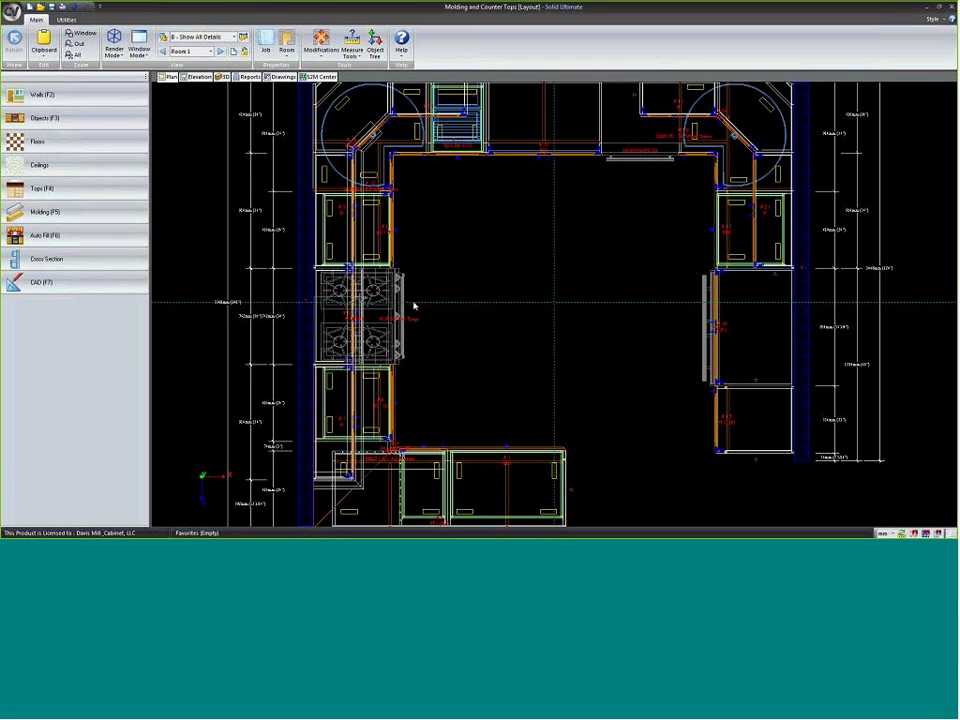
scroll(530, 275, down, 4)
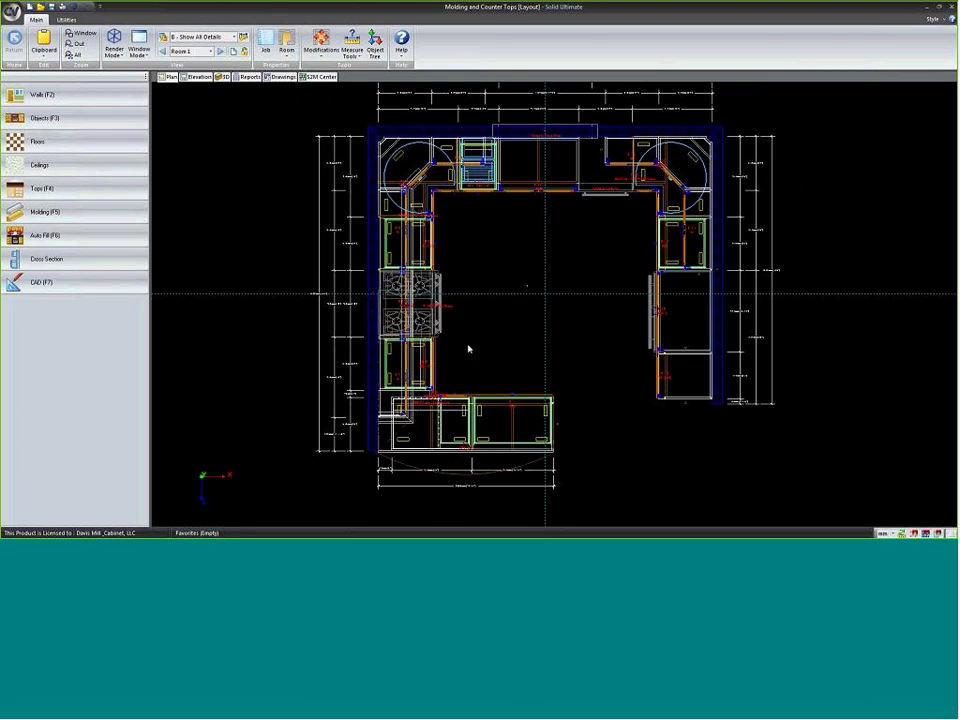
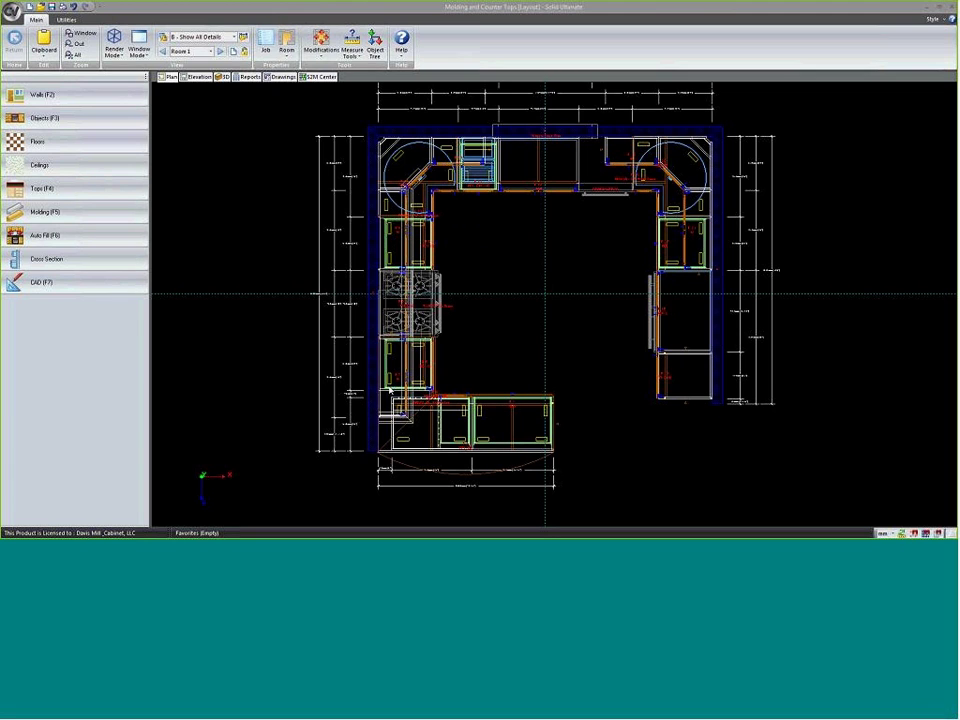
- Browse the job's parts list, selecting the CRN 12 and then the CRN-BASE ELL-MIT cabinet
click(250, 77)
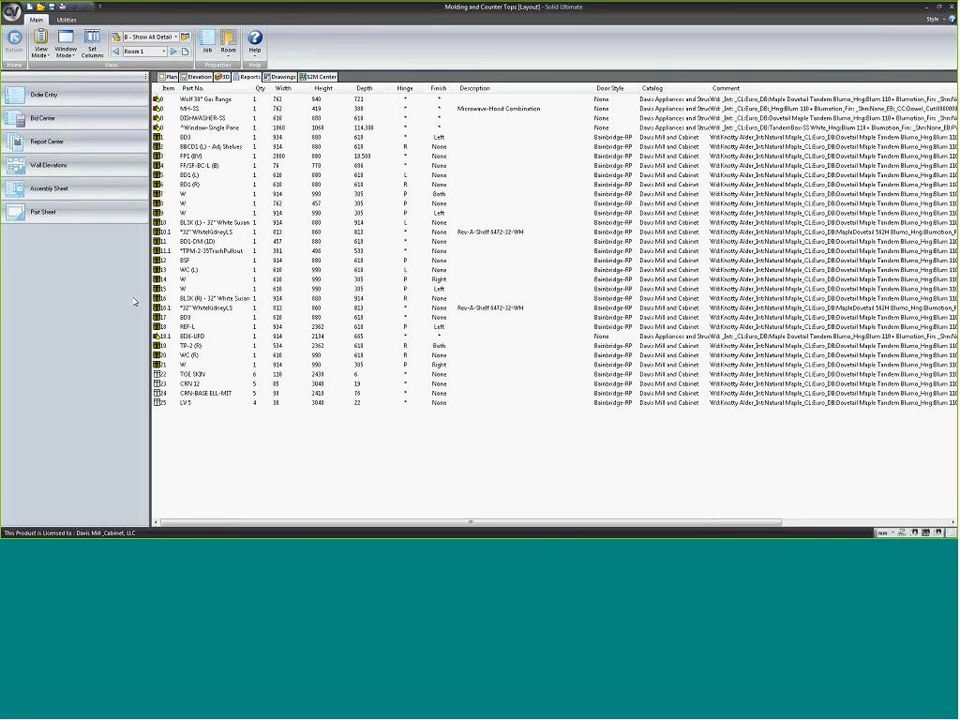
click(190, 383)
click(199, 394)
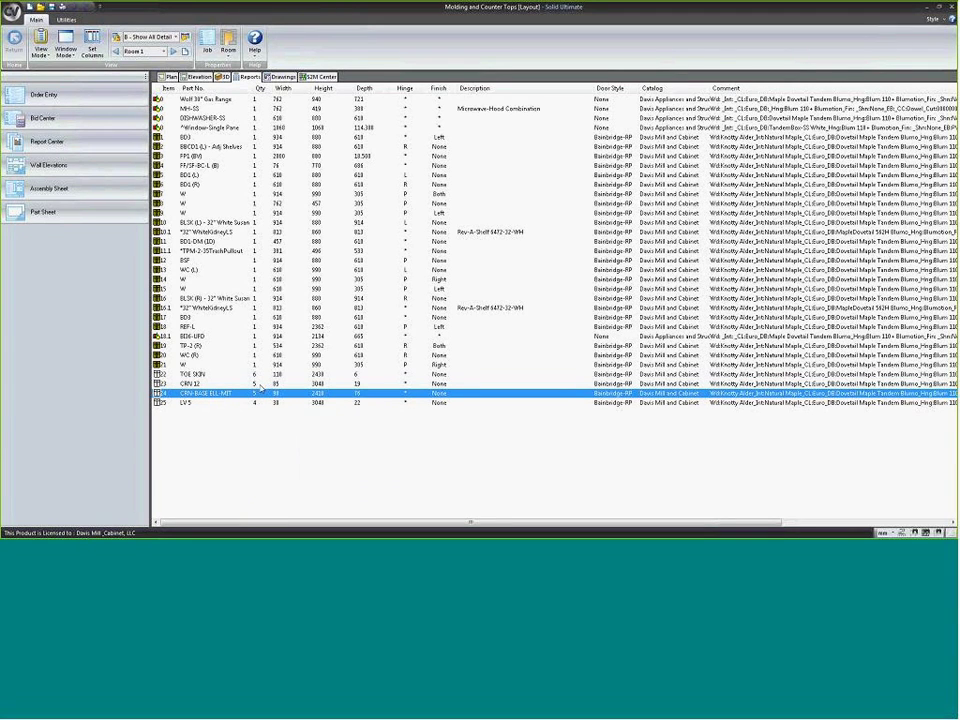
mouse_move(262, 405)
mouse_move(176, 391)
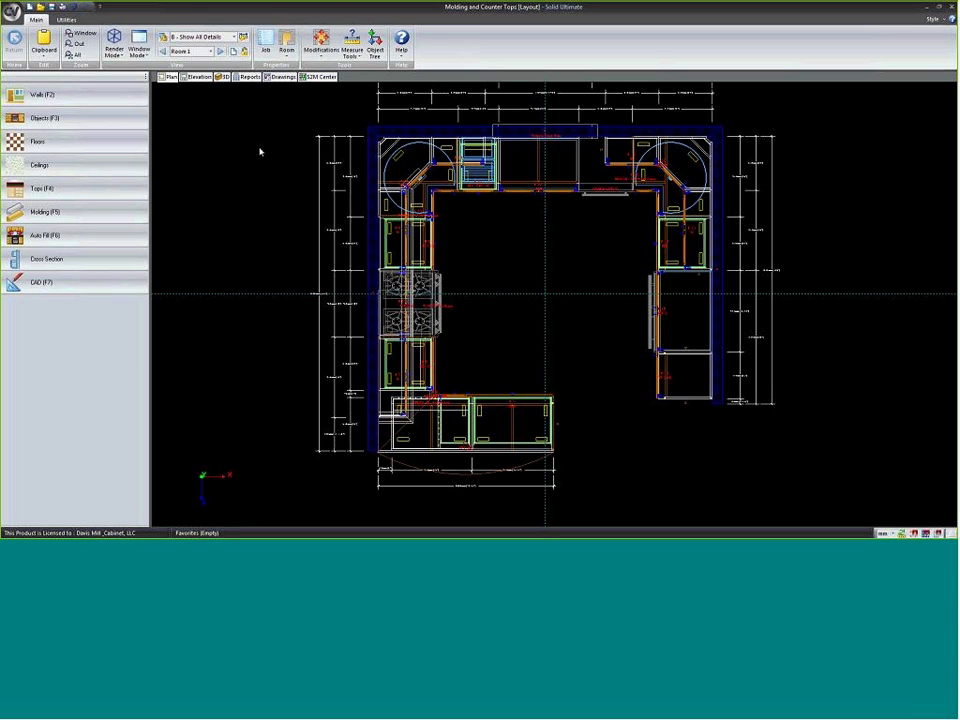
- Generate the job's bid summary in Bid Center, totaling $10,374.34
click(249, 78)
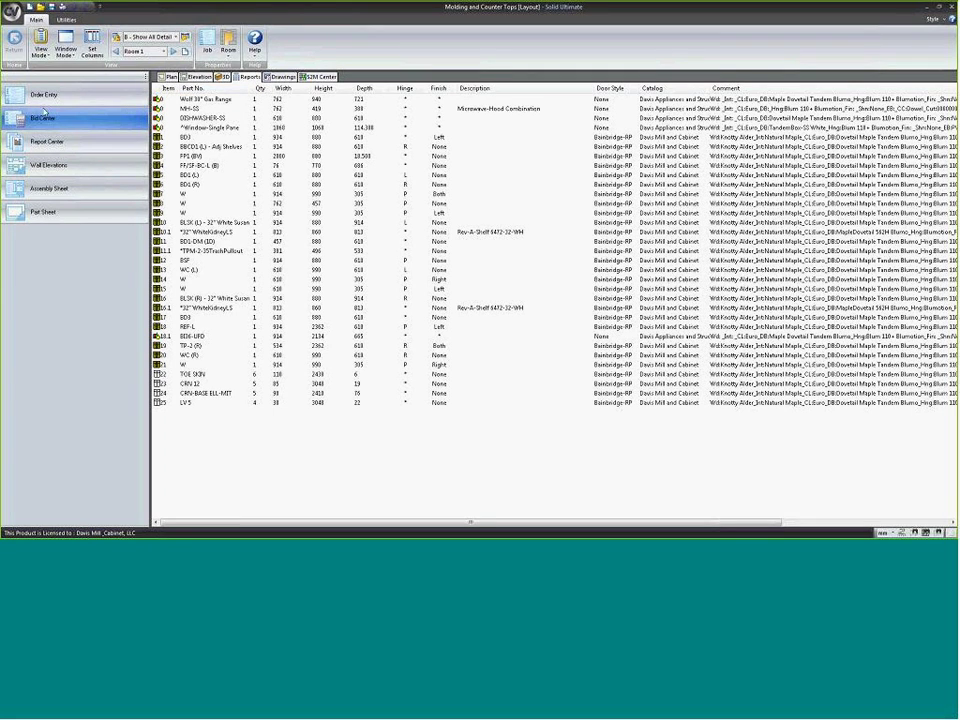
click(45, 141)
click(67, 124)
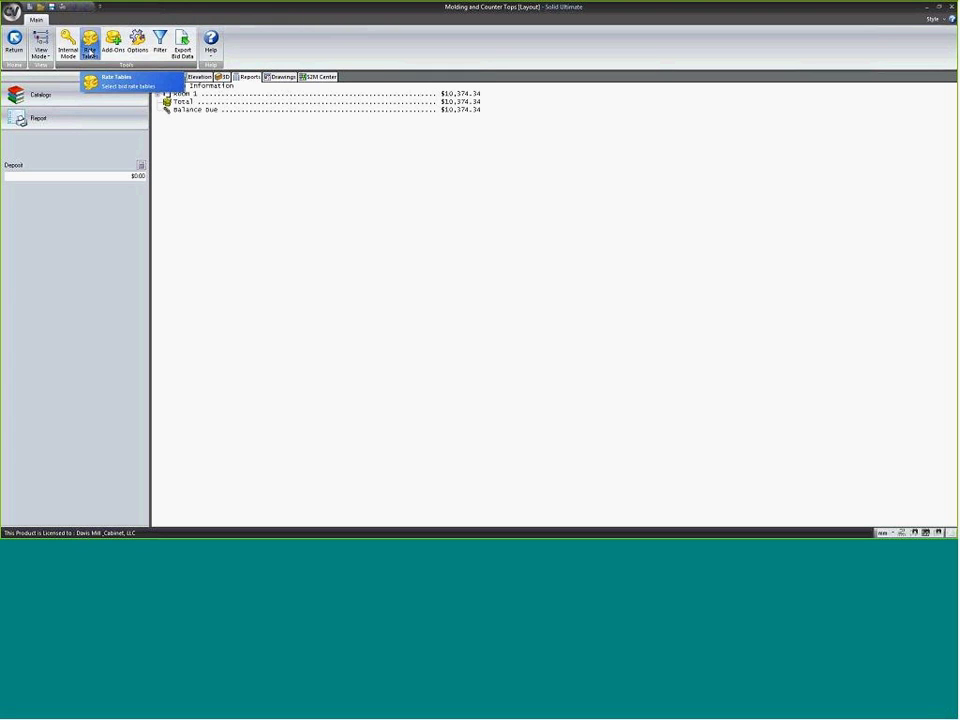
- Apply the 1-Drawing Discount rate table, taking ($73.06) off for a $10,301.28 total
click(89, 50)
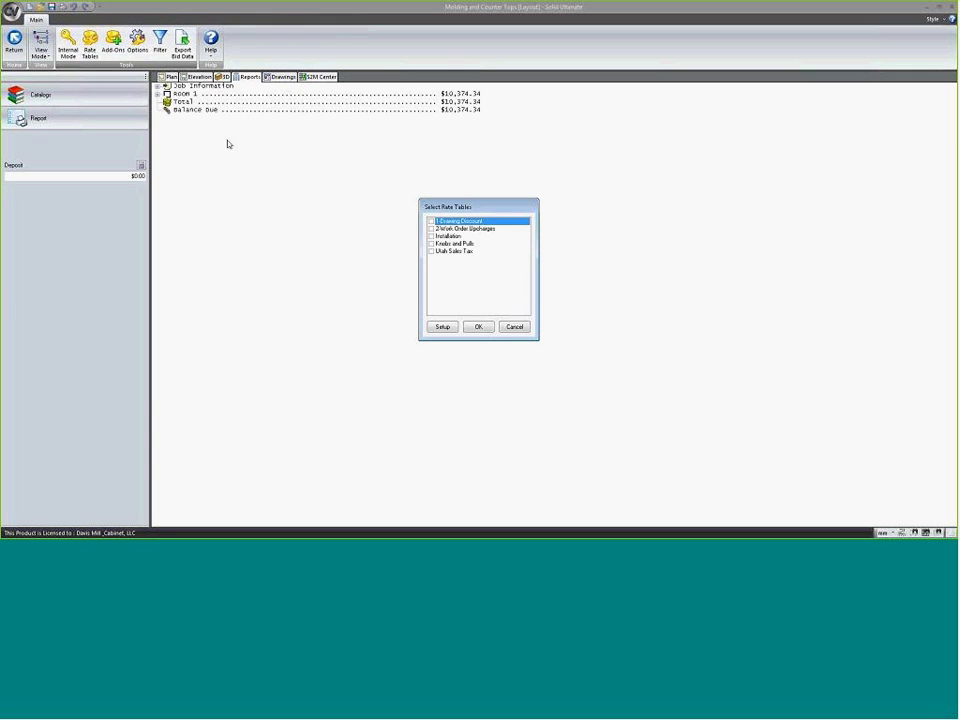
click(431, 221)
click(478, 326)
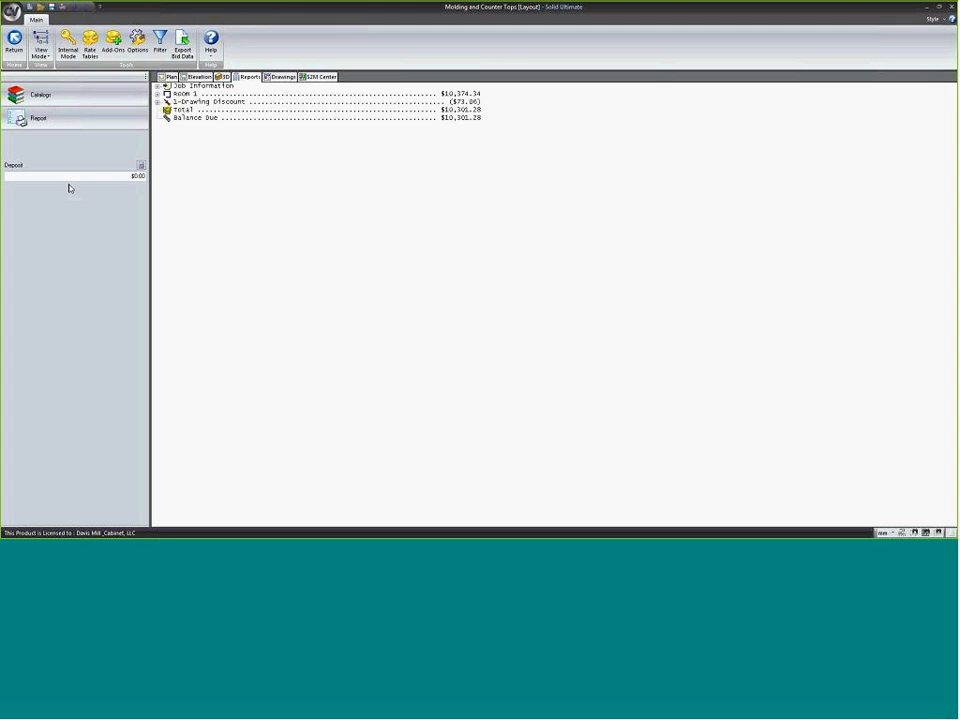
click(38, 120)
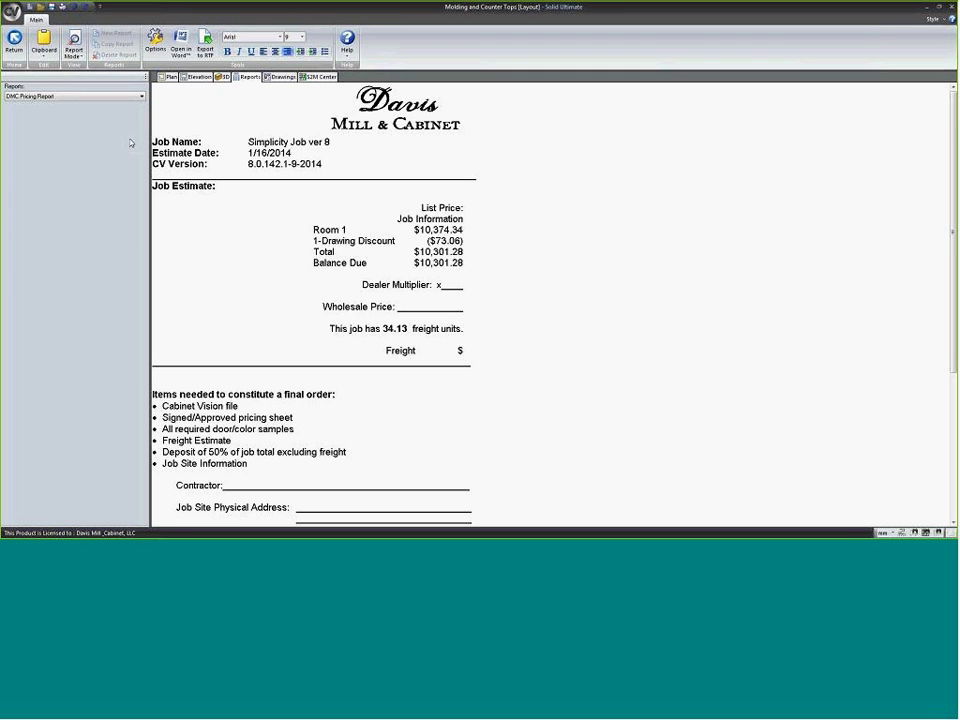
- Inspect the DMC Pricing Report's estimate lines, Dealer Multiplier, Wholesale Price and Freight blanks
drag(456, 263, 307, 229)
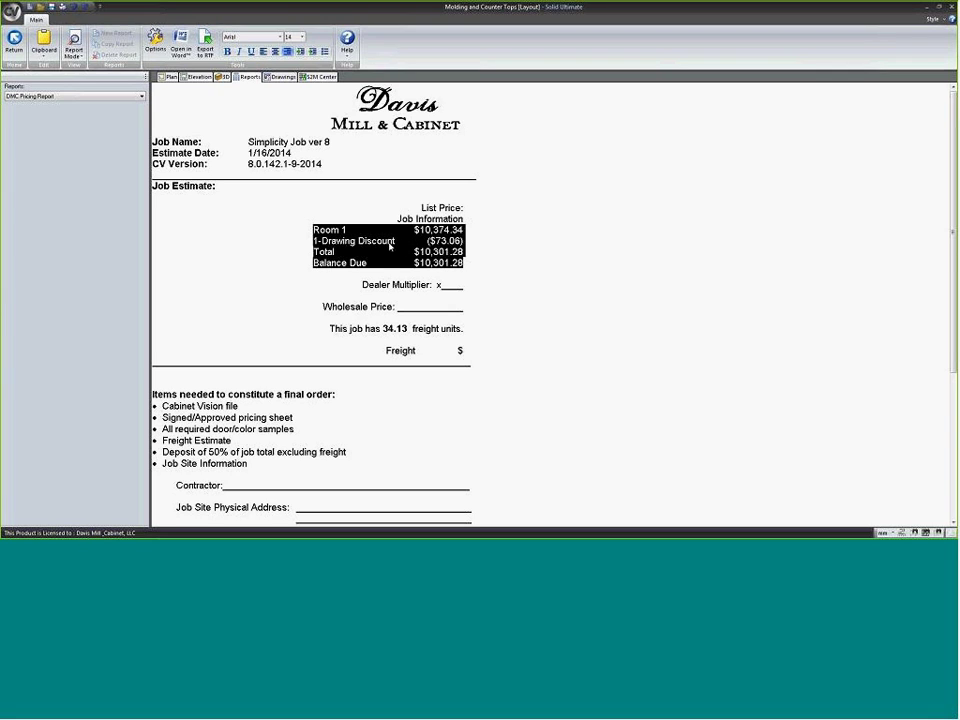
click(448, 284)
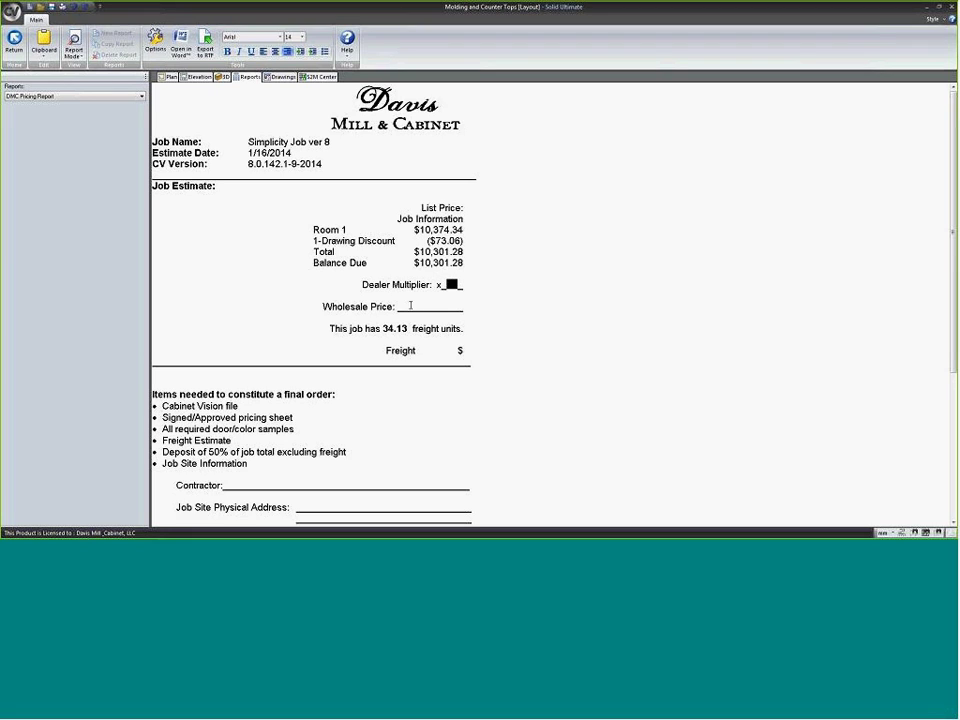
drag(419, 306, 457, 305)
click(466, 350)
click(37, 97)
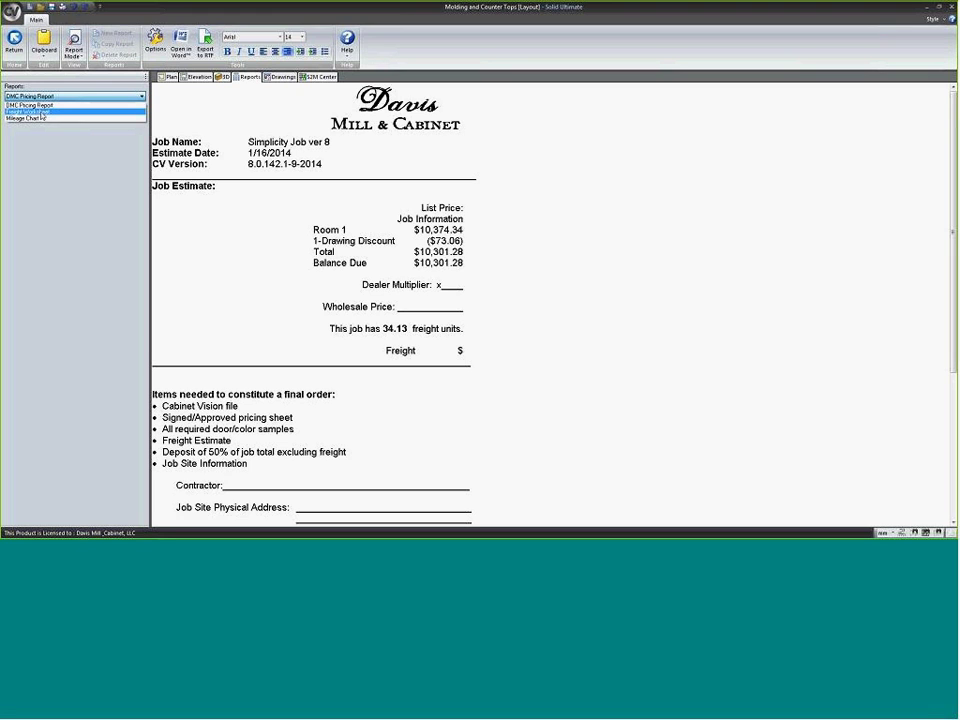
- Review the Freight Worksheet's 0-50 unit formula and its Additional Cost per Unit blank
click(30, 111)
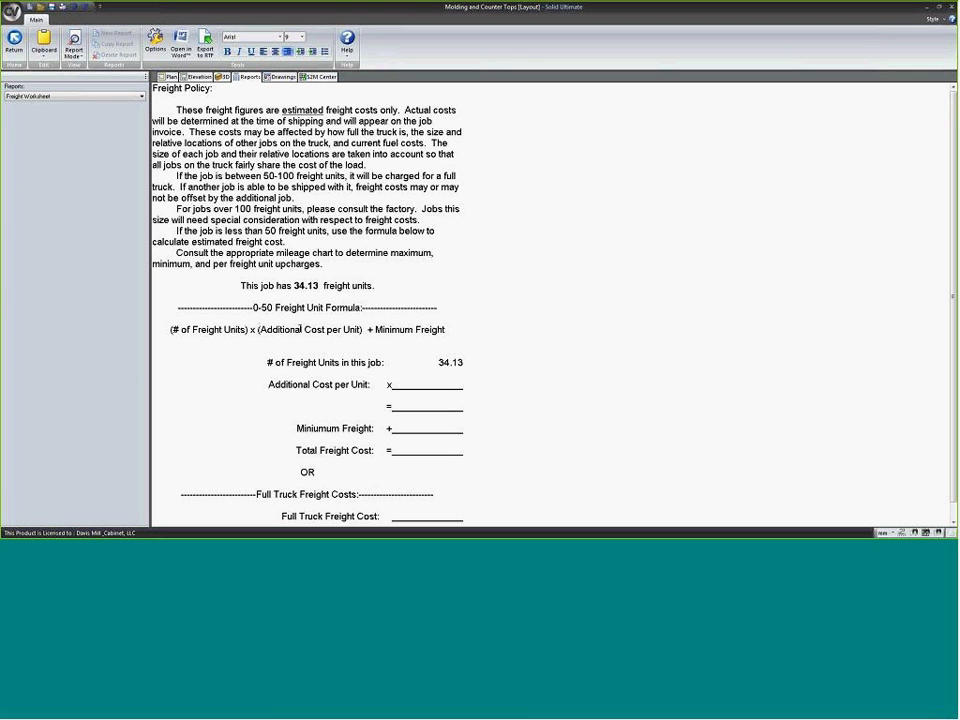
click(214, 329)
scroll(239, 353, down, 1)
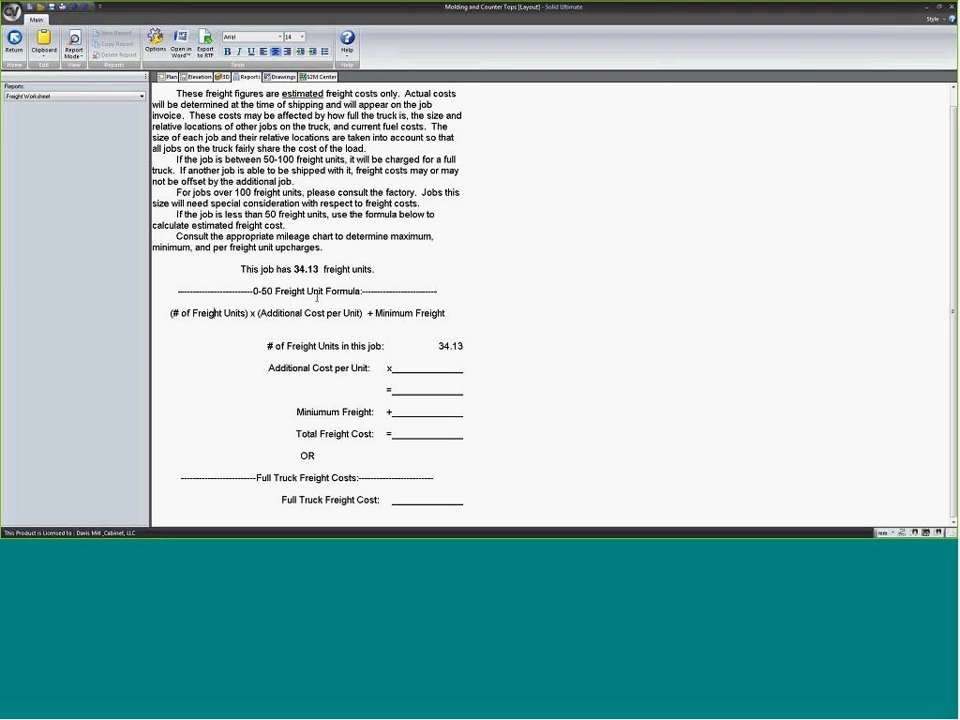
double_click(409, 366)
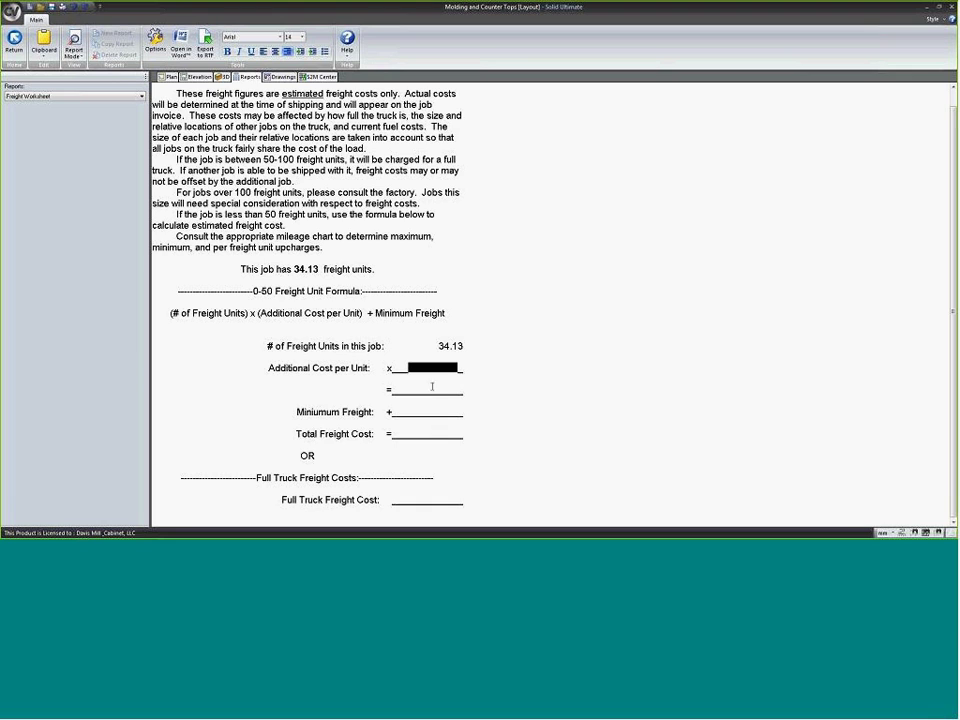
click(44, 97)
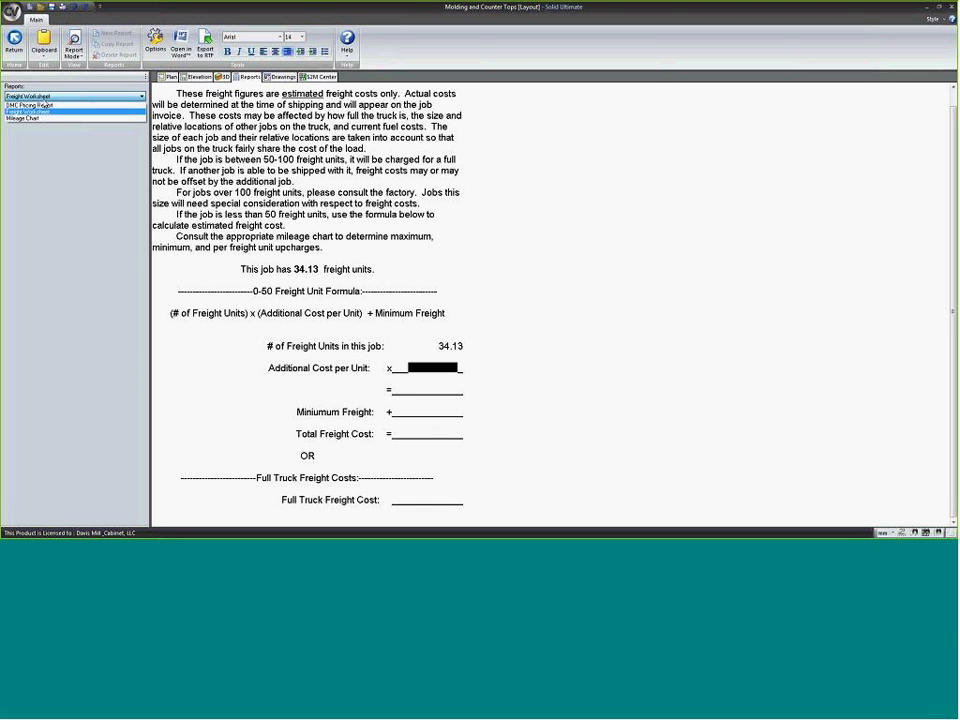
click(43, 118)
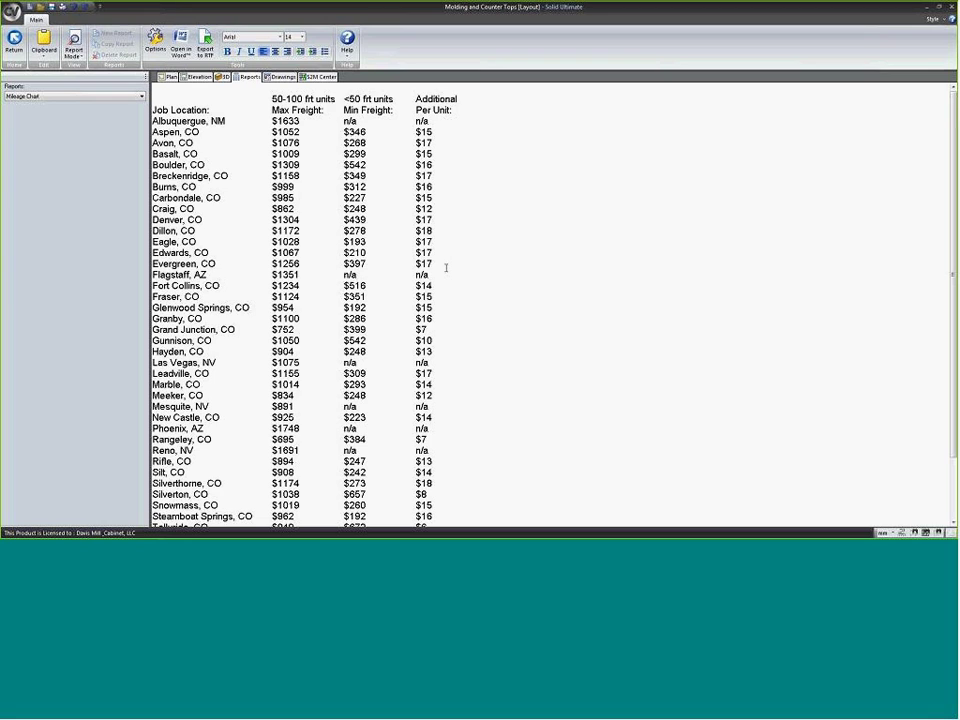
- Examine the Mileage Chart's <50 freight-unit header and Silverthorne's $273 minimum freight
drag(344, 99, 352, 110)
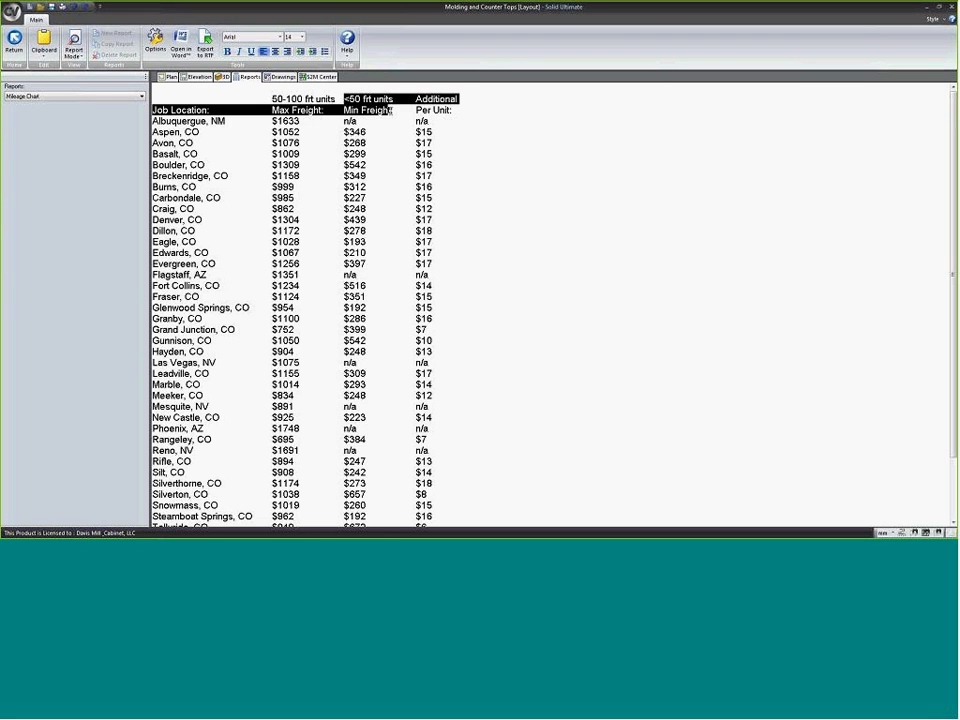
click(386, 99)
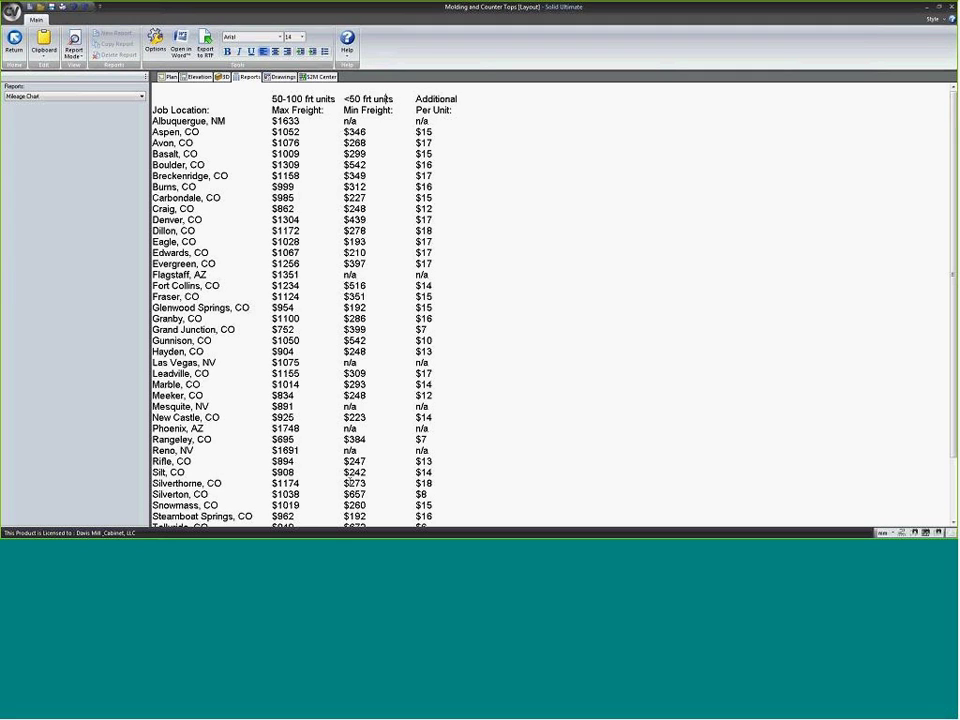
drag(348, 478, 366, 482)
click(45, 96)
click(30, 104)
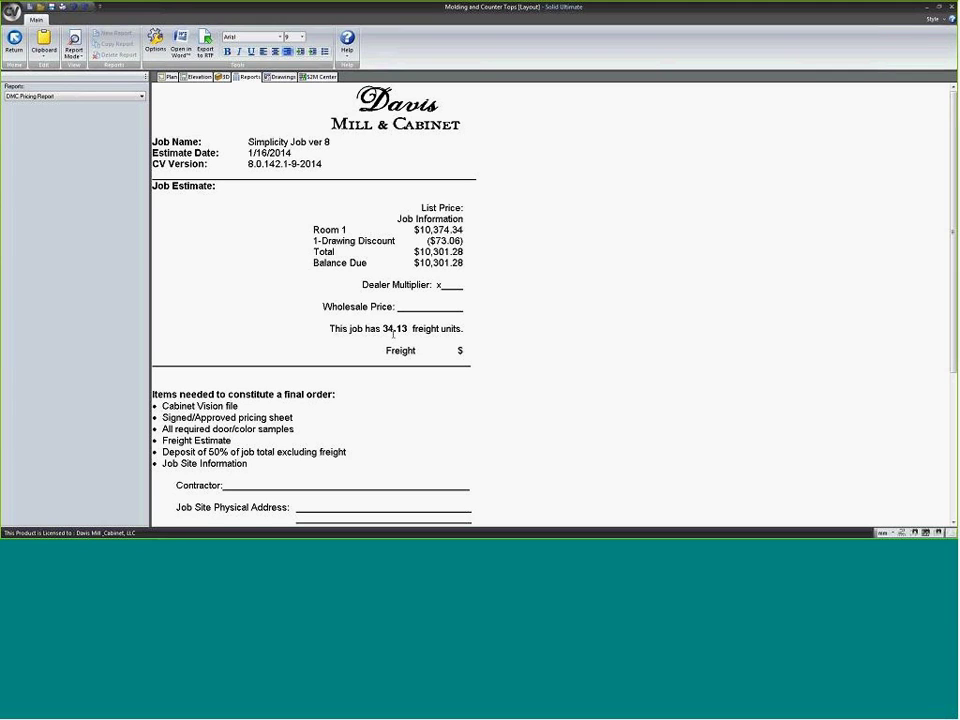
- Review the DMC Pricing Report's Freight, Wholesale Price and Dealer Multiplier lines down to the estimate terms
click(460, 346)
drag(466, 307, 229, 313)
click(448, 285)
scroll(448, 310, down, 2)
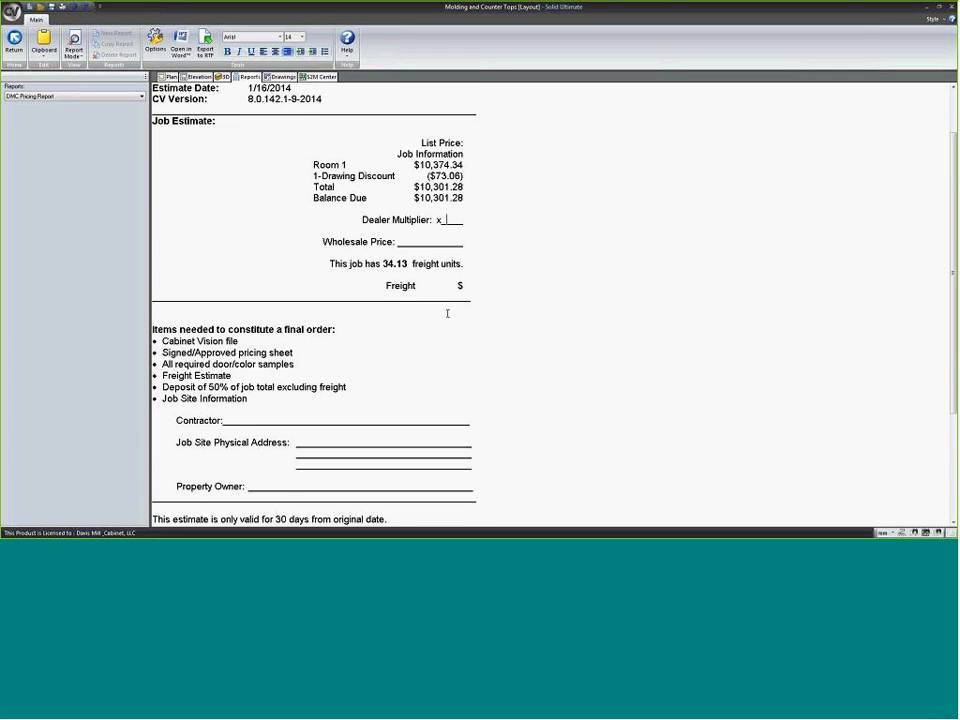
scroll(447, 313, down, 3)
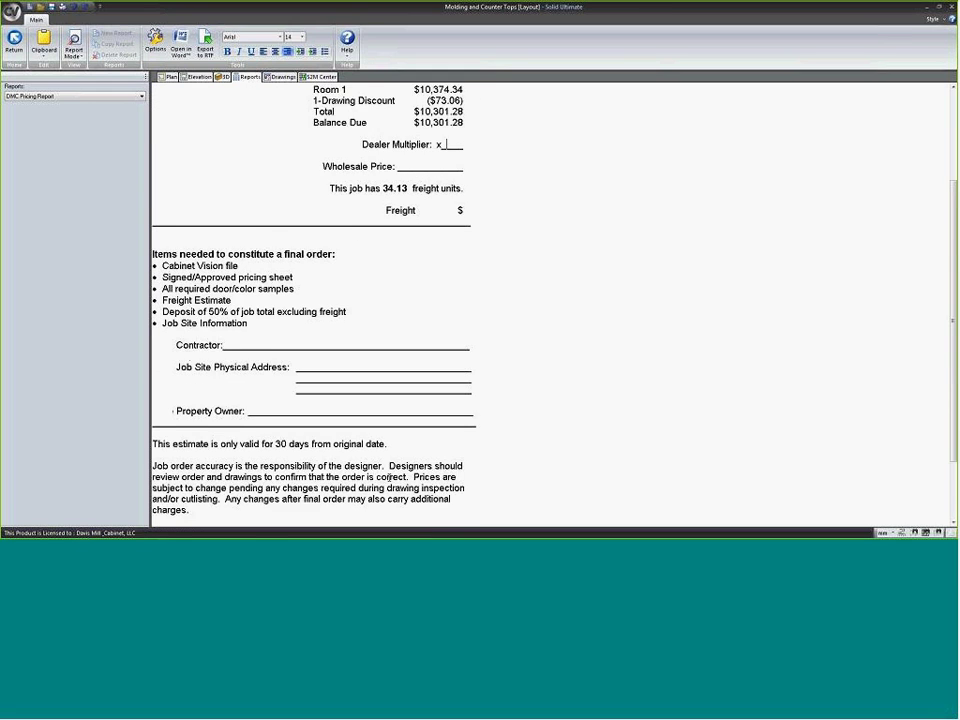
scroll(388, 477, down, 3)
scroll(362, 467, up, 1)
scroll(366, 467, up, 8)
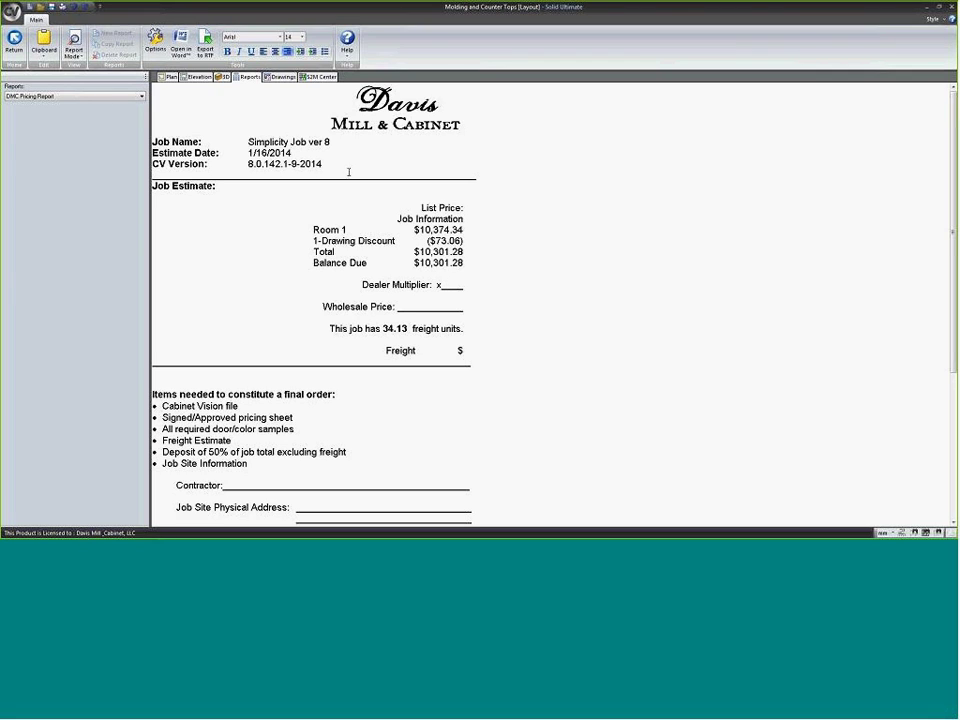
drag(325, 163, 155, 163)
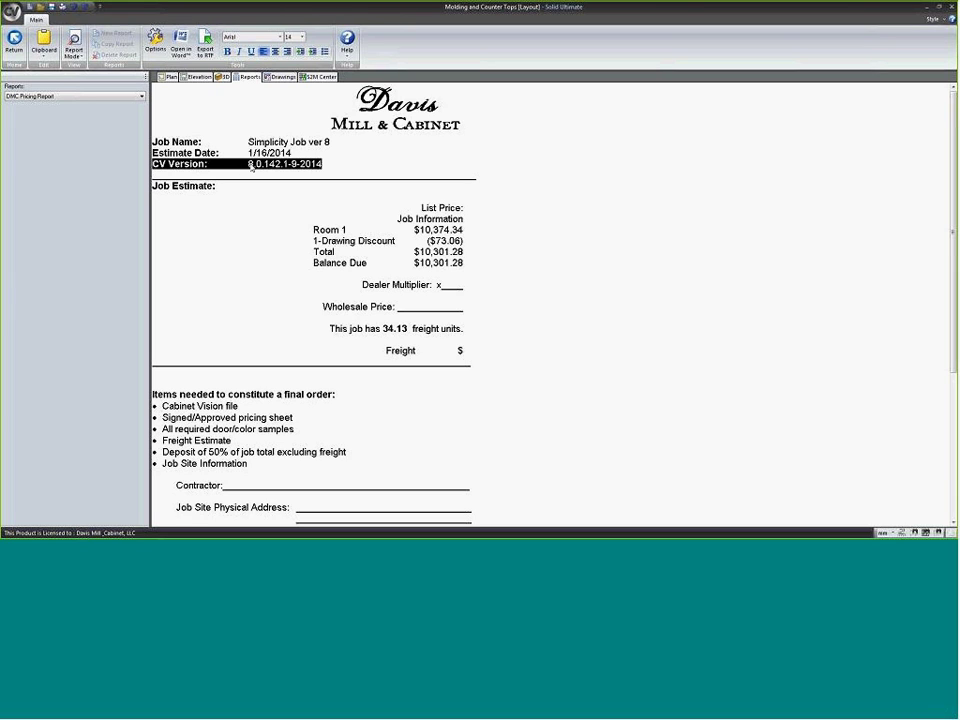
click(250, 164)
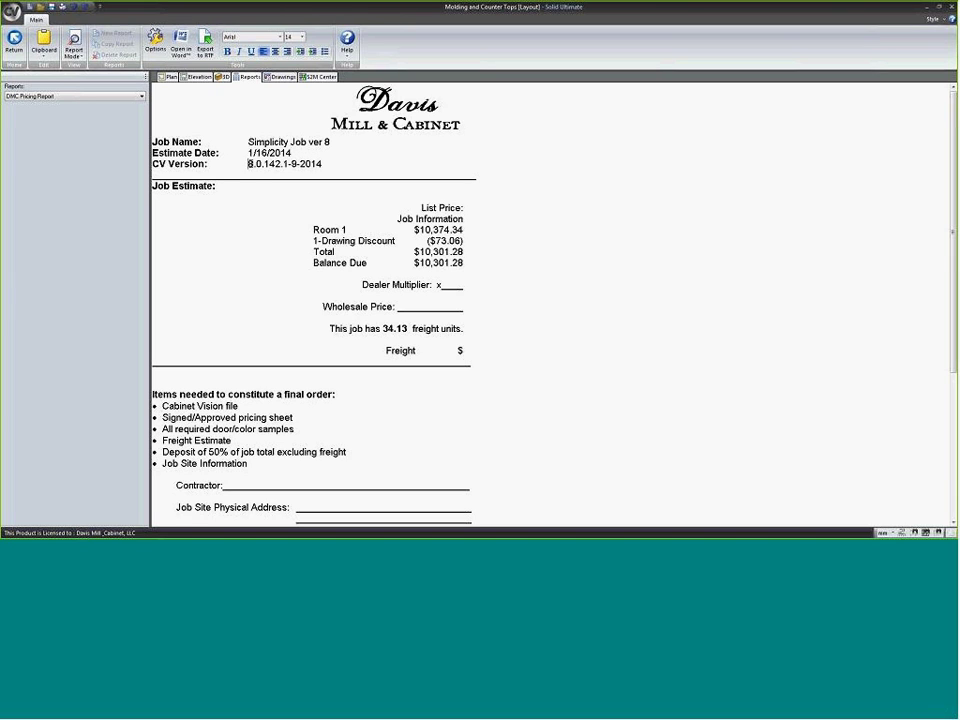
drag(249, 164, 324, 163)
drag(506, 510, 177, 132)
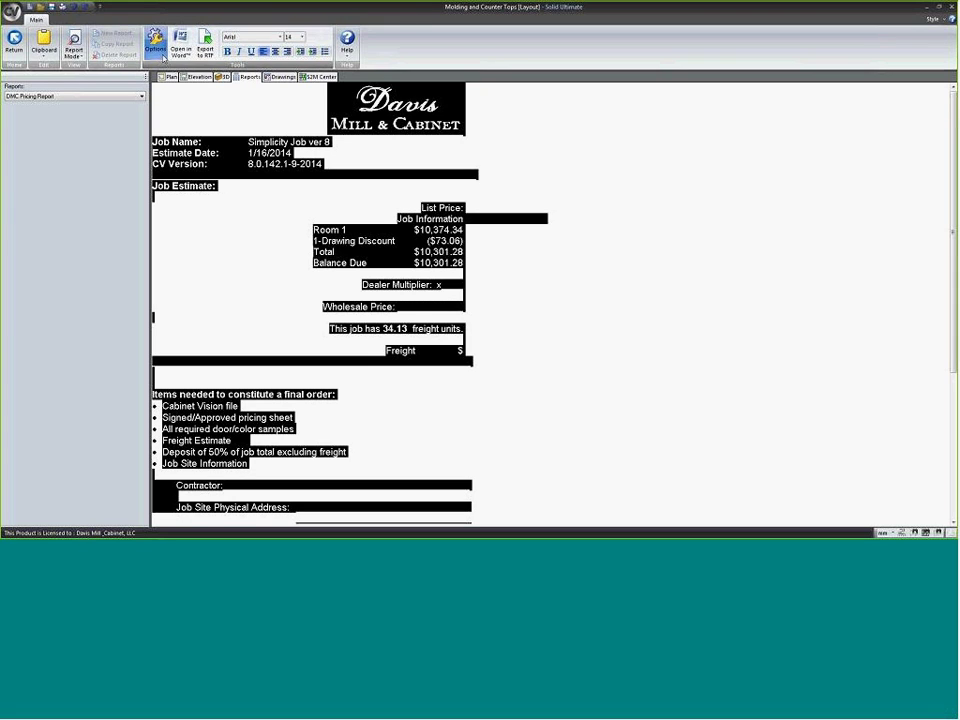
click(180, 50)
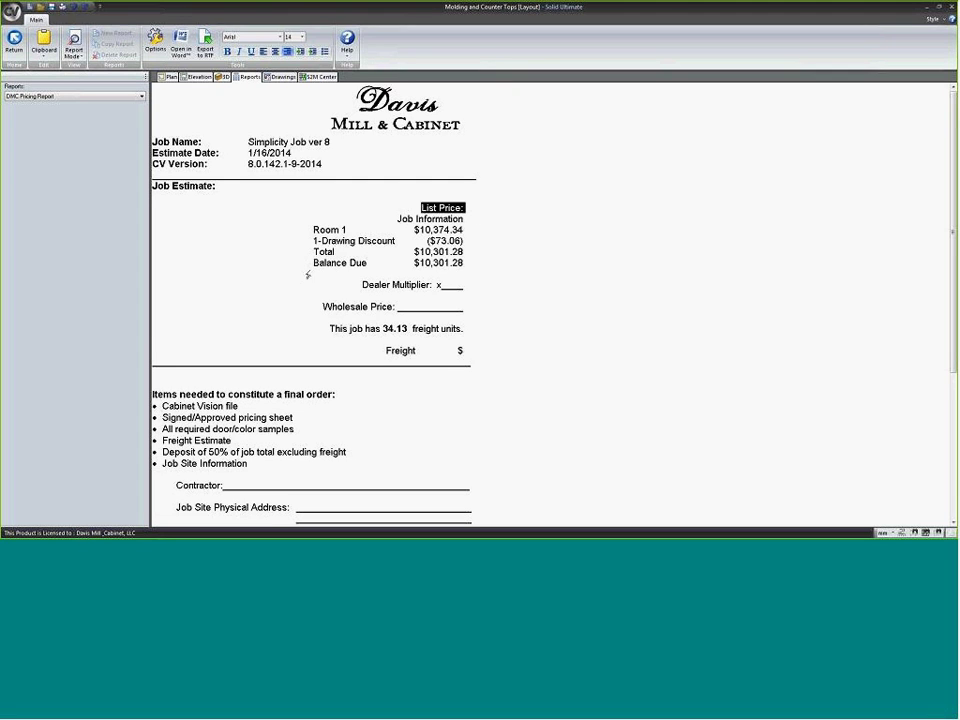
click(468, 219)
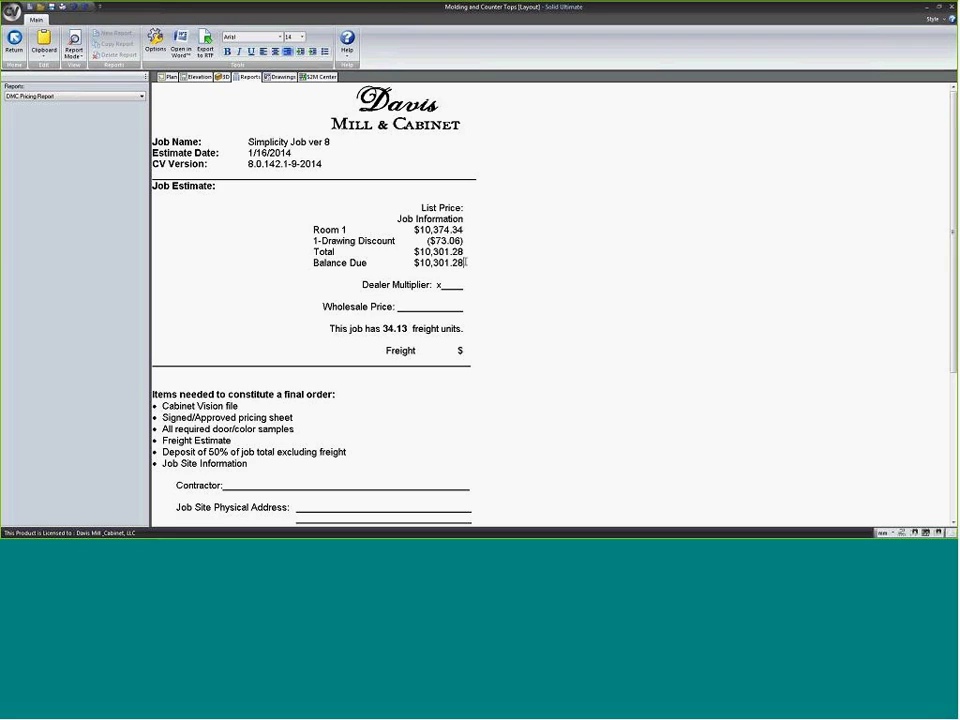
click(464, 262)
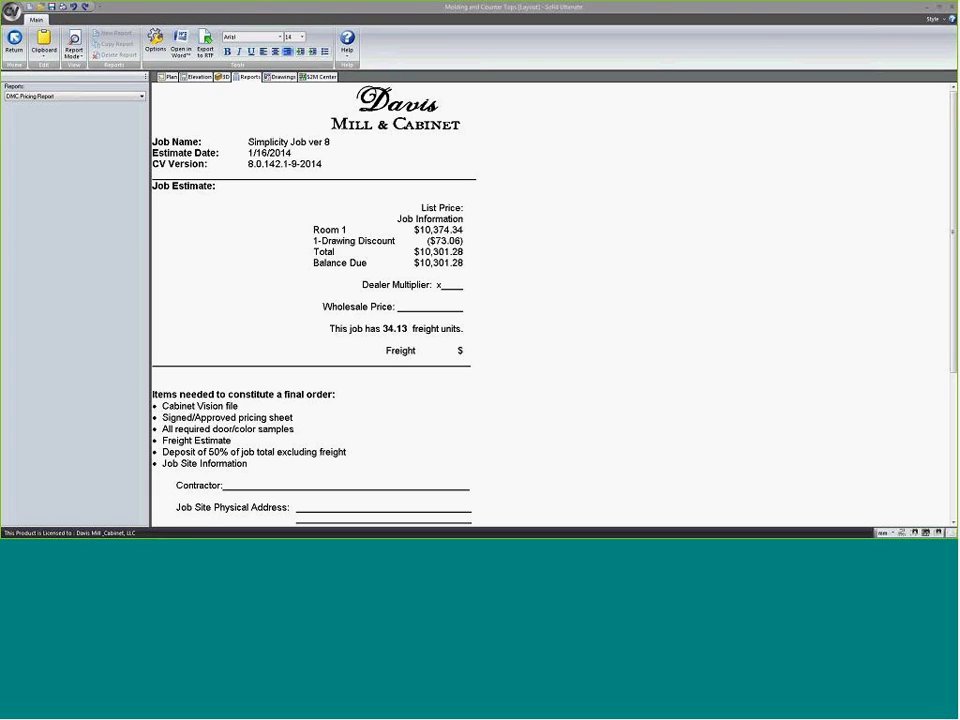
drag(955, 62, 512, 42)
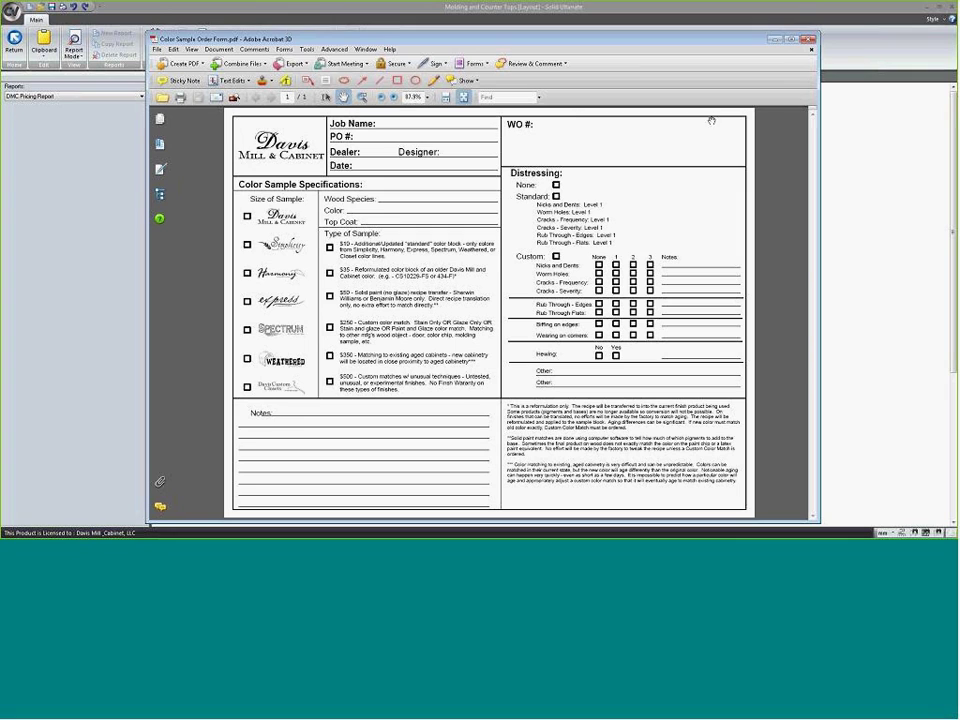
- Close the Color Sample form and tile the Door Sample Order Form right, Cabinet Vision left
click(811, 41)
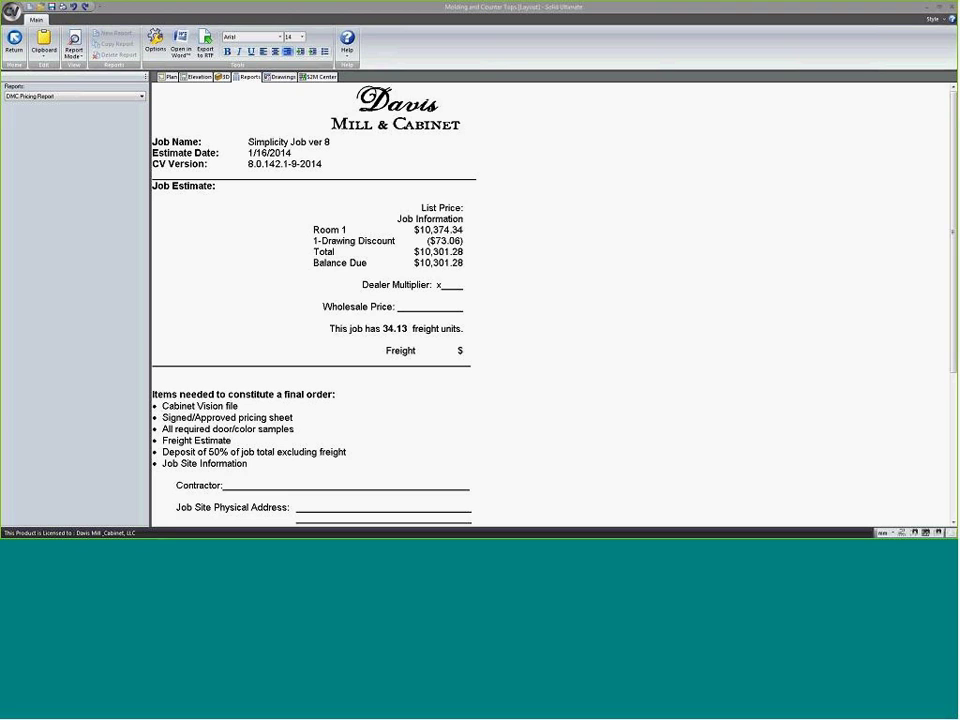
drag(830, 40, 482, 50)
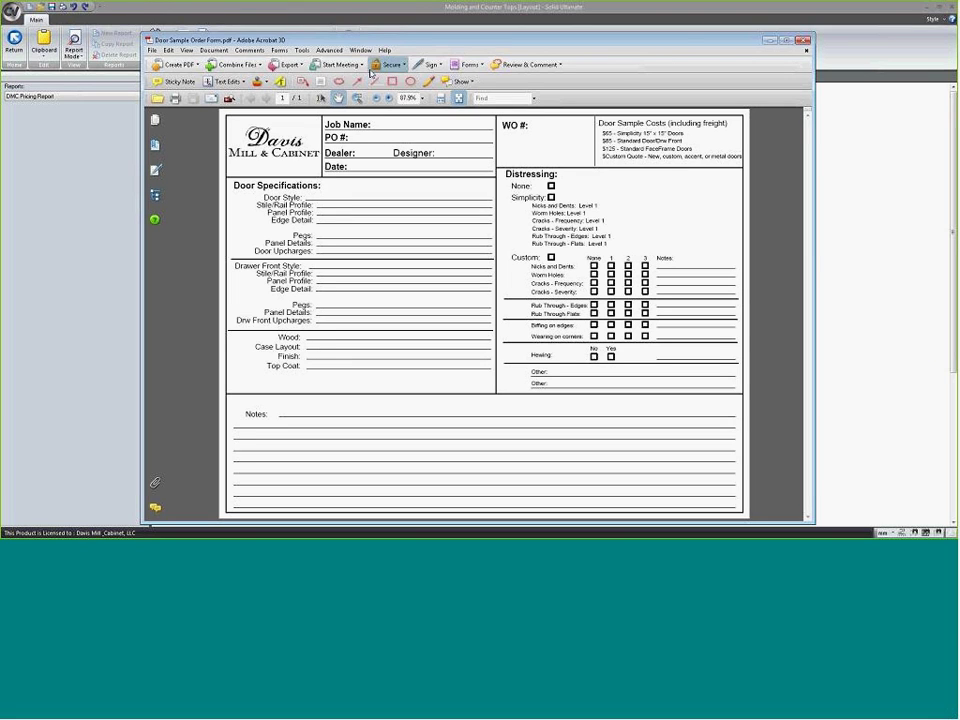
key(super+Right)
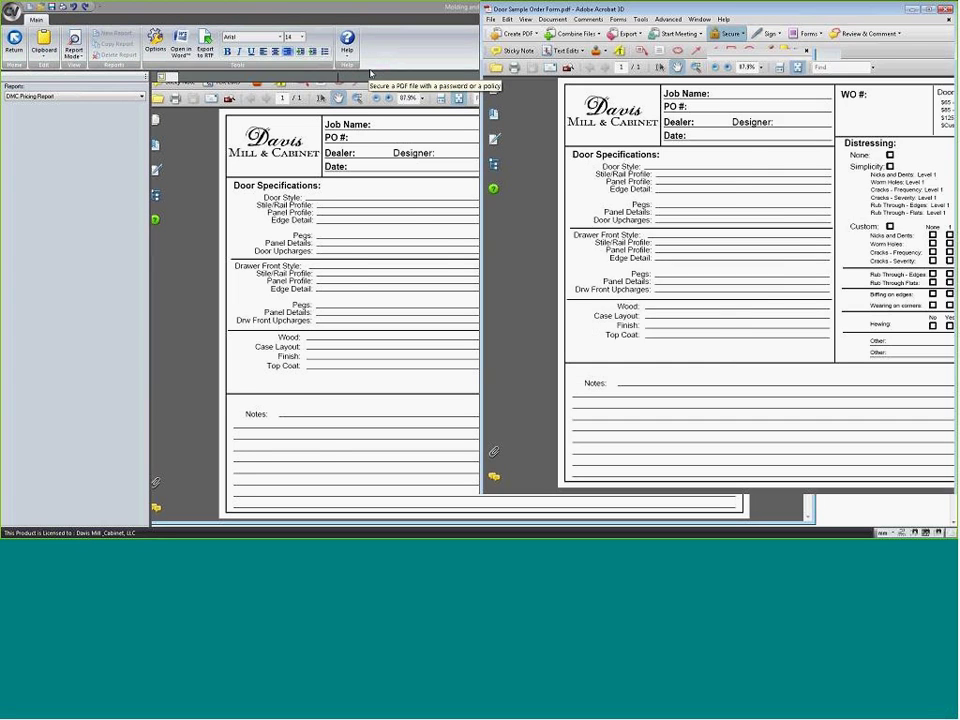
click(277, 14)
key(super+Left)
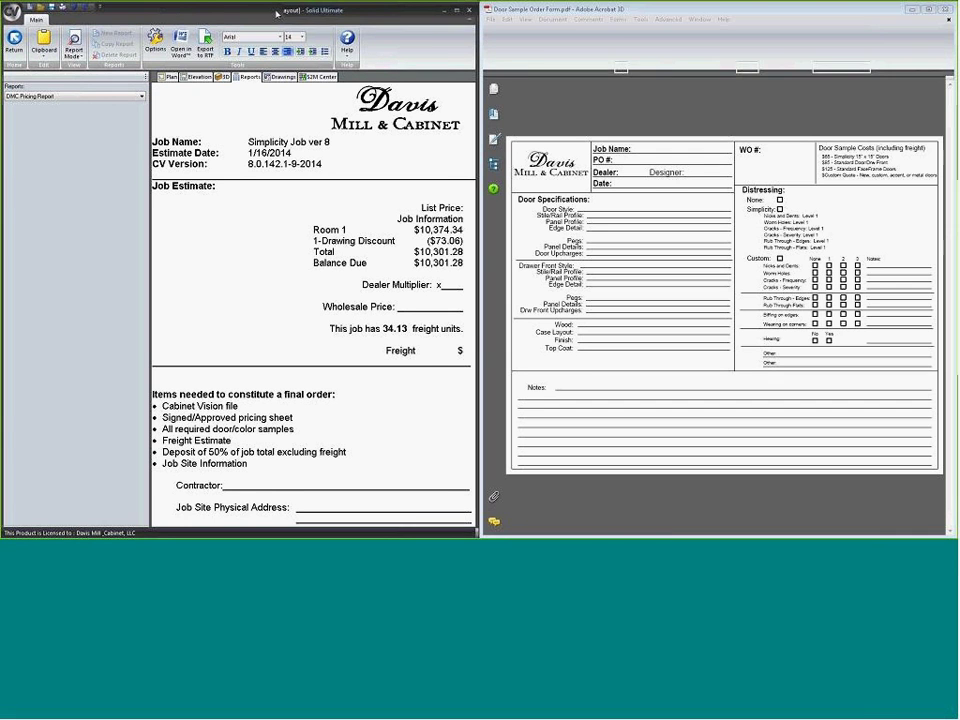
- Show the kitchen floor plan and bring up the room's cabinet material options
click(172, 81)
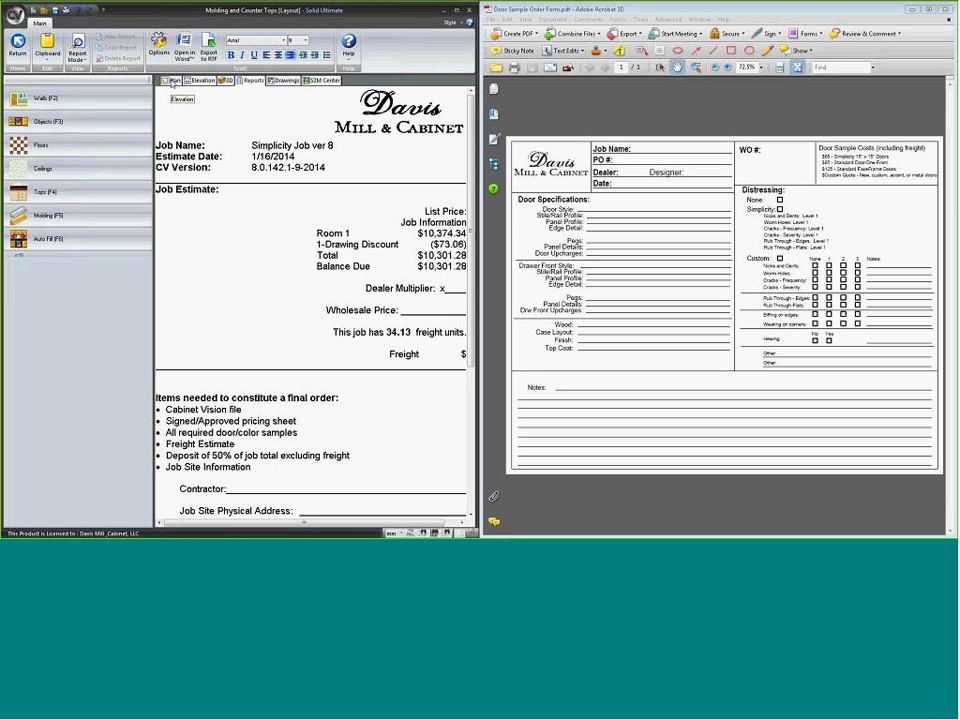
click(289, 55)
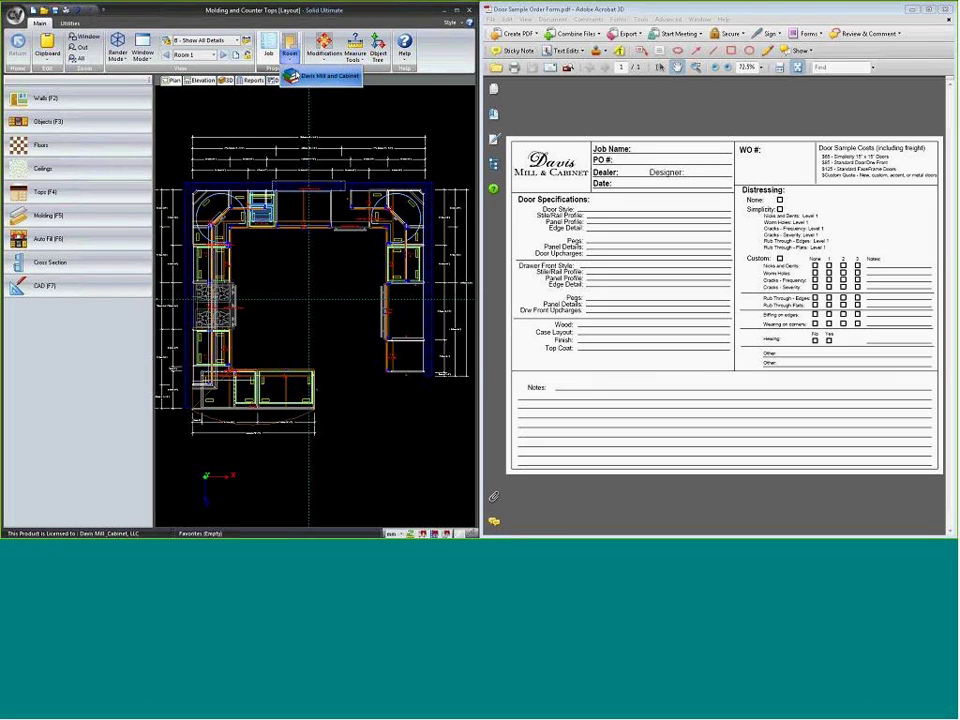
click(318, 76)
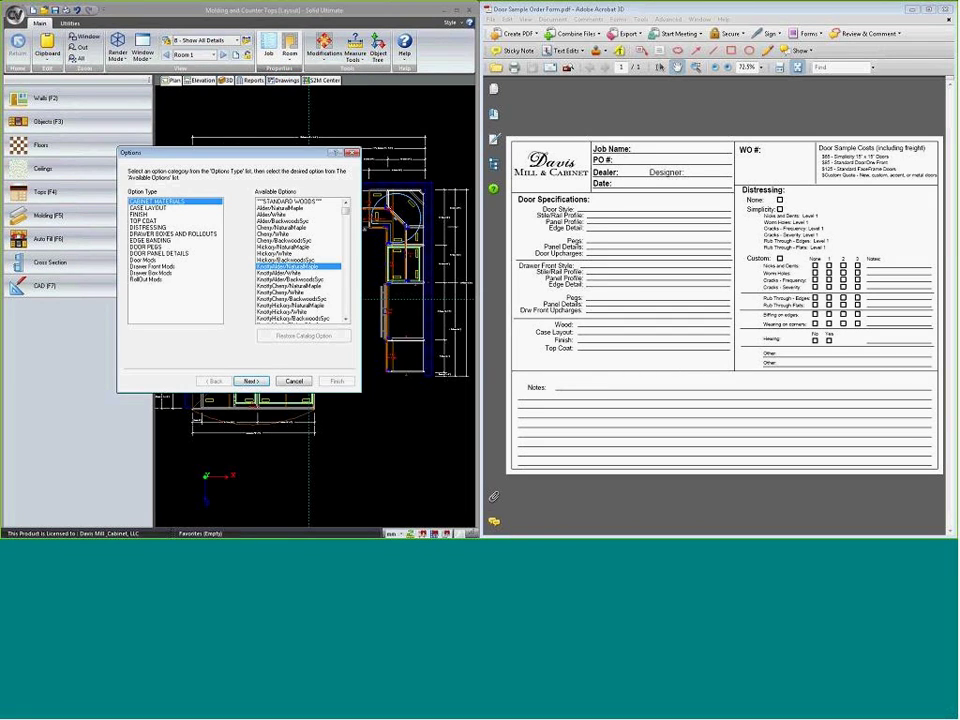
- Advance to the Knotty Alder Doors settings and minimize the Door Sample Order Form
click(250, 381)
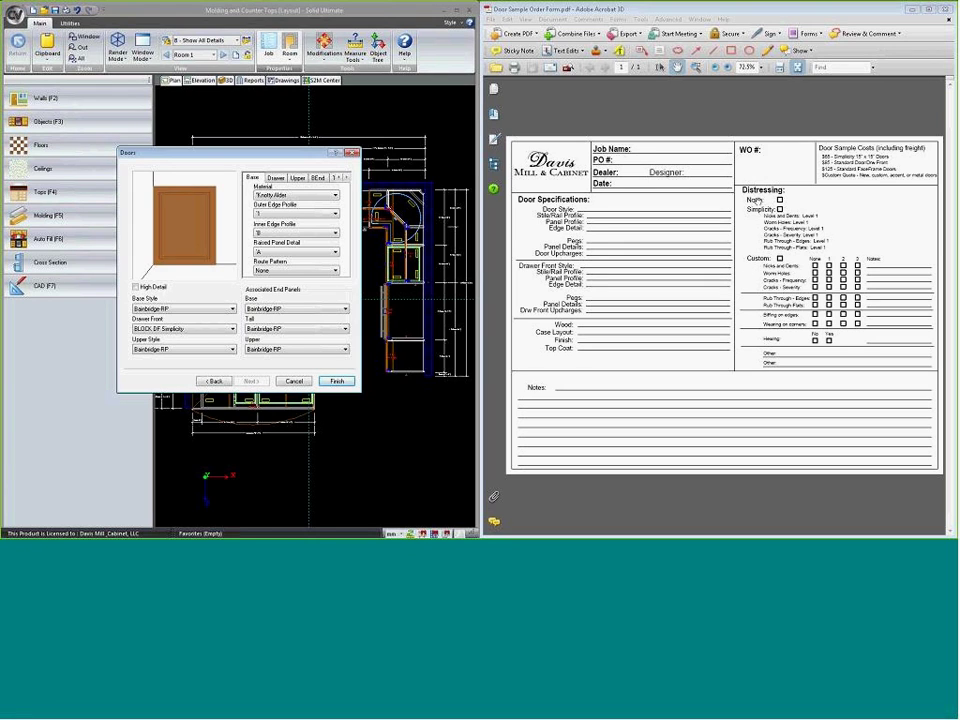
click(620, 160)
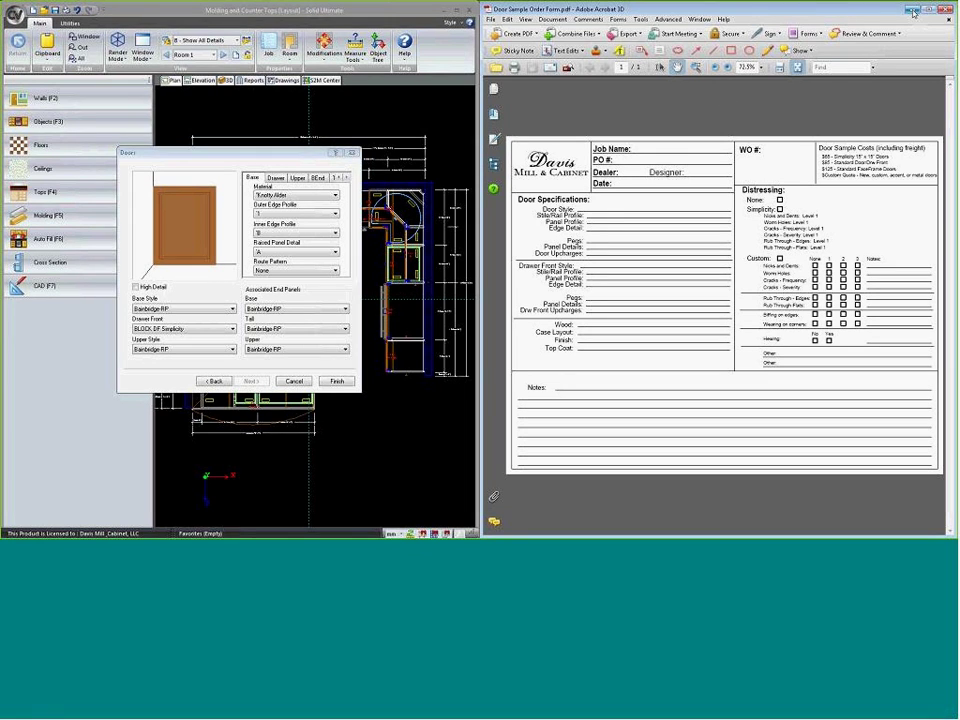
drag(814, 12, 848, 43)
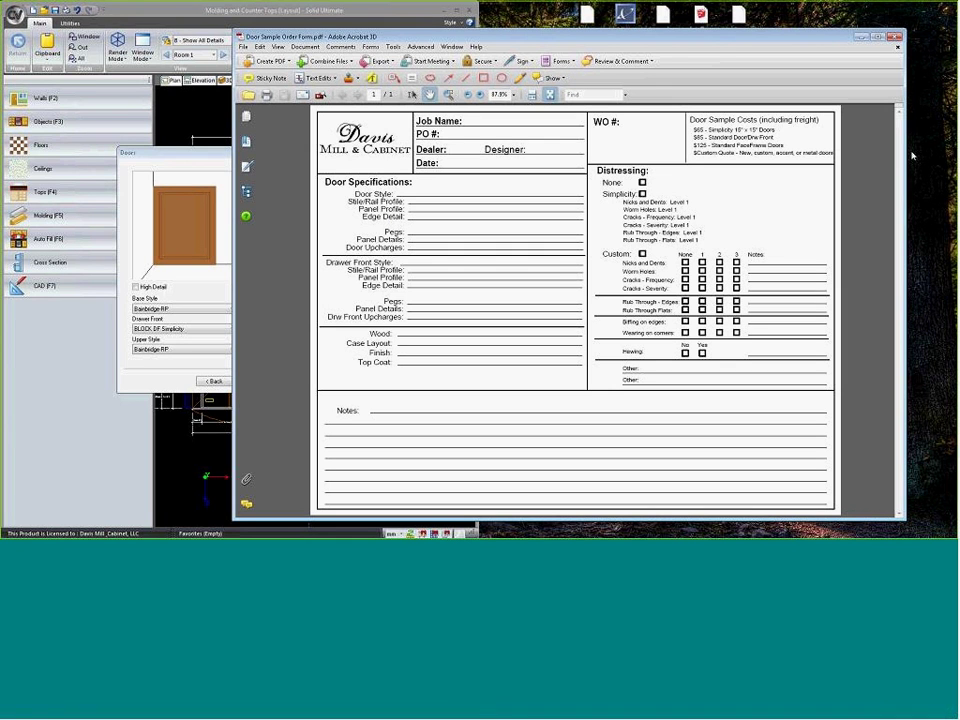
click(858, 36)
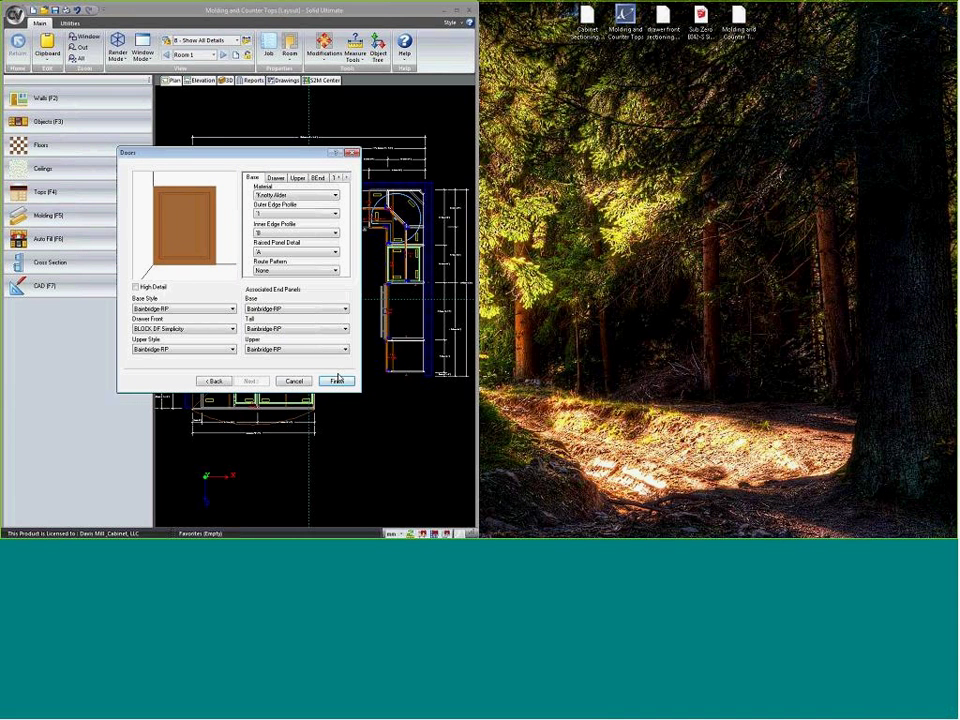
- Cancel the Doors settings, maximize Cabinet Vision, and go to the Reports area
click(288, 379)
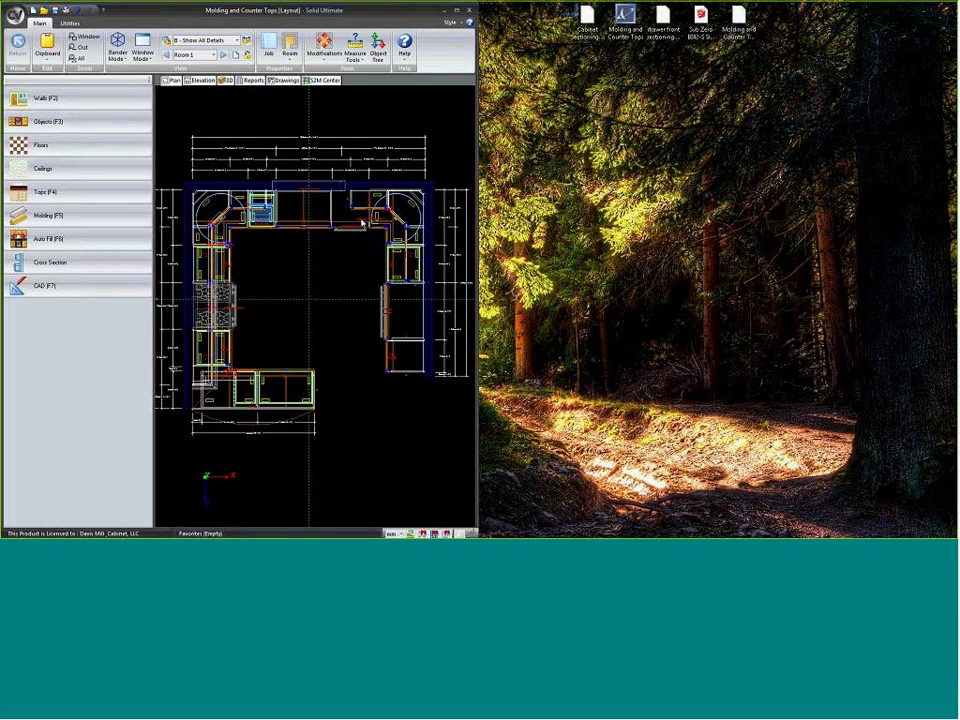
double_click(357, 15)
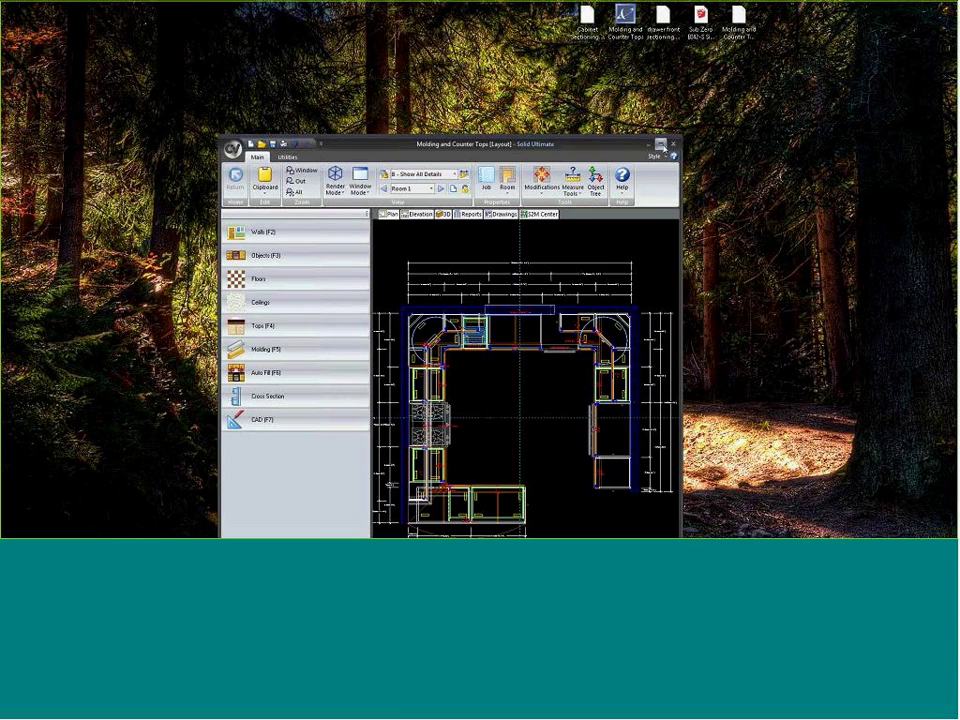
click(660, 144)
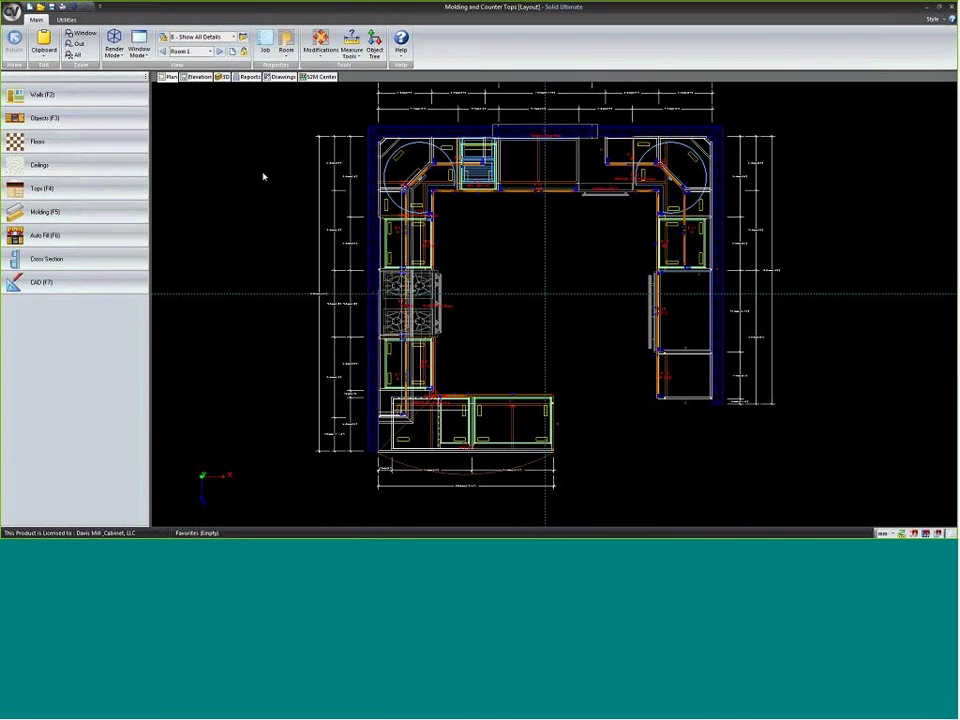
scroll(268, 180, down, 1)
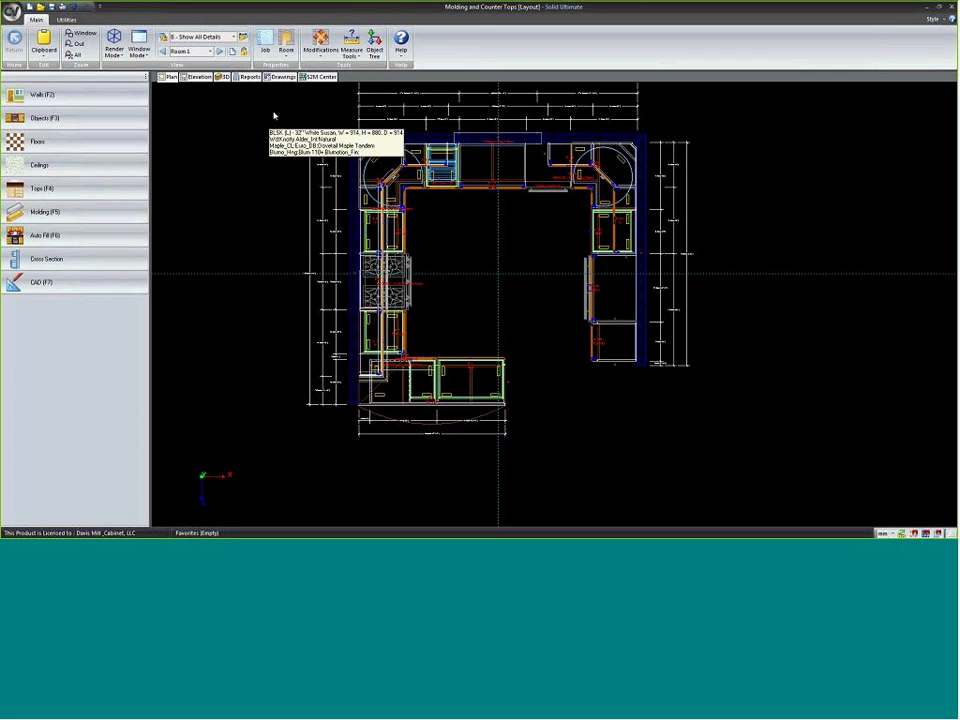
click(252, 78)
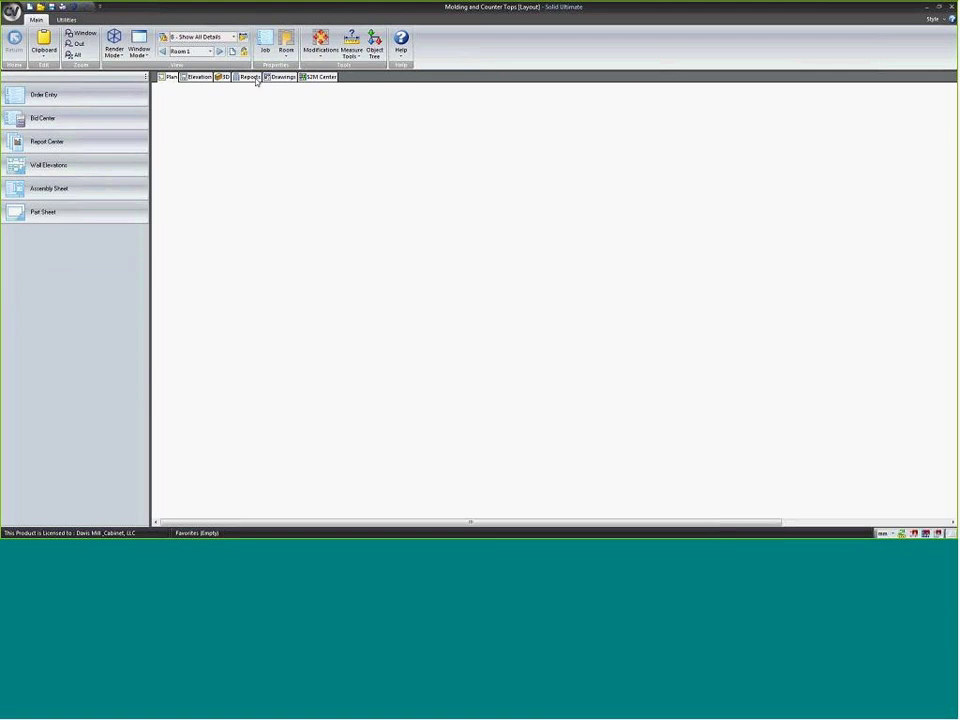
- Reopen the DMC Pricing Report from Bid Center and select its deposit requirement line
click(84, 121)
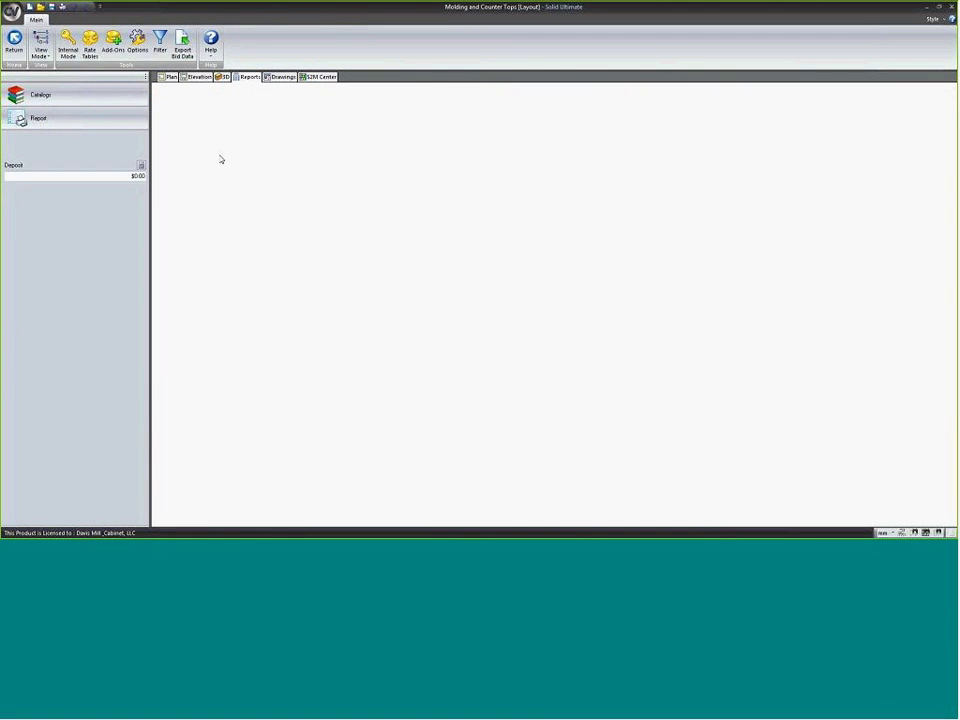
click(40, 118)
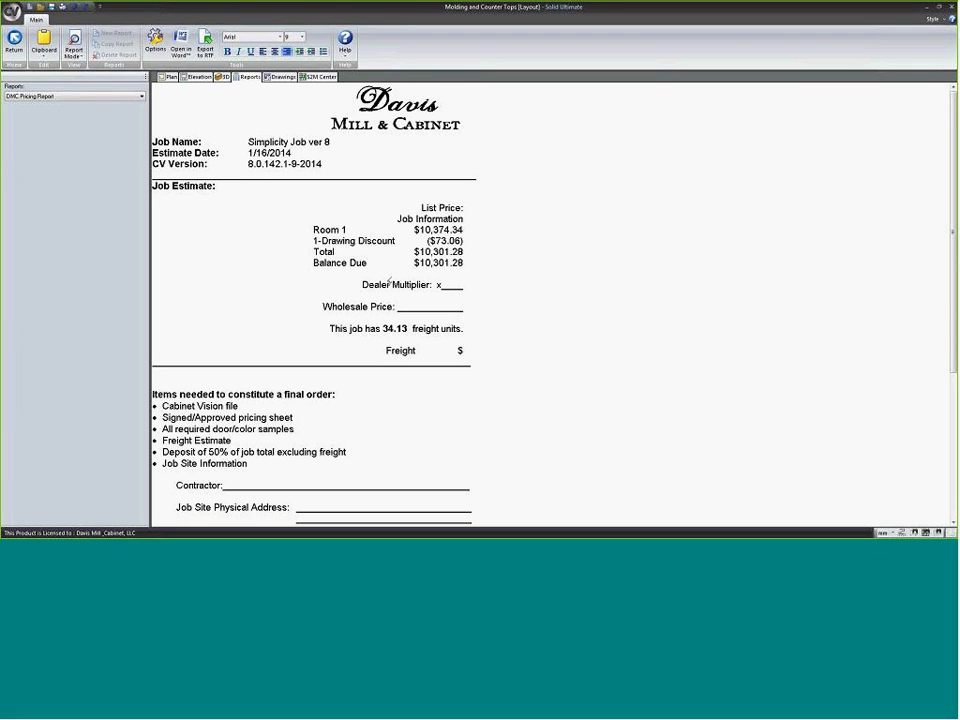
click(424, 424)
scroll(366, 332, down, 3)
drag(362, 344, 181, 345)
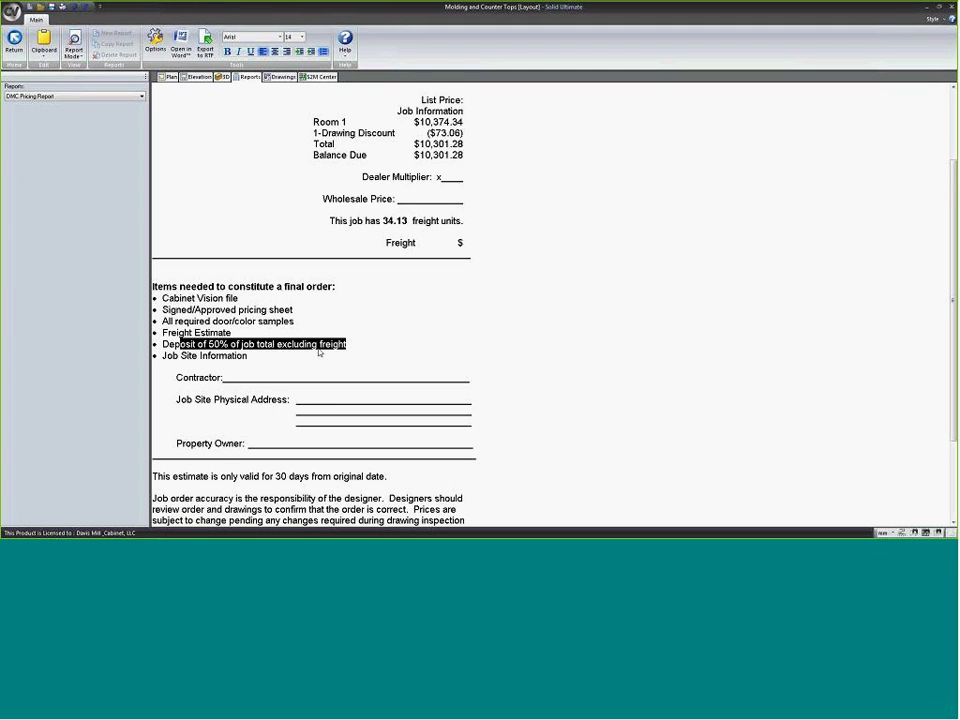
click(379, 342)
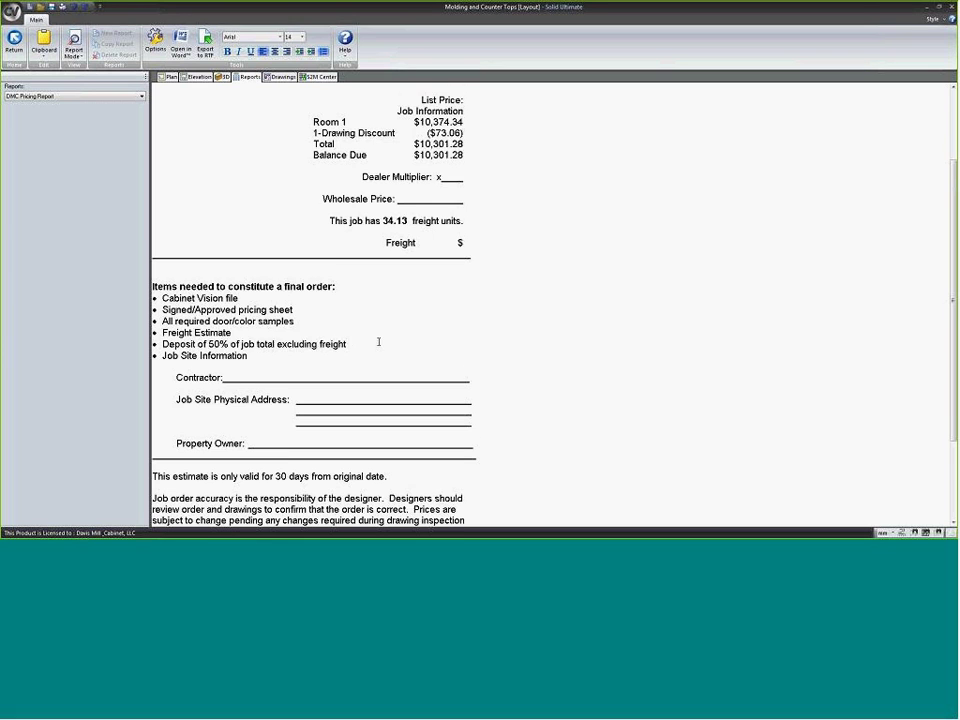
scroll(380, 344, down, 2)
scroll(380, 344, up, 3)
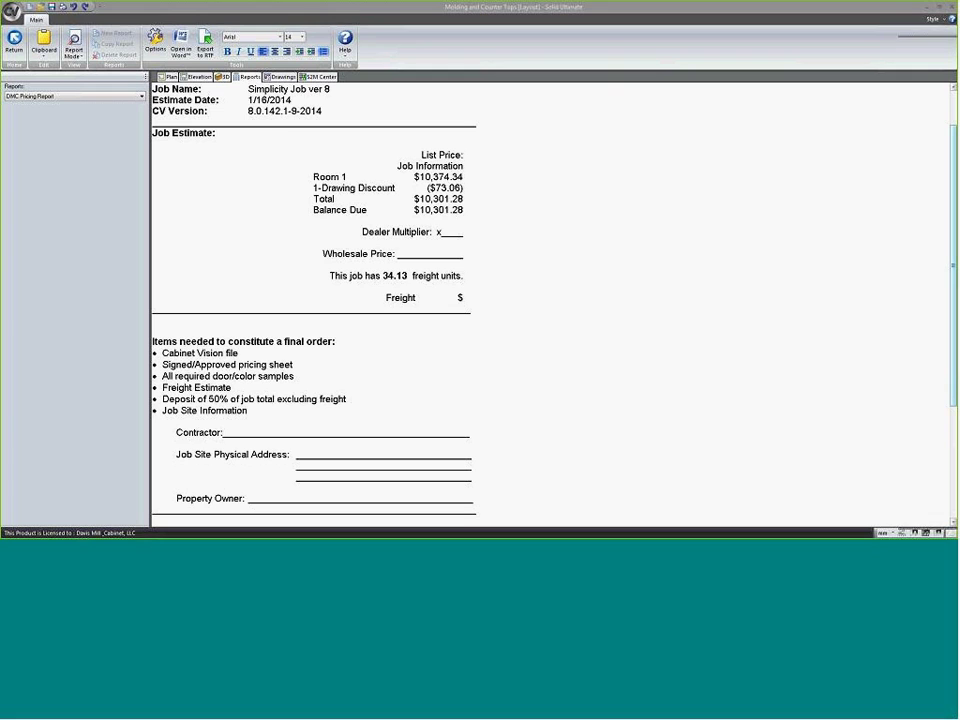
drag(700, 43, 528, 35)
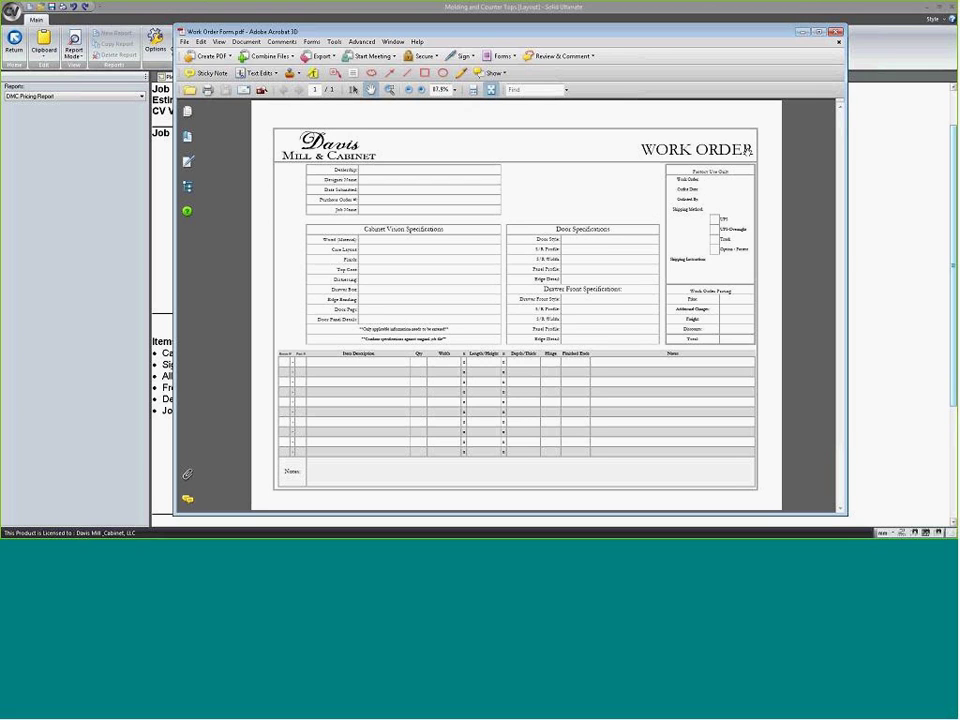
- Minimize the blank Work Order Form window in Adobe Acrobat 3D
click(803, 33)
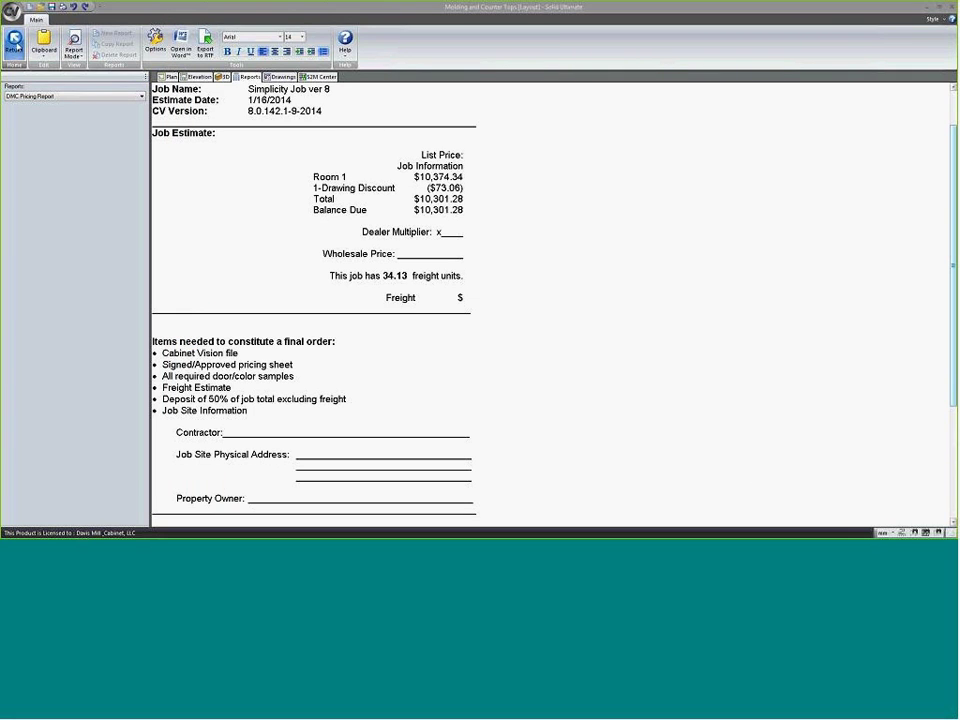
- Leave the pricing report, review the bid's rate tables without changes, and return to the floor plan
click(15, 42)
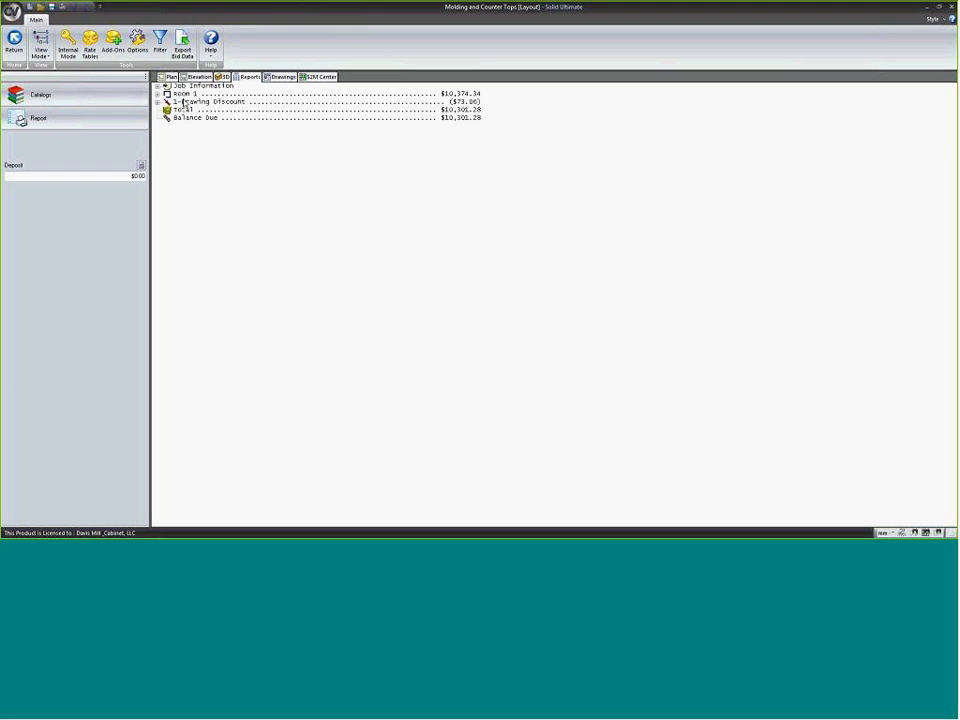
click(90, 42)
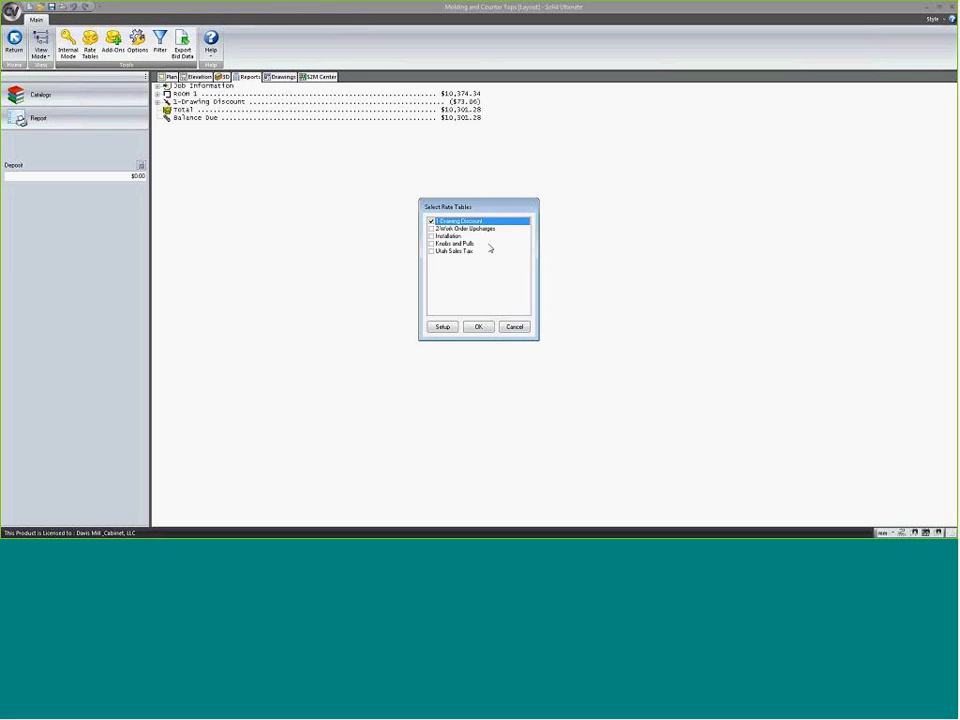
click(514, 327)
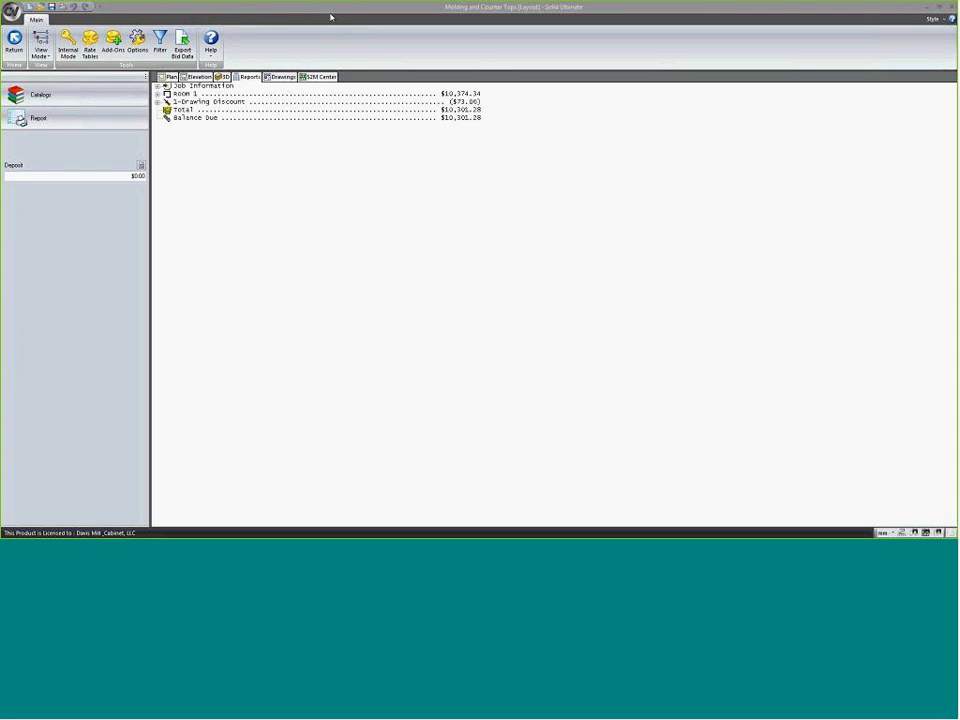
click(172, 79)
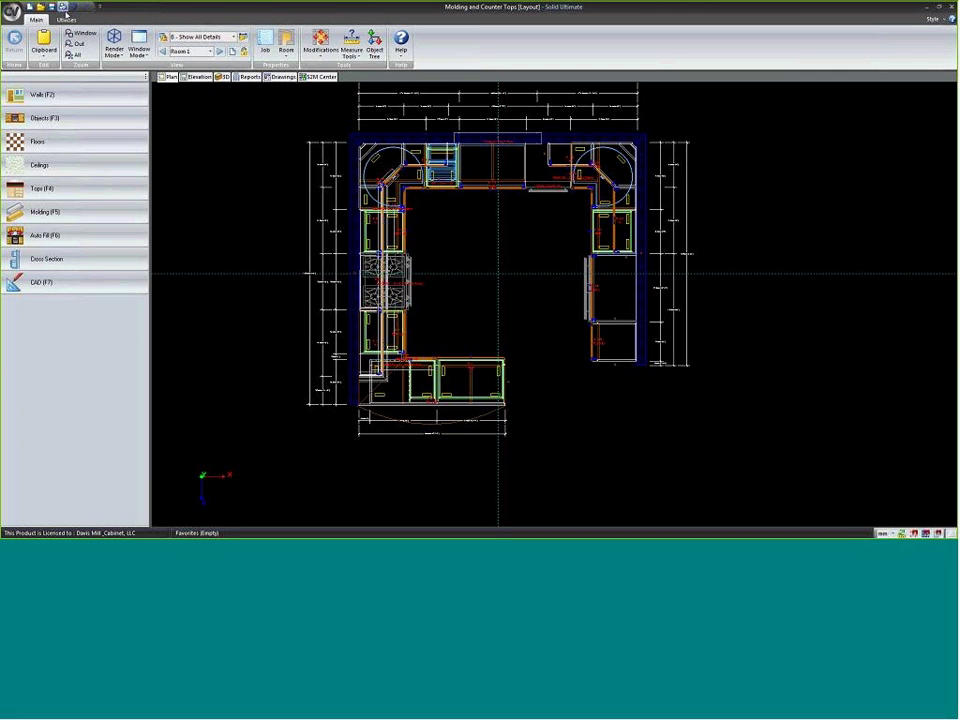
- Preview the plan at W - High Detail, then switch it back to Show All Details
click(232, 37)
click(213, 72)
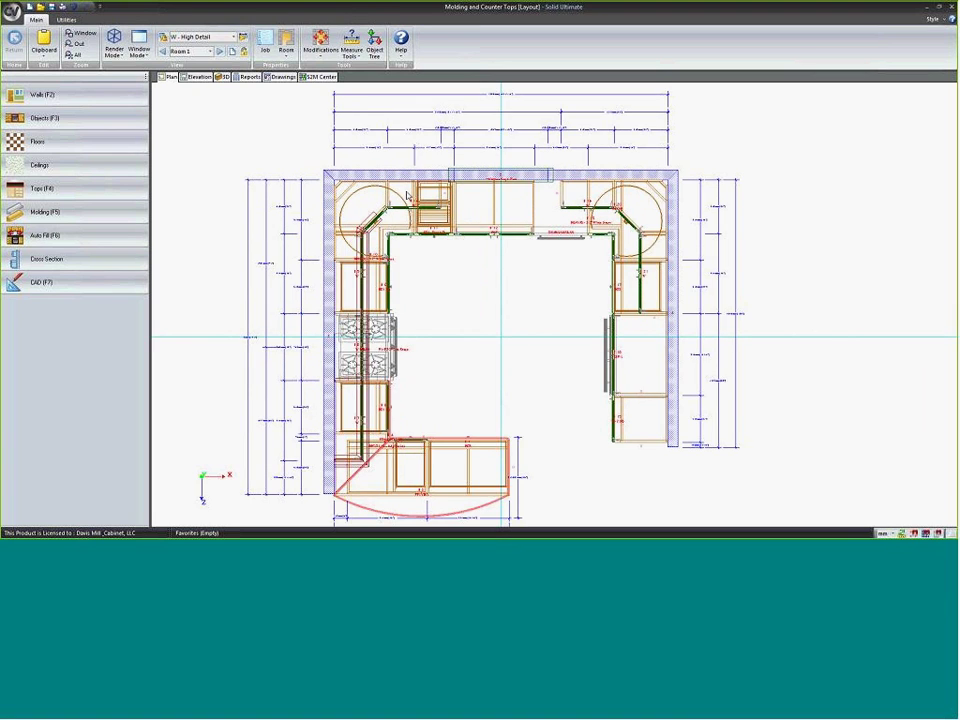
mouse_move(512, 232)
scroll(549, 270, down, 1)
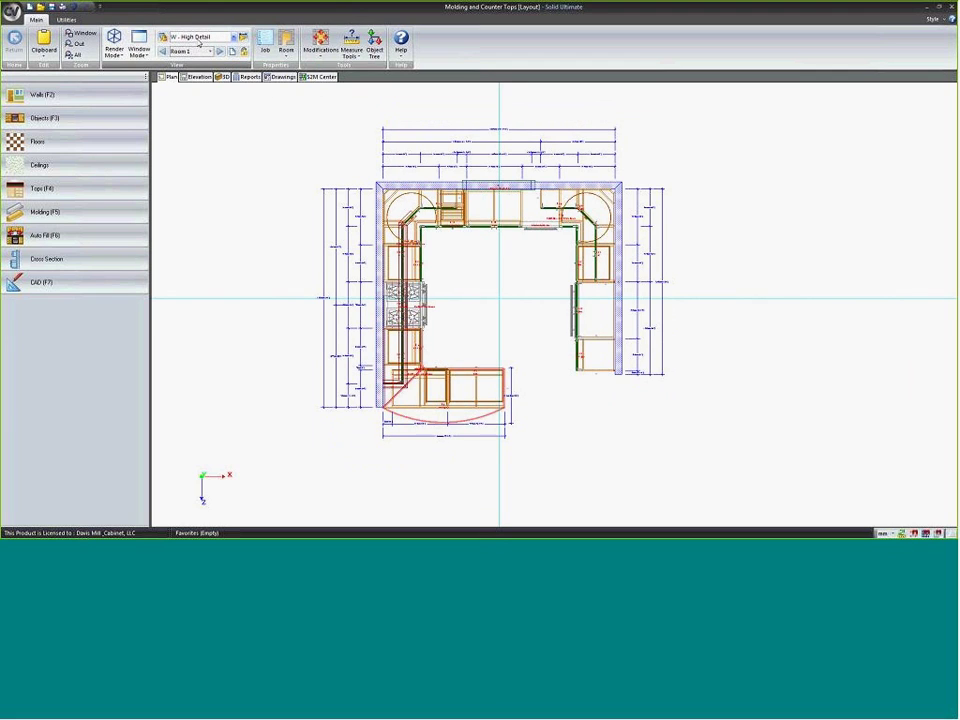
click(199, 40)
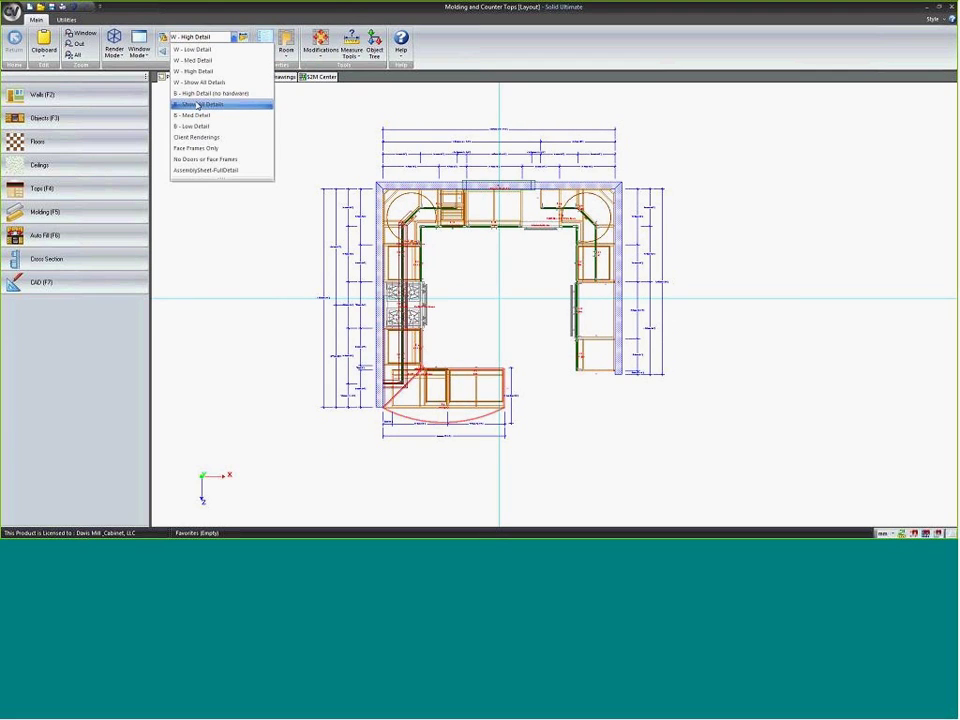
click(214, 103)
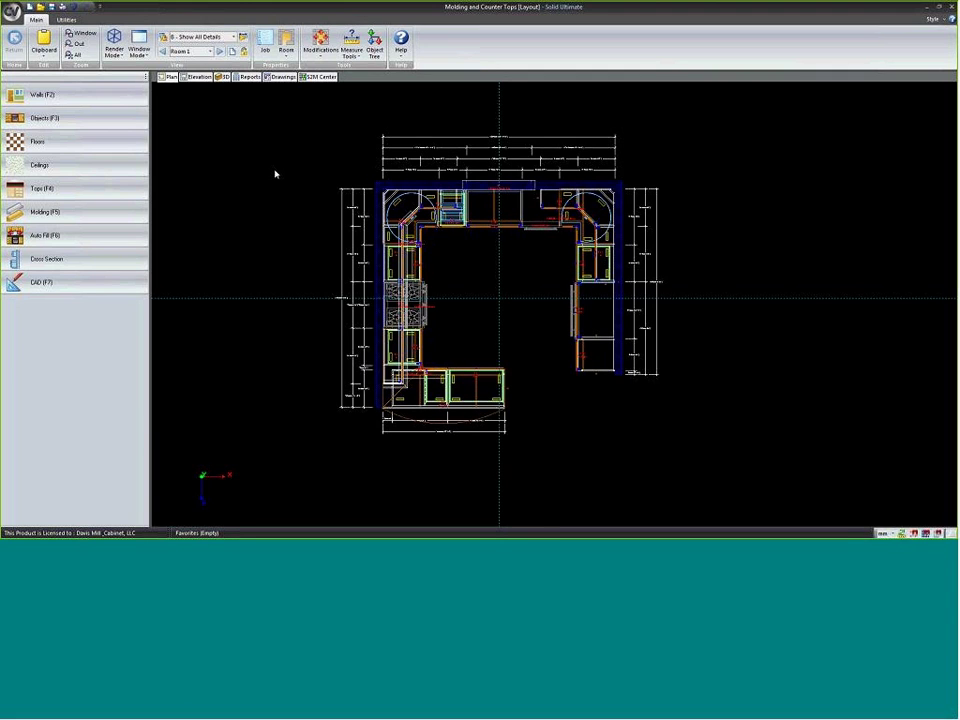
- Try the Drawings sheets, dismiss the scene error, and come back to the floor plan
click(279, 80)
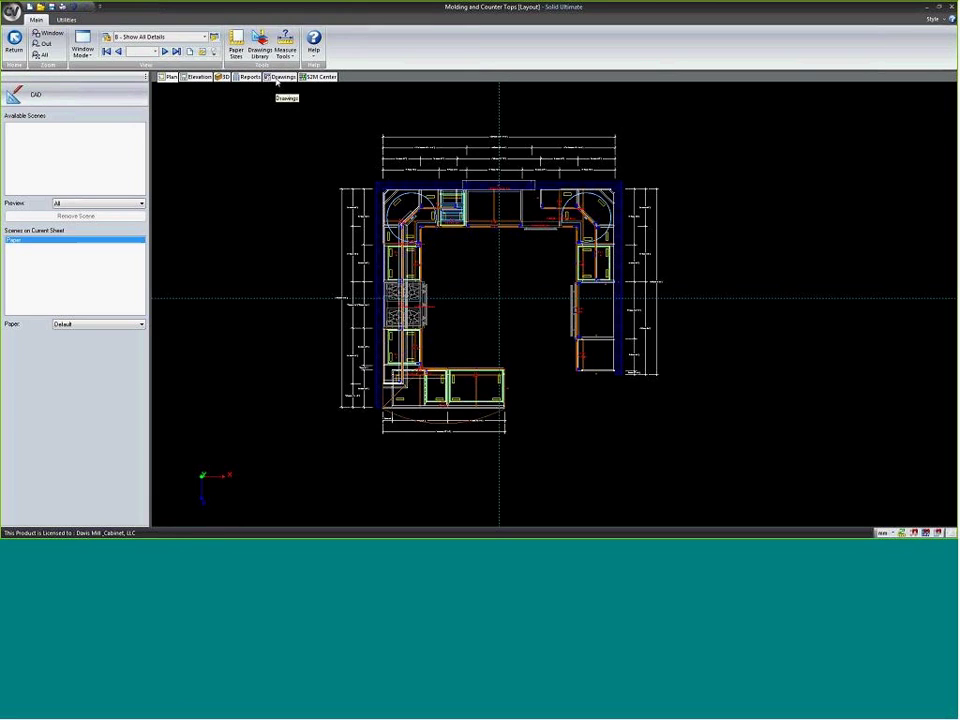
click(557, 304)
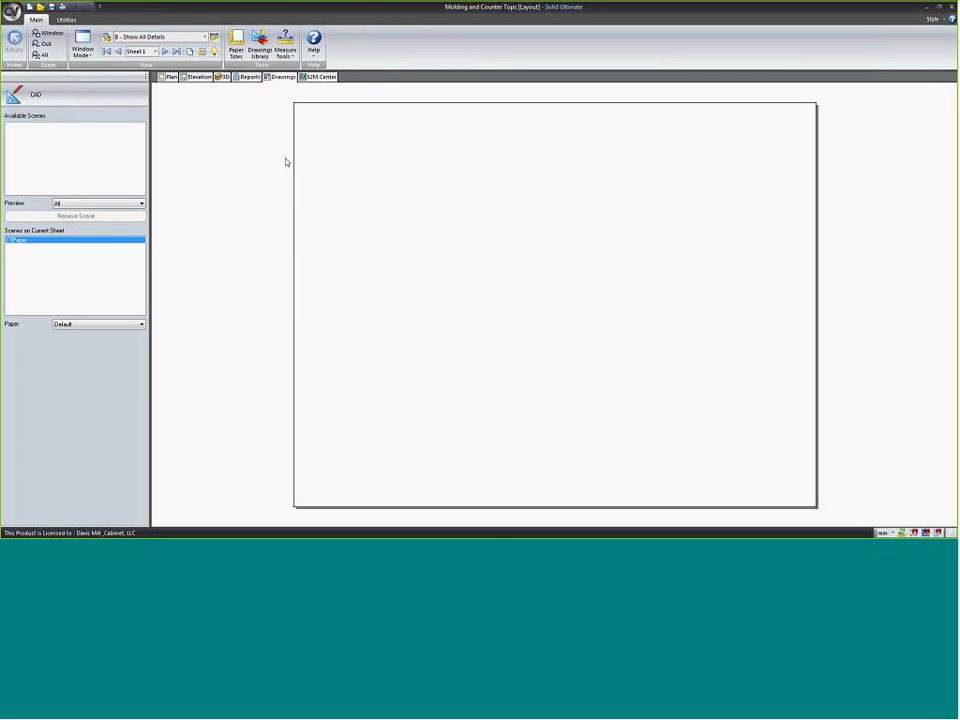
click(171, 78)
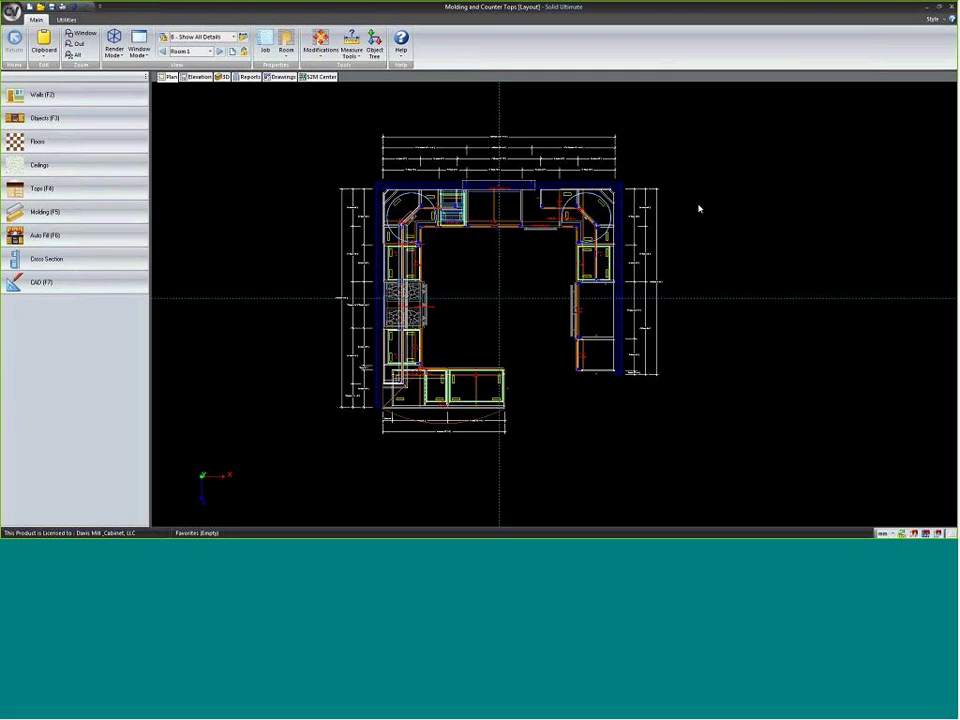
- Send the kitchen plan view to the drawings with To Drawing
right_click(705, 170)
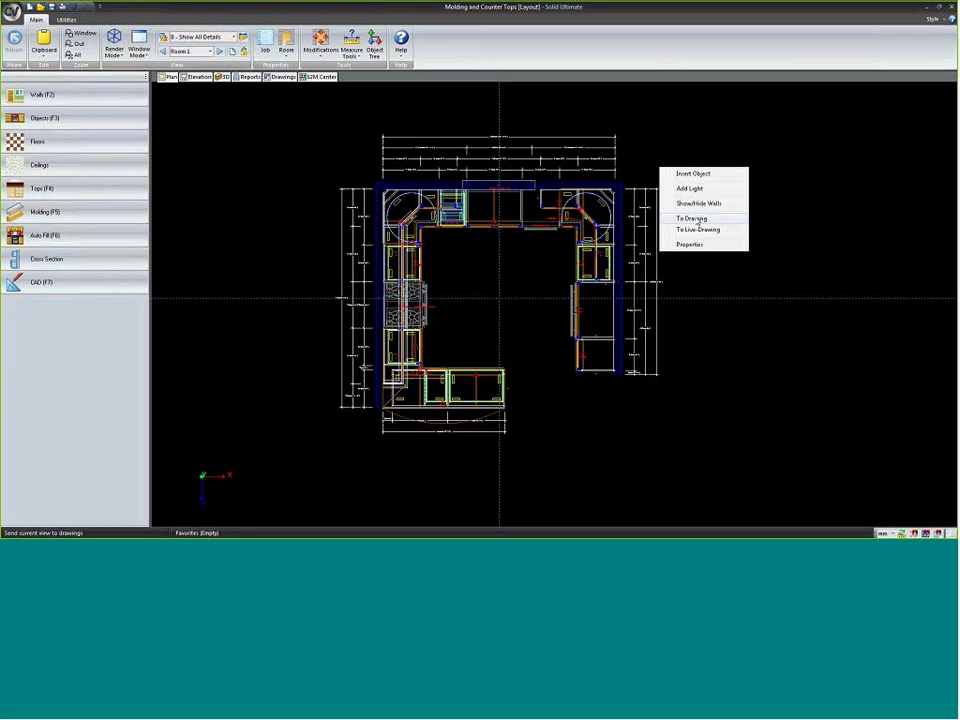
click(698, 219)
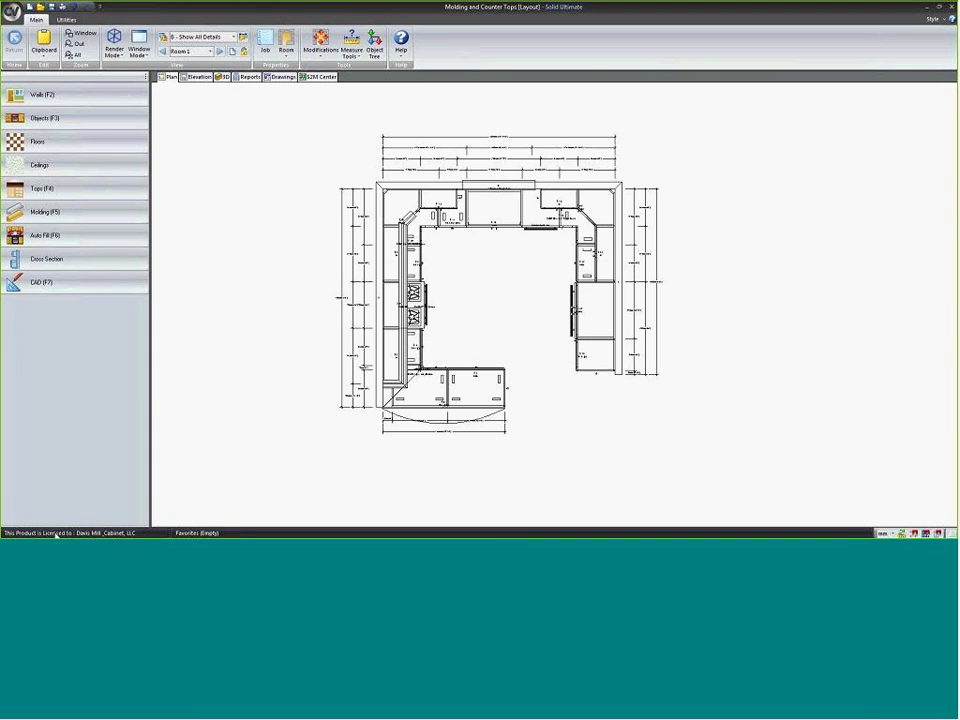
click(375, 219)
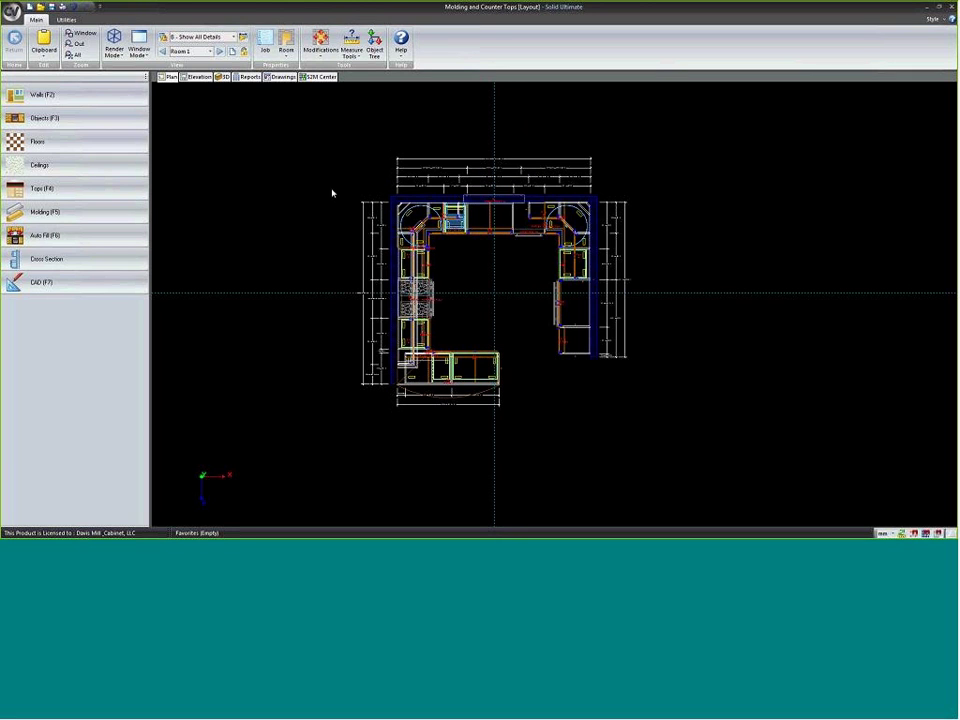
- Orbit the 3D kitchen view to a more frontal angle and review its properties
click(220, 79)
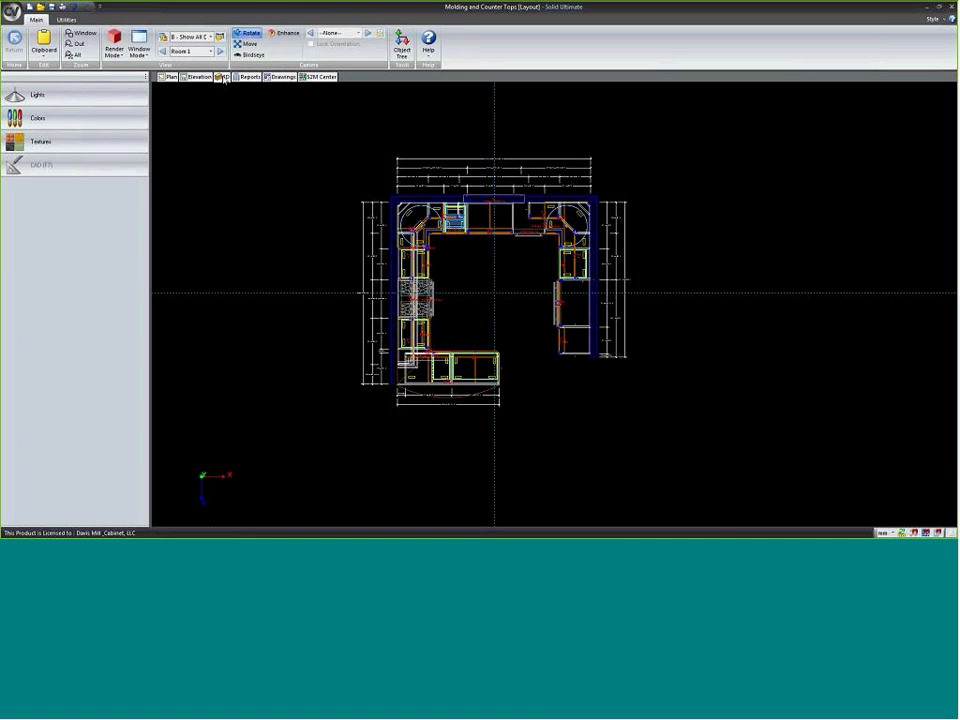
drag(358, 262, 438, 224)
right_click(520, 136)
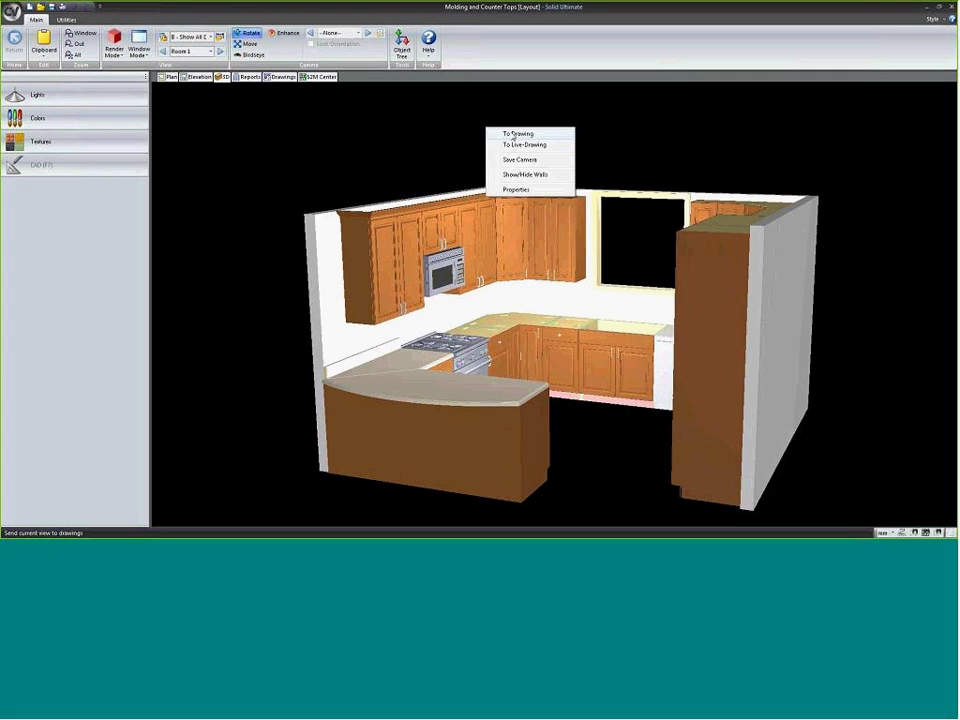
click(517, 190)
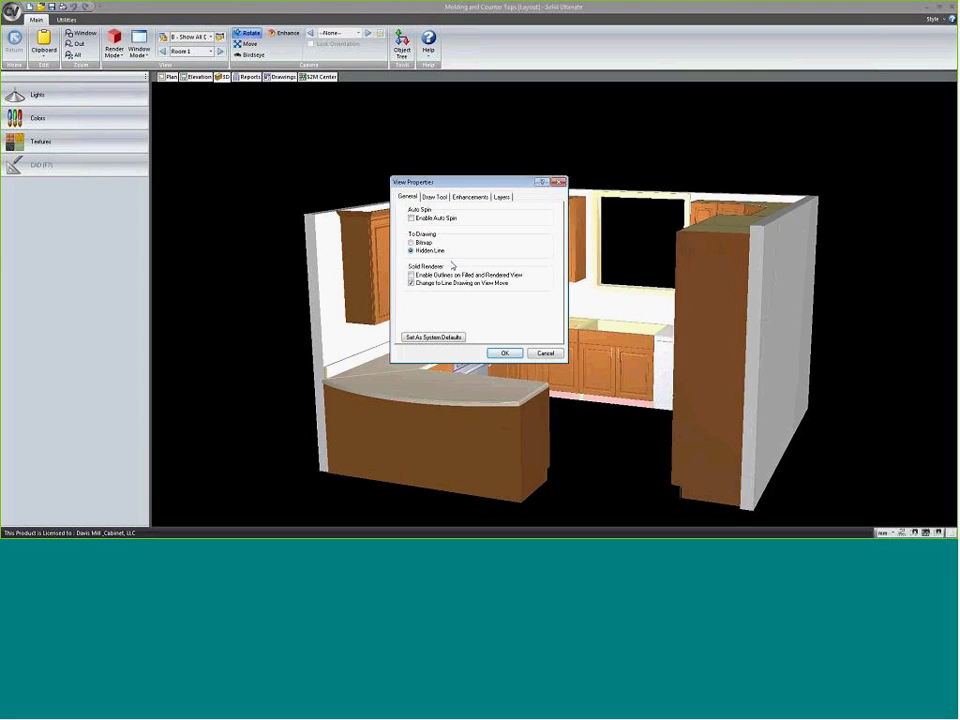
click(545, 353)
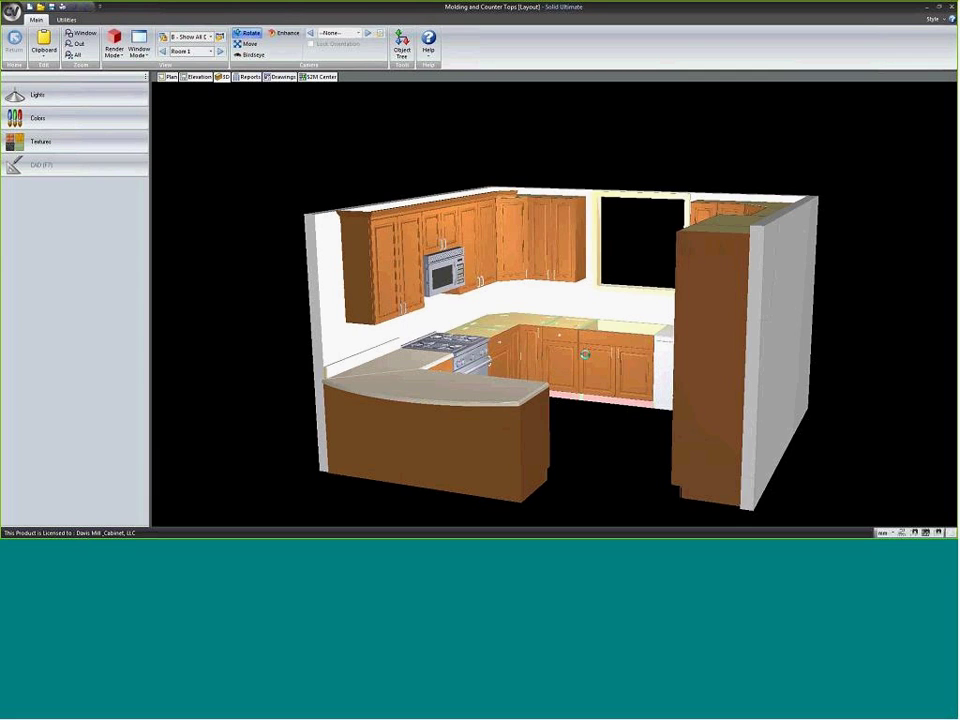
- Send the 3D view to the drawings as hidden-line, then display the Wall 2 elevation
right_click(439, 120)
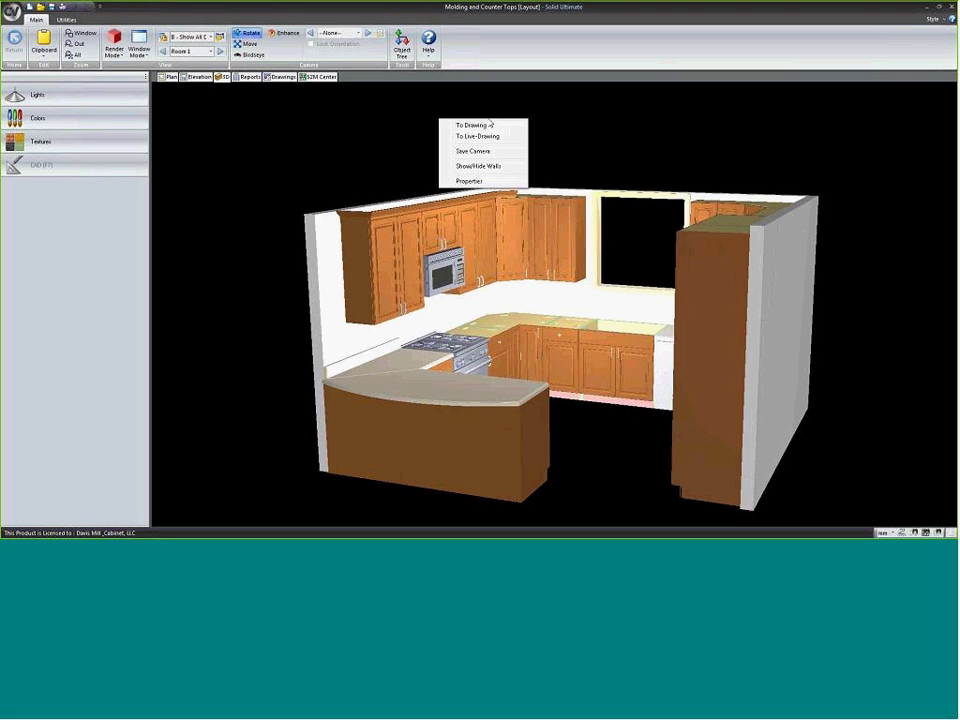
click(473, 126)
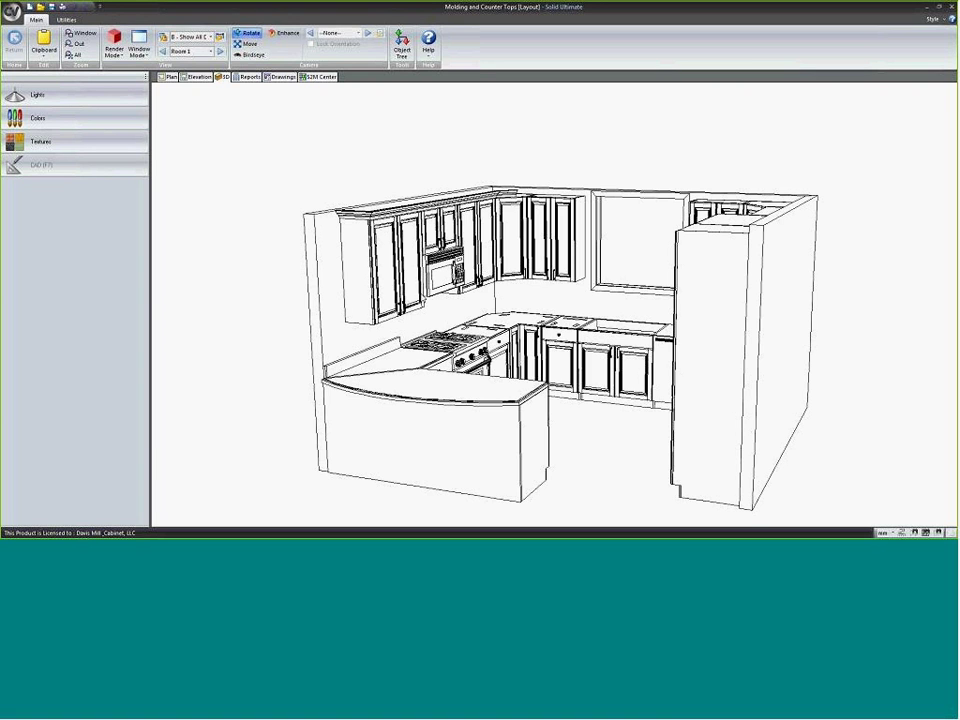
click(394, 141)
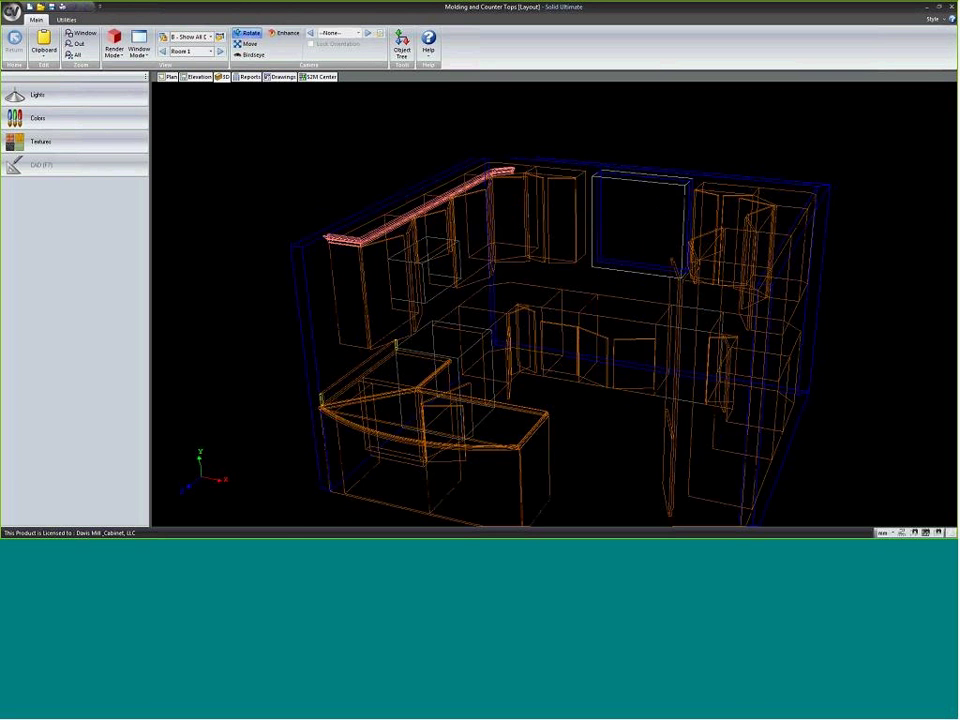
click(197, 77)
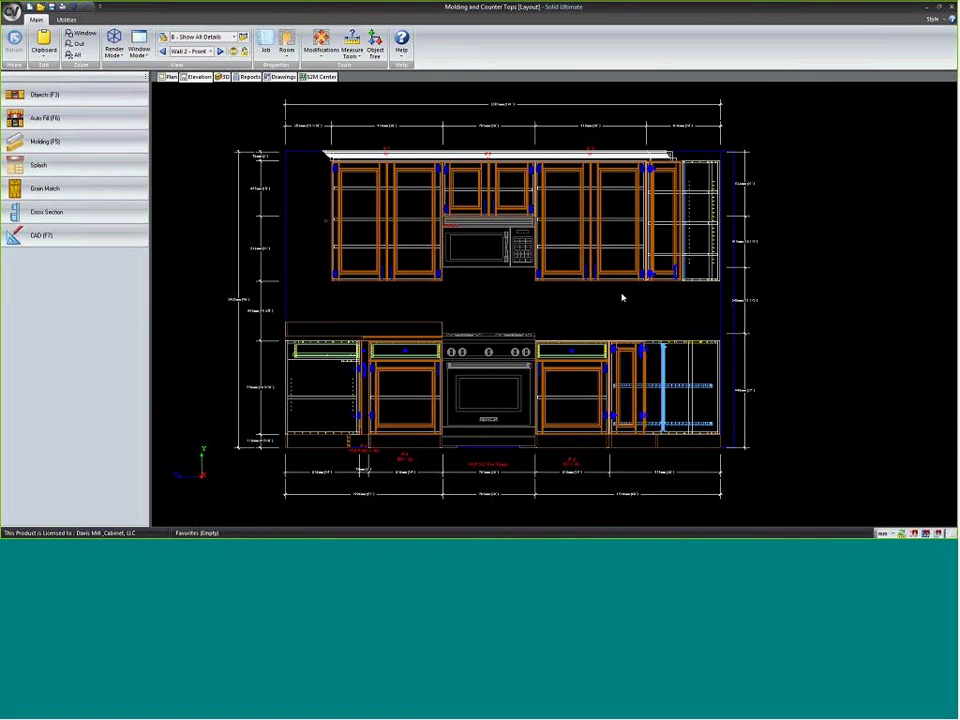
- Send the Wall 2 front elevation to the drawings, then select the microwave cabinet, range and left wall cabinet
right_click(814, 213)
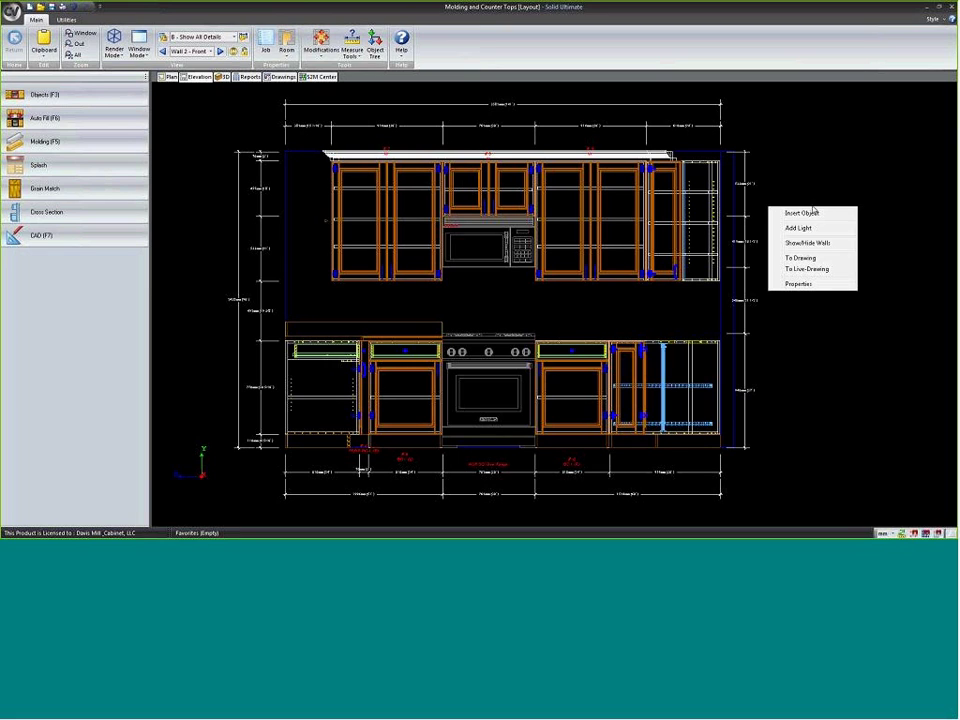
click(806, 259)
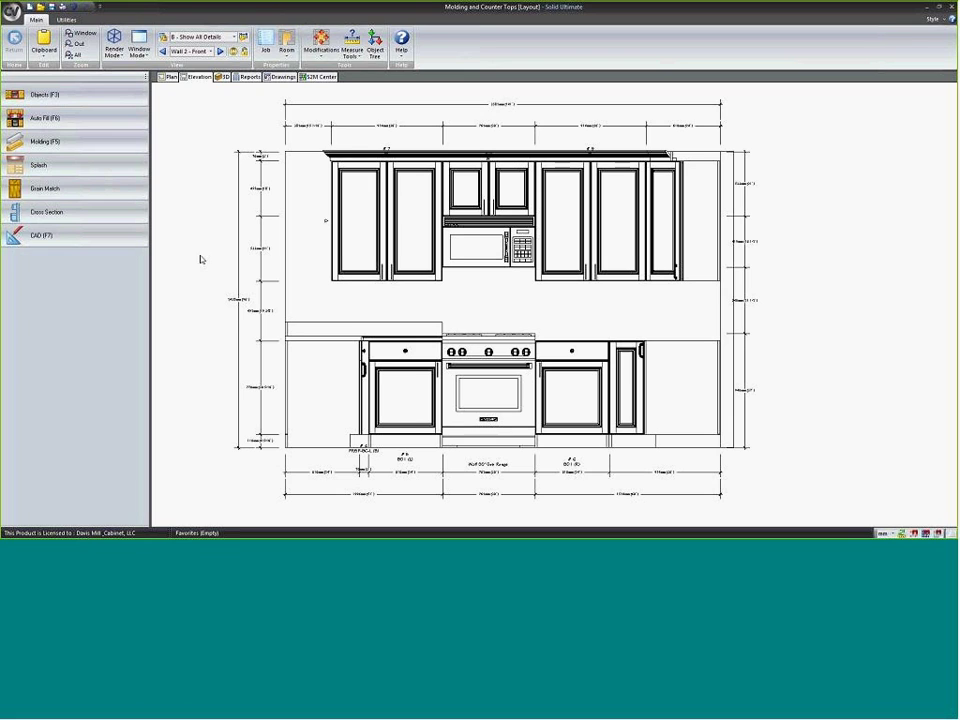
click(494, 144)
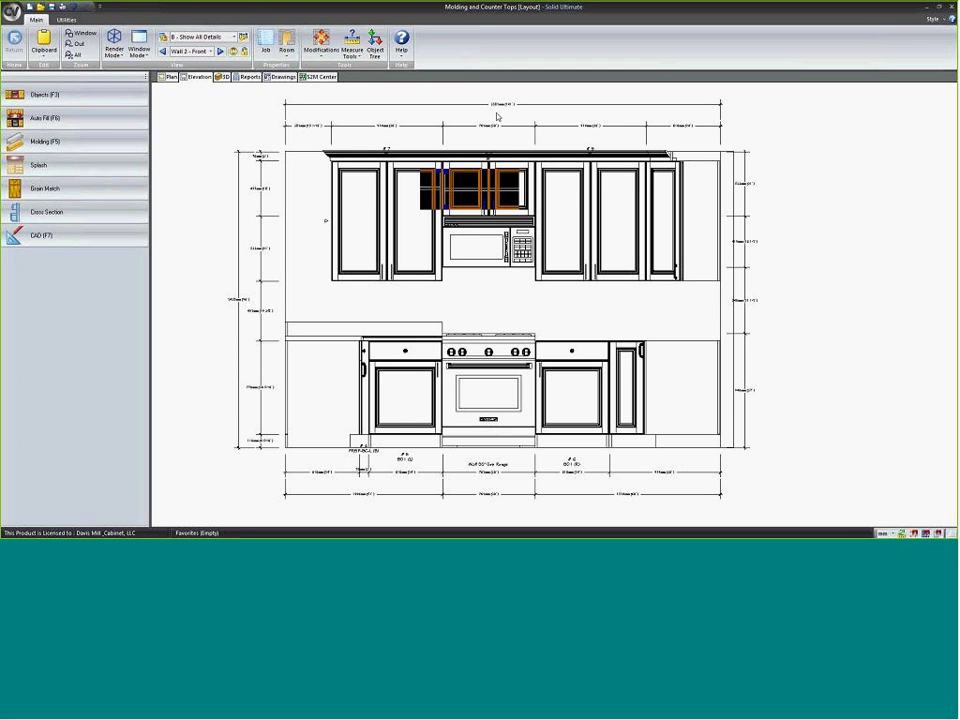
ctrl+click(452, 420)
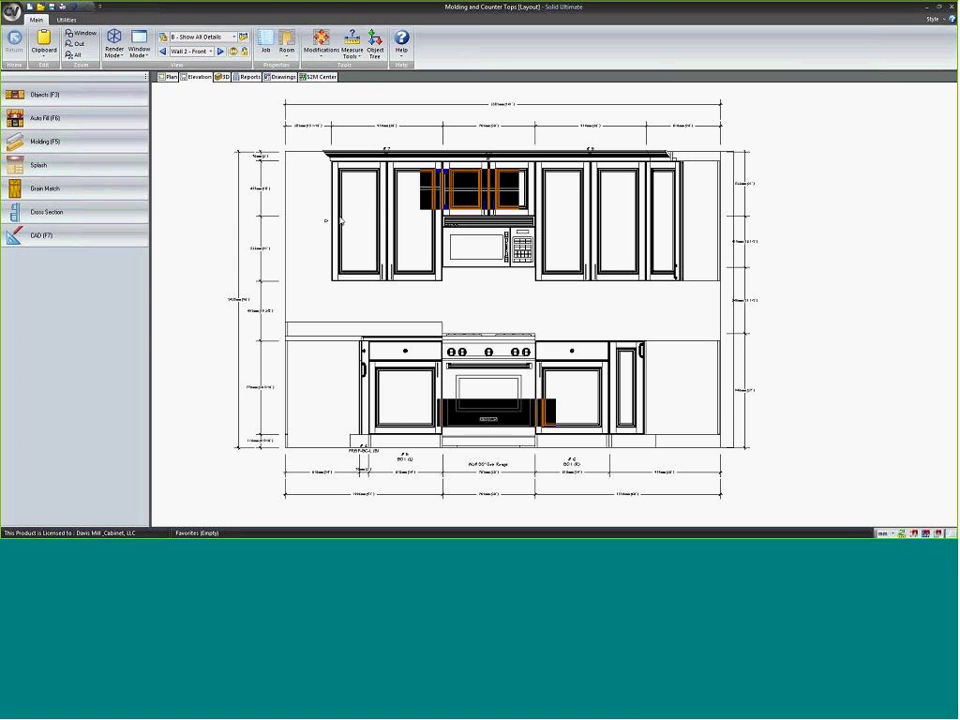
ctrl+click(325, 172)
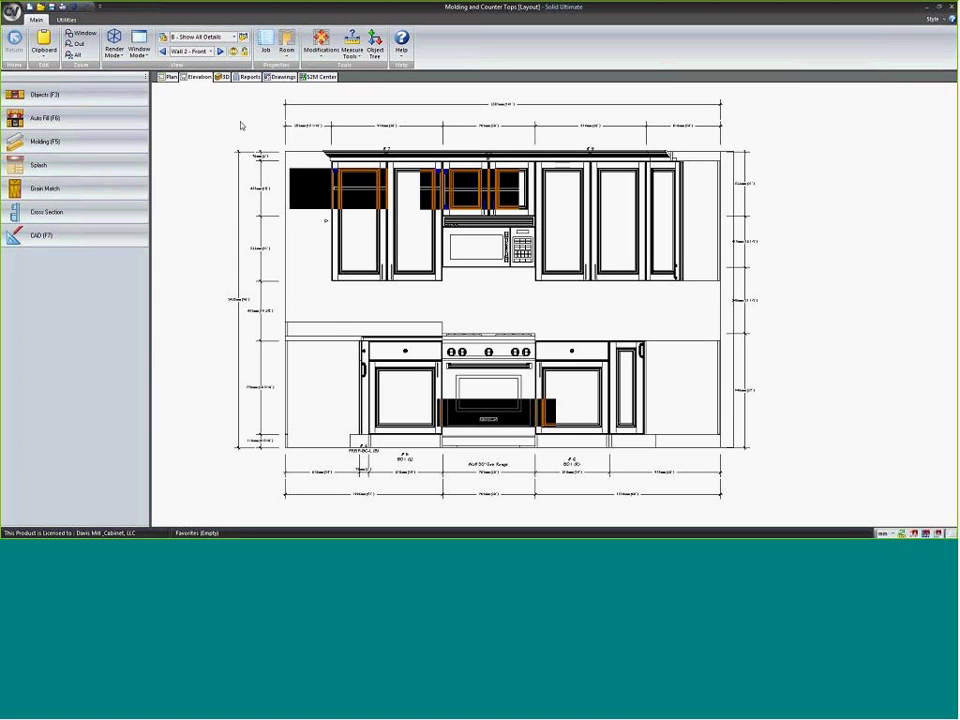
click(221, 77)
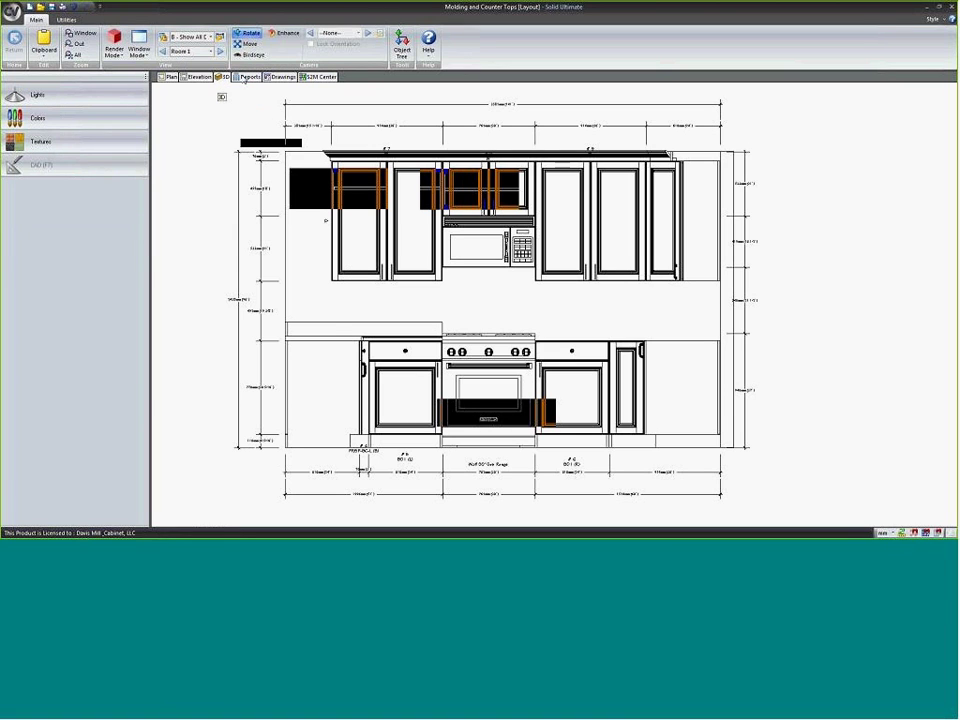
- Send the Reports parts list to the drawings with To Drawing, then go to the drawing sheets
click(222, 76)
click(247, 77)
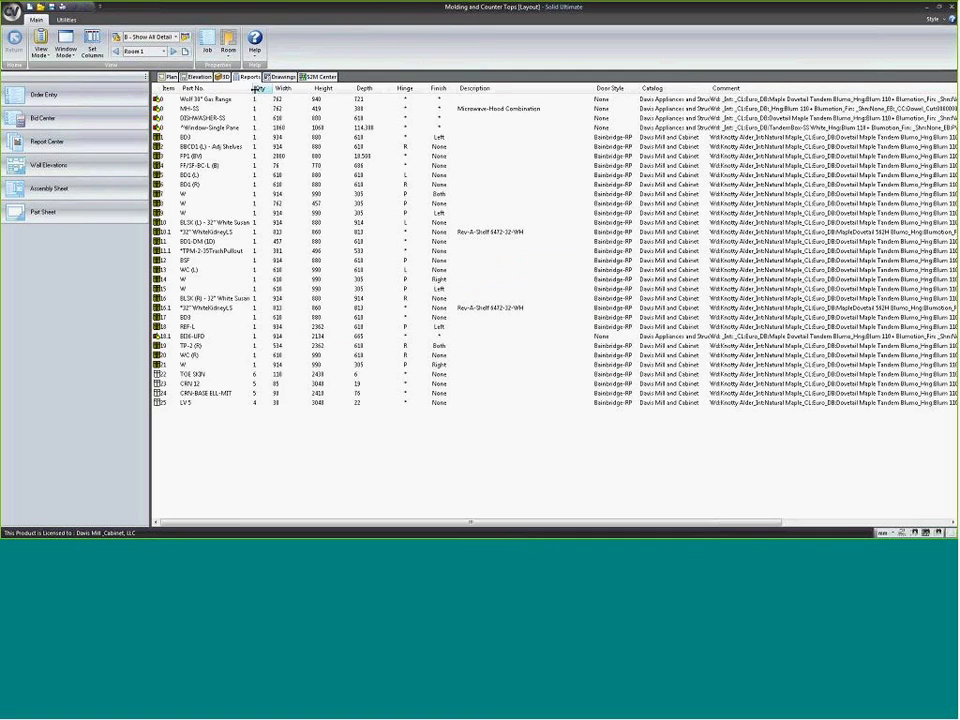
right_click(302, 428)
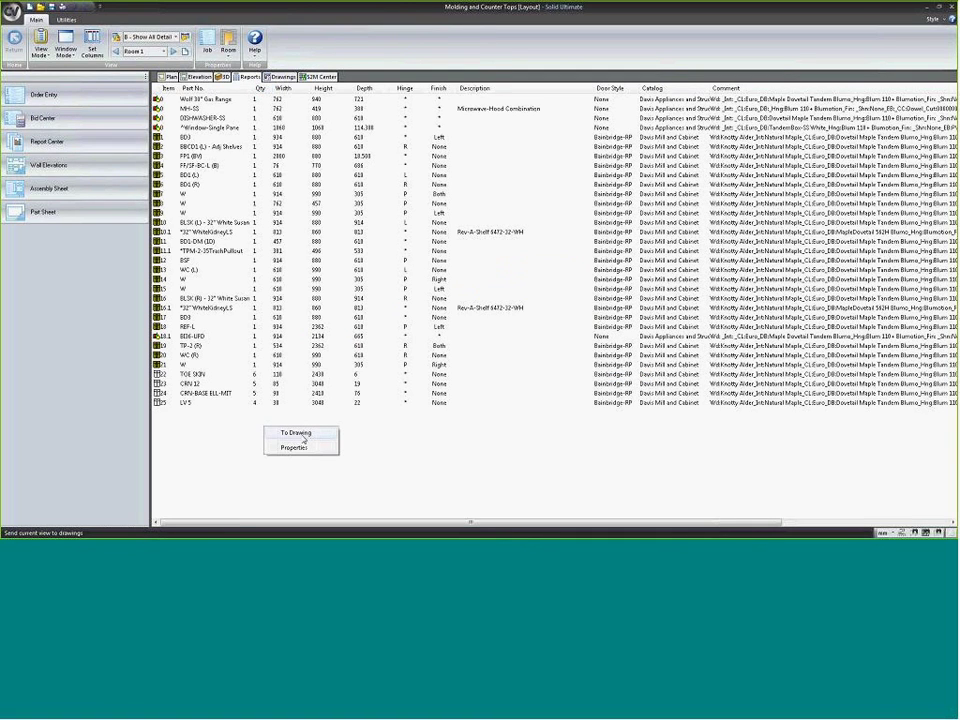
click(303, 436)
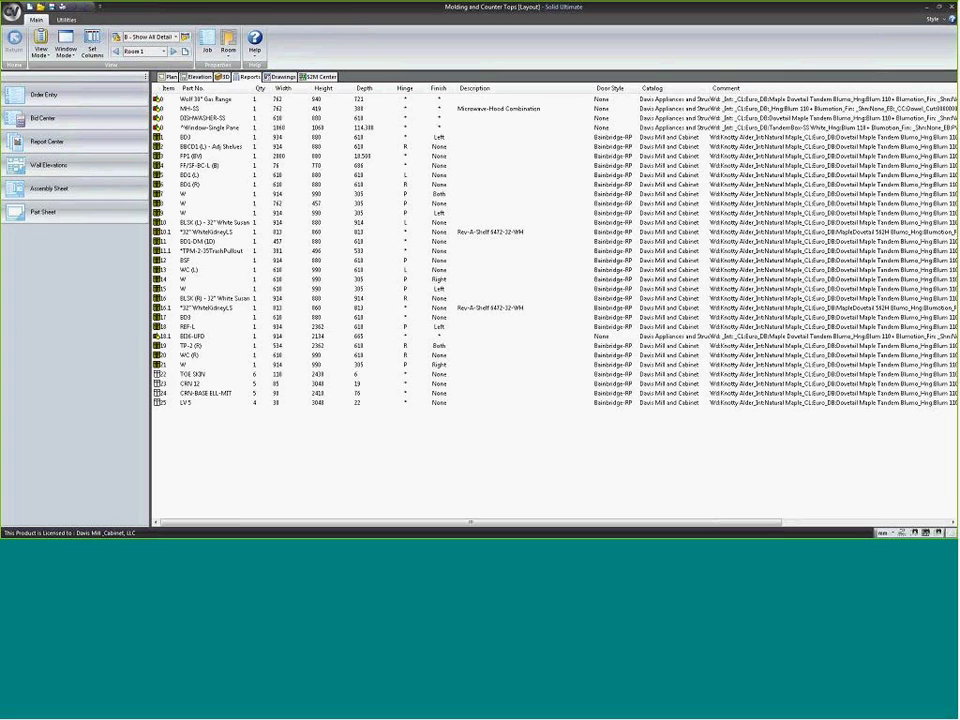
click(281, 77)
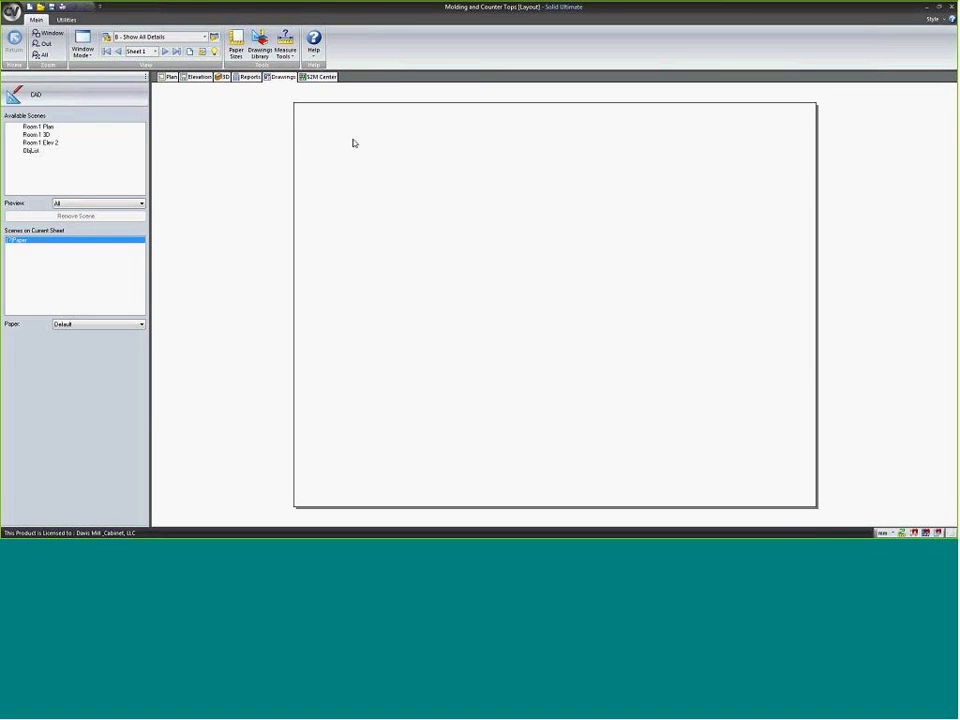
- Inspect the sheet's paper settings and the available paper sizes without changing anything
scroll(289, 141, down, 1)
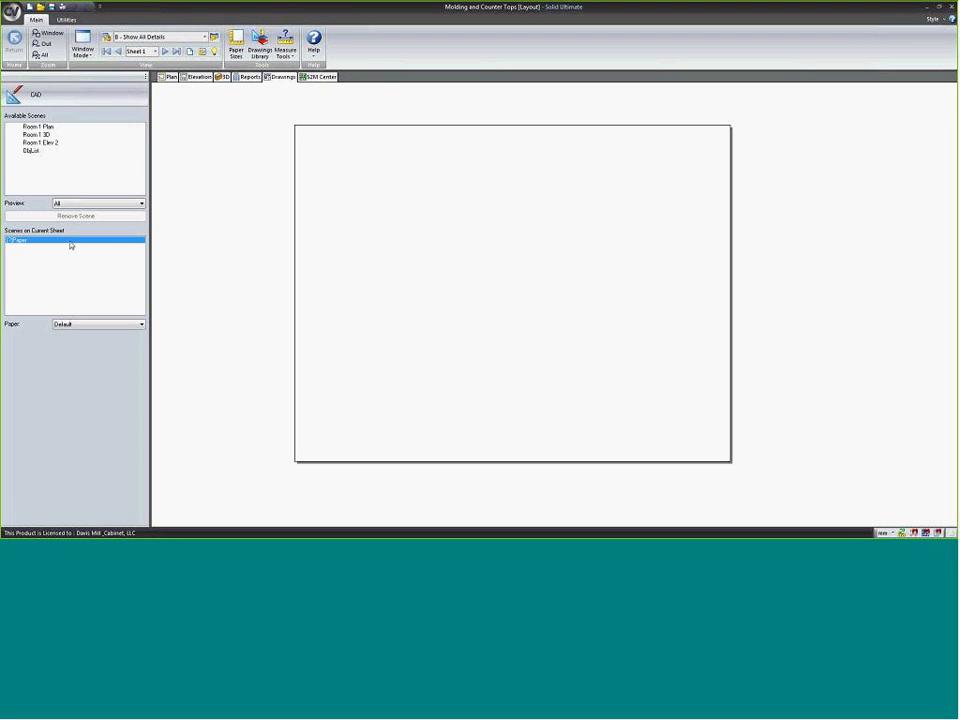
right_click(375, 245)
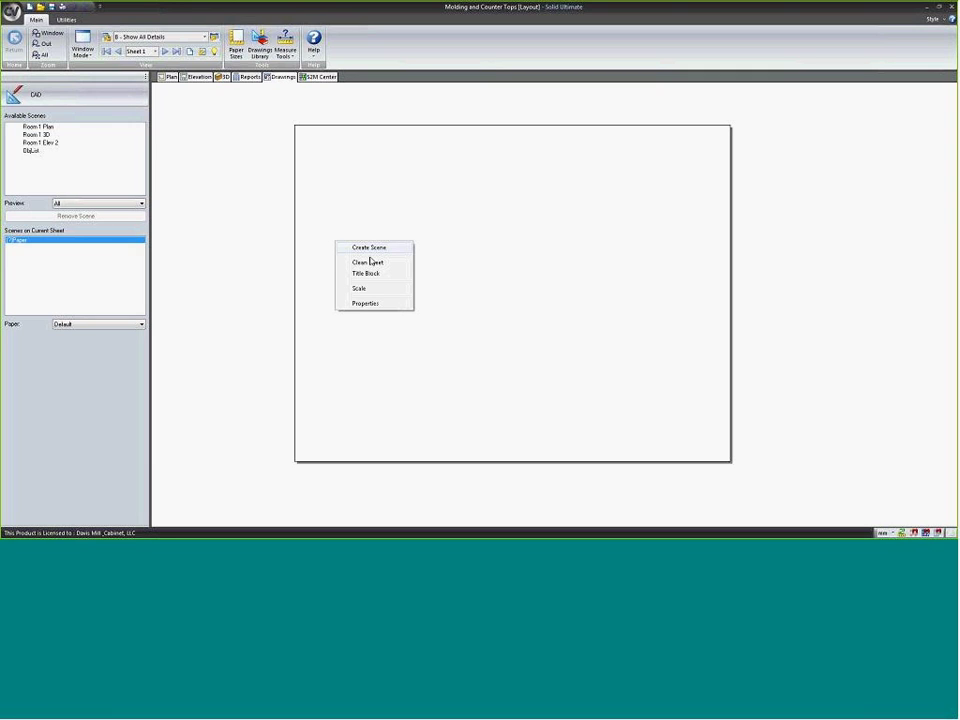
click(366, 303)
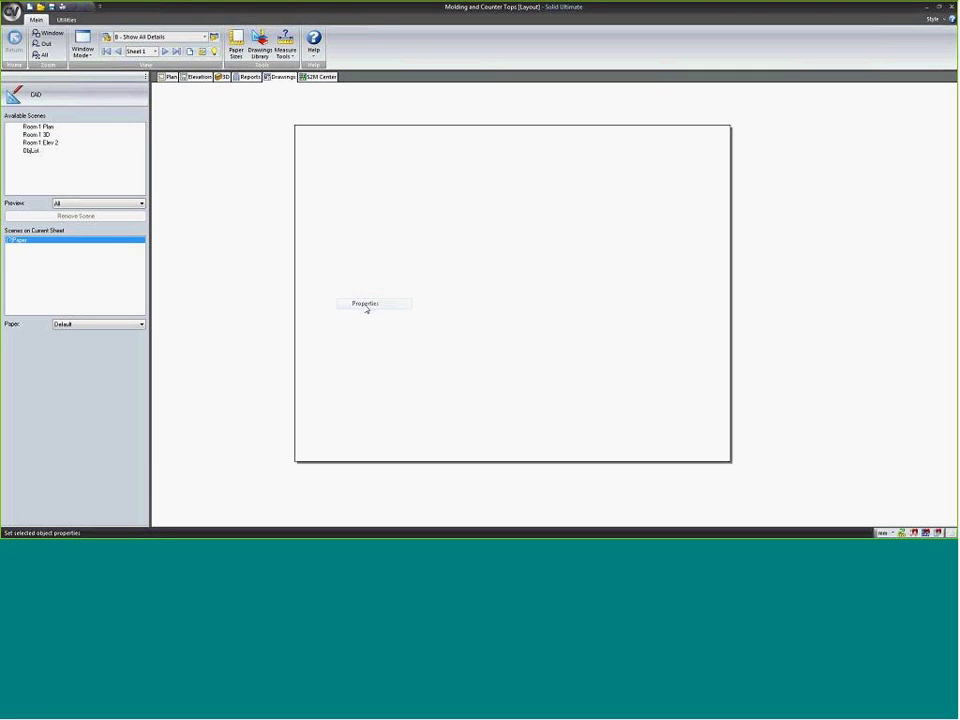
click(413, 211)
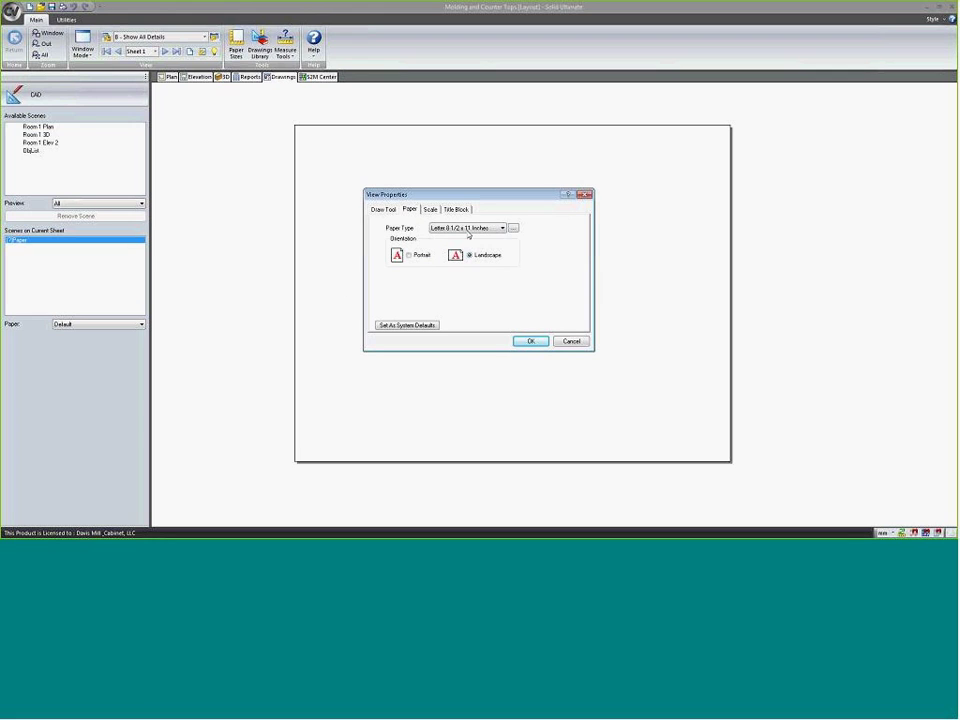
click(468, 229)
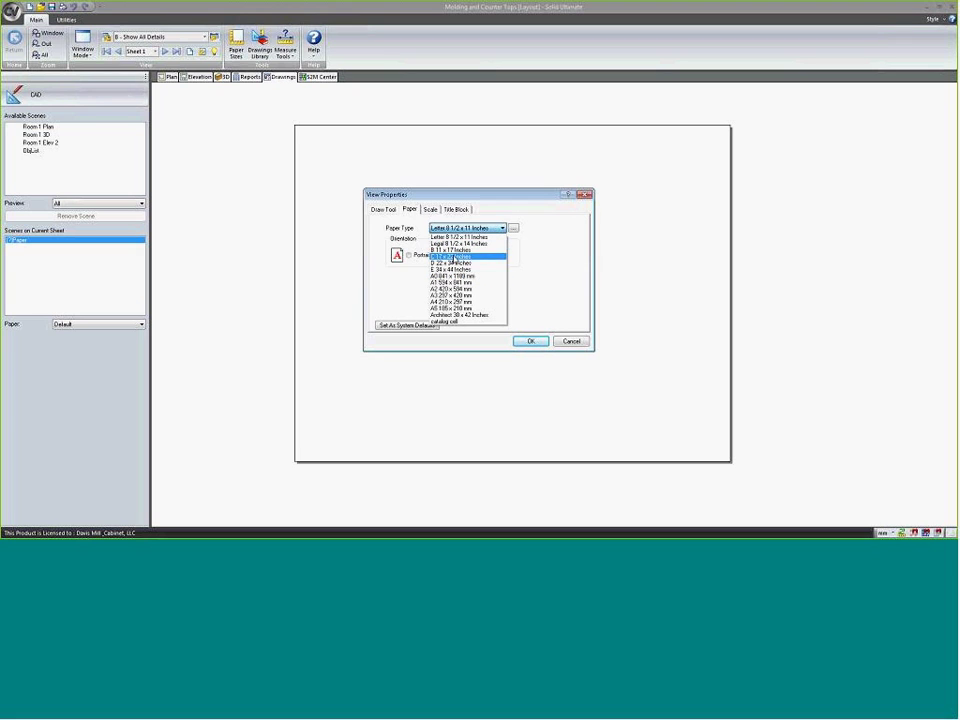
click(571, 341)
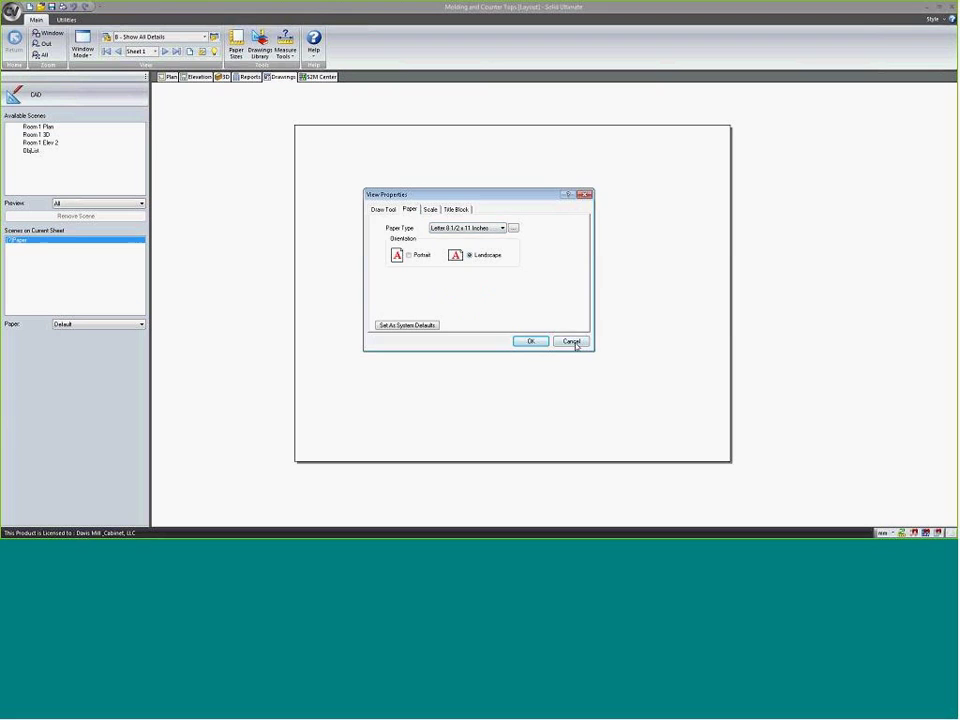
click(571, 341)
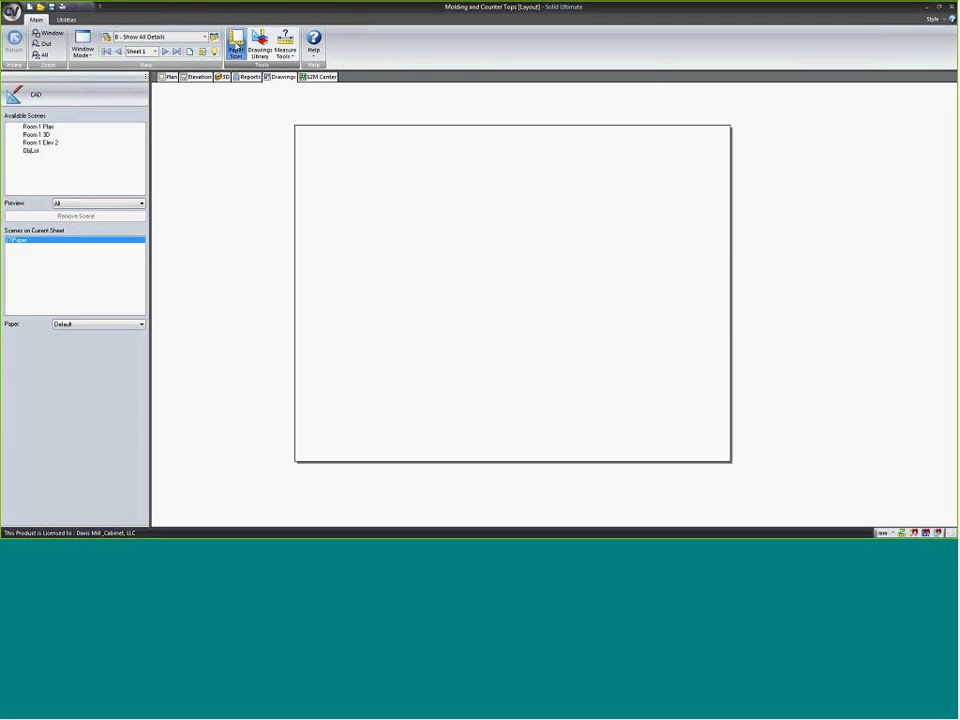
click(236, 45)
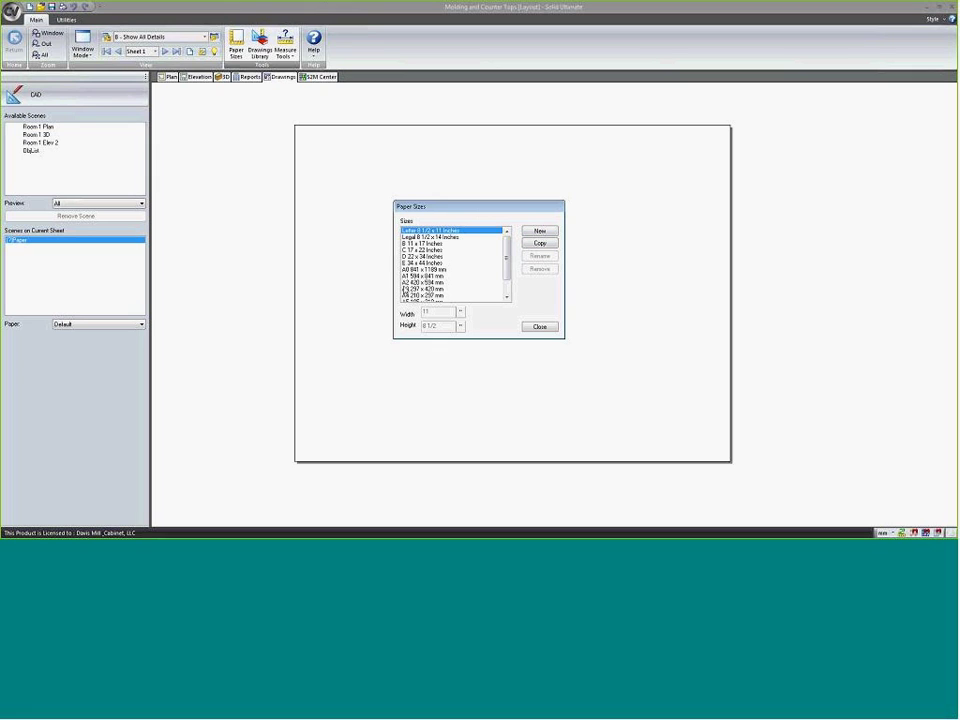
click(537, 329)
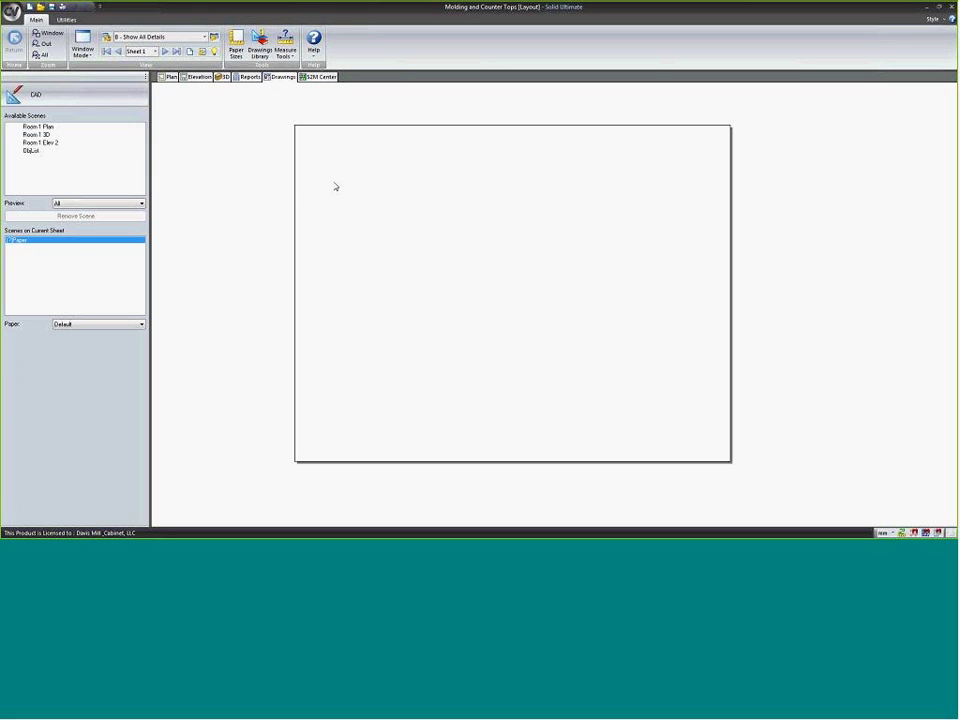
- Set the blank sheet's paper to B 11x17 Inches in its Properties
right_click(376, 232)
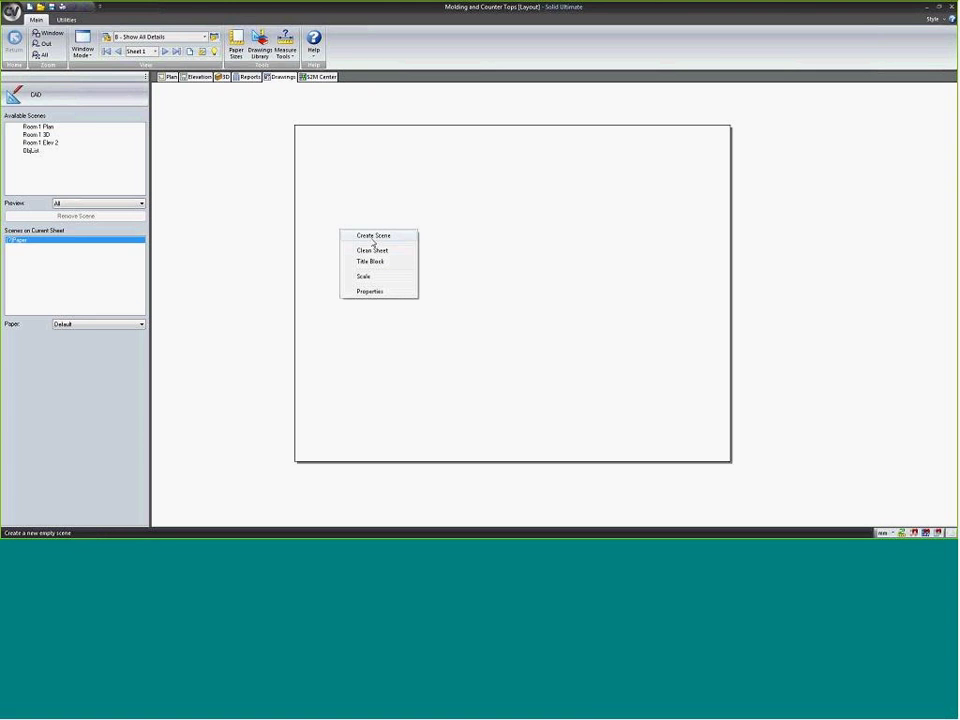
click(371, 291)
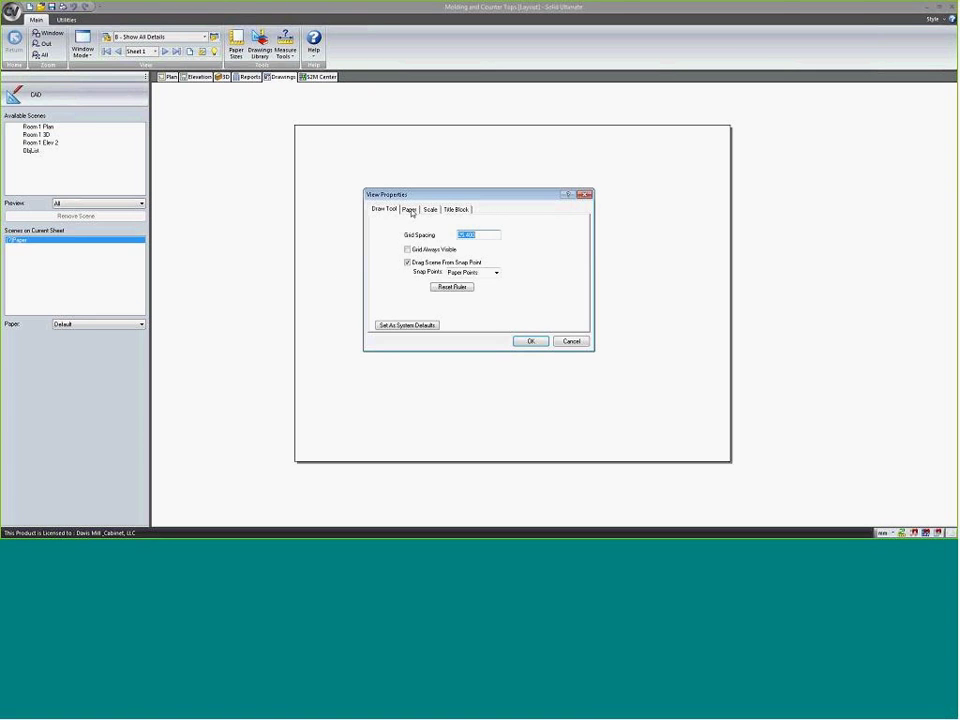
click(409, 209)
click(468, 229)
click(467, 250)
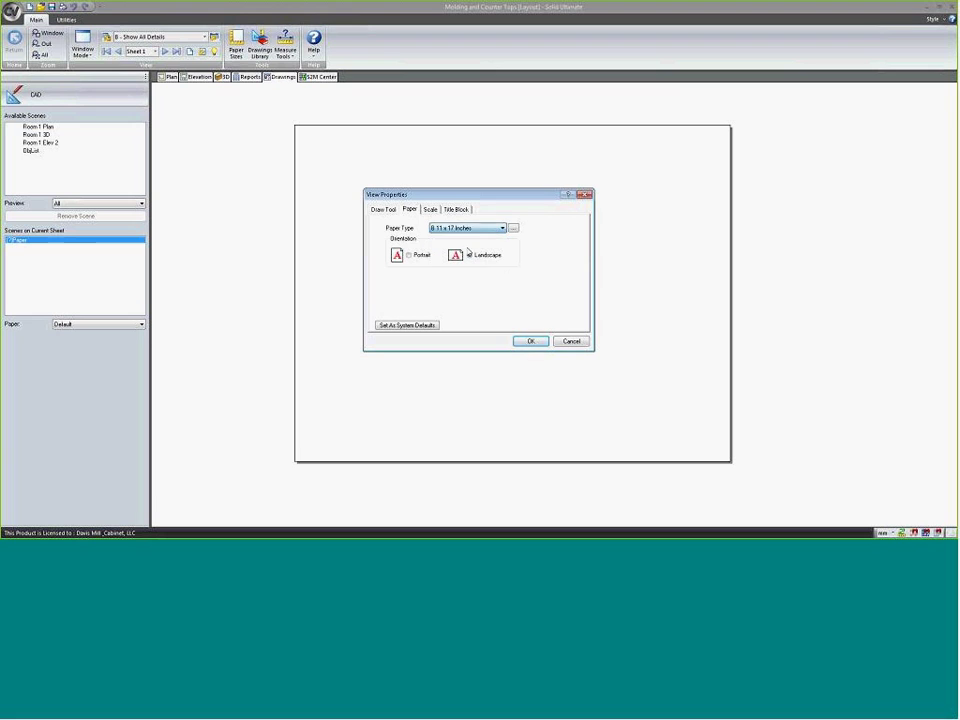
click(531, 341)
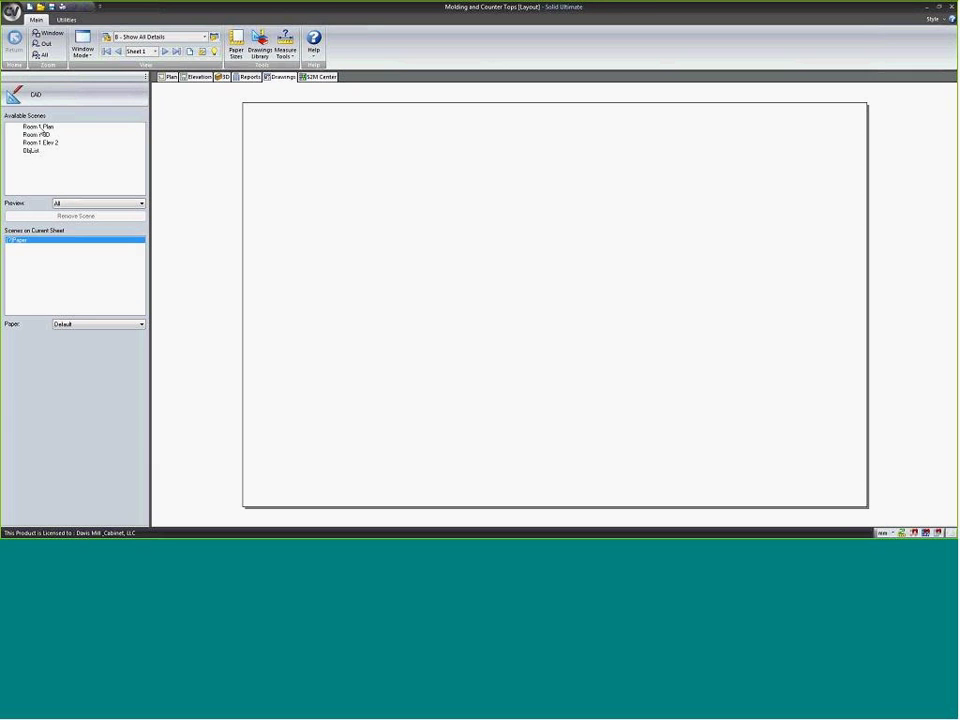
mouse_move(40, 127)
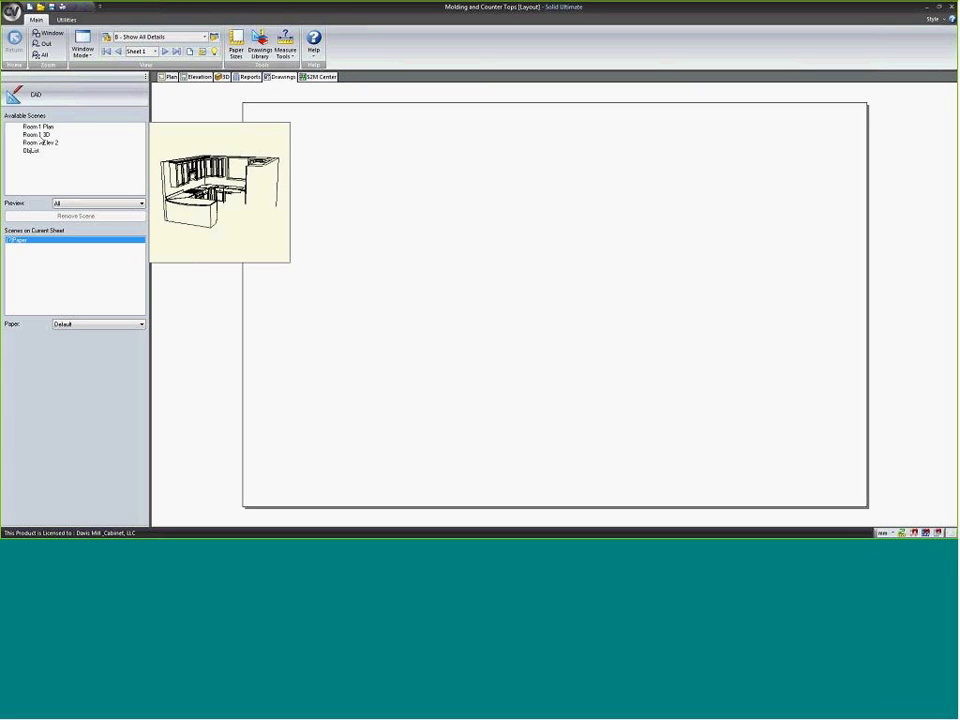
click(36, 151)
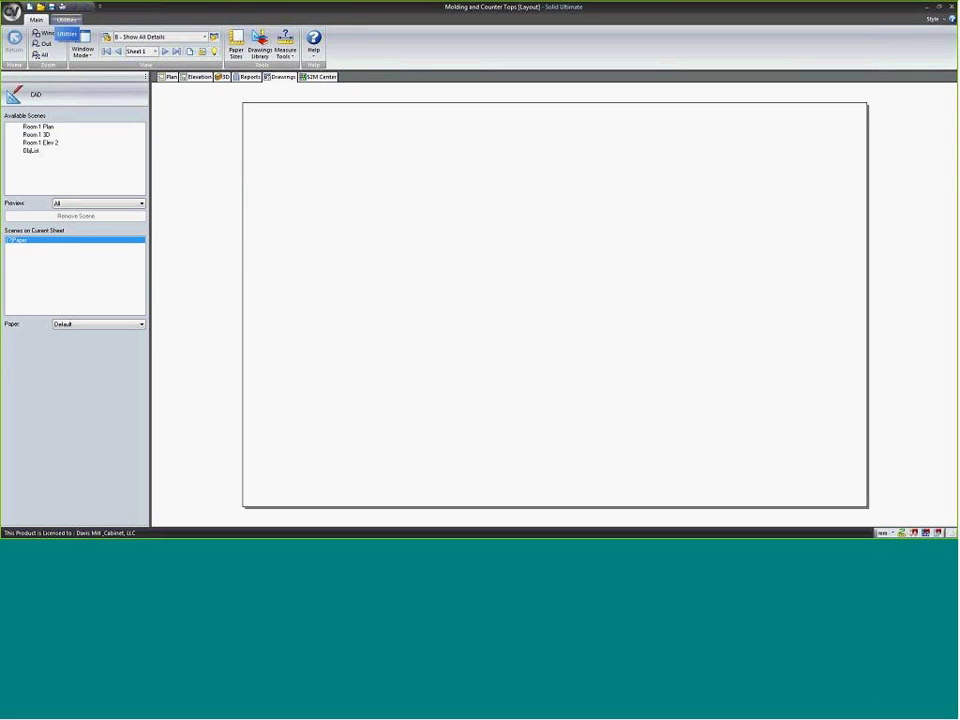
click(51, 6)
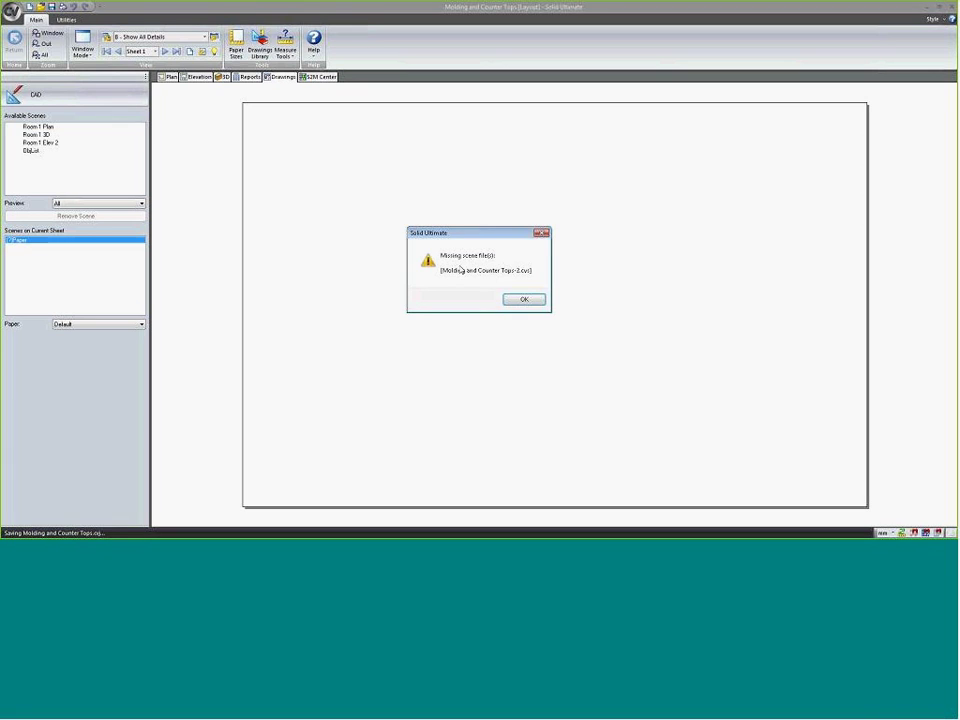
click(524, 298)
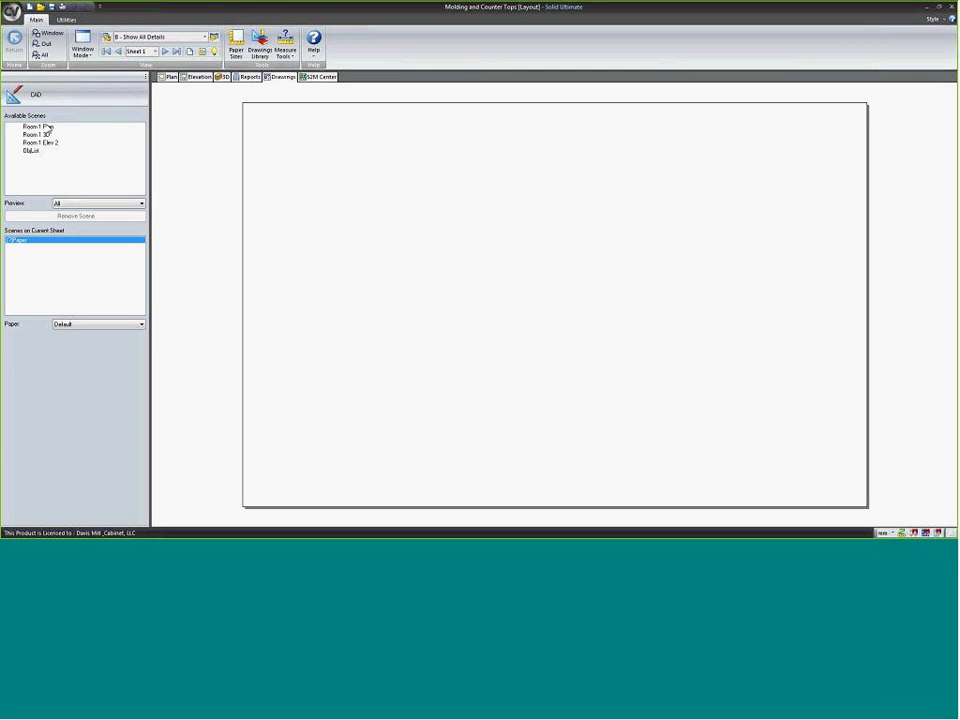
drag(48, 127, 355, 434)
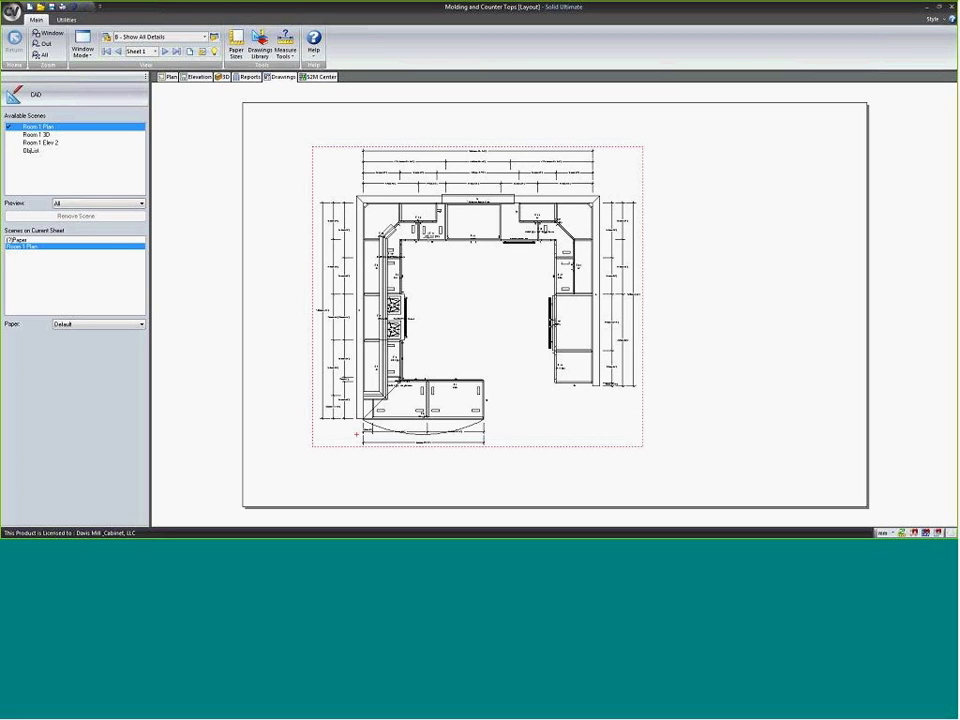
- Scale the placed Room 1 Plan scene to 5/8" = 1'
right_click(430, 240)
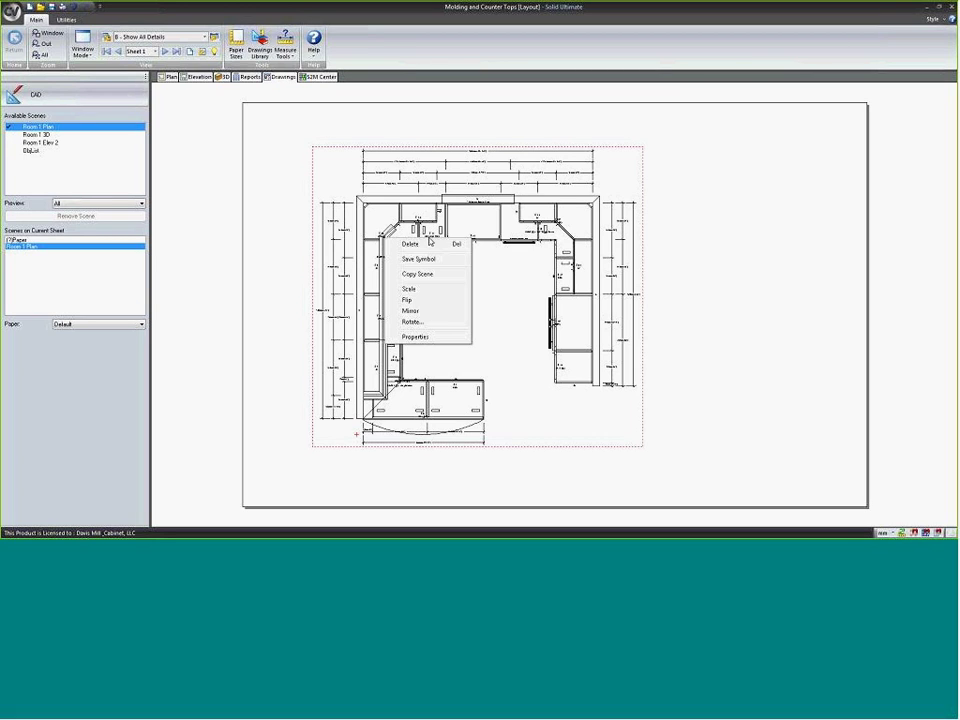
click(408, 289)
click(407, 292)
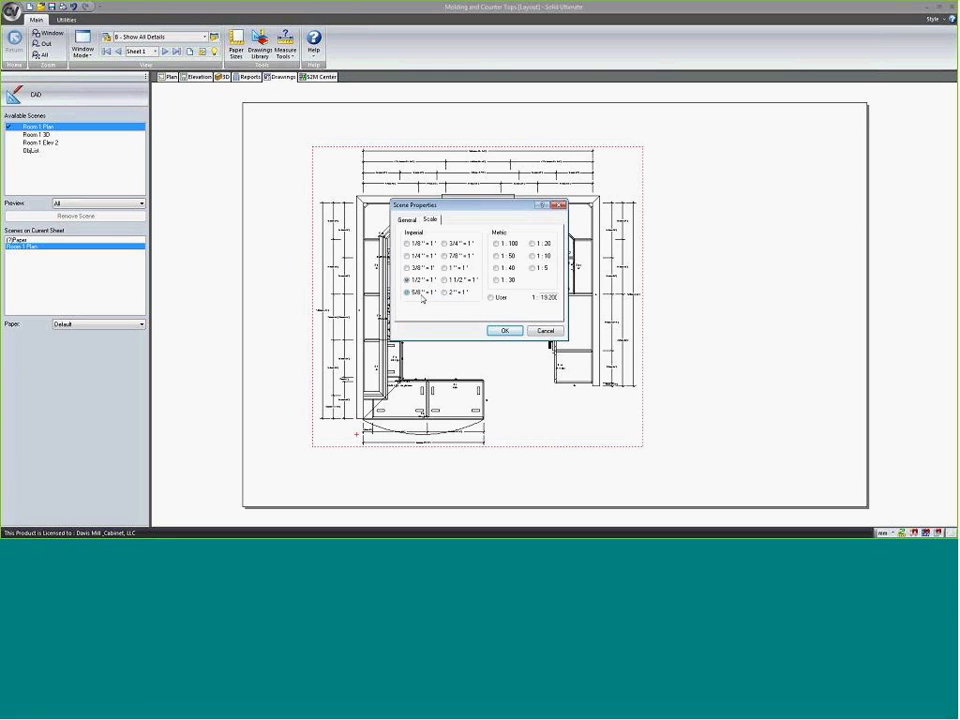
click(504, 331)
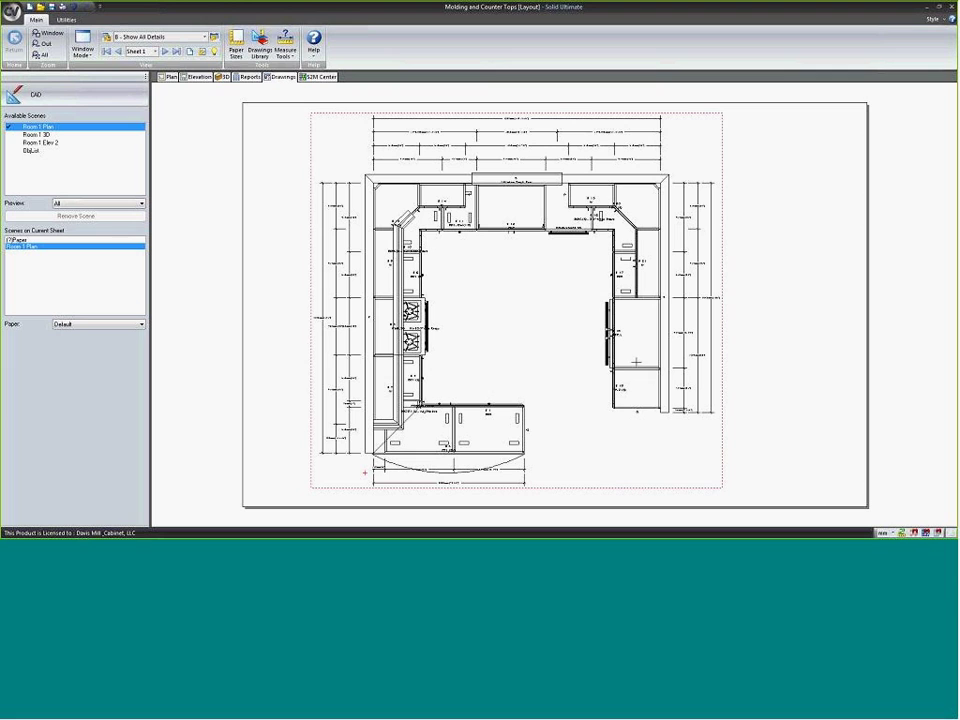
- Check the Plan view, return to the drawing sheet, and select the Room 1 Plan scene
scroll(716, 405, up, 2)
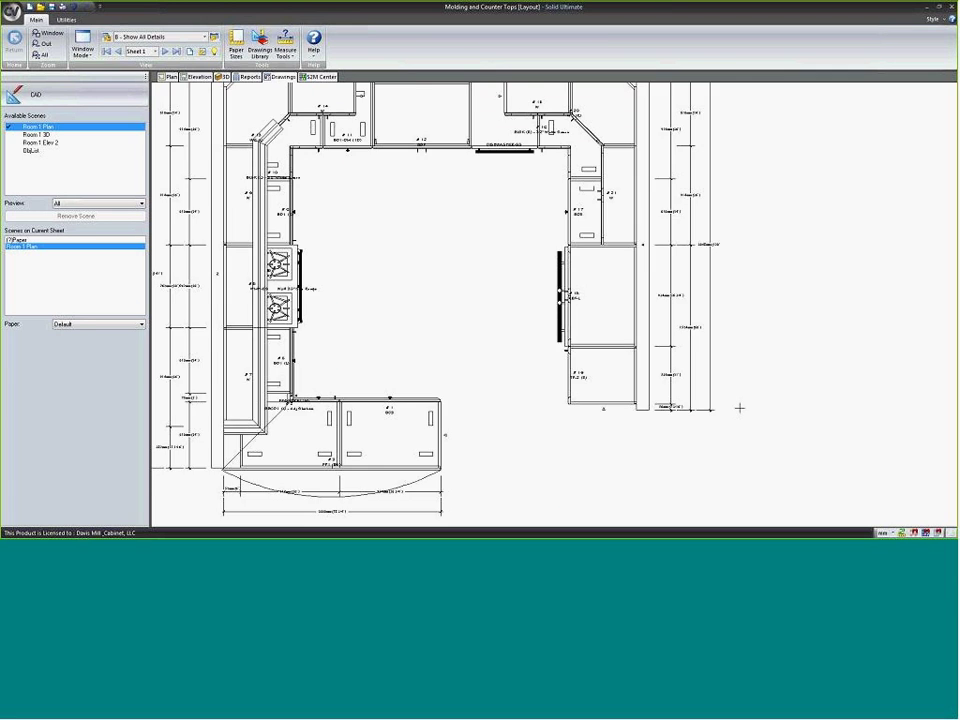
scroll(211, 222, down, 2)
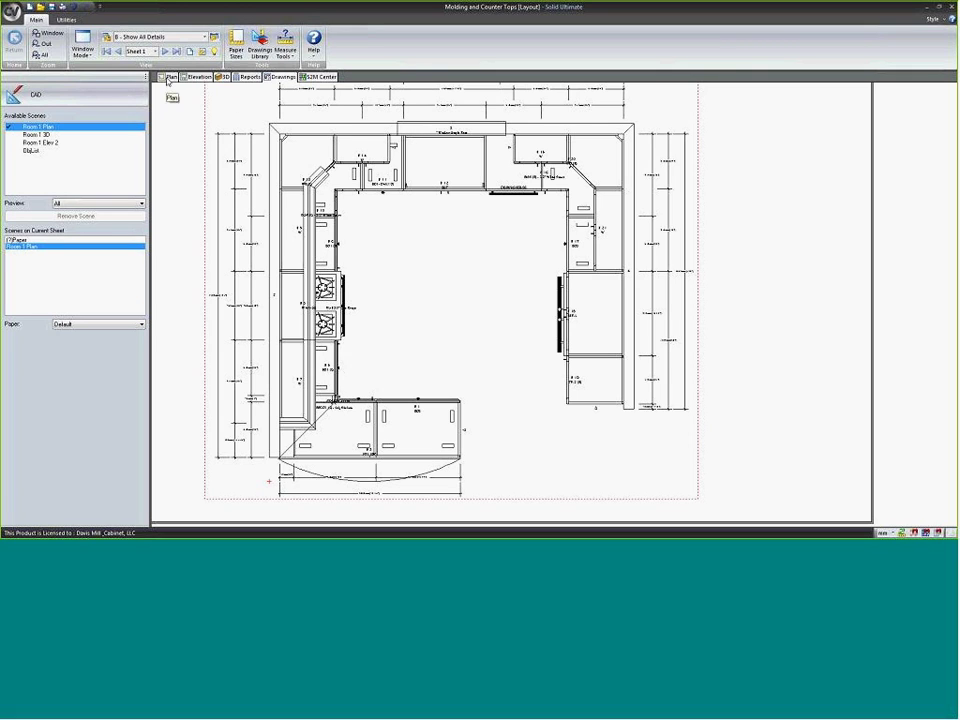
click(168, 80)
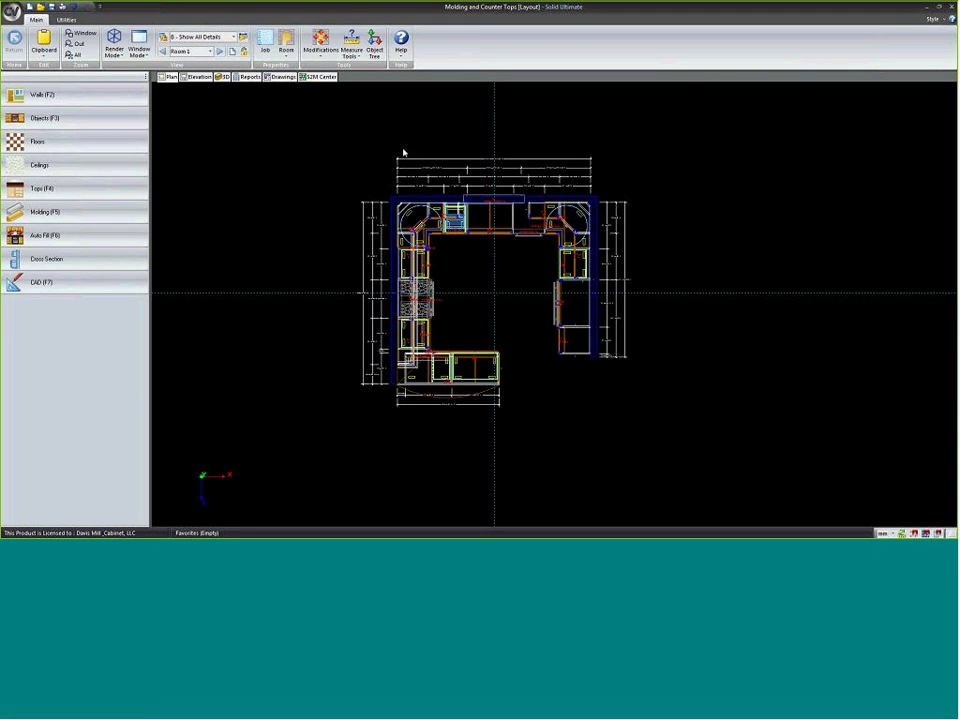
click(284, 77)
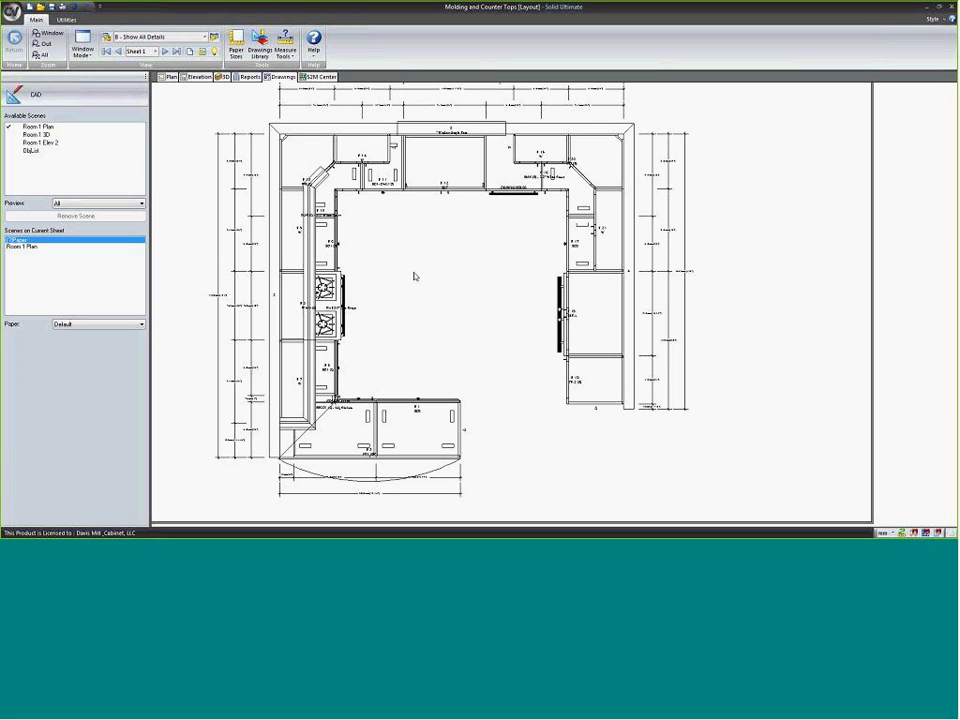
scroll(415, 278, down, 1)
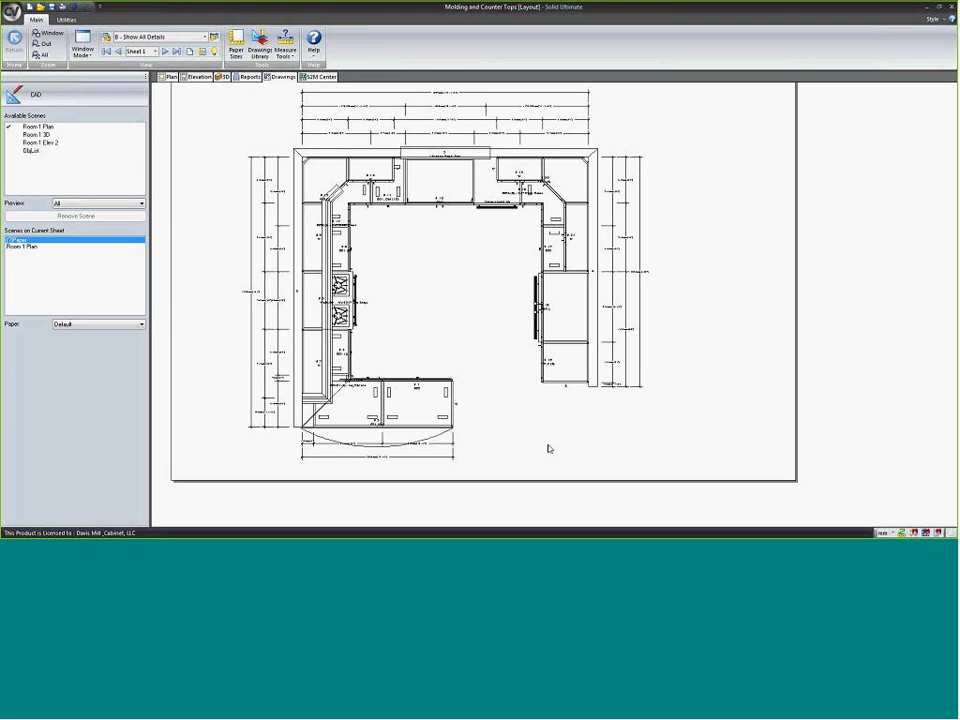
scroll(515, 420, down, 1)
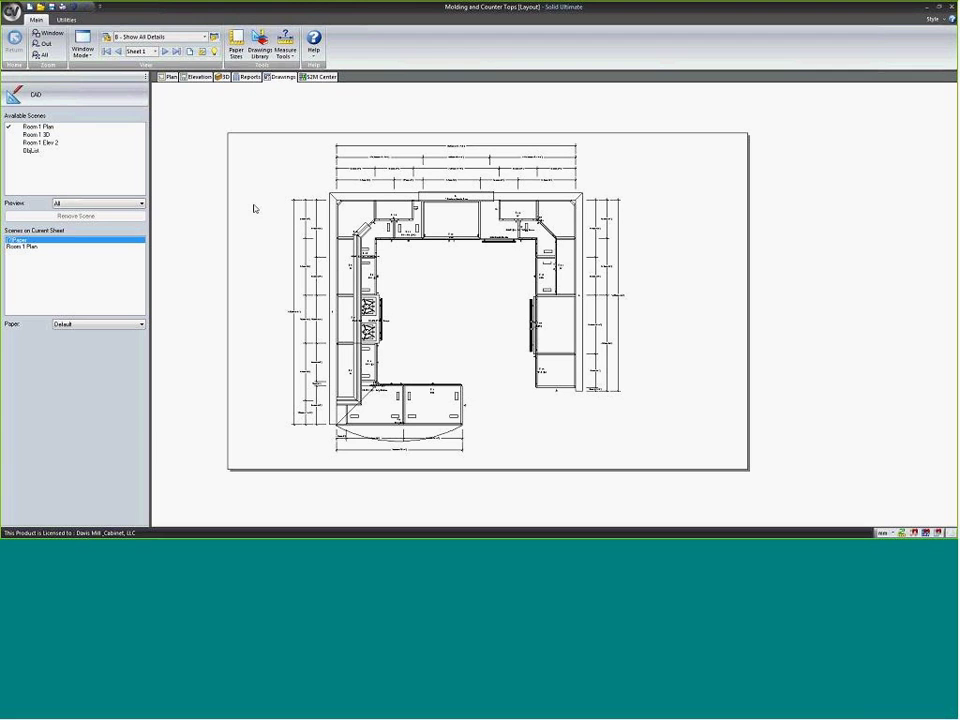
click(345, 237)
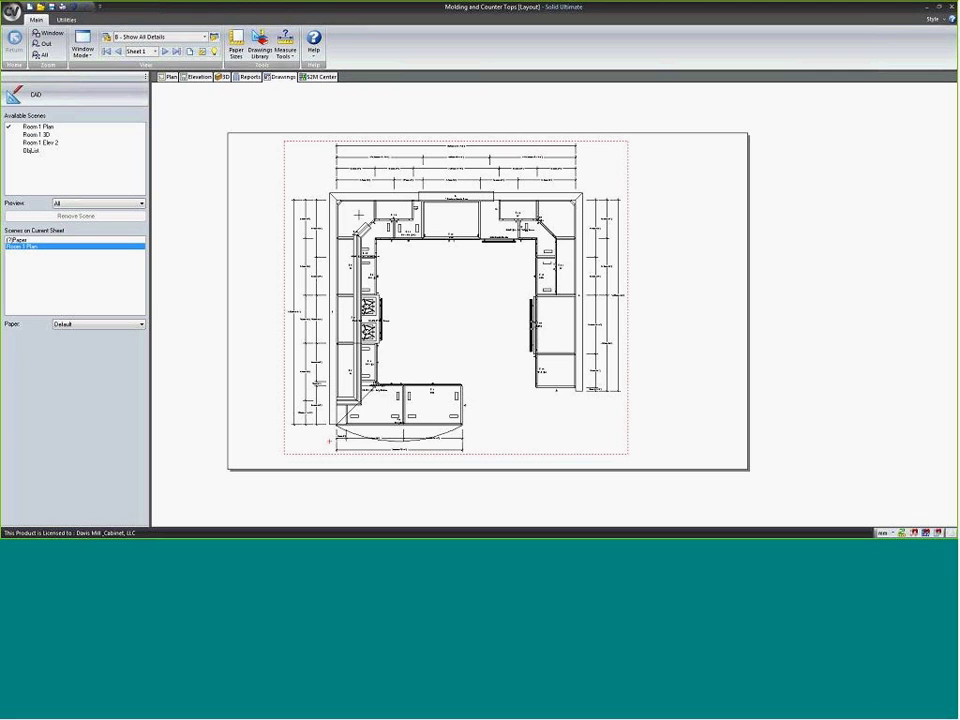
- Delete the Room 1 Plan scene and run Clean Sheet to clear the sheet
right_click(319, 212)
click(345, 222)
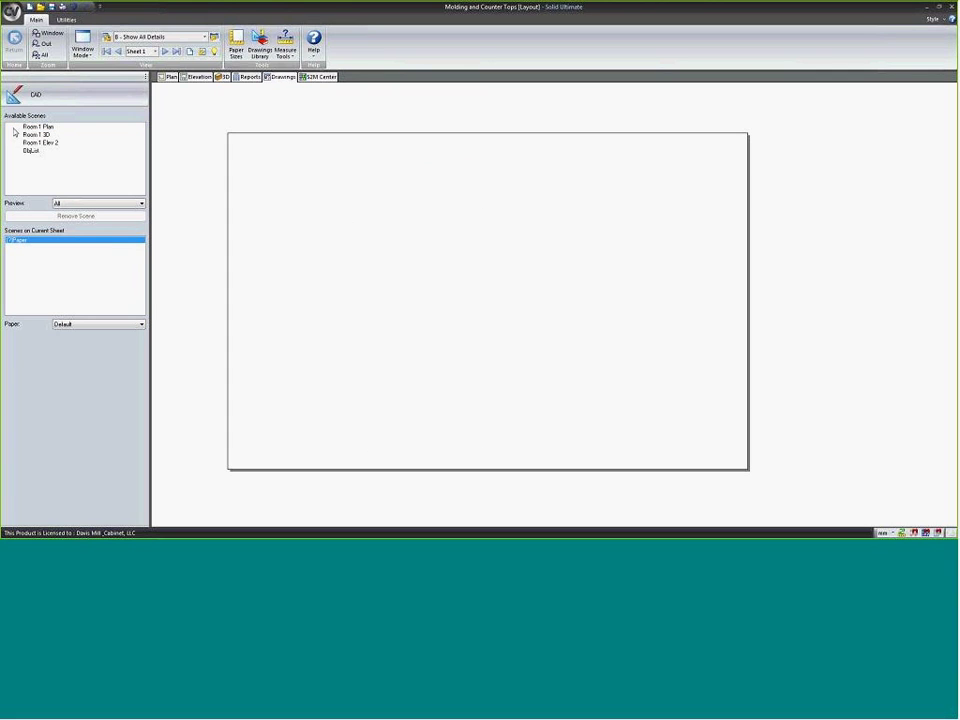
right_click(389, 274)
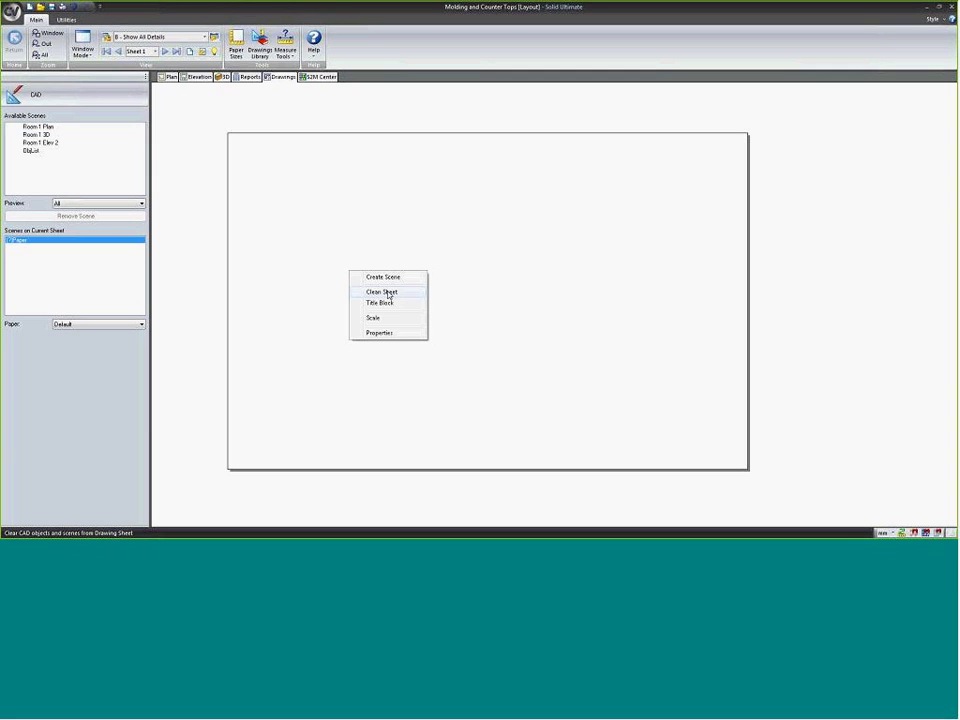
click(390, 294)
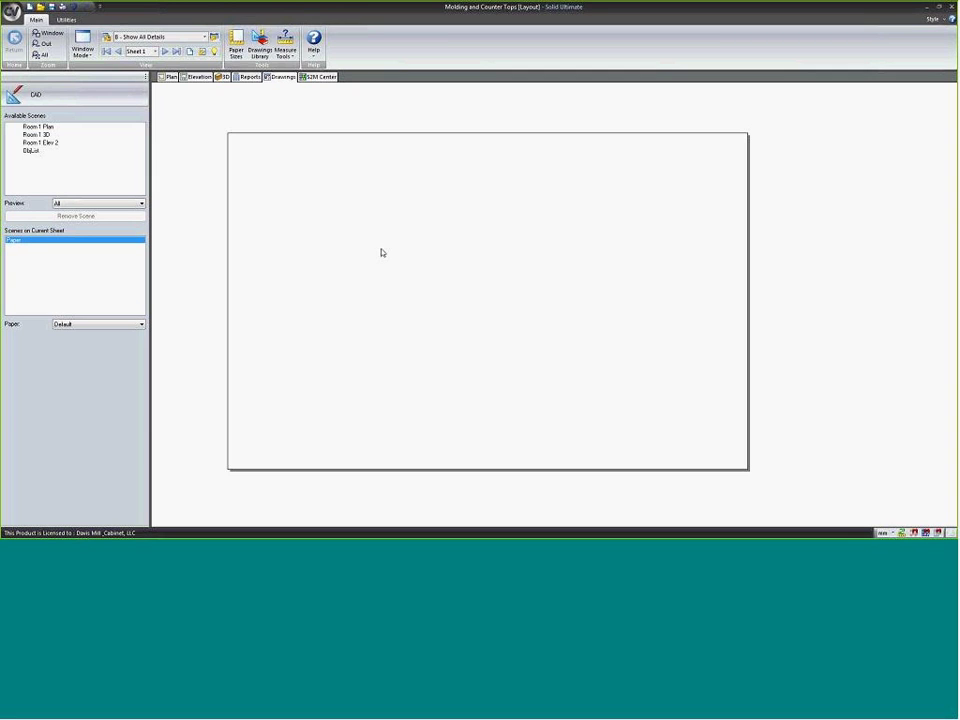
- Set the empty sheet's scale to 3/8" = 1'
right_click(343, 250)
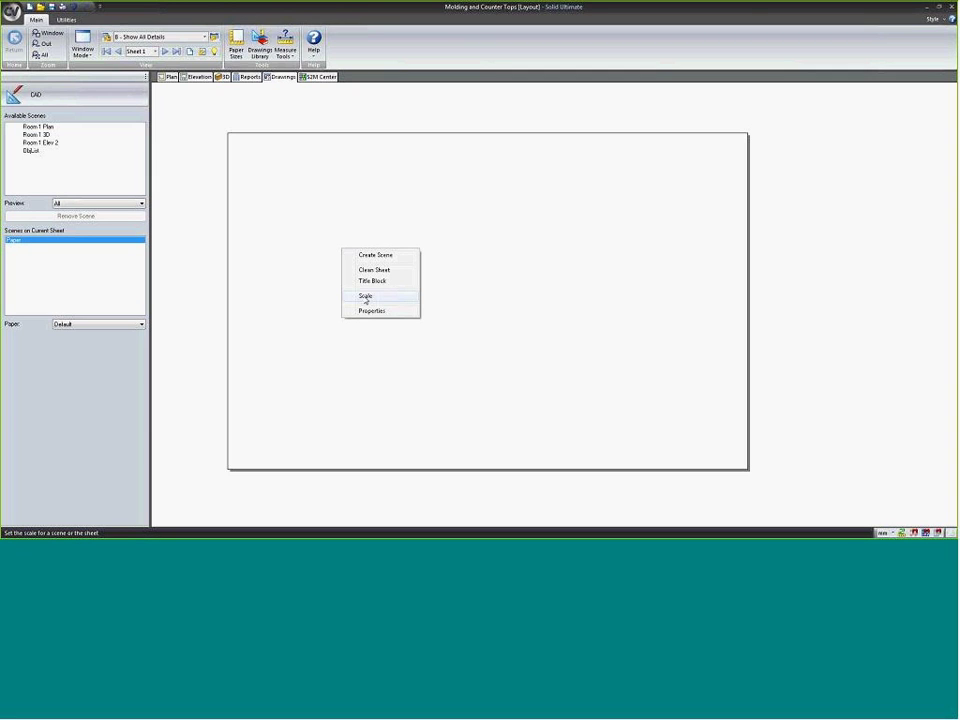
click(366, 297)
click(392, 258)
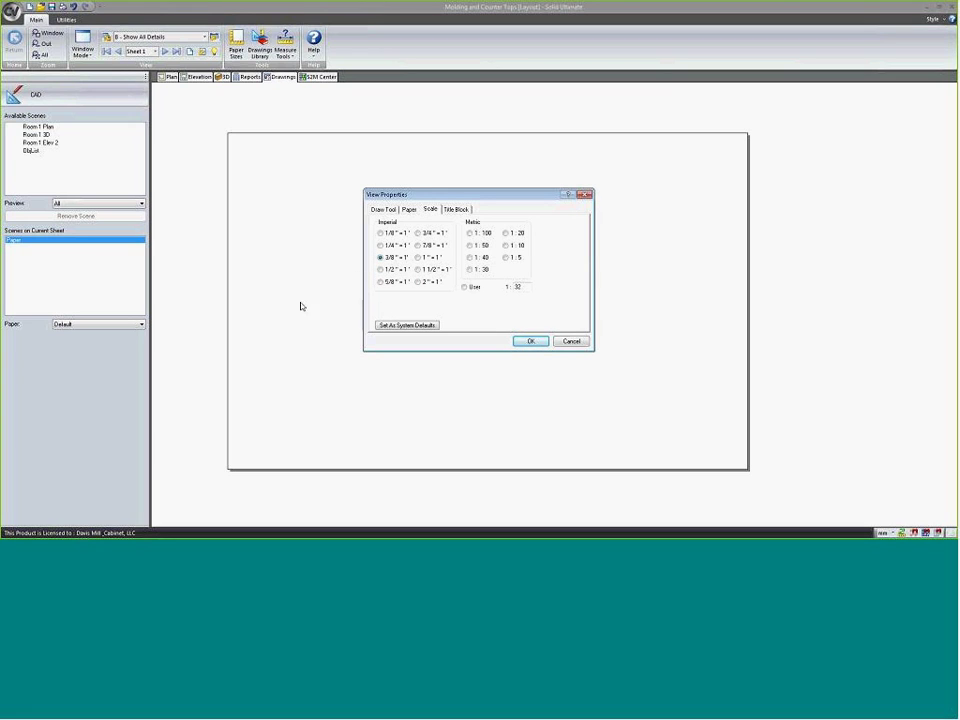
click(532, 341)
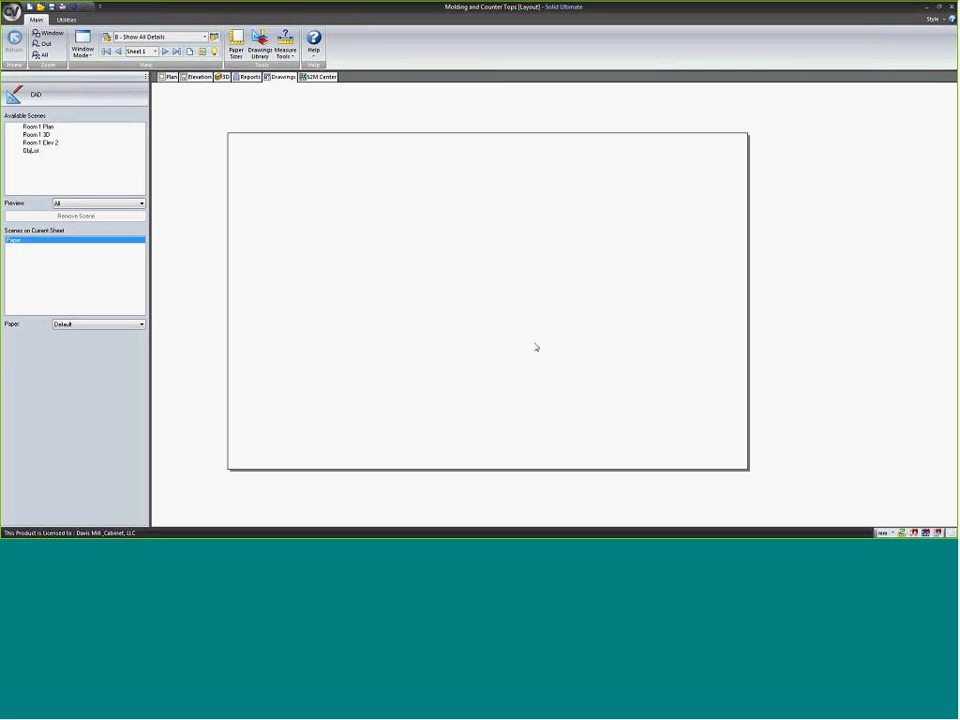
- Place Room 1 Plan, Room 1 Elev 2 to its right, and Room 1 3D below on Sheet 1
click(44, 128)
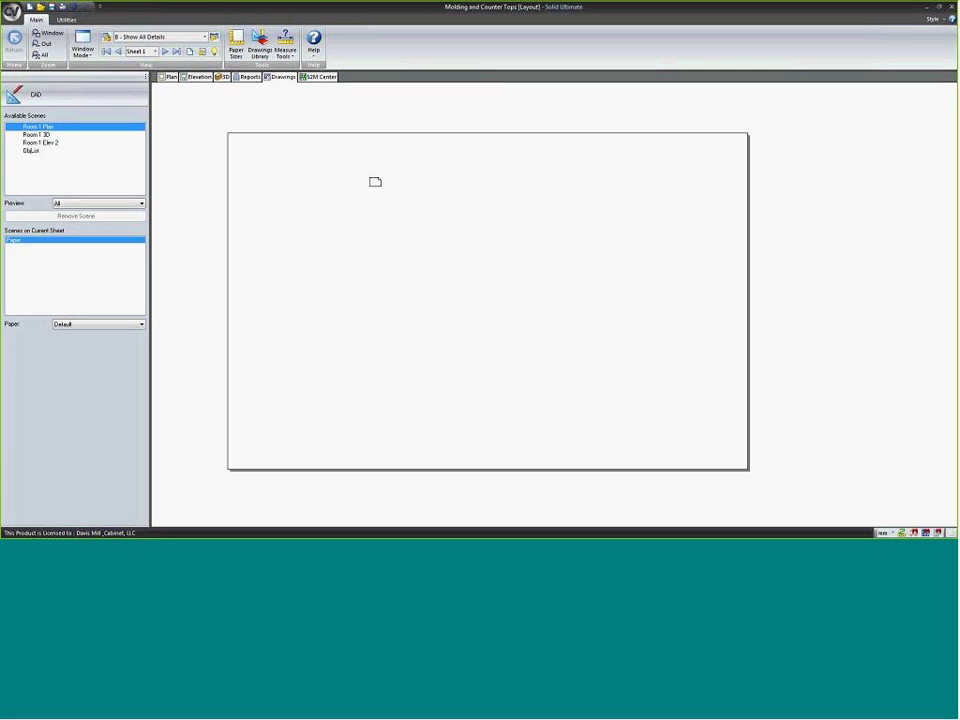
click(291, 330)
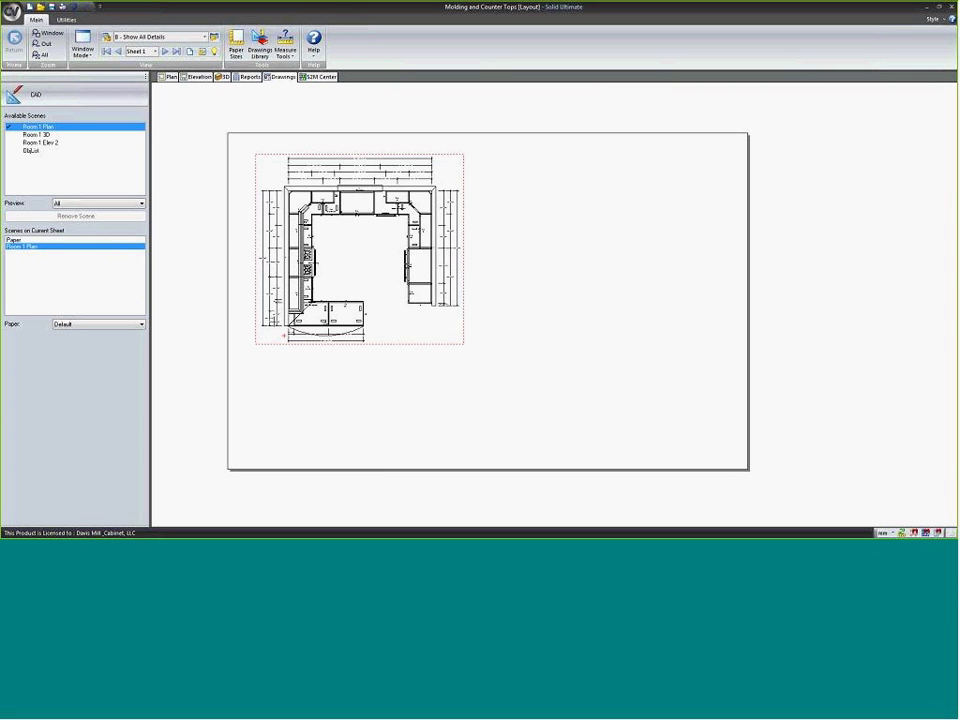
click(40, 142)
click(521, 287)
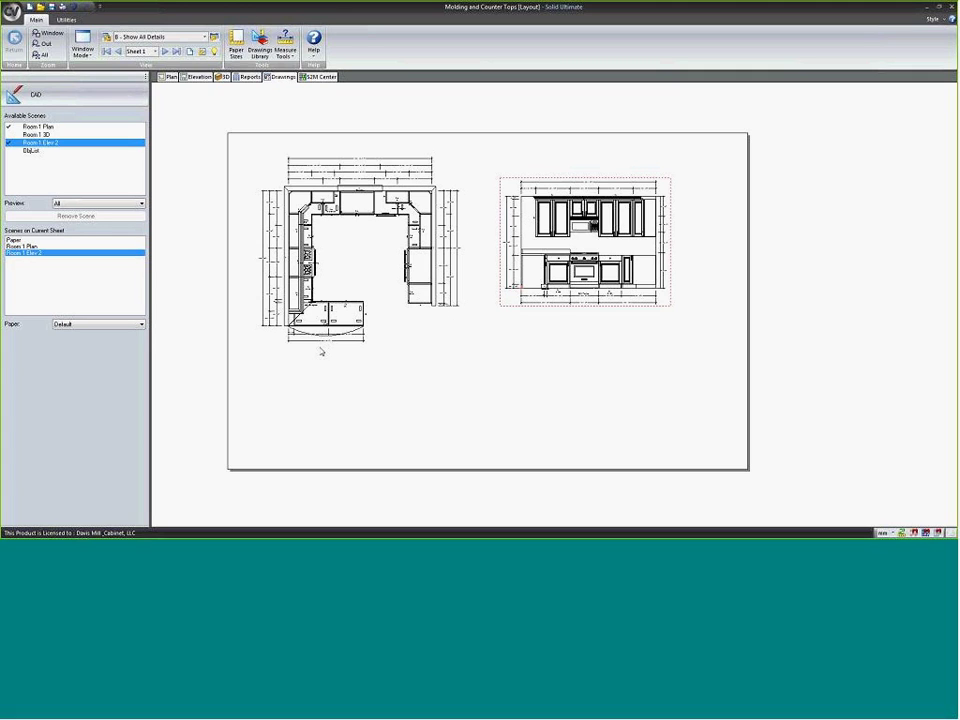
click(40, 134)
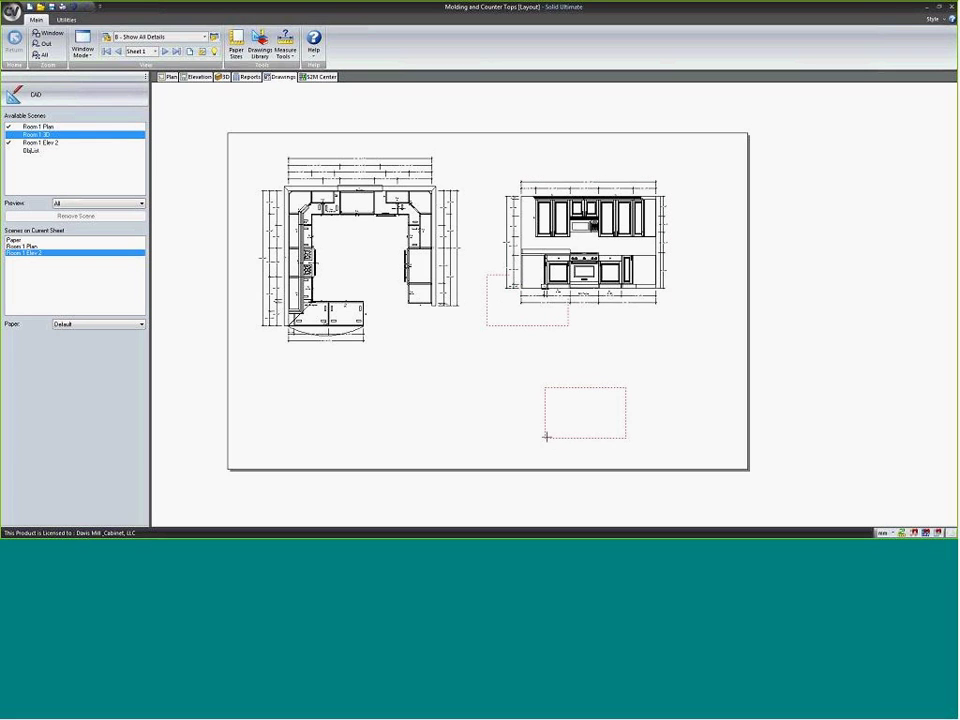
click(555, 411)
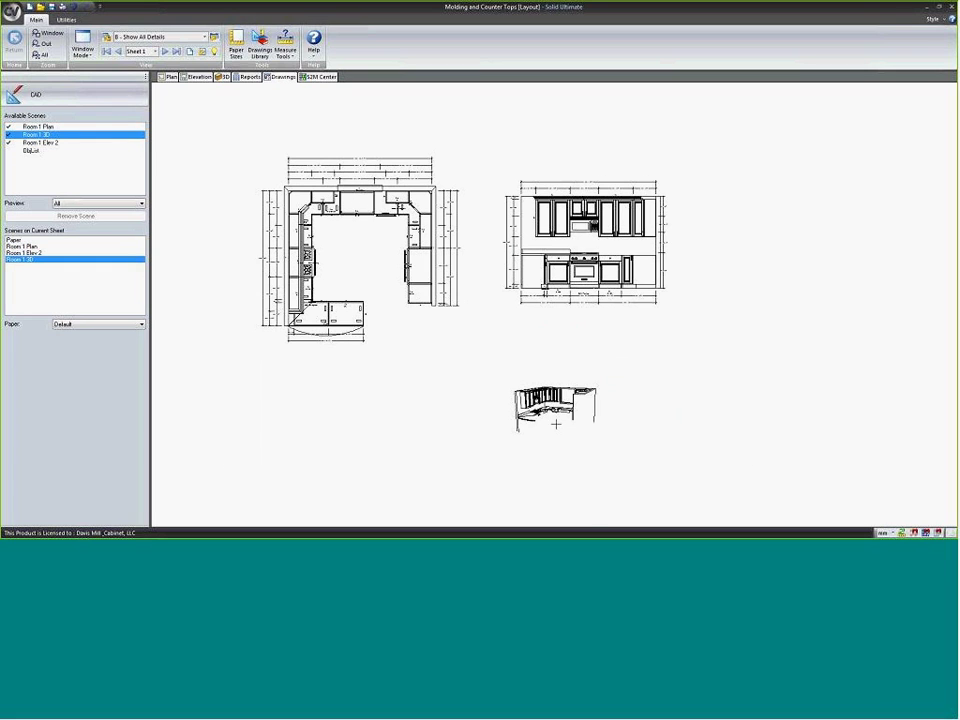
- Rescale the placed Room 1 3D view down to a smaller scale
right_click(553, 421)
click(549, 467)
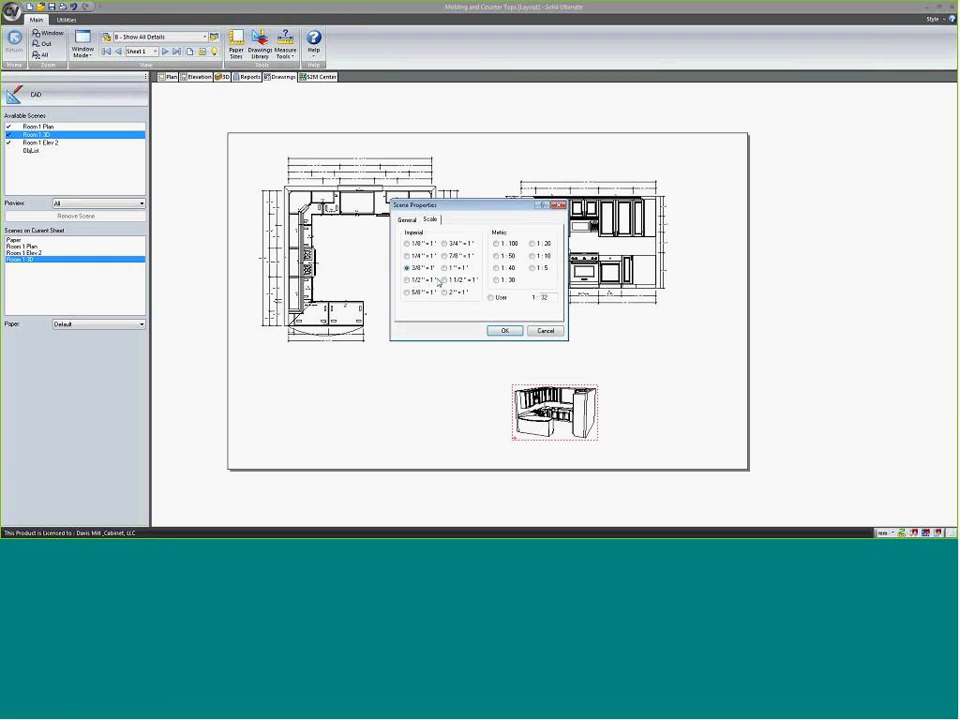
click(505, 330)
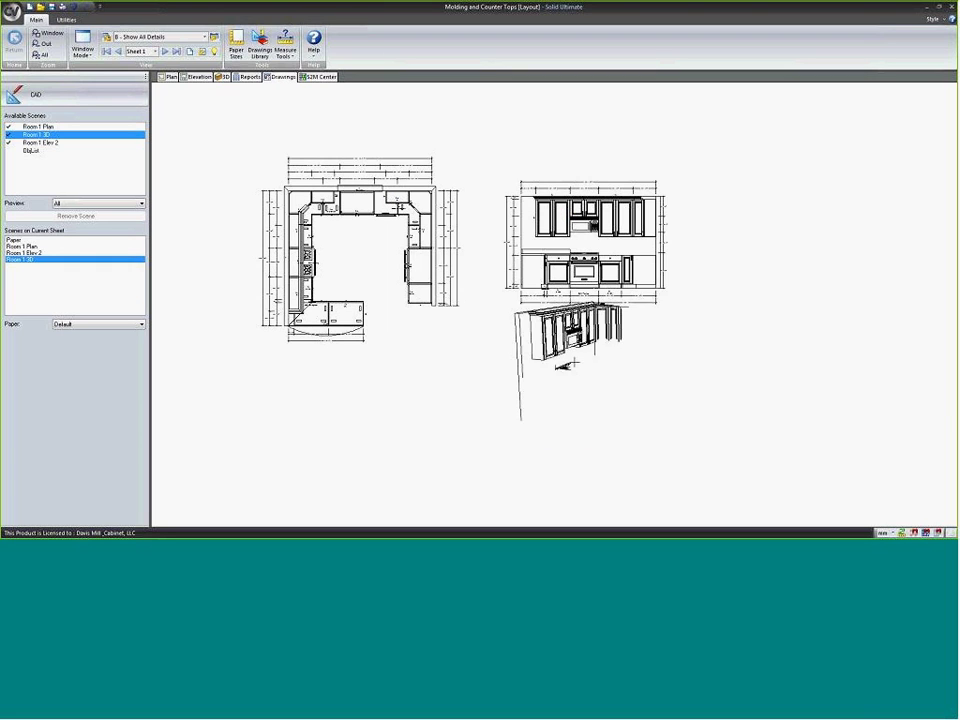
right_click(513, 401)
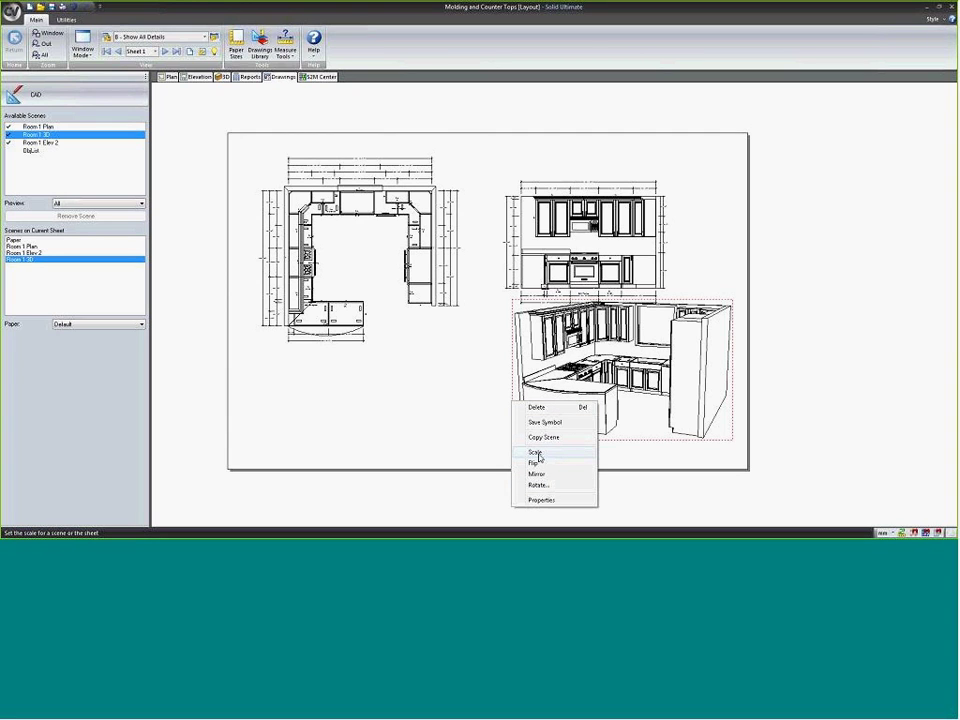
click(536, 453)
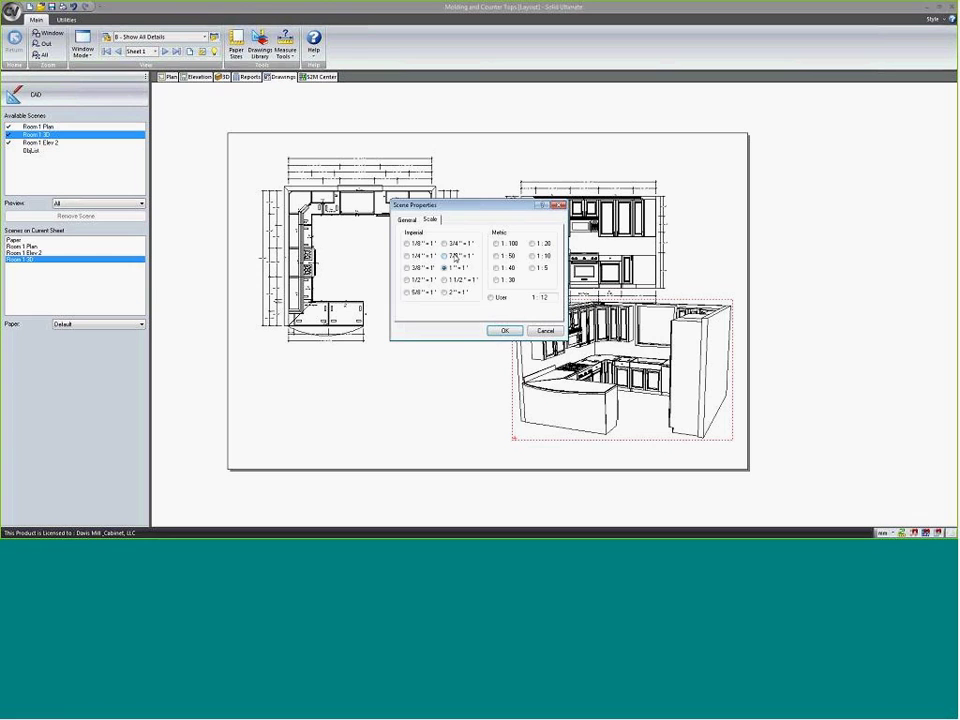
click(505, 331)
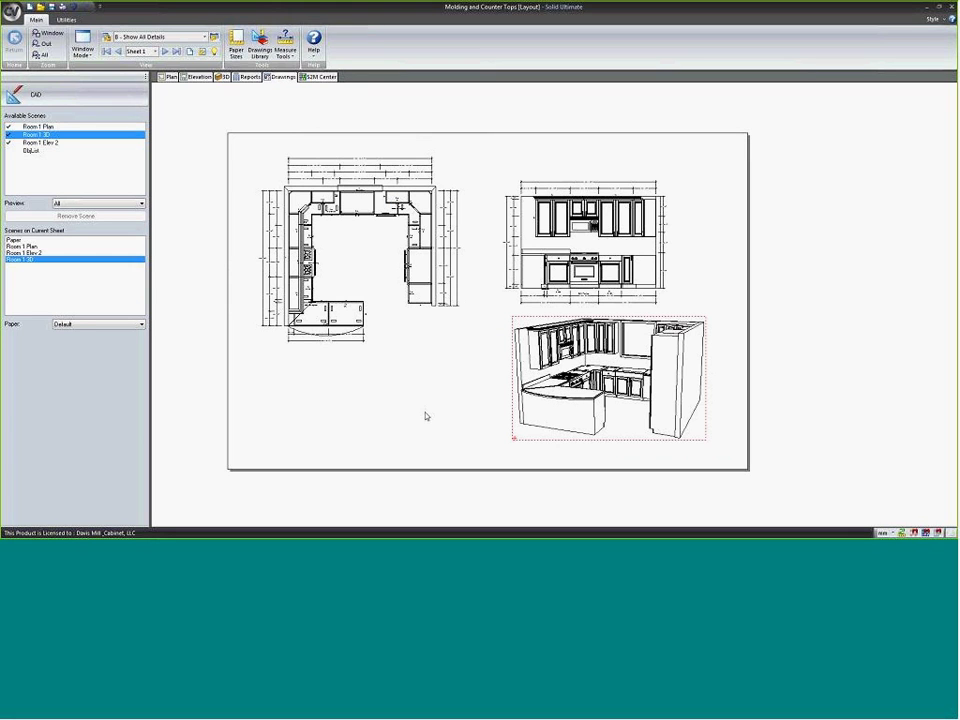
click(57, 151)
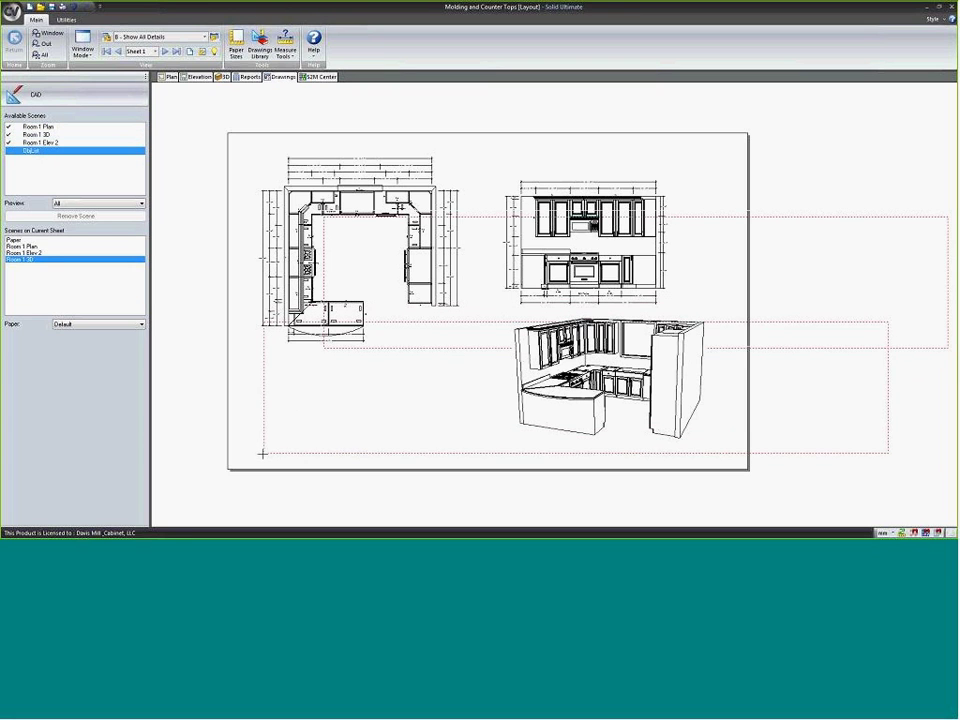
- Drop the ObjList parts table on Sheet 1 and move it just below the paper
click(334, 456)
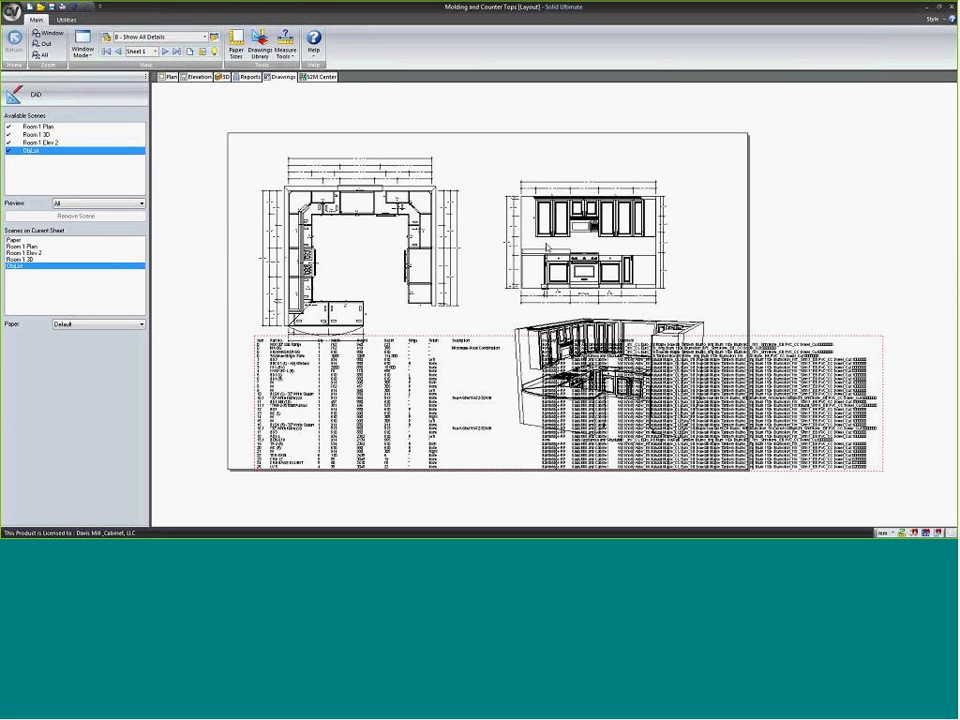
click(550, 250)
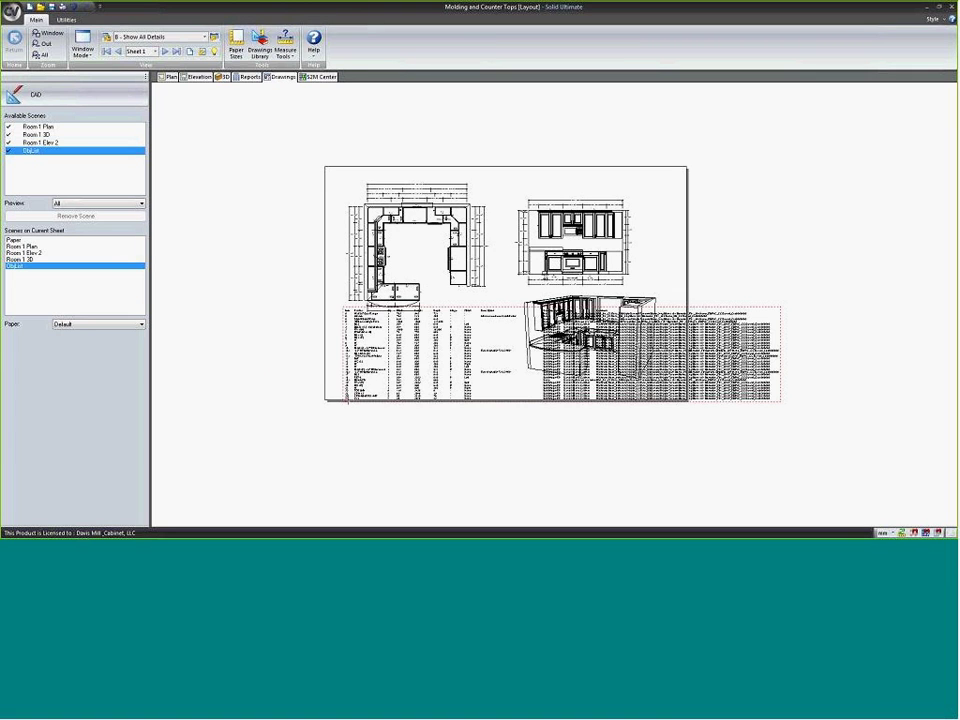
click(378, 432)
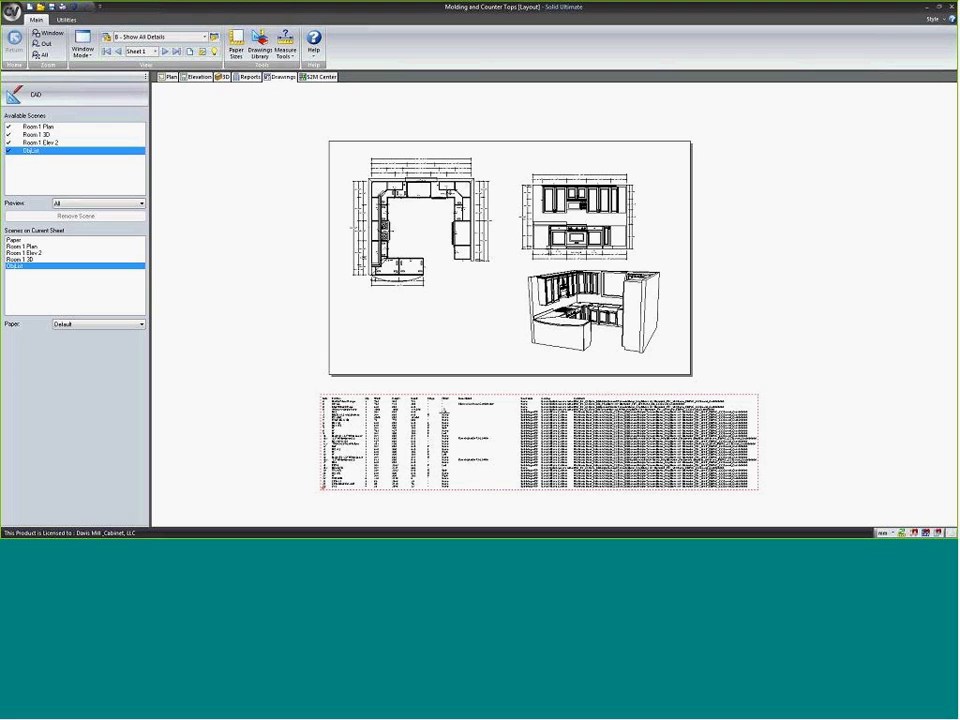
- In CAD mode, delete the right-hand columns of the ObjList parts table
click(43, 93)
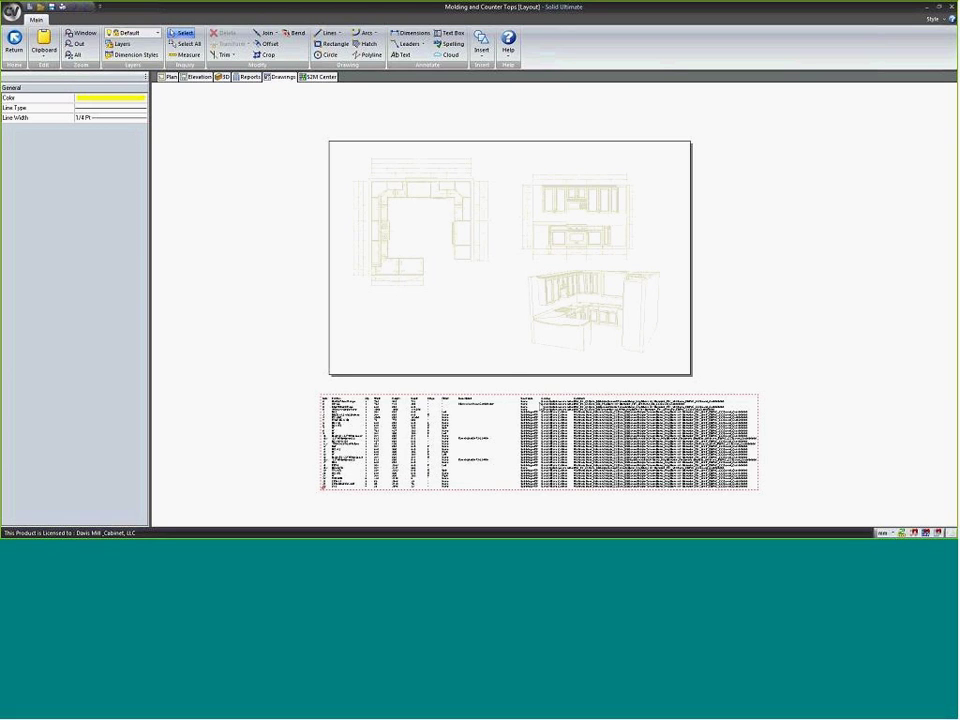
drag(513, 390, 784, 506)
key(Delete)
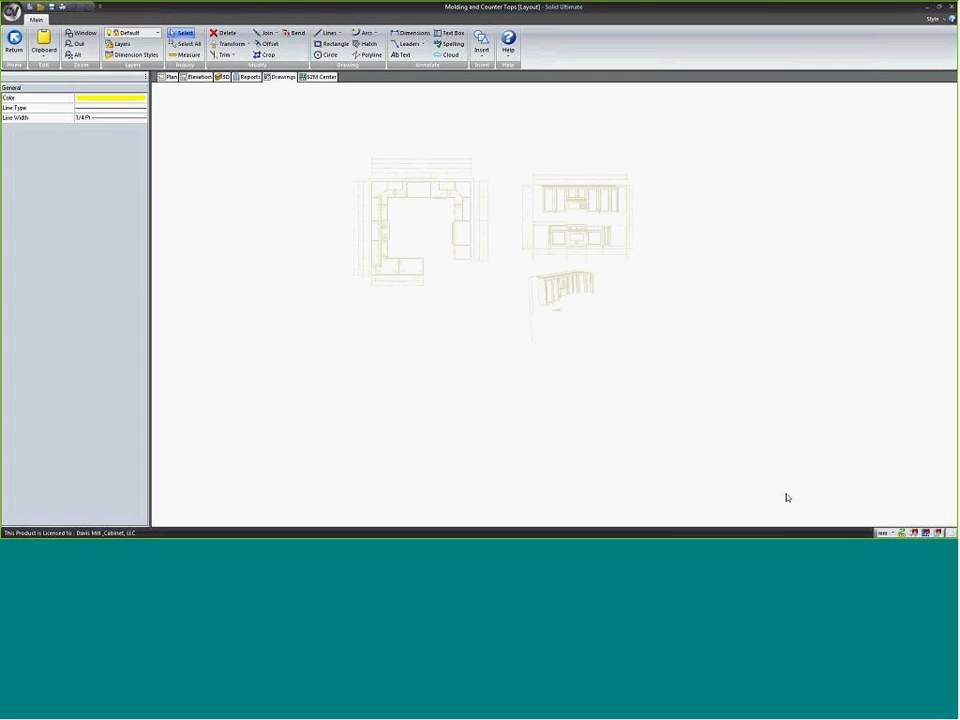
click(14, 42)
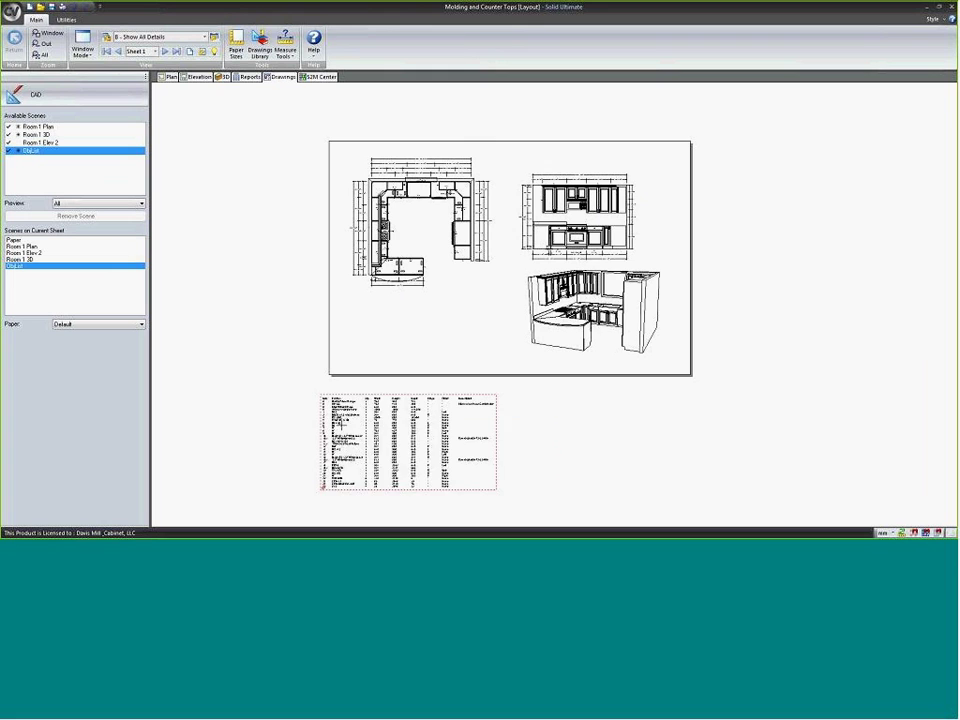
- Move the trimmed table up under the plan, then bring up an empty layout sheet
drag(356, 450, 411, 302)
click(429, 240)
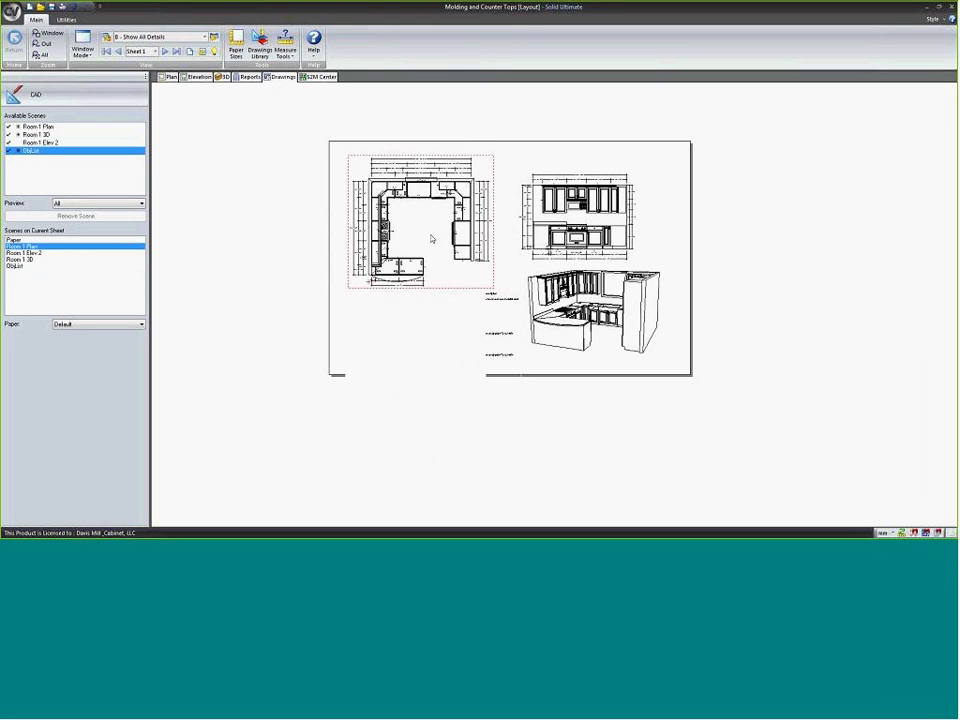
click(90, 95)
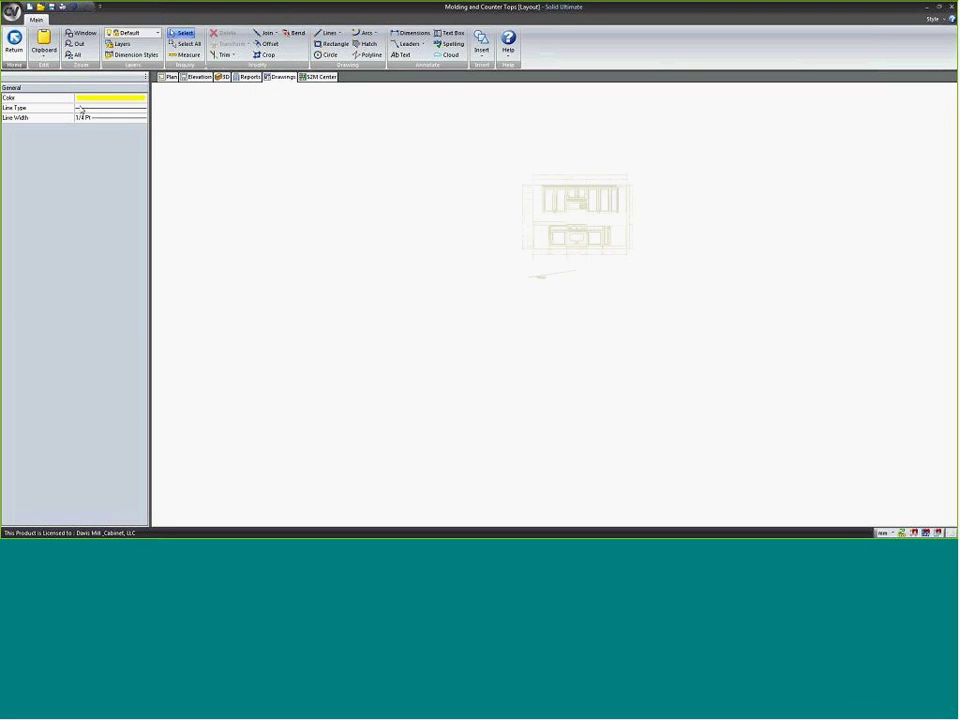
scroll(383, 240, up, 1)
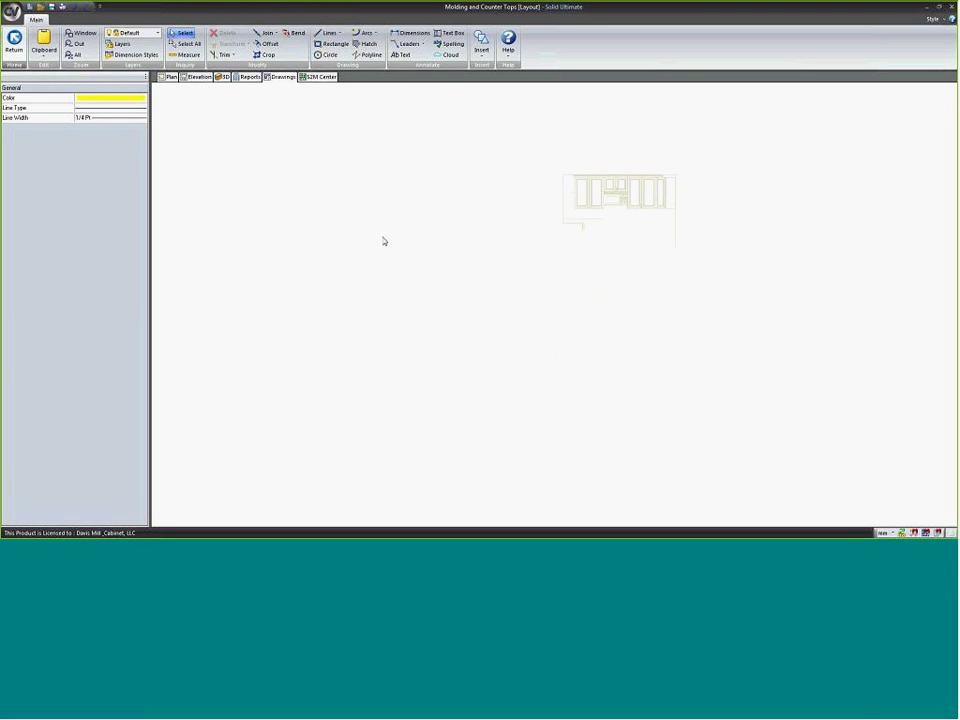
scroll(383, 241, up, 2)
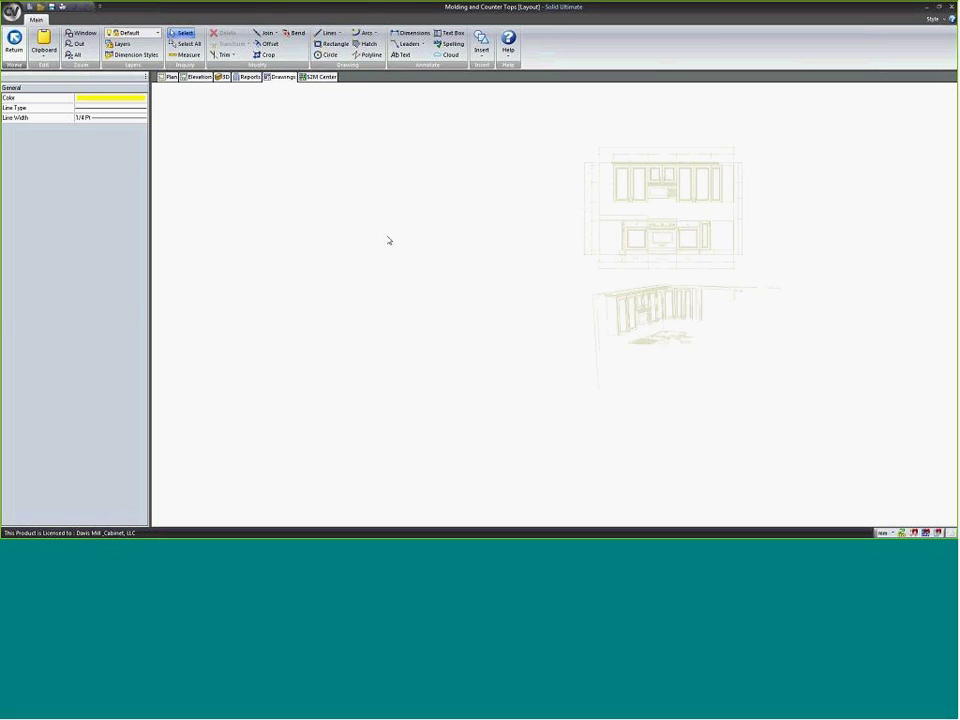
scroll(387, 242, up, 1)
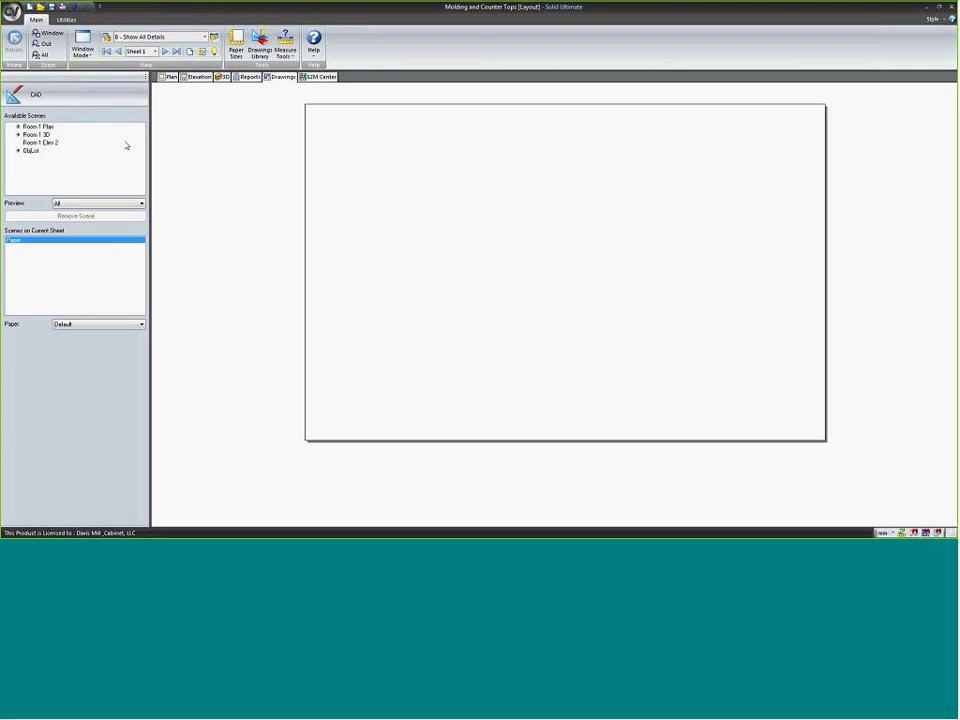
- Return to the Wall 2 front elevation and look over its To Drawing right-click options
click(192, 77)
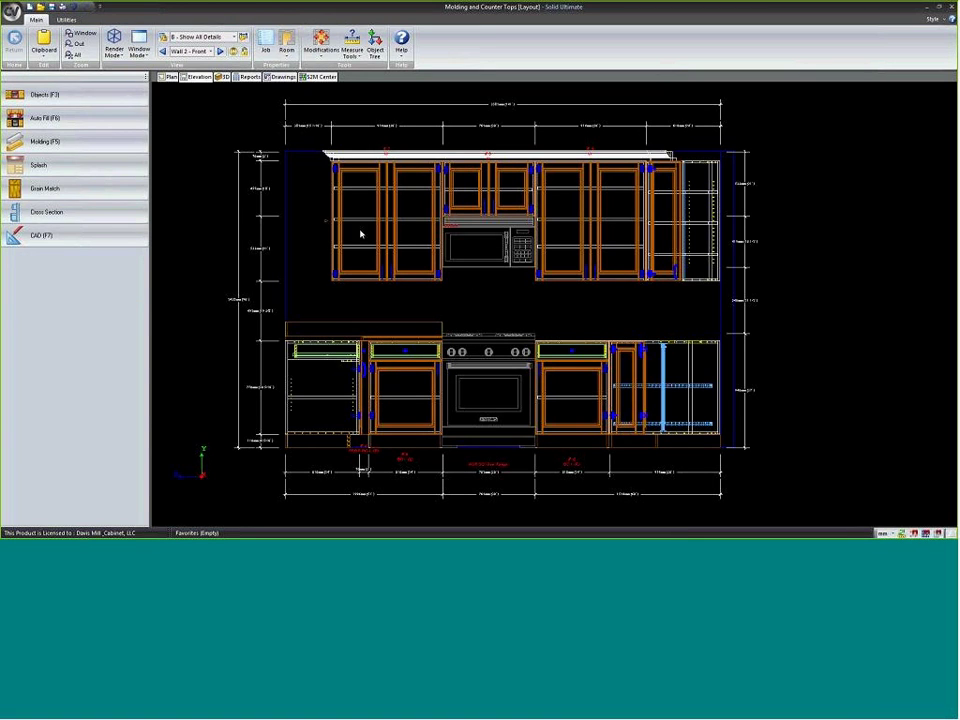
scroll(469, 307, down, 1)
right_click(706, 274)
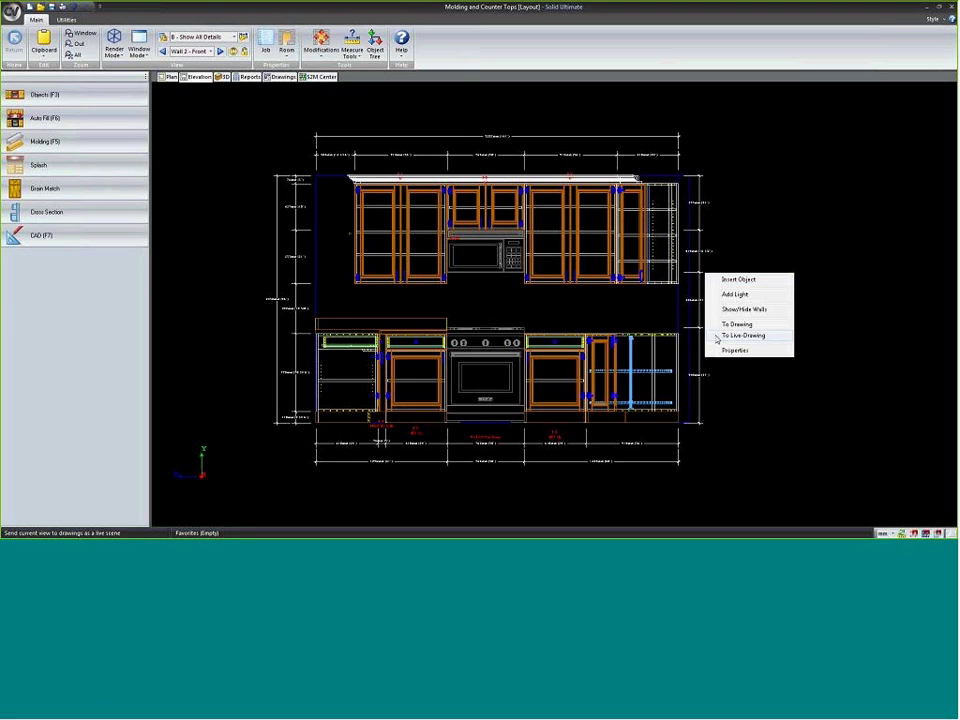
click(768, 213)
right_click(768, 213)
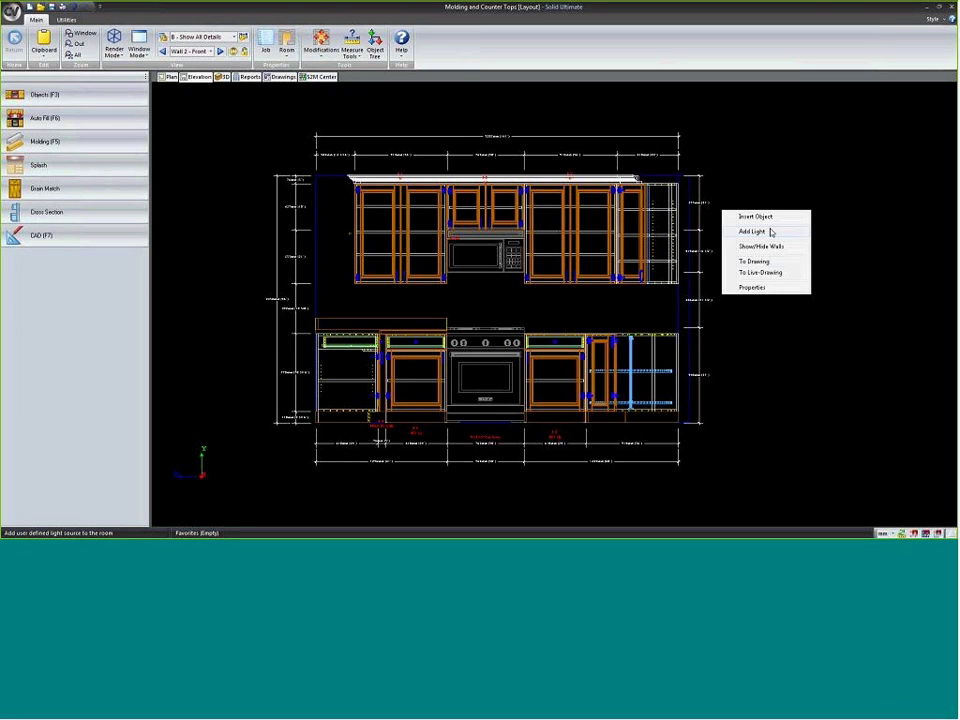
right_click(759, 199)
click(753, 204)
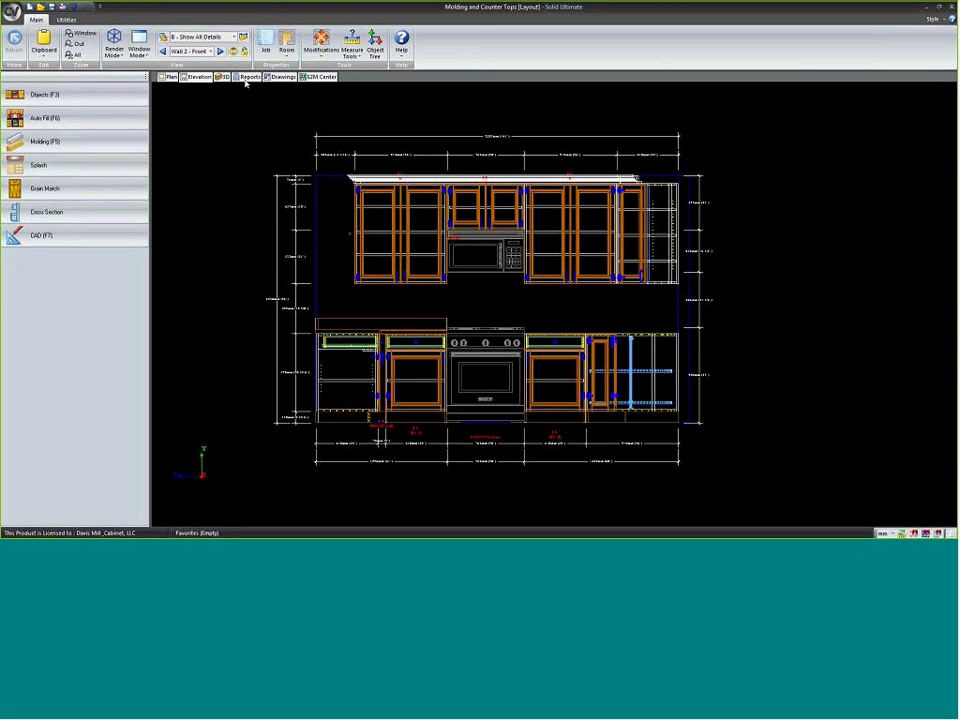
- In Reports, open Wall Elevations, select all Room 1 wall elevations, and send them to drawings
click(247, 78)
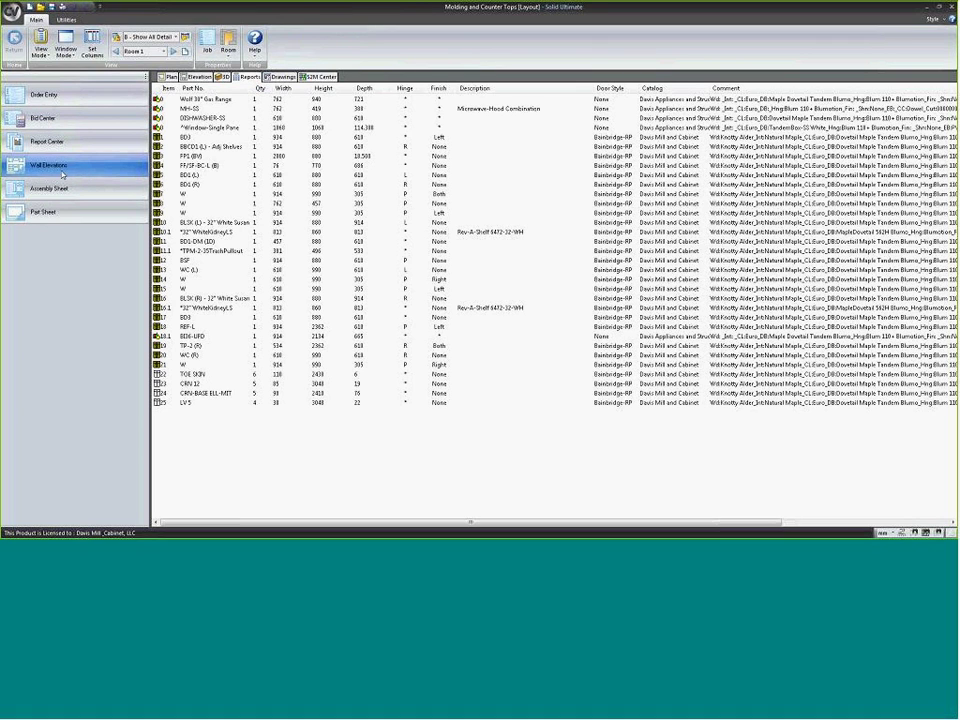
click(39, 170)
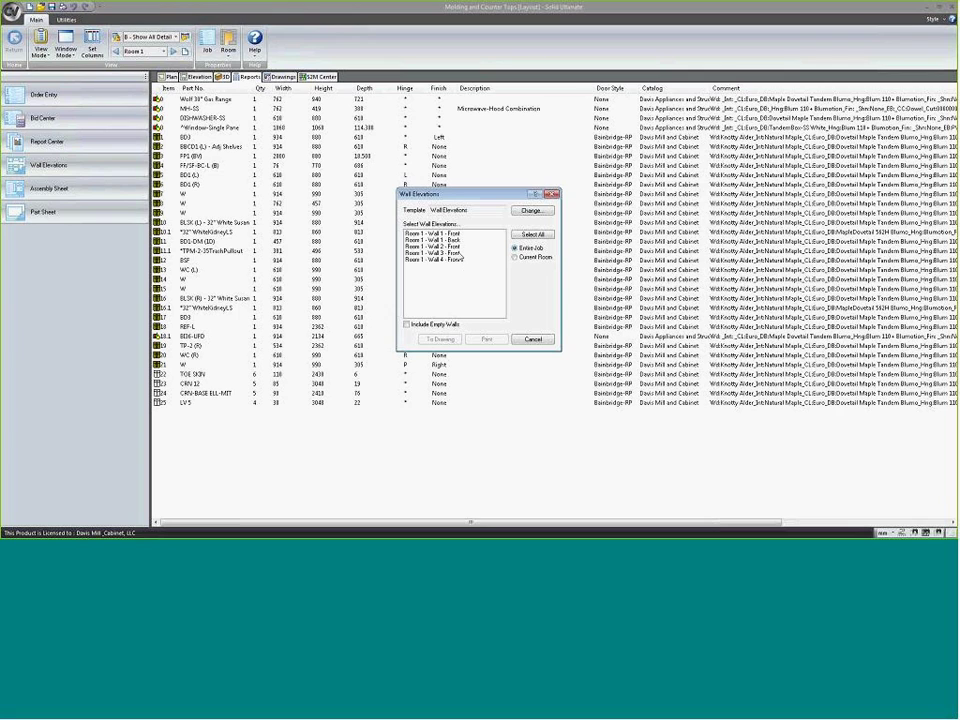
click(453, 233)
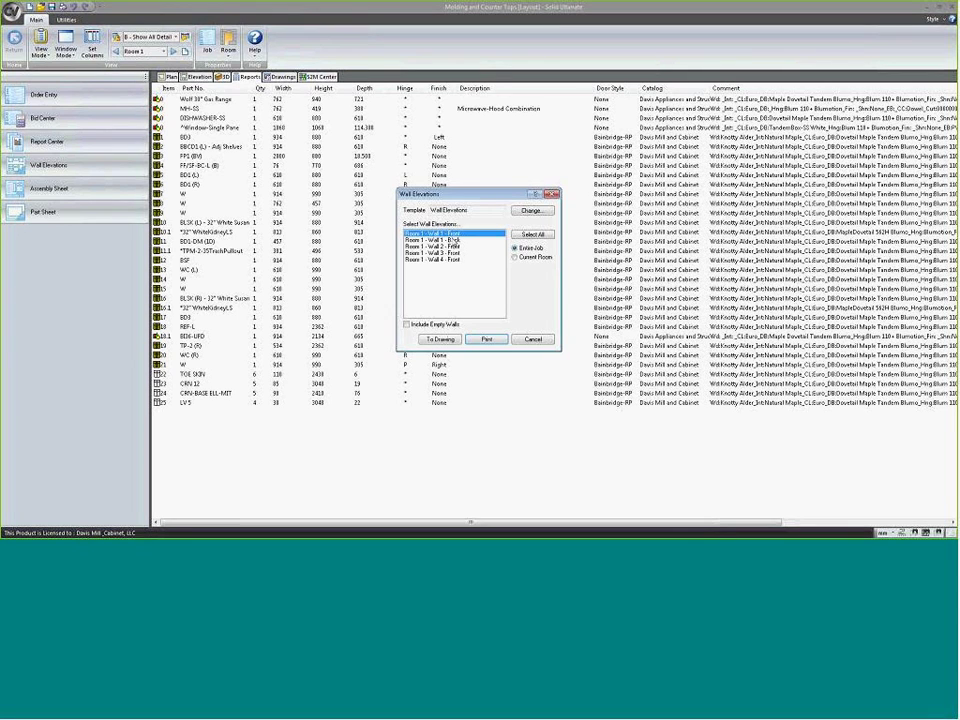
shift+click(452, 241)
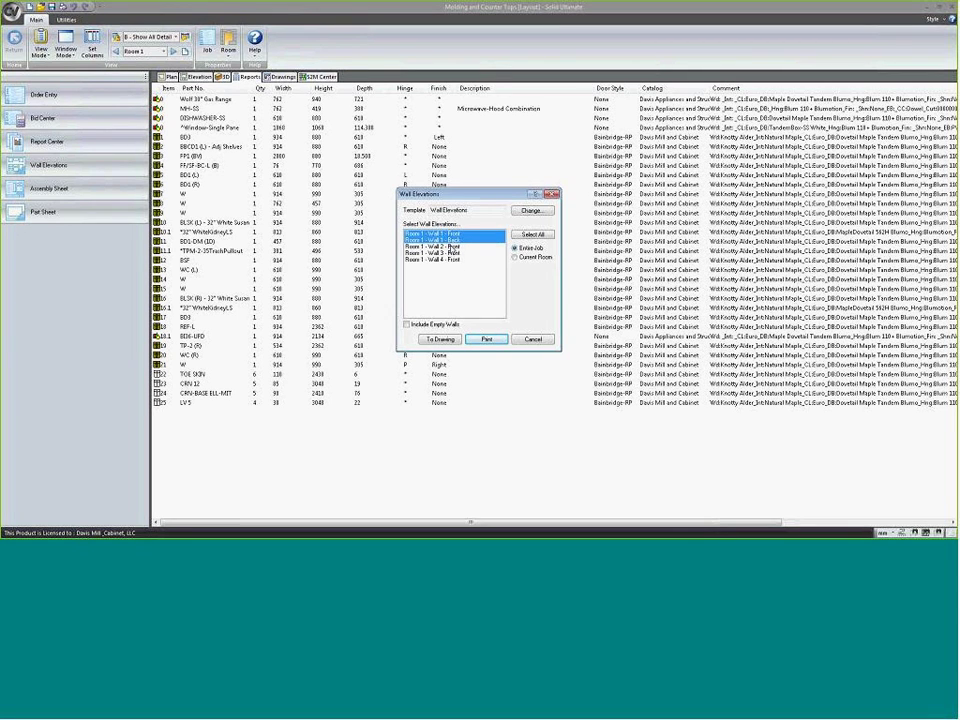
shift+click(452, 259)
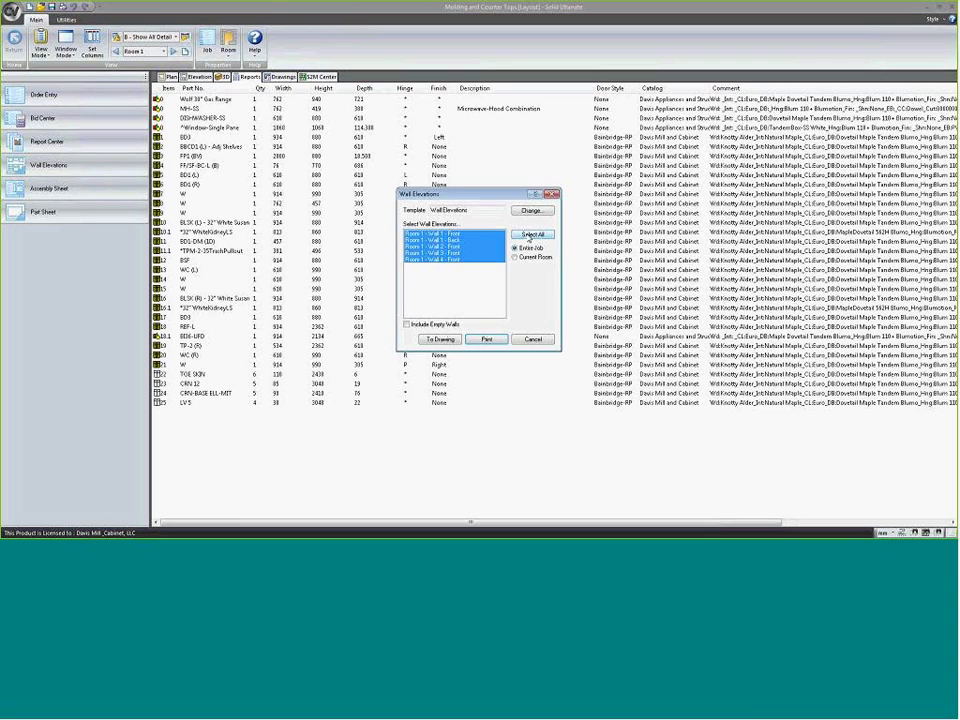
click(441, 339)
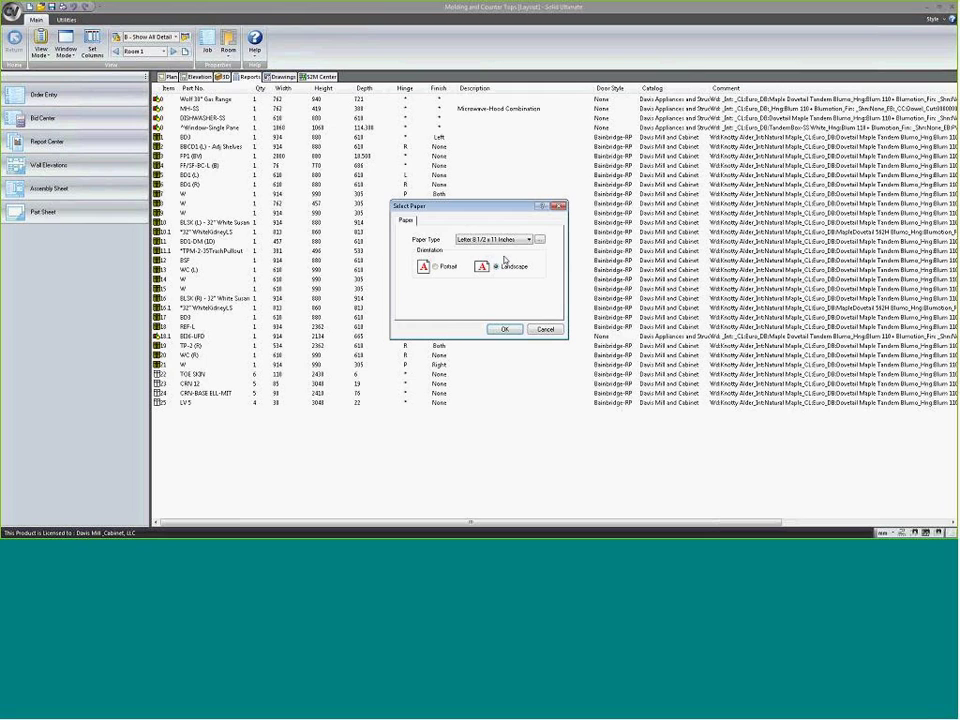
- Generate the elevation drawing sheets on B 11 x 17 inch landscape paper
click(515, 240)
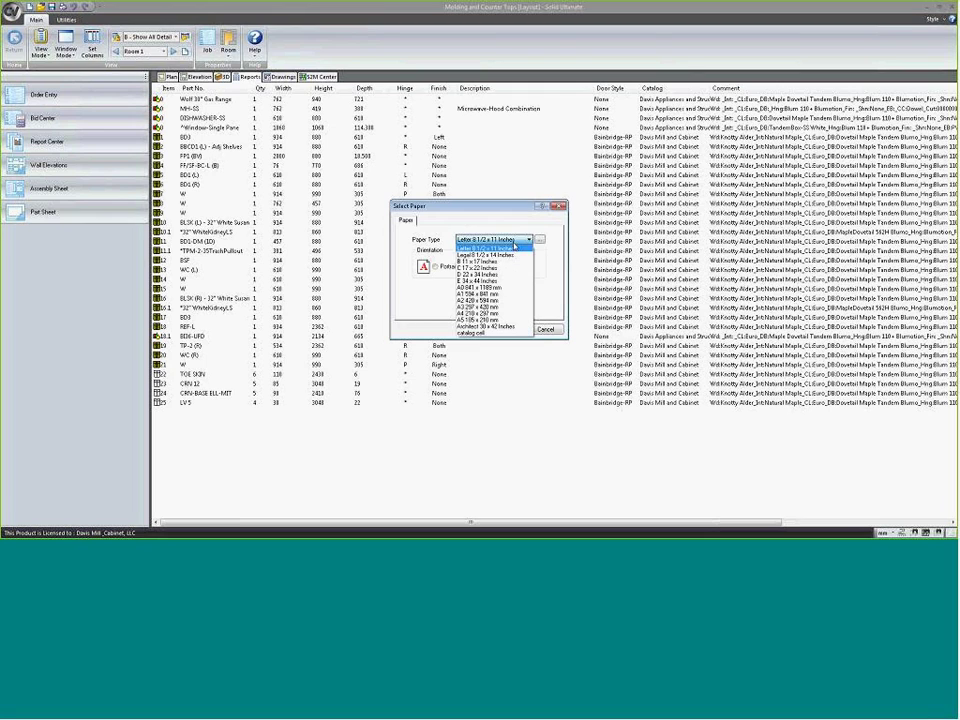
click(483, 261)
click(504, 329)
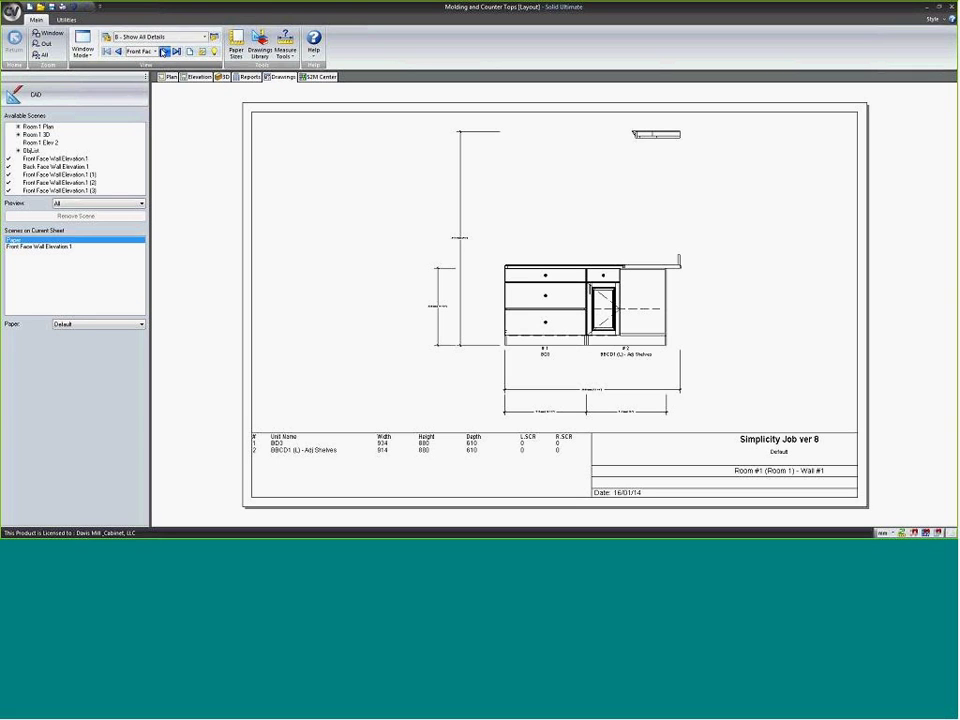
- Page through the generated wall elevation sheets, briefly visiting floor plan mode and back
click(165, 51)
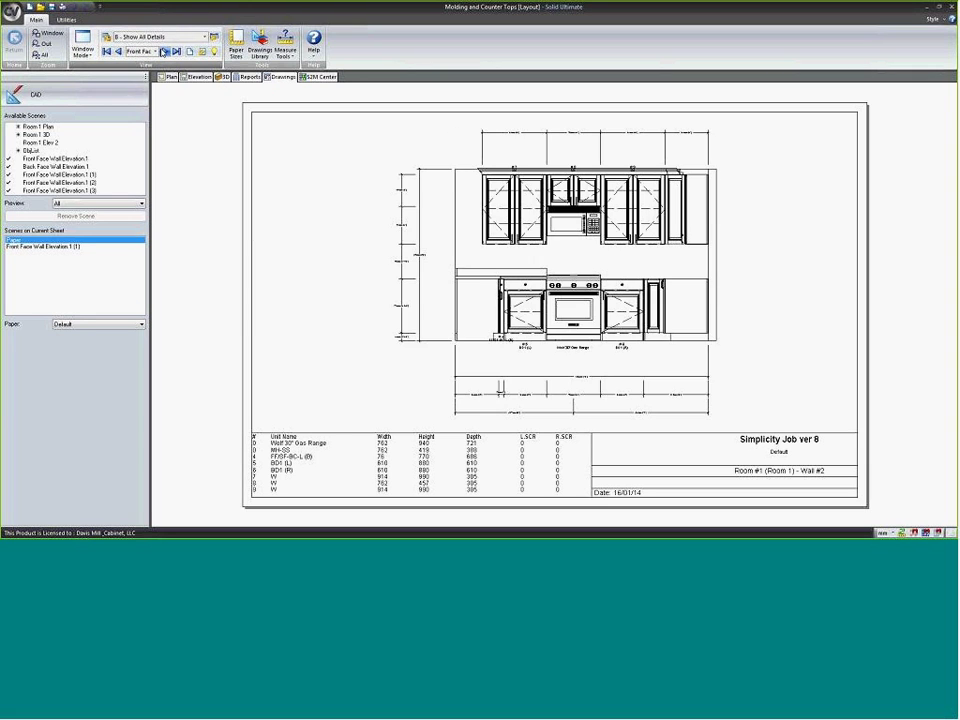
click(165, 51)
click(165, 51)
click(165, 51)
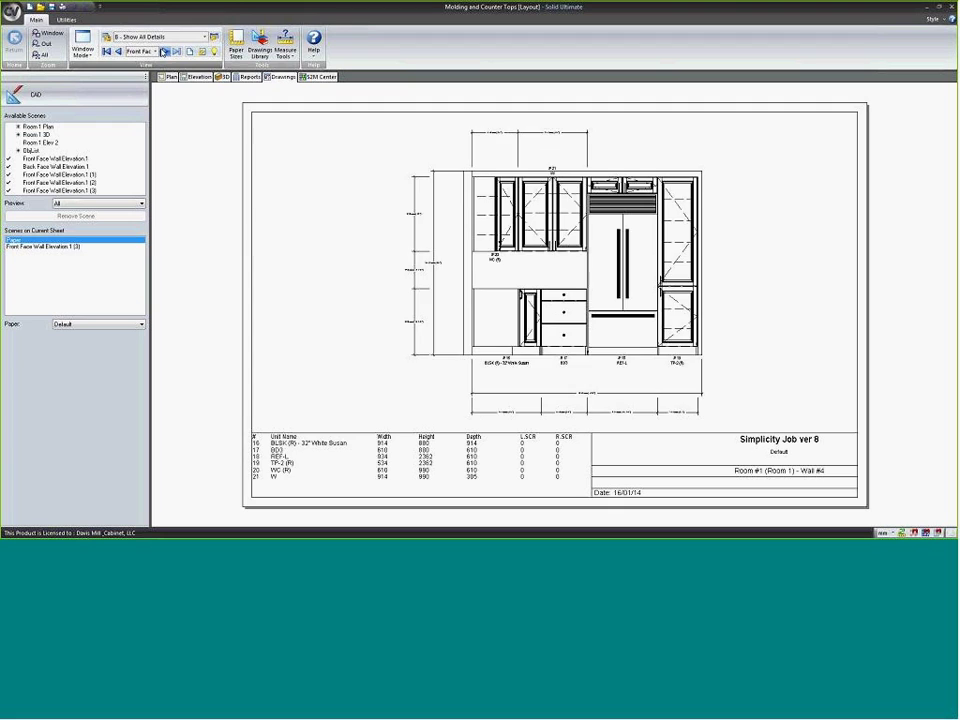
click(165, 51)
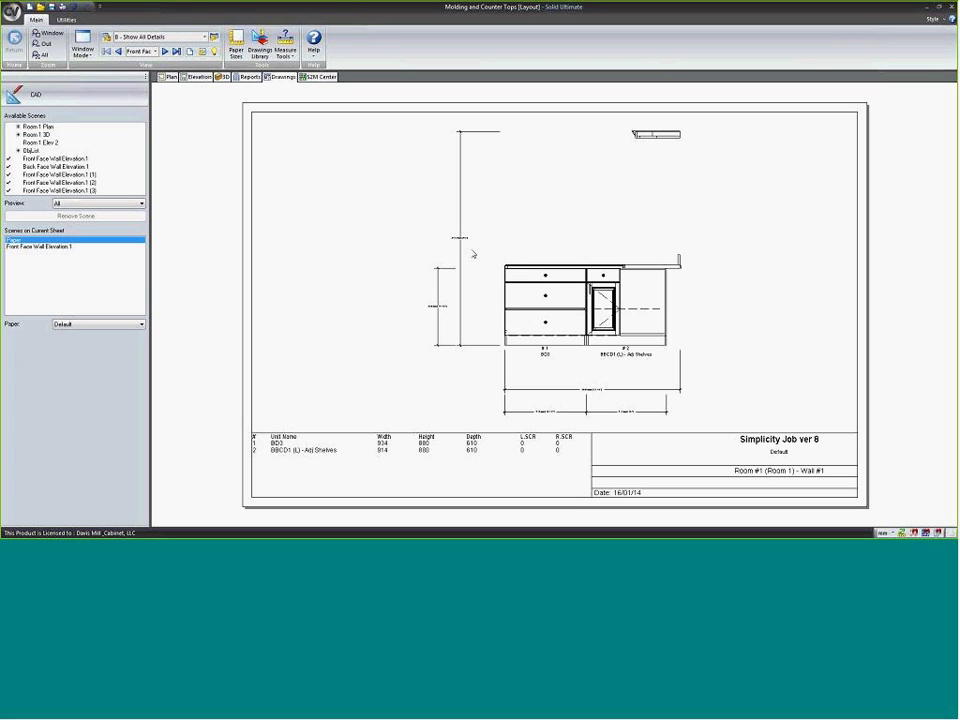
scroll(472, 252, down, 1)
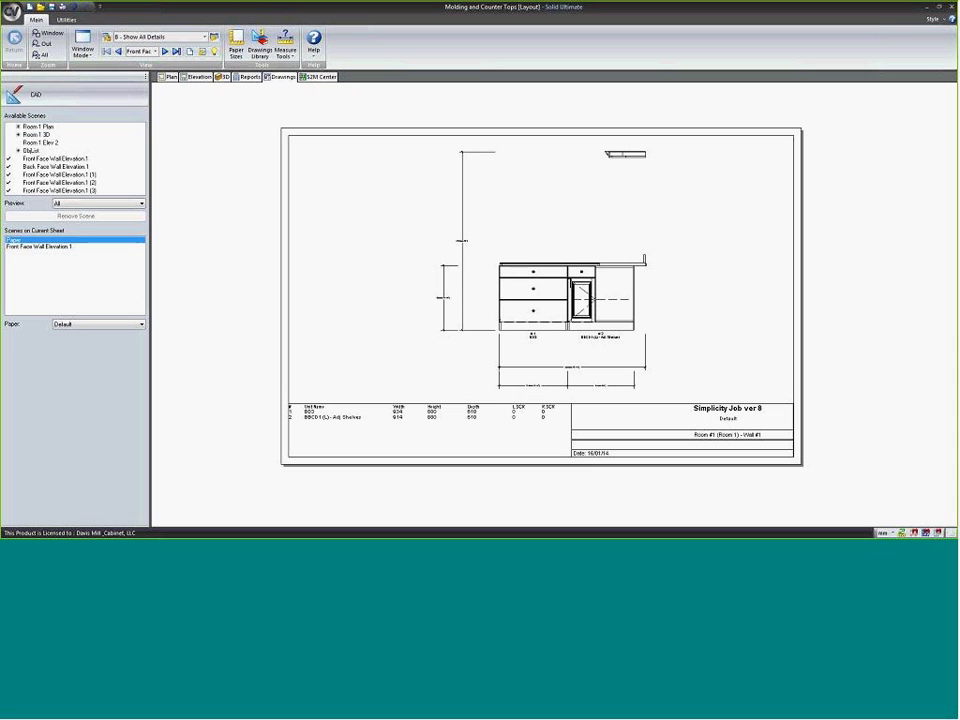
click(166, 77)
click(283, 77)
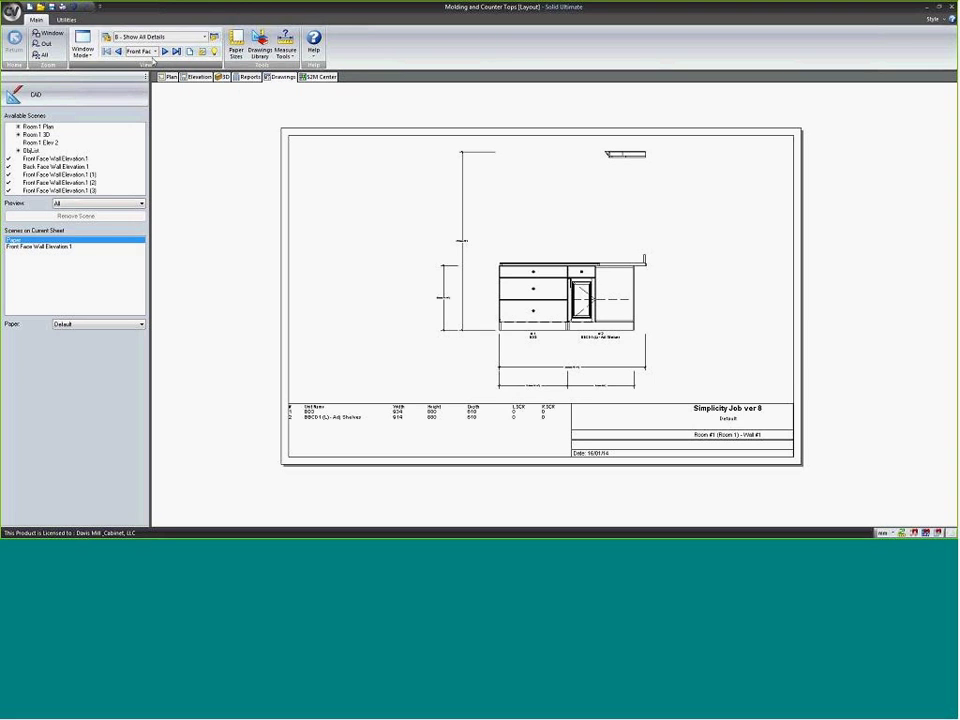
- Jump to Front Face Wall Elevation 1, step on to Wall #4, and add blank Sheet 6
click(155, 51)
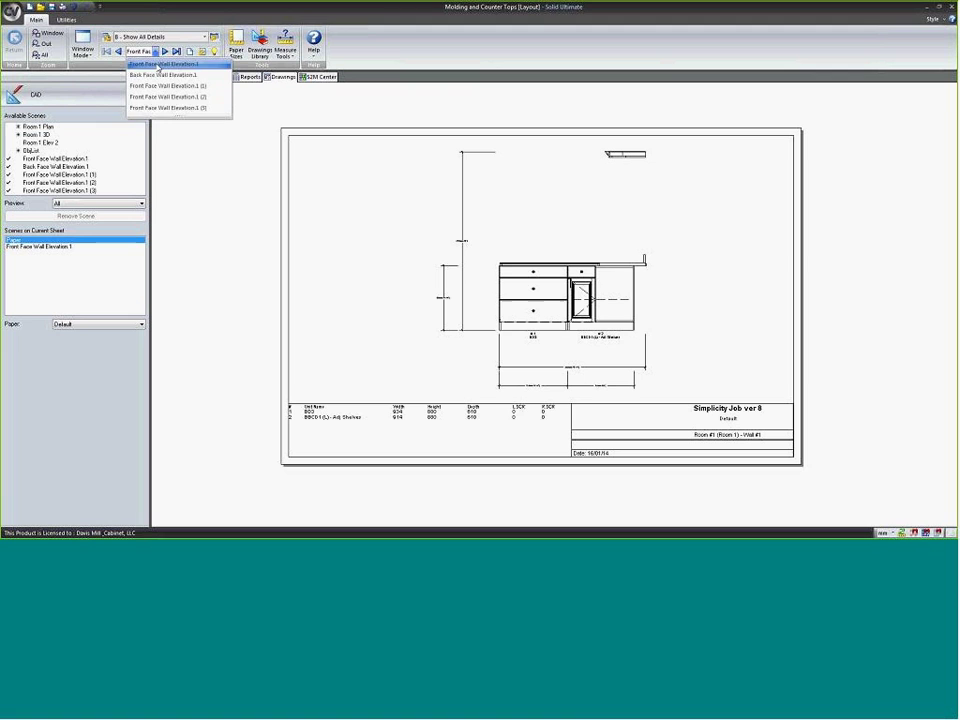
click(167, 65)
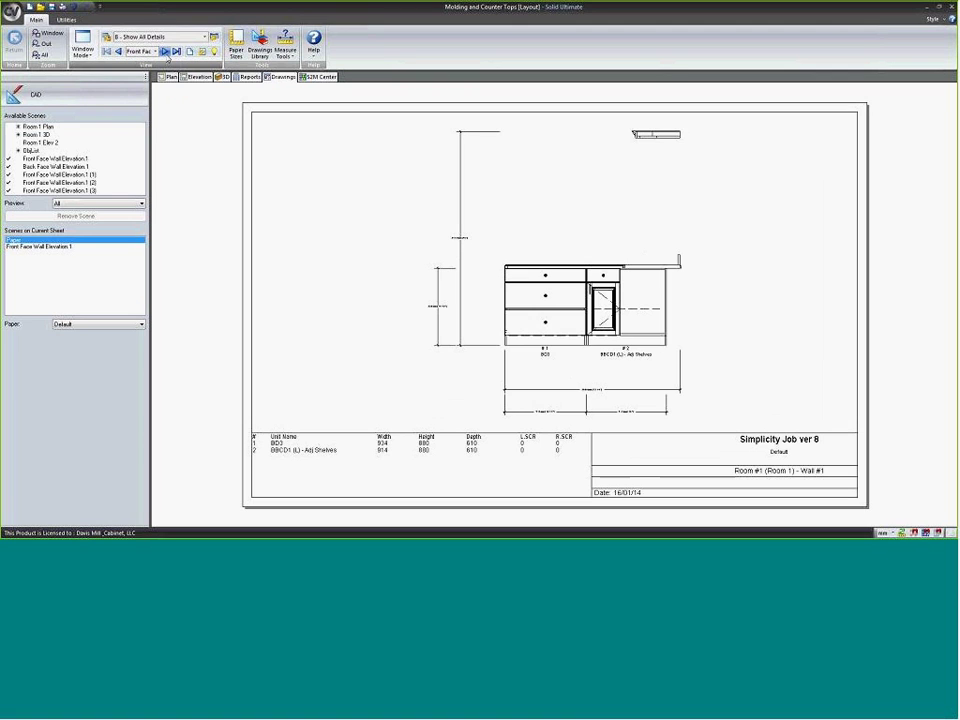
click(165, 51)
click(165, 51)
click(165, 51)
click(165, 51)
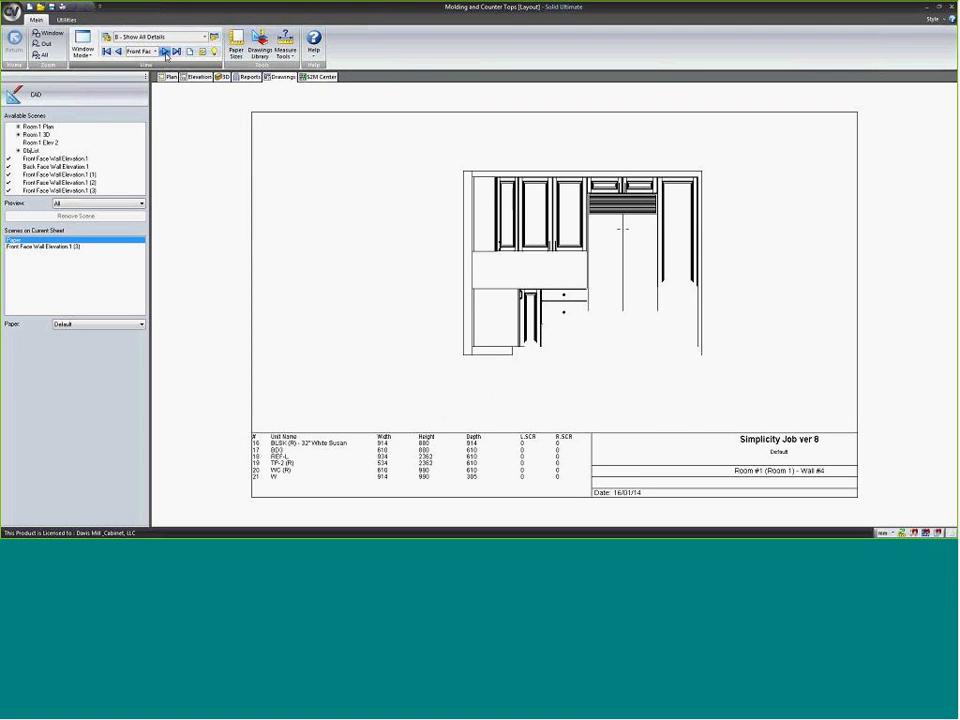
click(190, 51)
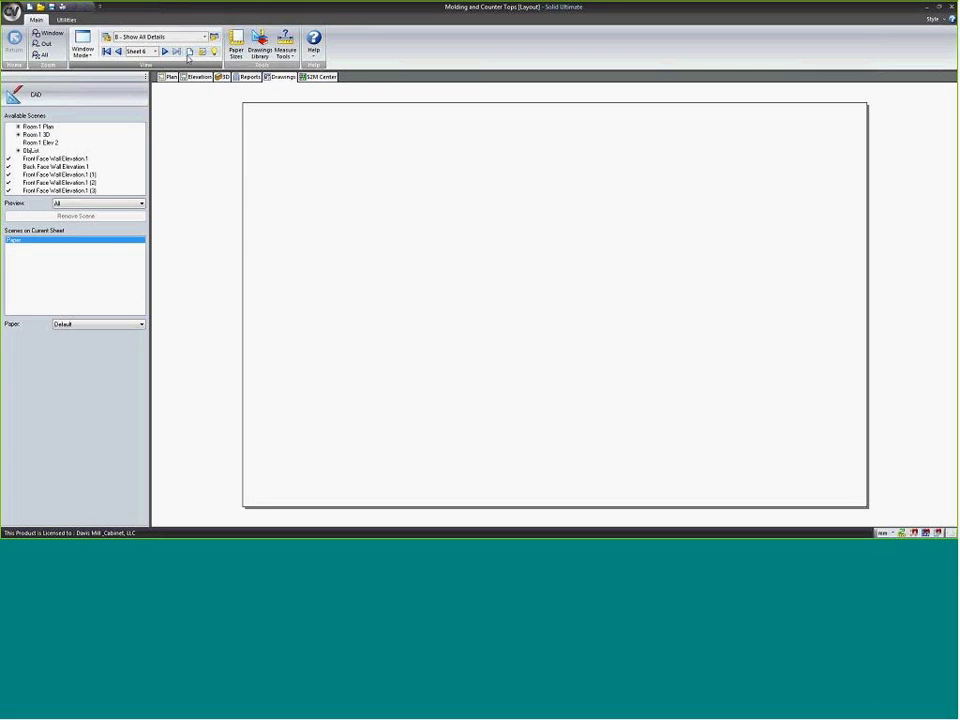
- Assign the DMC 11x17 title block to Sheet 6, then return to the Wall #4 sheet
right_click(339, 158)
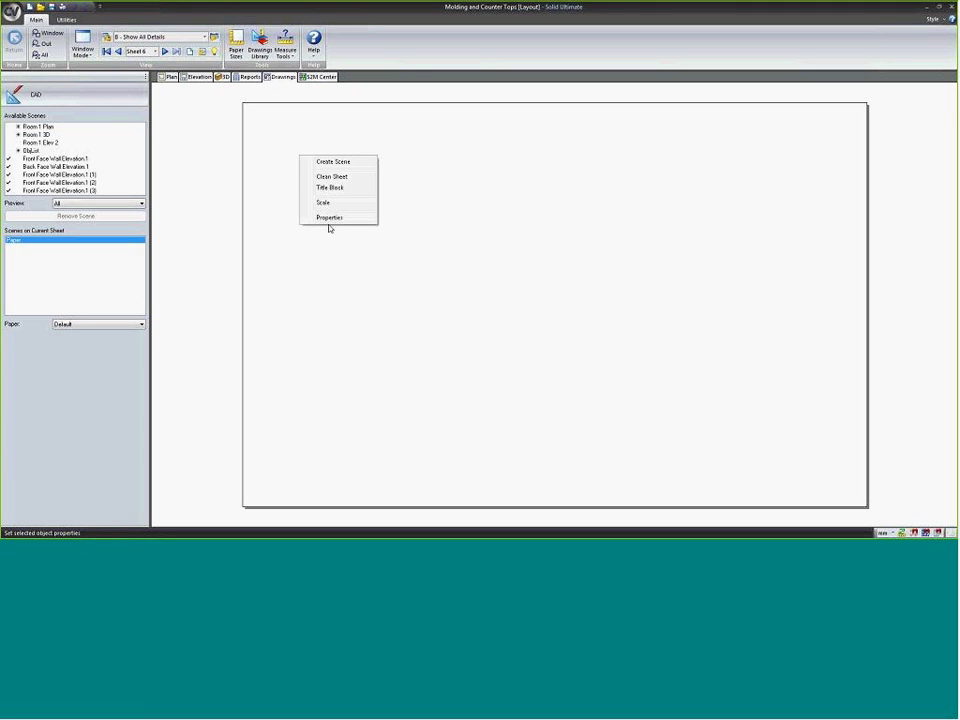
click(343, 189)
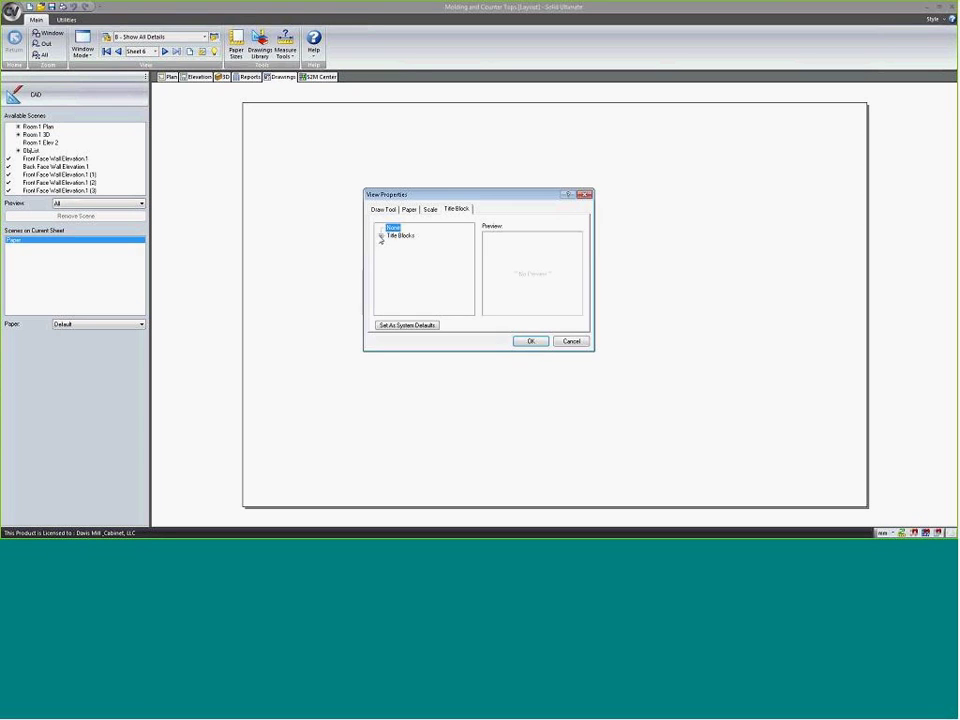
click(380, 236)
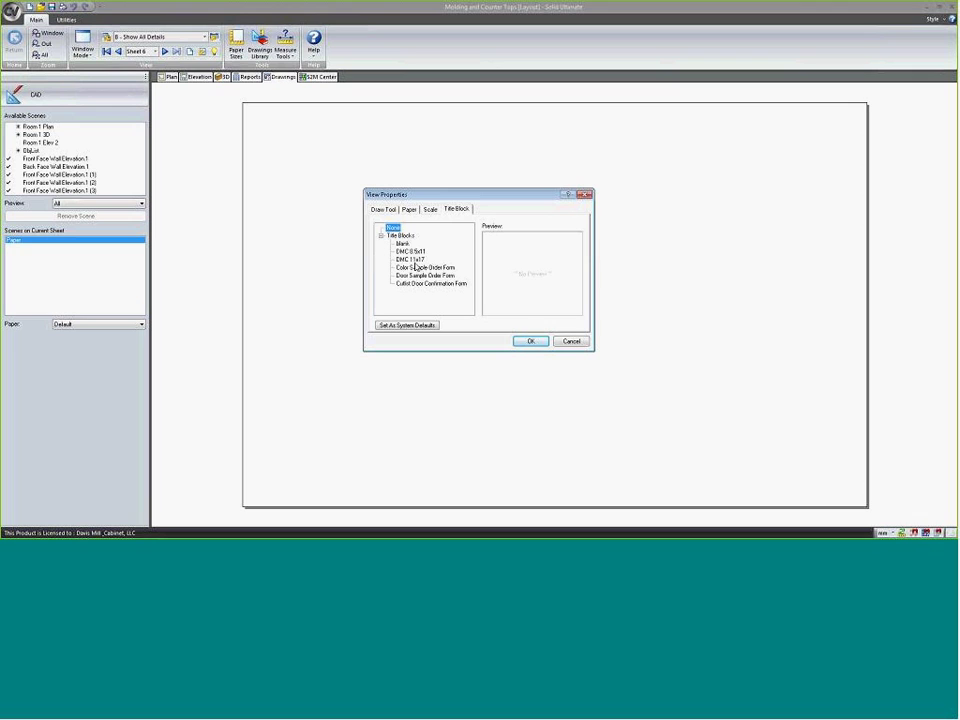
click(412, 259)
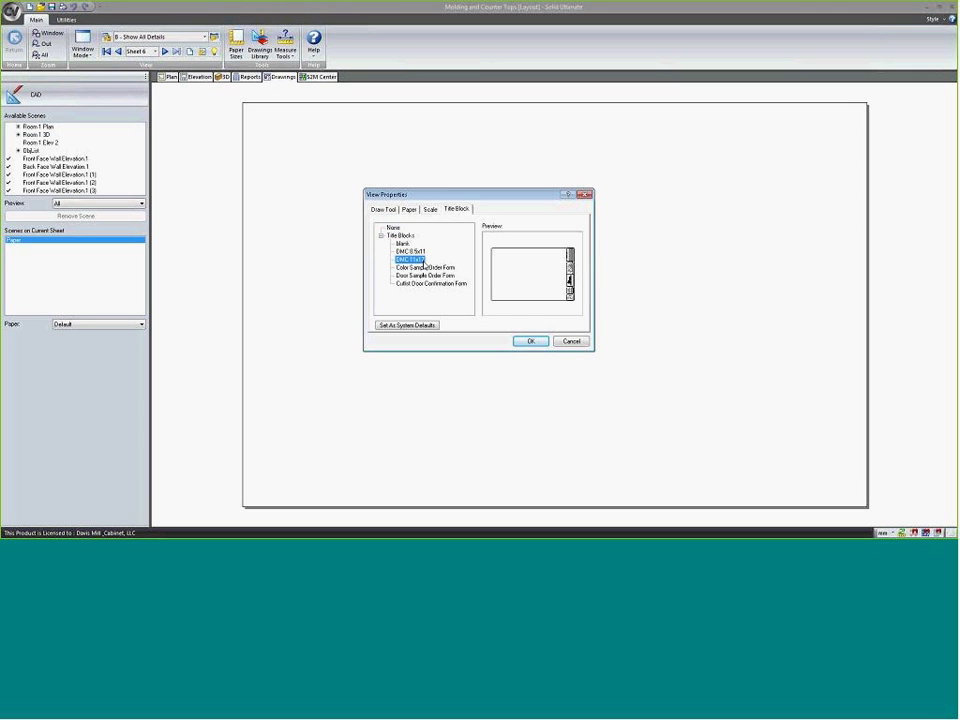
click(530, 341)
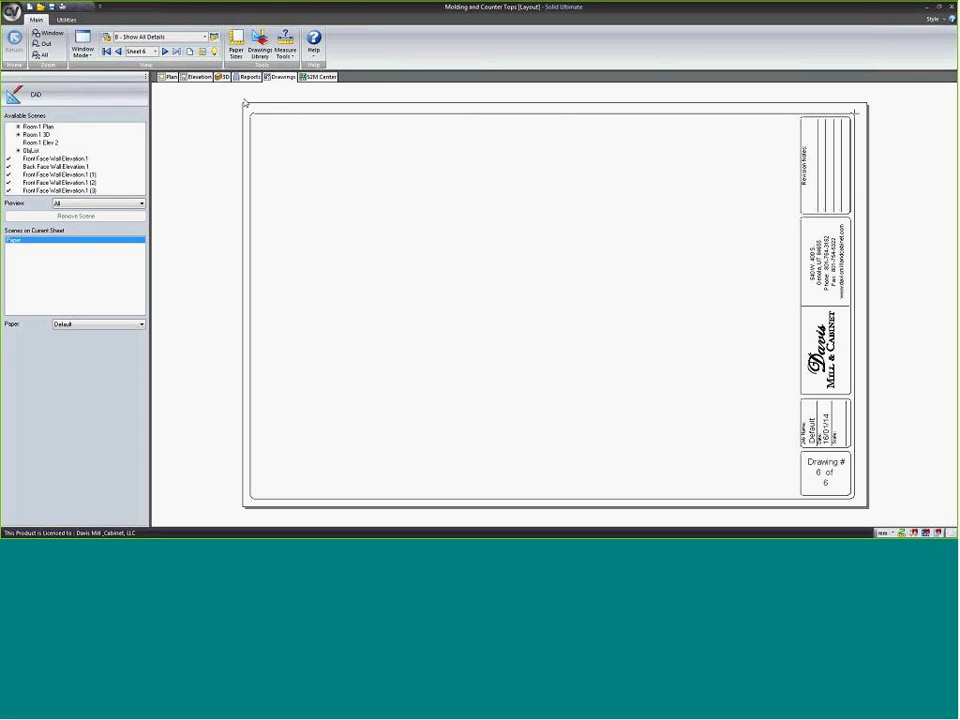
double_click(59, 190)
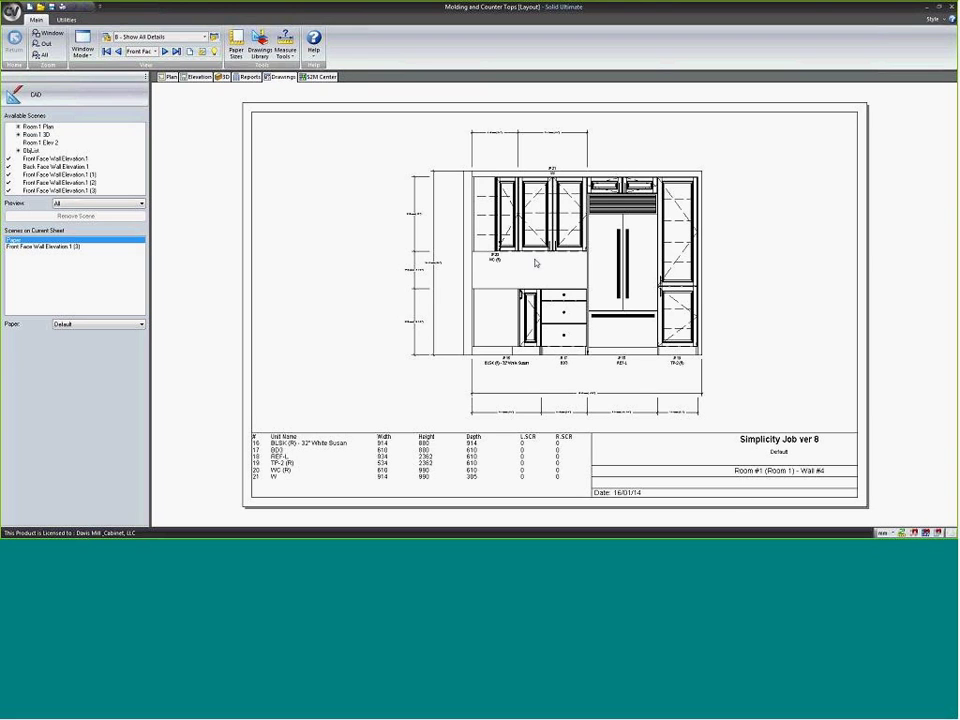
- In the Drawings Library, select DMC 11x17 under Title Blocks and open it for editing
click(260, 44)
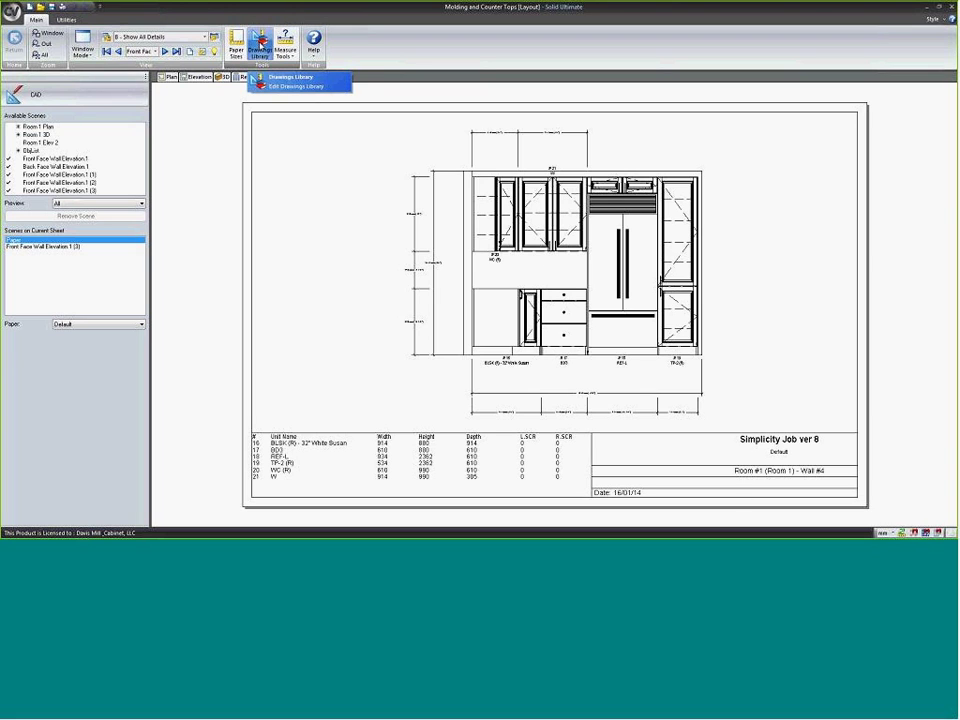
click(257, 77)
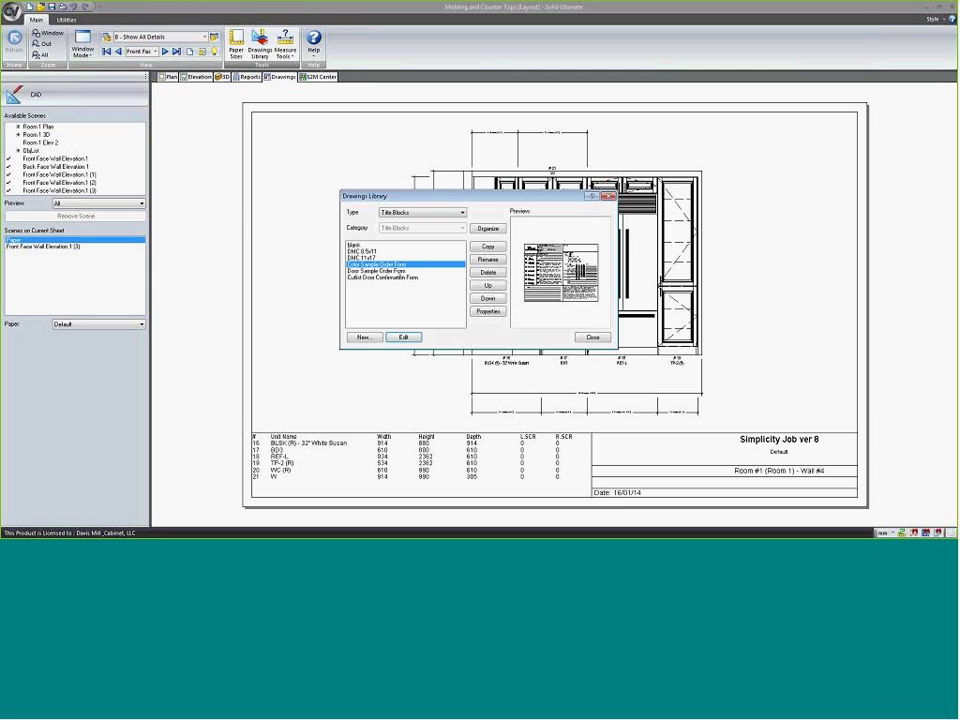
click(362, 257)
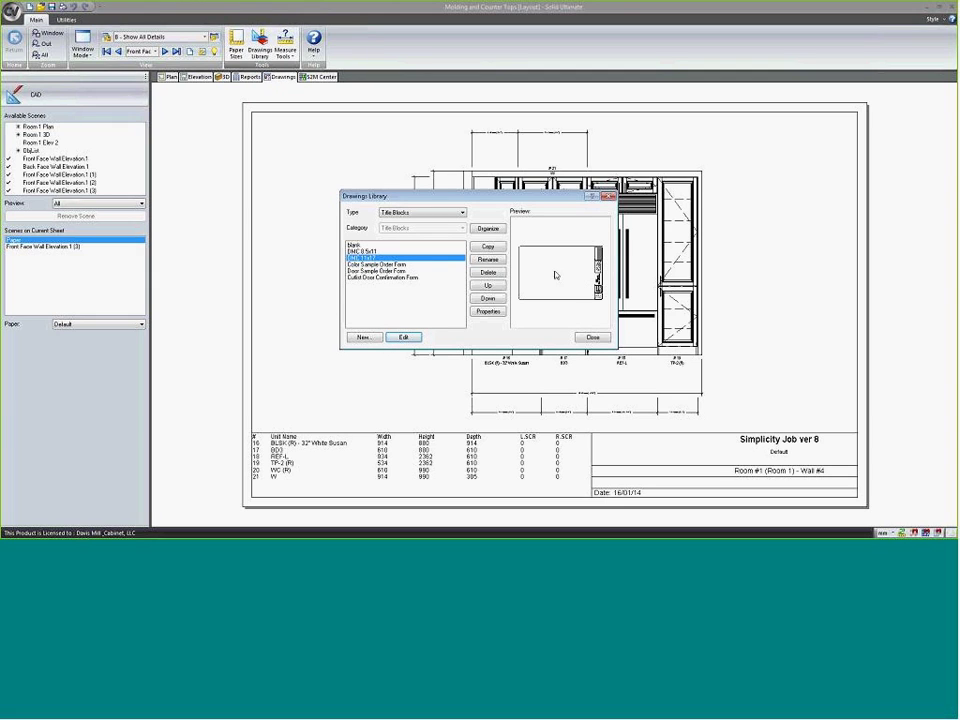
click(405, 213)
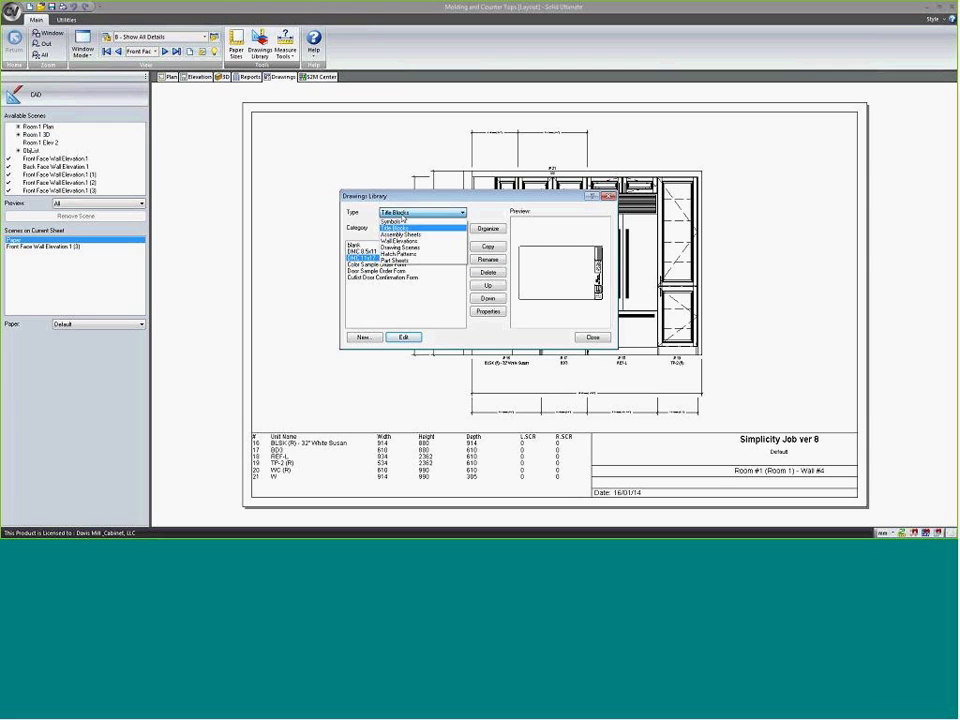
click(399, 241)
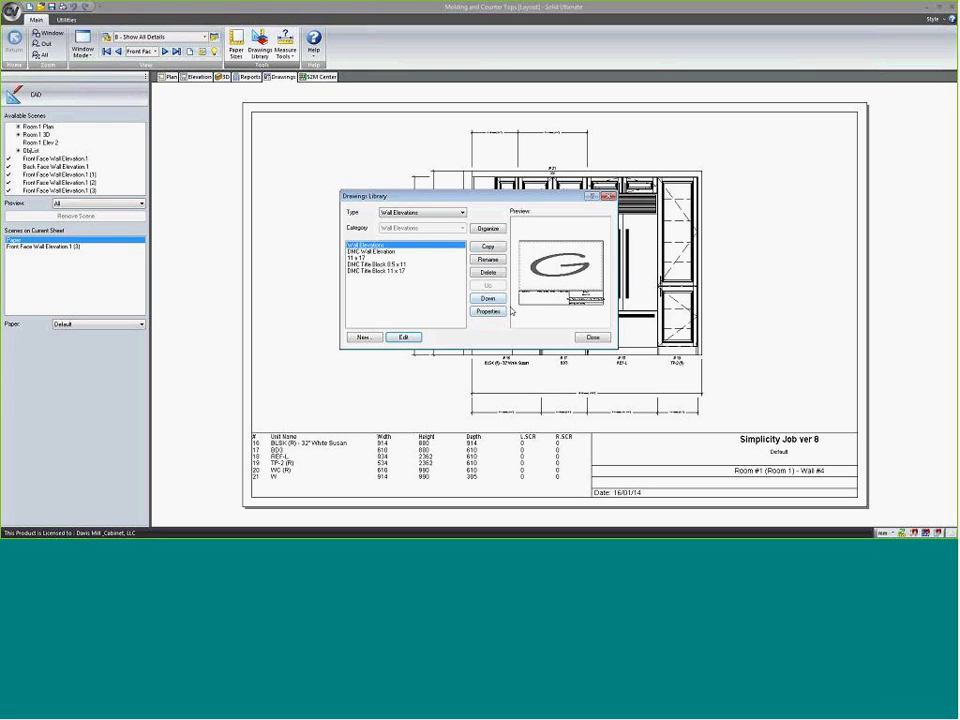
click(369, 251)
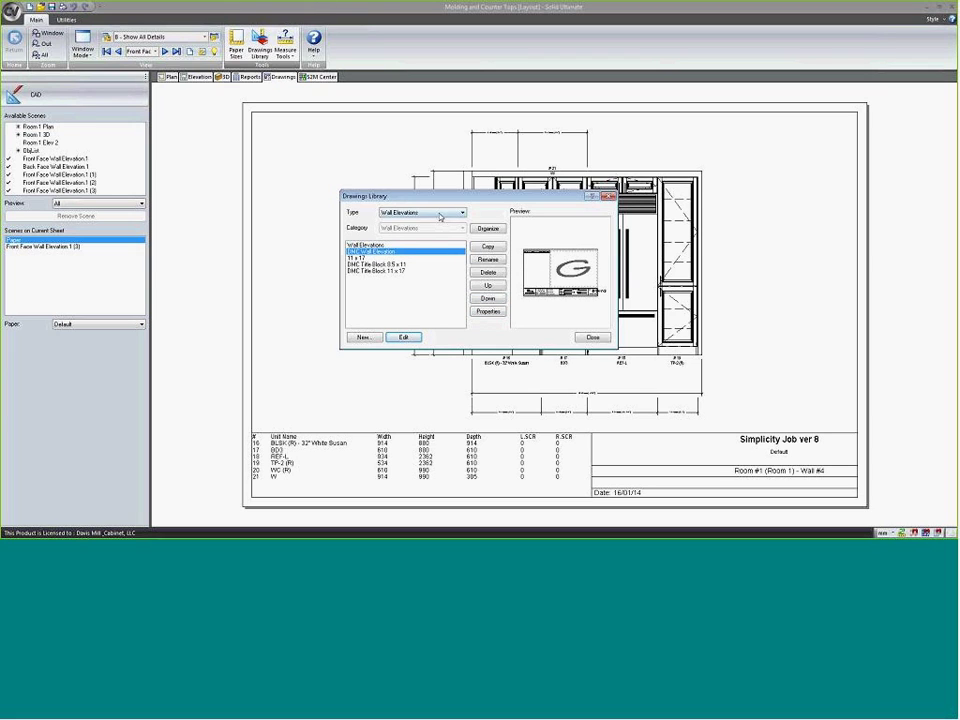
click(405, 213)
click(395, 228)
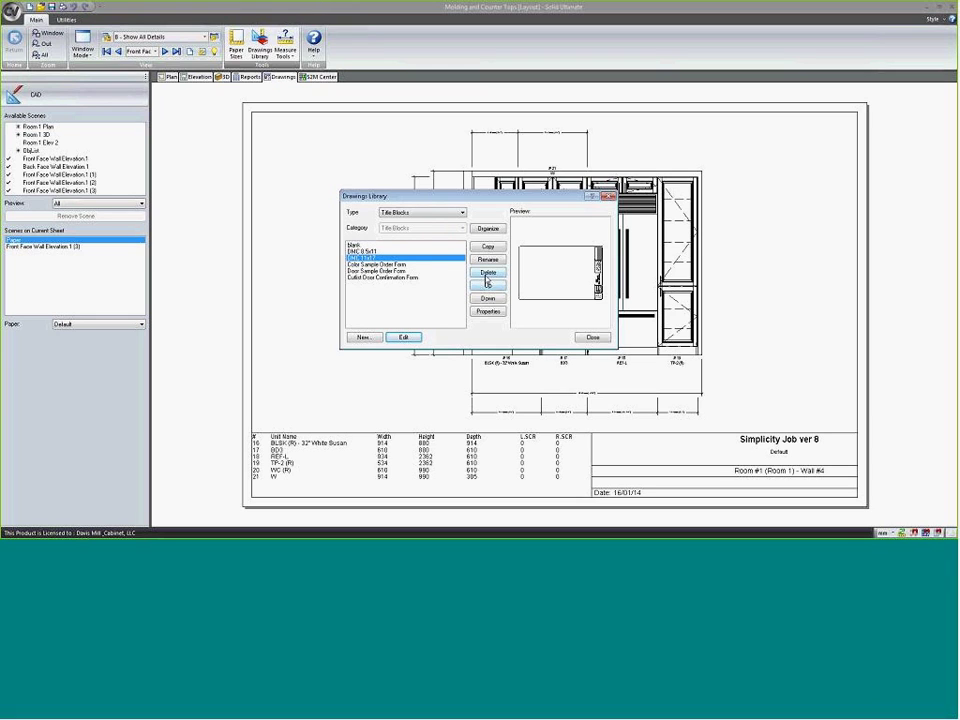
click(403, 337)
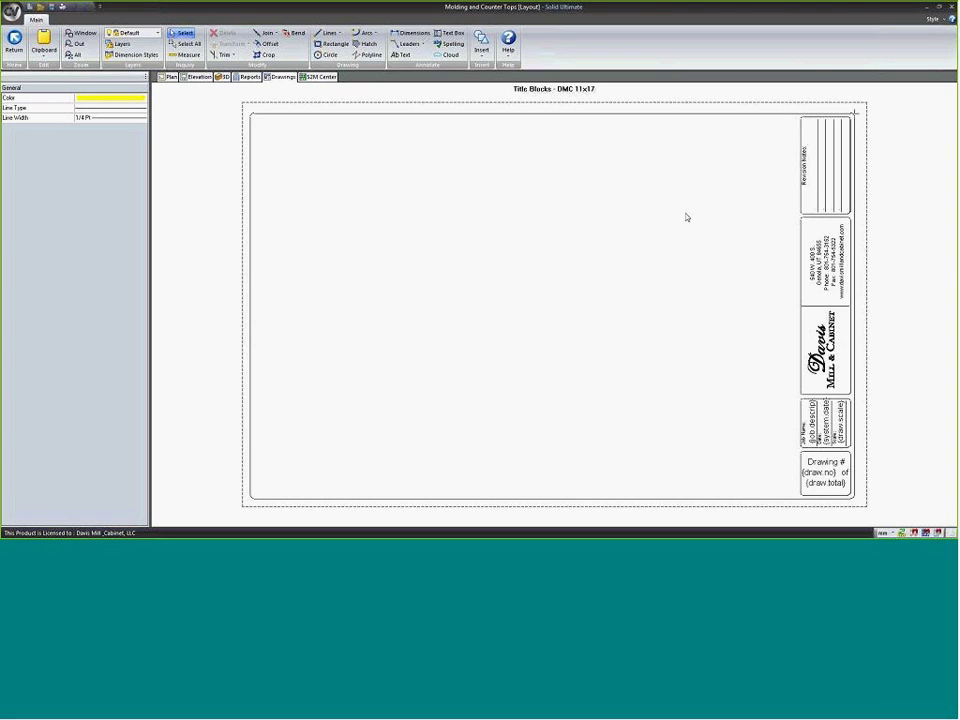
- Place a yellow 'whatever i want' text label beside the Job Name block on the title block sheet
click(401, 55)
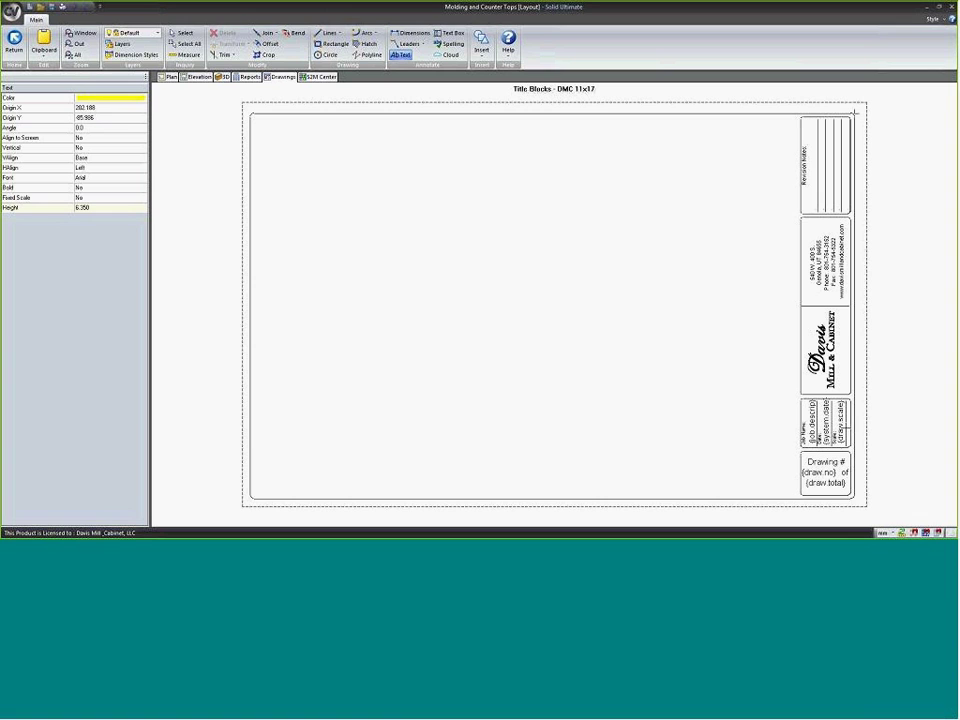
scroll(842, 485, up, 5)
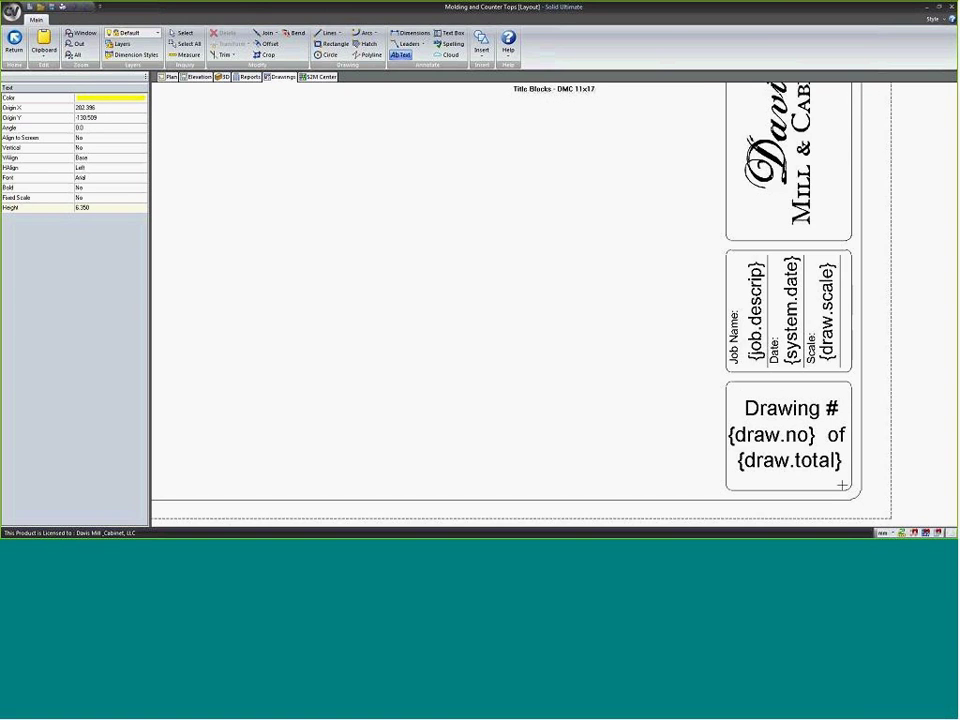
scroll(842, 485, up, 1)
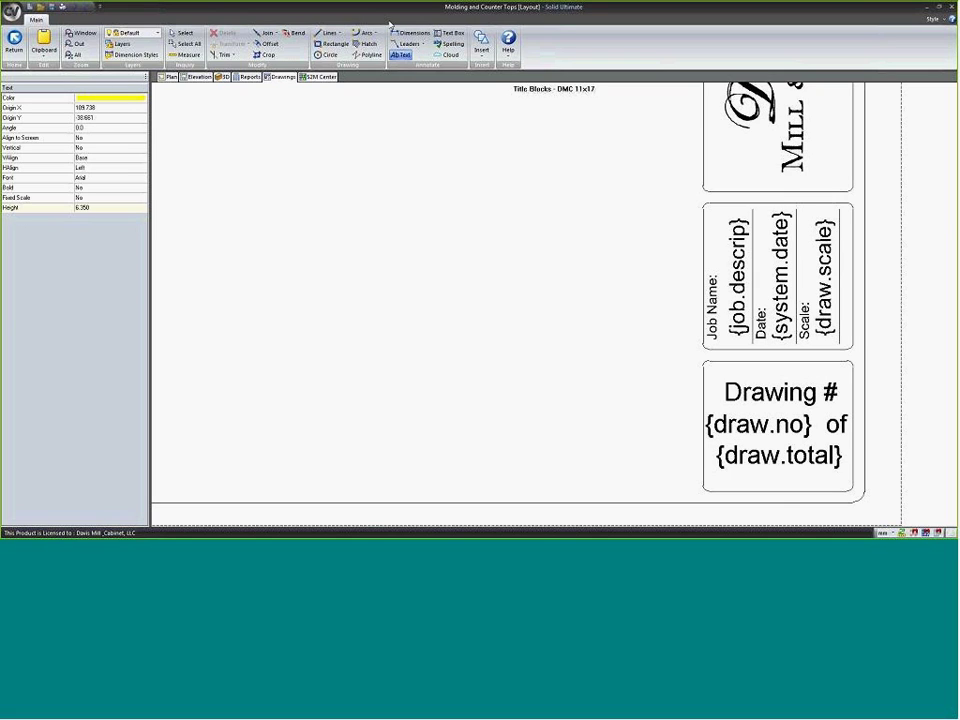
click(399, 56)
click(408, 77)
click(503, 346)
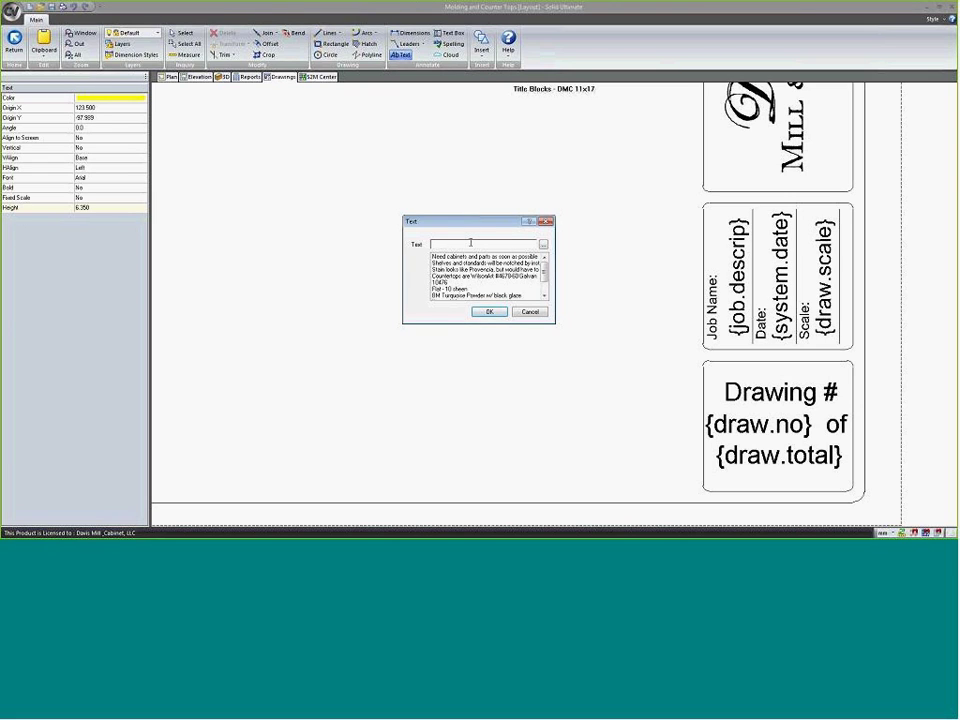
text(whe)
key(Return)
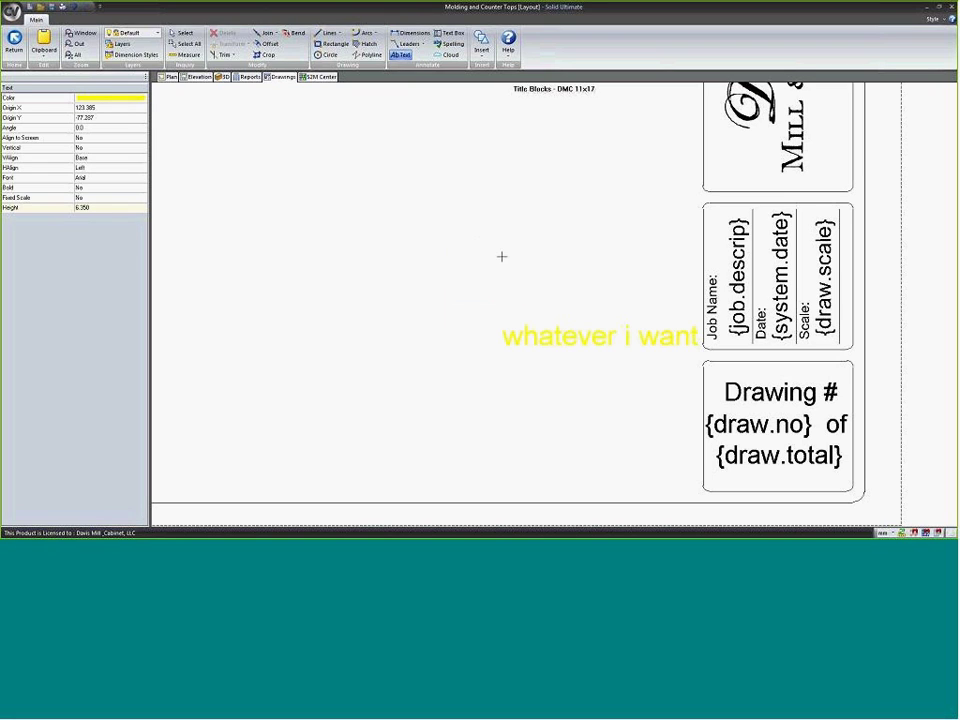
click(501, 257)
click(514, 343)
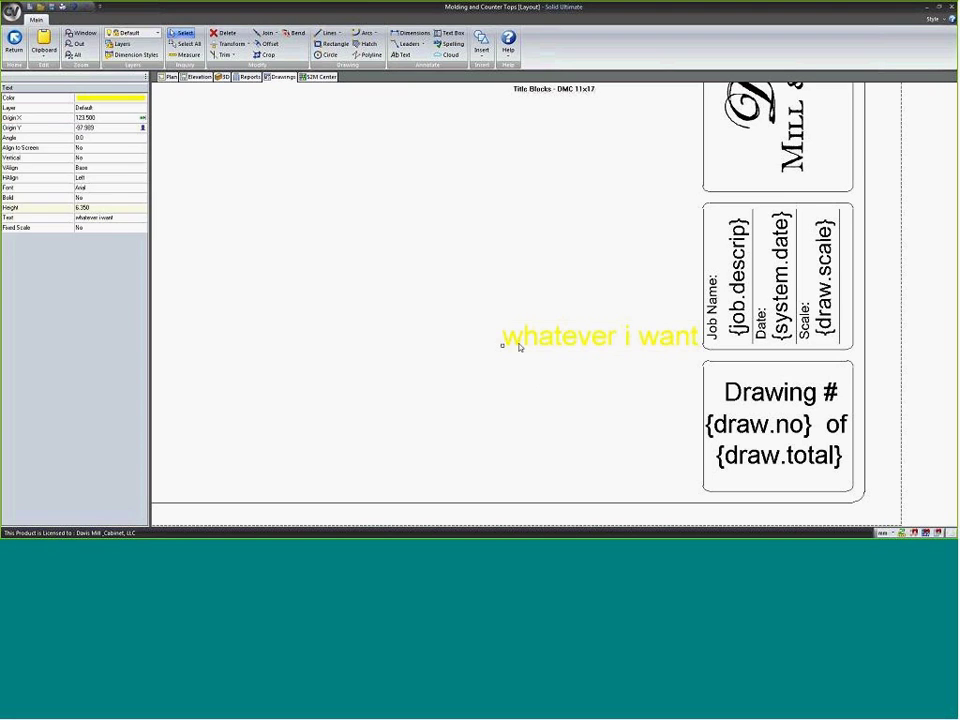
- Make the 'whatever i want' text black and move it further up and left
click(131, 97)
click(110, 106)
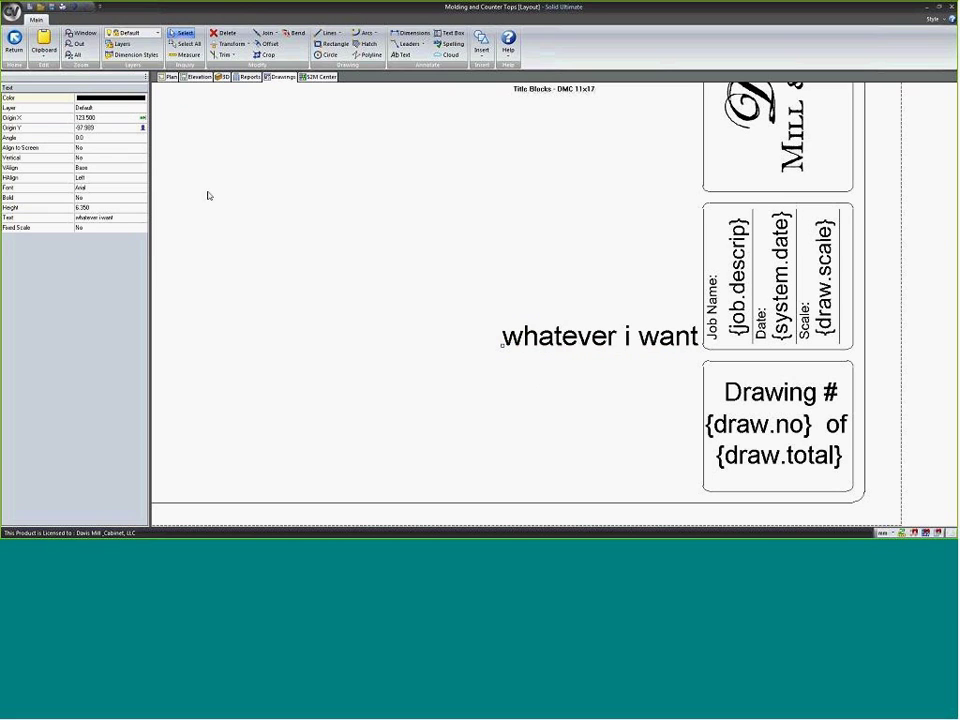
click(503, 344)
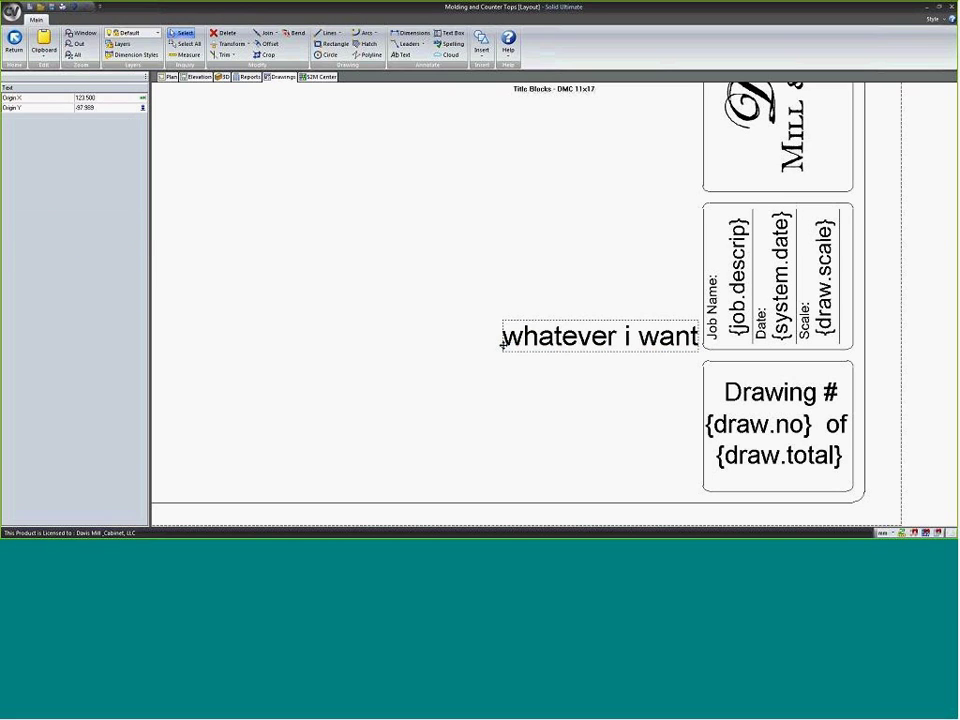
click(400, 295)
- Start a new black text entry, browse the insertable field lists, then cancel it
click(401, 54)
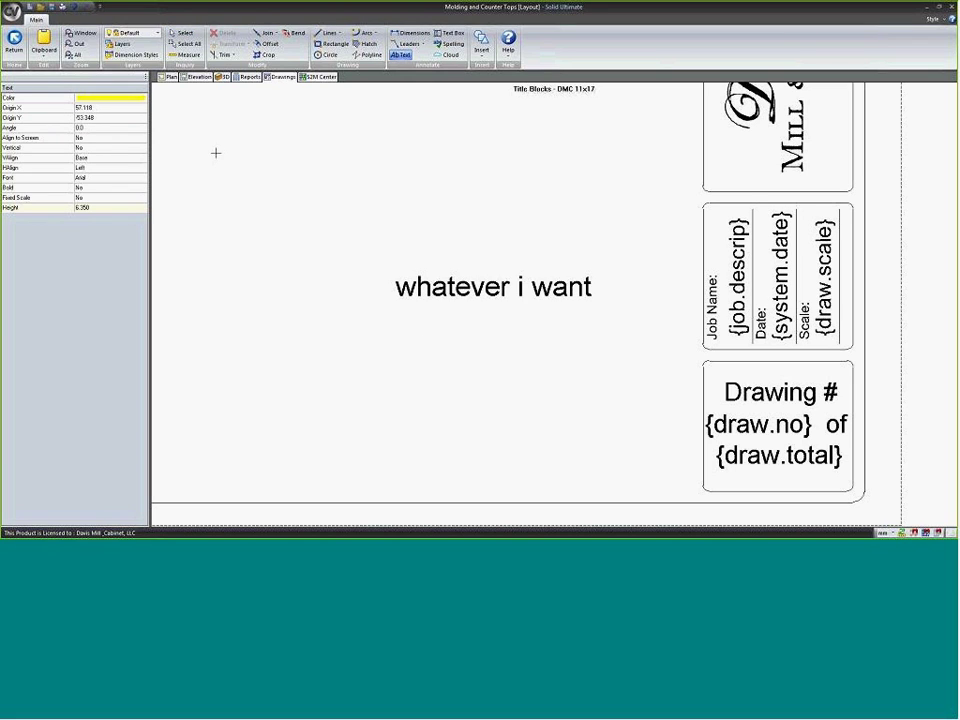
click(120, 99)
click(120, 99)
click(110, 222)
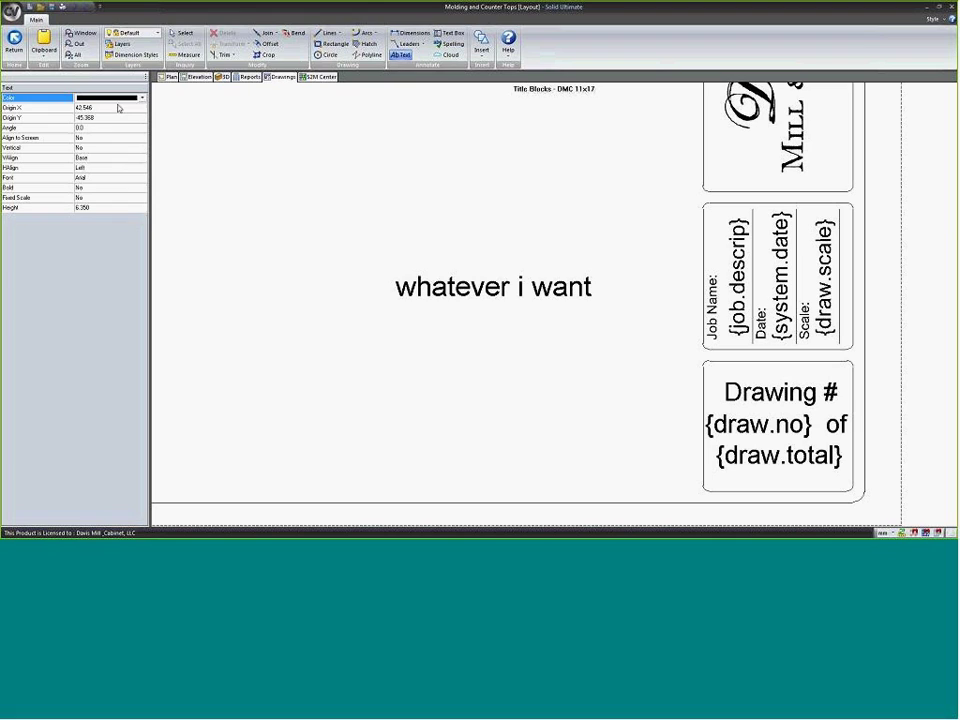
click(400, 333)
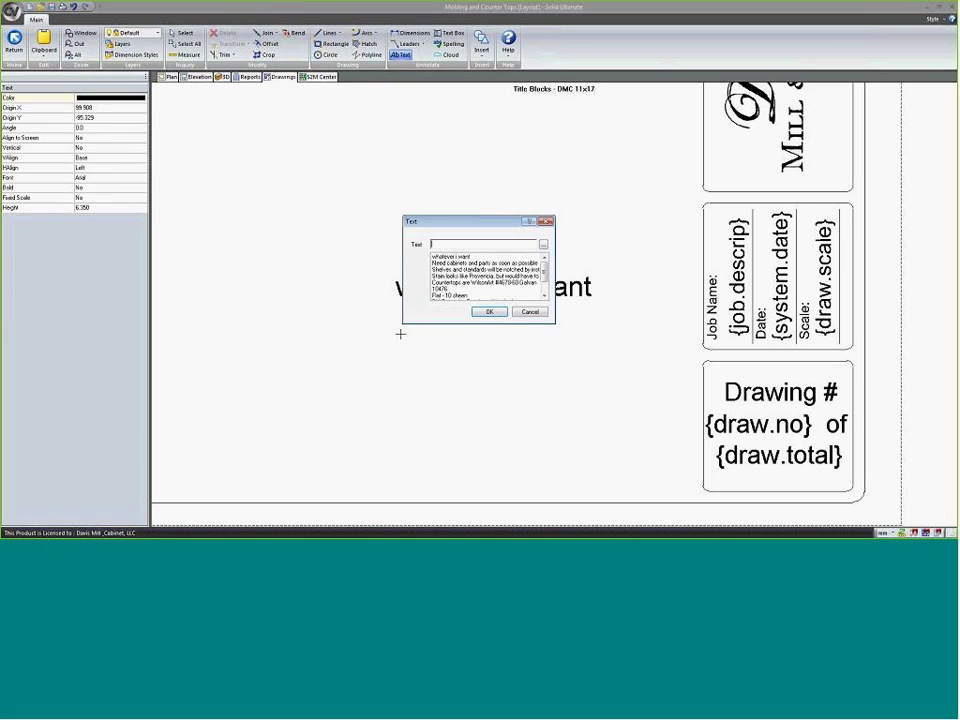
click(544, 246)
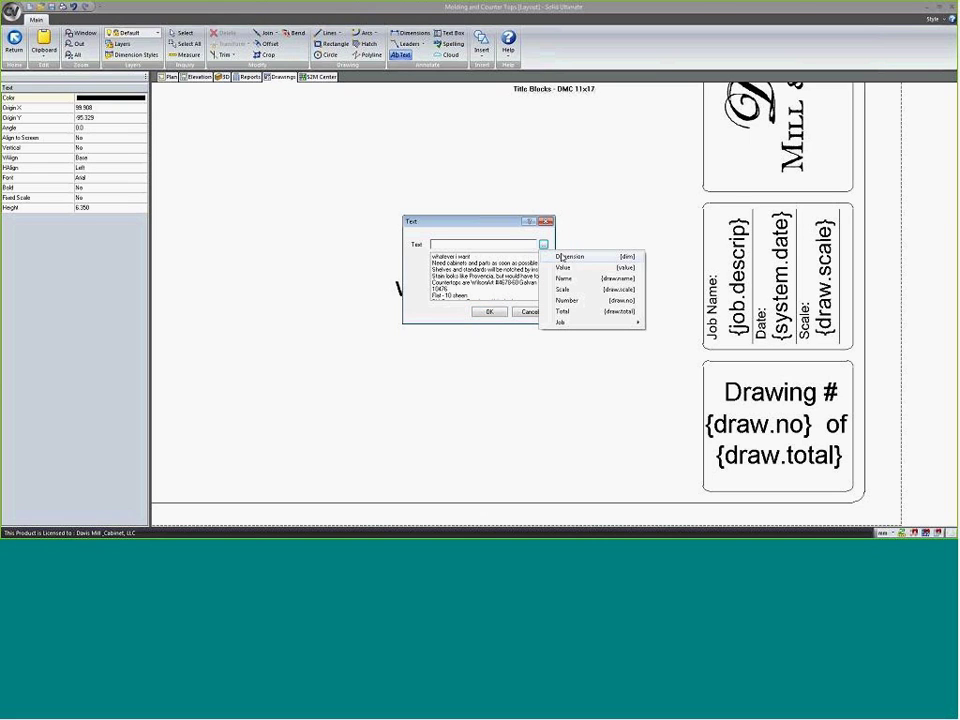
mouse_move(565, 322)
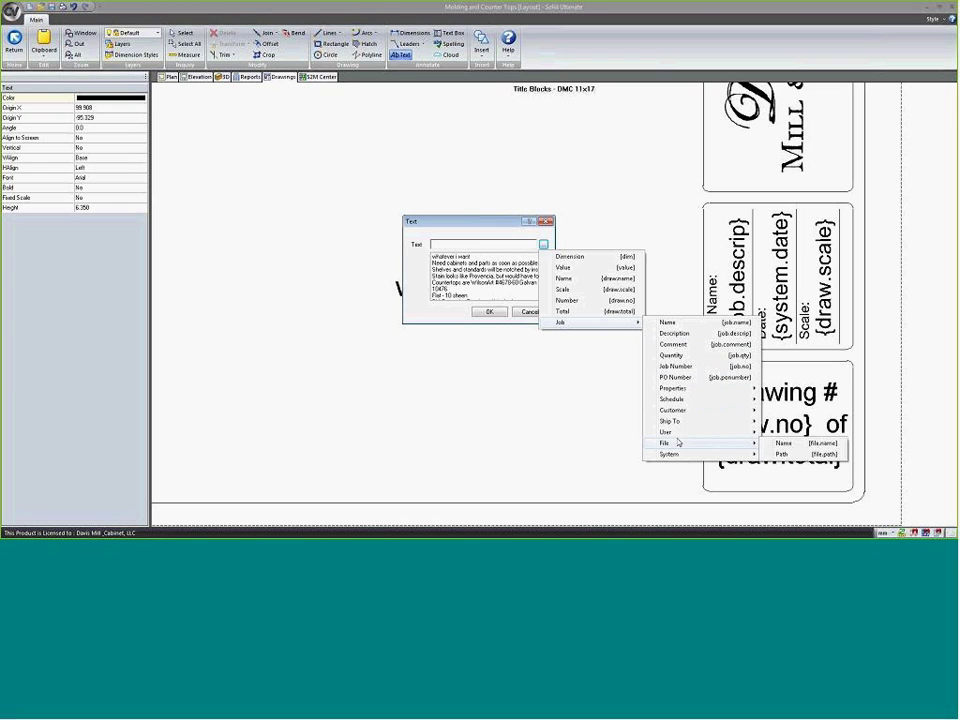
mouse_move(680, 421)
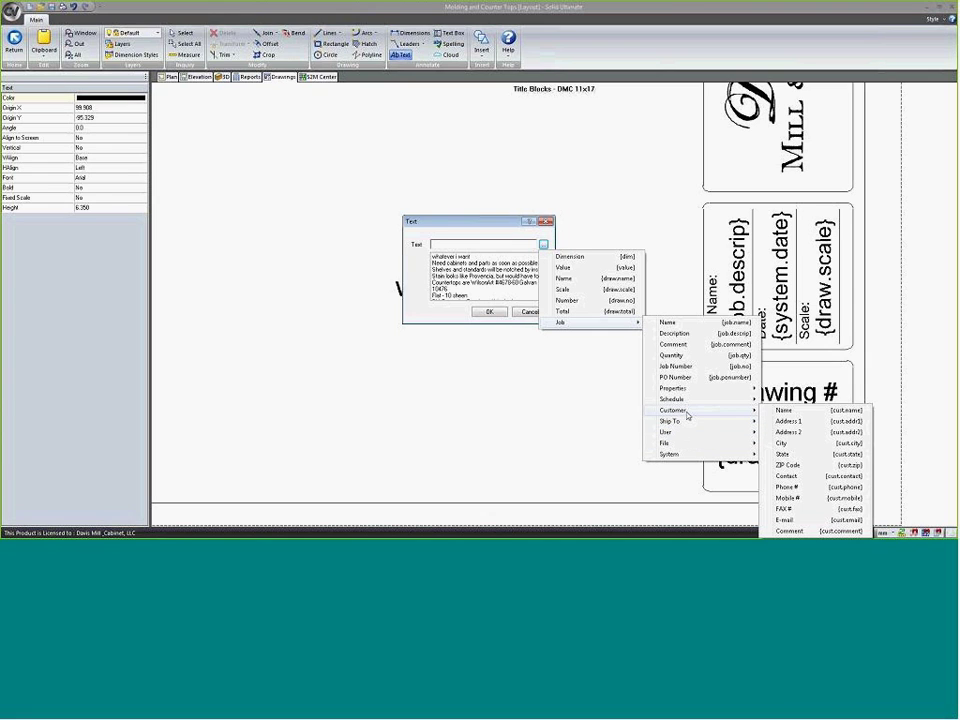
click(686, 300)
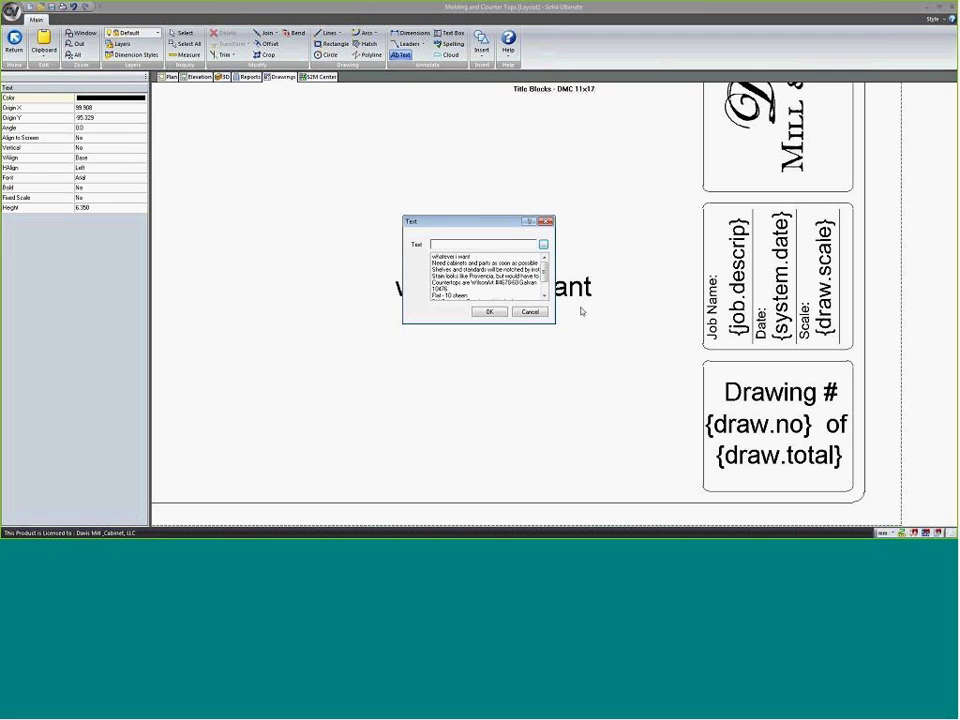
click(530, 312)
- Exit the DMC 11x17 title block drawing and respond to the save-changes prompt
key(Escape)
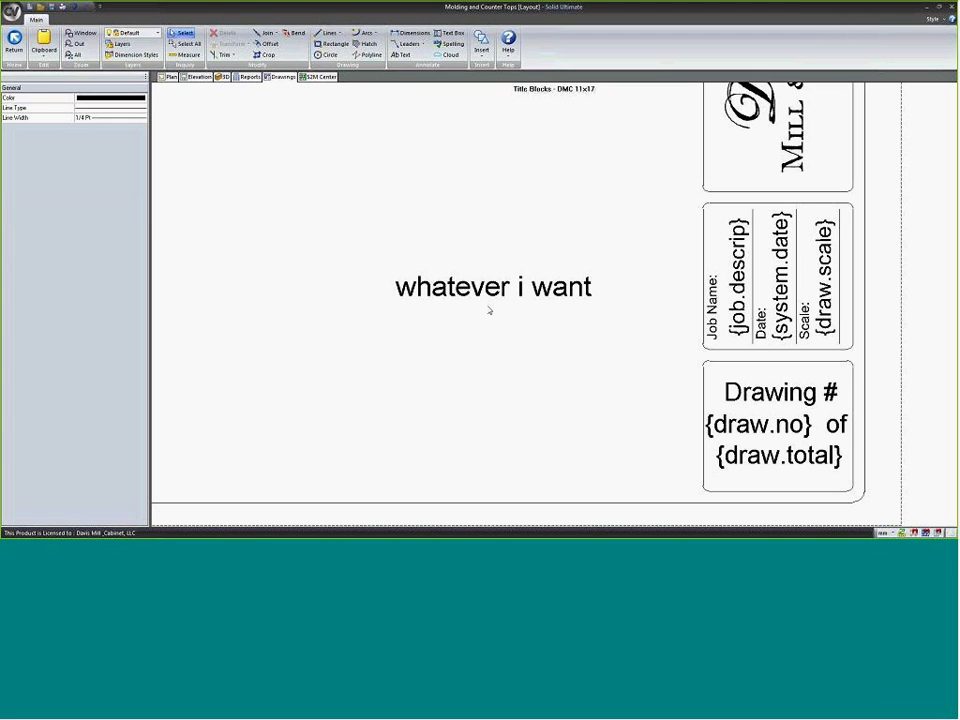
key(Escape)
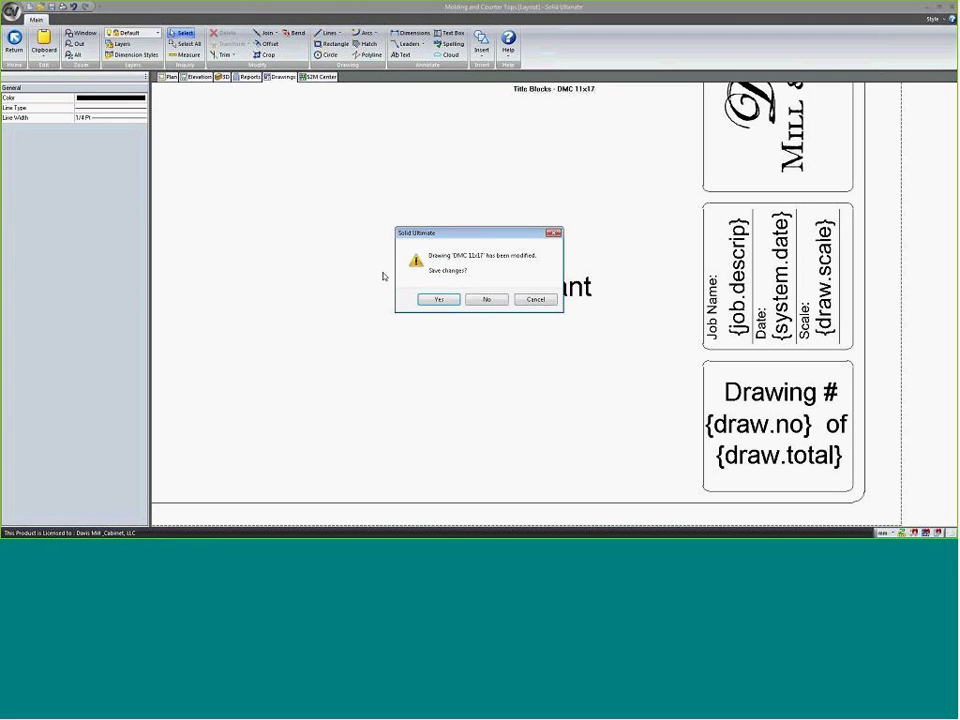
click(486, 300)
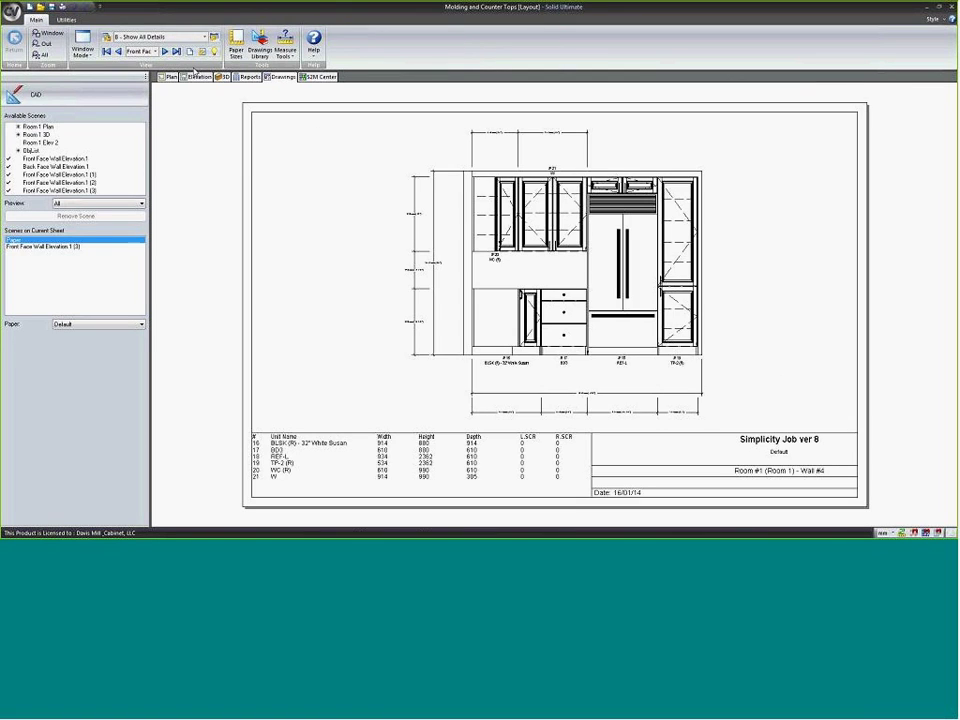
- Check sheet 6's title block (Default, 16/01/14, Drawing 6 of 6), then select the Front Face Wall Elevation.1 (1) scene
scroll(765, 460, up, 5)
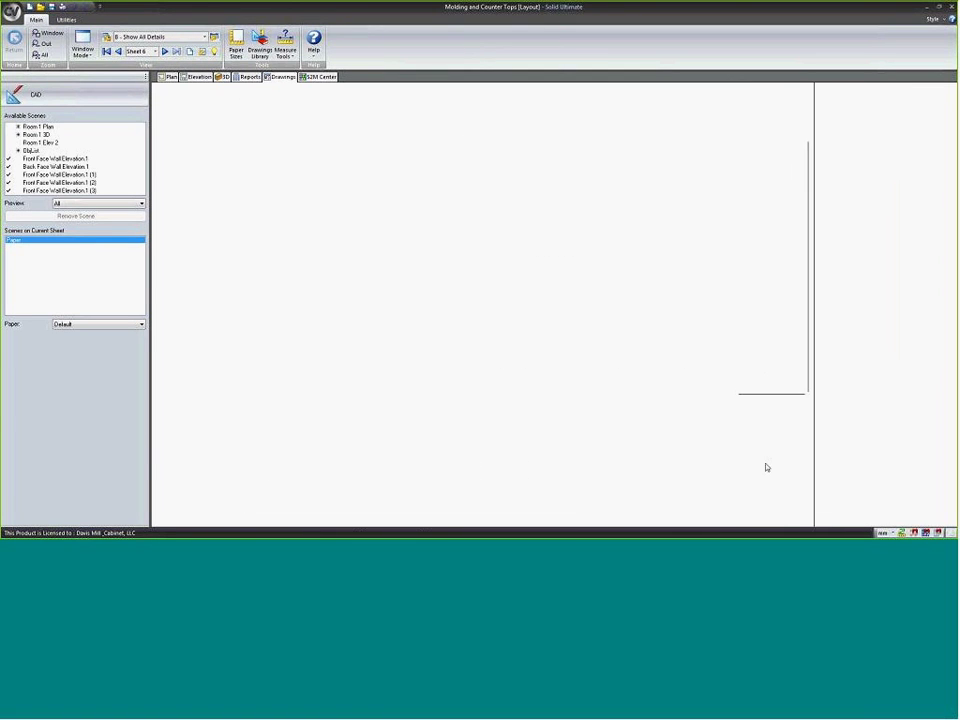
scroll(770, 447, up, 1)
scroll(616, 349, up, 3)
scroll(616, 349, down, 1)
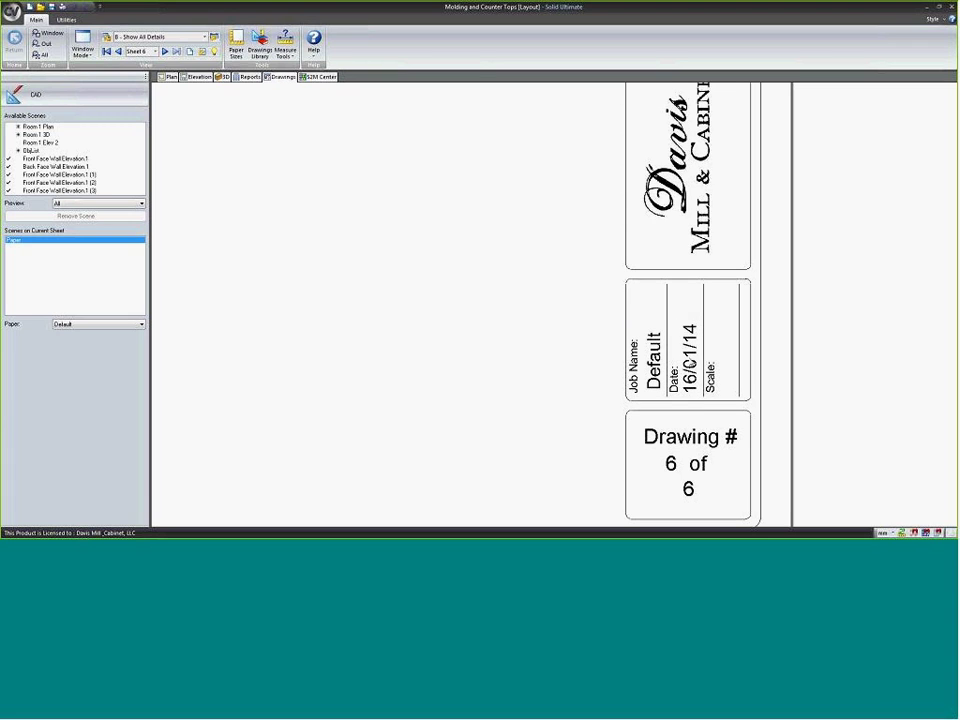
scroll(667, 347, down, 2)
scroll(636, 416, up, 2)
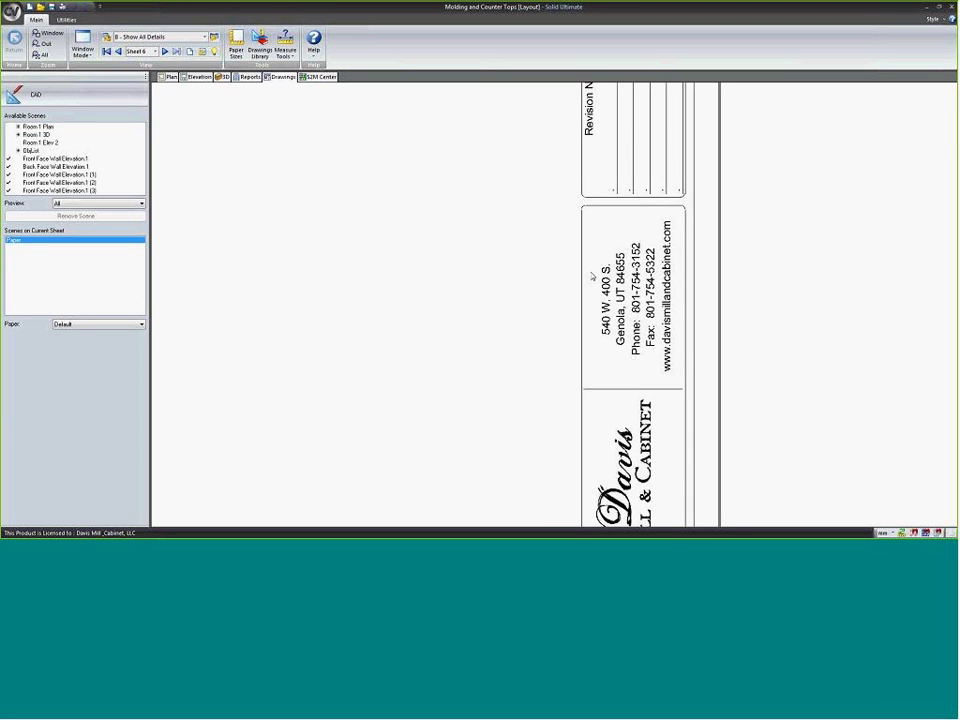
scroll(598, 375, up, 1)
scroll(590, 410, down, 2)
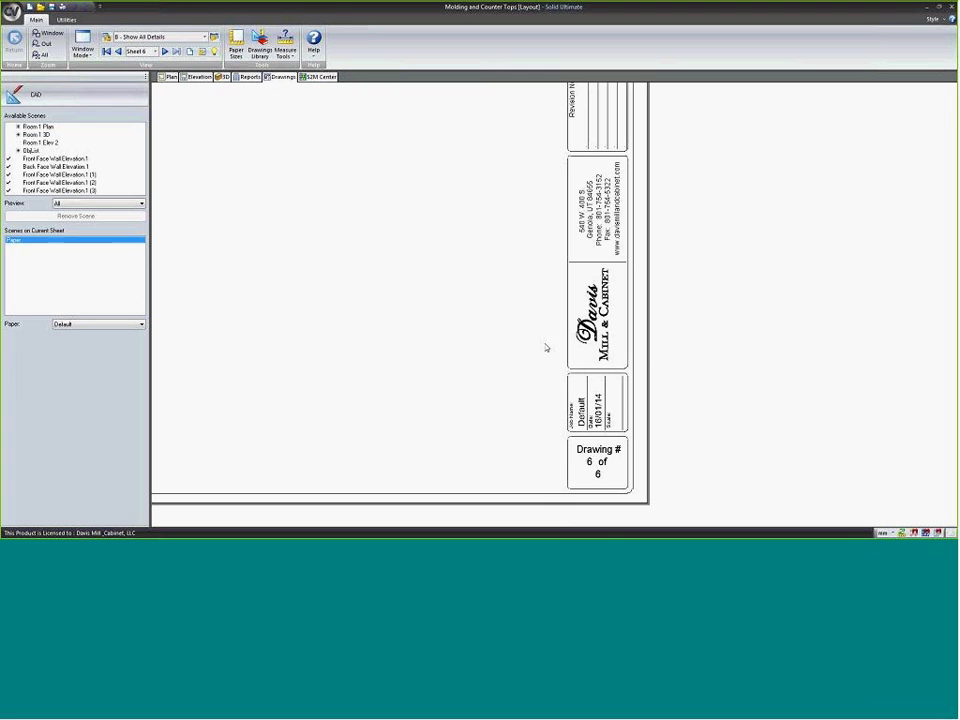
scroll(636, 328, down, 2)
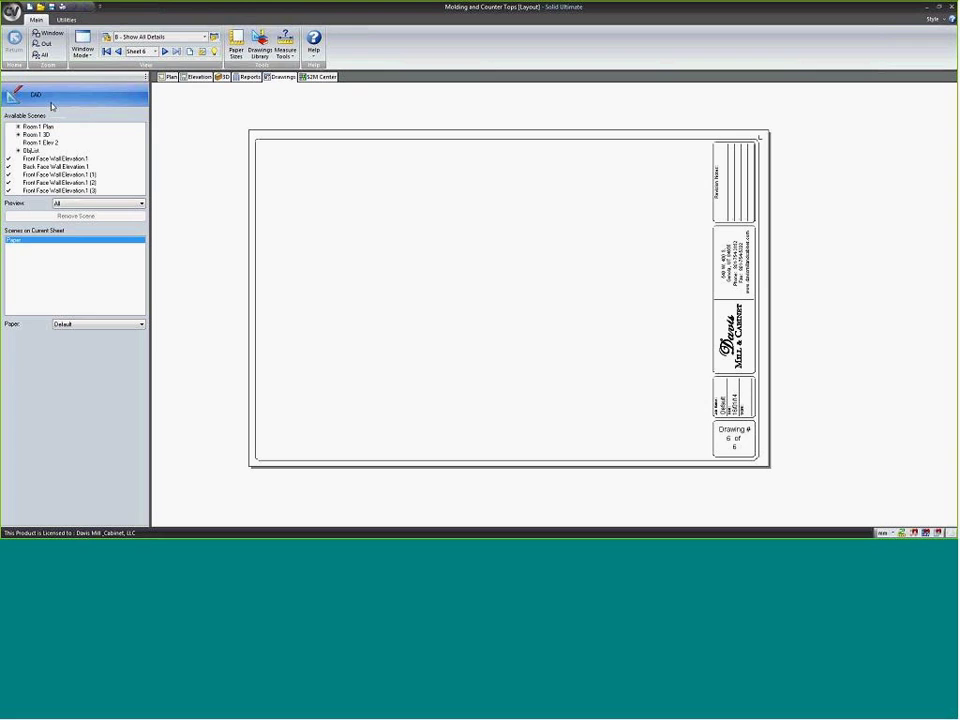
click(50, 175)
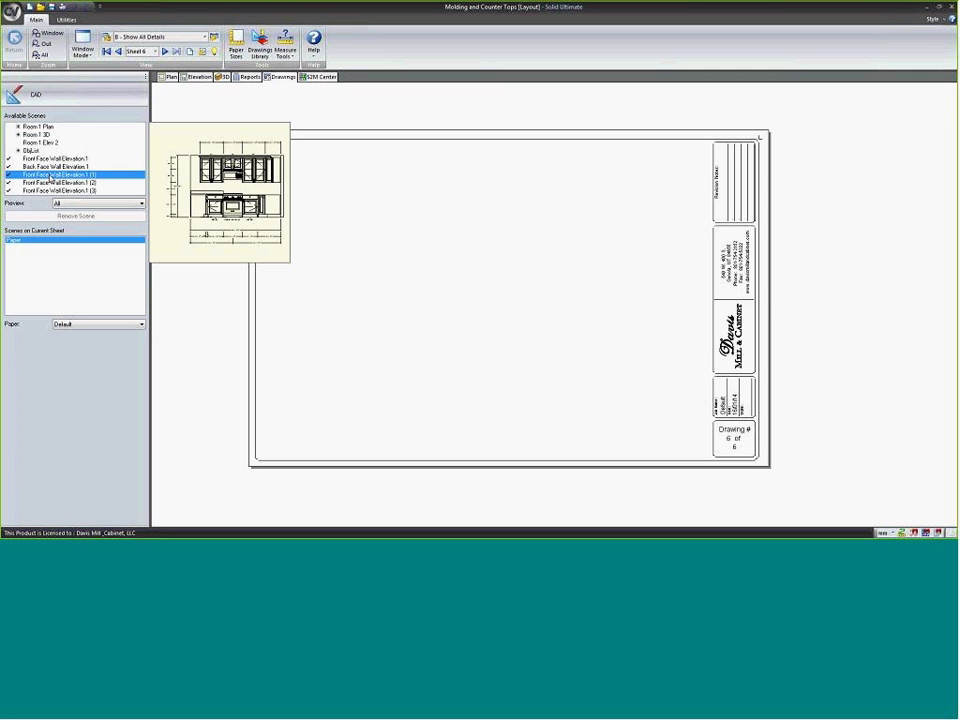
- Place the Front Face Wall Elevation.1 (1) scene on sheet 6 and enter CAD editing
drag(50, 176, 440, 338)
scroll(474, 296, up, 2)
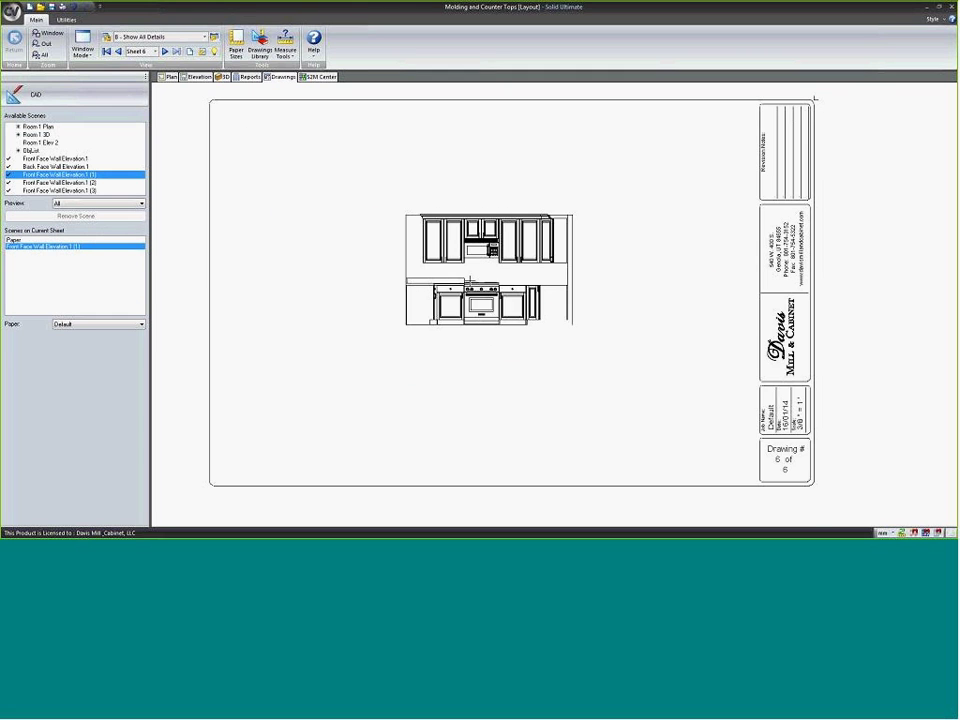
scroll(468, 280, up, 2)
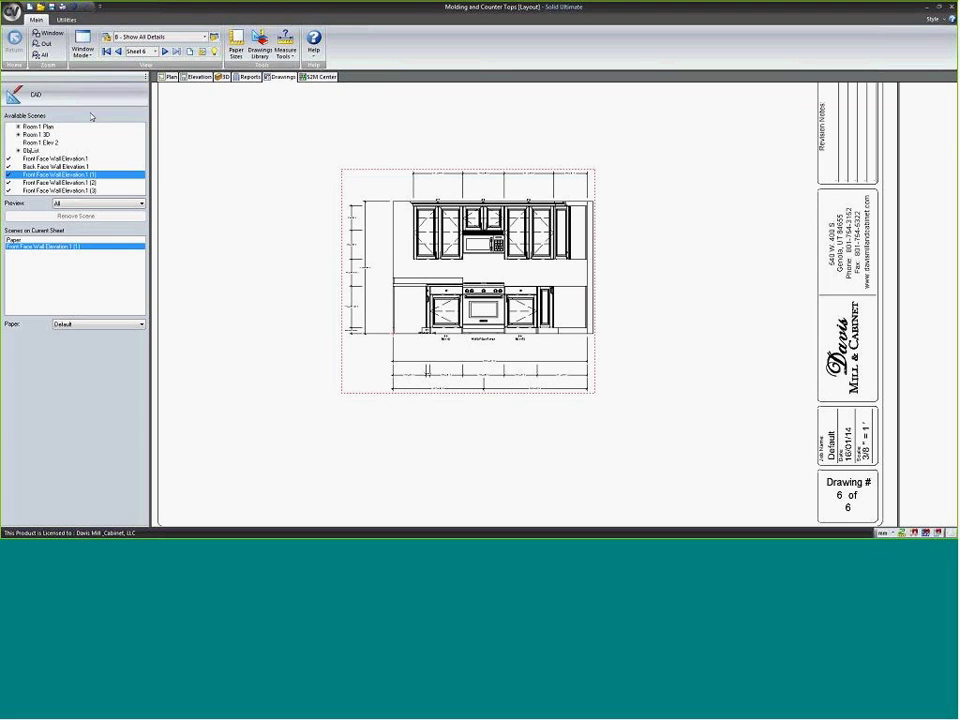
click(70, 97)
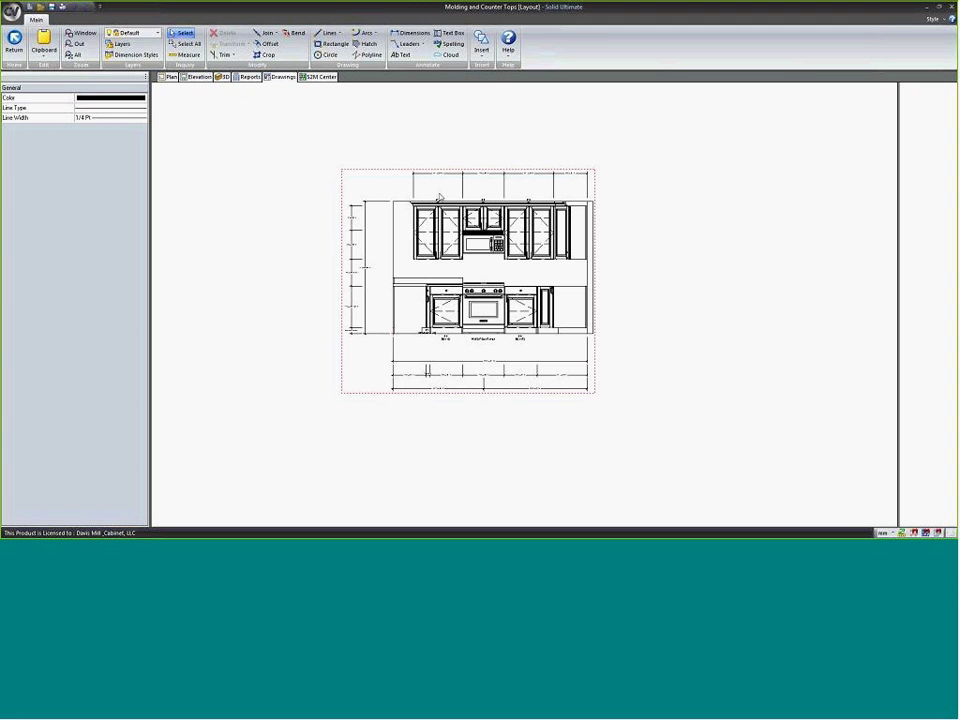
- Delete the stacked dimensions on the left side of the elevation
scroll(392, 258, up, 2)
scroll(334, 317, up, 2)
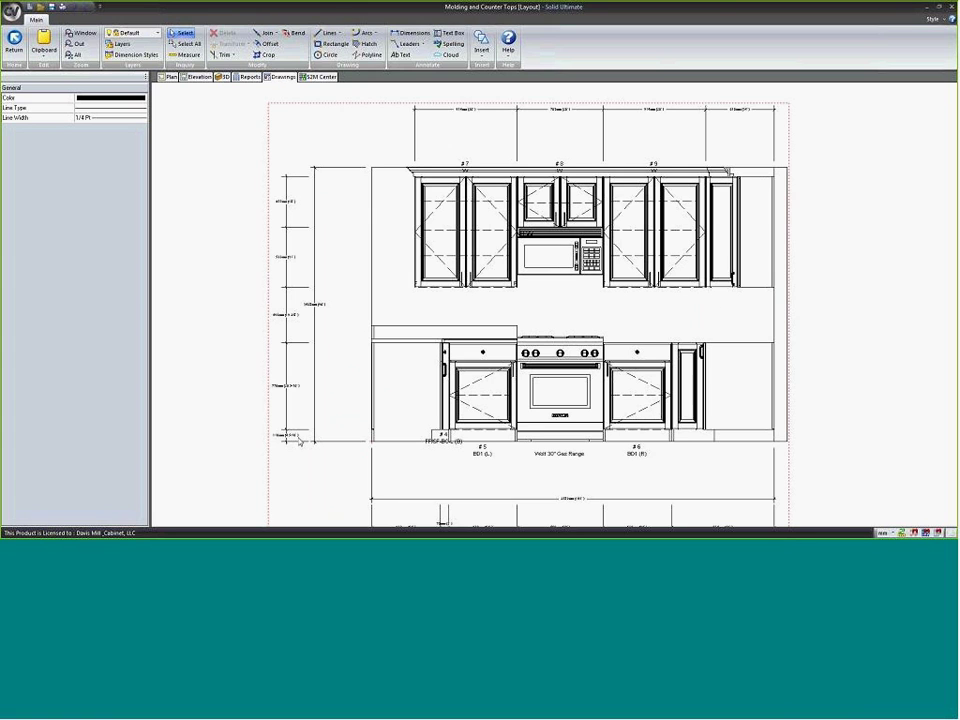
scroll(299, 444, up, 1)
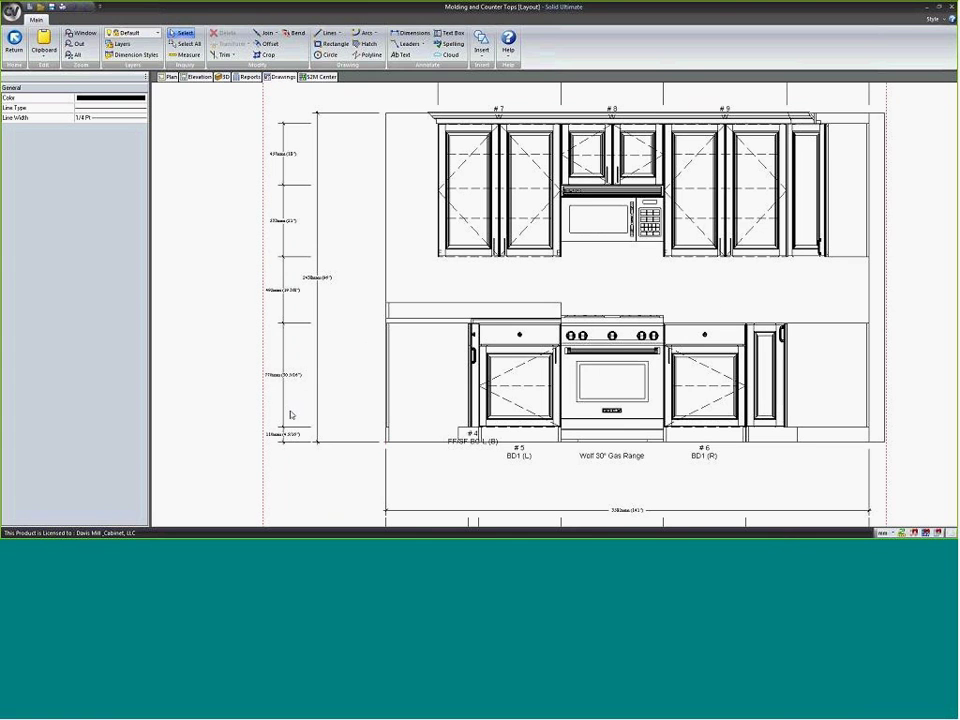
click(297, 387)
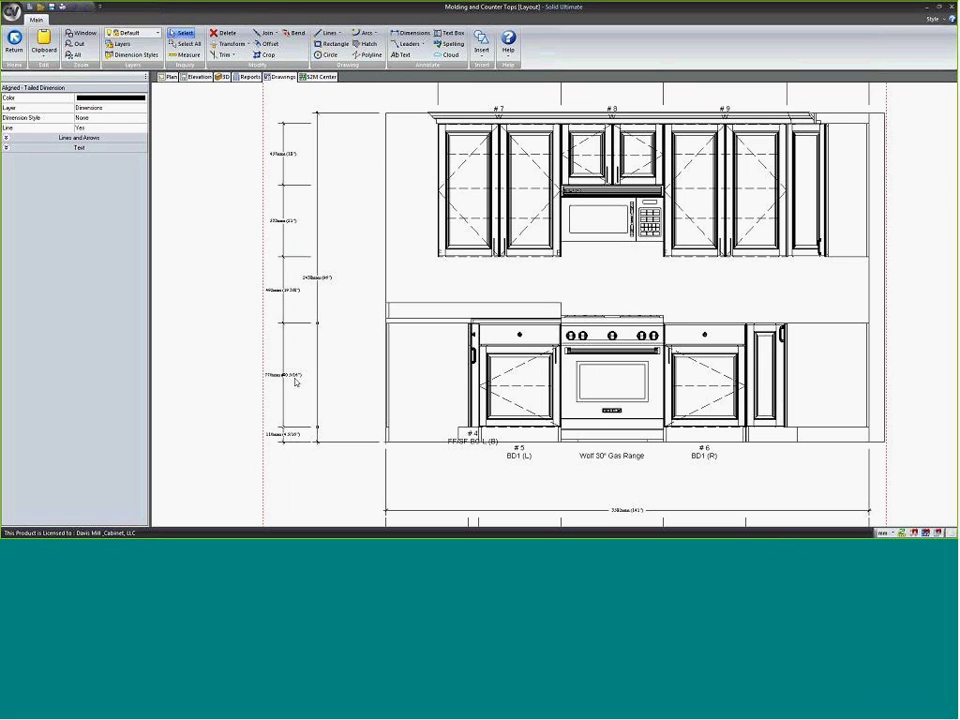
mouse_move(349, 492)
mouse_down()
mouse_move(332, 390)
mouse_move(264, 216)
mouse_move(236, 106)
mouse_up()
key(Delete)
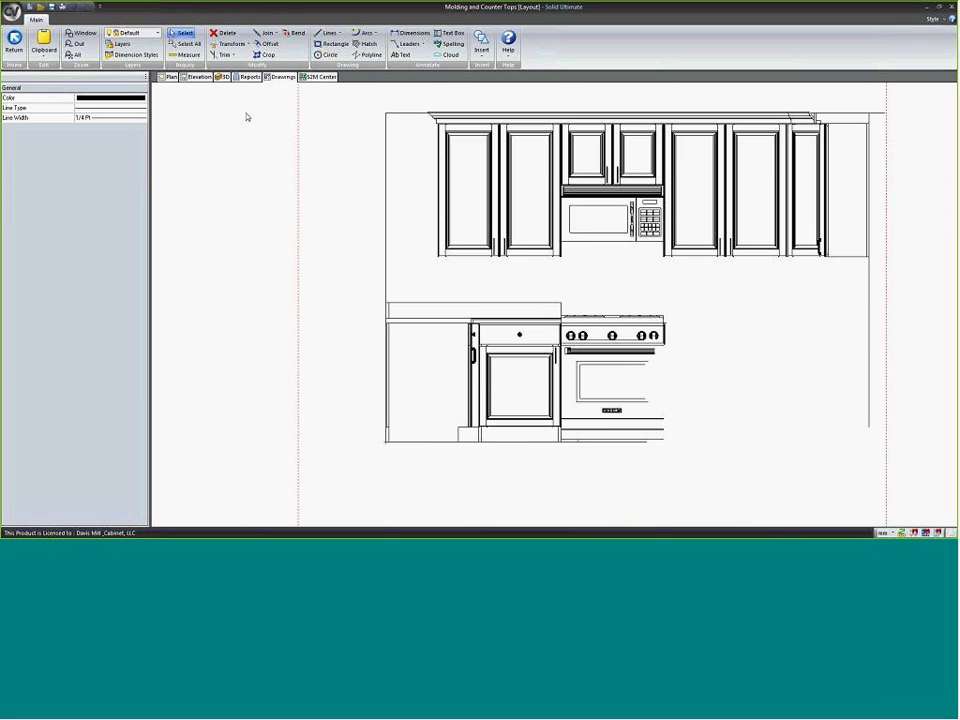
- Draw a plain leader line from the right base cabinet door
click(411, 33)
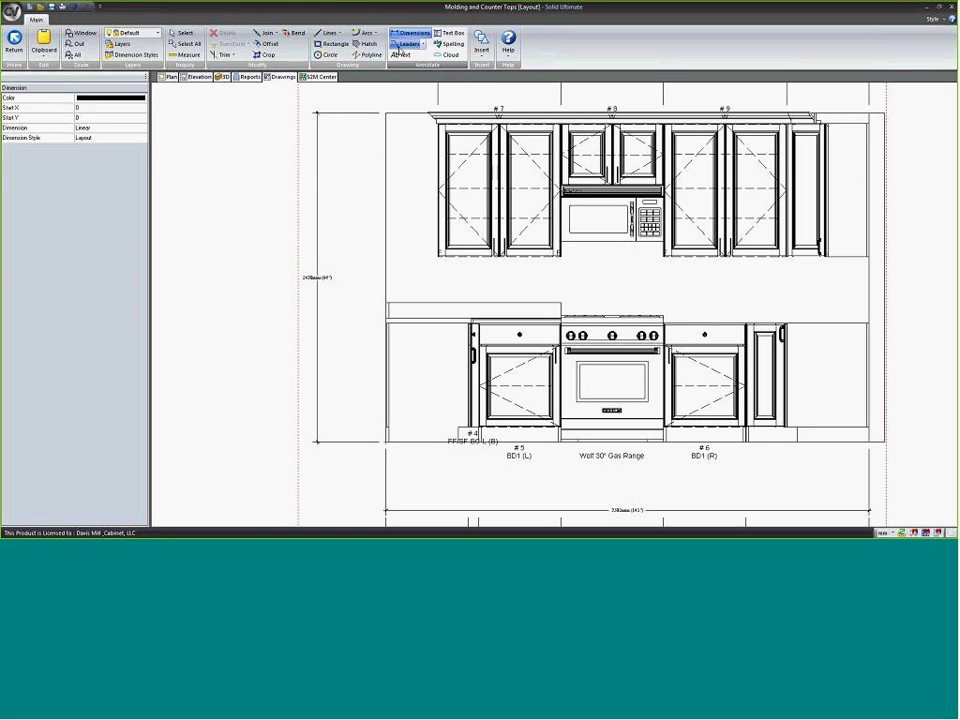
click(407, 44)
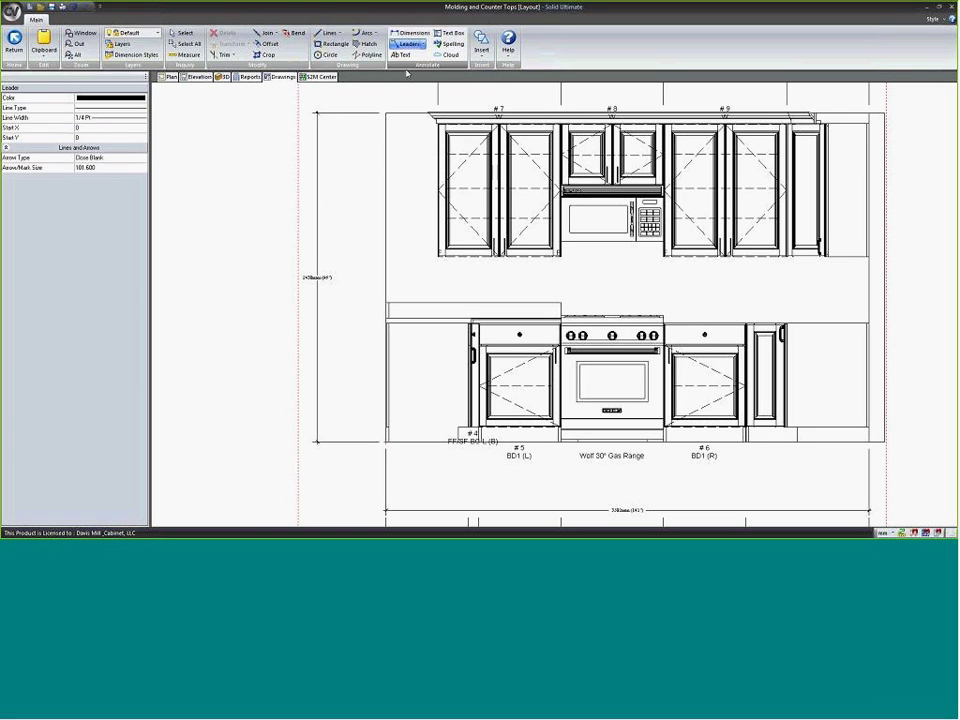
middle_drag(688, 354, 589, 270)
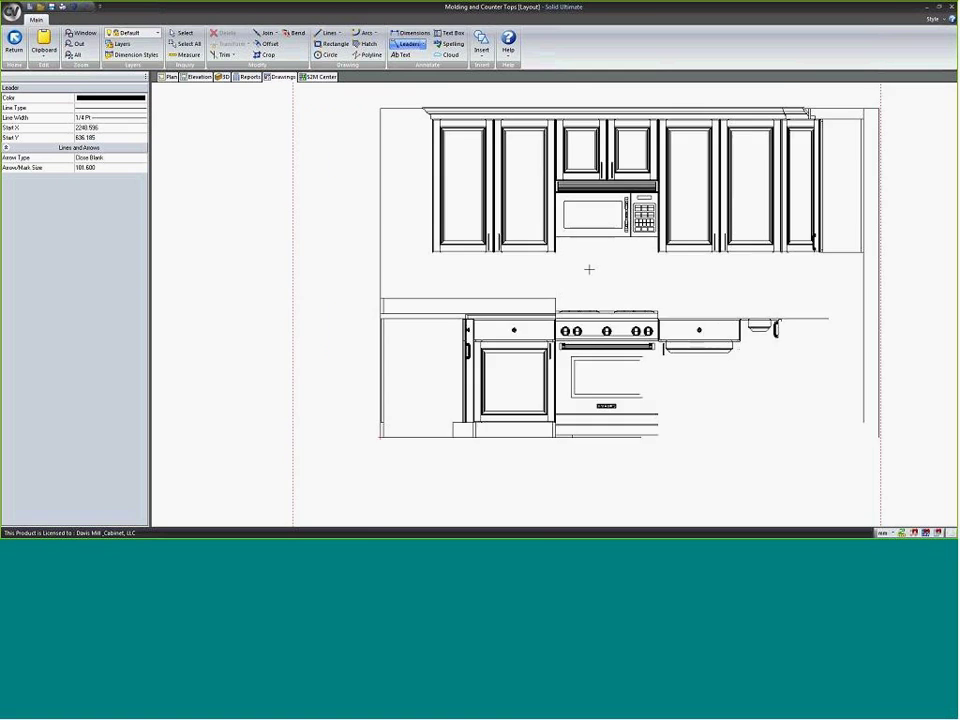
click(612, 308)
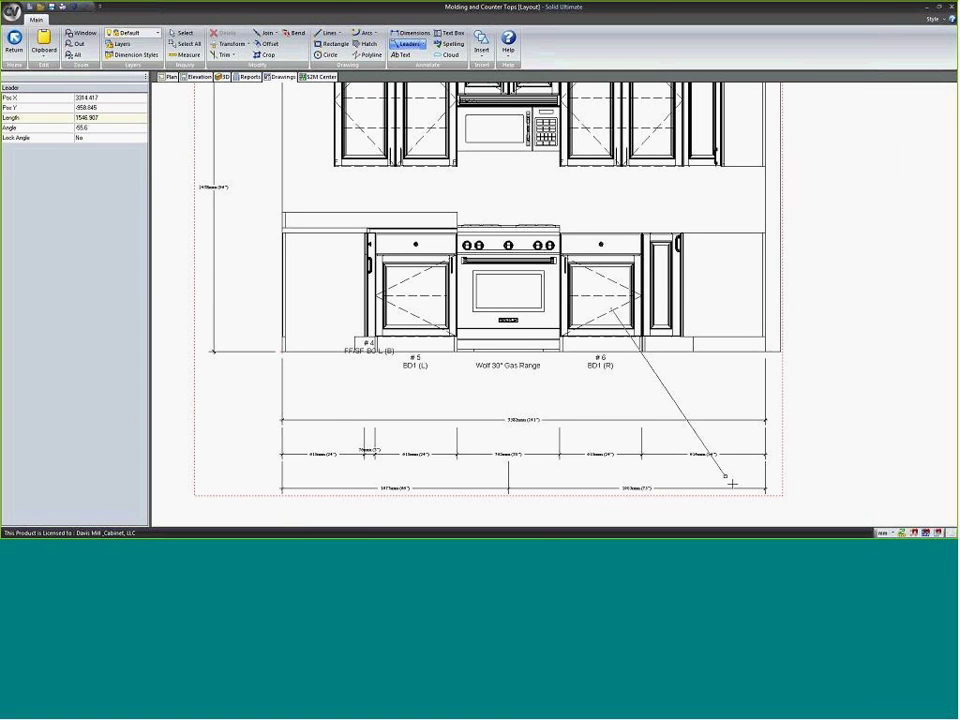
click(800, 502)
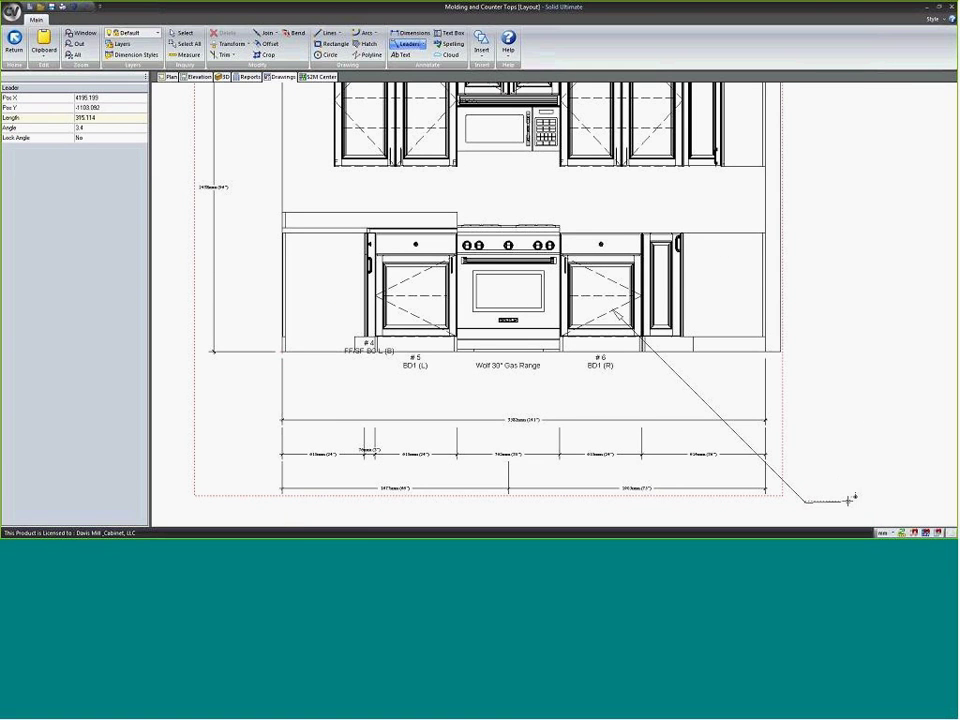
double_click(850, 424)
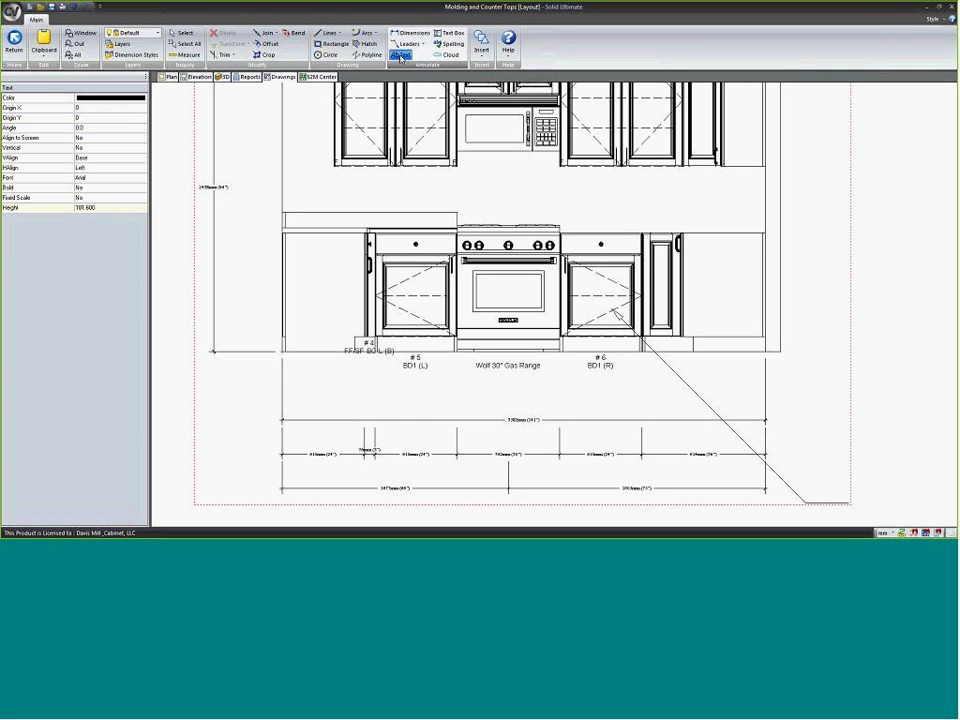
- Add a 'trash rollout' text leader pointing to base cabinet #6's door
click(422, 44)
click(416, 55)
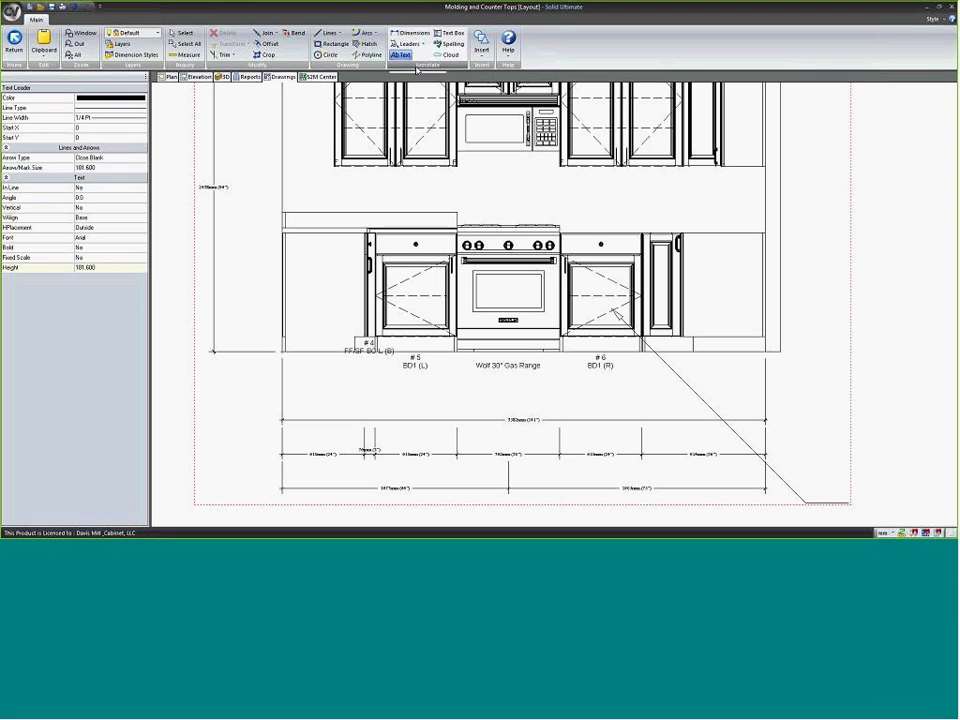
click(598, 316)
click(632, 397)
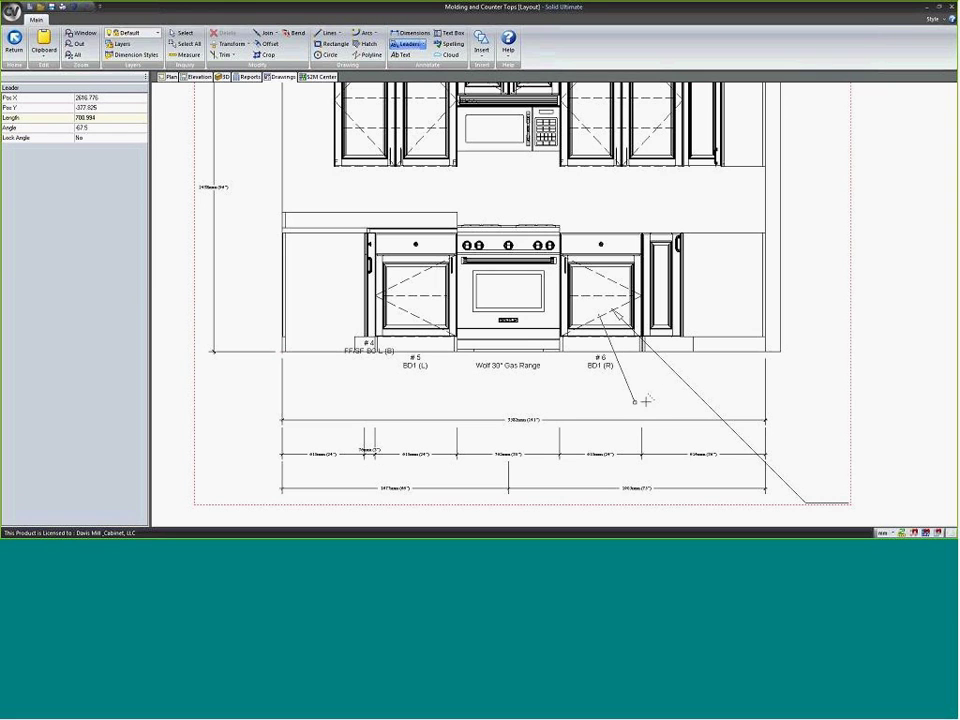
click(676, 398)
right_click(665, 340)
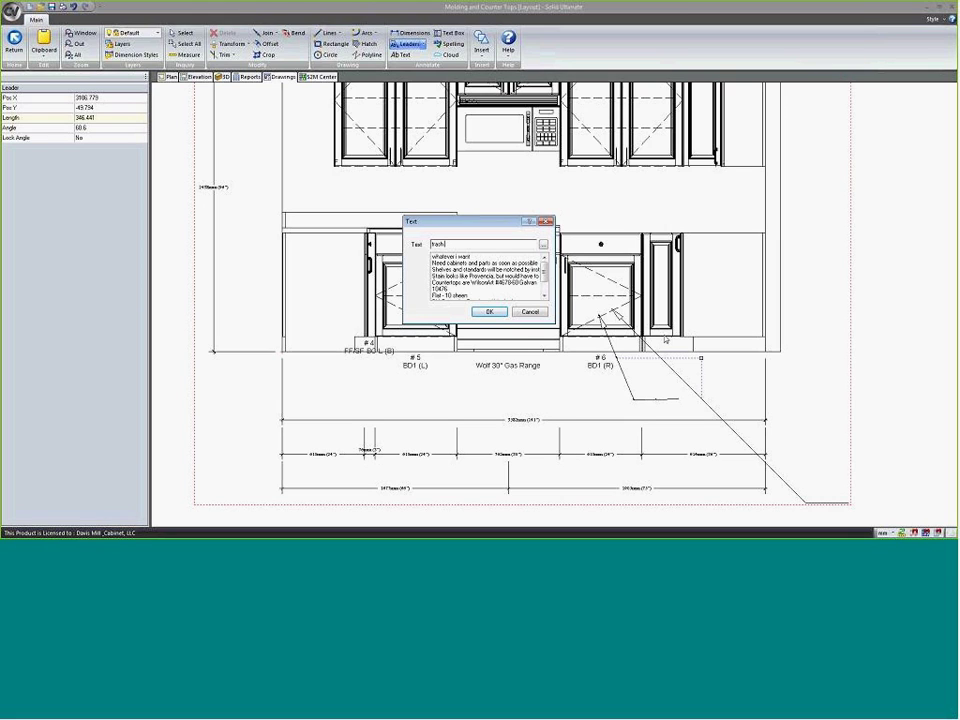
text(trash rollout)
key(Return)
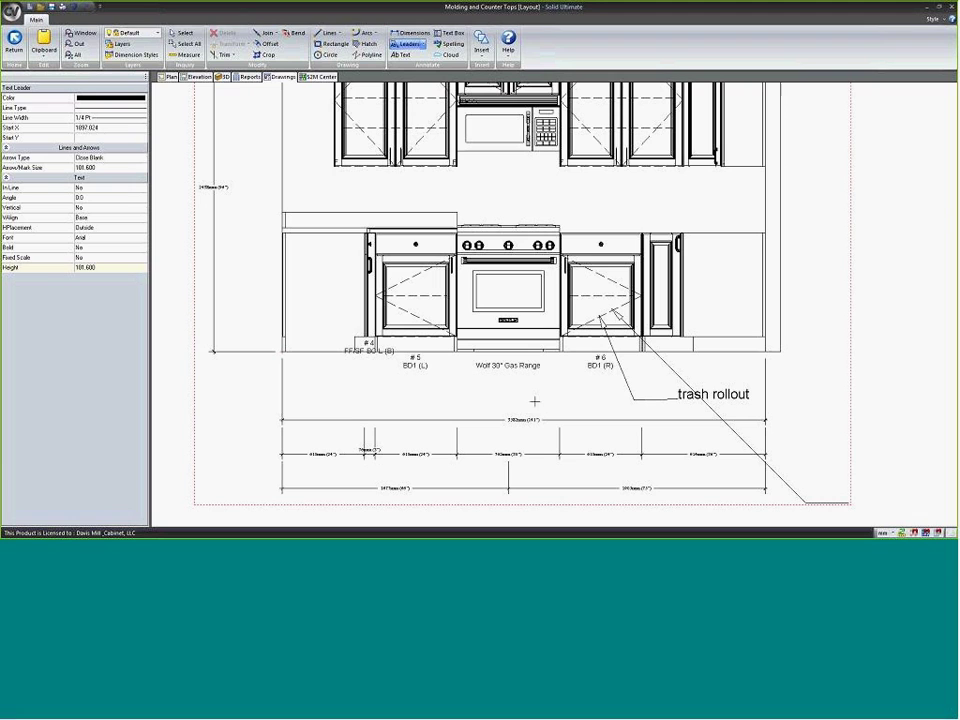
- Exit CAD editing back to the layout sheet and bring the Firefox window forward
scroll(420, 331, down, 2)
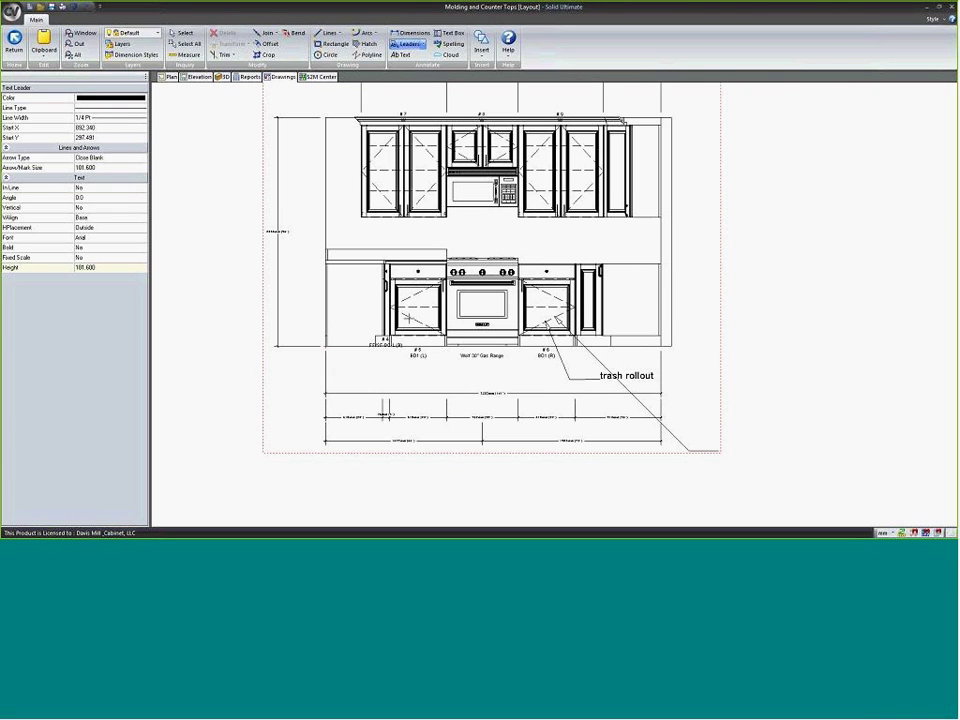
key(Escape)
scroll(420, 317, down, 1)
key(Escape)
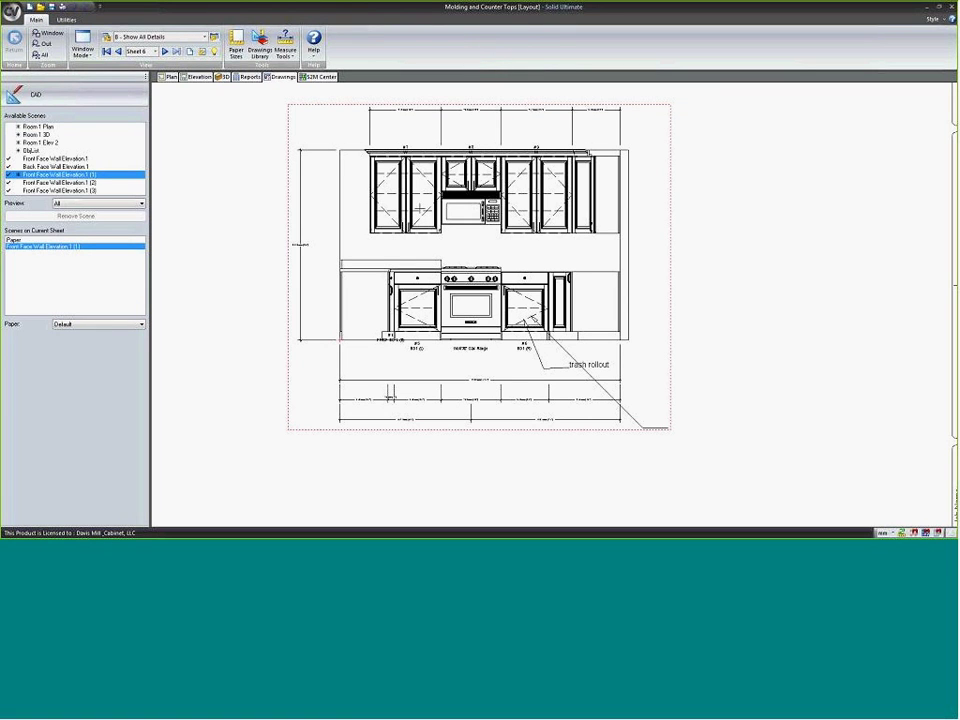
scroll(442, 231, down, 1)
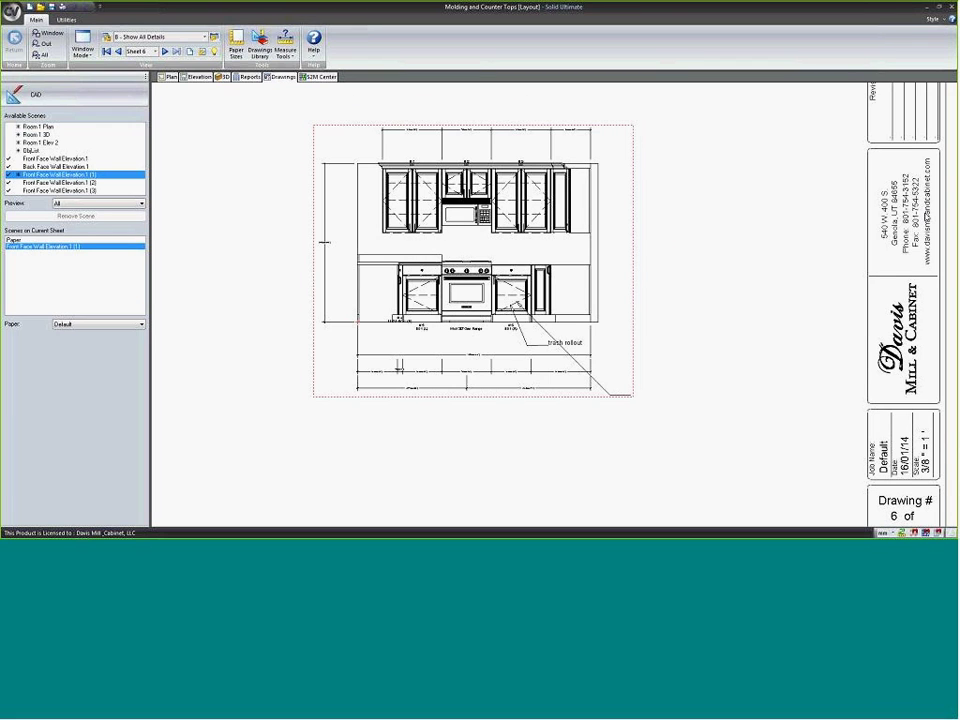
drag(958, 55, 371, 91)
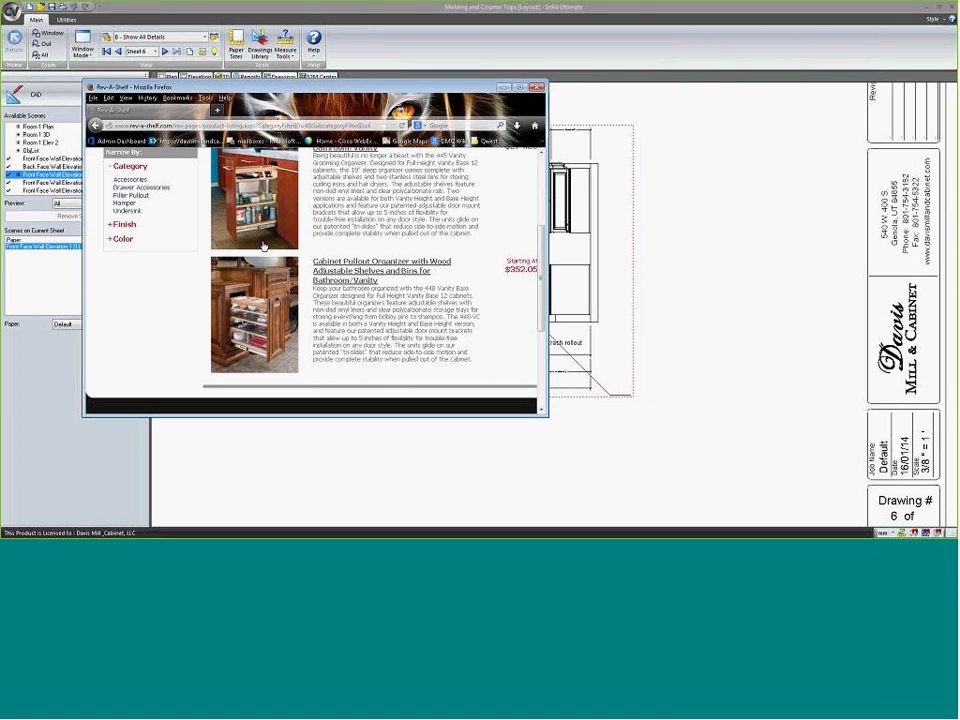
- Save the organizer photo to the Desktop as JPEG 'rev a shelf access', then close Firefox
scroll(285, 283, up, 1)
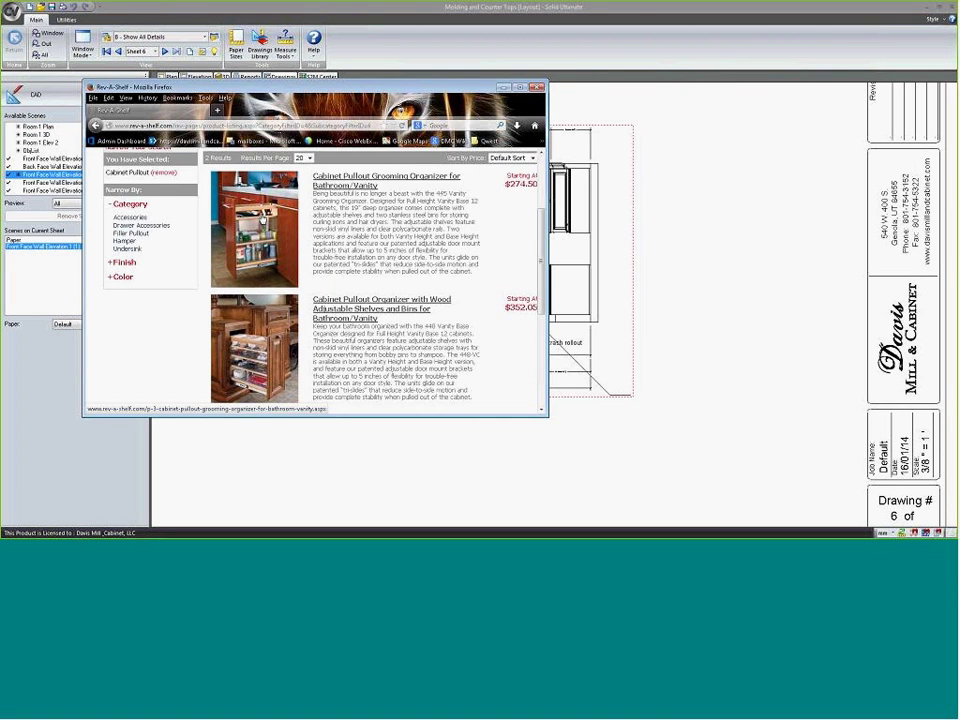
scroll(270, 287, down, 2)
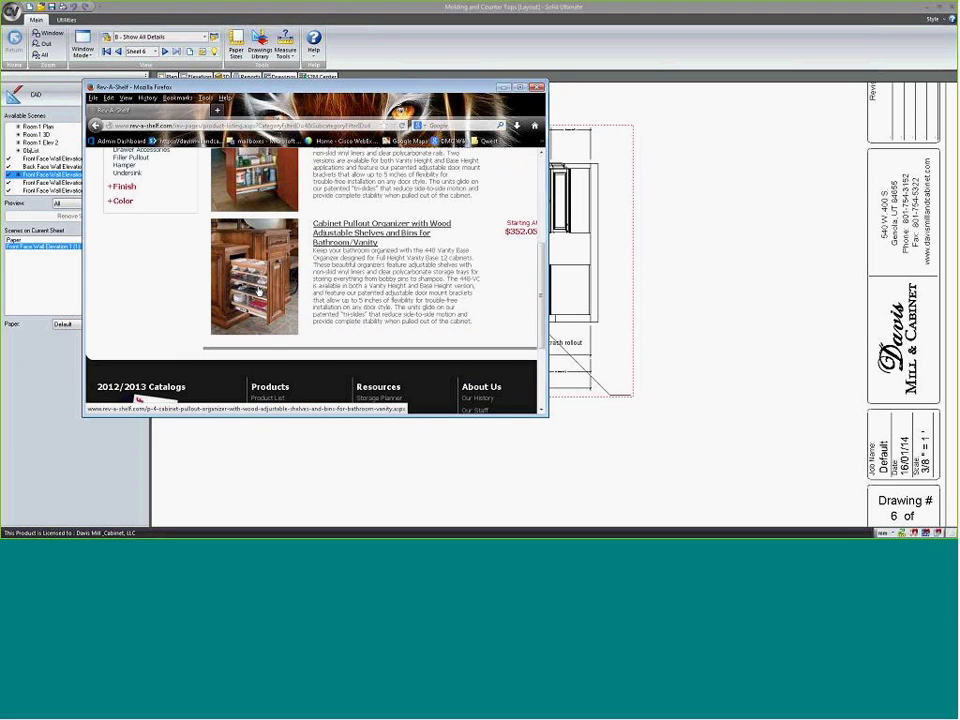
right_click(259, 288)
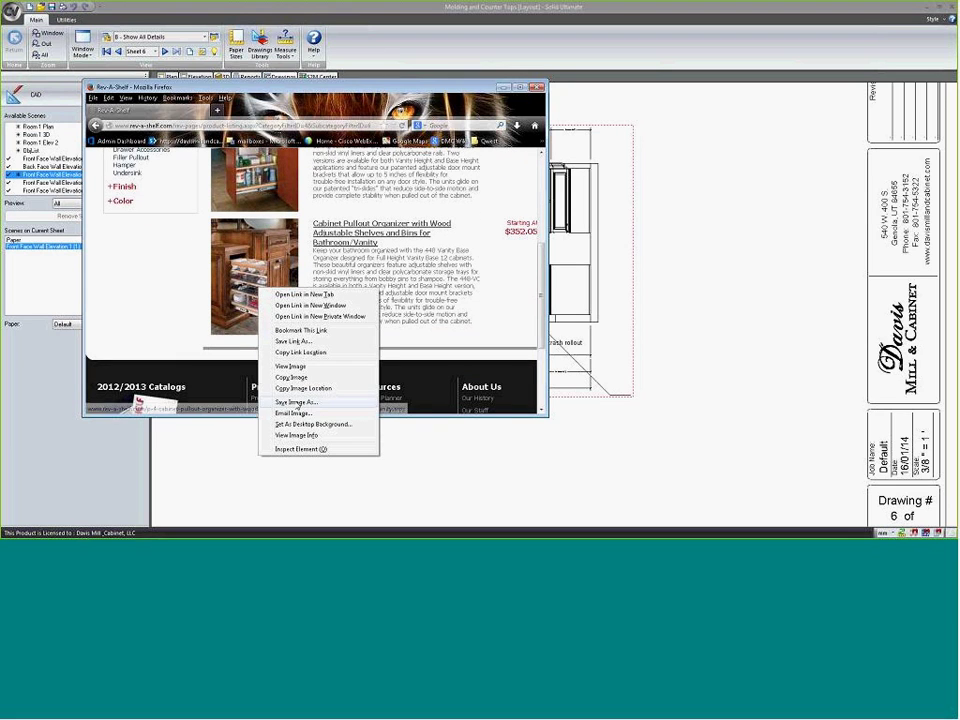
click(300, 403)
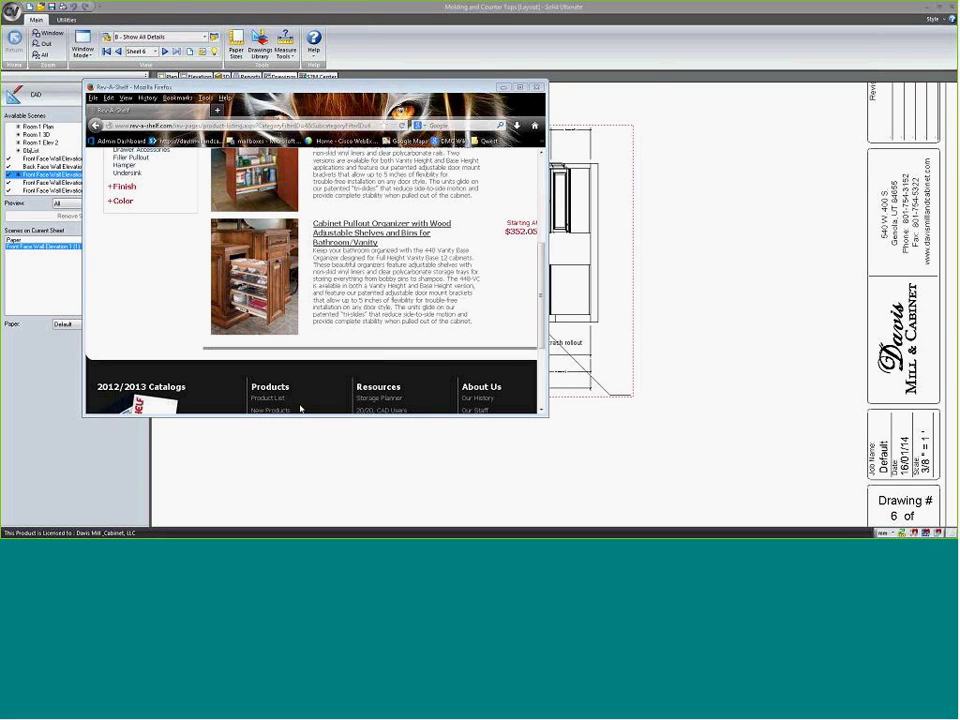
scroll(159, 160, up, 3)
click(125, 171)
click(156, 311)
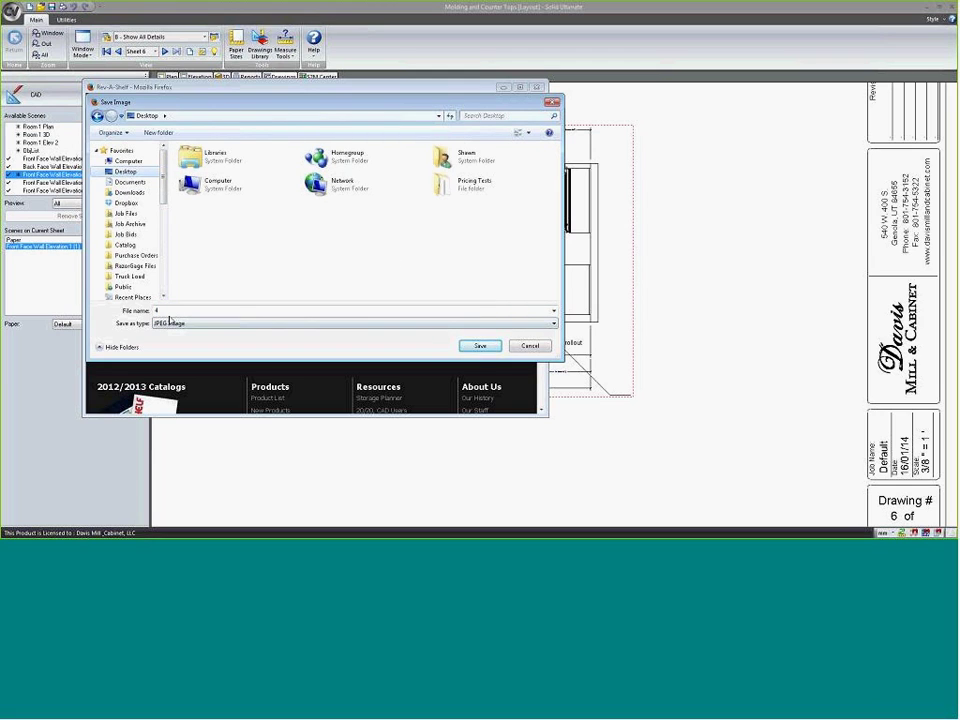
text(m)
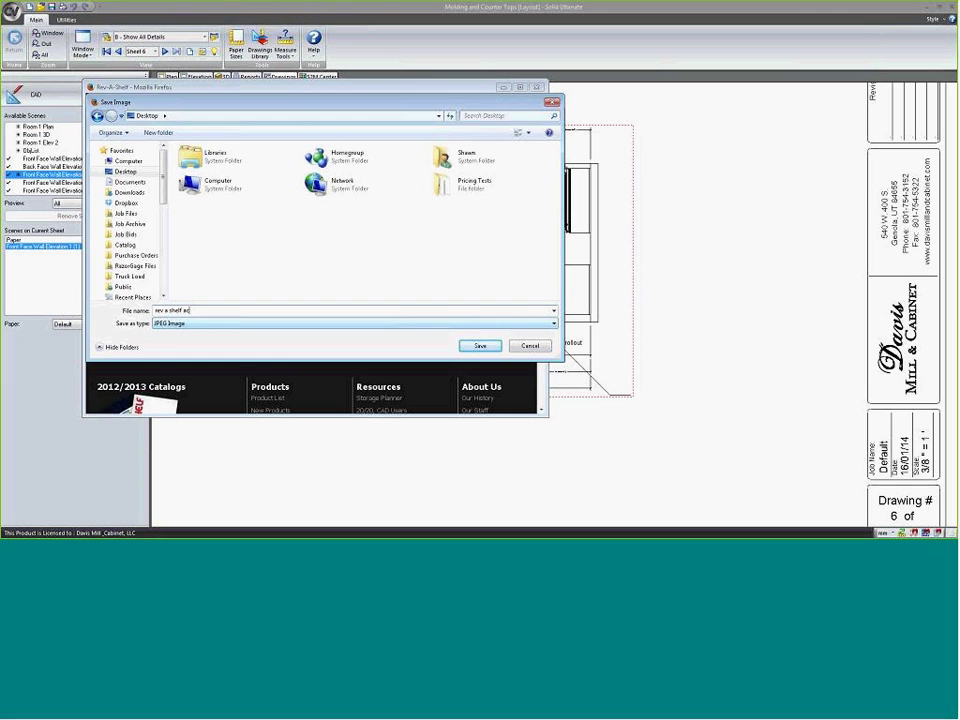
key(Return)
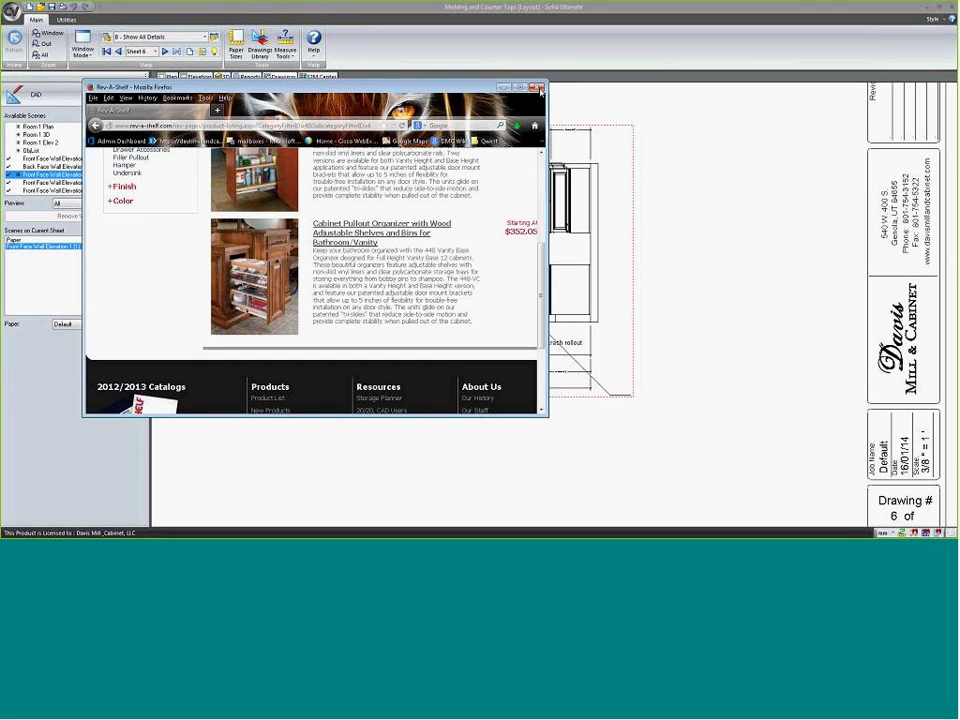
click(537, 88)
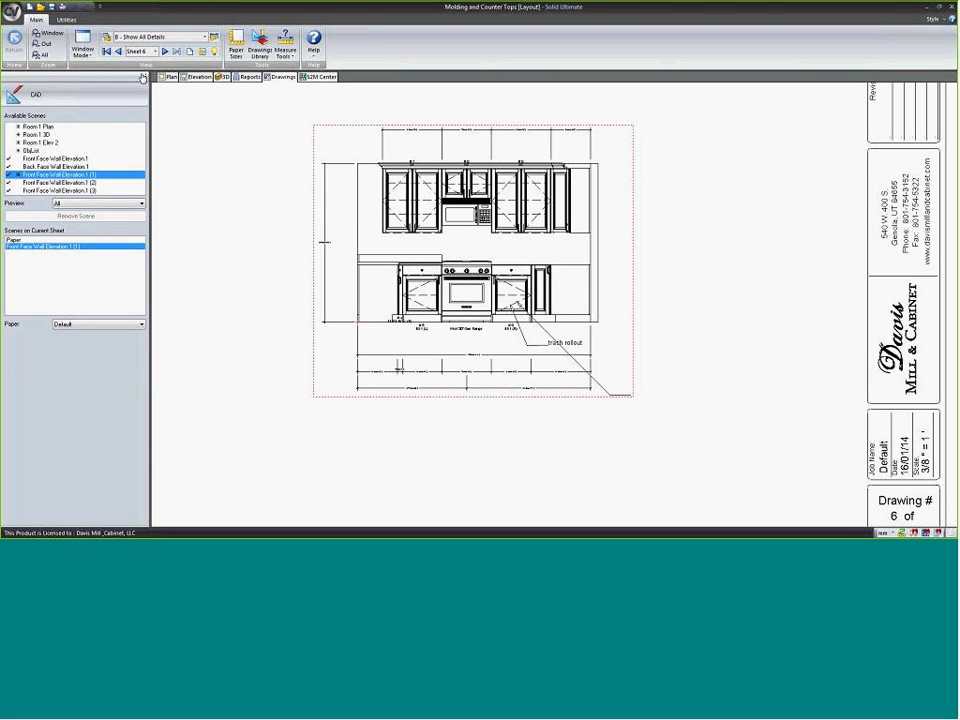
- In CAD mode, import the saved 'rev a shelf access' photo from the Desktop as a bitmap
click(24, 94)
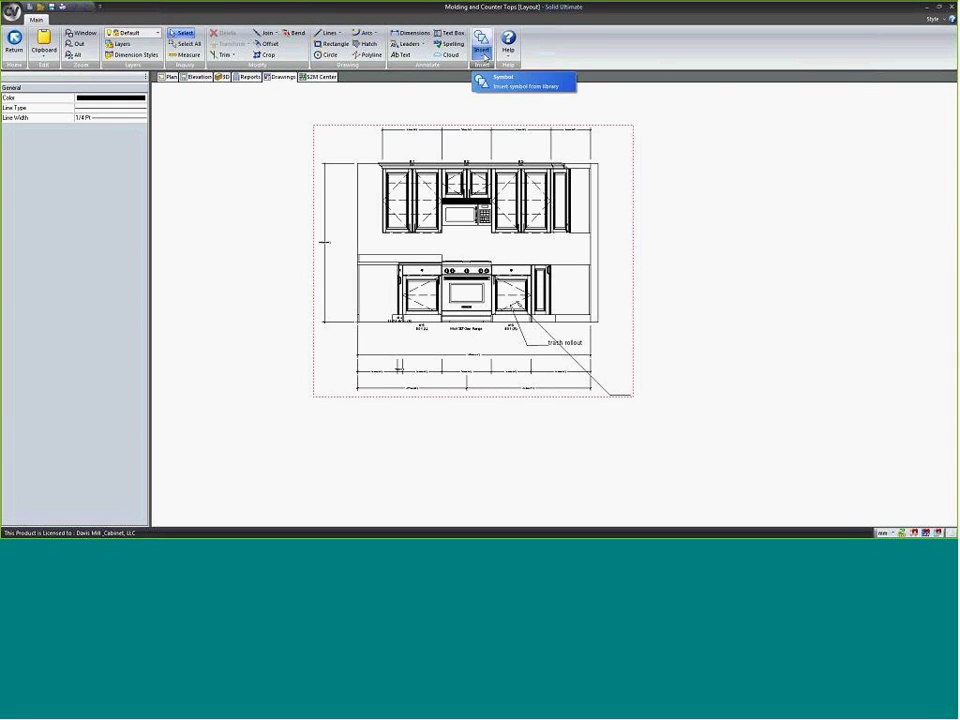
click(484, 55)
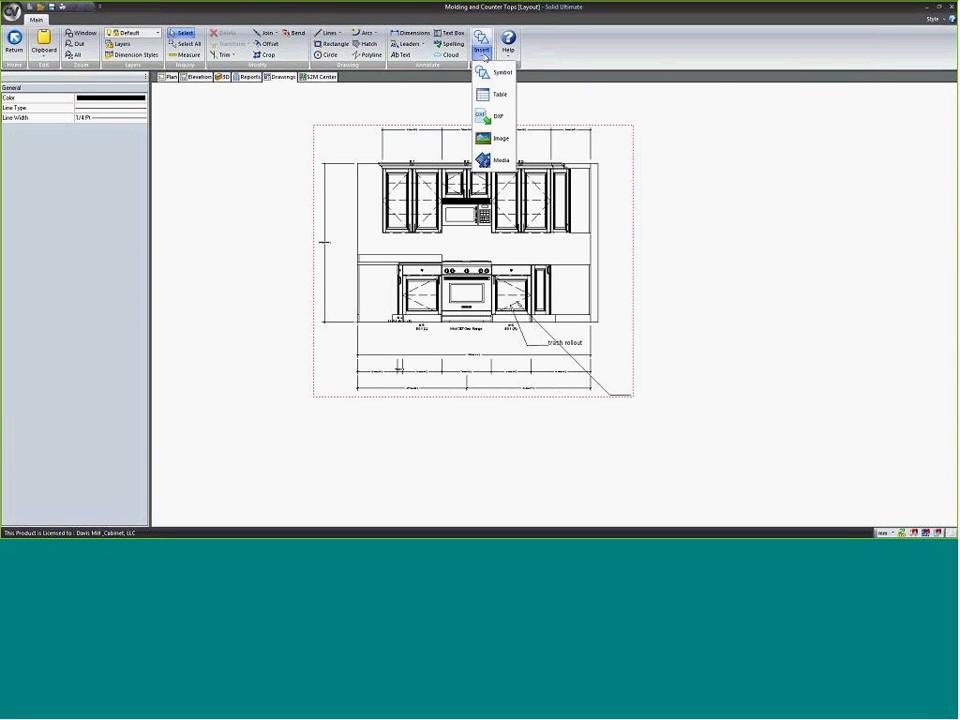
click(500, 140)
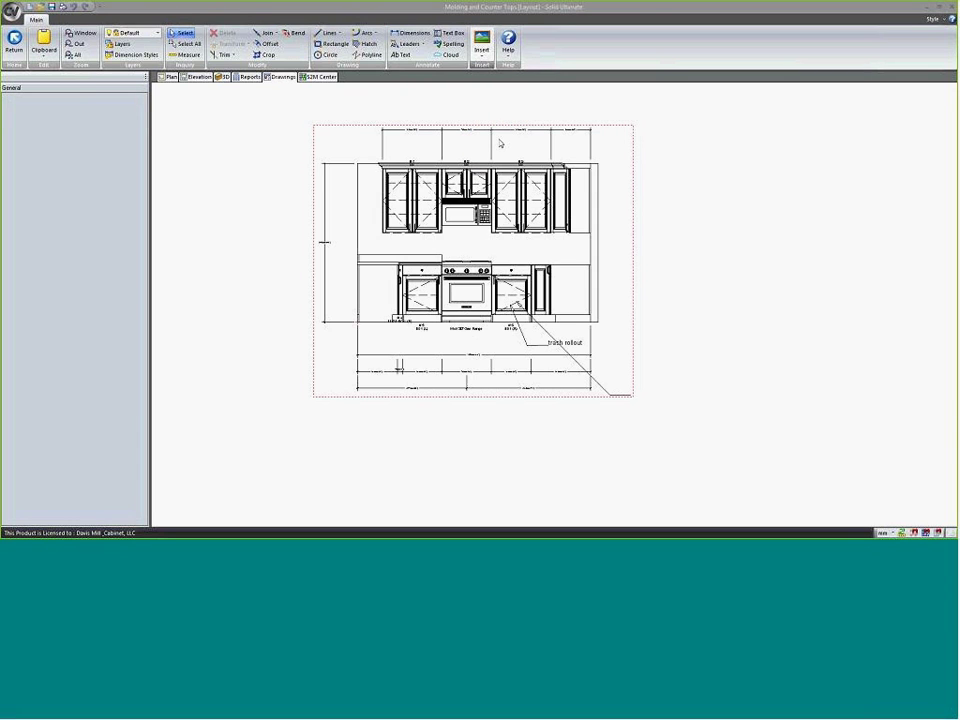
scroll(368, 215, up, 3)
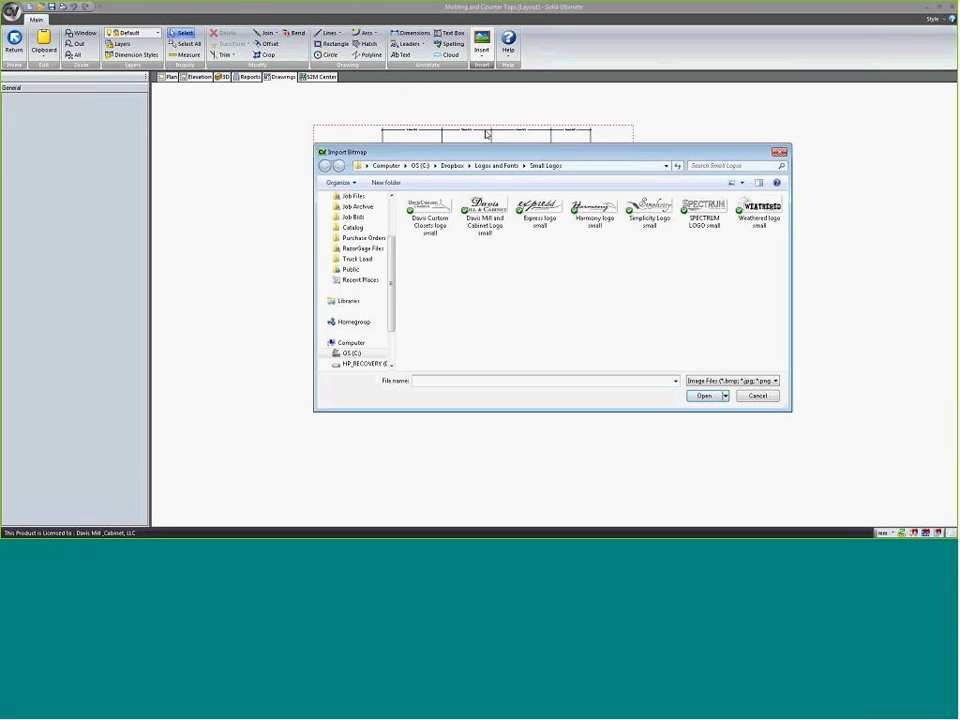
scroll(368, 215, down, 2)
scroll(368, 215, up, 3)
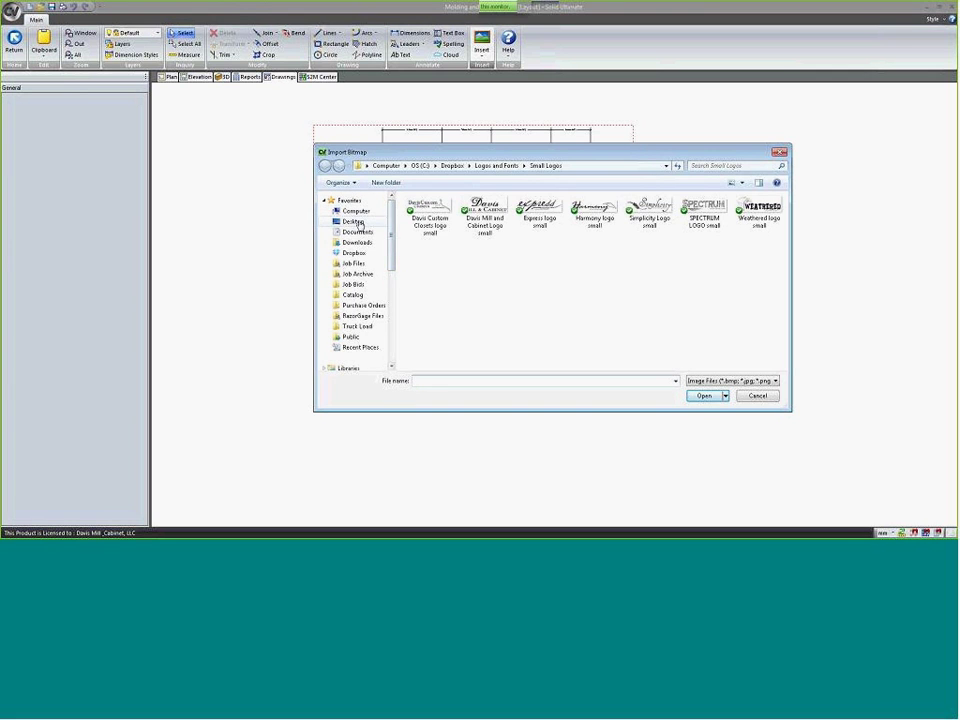
click(353, 221)
double_click(446, 262)
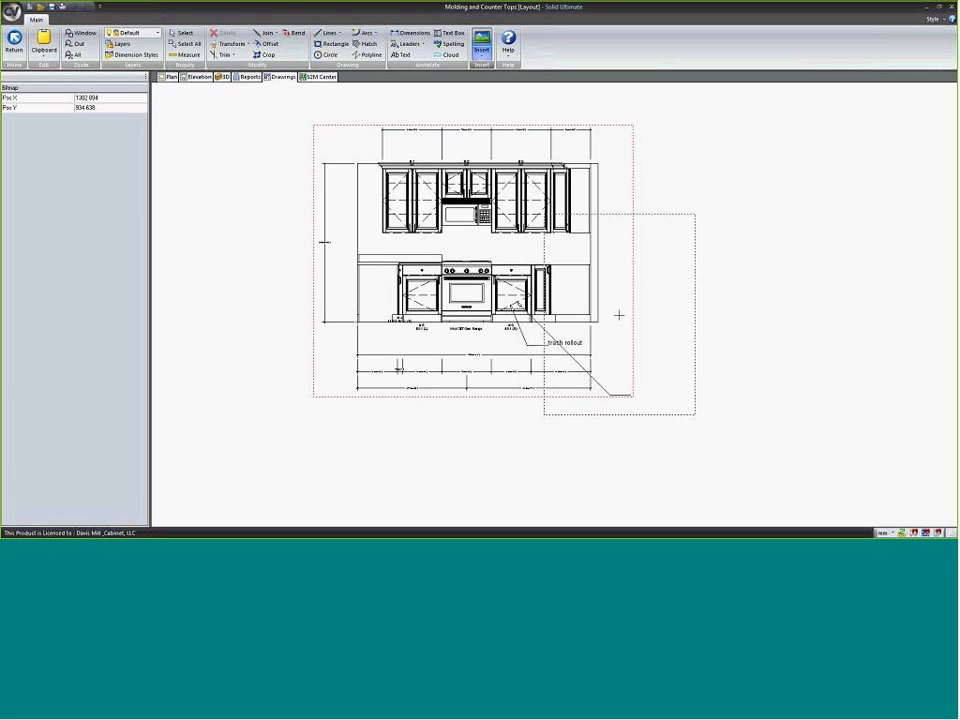
- Place the cabinet photo beside the elevation, undoing a trial crop of its left side
click(719, 386)
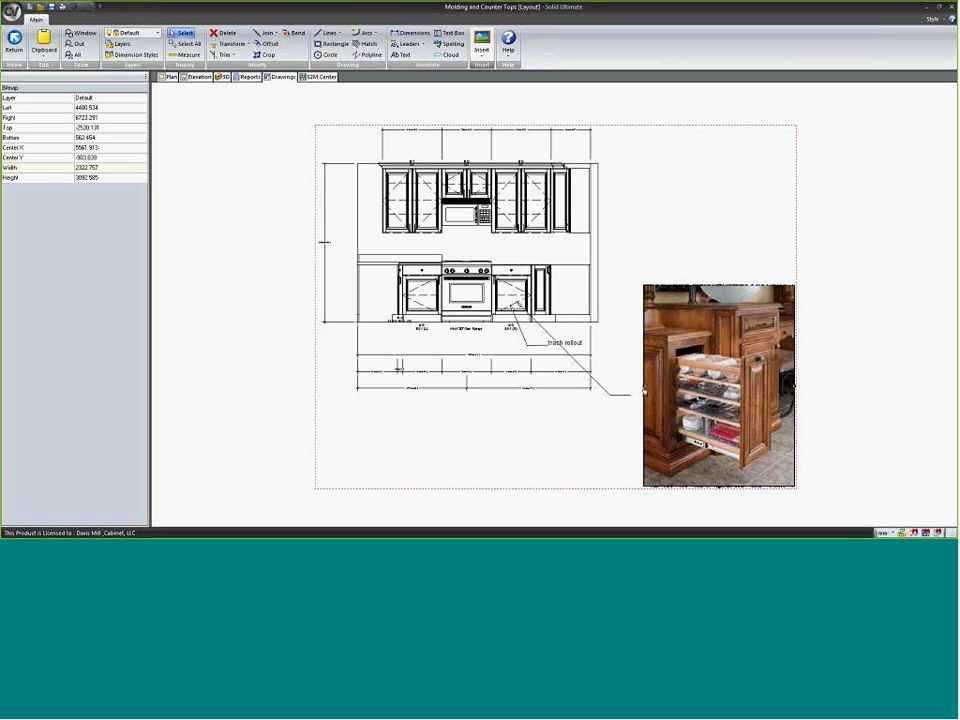
click(644, 392)
click(695, 392)
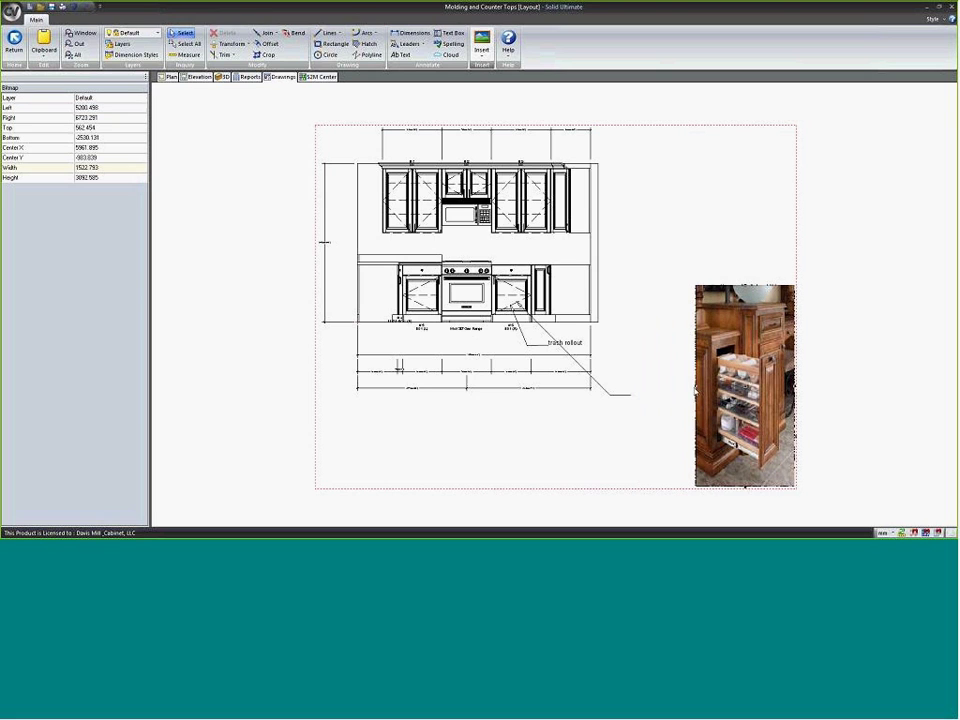
key(ctrl+z)
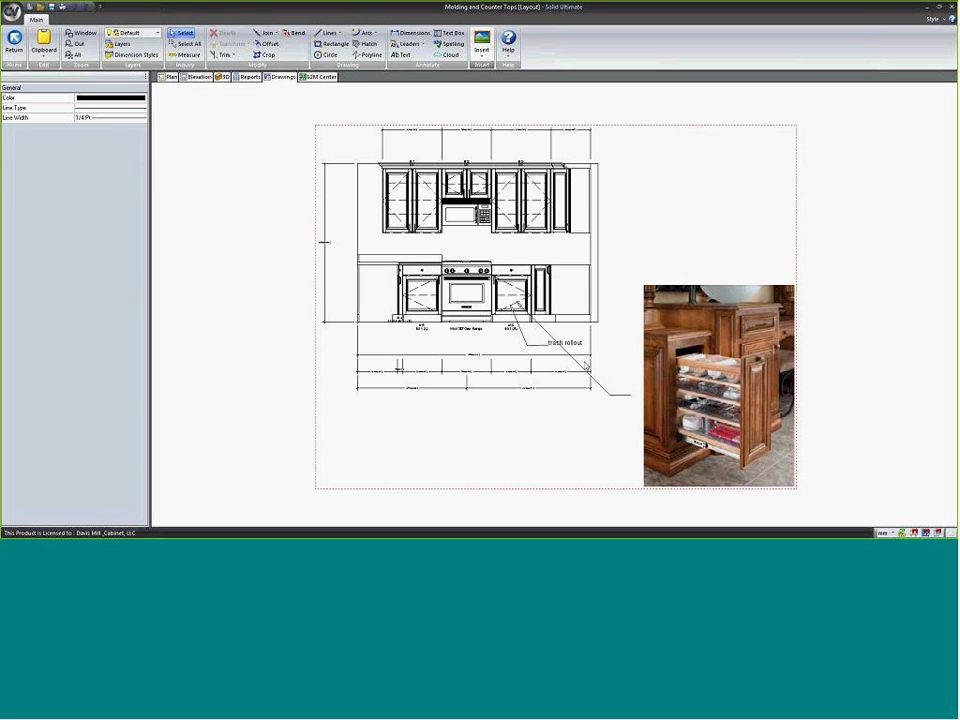
- Resize the photo to width 1161.378 and height 1546.292 and nudge it into place
click(686, 290)
click(103, 169)
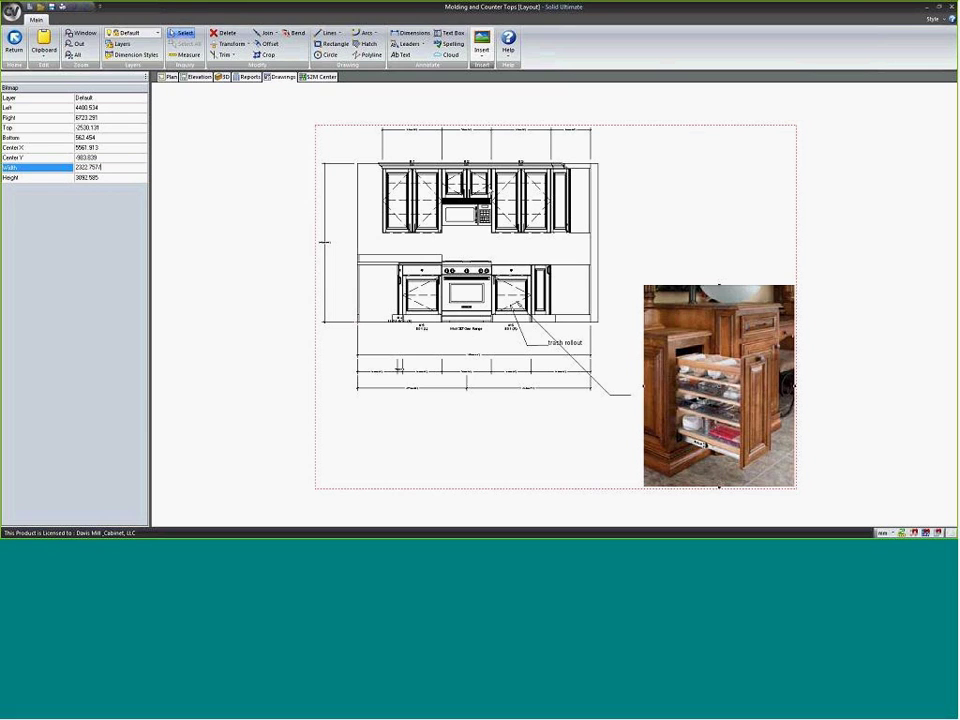
key(Return)
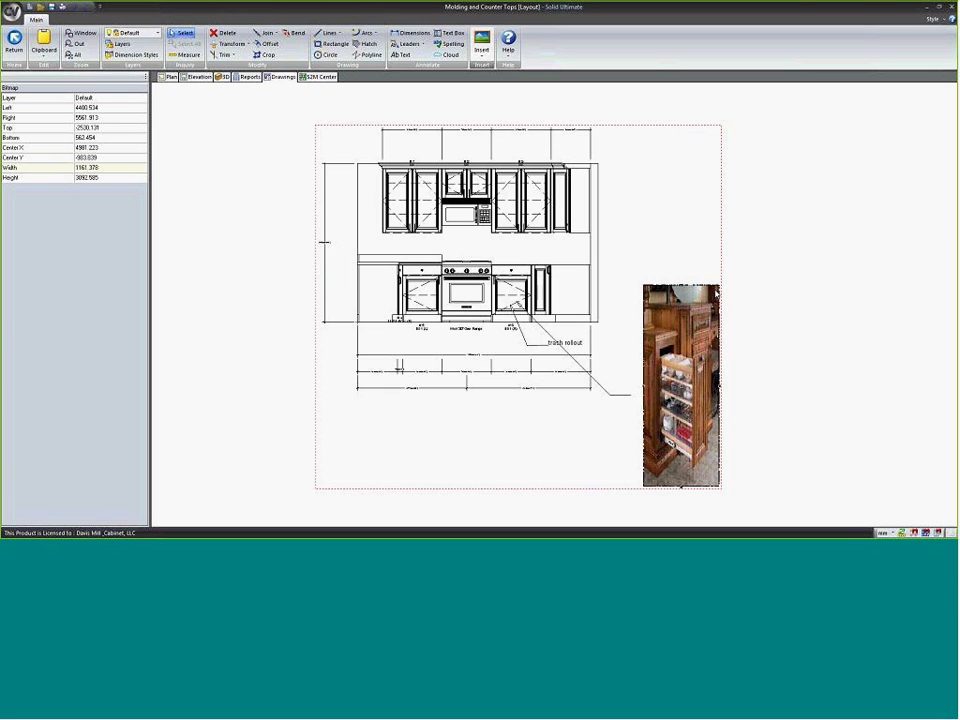
click(128, 178)
key(Return)
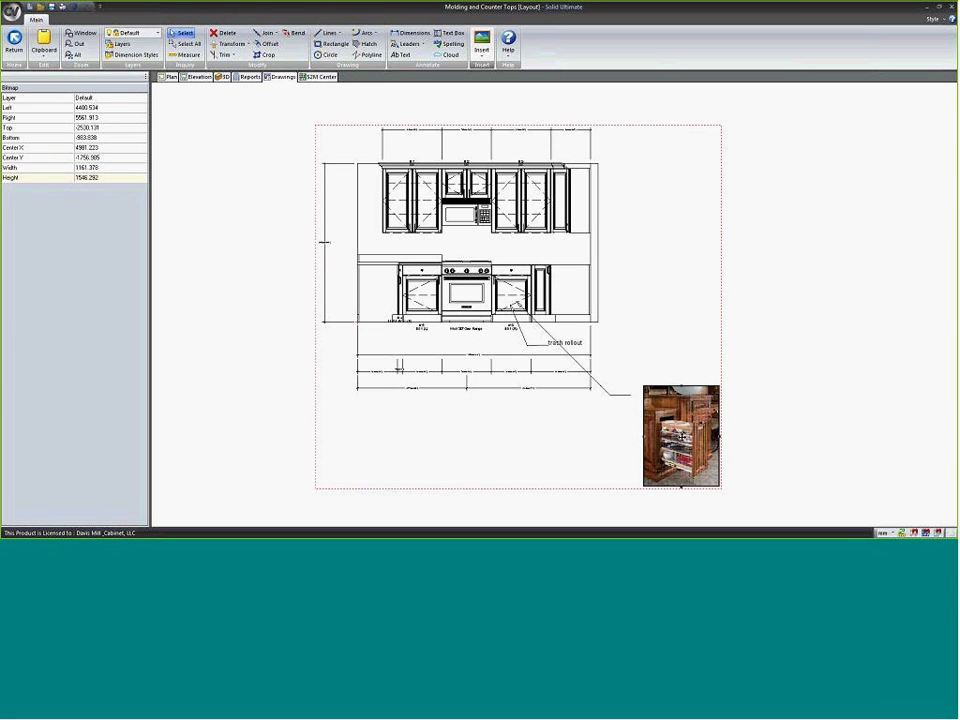
drag(681, 437, 671, 418)
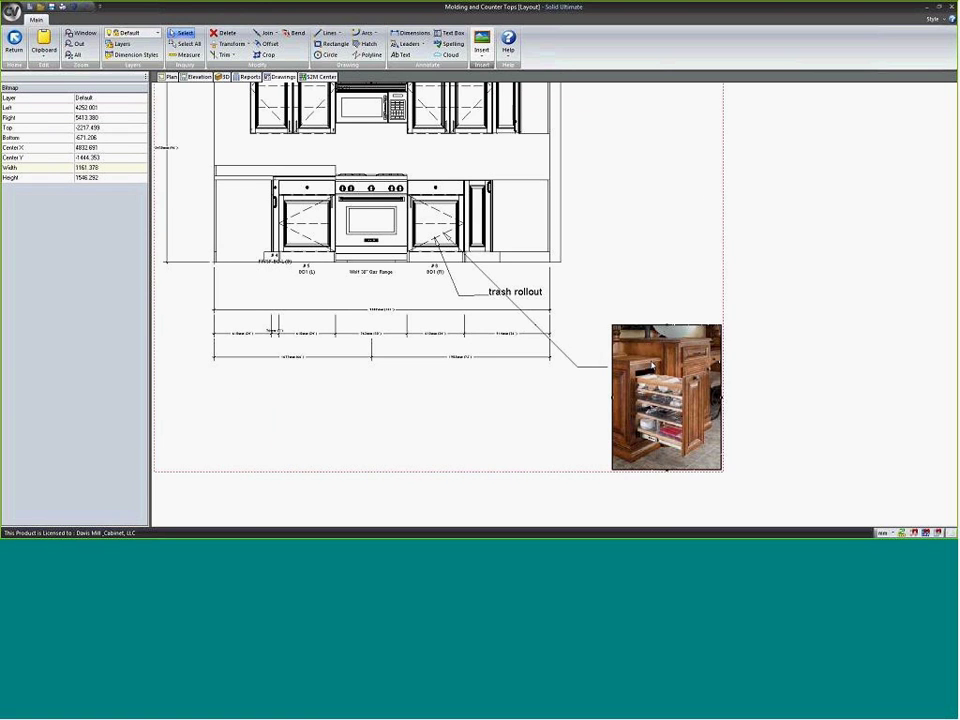
click(816, 435)
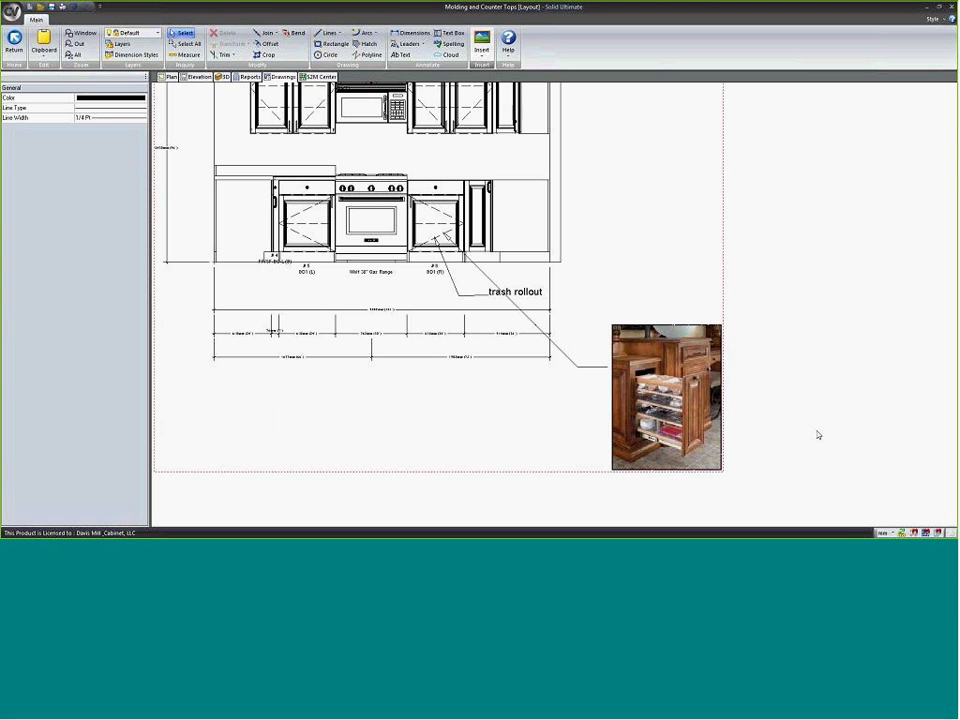
- Return to the kitchen floor plan view
scroll(771, 441, down, 1)
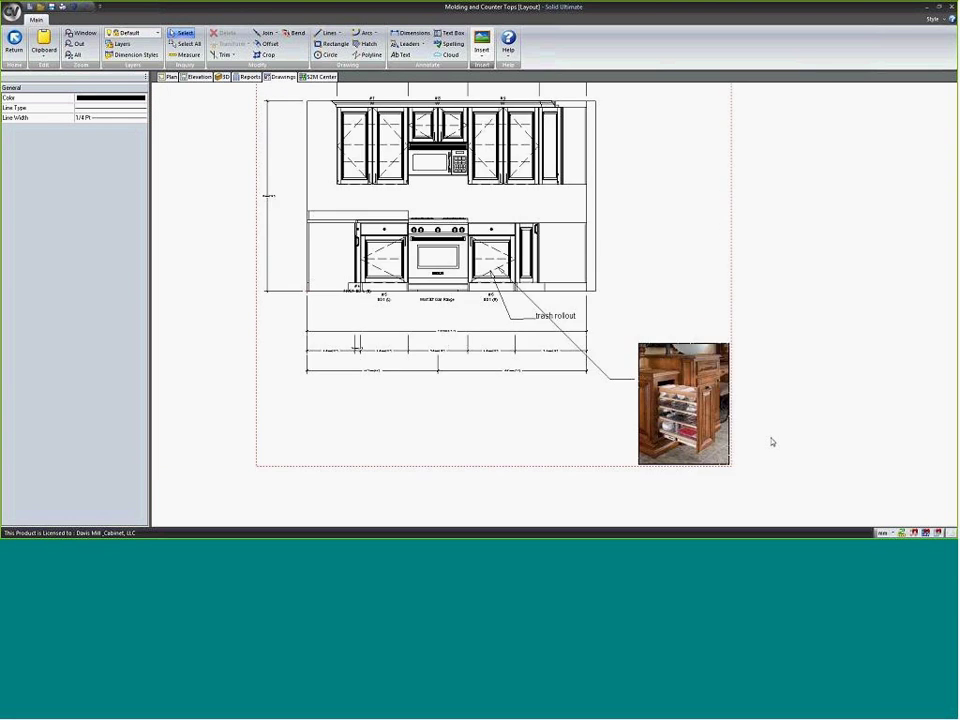
scroll(771, 441, down, 1)
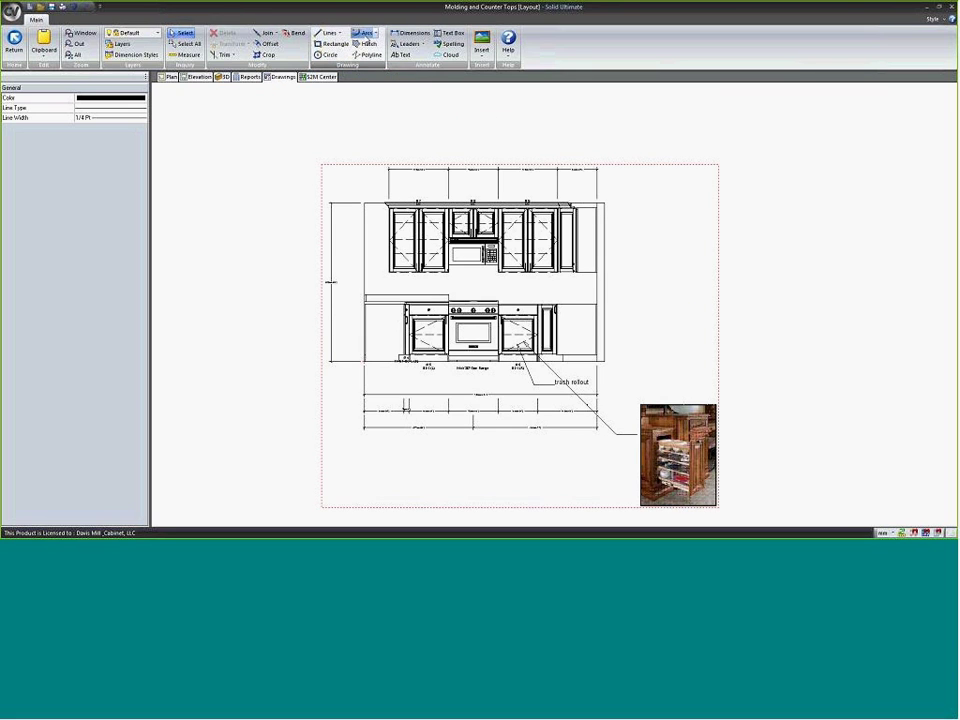
click(328, 33)
click(345, 77)
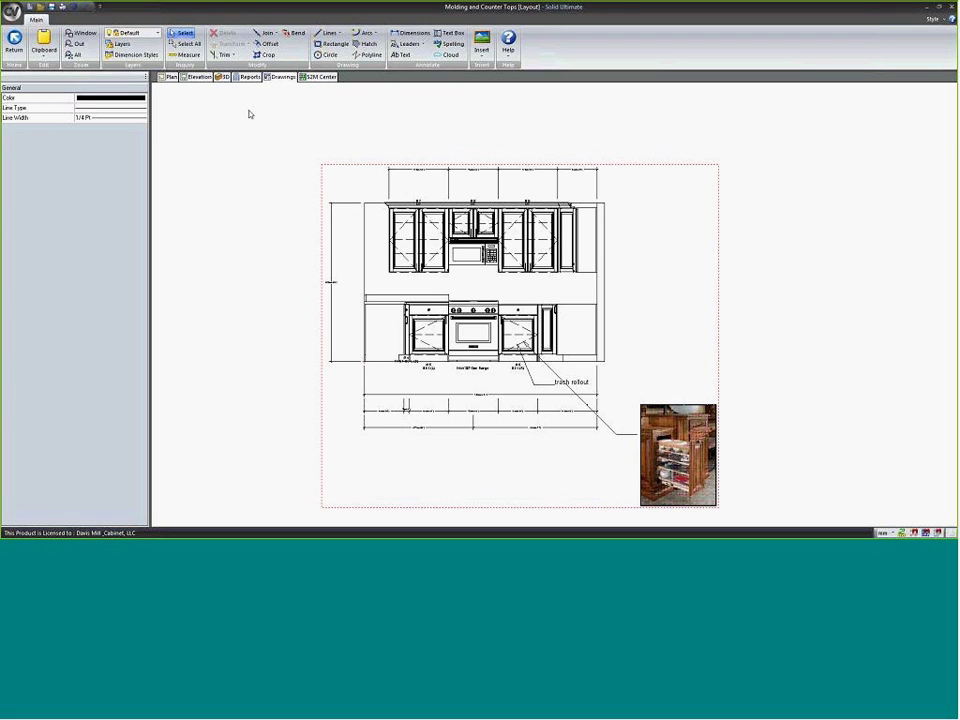
click(168, 77)
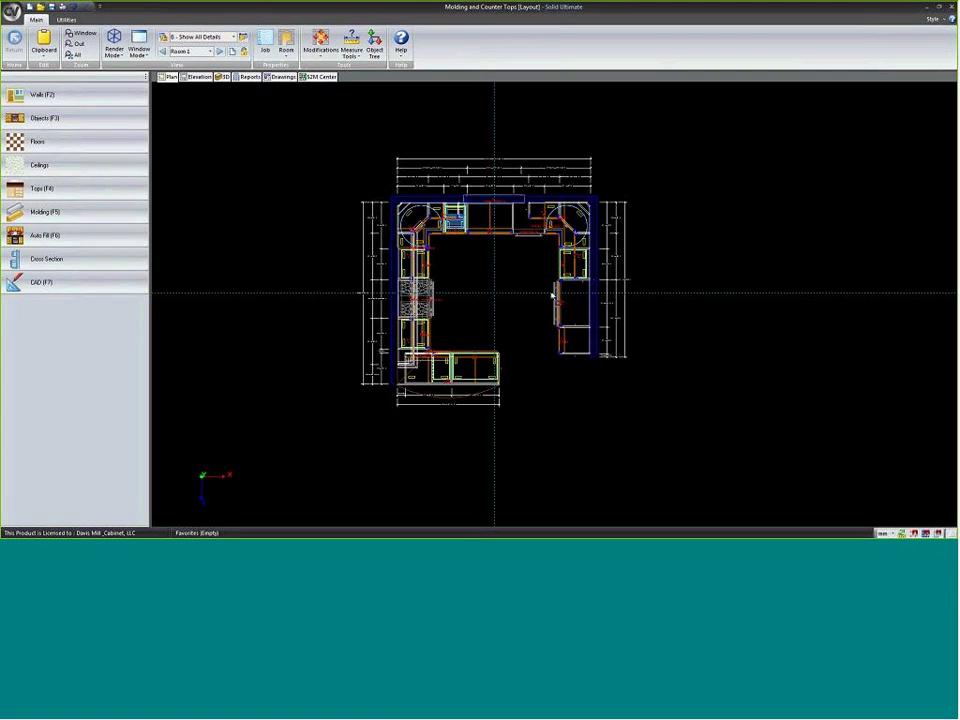
- Enter CAD drafting on the floor plan and set the drawing colour to yellow
scroll(548, 291, up, 1)
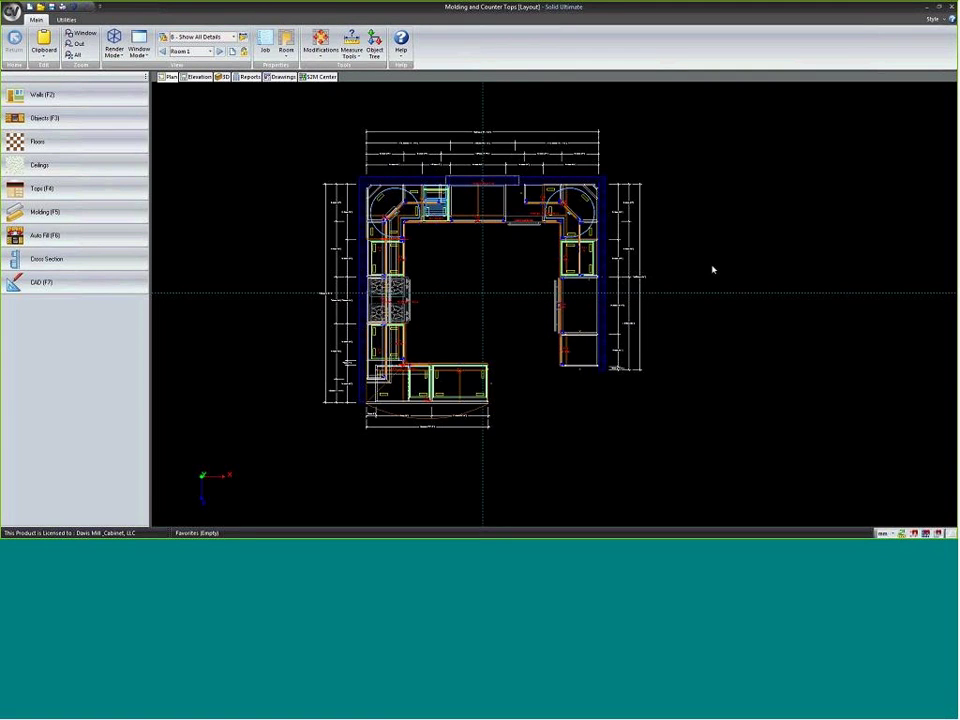
mouse_move(403, 340)
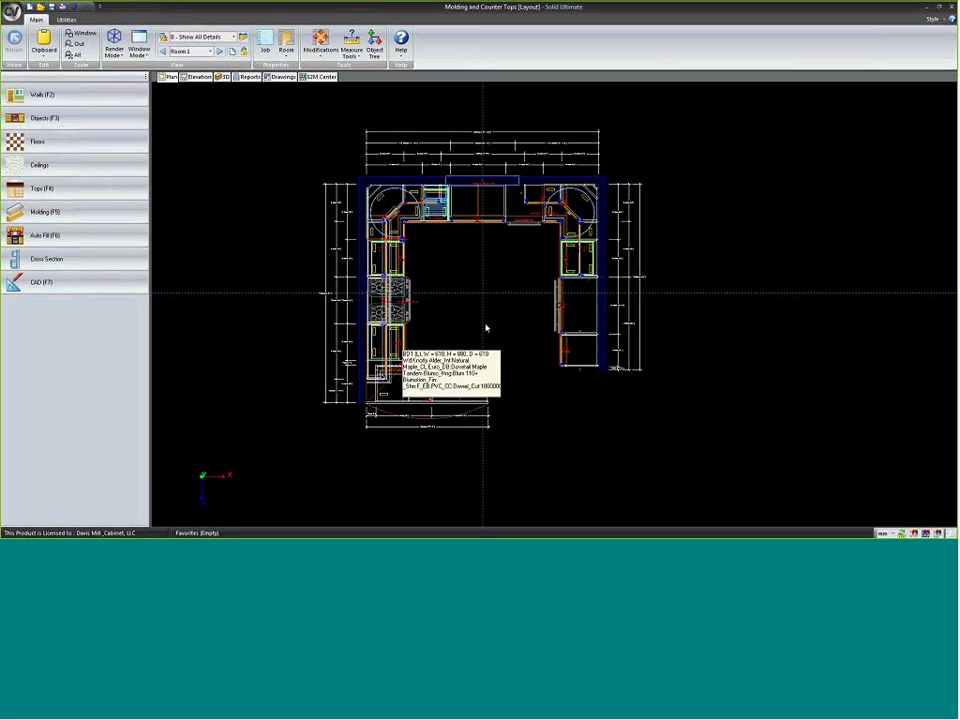
right_click(661, 249)
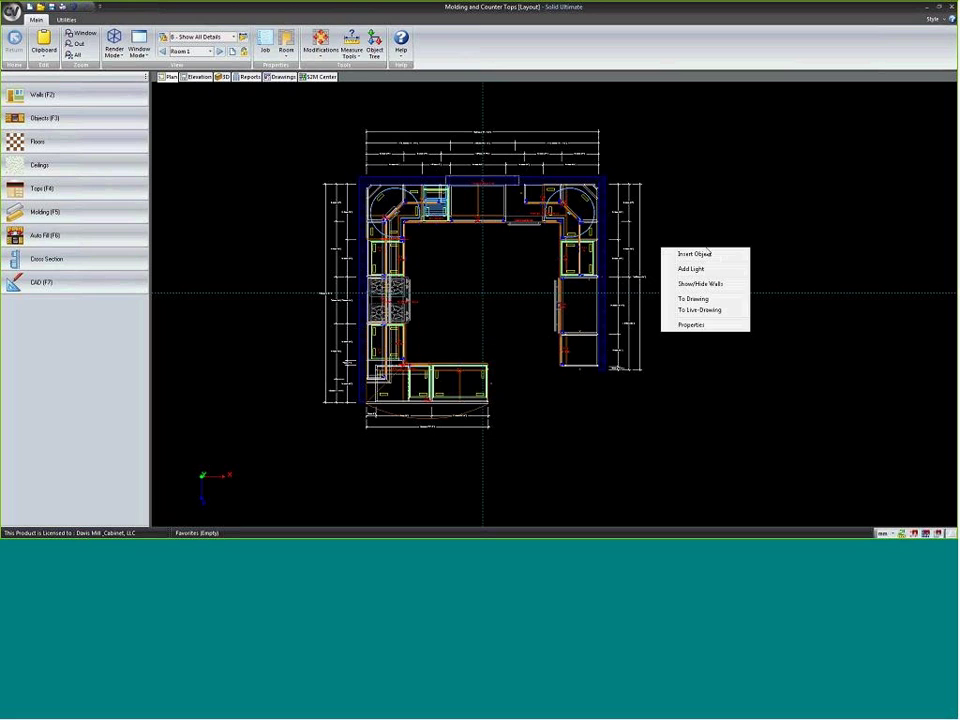
click(504, 295)
scroll(491, 300, up, 1)
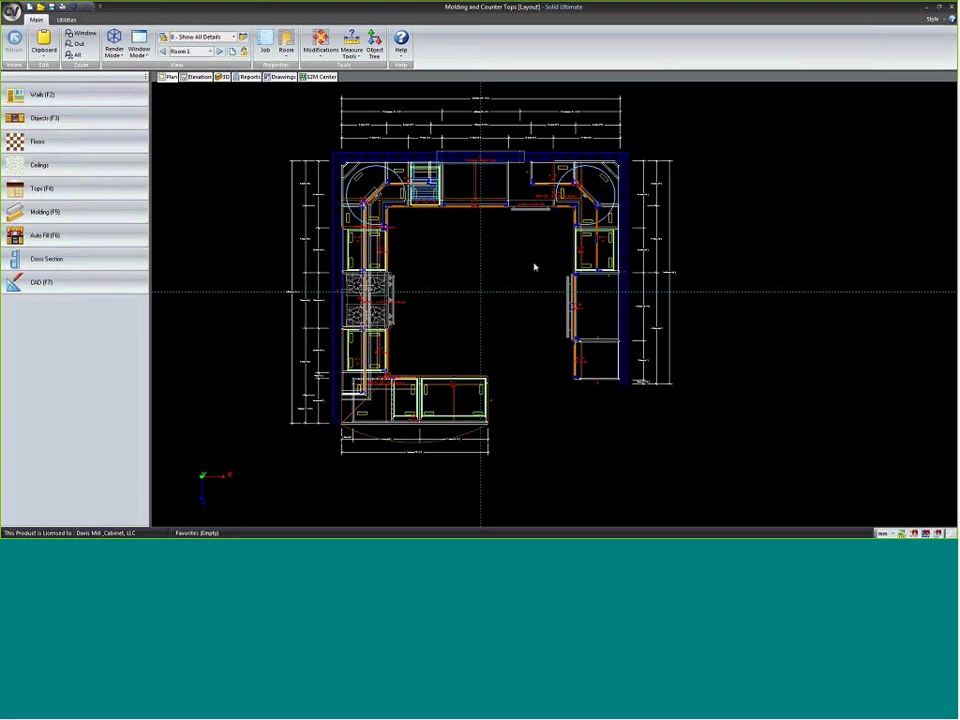
scroll(300, 266, down, 1)
scroll(170, 263, up, 1)
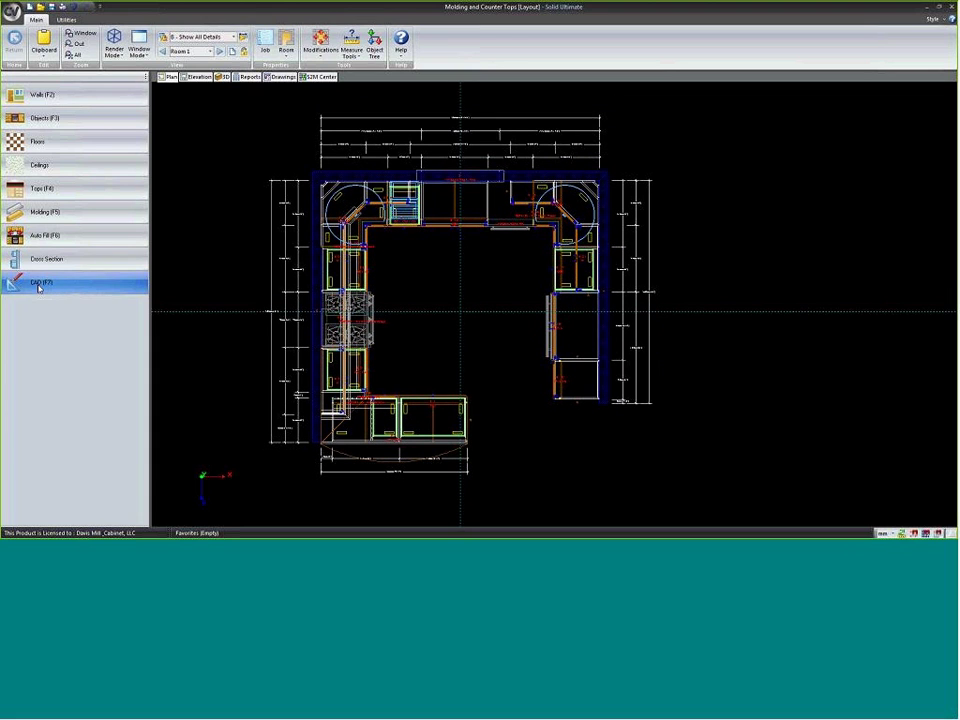
click(39, 285)
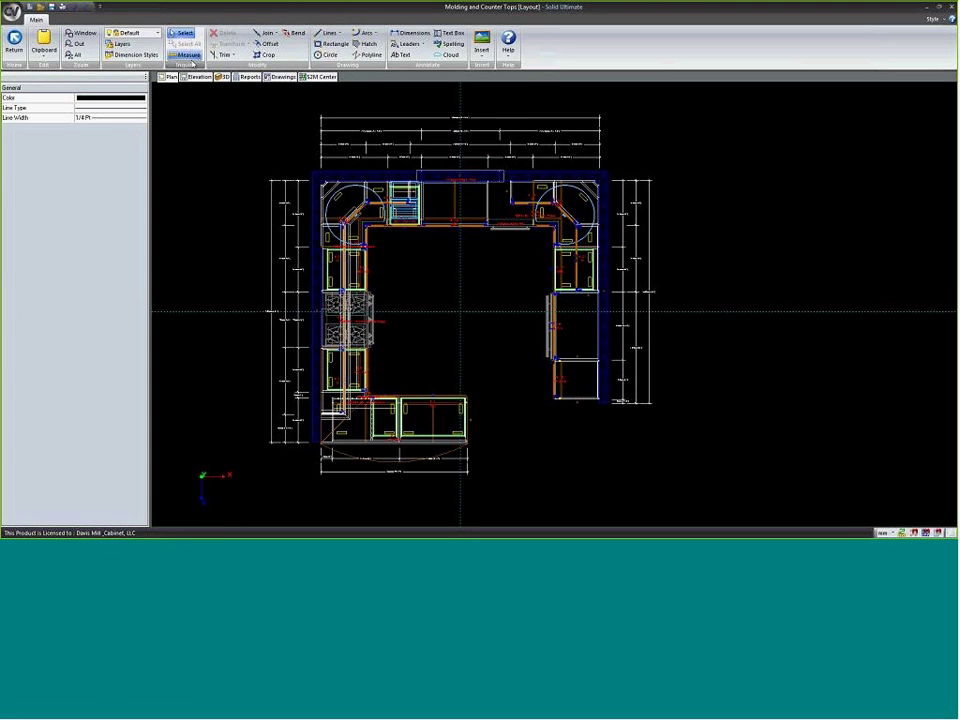
click(131, 98)
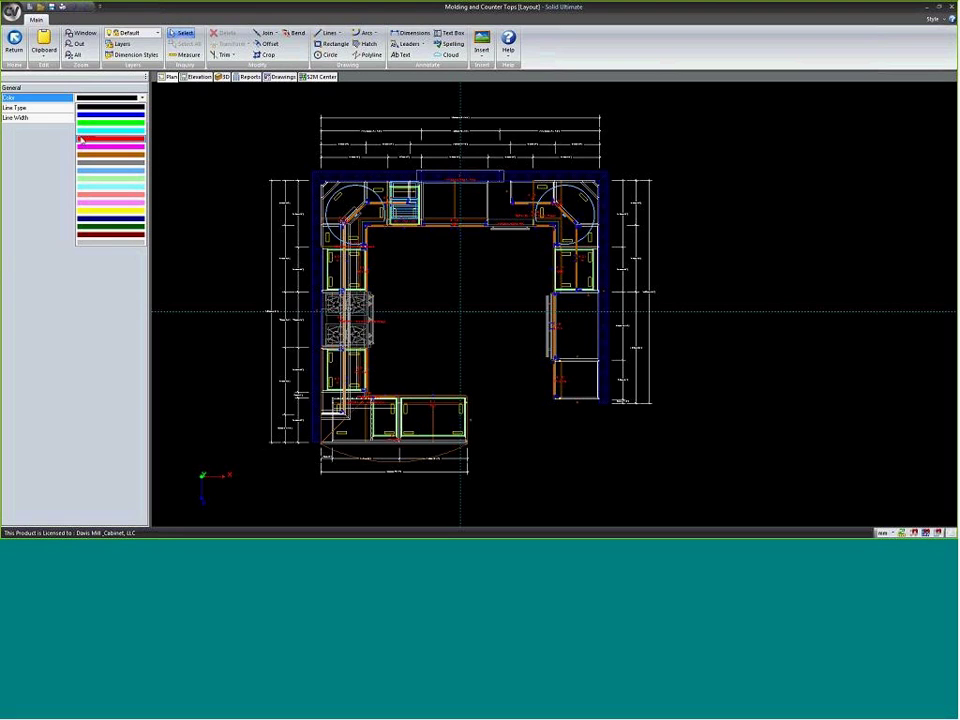
click(112, 210)
- Add a yellow placeholder text label at the upper right of the floor plan
click(401, 54)
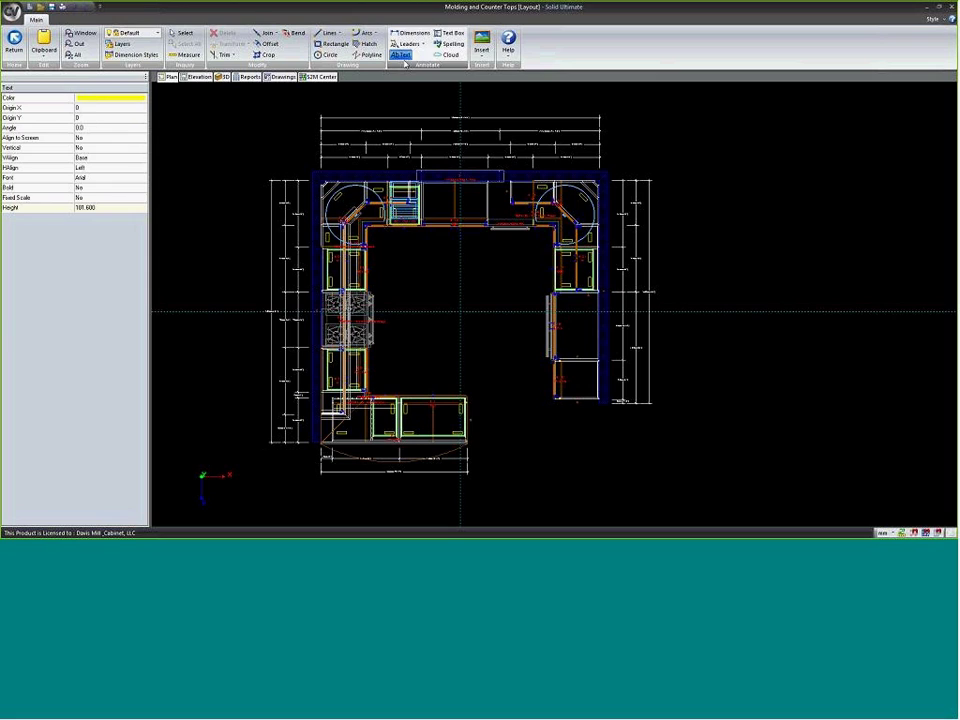
click(703, 144)
text(dghdghdghdgh)
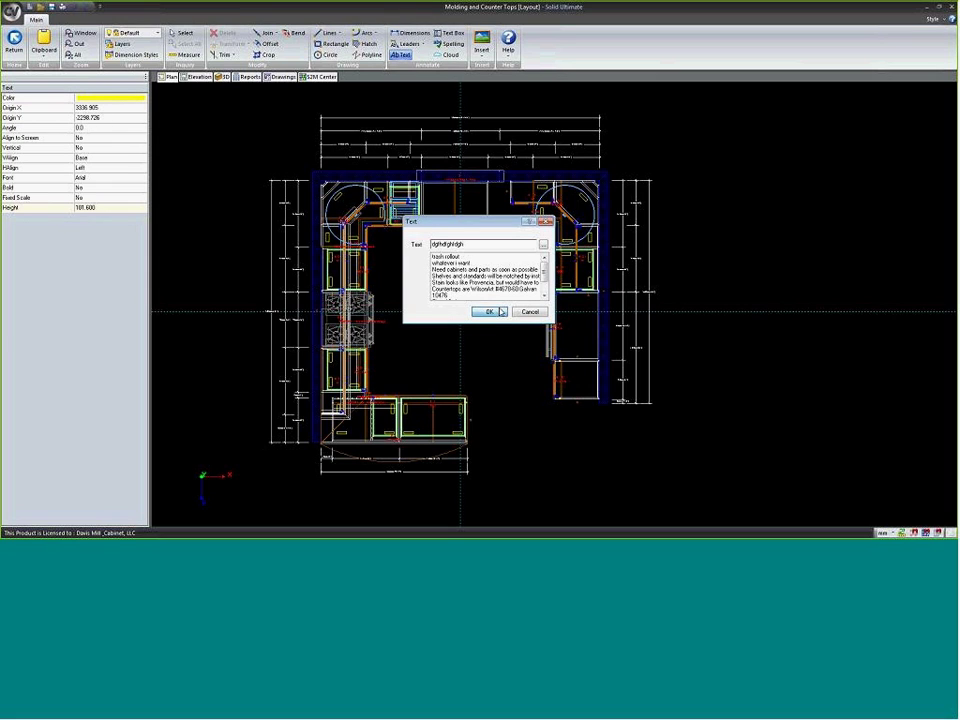
click(497, 312)
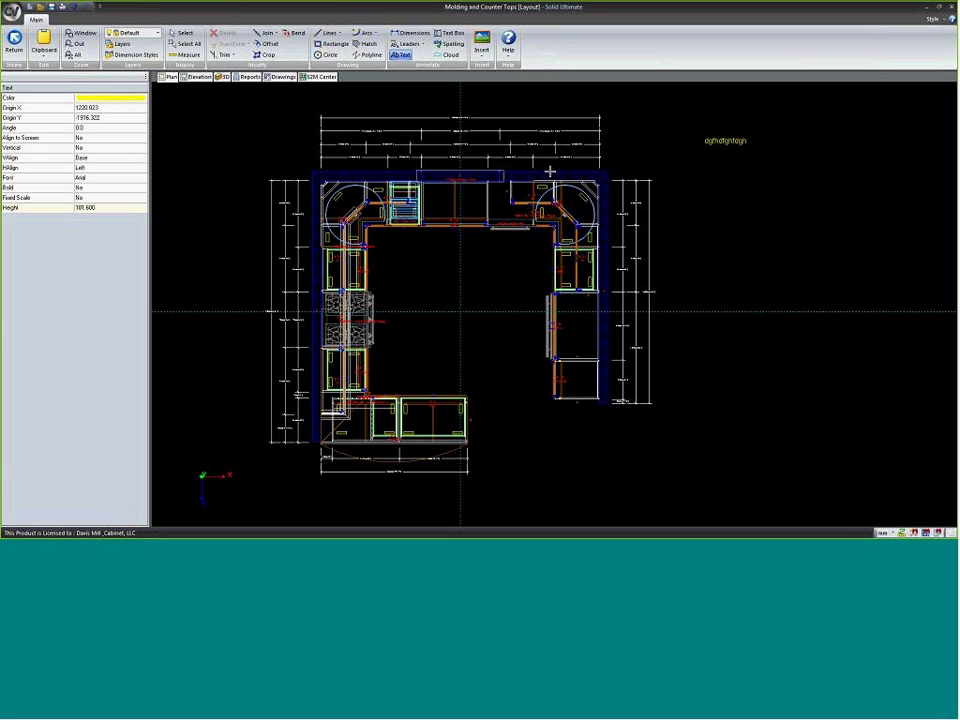
key(Escape)
key(Escape)
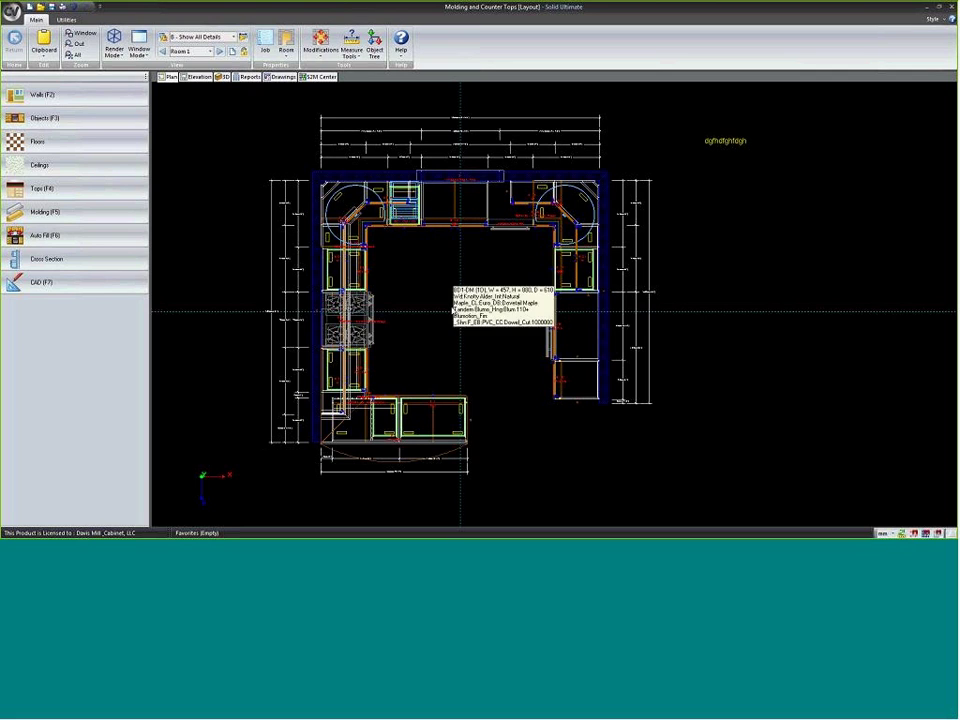
- Draw a yellow polyline outline around the text label, then leave CAD drafting
key(F7)
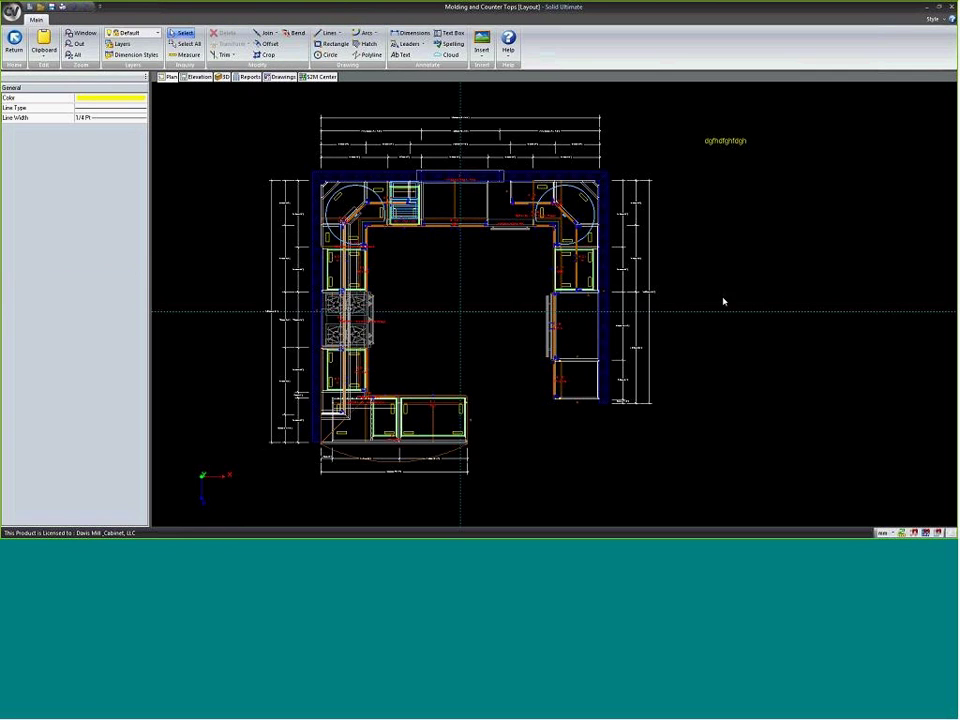
click(371, 54)
click(690, 213)
click(778, 177)
click(726, 103)
click(690, 169)
right_click(663, 141)
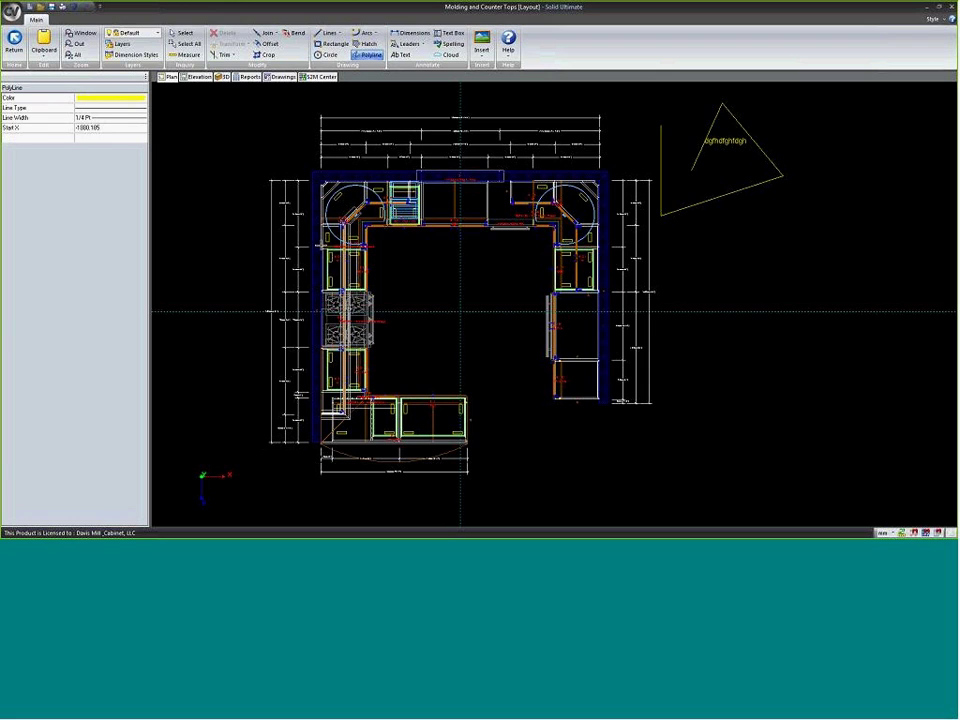
scroll(348, 176, down, 1)
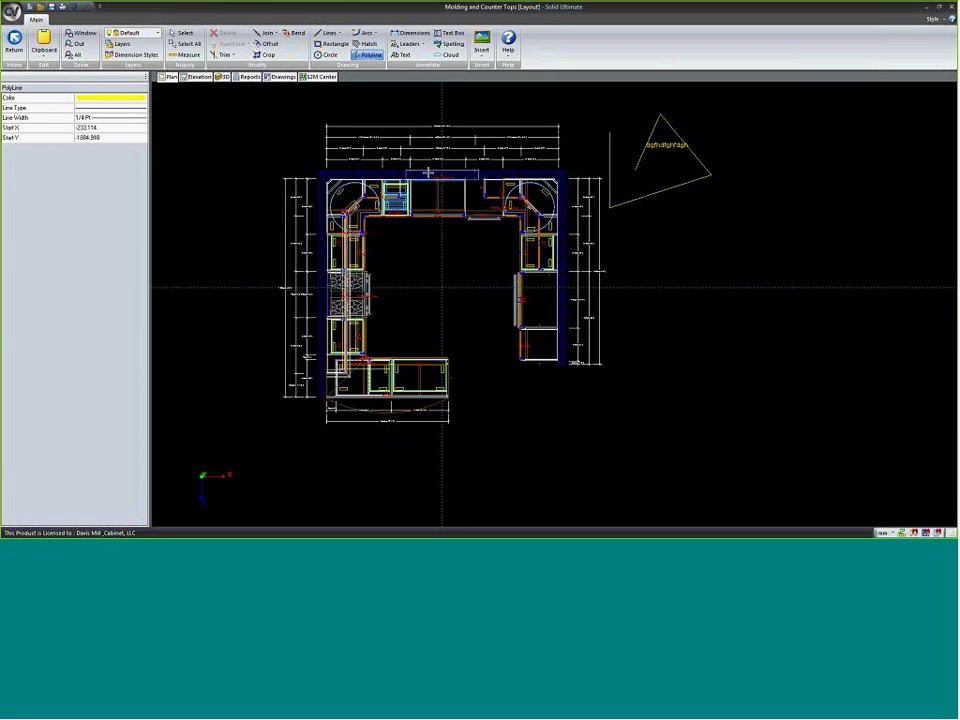
key(Escape)
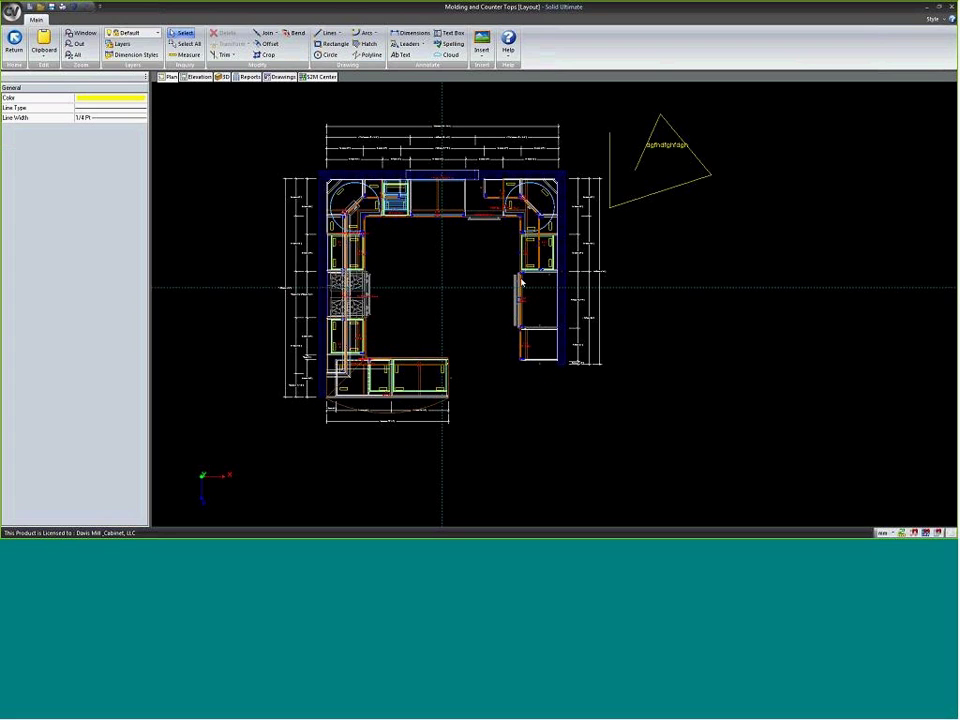
key(Escape)
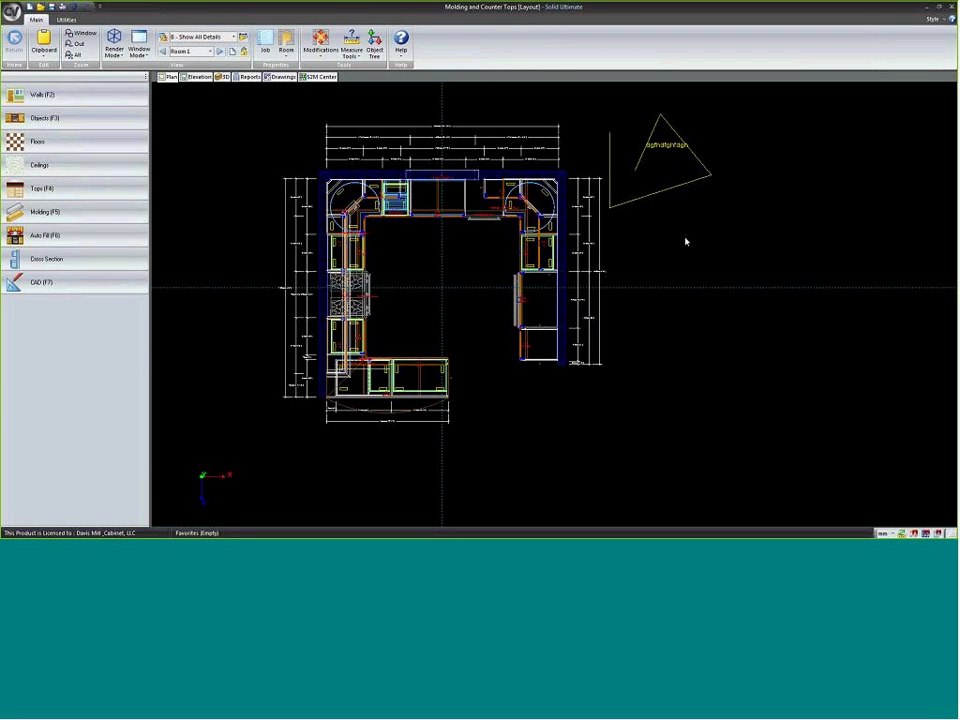
- Turn off the CAD layer in the plan view's layer properties
right_click(661, 244)
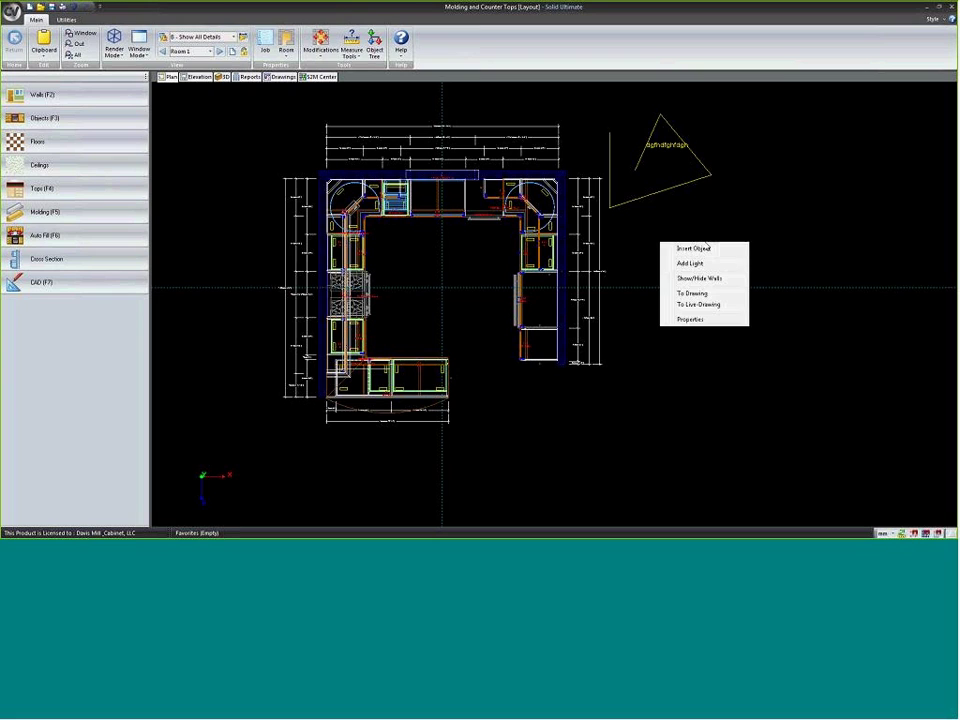
click(689, 320)
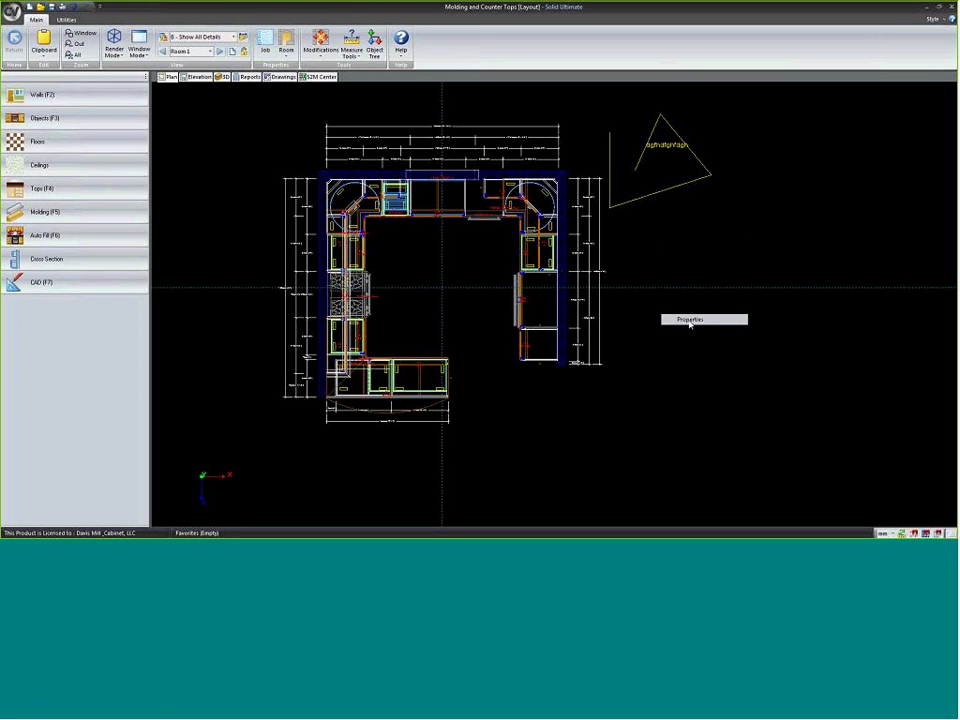
click(436, 199)
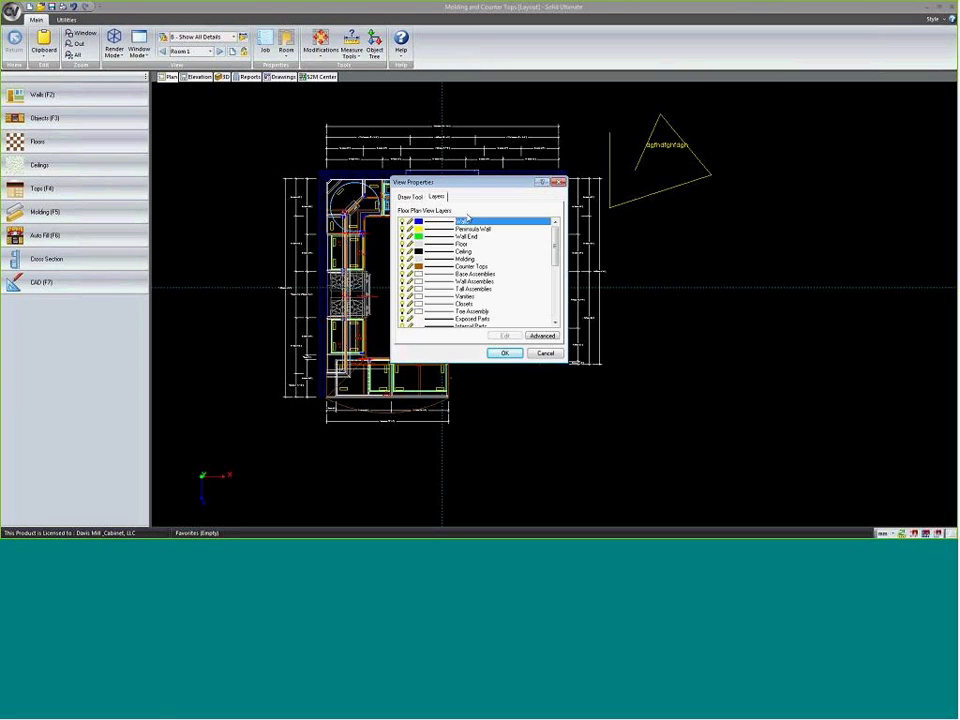
drag(557, 250, 557, 304)
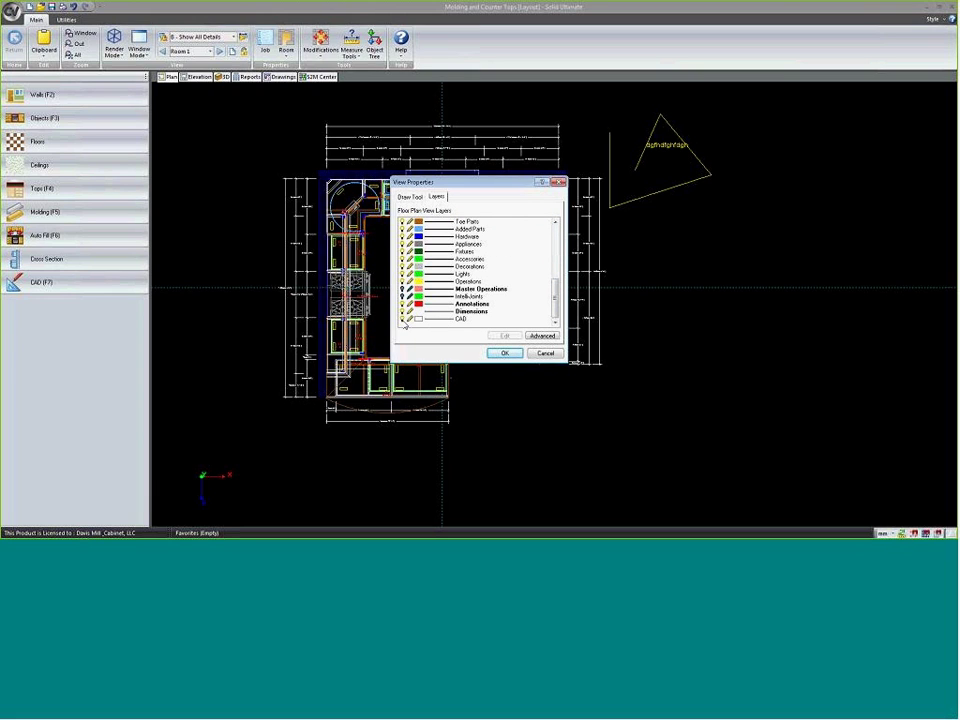
click(403, 322)
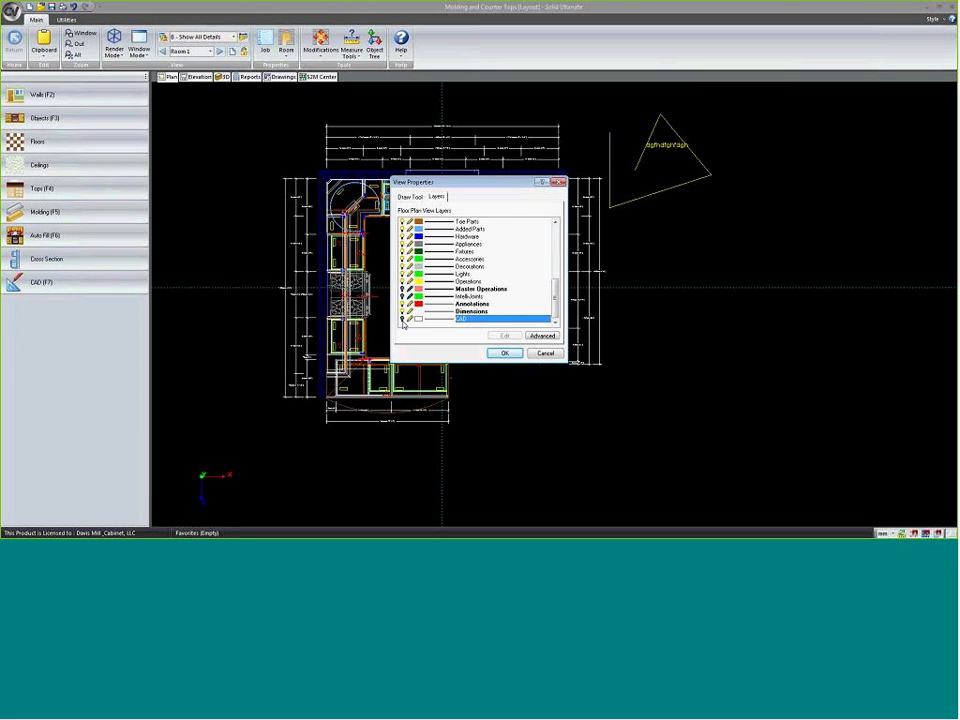
click(504, 353)
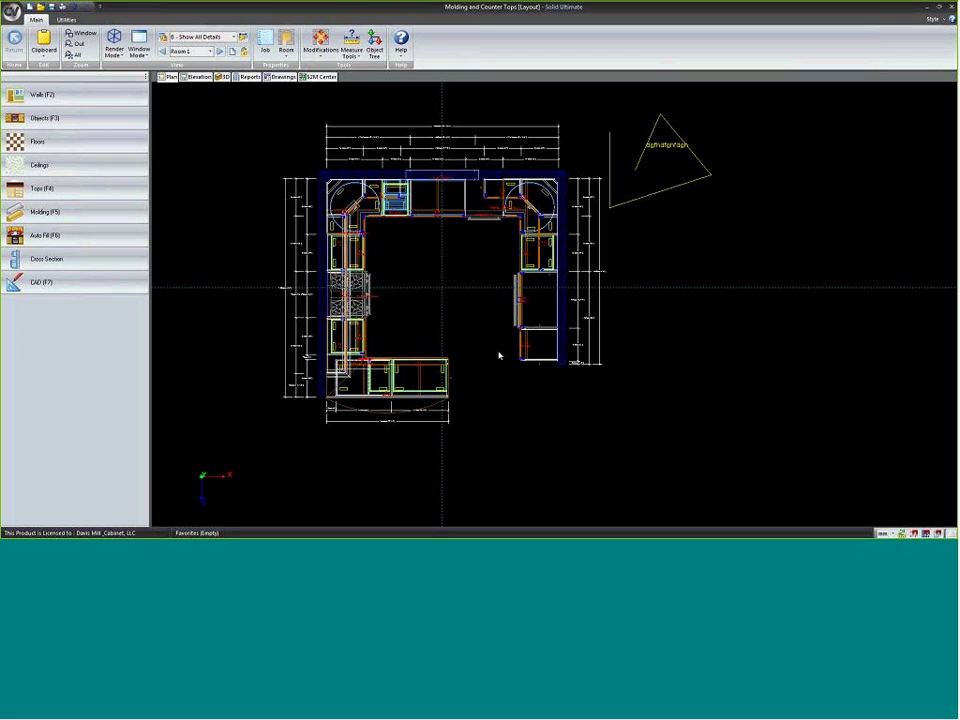
- Switch the CAD layer back on so the triangle sketch and its text reappear
right_click(675, 253)
click(658, 326)
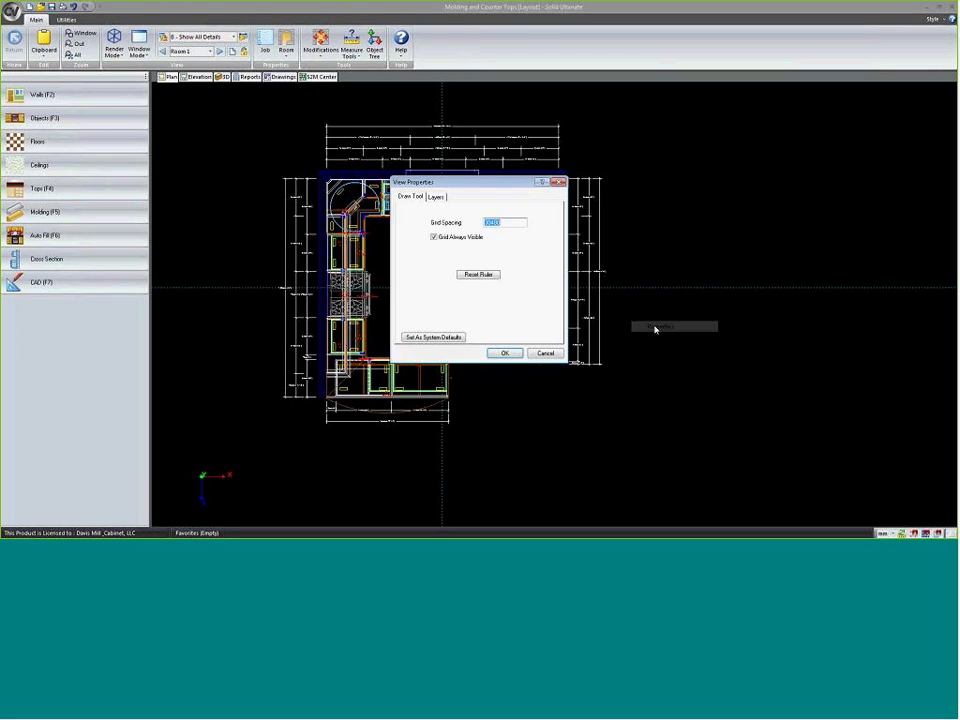
click(436, 196)
scroll(519, 253, down, 7)
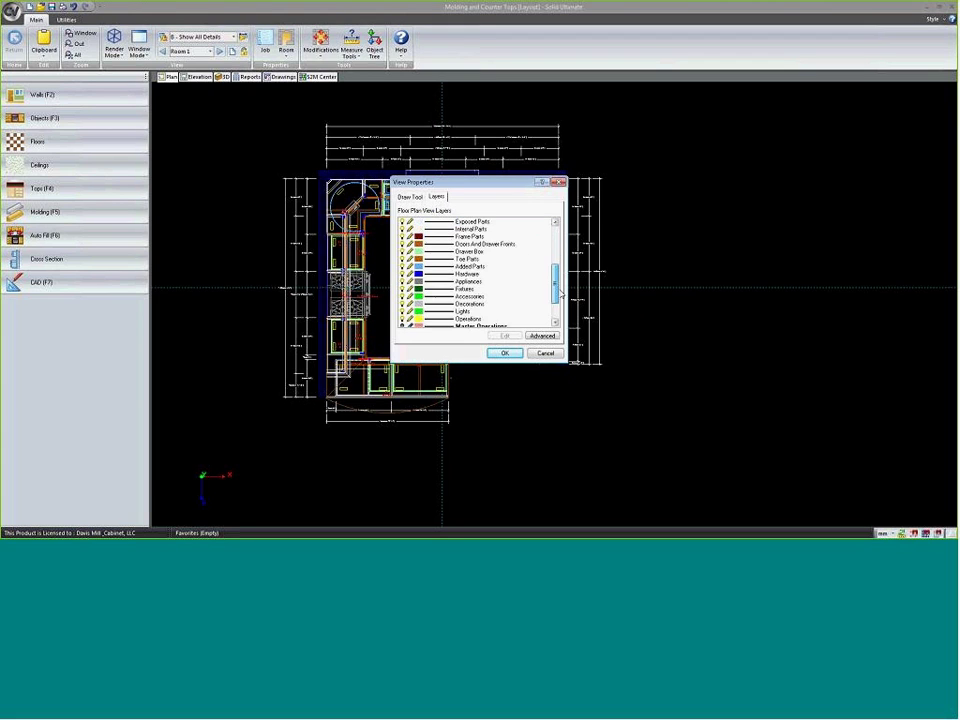
click(404, 321)
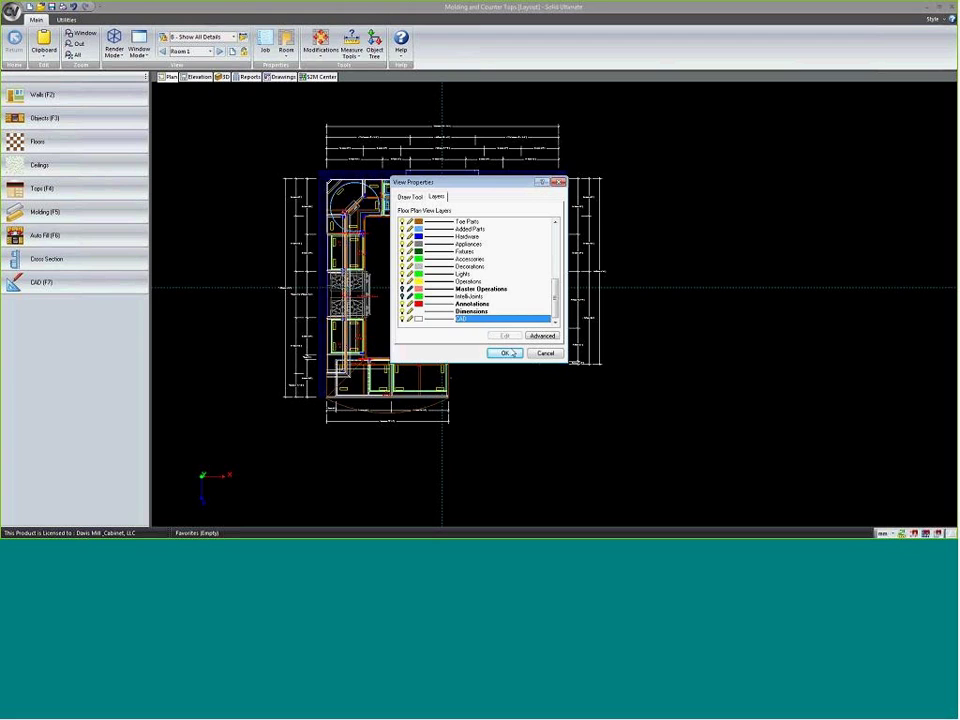
click(504, 353)
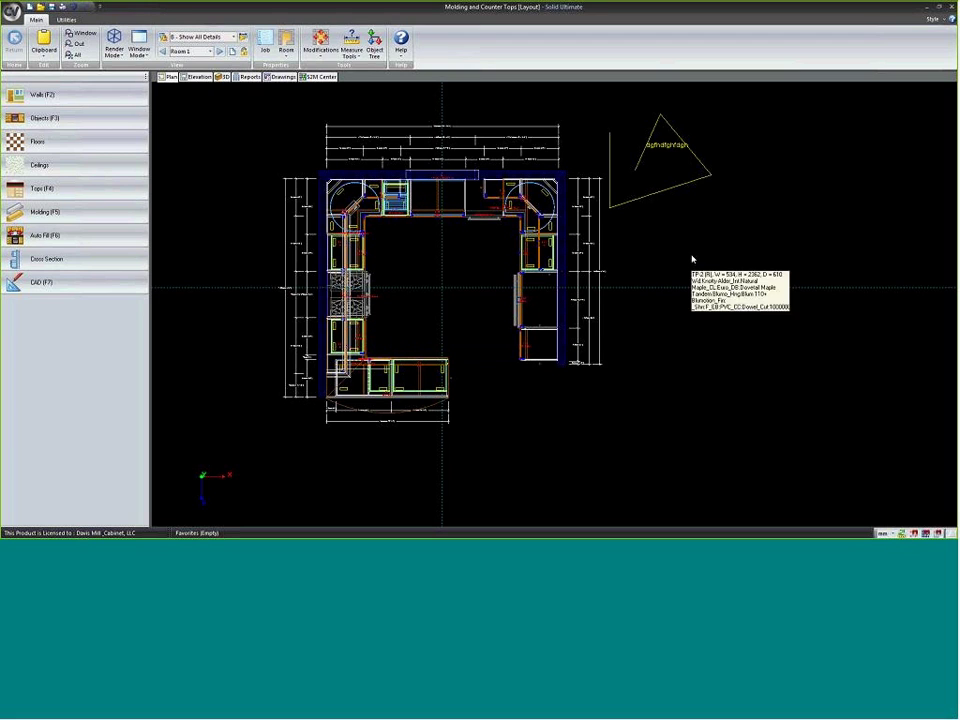
- Fit and regenerate the plan drawing, then open the Wall 2 front elevation
right_click(648, 254)
click(690, 308)
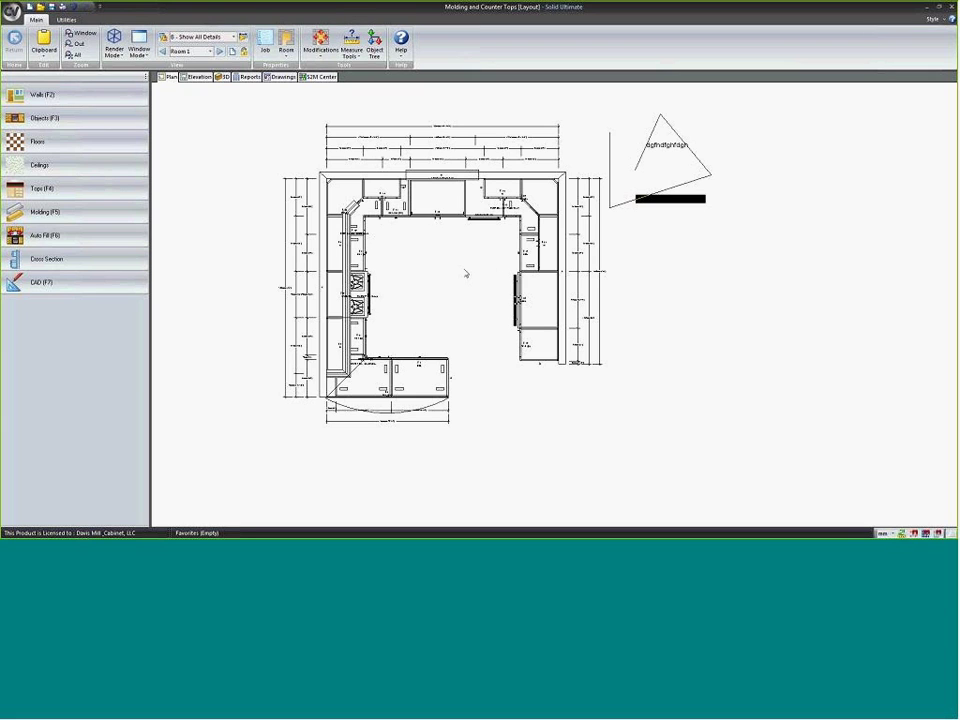
double_click(331, 272)
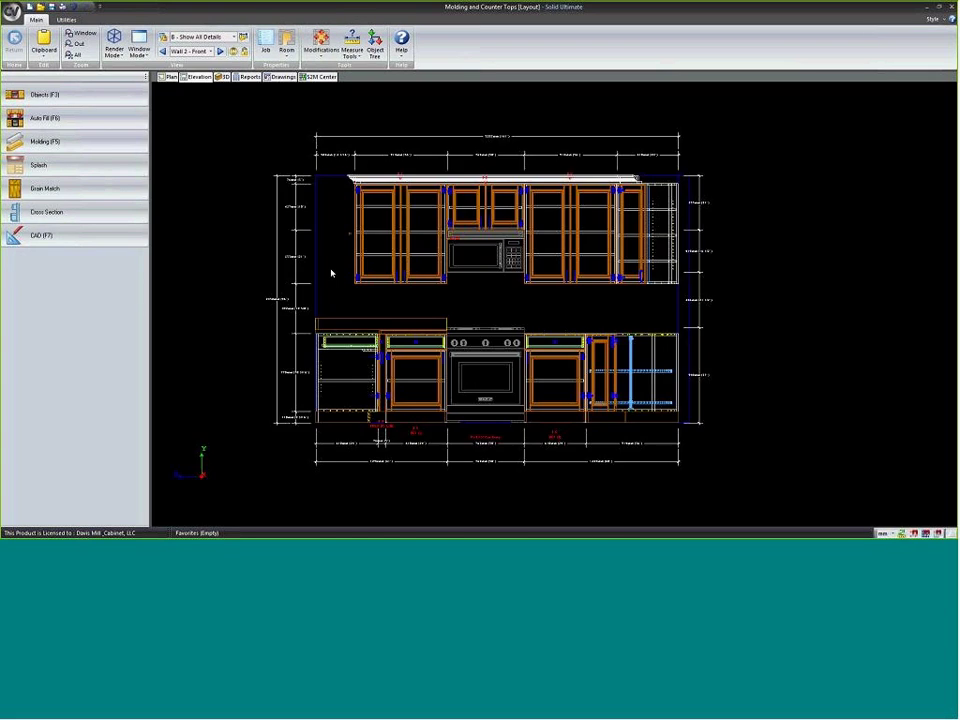
- Open base cabinet BD1 beside the range on its own, in its front face view
scroll(392, 245, up, 2)
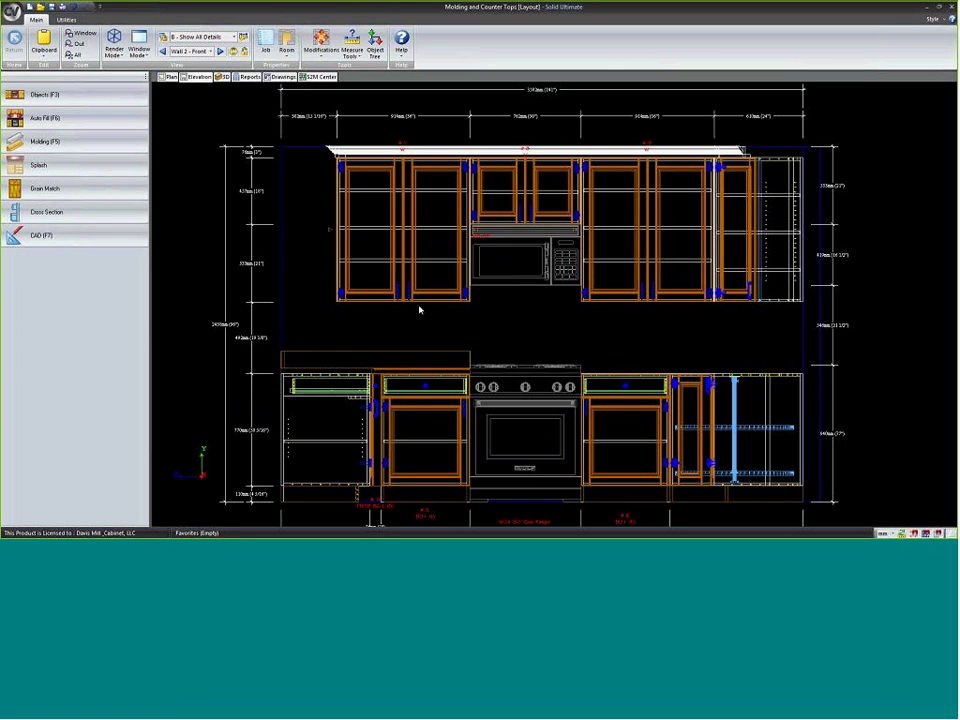
scroll(531, 326, down, 2)
scroll(525, 326, down, 2)
click(579, 334)
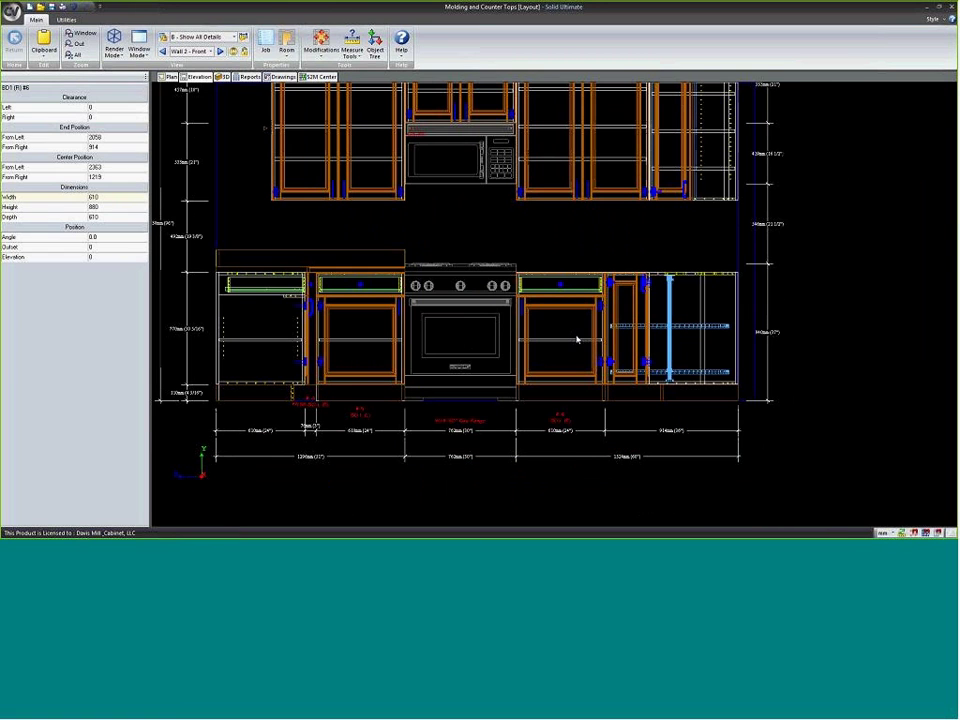
double_click(580, 331)
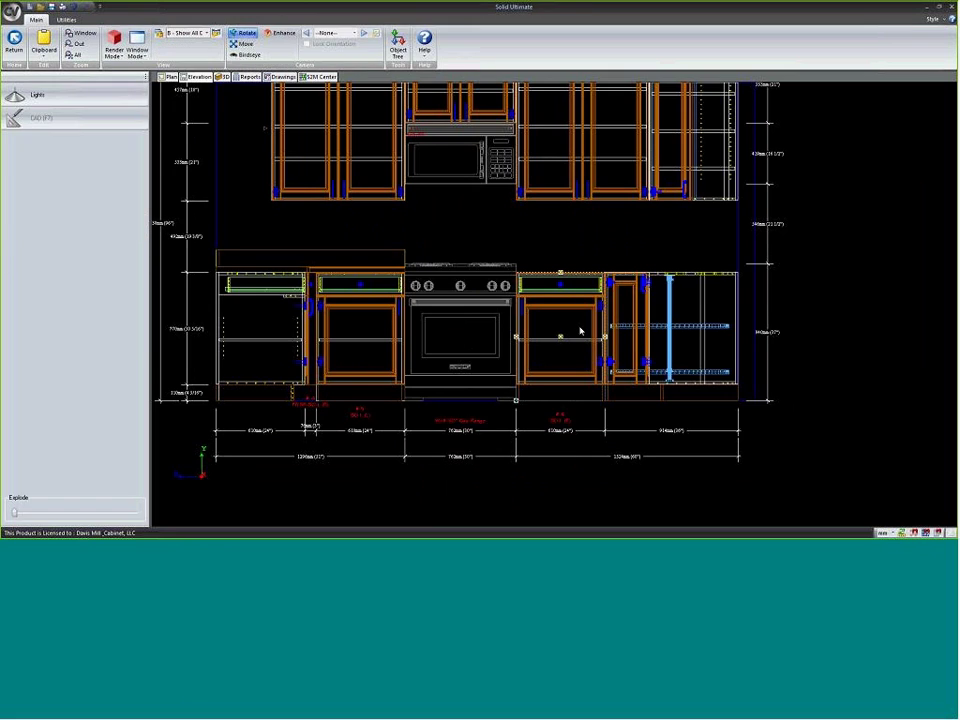
click(195, 78)
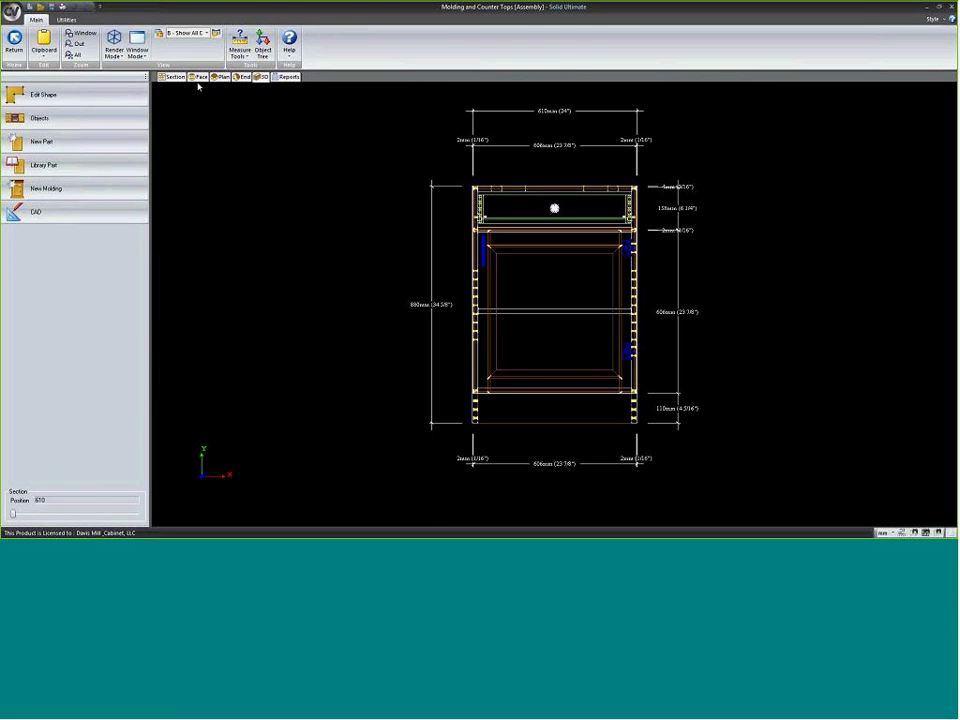
- Drag the SpiceInsert-MapleWood-533mm from Davis Mill and Cabinet's Drawer Inserts onto the cabinet
click(41, 118)
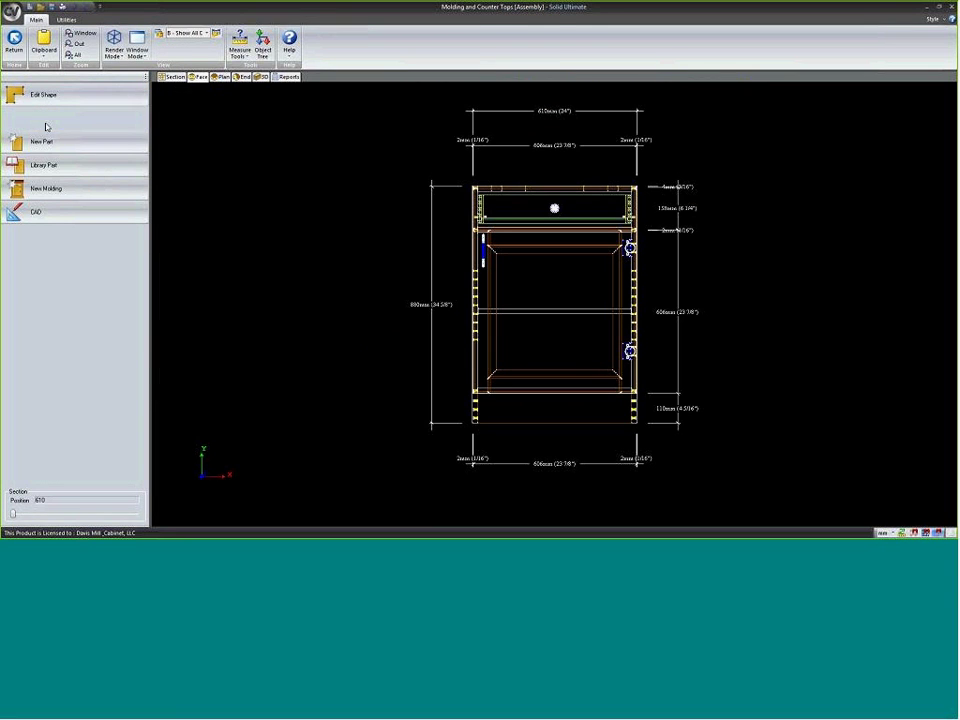
click(58, 103)
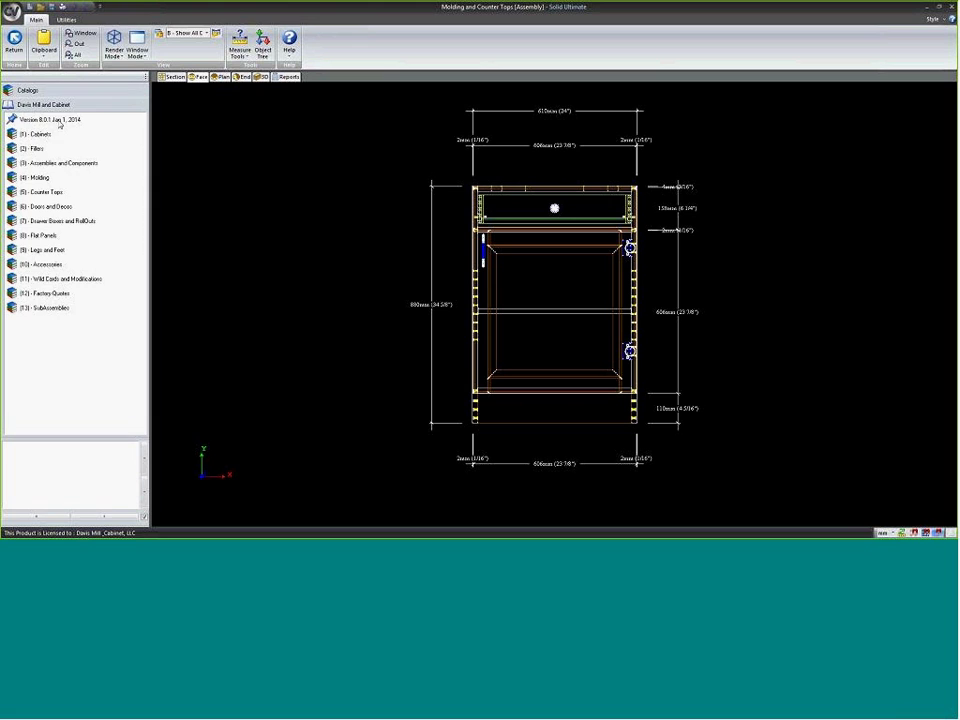
click(50, 265)
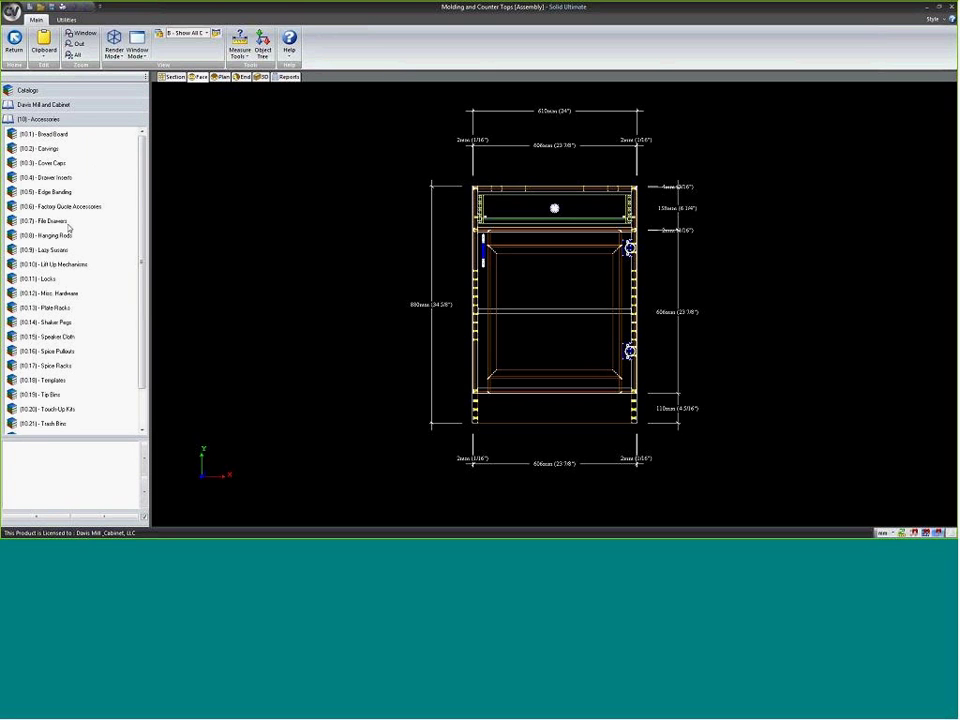
click(66, 178)
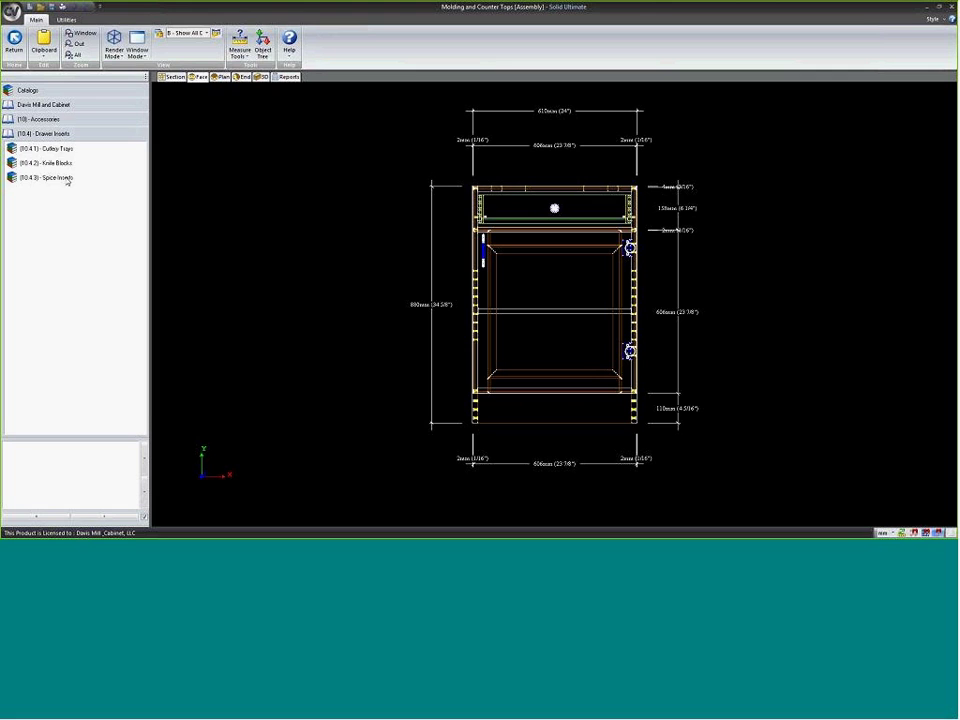
click(68, 178)
click(80, 178)
mouse_move(82, 191)
mouse_down()
mouse_move(281, 193)
mouse_move(497, 221)
mouse_move(496, 233)
mouse_move(300, 131)
mouse_up()
- Delete the misplaced spice insert and drop a new one into the top drawer
right_click(359, 156)
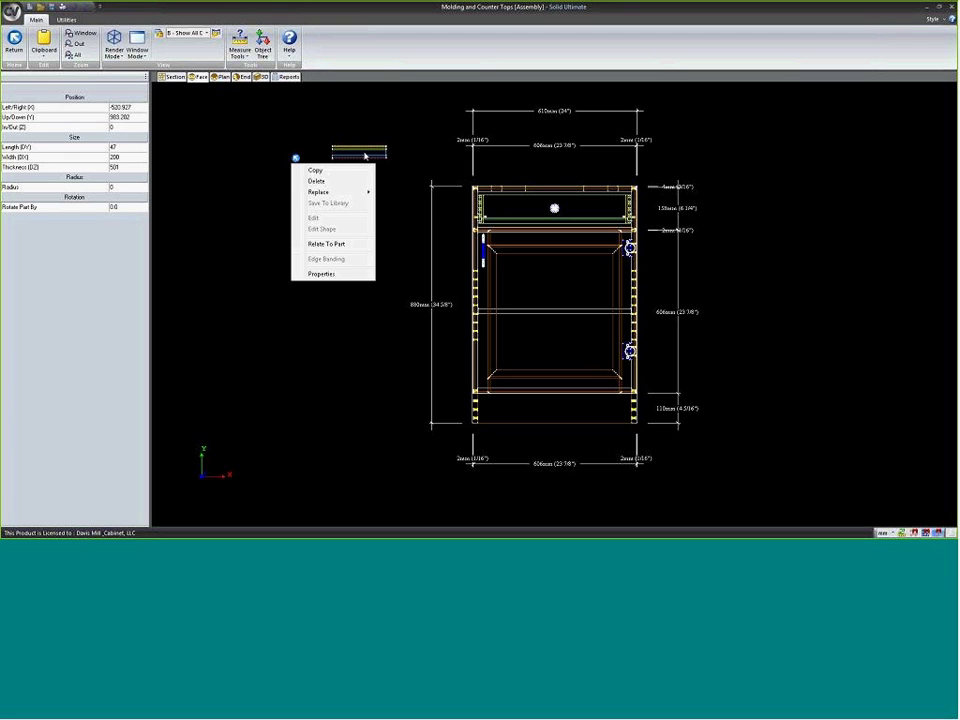
click(358, 181)
click(75, 119)
drag(64, 180, 499, 212)
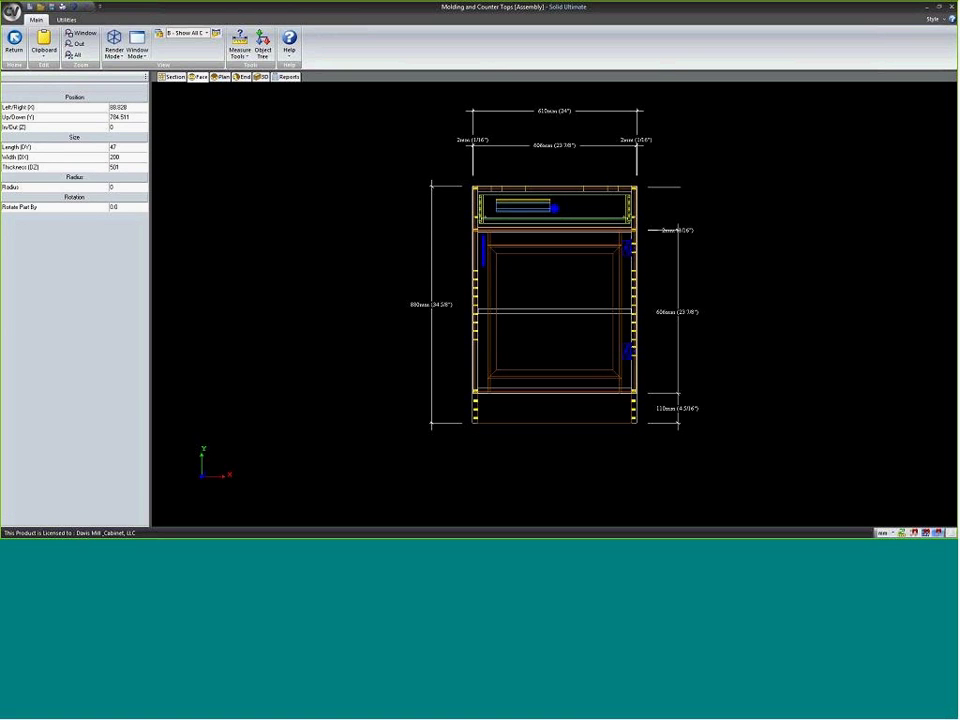
click(355, 150)
click(262, 77)
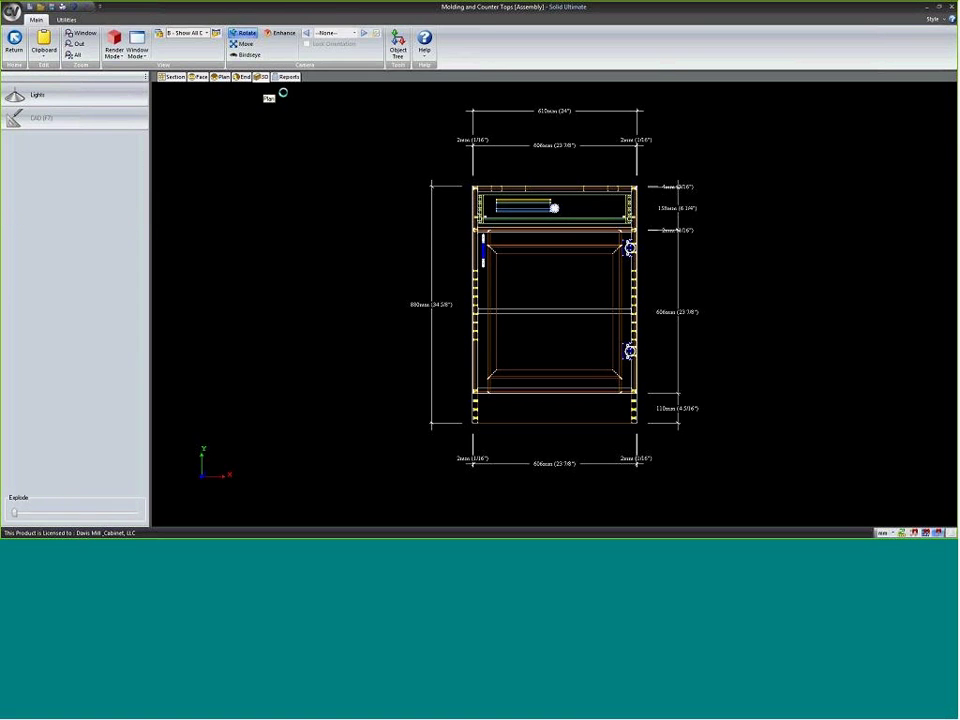
- Send the cabinet's front face view to the drawings
drag(452, 190, 313, 186)
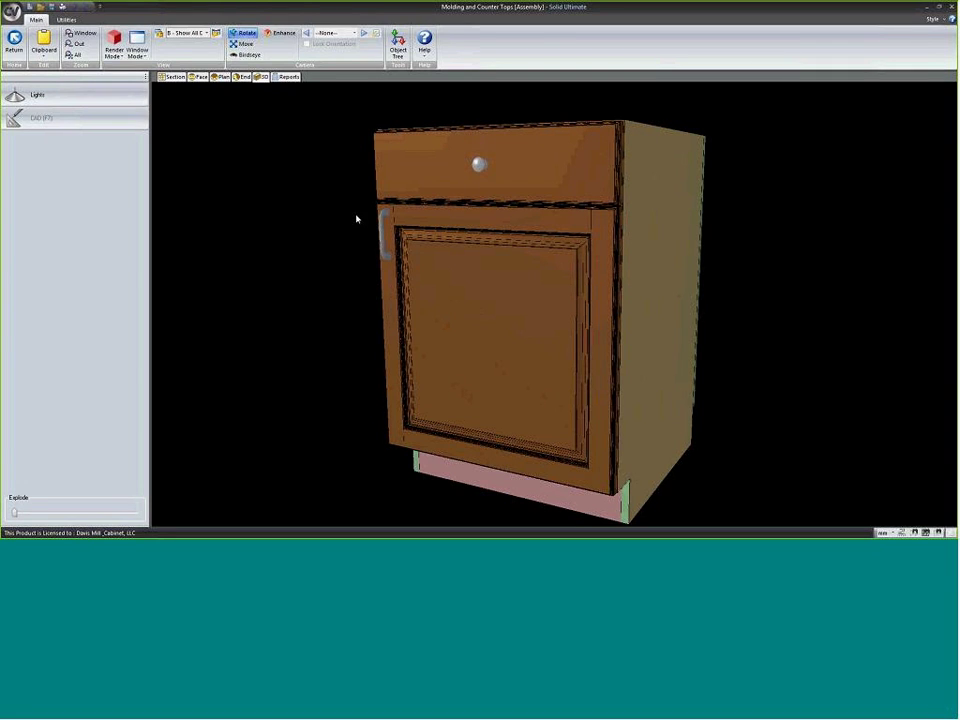
click(200, 78)
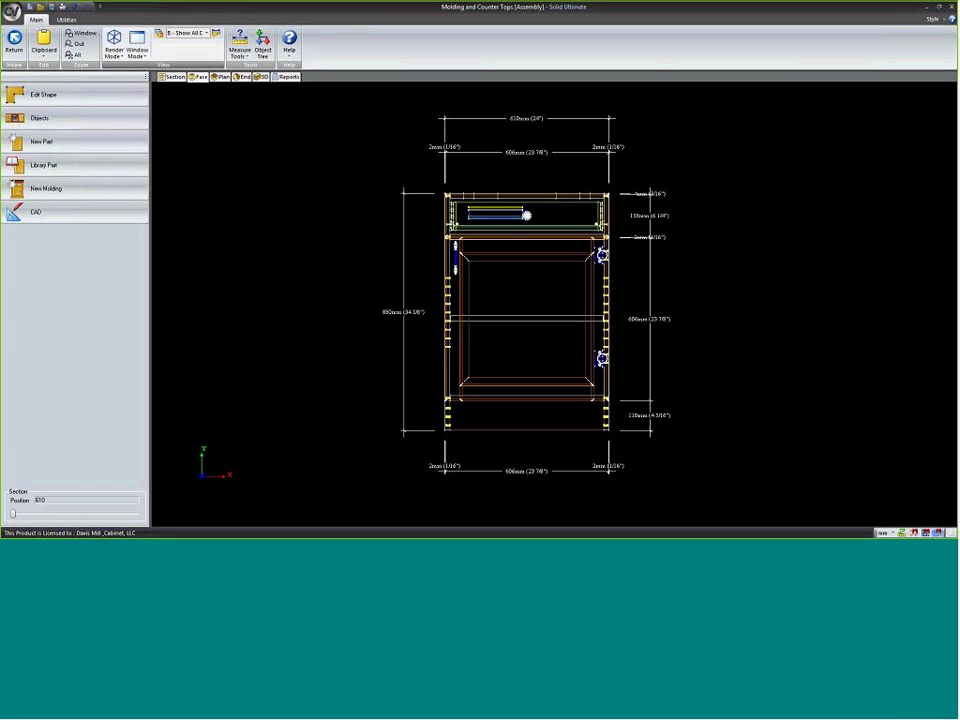
right_click(188, 141)
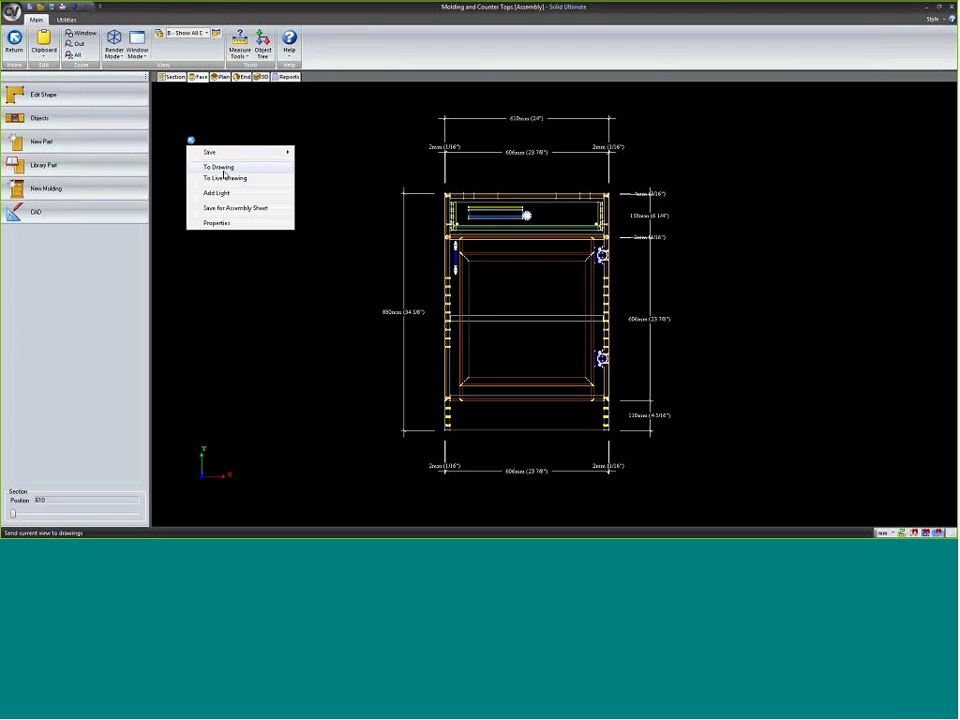
click(224, 167)
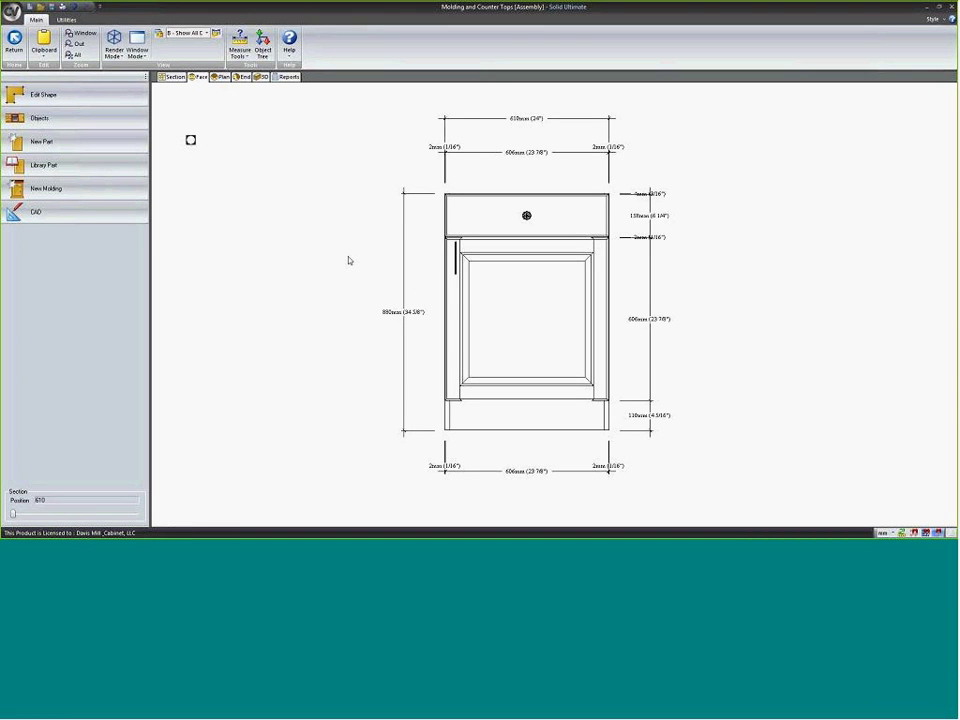
- Exit keeping the cabinet changes, then reopen the cabinet in CAD drafting
key(Escape)
key(Return)
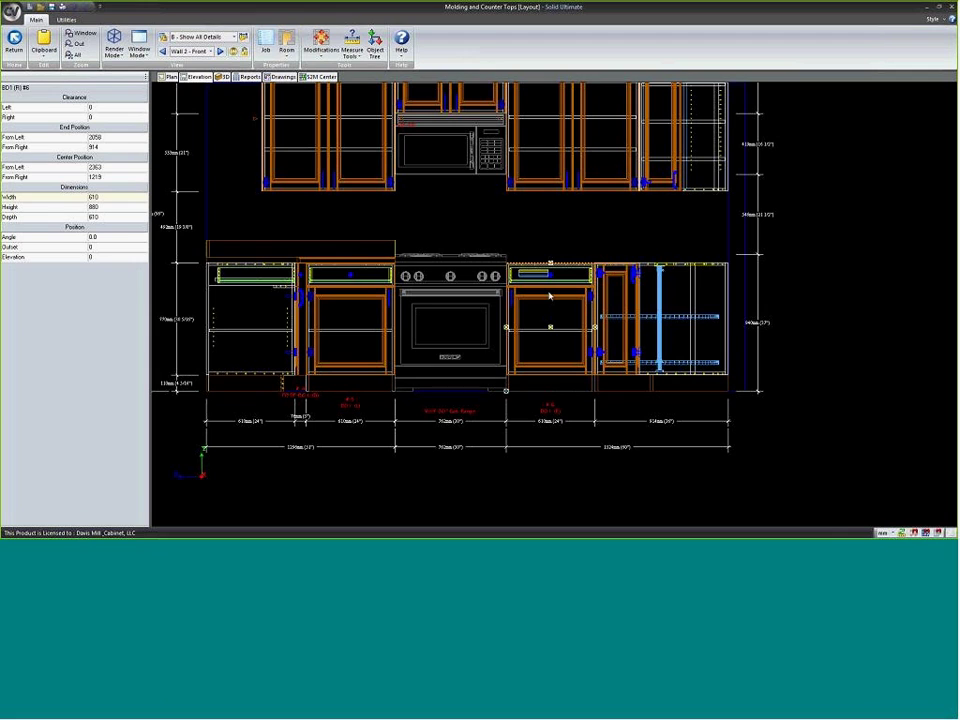
double_click(549, 296)
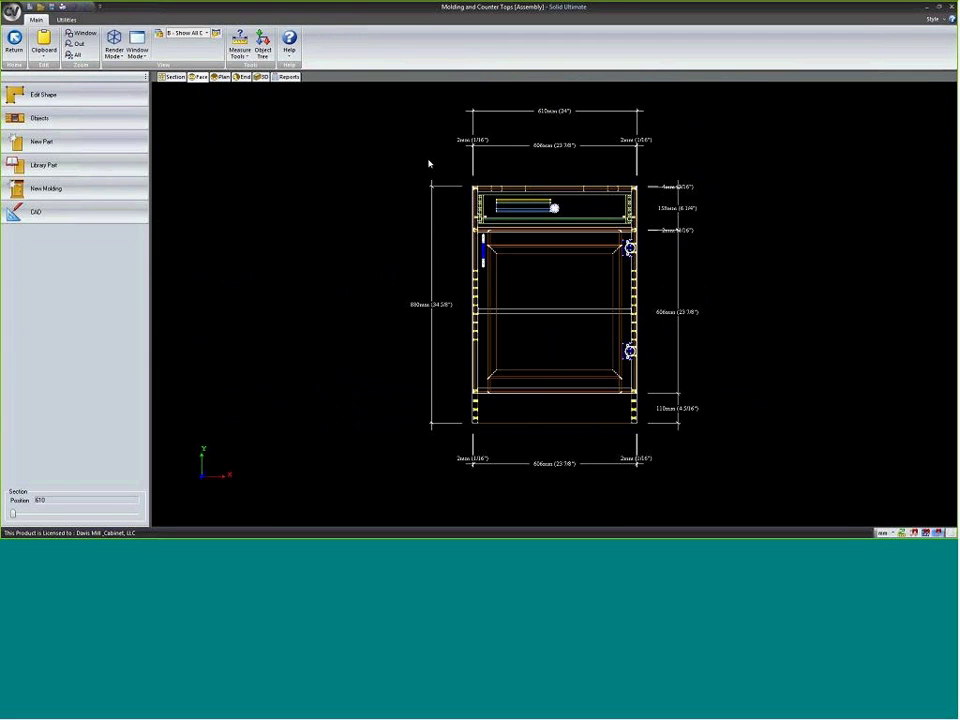
click(60, 210)
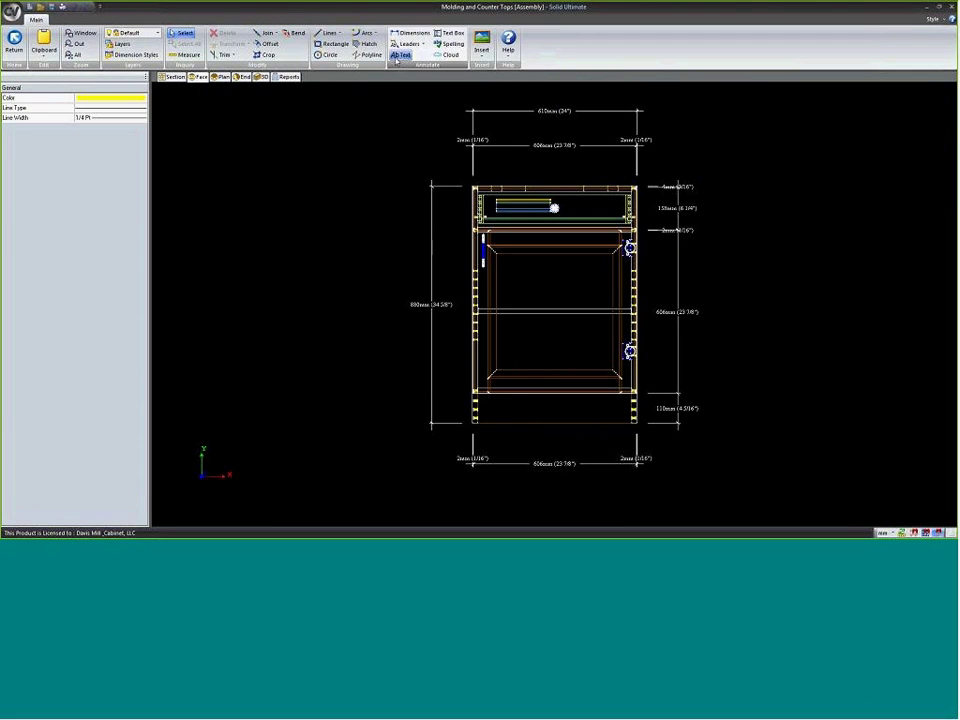
- Add a text leader from the spice insert reading 'Drawer spice tray'
click(399, 55)
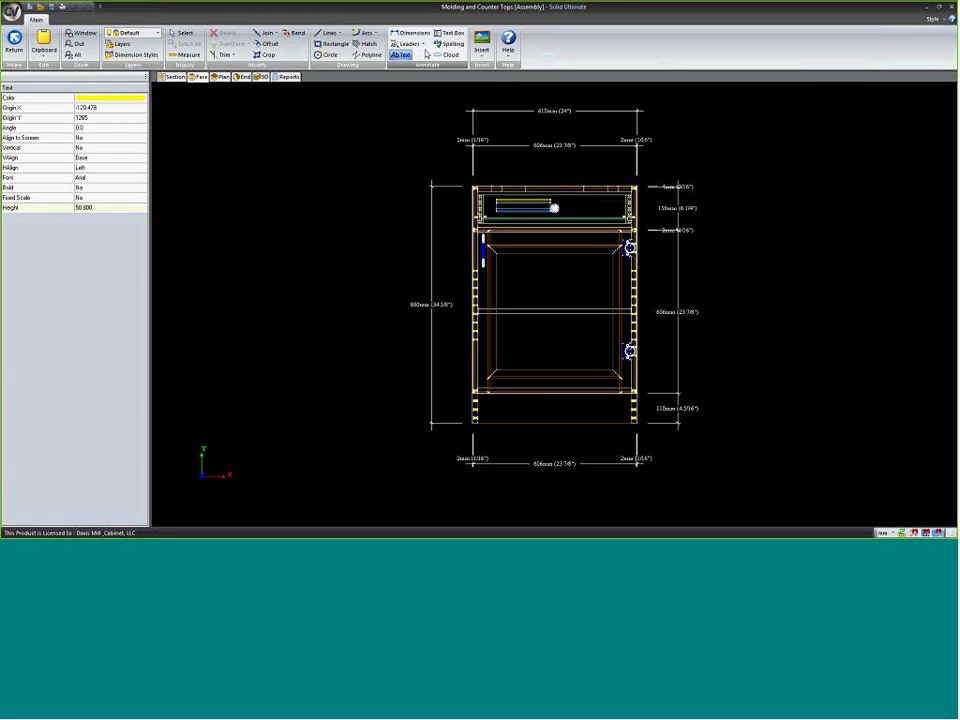
click(409, 44)
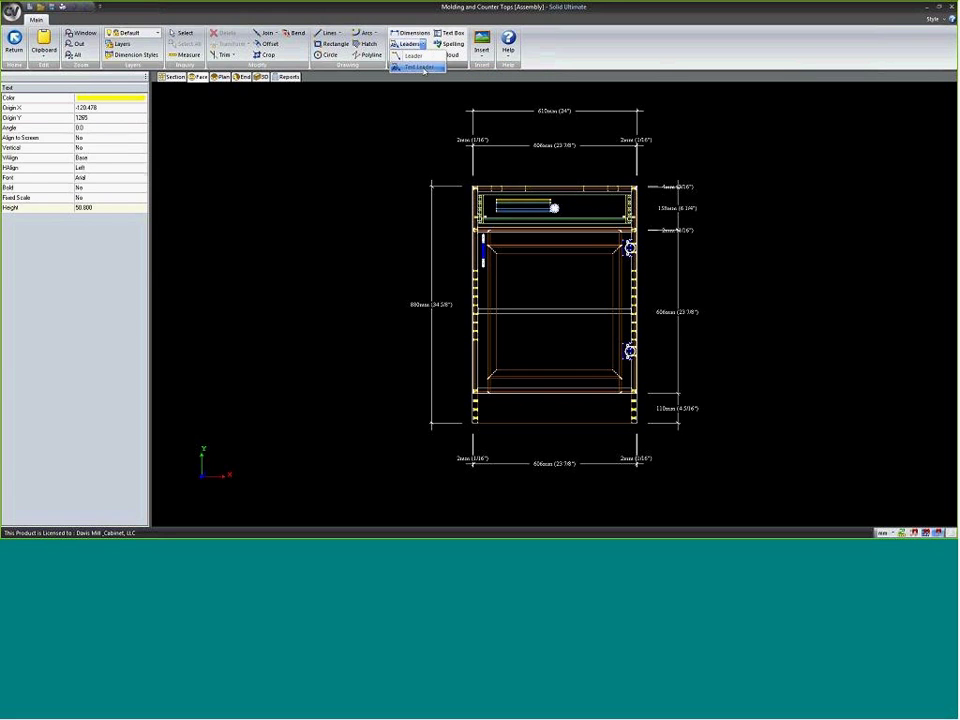
click(423, 68)
click(592, 210)
click(678, 125)
click(713, 124)
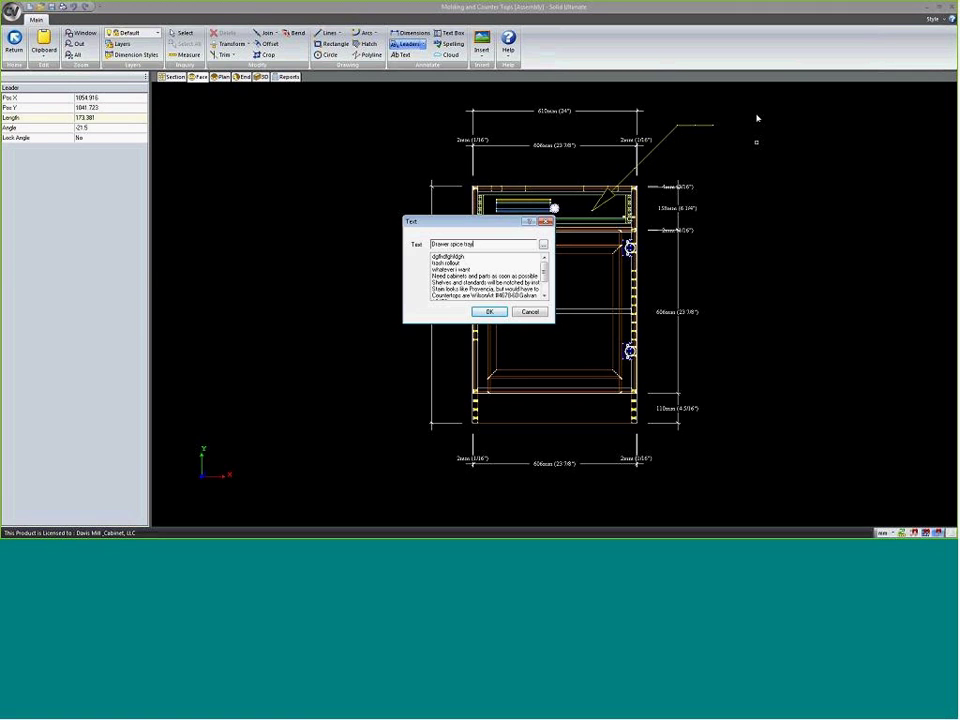
key(Return)
key(Escape)
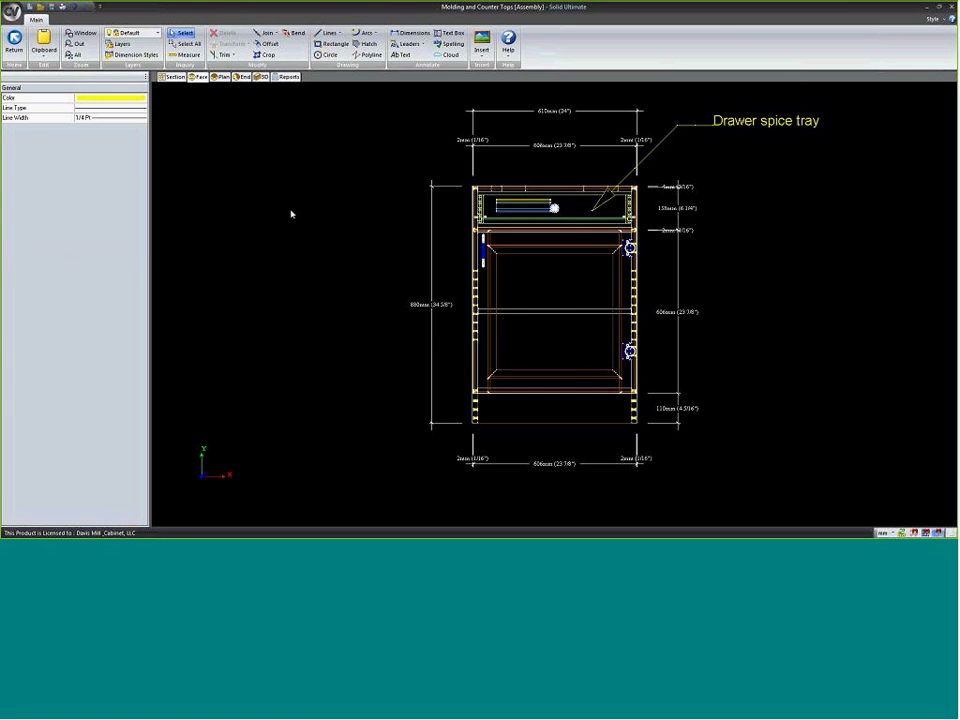
- Leave the cabinet and return to the Wall 2 elevation
scroll(300, 246, up, 1)
scroll(476, 216, down, 2)
scroll(470, 220, up, 2)
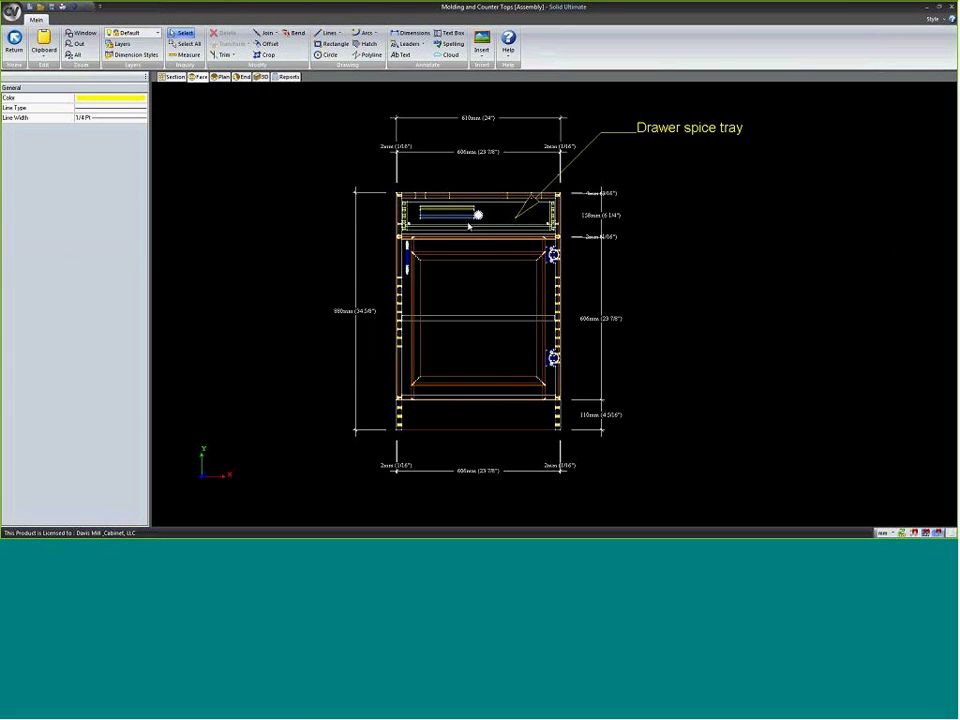
key(Escape)
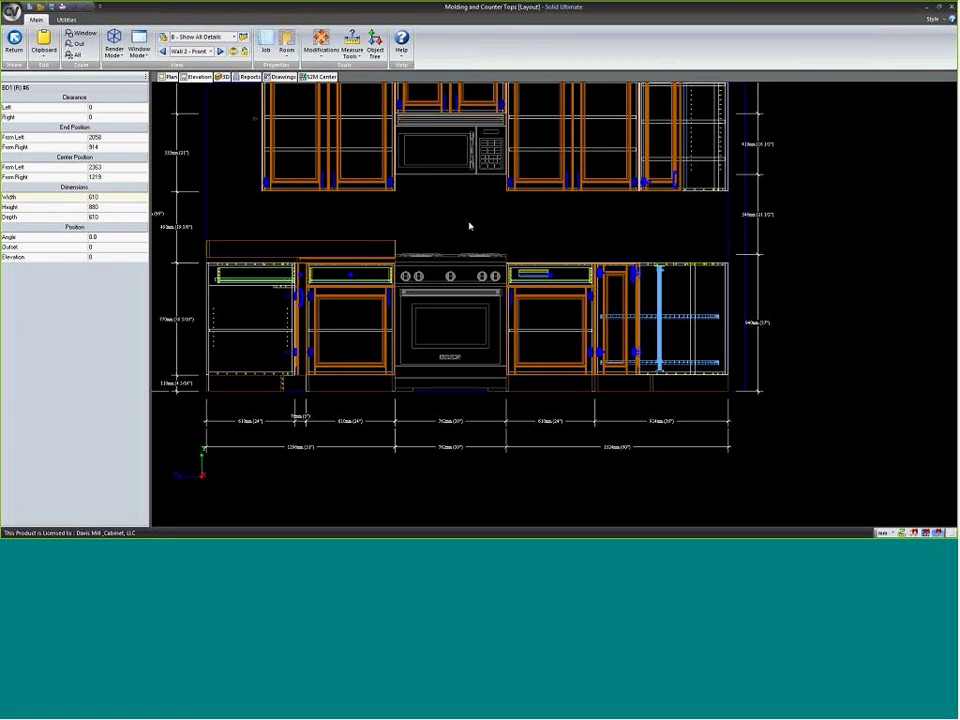
- Enable CAD notes in elevation in cabinet BD1's assembly properties
scroll(640, 427, down, 2)
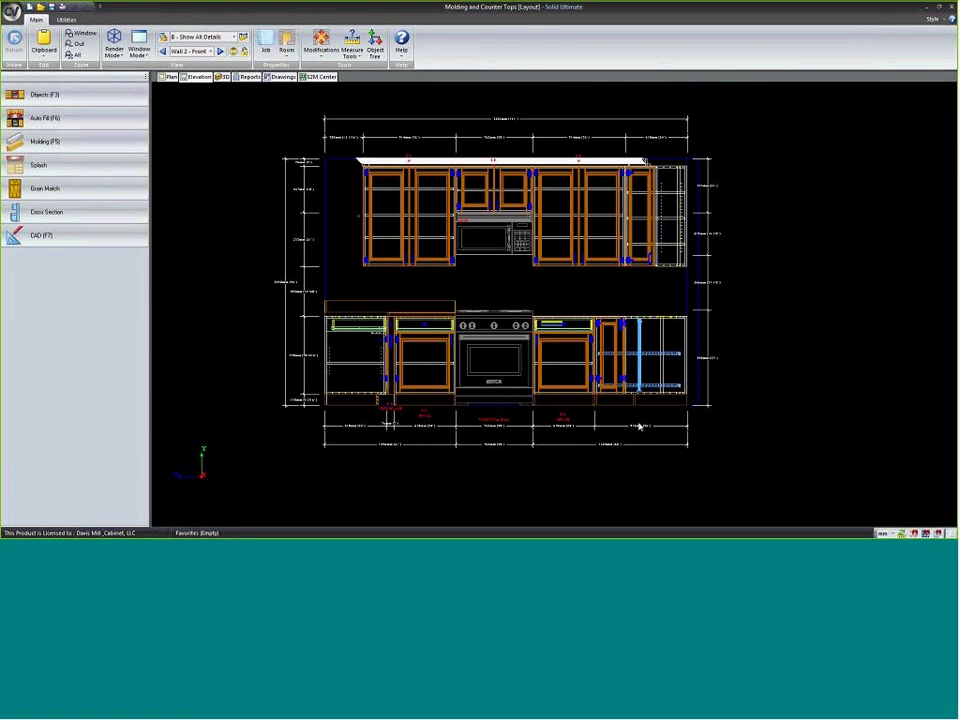
scroll(640, 427, up, 2)
scroll(560, 360, up, 1)
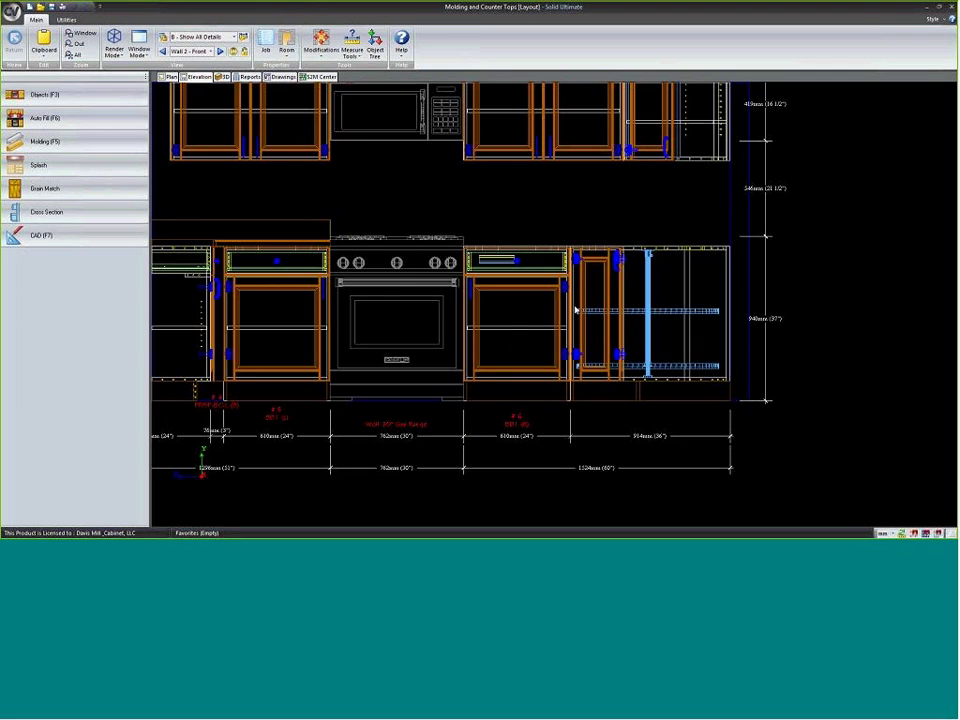
click(508, 317)
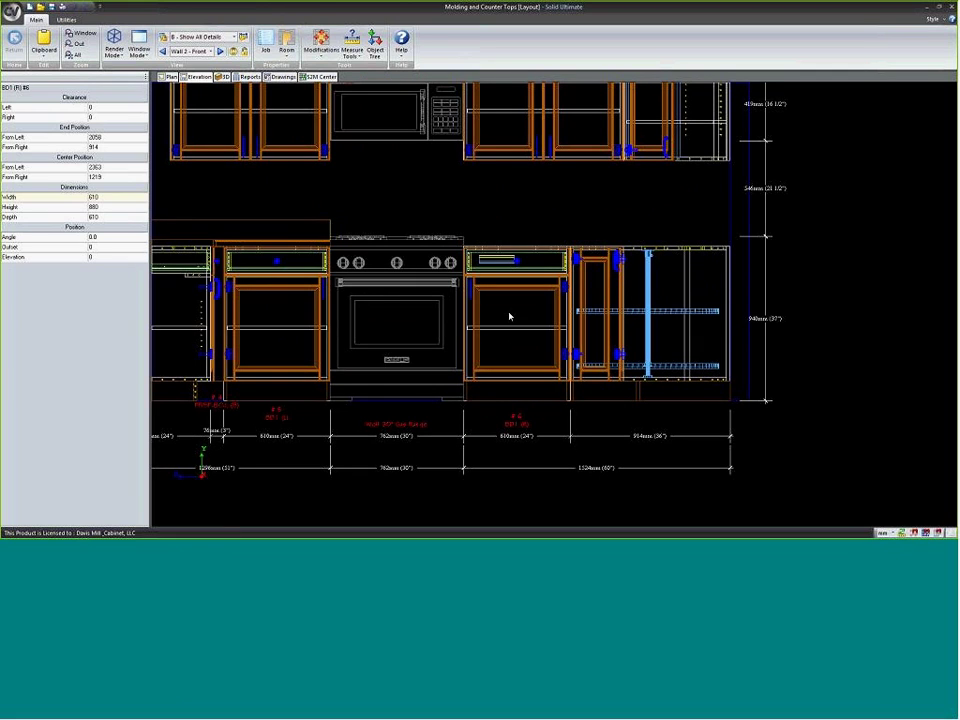
right_click(508, 318)
click(505, 500)
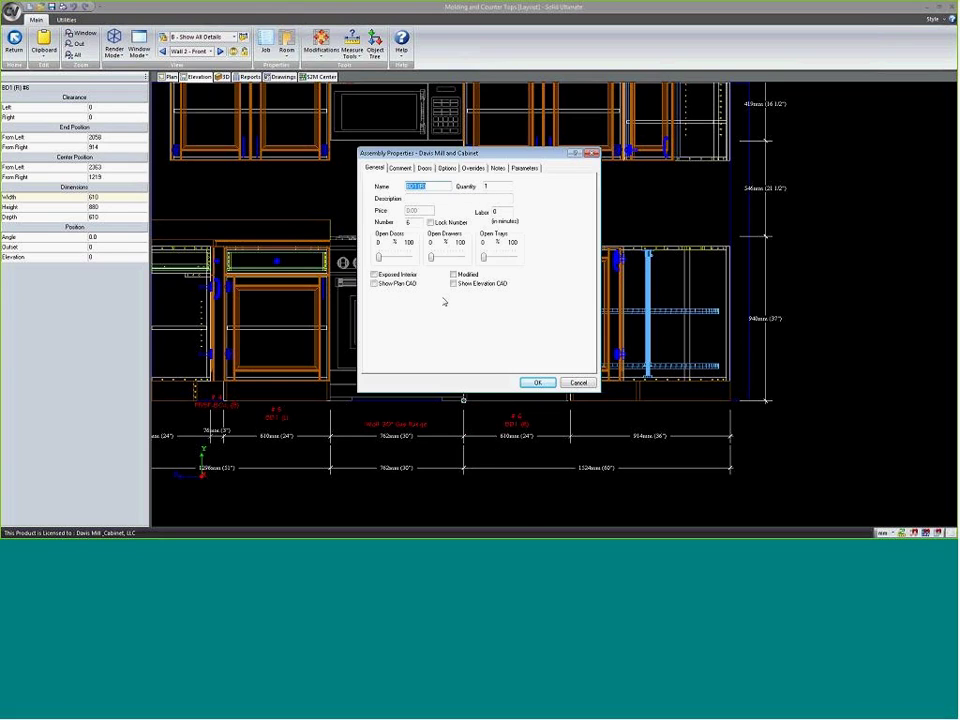
click(490, 284)
click(534, 383)
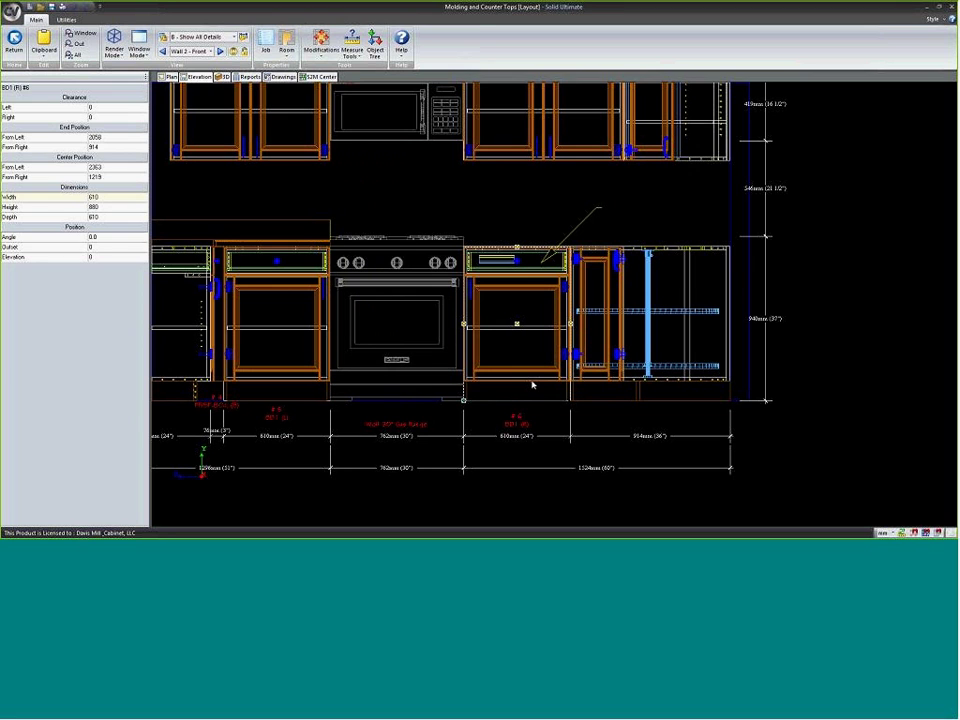
- Move the drawer cabinet beside the range out past the wall's right end
click(552, 427)
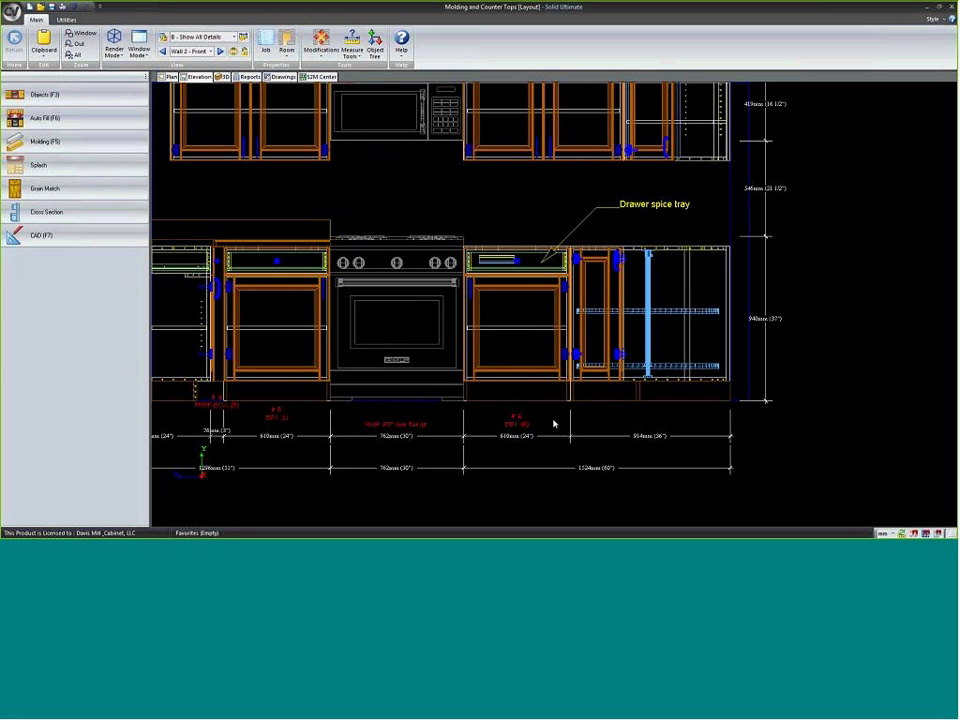
scroll(492, 340, down, 3)
click(508, 332)
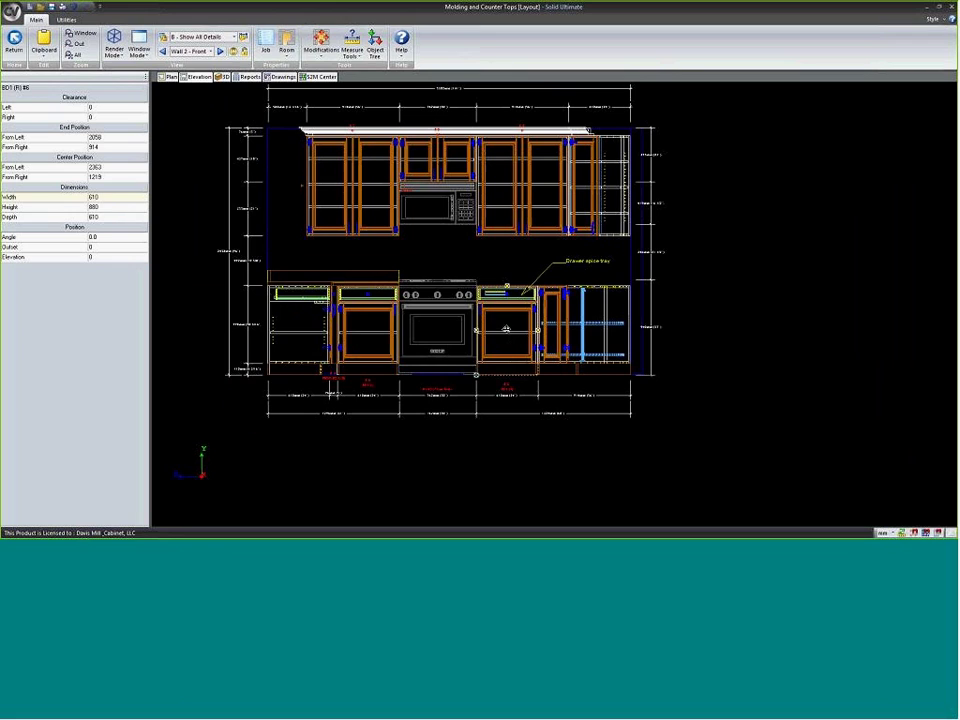
drag(508, 332, 731, 328)
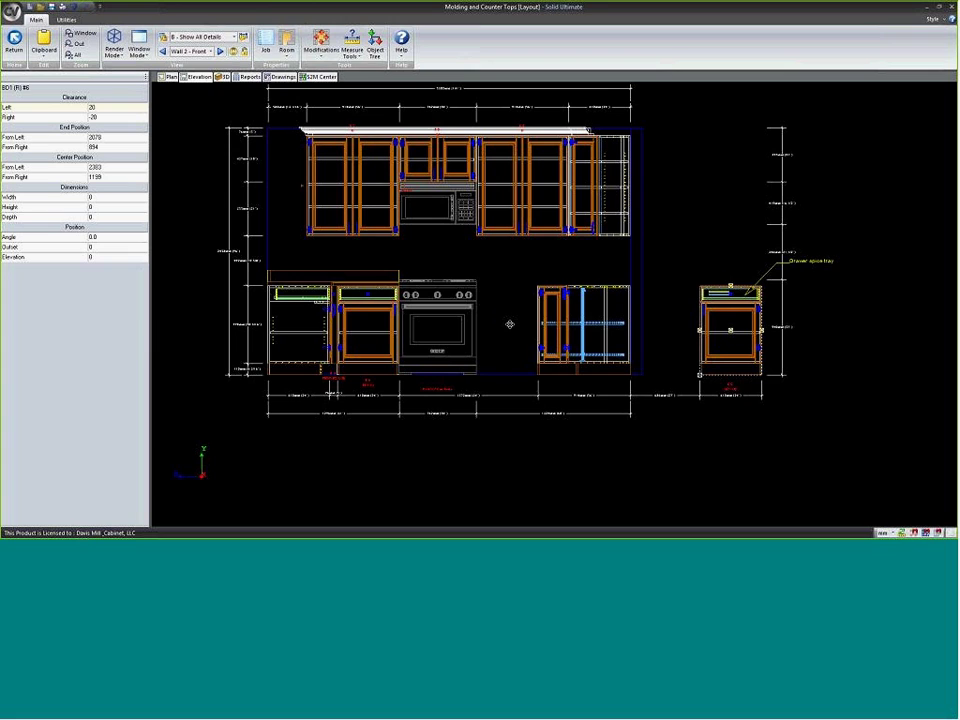
- Drop the drawer cabinet back beside the range and enter CAD drafting mode (F7)
click(452, 252)
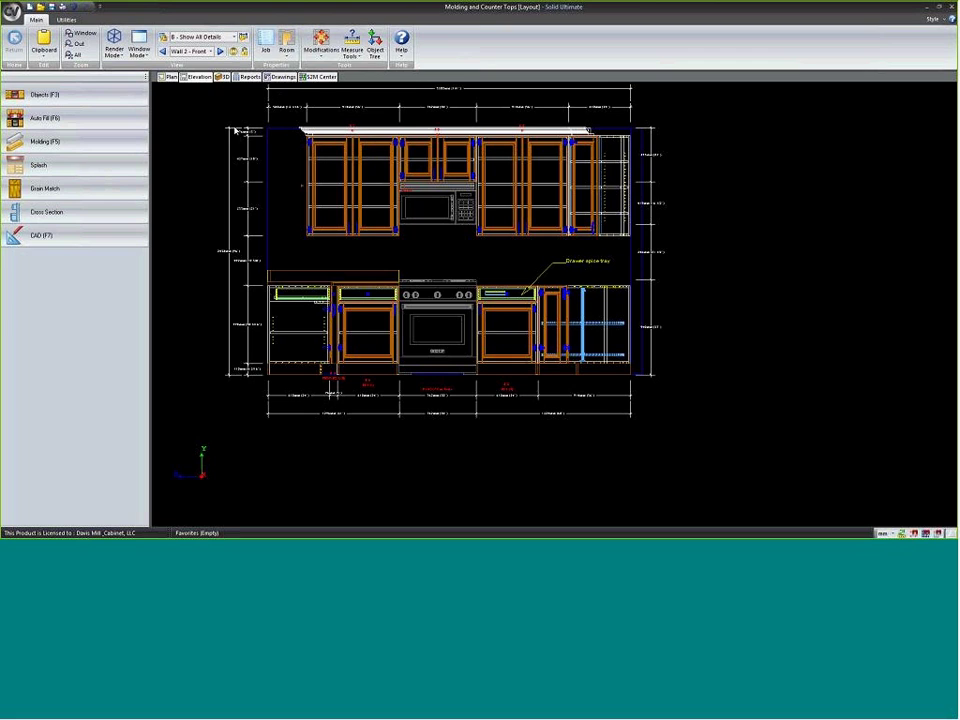
key(F7)
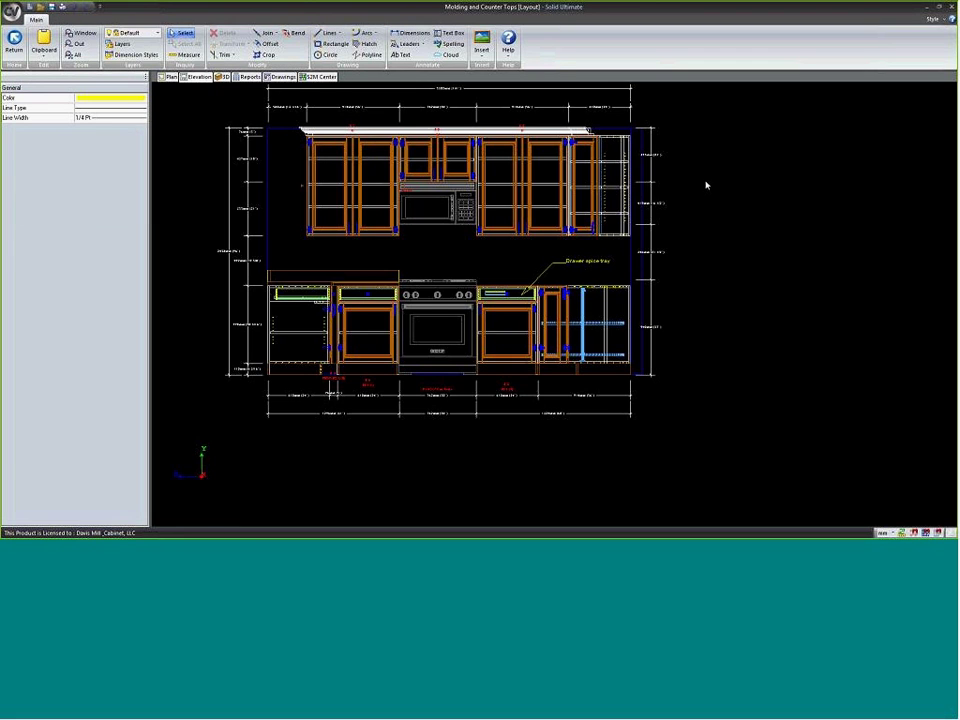
- Place a yellow ArrowNorth circled marker symbol below the Wall 2 elevation
click(484, 50)
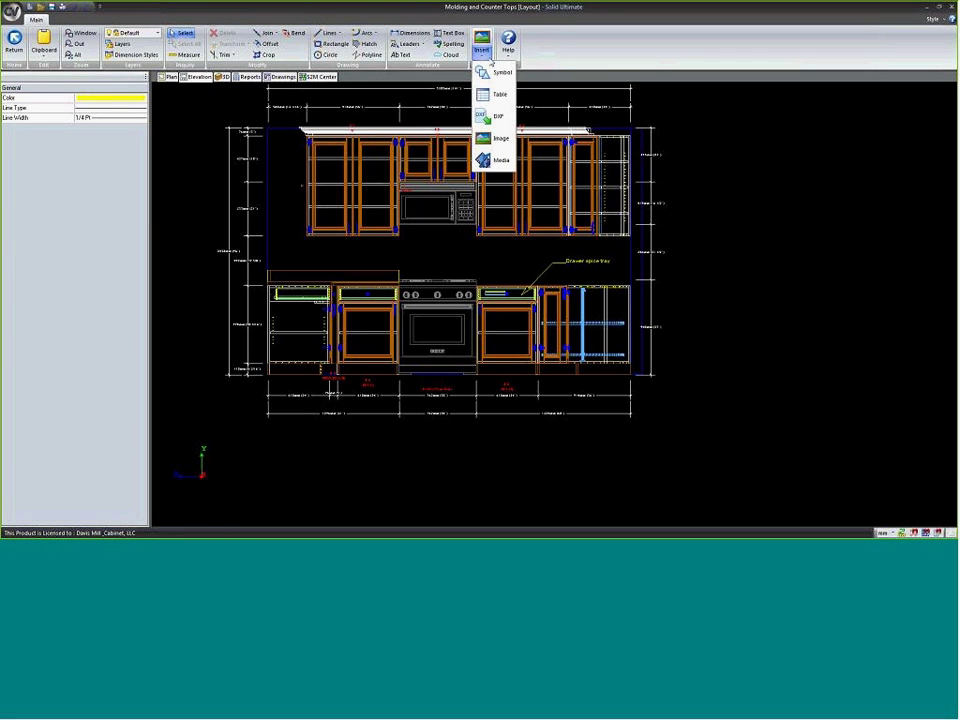
click(482, 73)
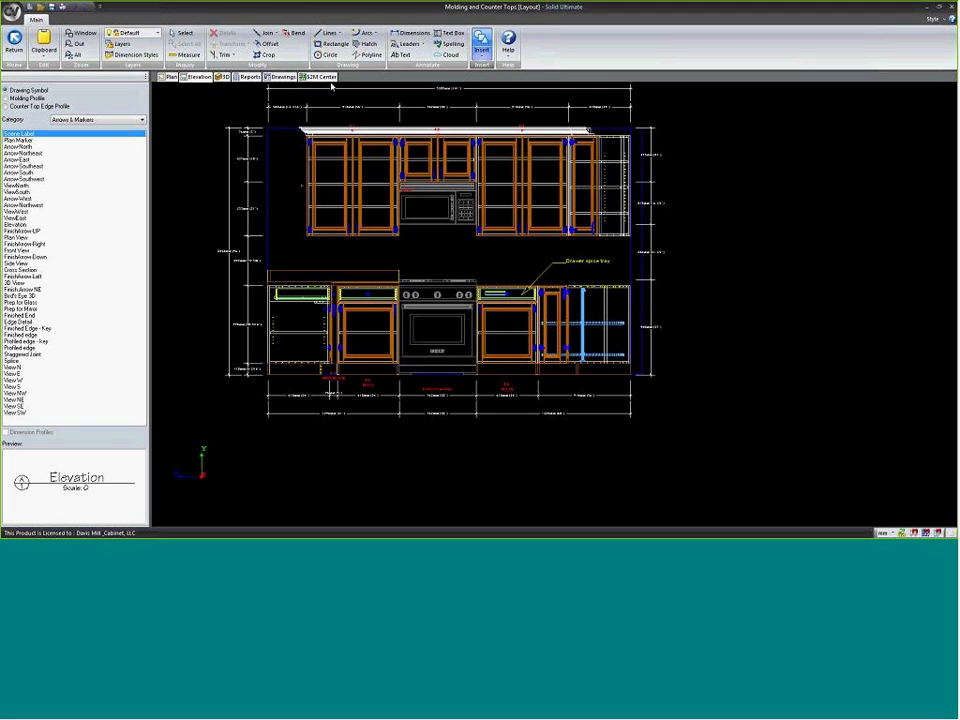
click(20, 146)
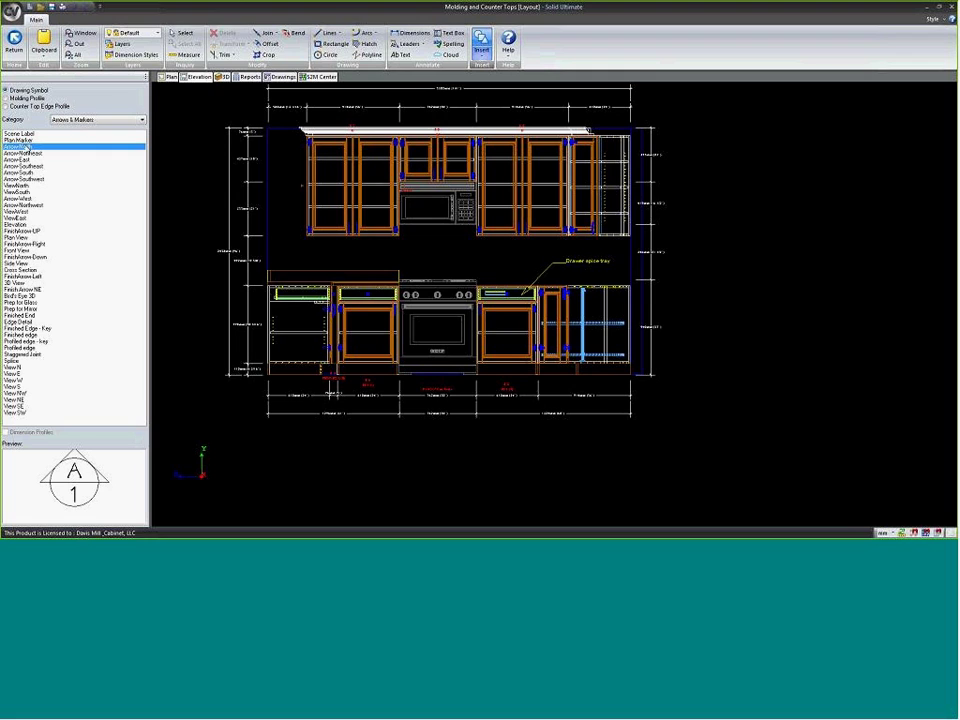
key(Escape)
click(446, 452)
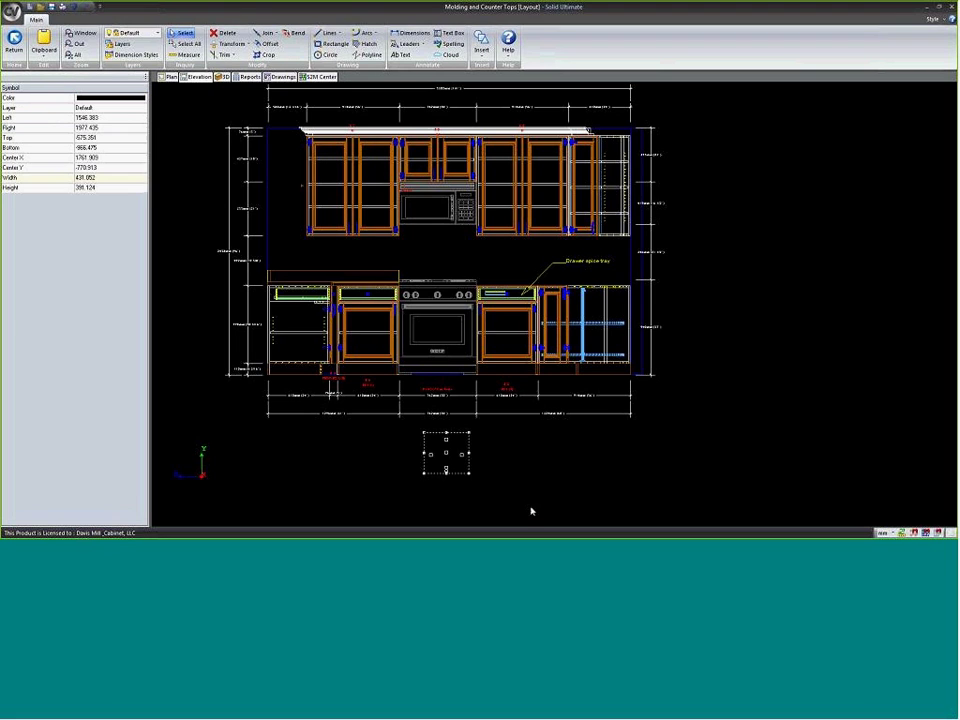
click(130, 98)
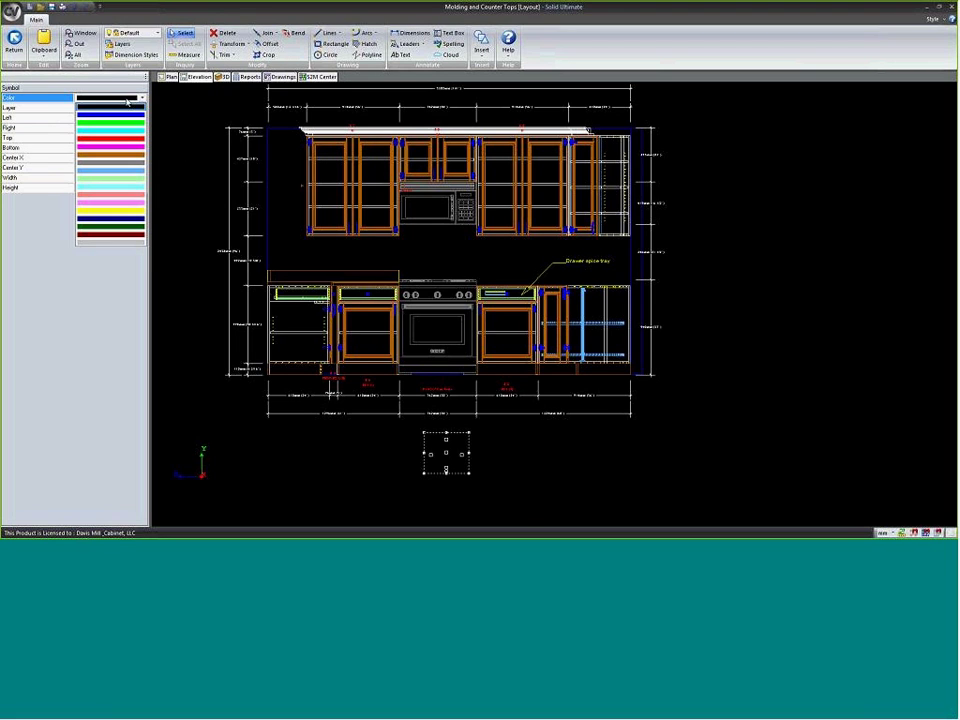
click(105, 208)
click(345, 455)
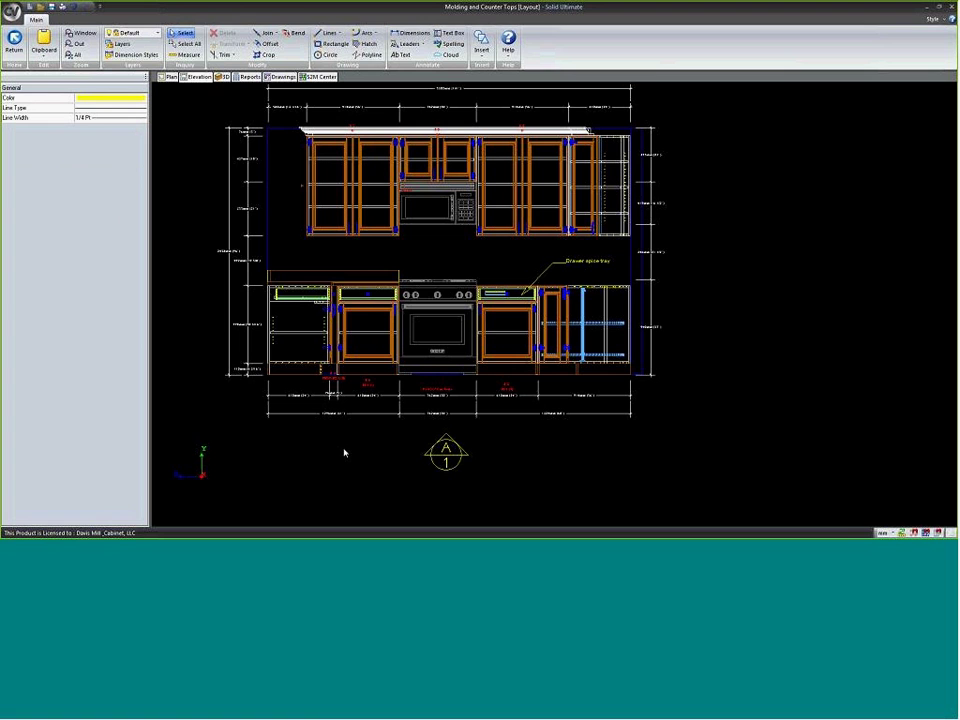
- Re-enter CAD drafting mode (F7) with the Insert list open
key(Escape)
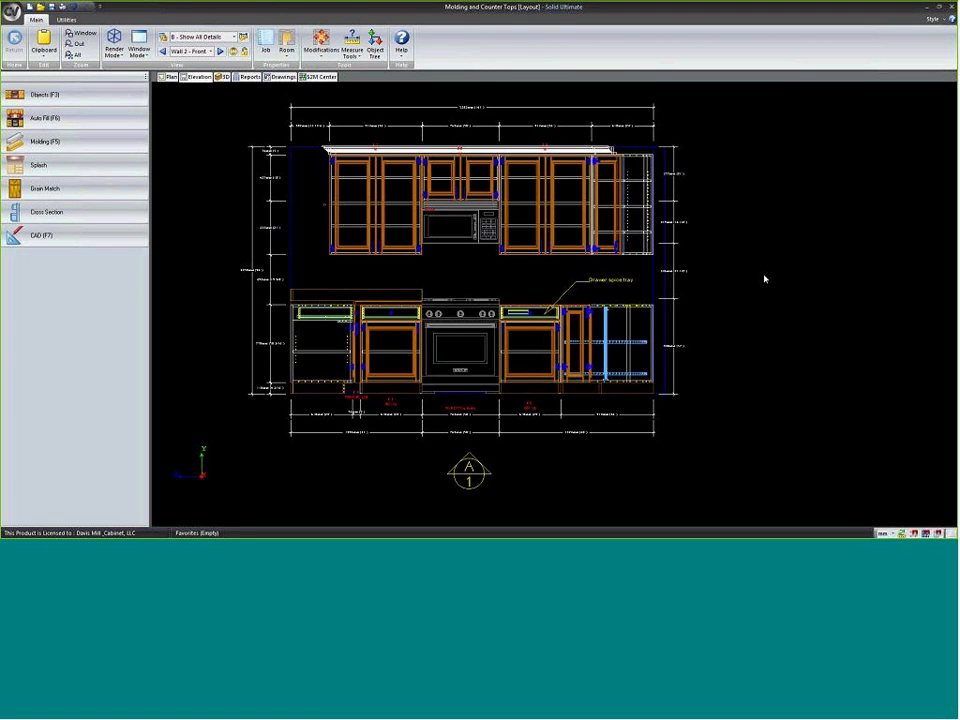
key(F7)
click(481, 45)
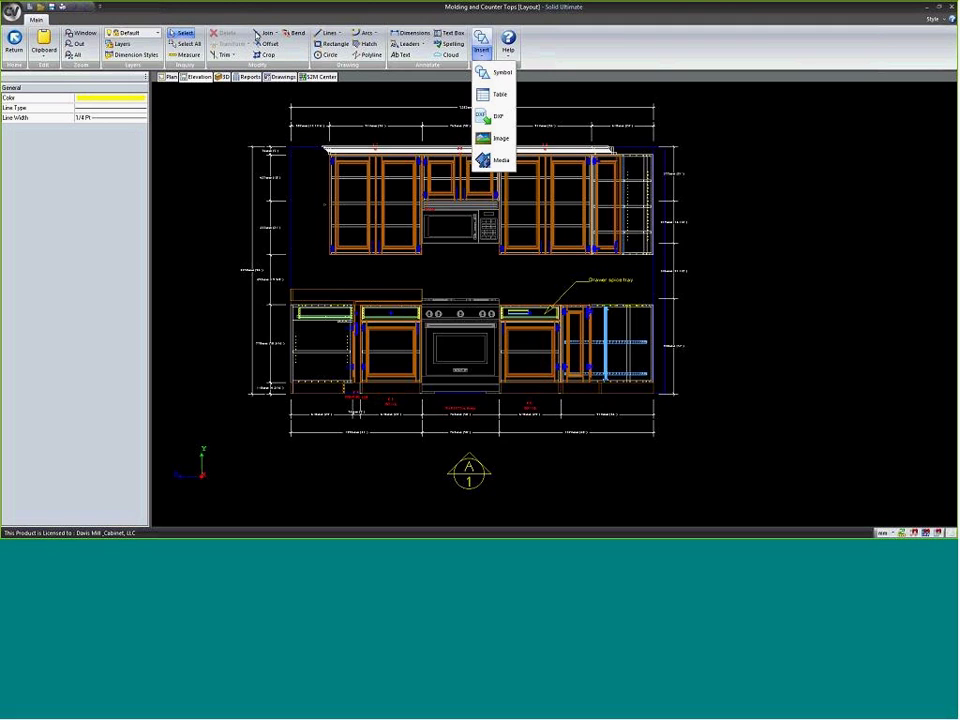
- Draw a vertical line right of the elevation and trim the crossing lines' excess
click(329, 32)
click(776, 148)
click(776, 221)
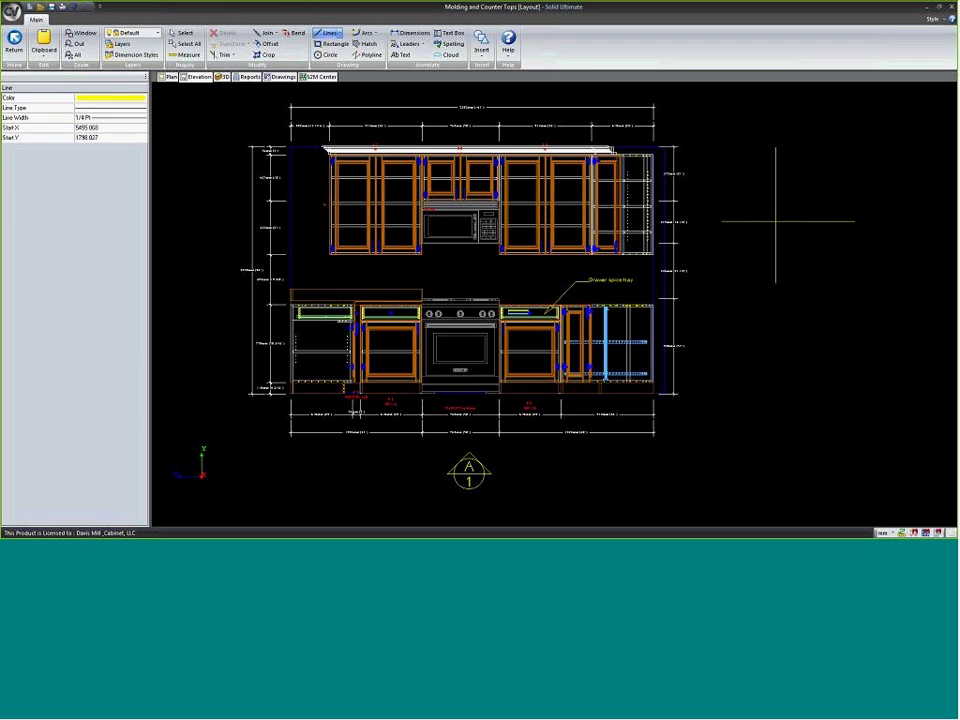
click(229, 55)
click(774, 163)
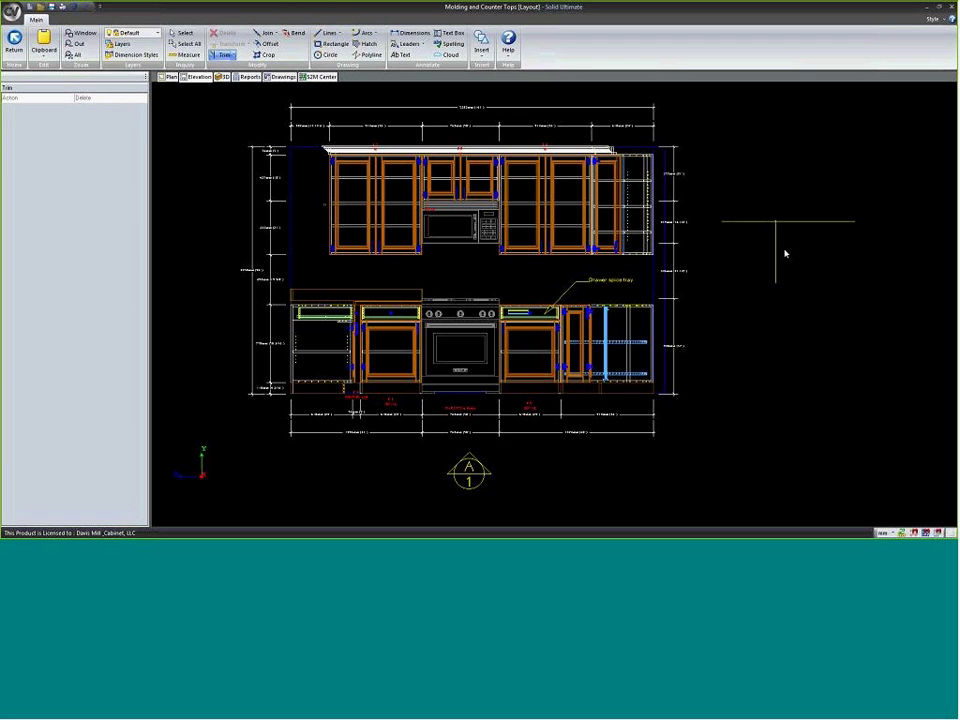
click(752, 221)
- Apply a rectangular crop around the sketch lines
click(268, 55)
click(280, 88)
click(741, 196)
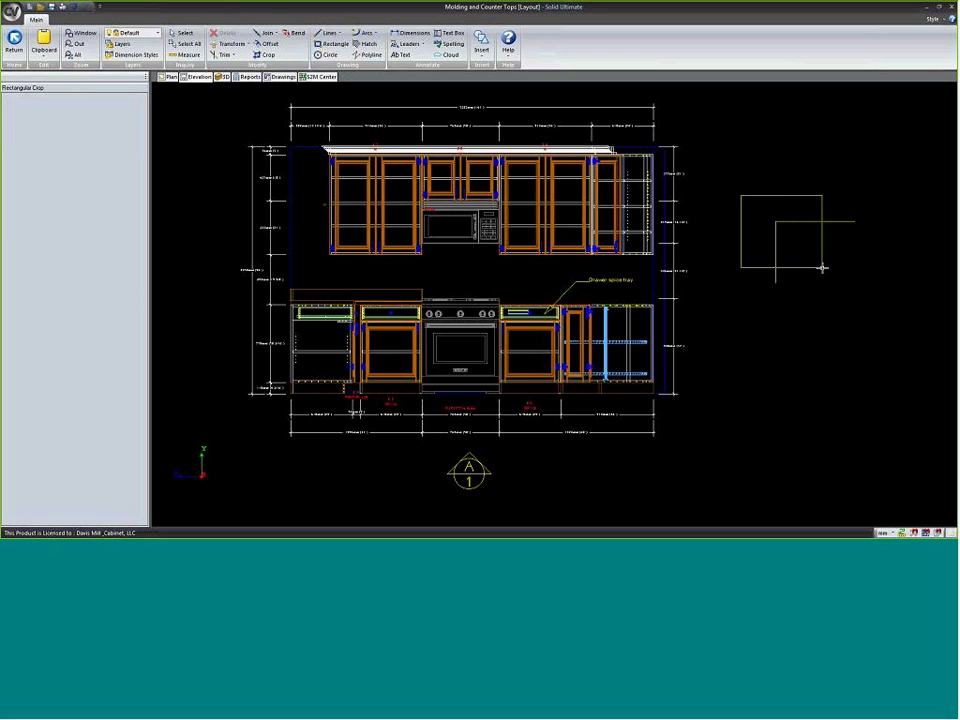
click(822, 267)
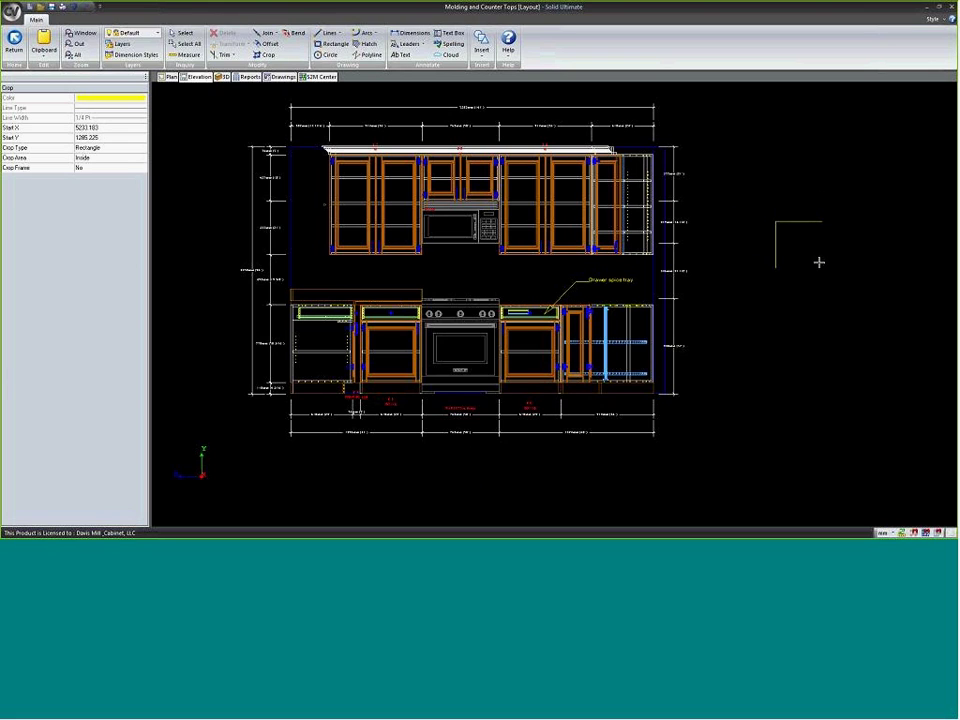
- Offset the top line upward and bend the copy into an arch
click(267, 44)
click(792, 223)
click(797, 203)
click(295, 33)
click(798, 207)
click(802, 189)
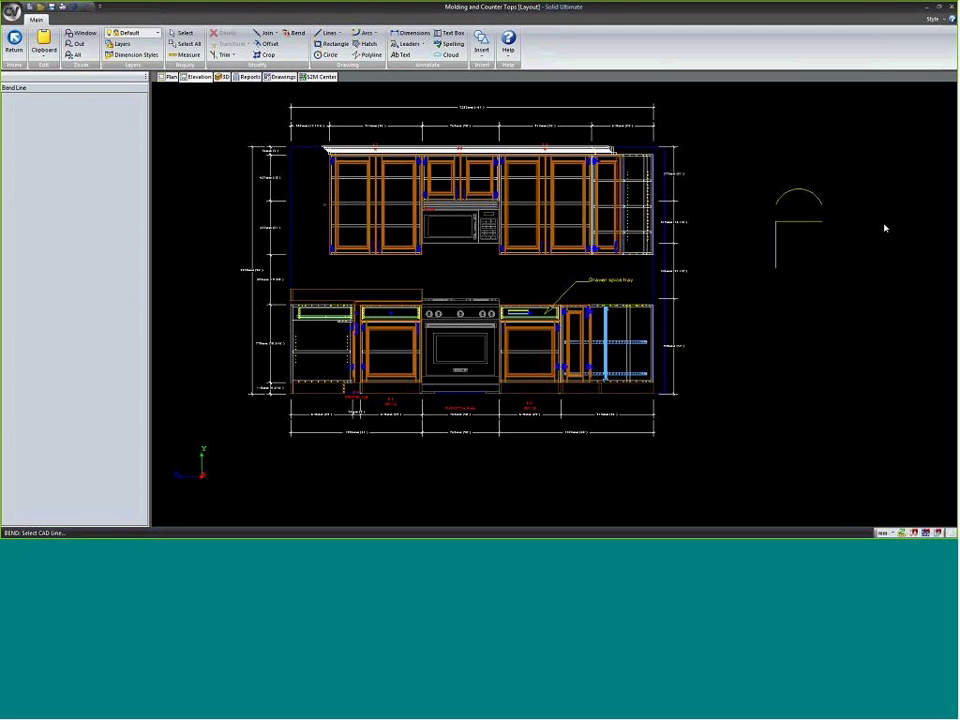
- Fillet the horizontal and vertical lines' corner with a 76 radius
click(270, 34)
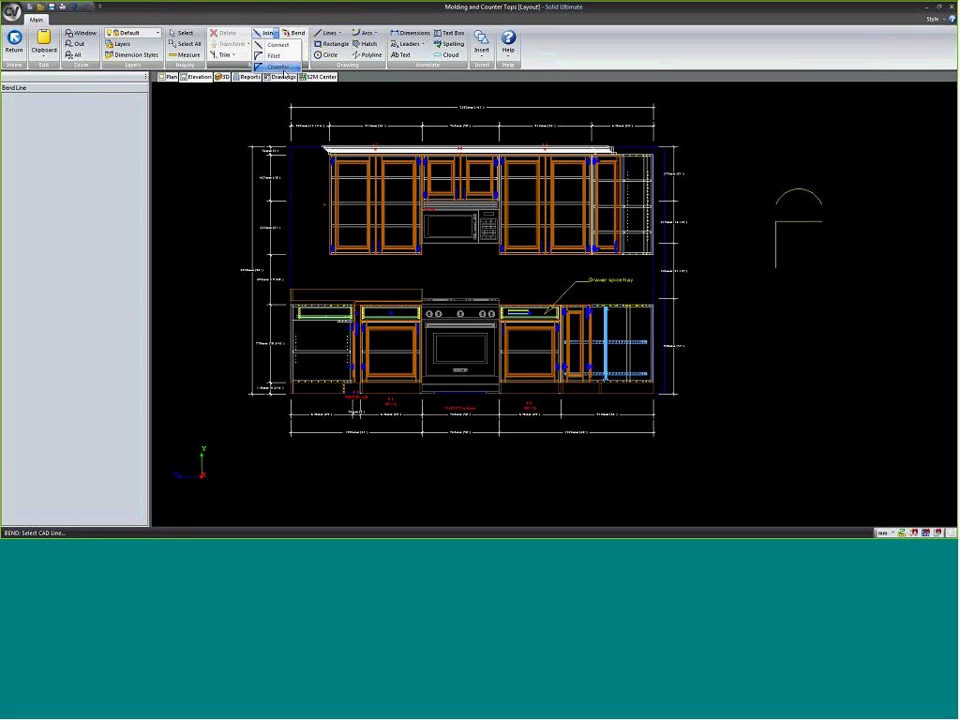
click(273, 56)
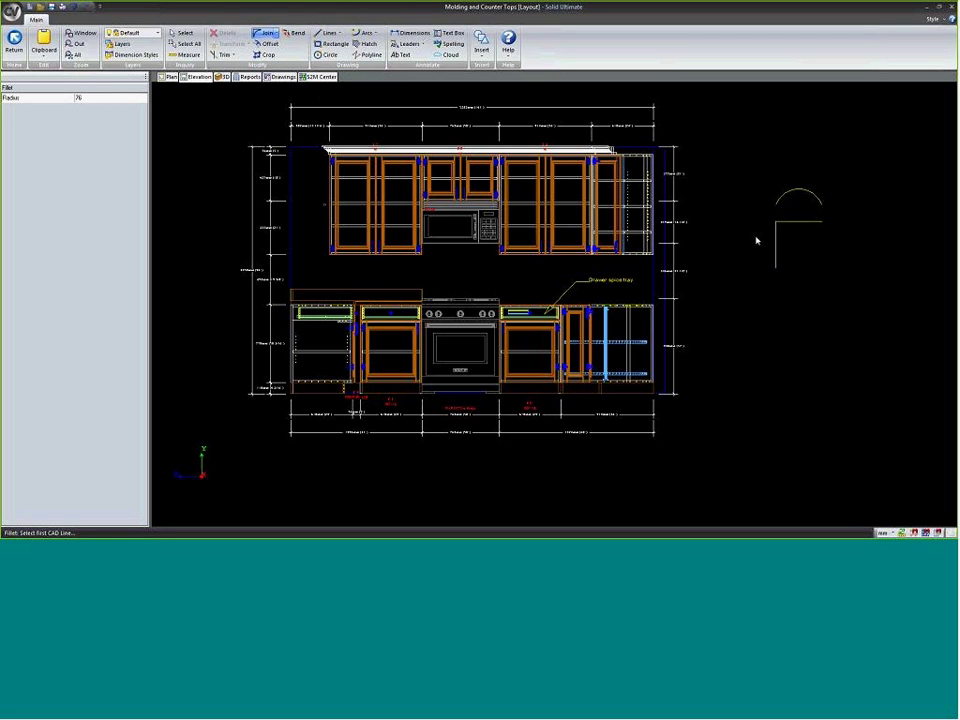
click(793, 221)
click(778, 246)
scroll(812, 245, up, 3)
scroll(696, 225, down, 2)
scroll(761, 246, up, 1)
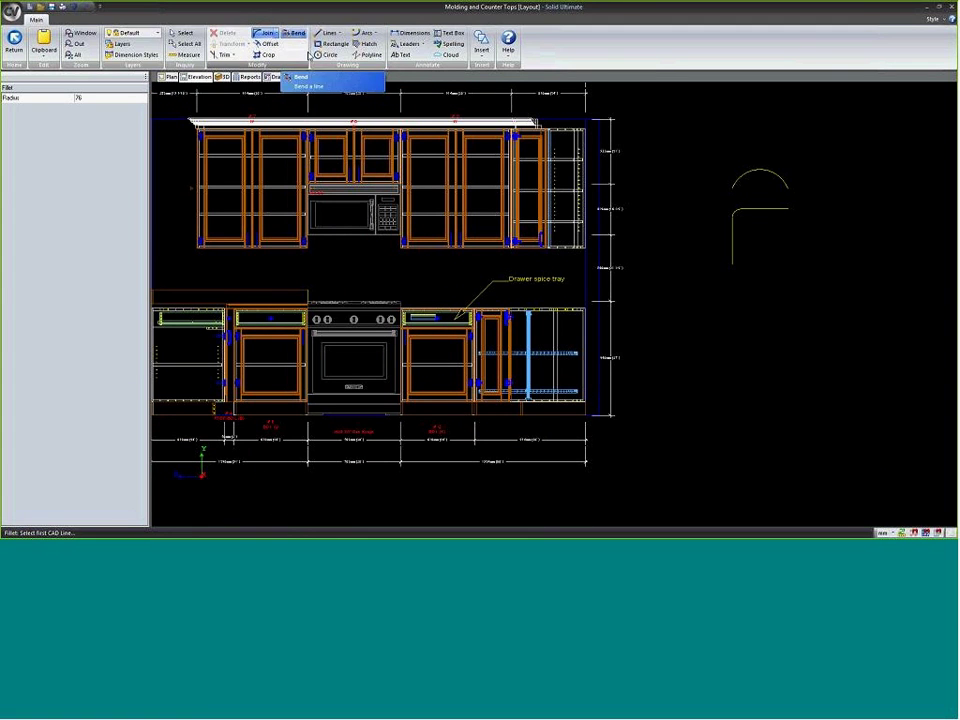
scroll(484, 172, down, 1)
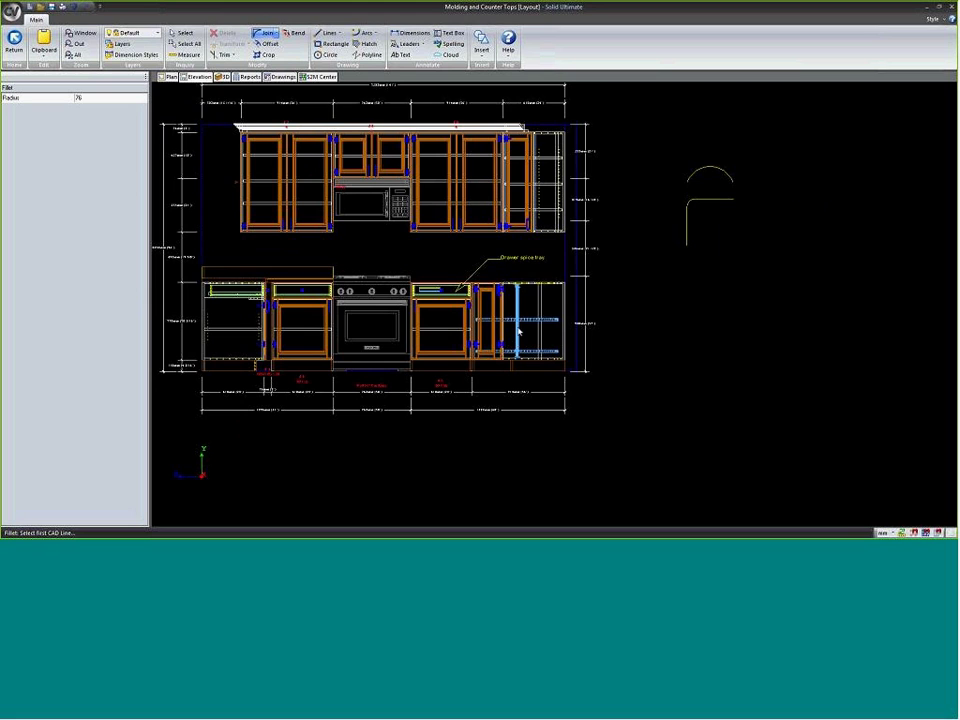
key(Escape)
key(Escape)
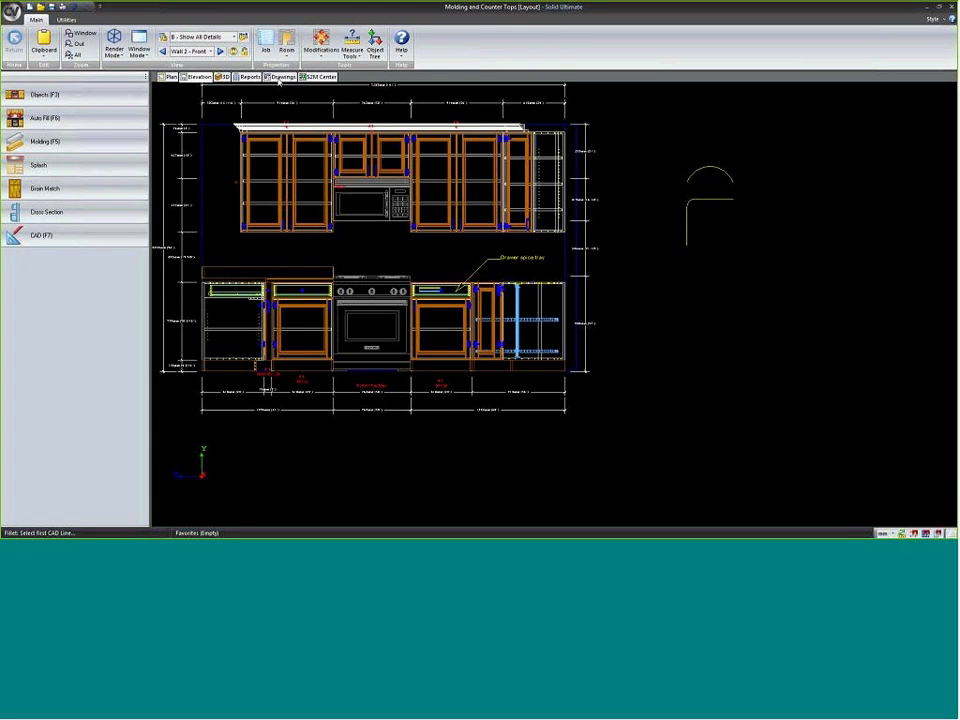
- Open the 914-wide BSF cabinet for editing from the job's Reports list
click(281, 78)
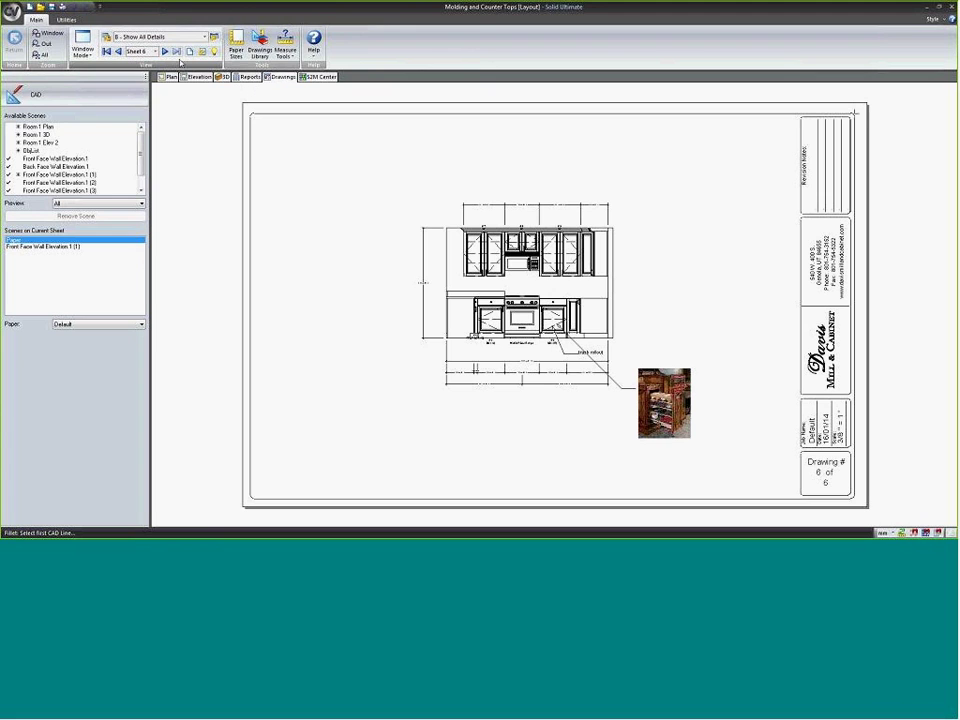
click(166, 51)
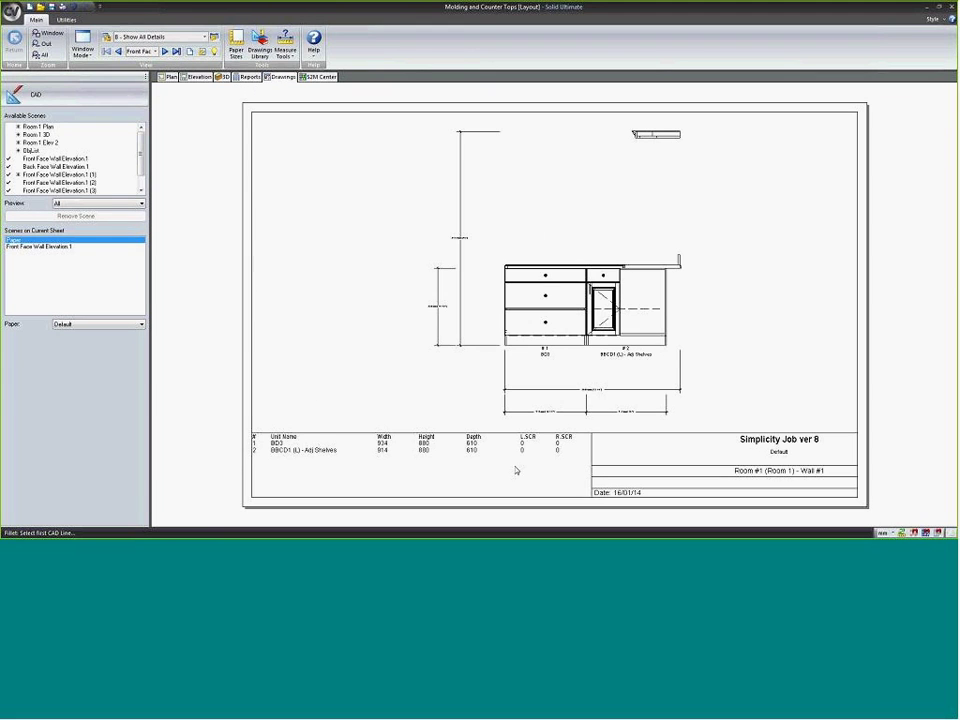
click(246, 77)
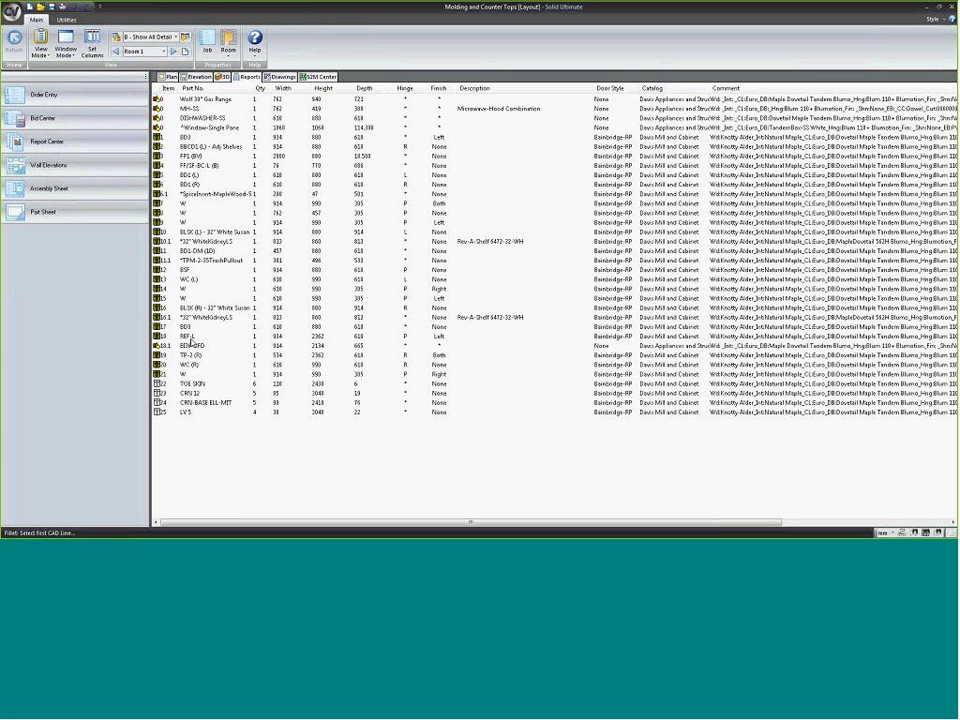
right_click(162, 270)
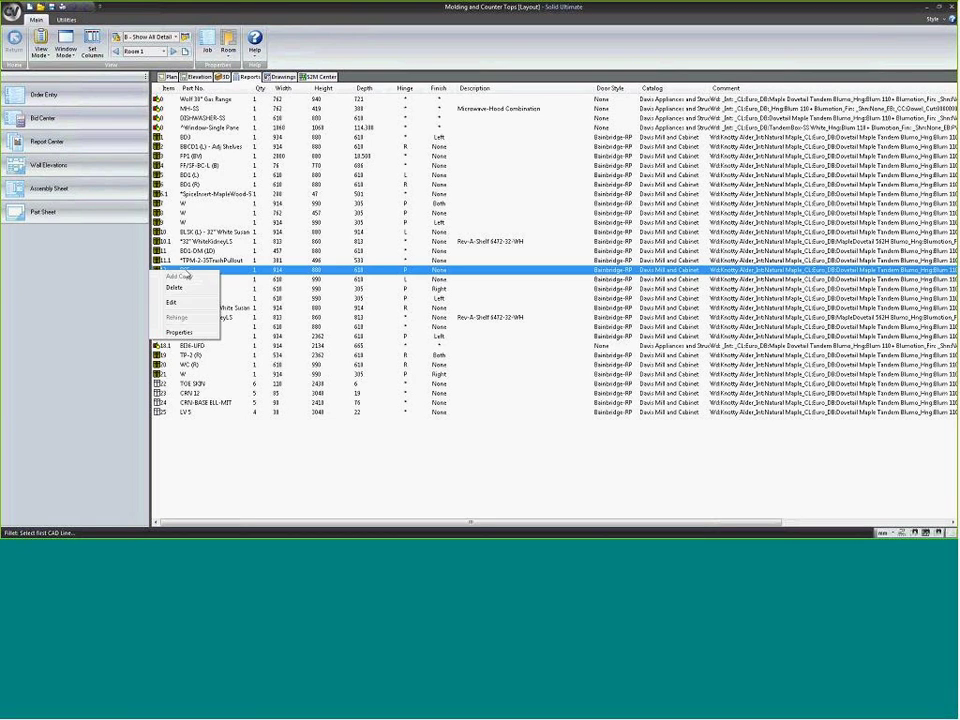
click(174, 303)
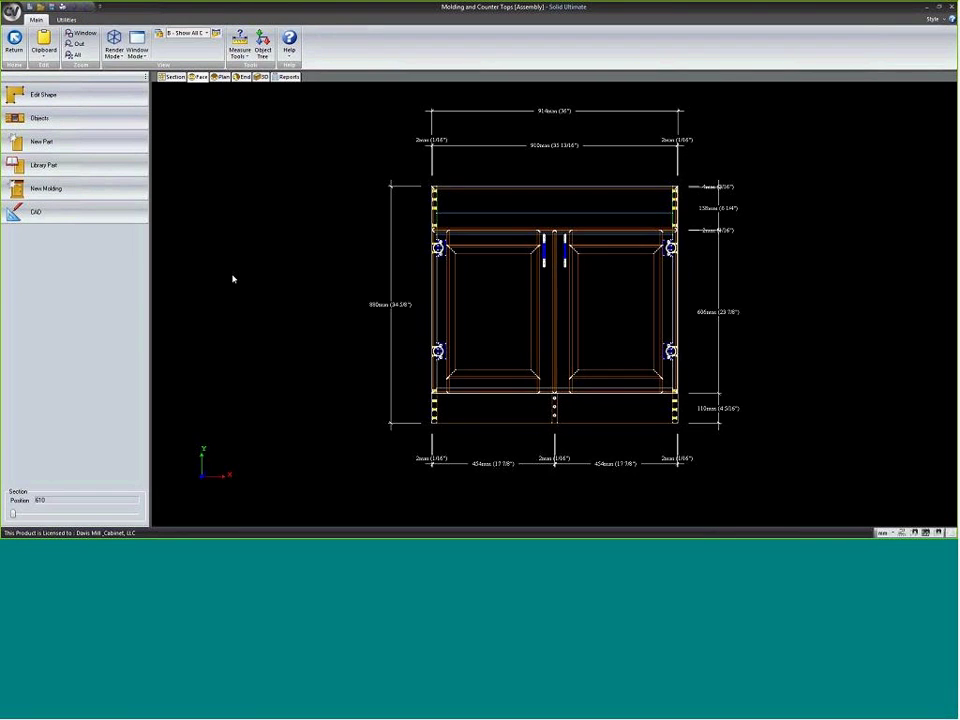
- Send the cabinet's front and plan views to the drawings
right_click(222, 200)
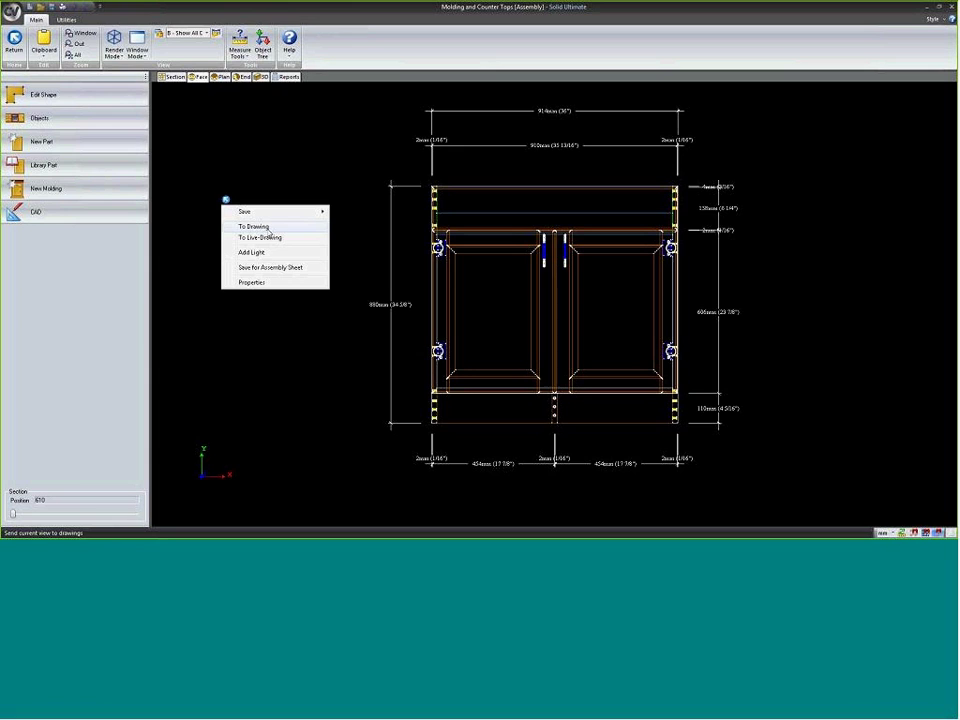
click(268, 228)
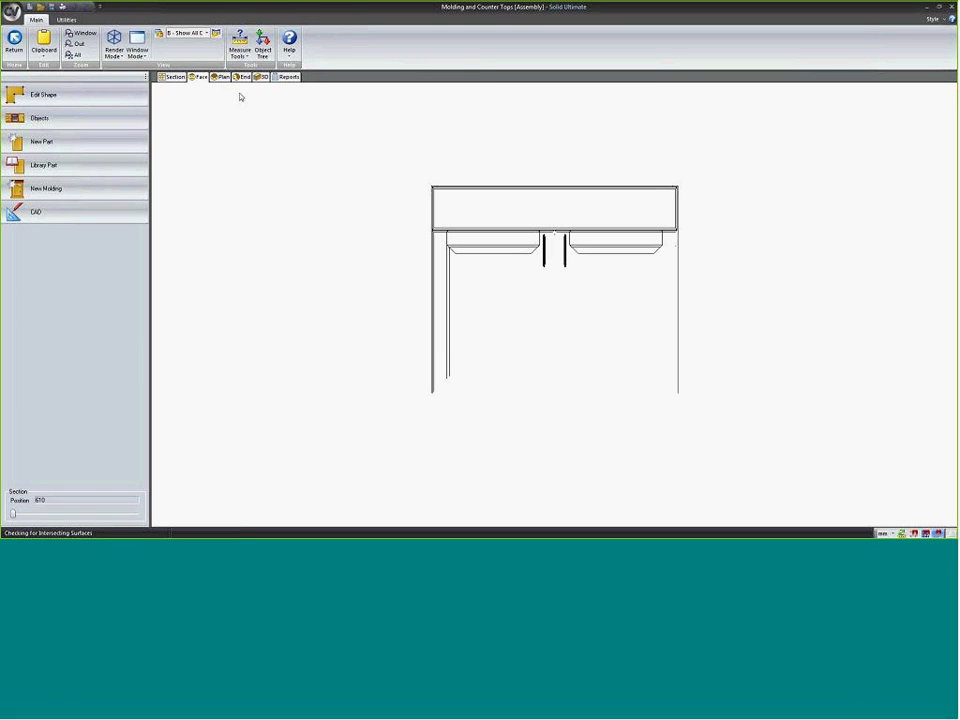
click(221, 78)
right_click(222, 160)
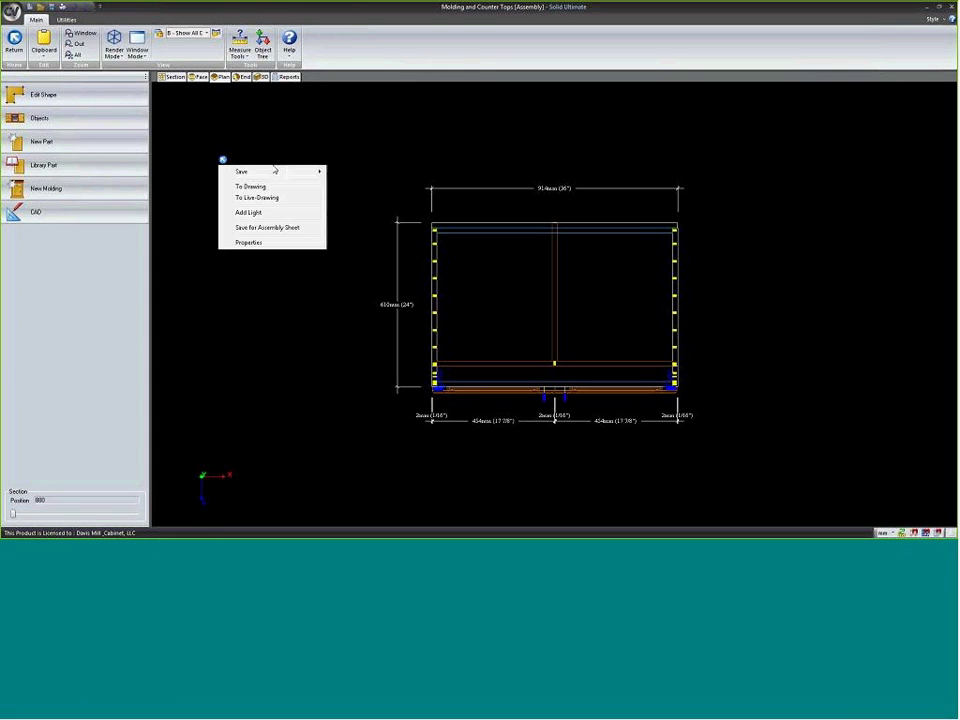
click(262, 186)
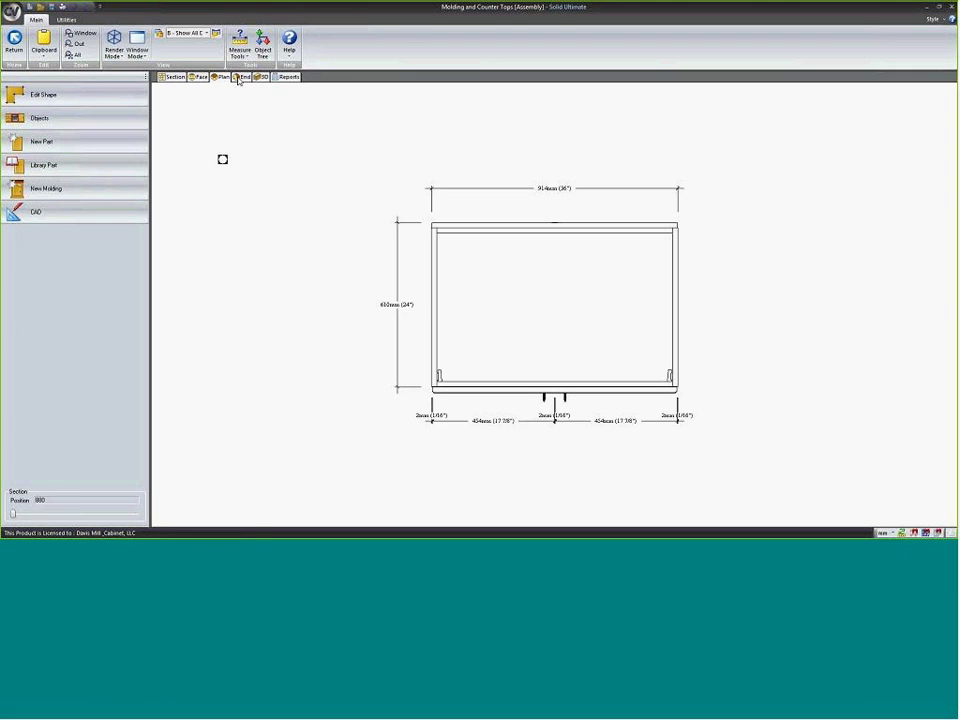
- Send the end view and an orbited three-quarter 3D view to the drawings, returning to End
click(240, 78)
right_click(235, 181)
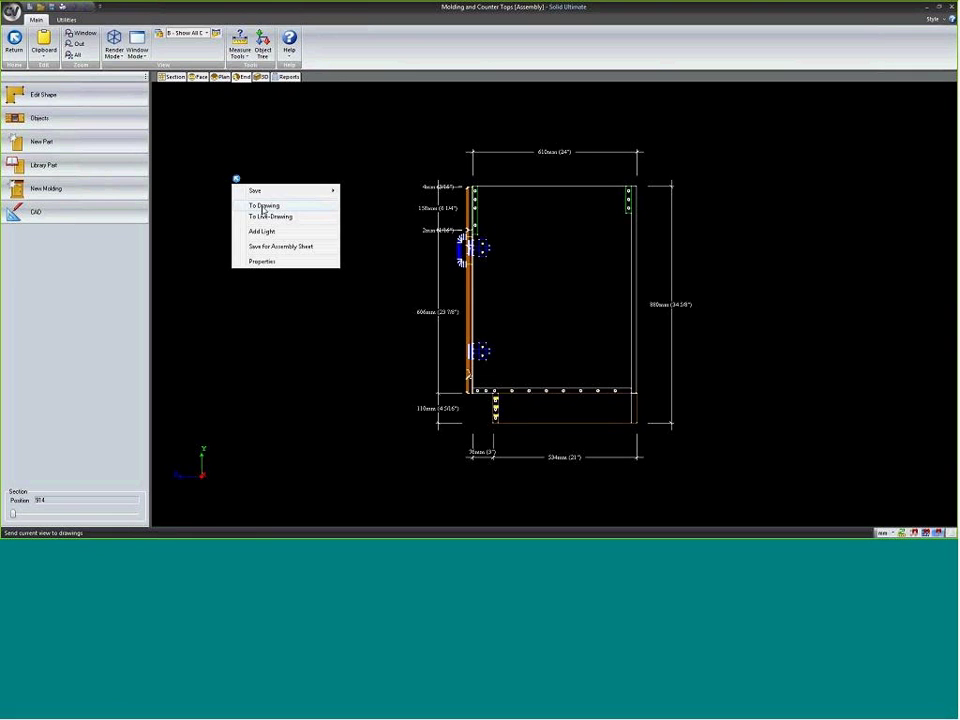
click(268, 204)
click(262, 77)
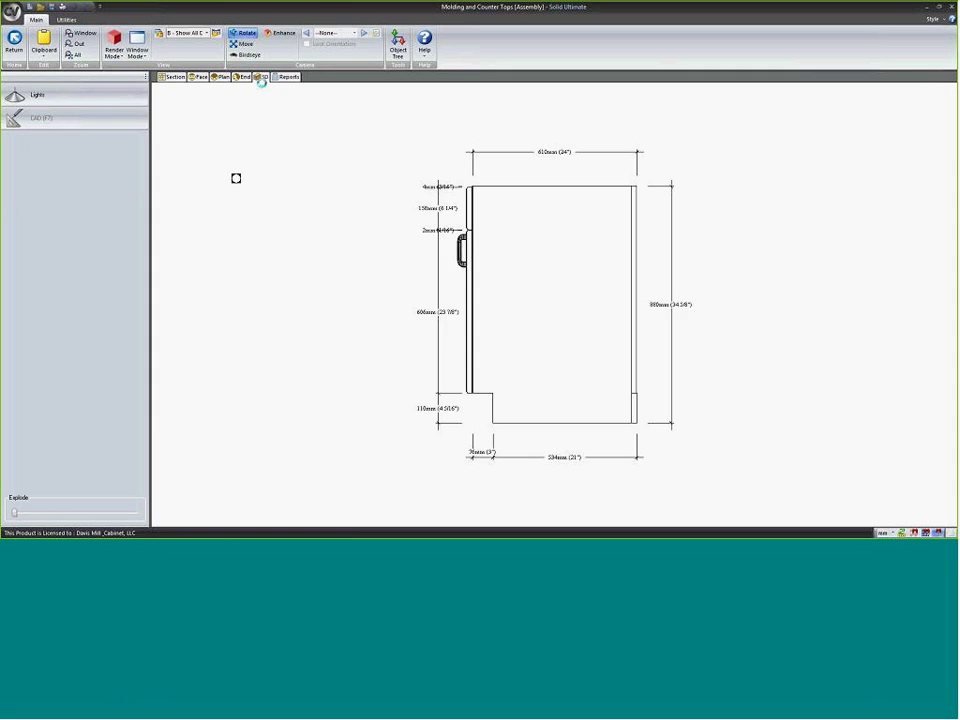
mouse_move(305, 210)
mouse_down()
mouse_move(516, 229)
mouse_move(565, 183)
mouse_move(701, 268)
mouse_up()
right_click(701, 268)
click(716, 277)
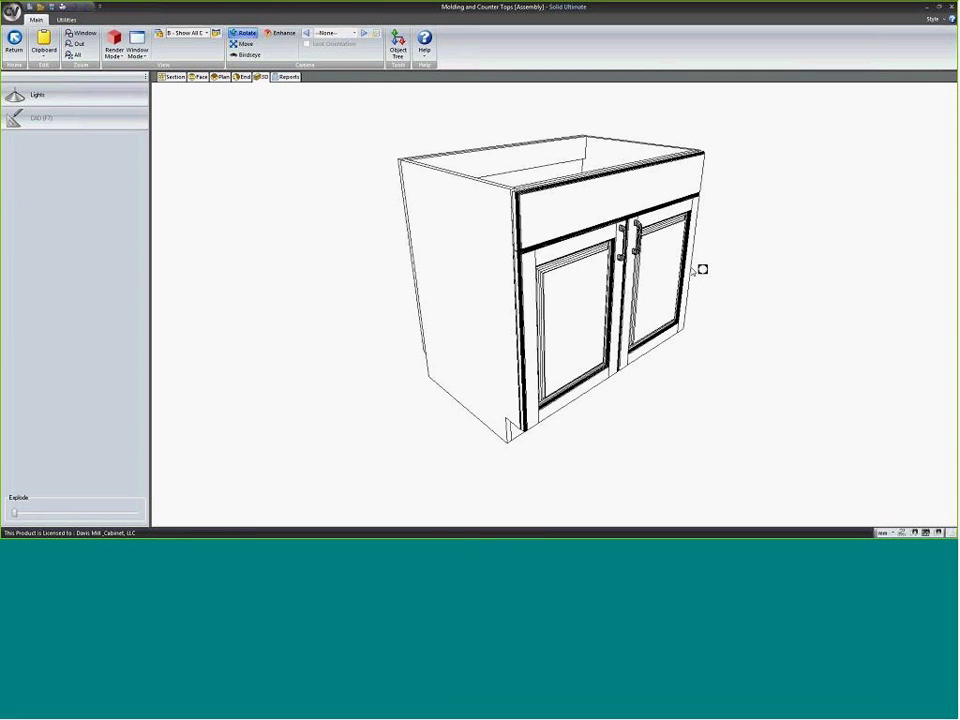
click(244, 78)
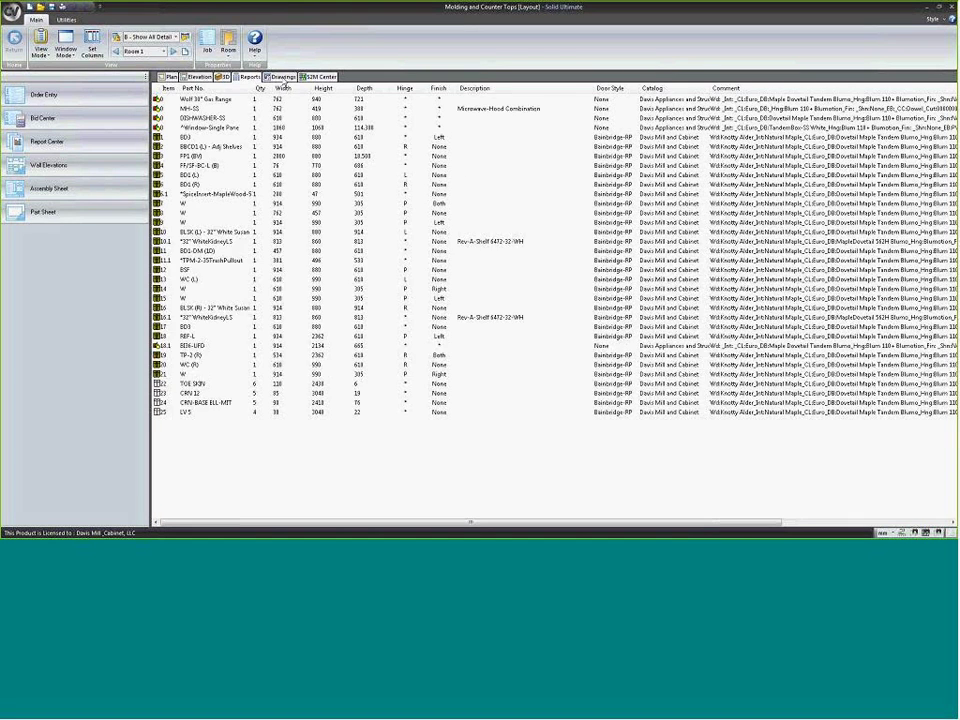
- Create Sheet 7 and place the BSF End, Plan, Front and 3D drawings on it
click(280, 77)
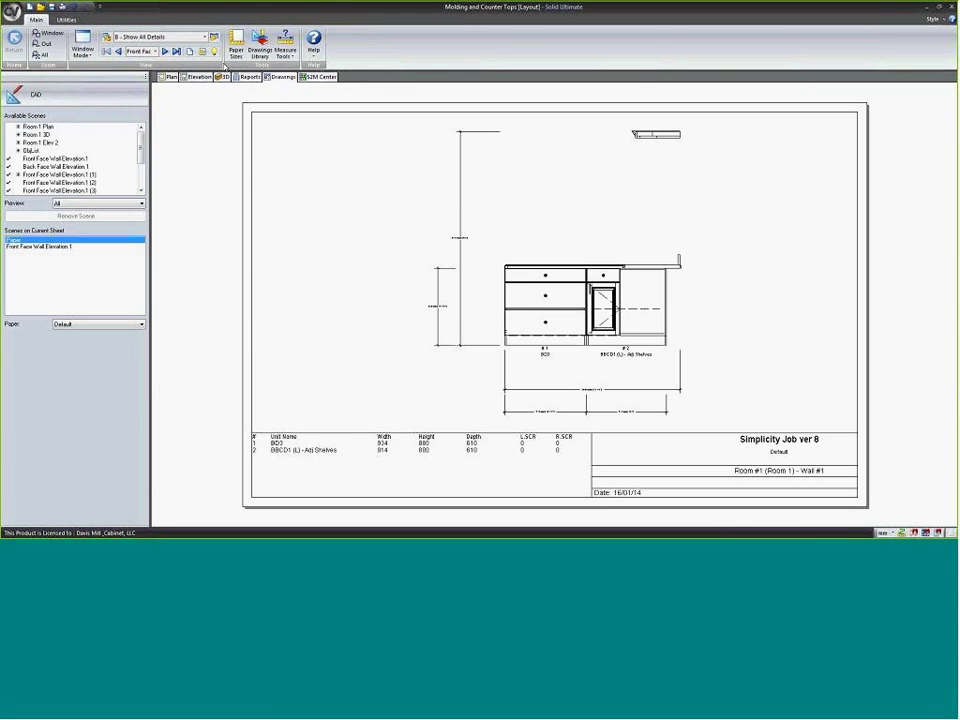
click(118, 51)
scroll(142, 149, down, 2)
drag(48, 190, 665, 247)
mouse_move(44, 185)
mouse_down()
mouse_move(497, 300)
mouse_move(553, 375)
mouse_up()
mouse_move(44, 183)
mouse_down()
mouse_move(291, 296)
mouse_move(431, 386)
mouse_move(461, 374)
mouse_up()
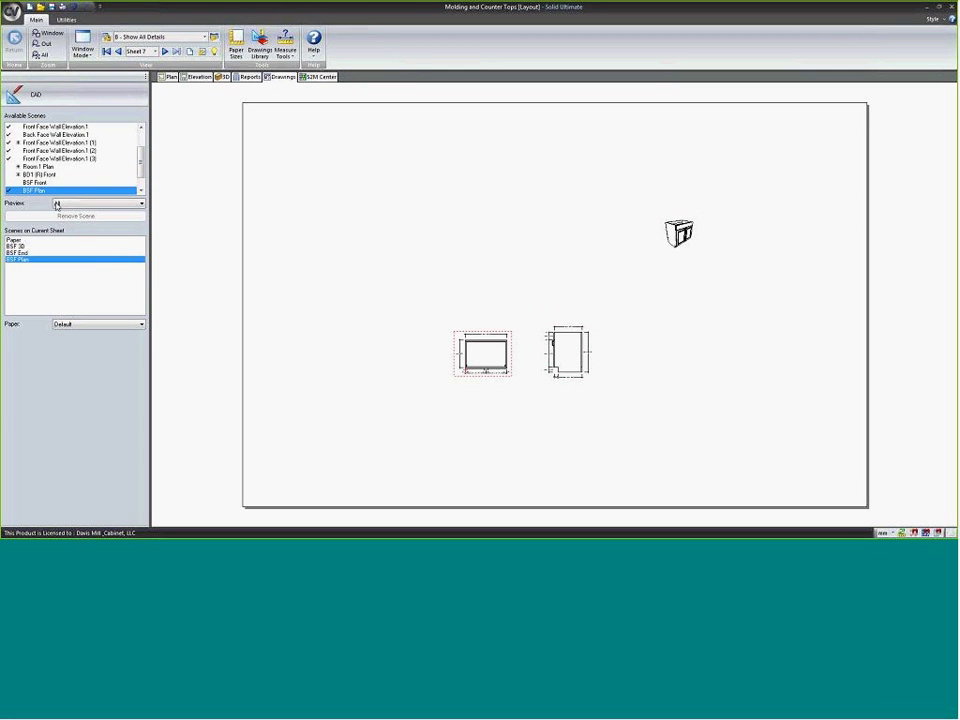
drag(38, 183, 469, 441)
- Arrange the drawings two-by-two: Front below Plan, End beside Front, 3D beside Plan
click(566, 352)
drag(566, 352, 566, 420)
click(680, 232)
drag(665, 246, 544, 371)
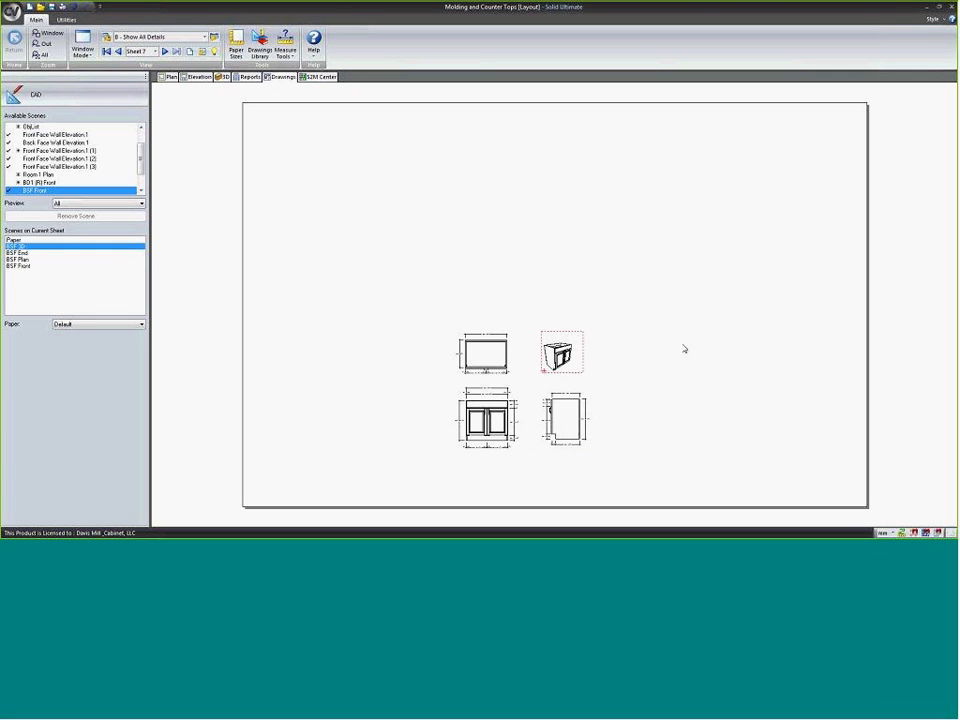
click(684, 349)
scroll(530, 450, up, 4)
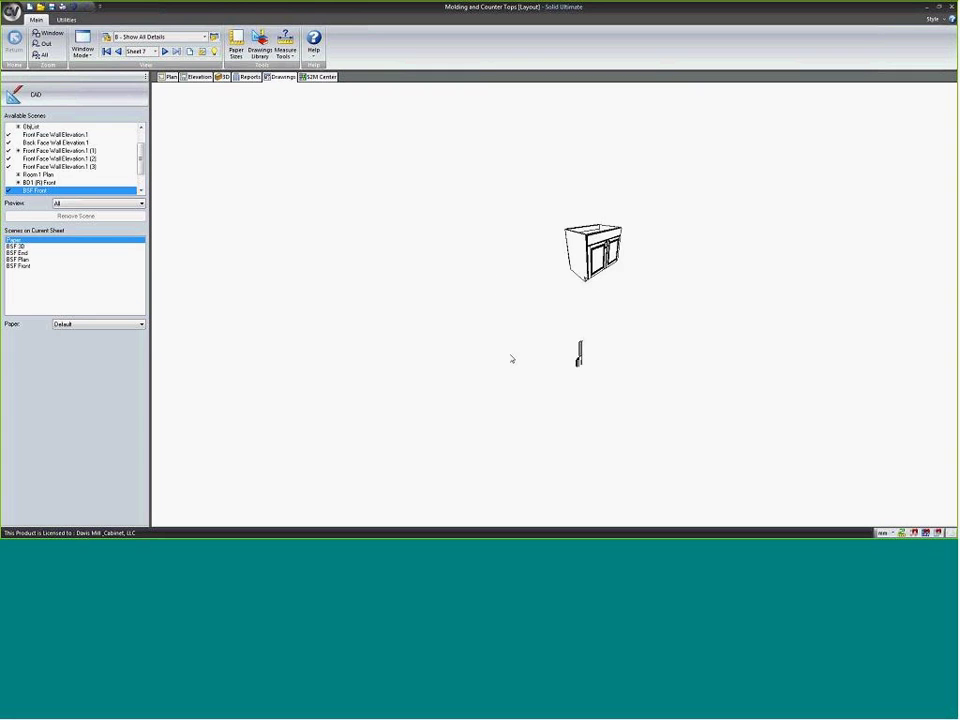
scroll(512, 358, down, 3)
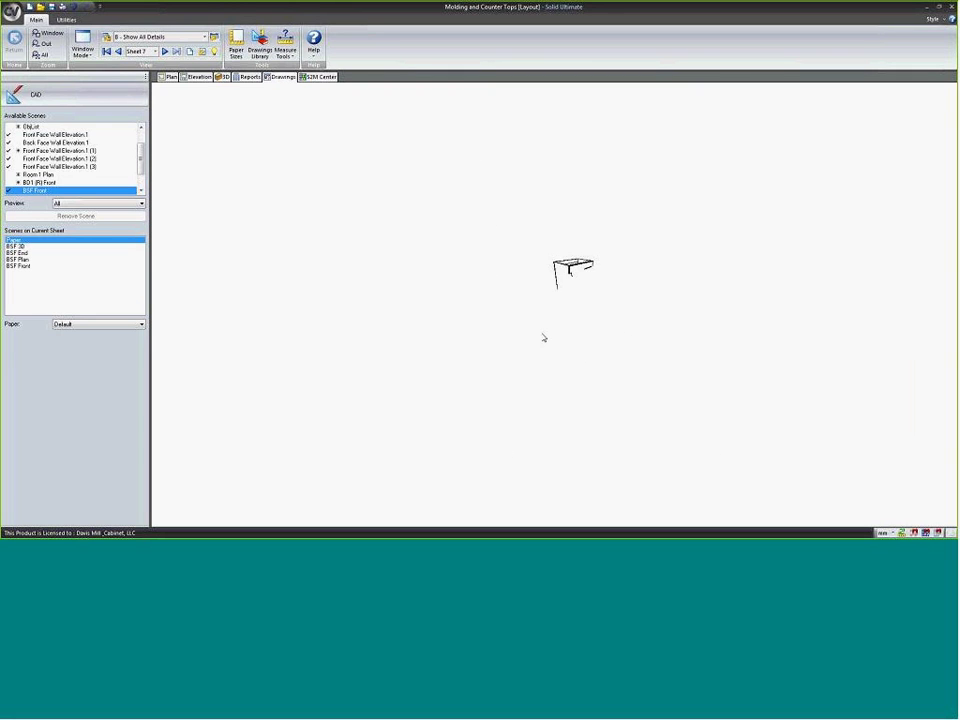
scroll(544, 338, down, 1)
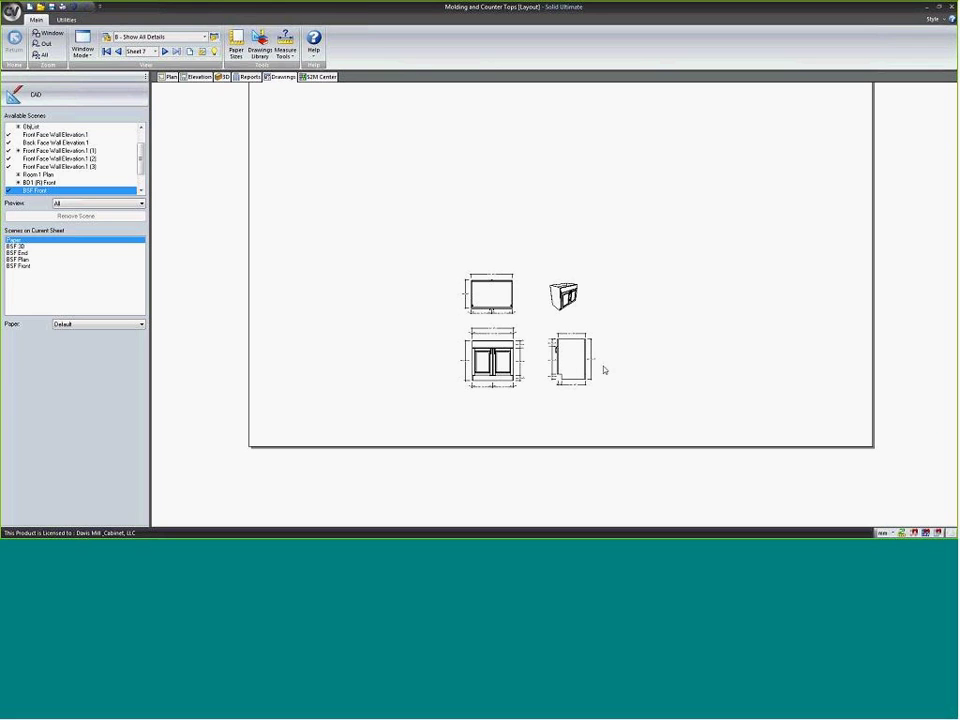
scroll(531, 332, down, 1)
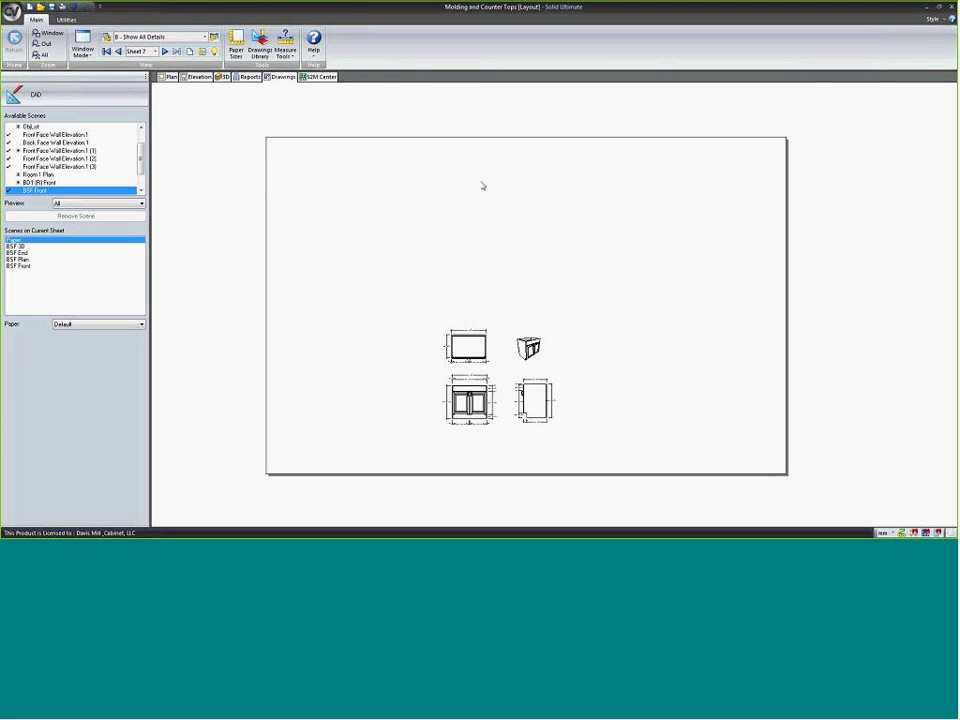
click(182, 77)
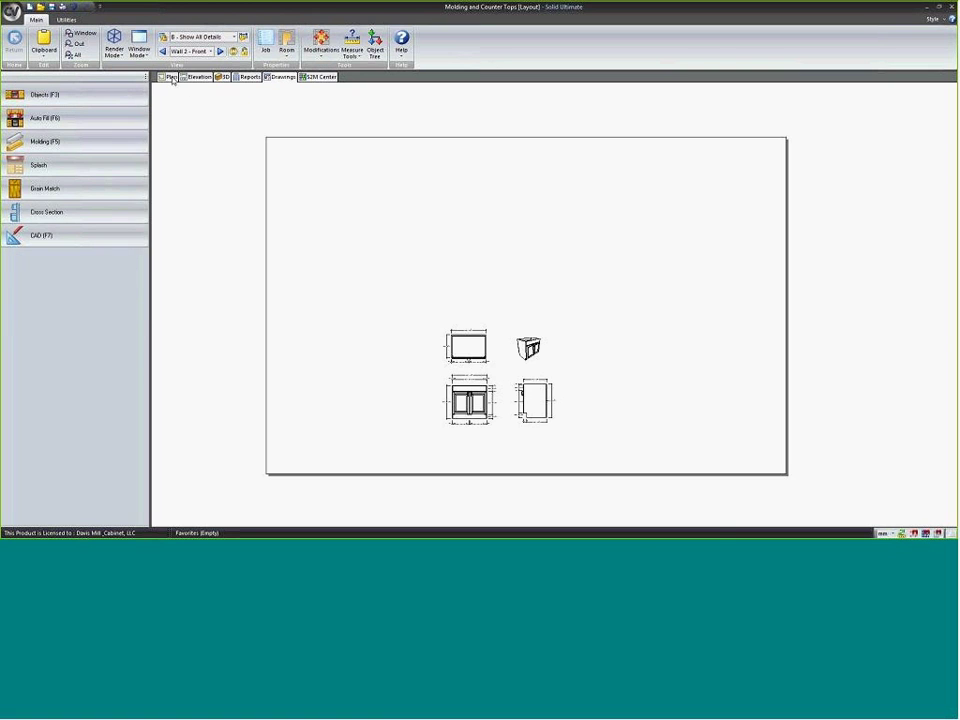
- Orbit the kitchen's 3D view, save the angle as 'Camera 1', and lock the view to it
click(167, 77)
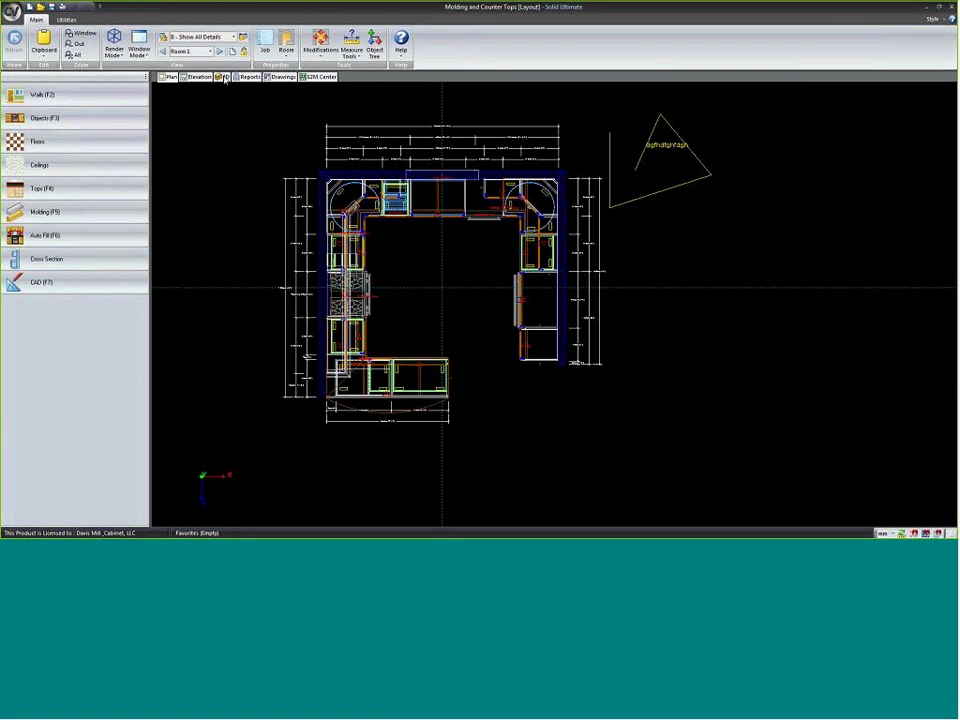
click(223, 77)
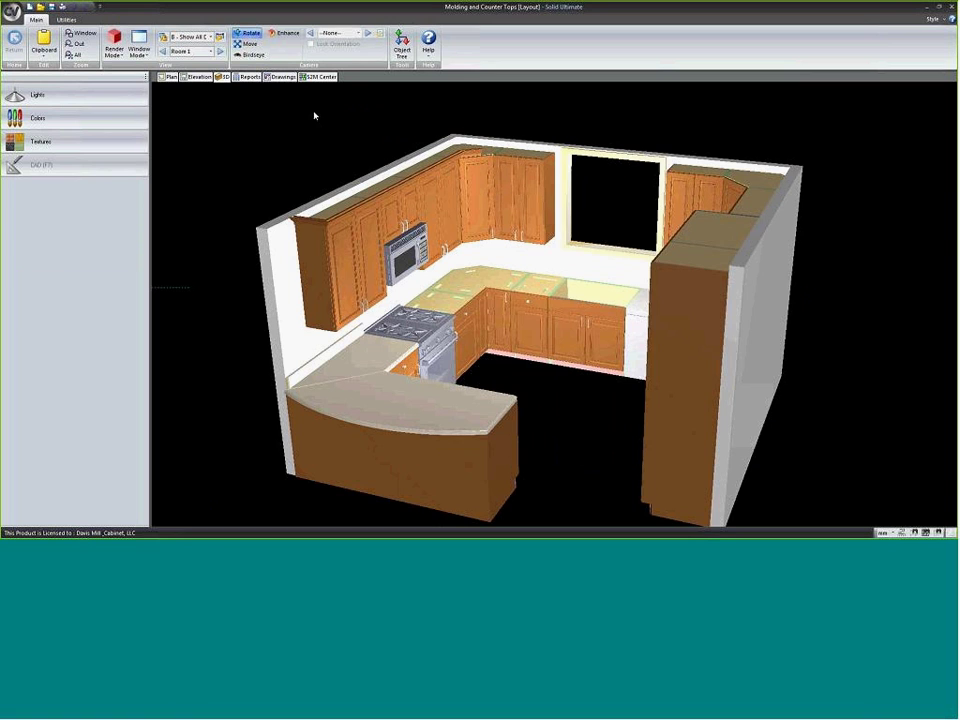
mouse_move(326, 148)
mouse_down()
mouse_move(349, 146)
mouse_move(285, 142)
mouse_up()
scroll(366, 150, down, 2)
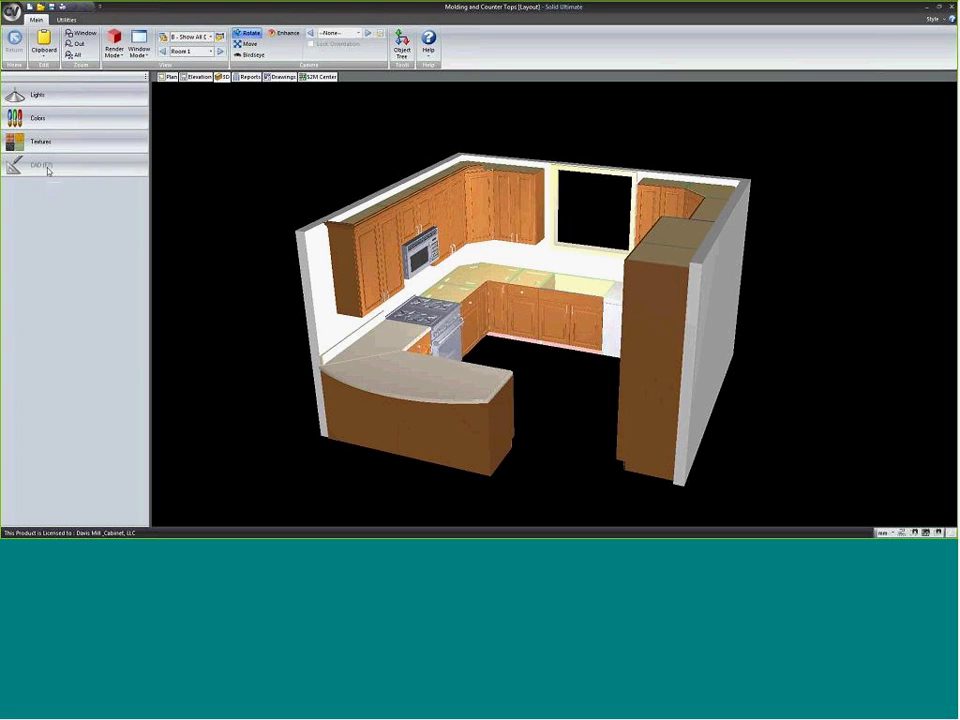
right_click(303, 112)
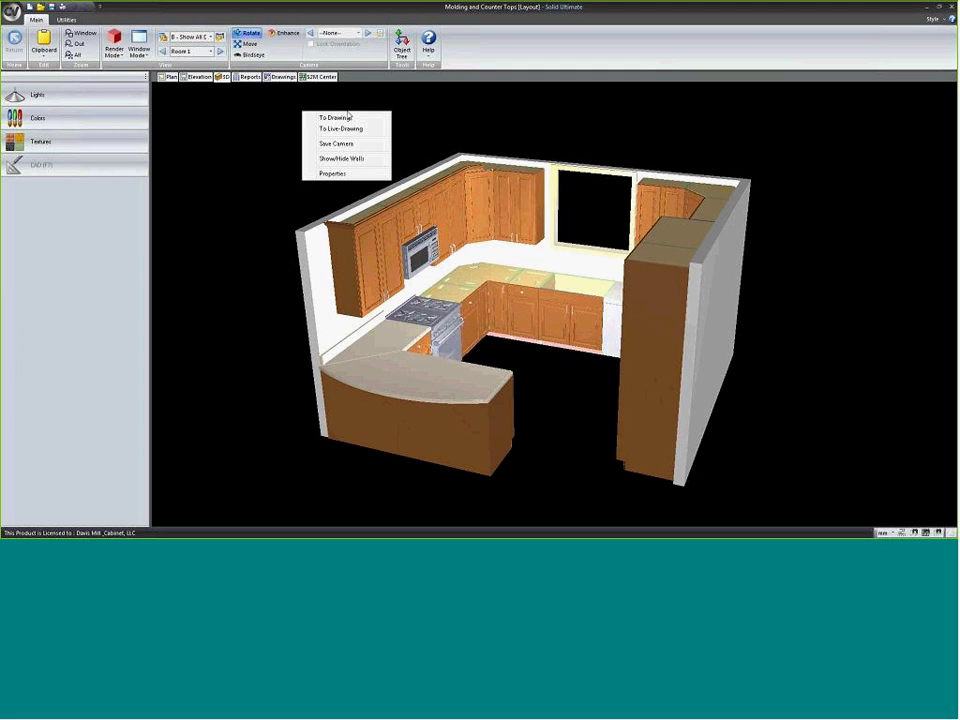
click(338, 145)
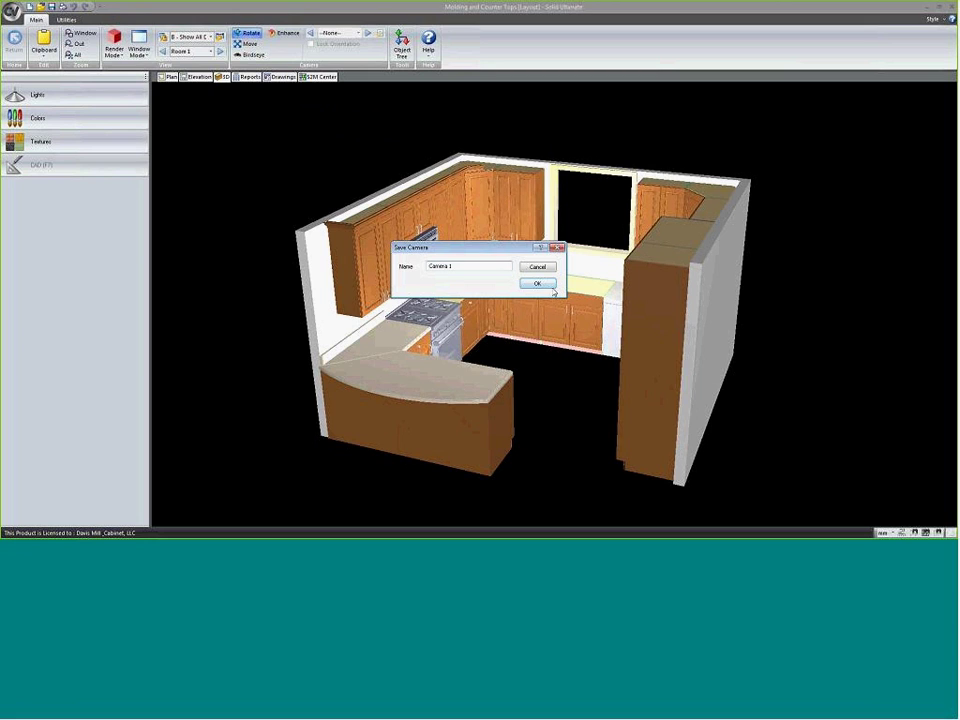
click(537, 284)
click(345, 36)
click(333, 44)
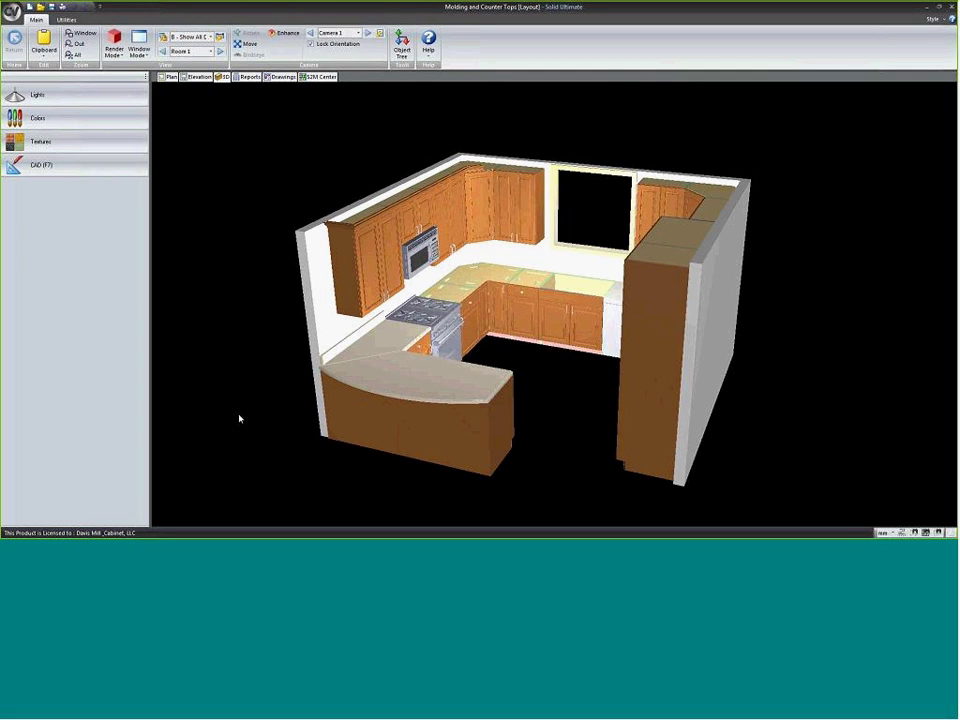
- Add a CAD text label 'zcxvxzcvxzv' above the kitchen in the Camera 1 view
click(40, 164)
click(400, 54)
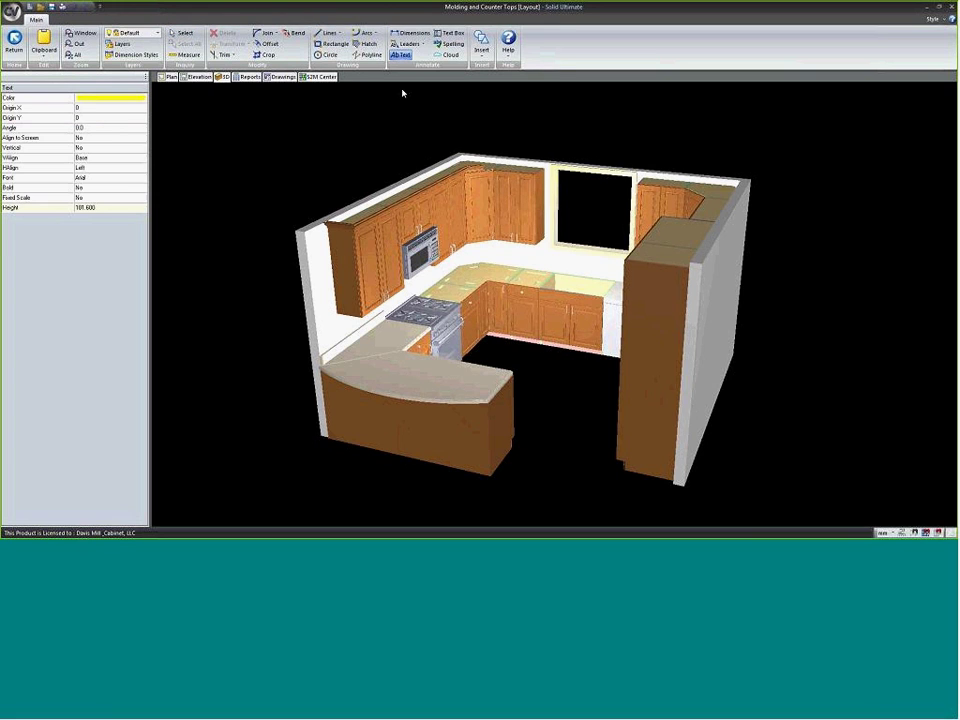
click(326, 137)
text(zcxvxzcvxzv)
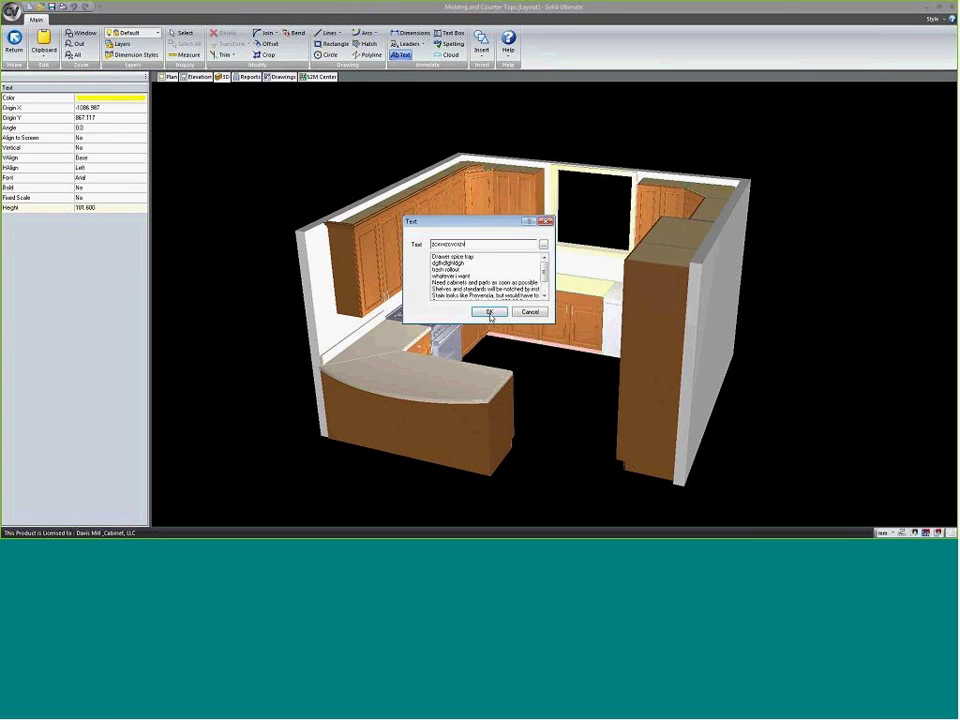
click(490, 315)
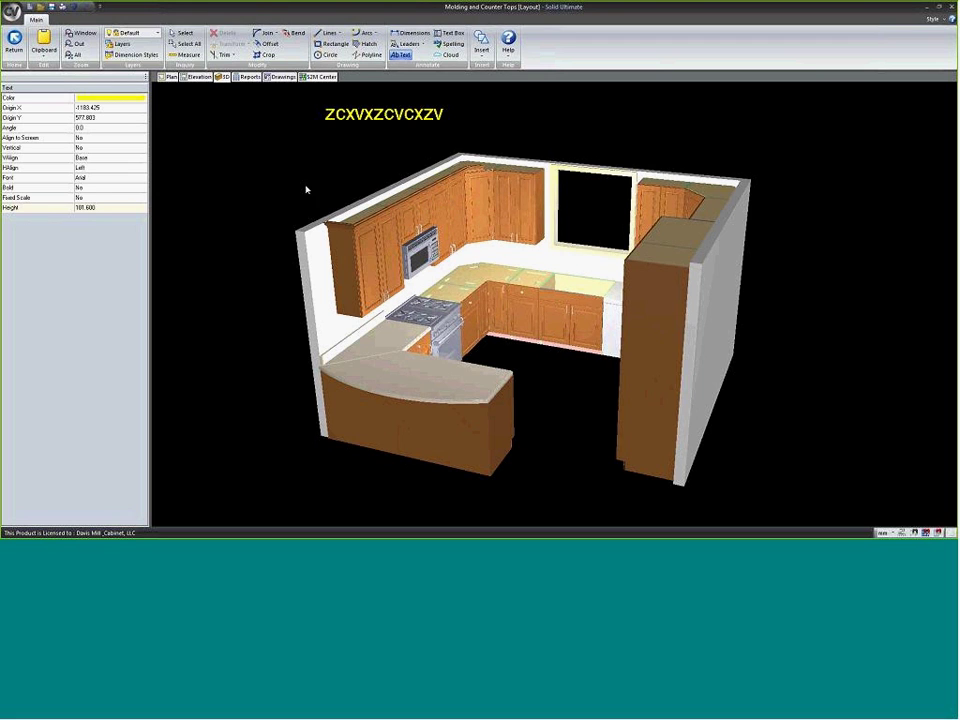
key(Escape)
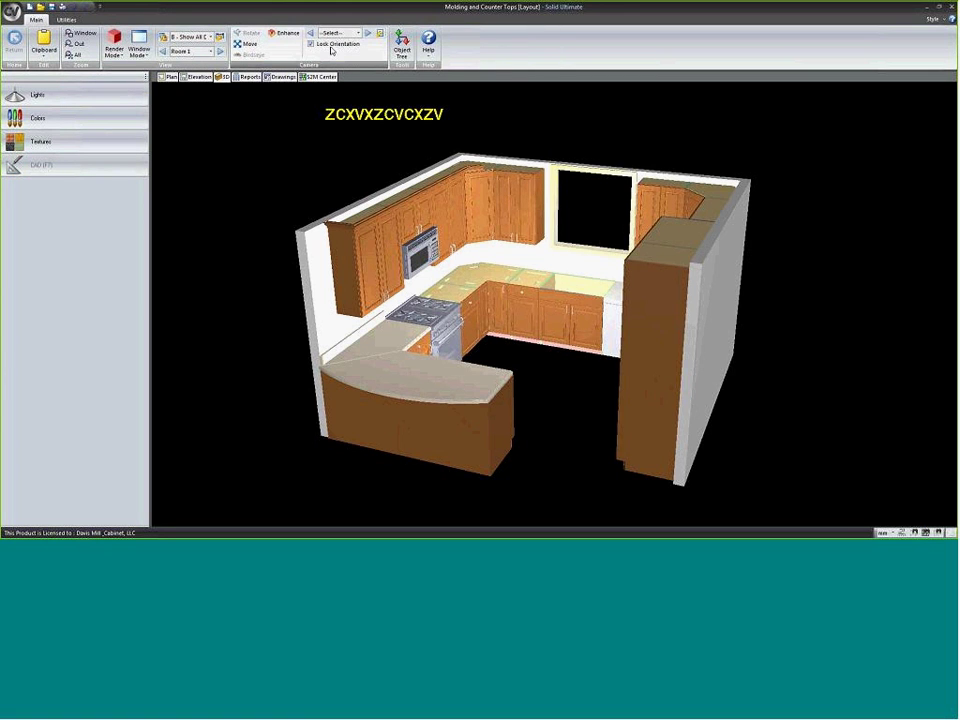
- Test the label by orbiting away and reselecting Camera 1, then return to the plan view
click(331, 46)
drag(420, 250, 444, 171)
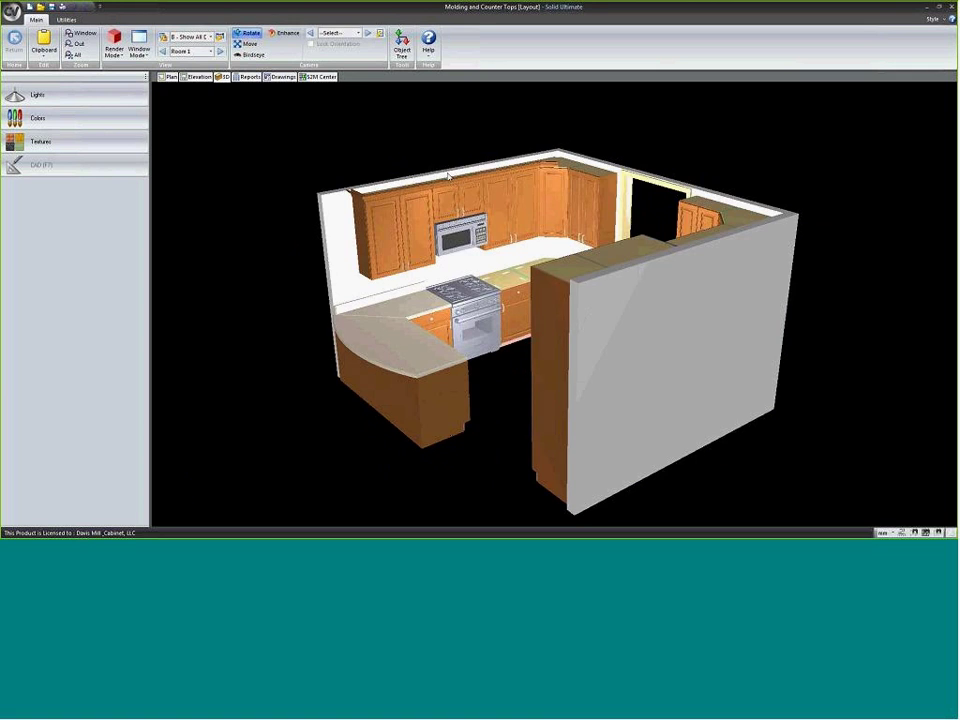
click(354, 33)
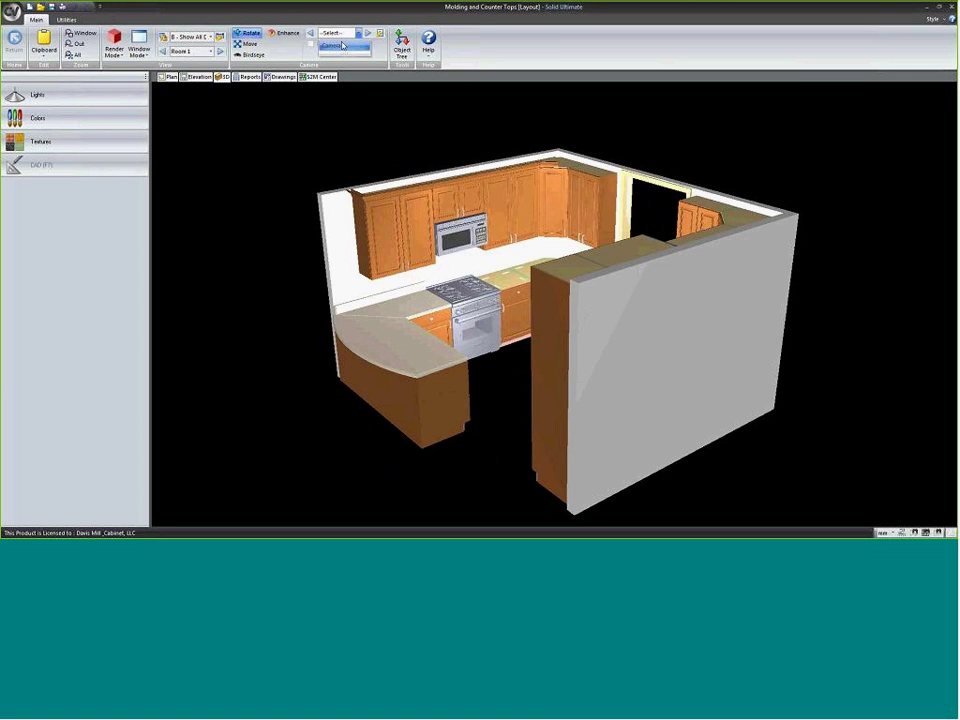
click(342, 45)
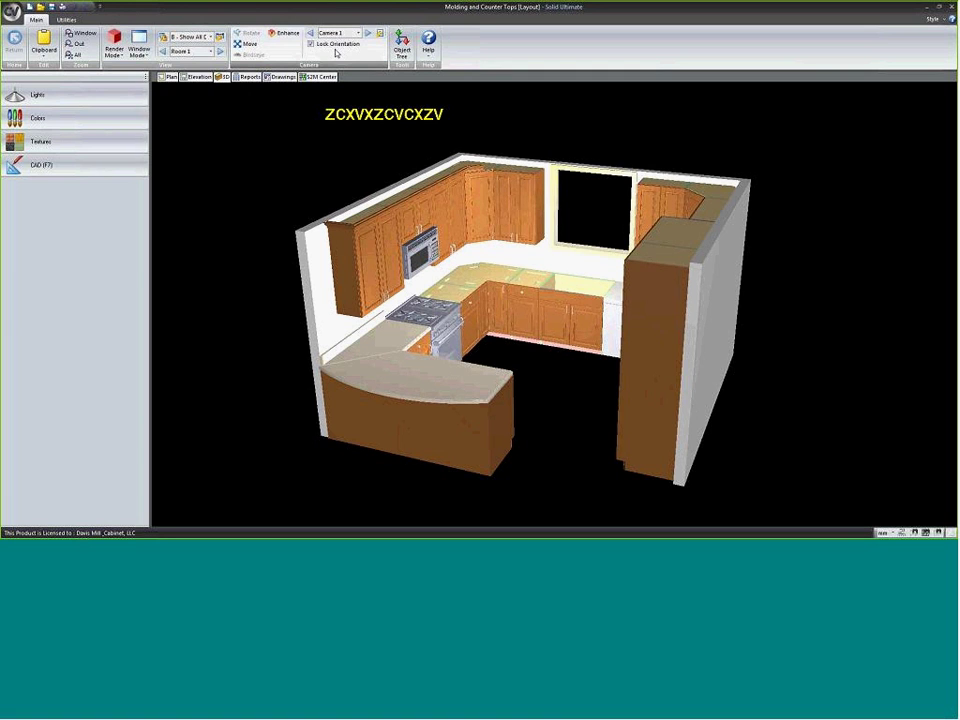
click(250, 36)
drag(349, 186, 228, 203)
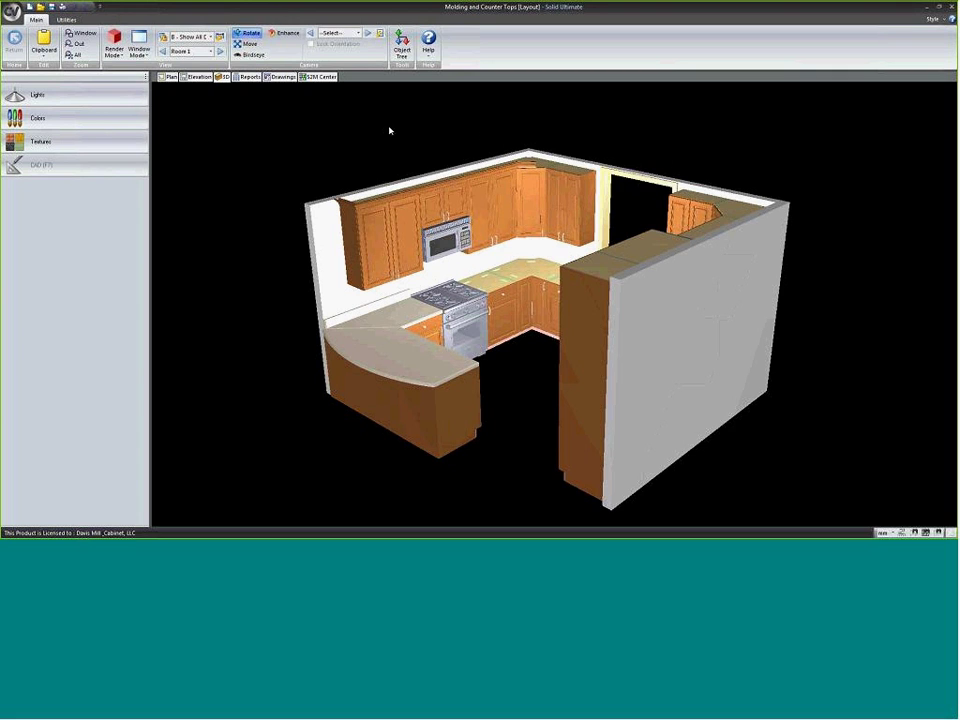
click(170, 77)
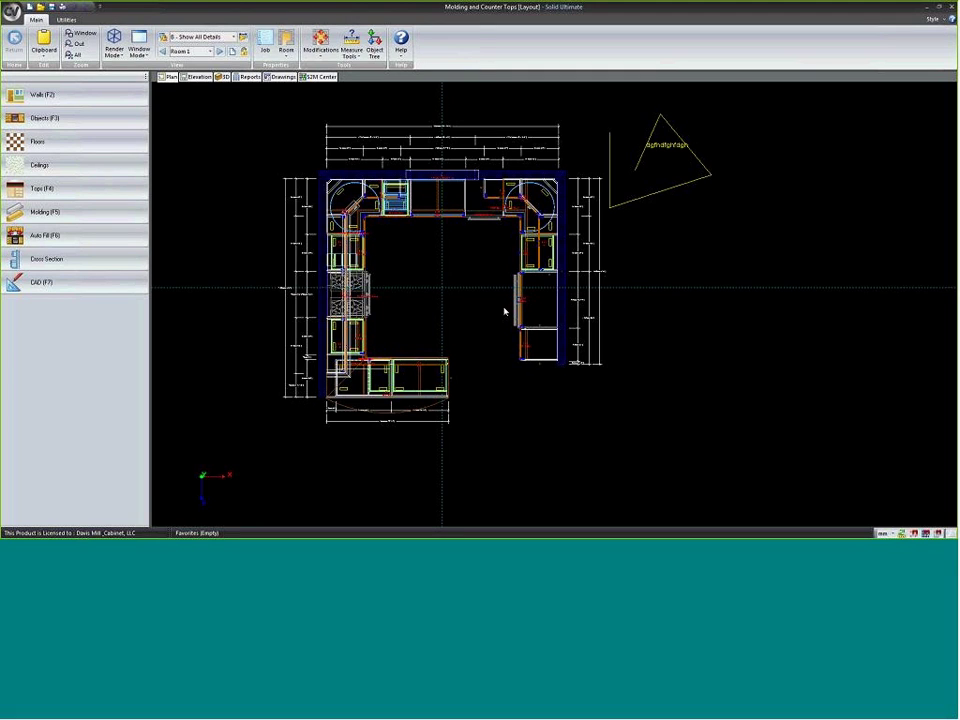
click(57, 121)
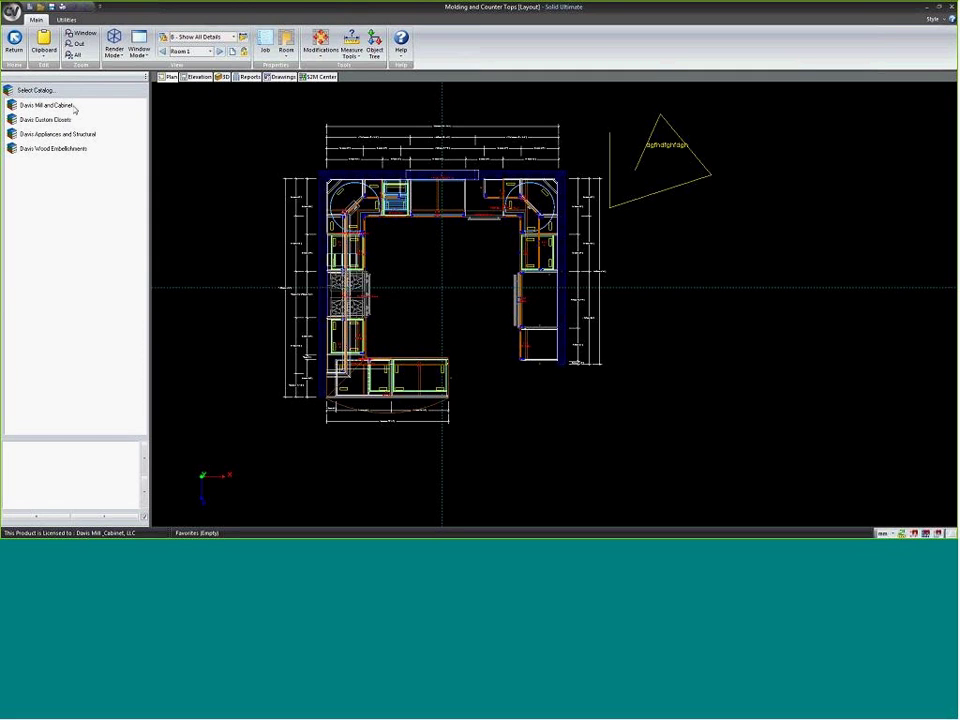
double_click(48, 105)
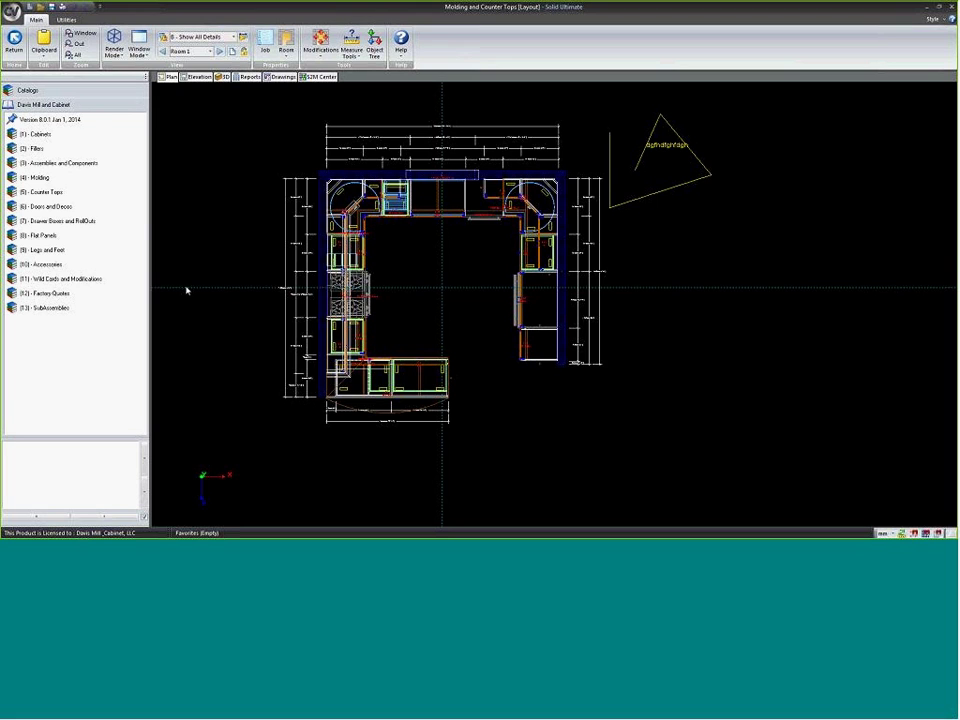
click(361, 287)
double_click(361, 287)
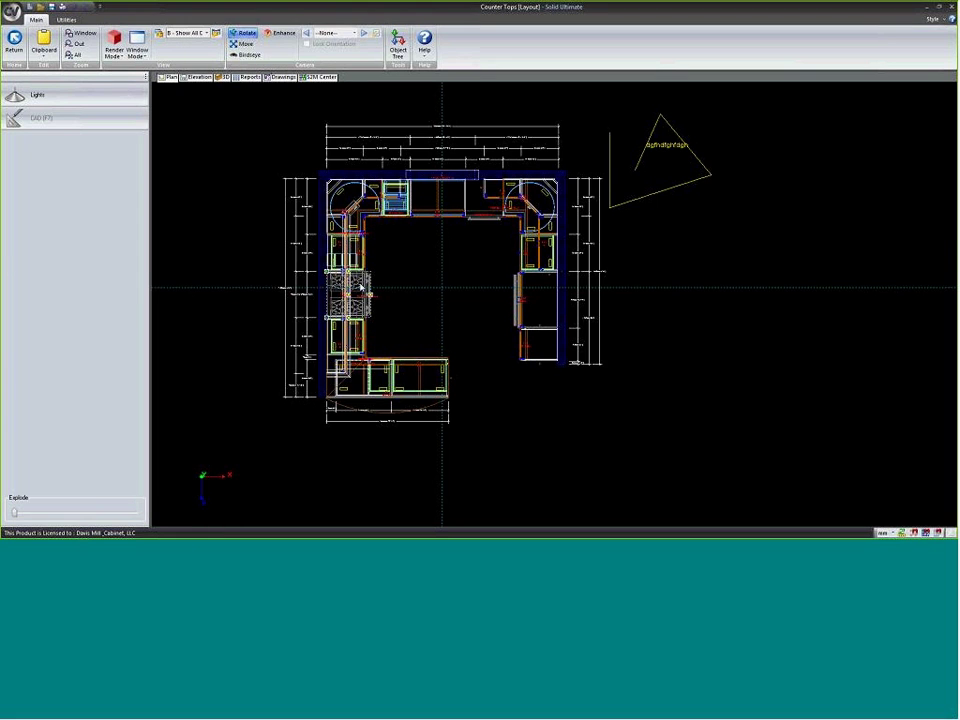
mouse_move(345, 246)
mouse_down()
mouse_move(501, 285)
mouse_move(493, 298)
mouse_move(472, 278)
mouse_move(454, 294)
mouse_up()
mouse_move(629, 339)
mouse_down()
mouse_move(289, 317)
mouse_move(336, 313)
mouse_move(339, 326)
mouse_move(356, 317)
mouse_move(347, 315)
mouse_move(345, 330)
mouse_up()
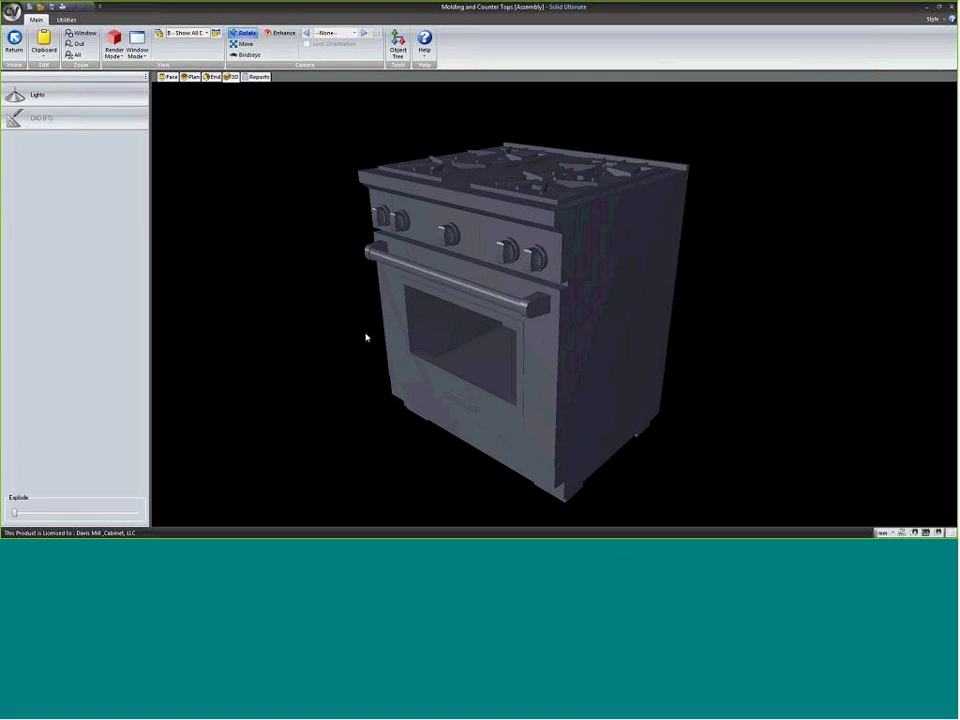
key(Escape)
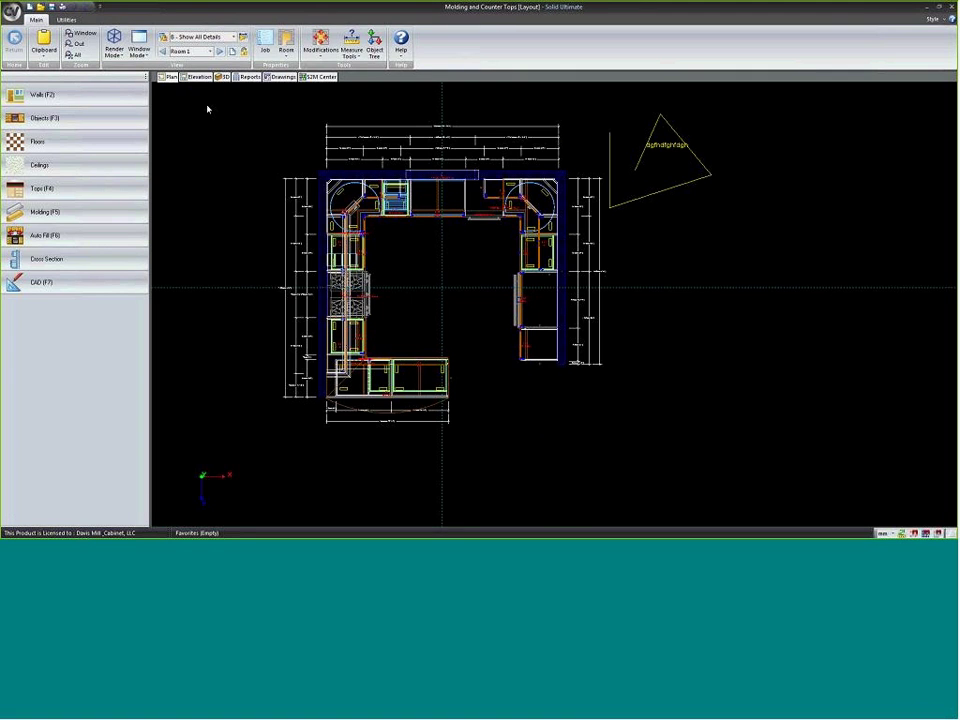
- Place a Base SubAssemblyContainer from the SubAssemblies catalog on the plan
click(66, 19)
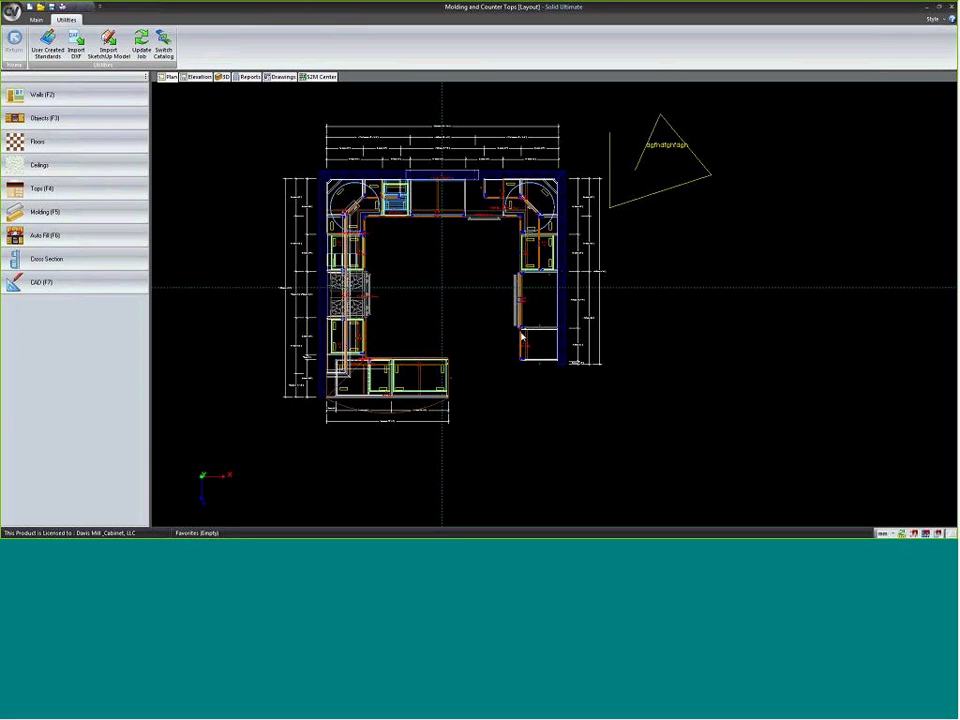
click(60, 118)
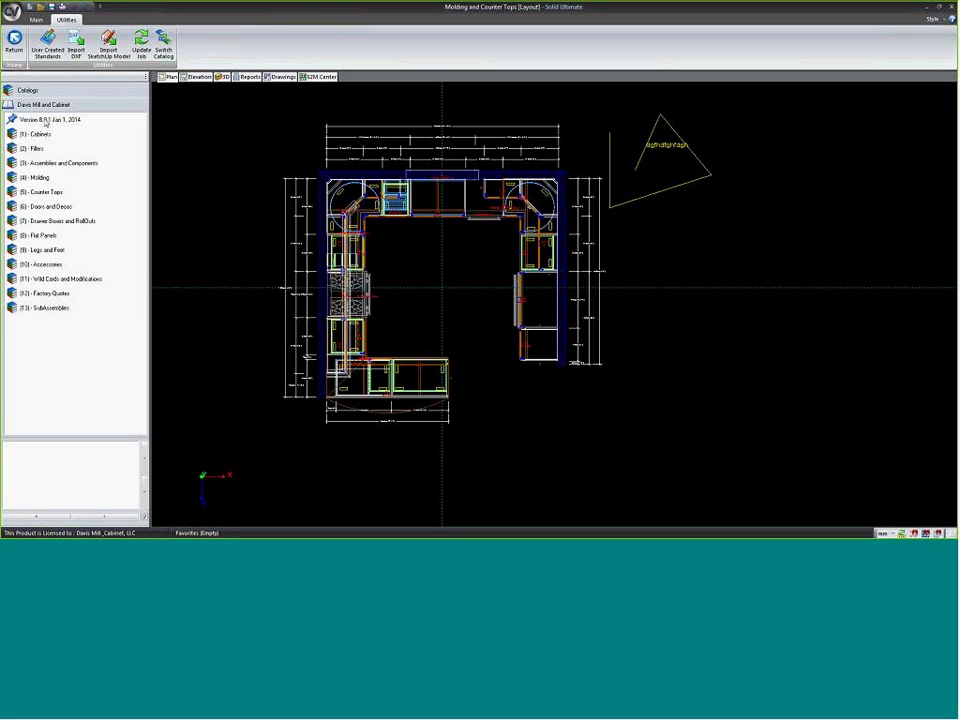
click(60, 308)
click(24, 143)
click(32, 149)
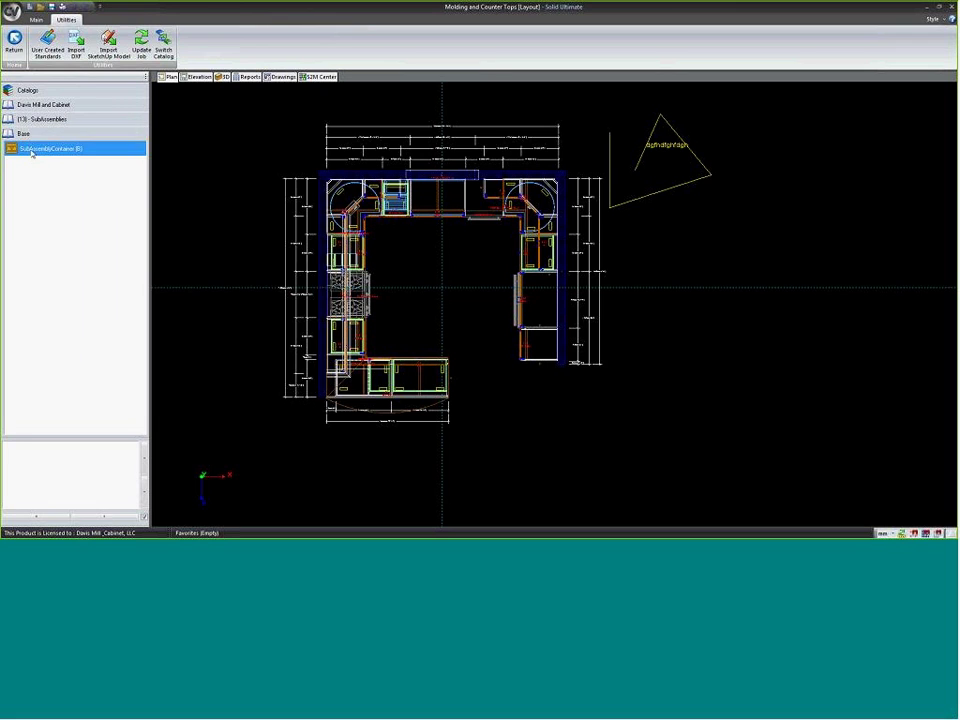
click(285, 232)
click(300, 238)
- Open the container for assembly editing in Face view and start Import SketchUp Model
double_click(300, 240)
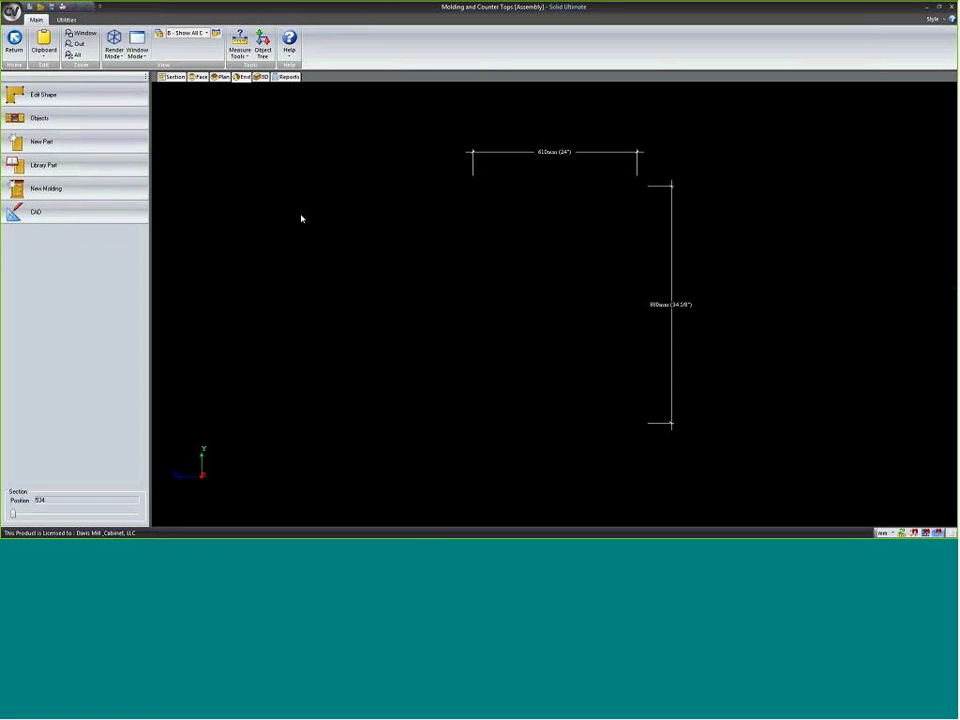
click(198, 77)
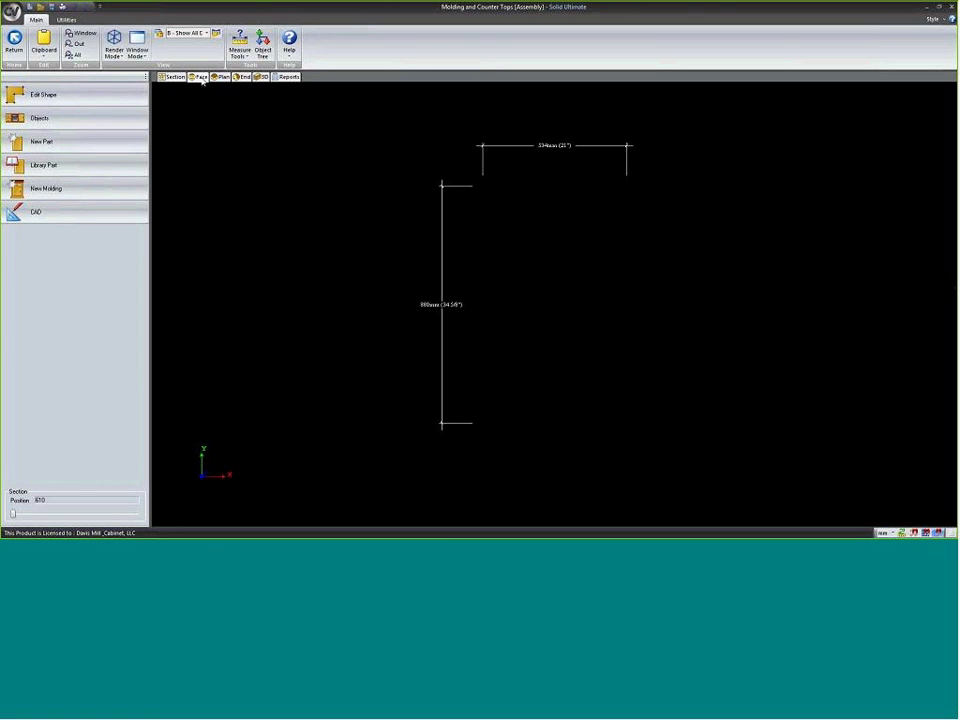
click(65, 20)
click(175, 44)
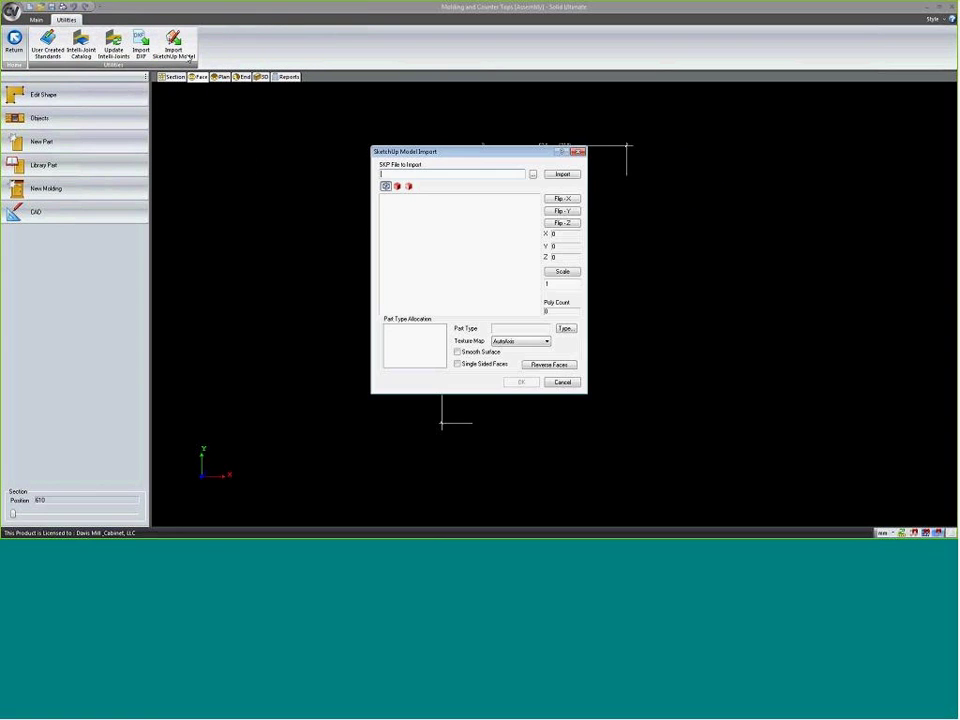
- Load the Sub Zero side-by-side fridge .skp file into the import preview
click(532, 175)
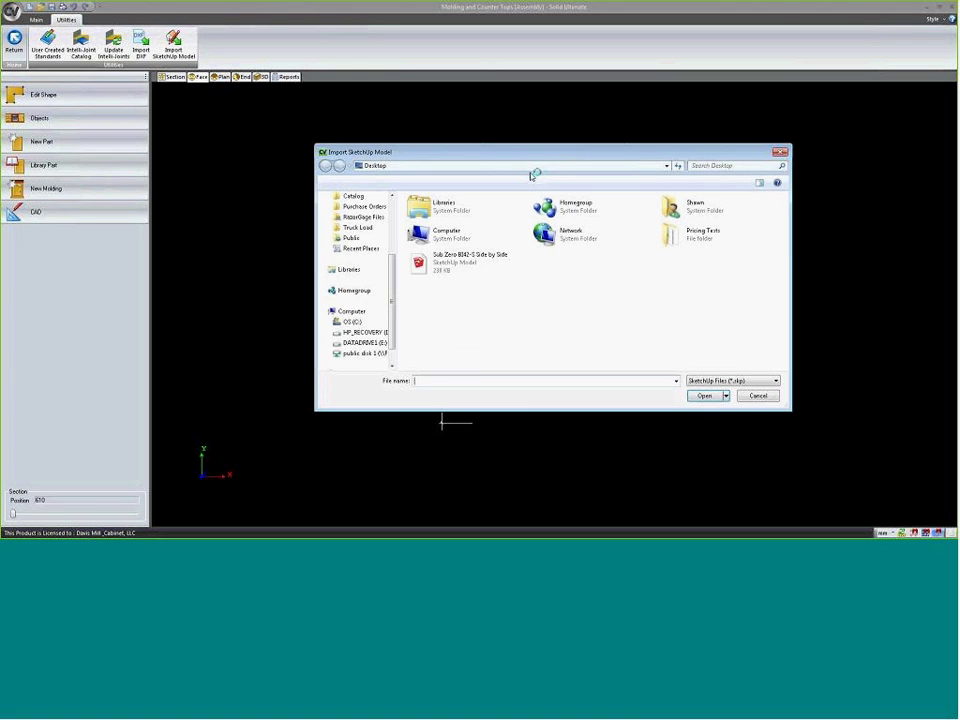
click(716, 396)
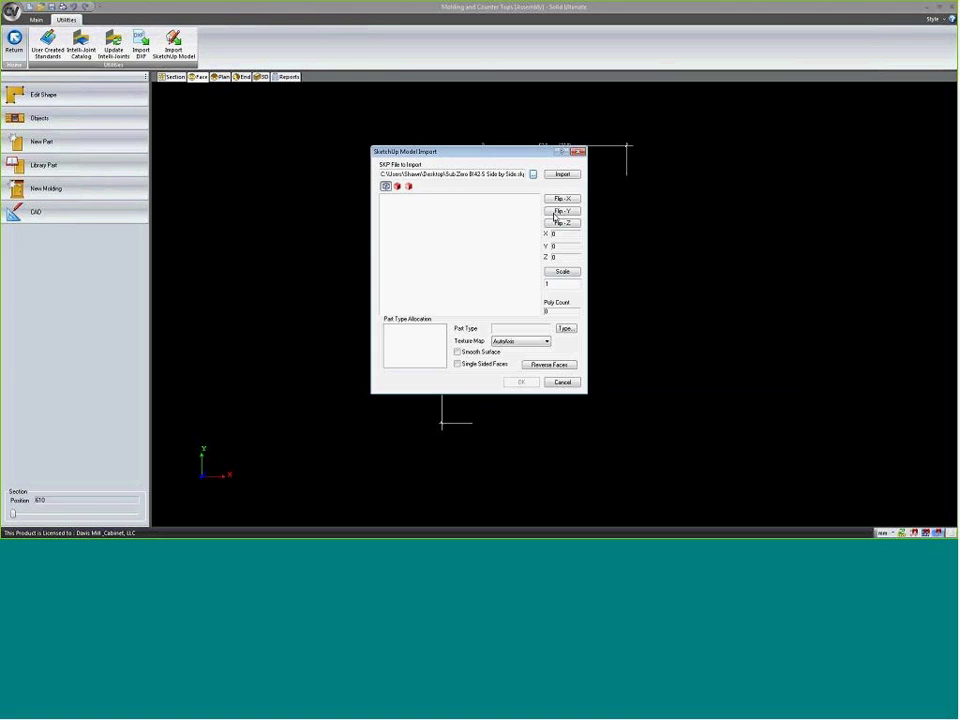
click(562, 174)
drag(470, 262, 440, 276)
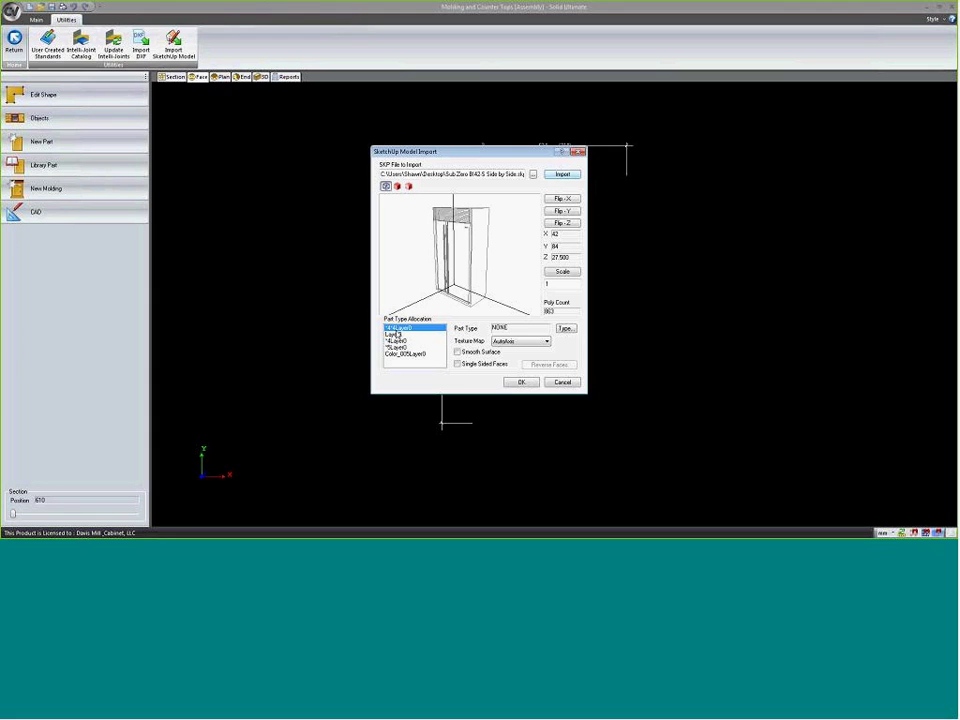
- Classify the first layer and Layer0 as Default Room Materials Stainless Steel
click(566, 328)
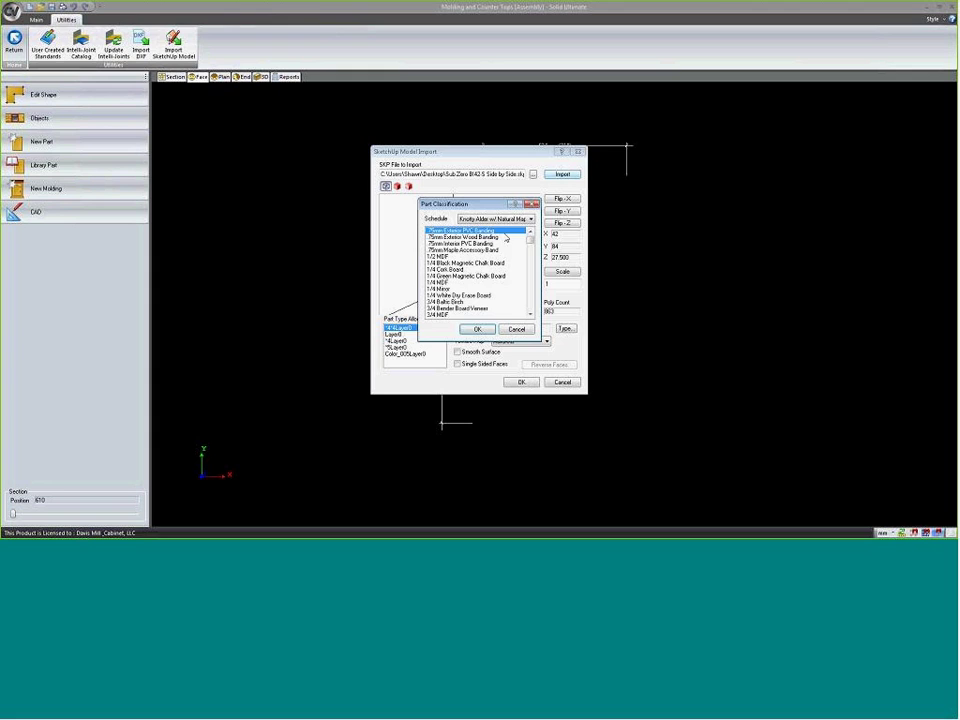
click(510, 218)
click(475, 240)
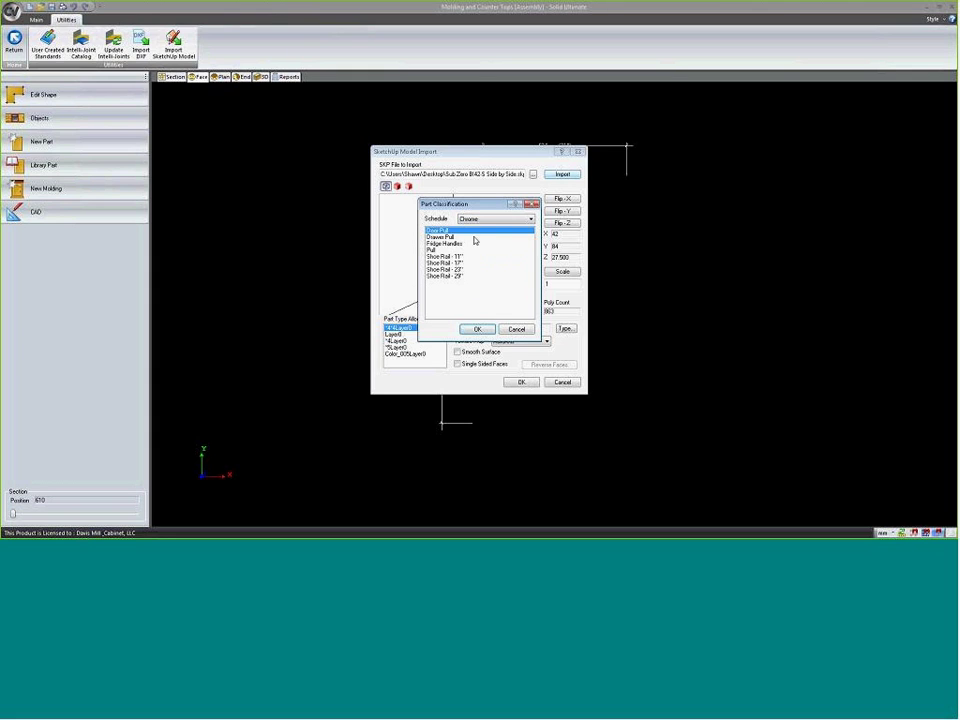
click(492, 218)
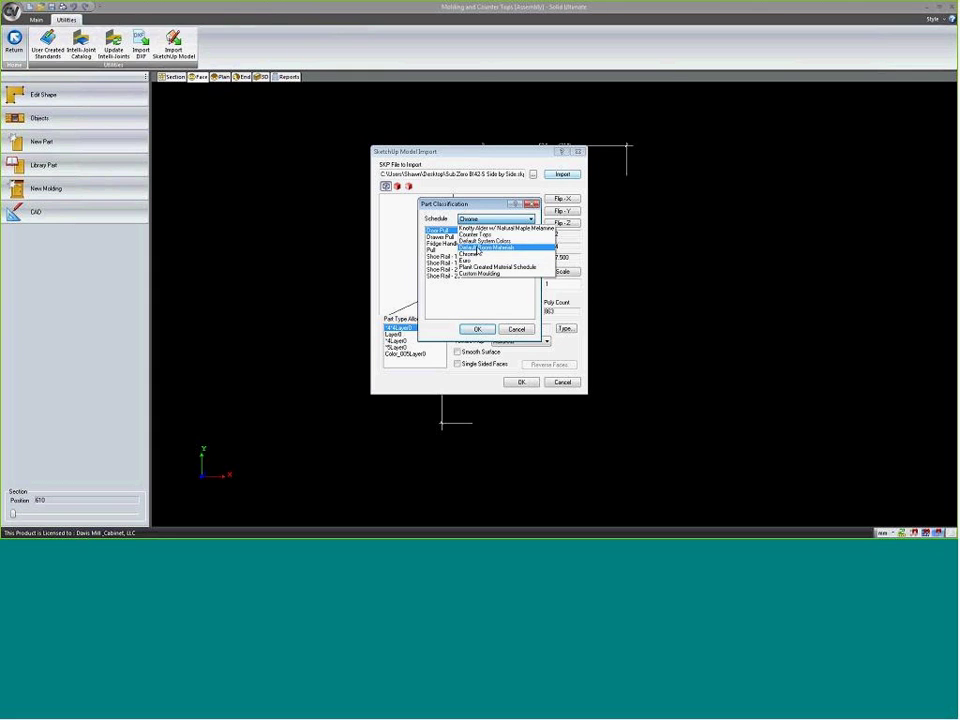
click(478, 250)
scroll(527, 312, down, 2)
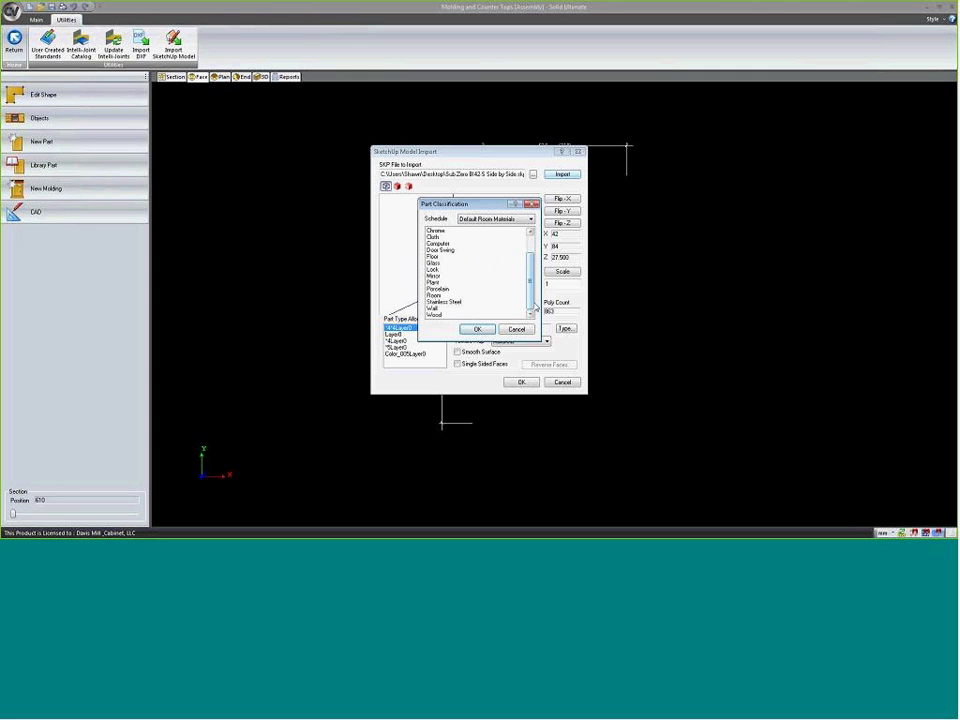
click(443, 301)
click(477, 329)
click(396, 334)
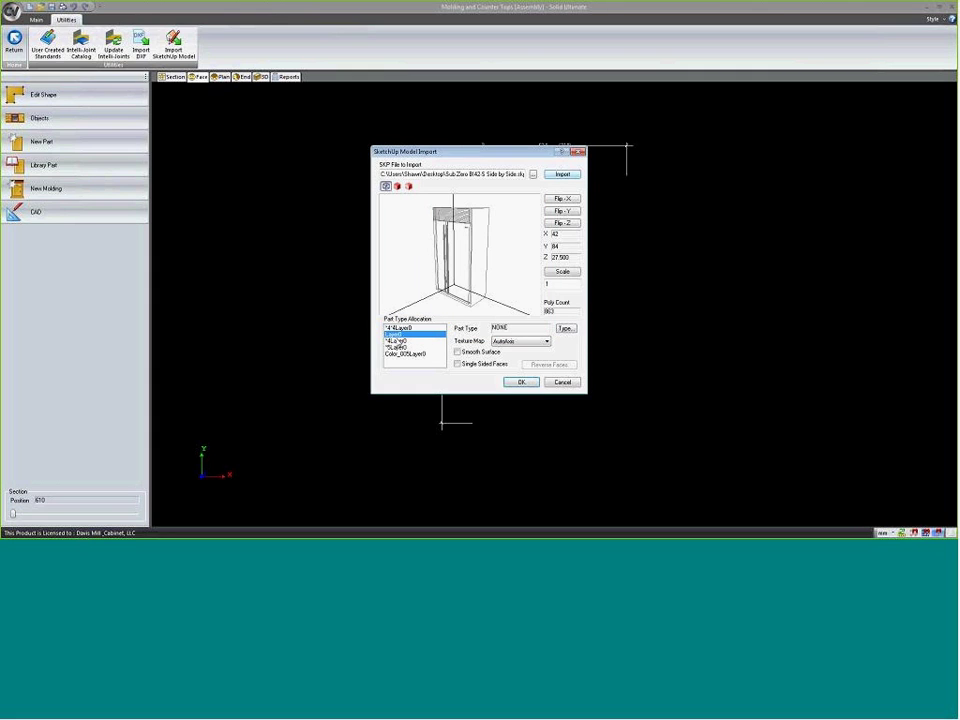
click(565, 328)
click(531, 218)
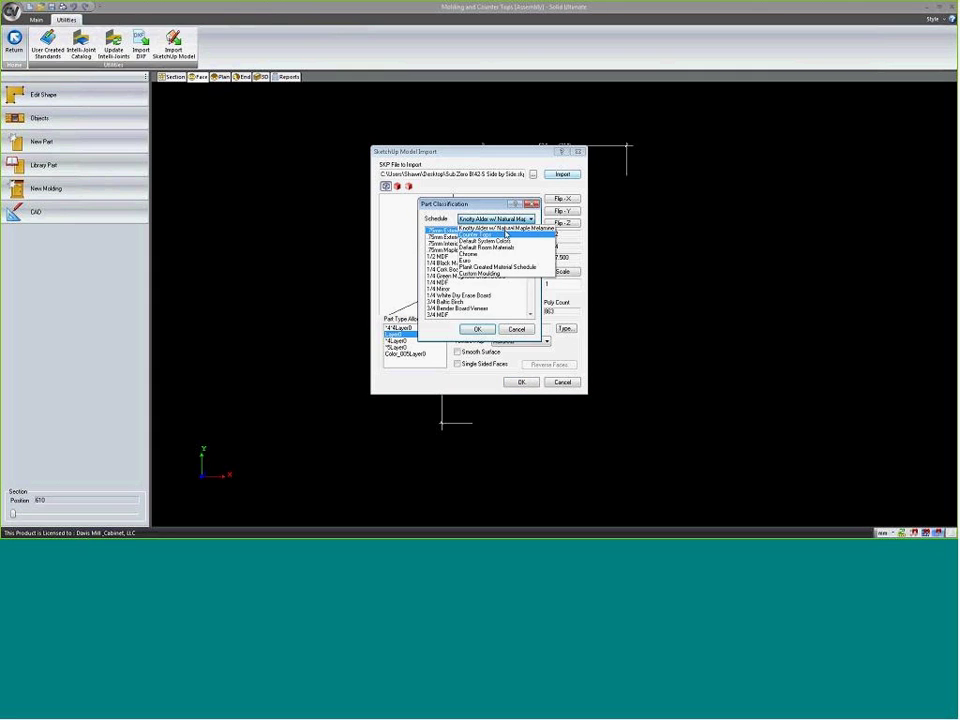
click(488, 247)
scroll(470, 290, down, 3)
click(443, 301)
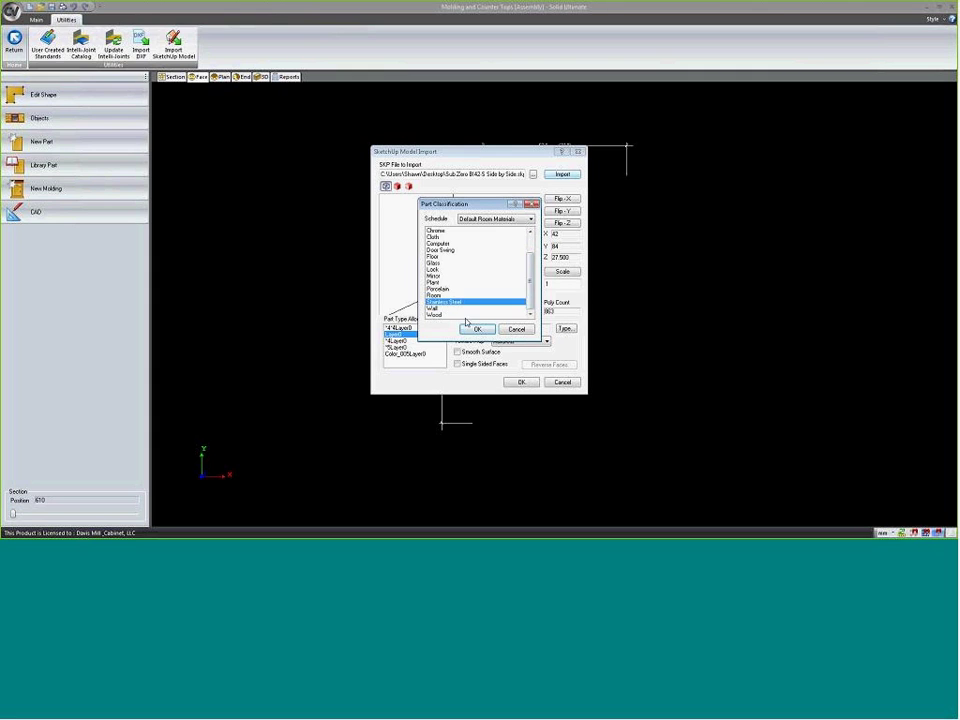
click(477, 329)
- Classify the *4Layer0 and *5Layer0 parts as Default Room Materials Stainless Steel
click(396, 340)
click(565, 328)
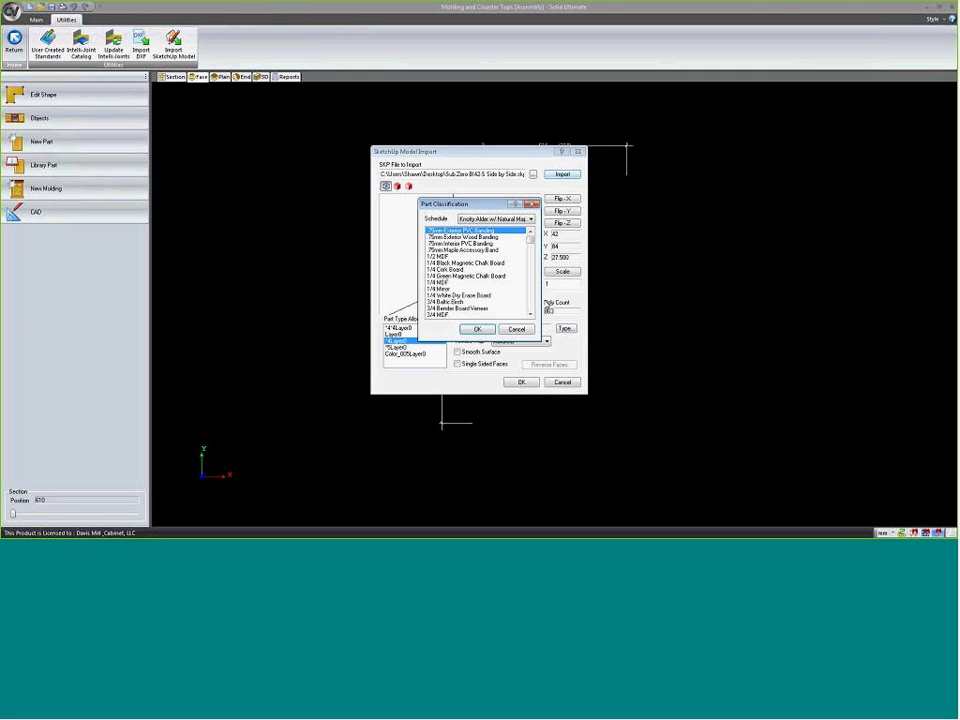
click(531, 218)
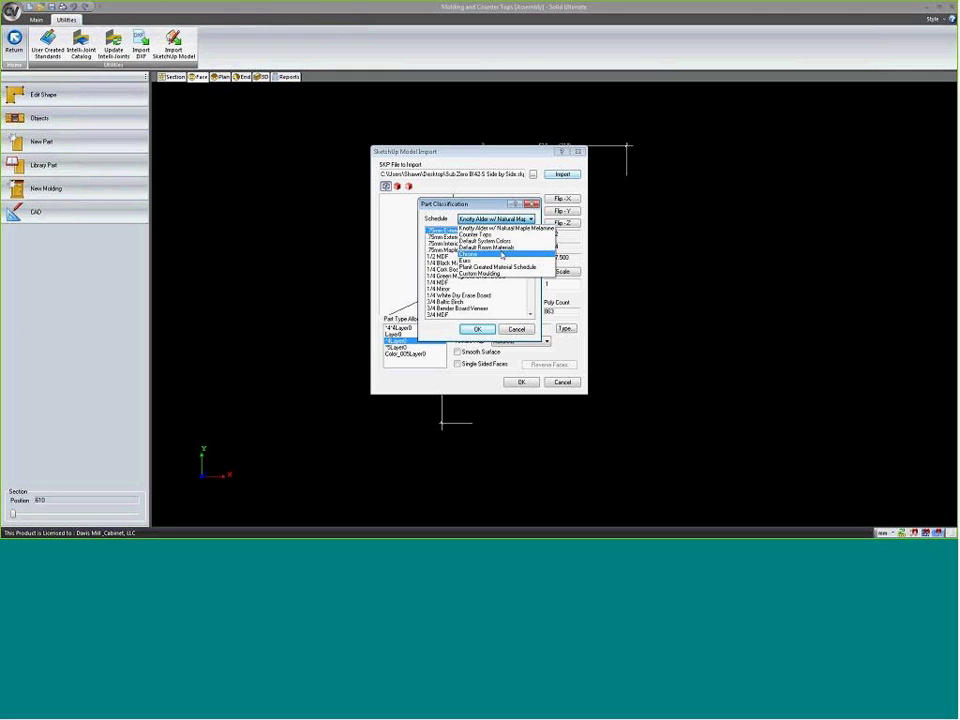
click(488, 247)
scroll(490, 292, down, 3)
click(445, 301)
click(477, 329)
click(398, 347)
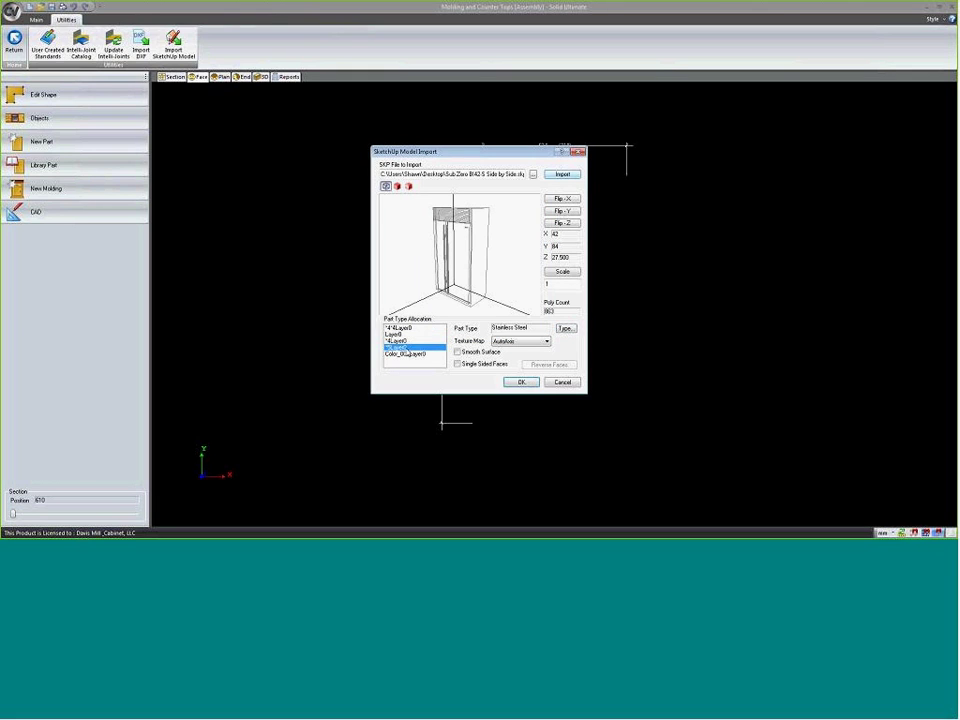
click(564, 329)
click(497, 220)
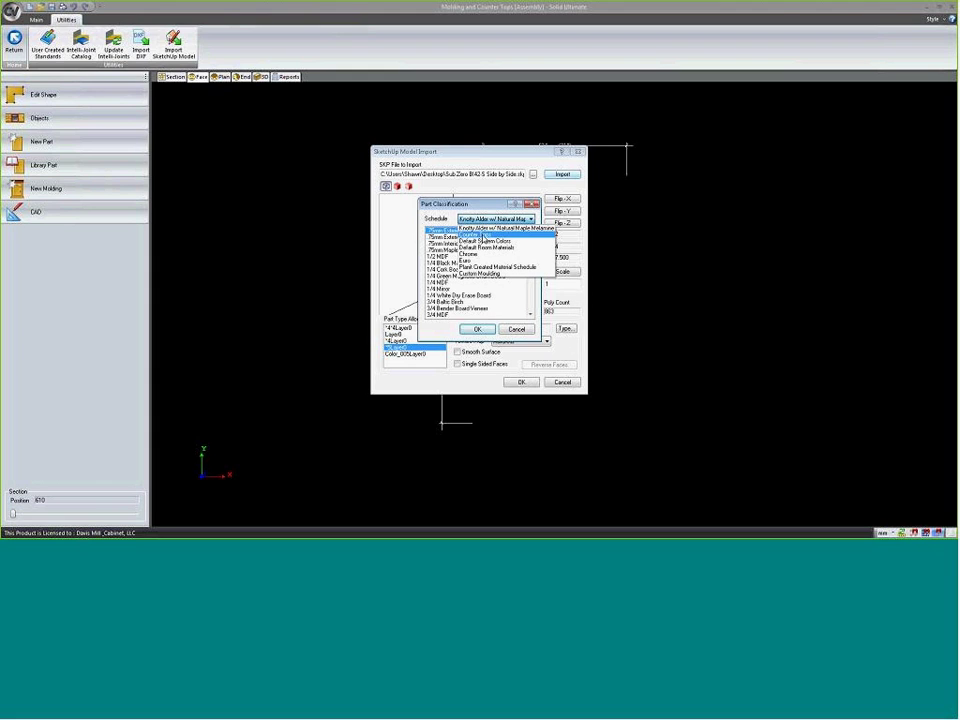
click(486, 247)
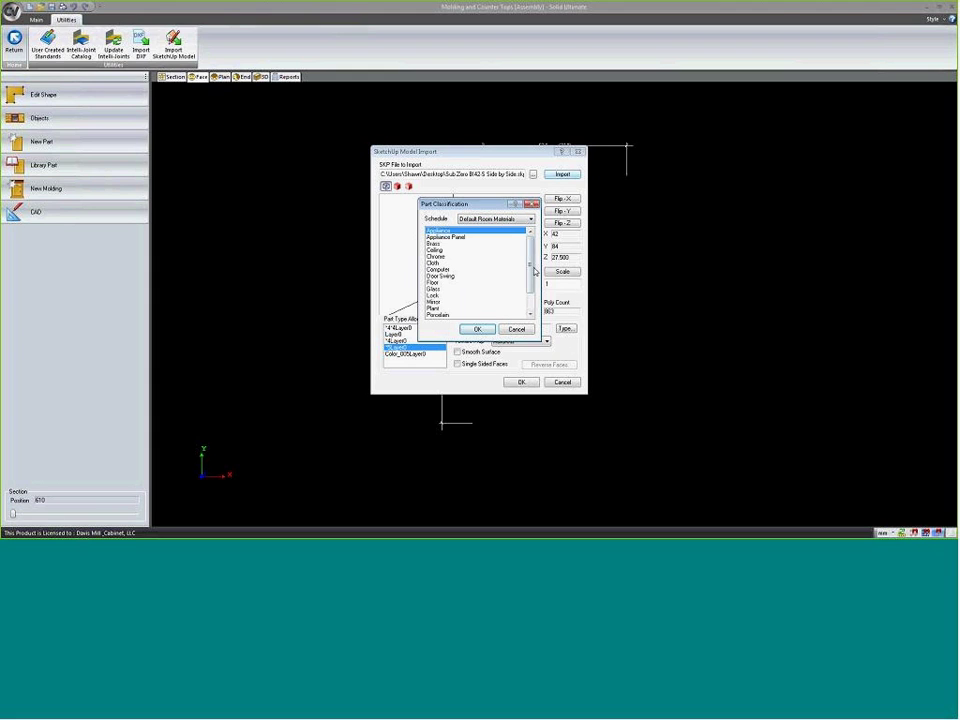
scroll(522, 317, down, 3)
click(498, 302)
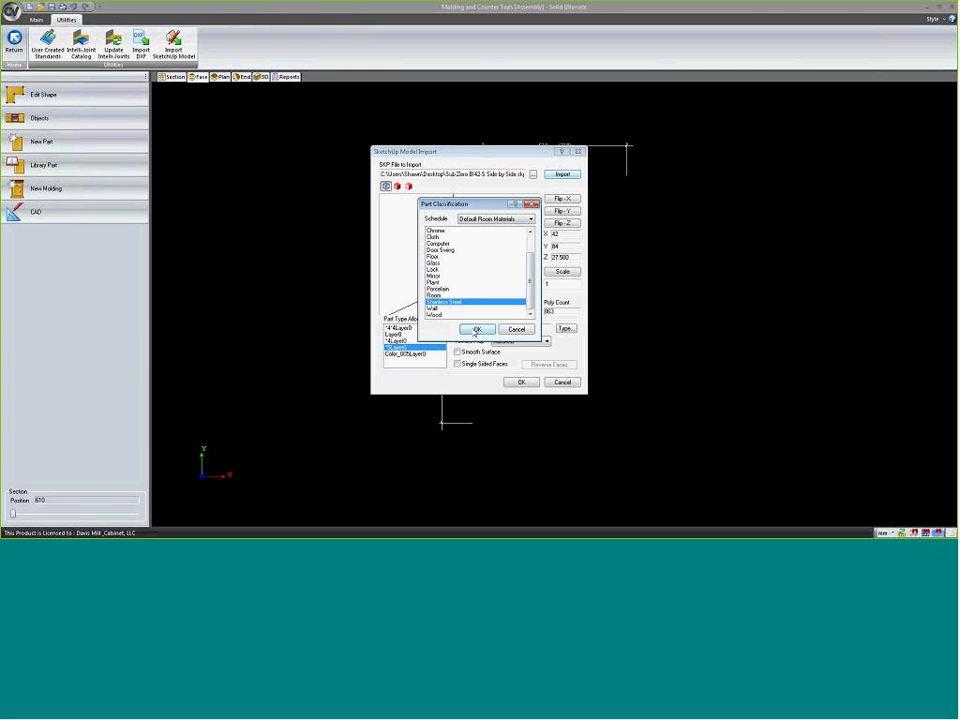
click(476, 331)
- Classify Color_005Layer0 as Stainless Steel with Smooth Surface and finish the import
click(420, 354)
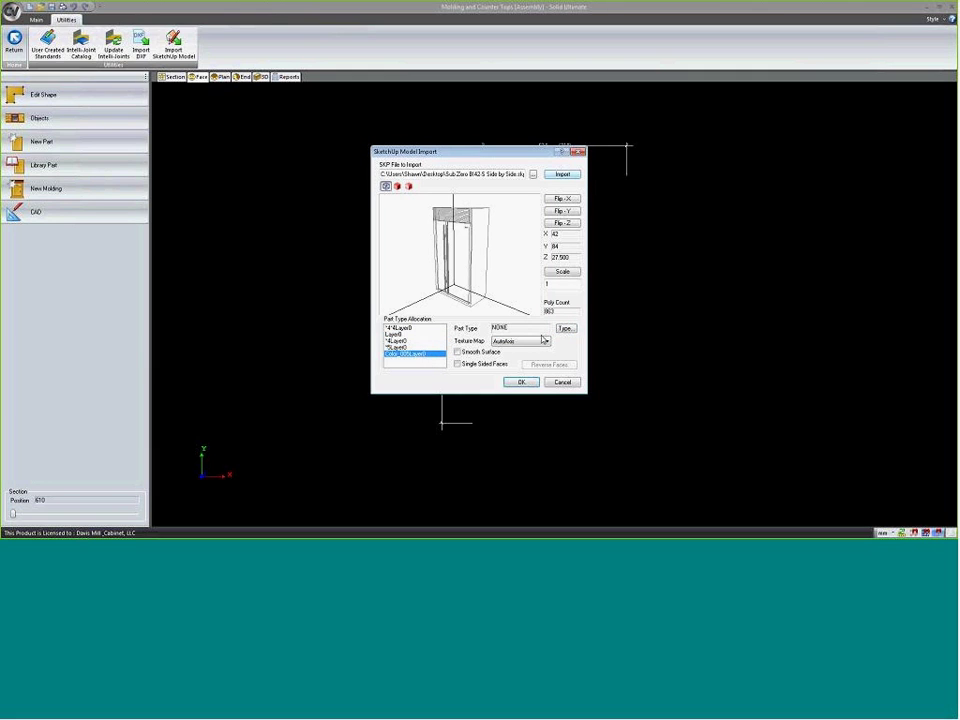
click(566, 328)
click(530, 219)
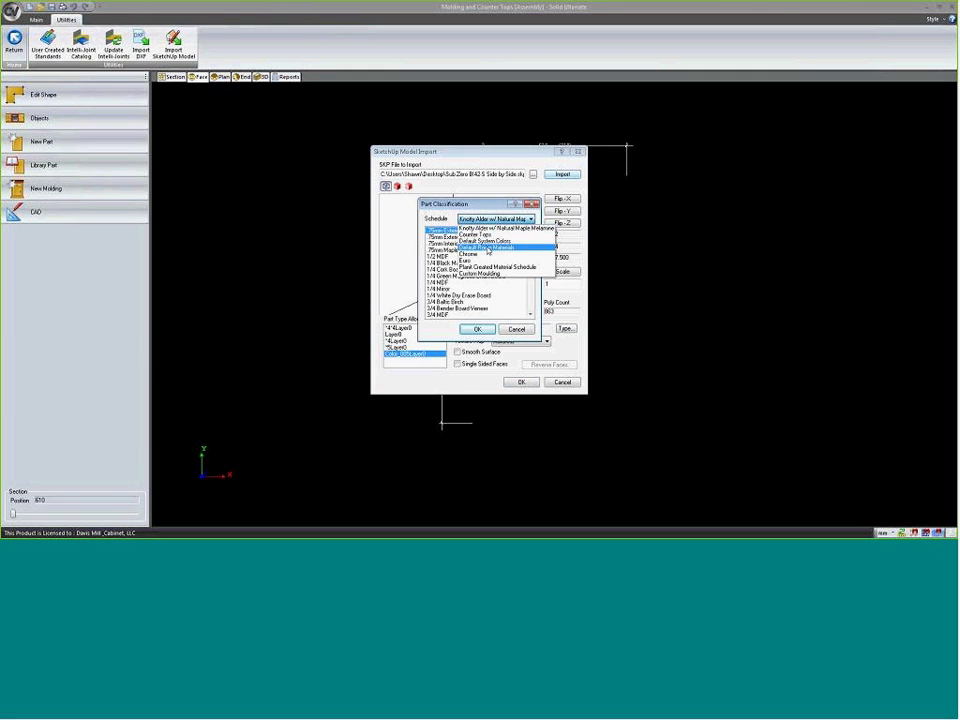
click(487, 248)
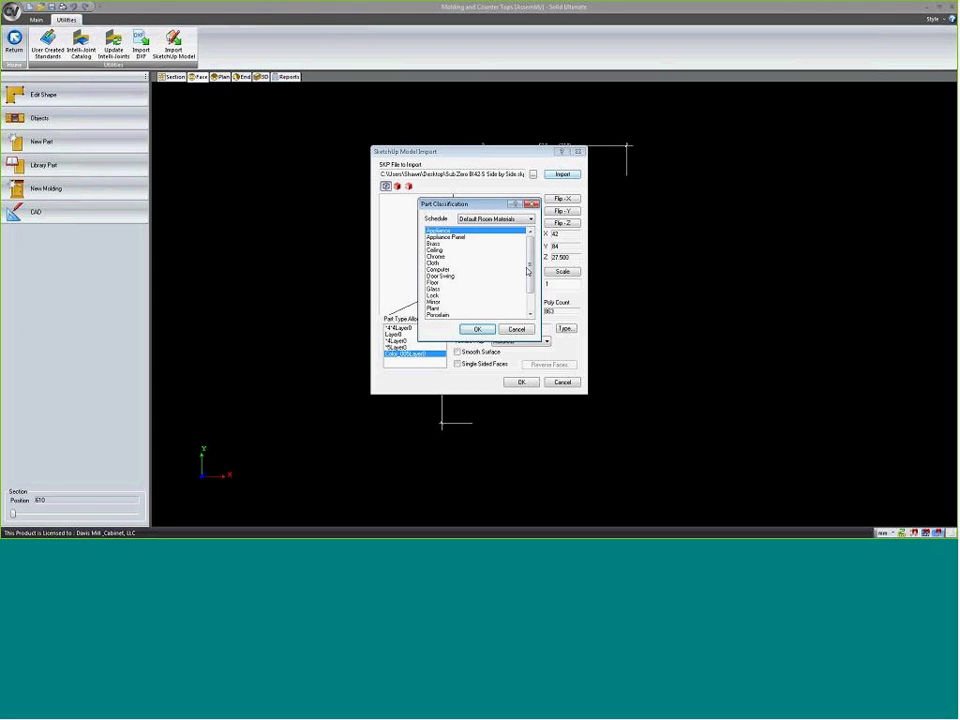
scroll(470, 280, down, 2)
click(463, 302)
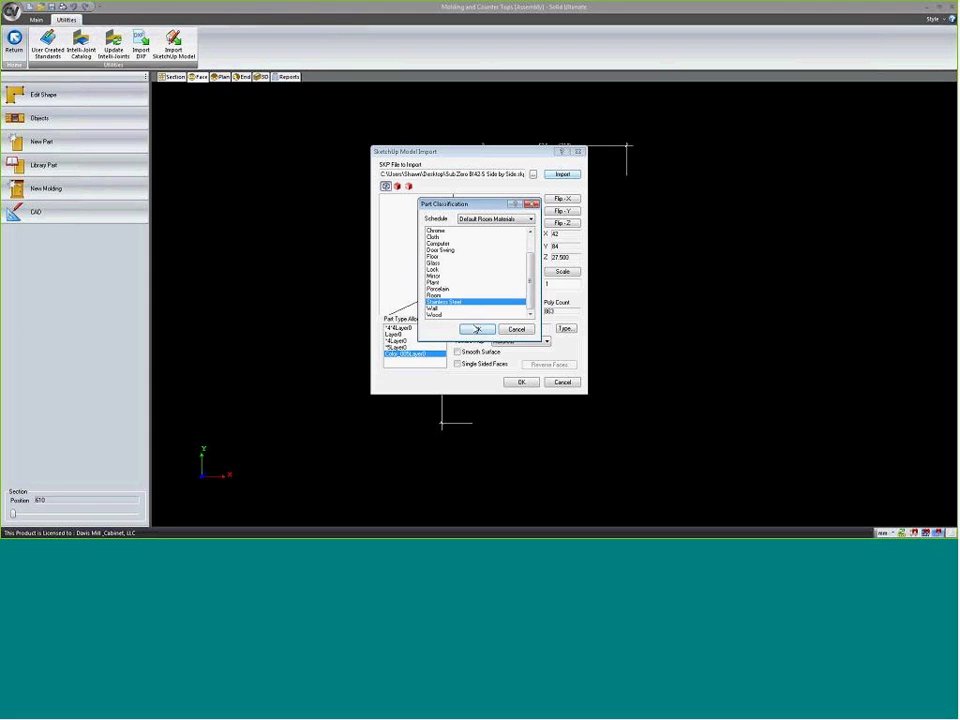
click(476, 329)
click(466, 352)
click(397, 187)
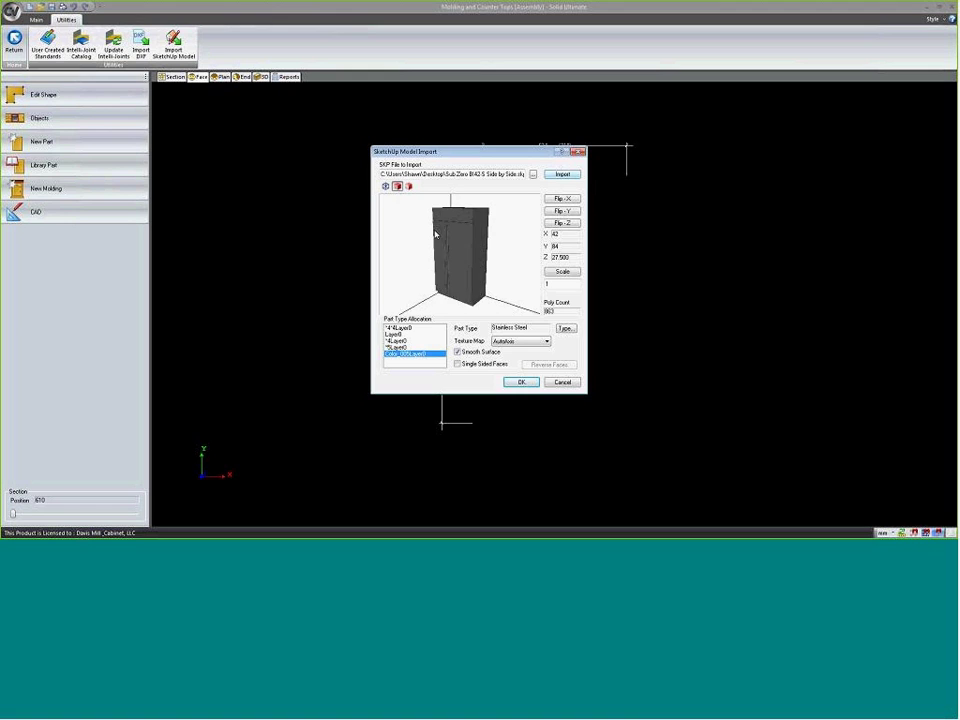
click(520, 383)
scroll(457, 264, up, 2)
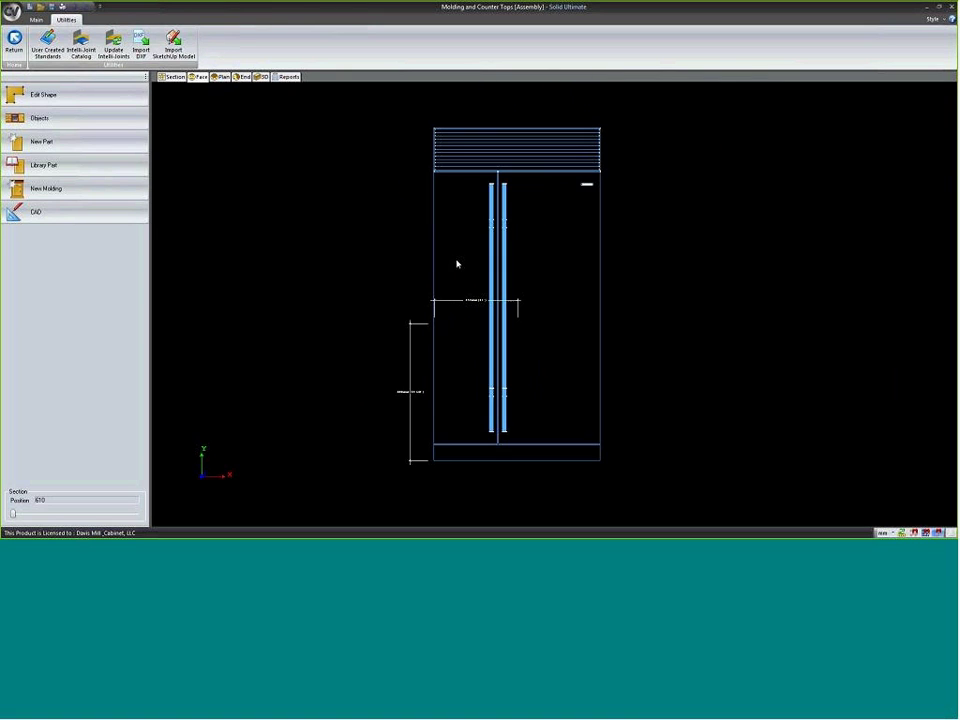
- View the fridge in 3D and flat Face view, then select the stainless steel panel to check its size
scroll(580, 172, up, 10)
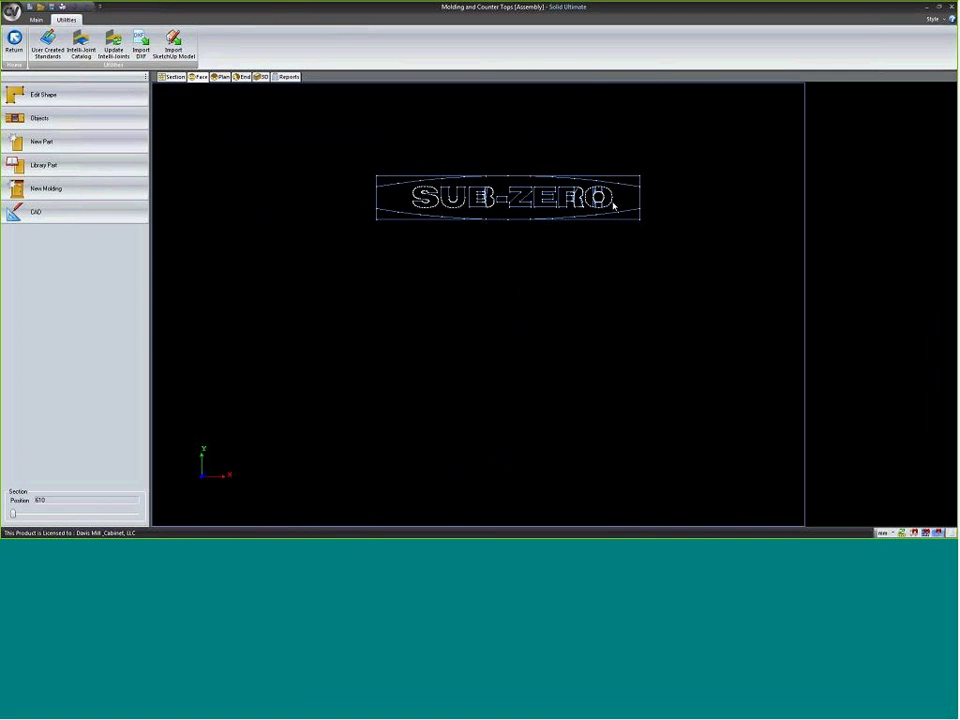
scroll(633, 259, down, 5)
click(264, 78)
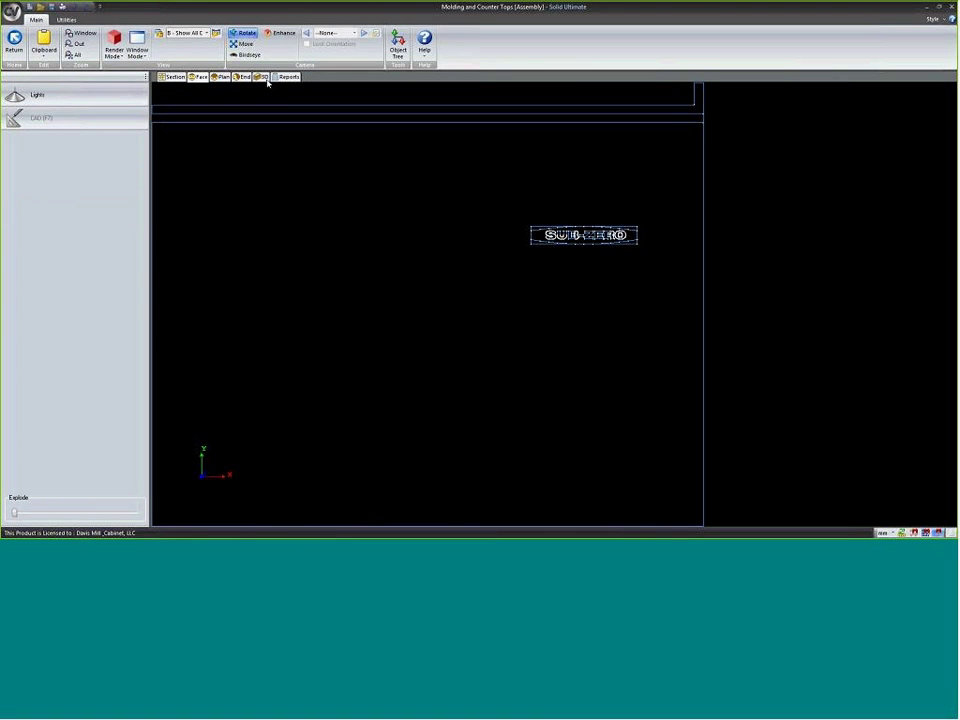
mouse_move(419, 301)
mouse_down()
mouse_move(407, 386)
mouse_move(501, 291)
mouse_move(403, 328)
mouse_move(606, 311)
mouse_move(407, 317)
mouse_move(260, 336)
mouse_move(253, 371)
mouse_move(311, 339)
mouse_move(417, 345)
mouse_up()
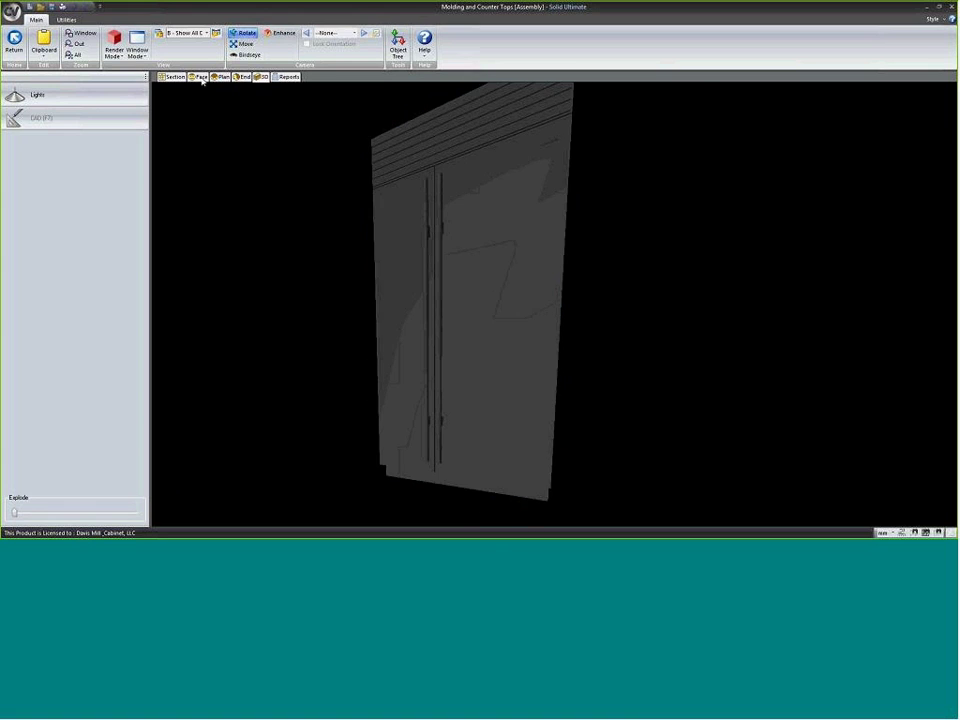
click(200, 77)
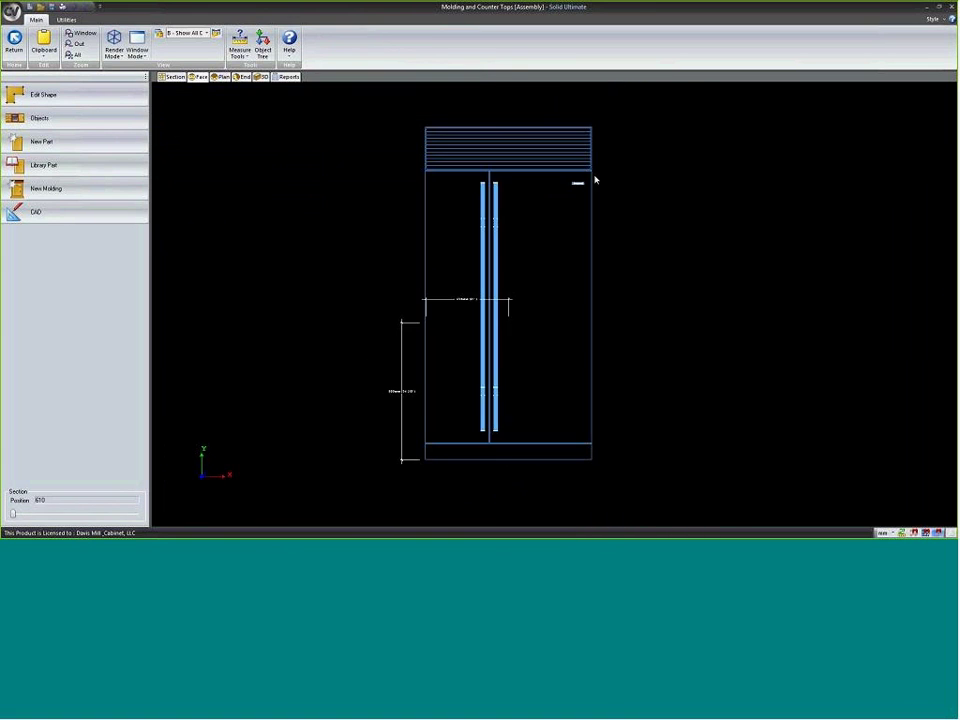
scroll(476, 339, up, 2)
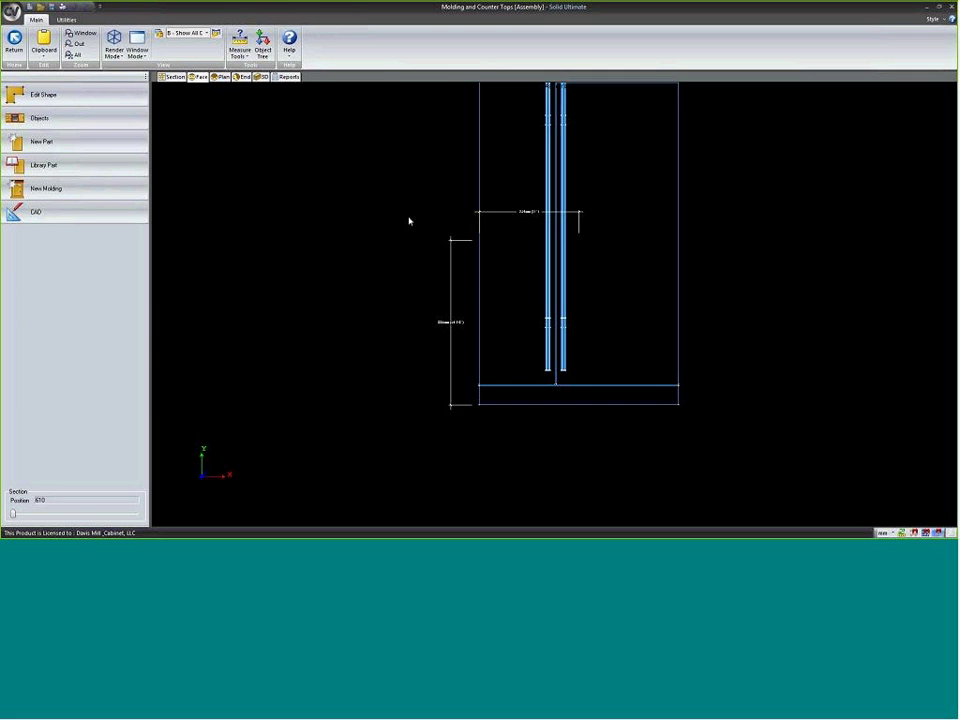
click(532, 185)
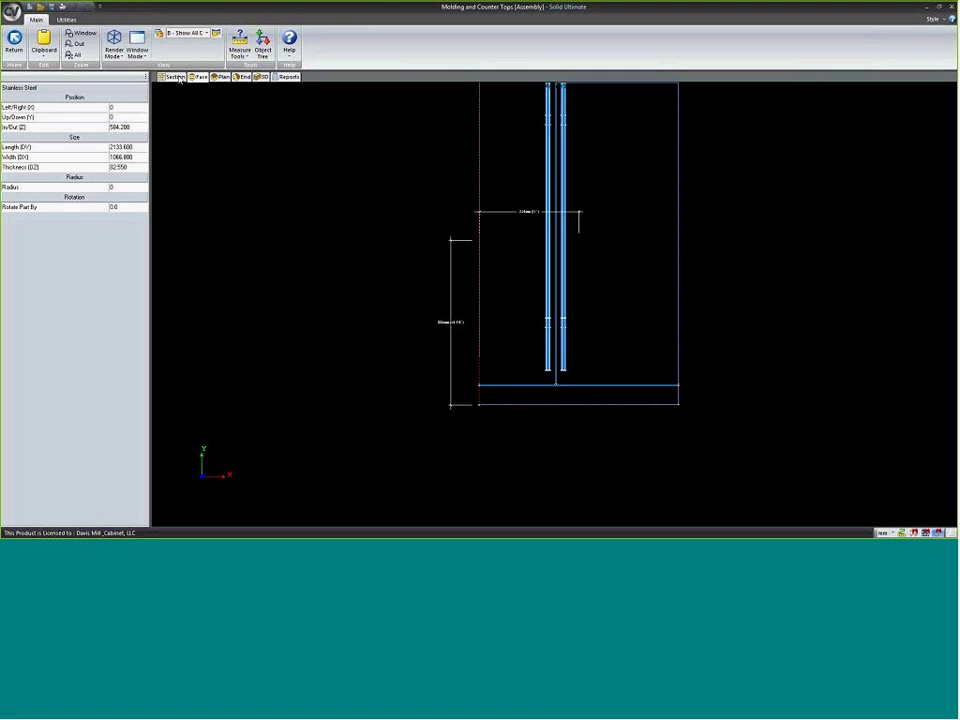
click(175, 77)
right_click(203, 130)
- Apply the cabinet's 914 mm width and open its parts for editing
click(230, 195)
double_click(461, 300)
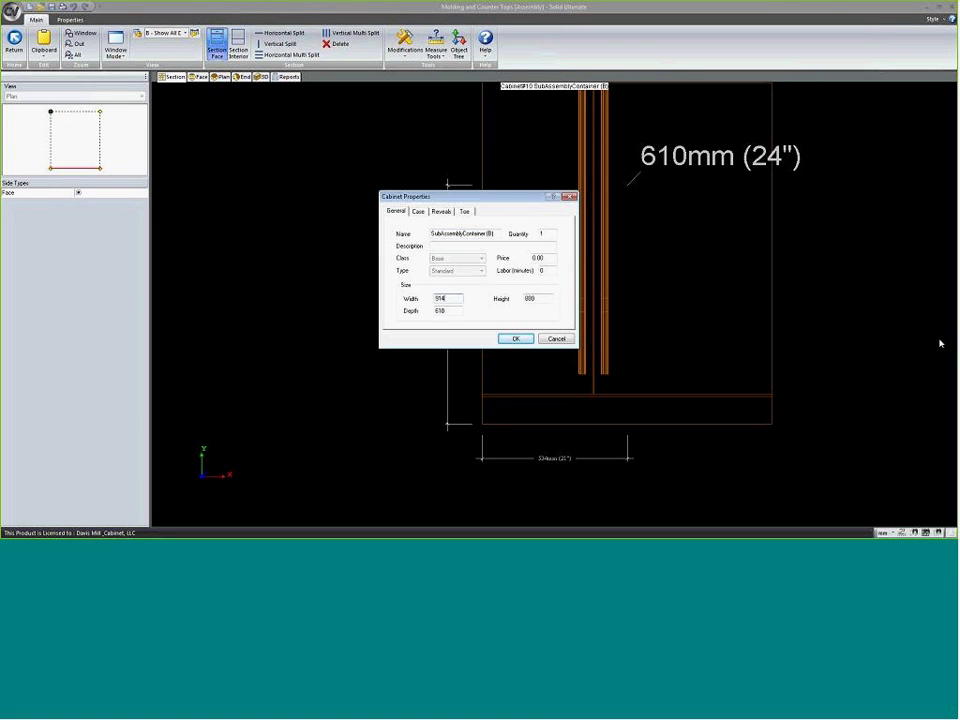
key(Return)
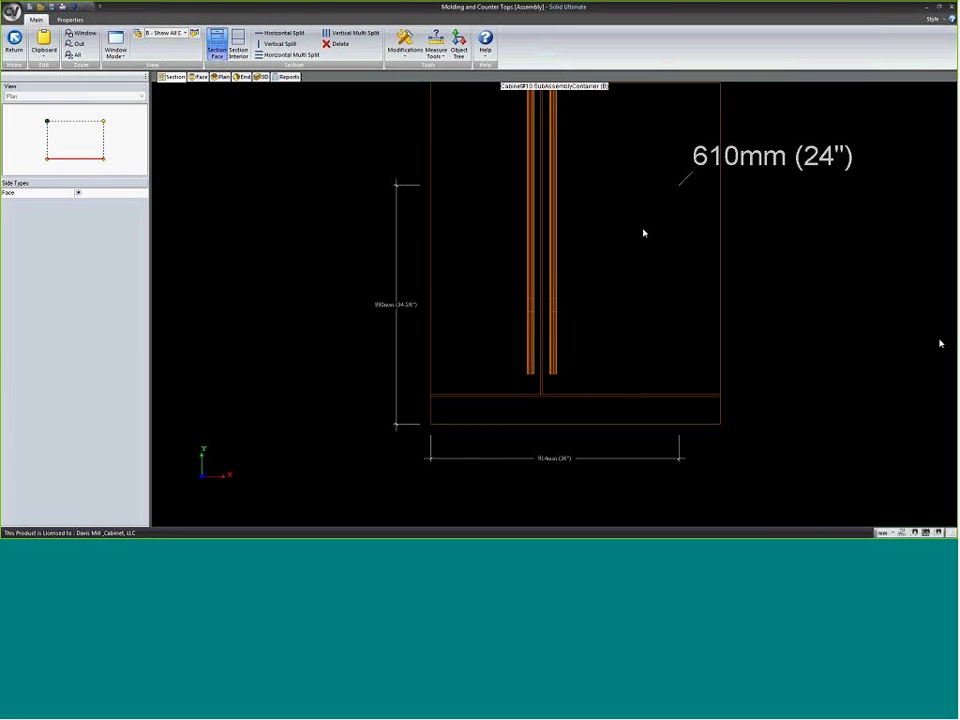
double_click(452, 195)
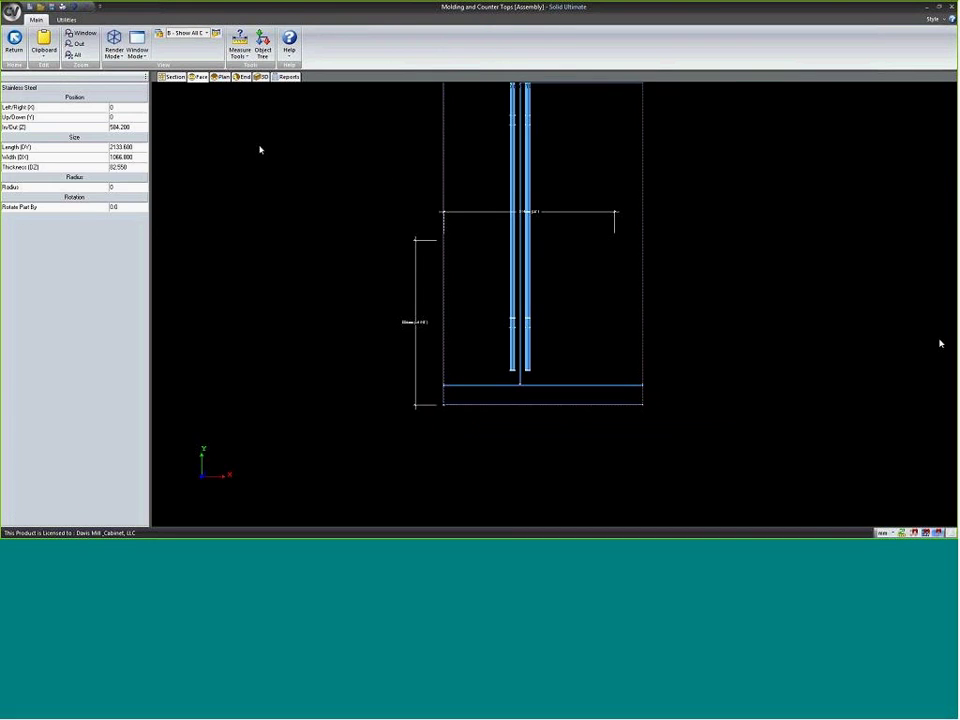
click(187, 90)
- Widen the fridge cabinet to 1068 mm and check it in 3D
click(177, 124)
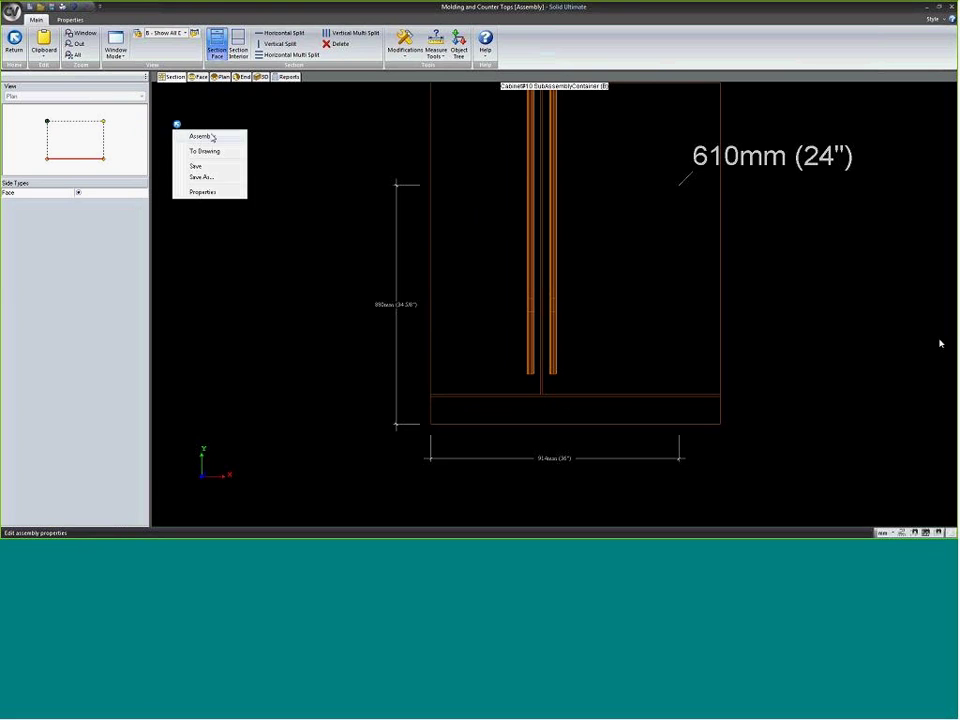
click(201, 136)
double_click(447, 298)
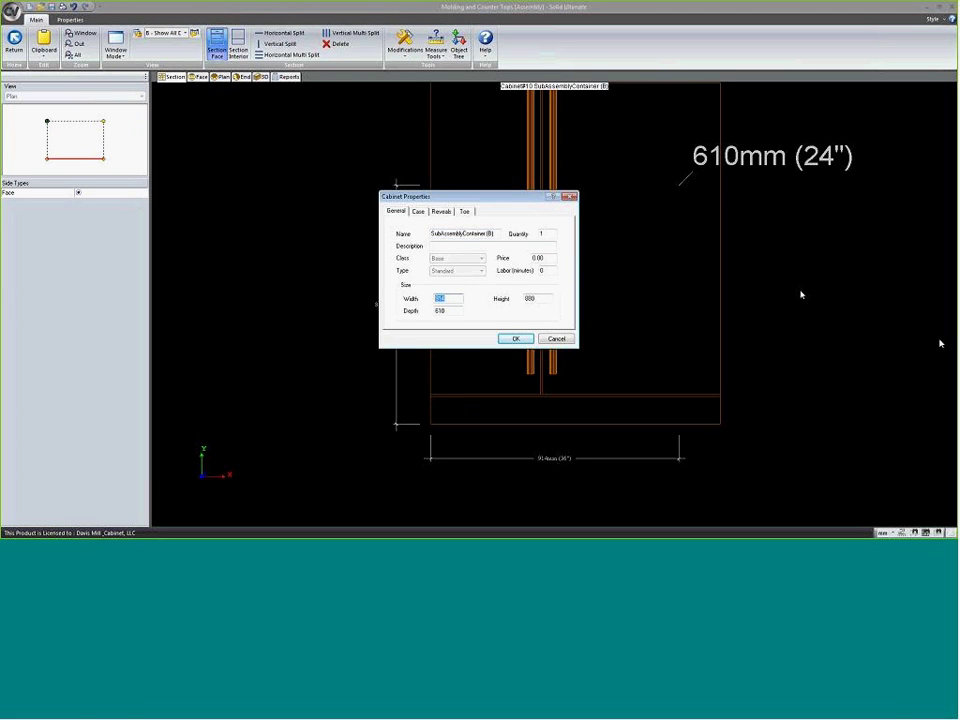
text(1068)
key(Tab)
key(Return)
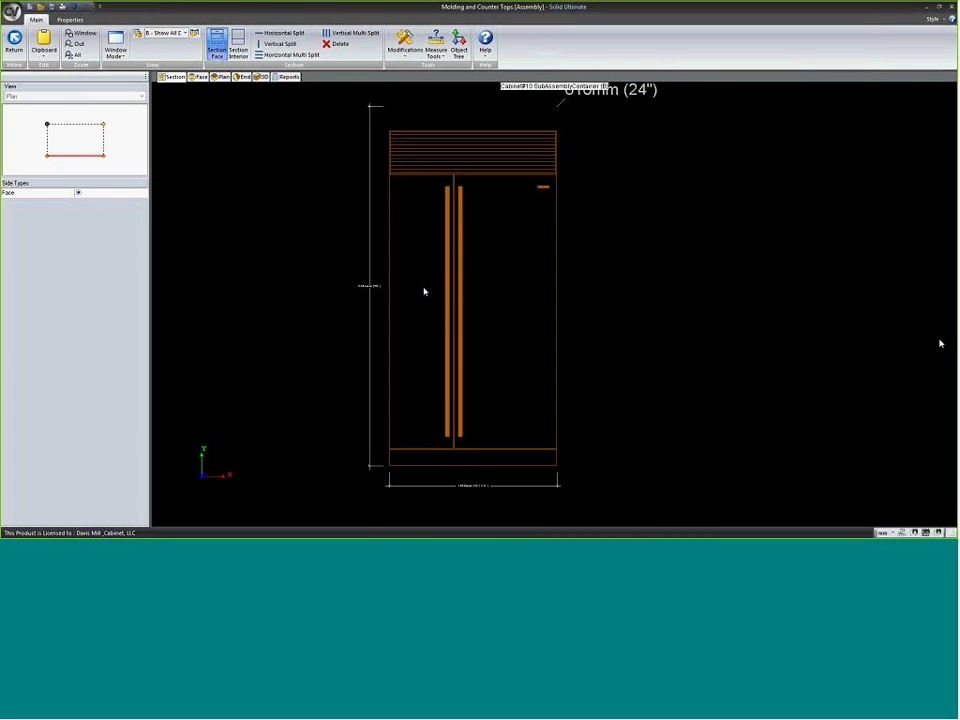
click(263, 77)
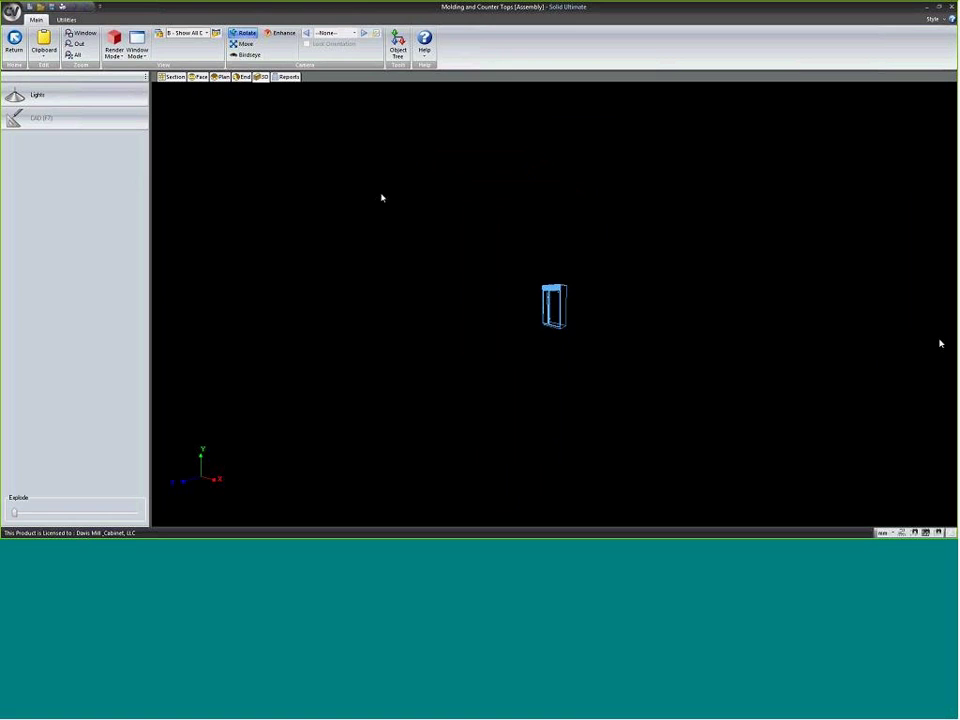
mouse_move(568, 289)
mouse_down()
mouse_move(356, 298)
mouse_move(745, 348)
mouse_move(371, 336)
mouse_move(463, 396)
mouse_move(366, 379)
mouse_up()
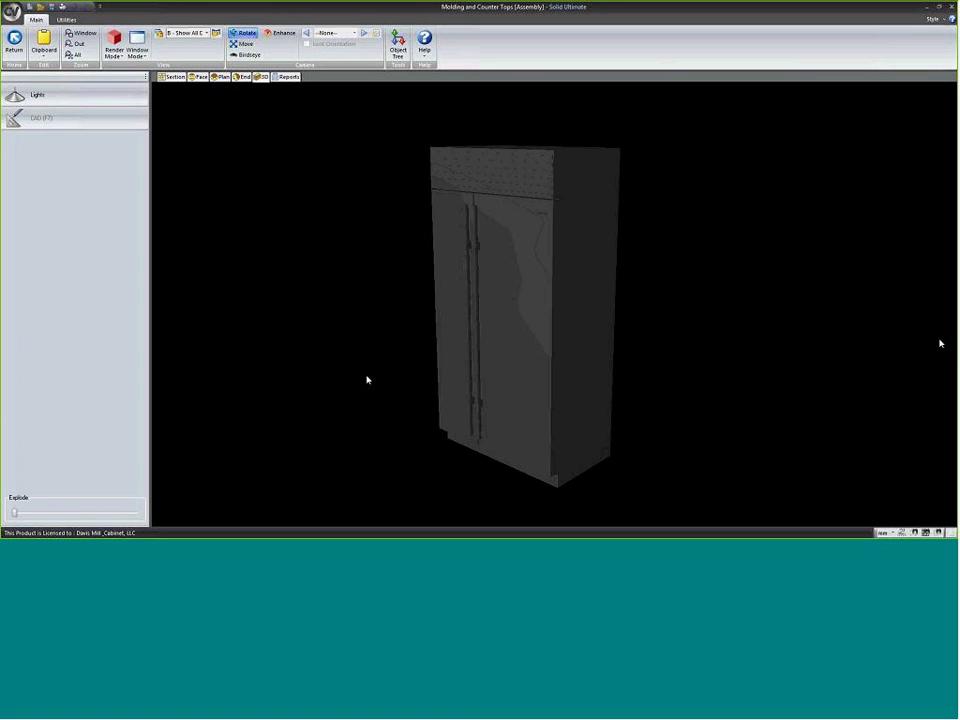
- Delete the fridge from the Wall 2 back elevation
key(Escape)
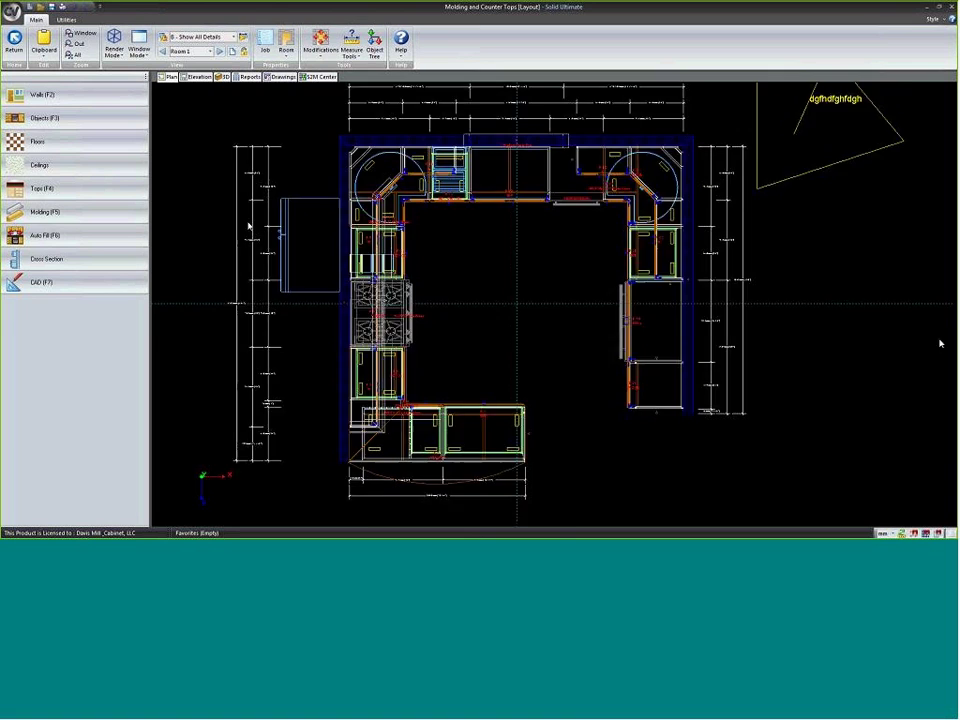
click(199, 78)
scroll(491, 281, up, 5)
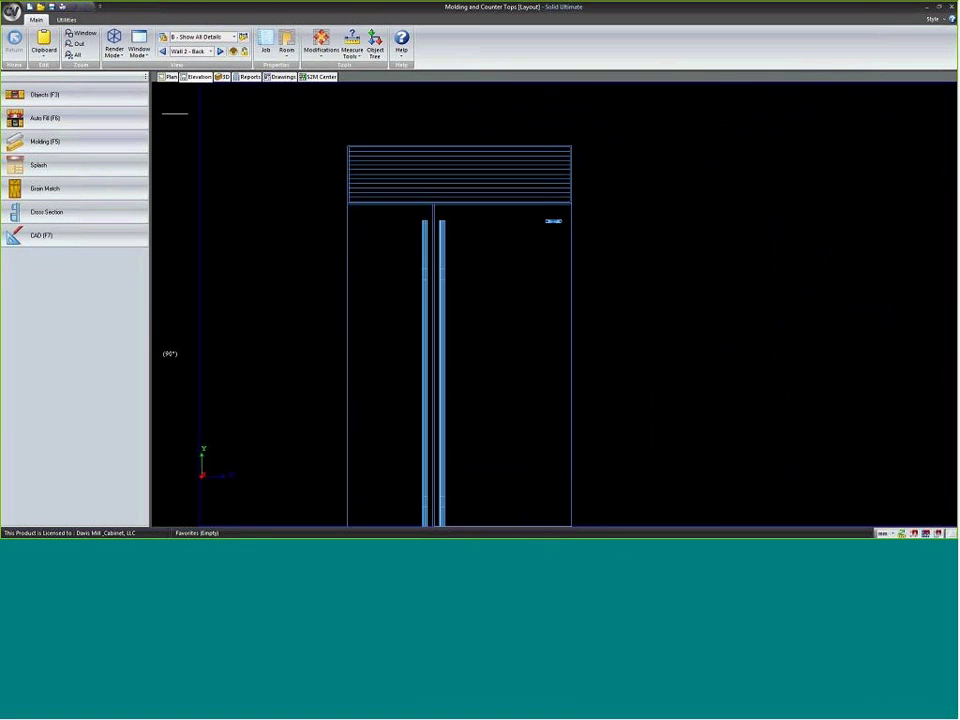
scroll(550, 190, down, 5)
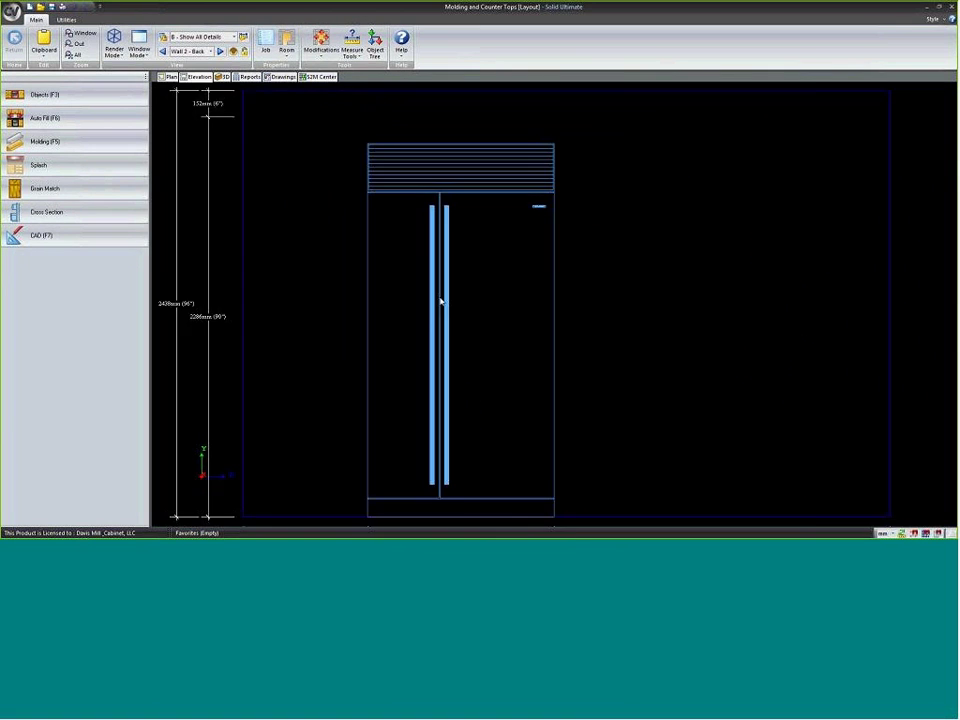
click(454, 310)
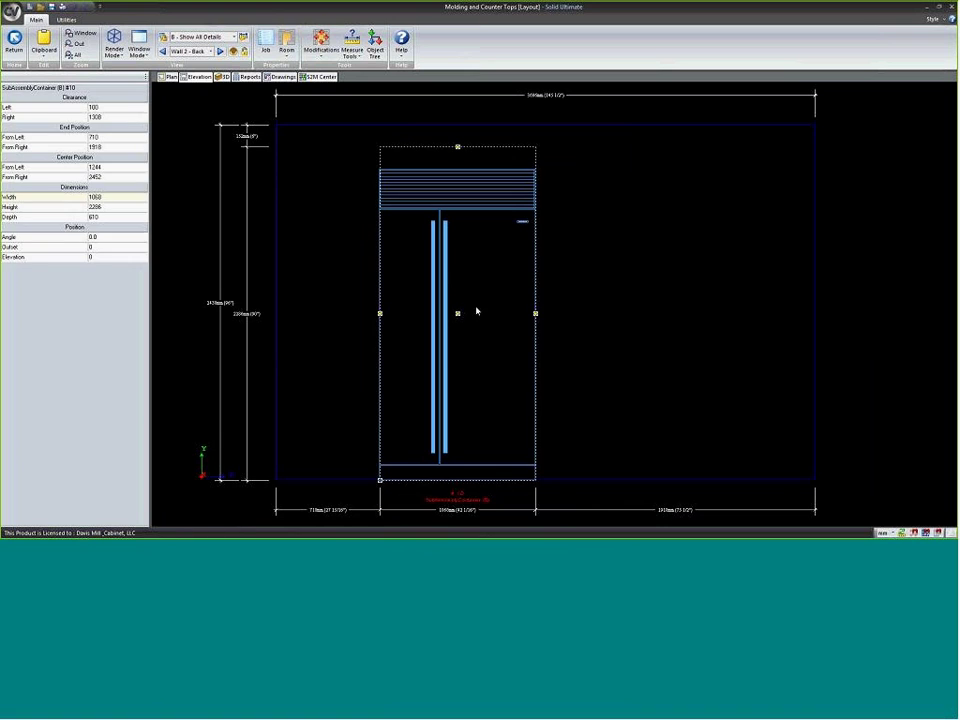
key(Delete)
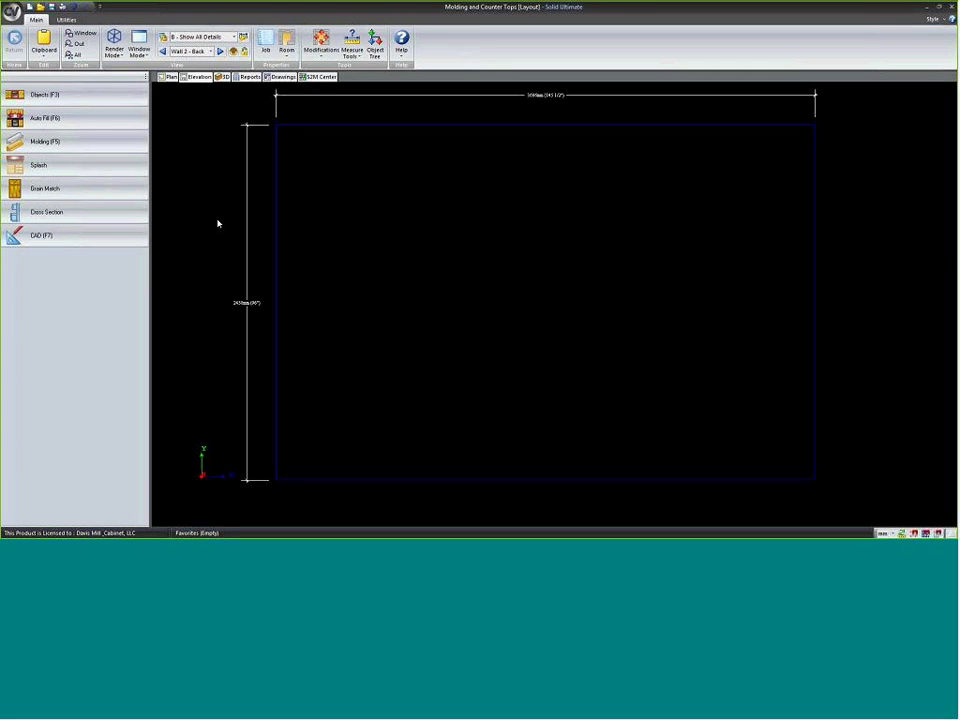
click(88, 97)
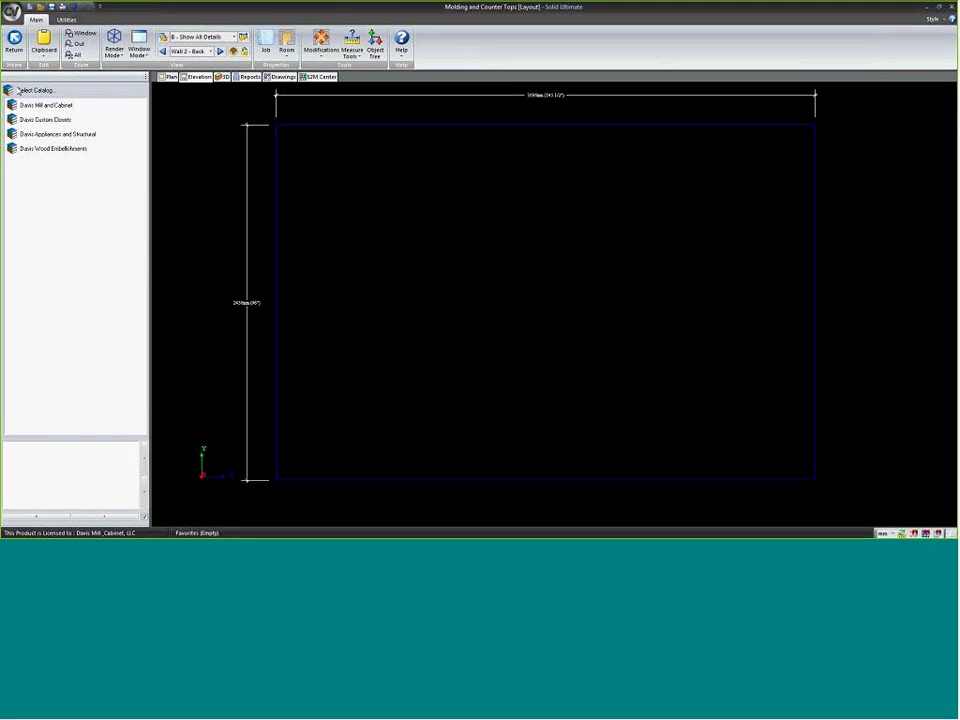
- Browse the Davis Appliances and Structural catalog, then return to the plan view
click(45, 134)
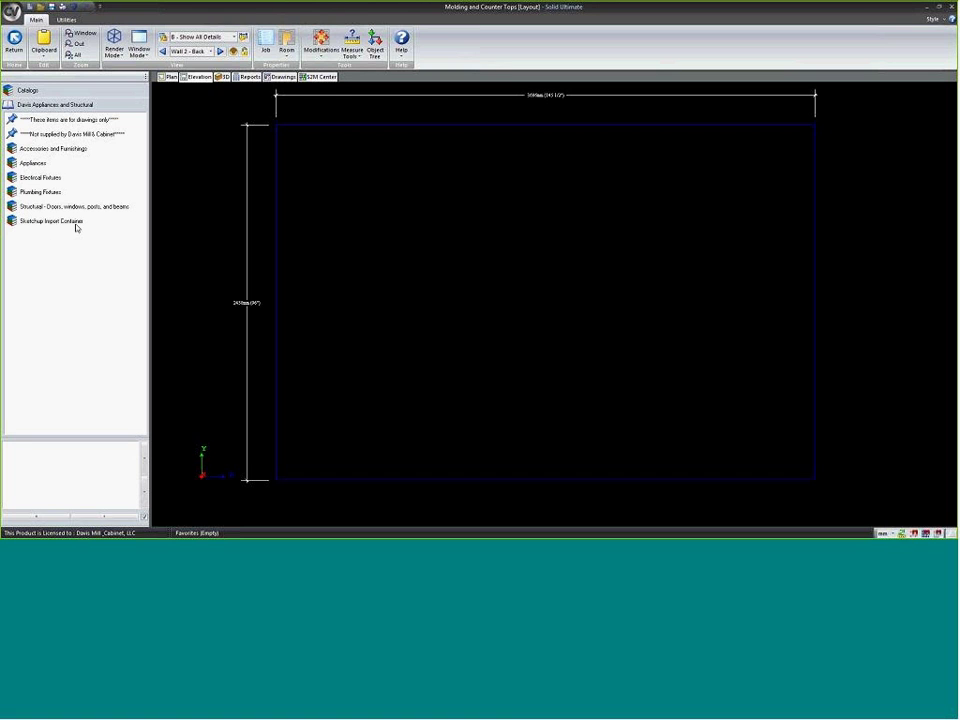
click(168, 77)
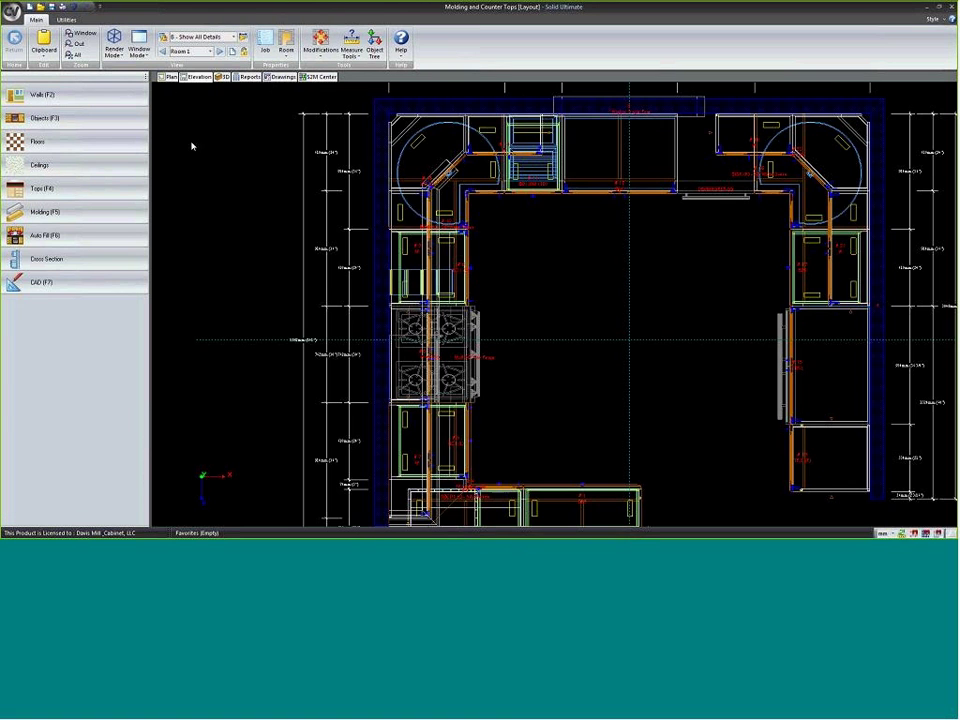
scroll(219, 229, down, 3)
scroll(433, 326, down, 4)
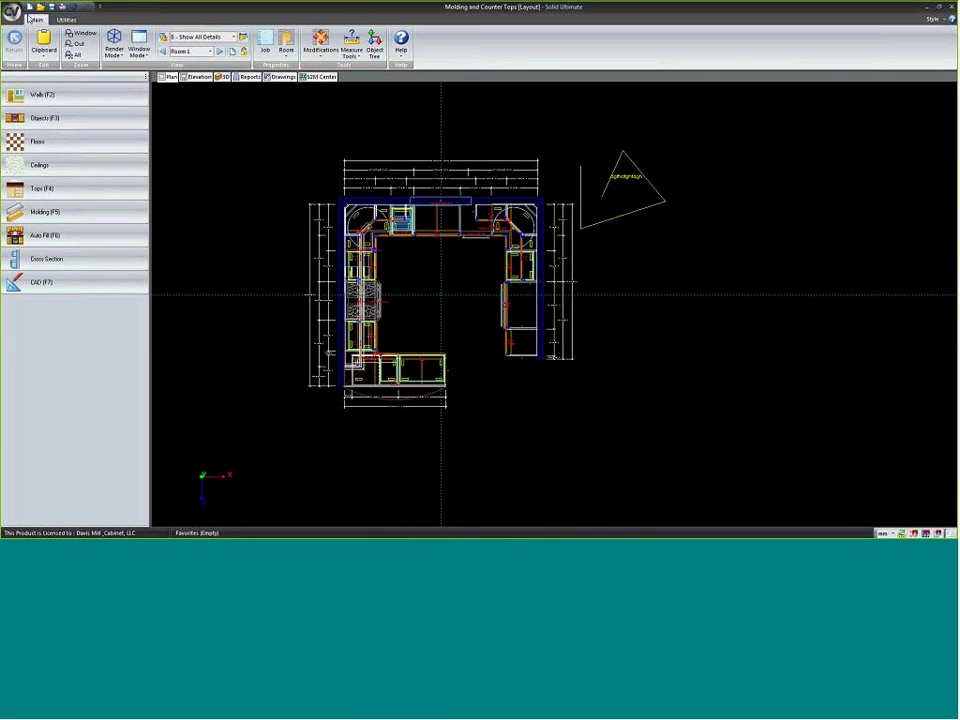
- Close the Molding and Counter Tops job, answering the save-changes prompt
click(12, 12)
click(32, 77)
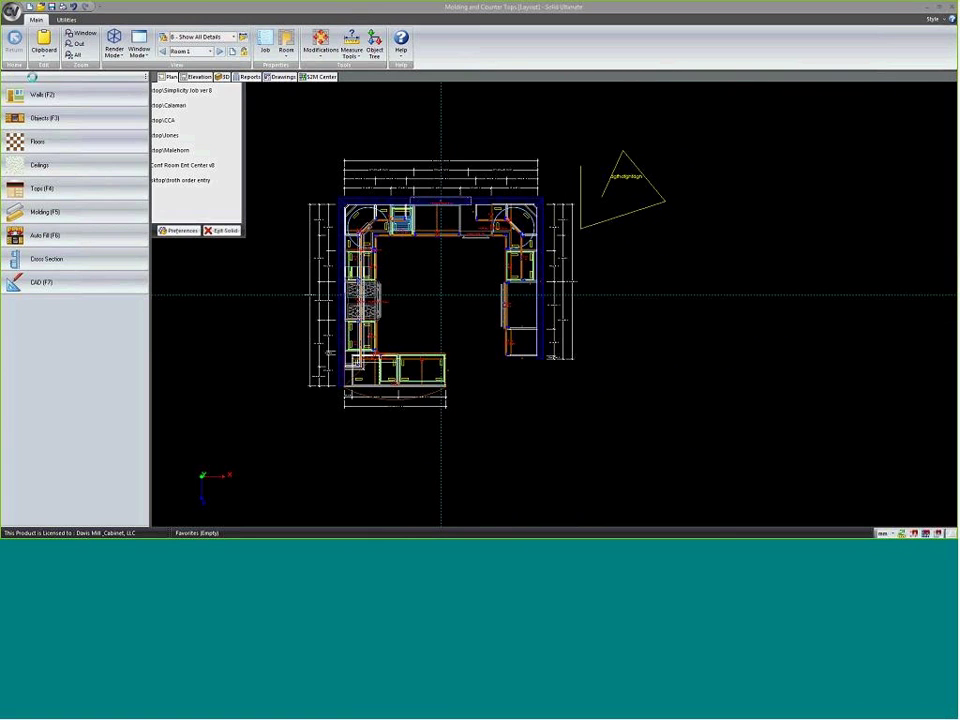
click(492, 298)
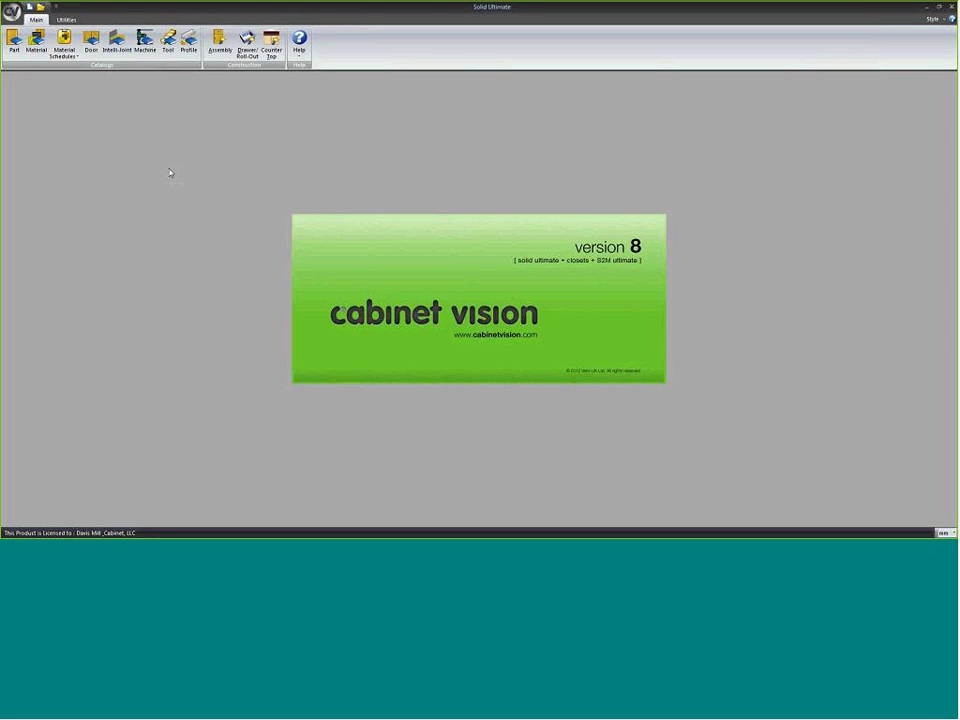
click(12, 12)
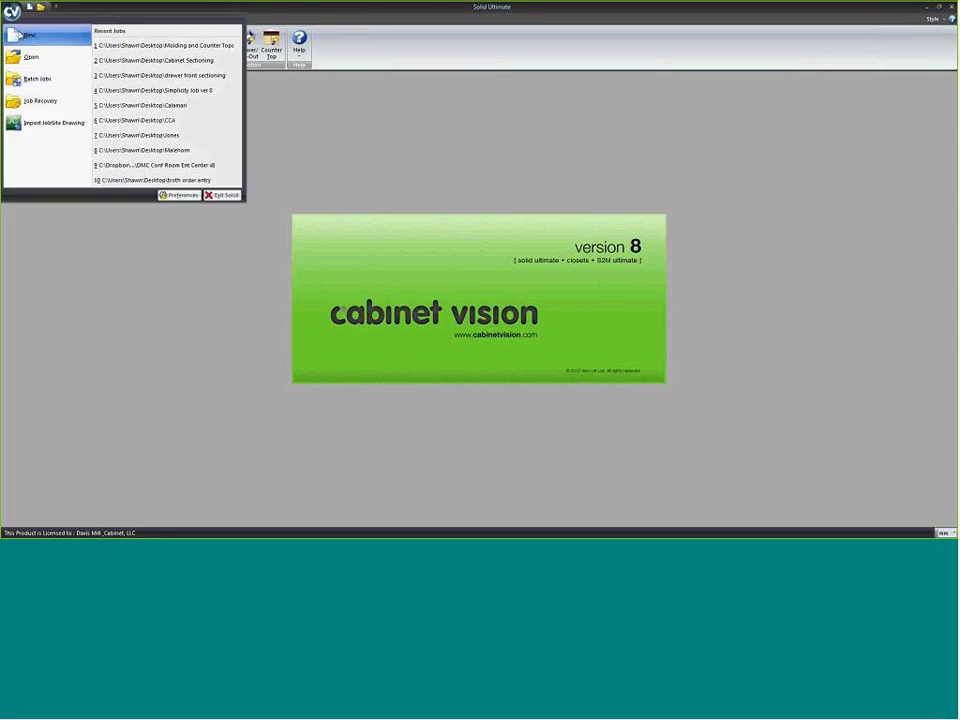
- Create a new job with default properties, fill in its job field, and view its Reports
click(22, 35)
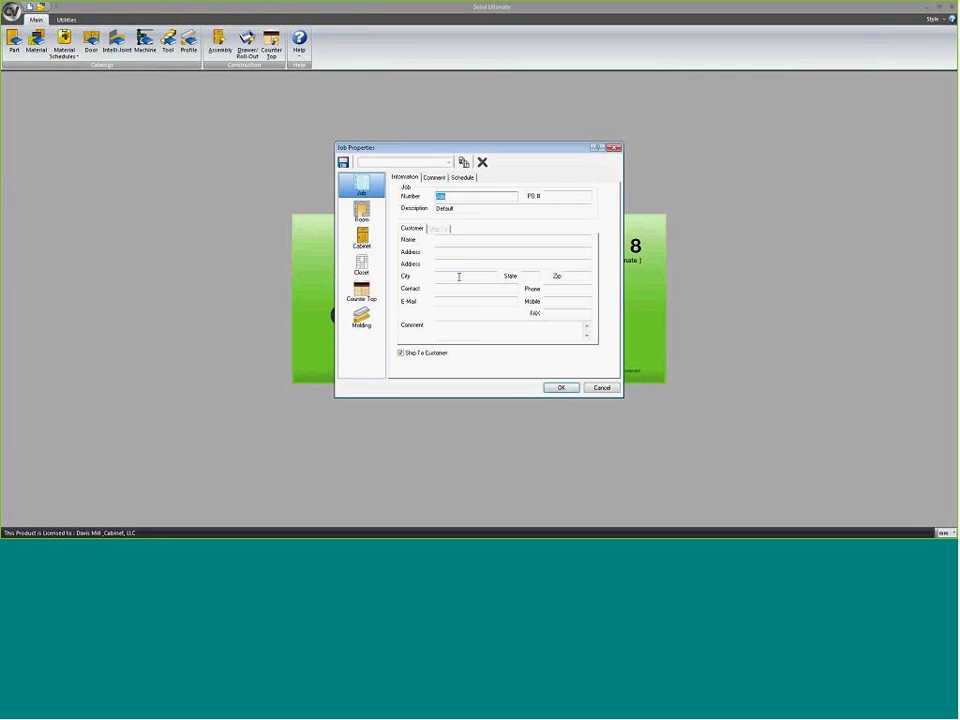
click(560, 386)
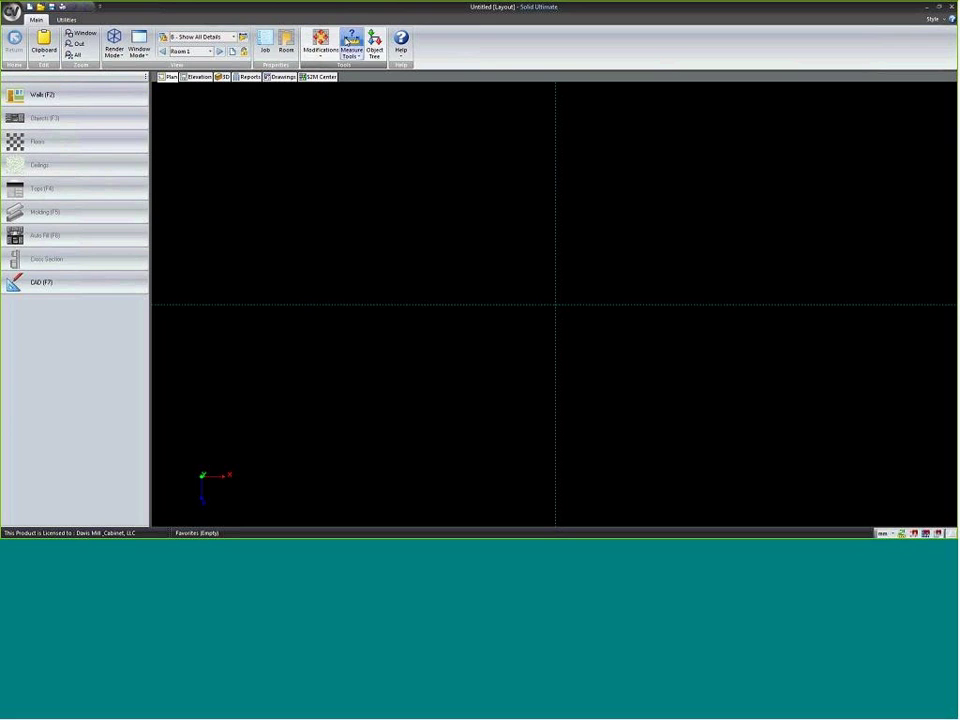
click(286, 45)
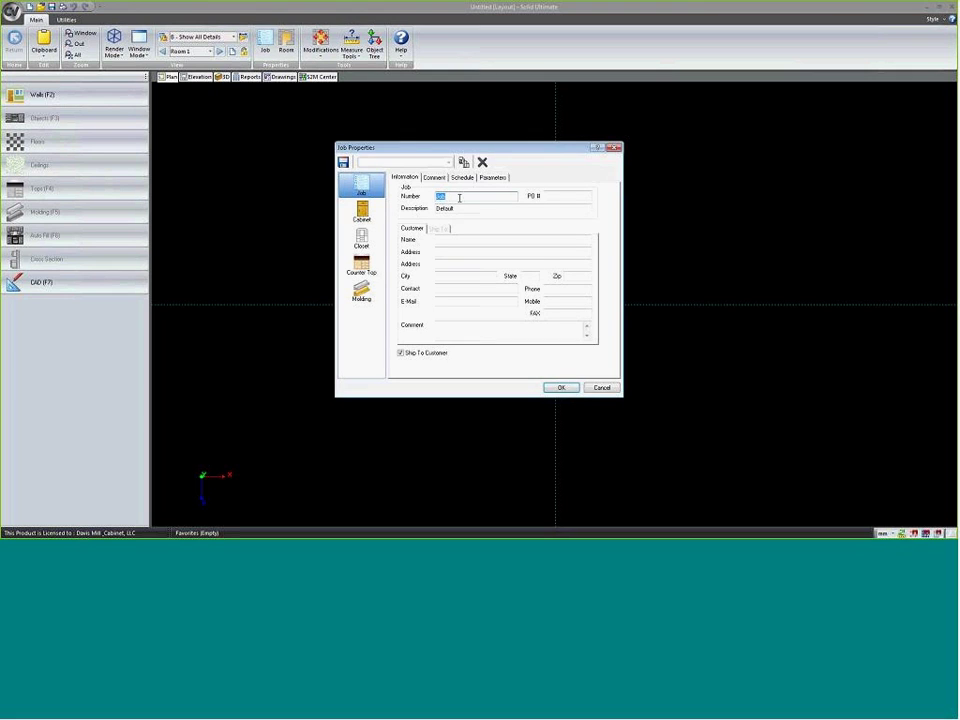
text(Smi)
key(Return)
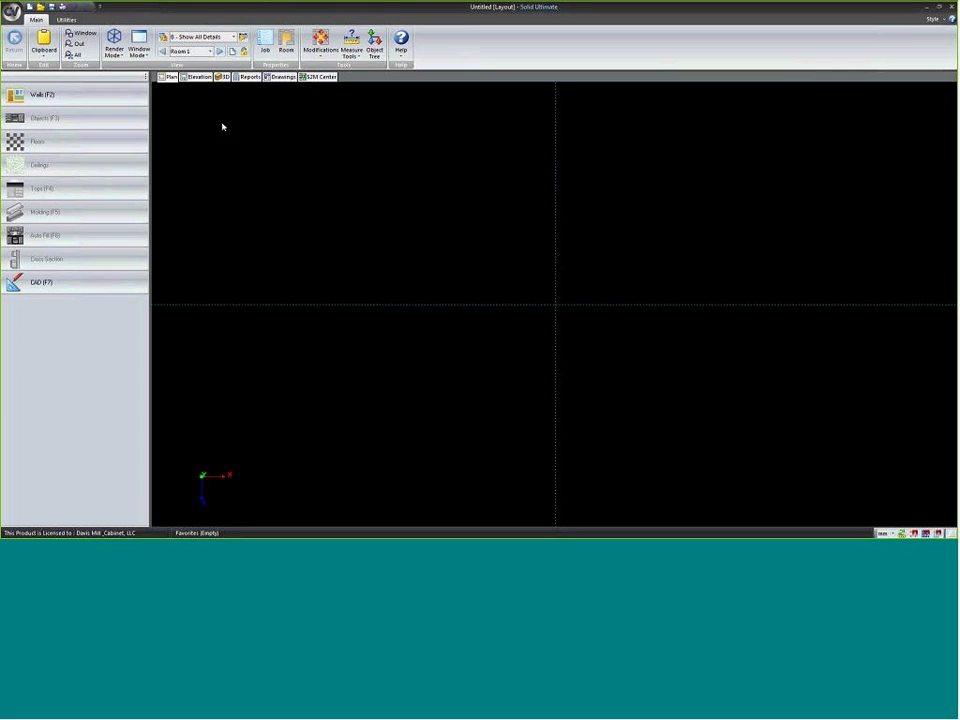
click(249, 77)
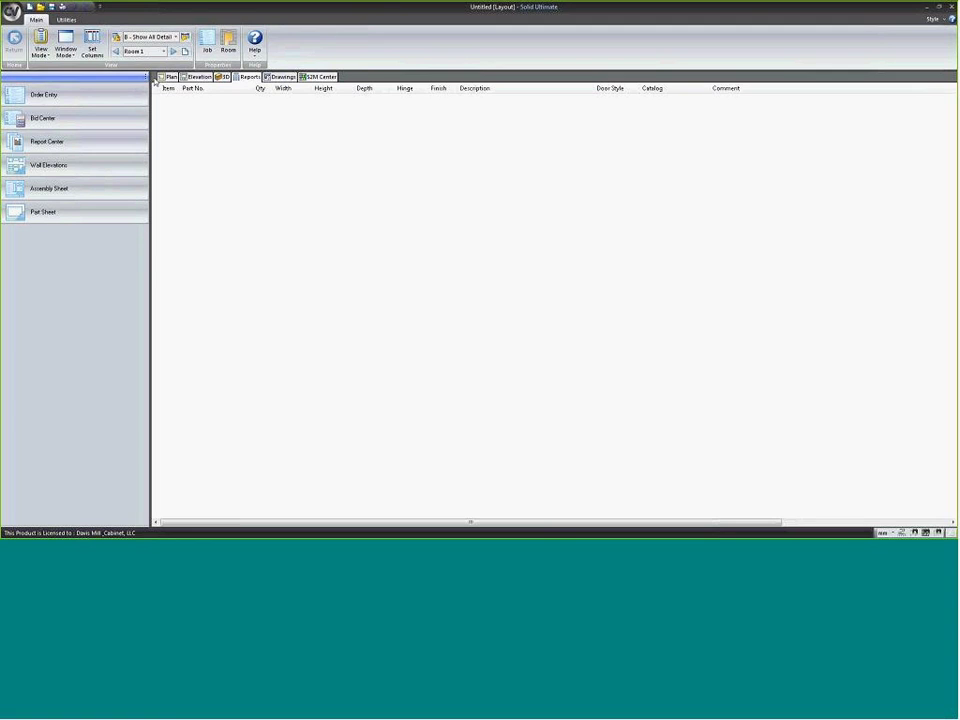
- Review catalog options: cabinet material, case layout, finish, top coat, distressing, drawer box, edge banding, door pegs
click(54, 96)
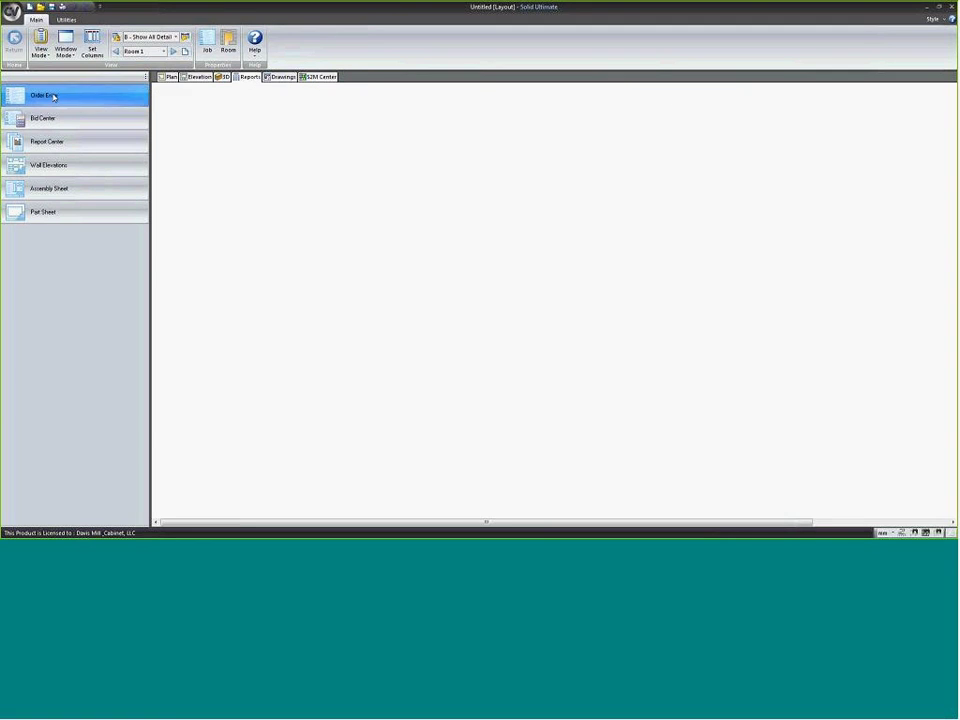
click(40, 105)
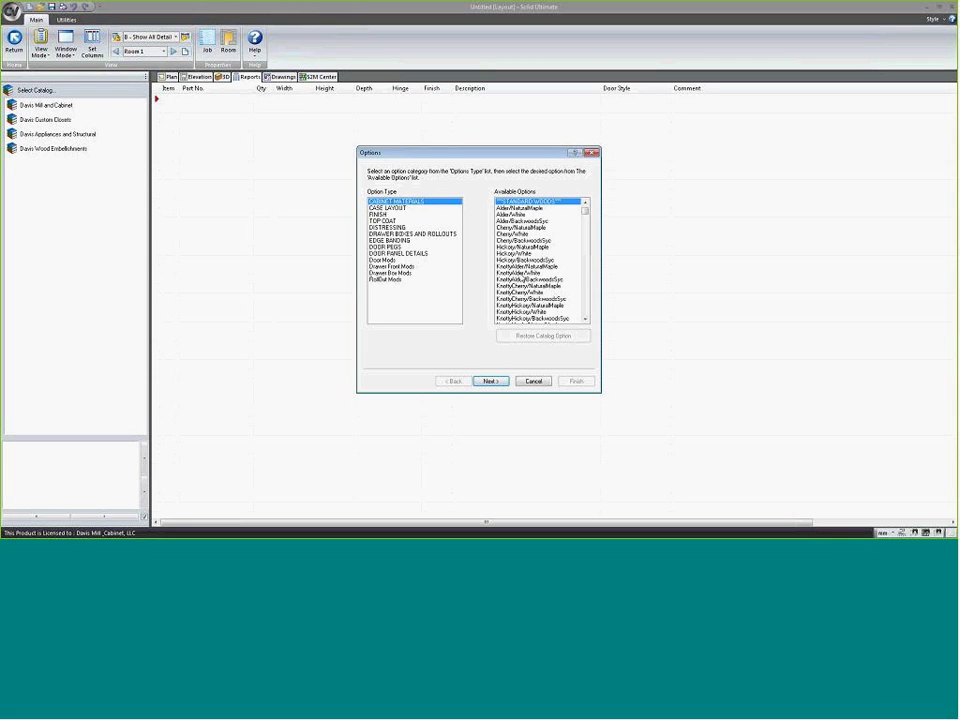
click(540, 274)
click(385, 207)
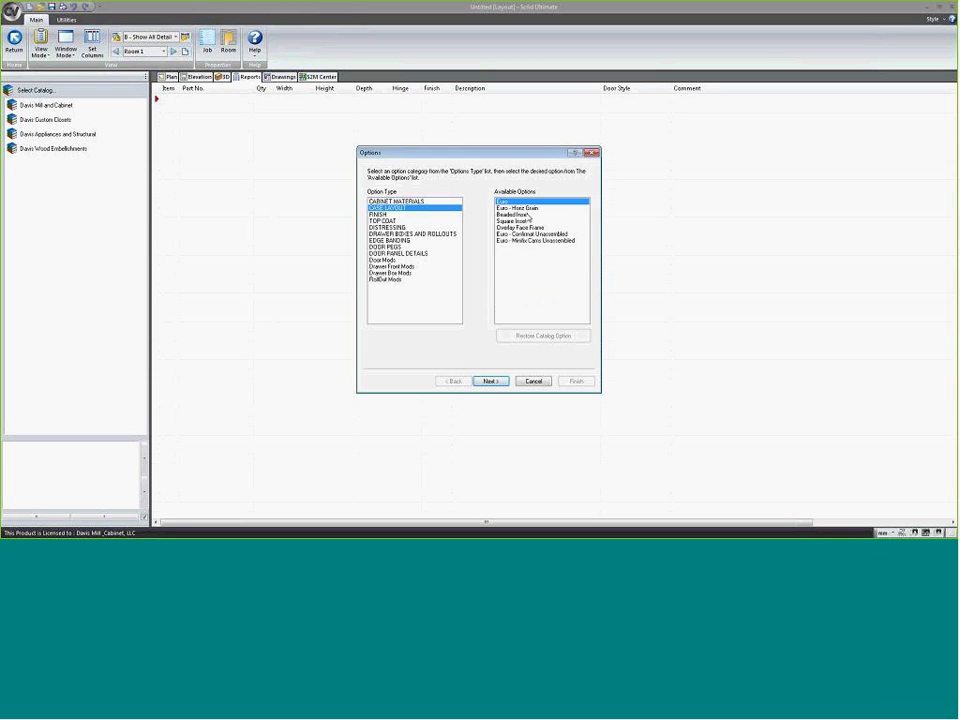
click(400, 214)
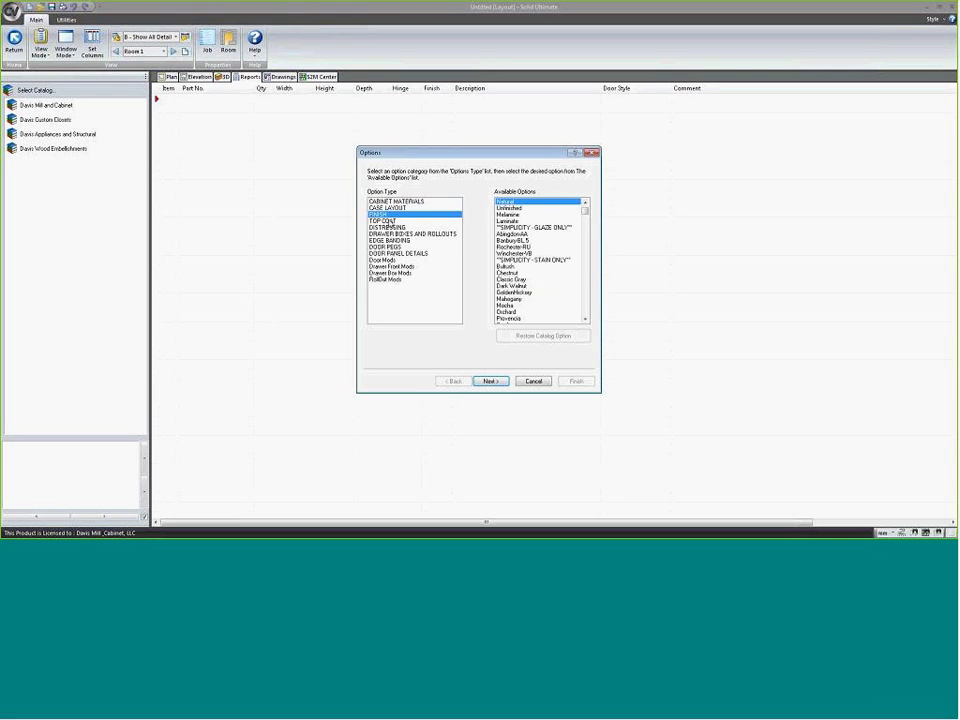
click(386, 220)
click(396, 228)
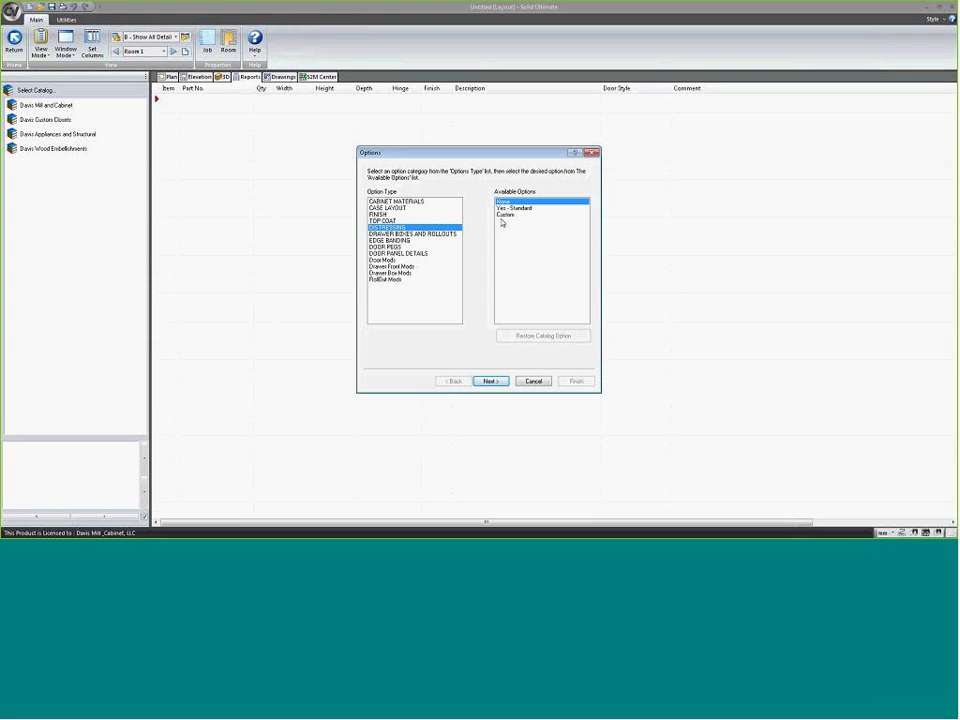
click(407, 235)
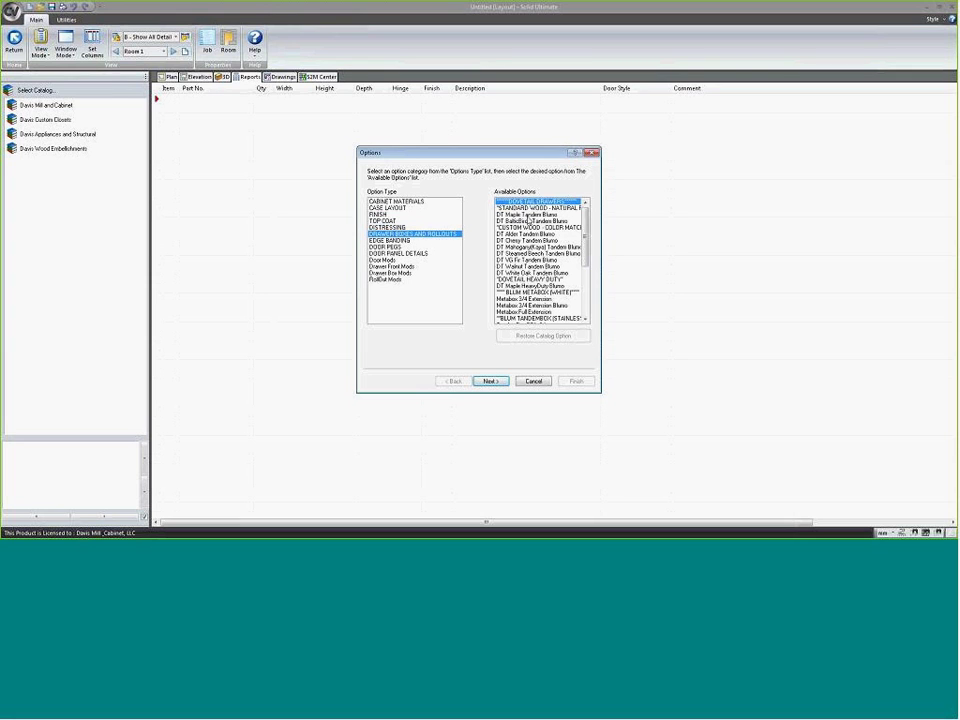
click(400, 242)
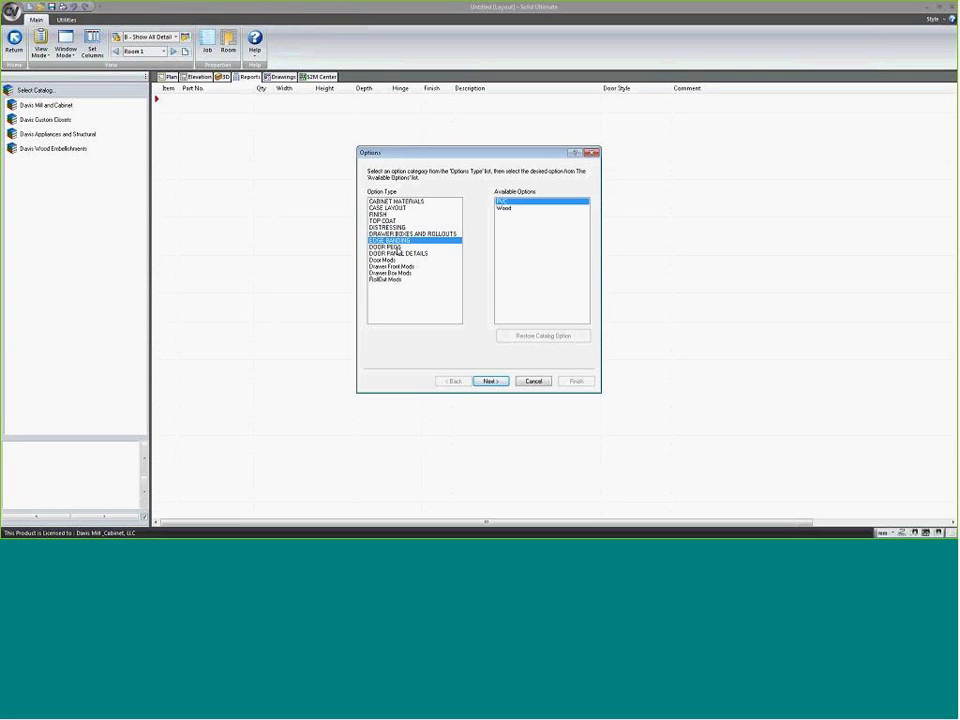
click(396, 247)
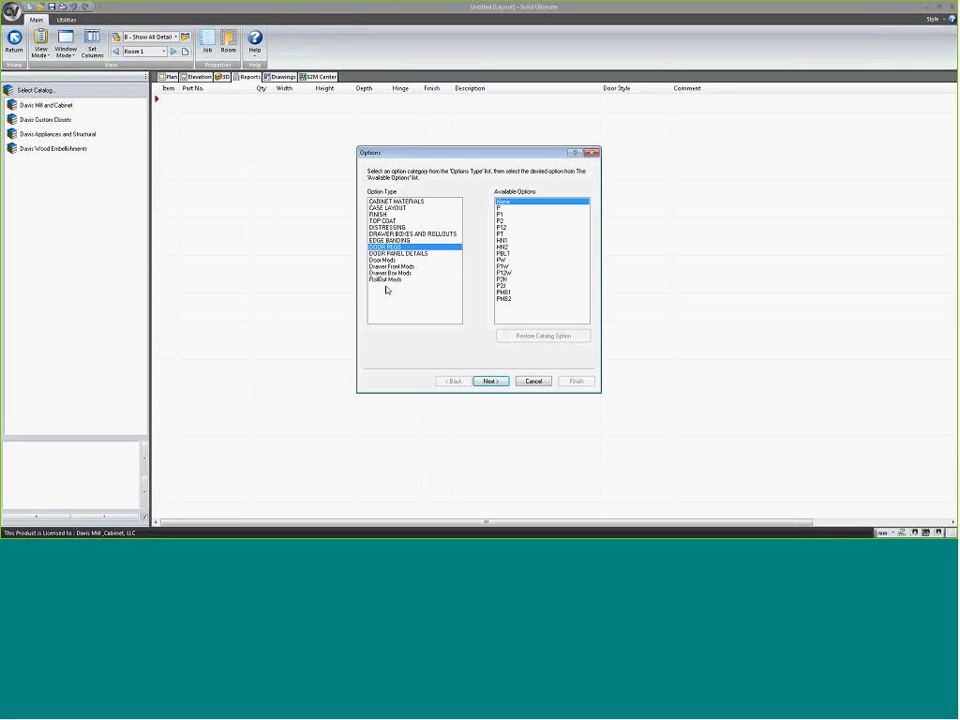
- Keep Amherst-RP base doors, choose BLOCK-DF Simplicity drawer fronts, and make upper doors Knotty Alder
click(489, 381)
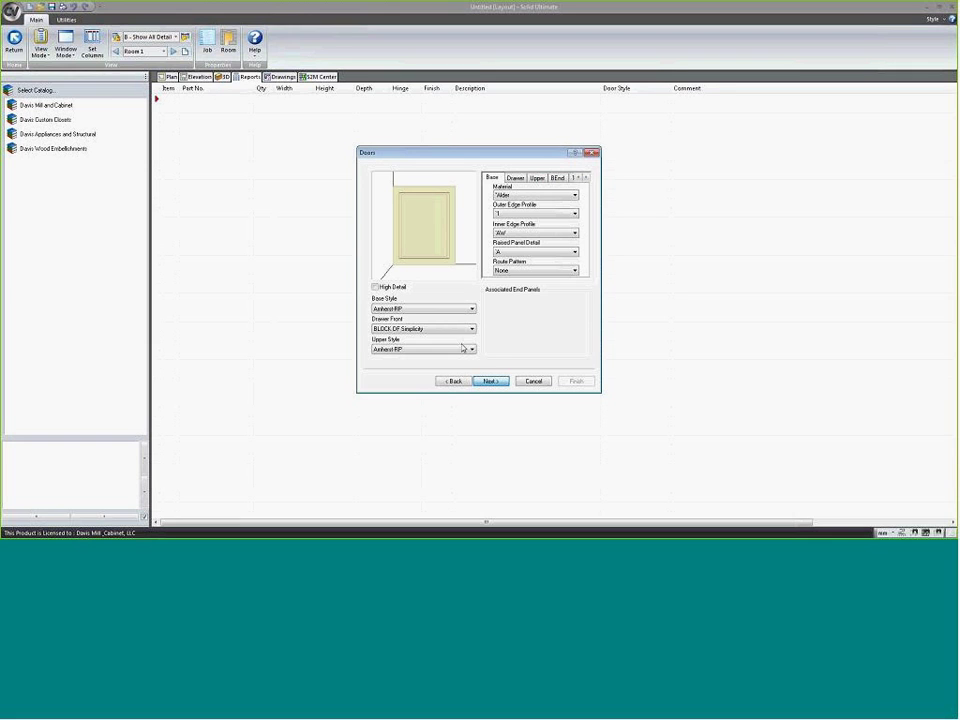
click(418, 310)
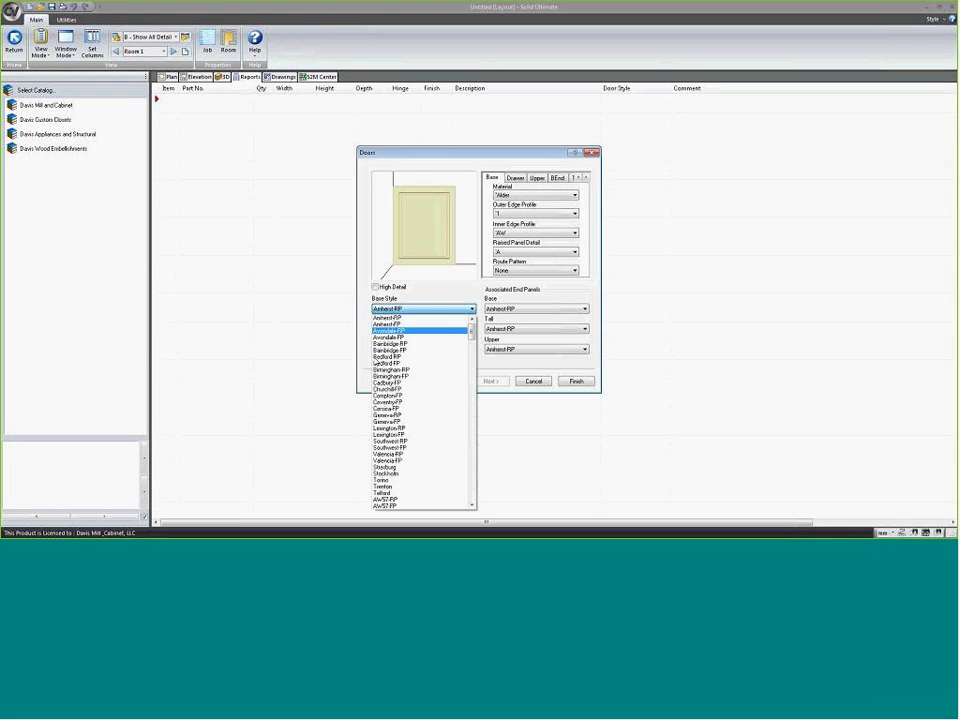
click(408, 321)
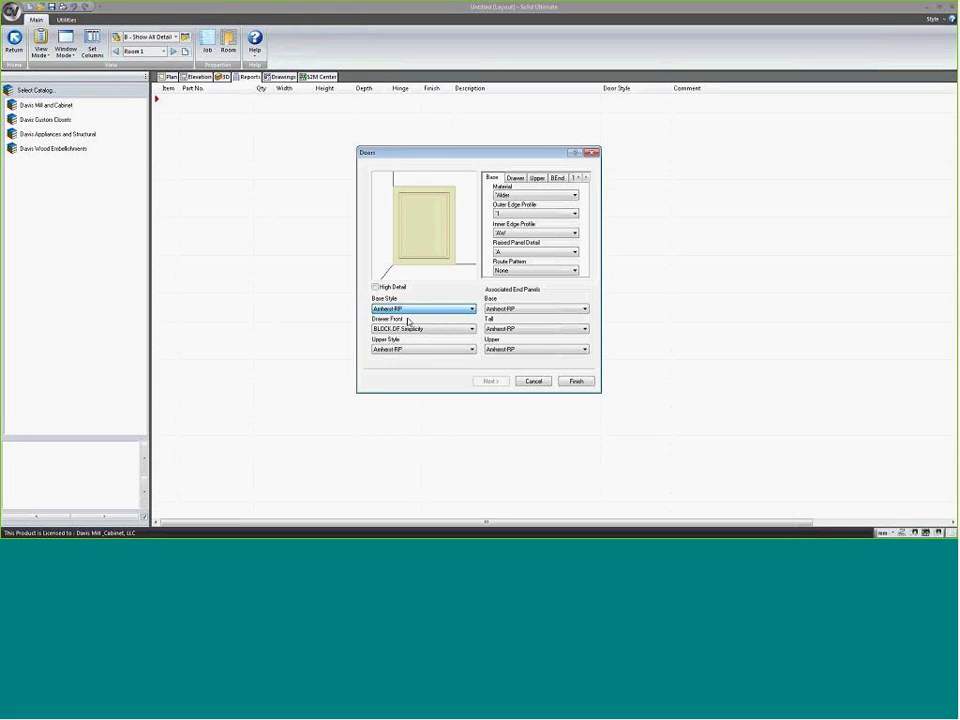
click(408, 328)
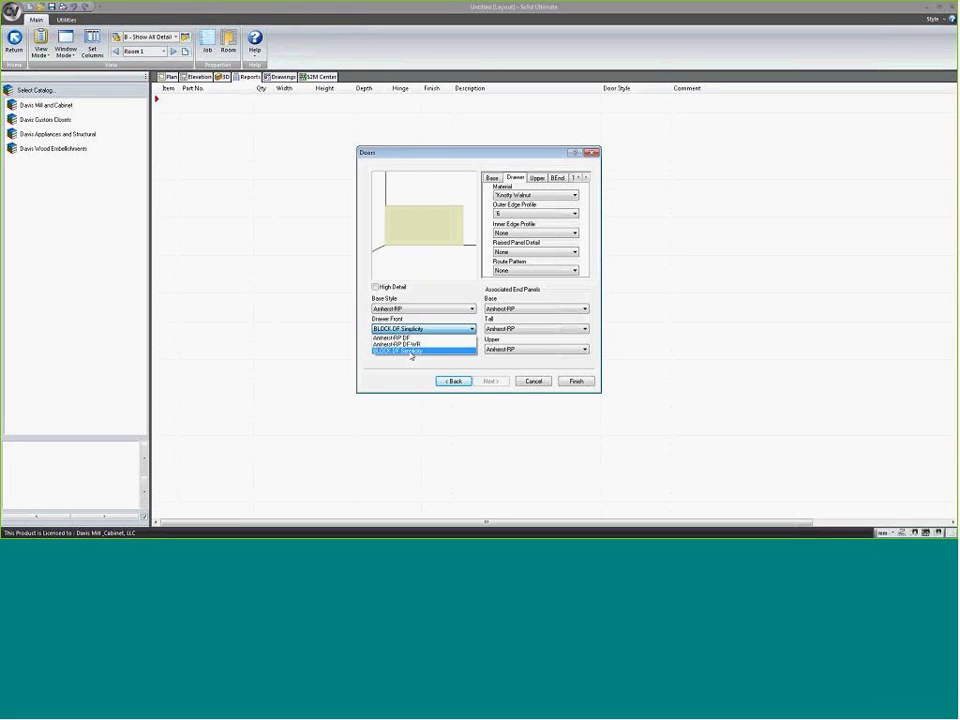
click(411, 352)
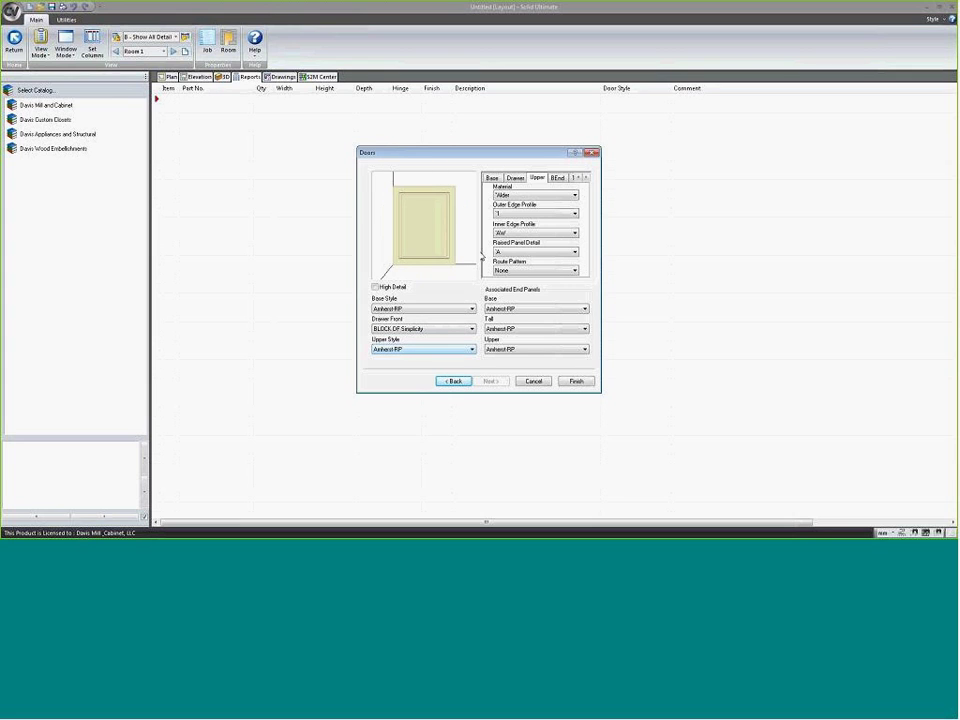
click(535, 195)
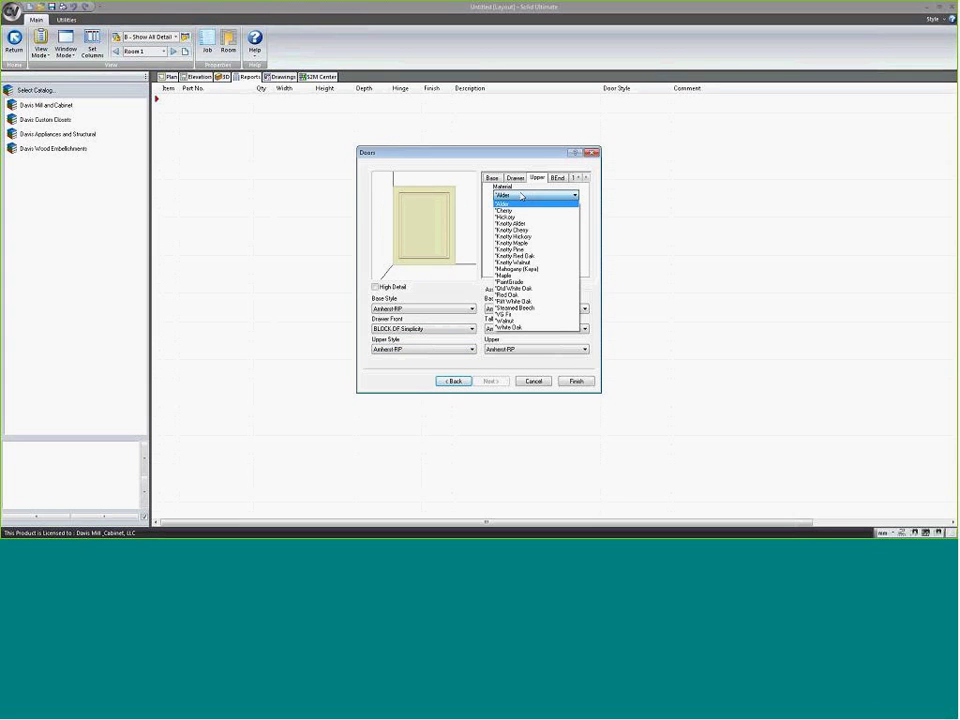
click(512, 223)
- Make drawer fronts and base doors Knotty Alder, set the drawer edge profile, and save under a new name
click(514, 178)
click(518, 195)
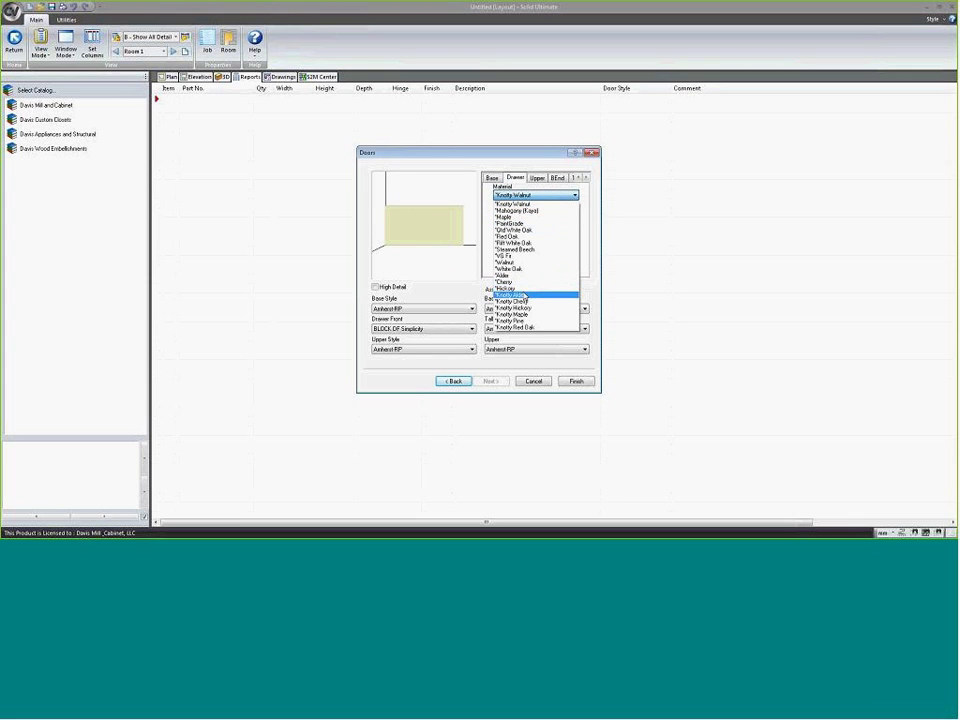
click(512, 295)
click(520, 214)
click(514, 221)
click(491, 178)
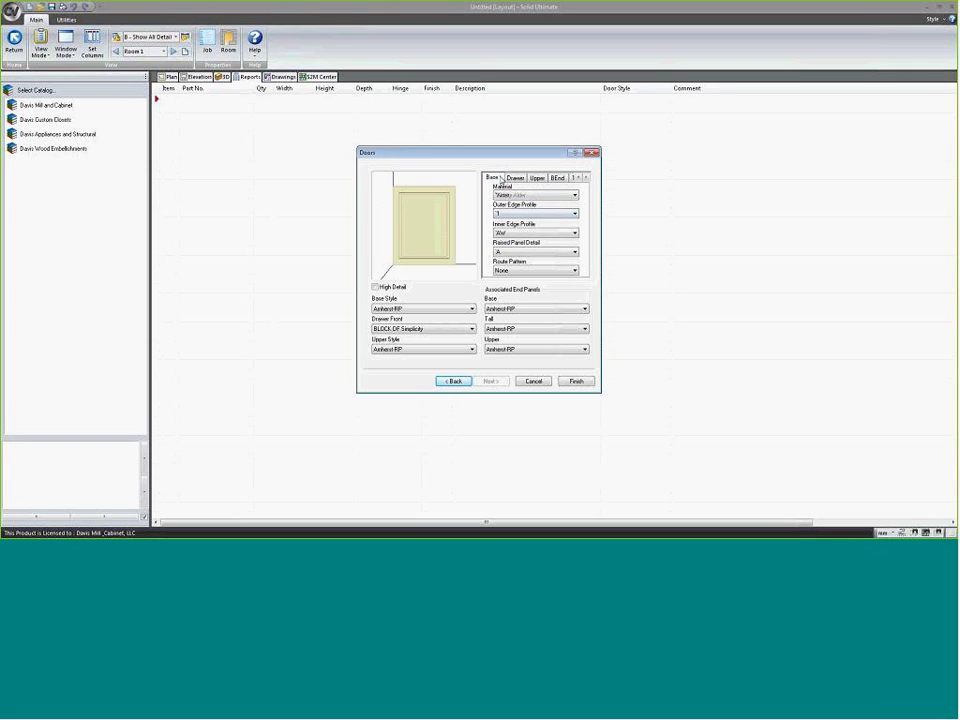
click(508, 196)
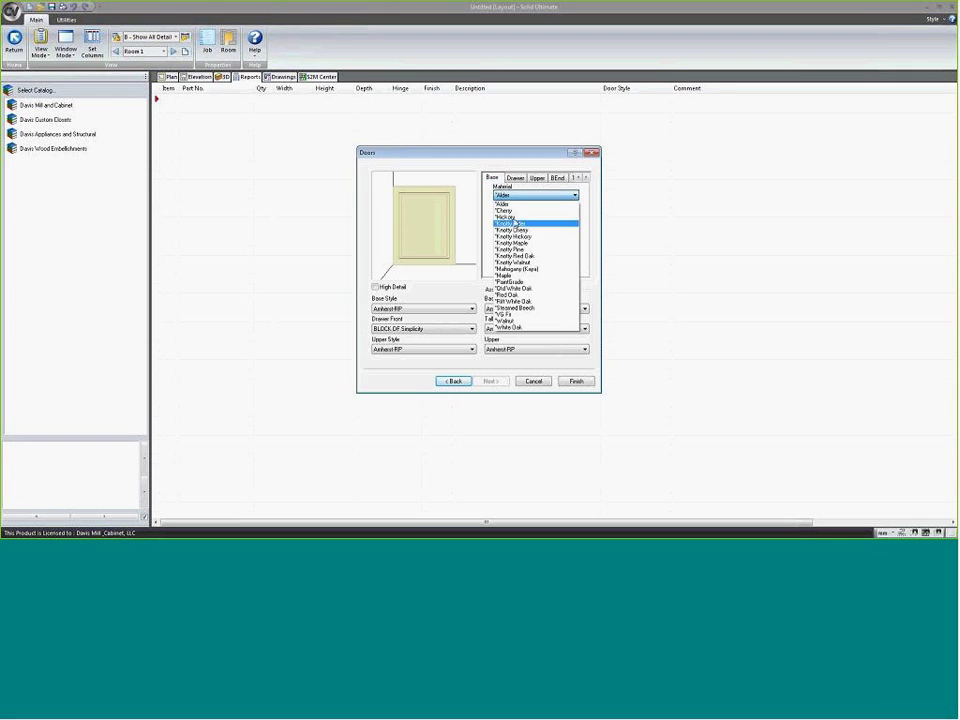
click(514, 219)
click(576, 381)
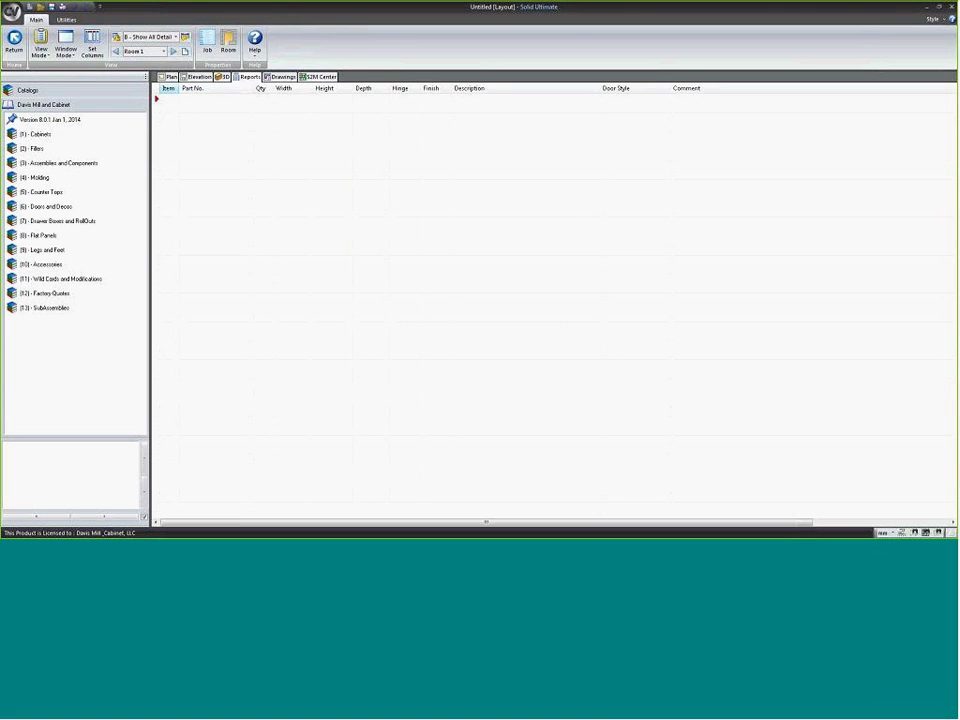
click(197, 78)
click(52, 8)
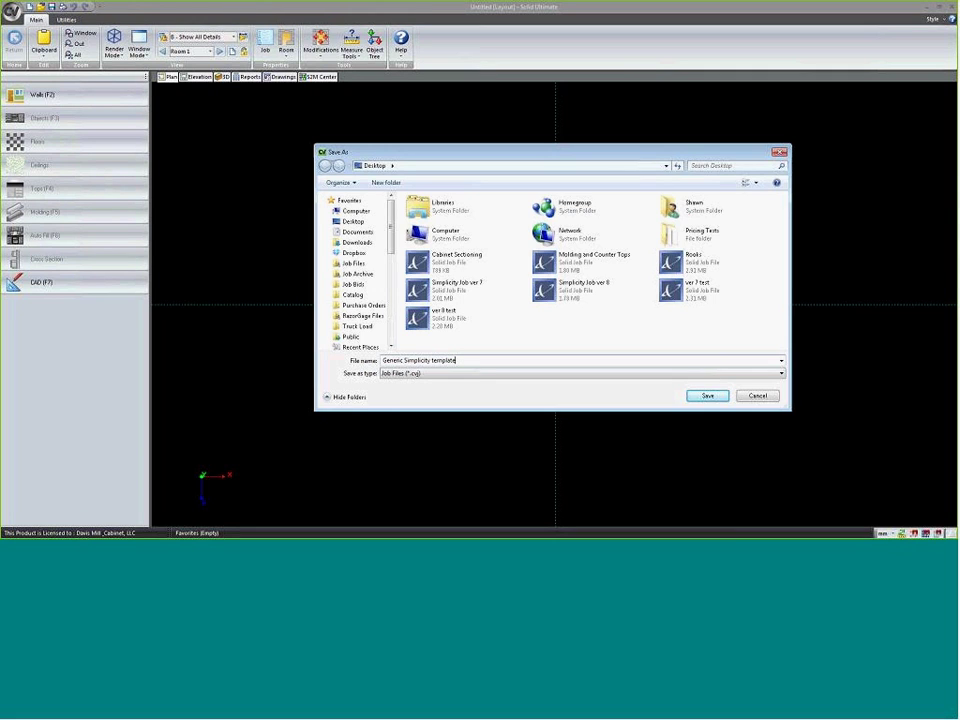
- Save the job as 'Generic Simplicity template' and review Davis Mill and Cabinet room options without changes
key(Return)
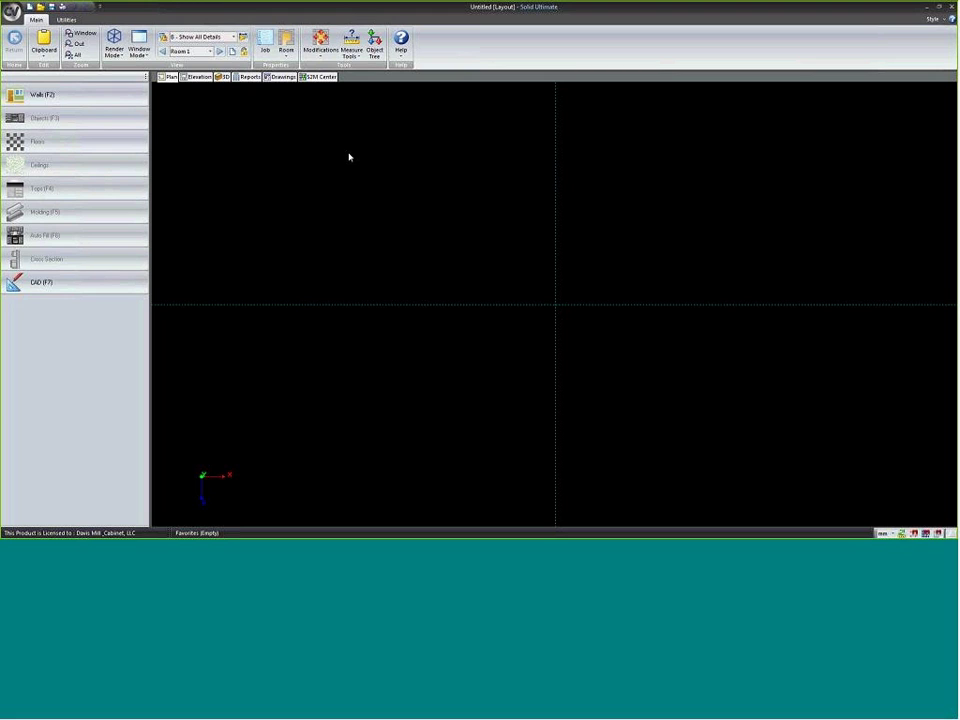
click(286, 47)
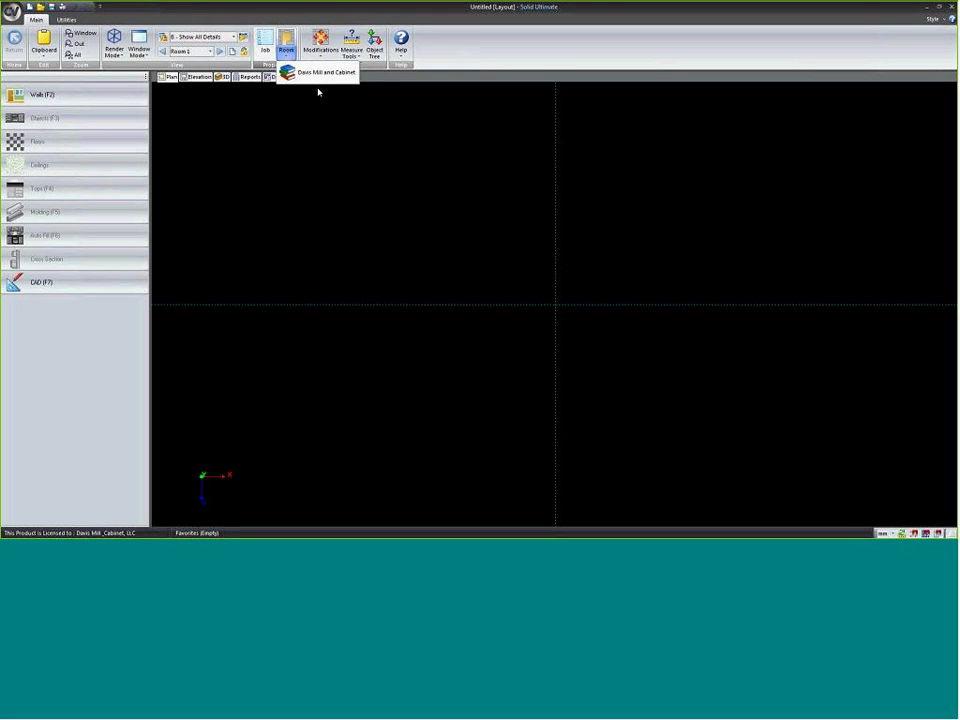
click(322, 72)
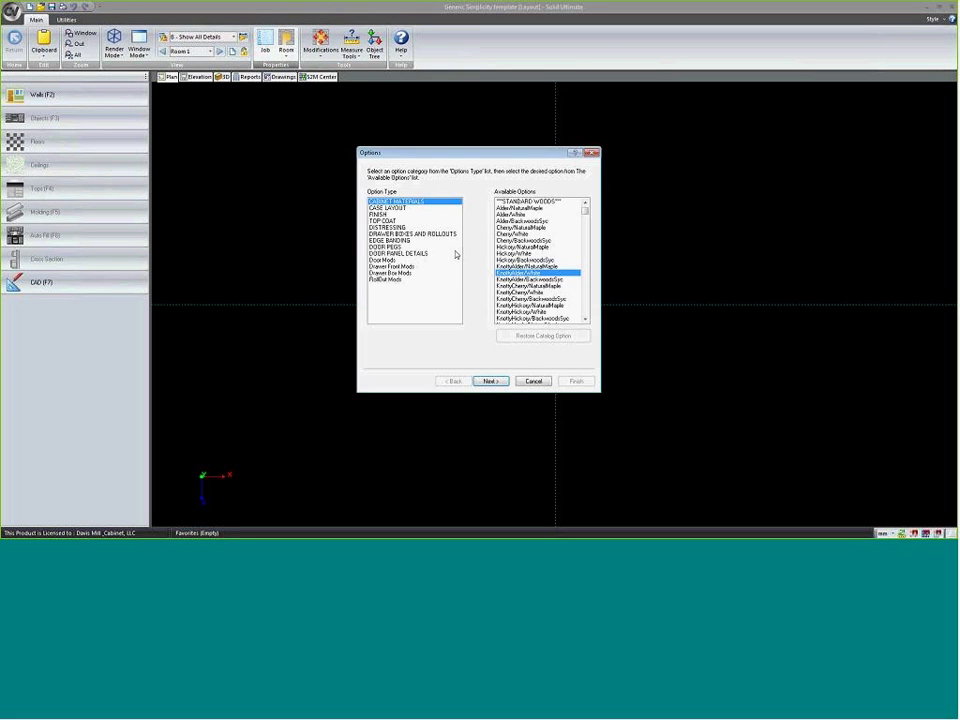
click(535, 382)
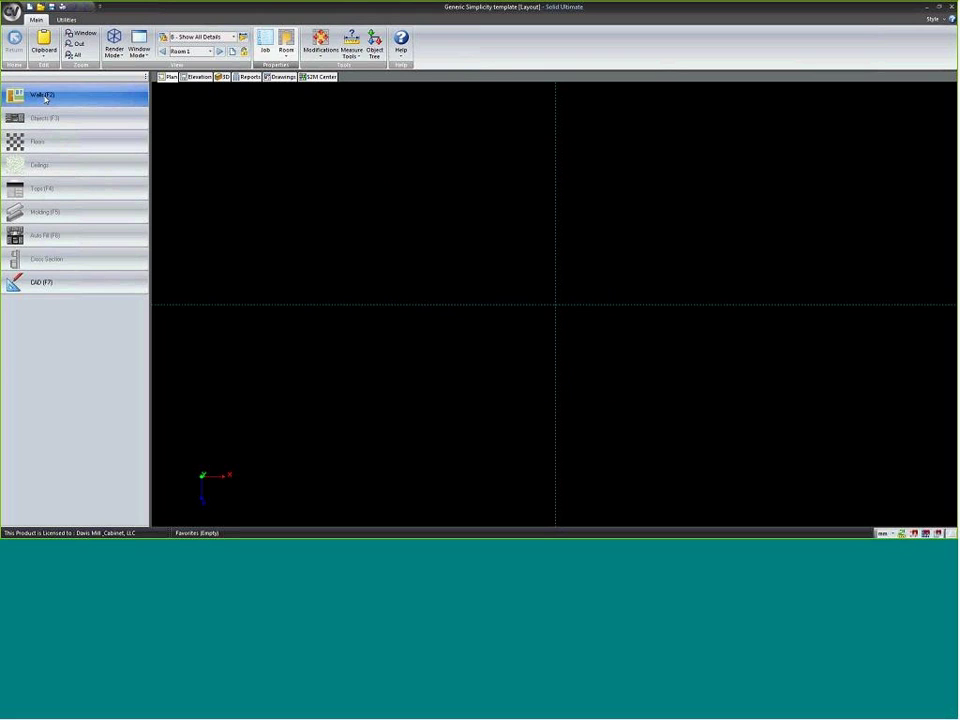
- Draw a straight horizontal wall across the plan
click(45, 96)
click(435, 229)
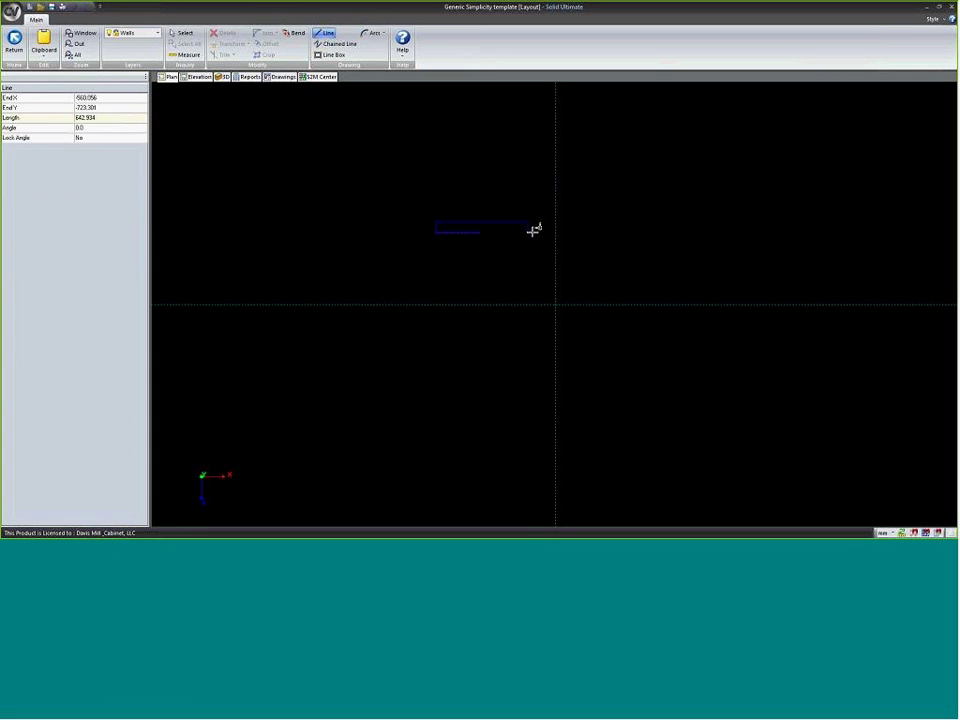
click(694, 229)
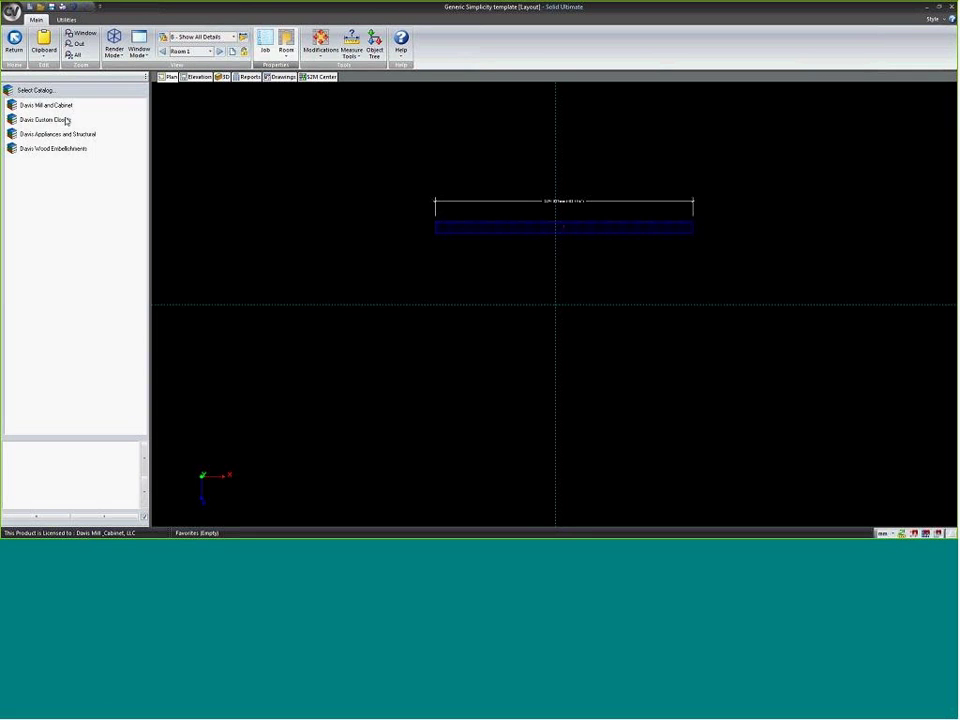
- Place base door cabinet B in front of the wall's left end
click(40, 134)
click(50, 134)
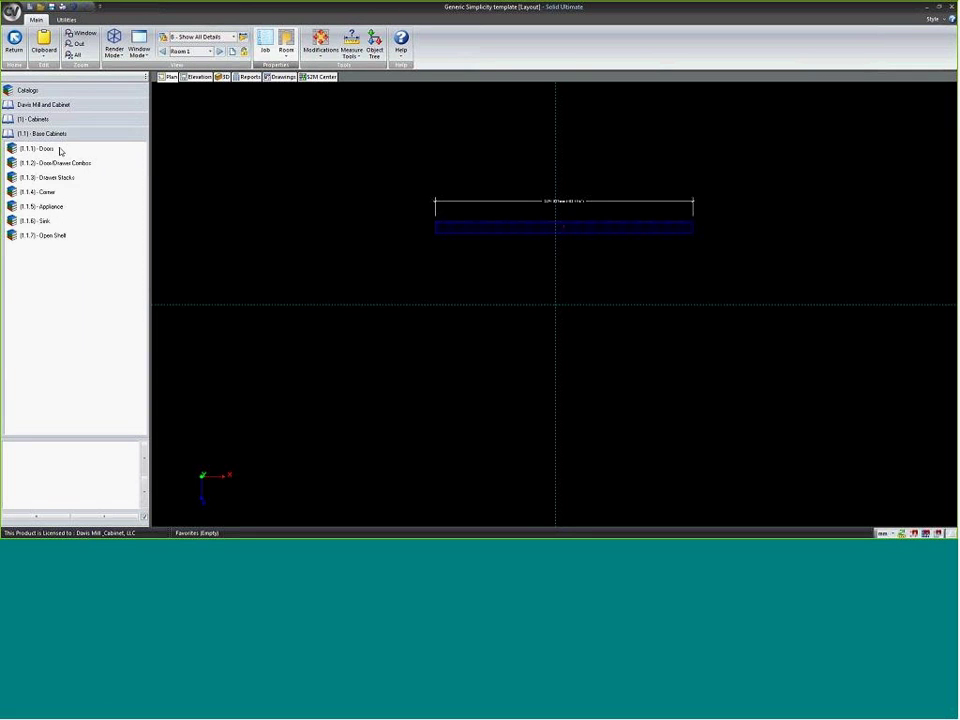
click(55, 148)
click(27, 177)
drag(27, 177, 437, 243)
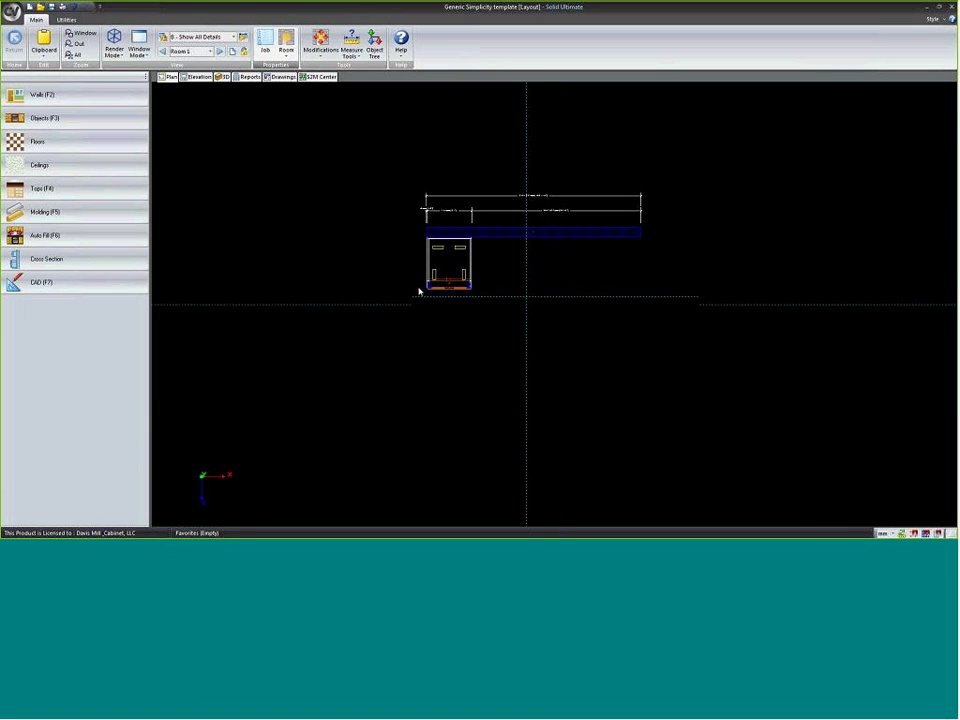
scroll(432, 294, up, 1)
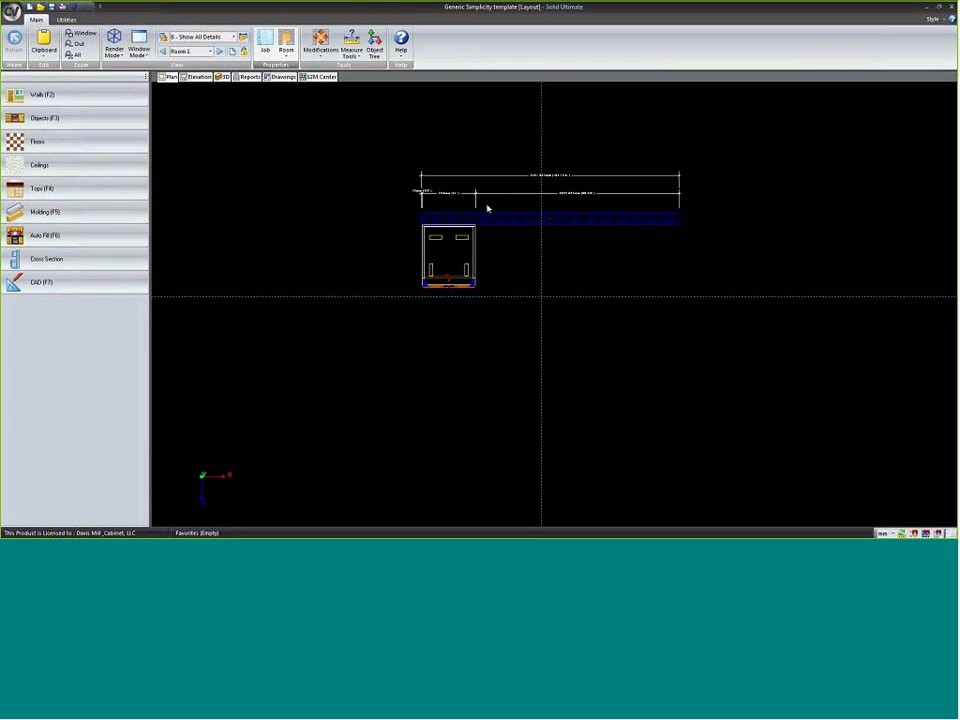